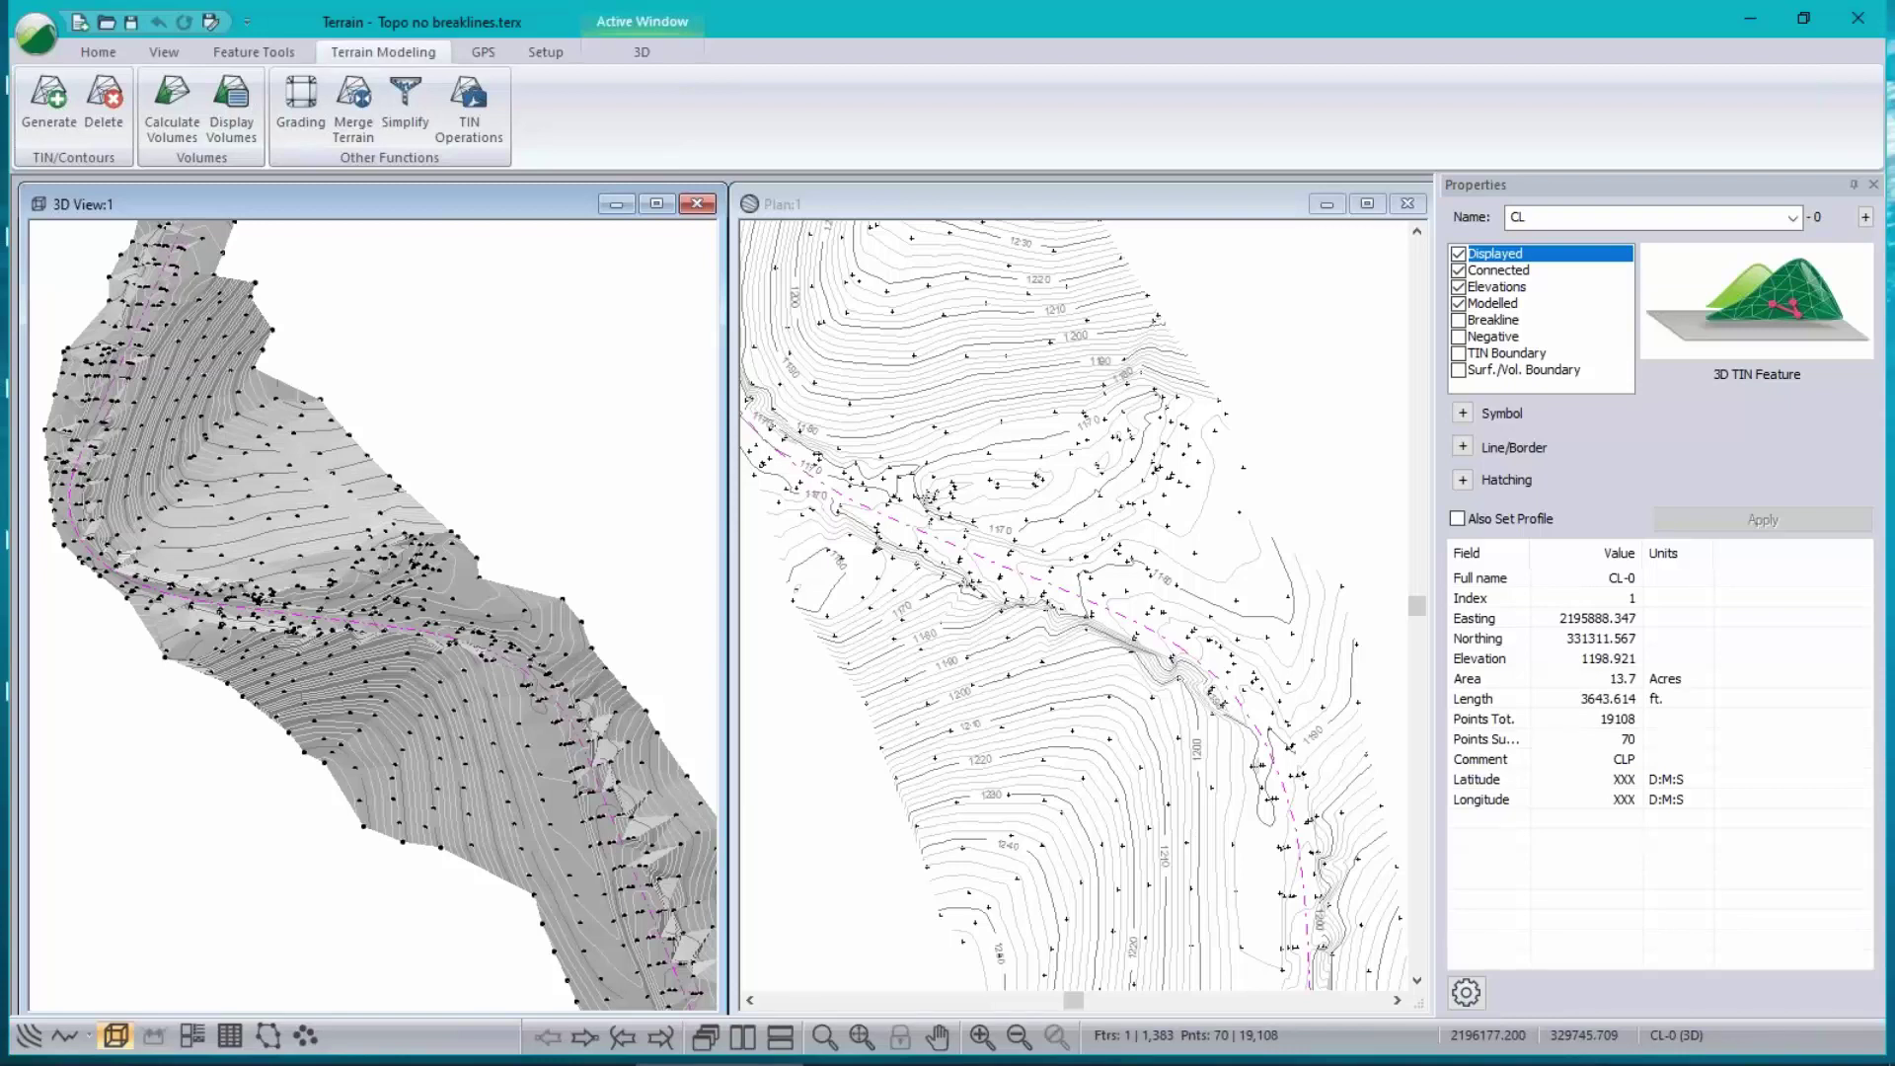
- Examine the terrain surface and contours along the CL road centreline in the plan and 3D views
mouse_move(1212, 878)
mouse_move(1204, 772)
mouse_move(256, 393)
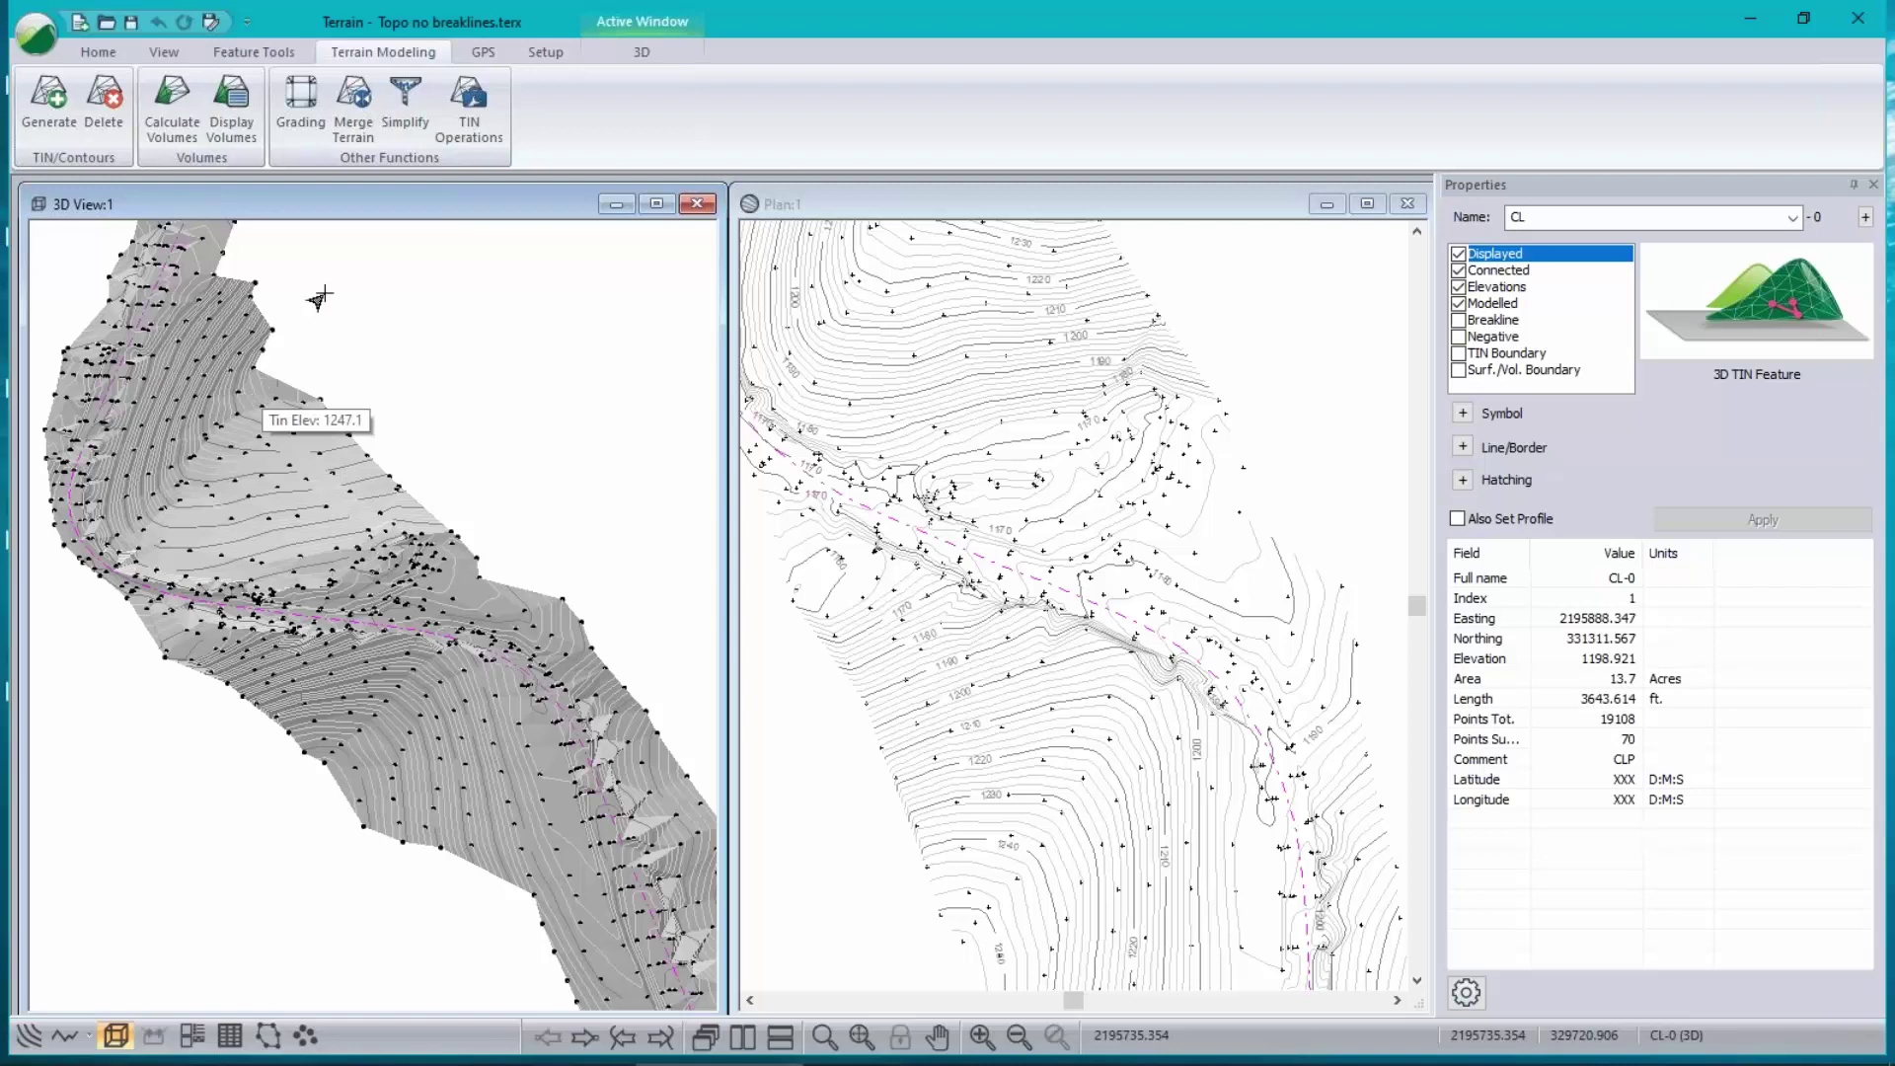
click(945, 553)
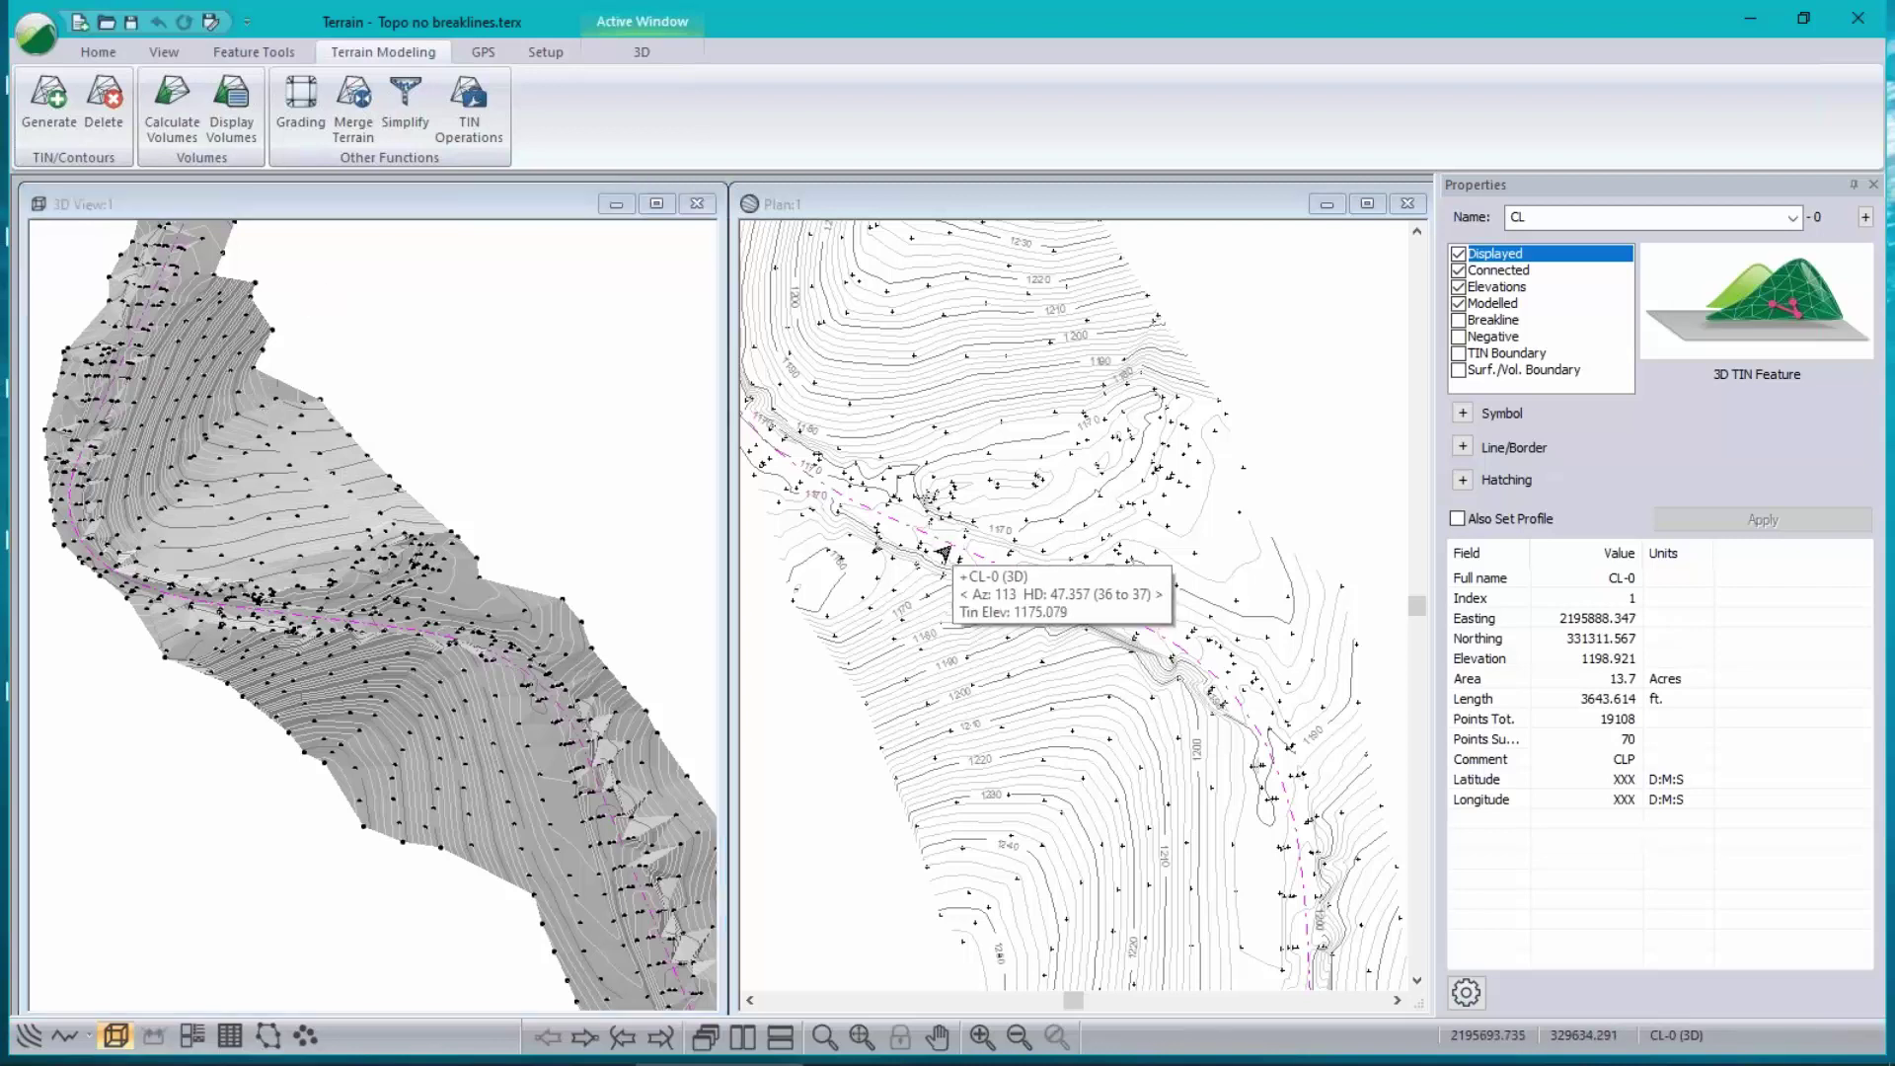
click(945, 553)
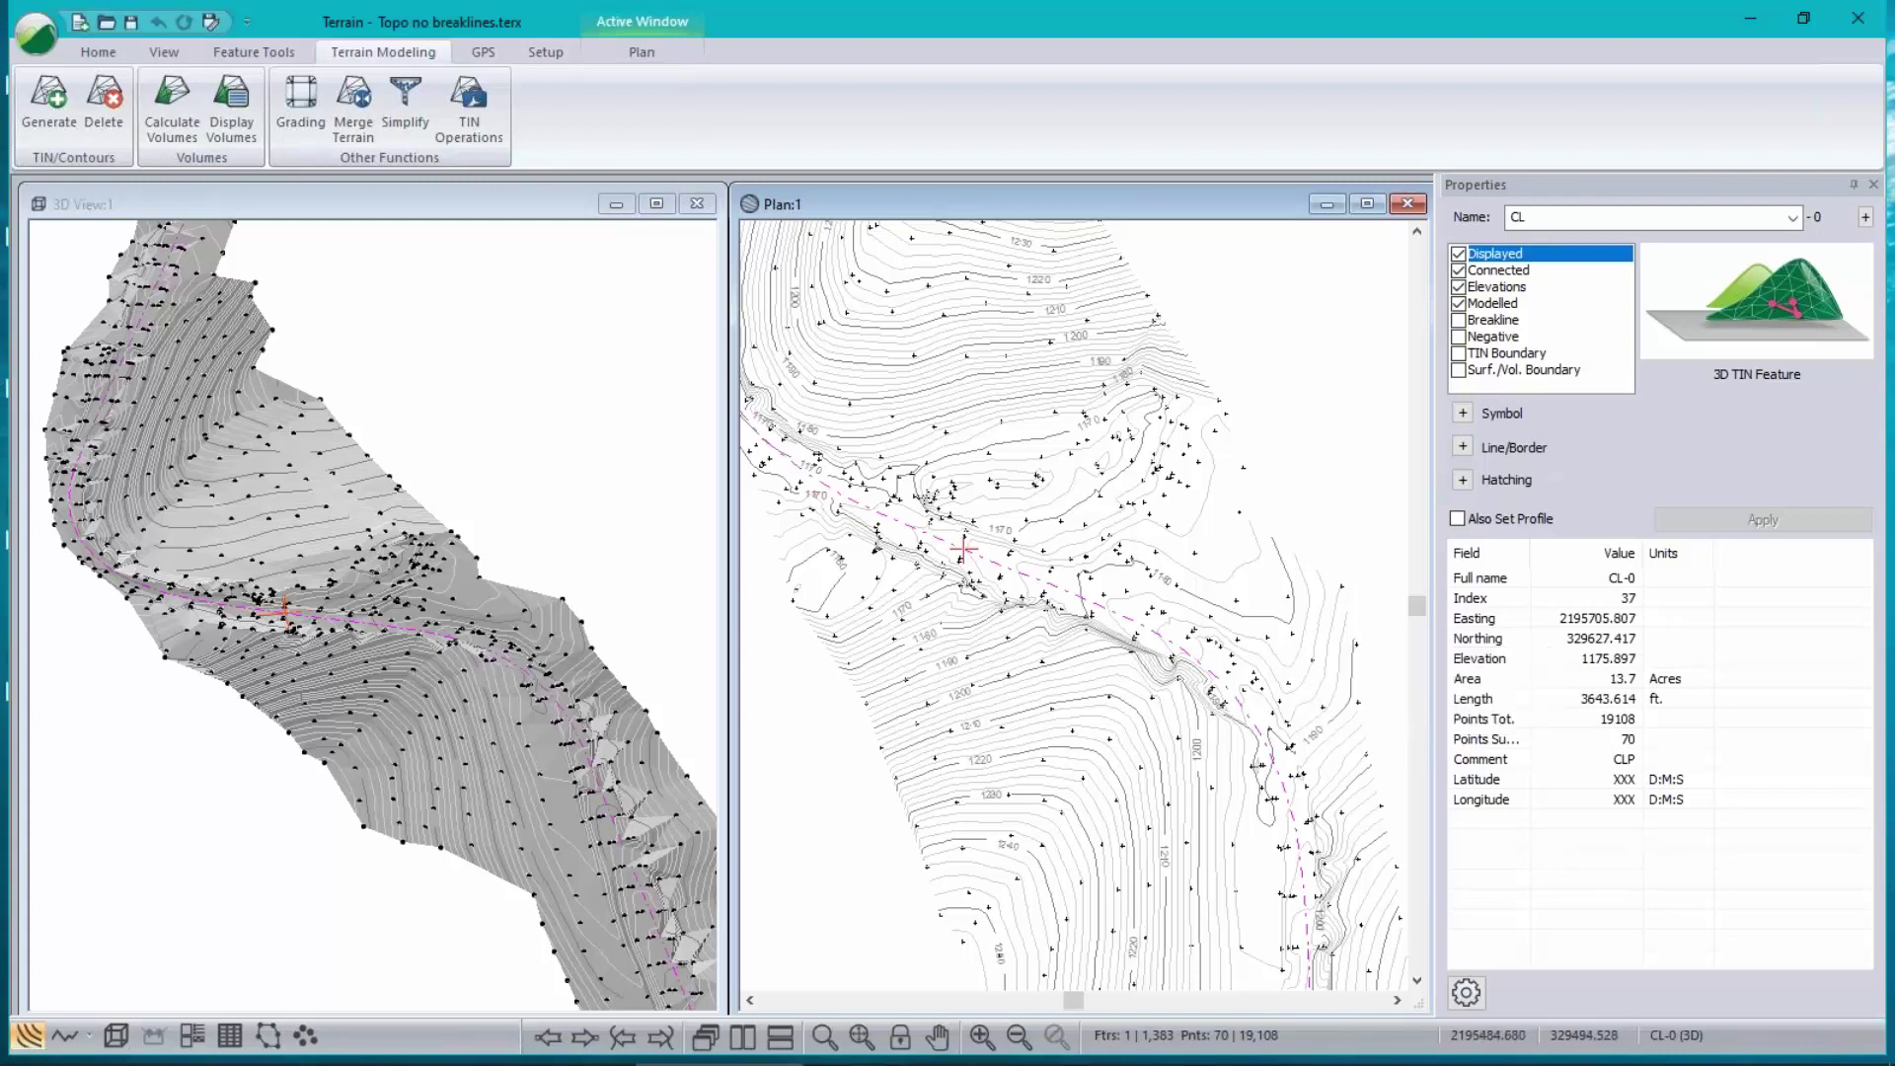
click(578, 796)
drag(705, 955, 449, 731)
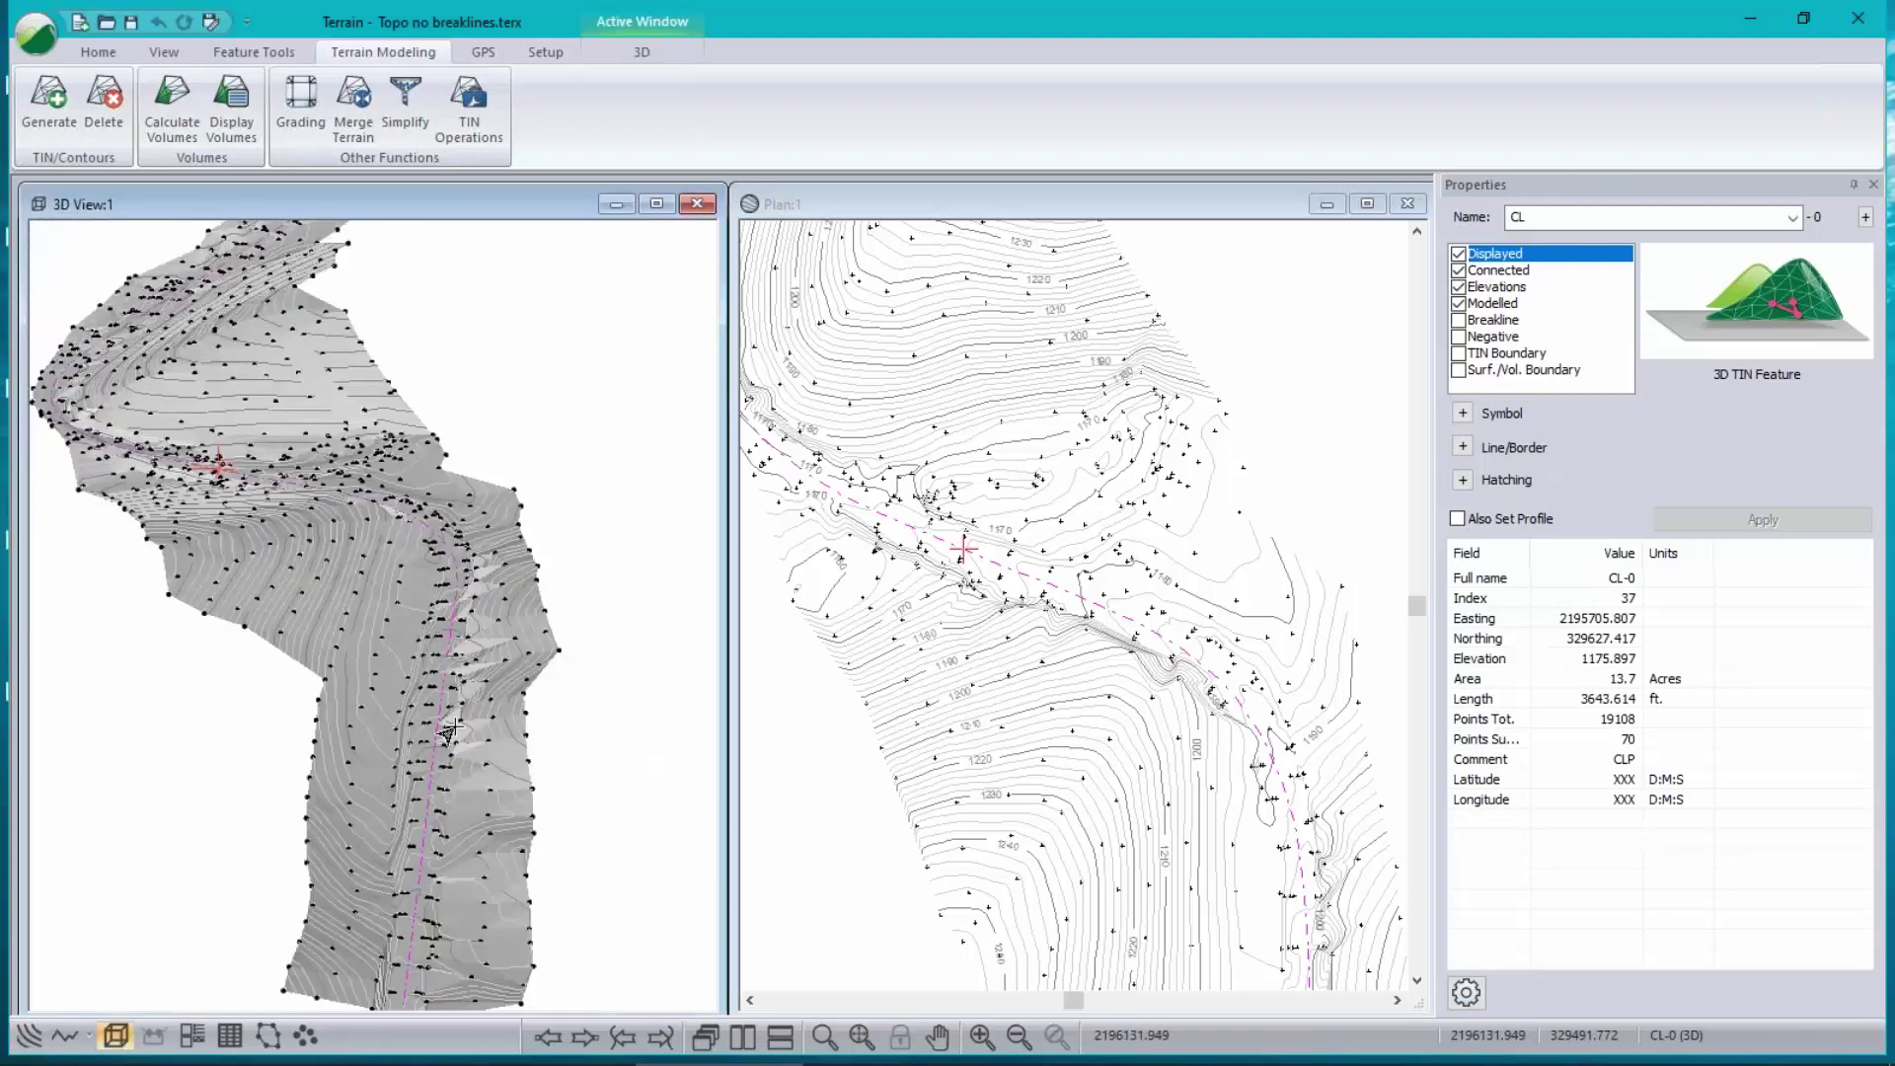
scroll(449, 731, up, 2)
scroll(449, 732, up, 2)
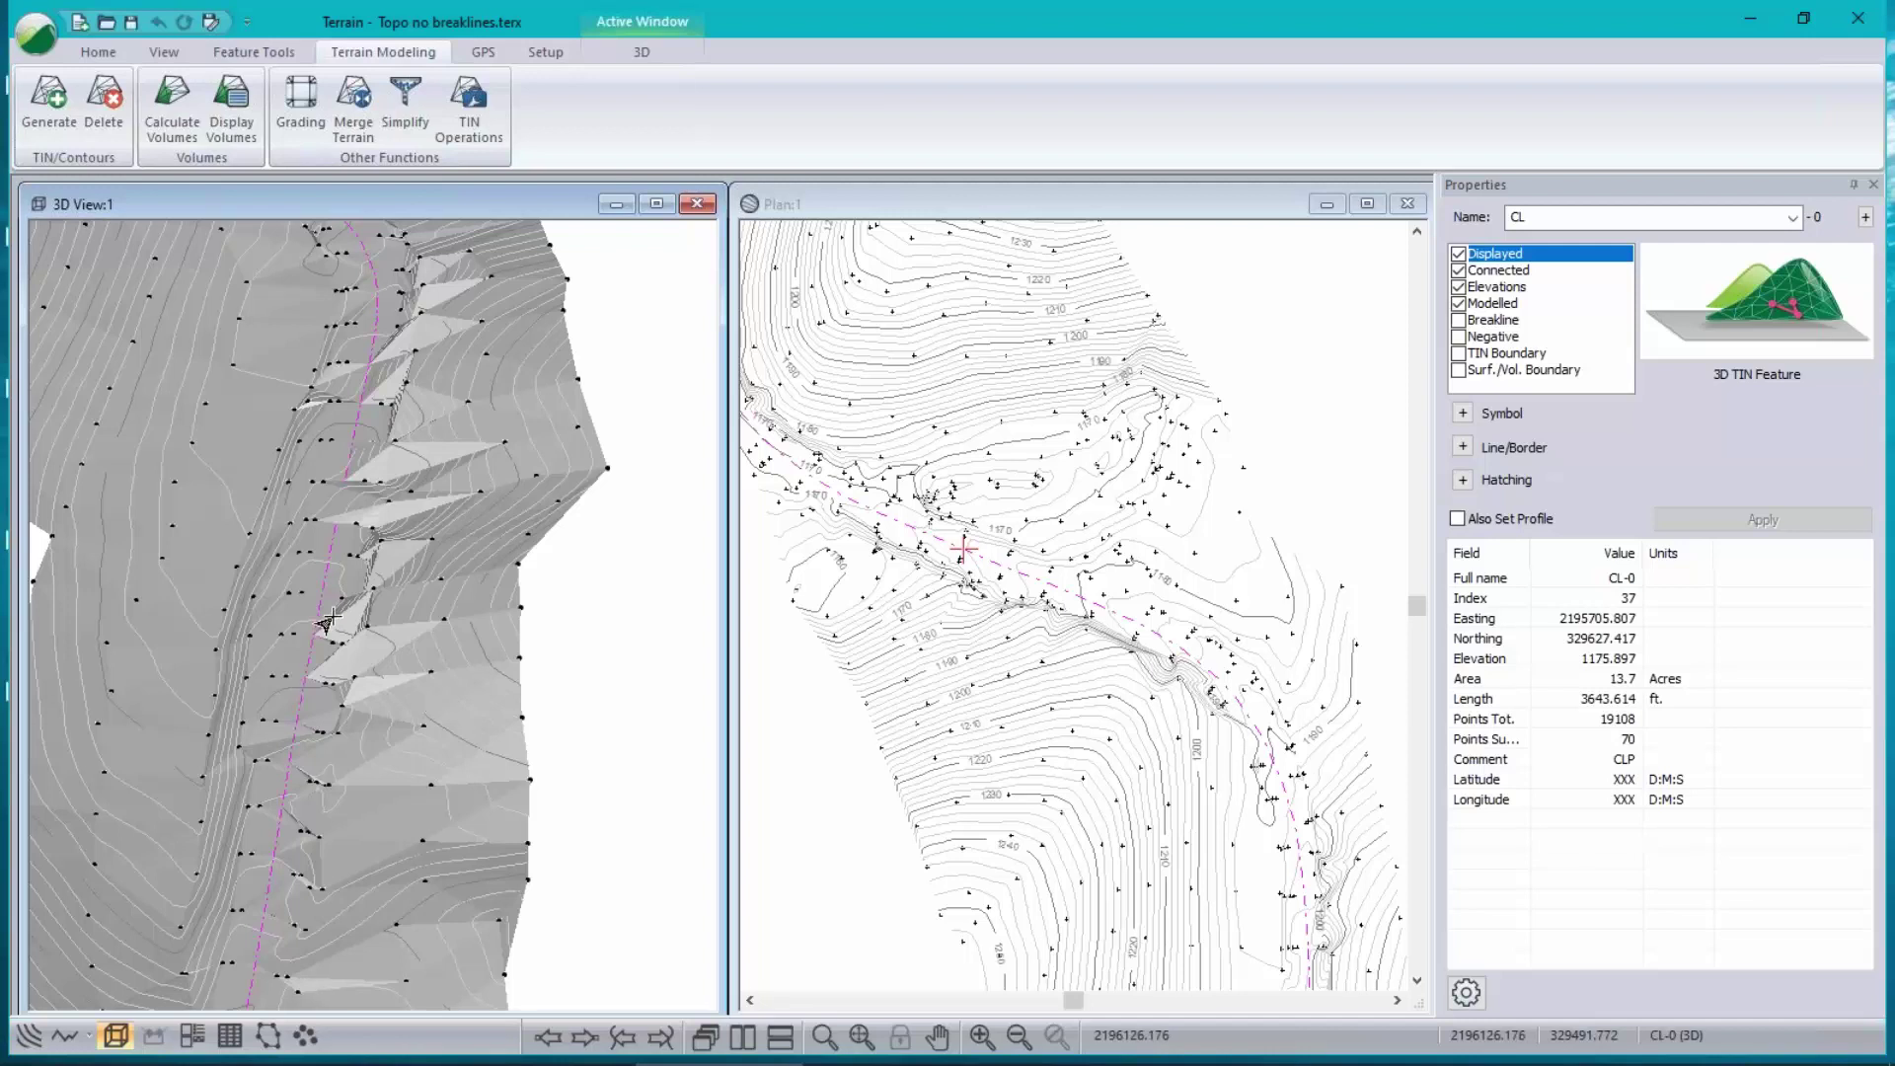
drag(299, 342, 560, 656)
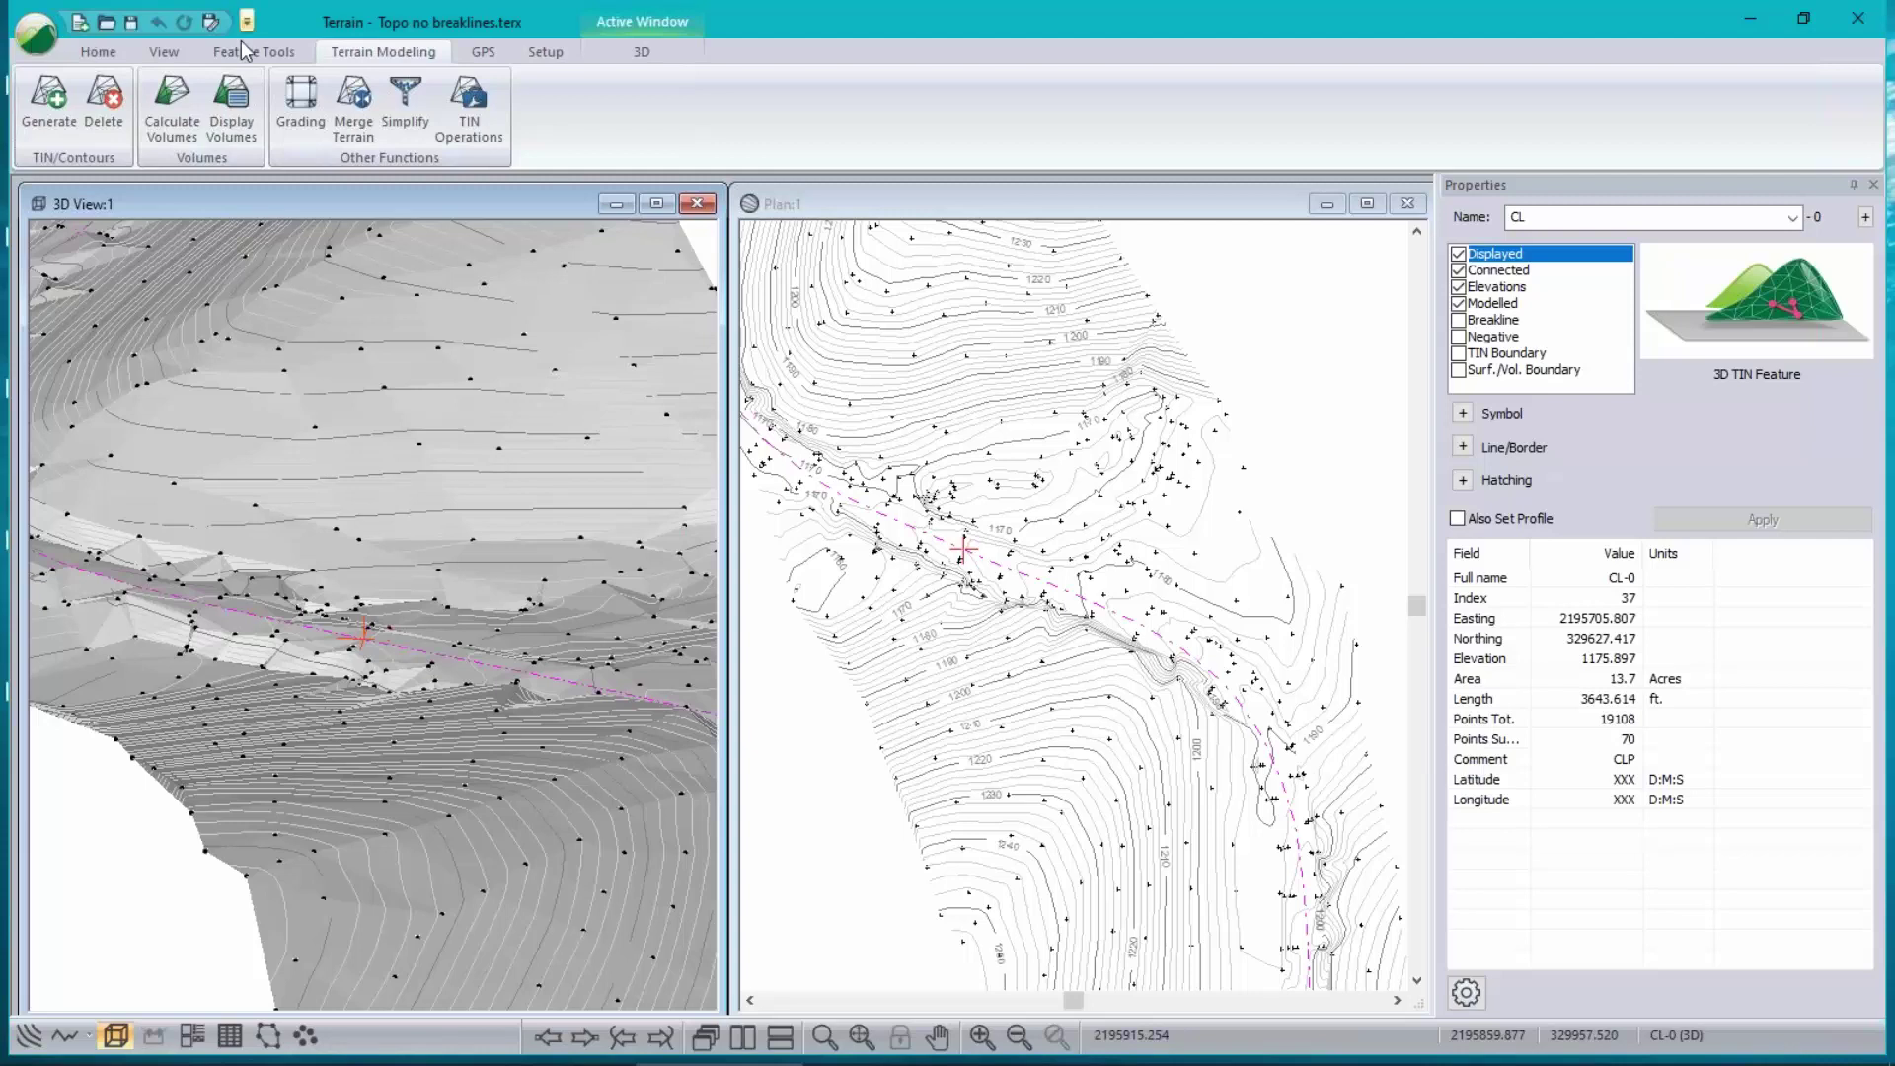
- Open Hart Rd 1.txt from the FixingSurveyedSurface folder as an ASCII text (#,y,x,z,code) file
click(29, 40)
click(752, 702)
click(1753, 890)
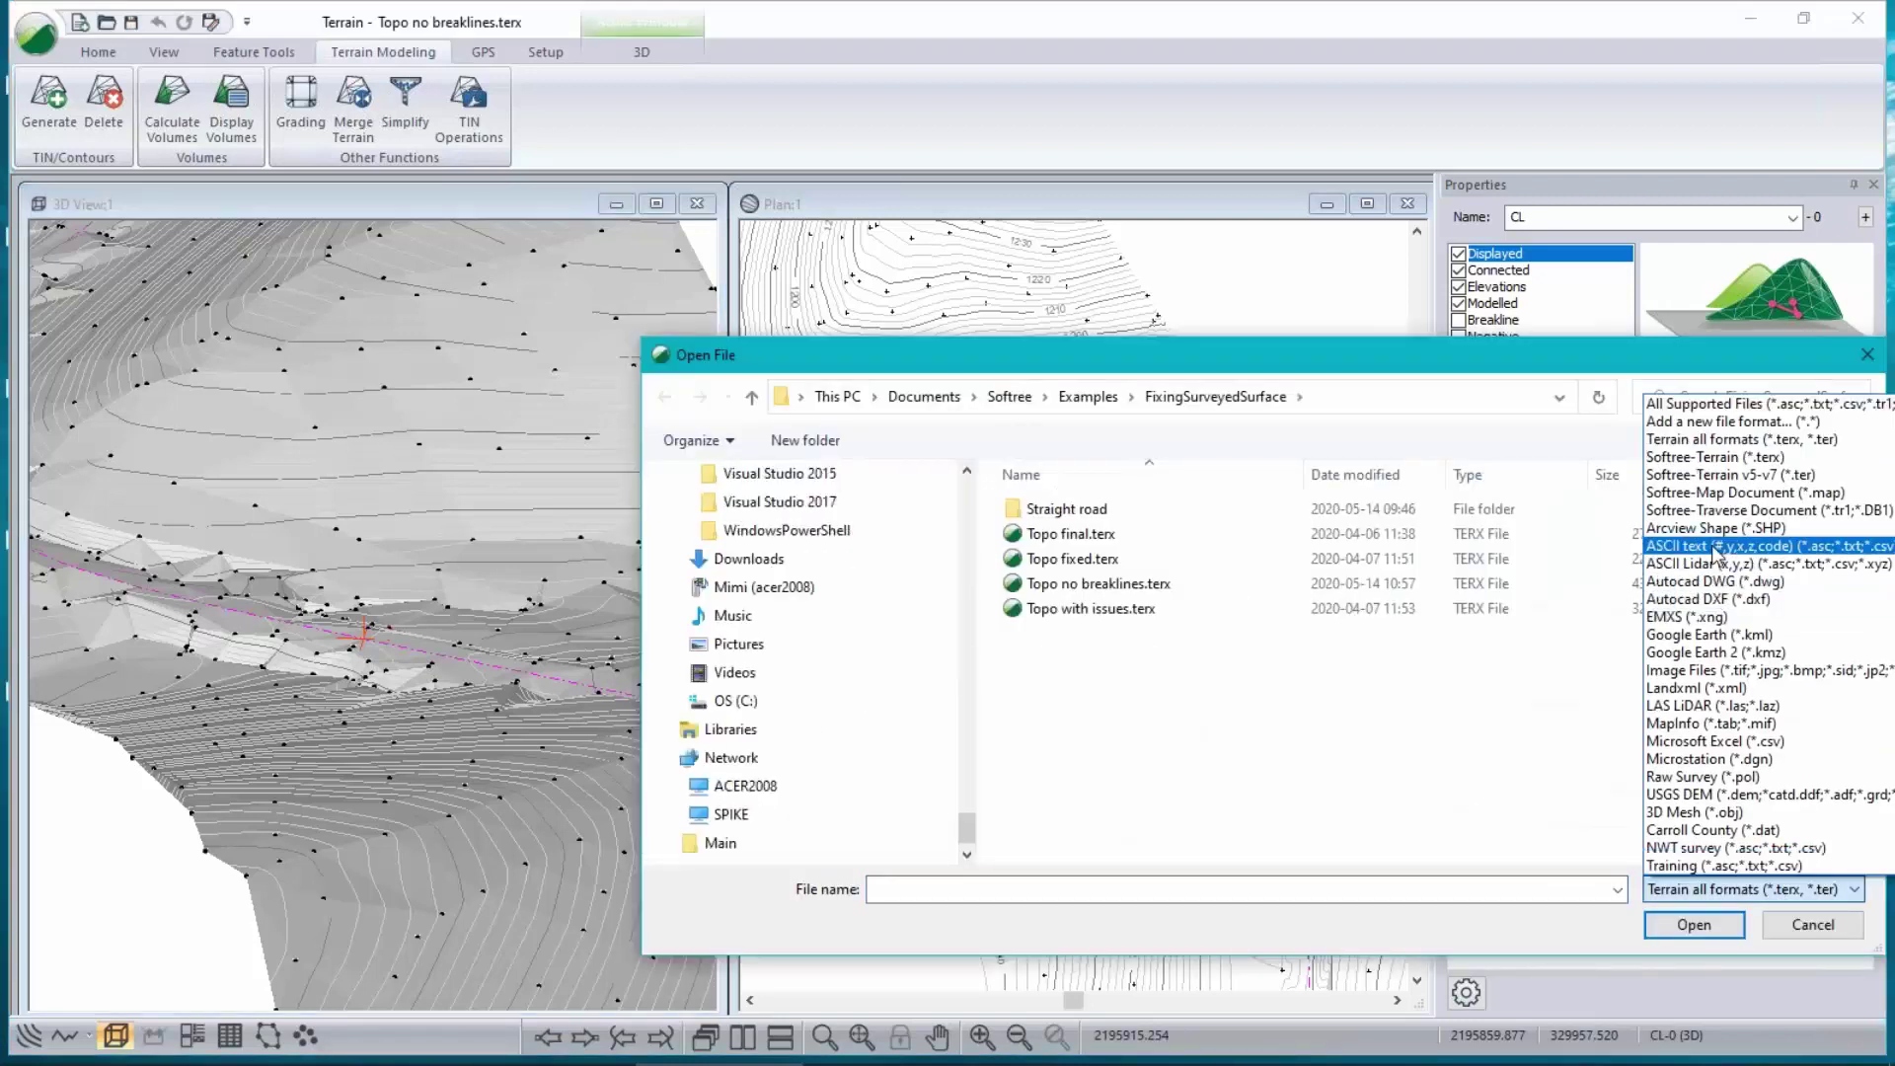
click(1715, 547)
click(1085, 534)
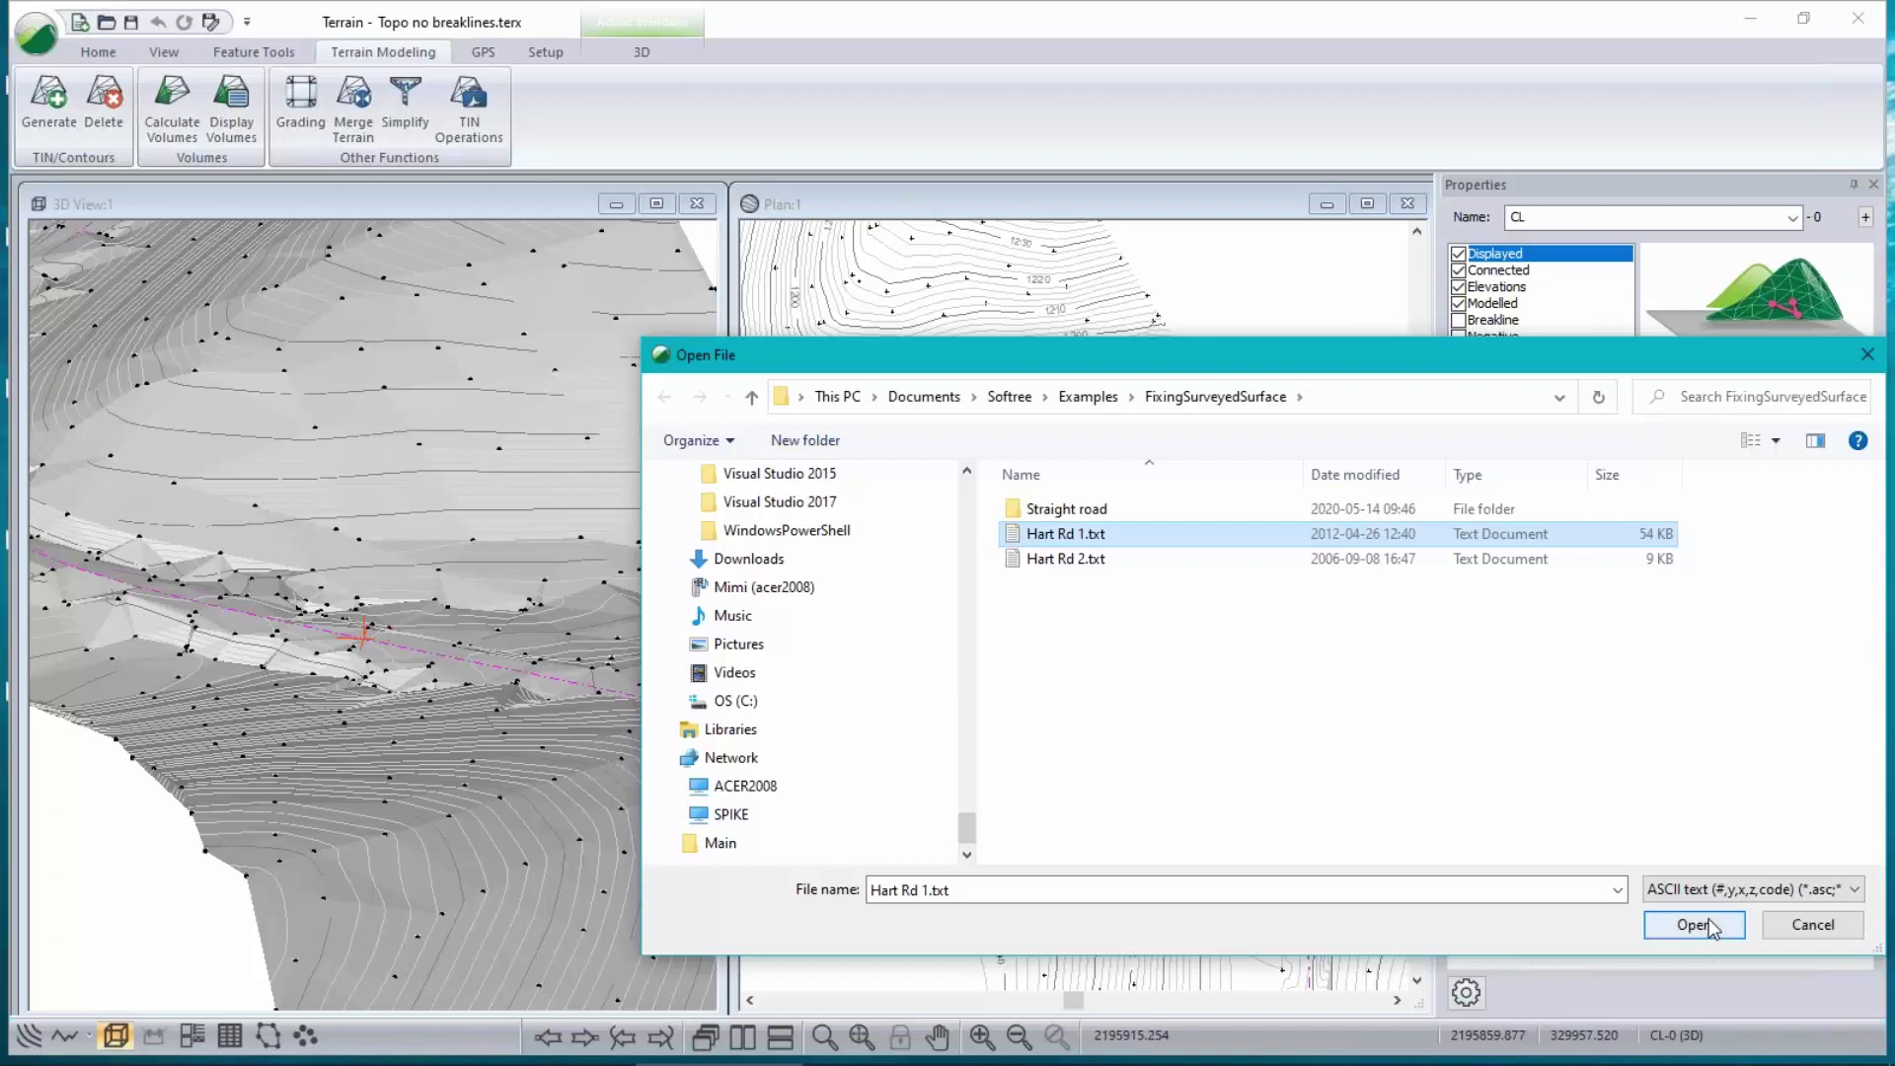
click(1693, 925)
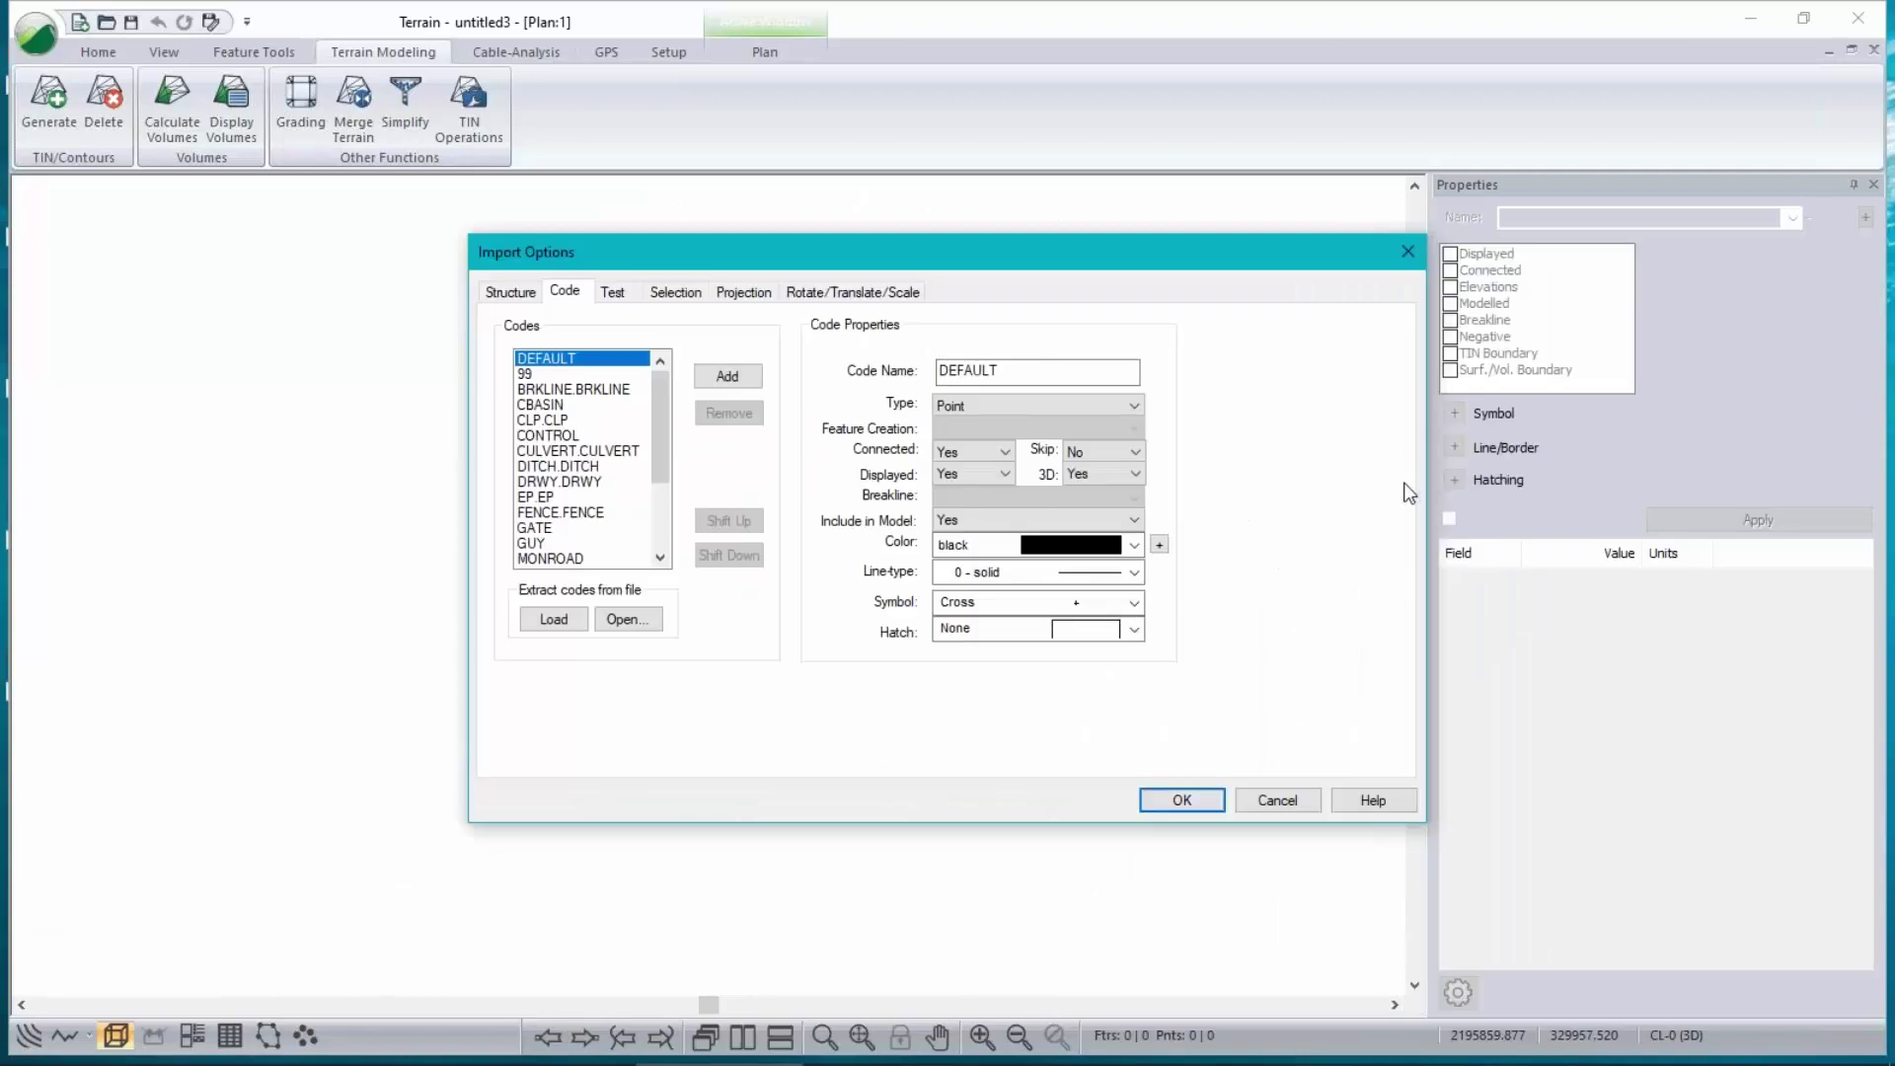
- Load the codes from the file, check the CLP.CLP and EP.EP properties, and import the survey without coordinate conversion
click(532, 419)
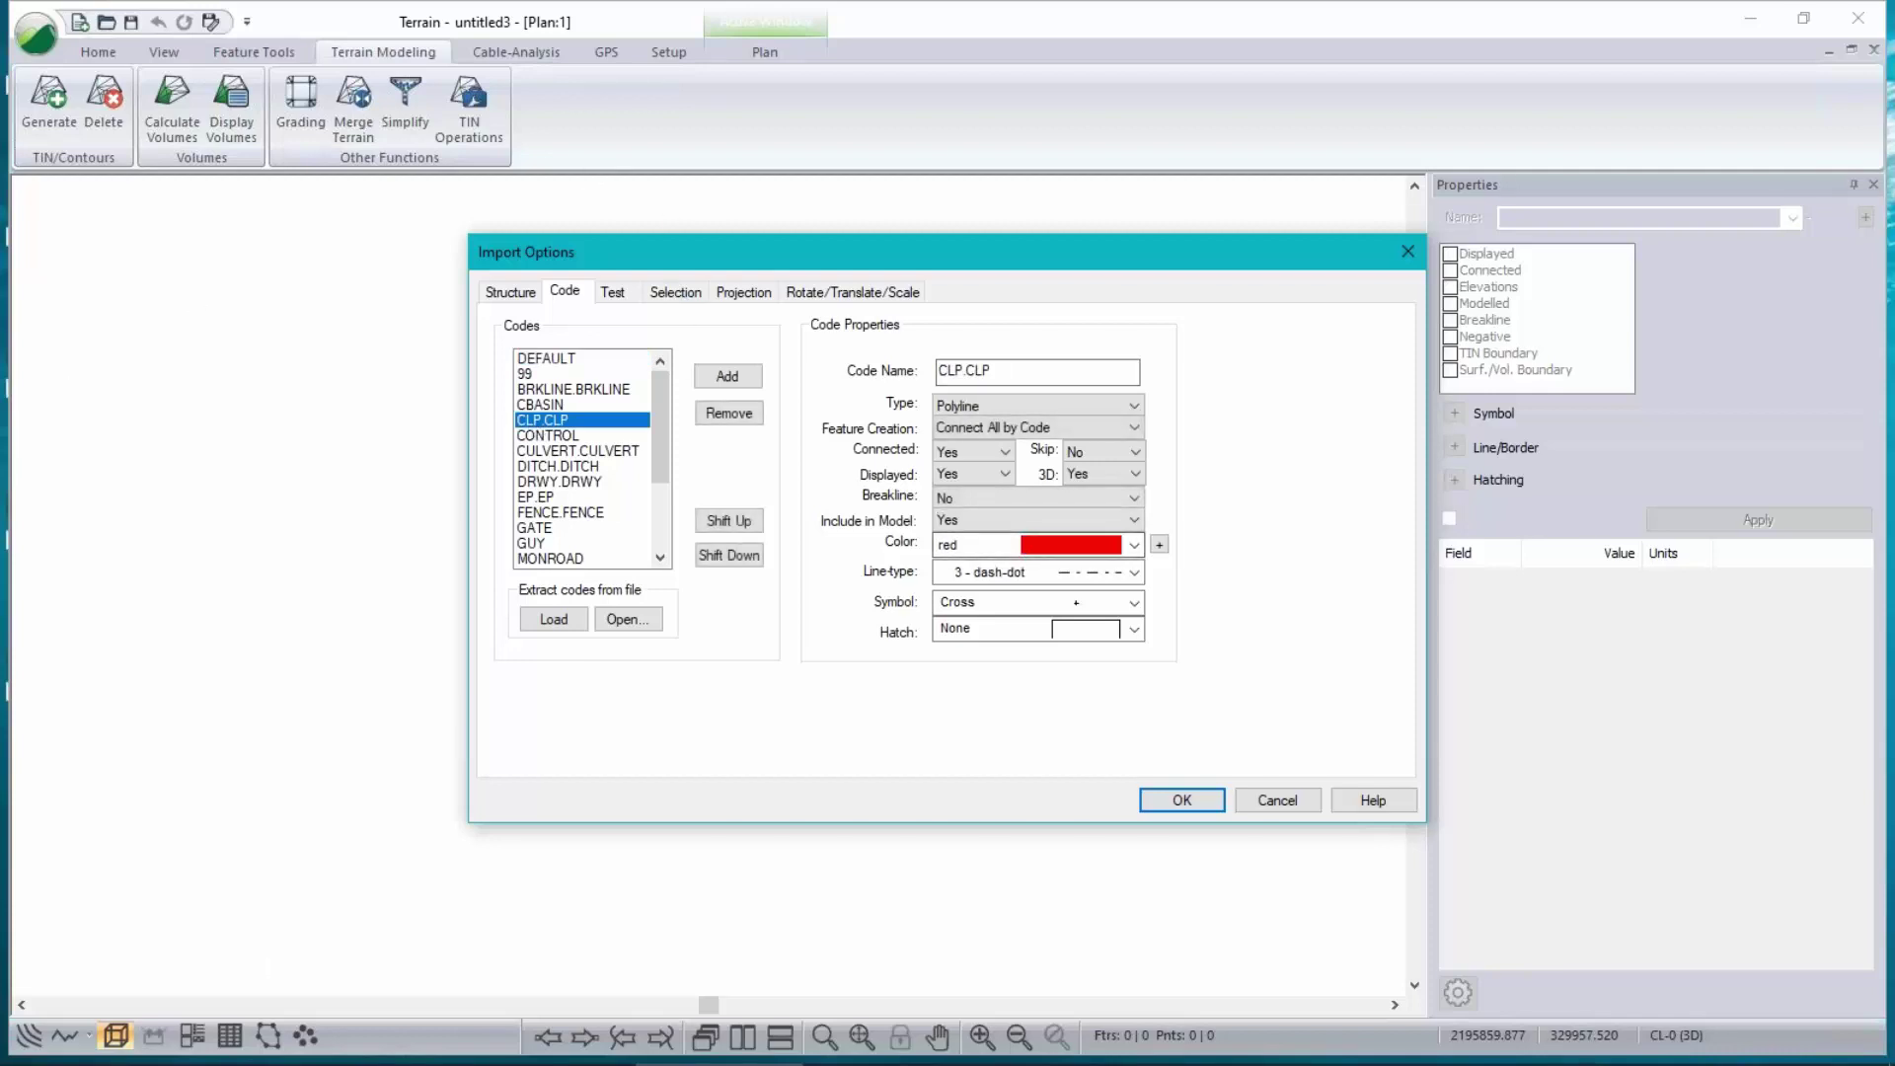
click(555, 620)
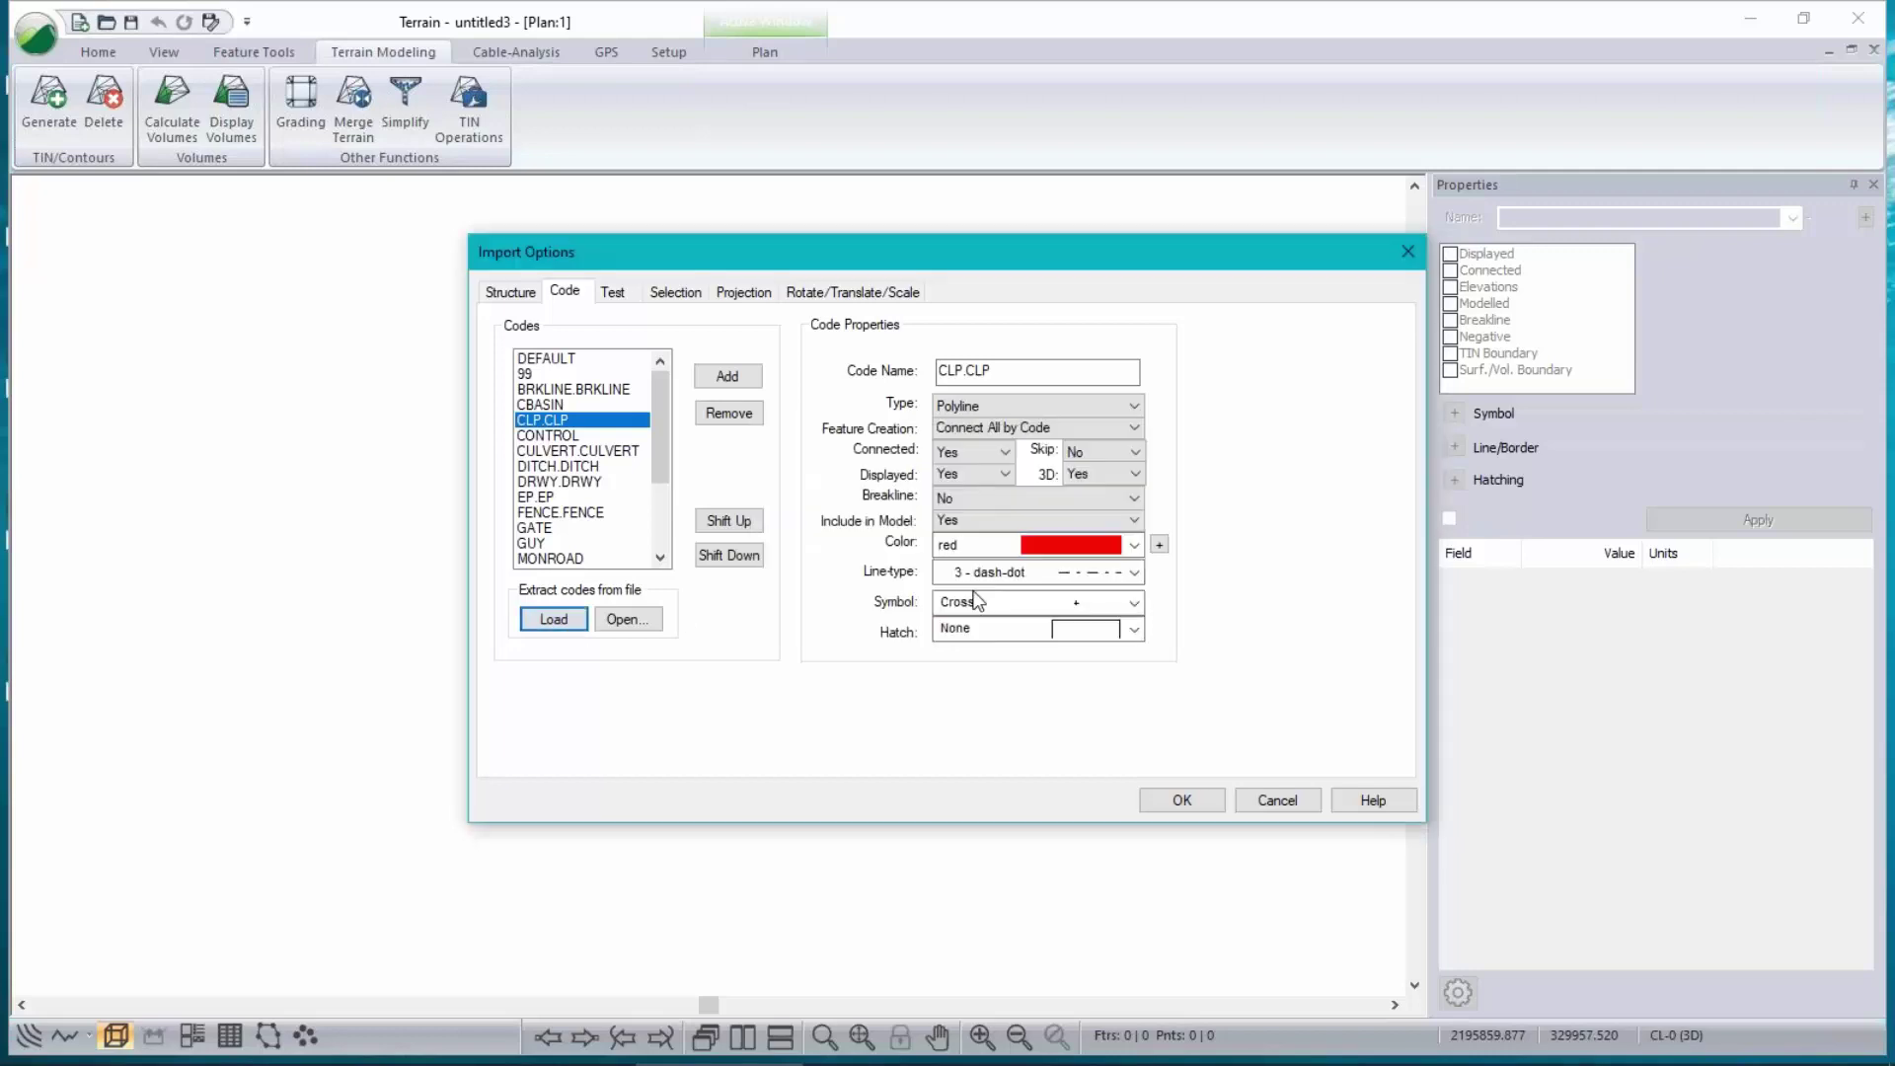
click(1071, 426)
click(1076, 426)
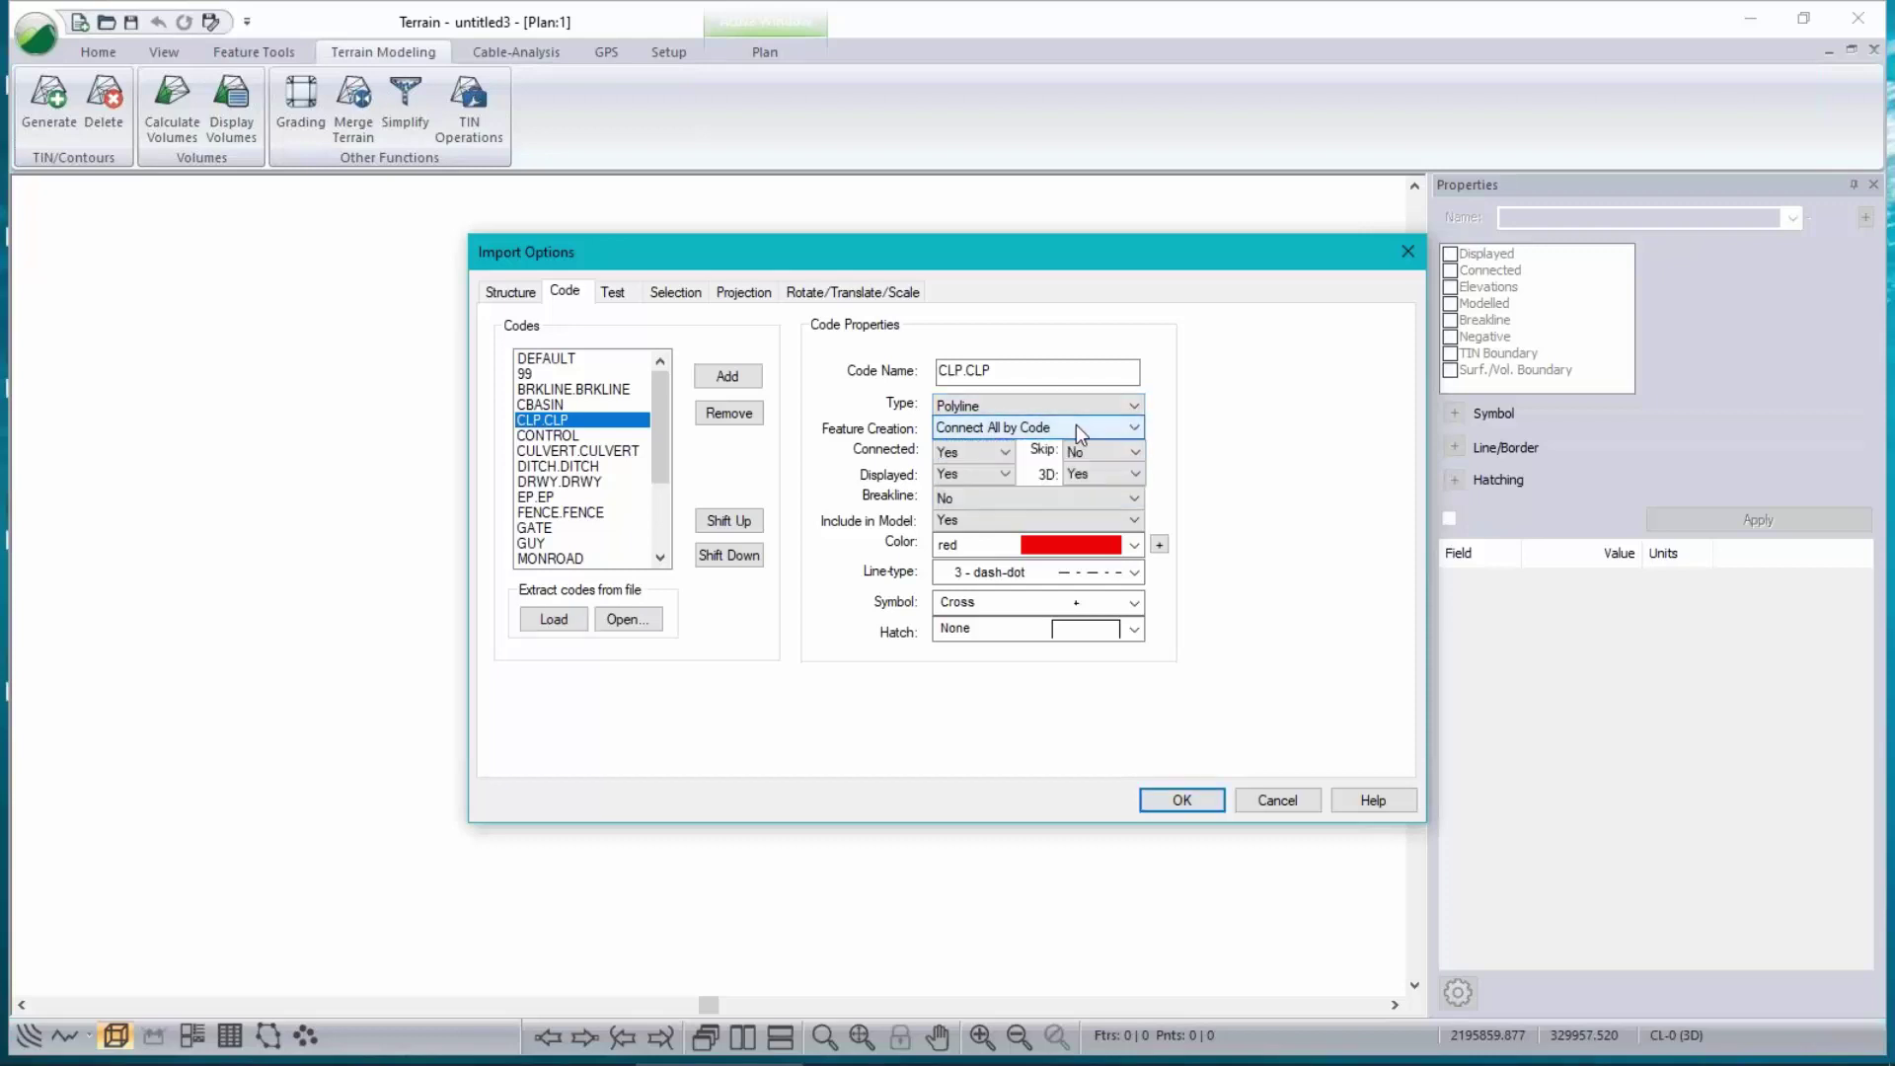
click(552, 499)
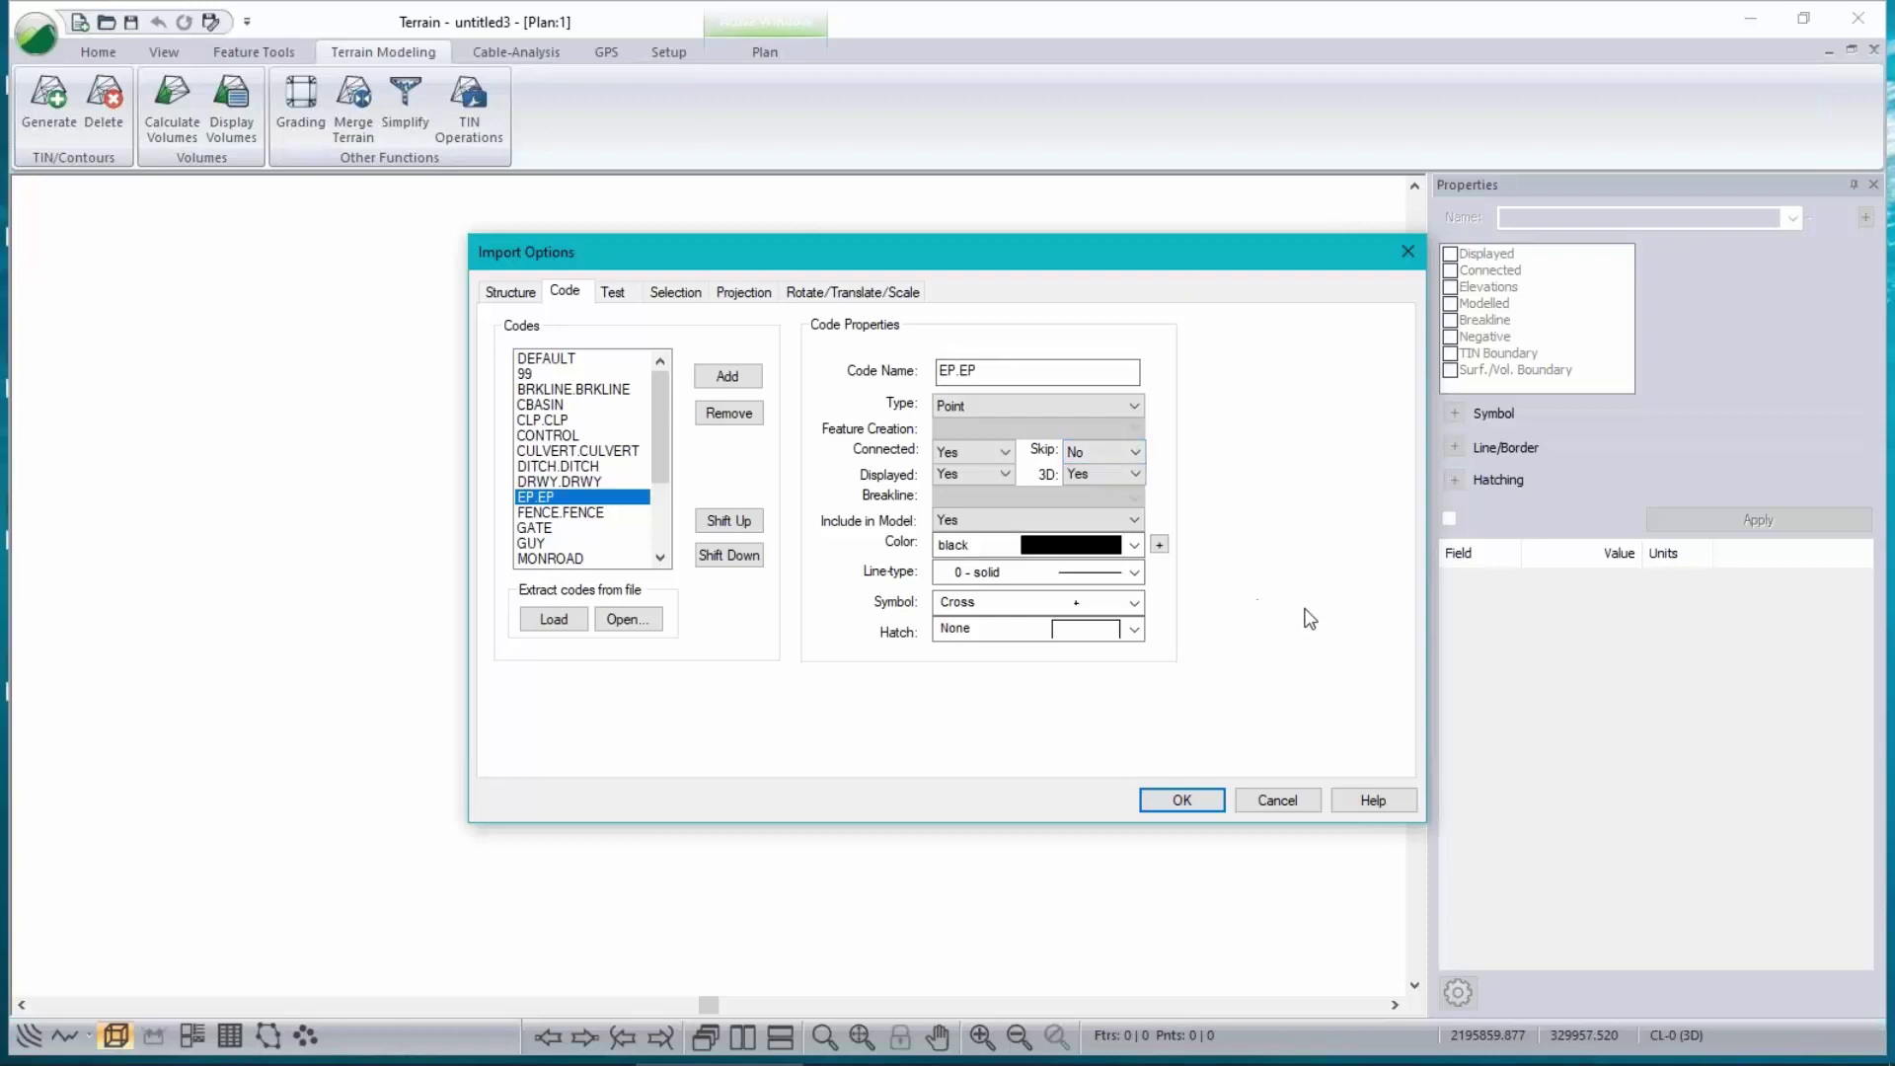
click(1193, 802)
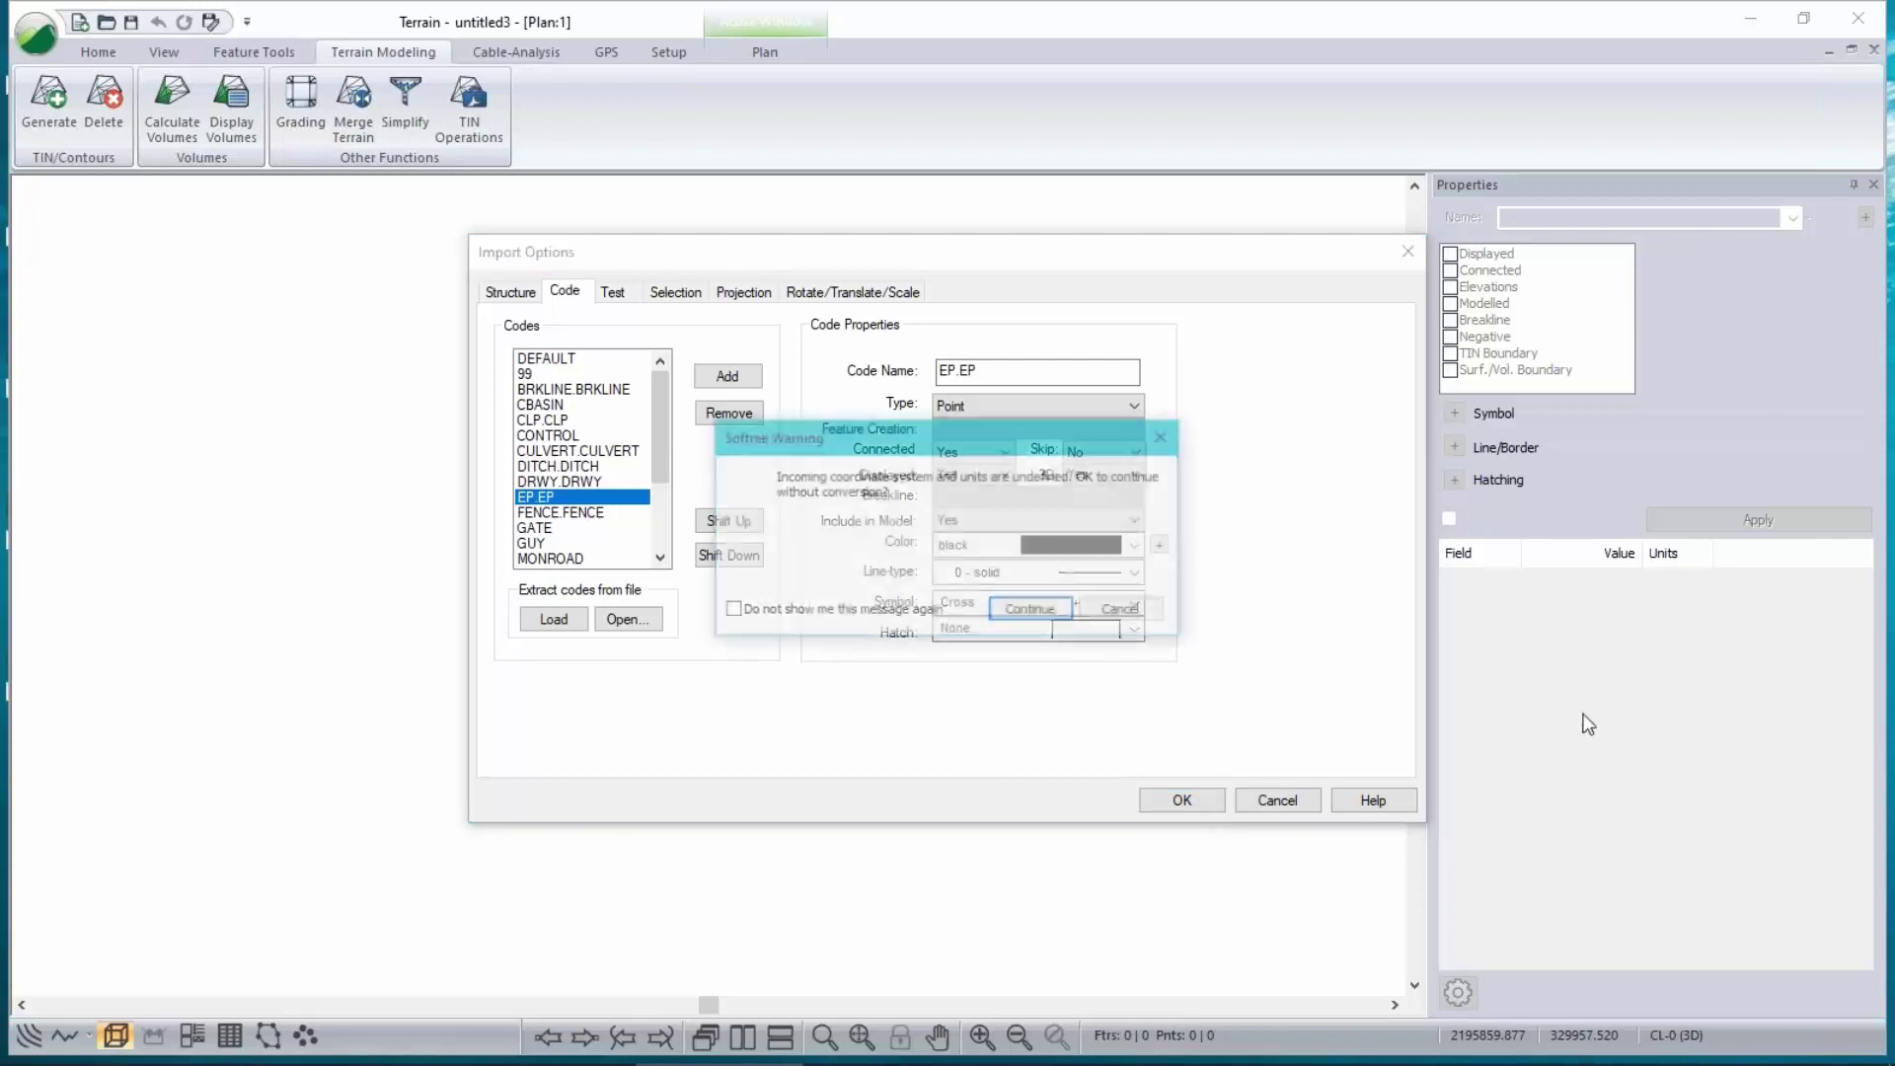
click(1031, 615)
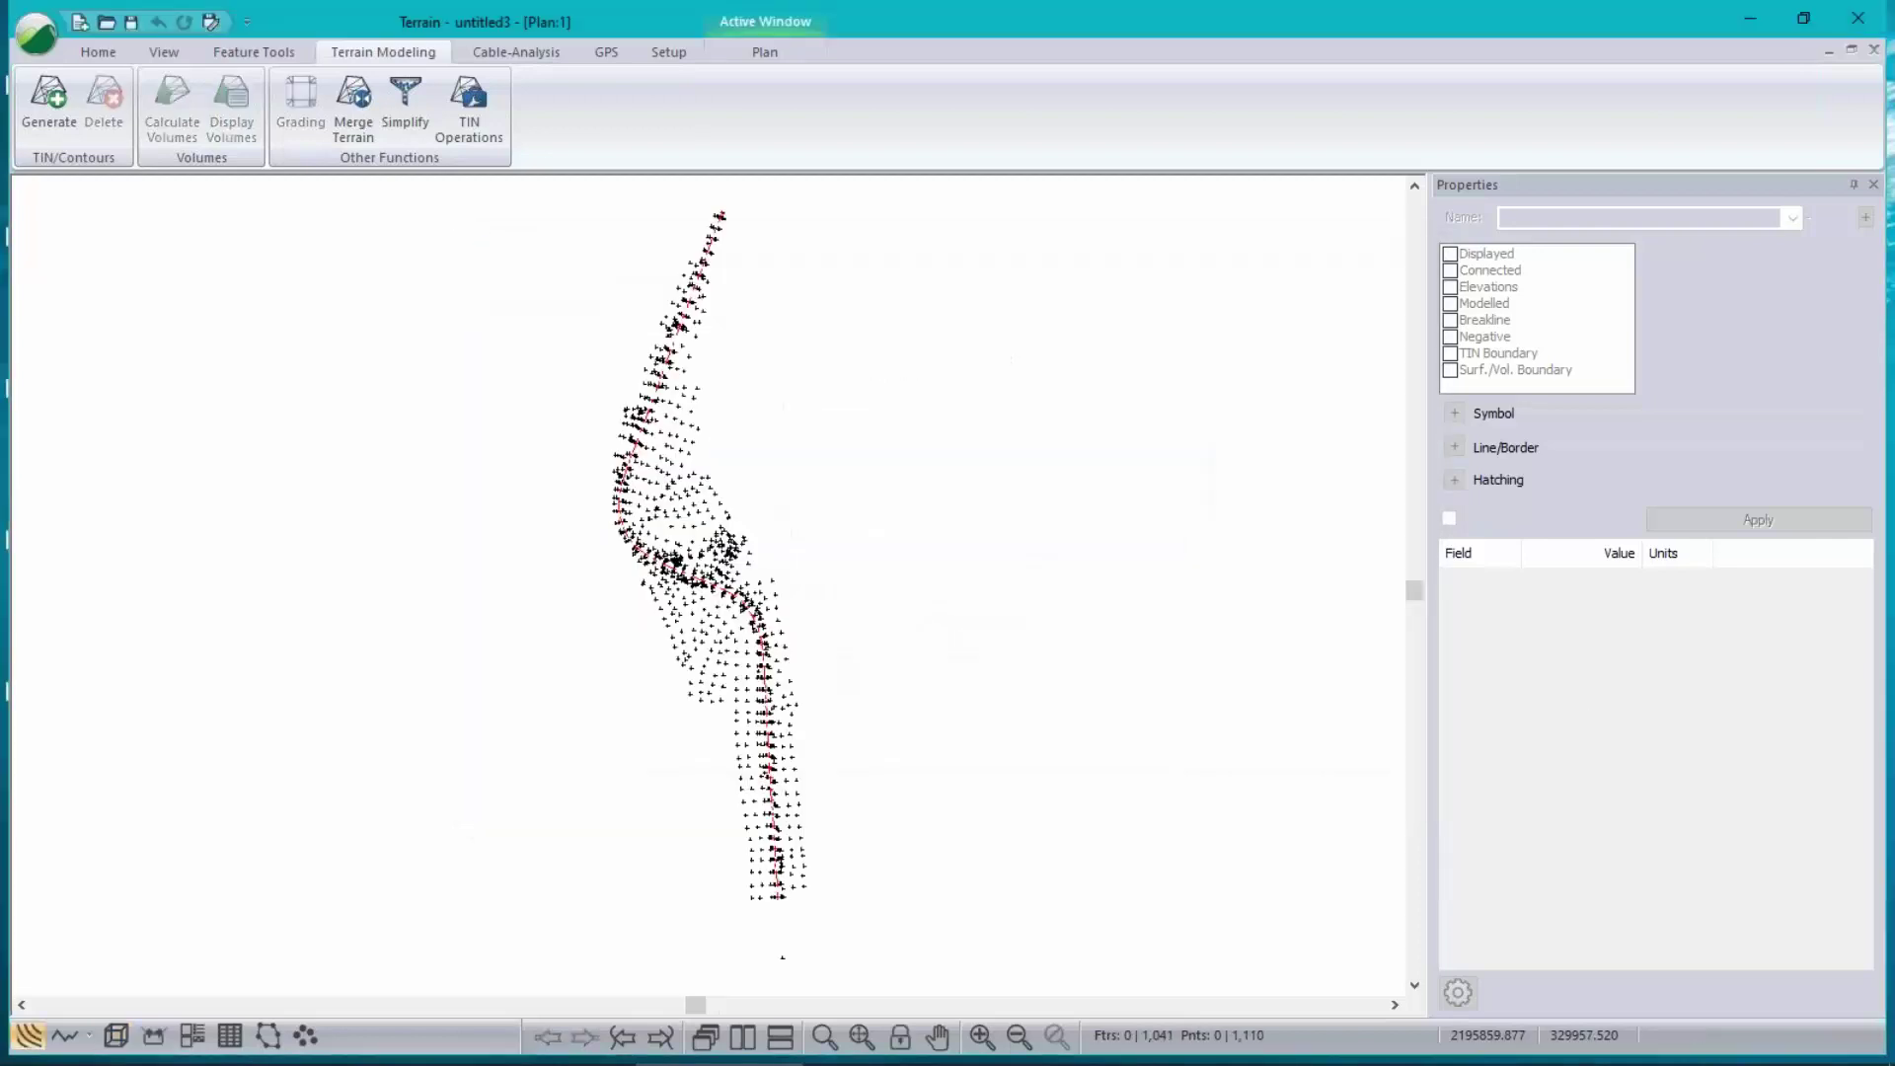
- Inspect the properties of the imported CLP.CLP centreline and of a nearby EP.EP edge point
scroll(723, 607, up, 5)
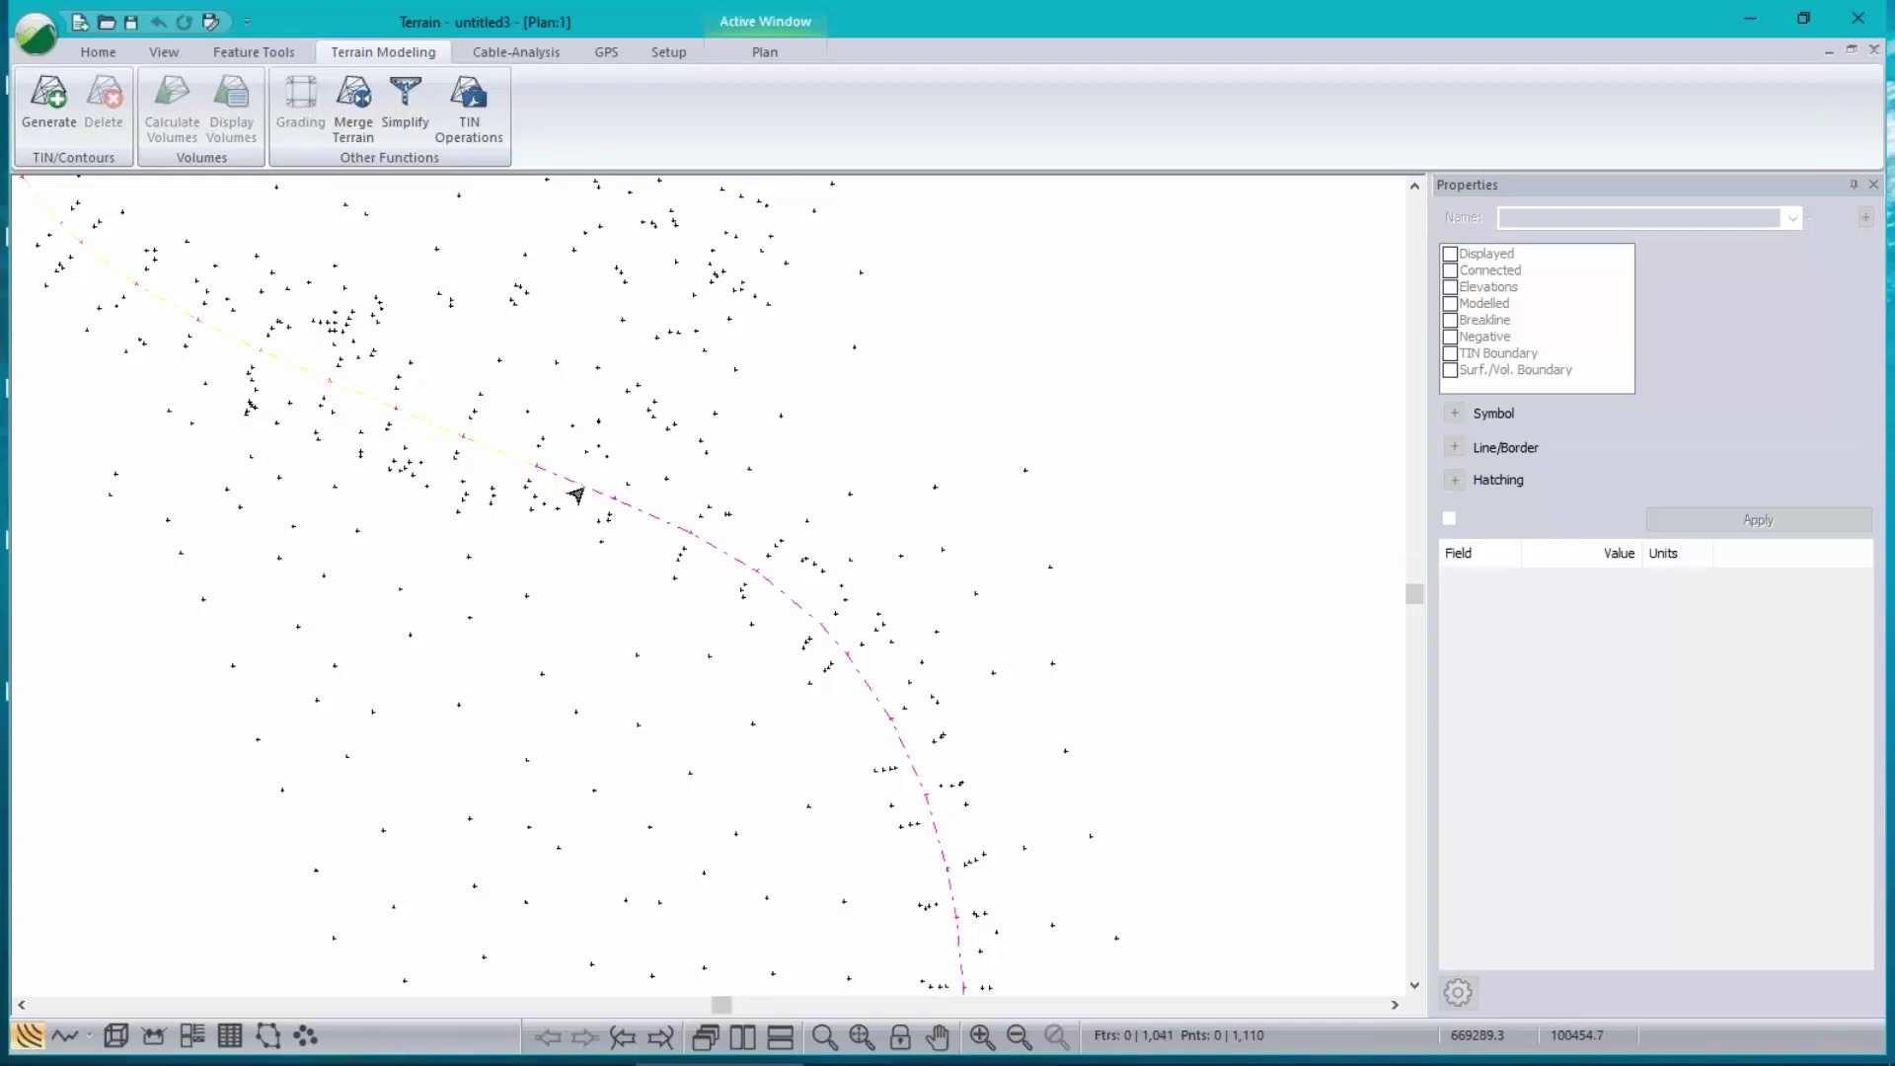
click(726, 540)
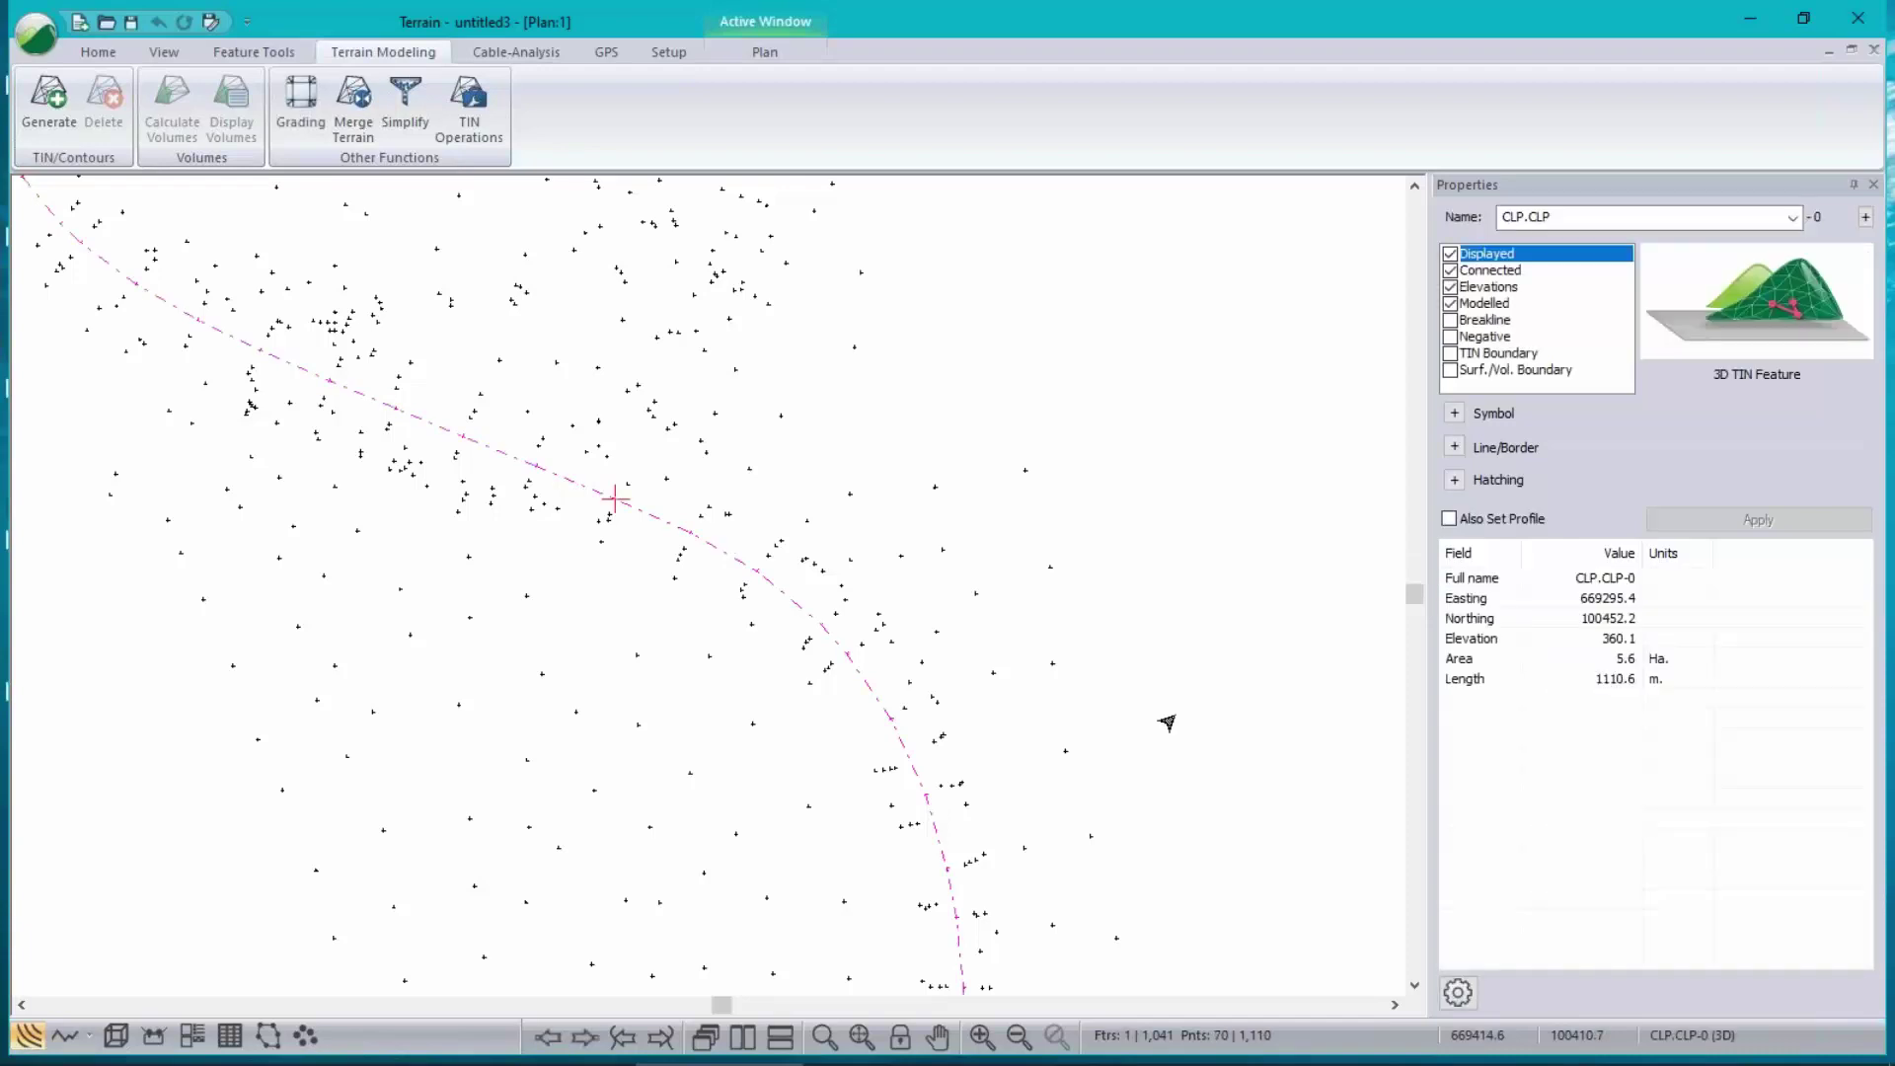
scroll(1174, 711, down, 2)
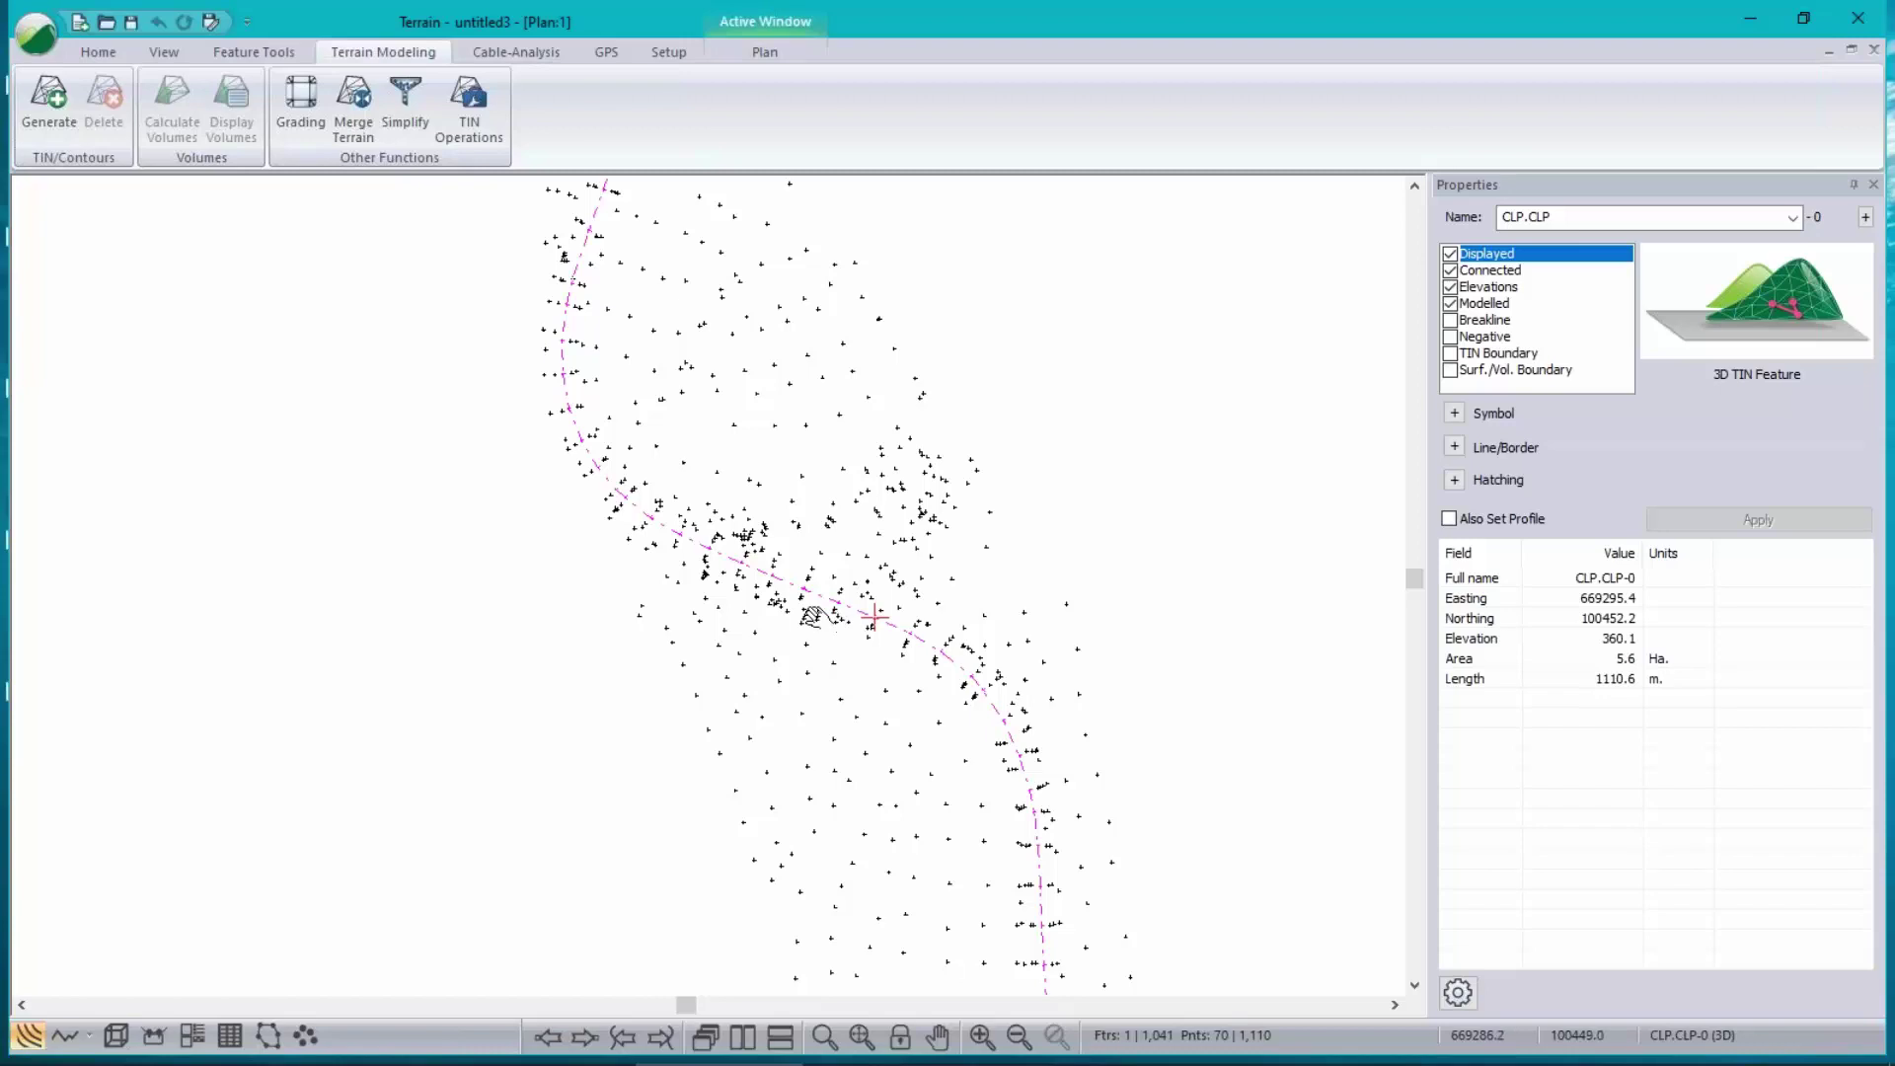
middle_drag(810, 617, 696, 575)
scroll(697, 575, up, 5)
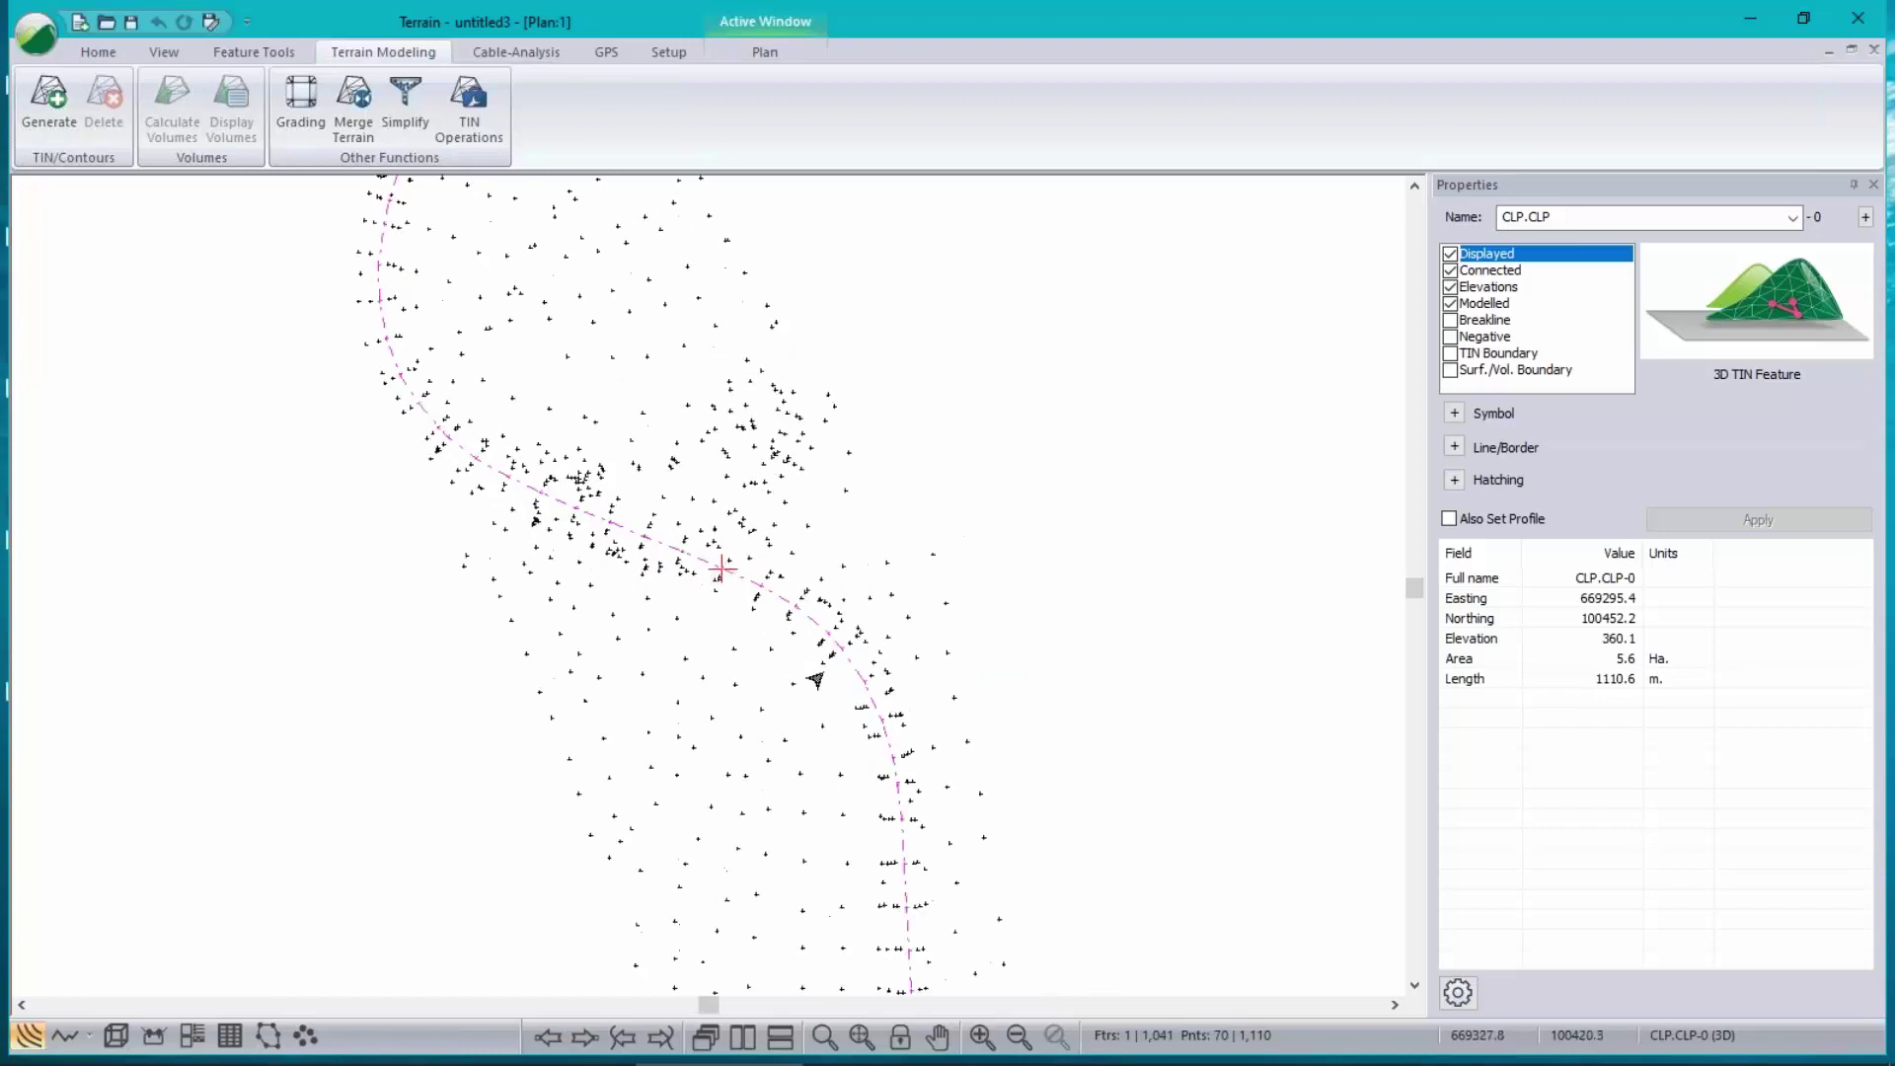
click(773, 625)
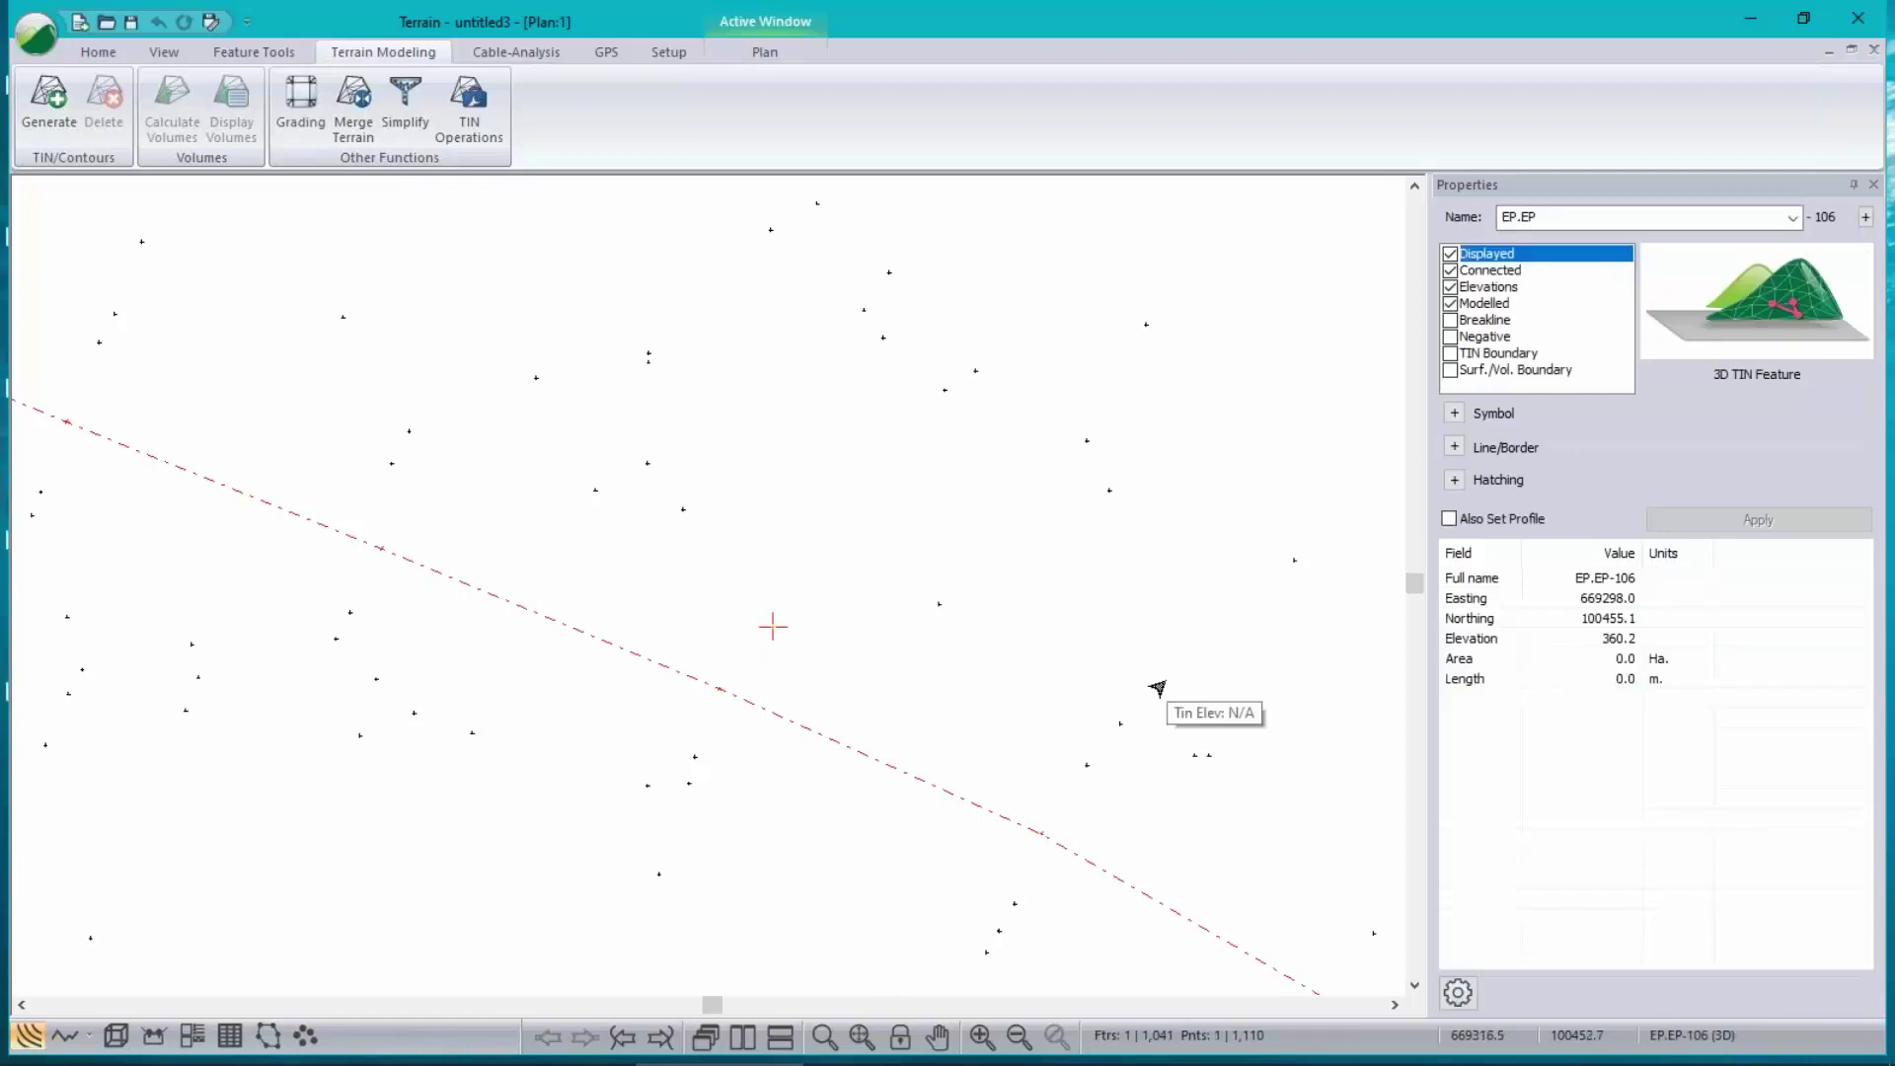
click(1523, 220)
double_click(1523, 219)
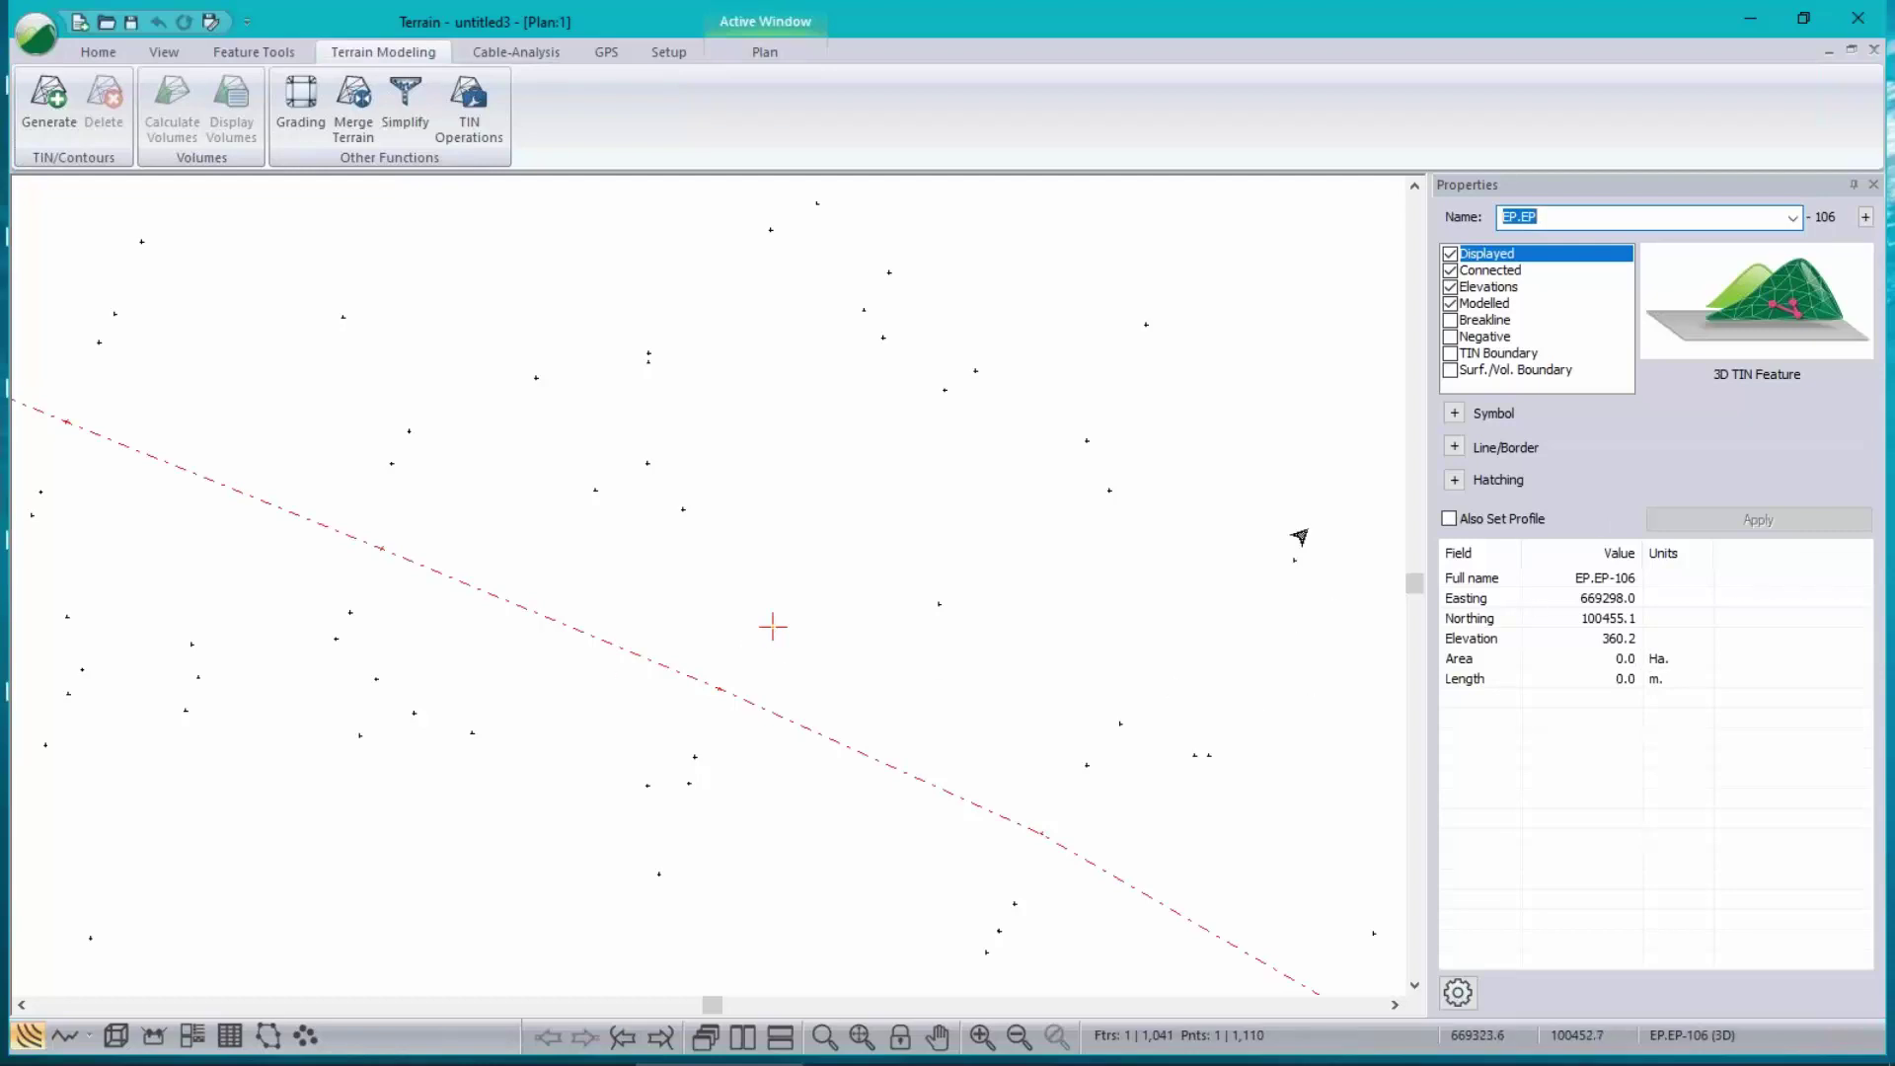
- Reopen Topo no breaklines.terx, discarding the imported terrain without saving
click(40, 47)
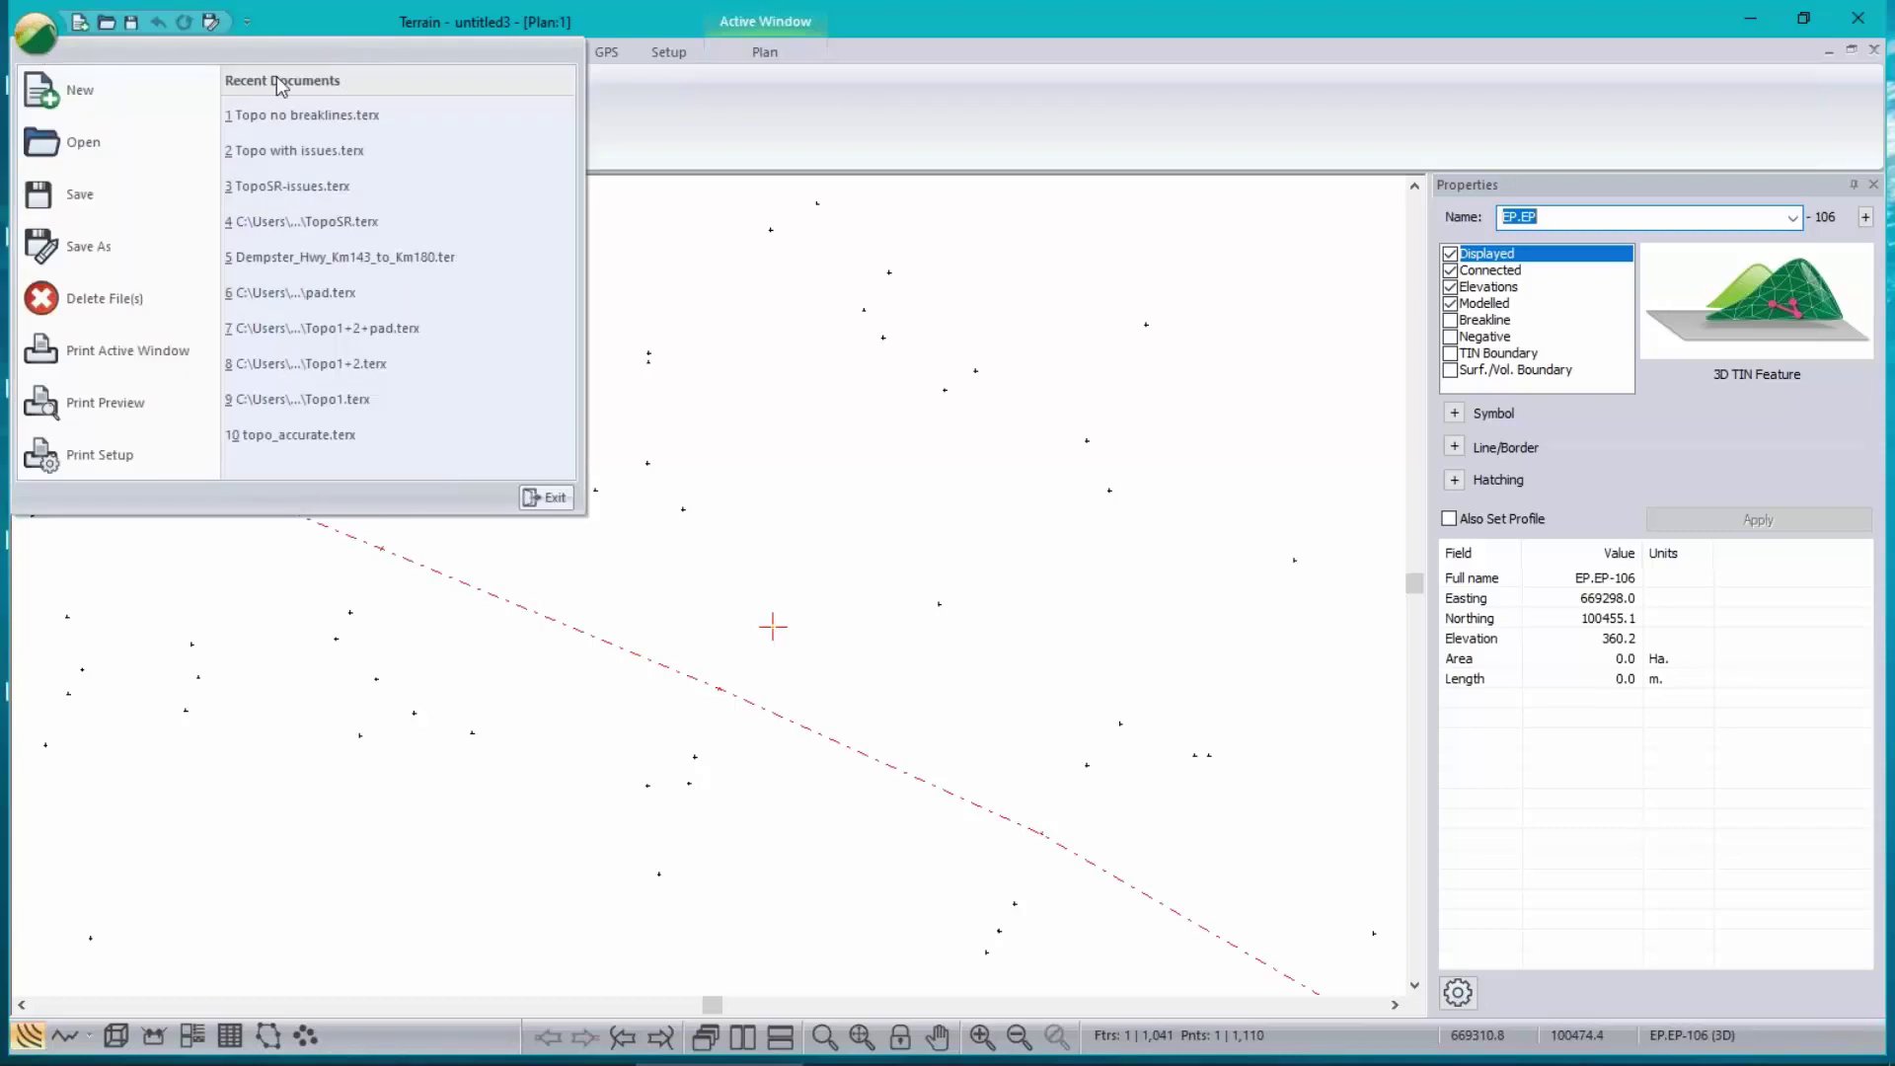
click(316, 115)
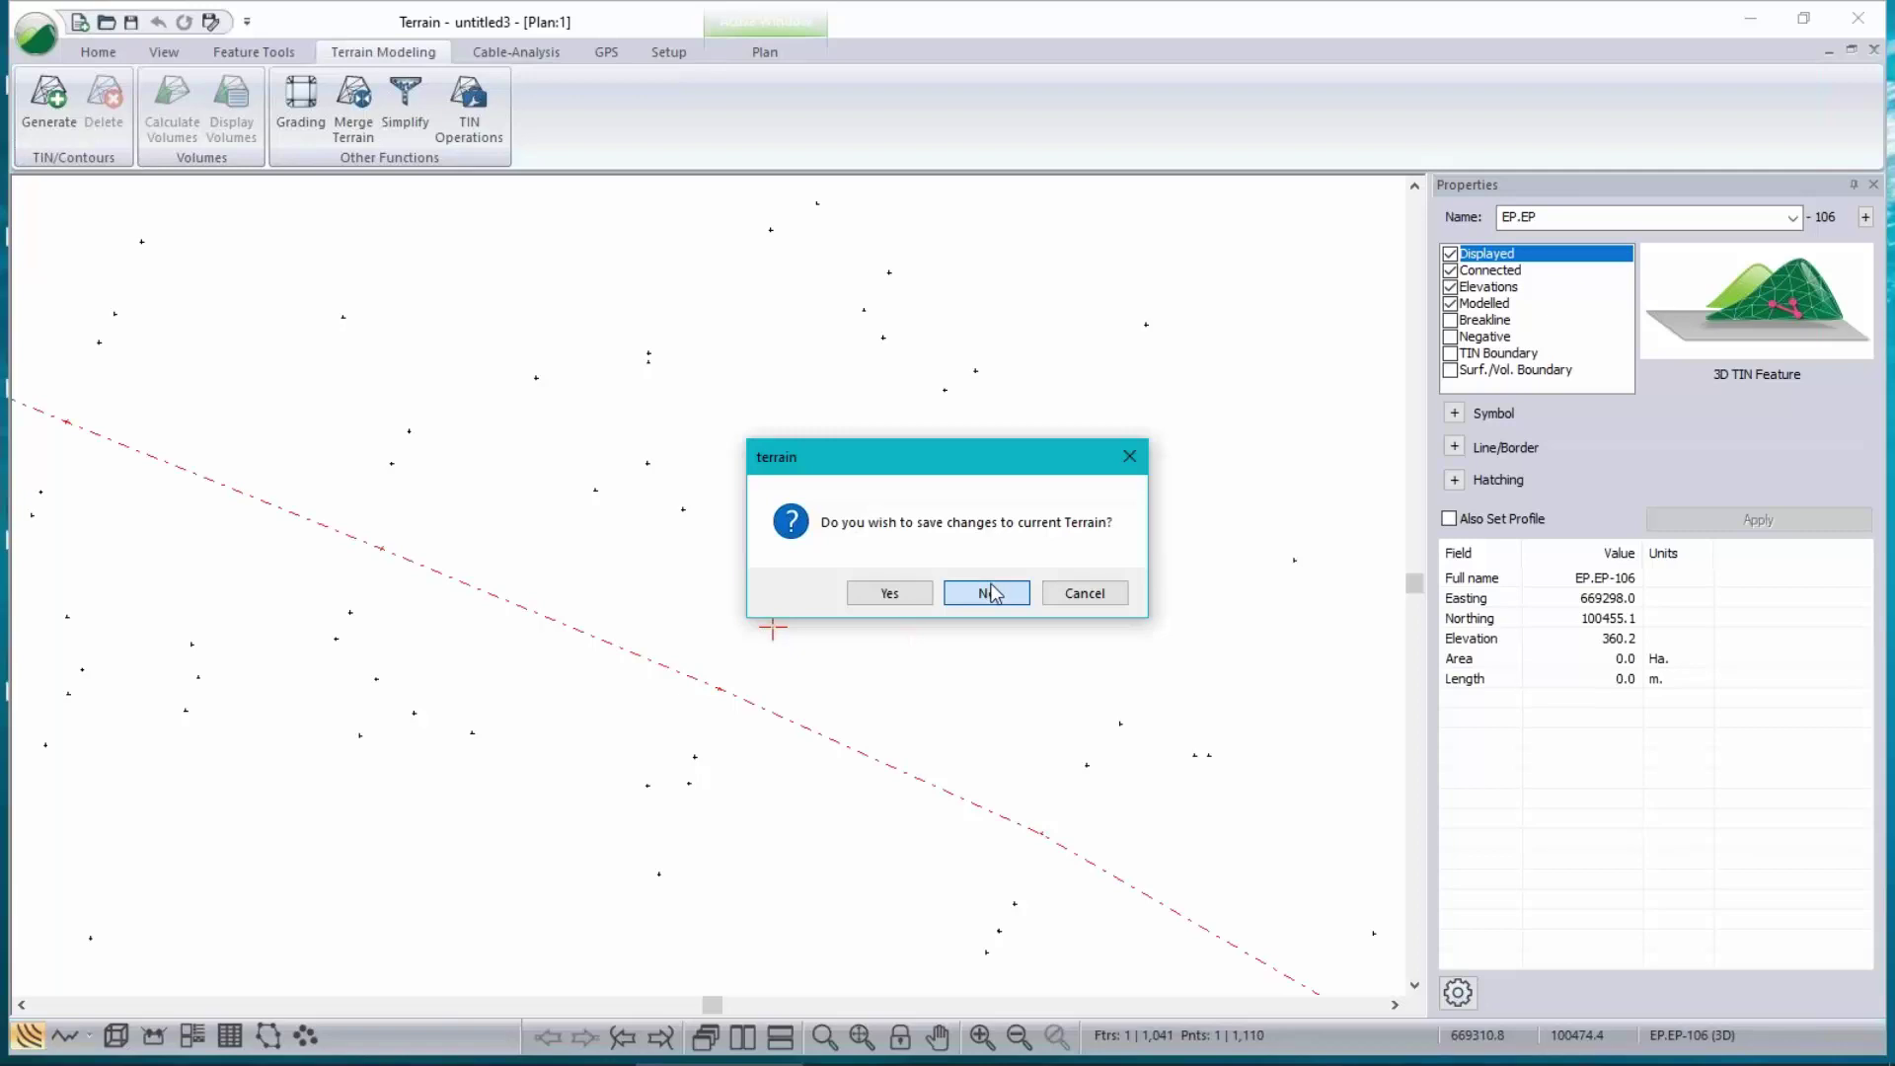
click(989, 592)
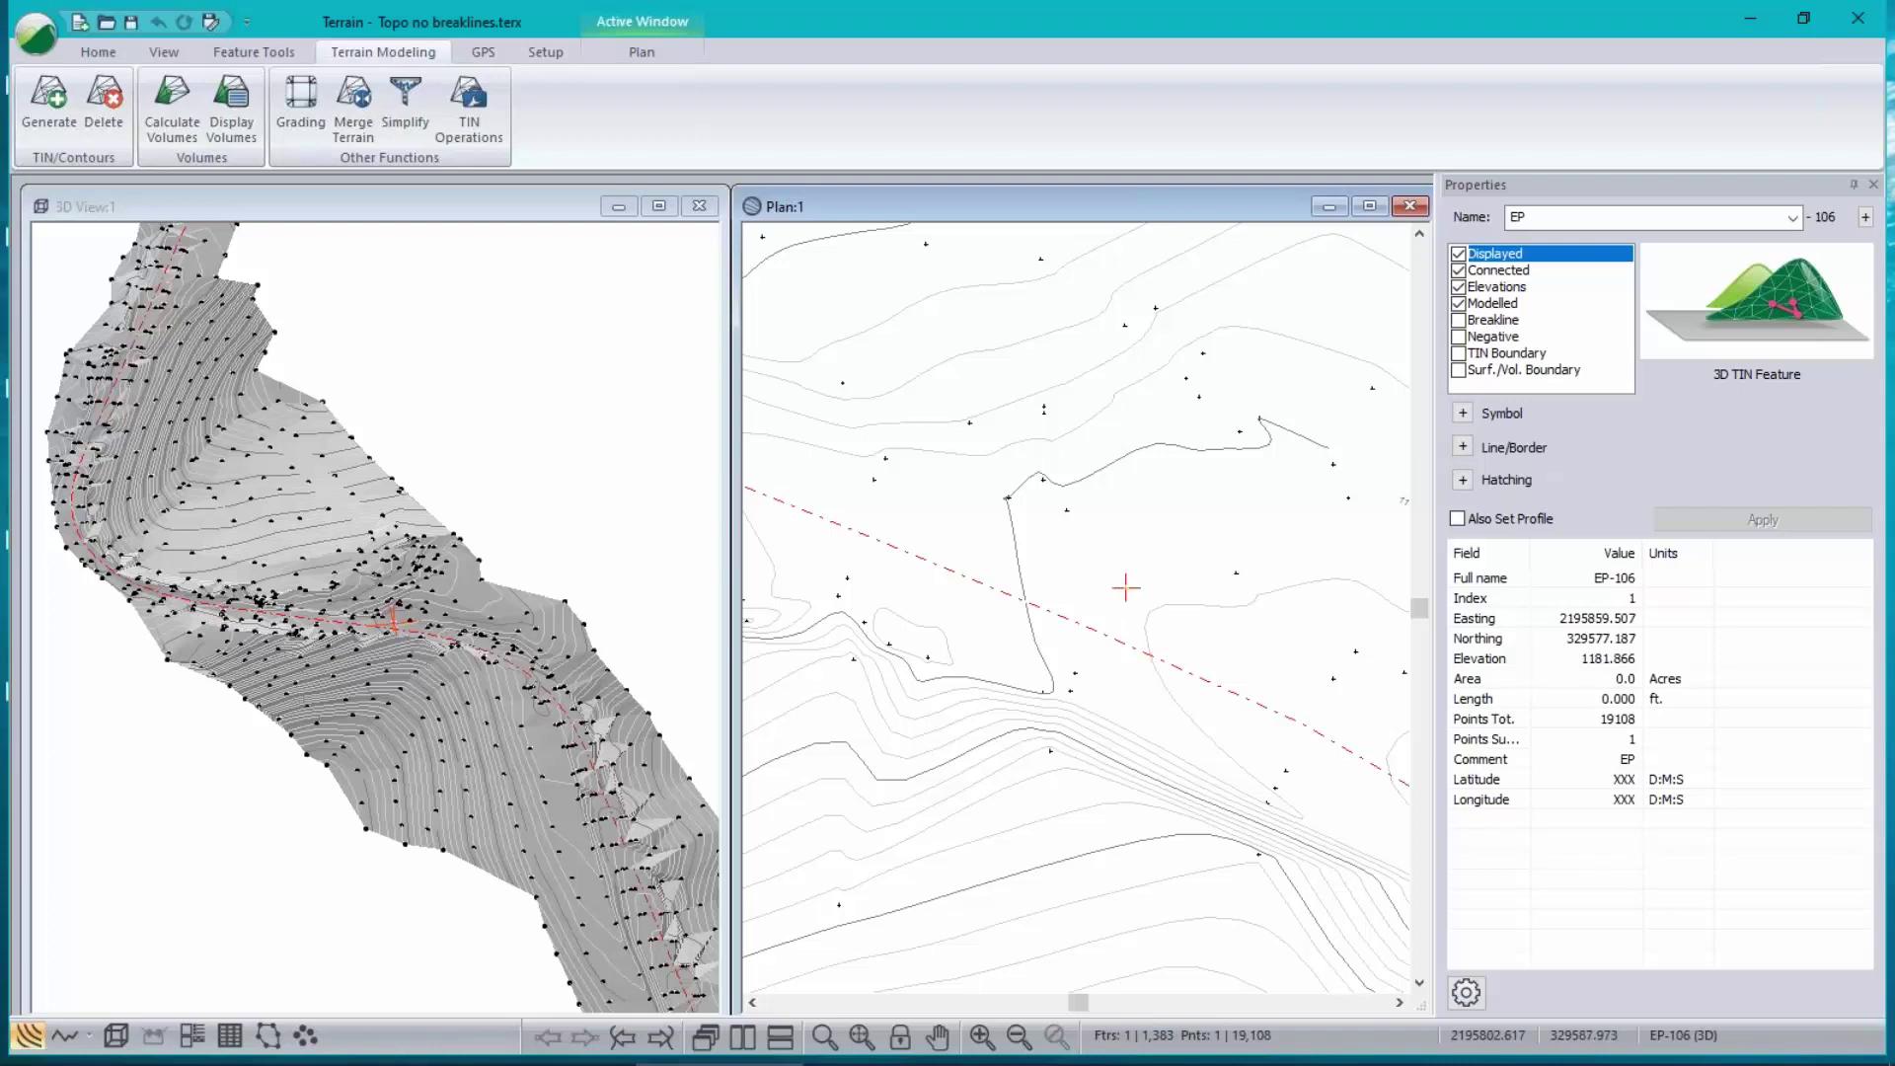
- Check the names and properties of the EP, SHOULDER and CL features around the road in the plan view
click(874, 481)
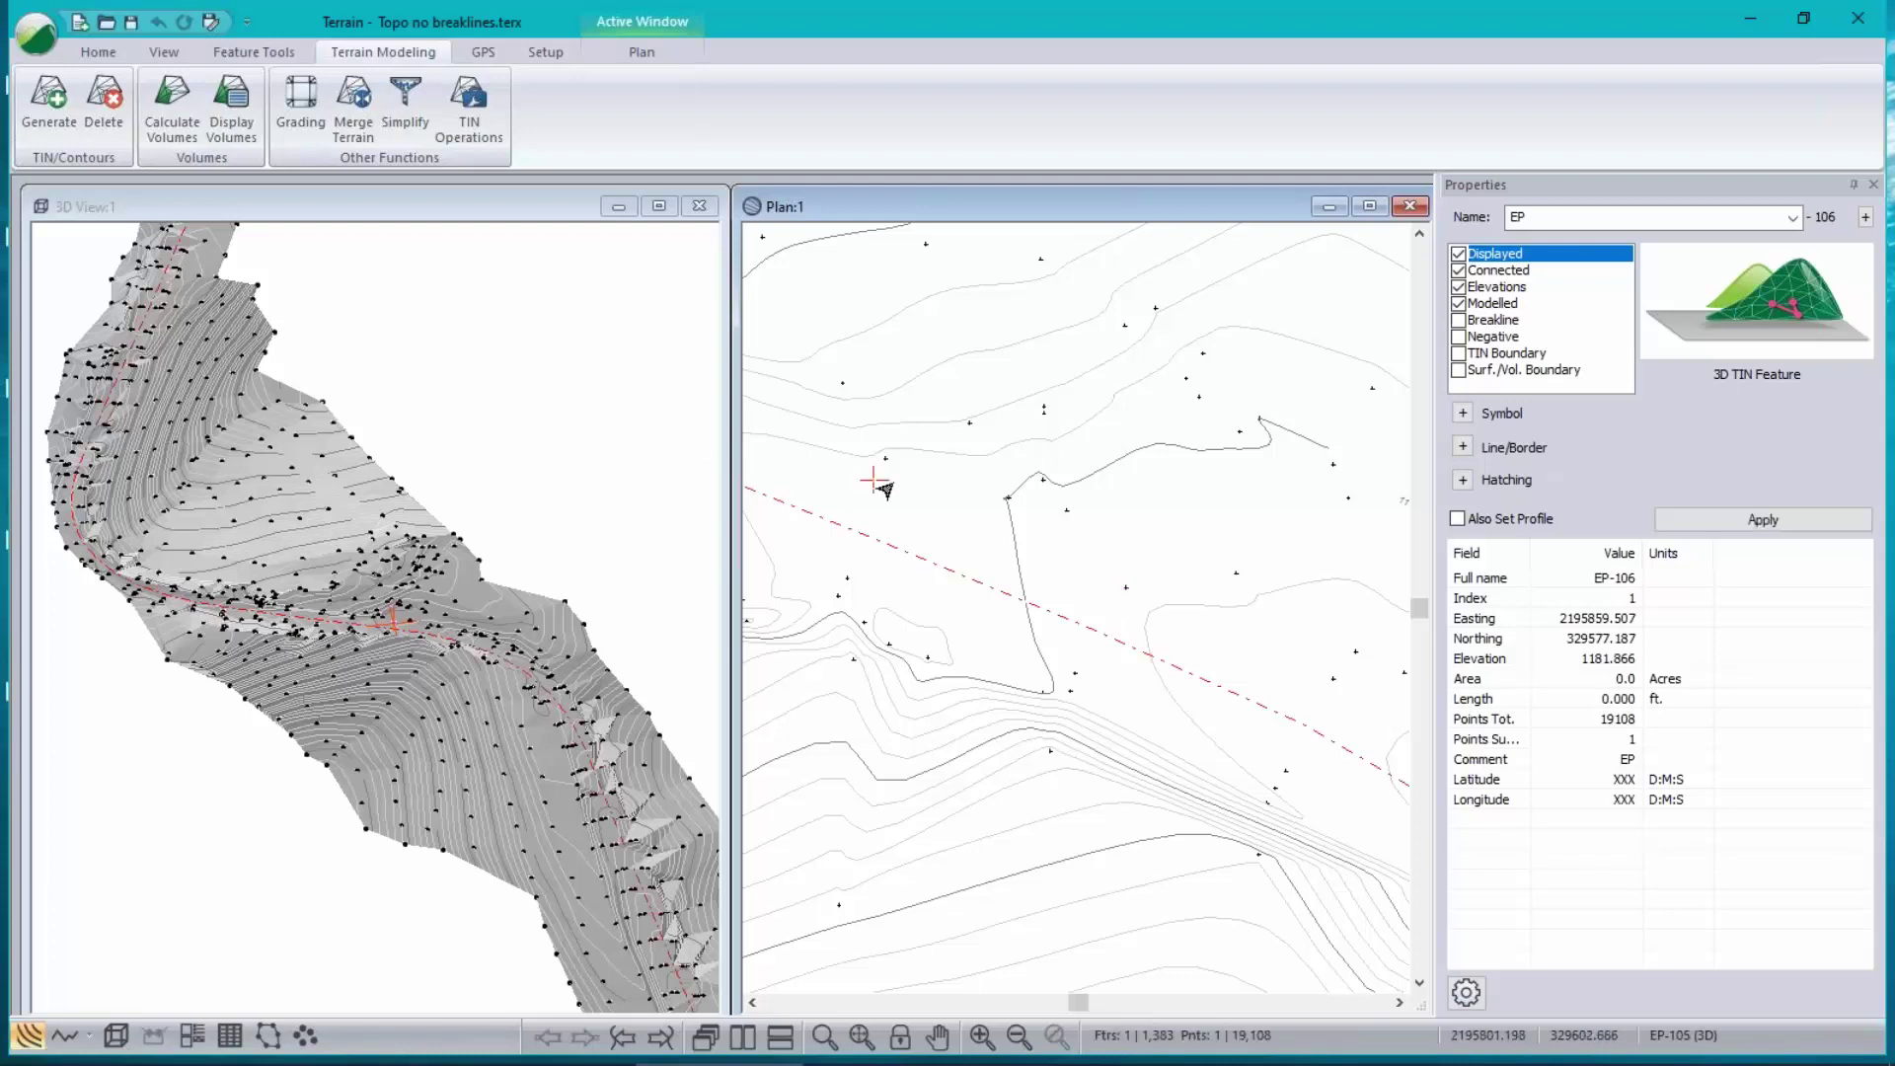
click(1071, 691)
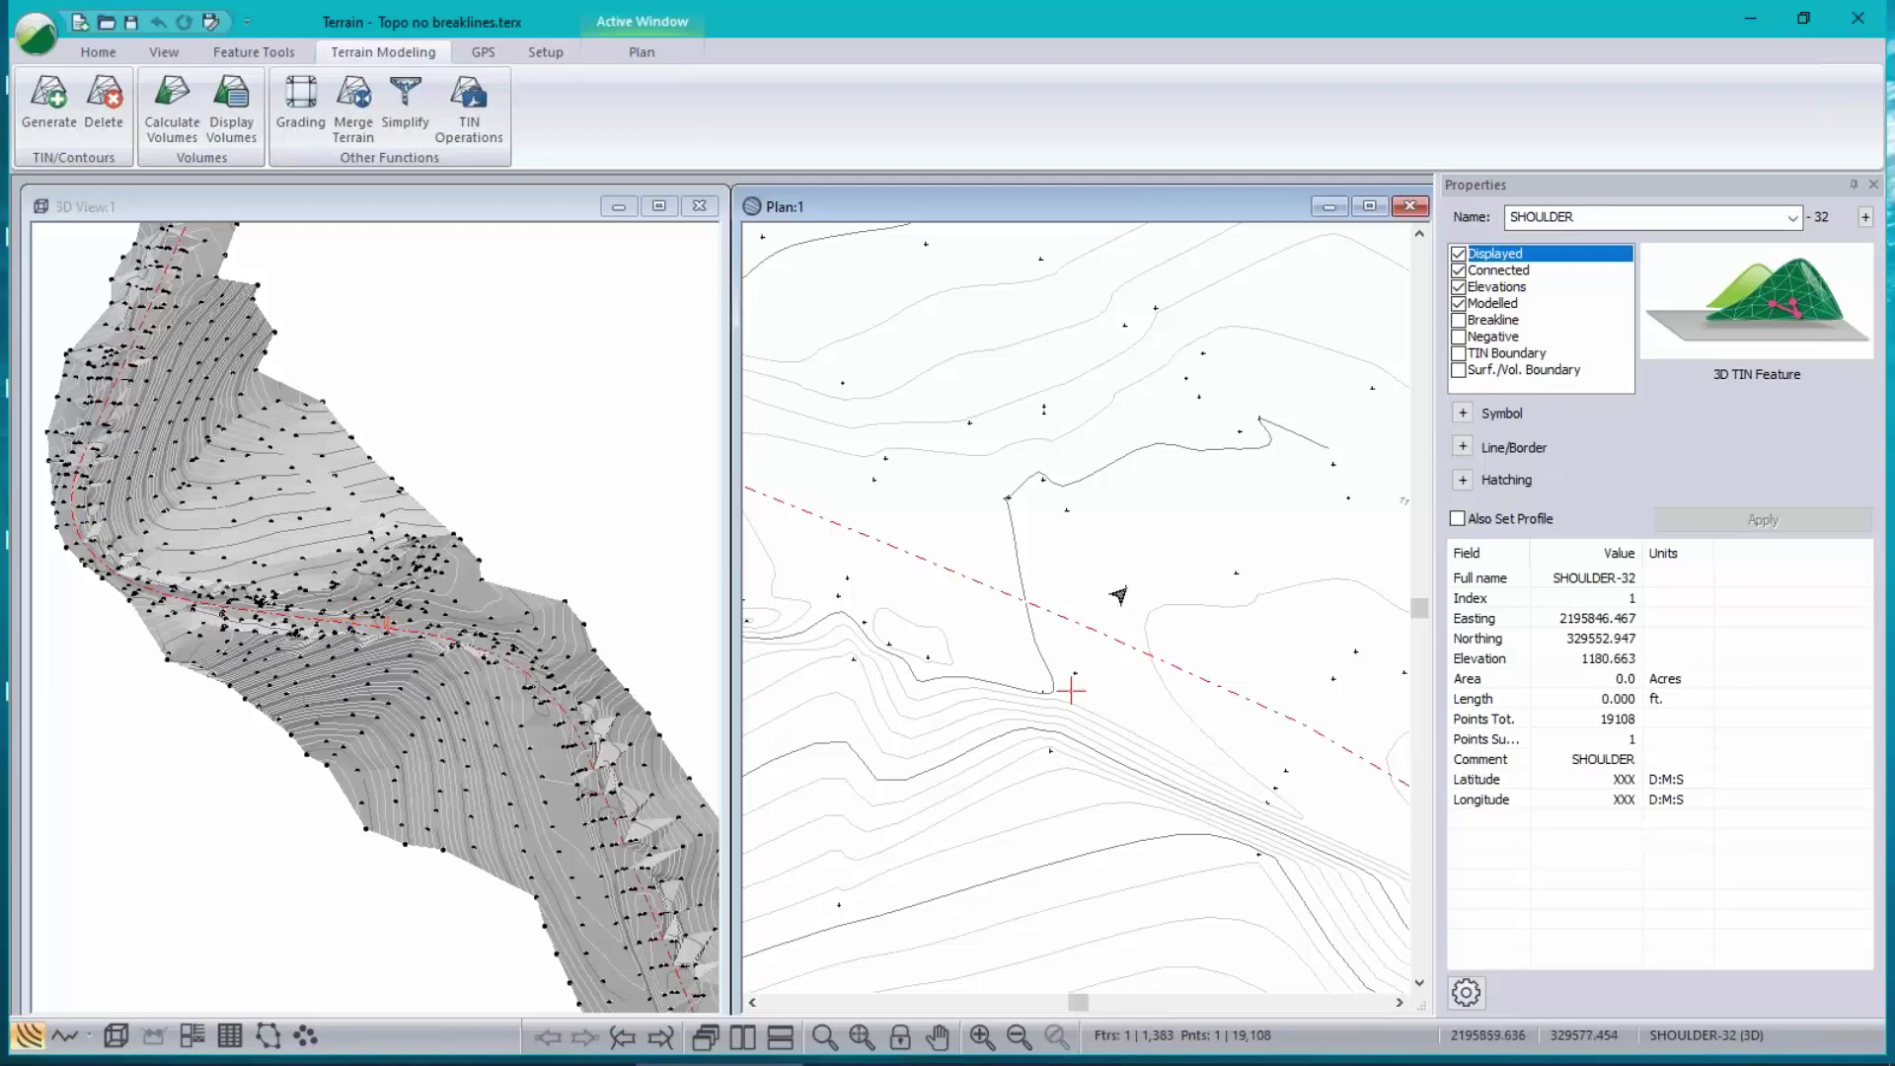
click(1089, 627)
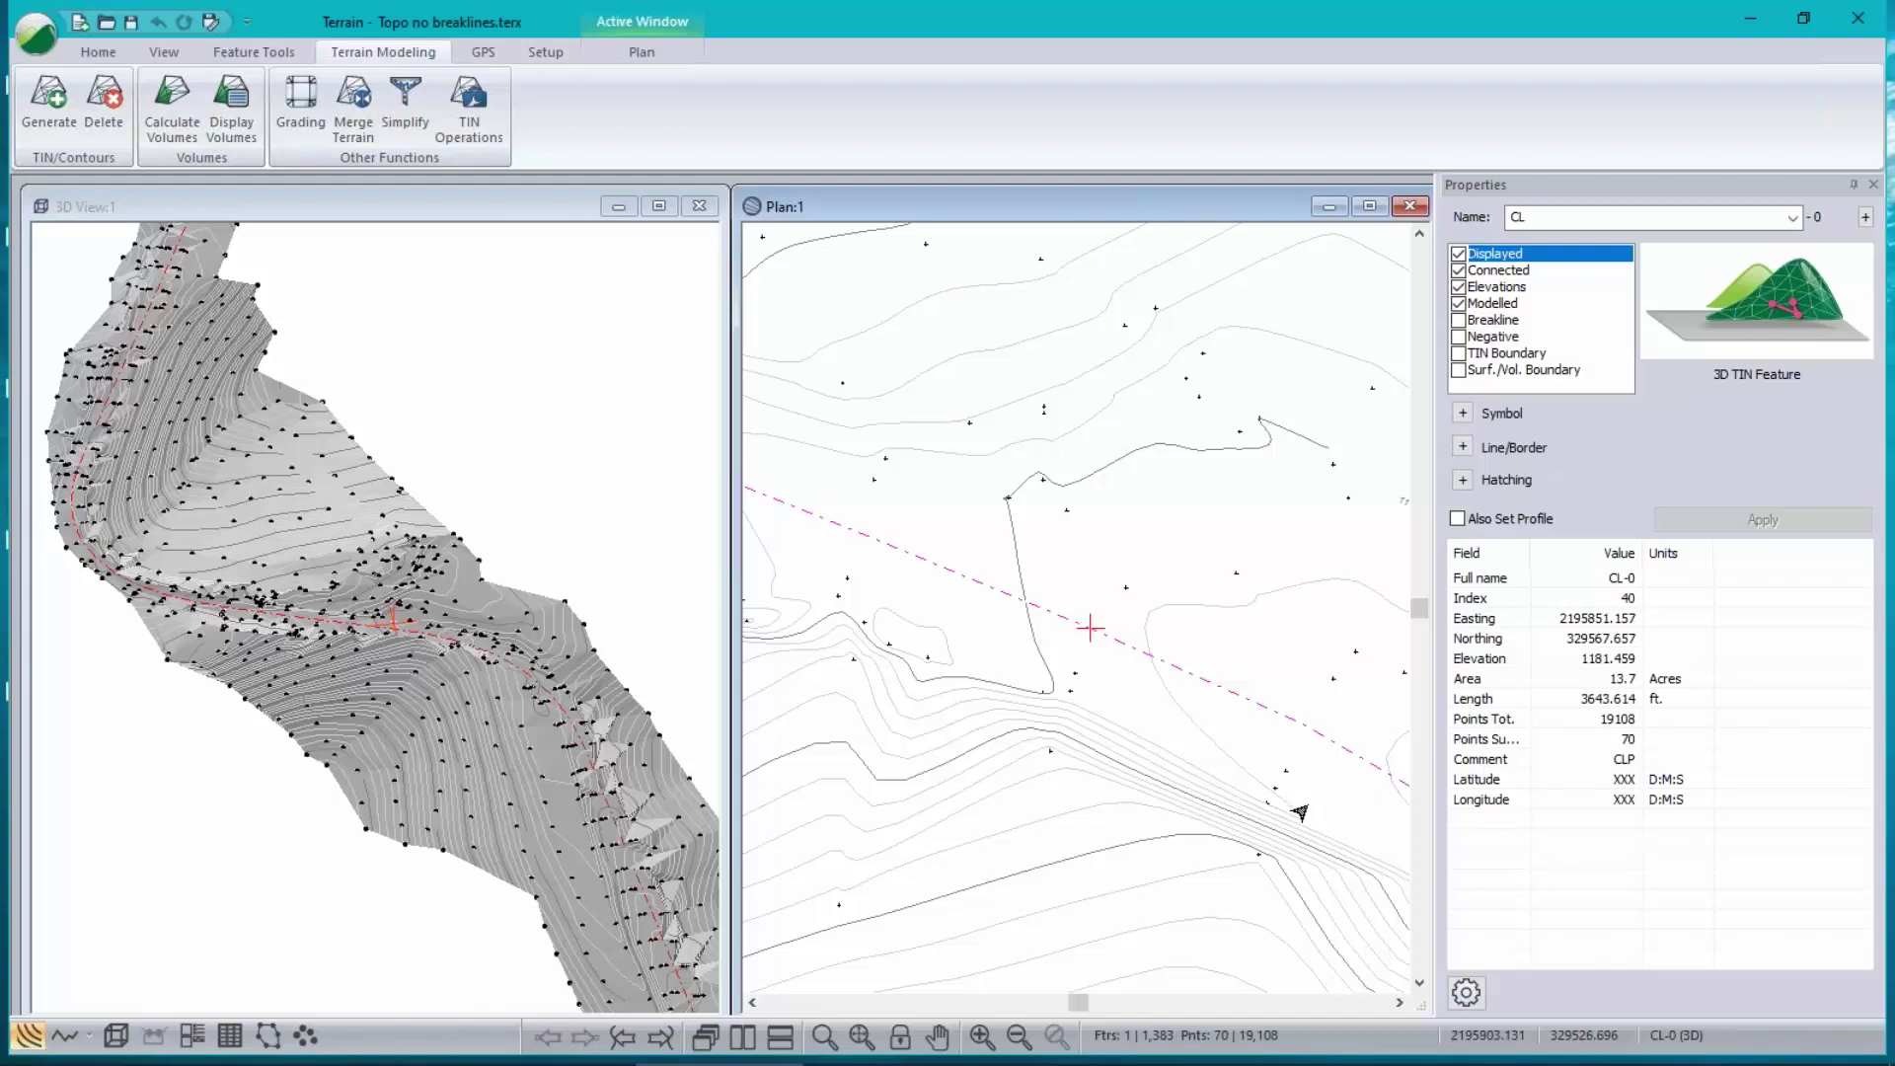
click(1108, 593)
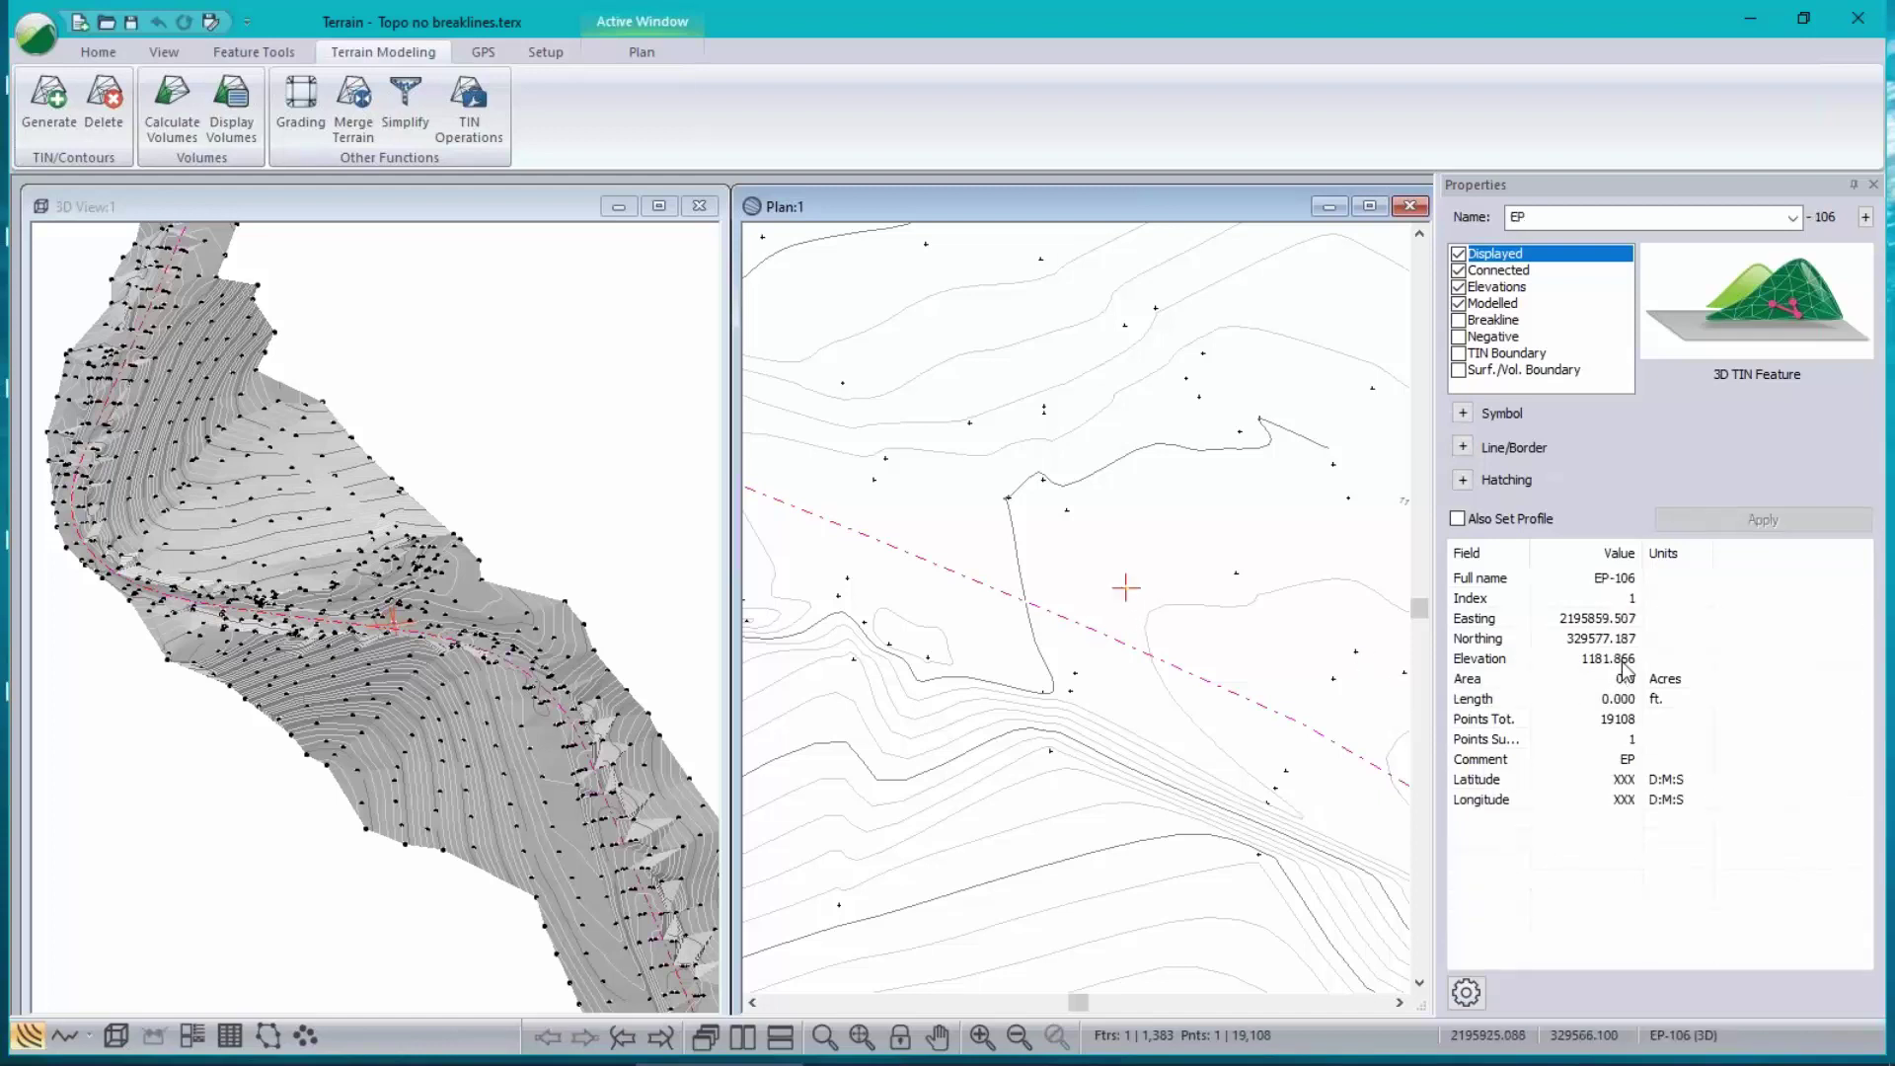
mouse_move(1122, 598)
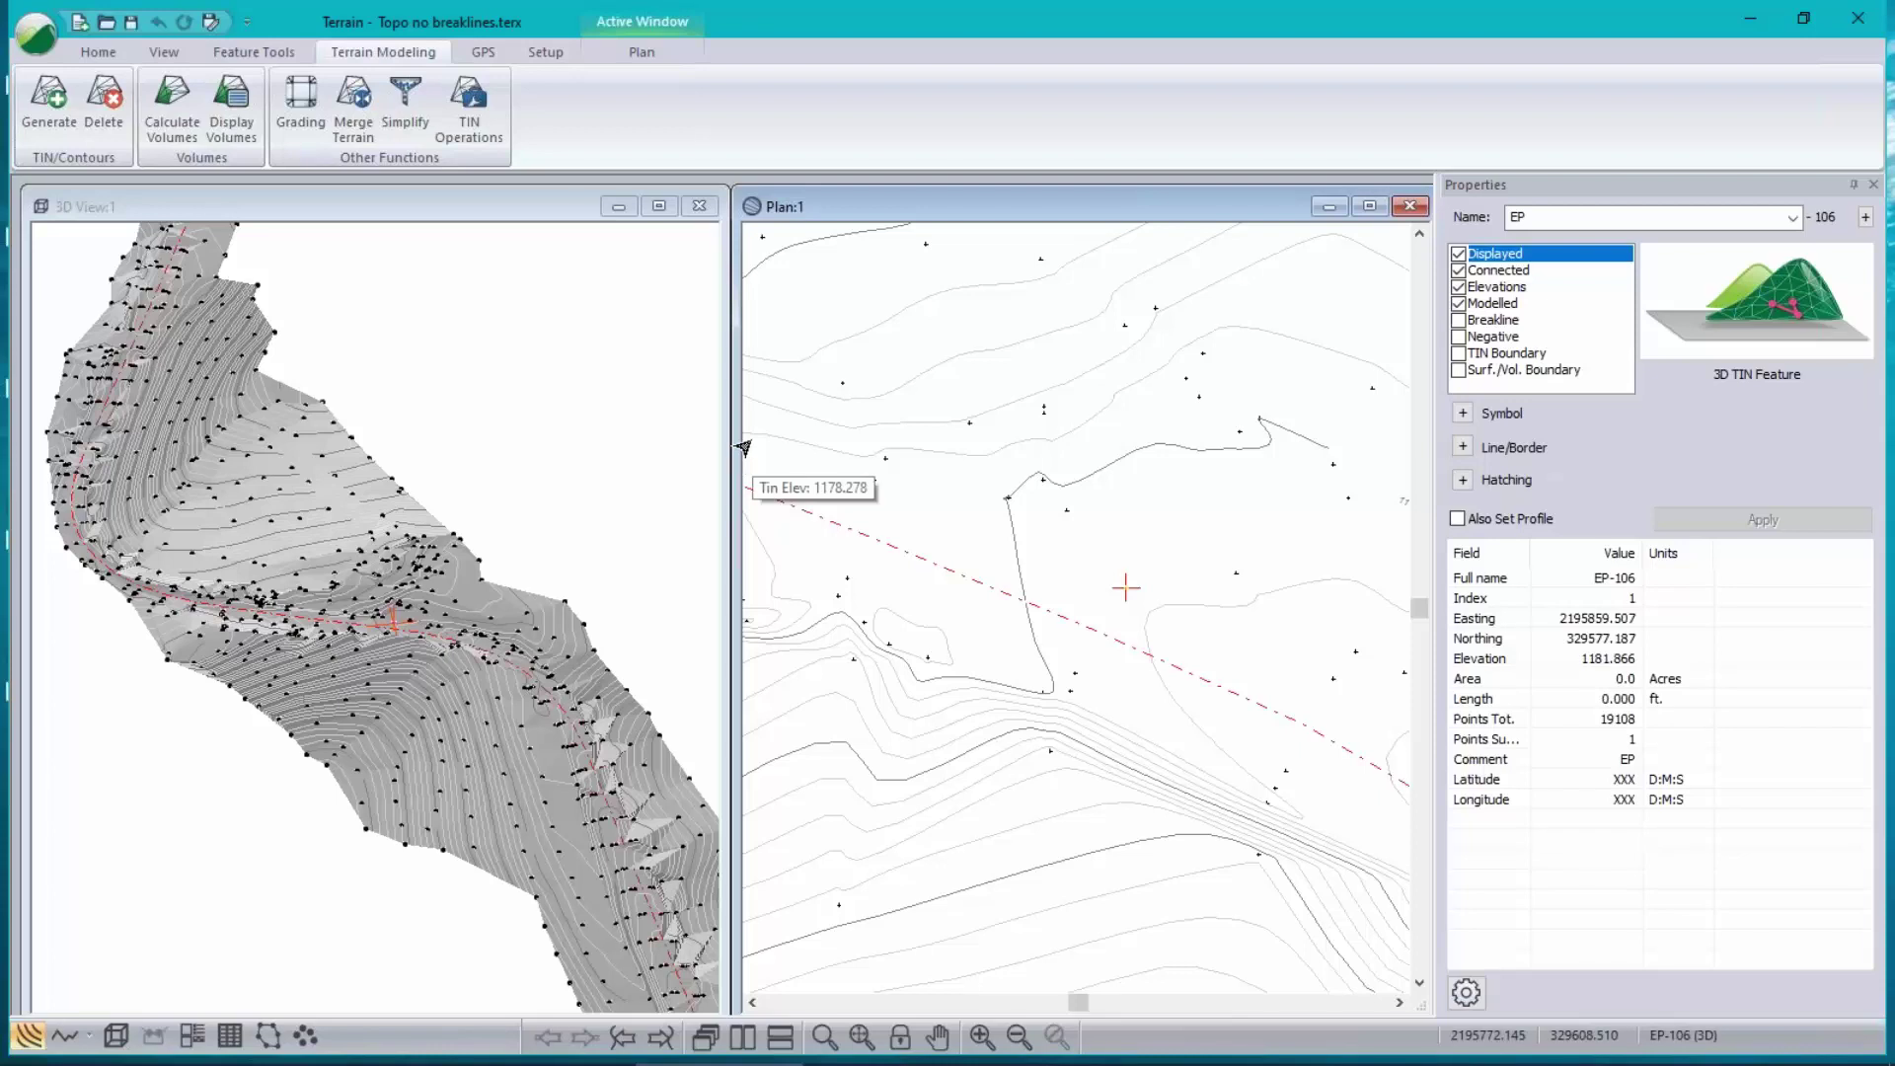
- Open feature selection by name and mark EP-0 through EP-16 as selected
right_click(921, 319)
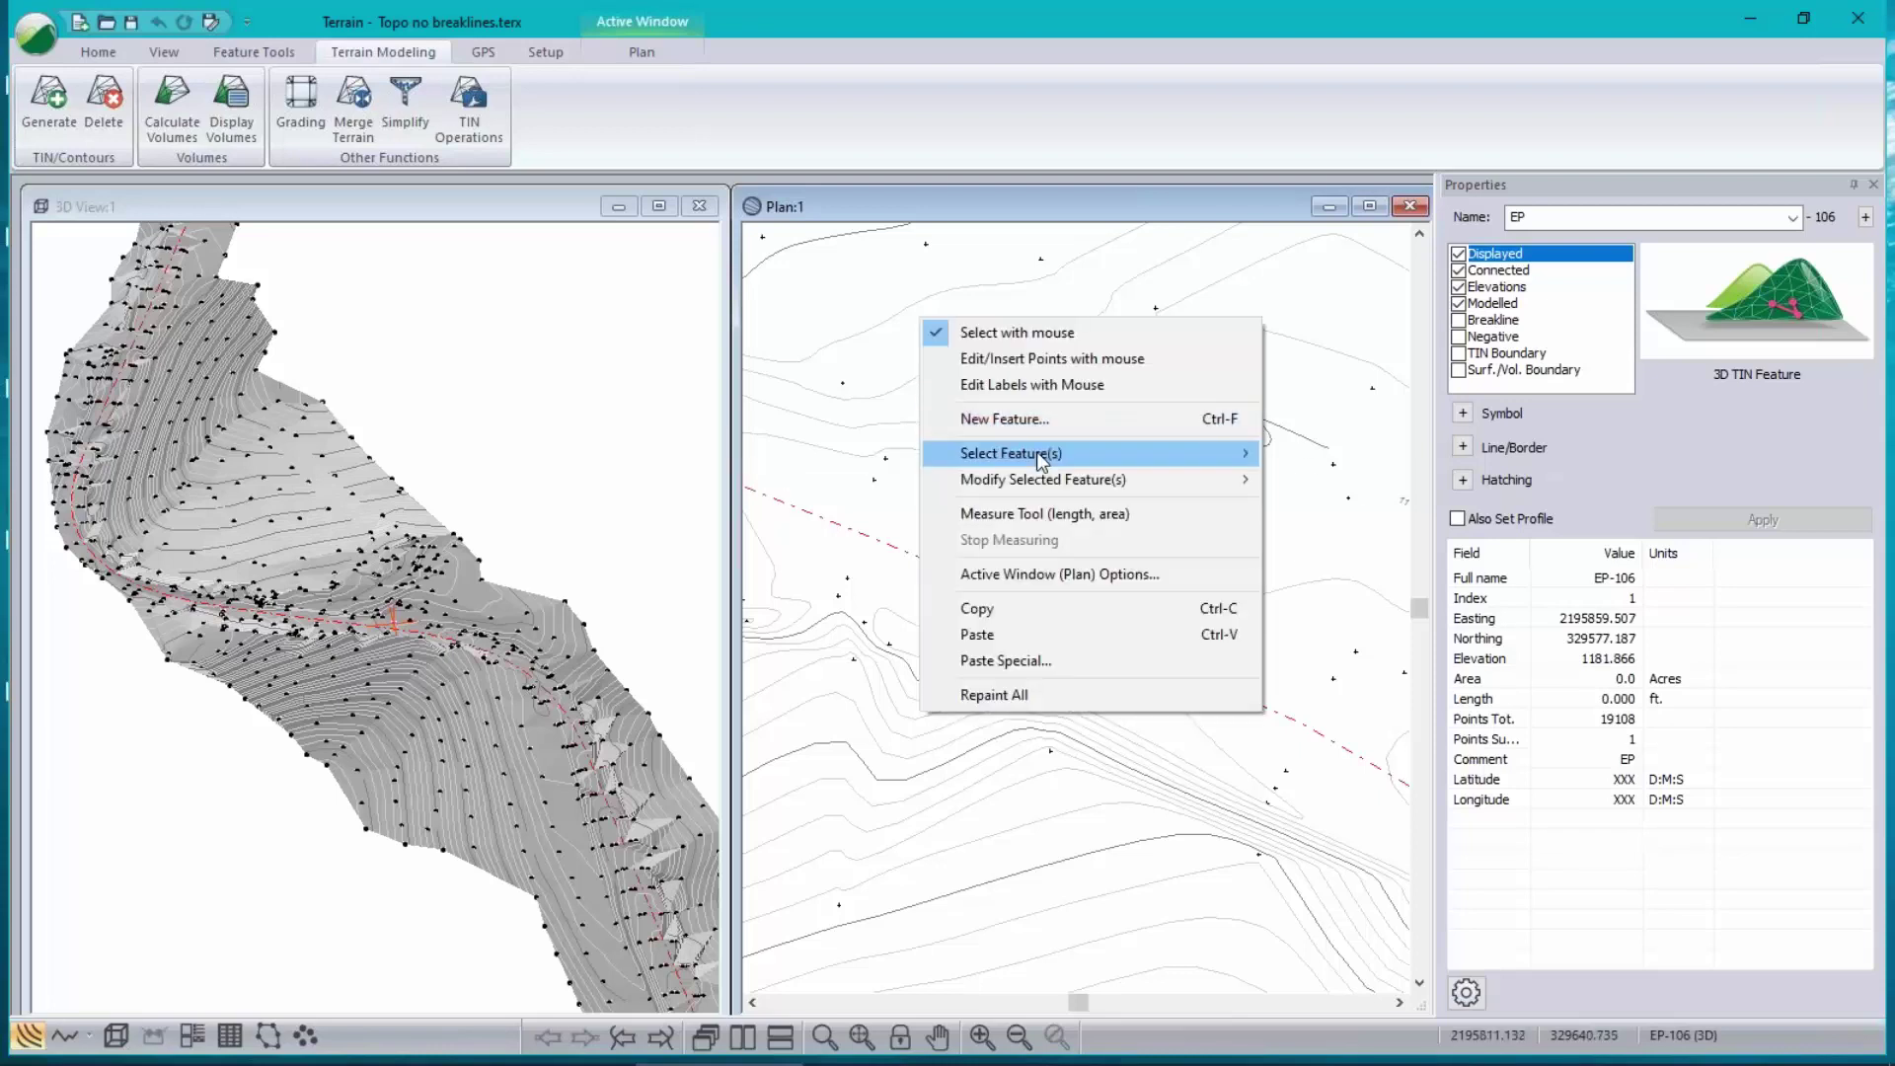
mouse_move(1036, 452)
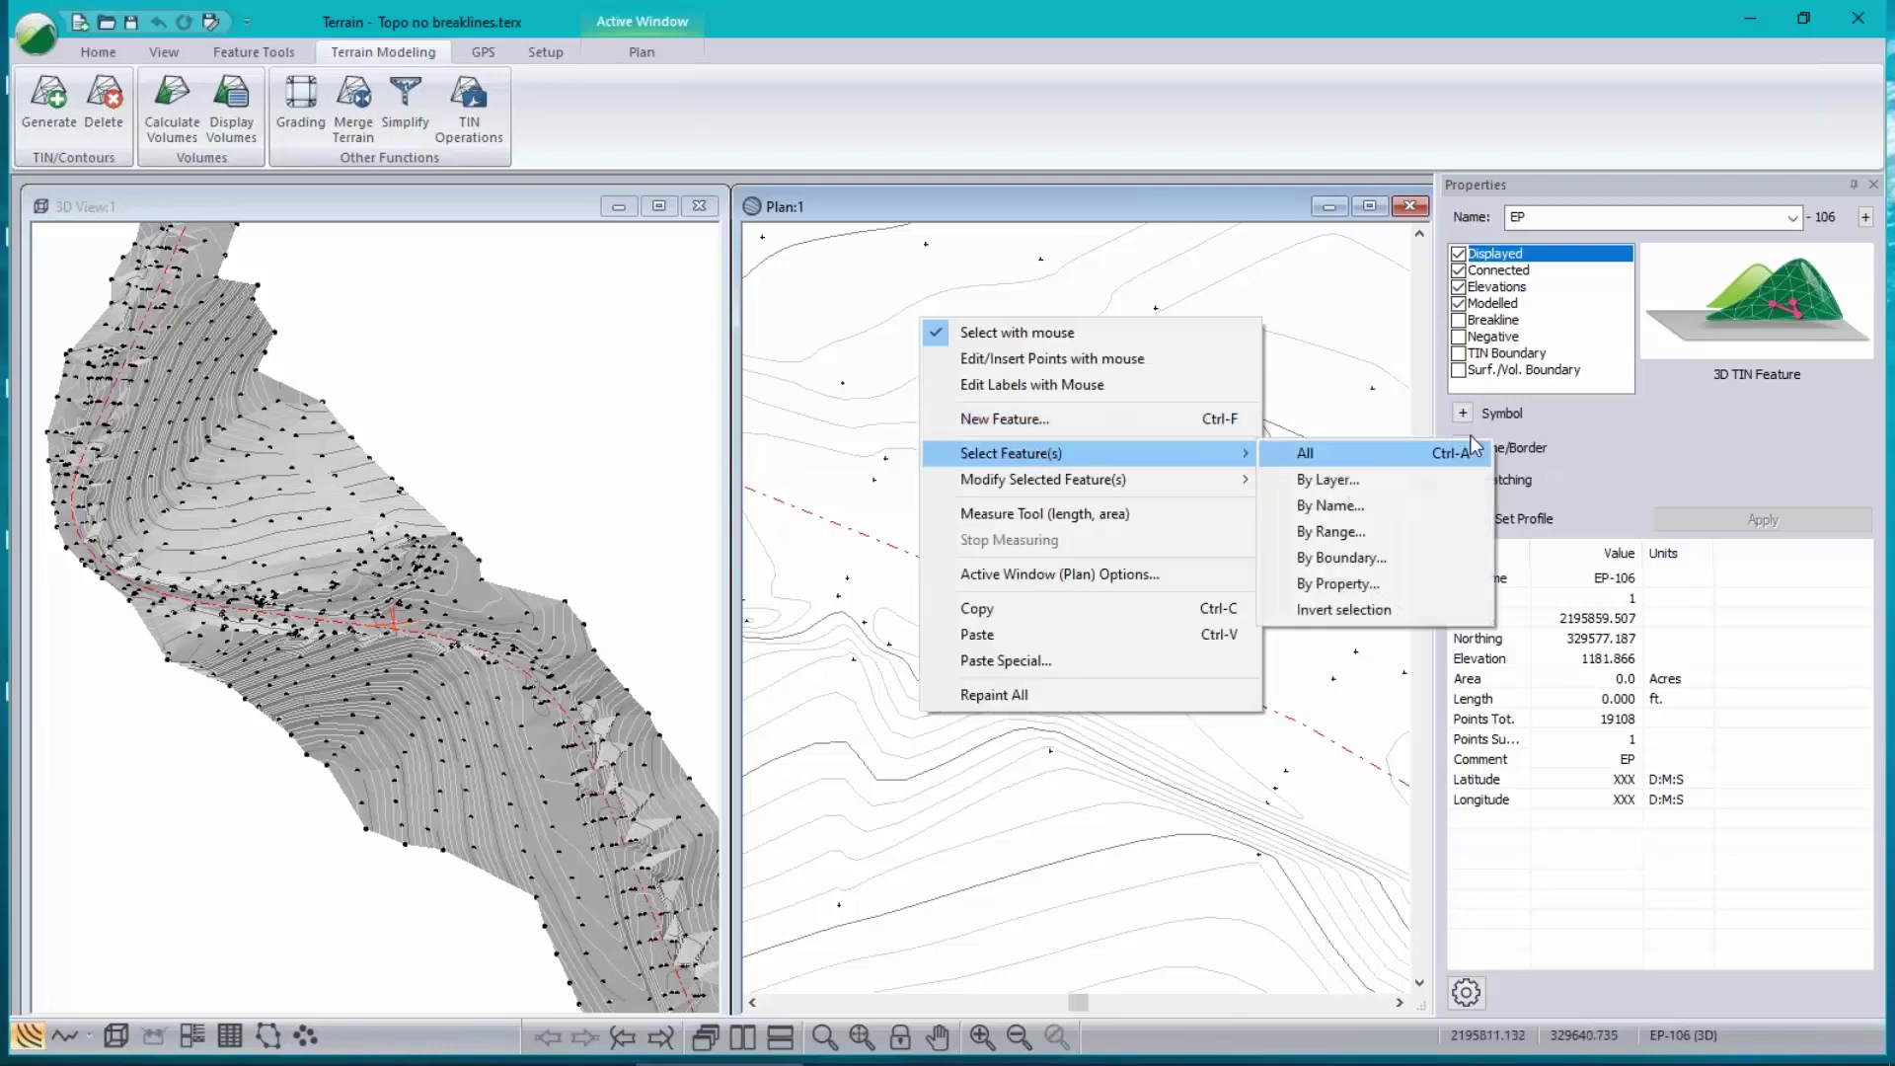
click(1309, 509)
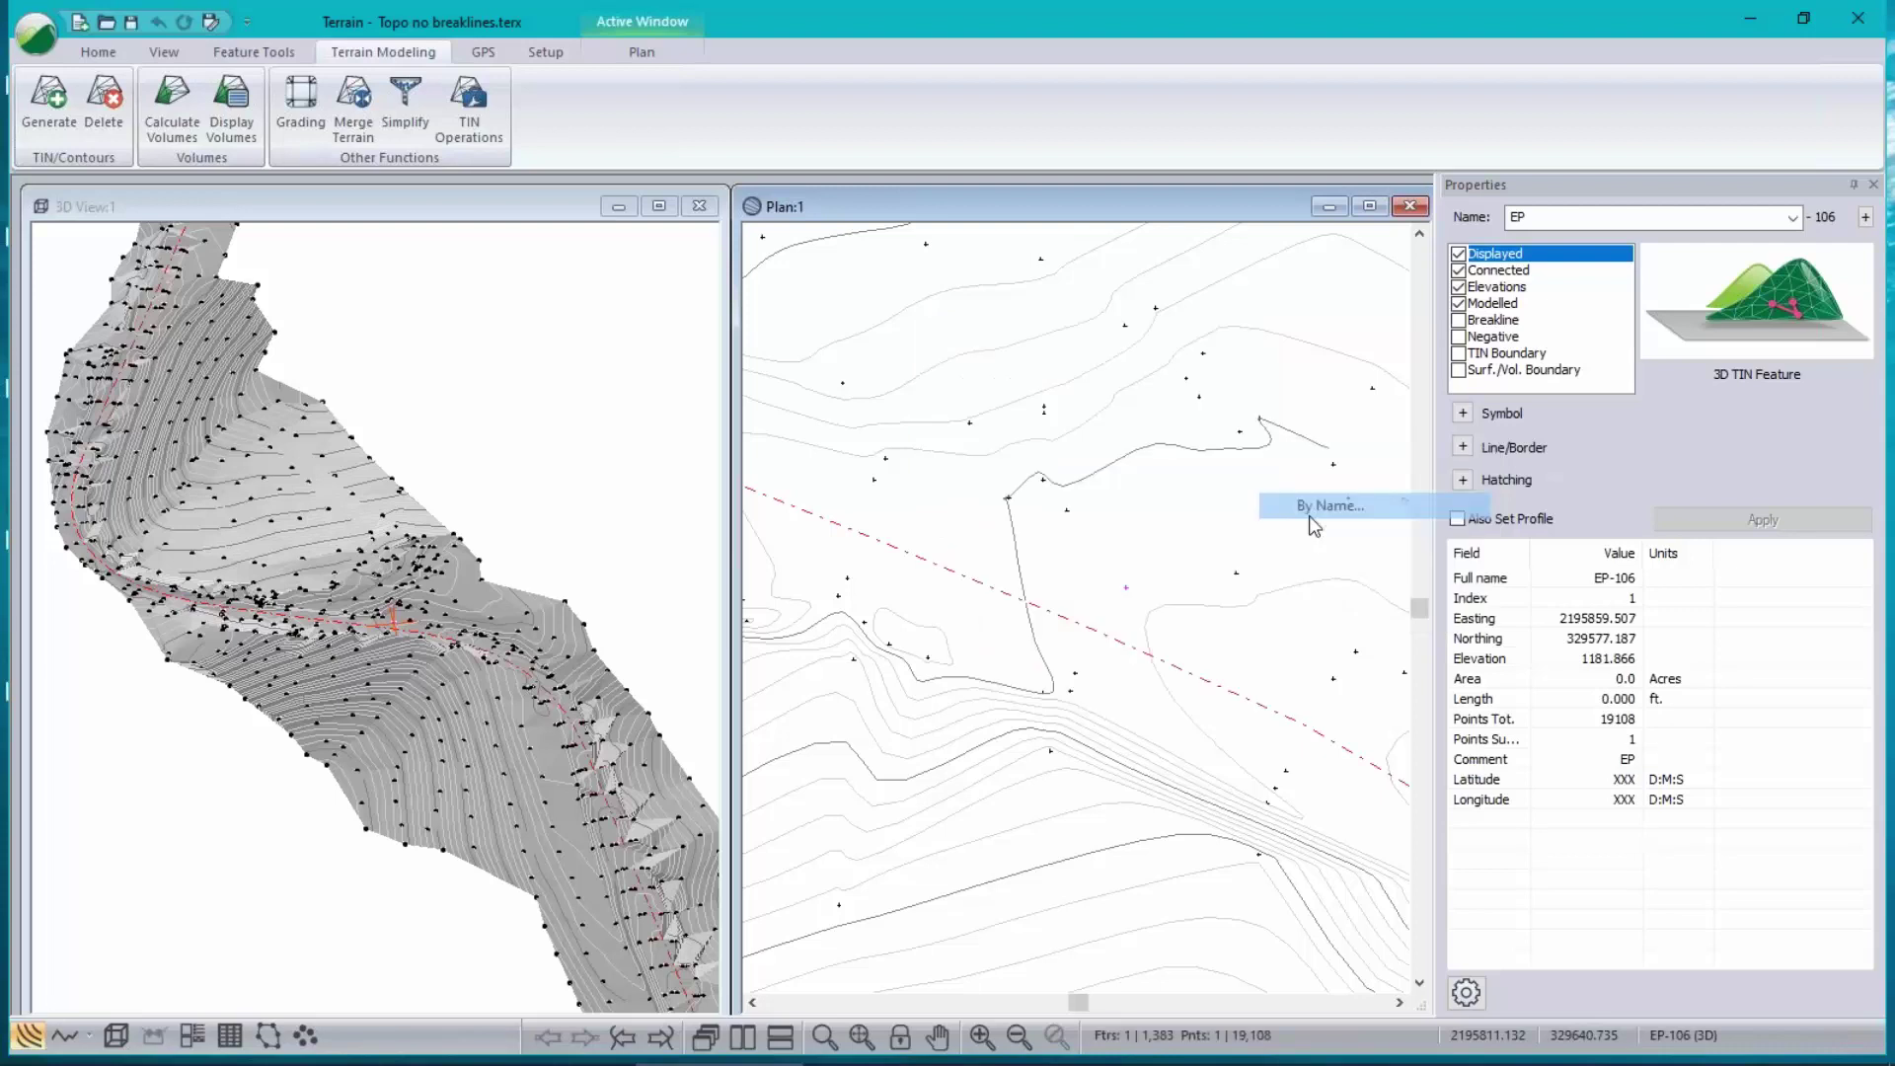
click(762, 556)
key(e)
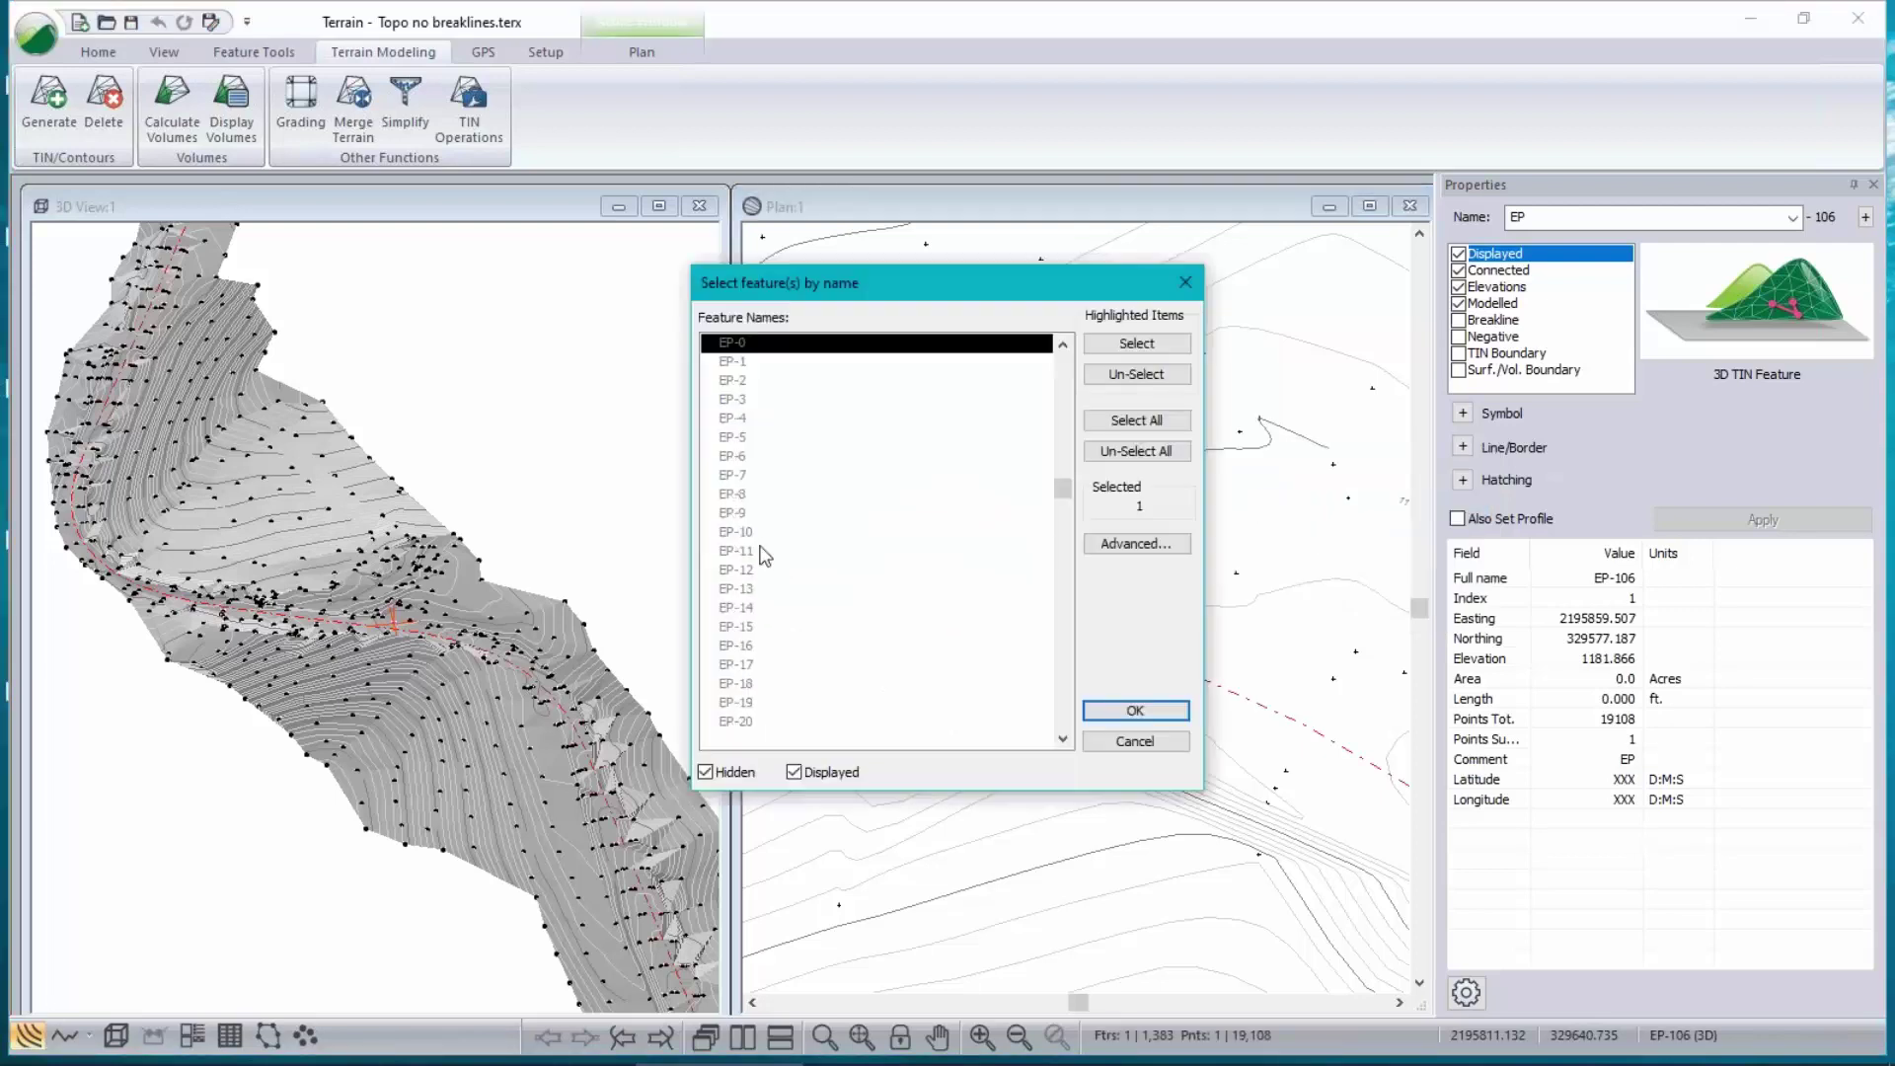
shift+click(736, 646)
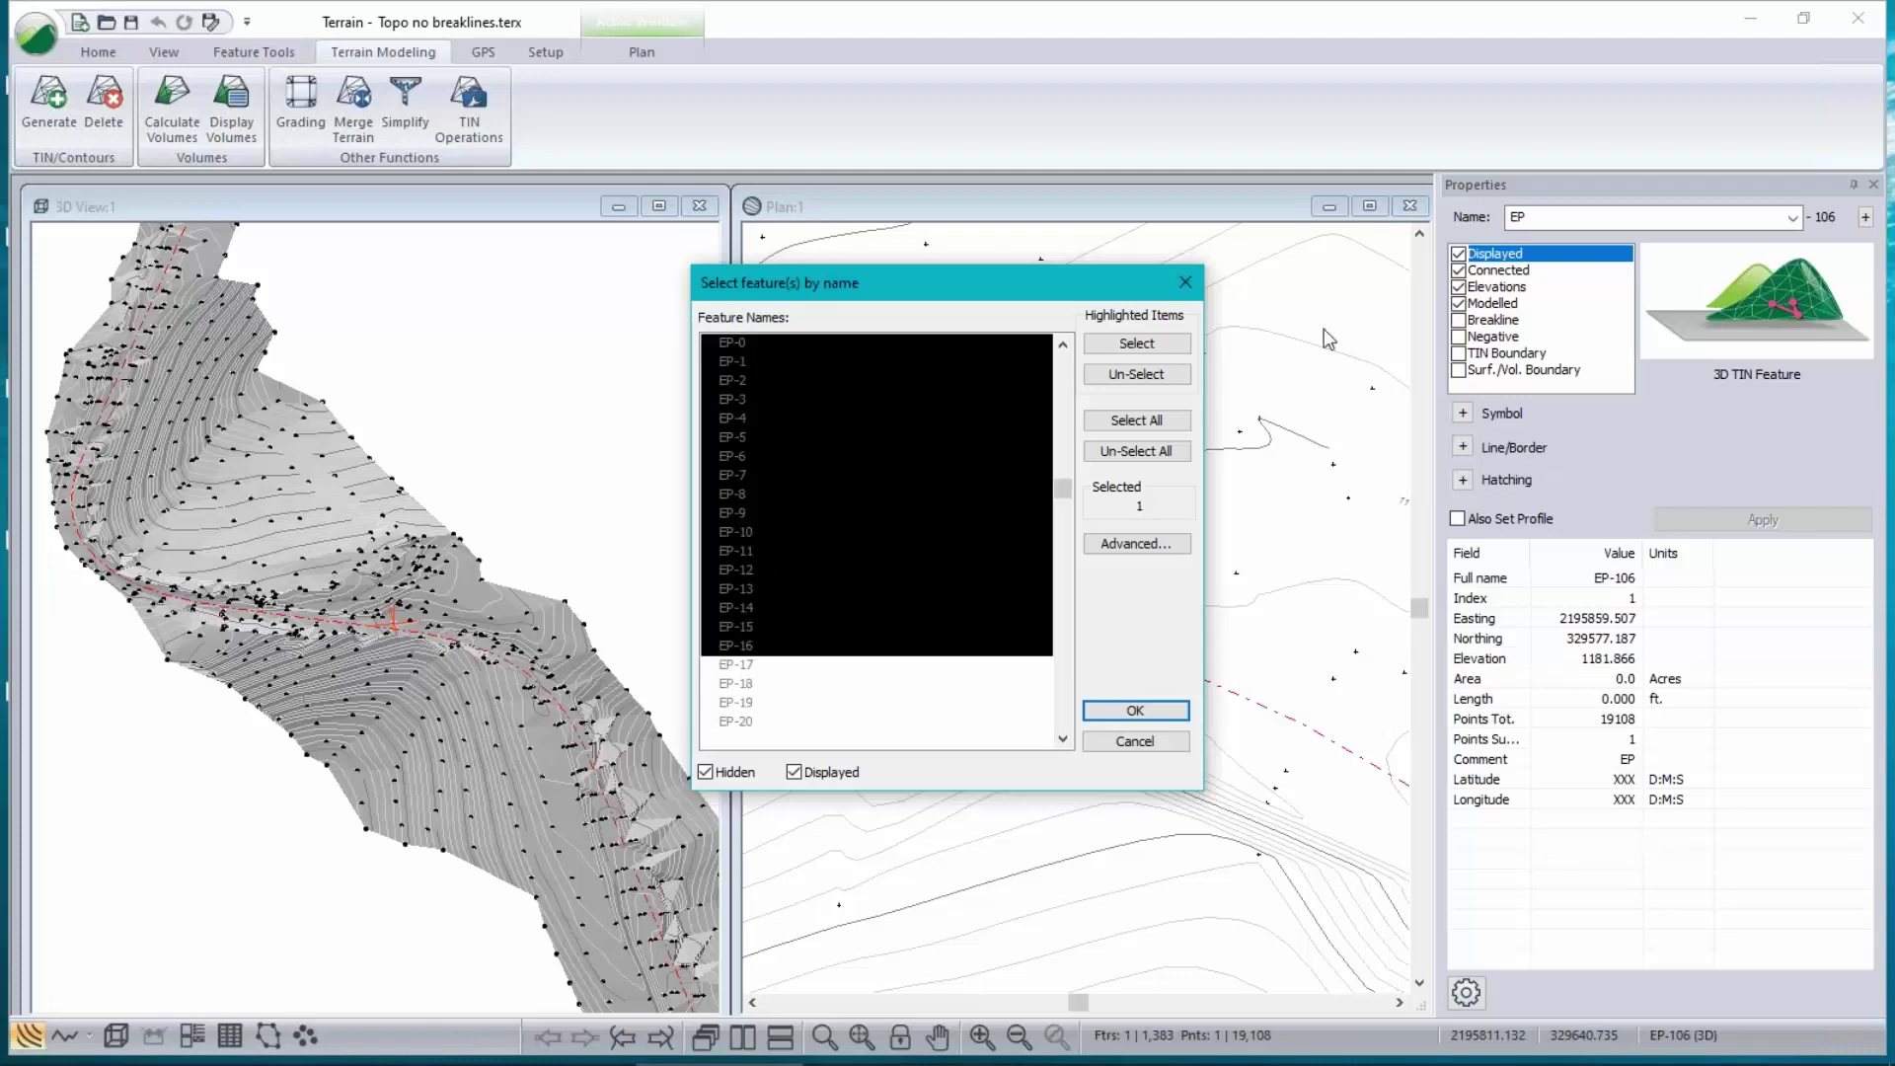
click(1125, 345)
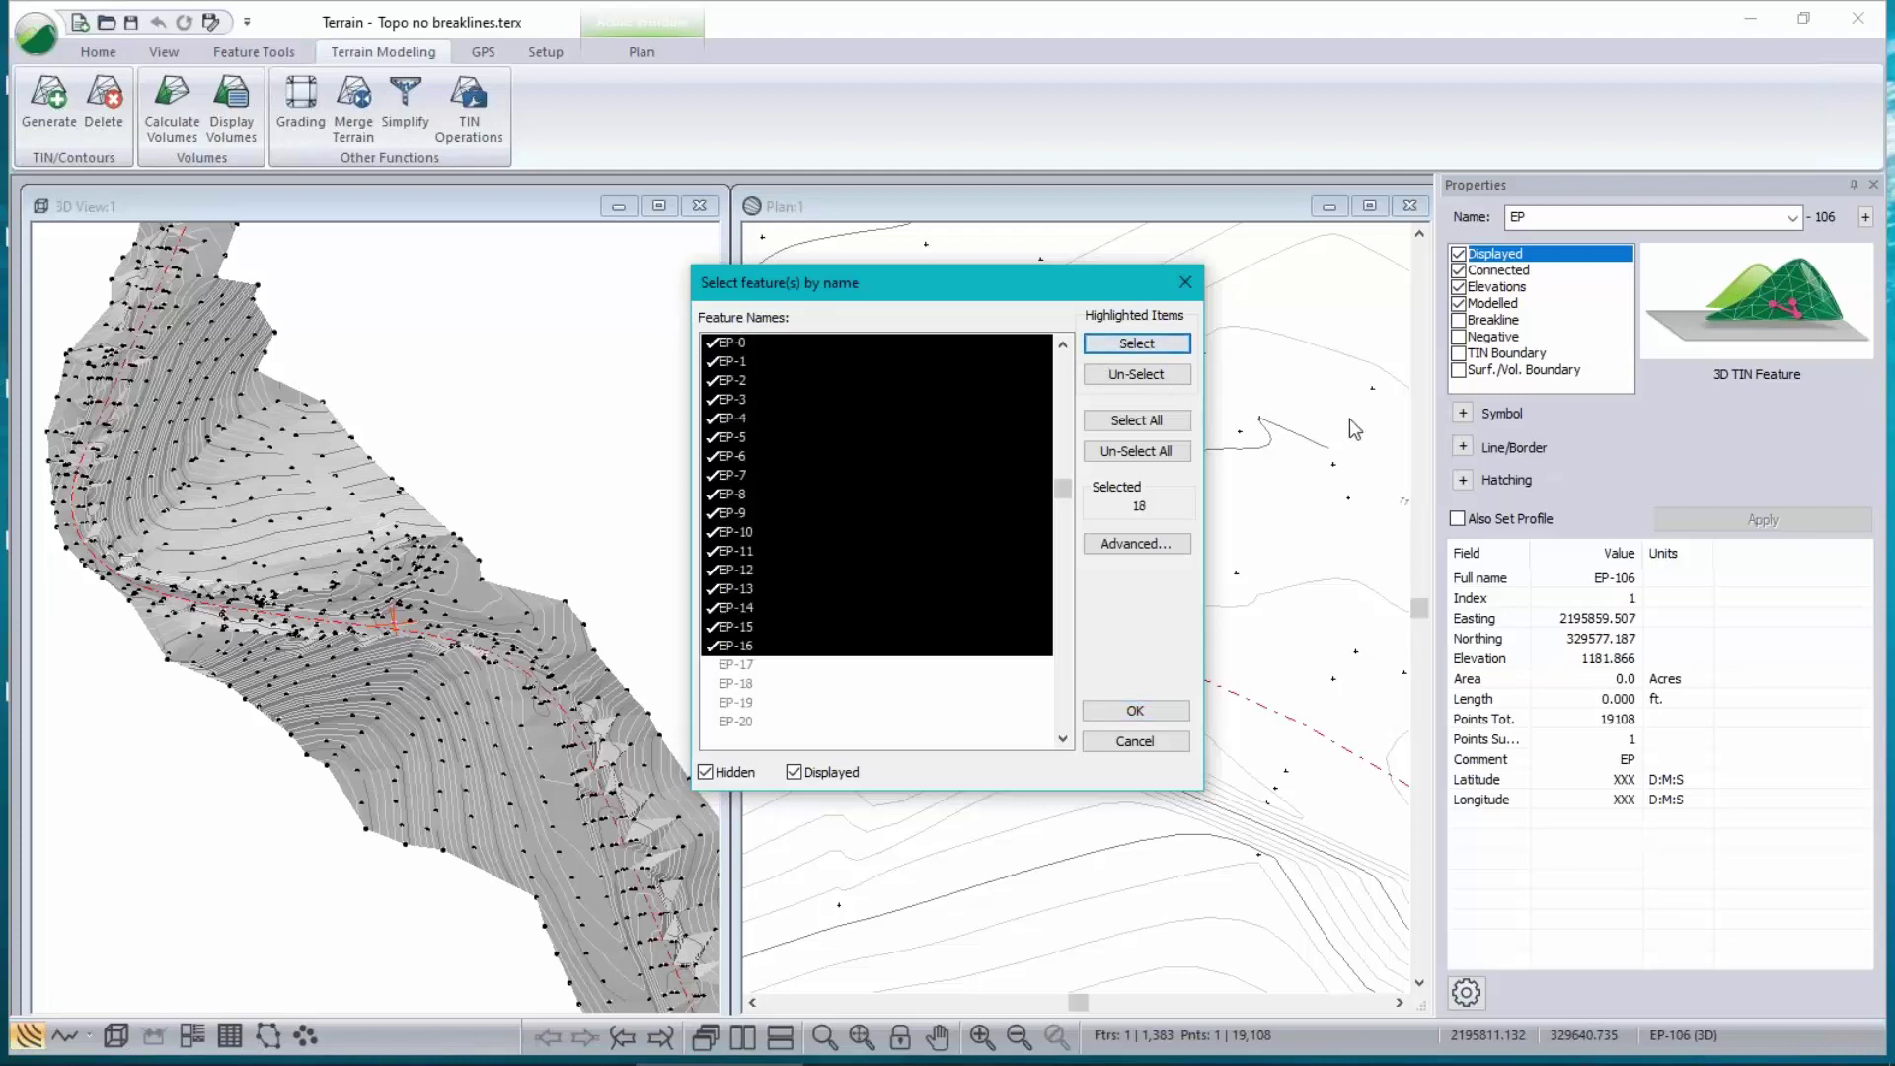
- Clear the marked names and select all features whose name matches EP using the advanced matching options
click(1167, 451)
click(1159, 548)
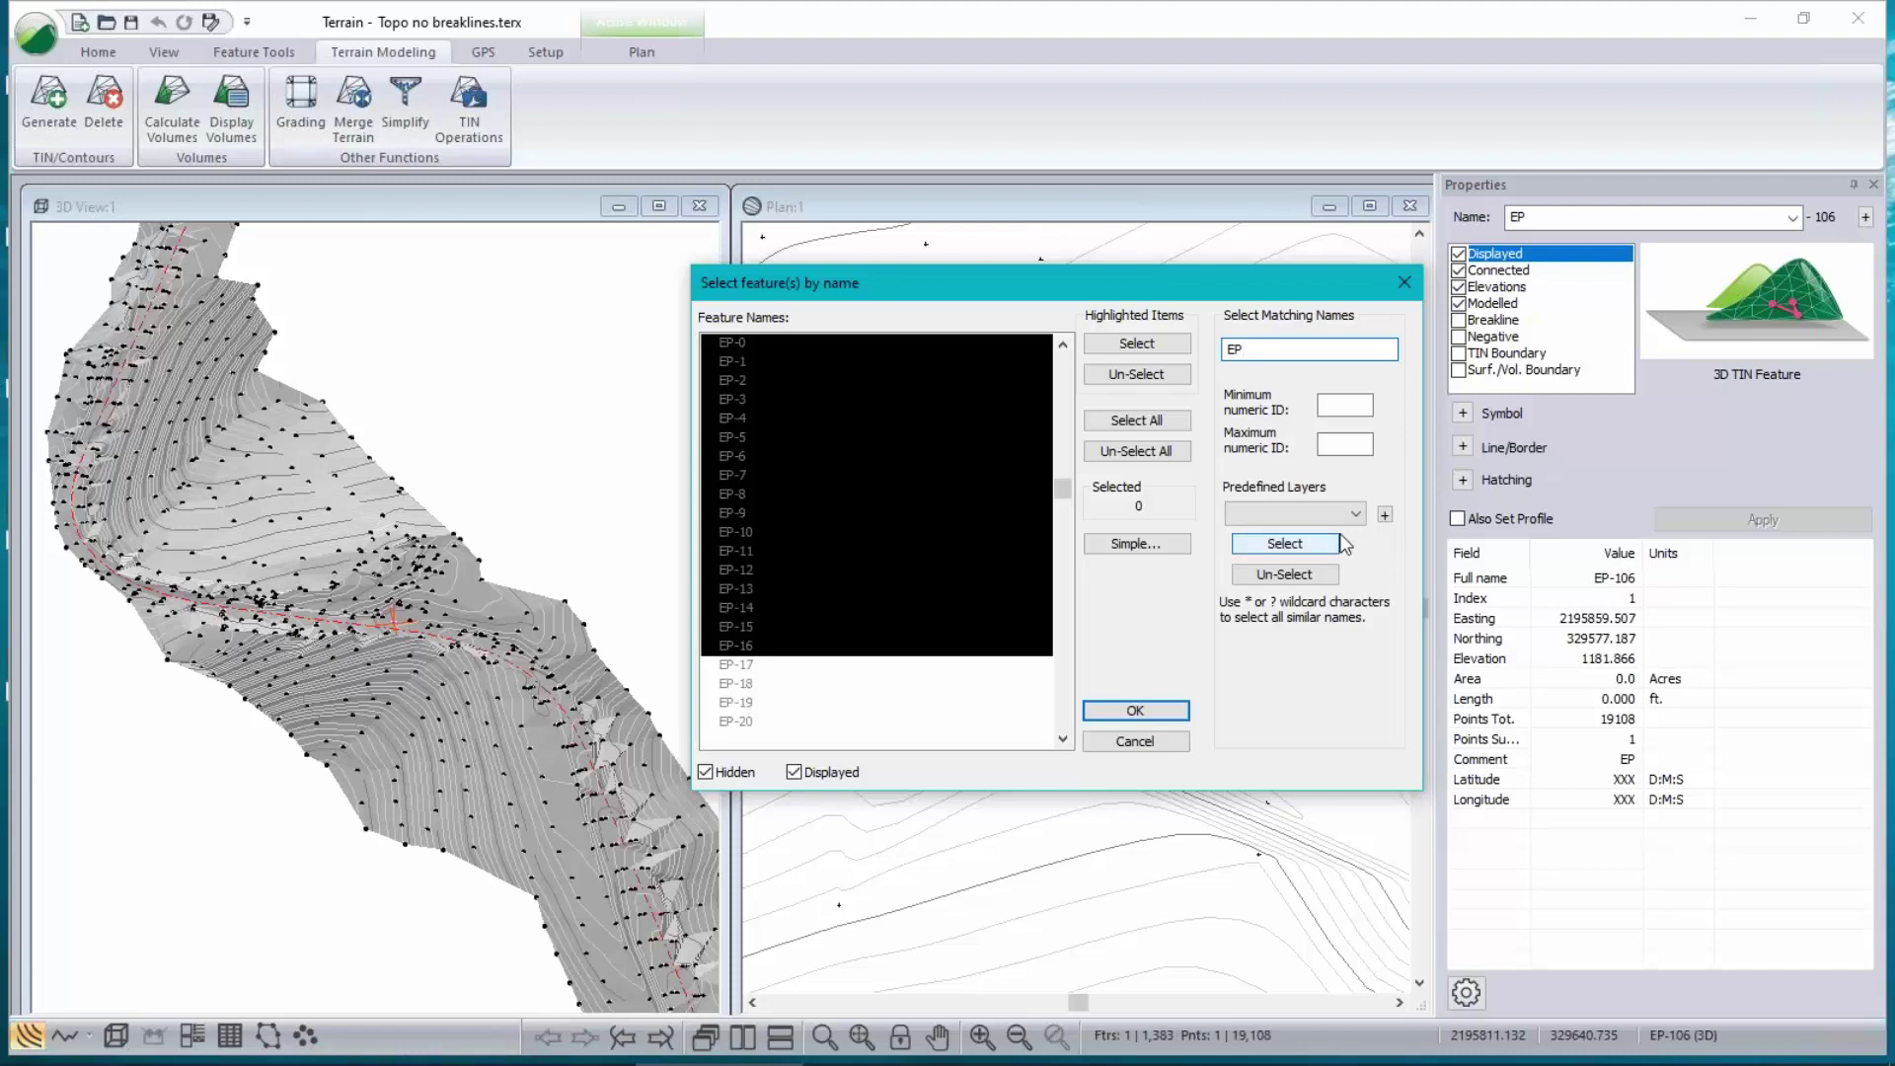
click(1253, 546)
click(1152, 707)
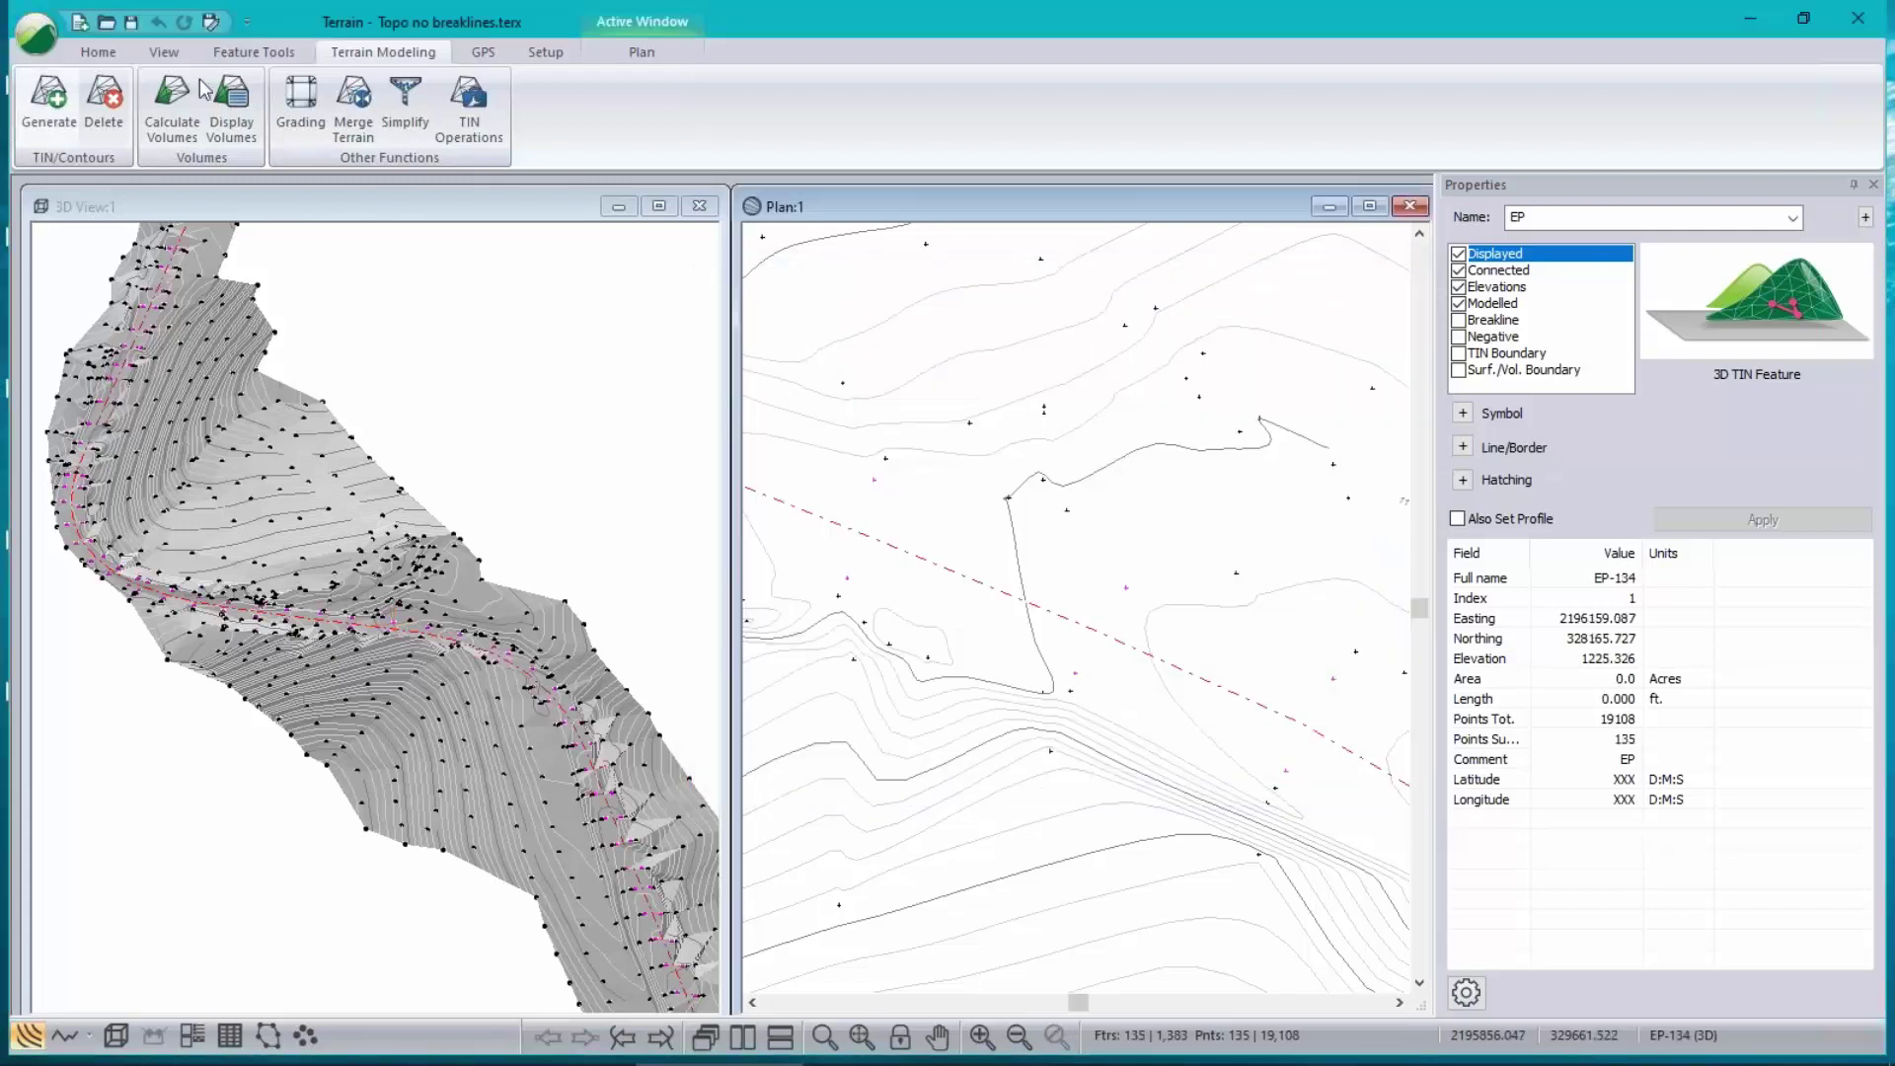
- Join the selected EP points into one feature, accepting that the existing terrain triangles are cleared
click(254, 51)
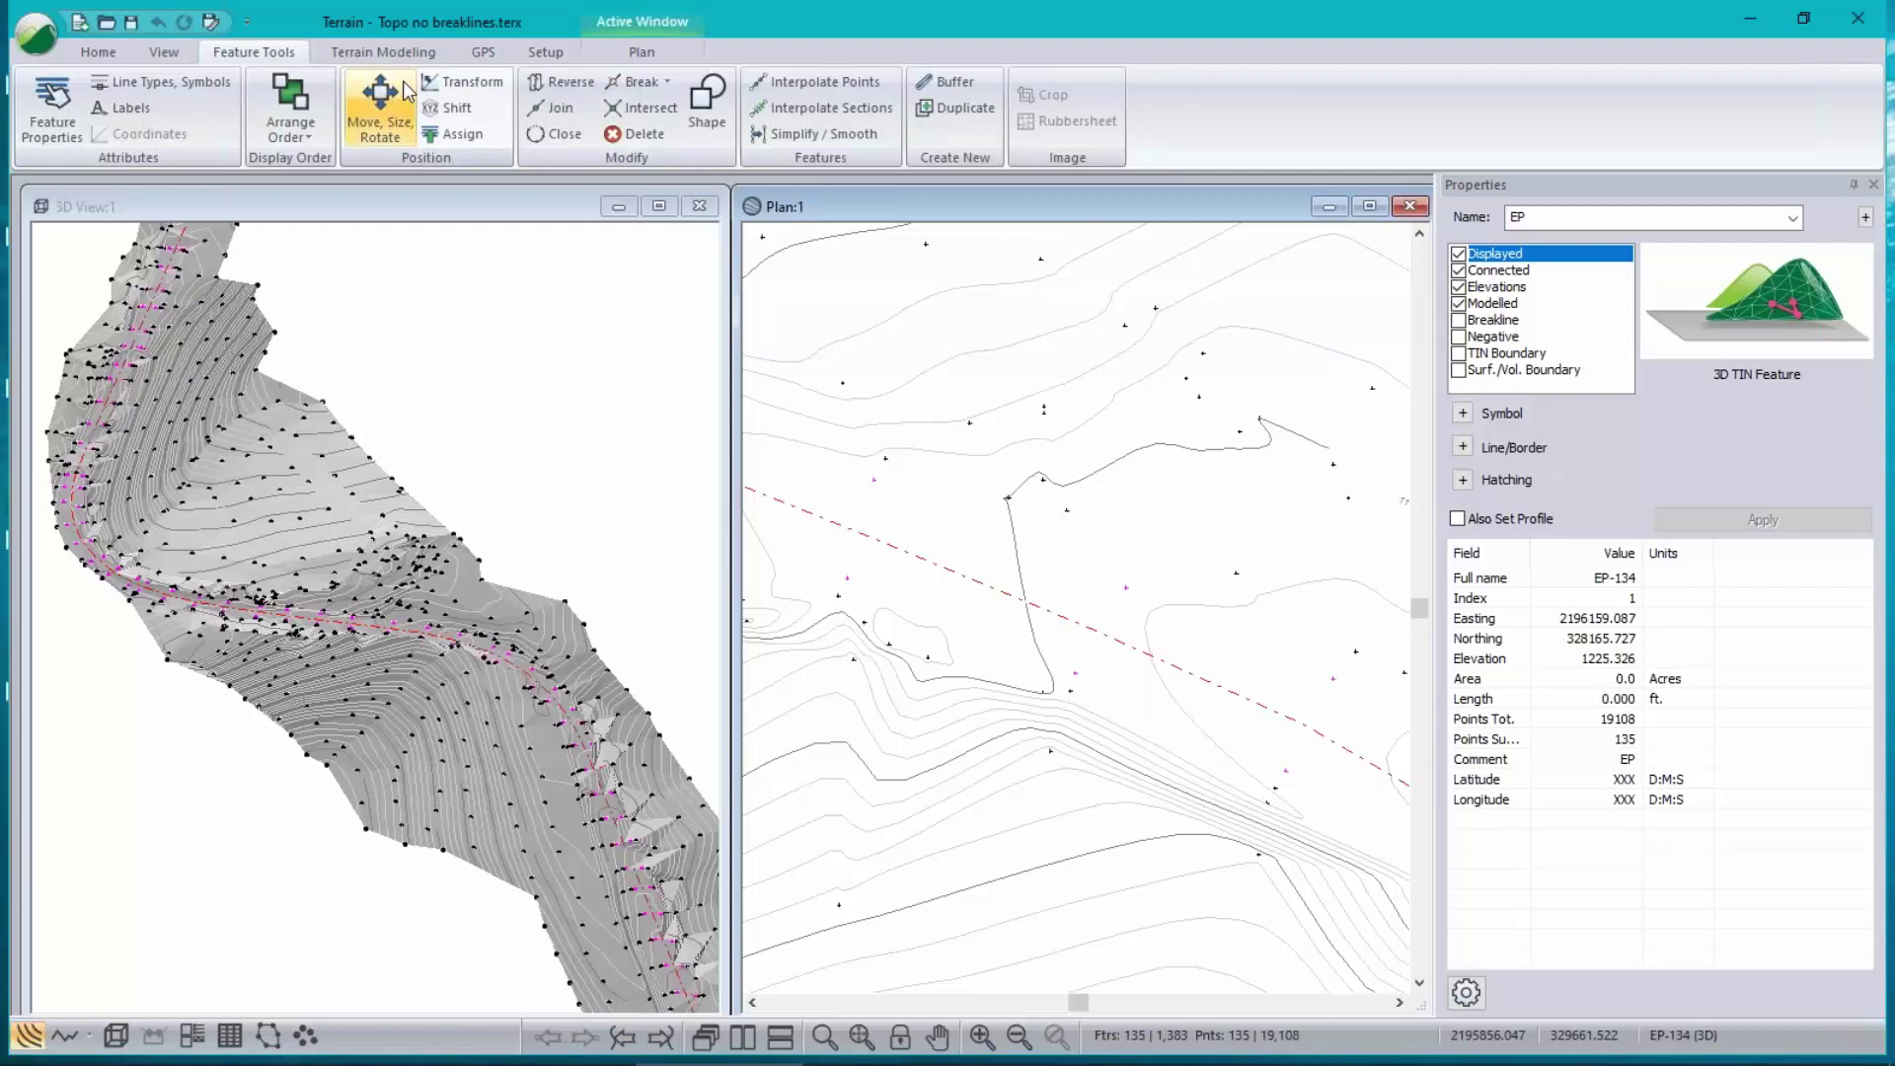
click(559, 111)
click(995, 594)
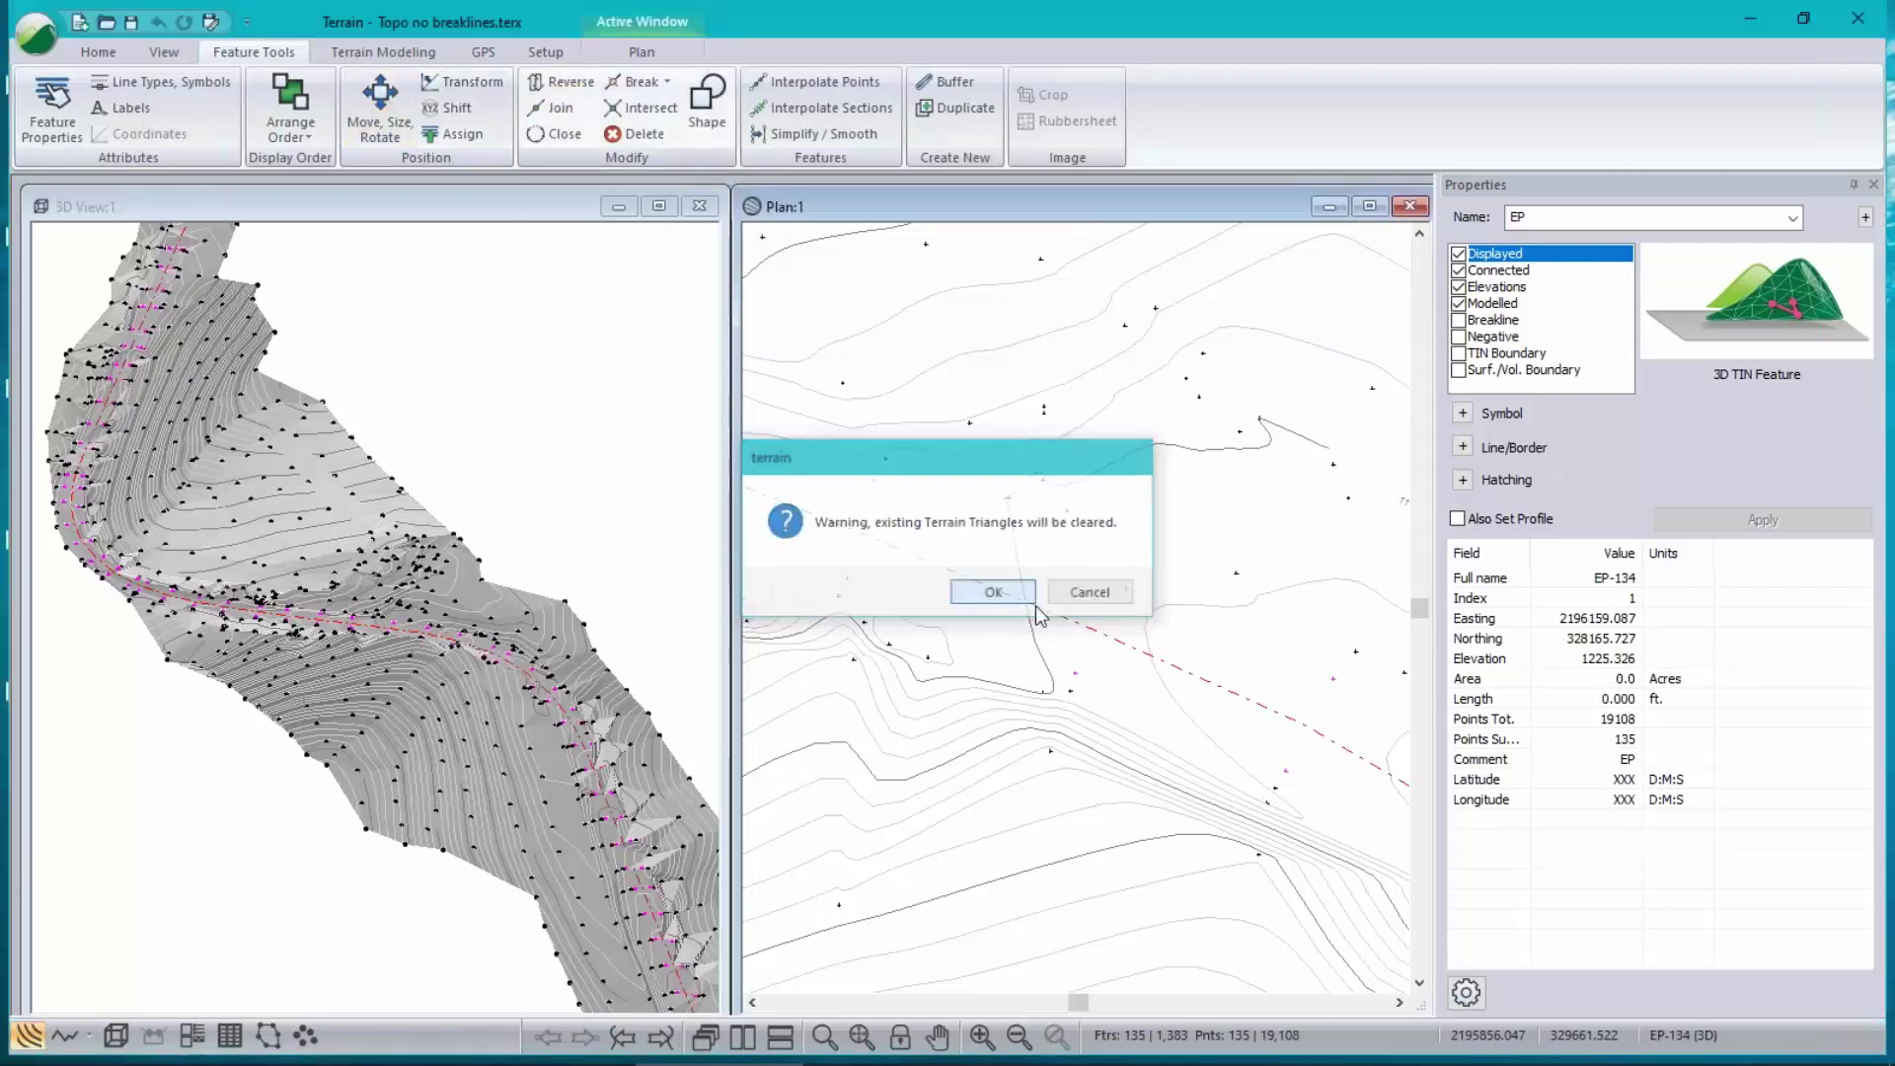
scroll(1145, 658, down, 1)
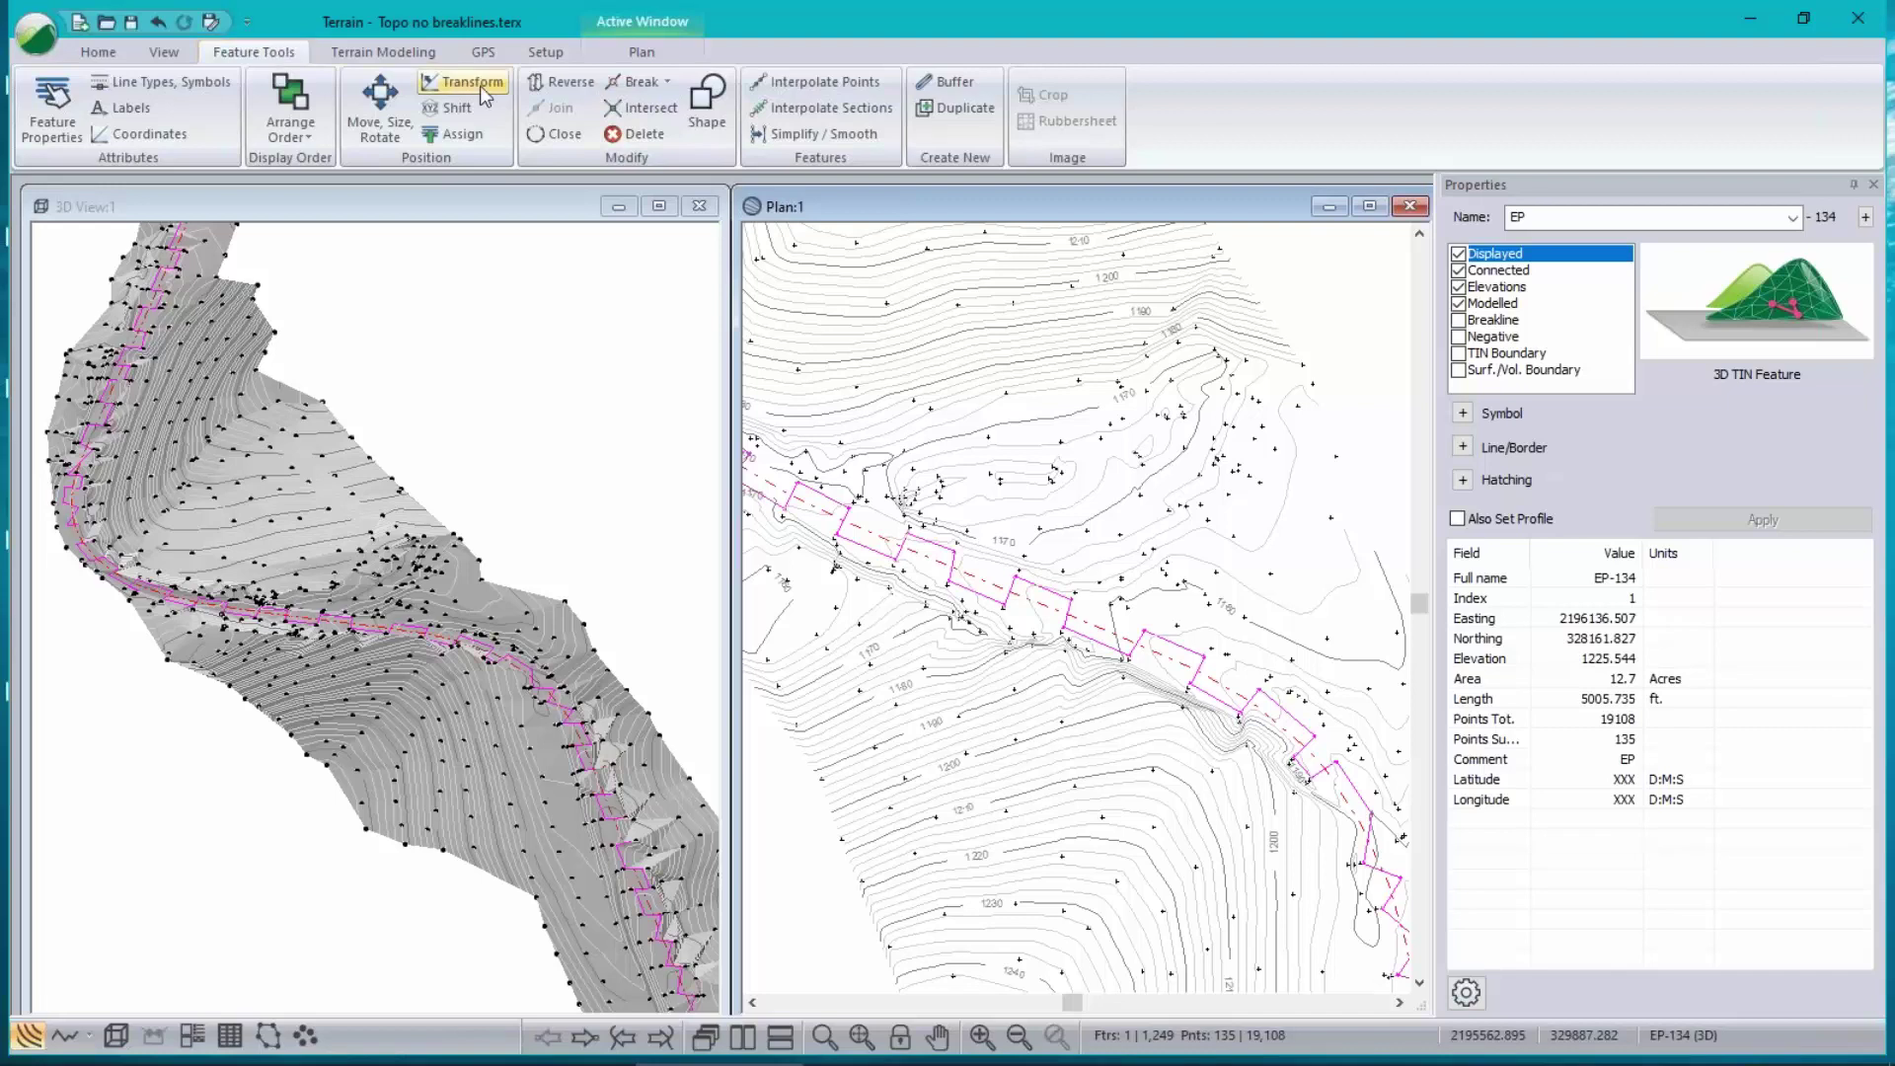
- Explode the joined EP line back into separate features by breaking it at all points
click(641, 81)
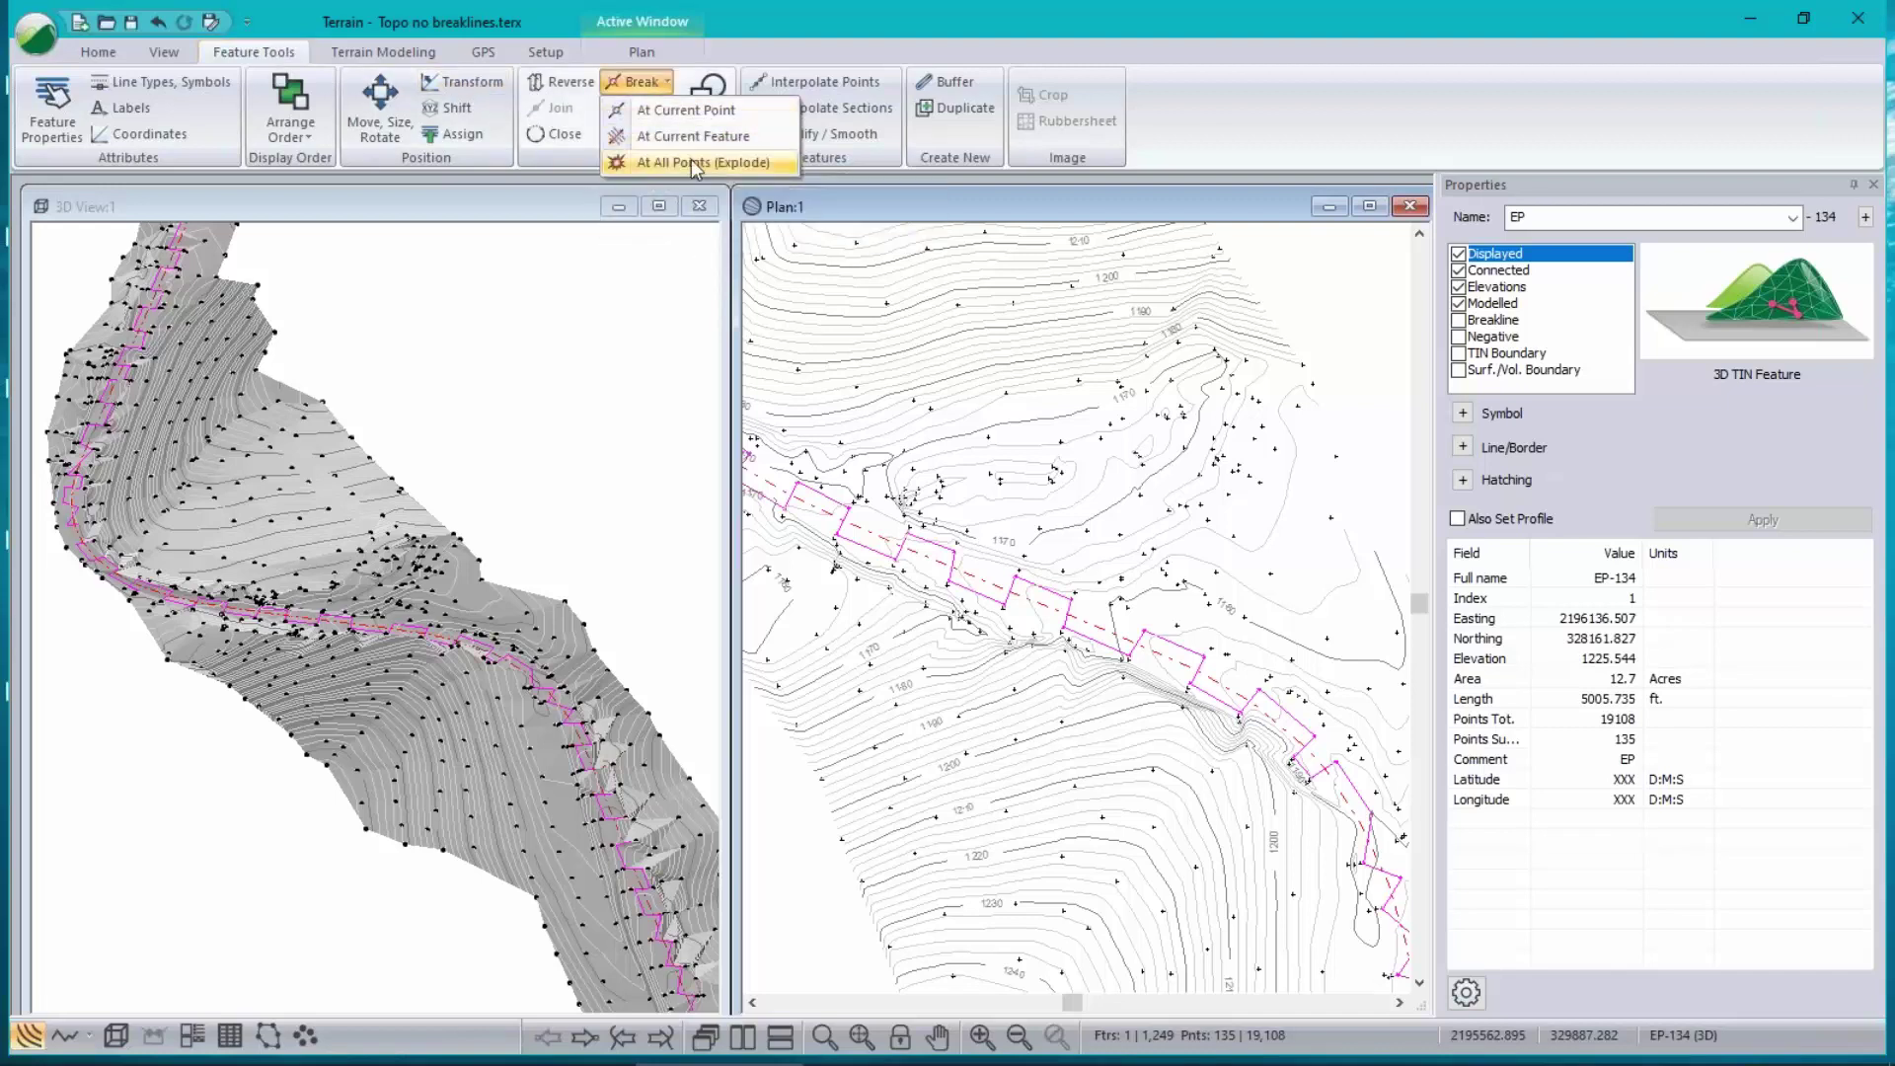
click(695, 162)
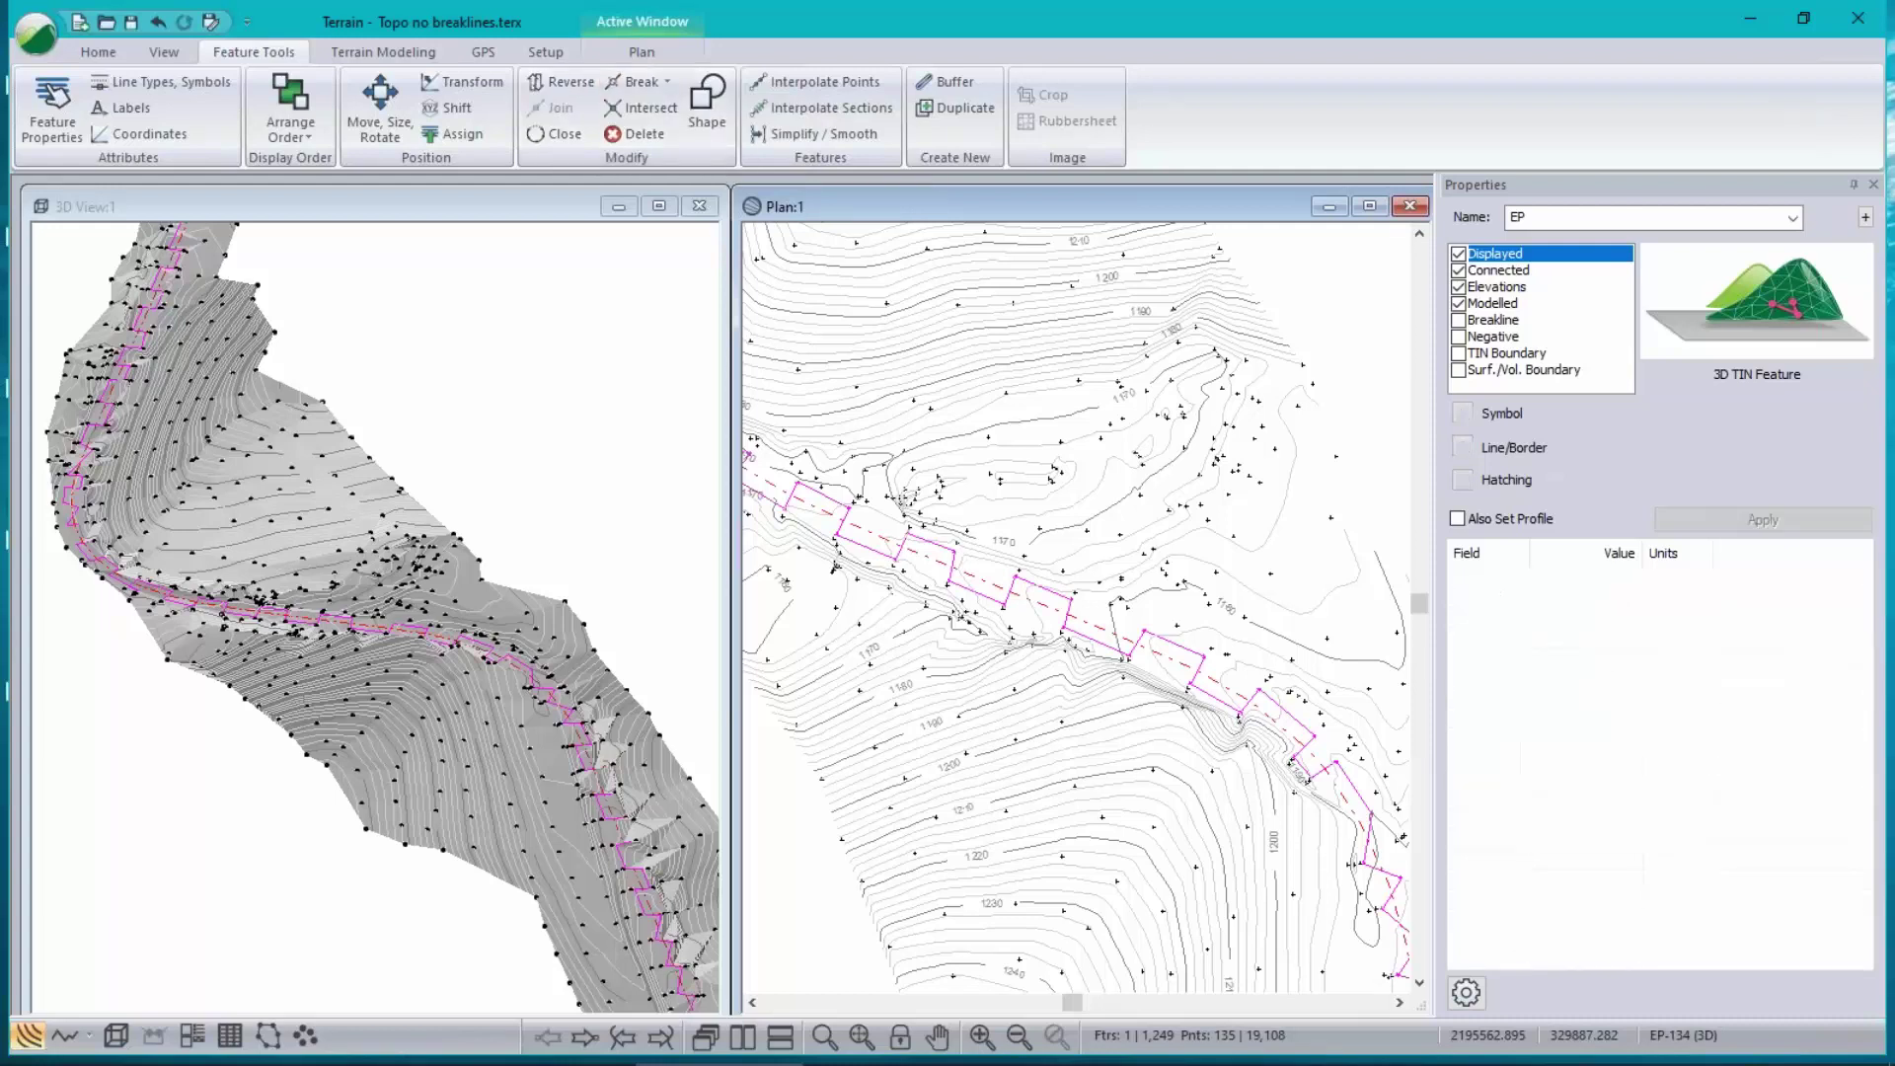
scroll(1112, 549, down, 5)
scroll(1111, 534, up, 5)
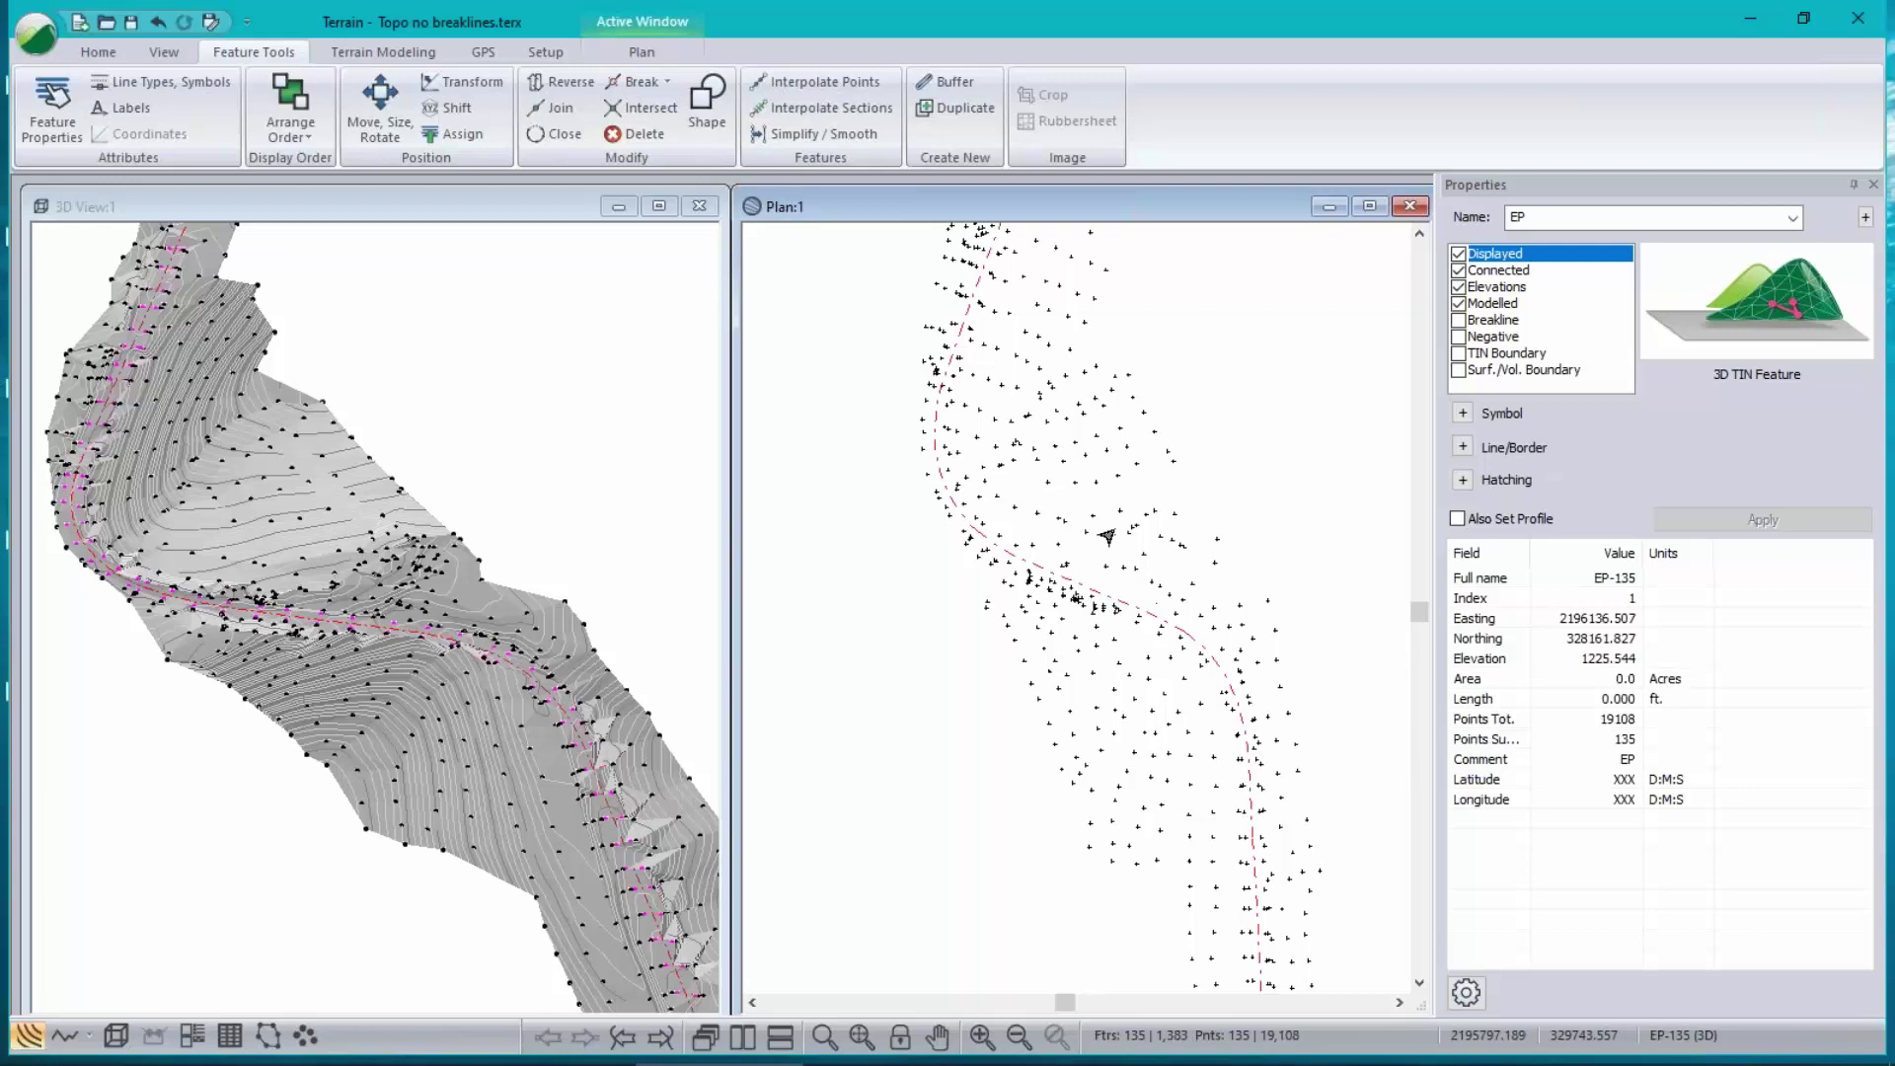
- Add the road centreline CL to the current selection of EP points in the plan view
scroll(1107, 536, up, 1)
scroll(1108, 536, up, 1)
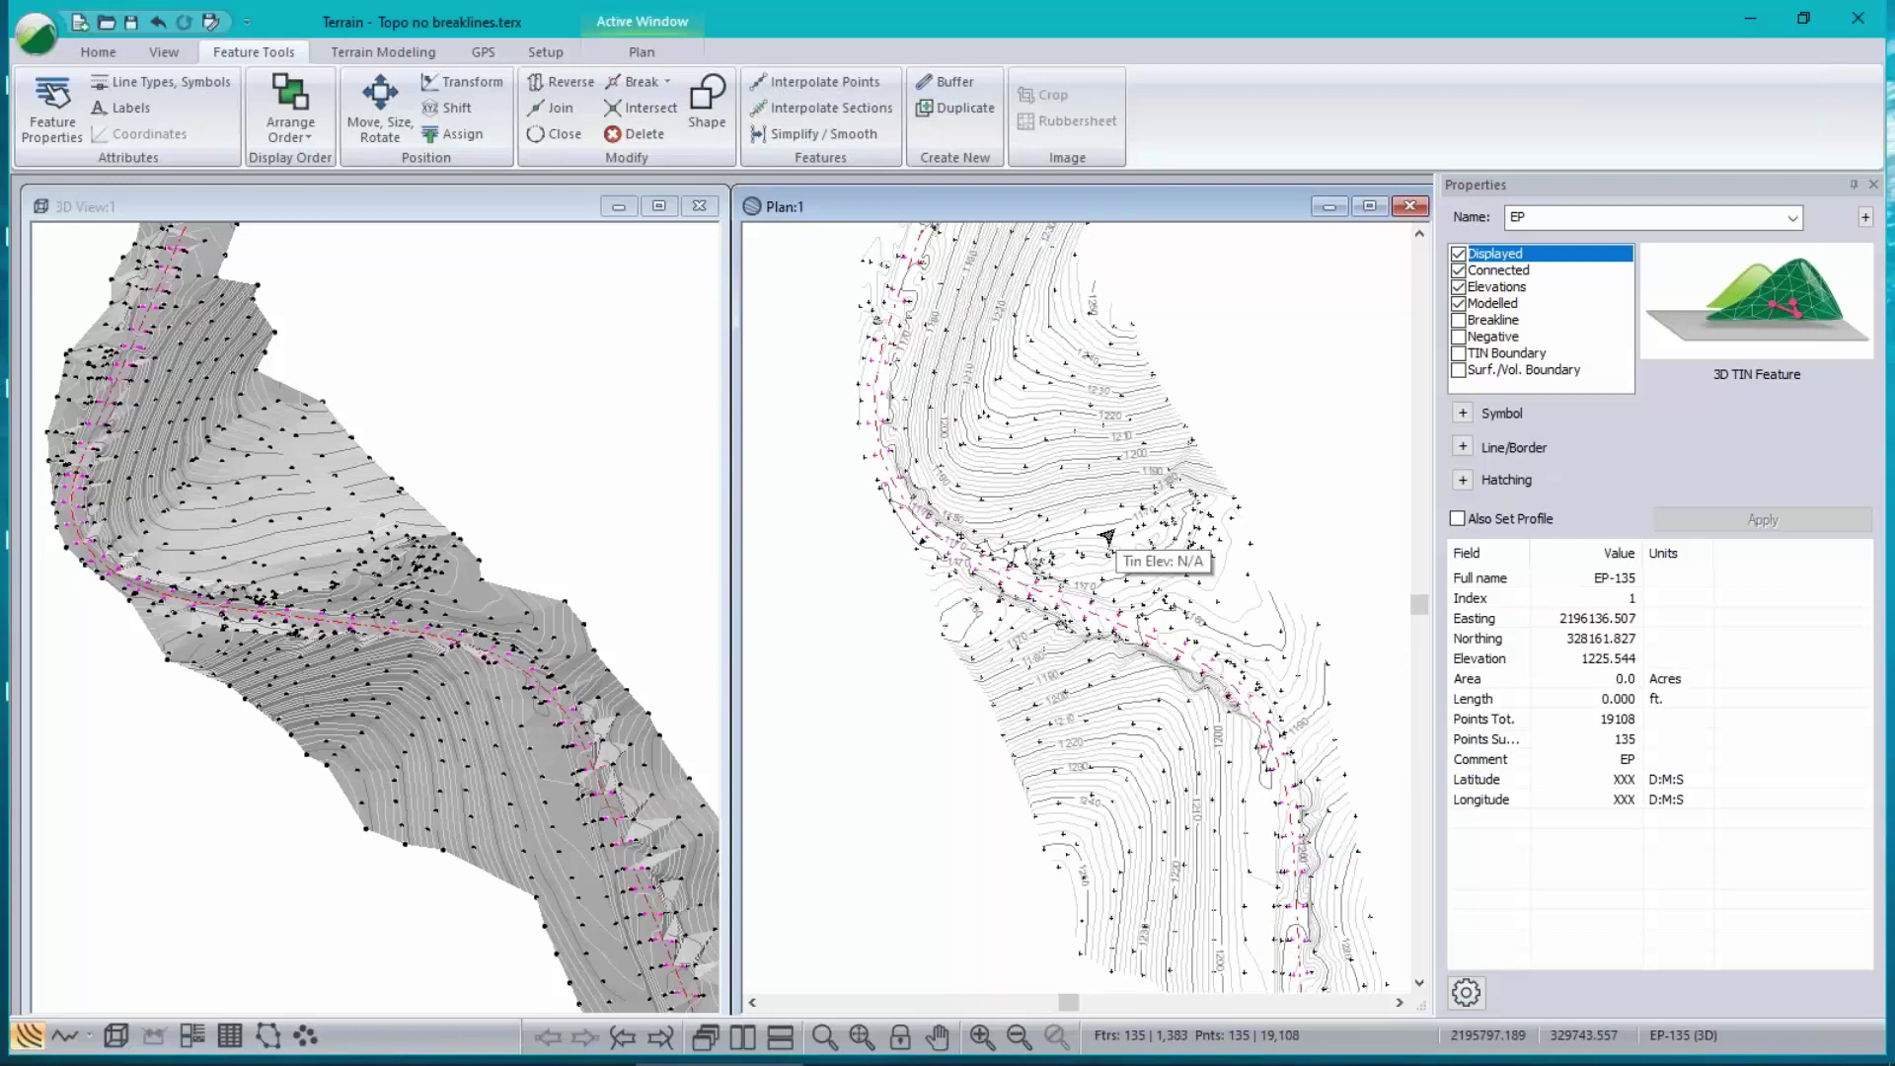
scroll(1107, 536, up, 2)
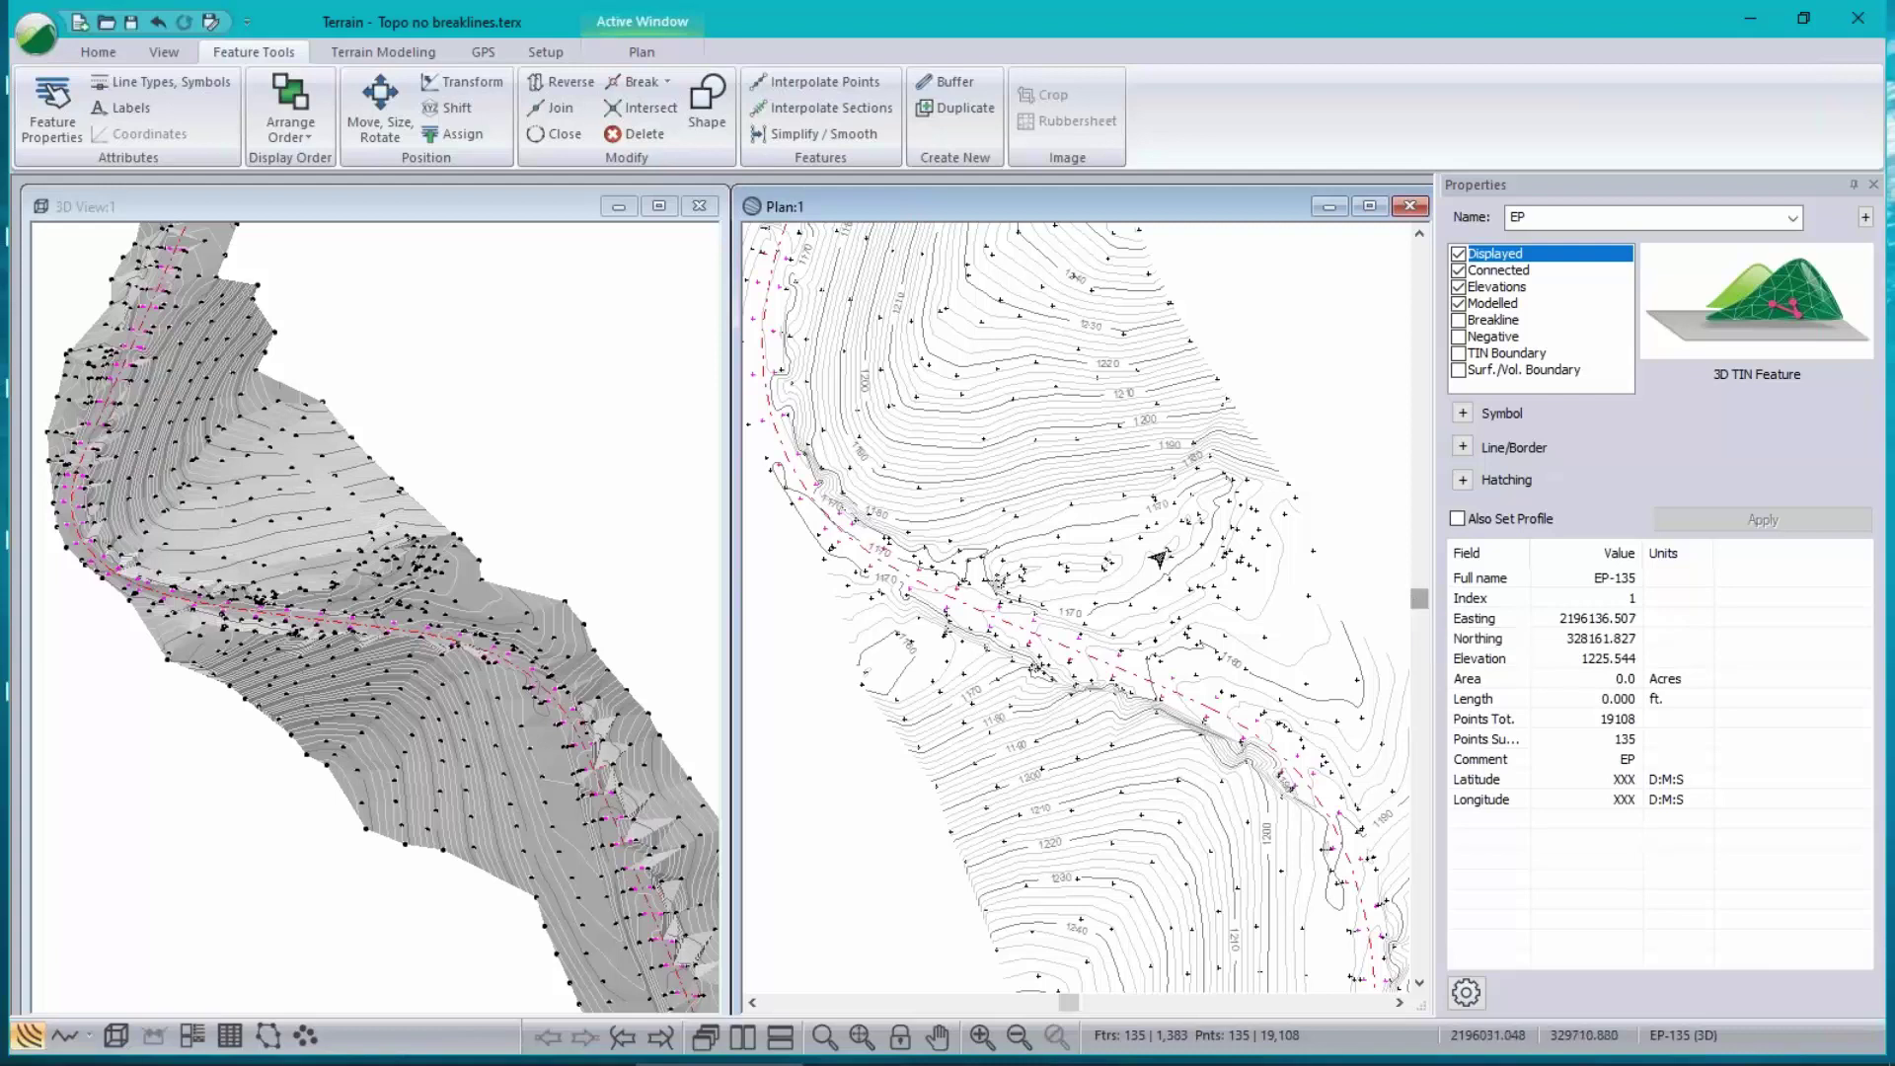
mouse_move(1030, 544)
scroll(935, 614, up, 2)
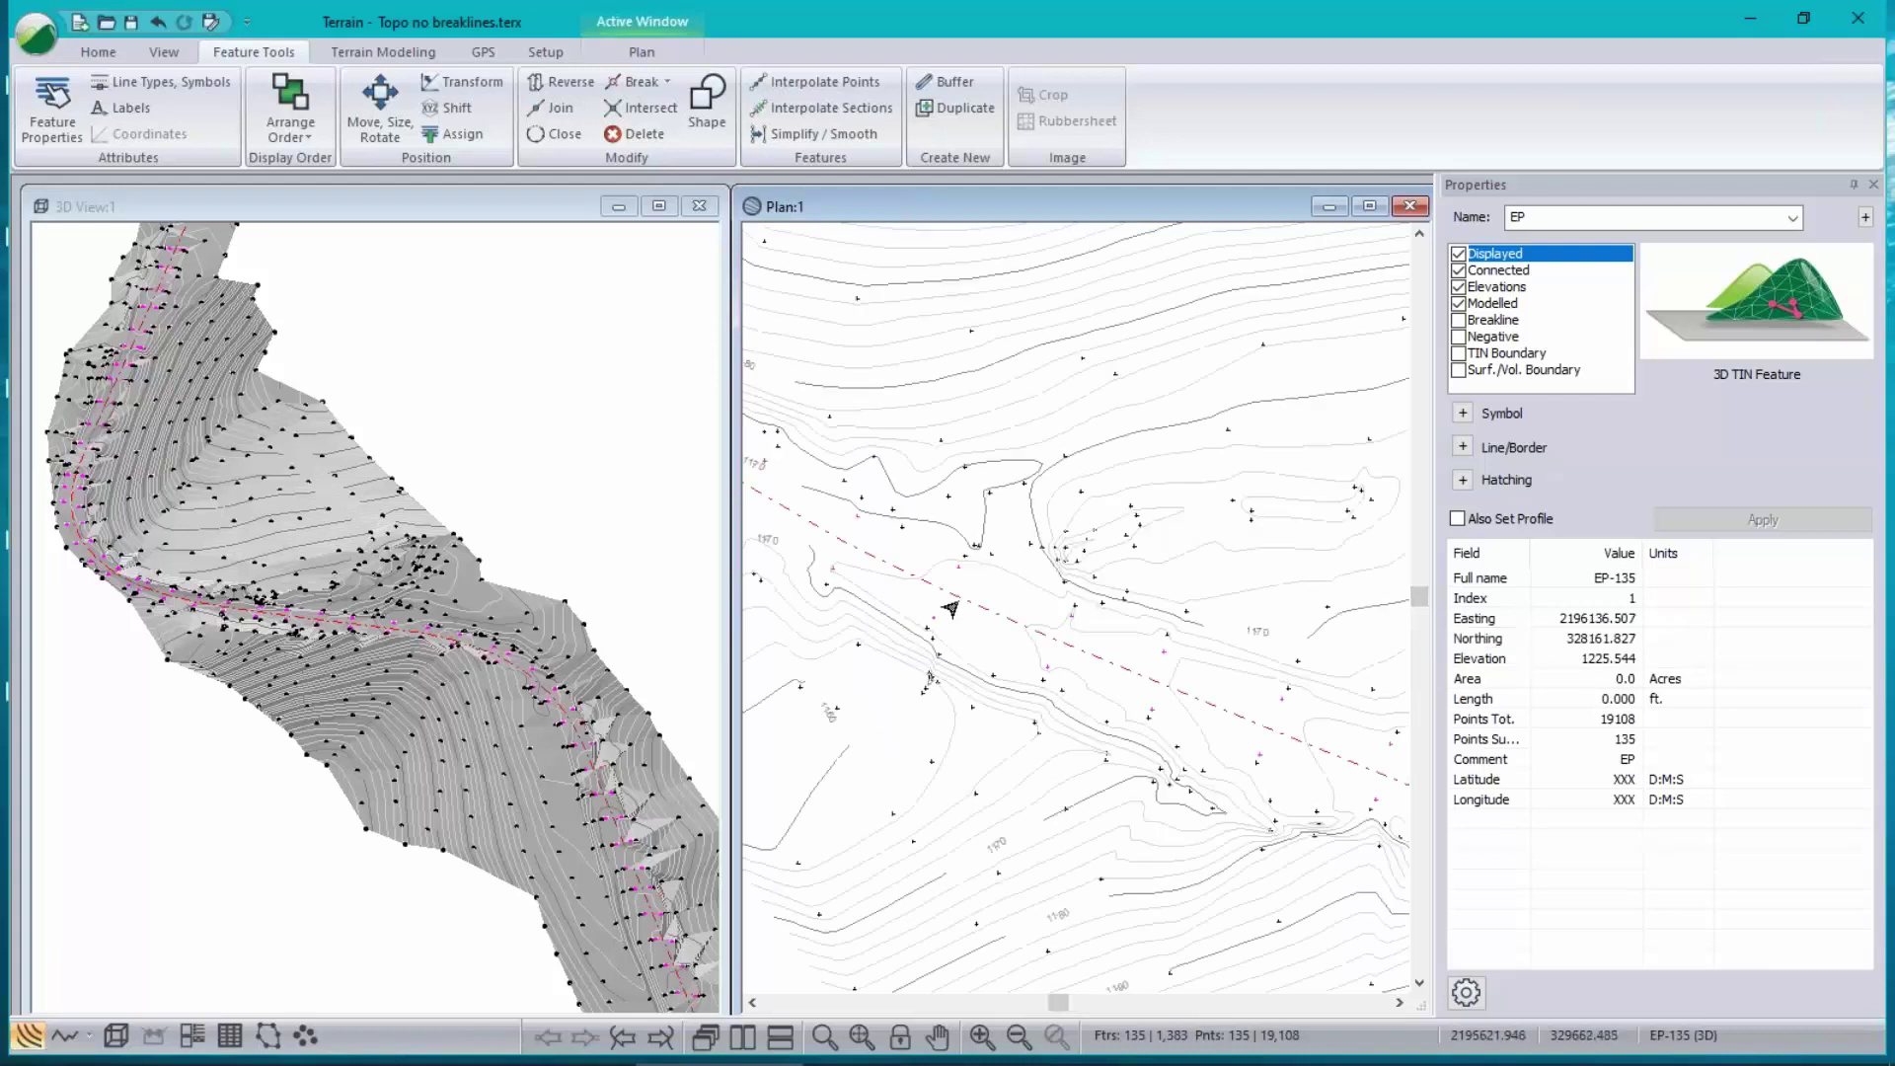
click(950, 606)
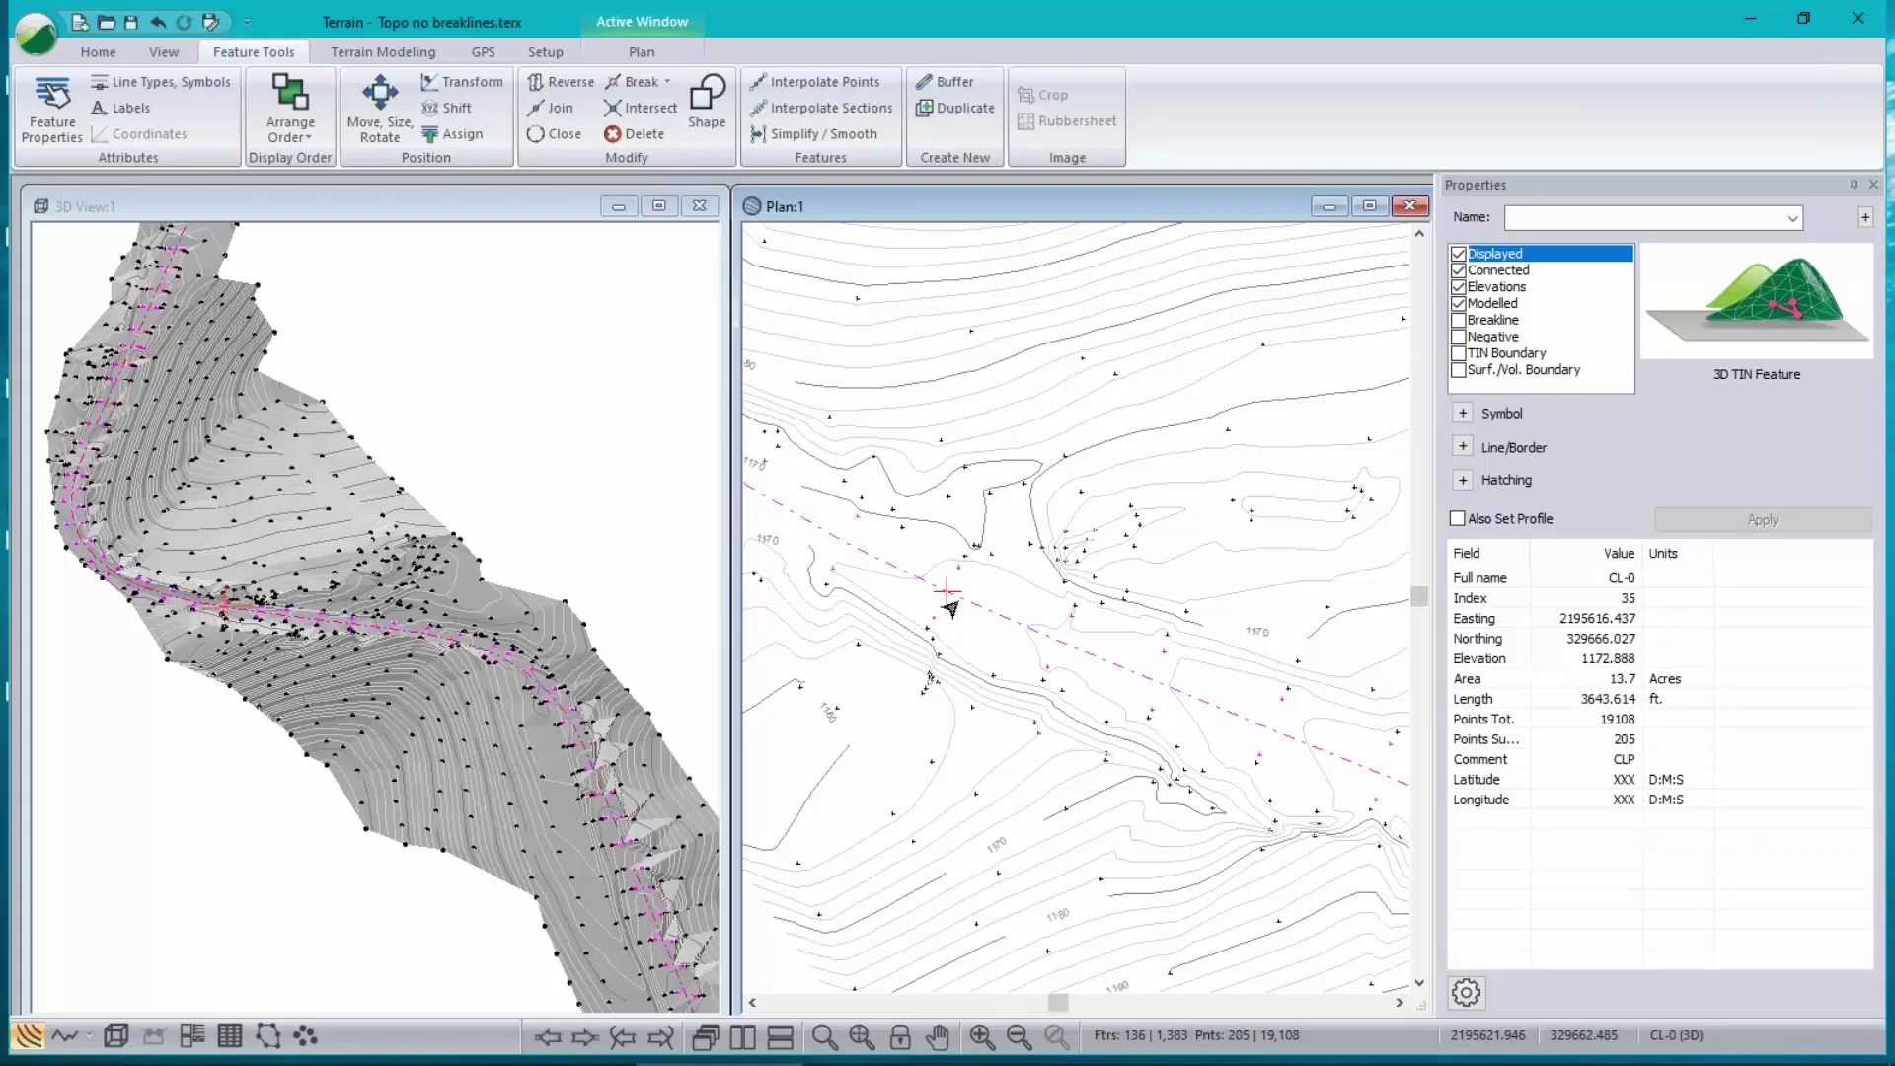
scroll(949, 606, down, 1)
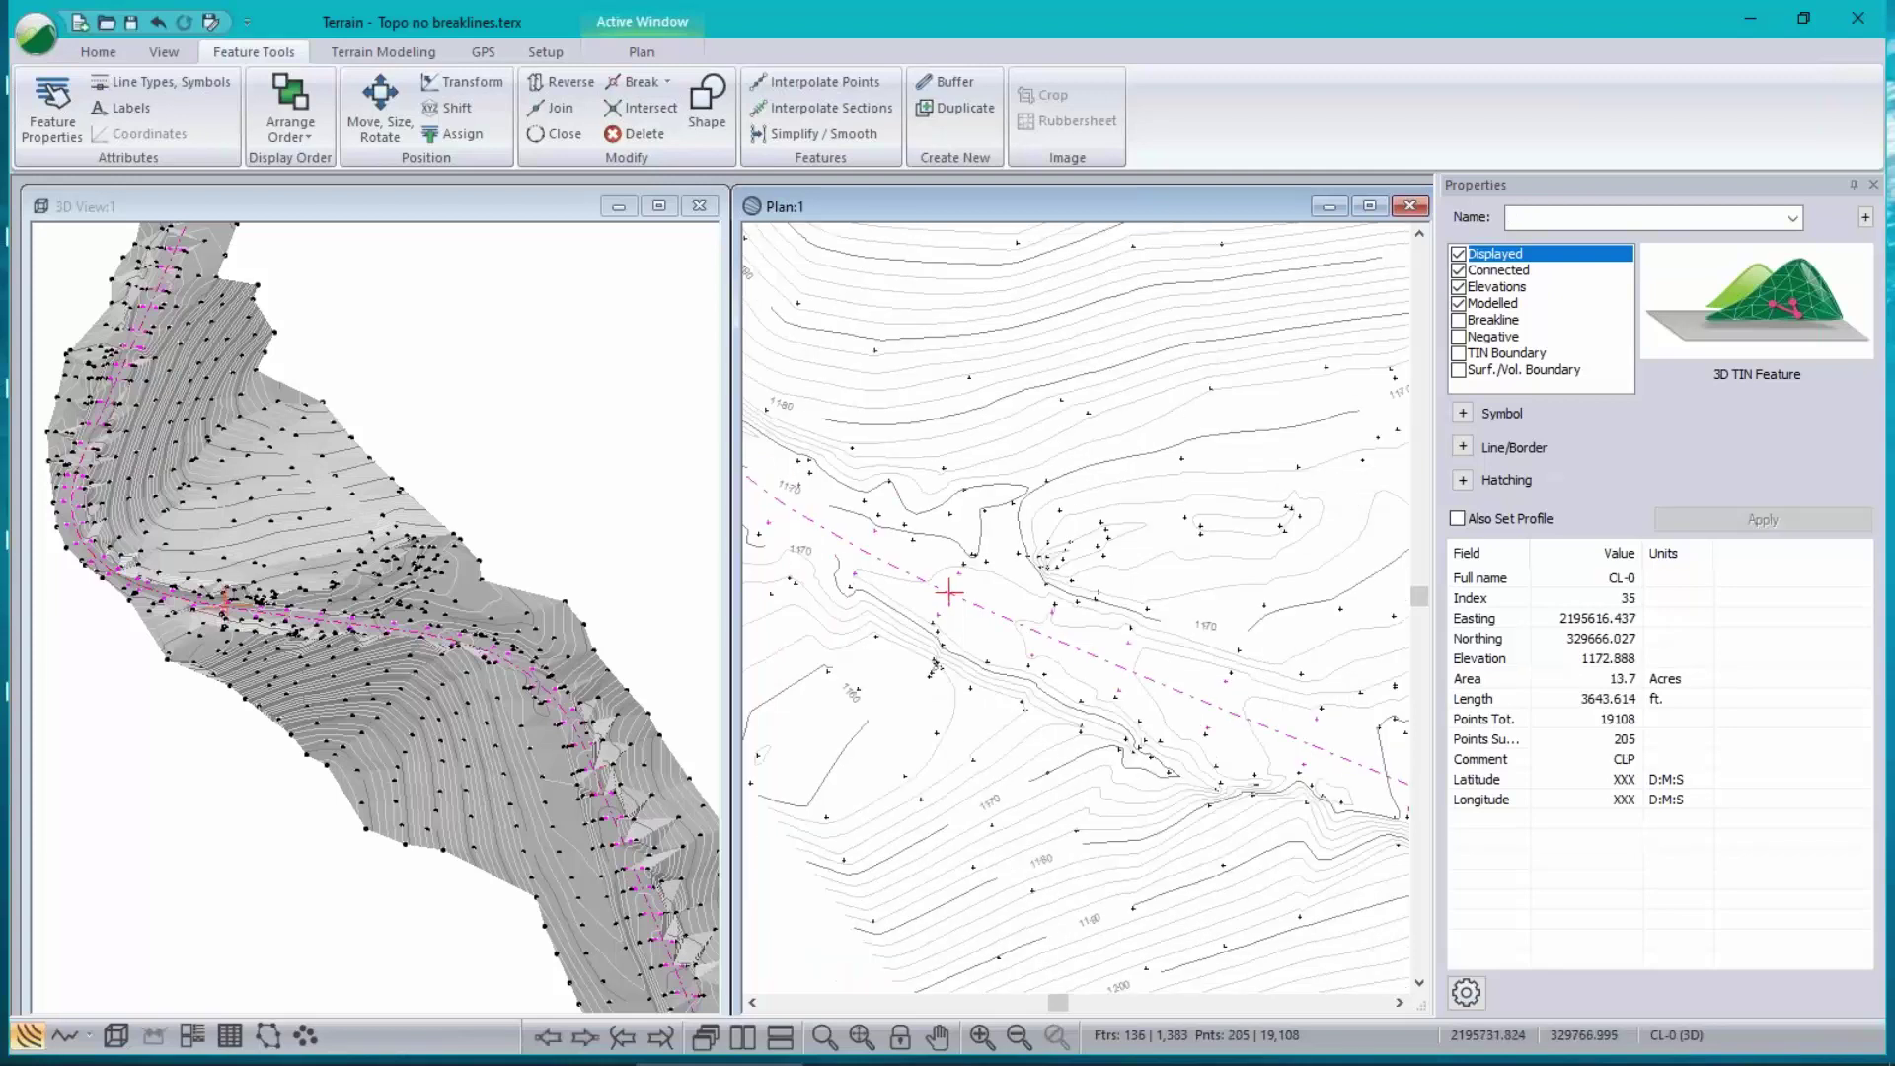
- Invert the selection and turn off Displayed for everything except the EP points and the centreline
right_click(1177, 390)
mouse_move(1362, 528)
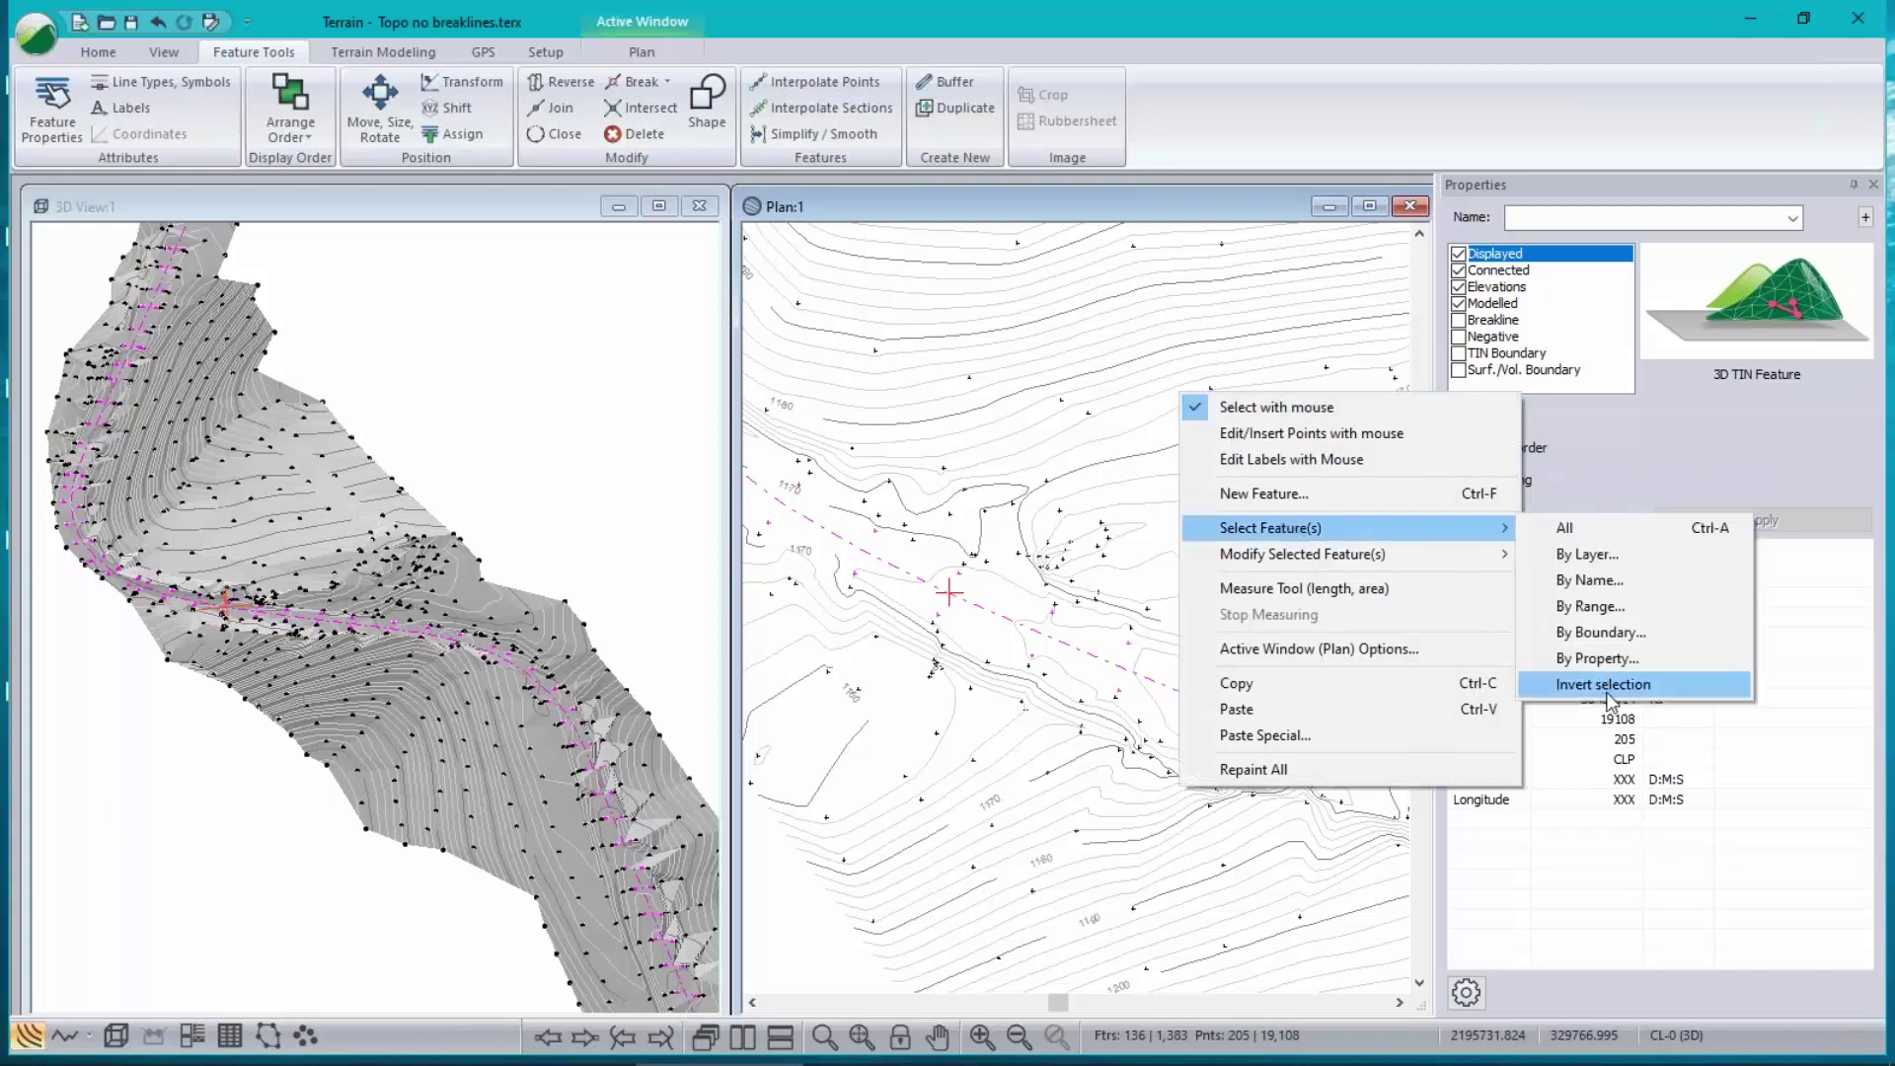
click(1611, 688)
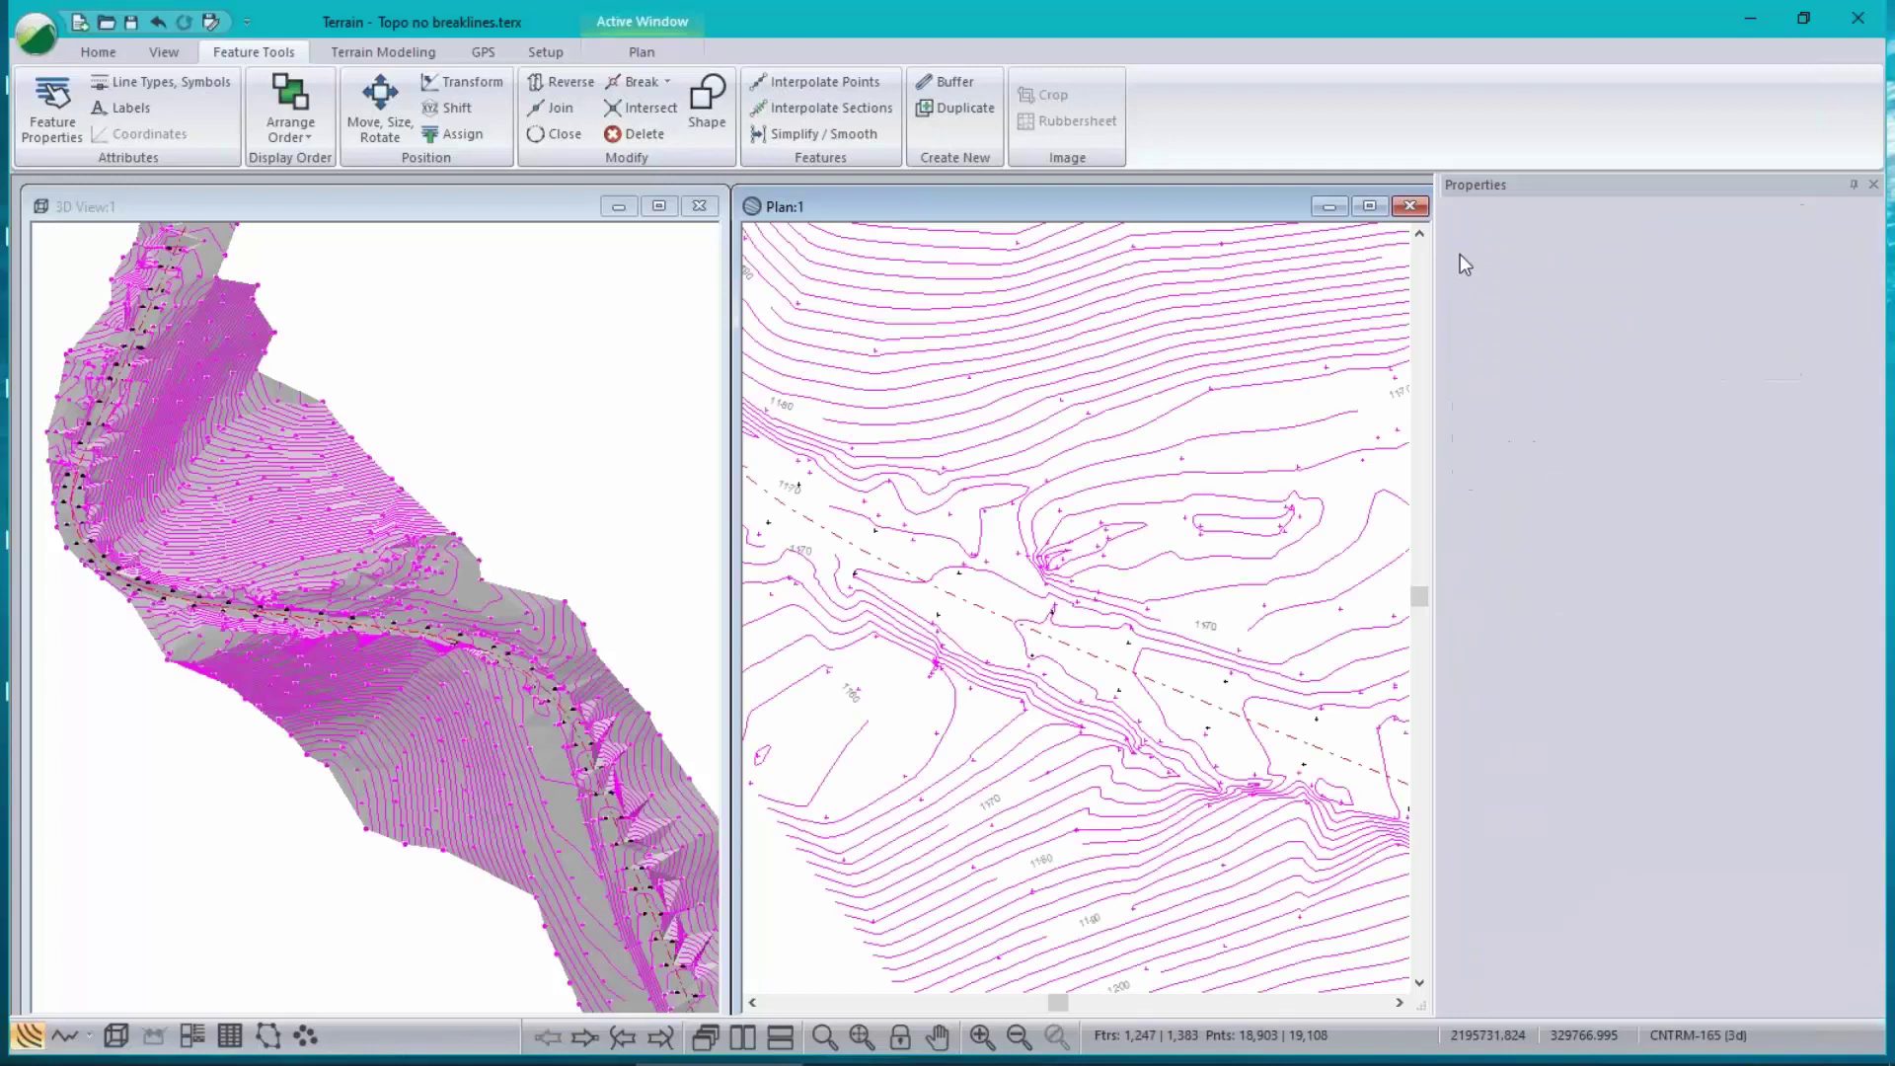
click(1459, 254)
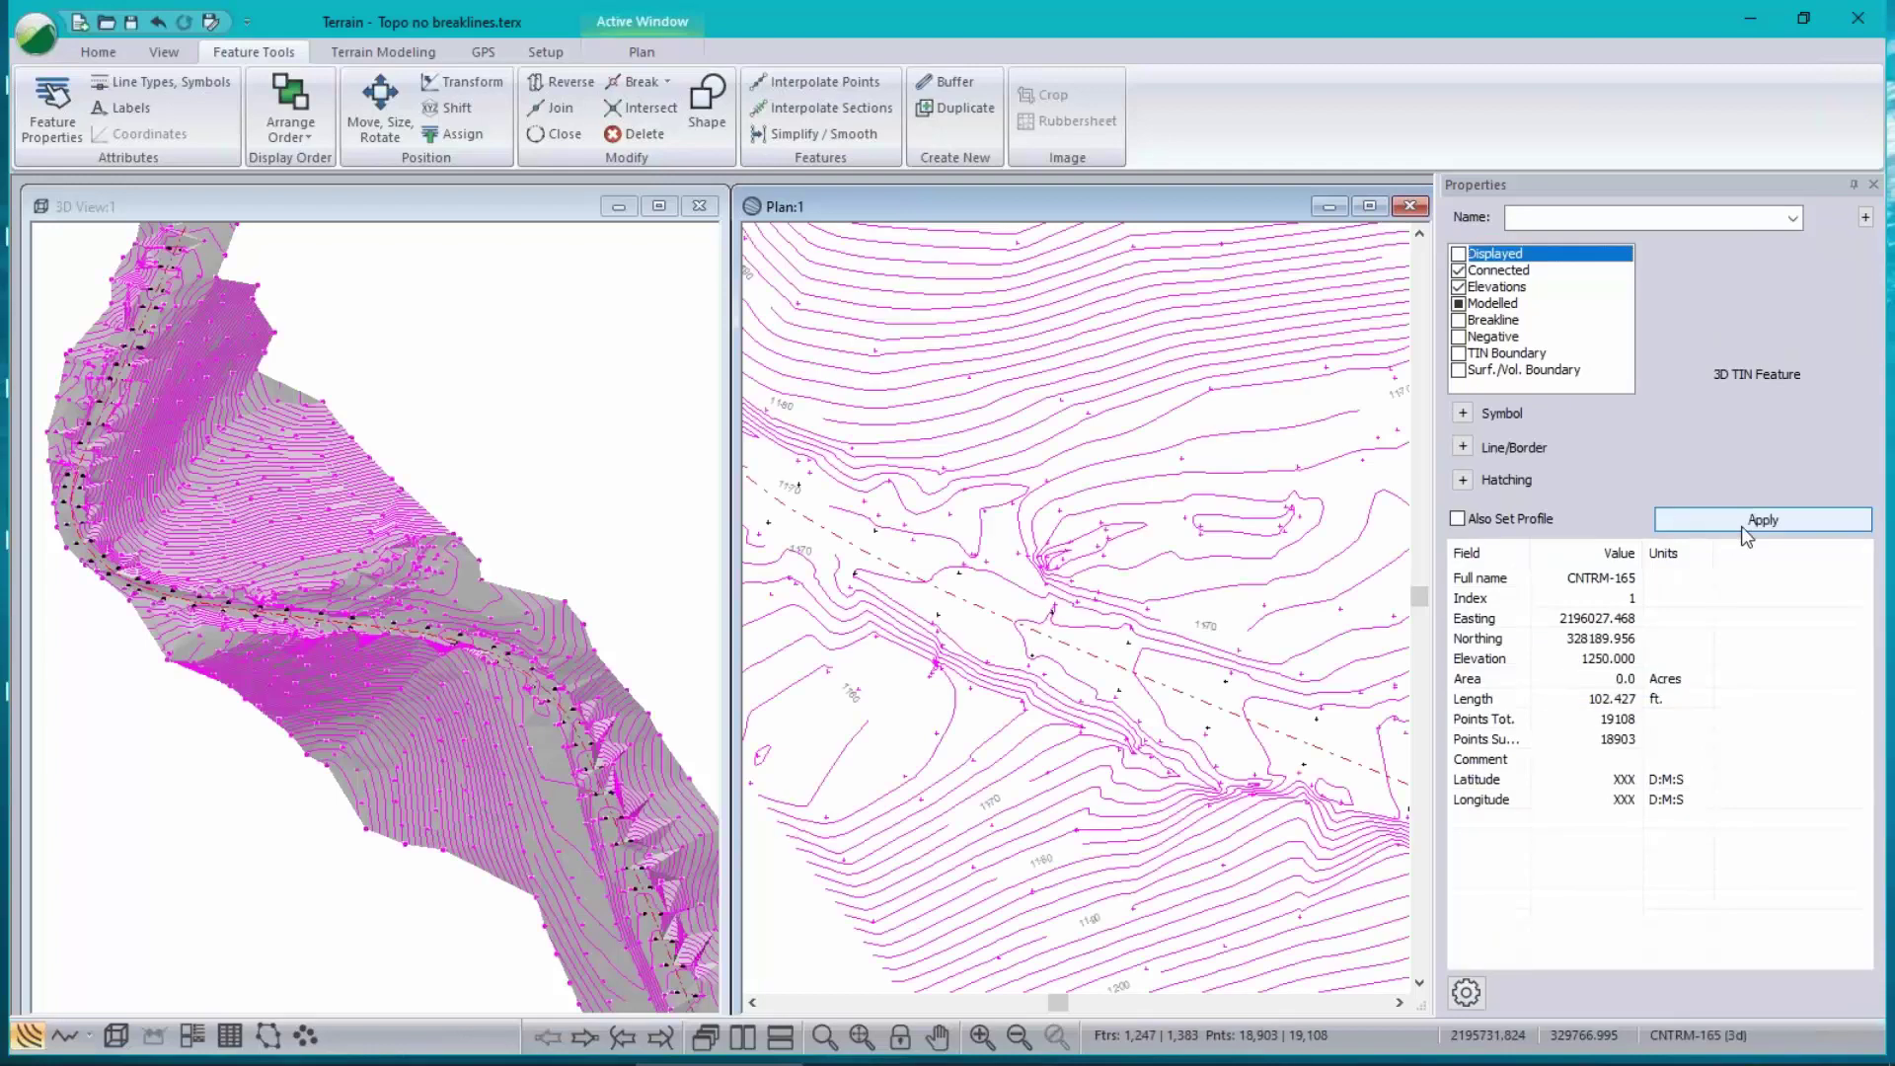
click(1741, 525)
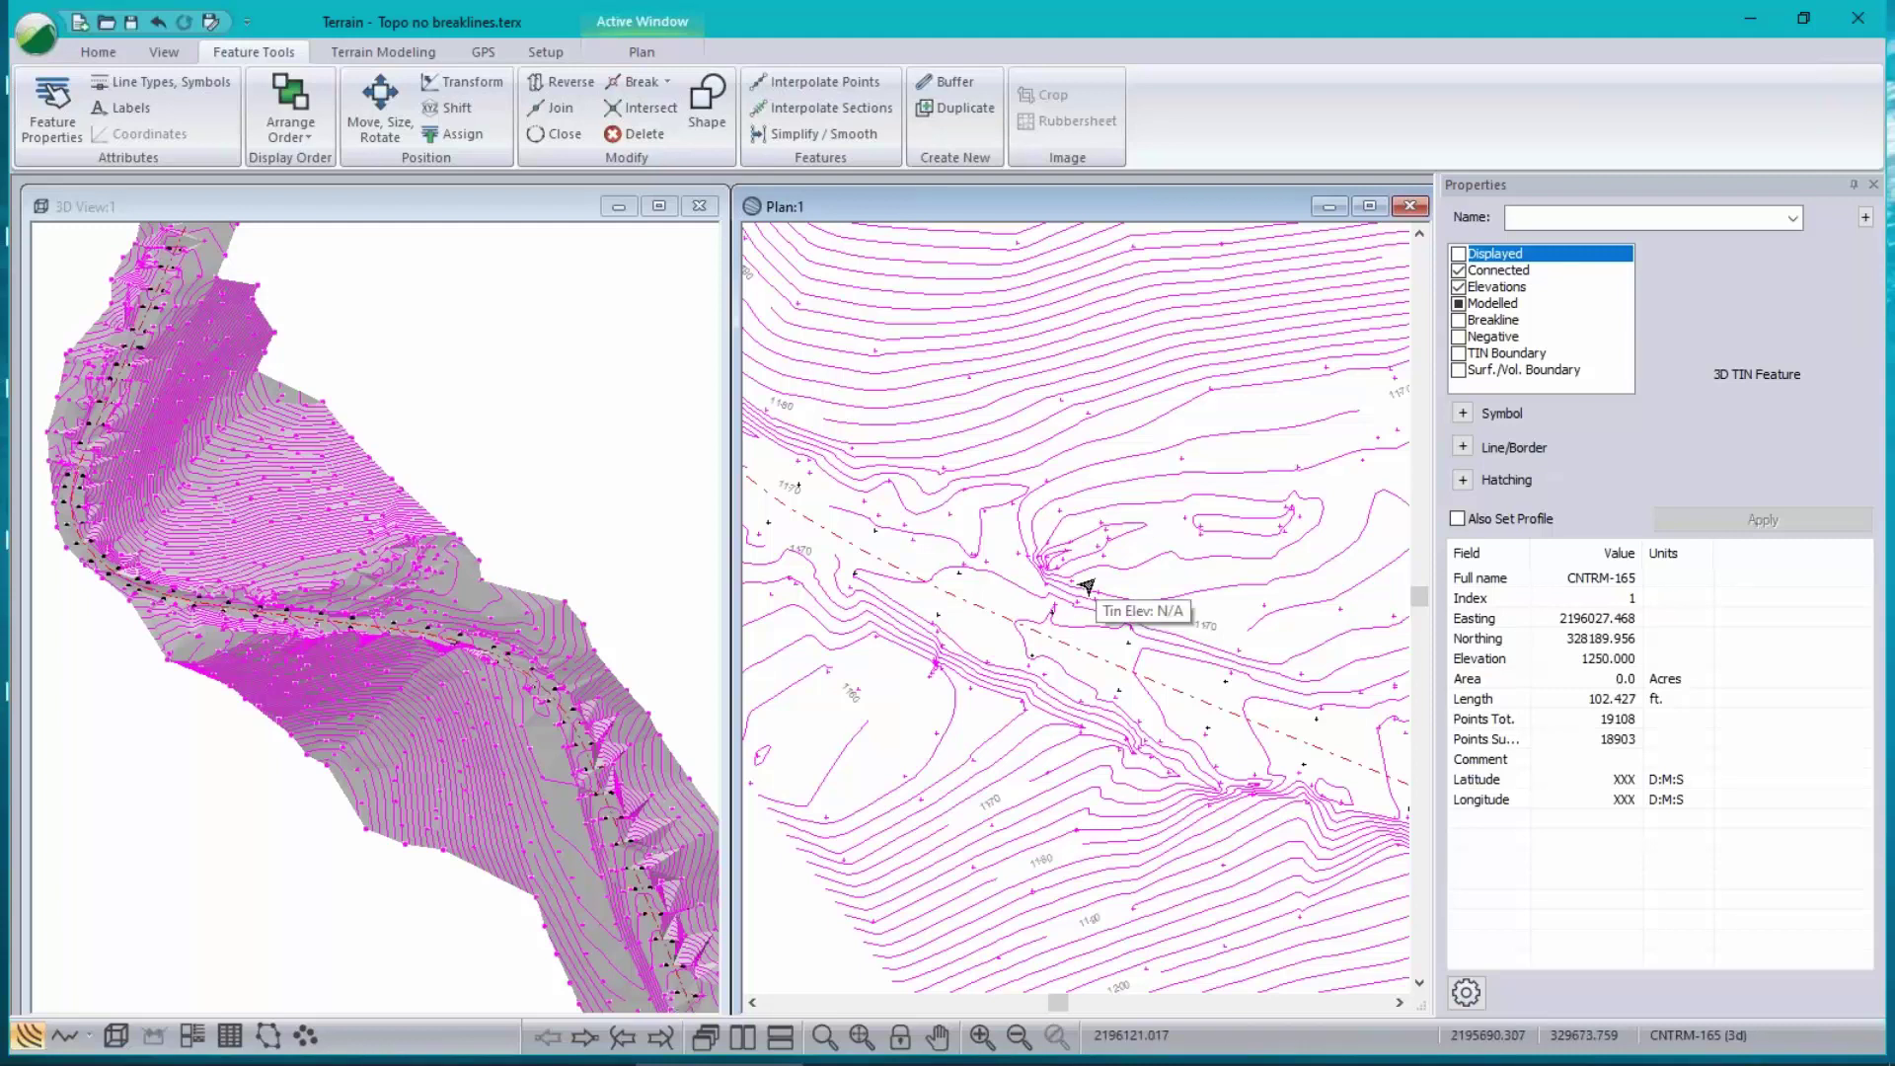
- Select the road centreline and maximise the plan view
click(880, 562)
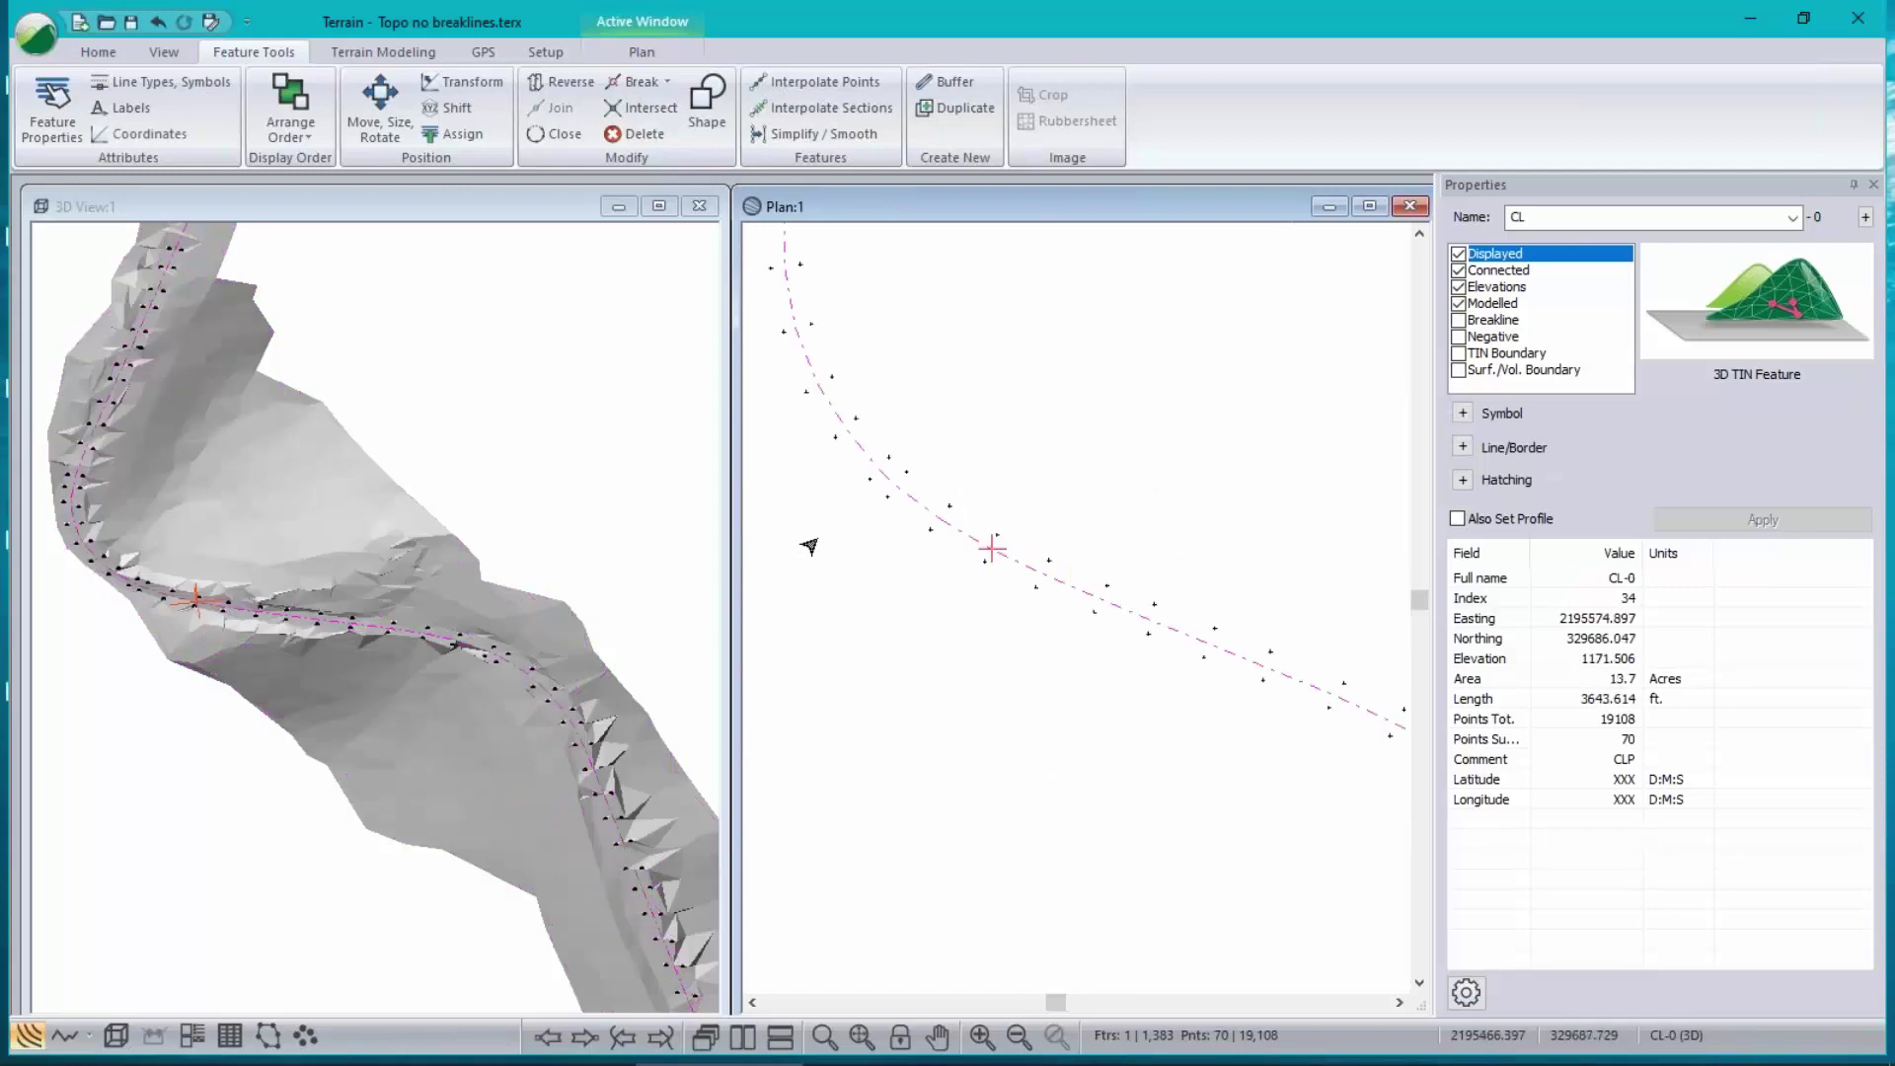
double_click(975, 211)
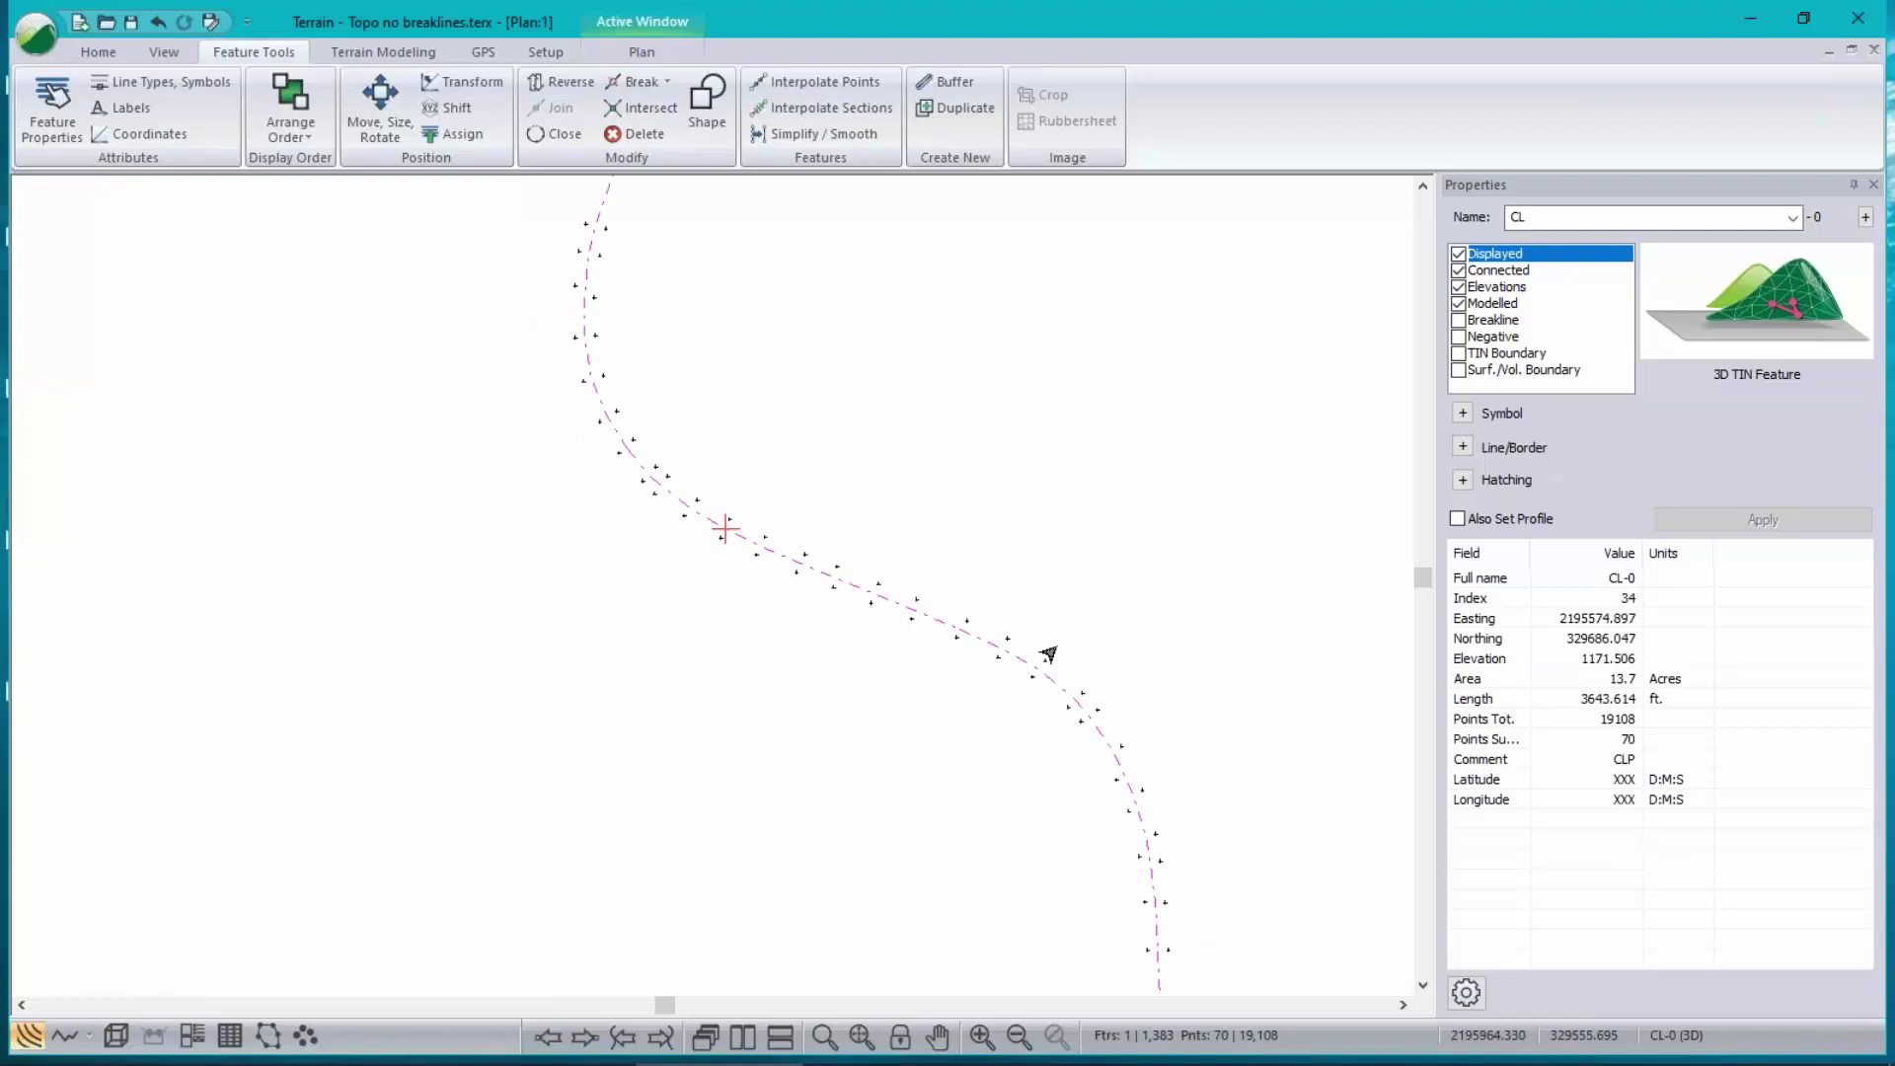
right_click(792, 441)
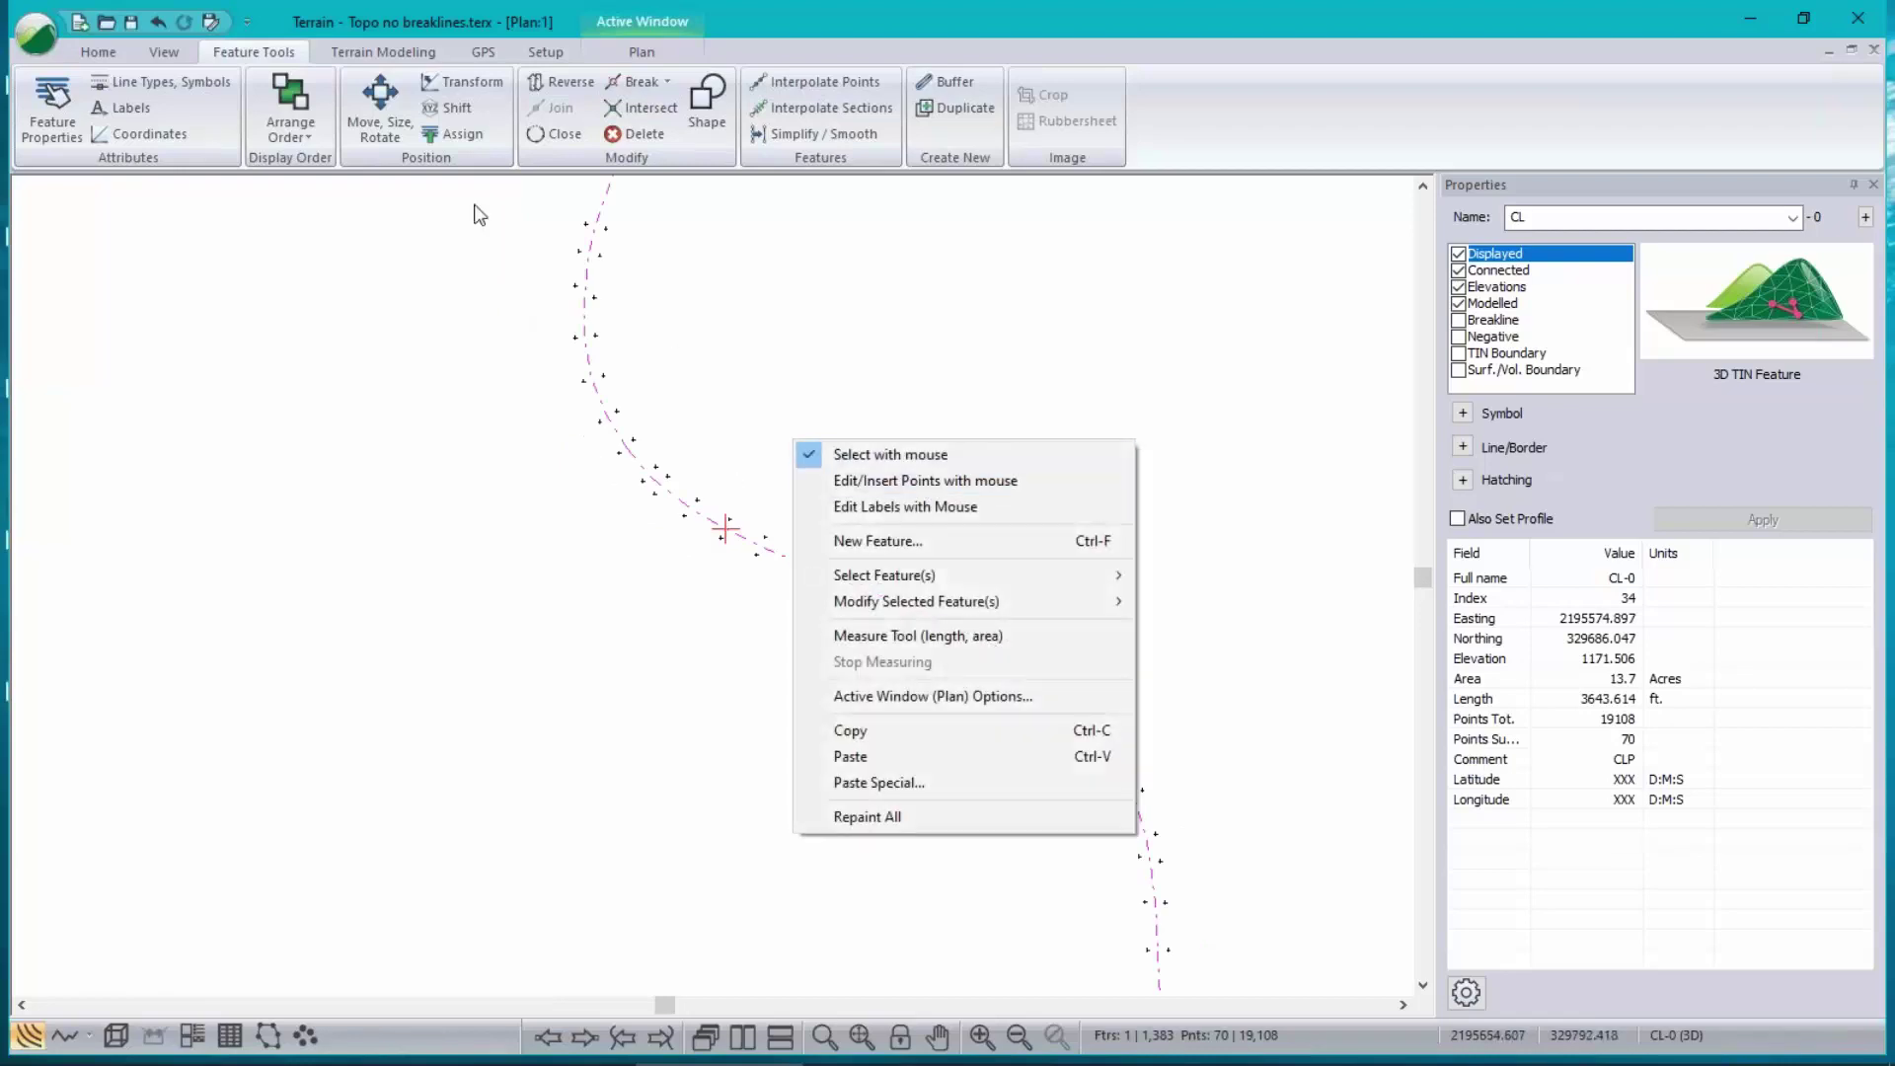
- Set up a new feature named EPL as a breakline, created with the mouse at a default elevation of 100.0
click(95, 50)
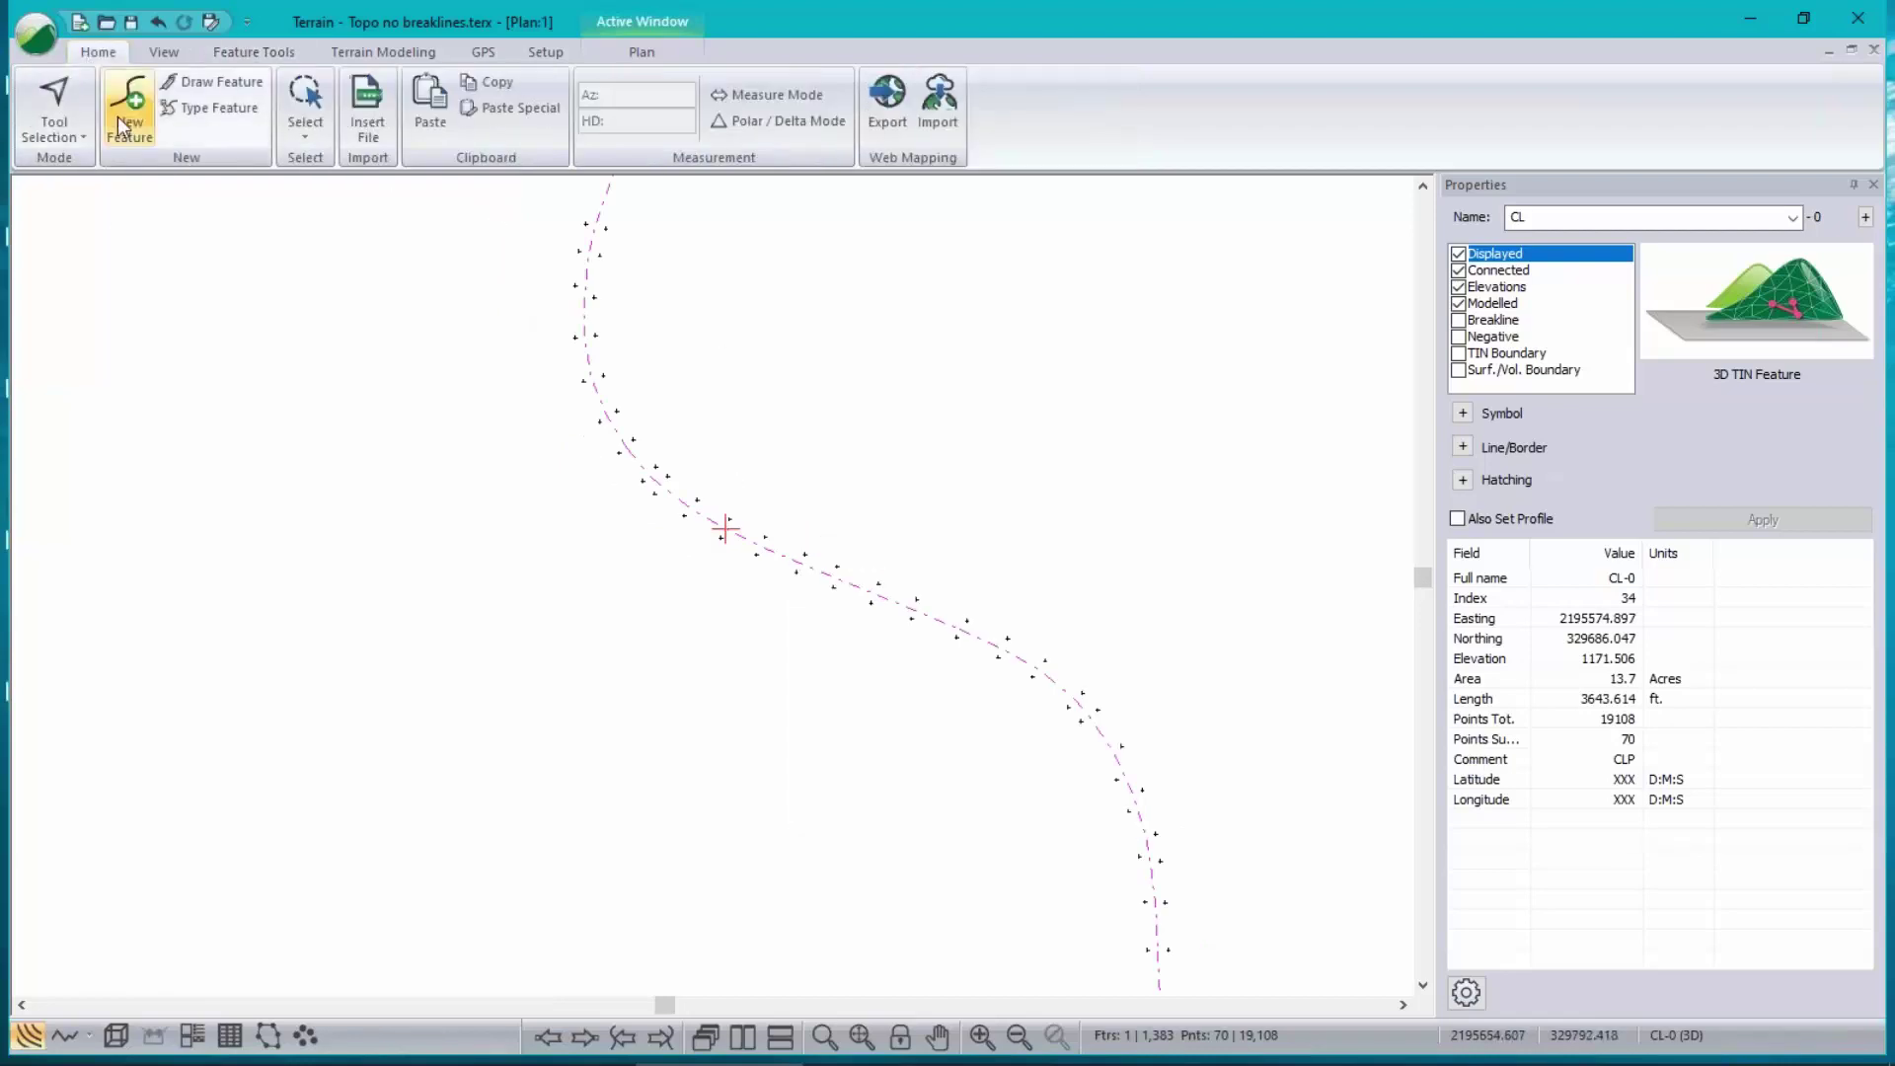
click(121, 129)
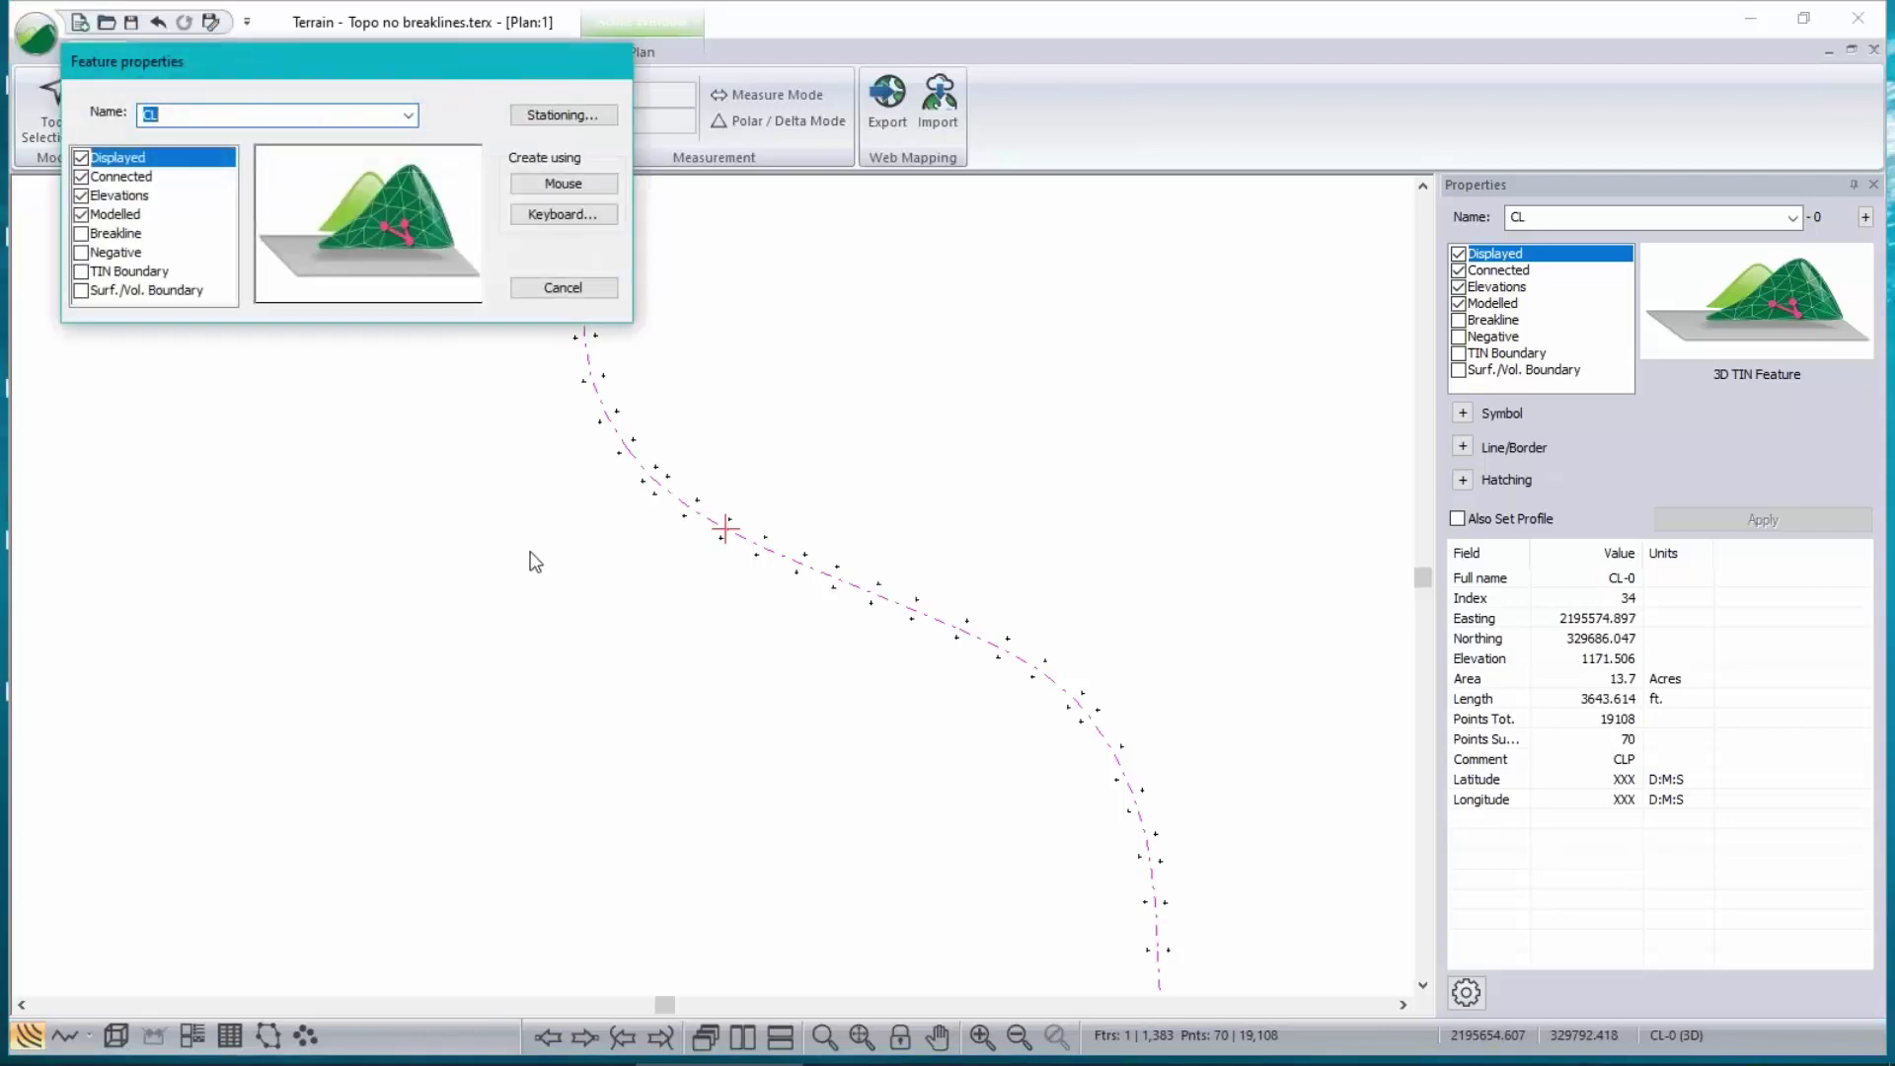
text(EP)
click(81, 233)
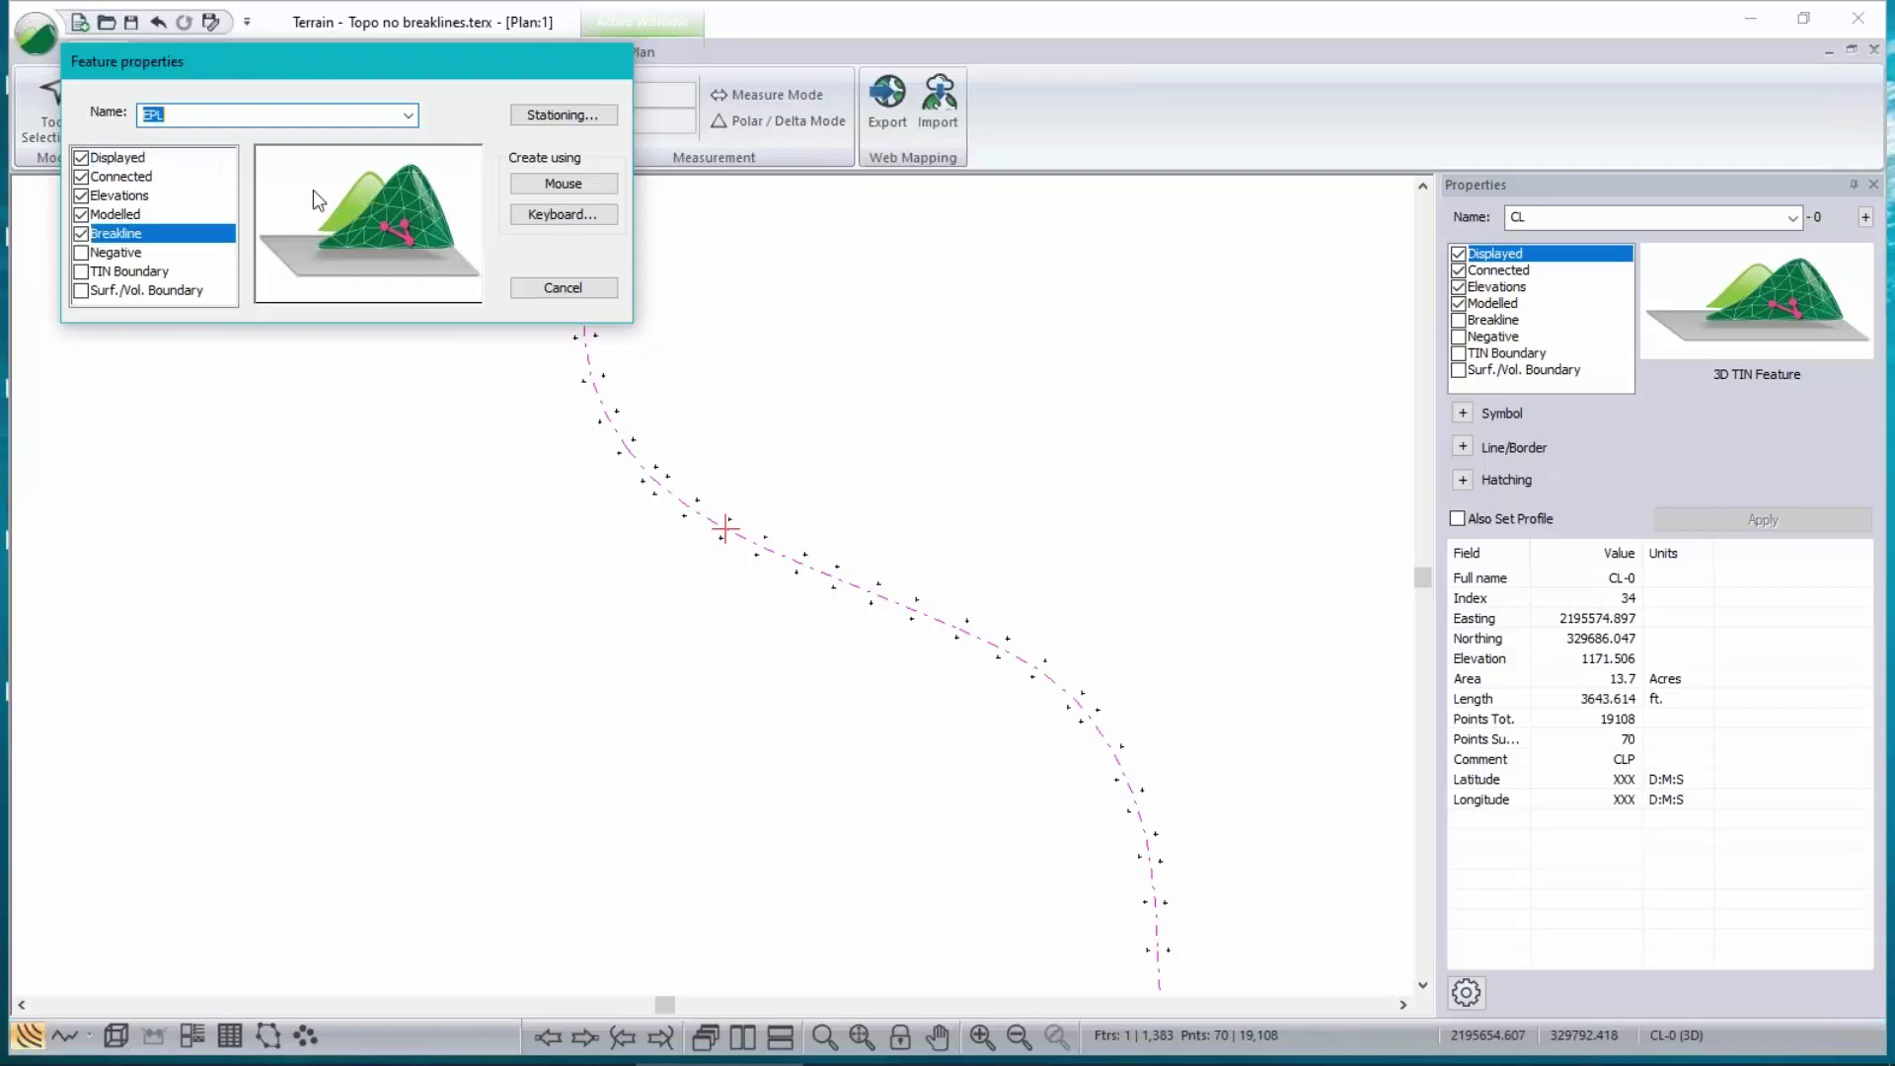
click(573, 183)
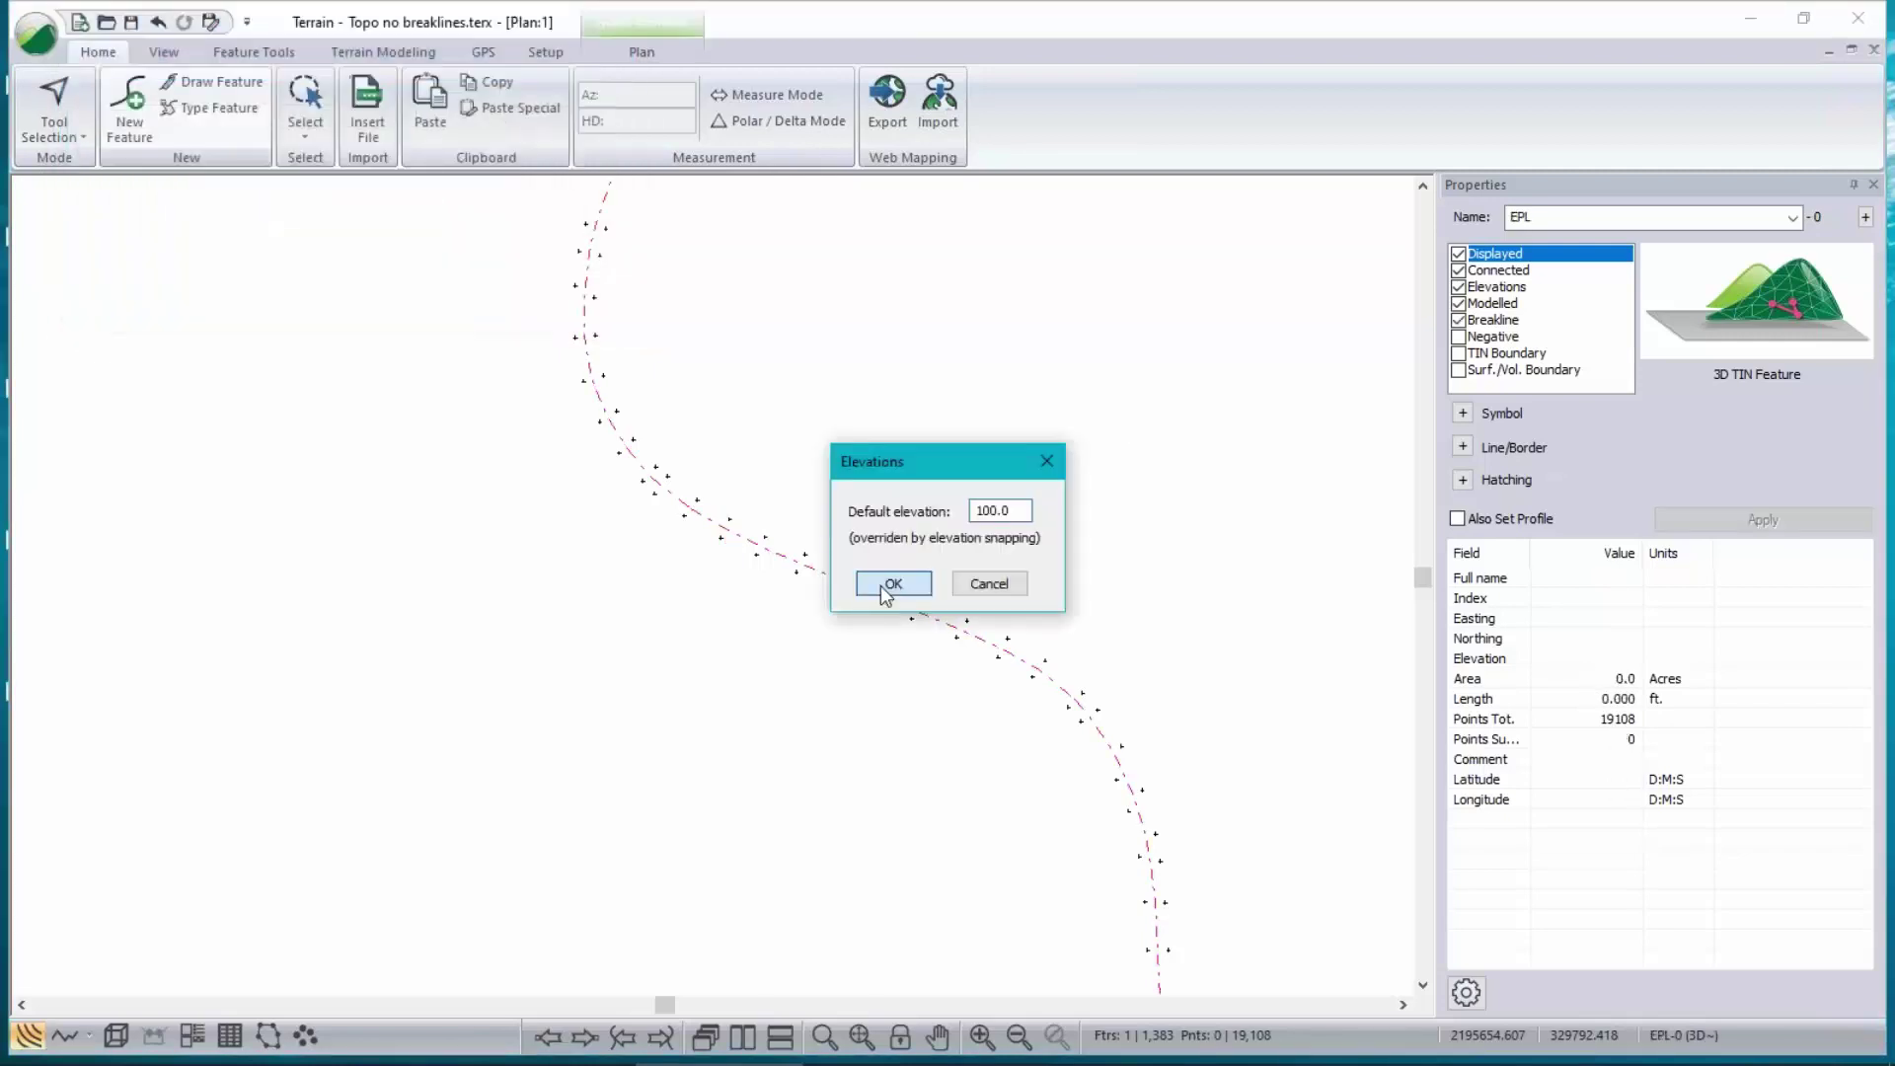
click(891, 583)
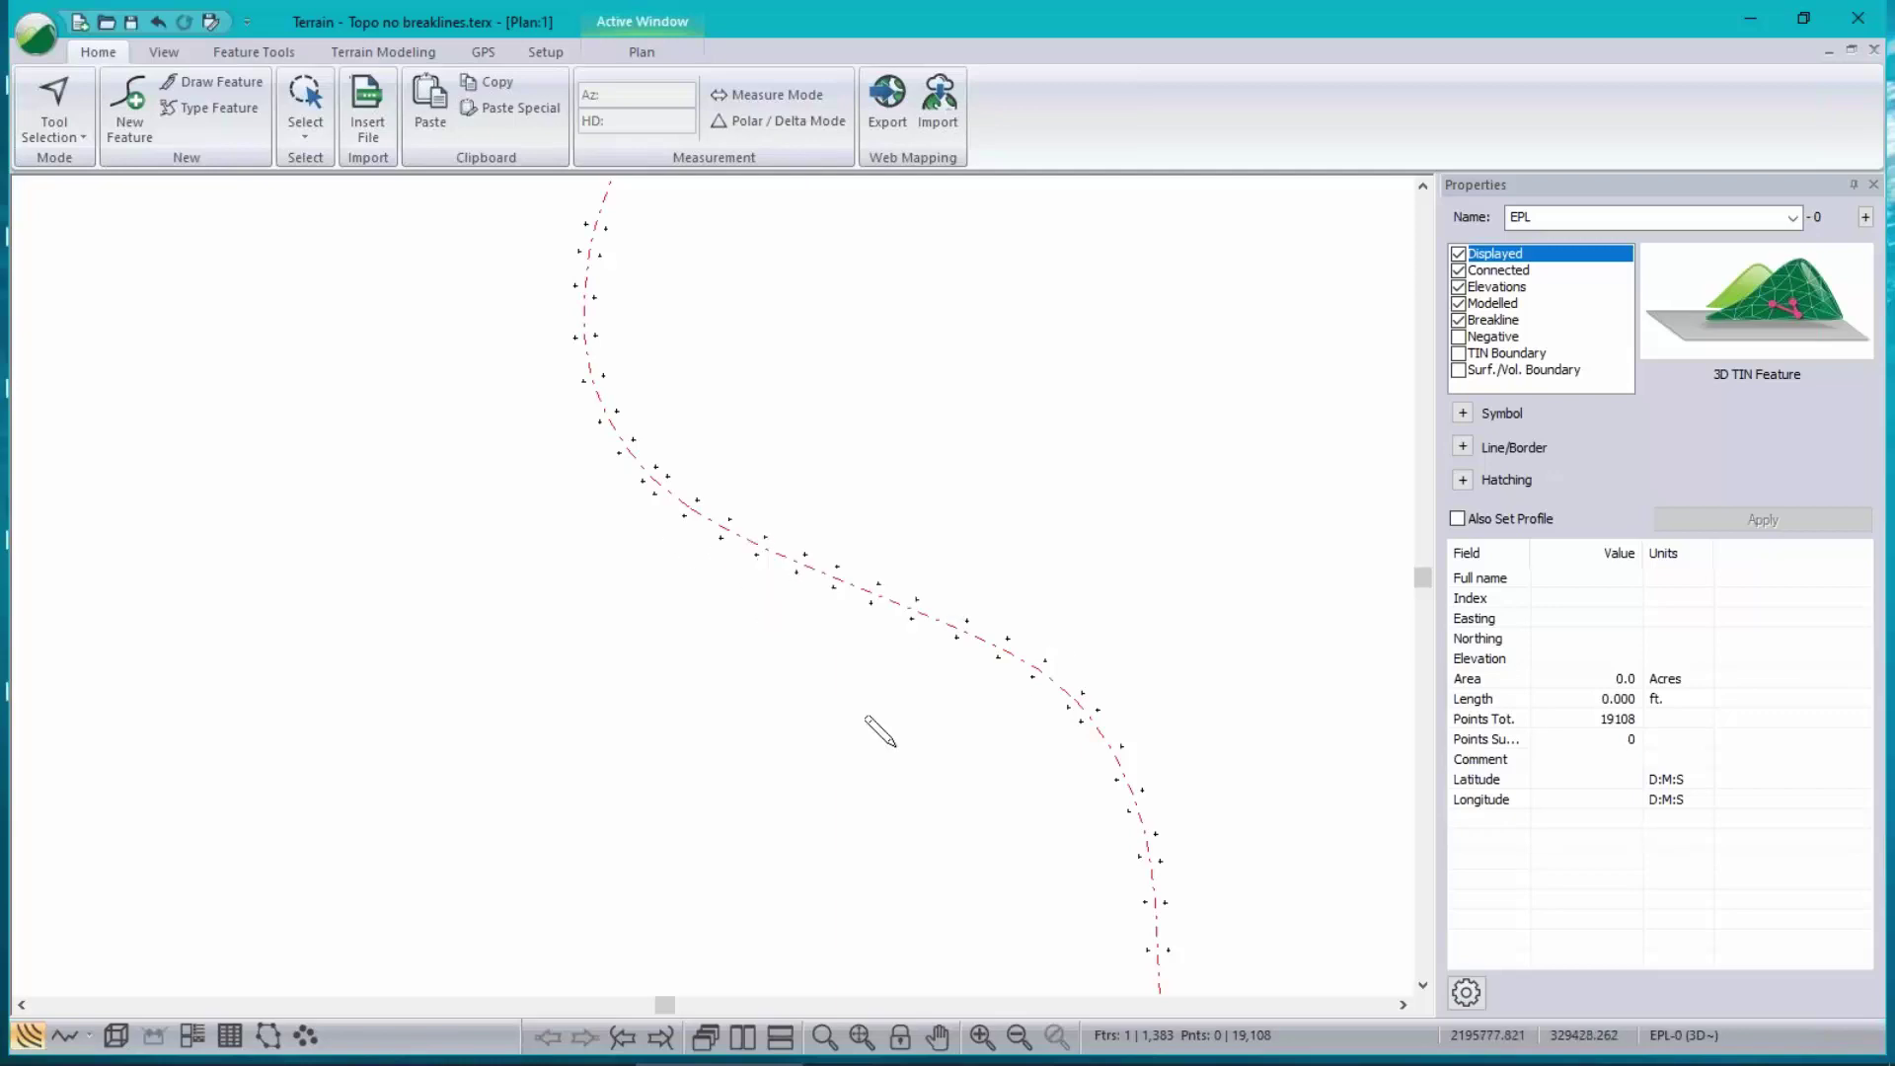
- Draw an EPL line about 98 ft long through three edge points beside the centreline, and delete it
click(795, 571)
click(757, 550)
click(721, 538)
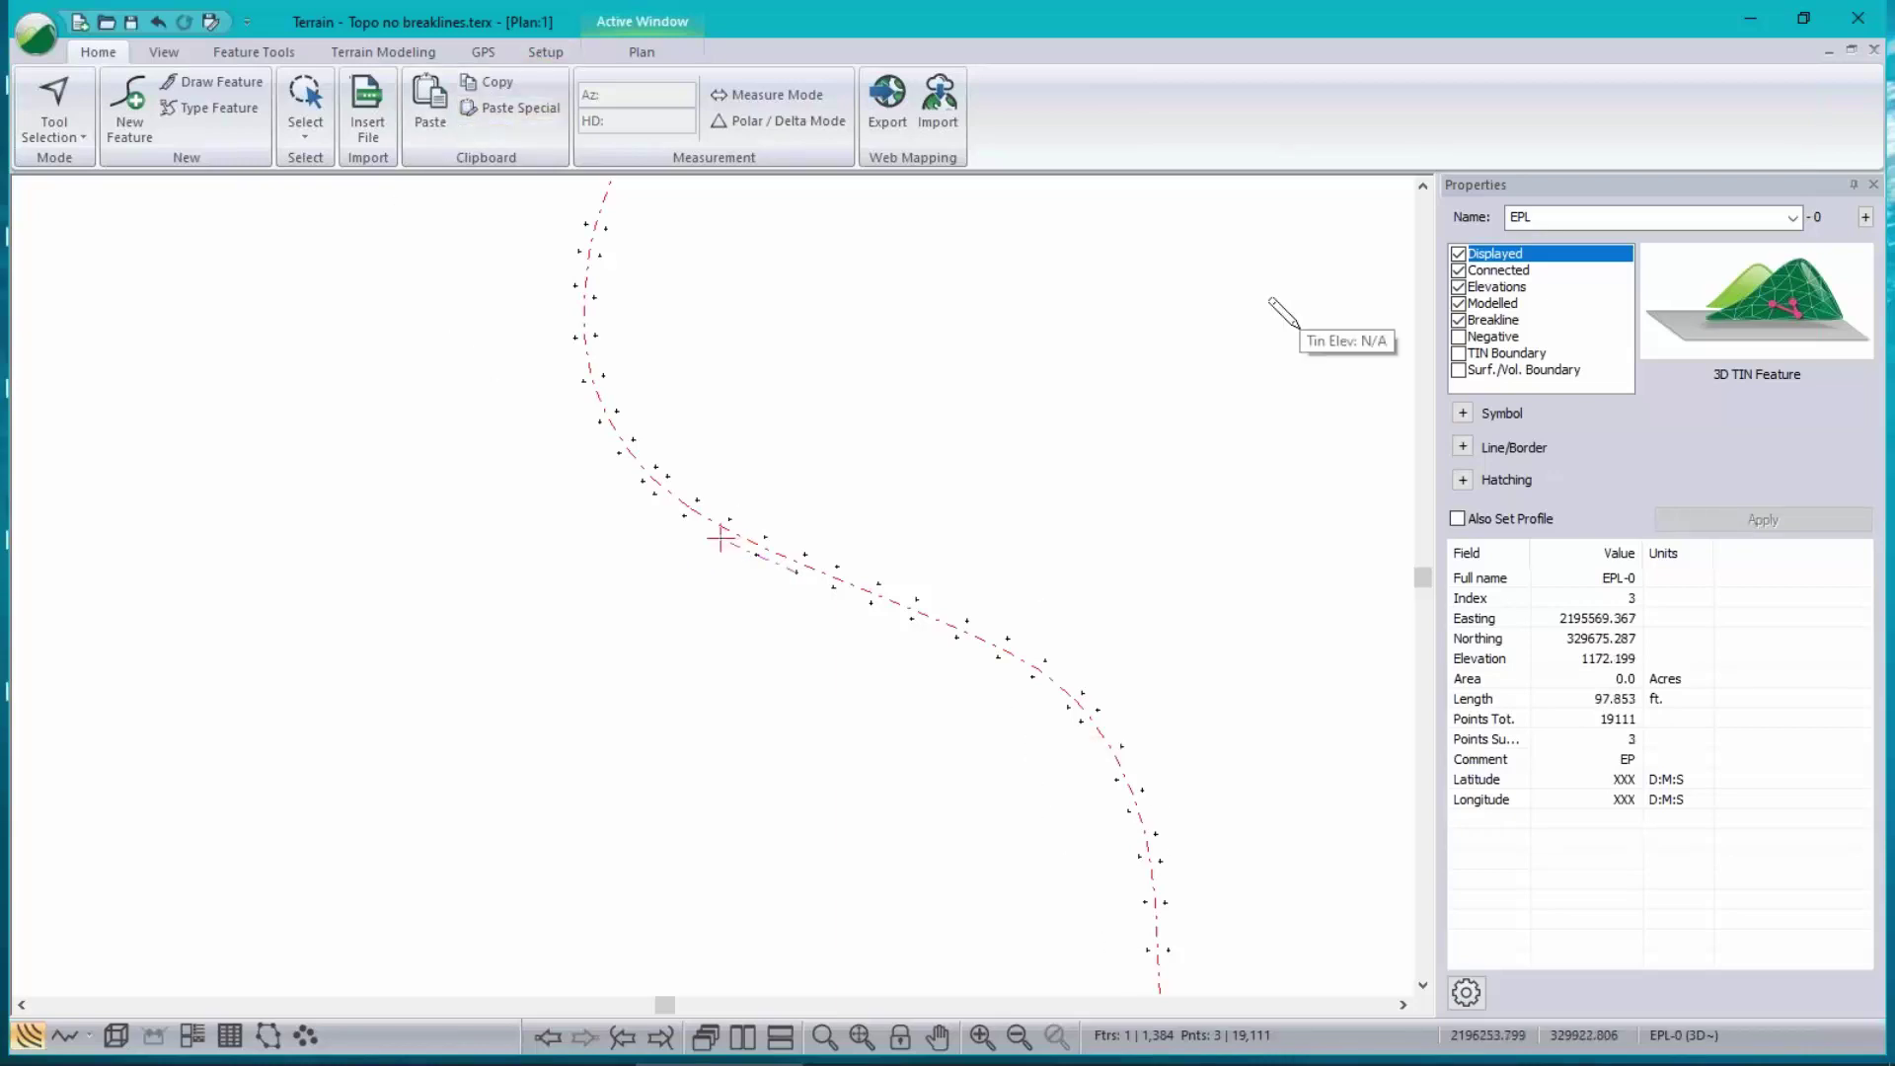
key(Delete)
- Check an EP edge point near the middle of the road and select the CL centreline
scroll(809, 478, down, 5)
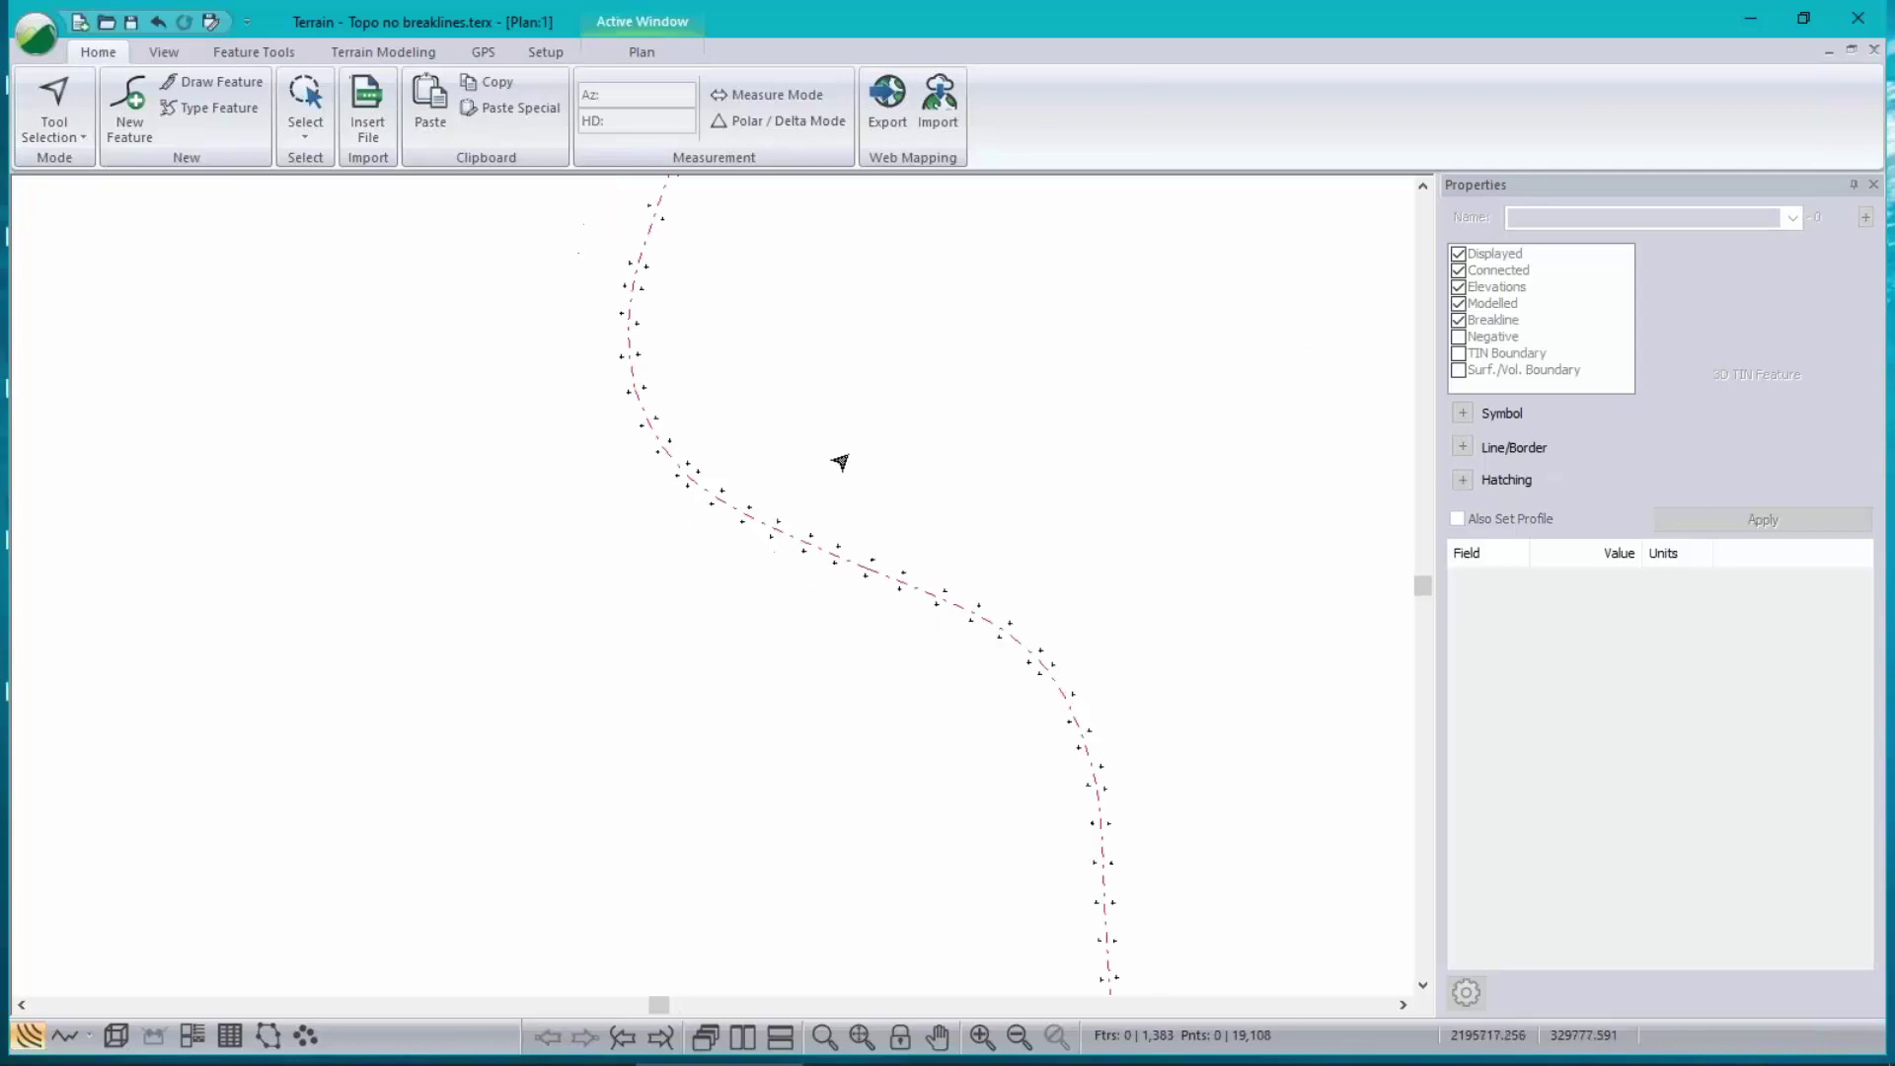
middle_drag(939, 490, 803, 550)
click(765, 582)
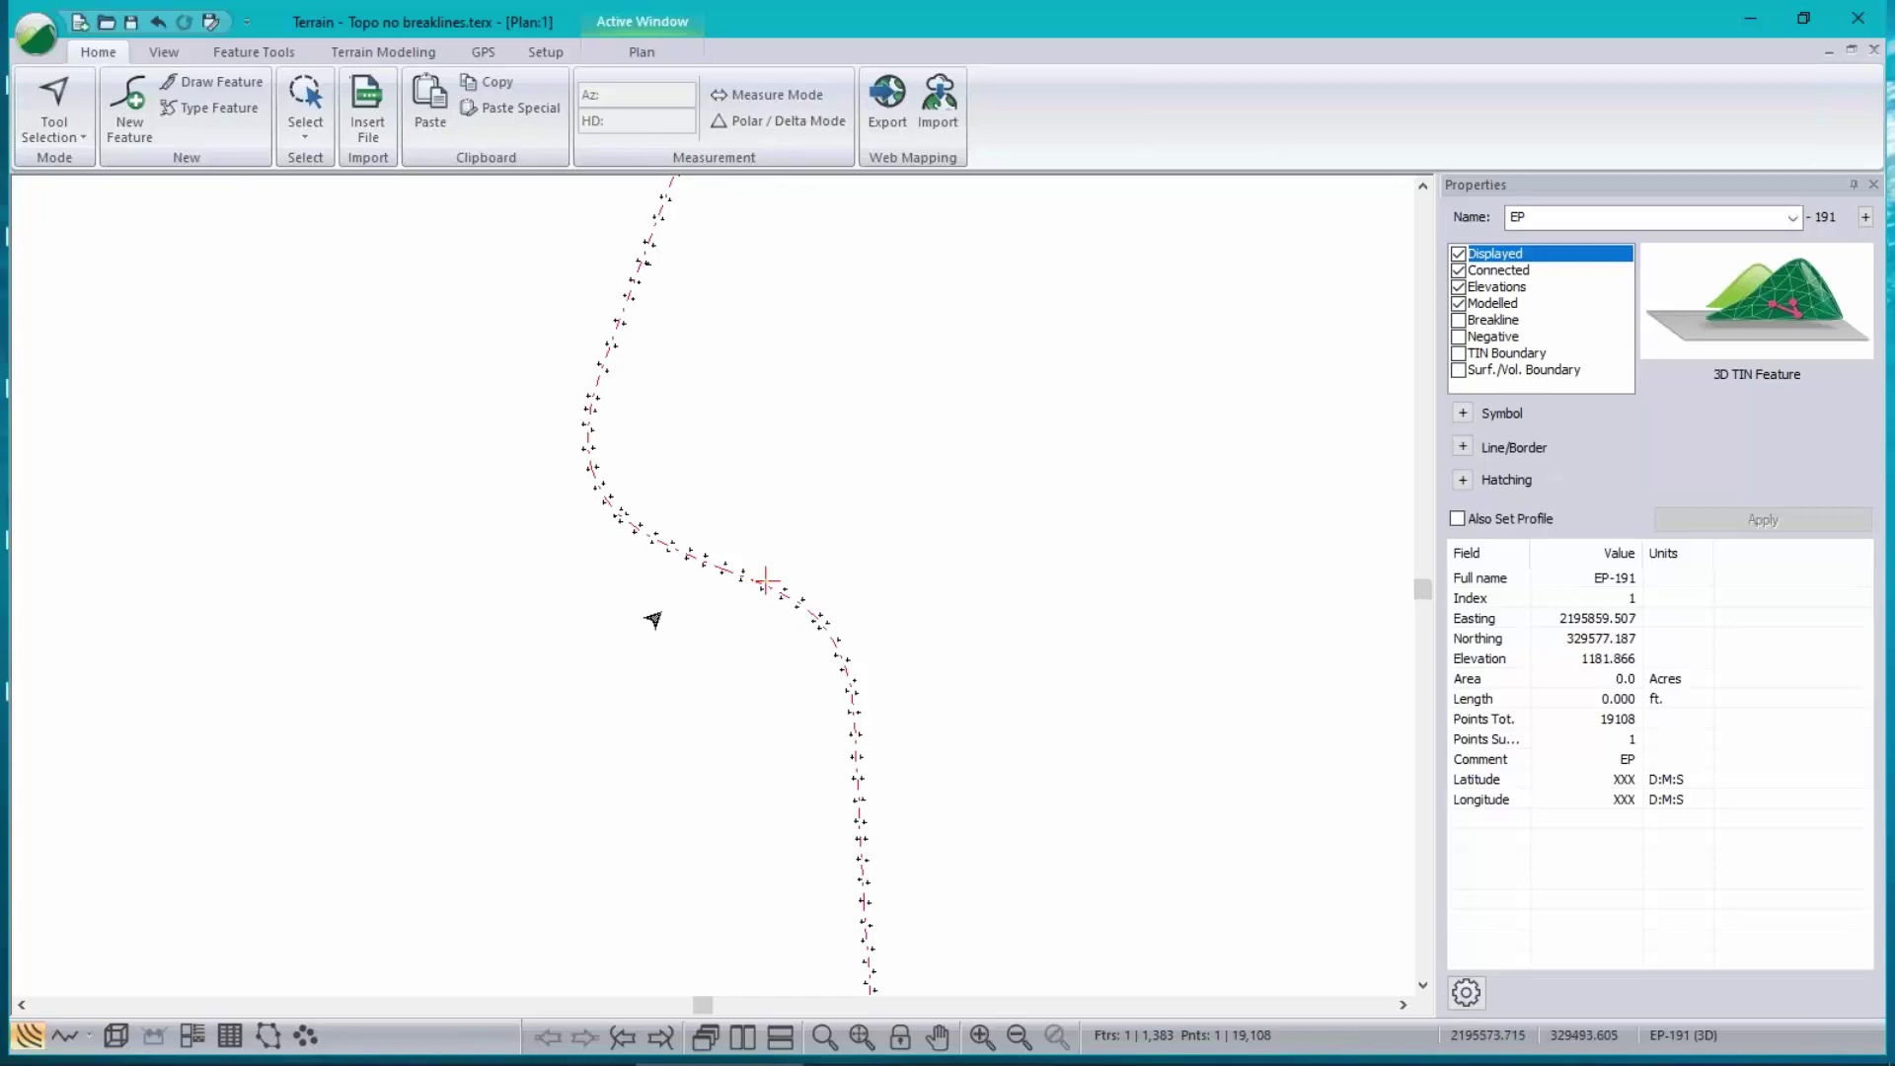
click(742, 589)
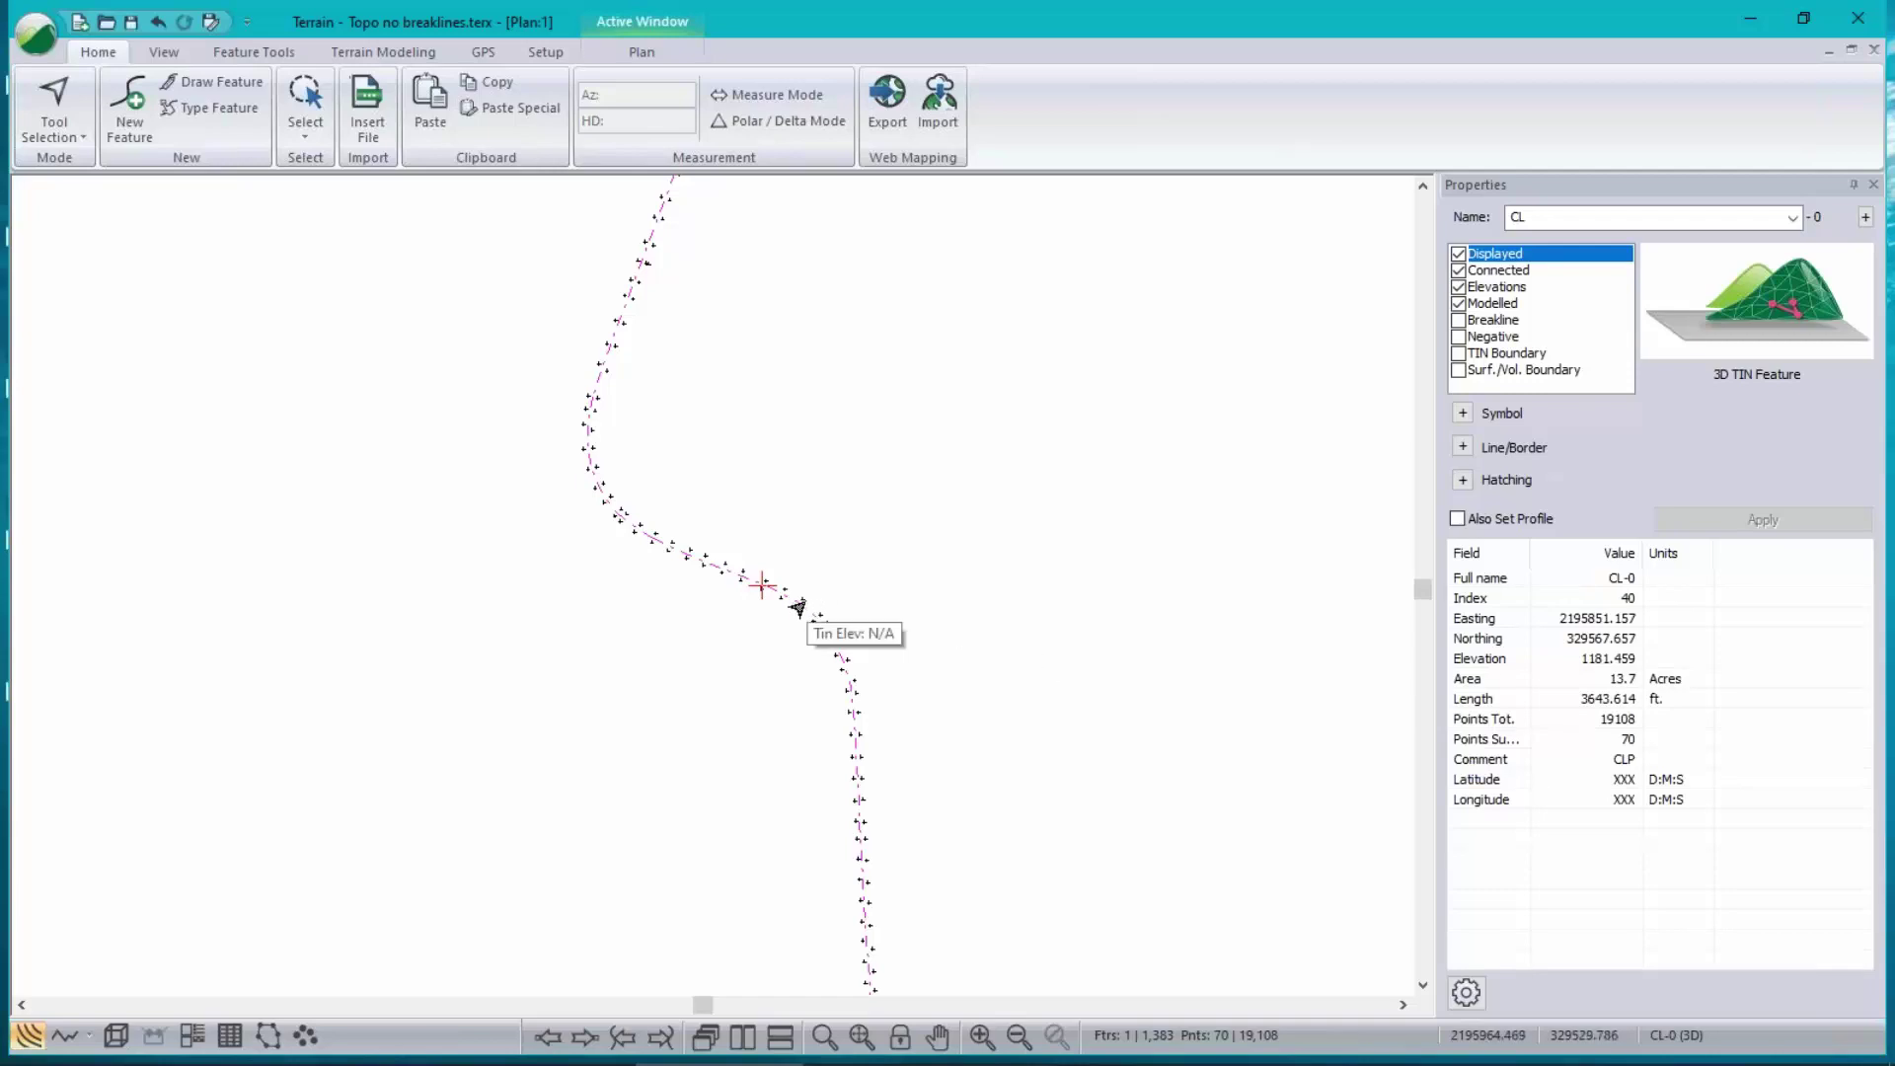
- Duplicate the CL centreline by copying it and pasting the copy in place
right_click(846, 356)
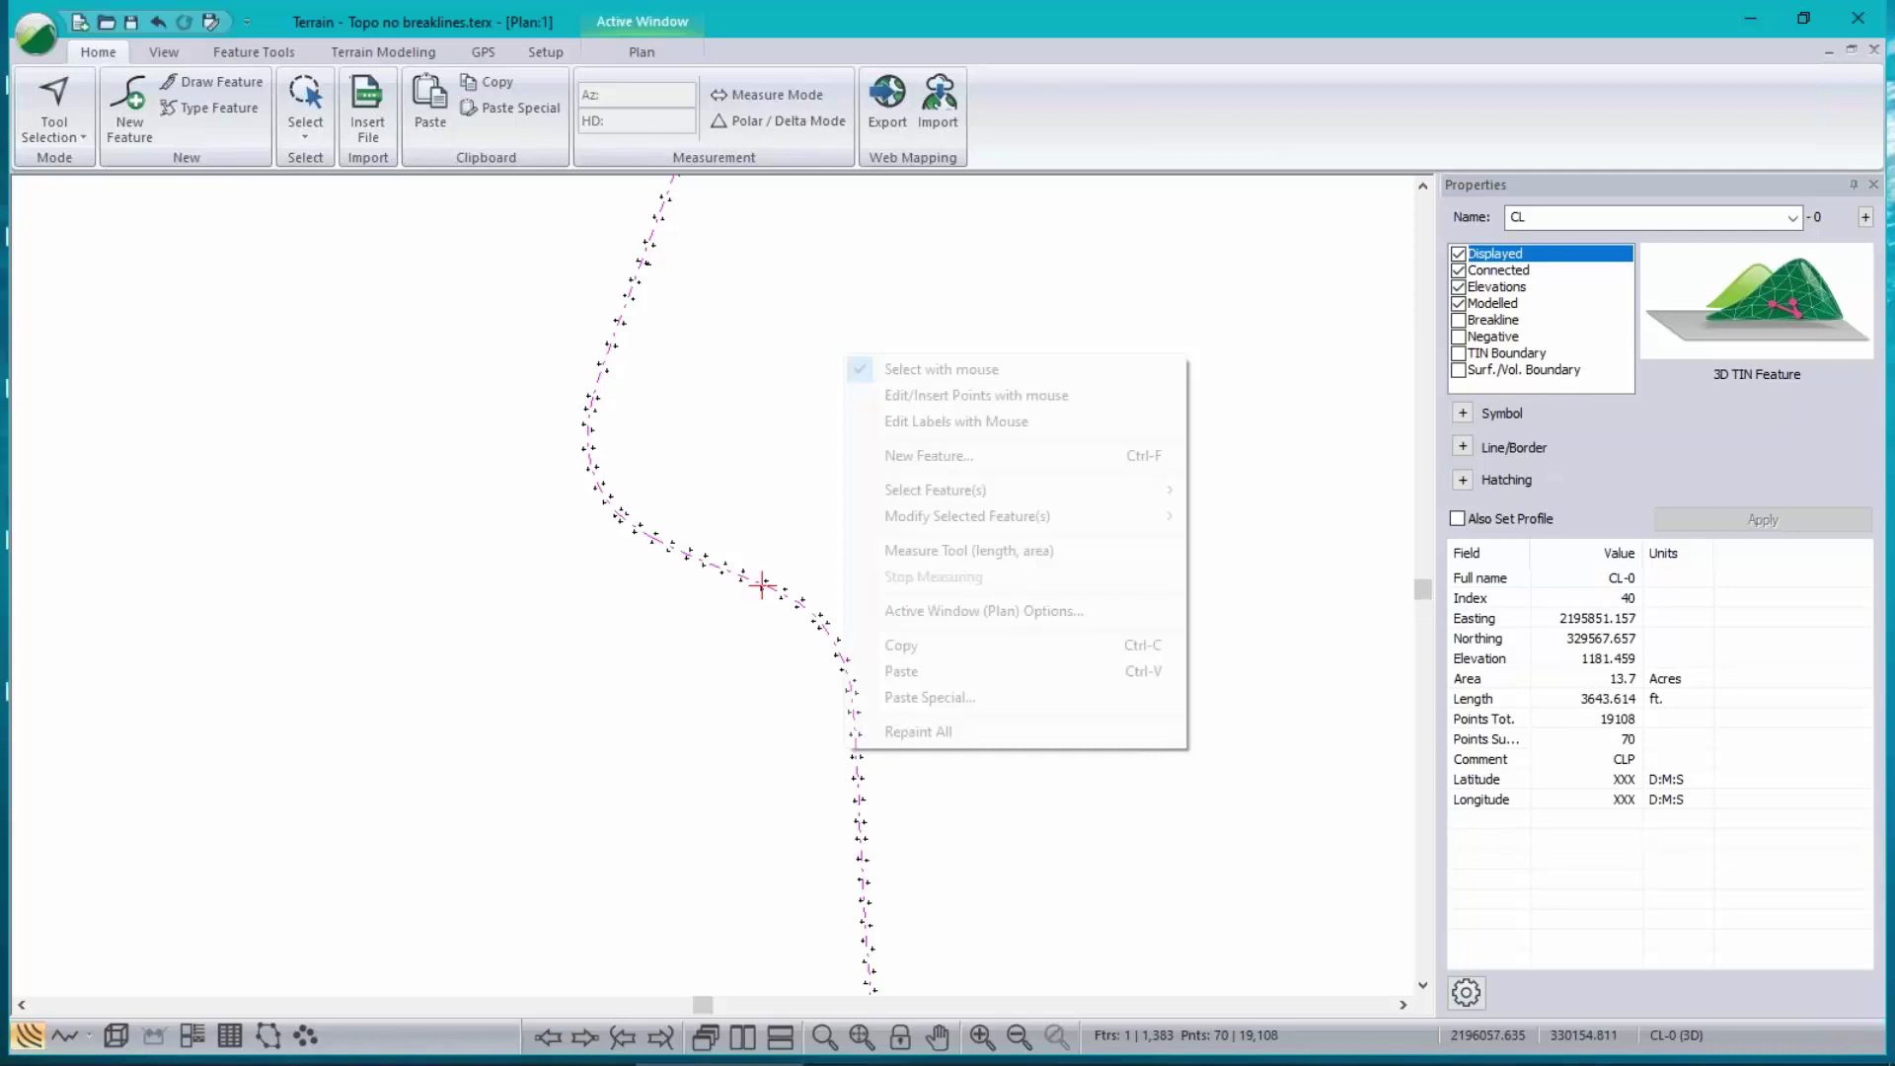
click(928, 645)
right_click(915, 505)
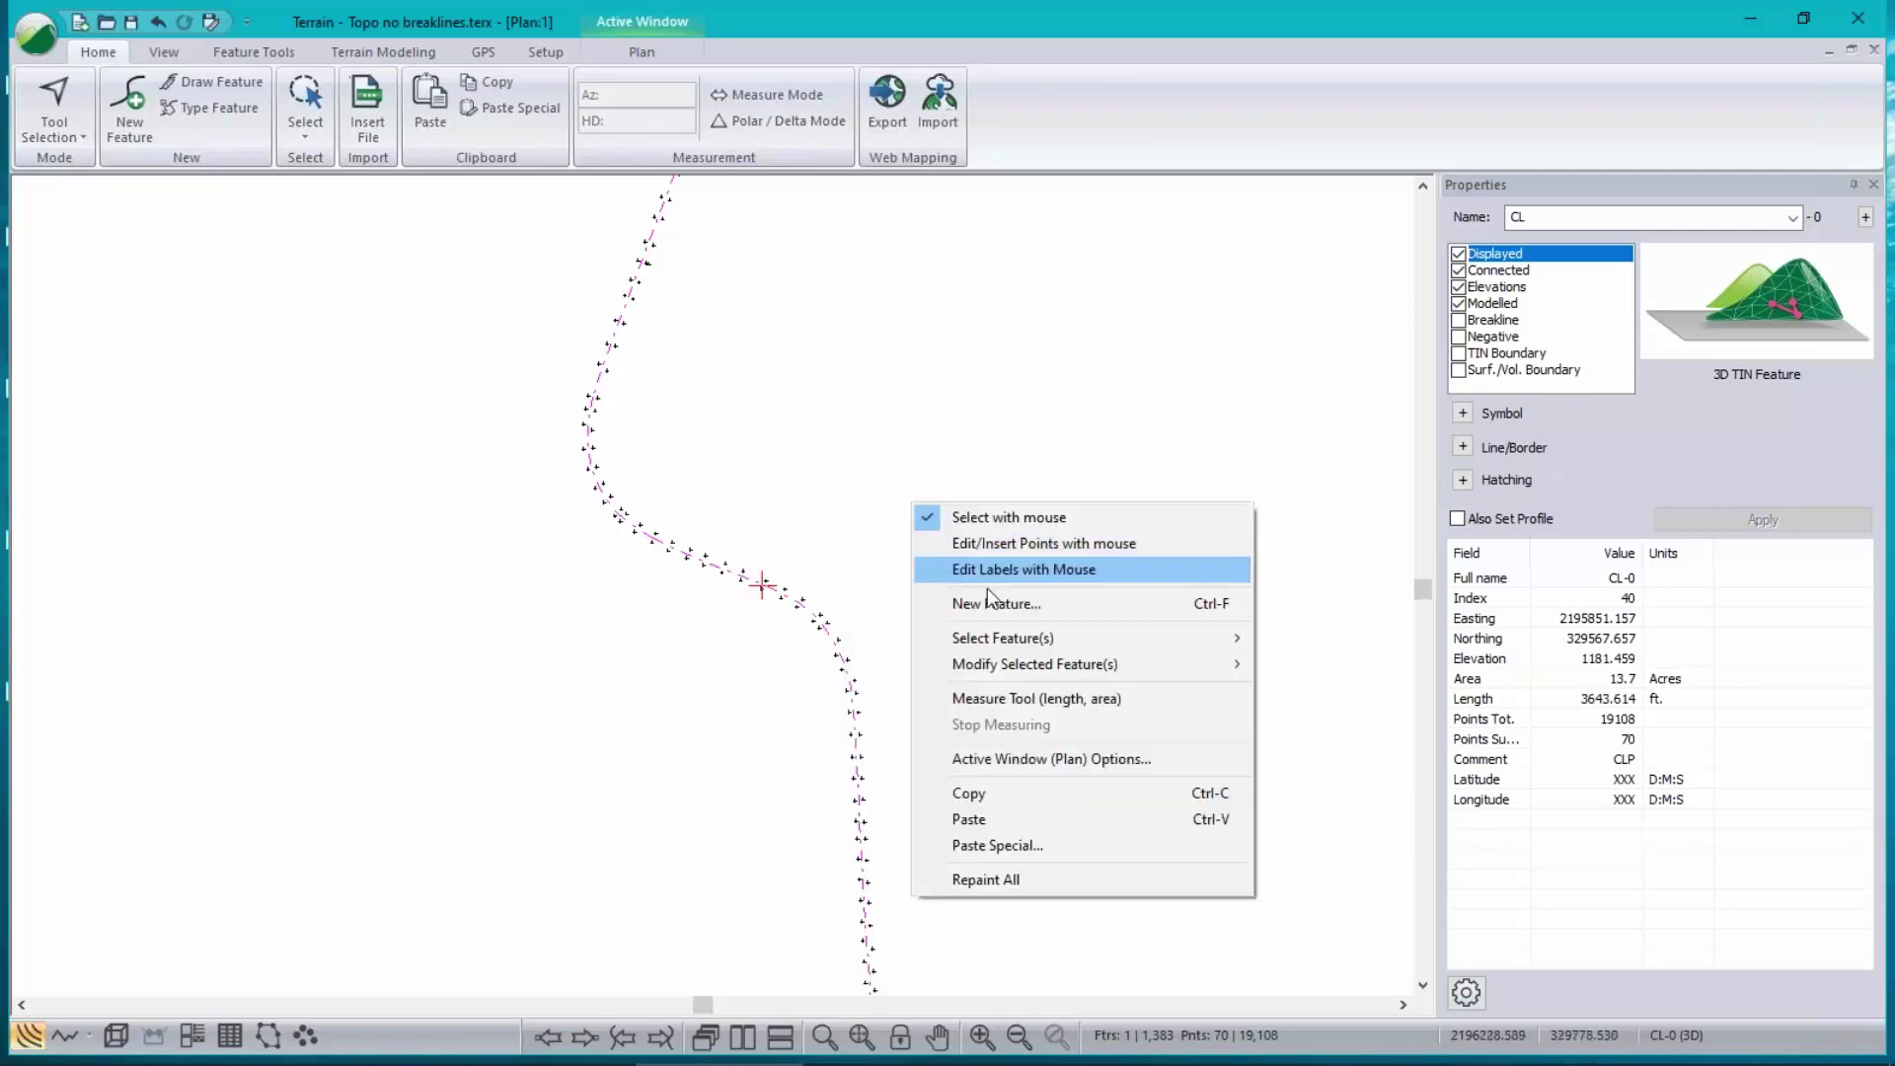
click(1009, 817)
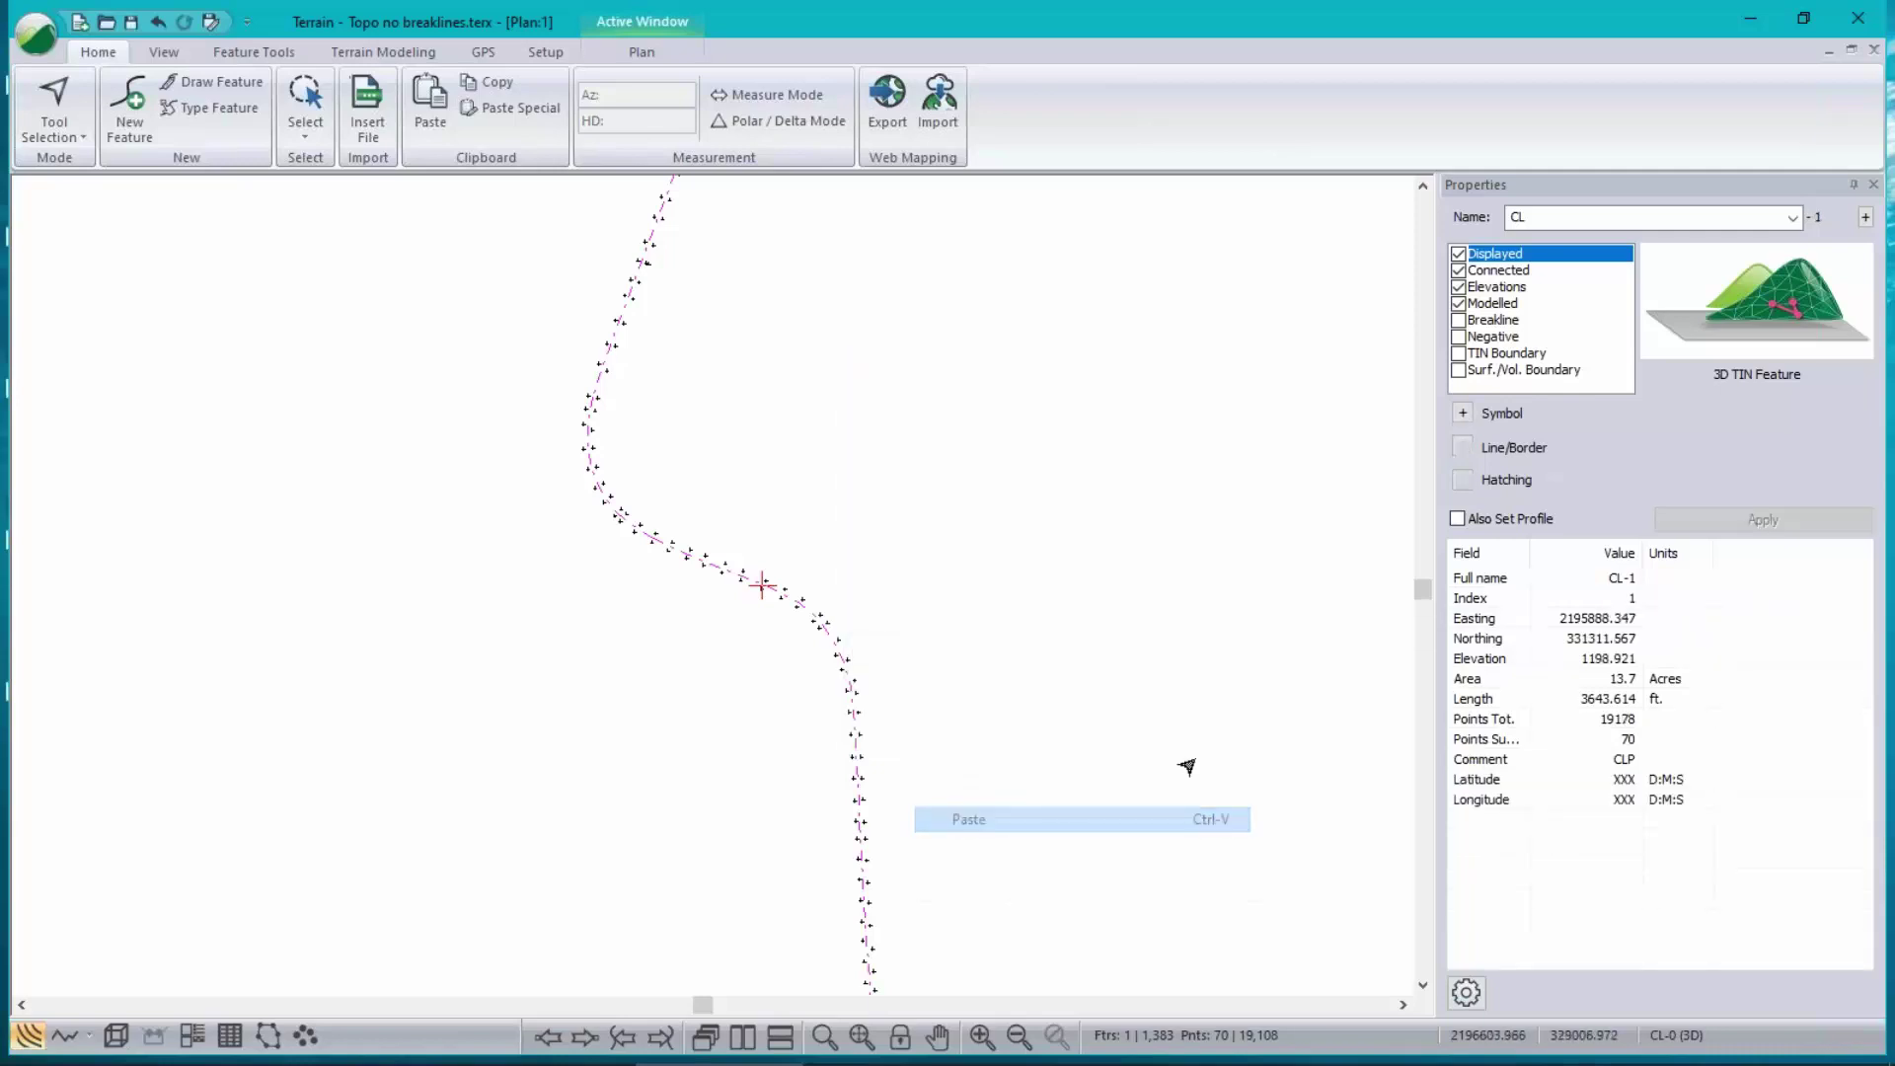
- Rename the pasted centreline copy as boundary and give it a cyan line of type 2 - dot
double_click(1552, 216)
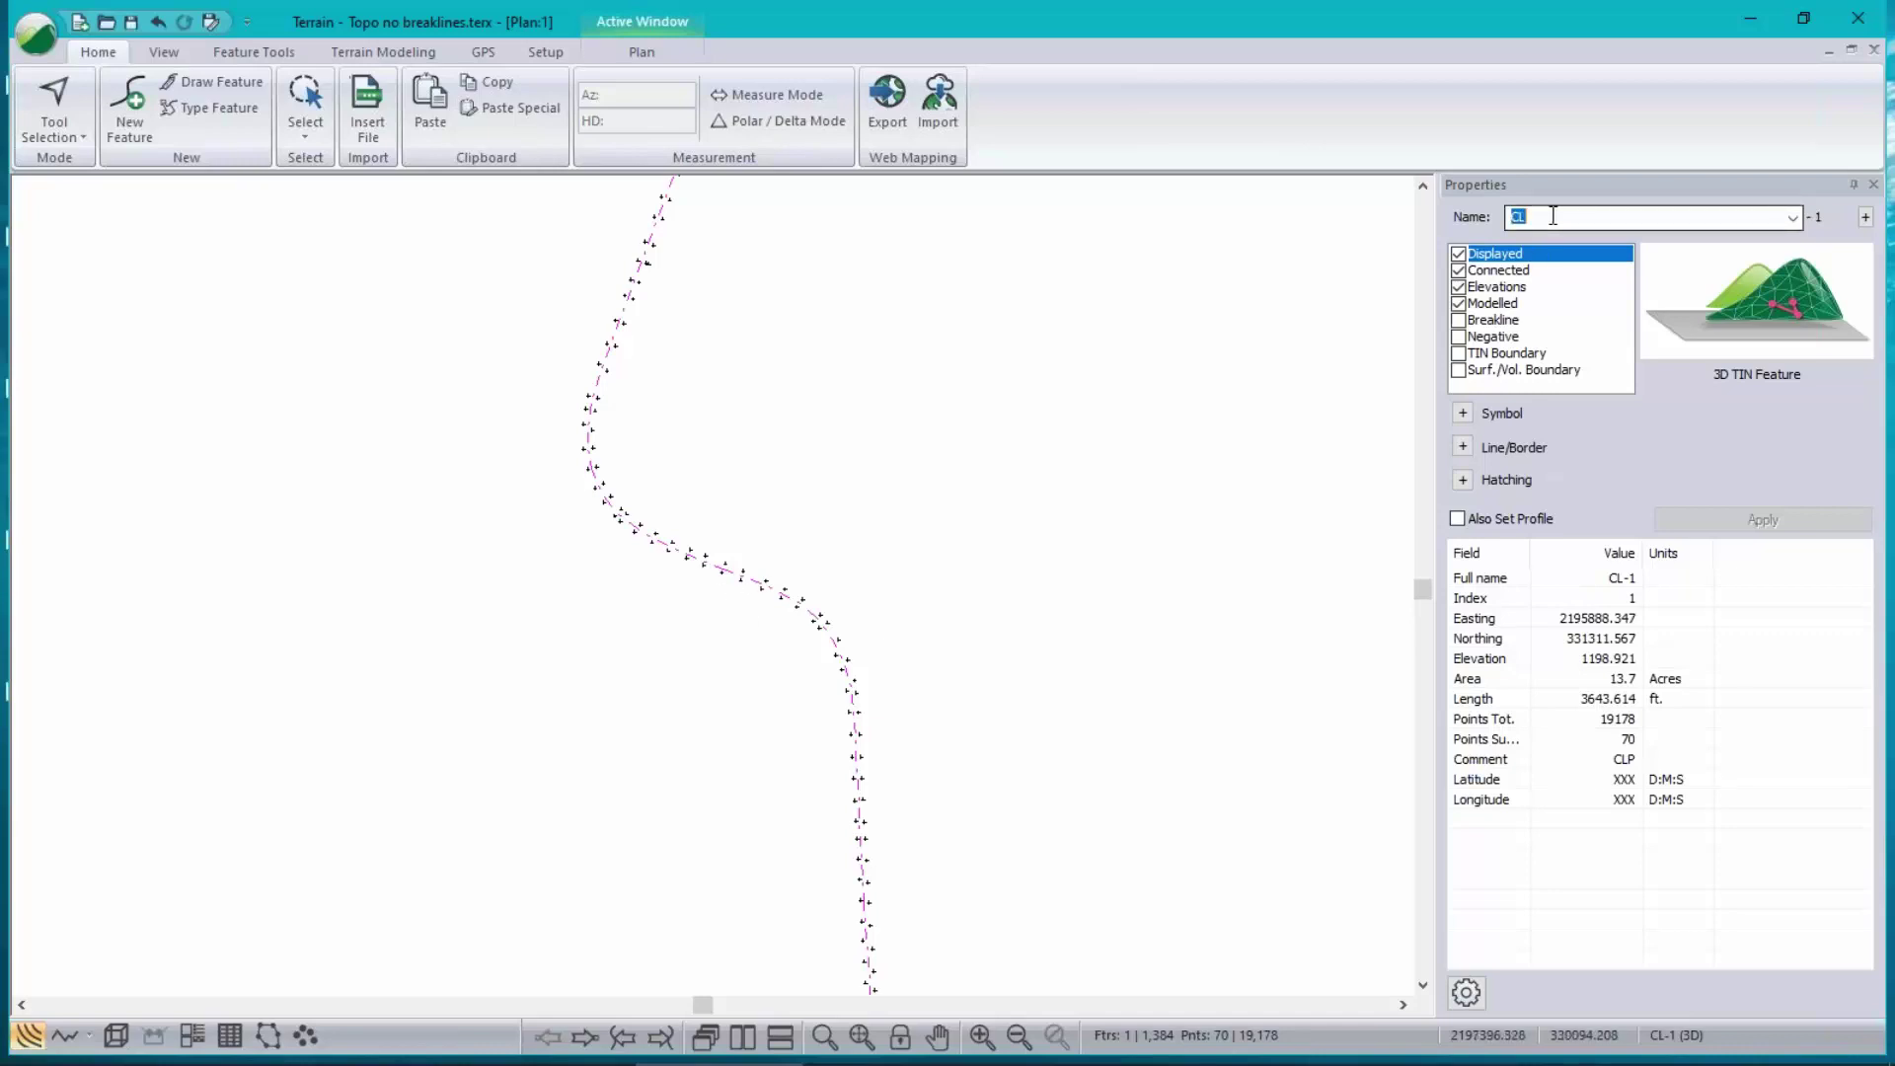
text(boundary)
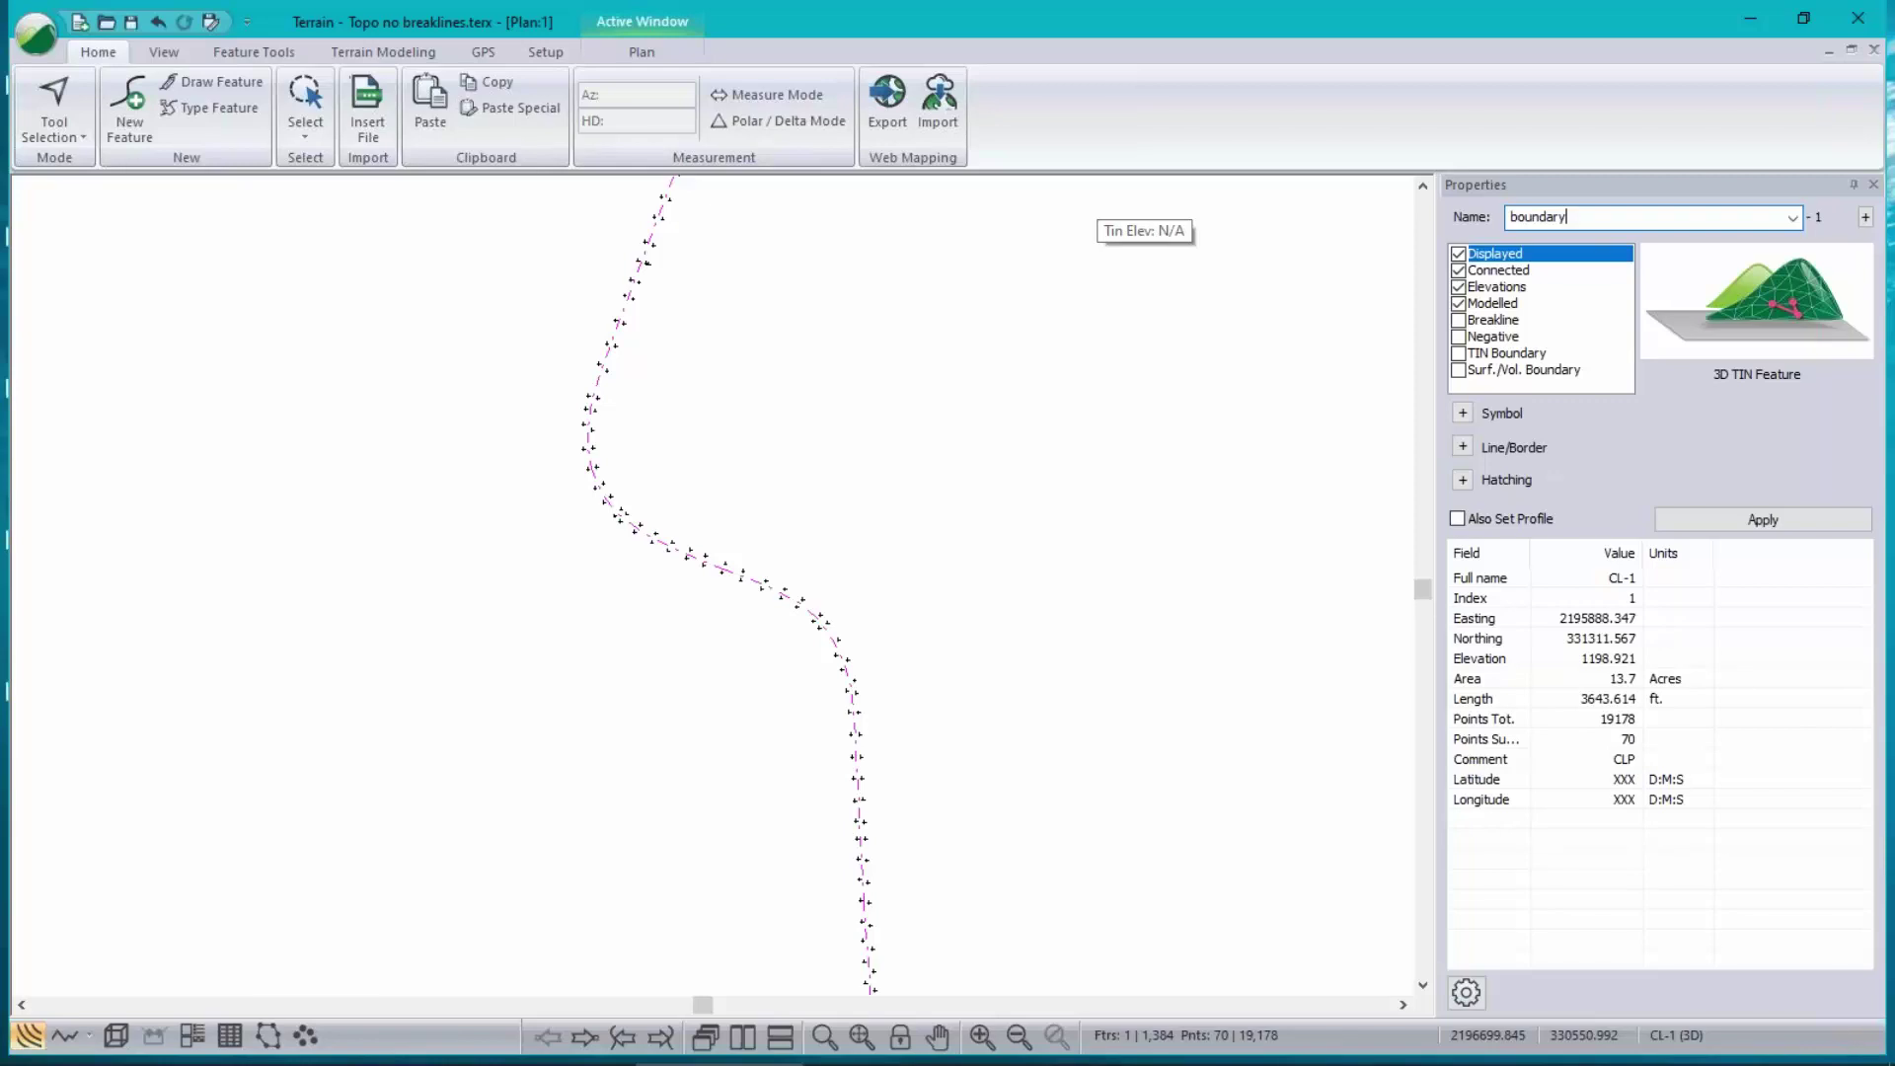
click(1462, 447)
click(1828, 500)
click(1816, 586)
click(1829, 471)
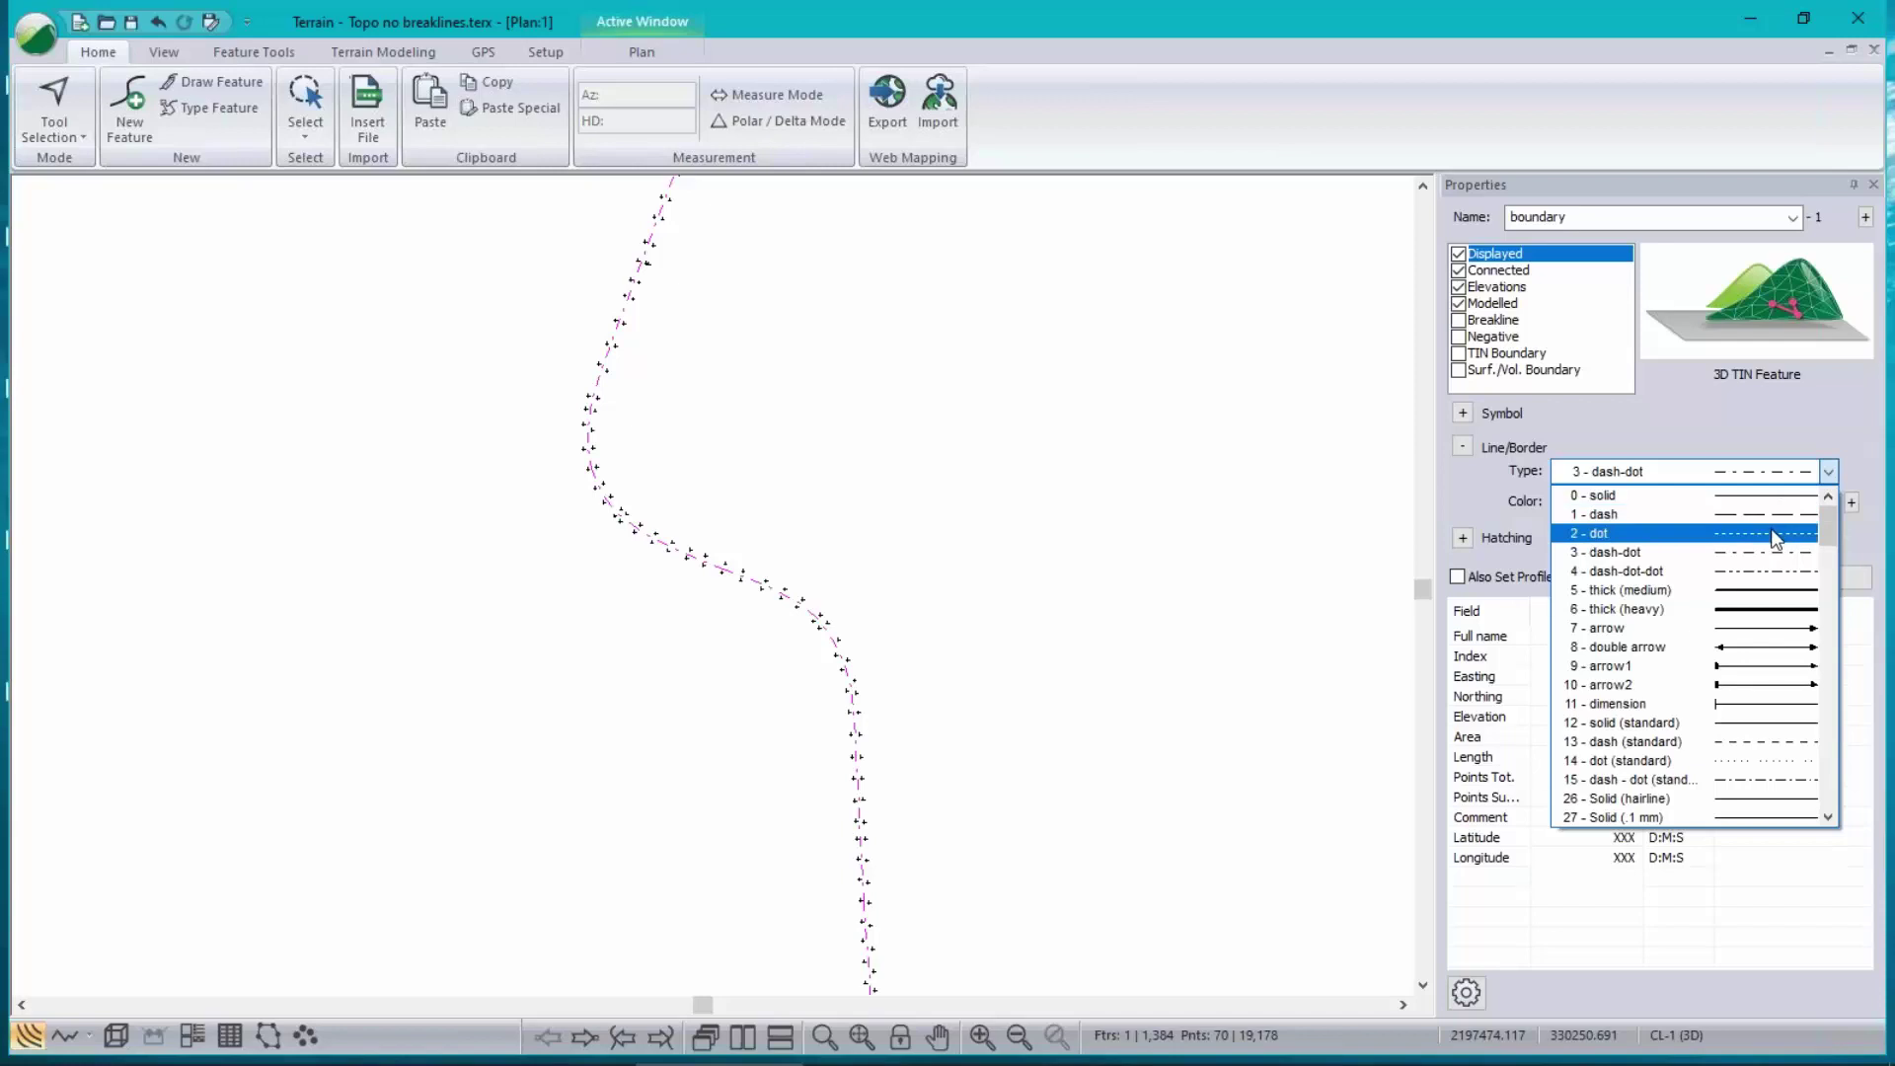
click(1770, 532)
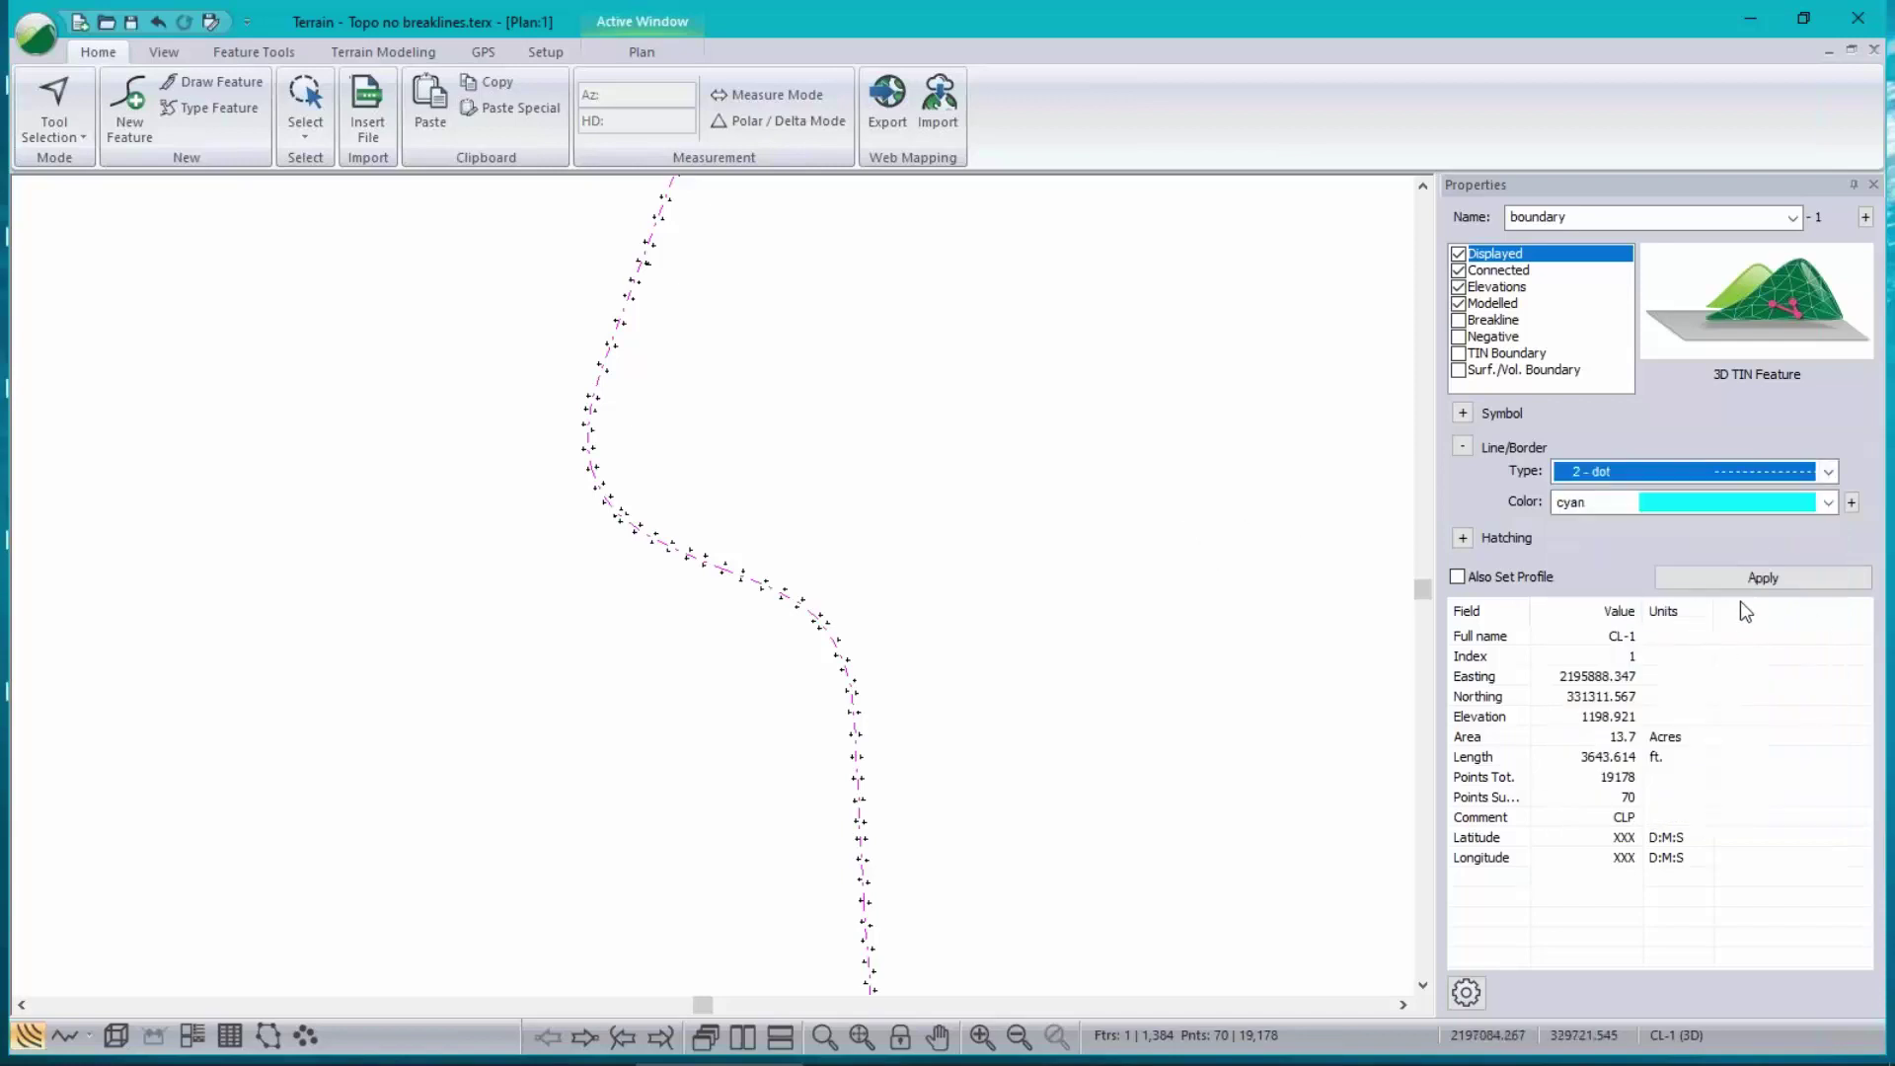
click(1729, 577)
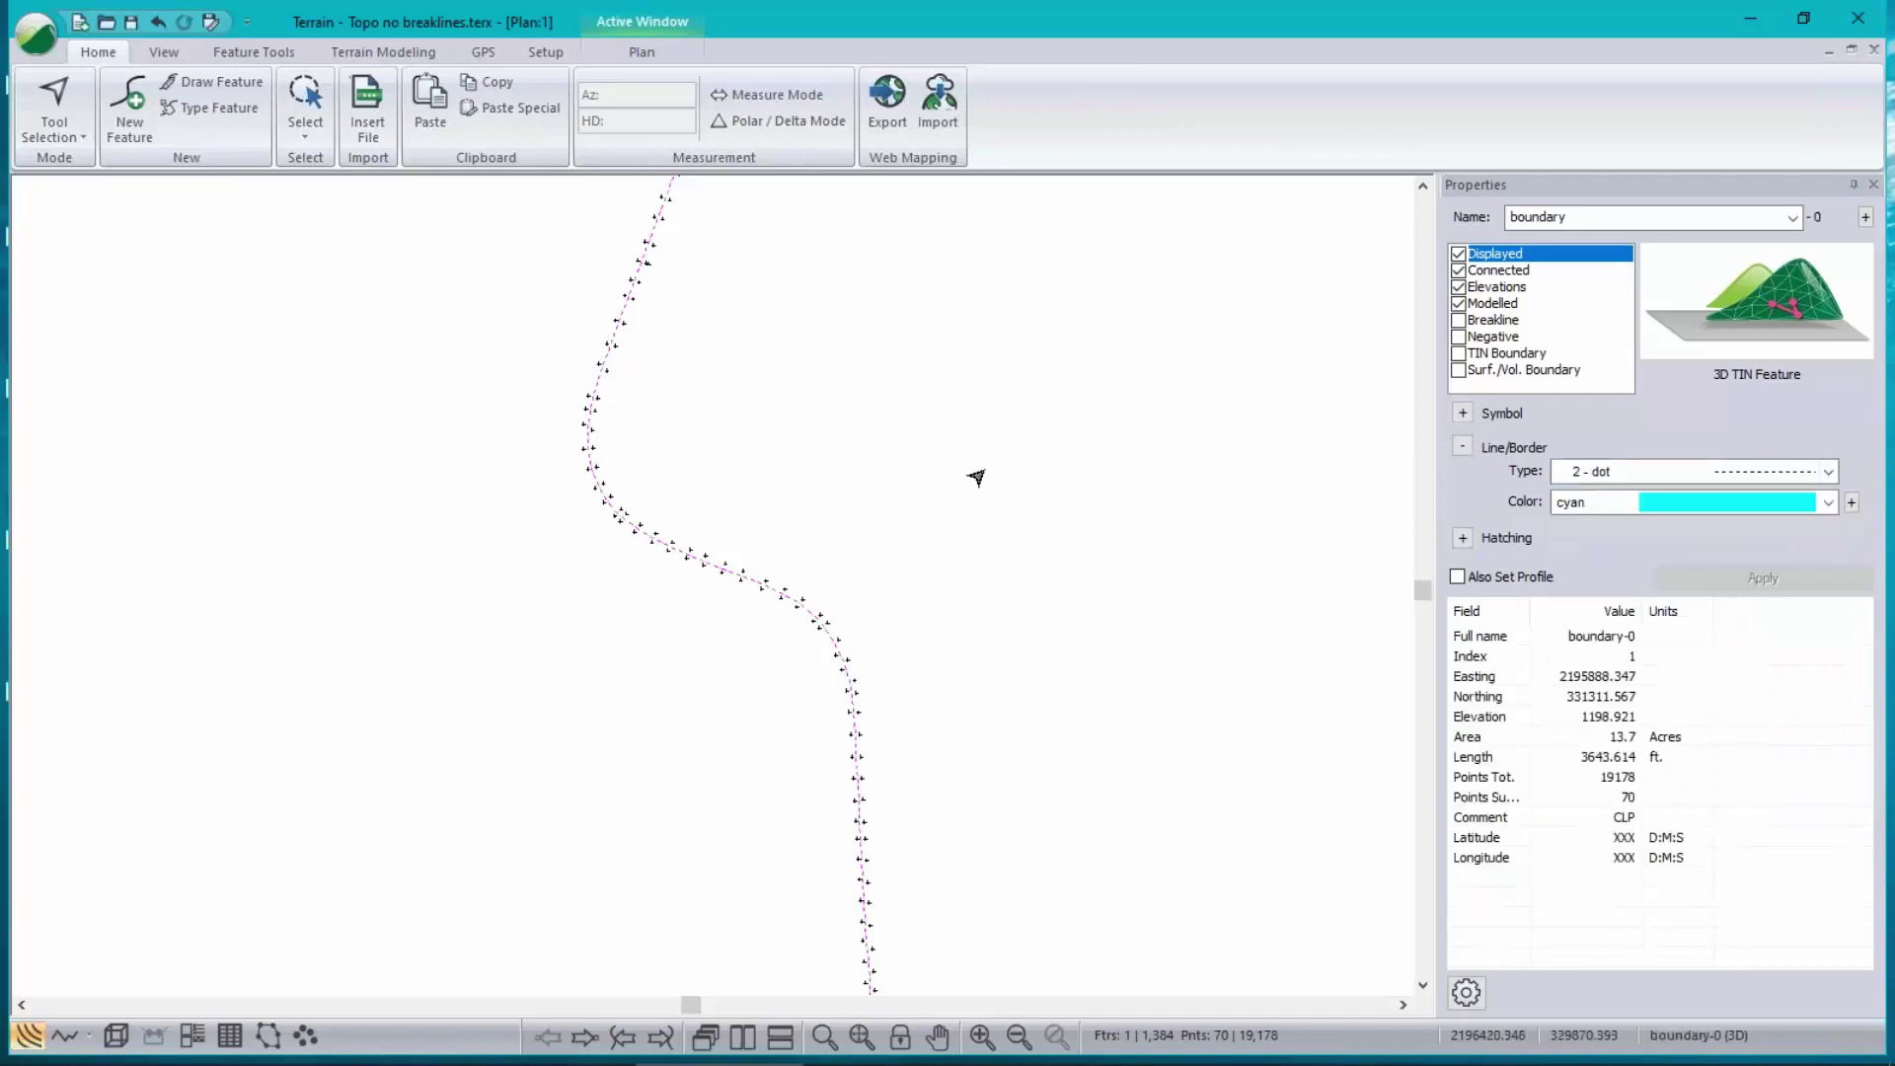
- Extend the boundary line with one point beyond the road's north end and another well to the east of it
scroll(977, 478, down, 1)
scroll(975, 474, down, 1)
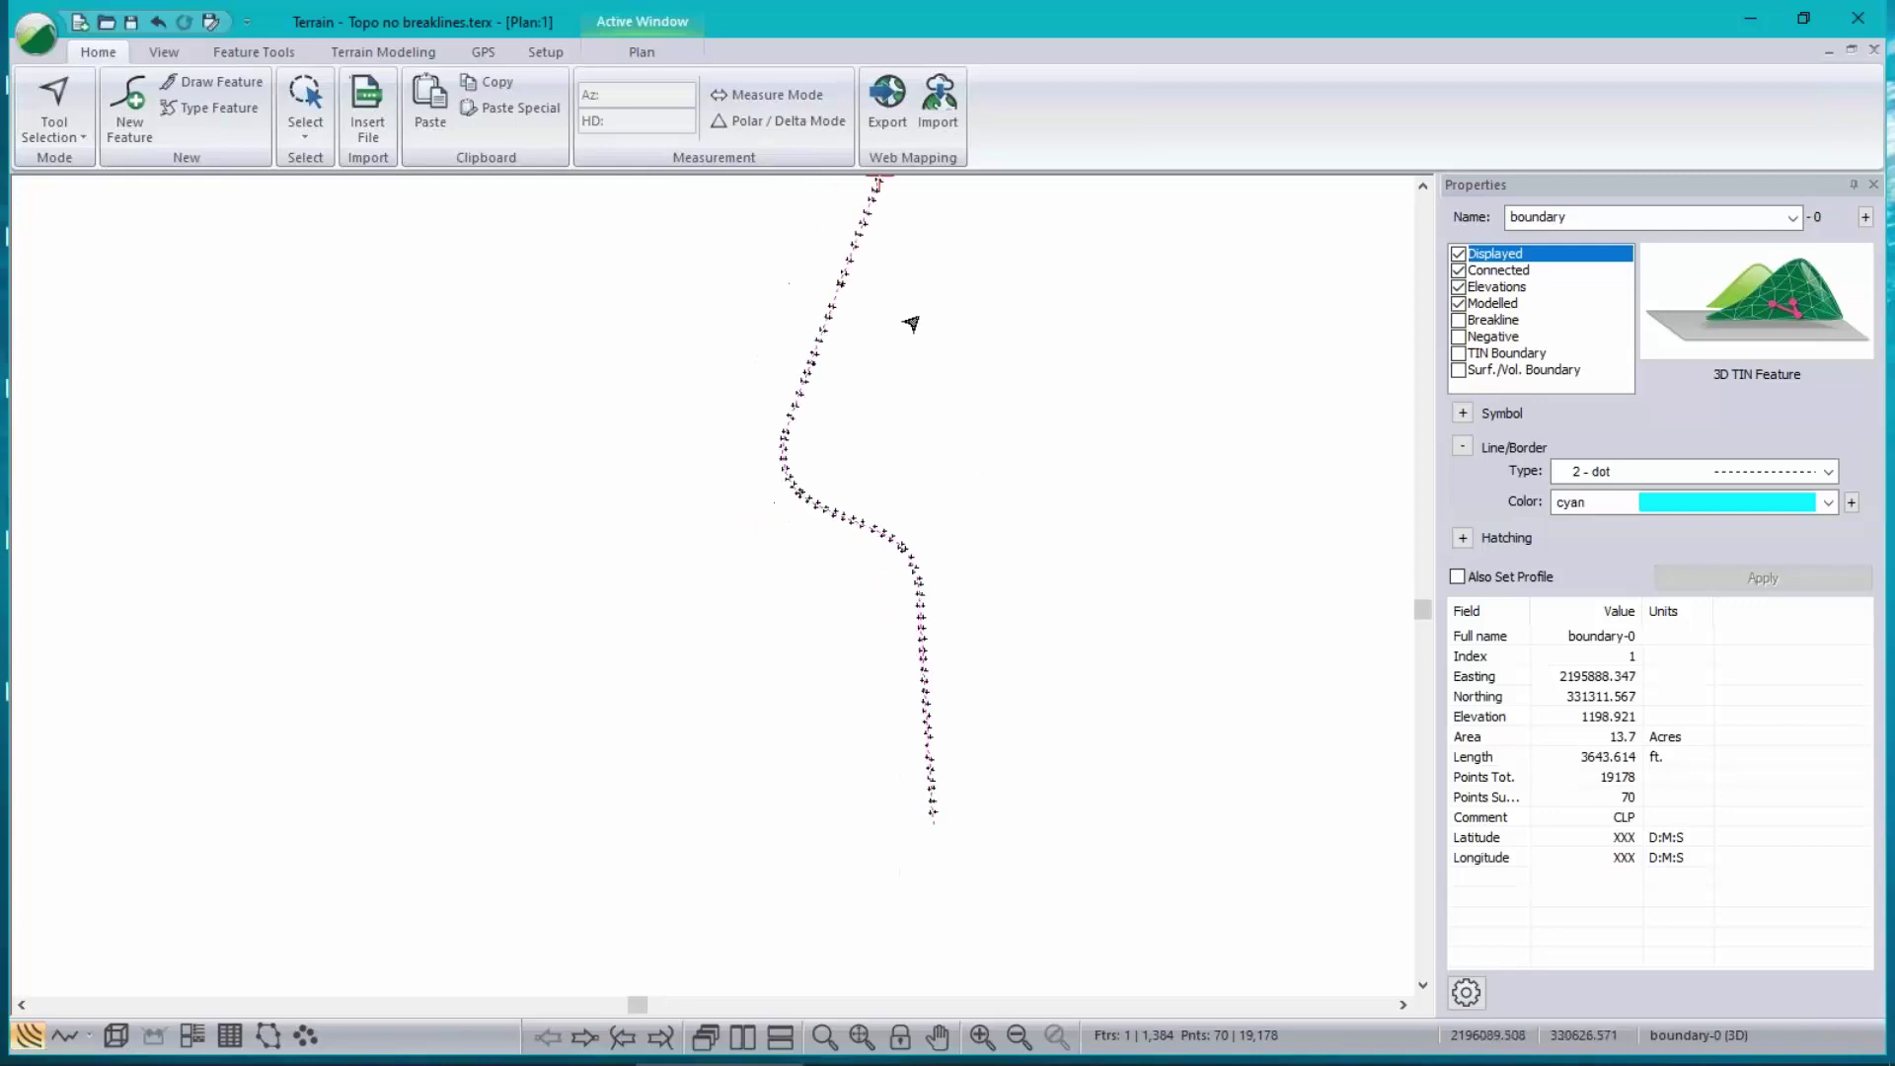
middle_drag(908, 446, 881, 633)
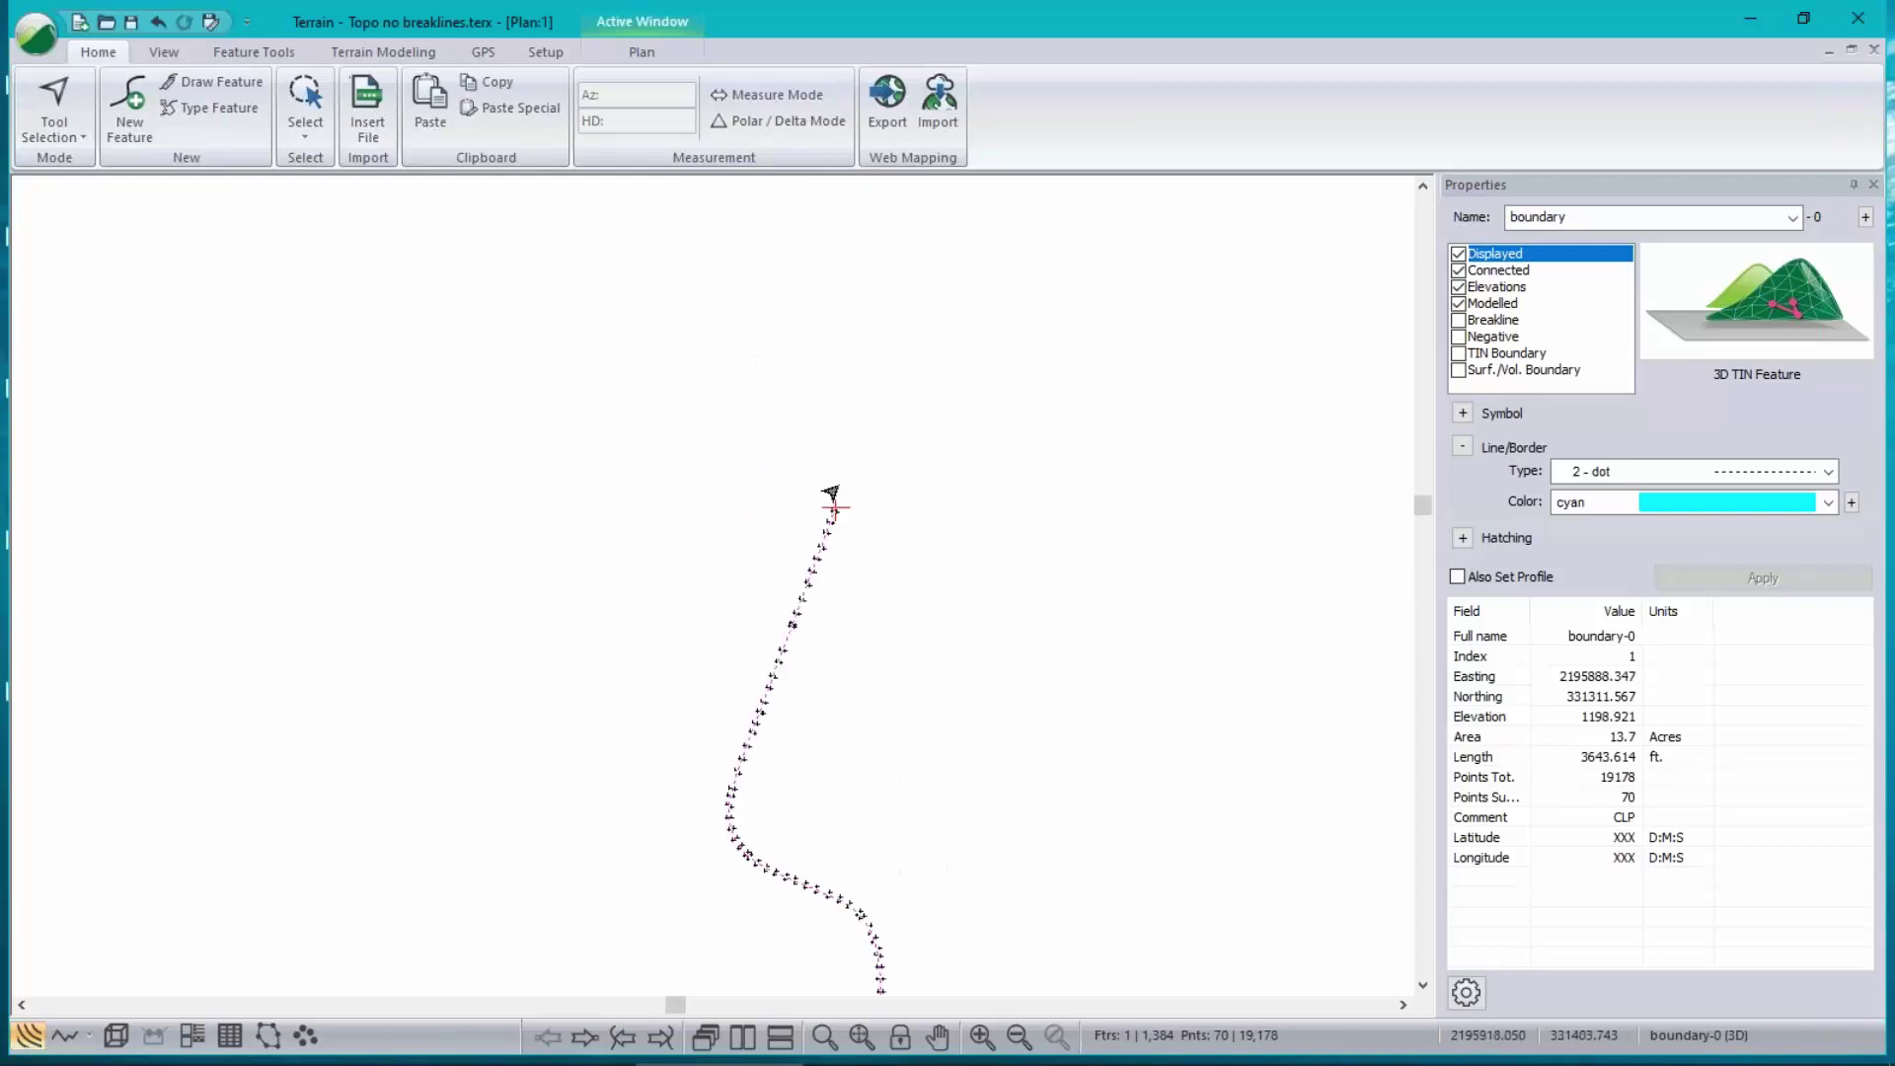
scroll(832, 493, up, 1)
scroll(1019, 402, up, 1)
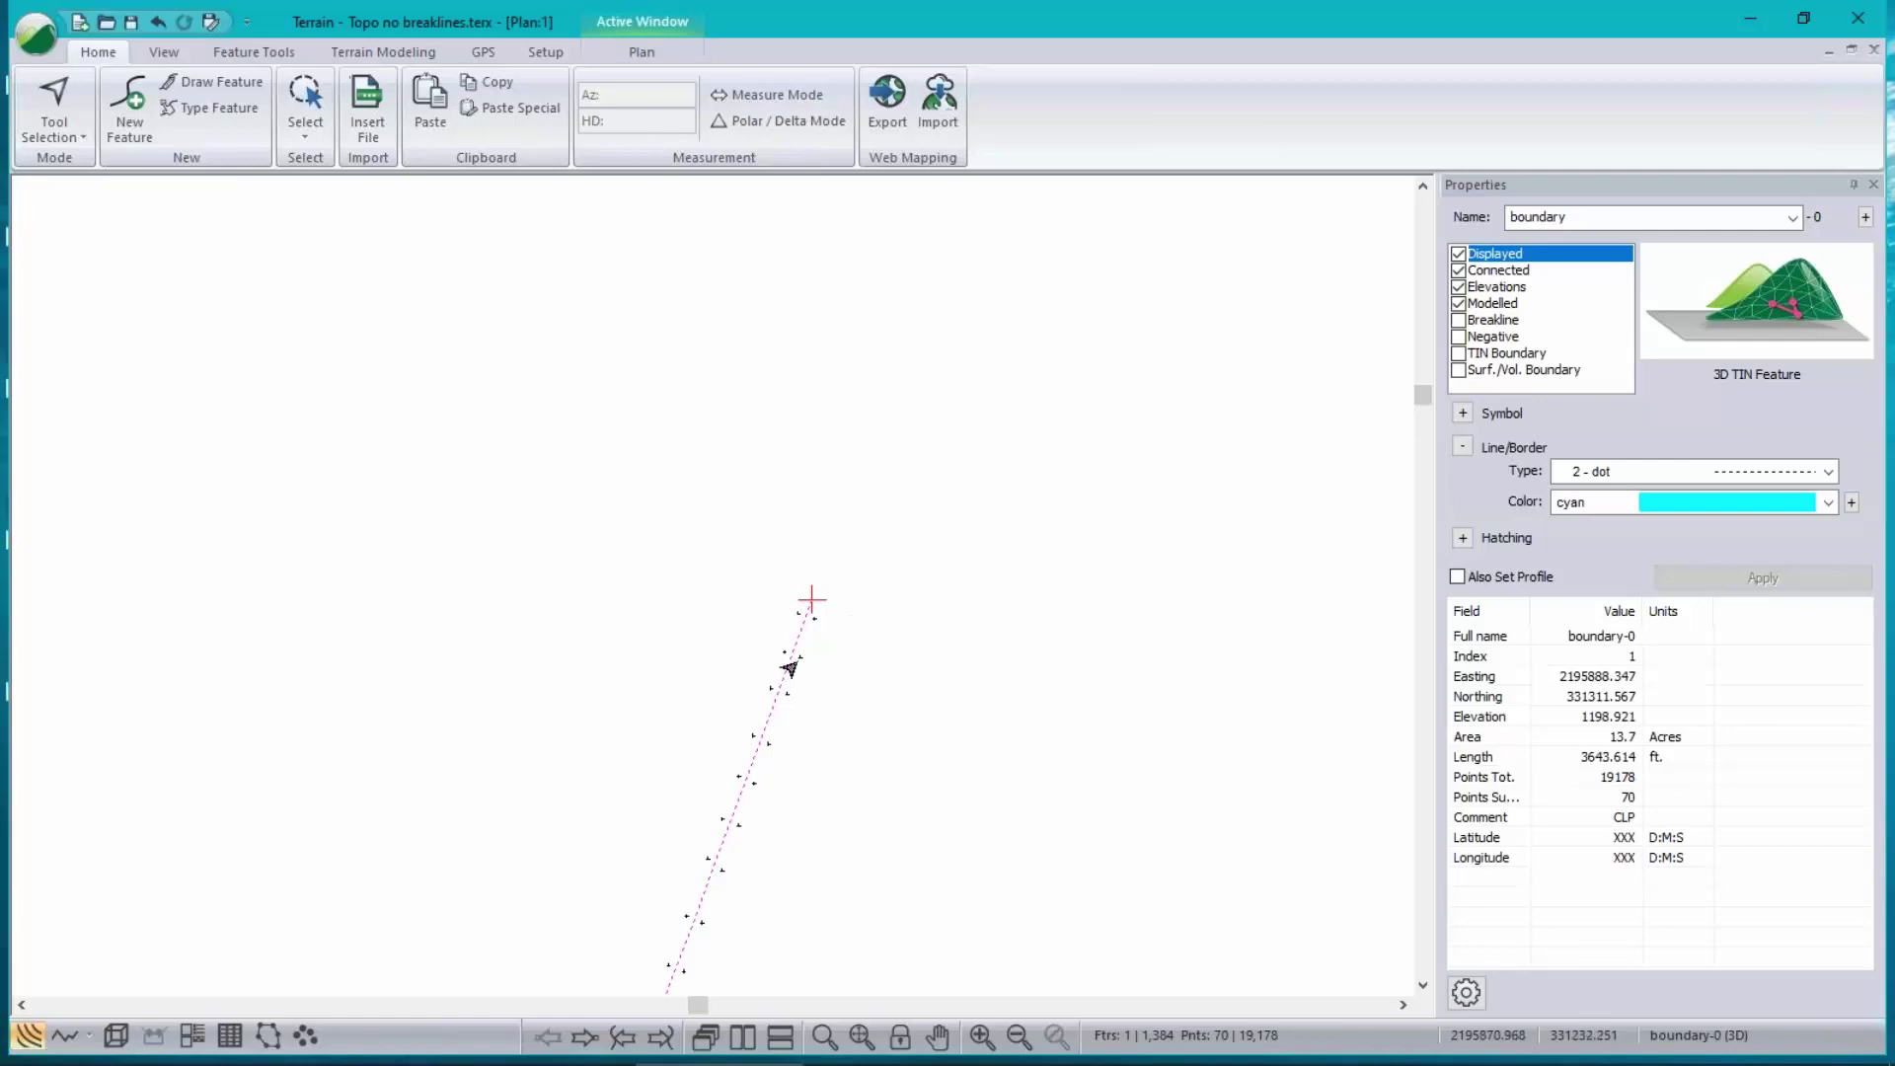
right_click(1170, 329)
click(1228, 361)
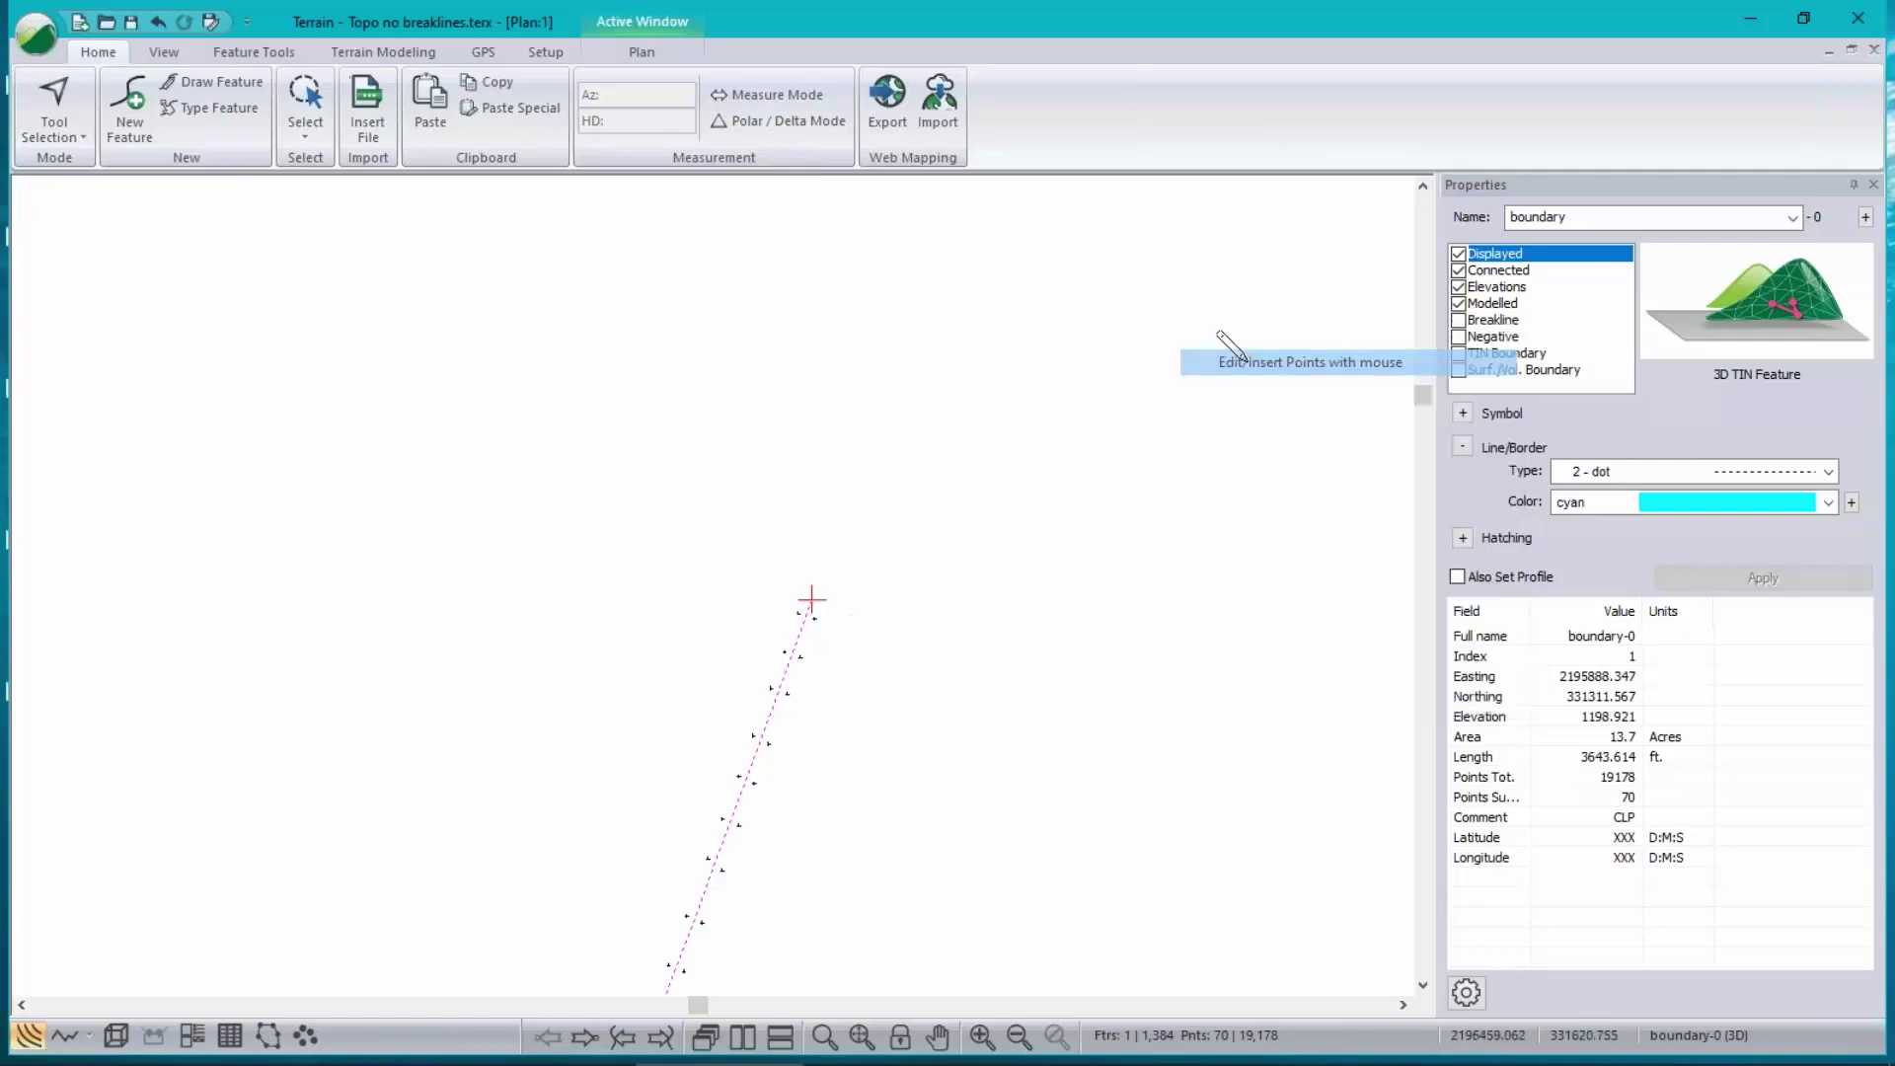
click(885, 393)
scroll(1199, 459, down, 2)
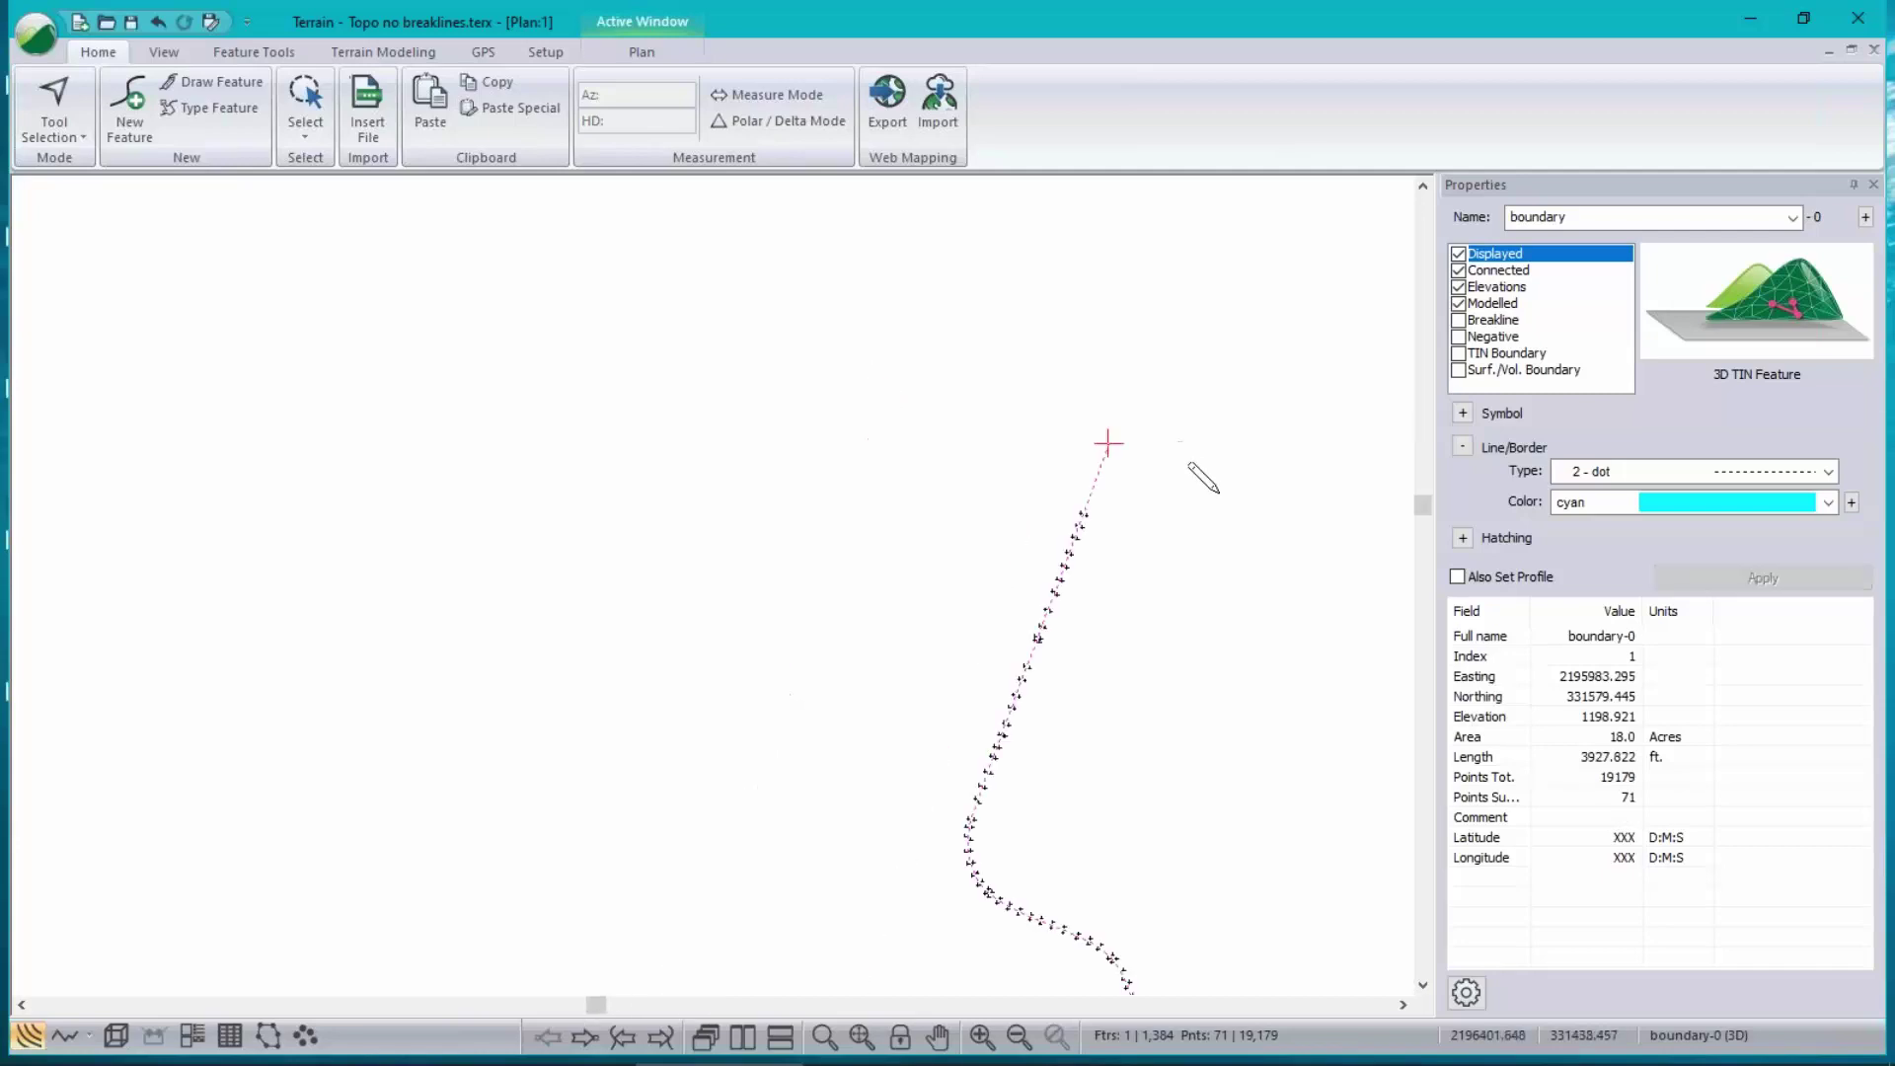
middle_drag(1142, 555, 894, 471)
click(1074, 397)
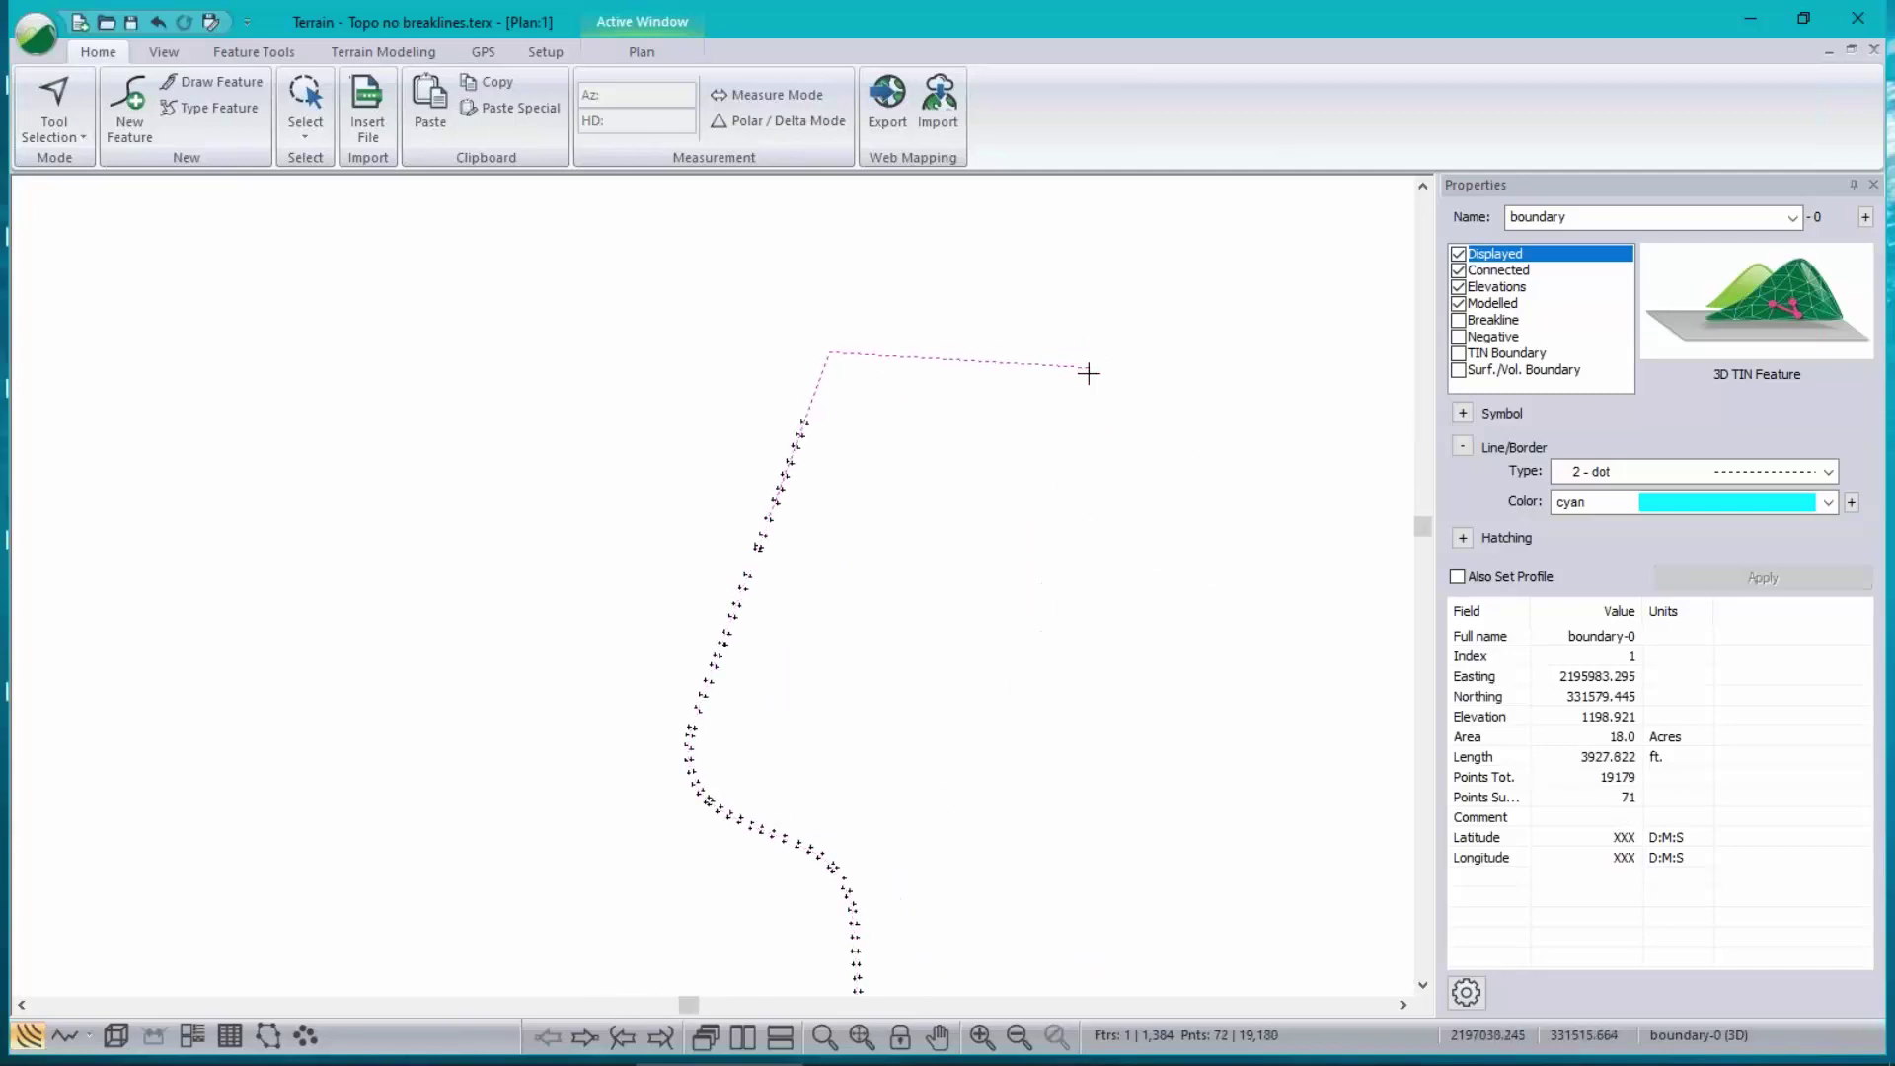
- Extend the boundary with a point beyond the road's south end and one to the east, and close it into a polygon
middle_drag(1125, 841, 1010, 291)
click(730, 789)
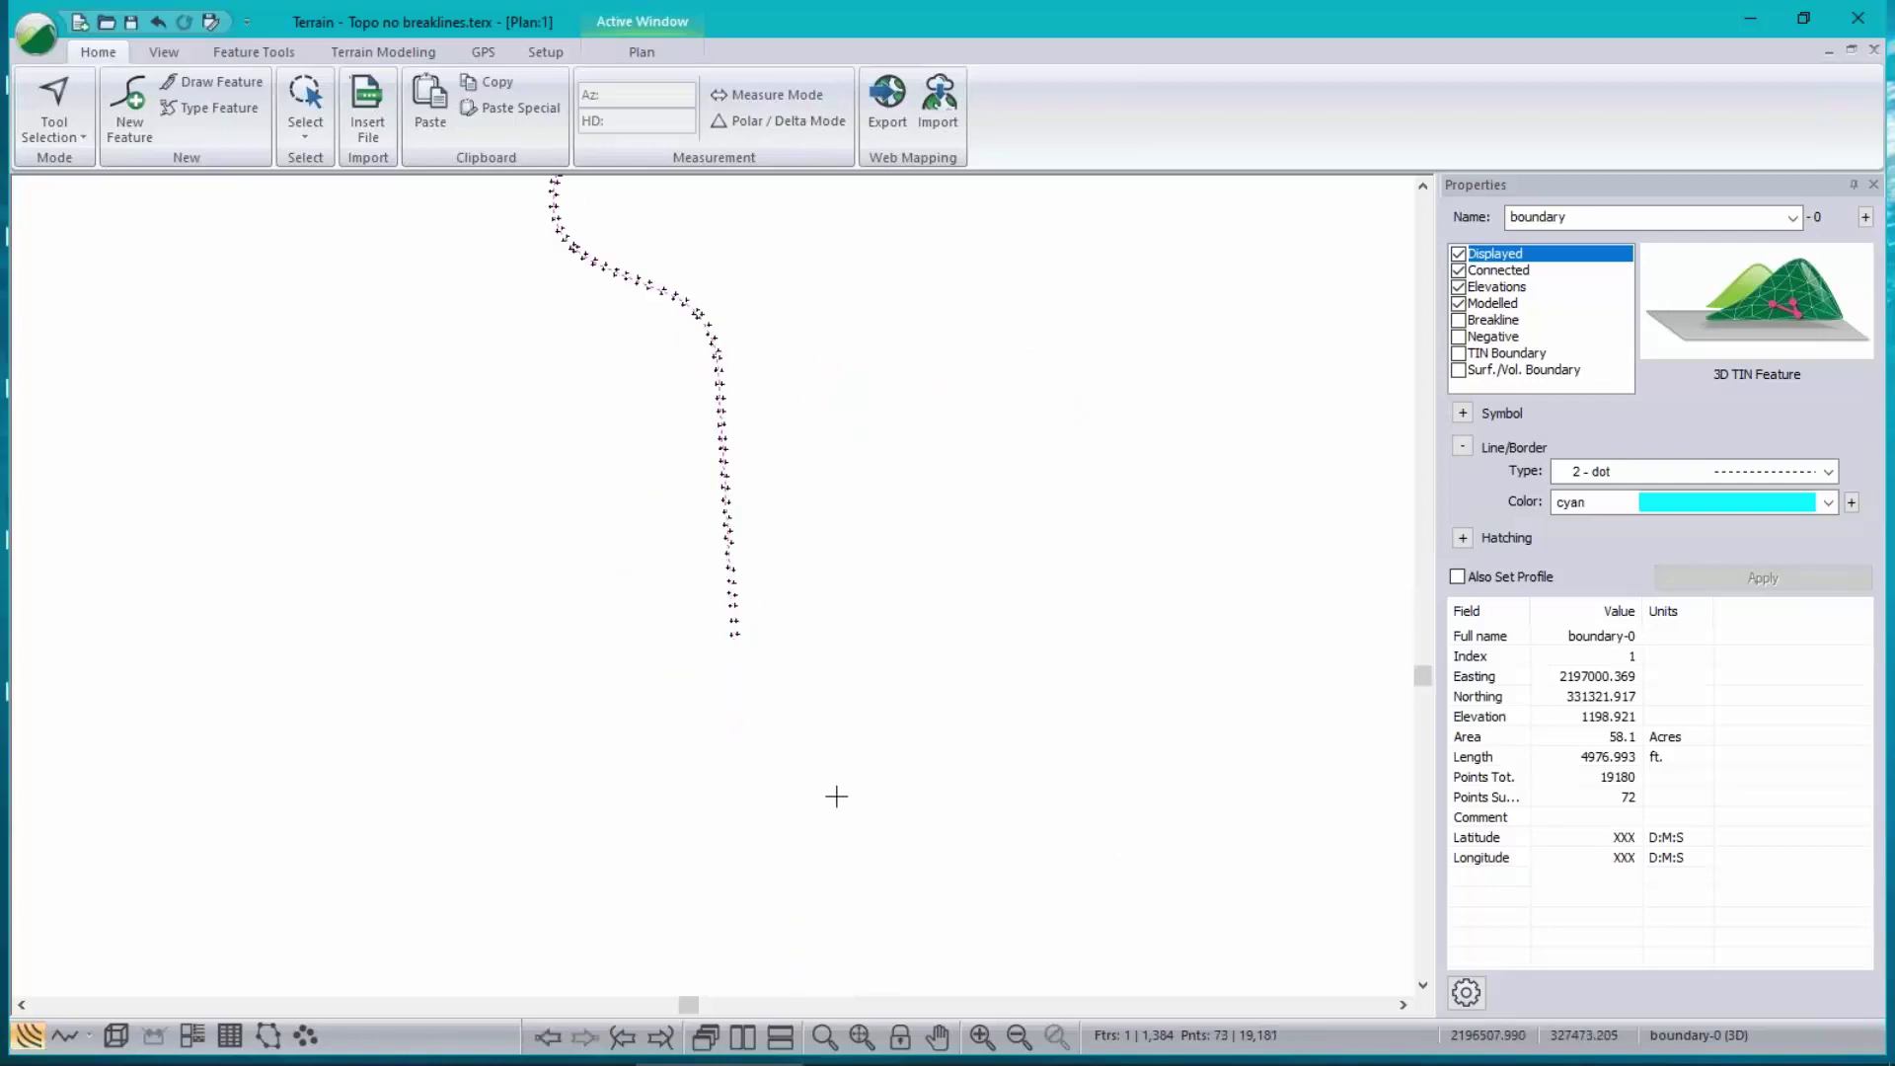
click(745, 740)
click(1054, 724)
scroll(1135, 415, down, 3)
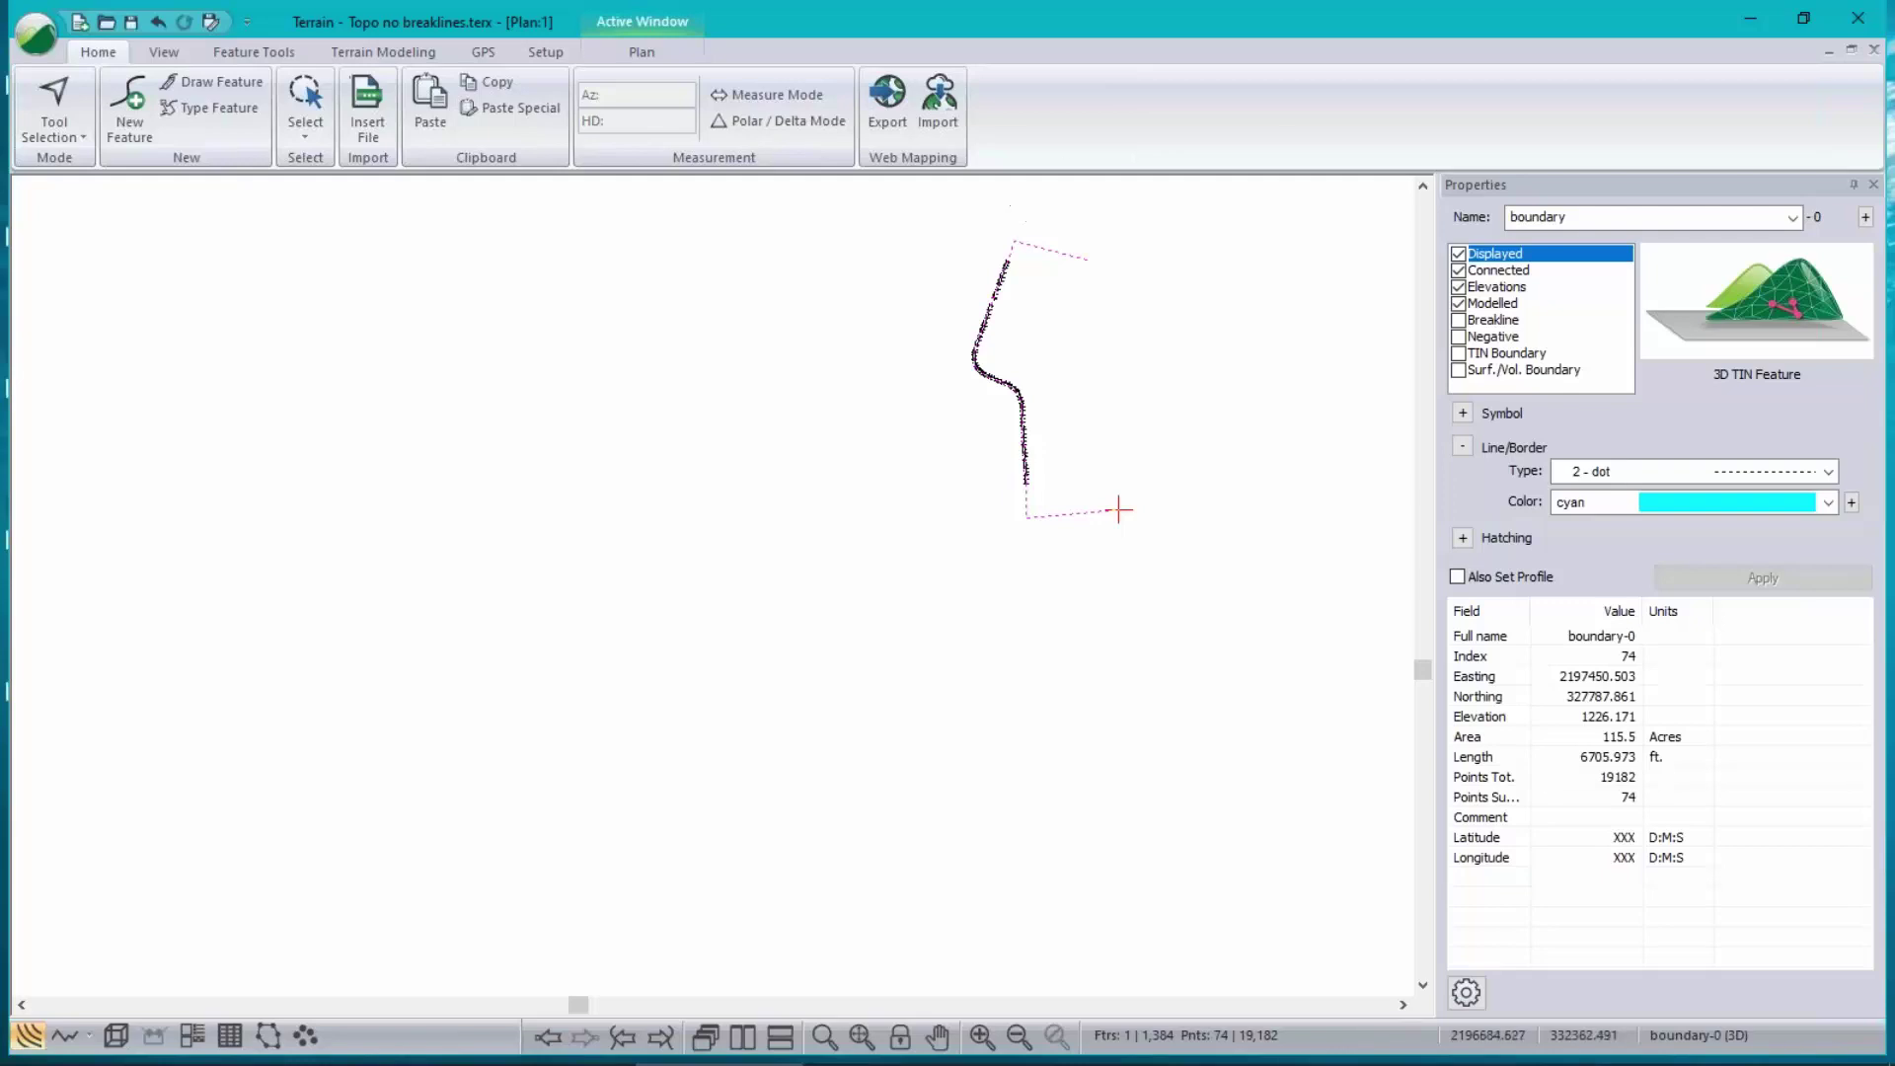
click(233, 58)
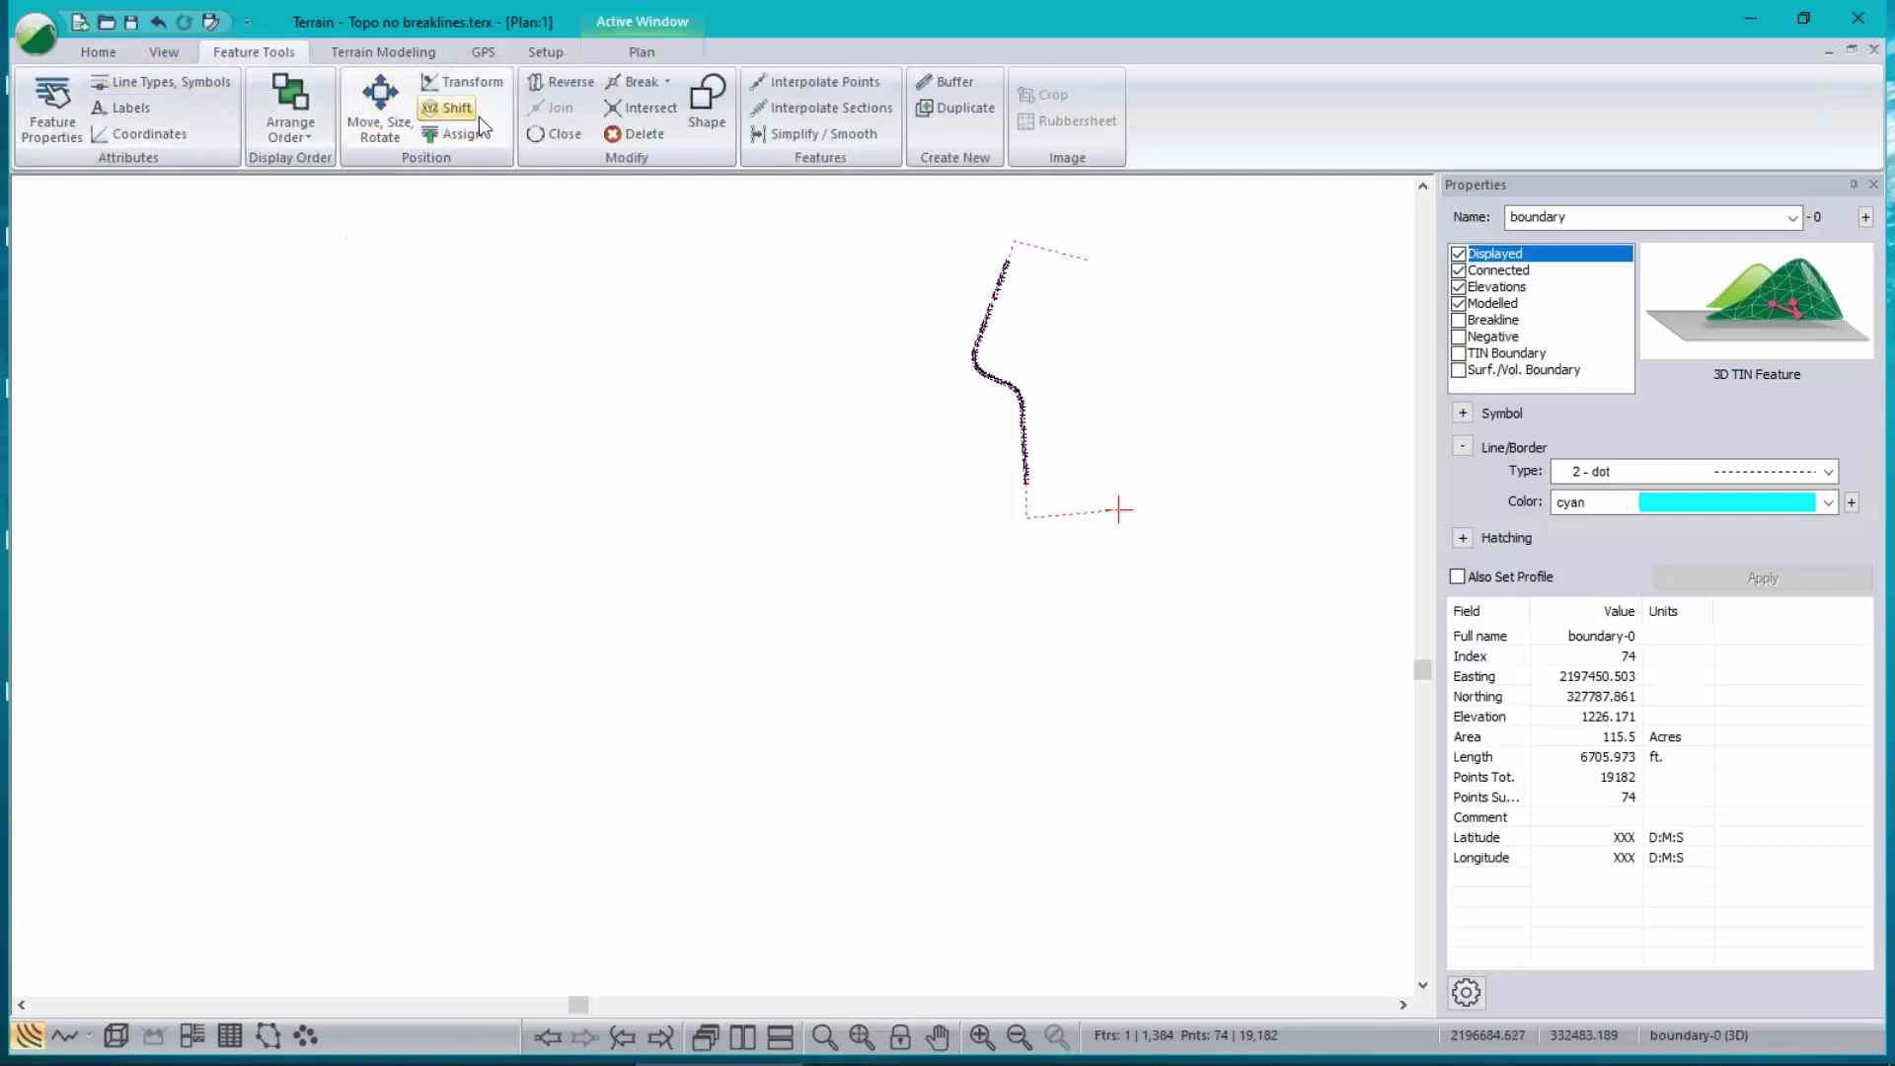
click(542, 130)
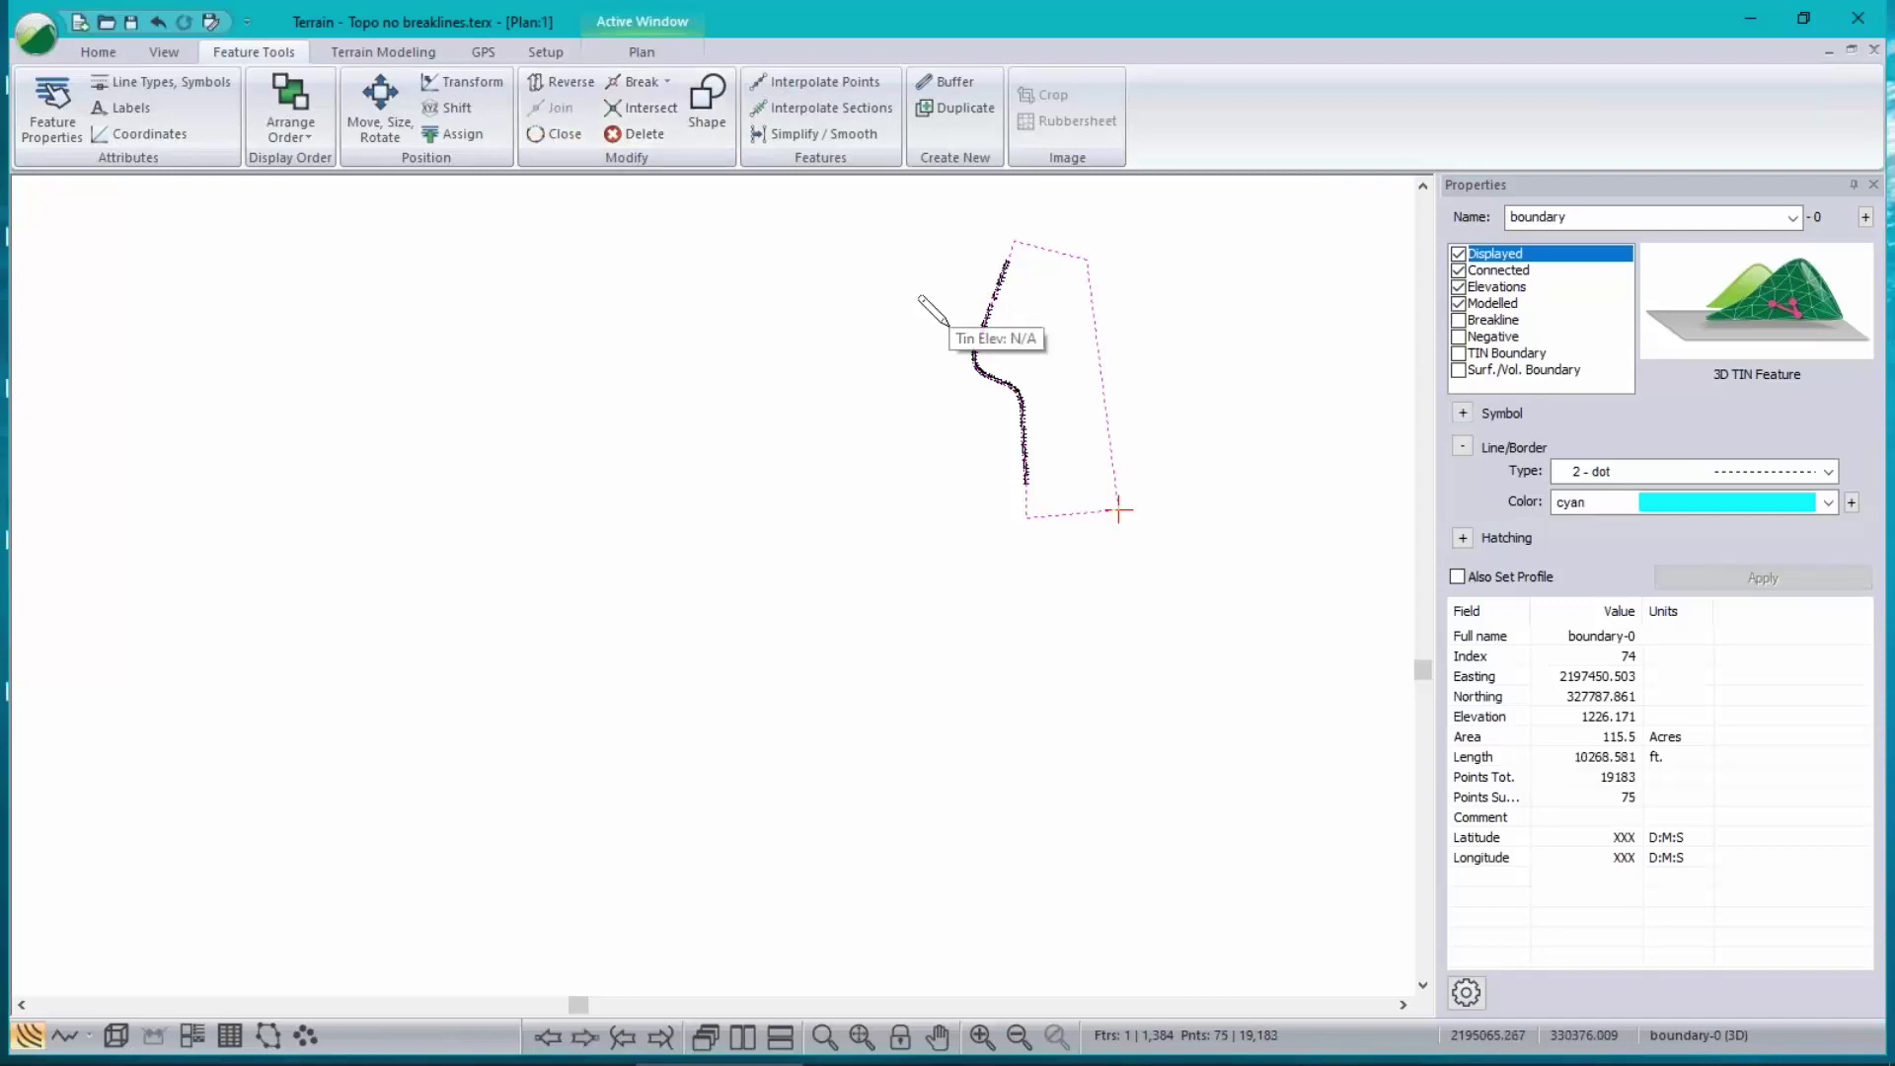
- Select the features inside the boundary polygon without retaining the currently selected feature
scroll(977, 385, up, 3)
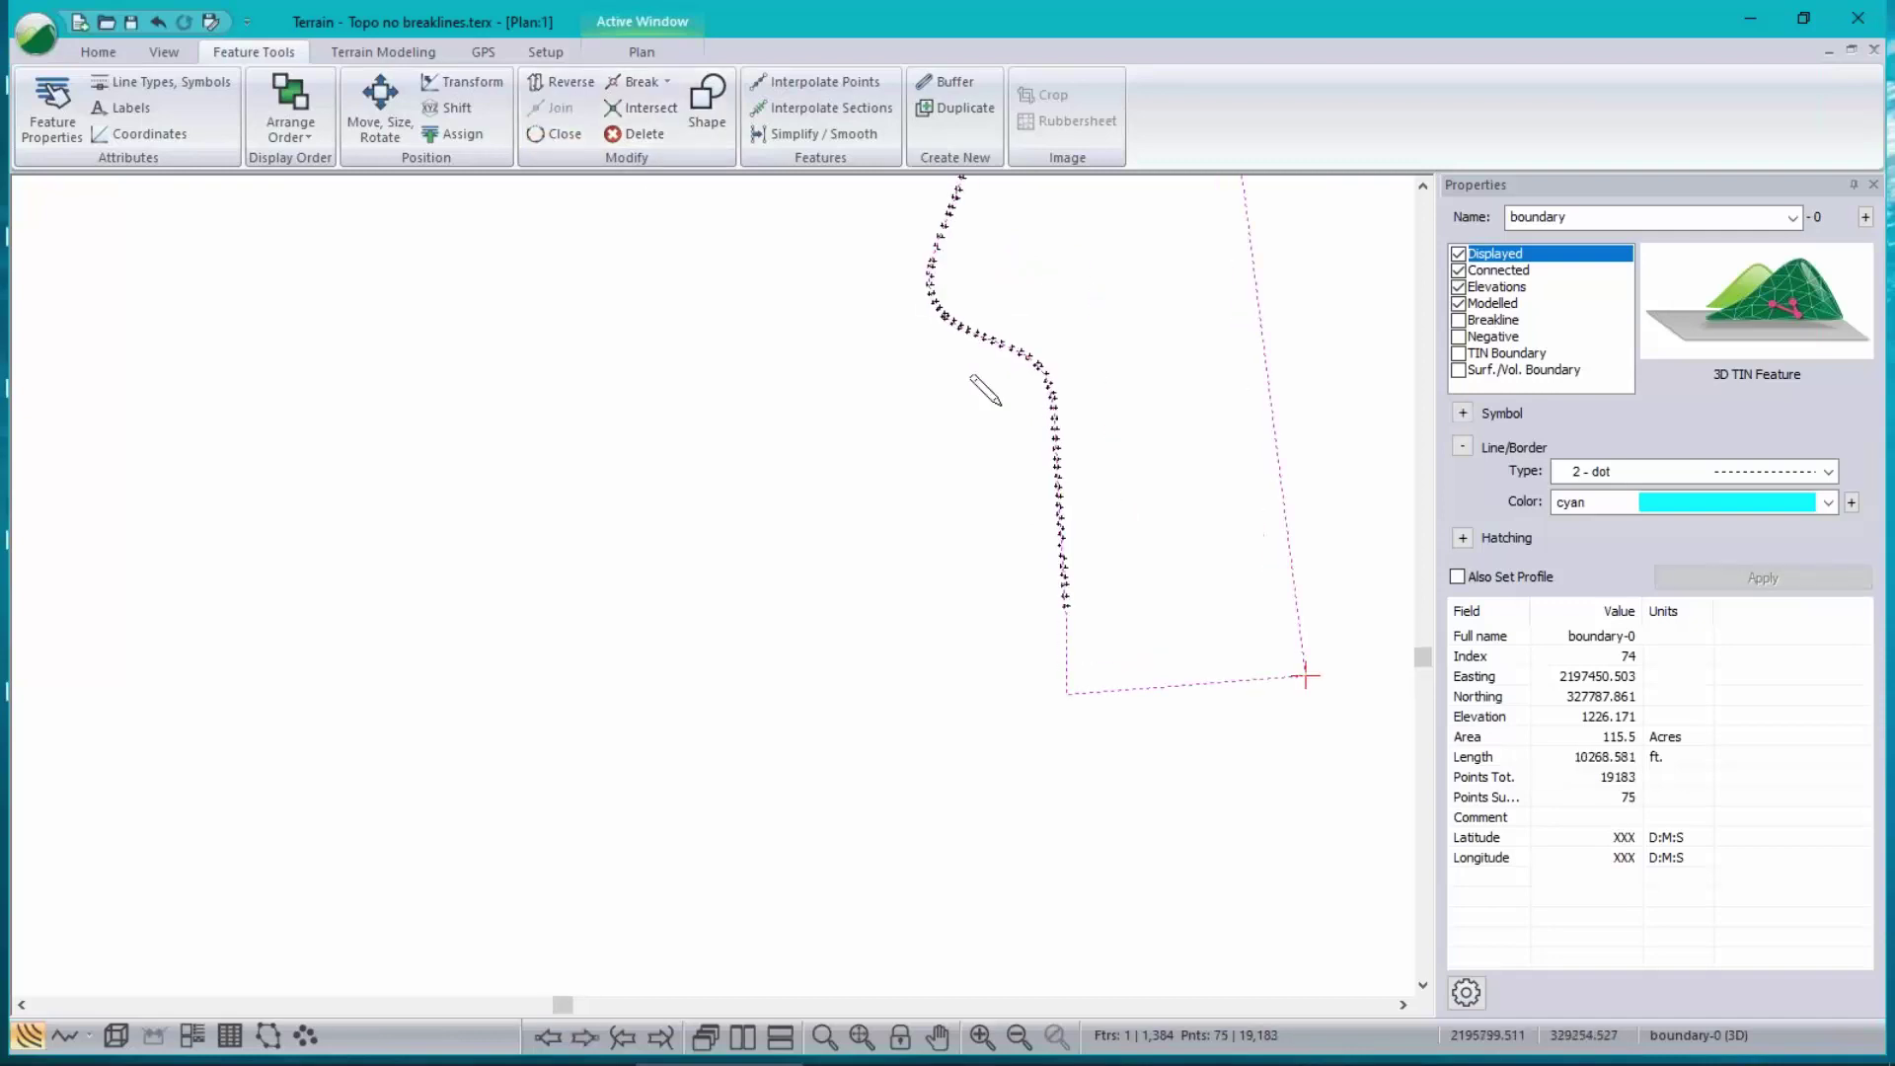
middle_drag(1036, 422, 931, 711)
scroll(898, 686, up, 2)
scroll(898, 686, up, 1)
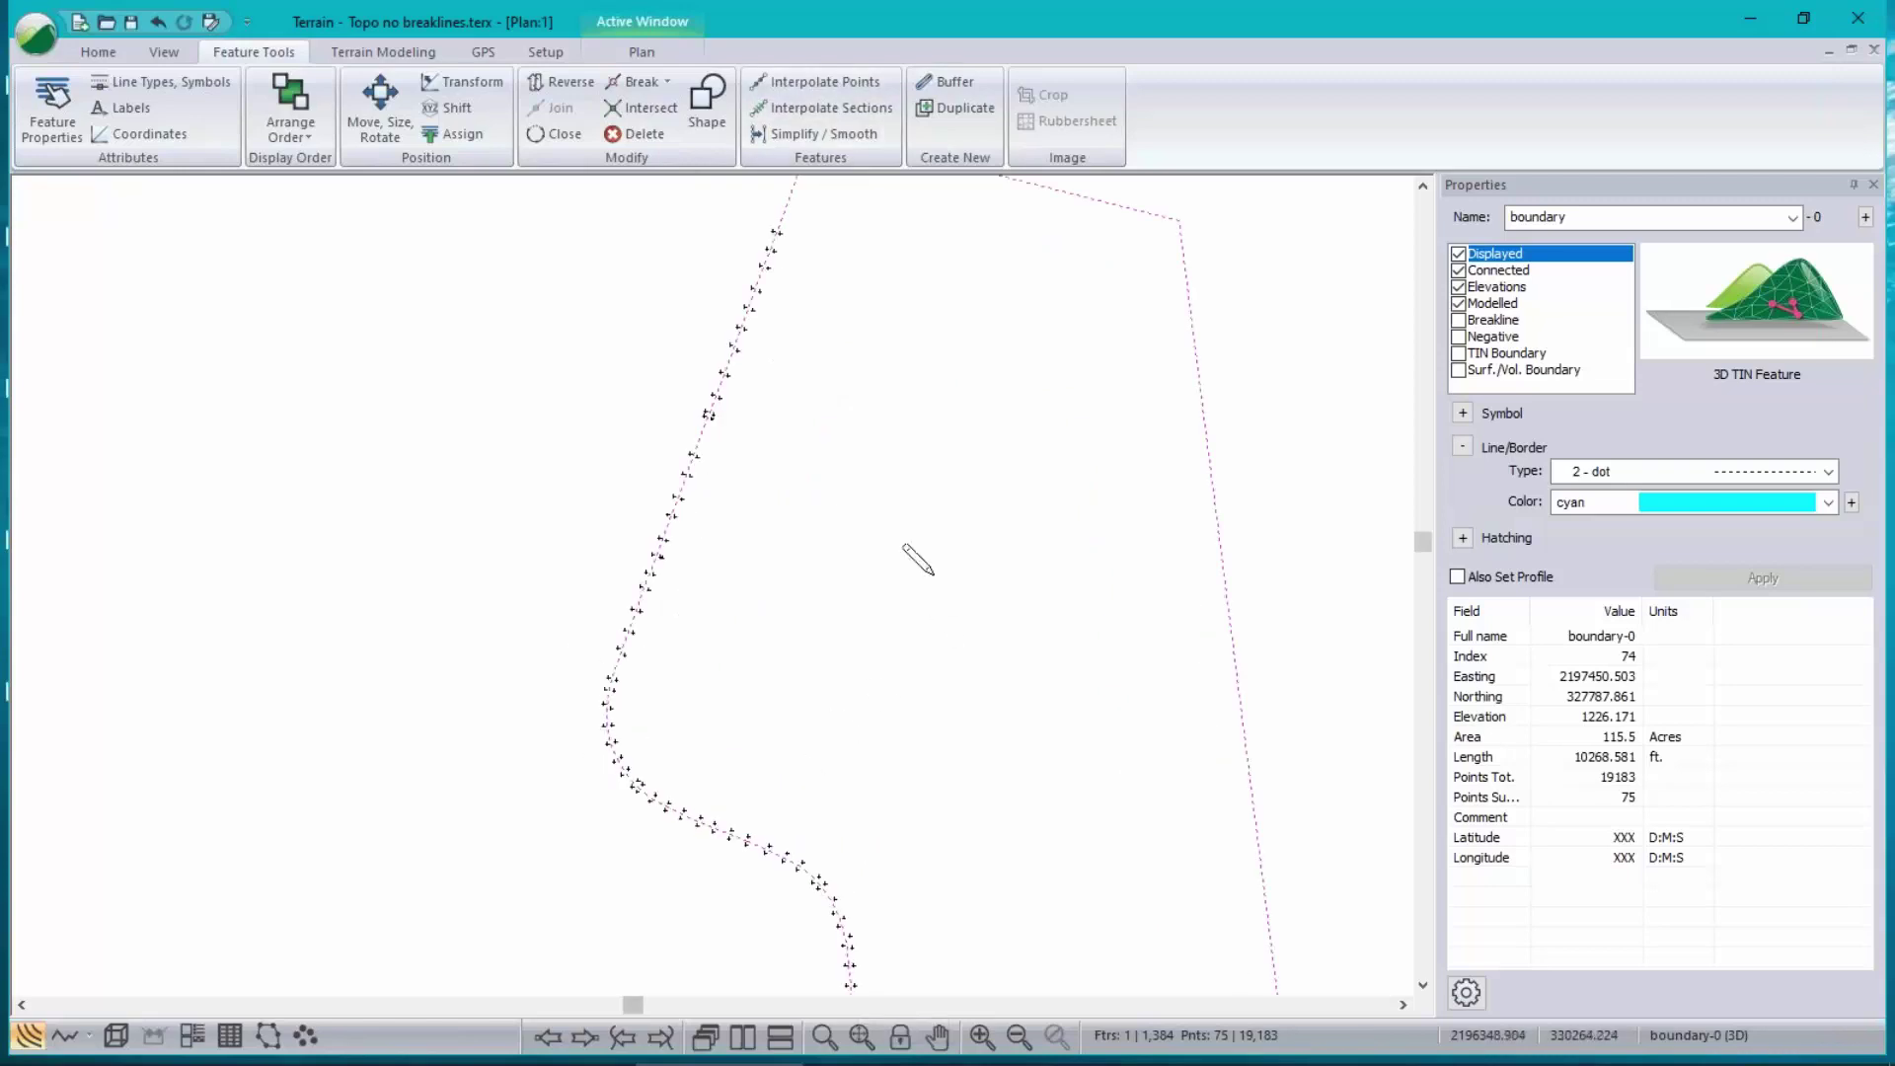
right_click(881, 509)
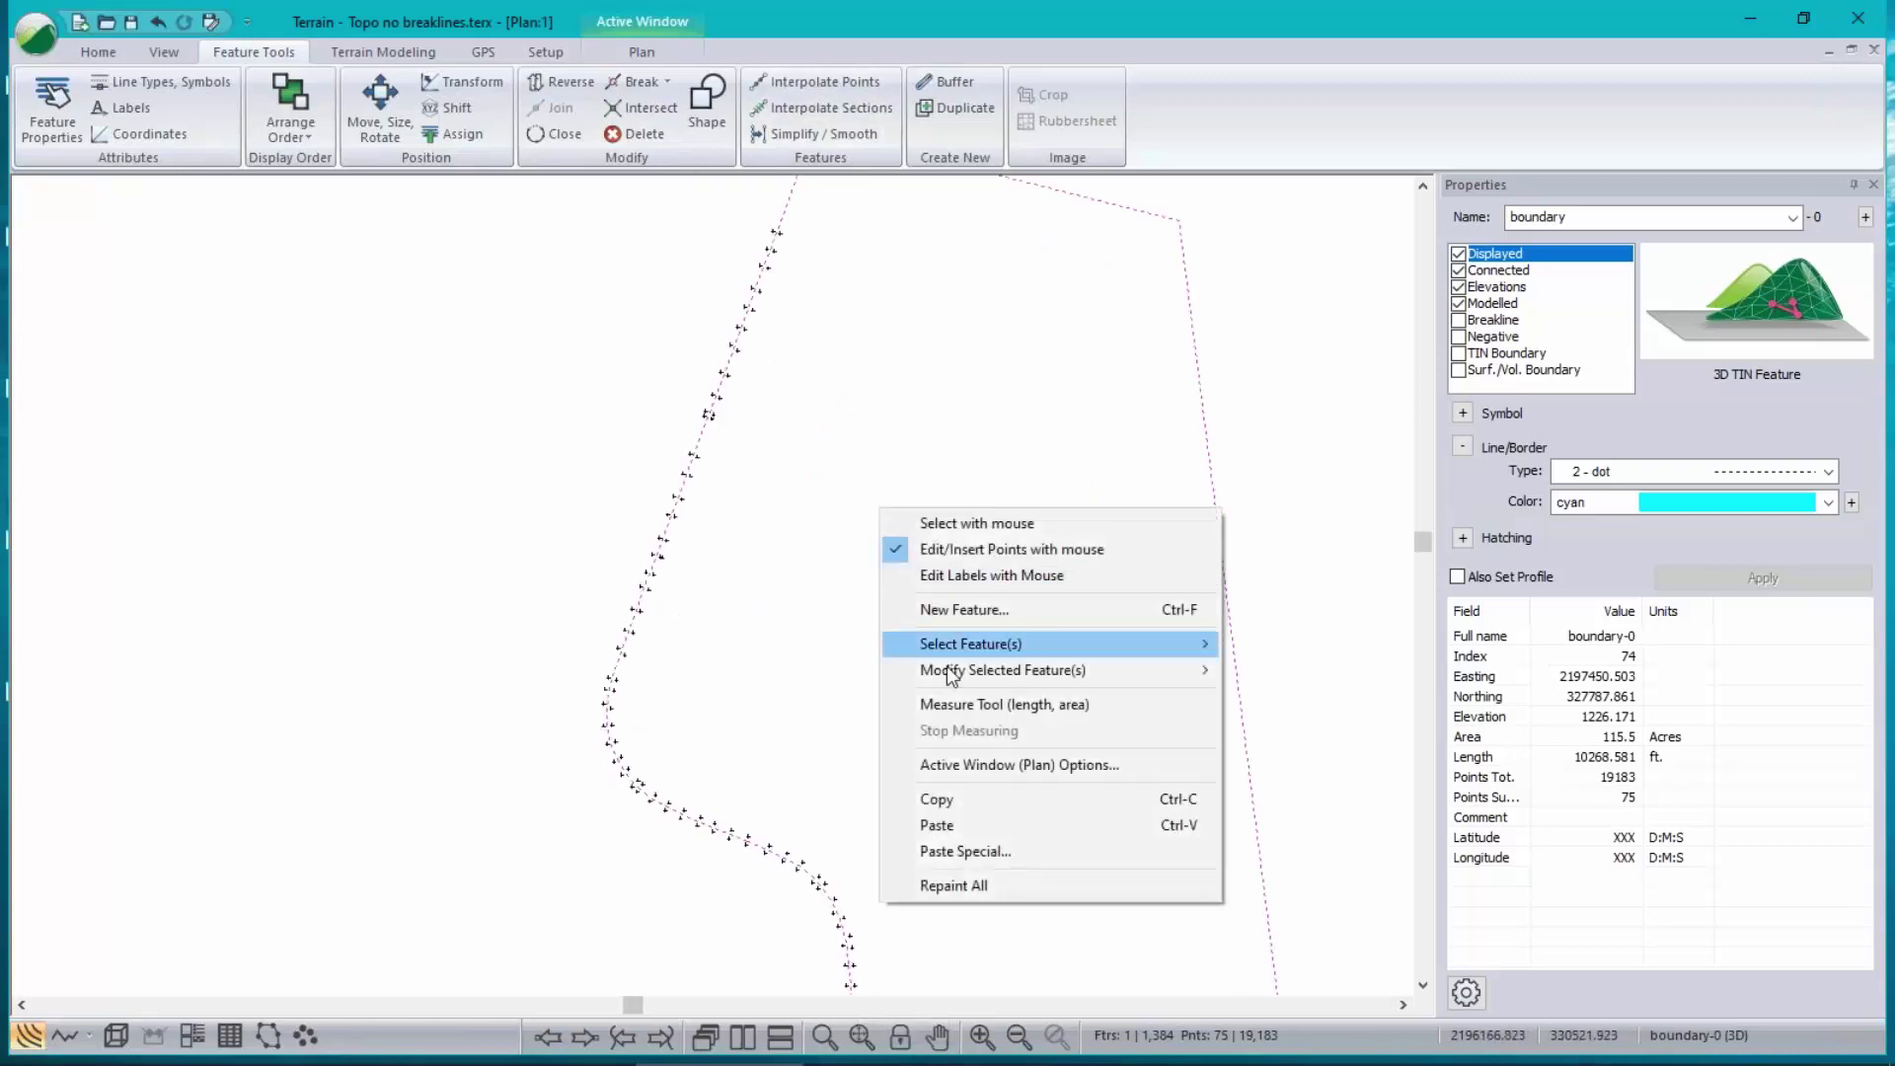
mouse_move(978, 653)
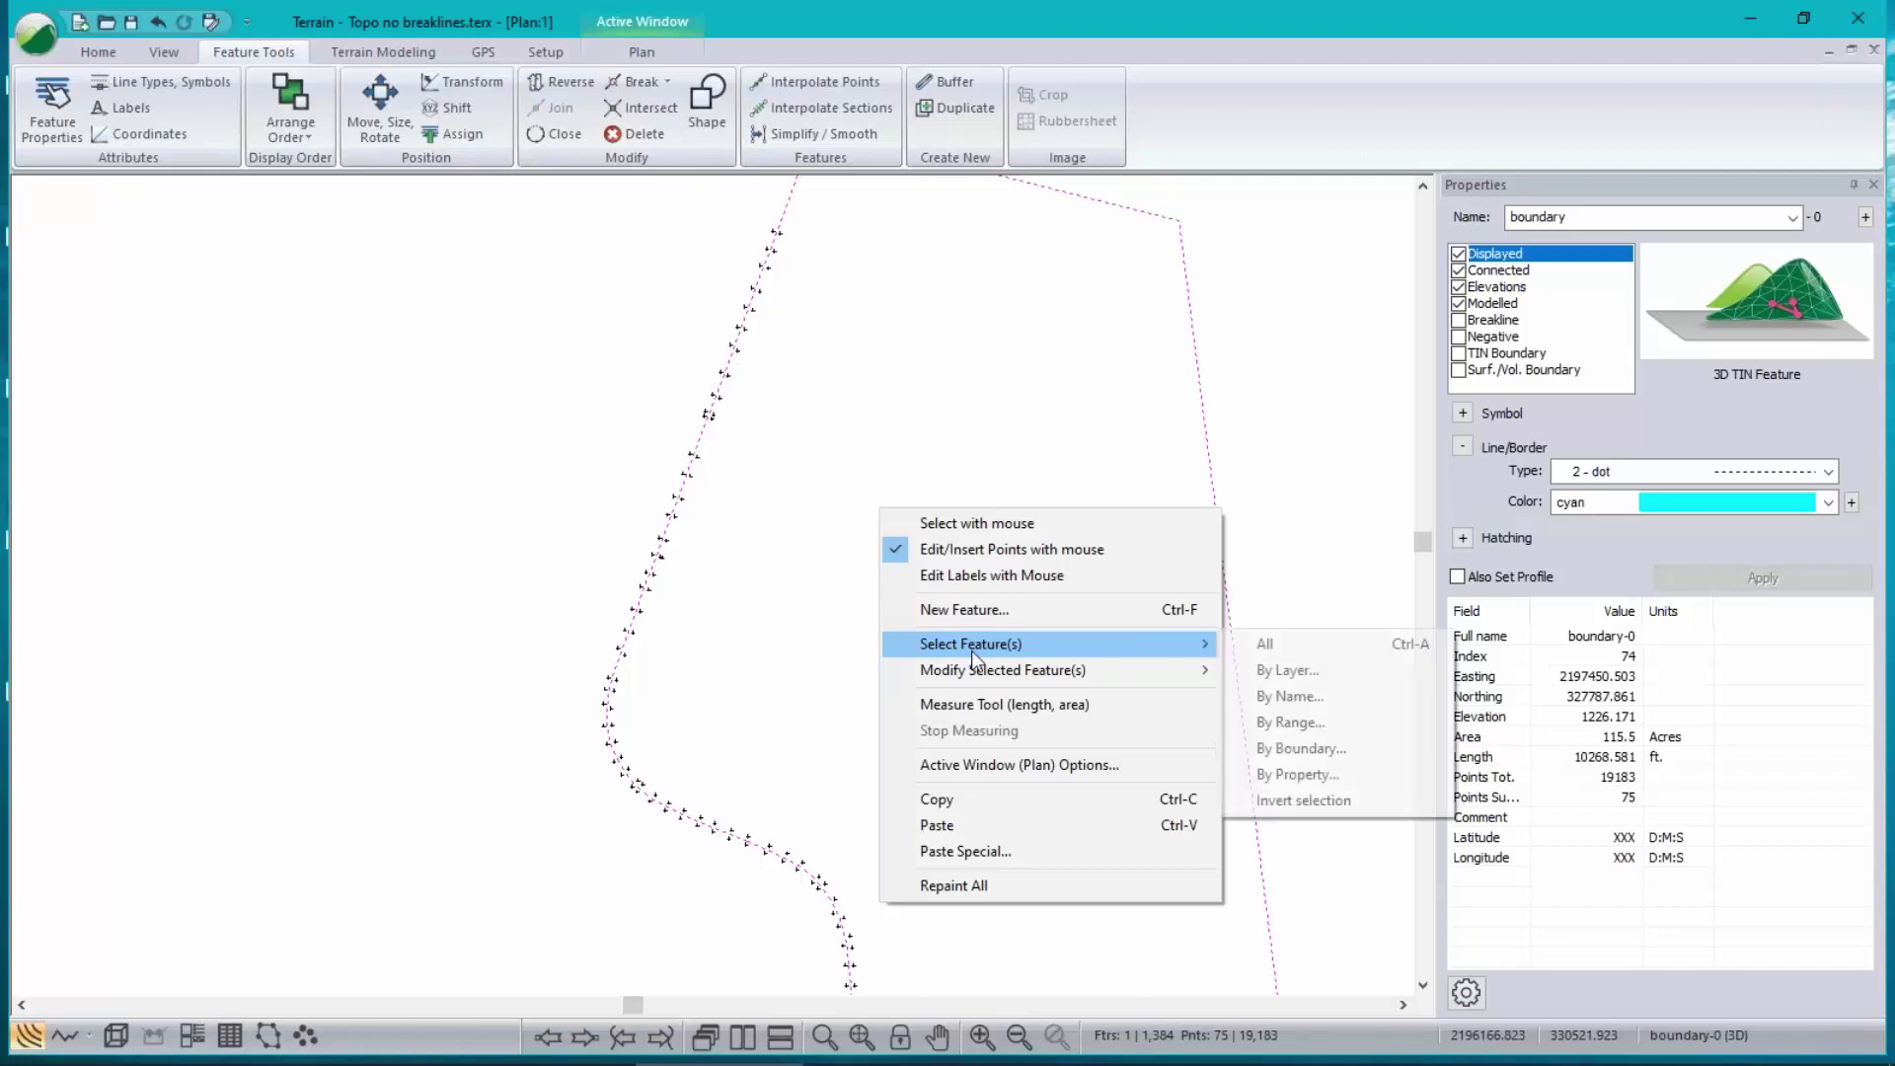
click(1318, 752)
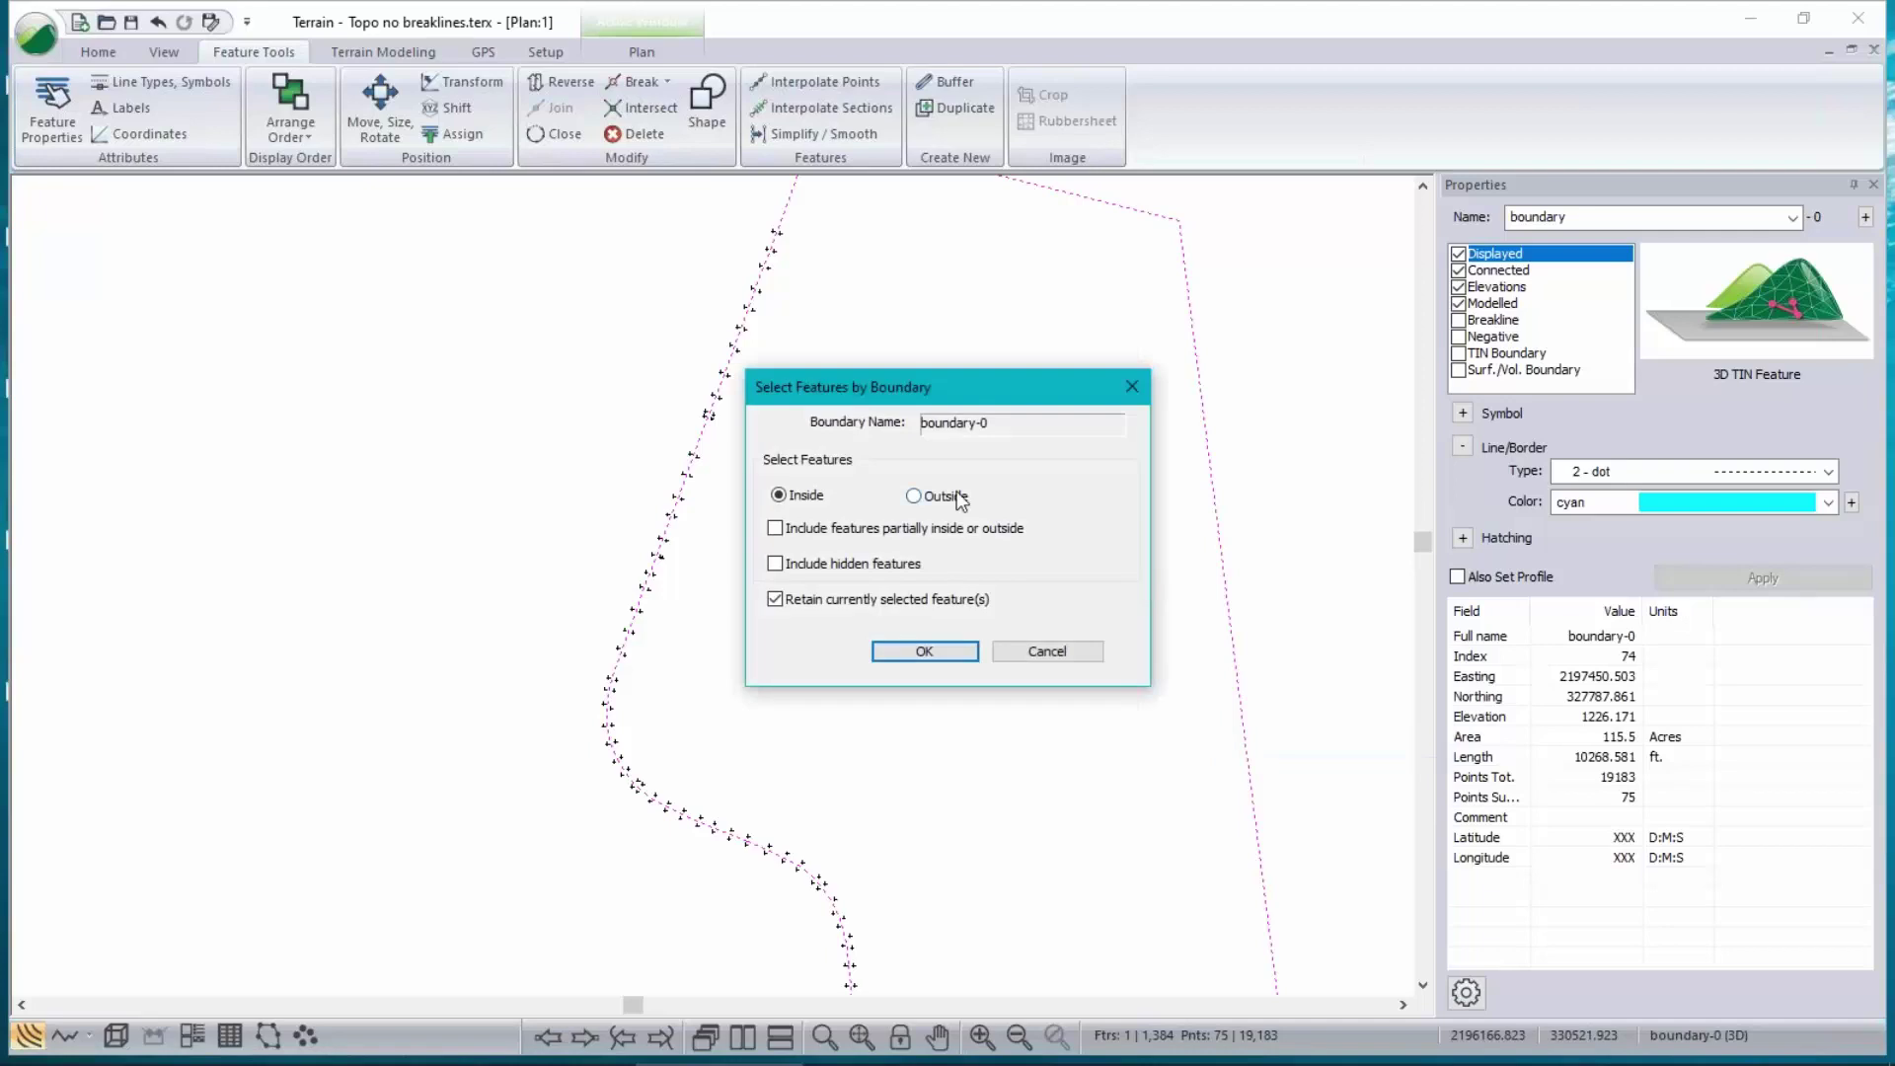
click(776, 600)
click(924, 651)
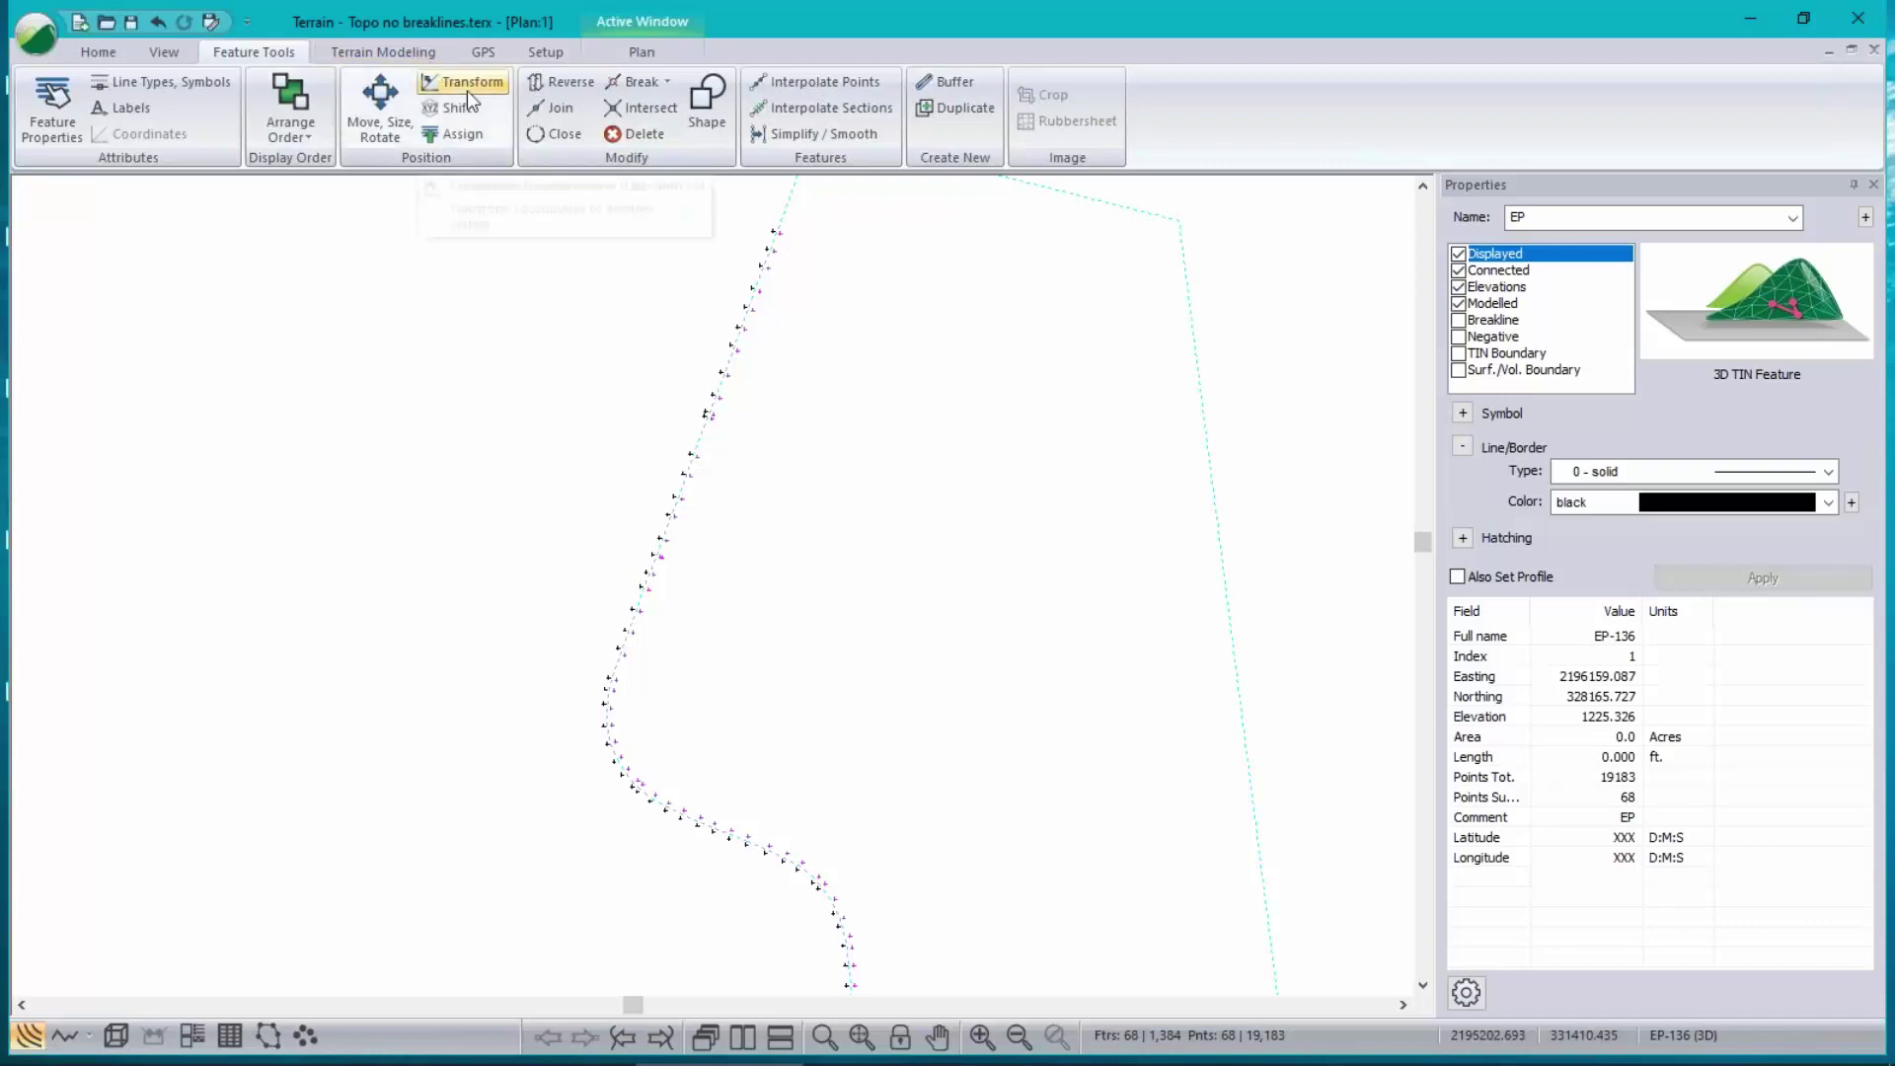
- Join the selected EP points into one line, set as a breakline and named EPR
click(572, 108)
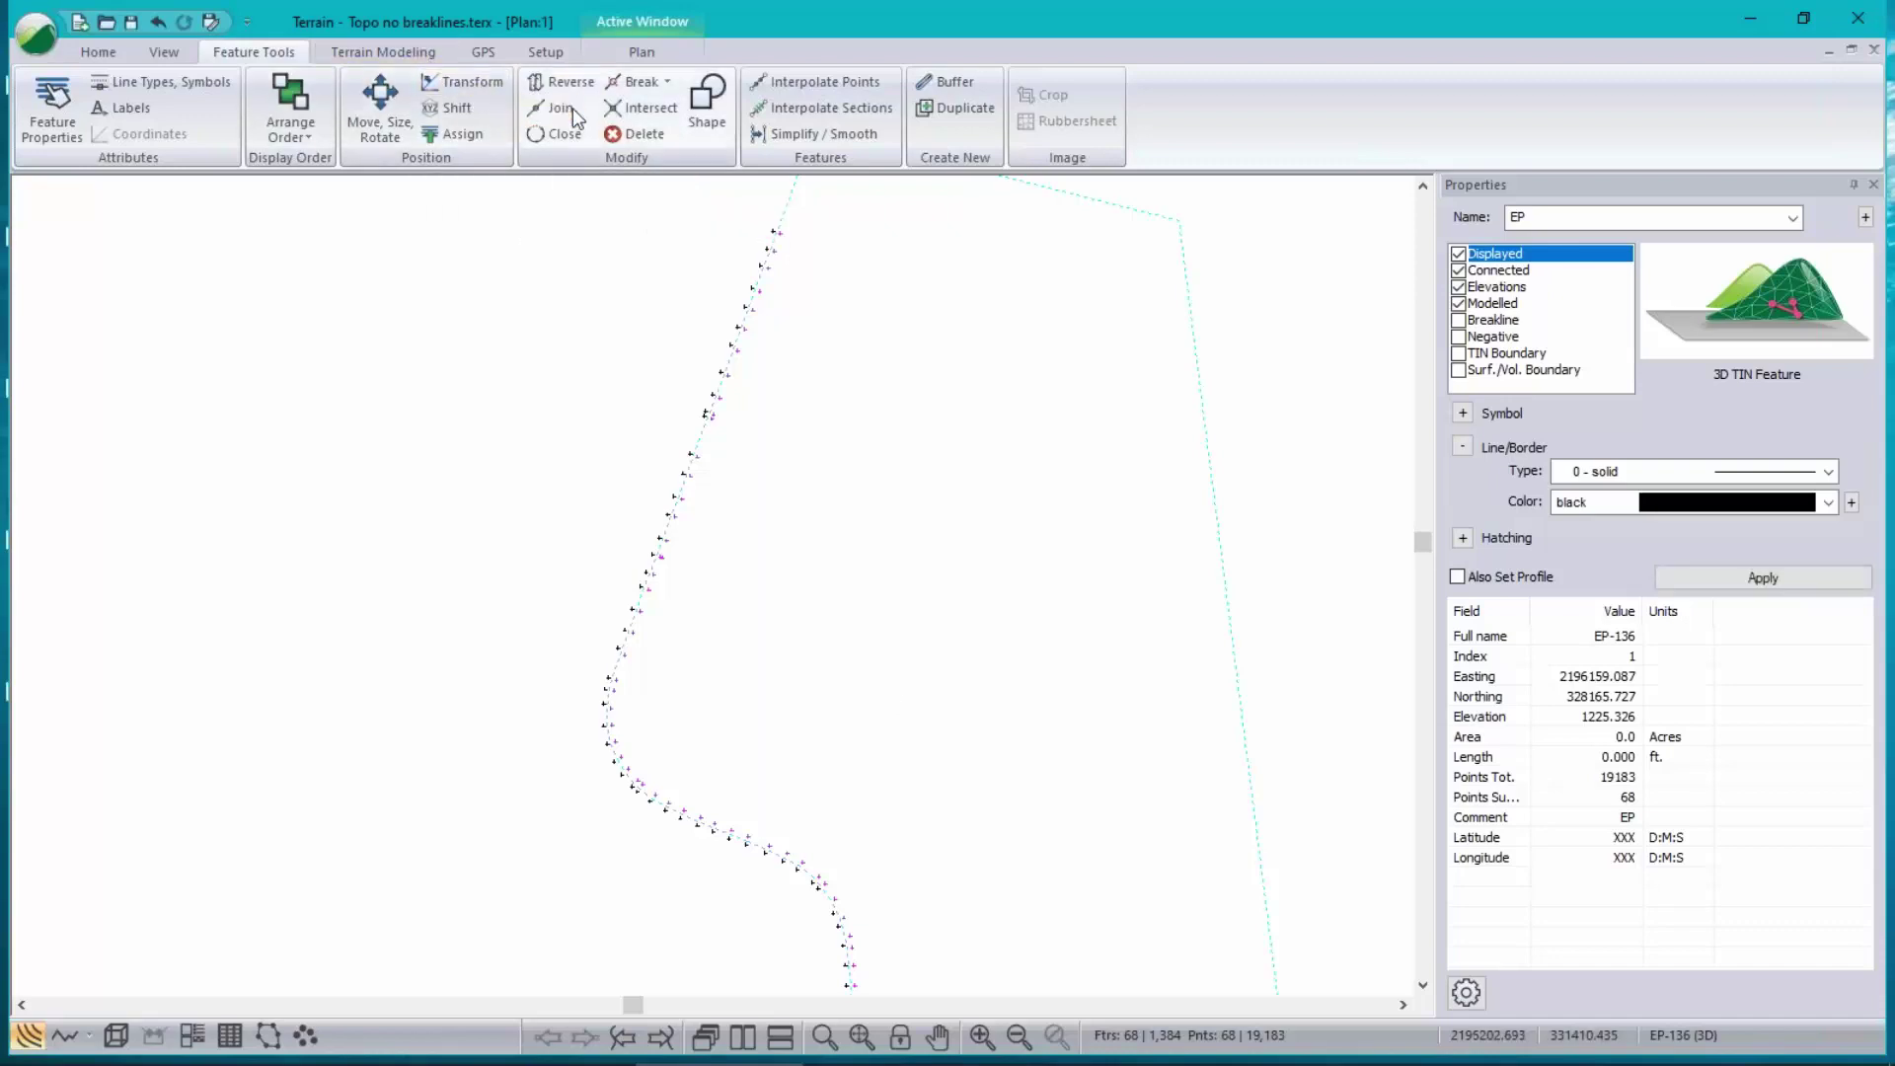
click(1458, 320)
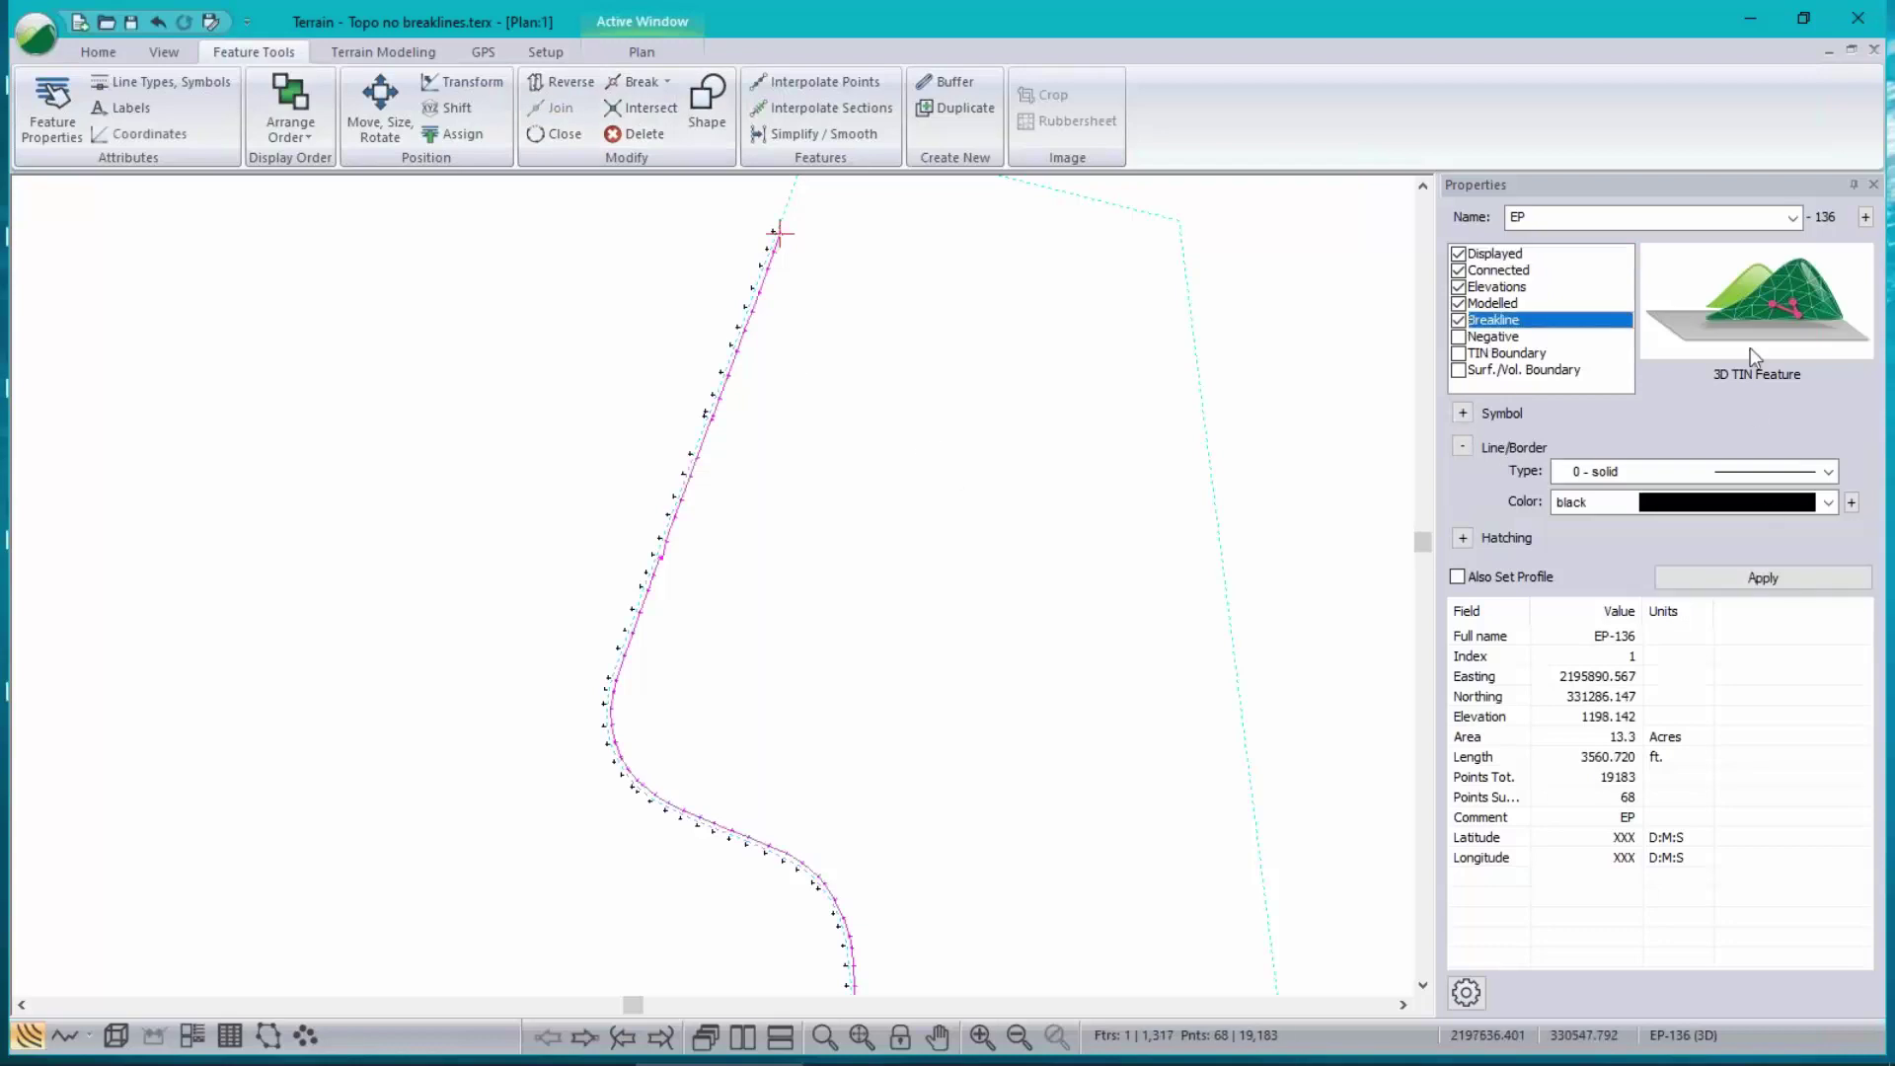
click(1570, 215)
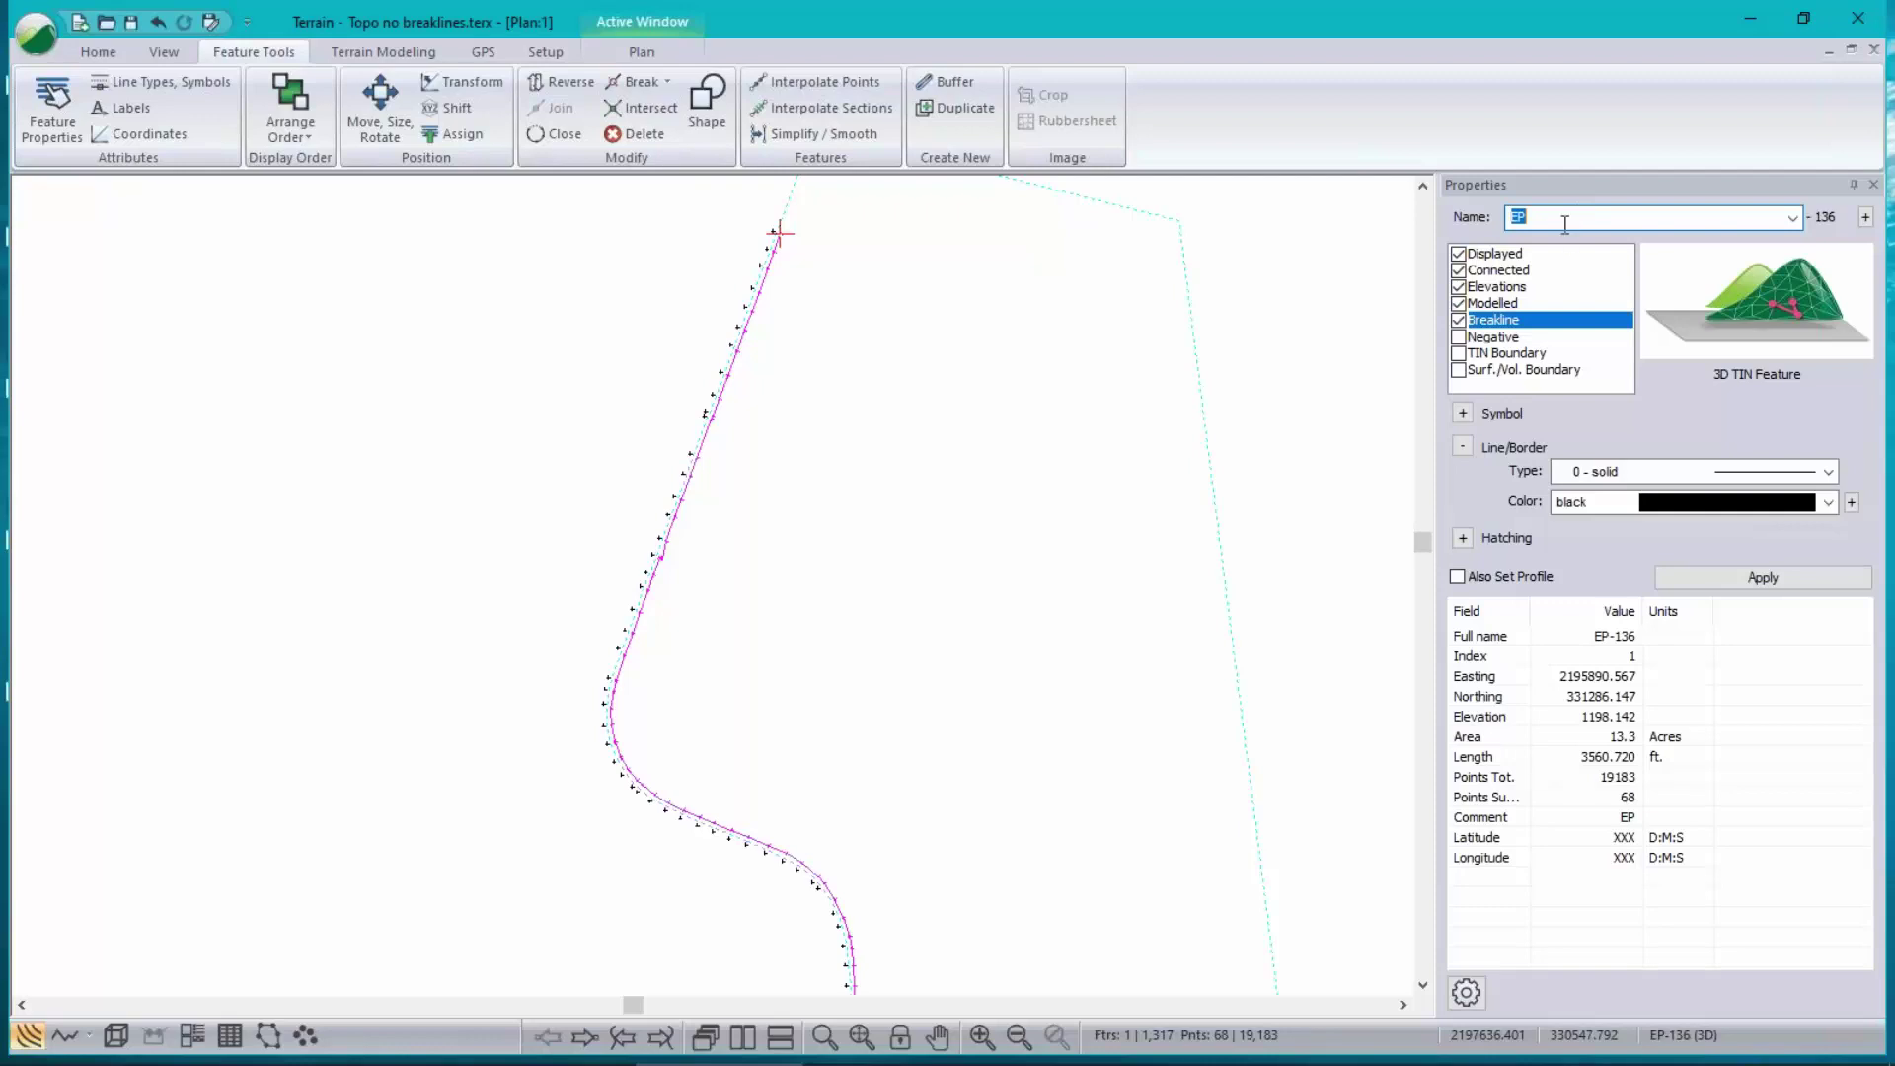
text(R)
- Set the EPR line's colour to blue and its type to 2 - dot, and apply the new properties
click(1829, 502)
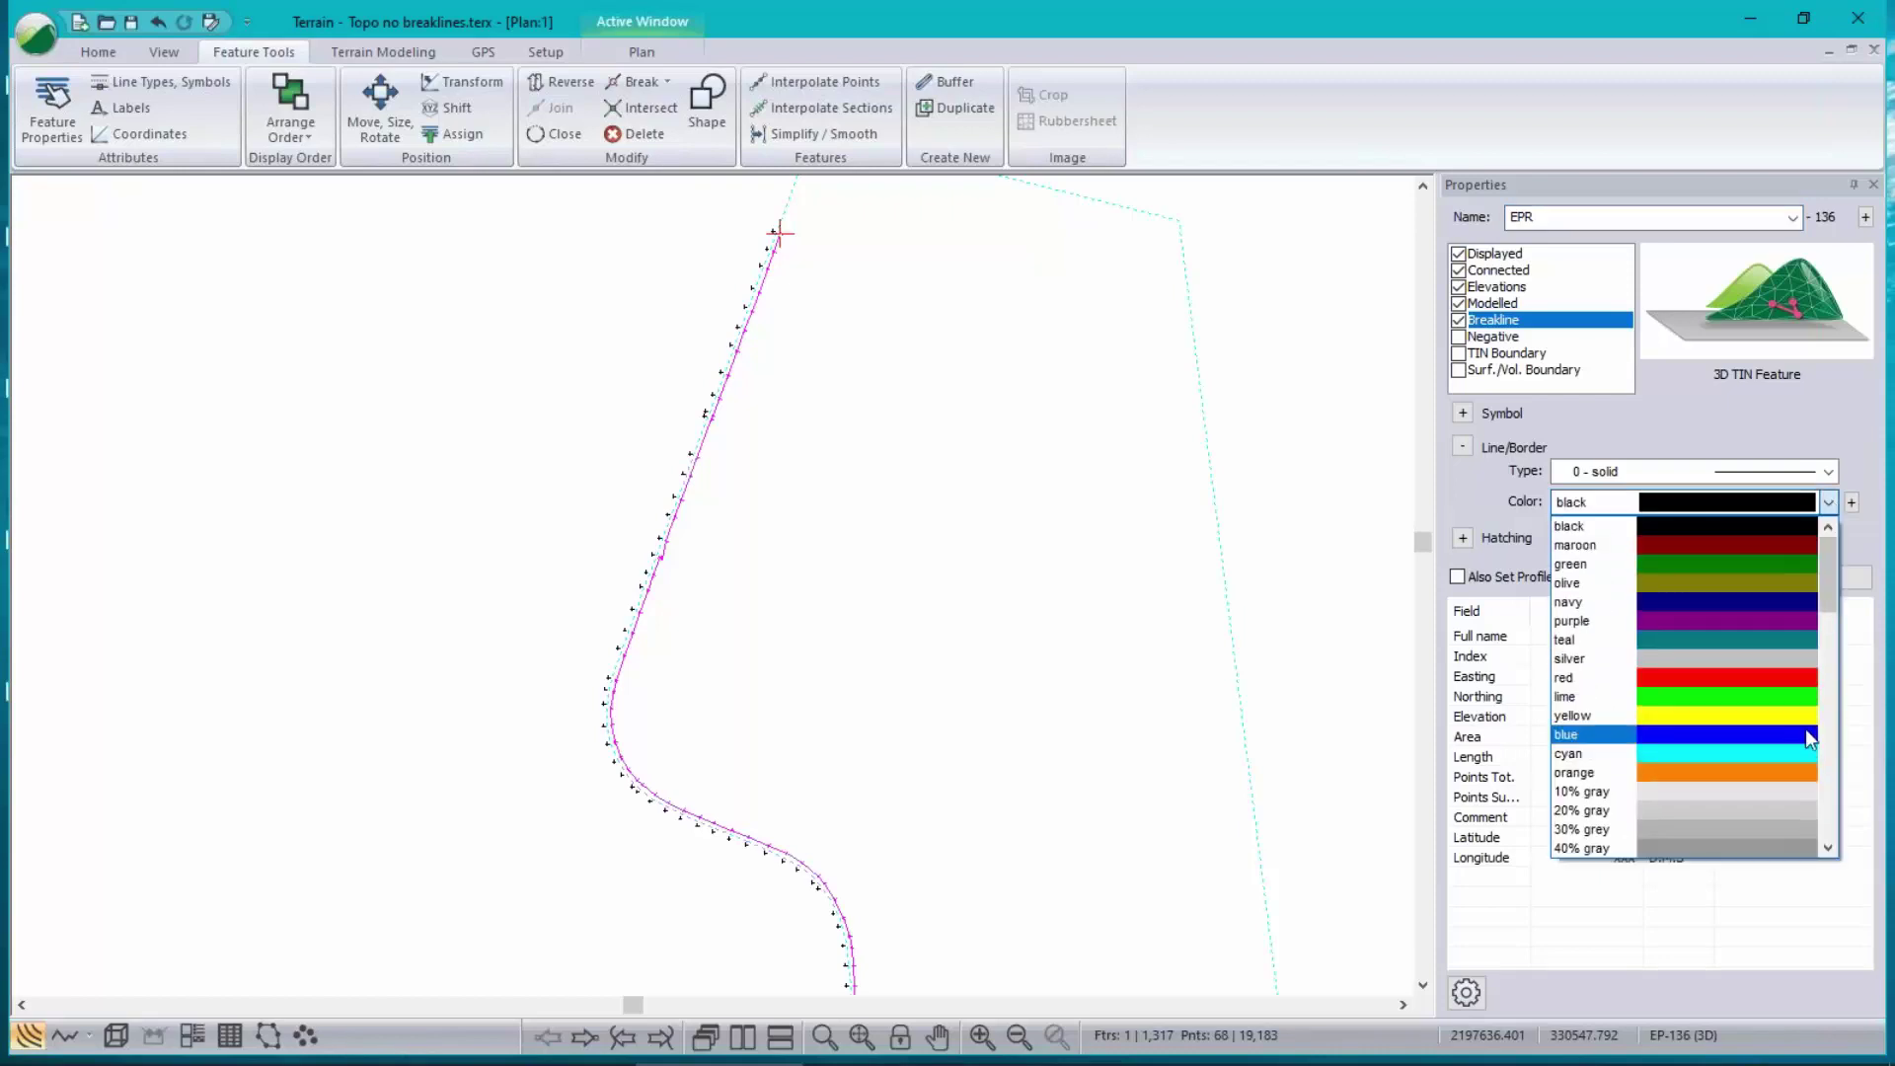
click(1811, 738)
click(1832, 470)
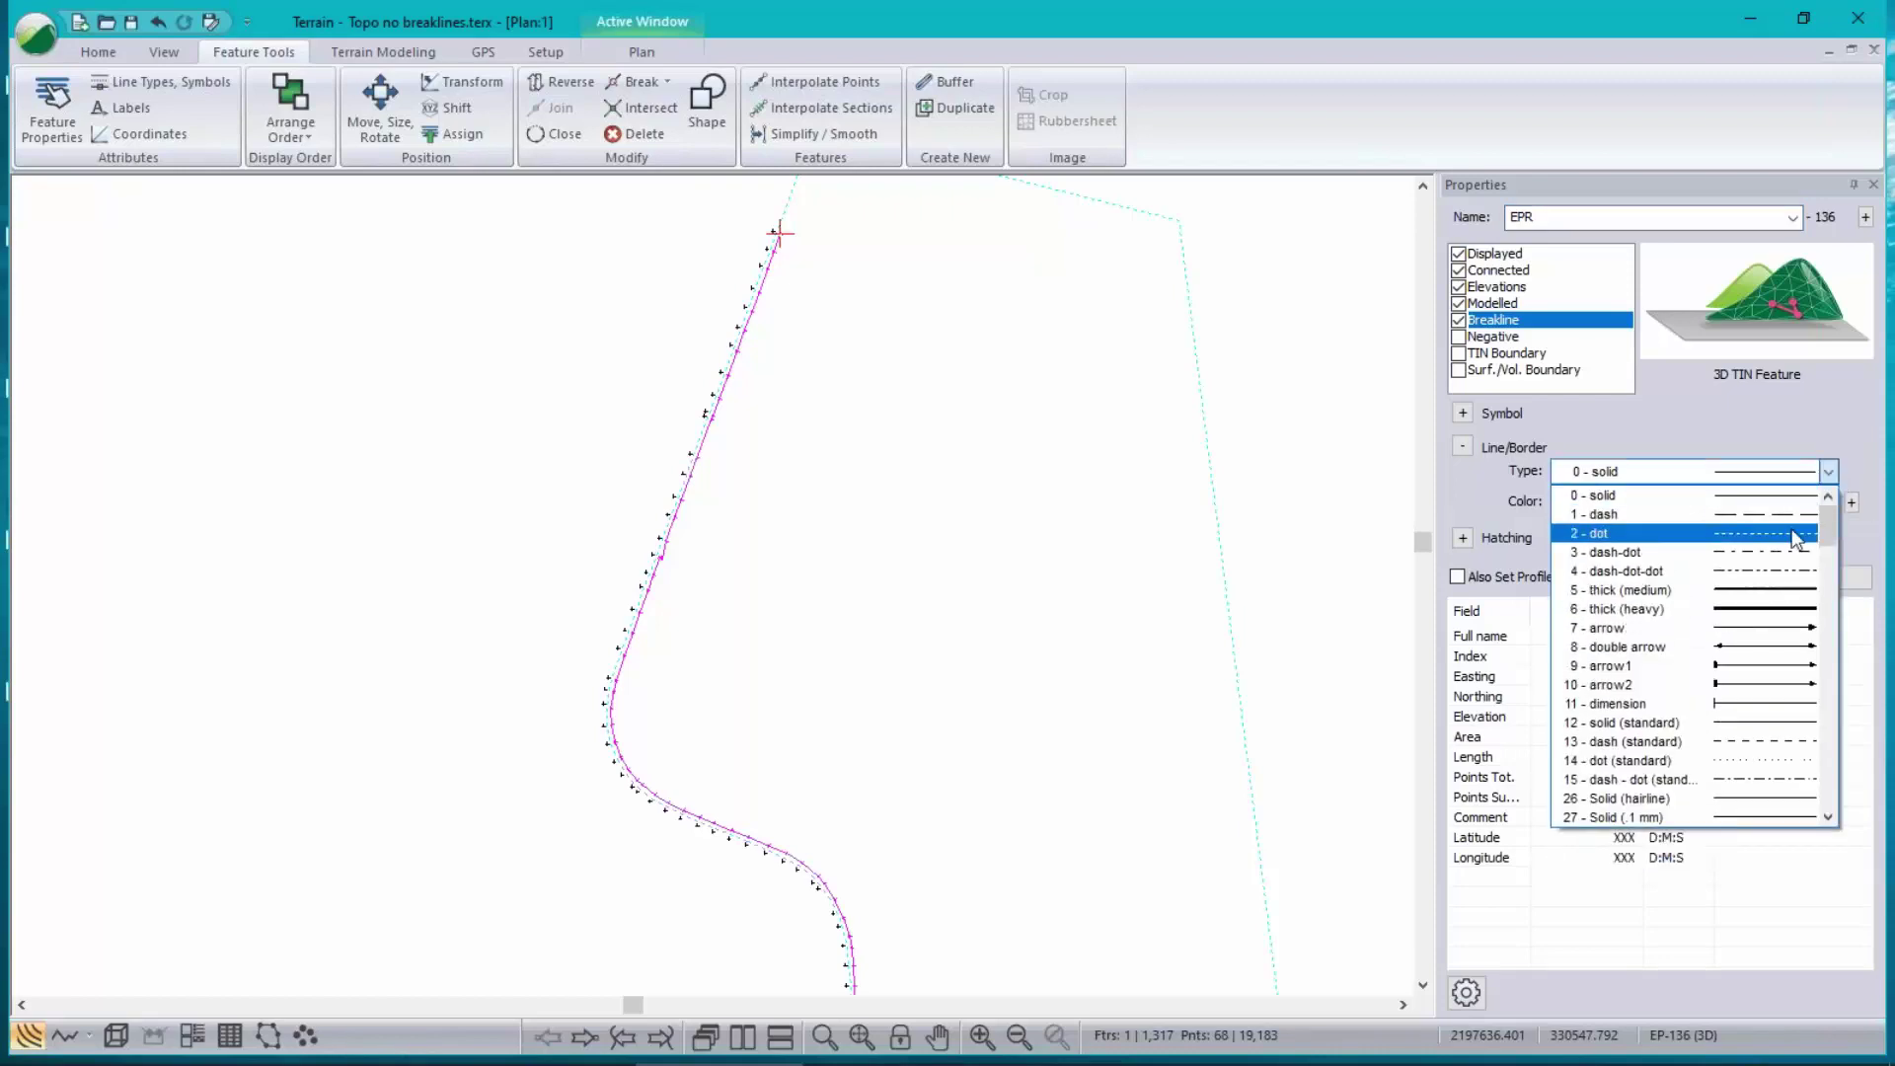
click(1794, 533)
click(1791, 578)
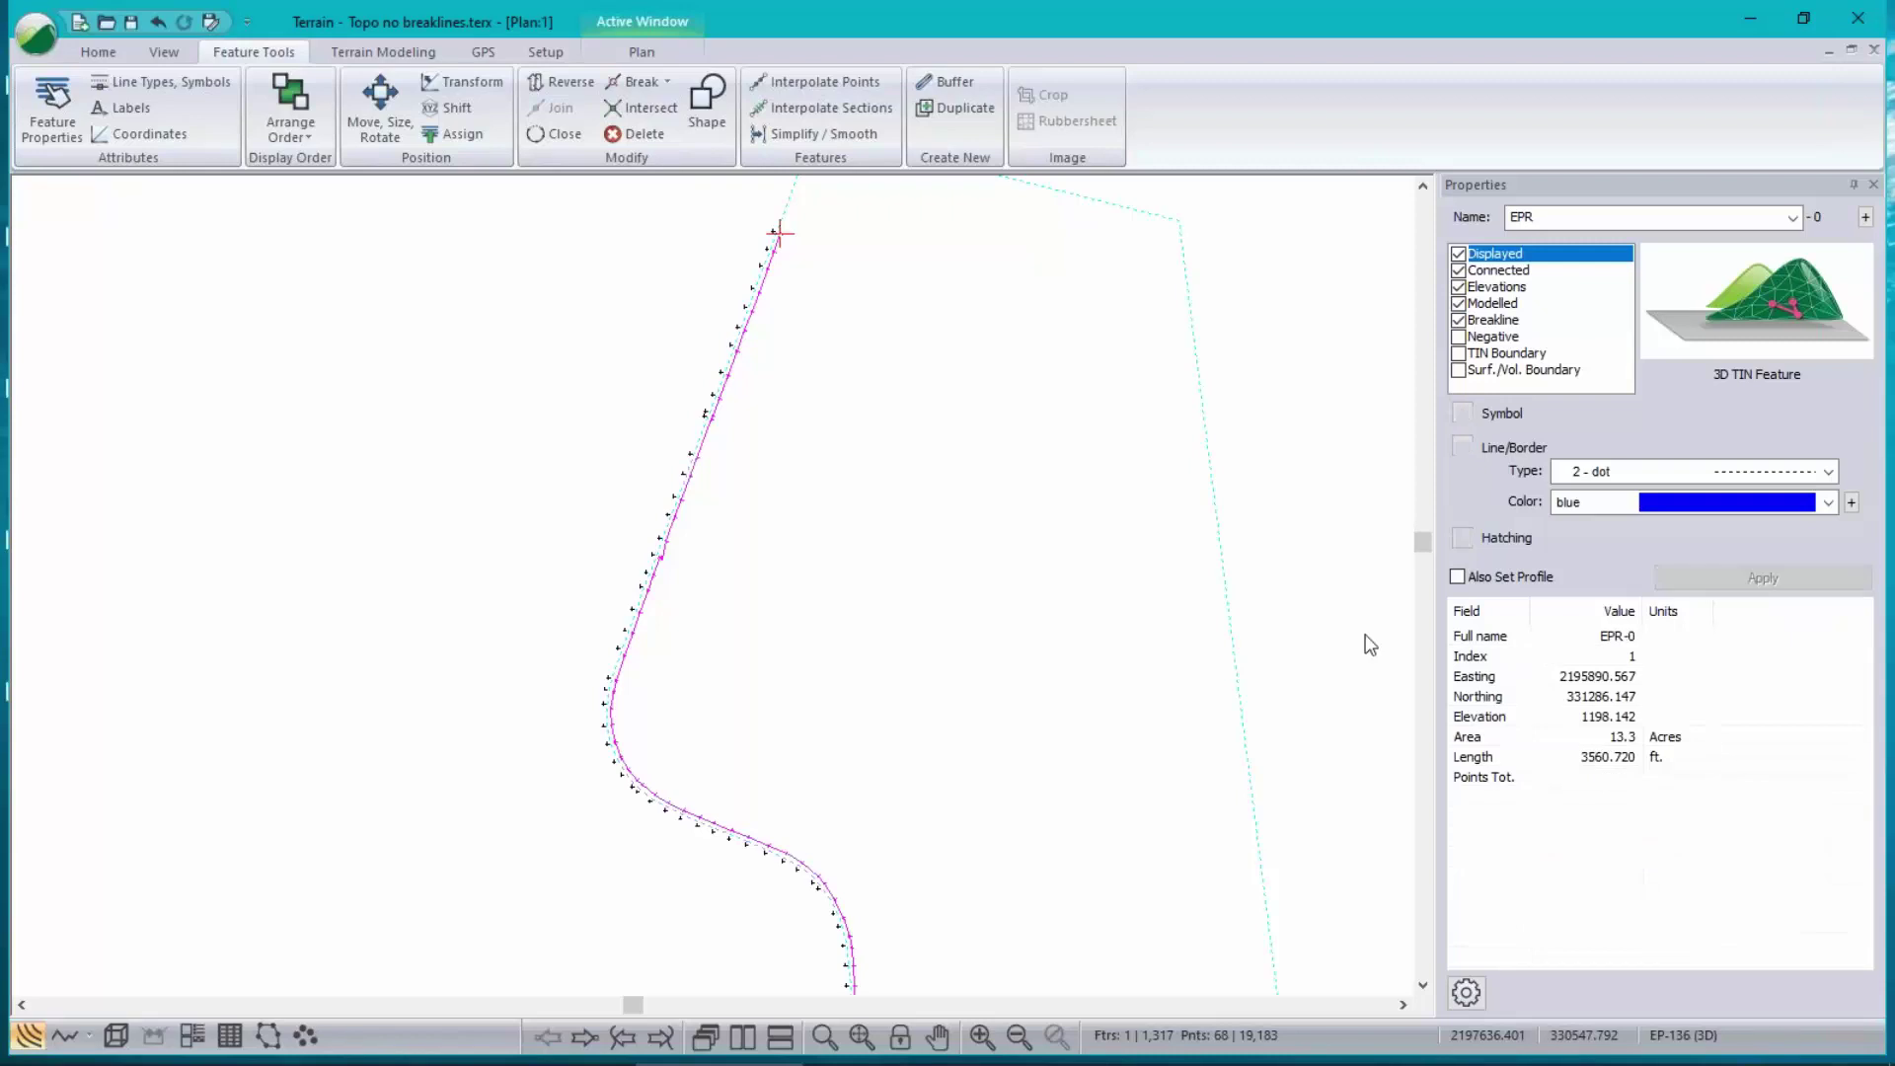
- Select the features outside the boundary polygon, without retaining the currently selected feature, and join them into one line
scroll(760, 641, down, 3)
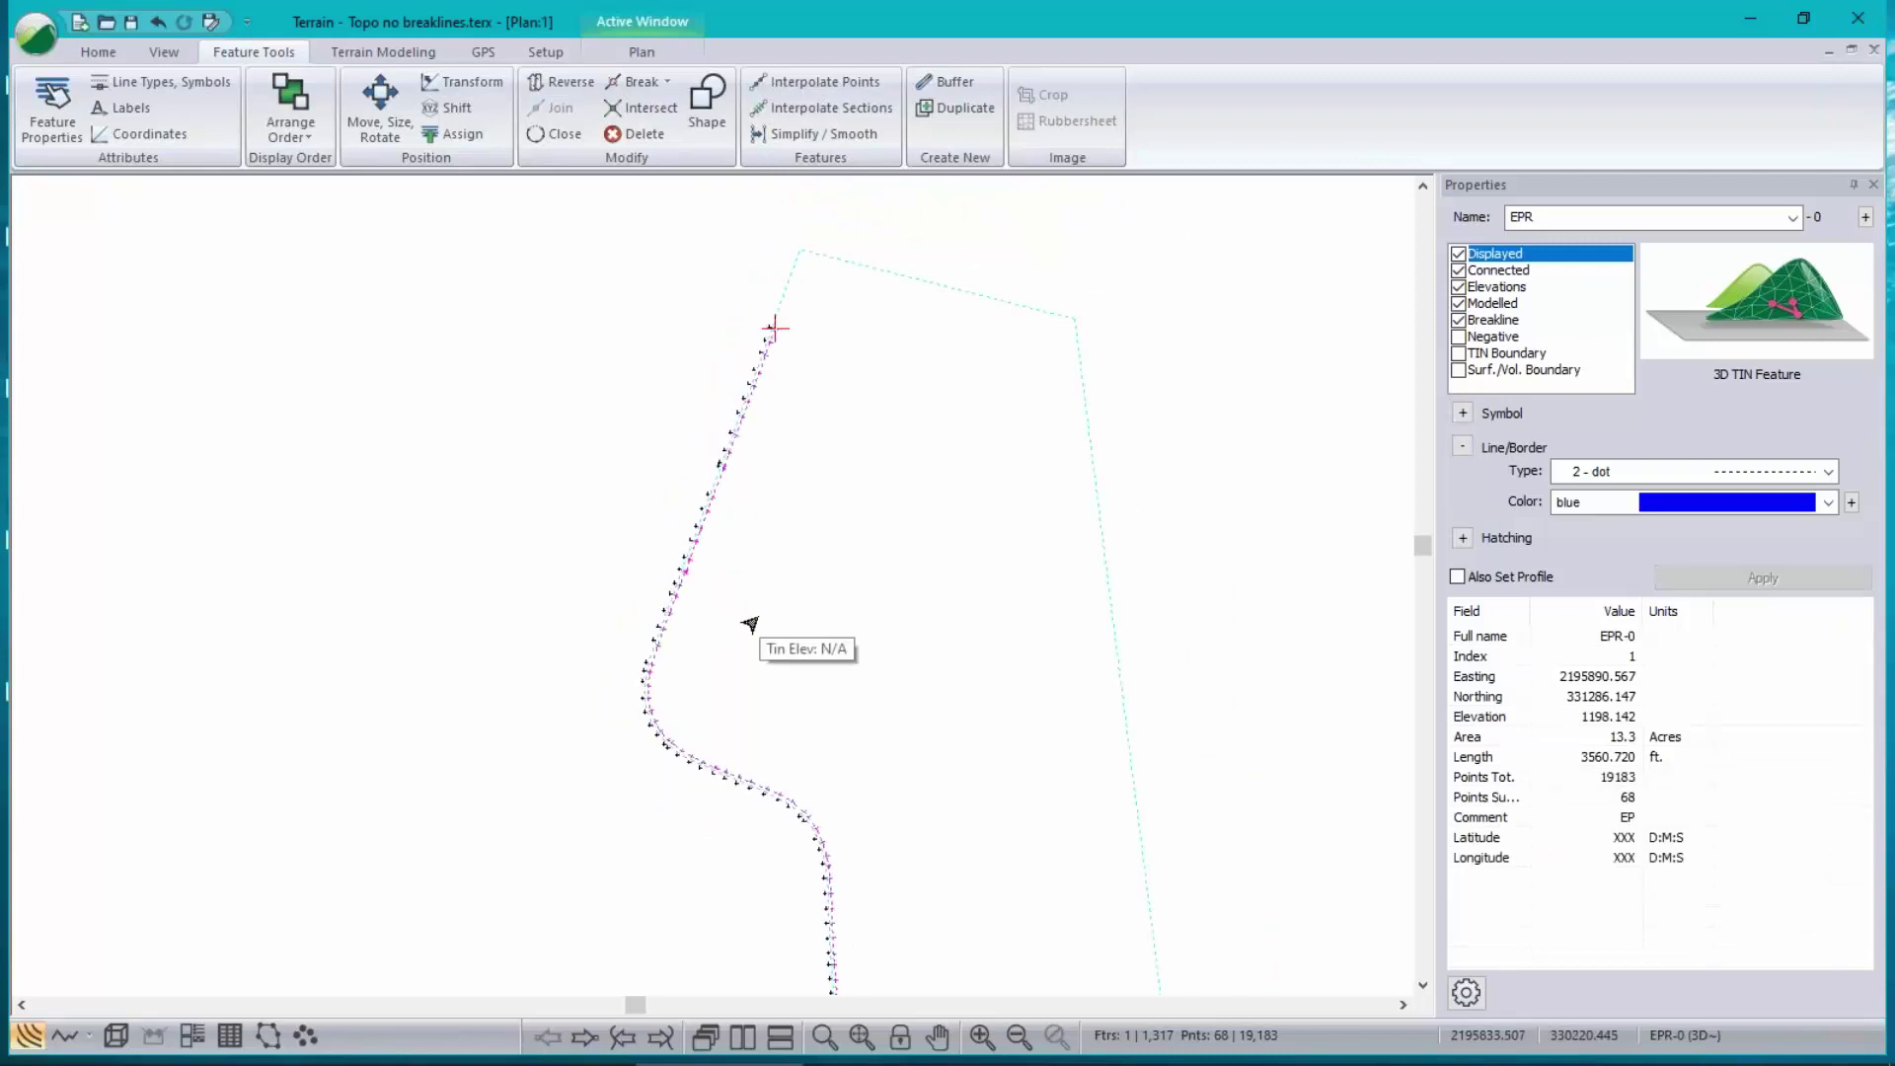
scroll(755, 625, down, 2)
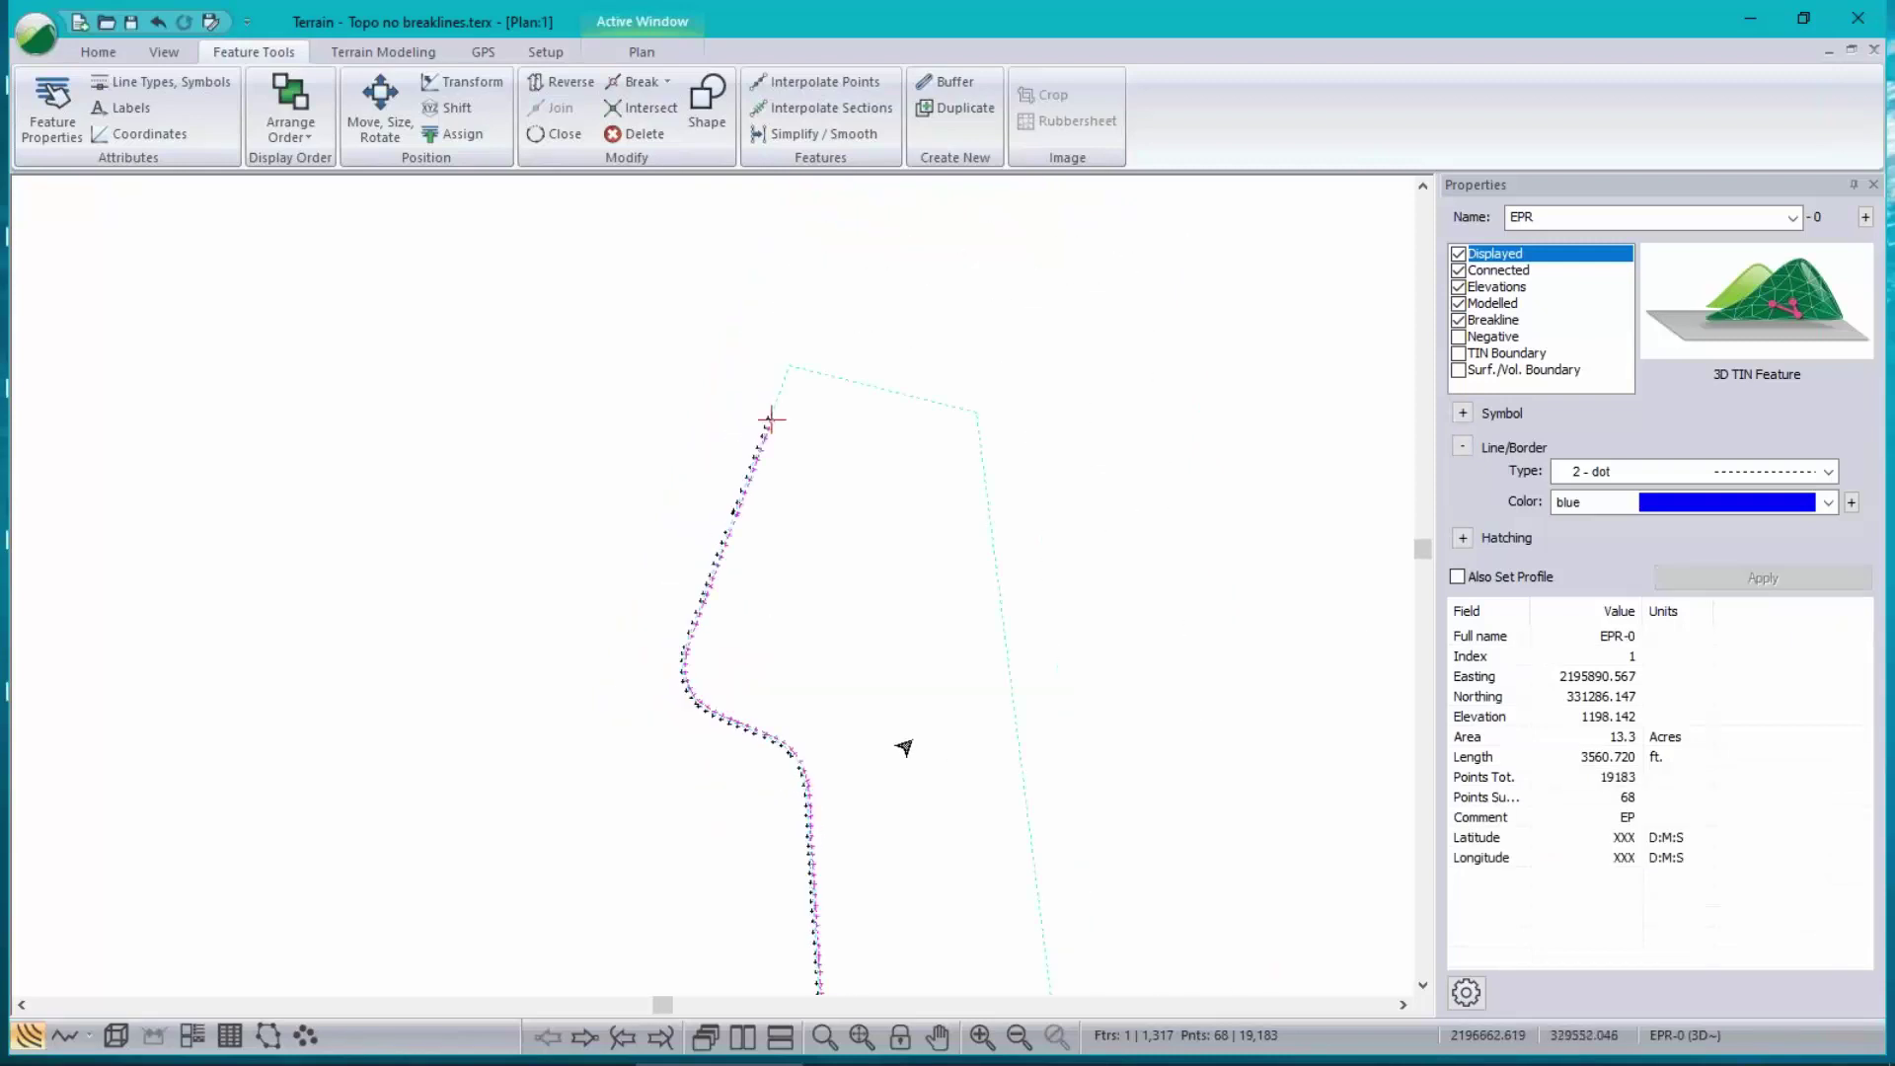
middle_drag(904, 747, 783, 643)
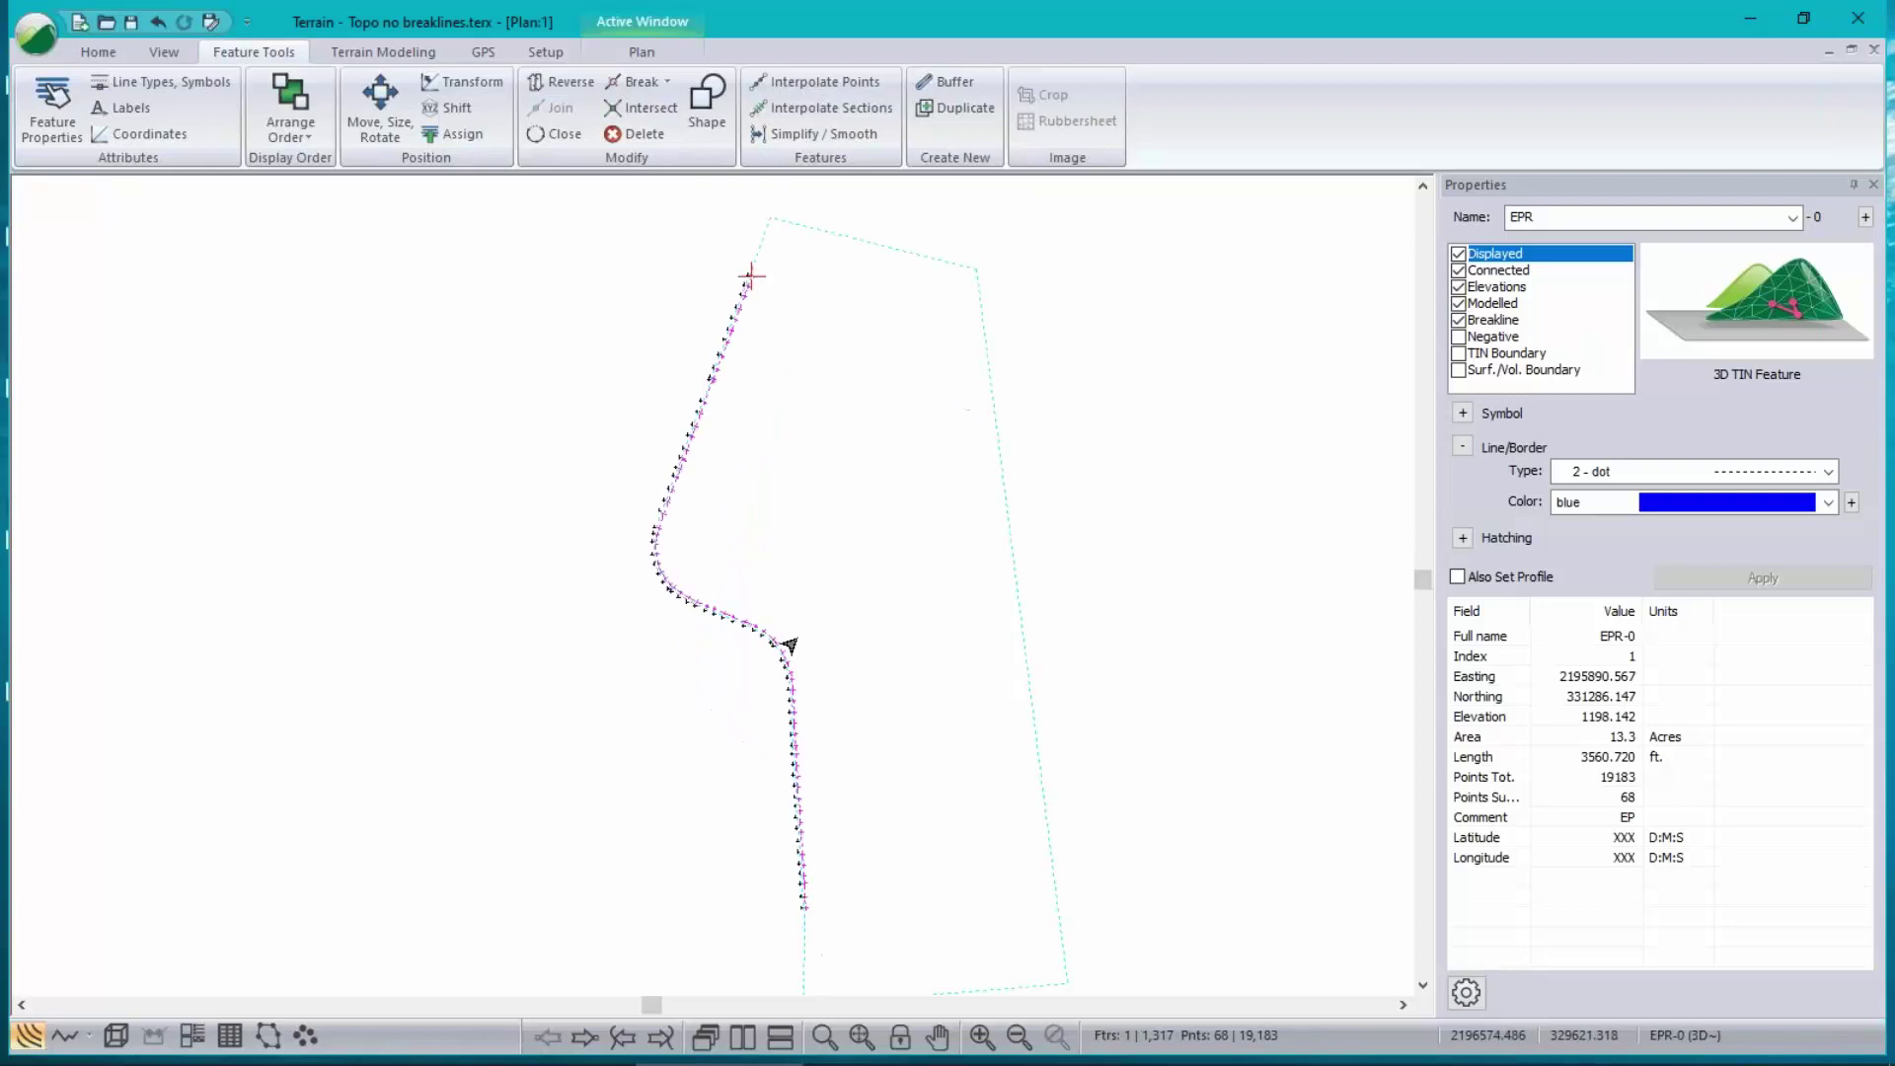
click(1026, 505)
right_click(851, 383)
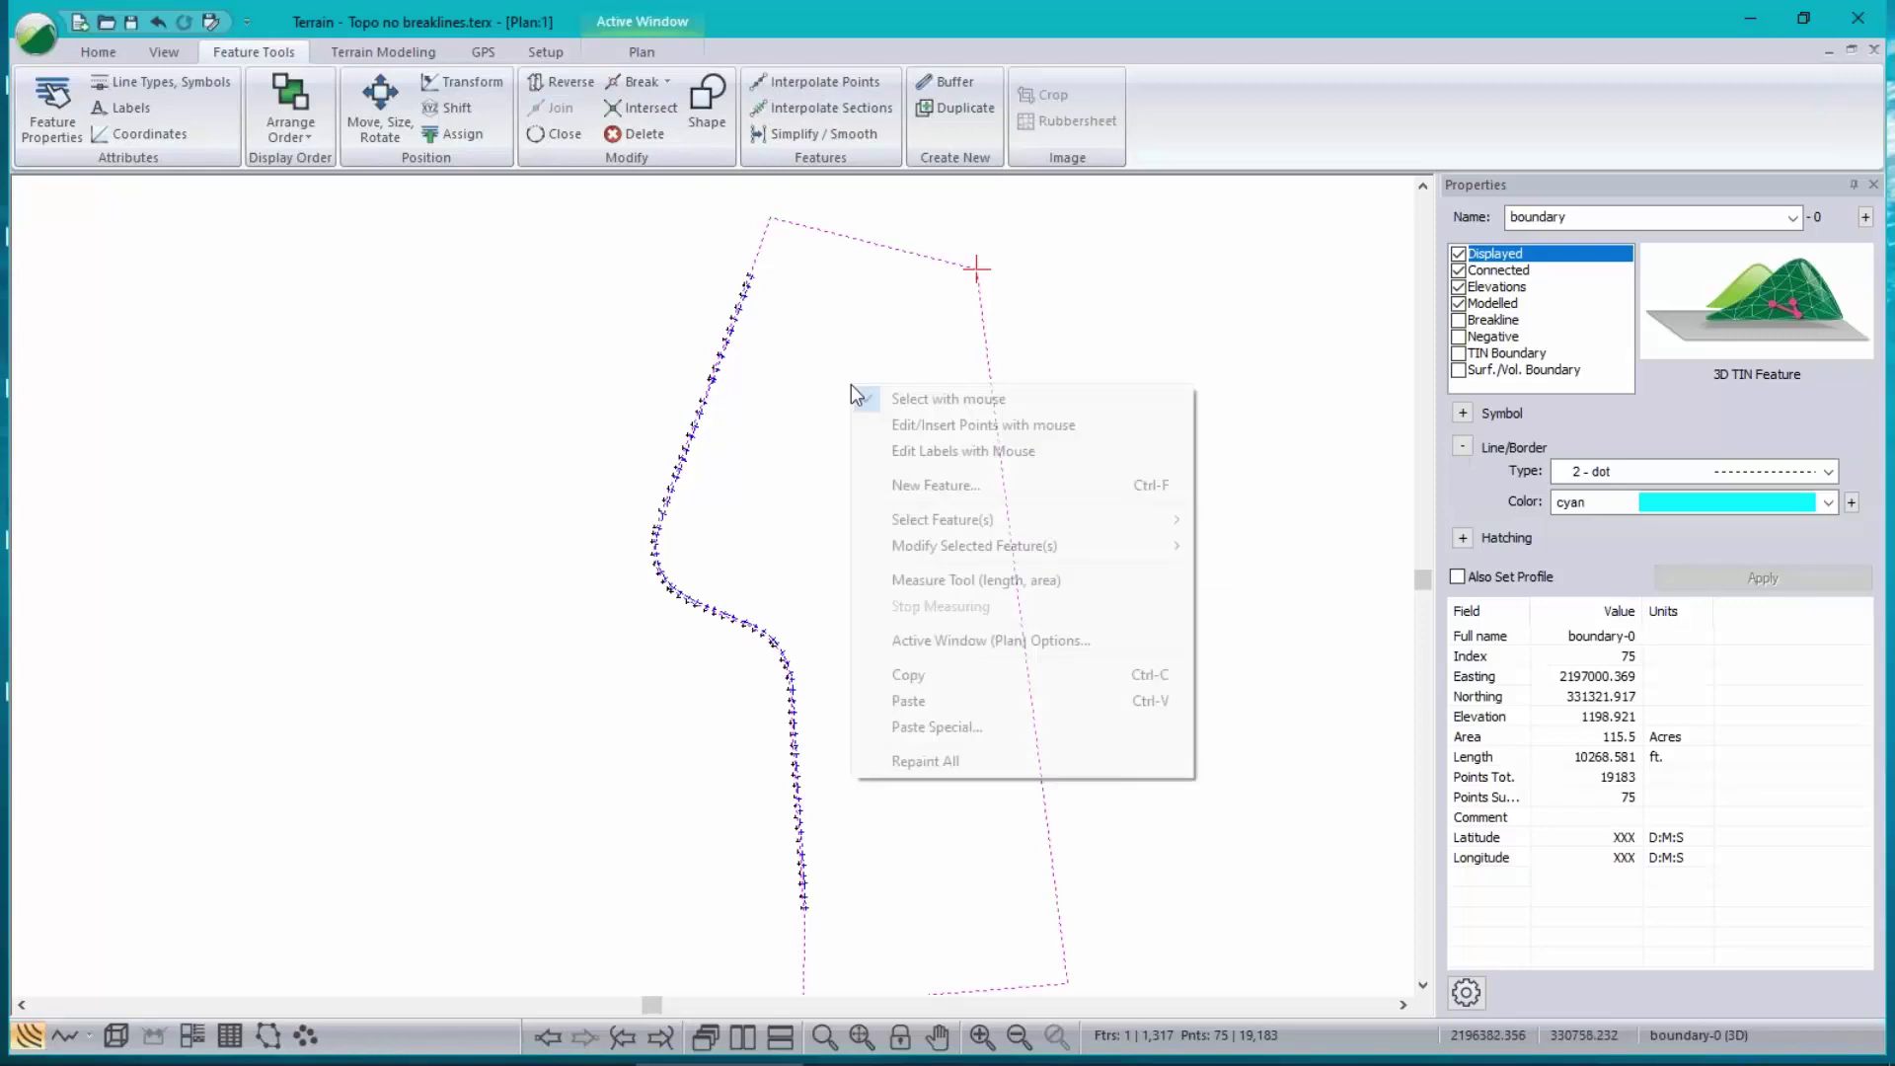
mouse_move(957, 523)
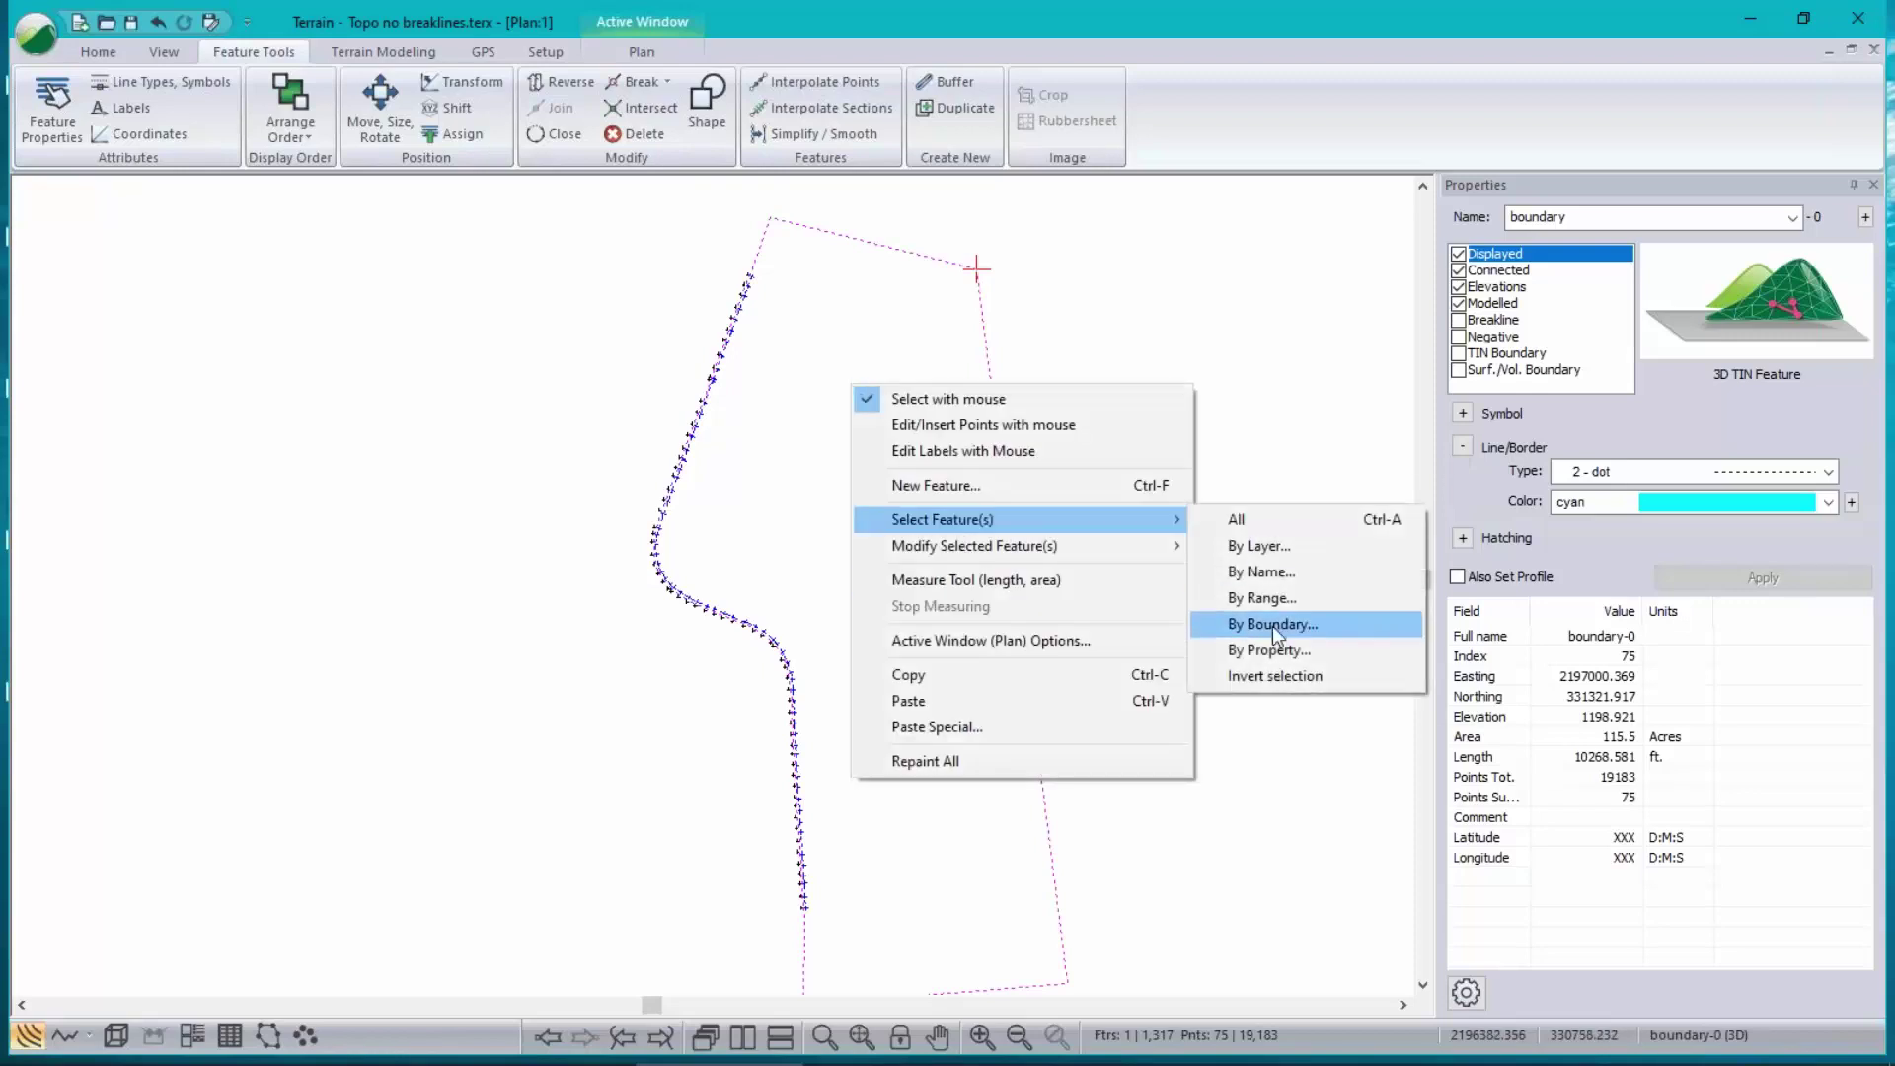
click(1271, 624)
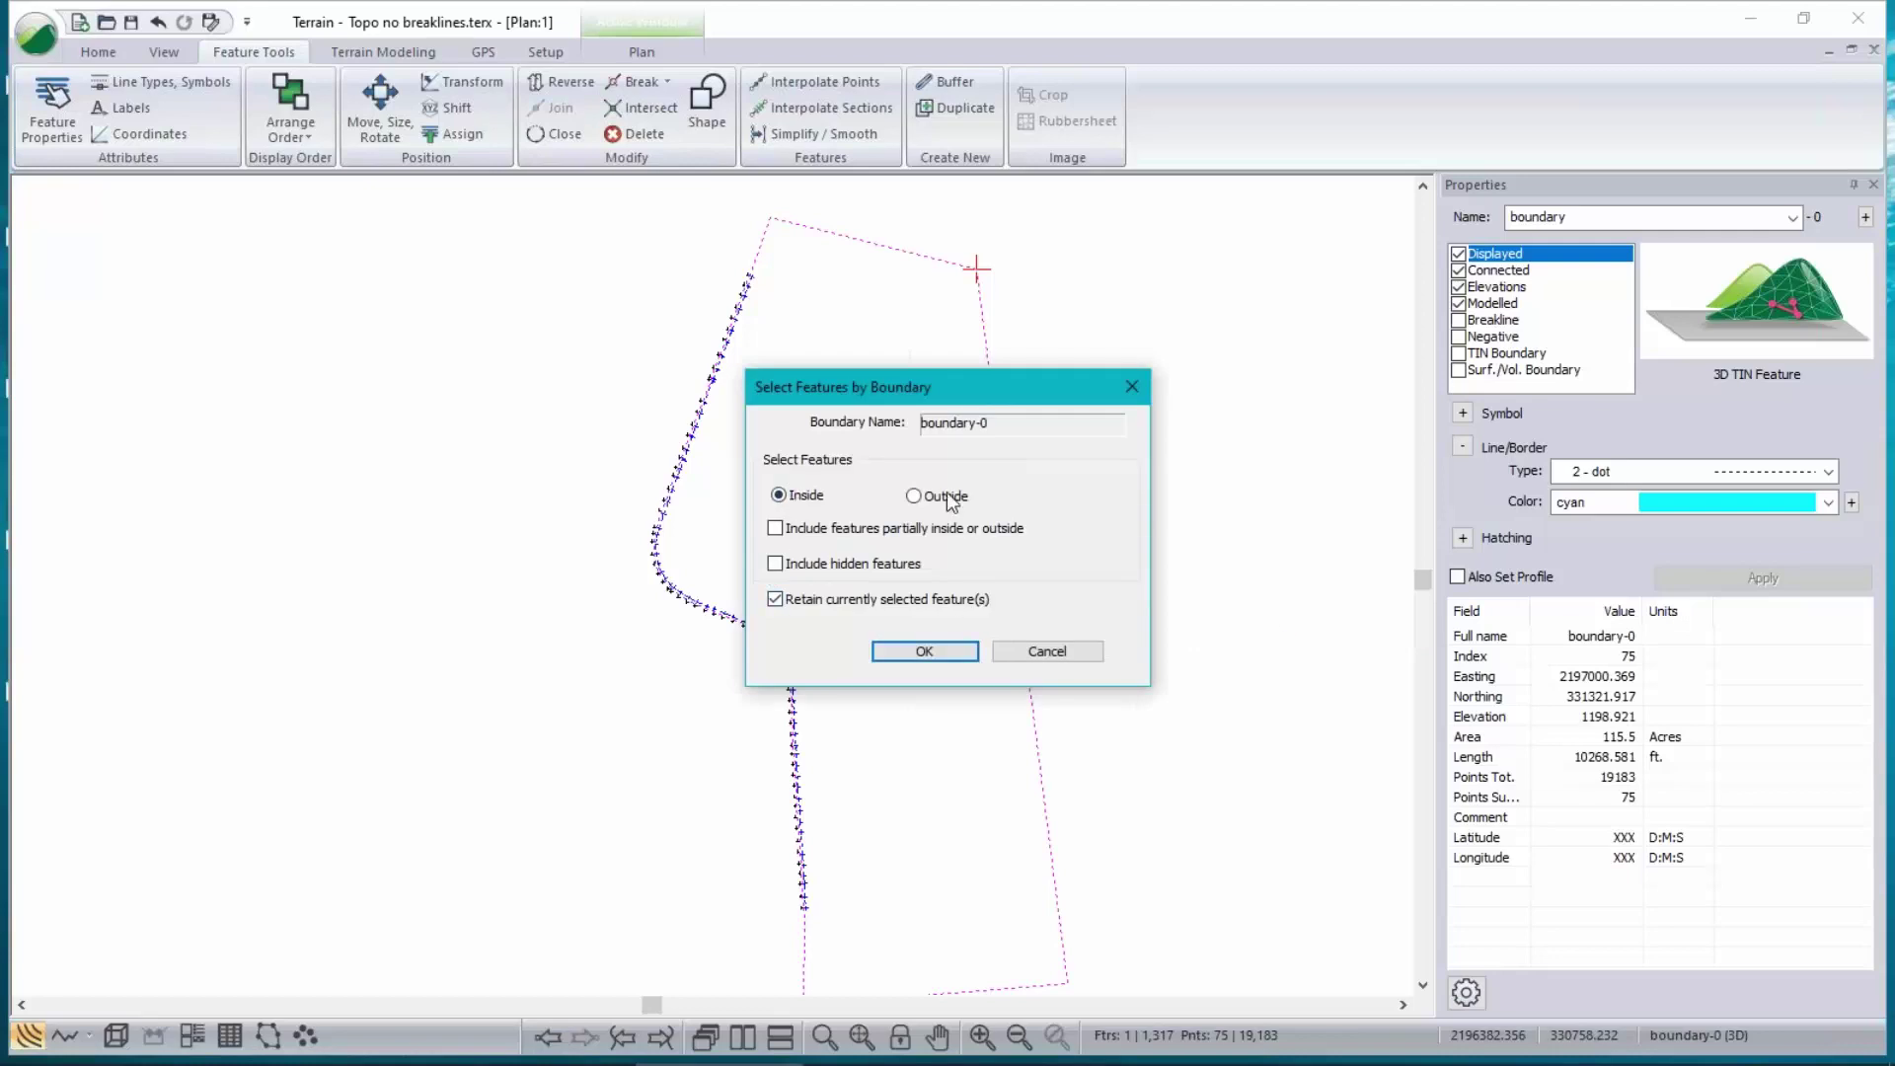
click(914, 496)
click(776, 599)
click(969, 647)
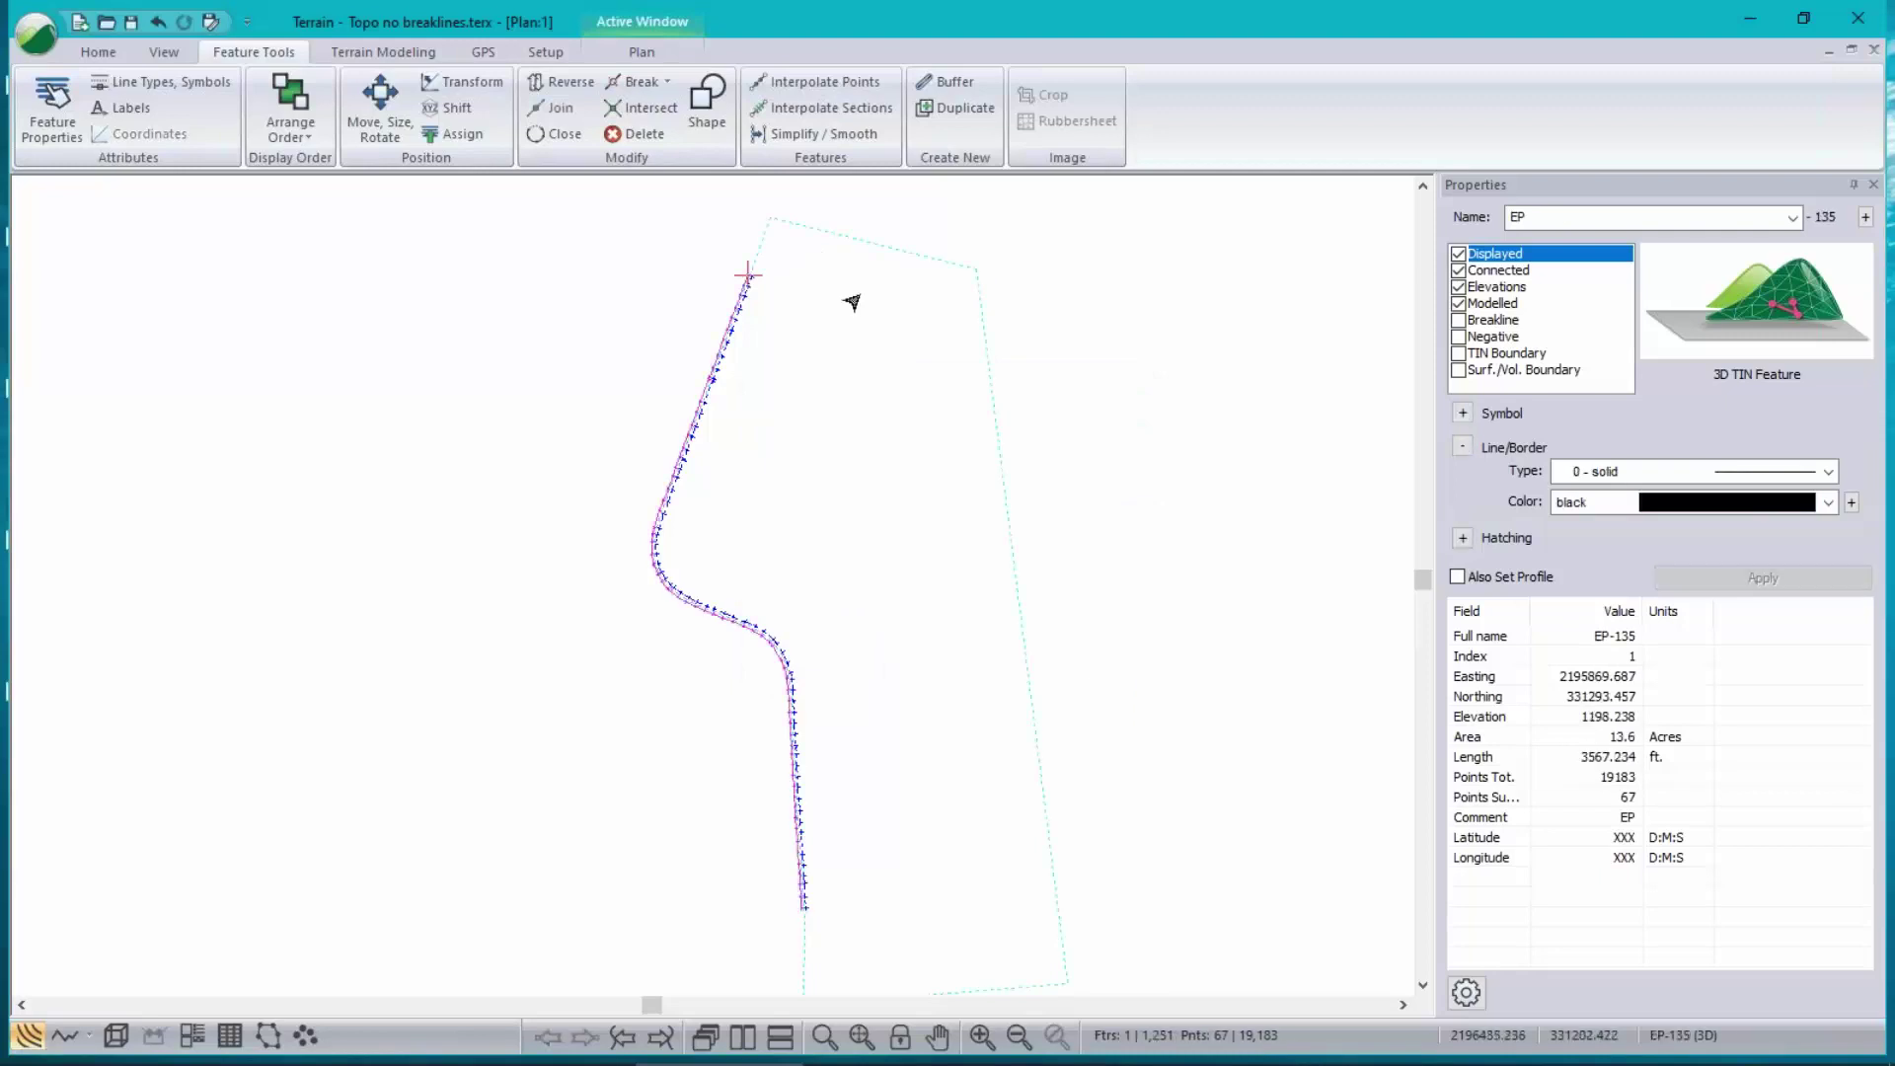
- Name the joined edge-of-pavement line EPL, set its colour to blue and its type to 2 - dot, and apply the properties
click(1540, 216)
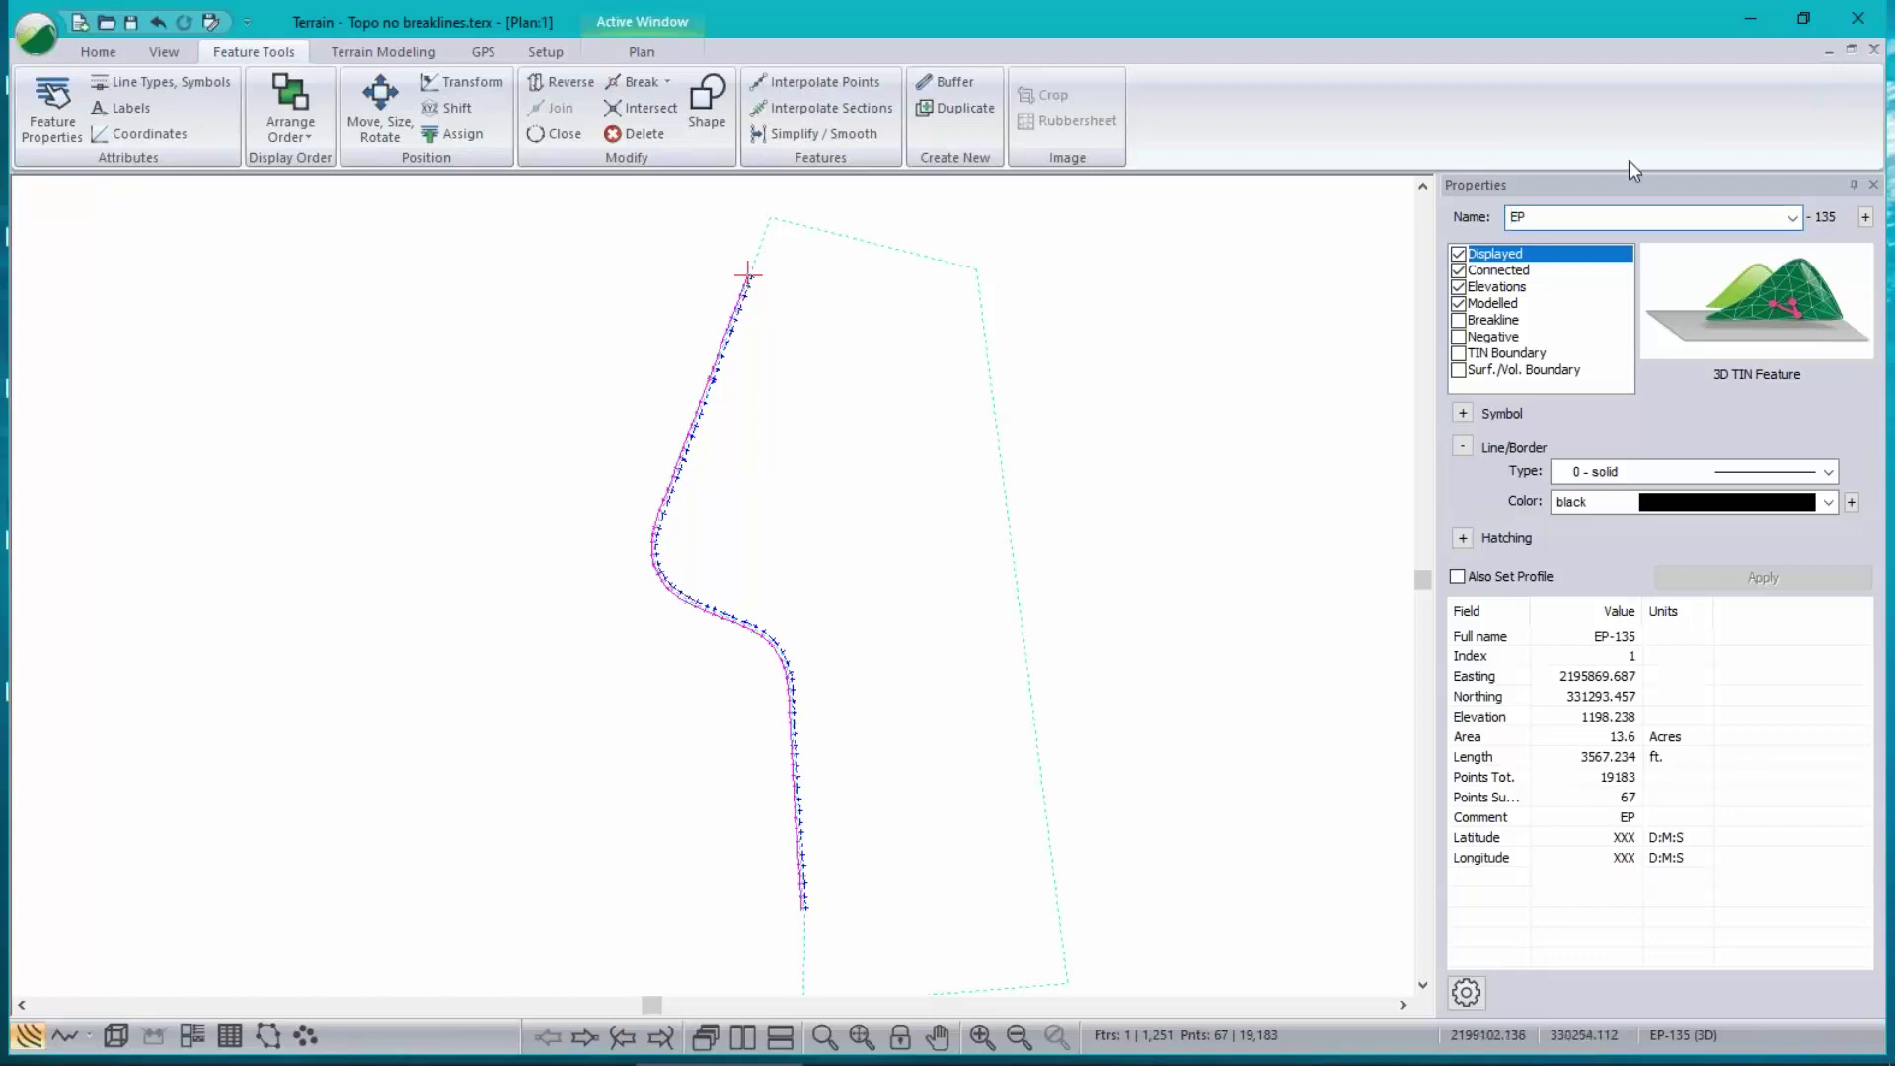
text(L)
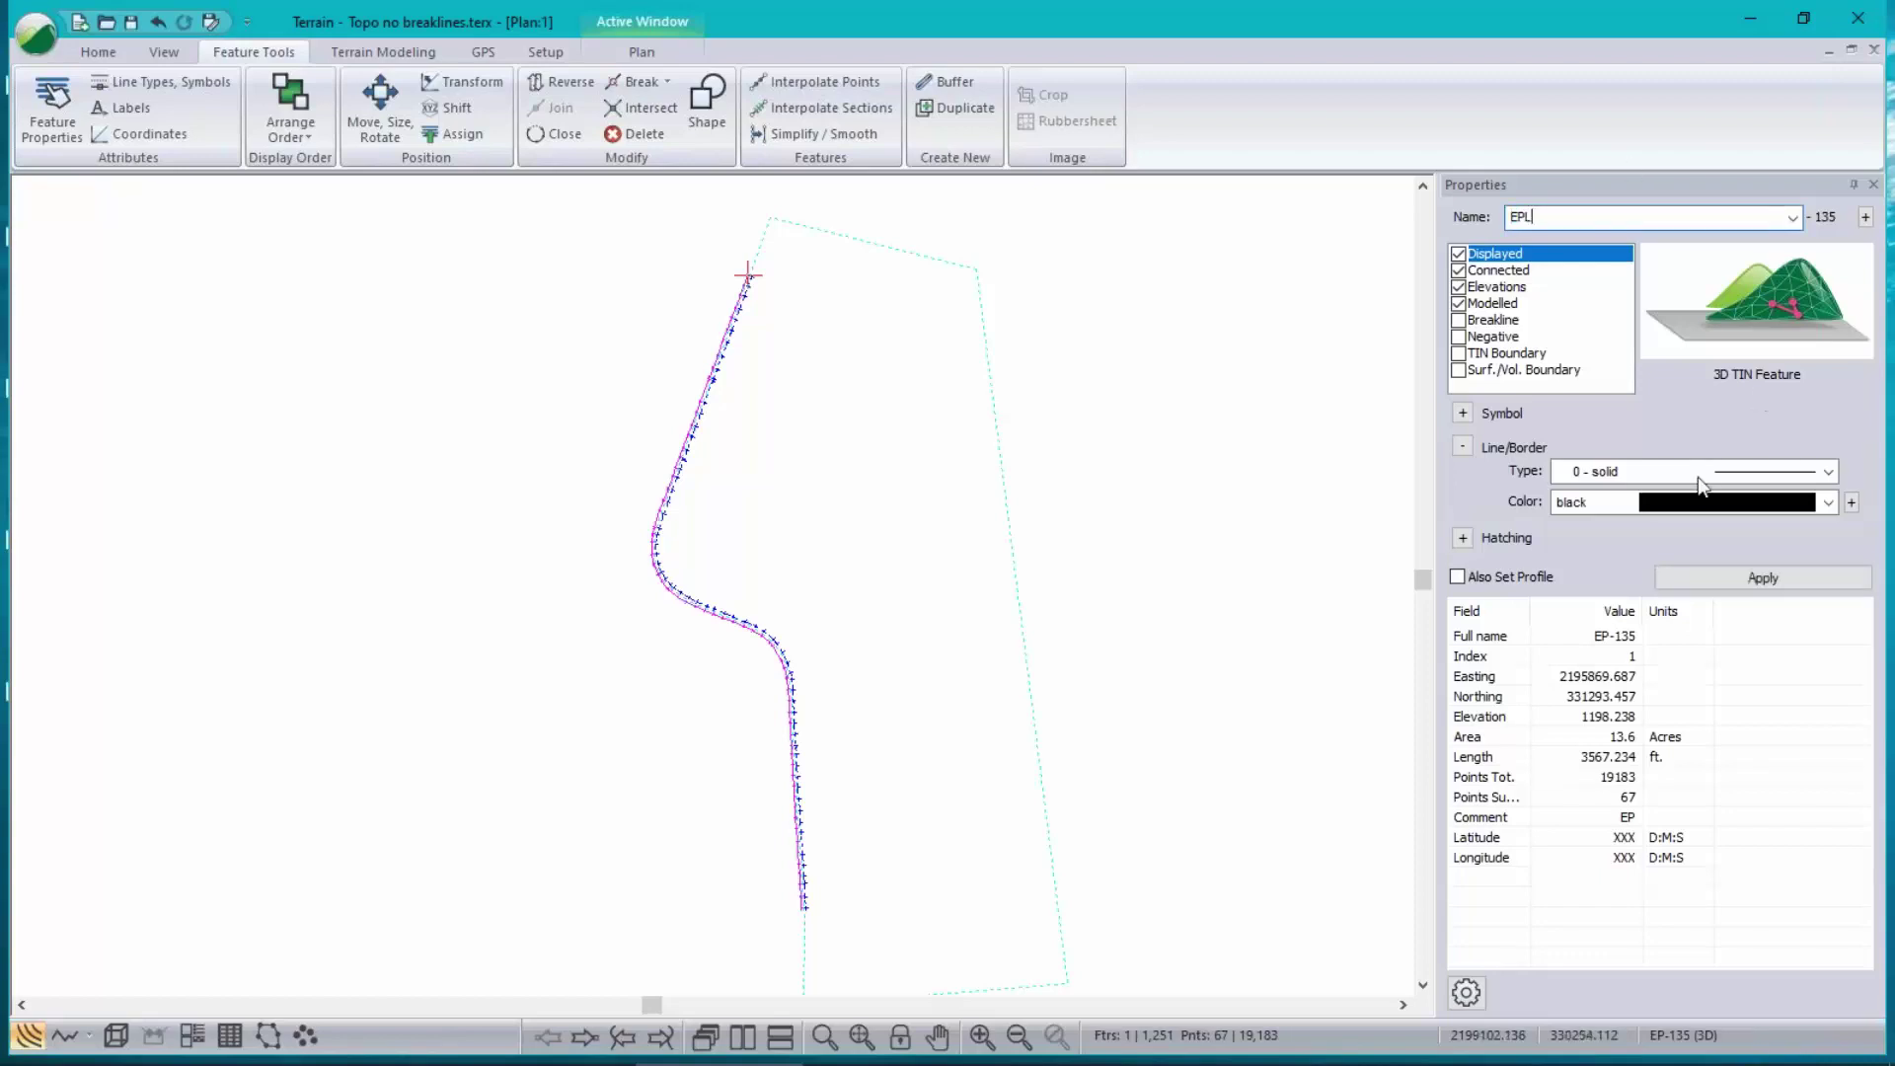
click(1826, 503)
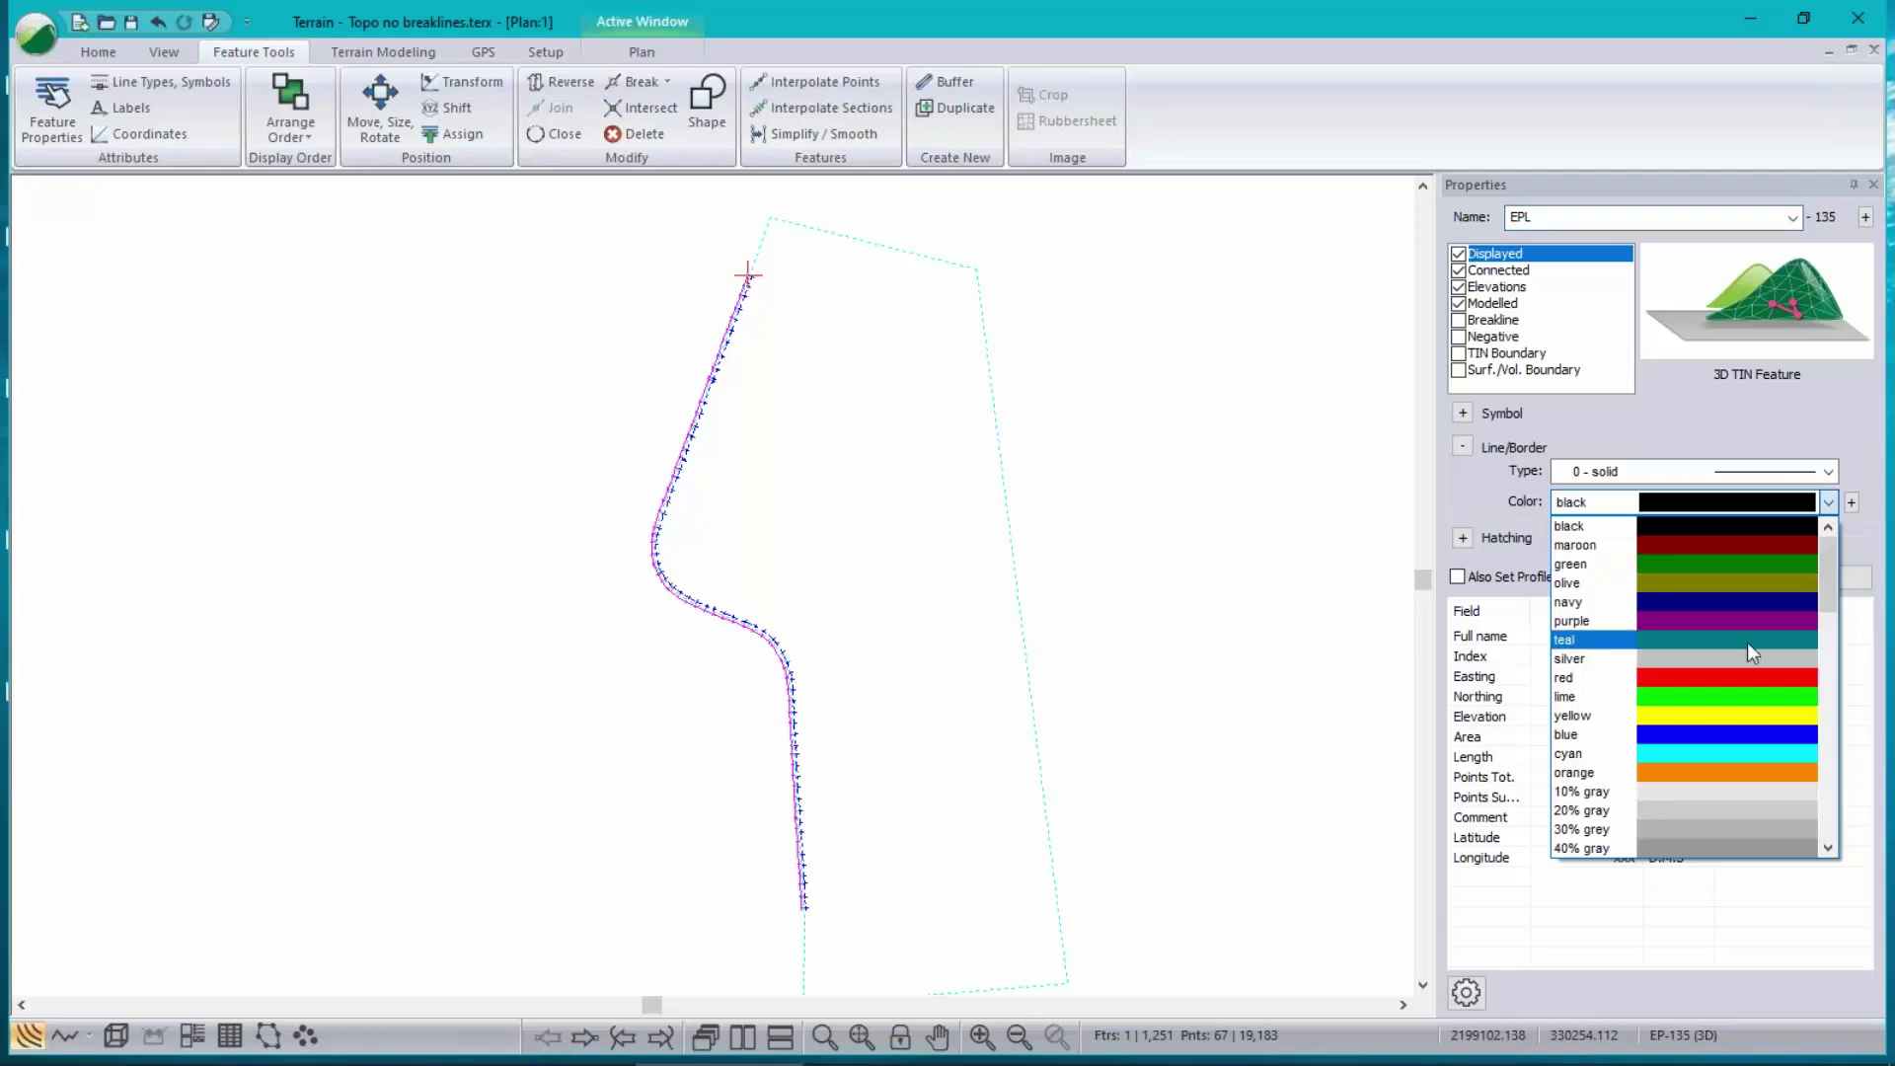
click(1756, 732)
click(1828, 472)
scroll(1776, 592, up, 2)
click(1734, 515)
click(1762, 578)
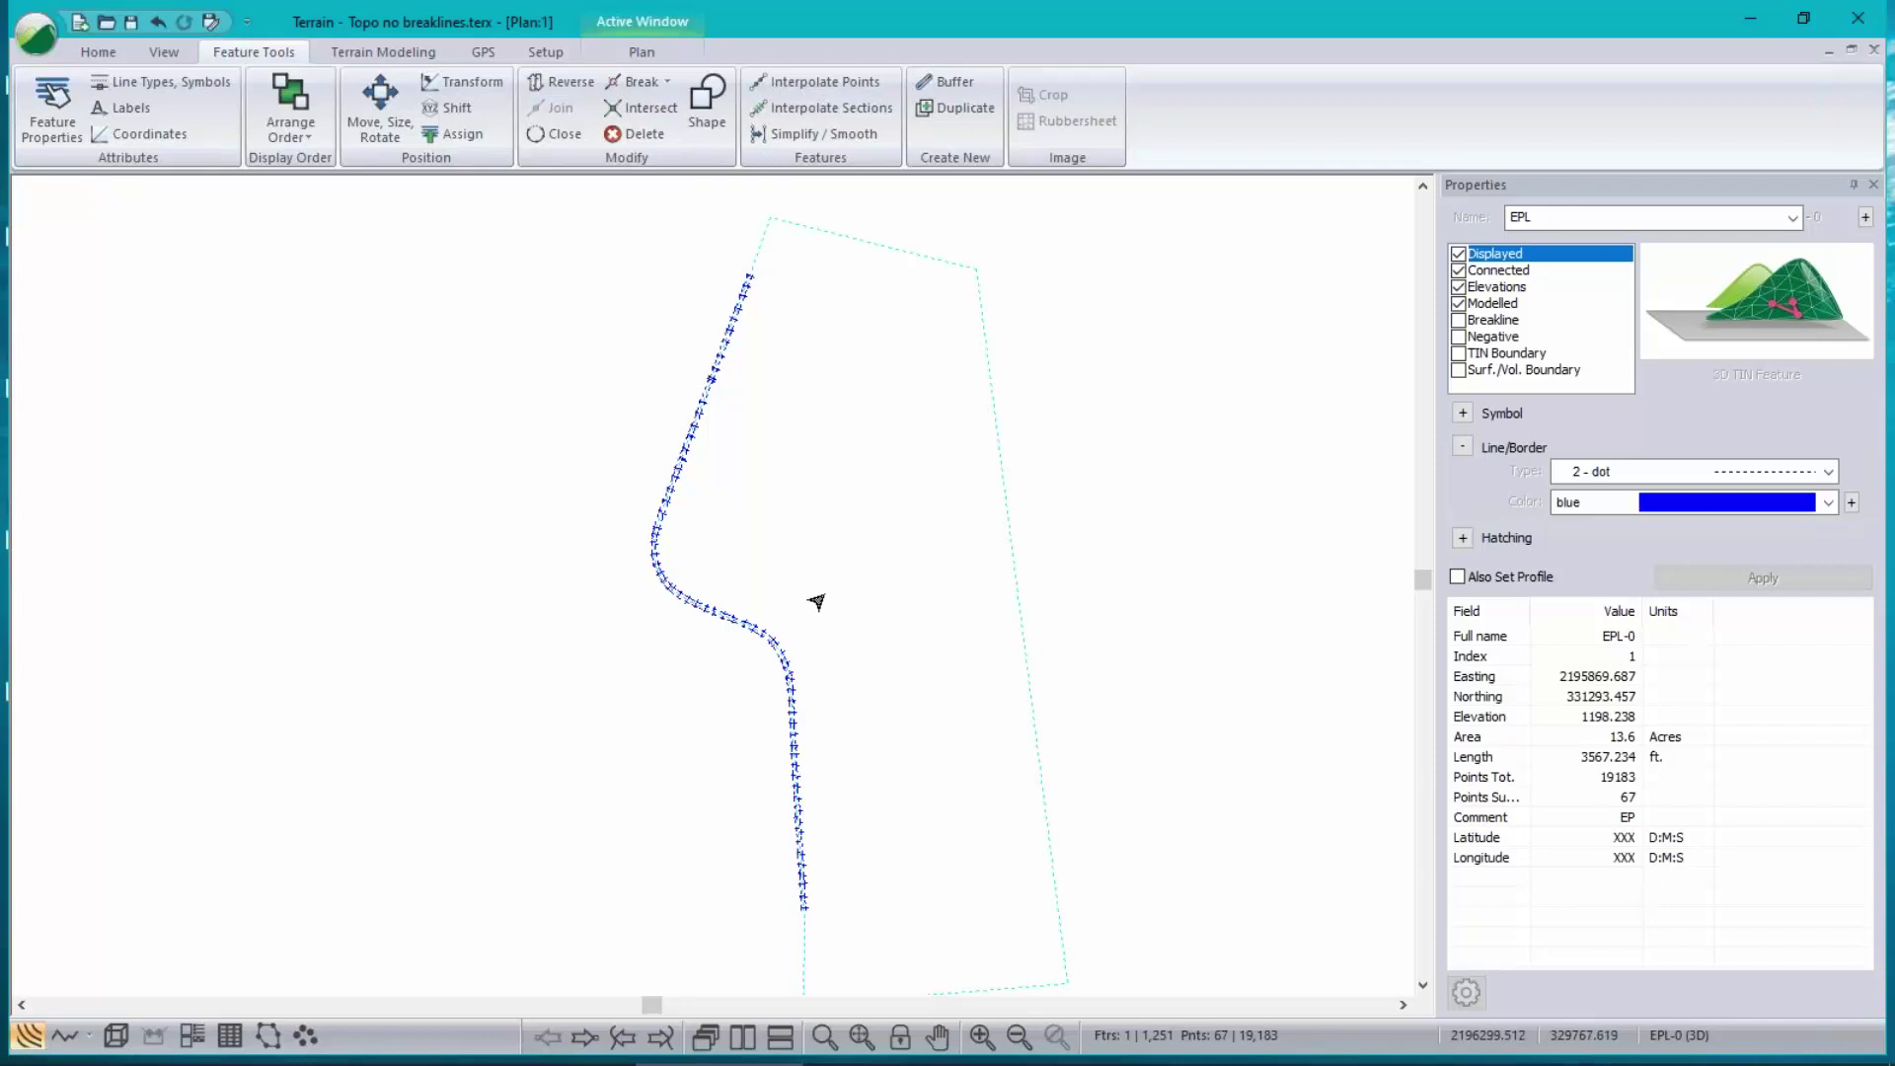
click(647, 601)
scroll(665, 592, up, 3)
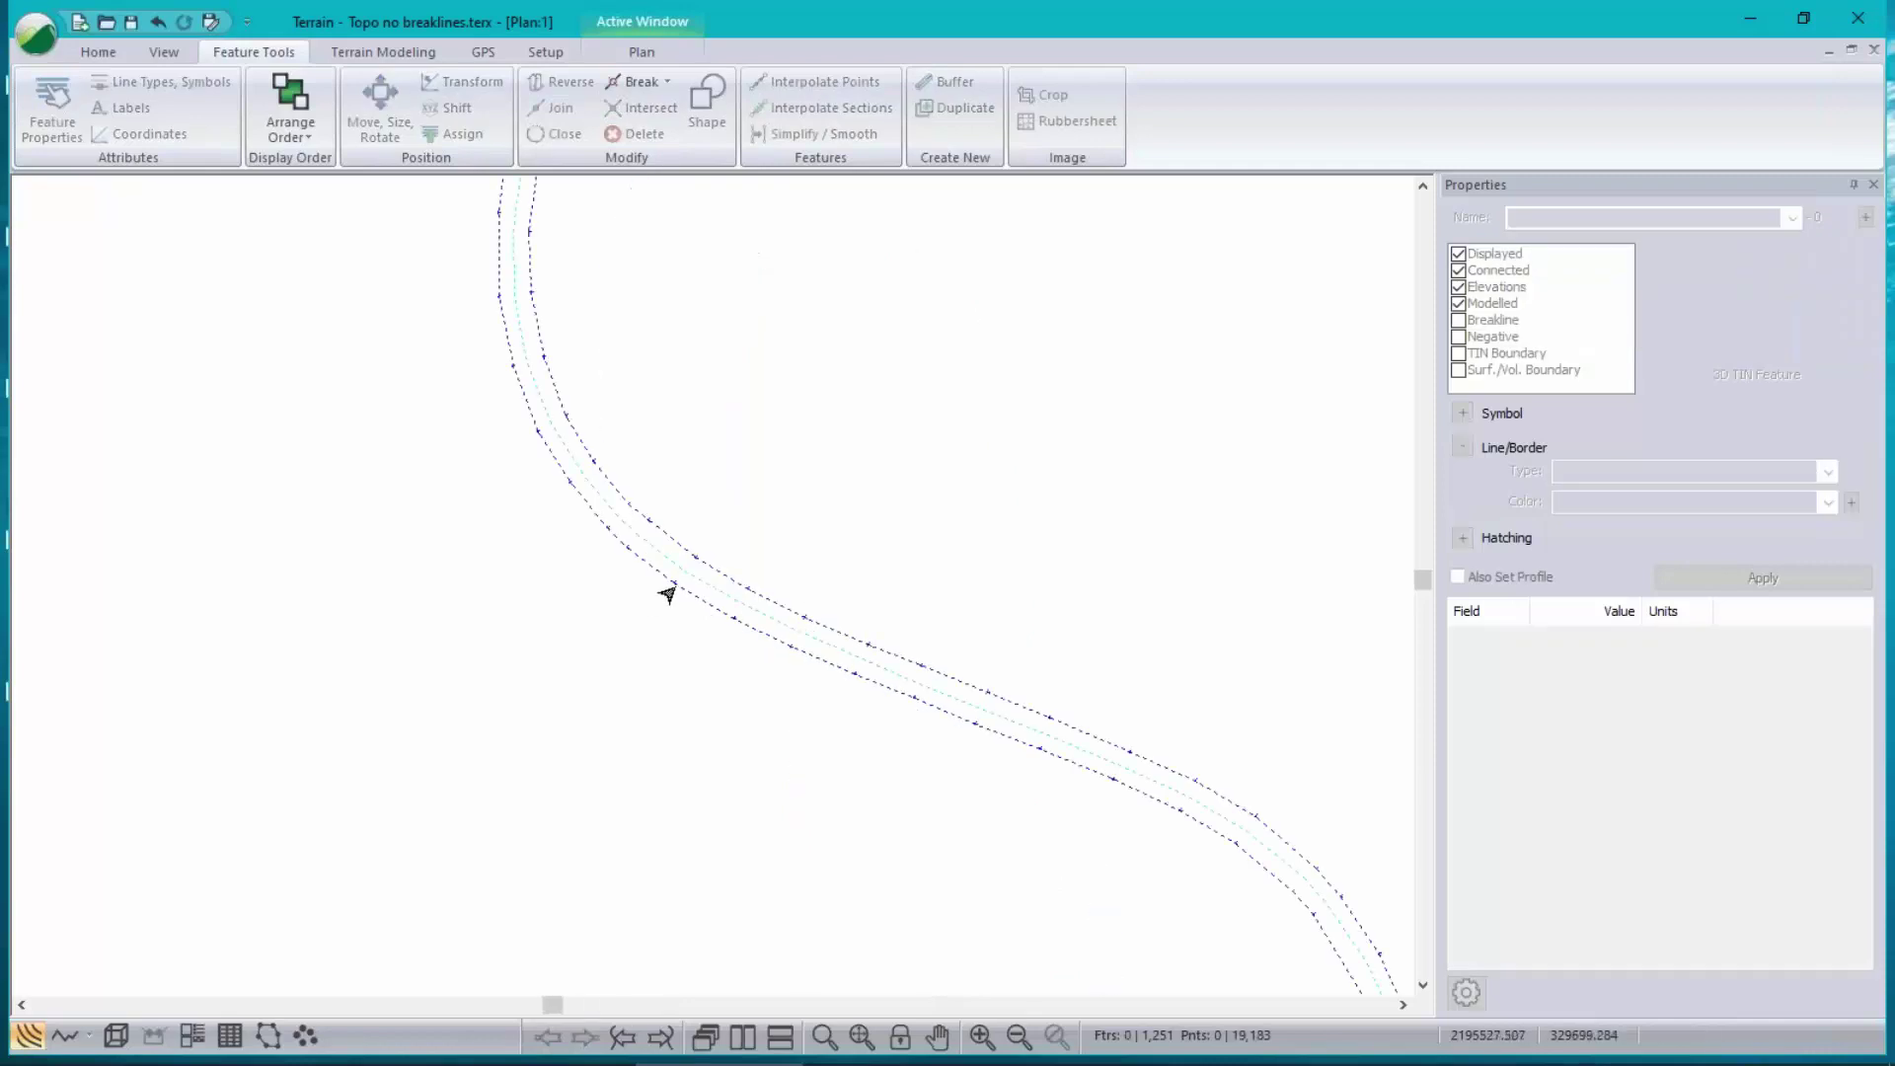
scroll(1254, 409, down, 3)
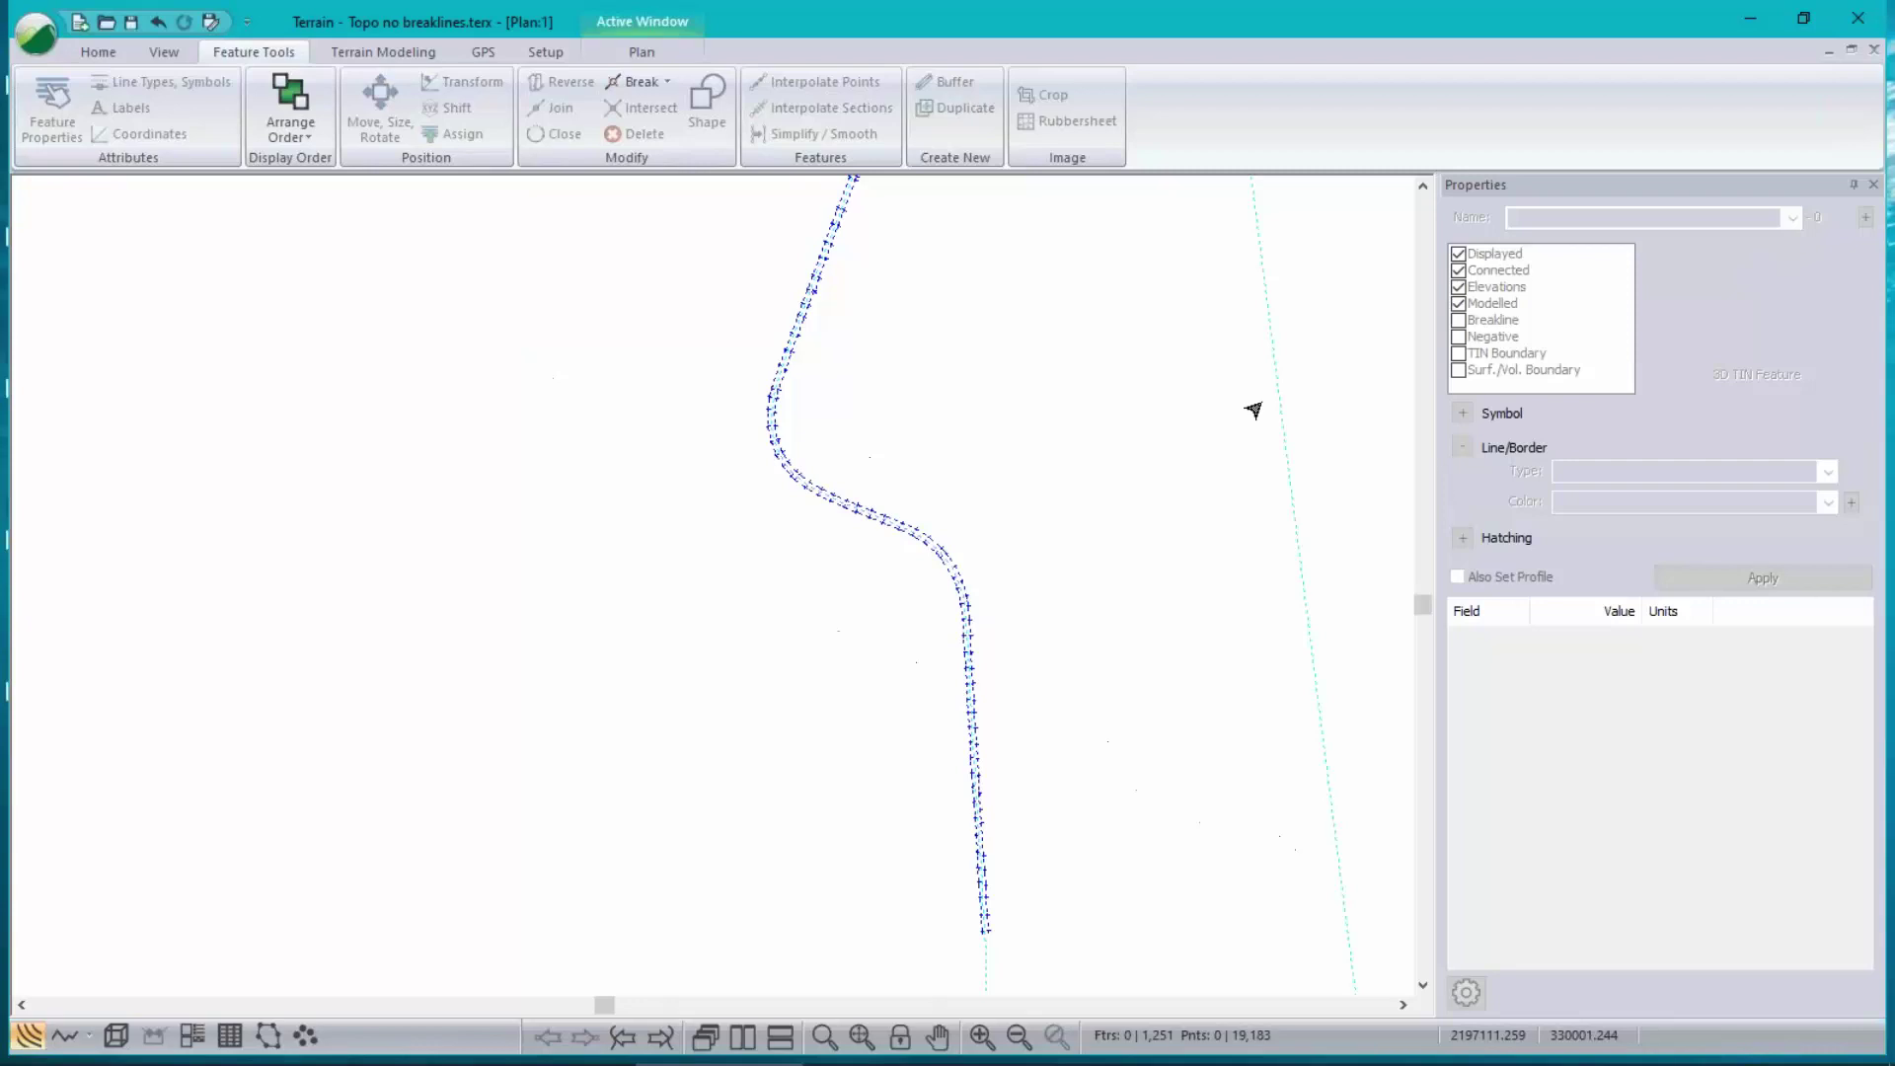
click(1268, 412)
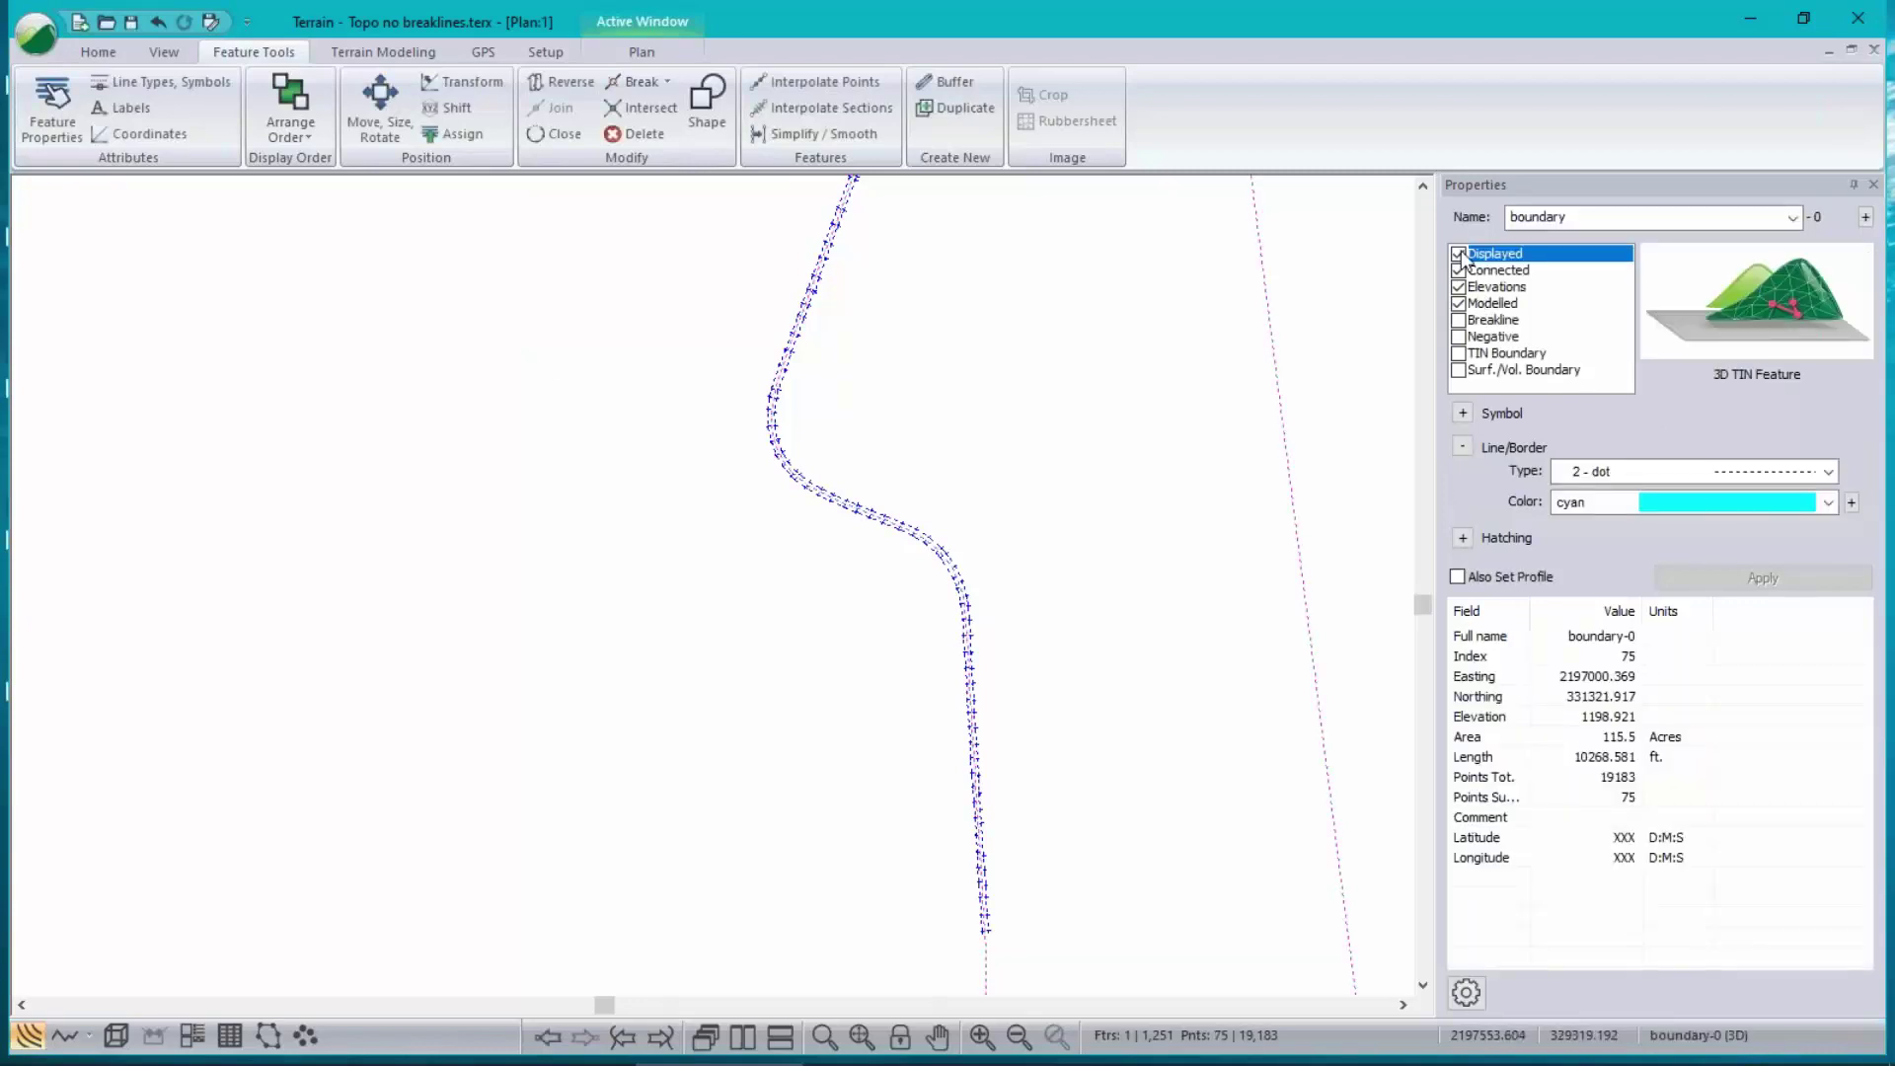
click(1082, 400)
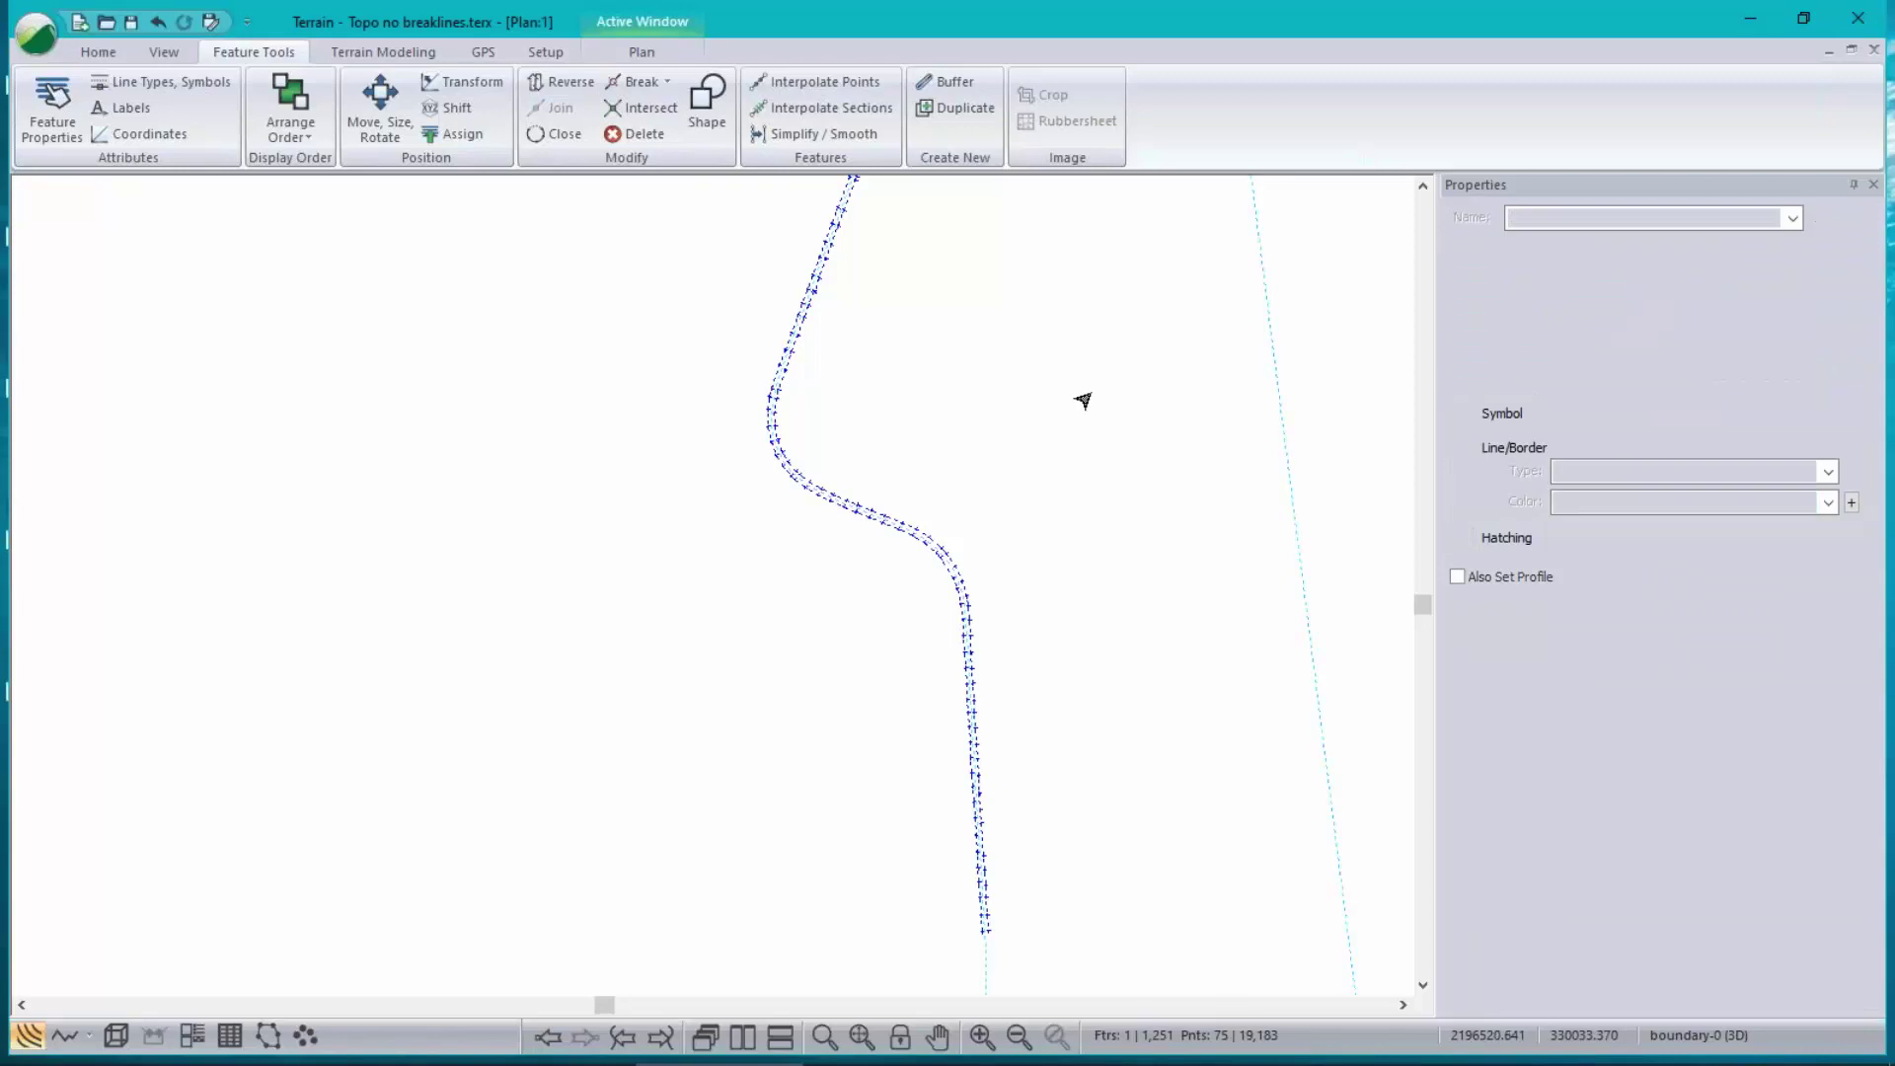
- Select all features in the plan and turn on their display
scroll(1082, 400, down, 3)
middle_drag(1083, 399, 815, 561)
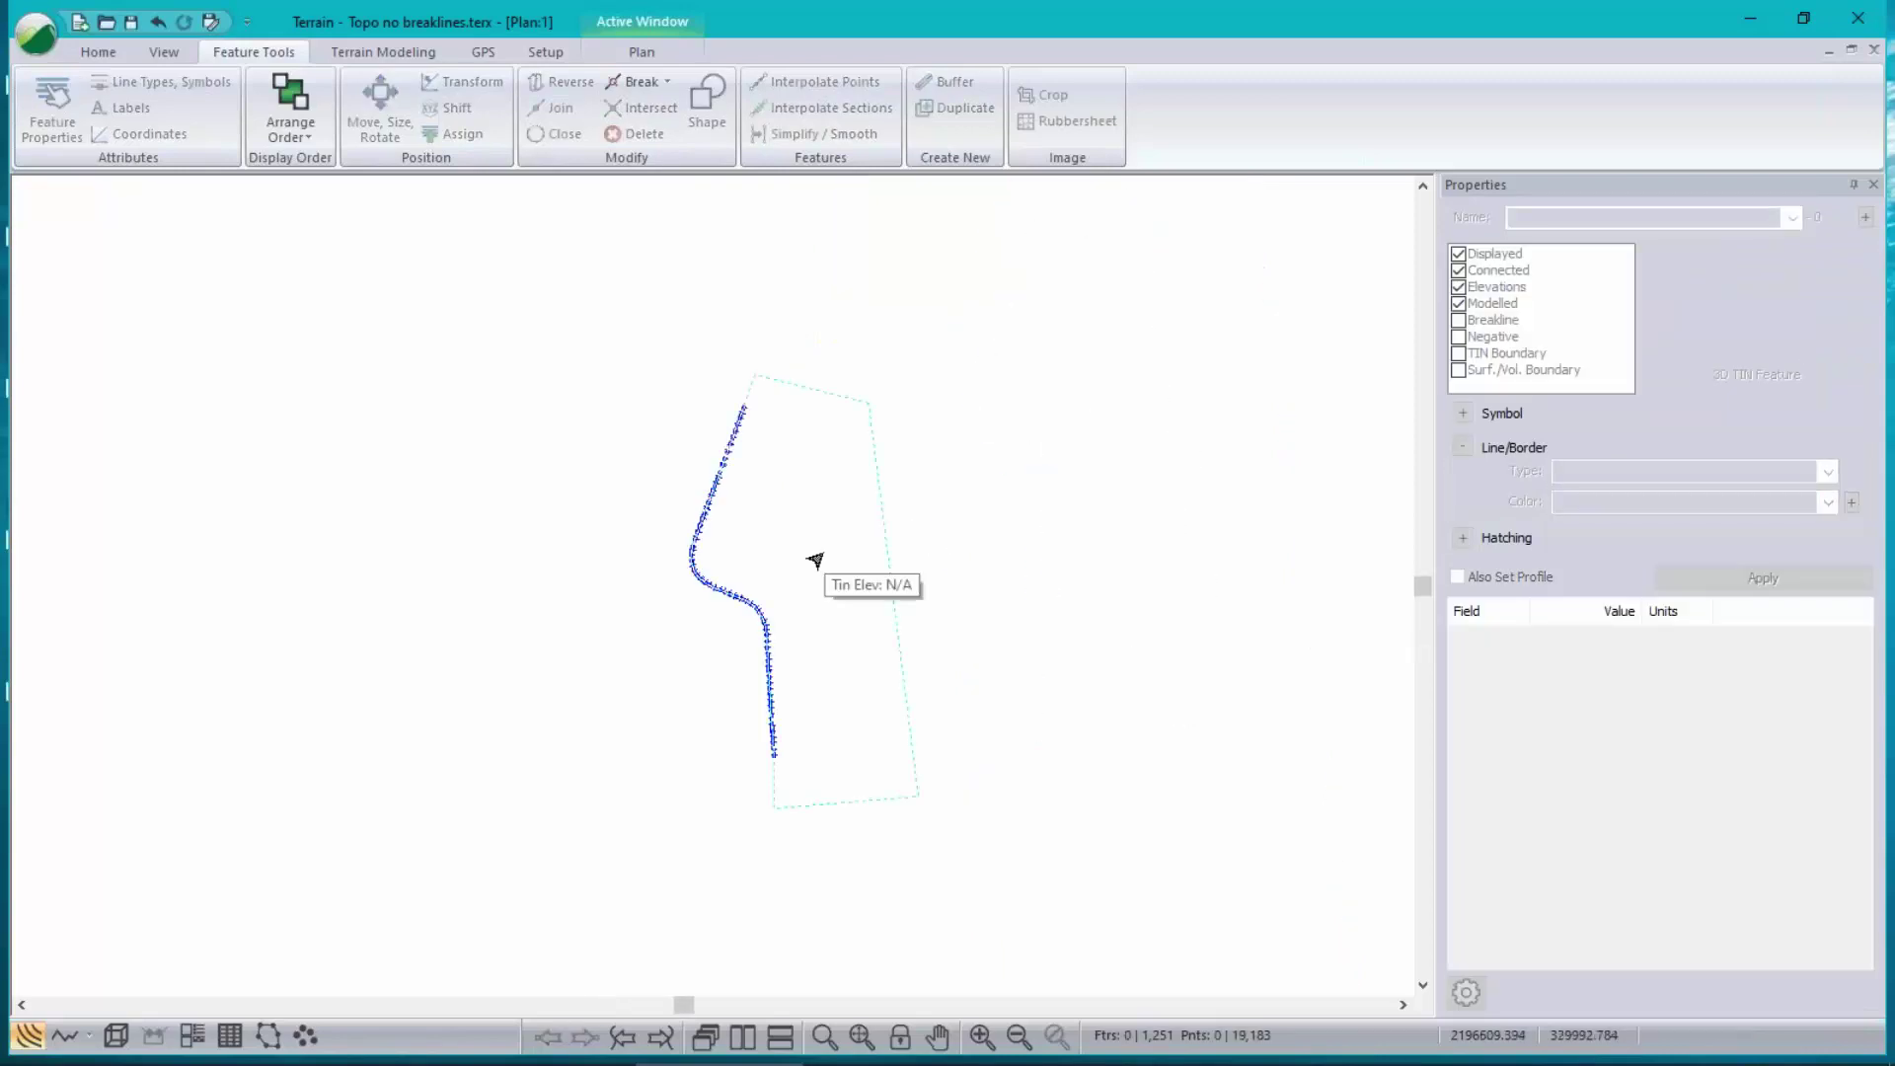
right_click(788, 441)
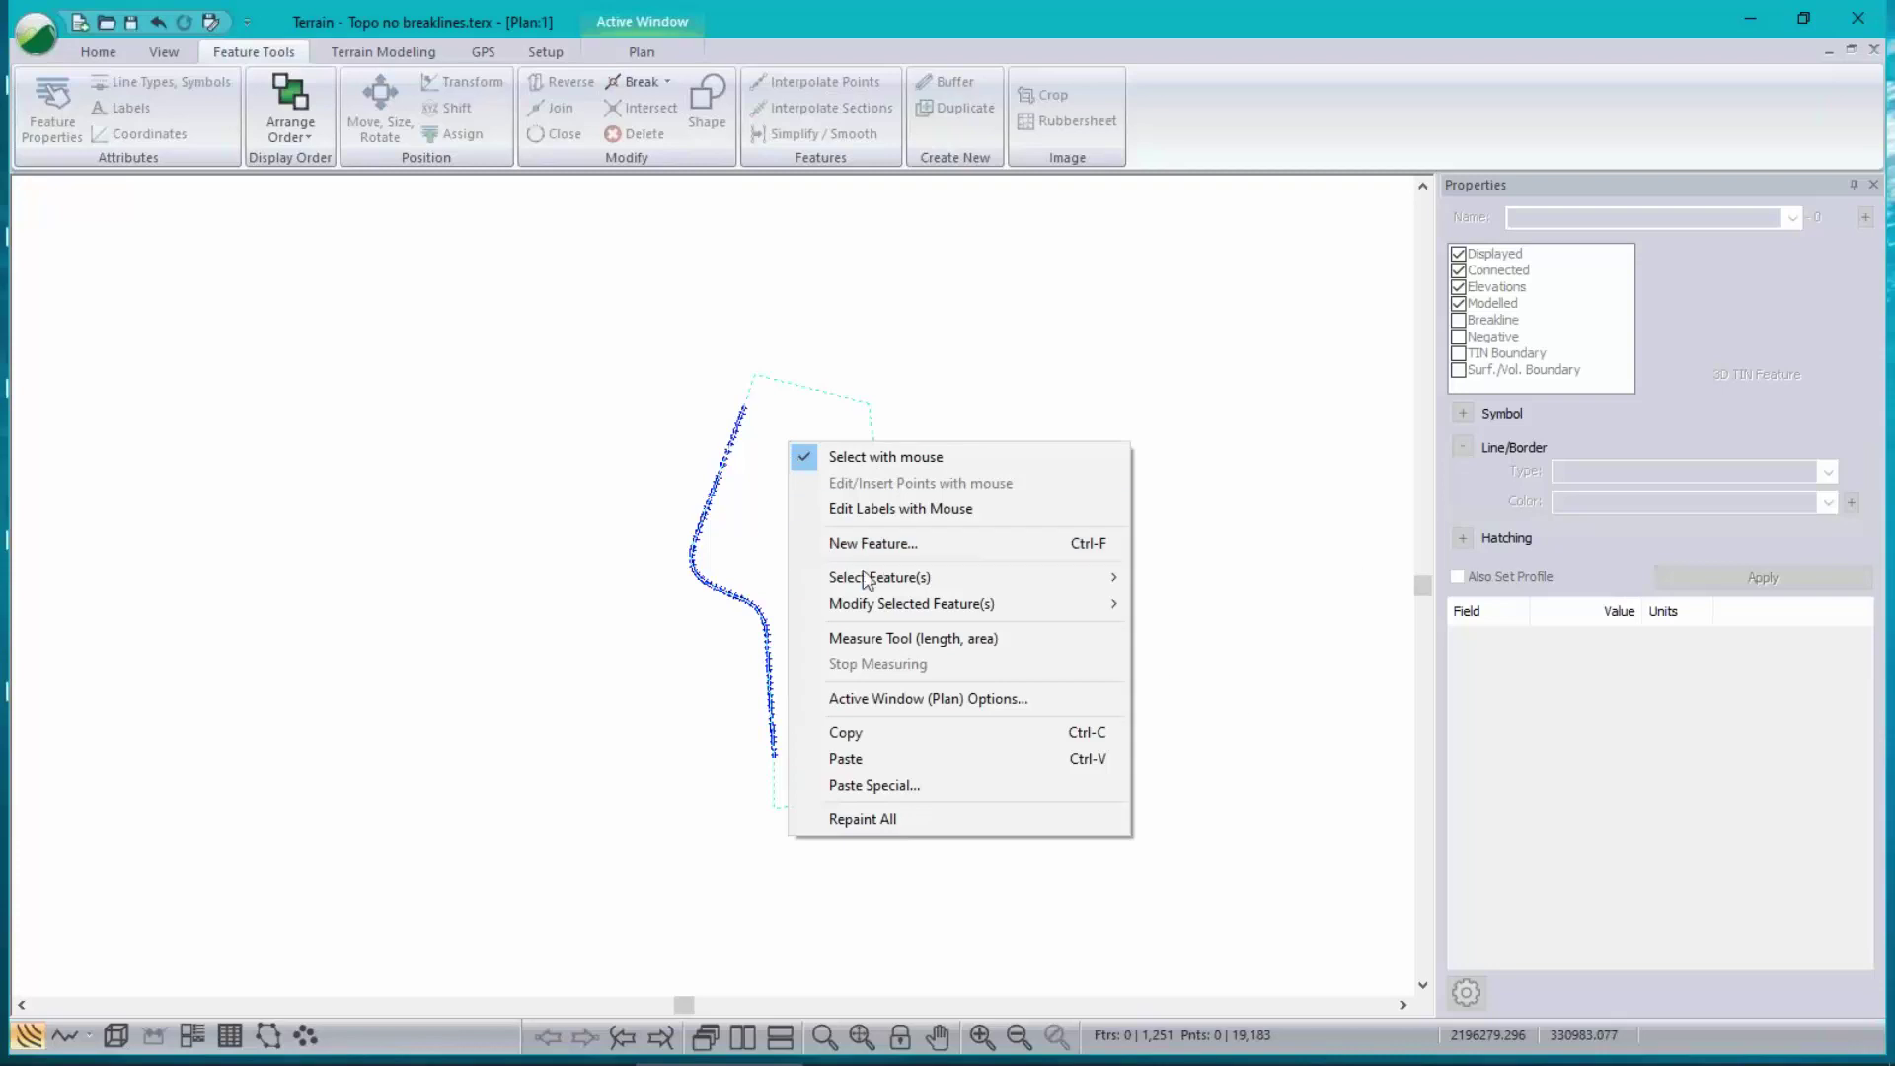
mouse_move(863, 578)
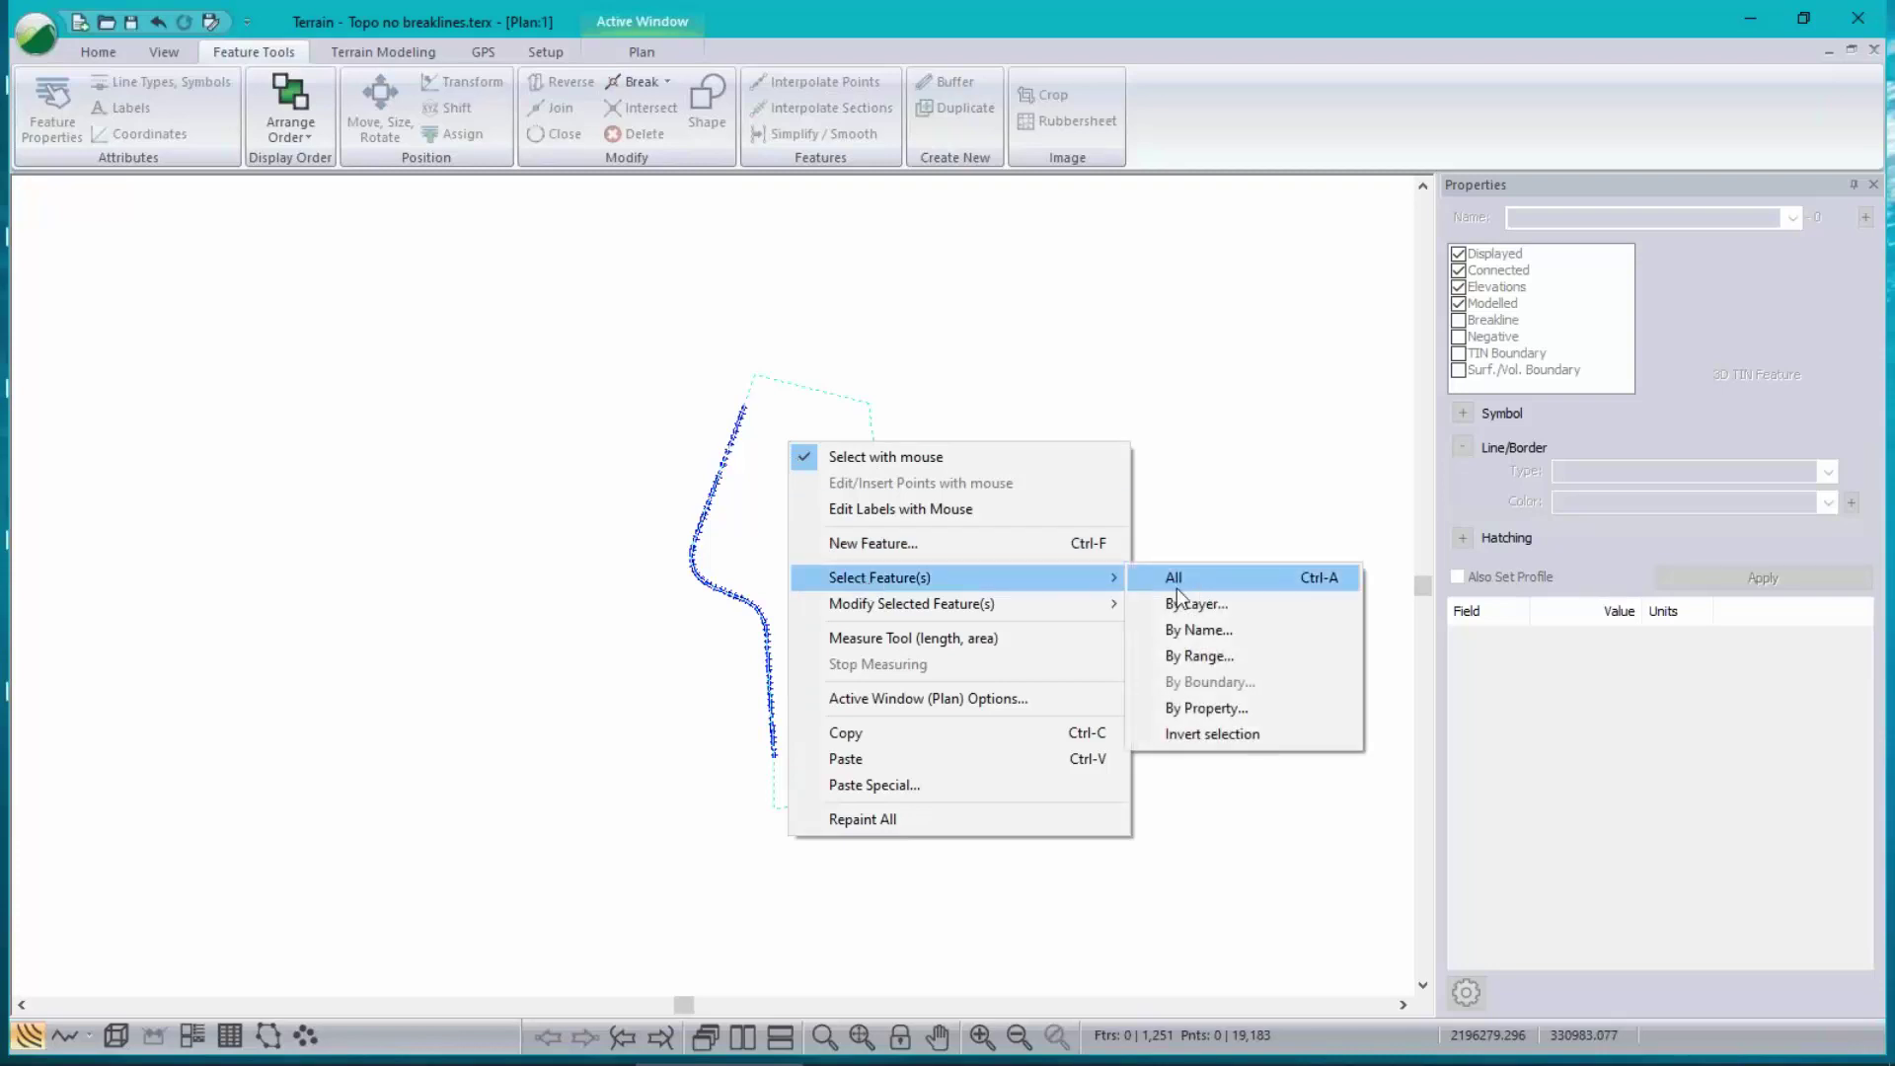
click(1177, 586)
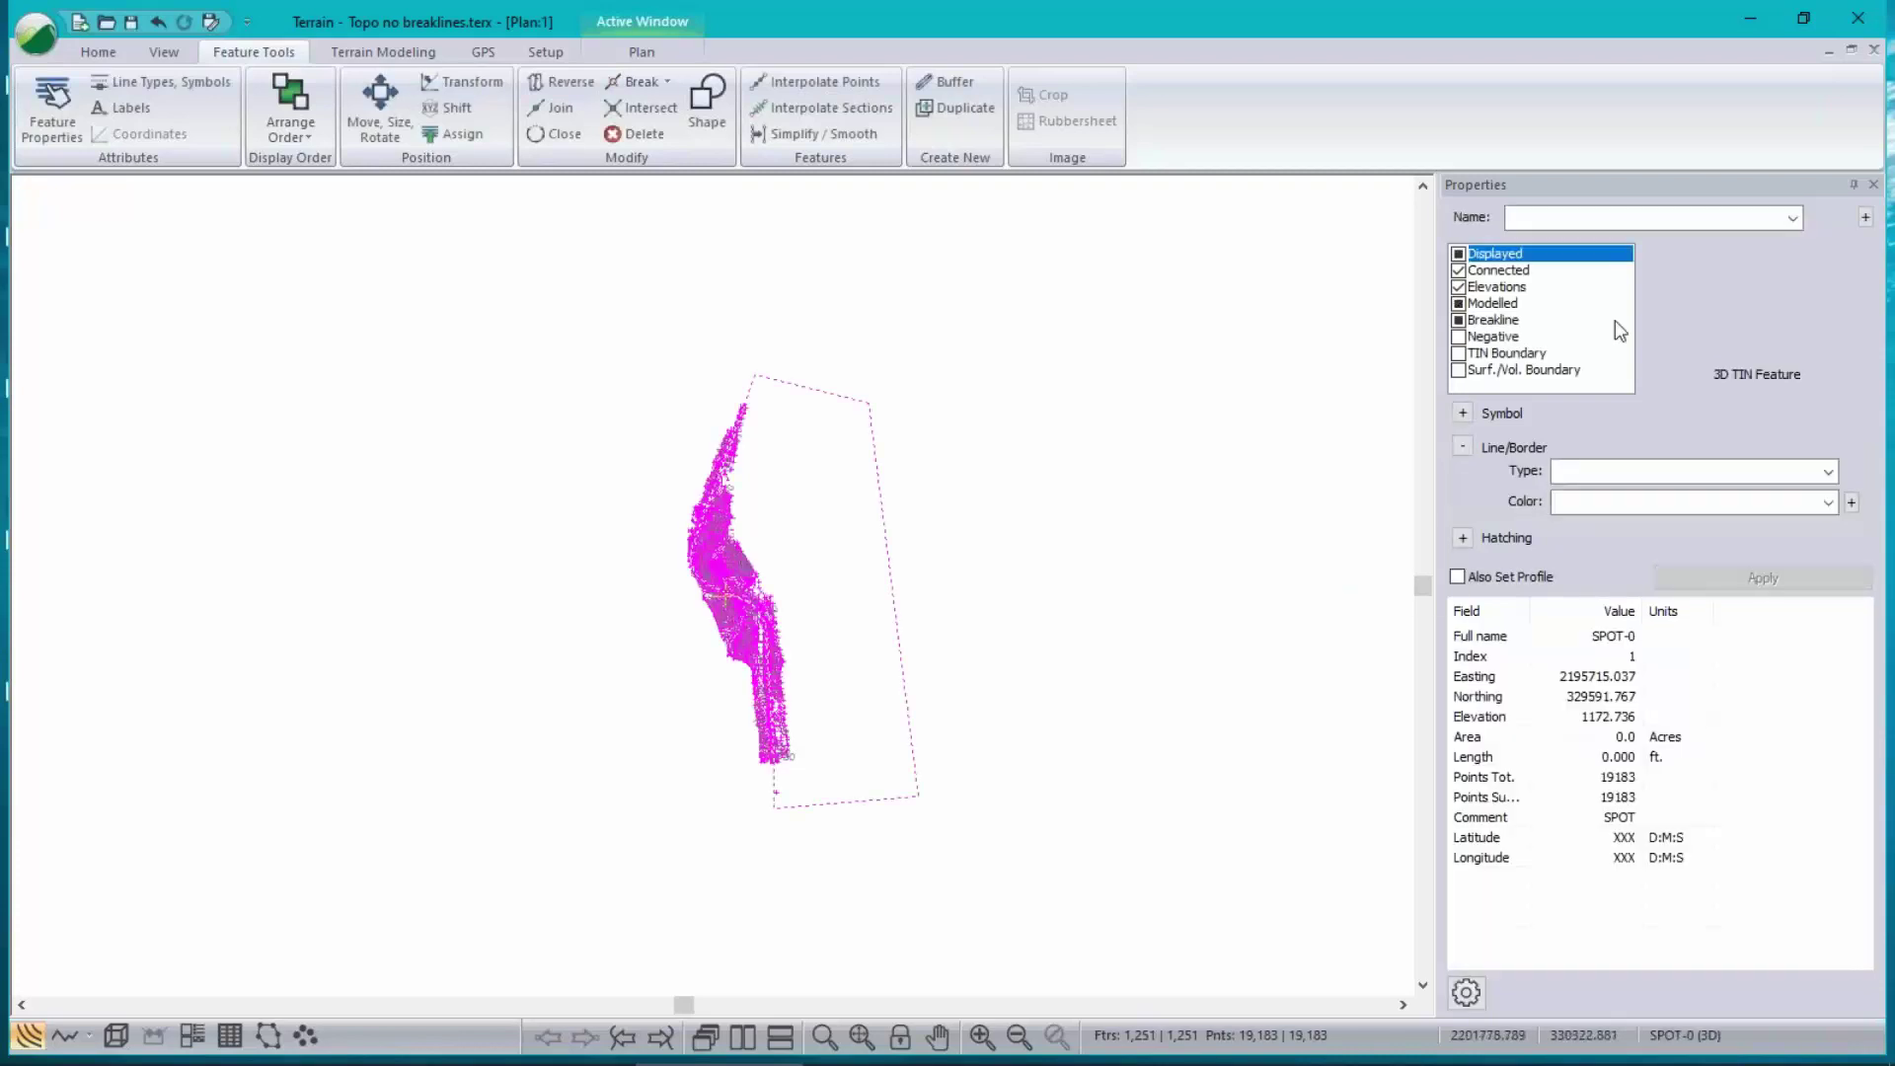
click(1462, 255)
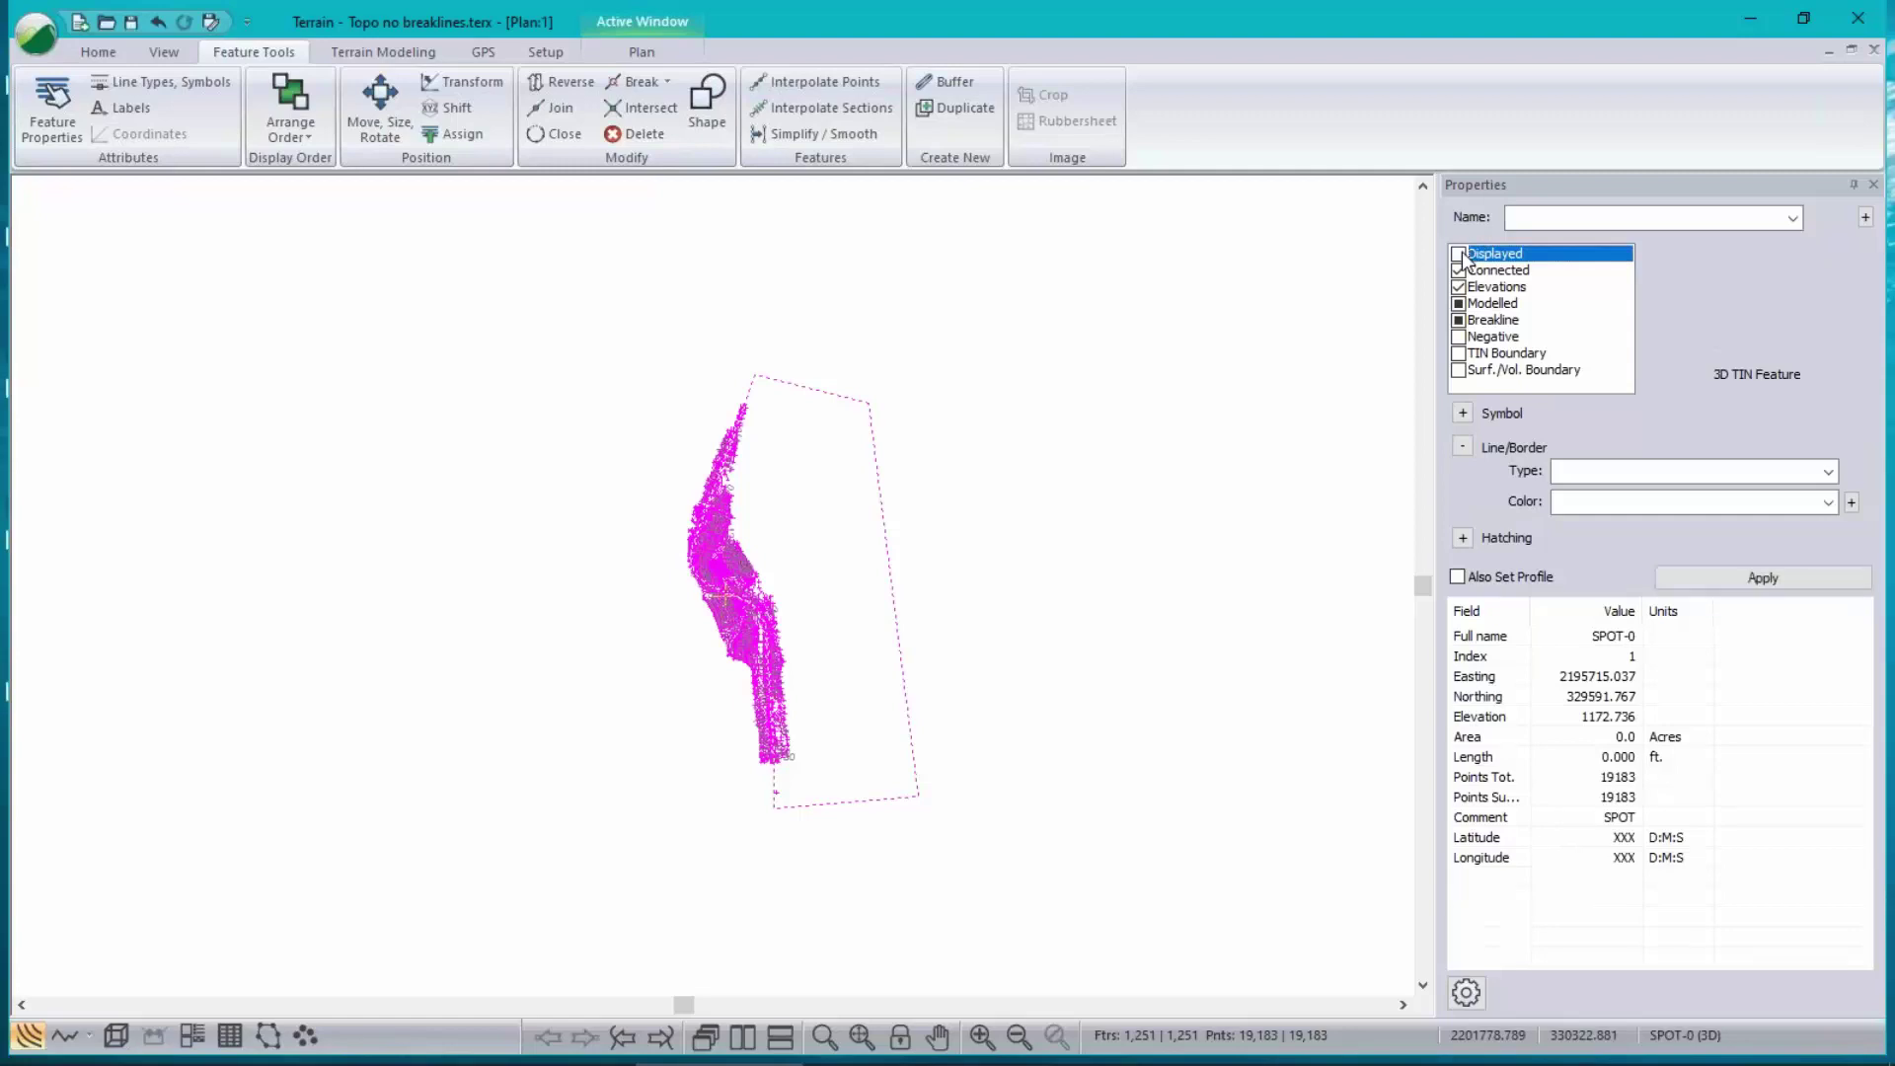
click(1752, 577)
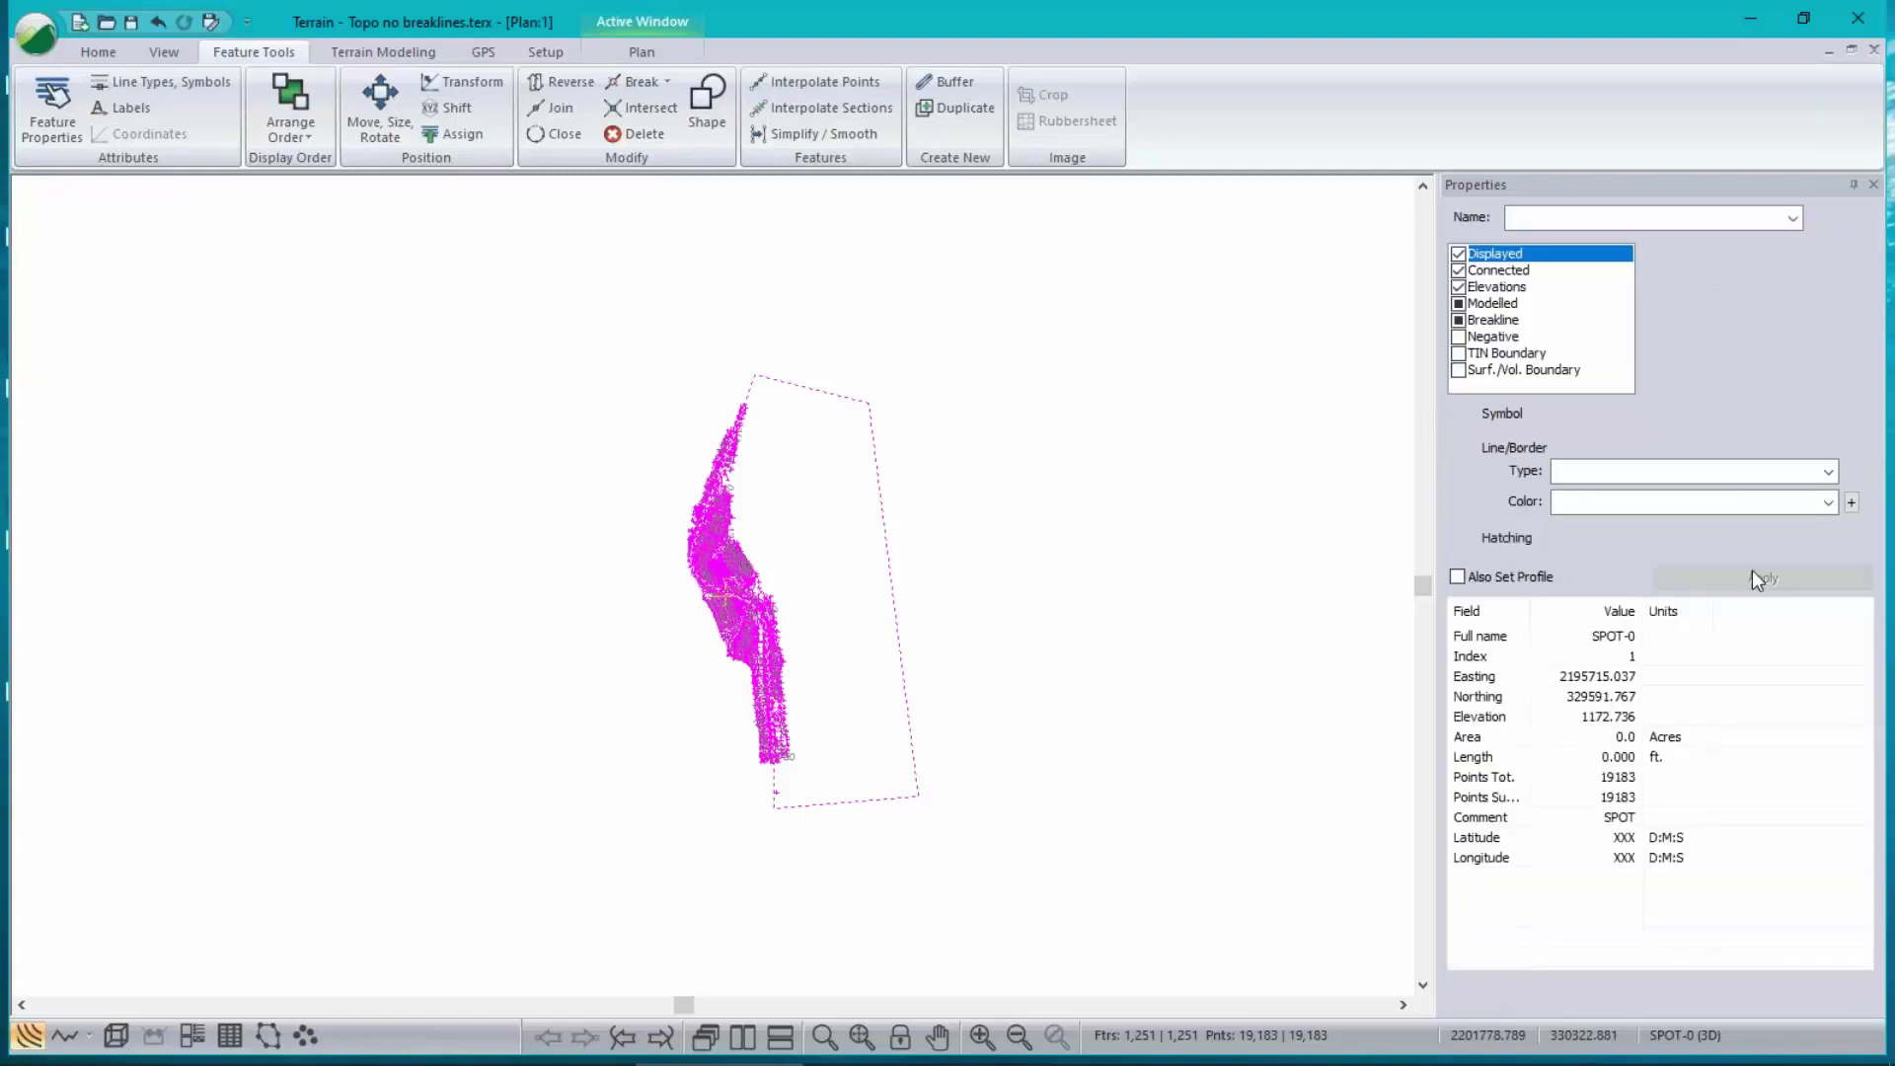
- Examine the contours along the road edge lines and across the surrounding survey area
scroll(709, 565, up, 8)
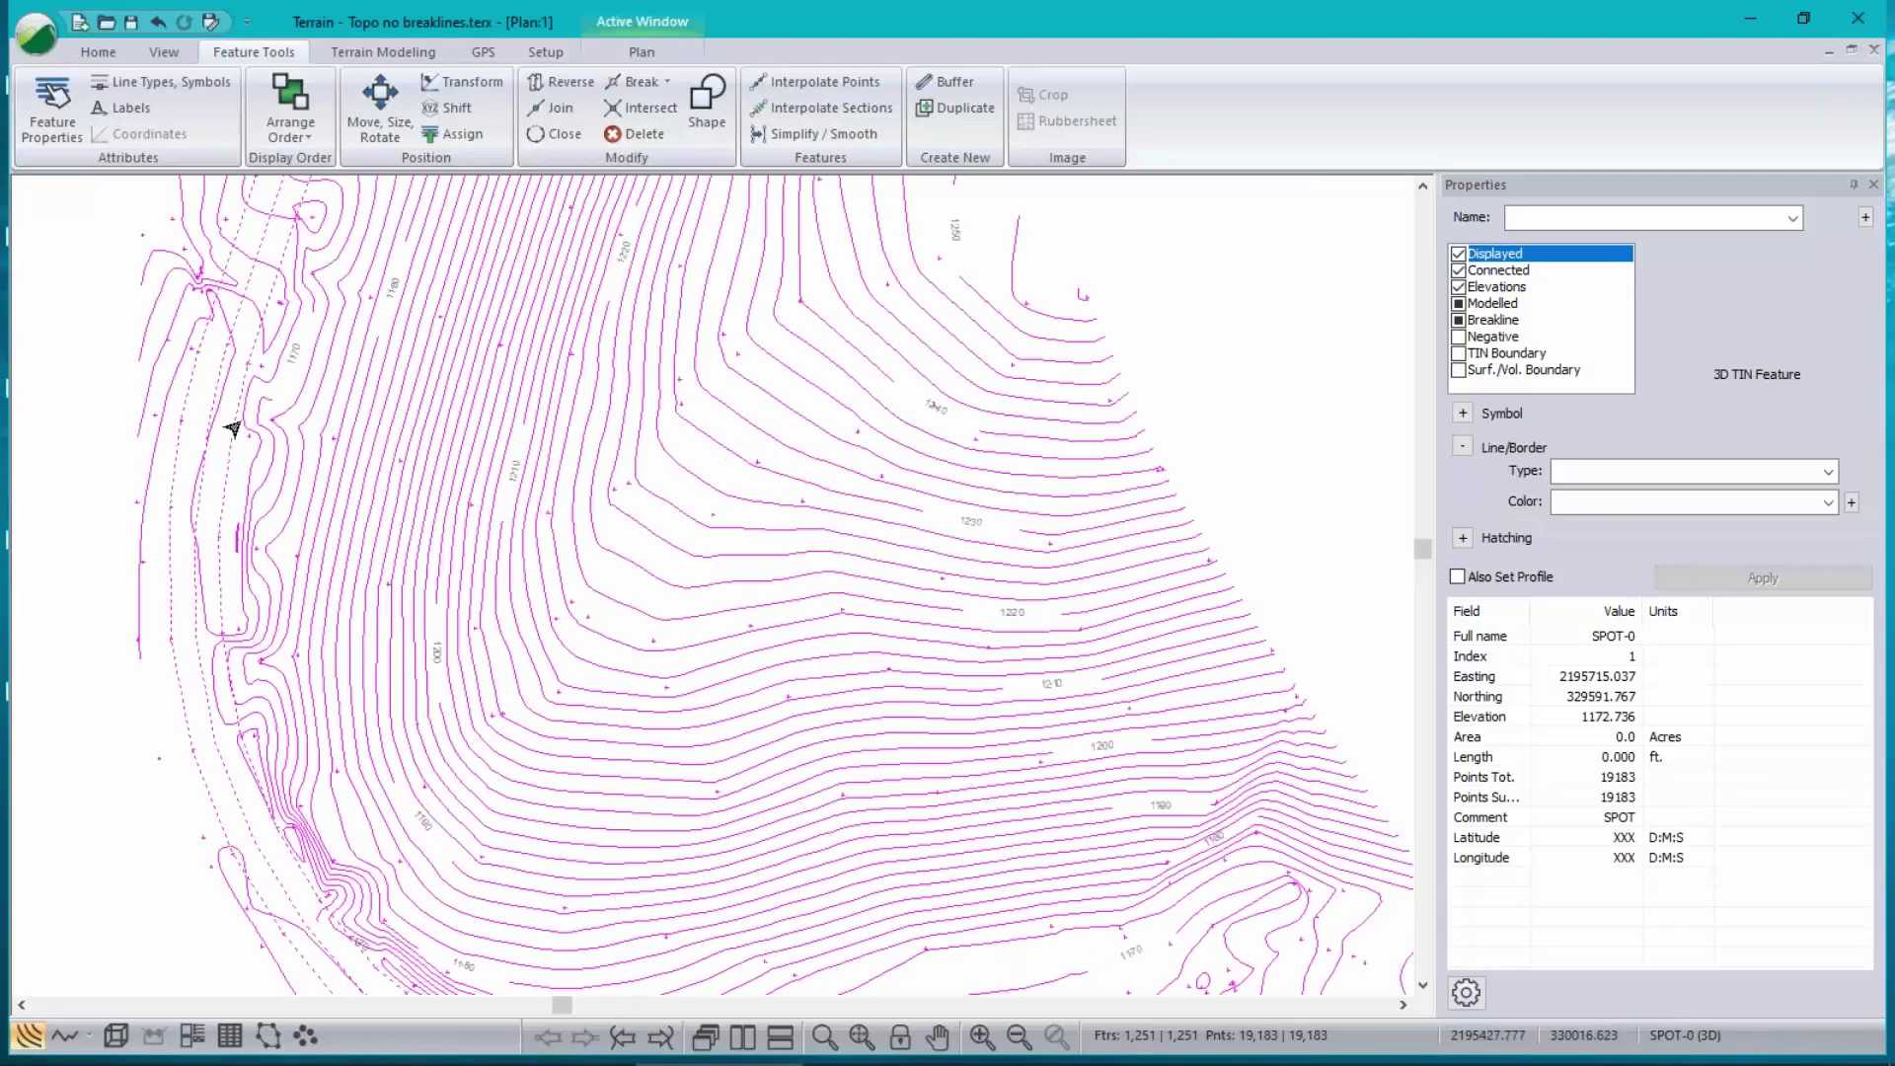
mouse_move(238, 443)
scroll(882, 508, down, 5)
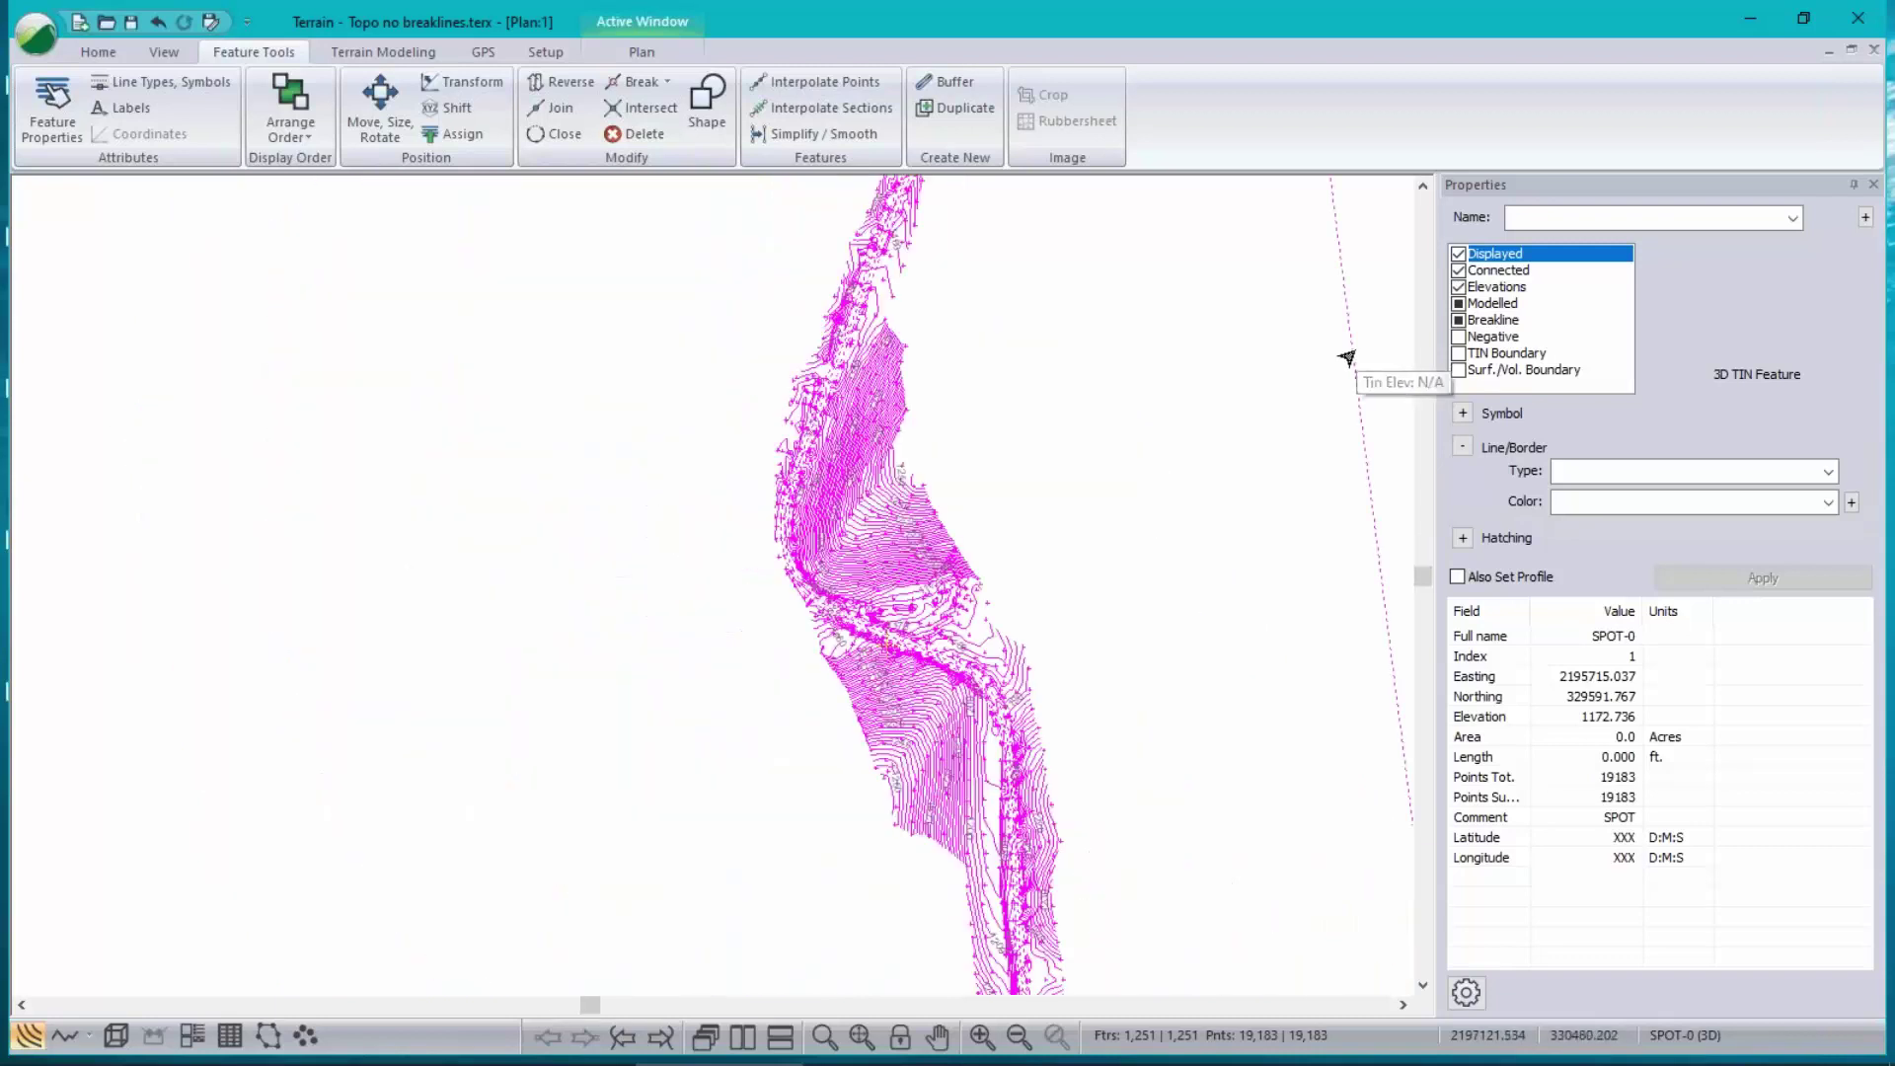
click(1162, 402)
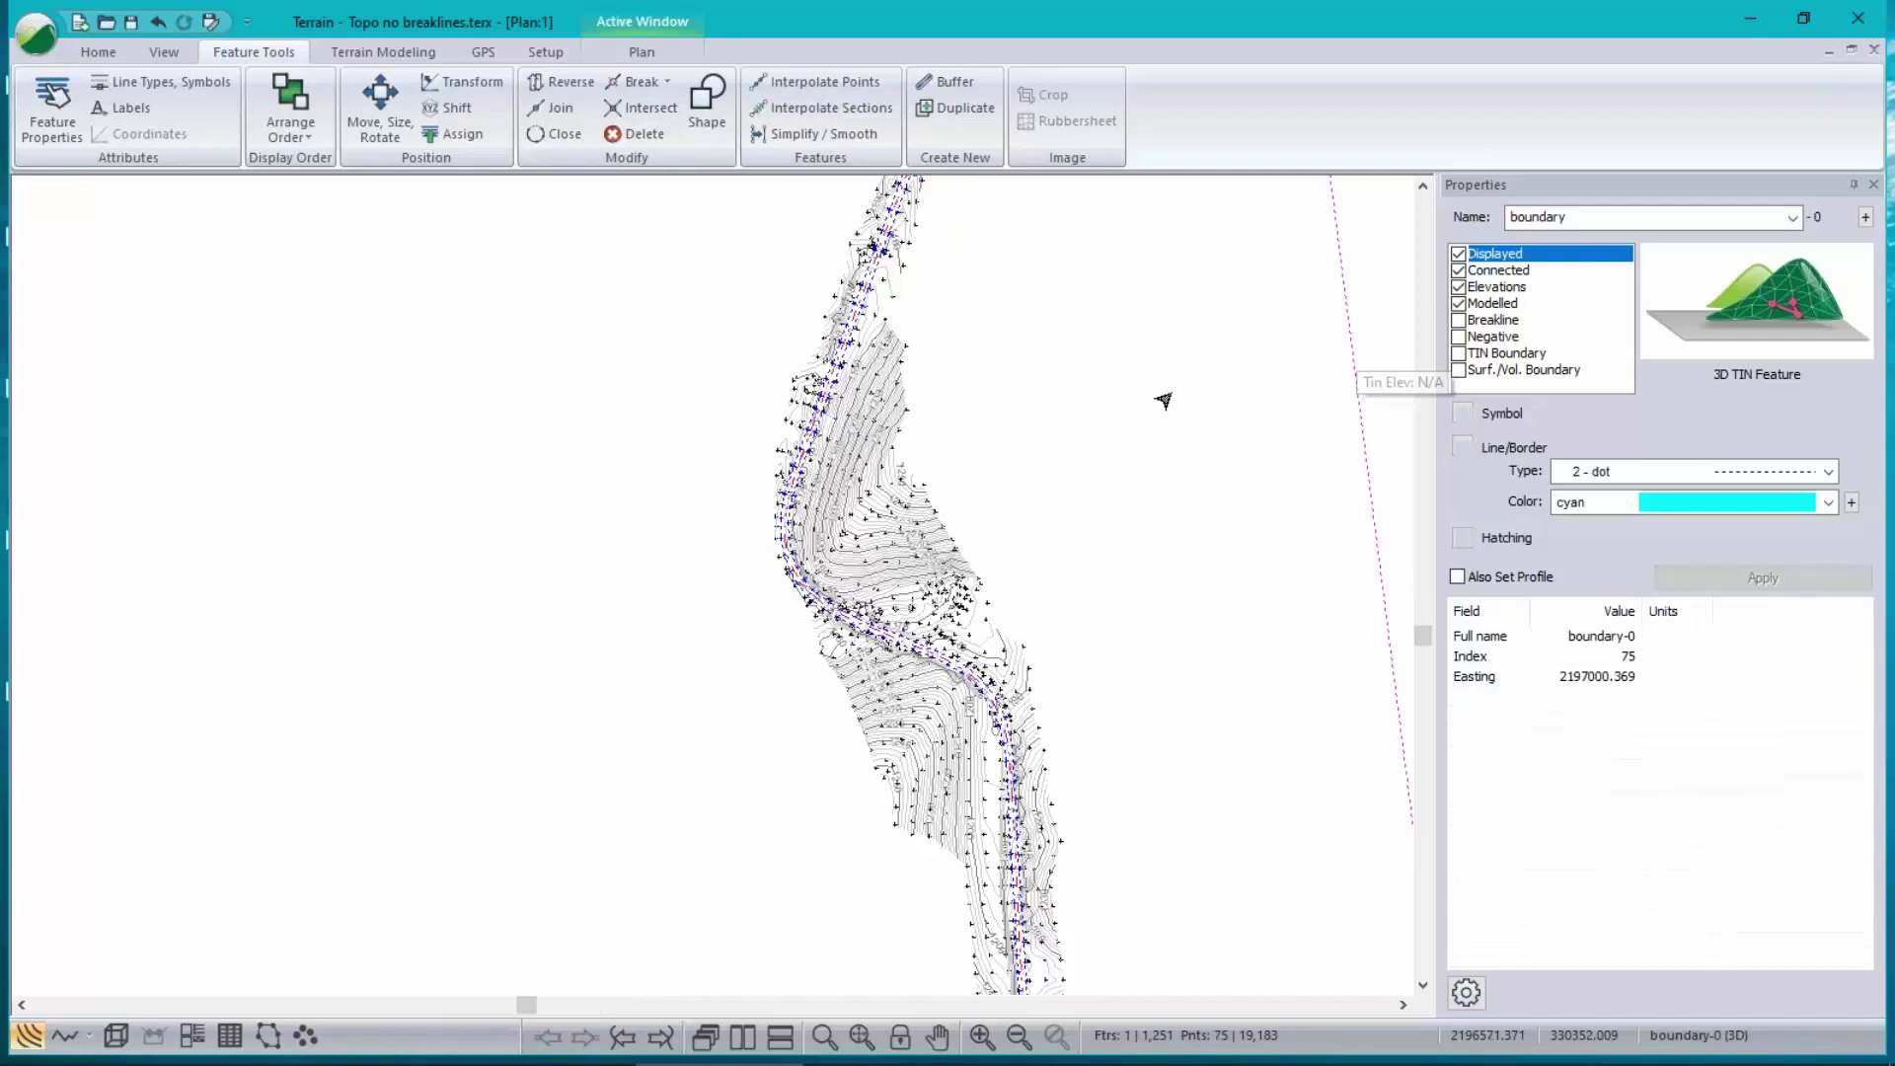
scroll(1164, 405, down, 3)
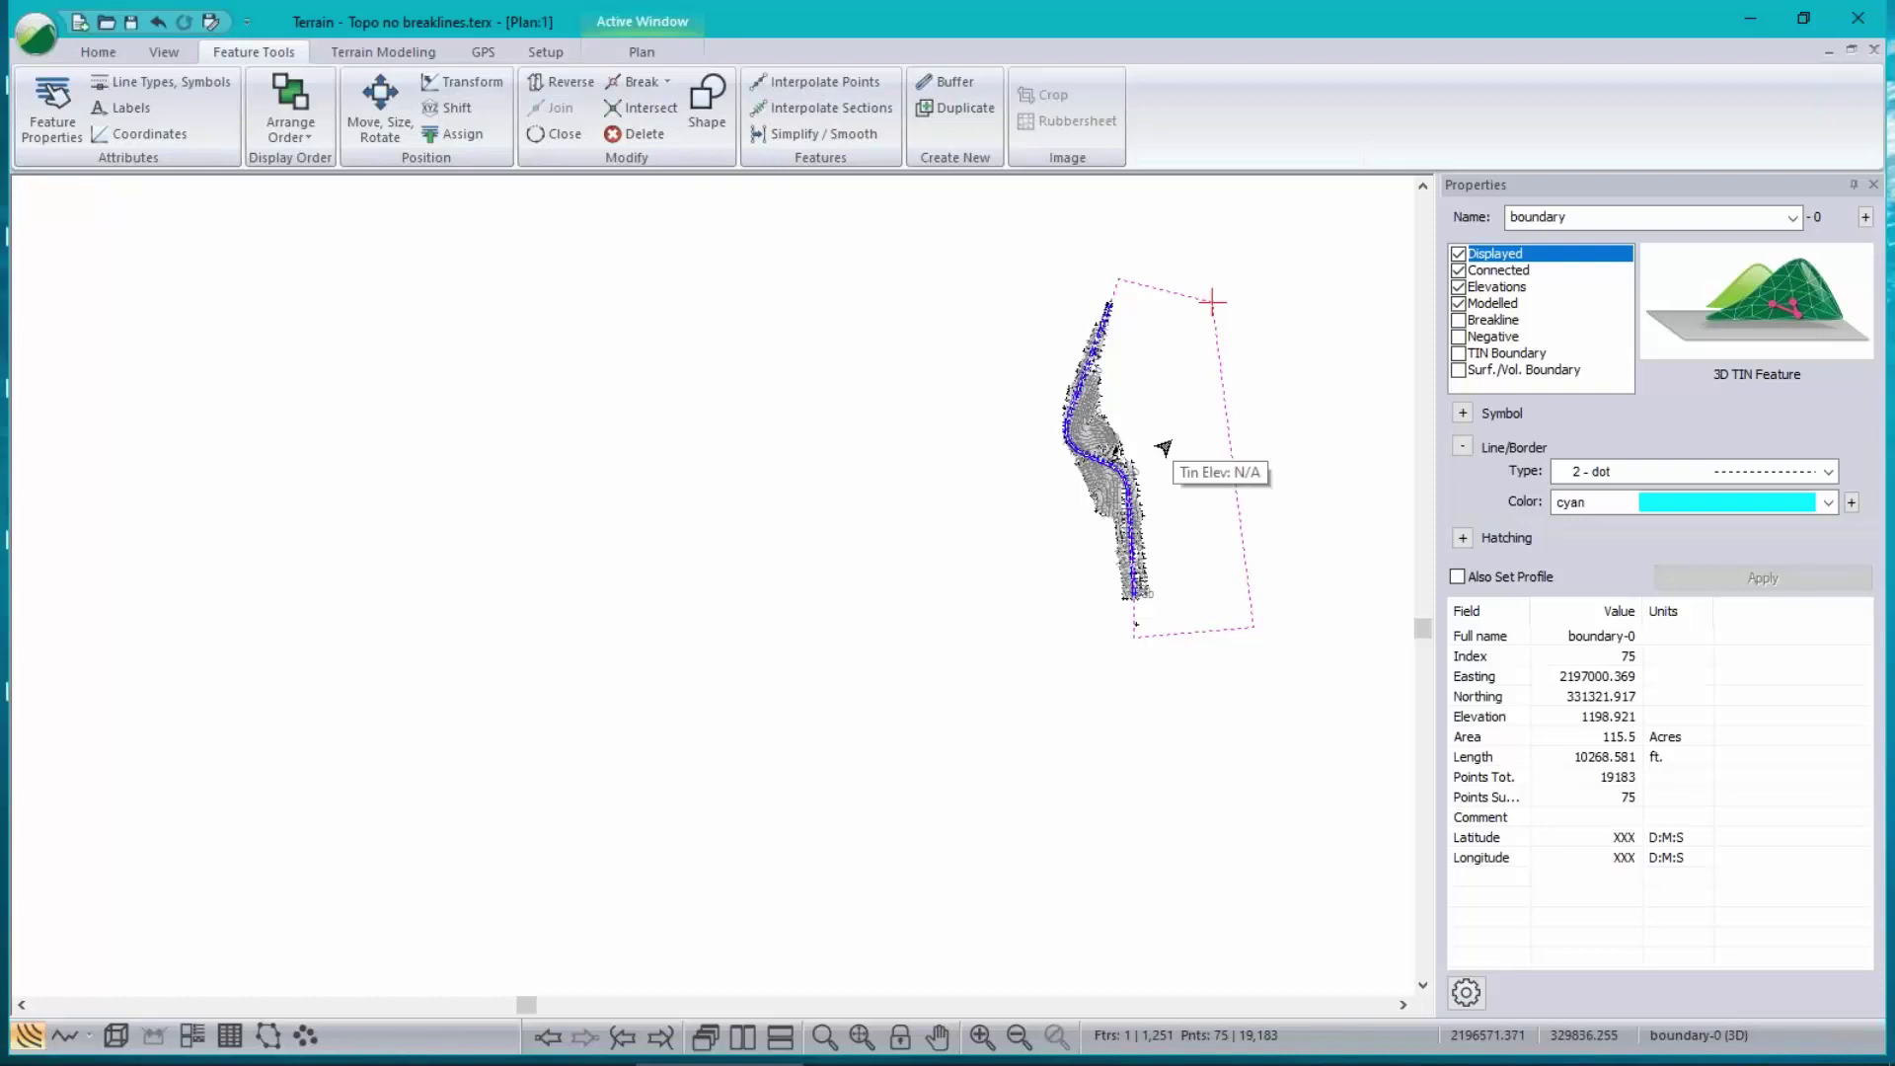
middle_drag(1135, 449, 827, 518)
scroll(828, 518, up, 3)
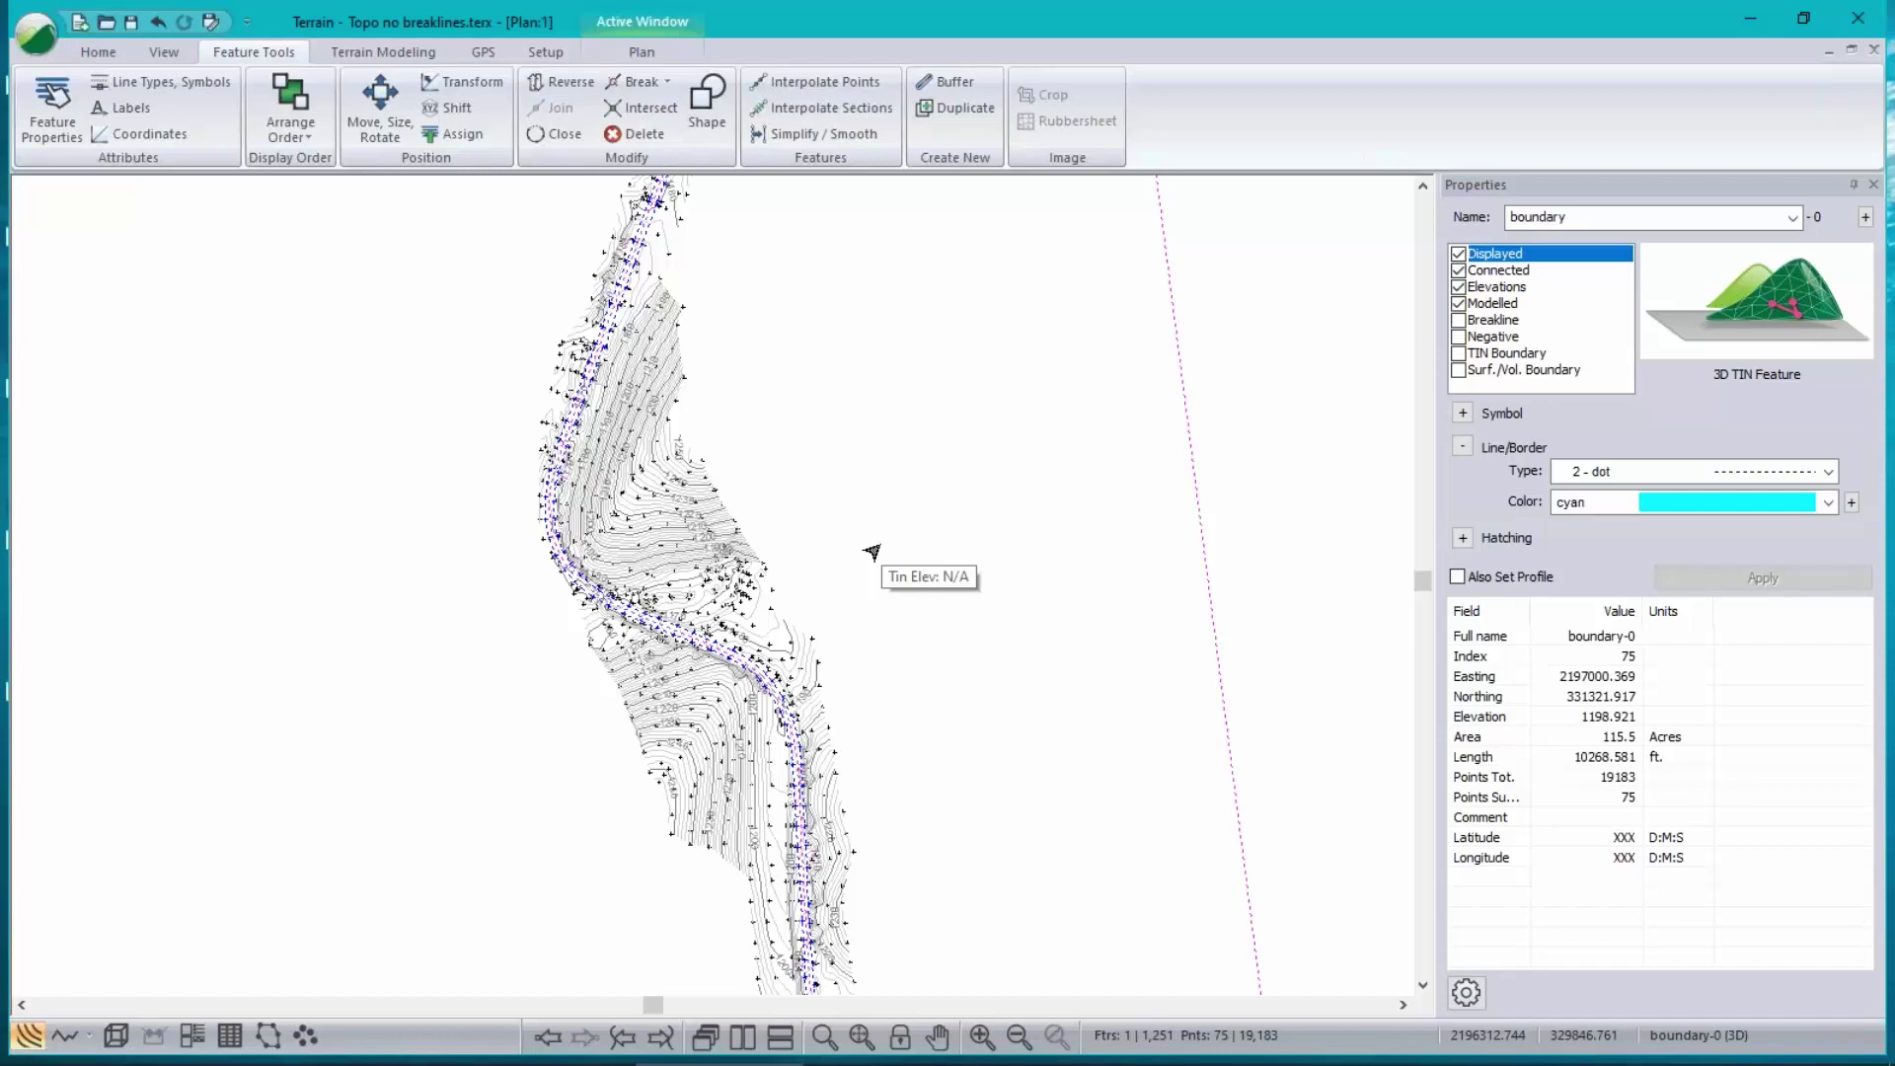
- Open the file Topo with issues.terx from the FixingSurveyedSurface folder, using the Terrain all formats file type
click(31, 48)
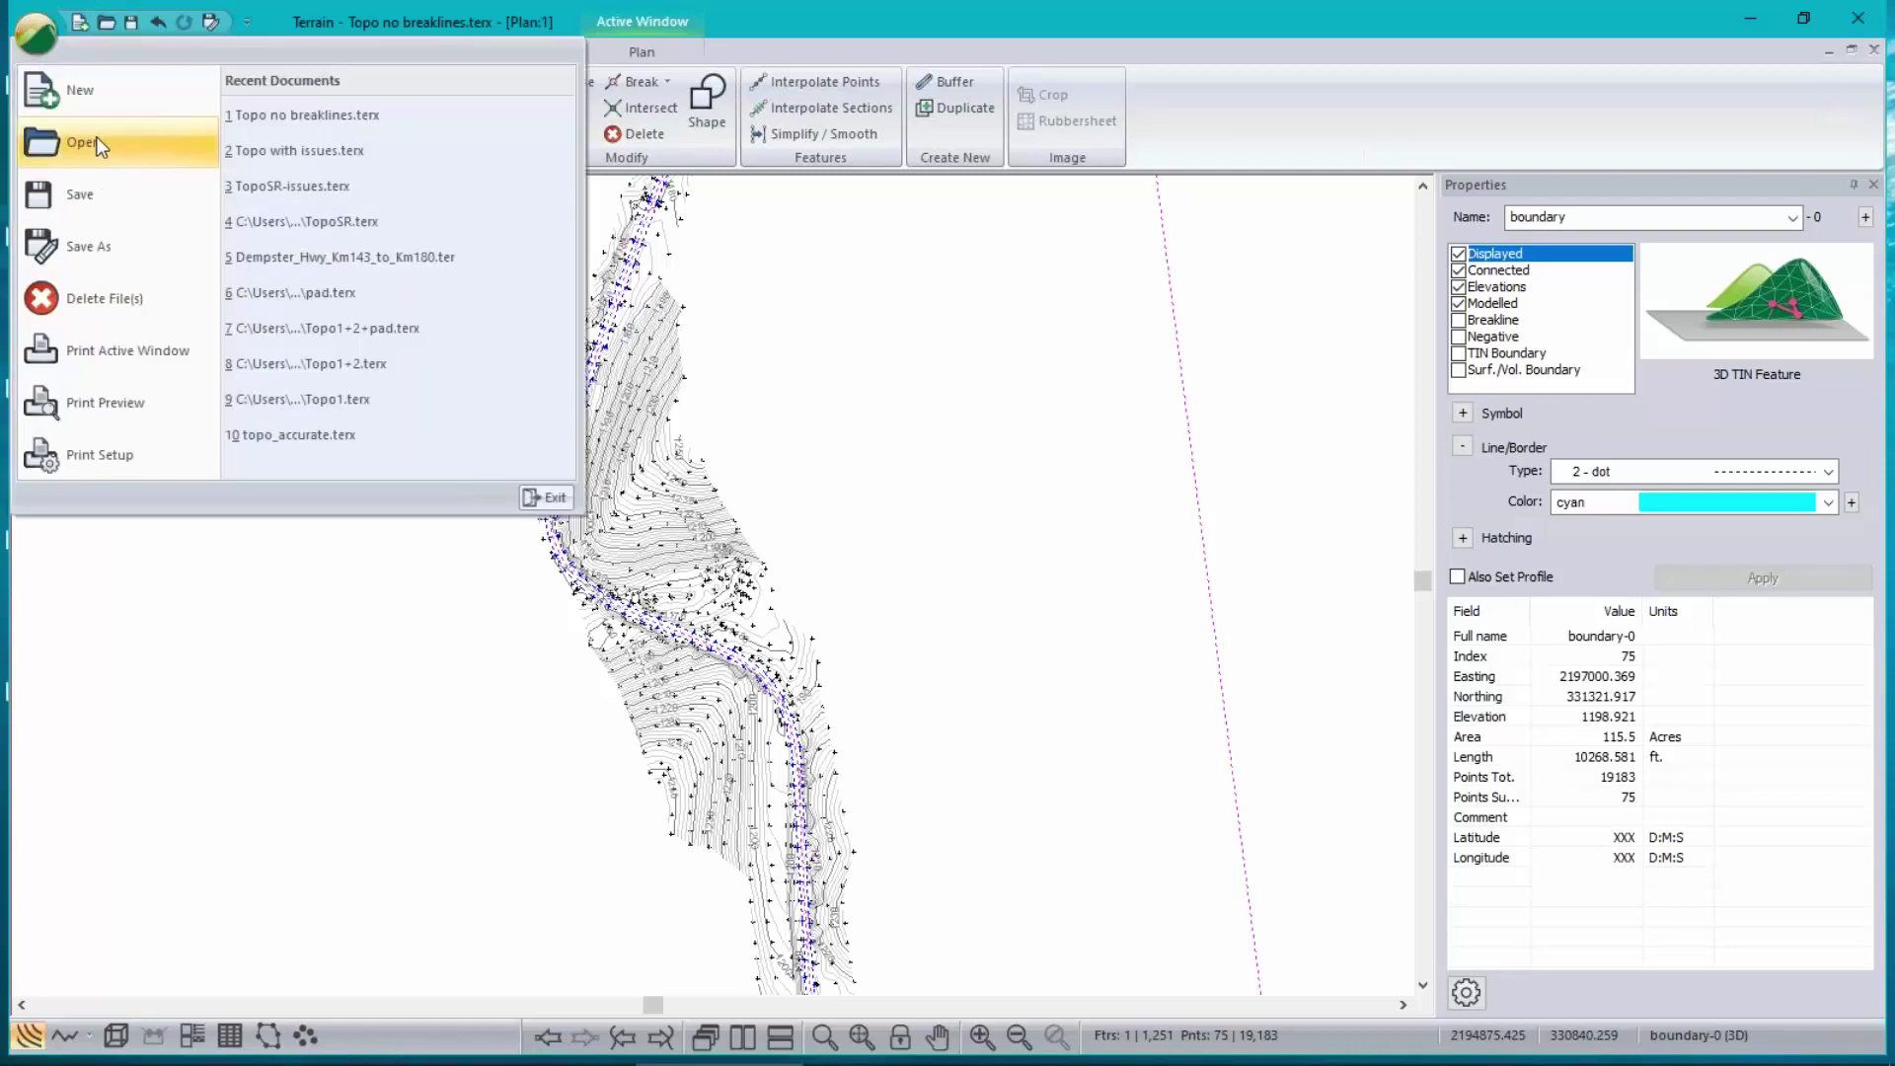
click(498, 287)
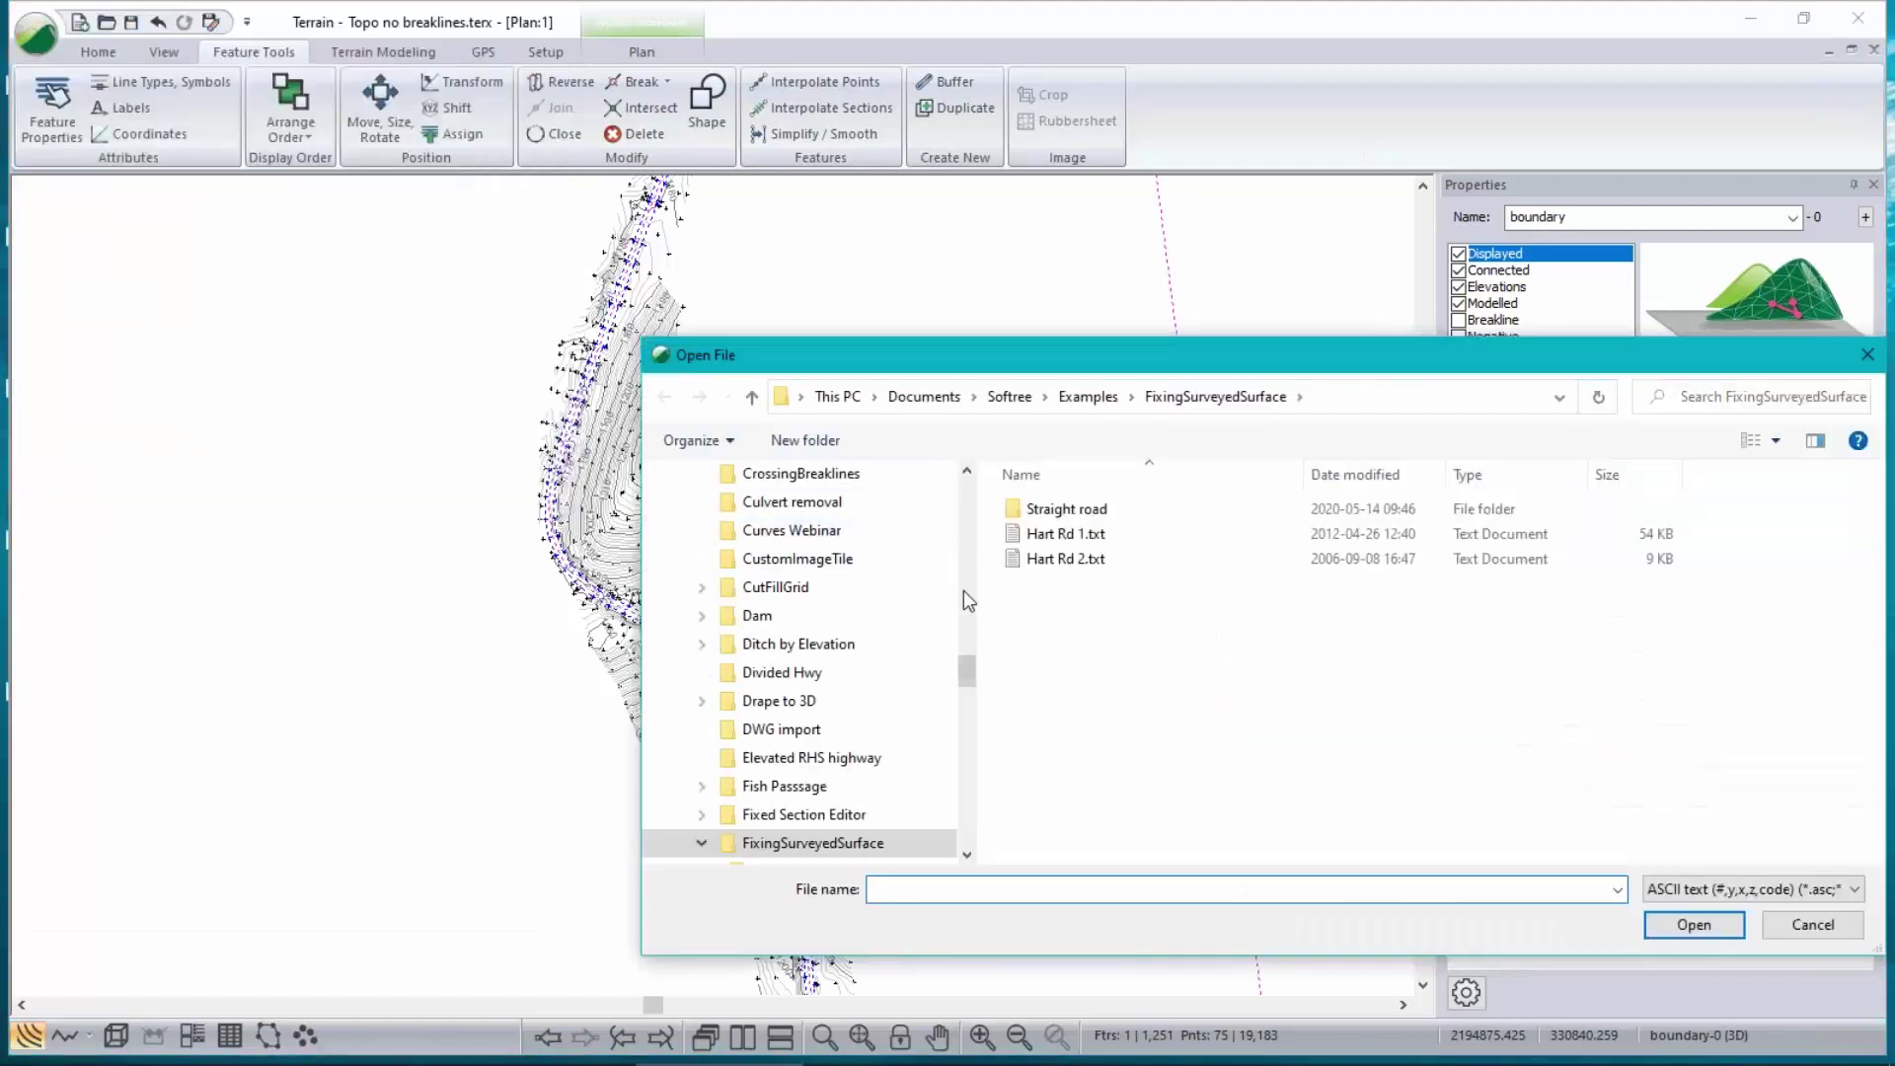
click(1797, 888)
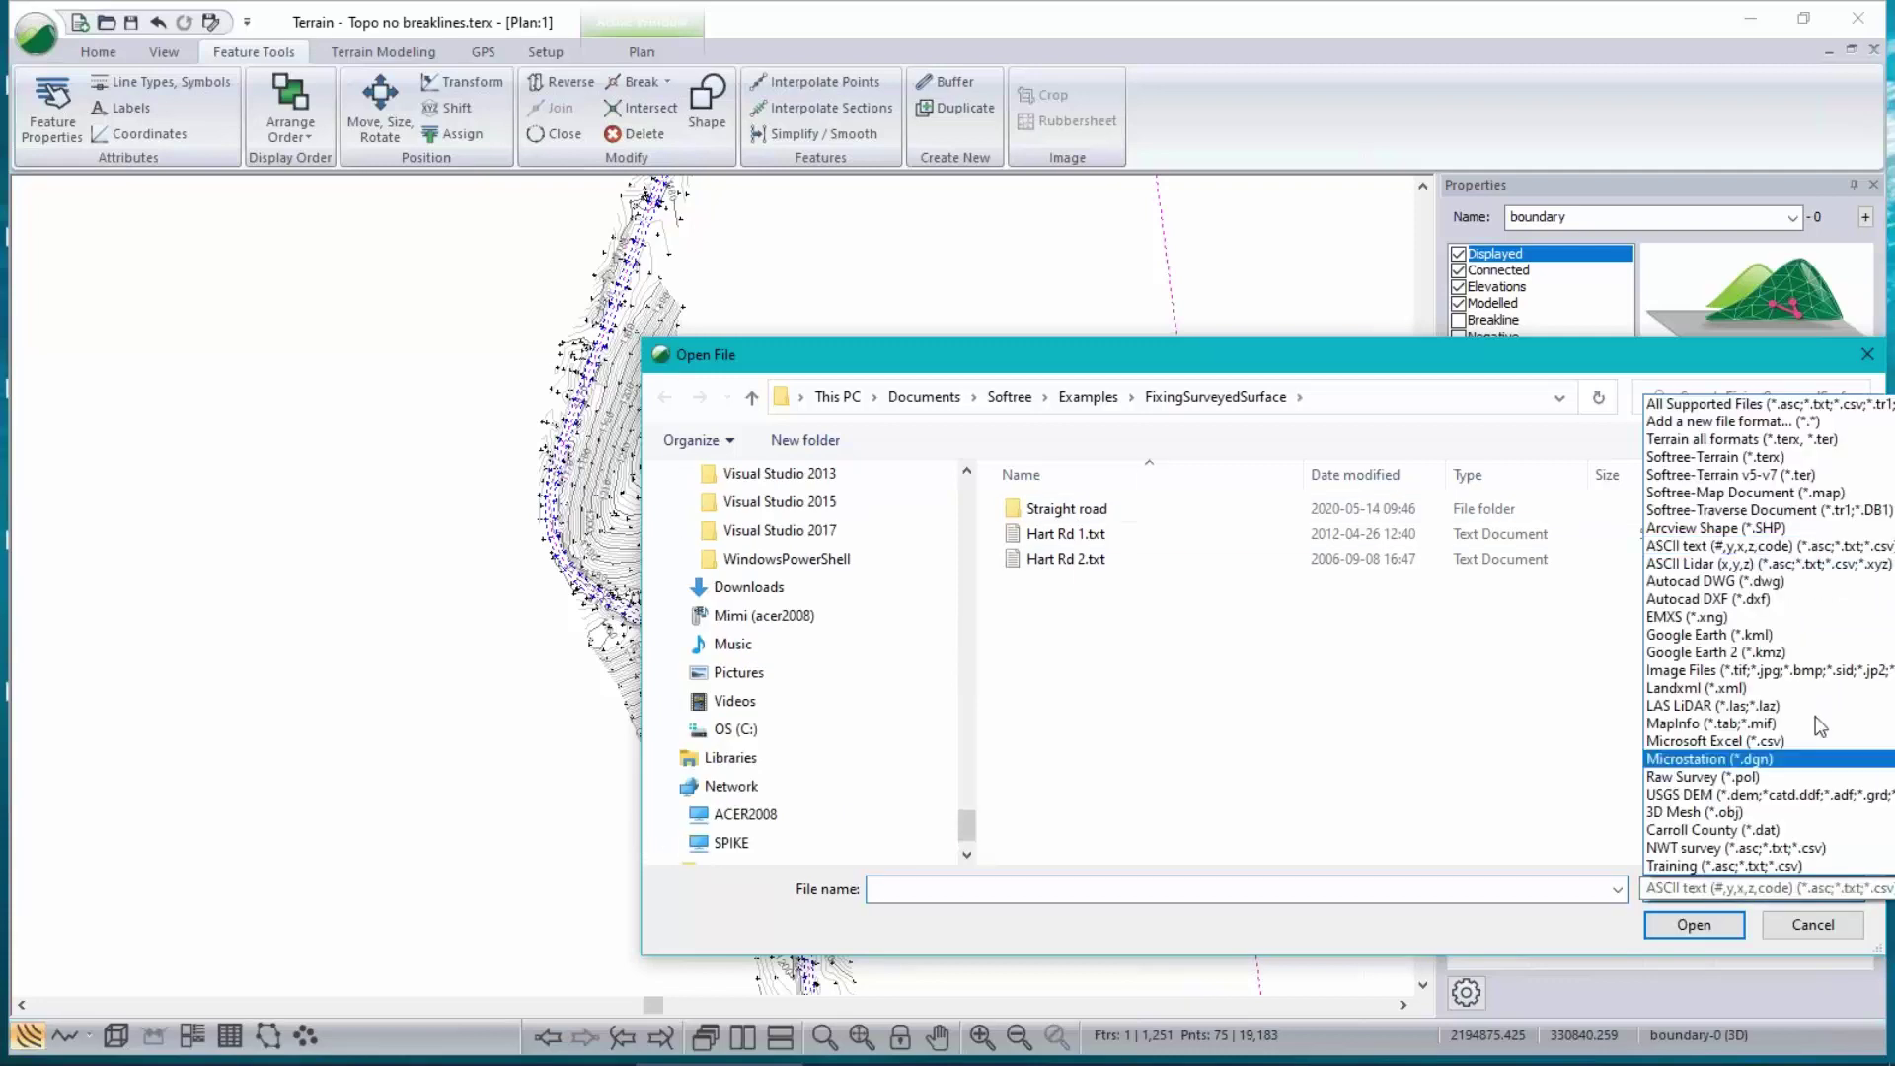
click(1798, 440)
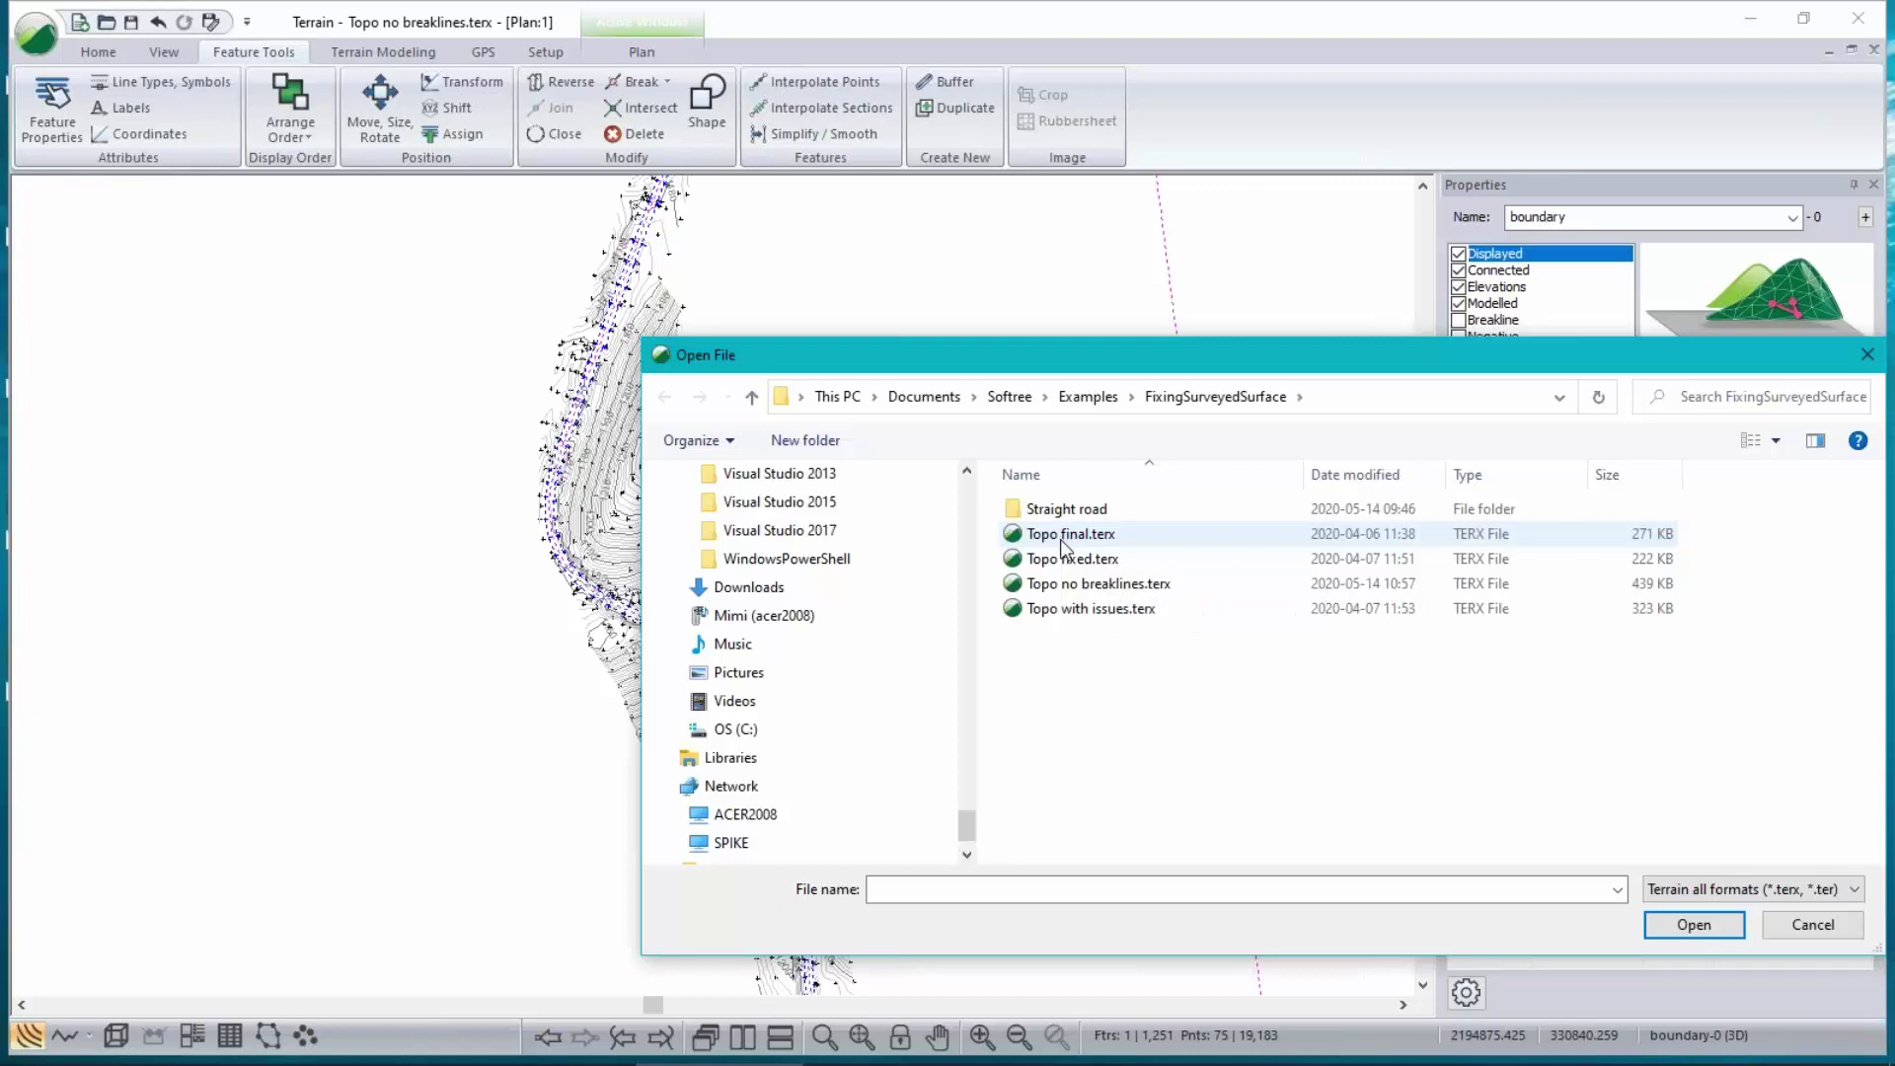
click(1062, 610)
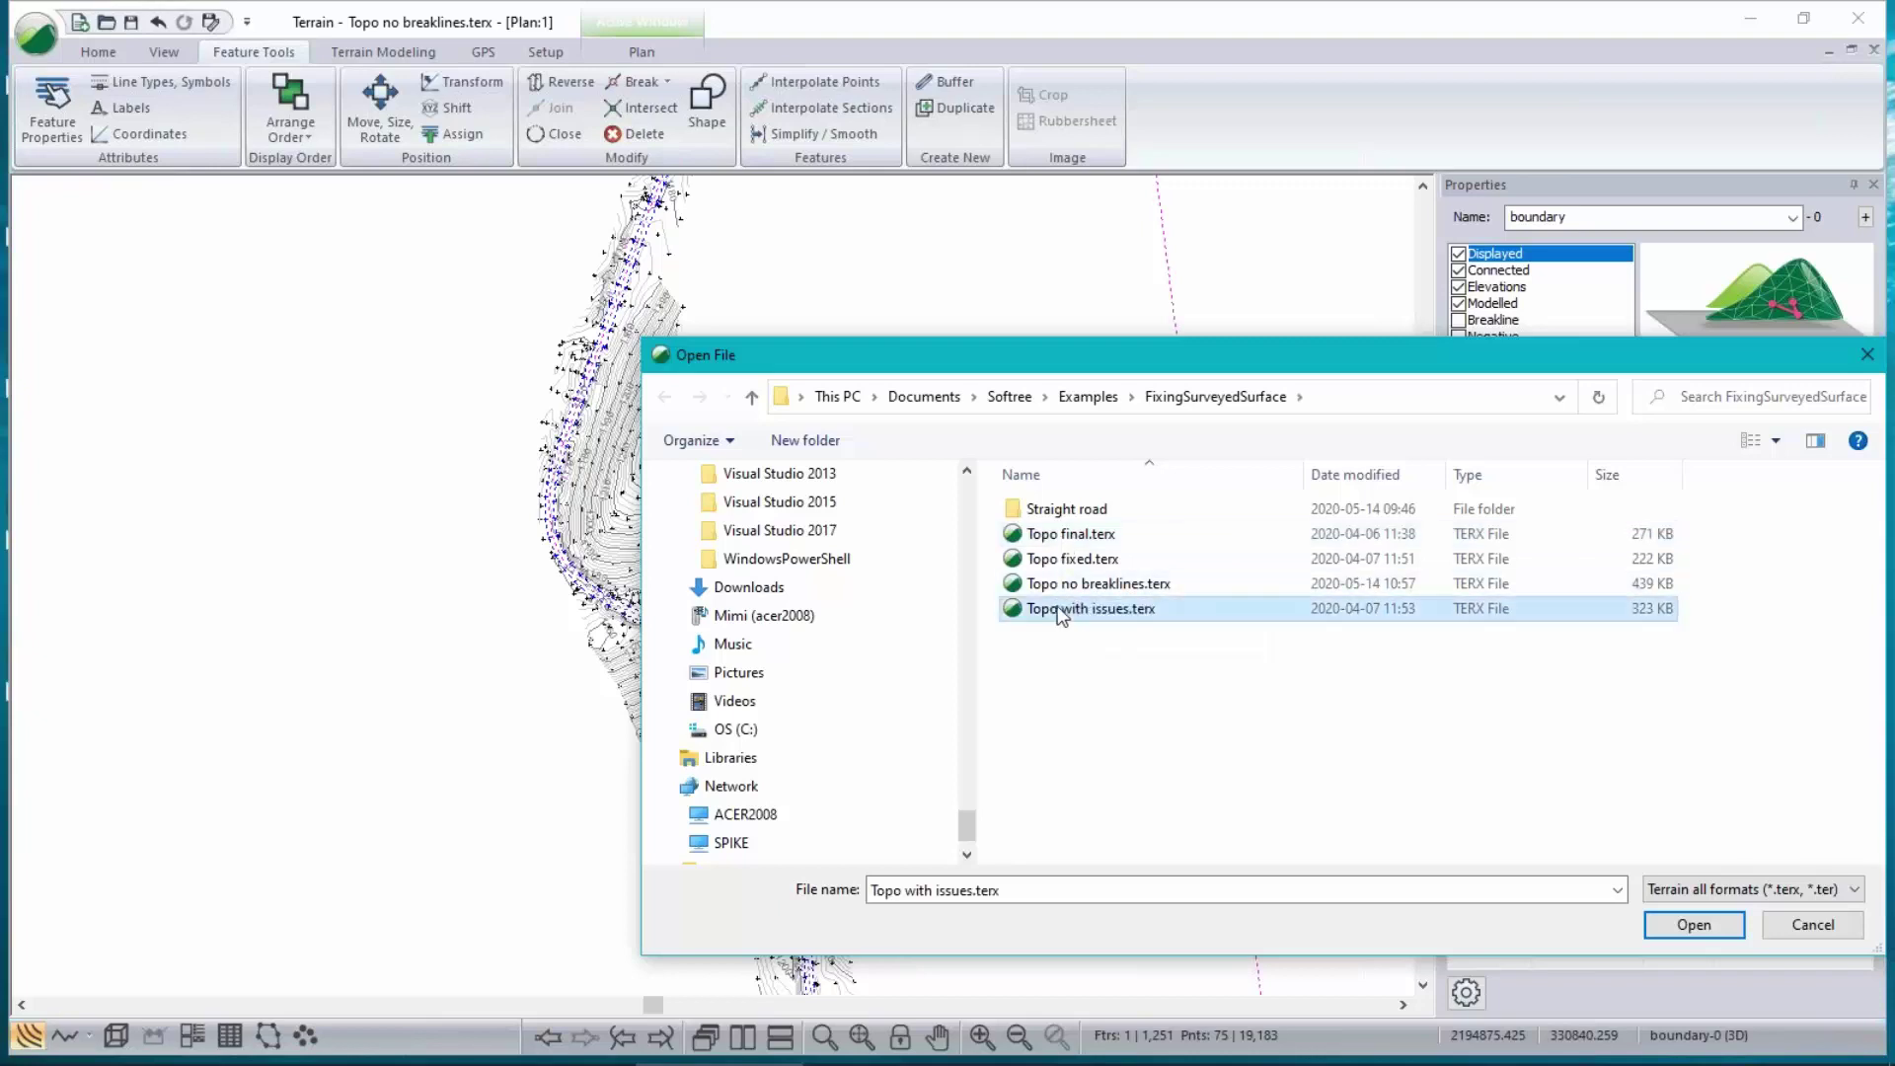
click(1694, 926)
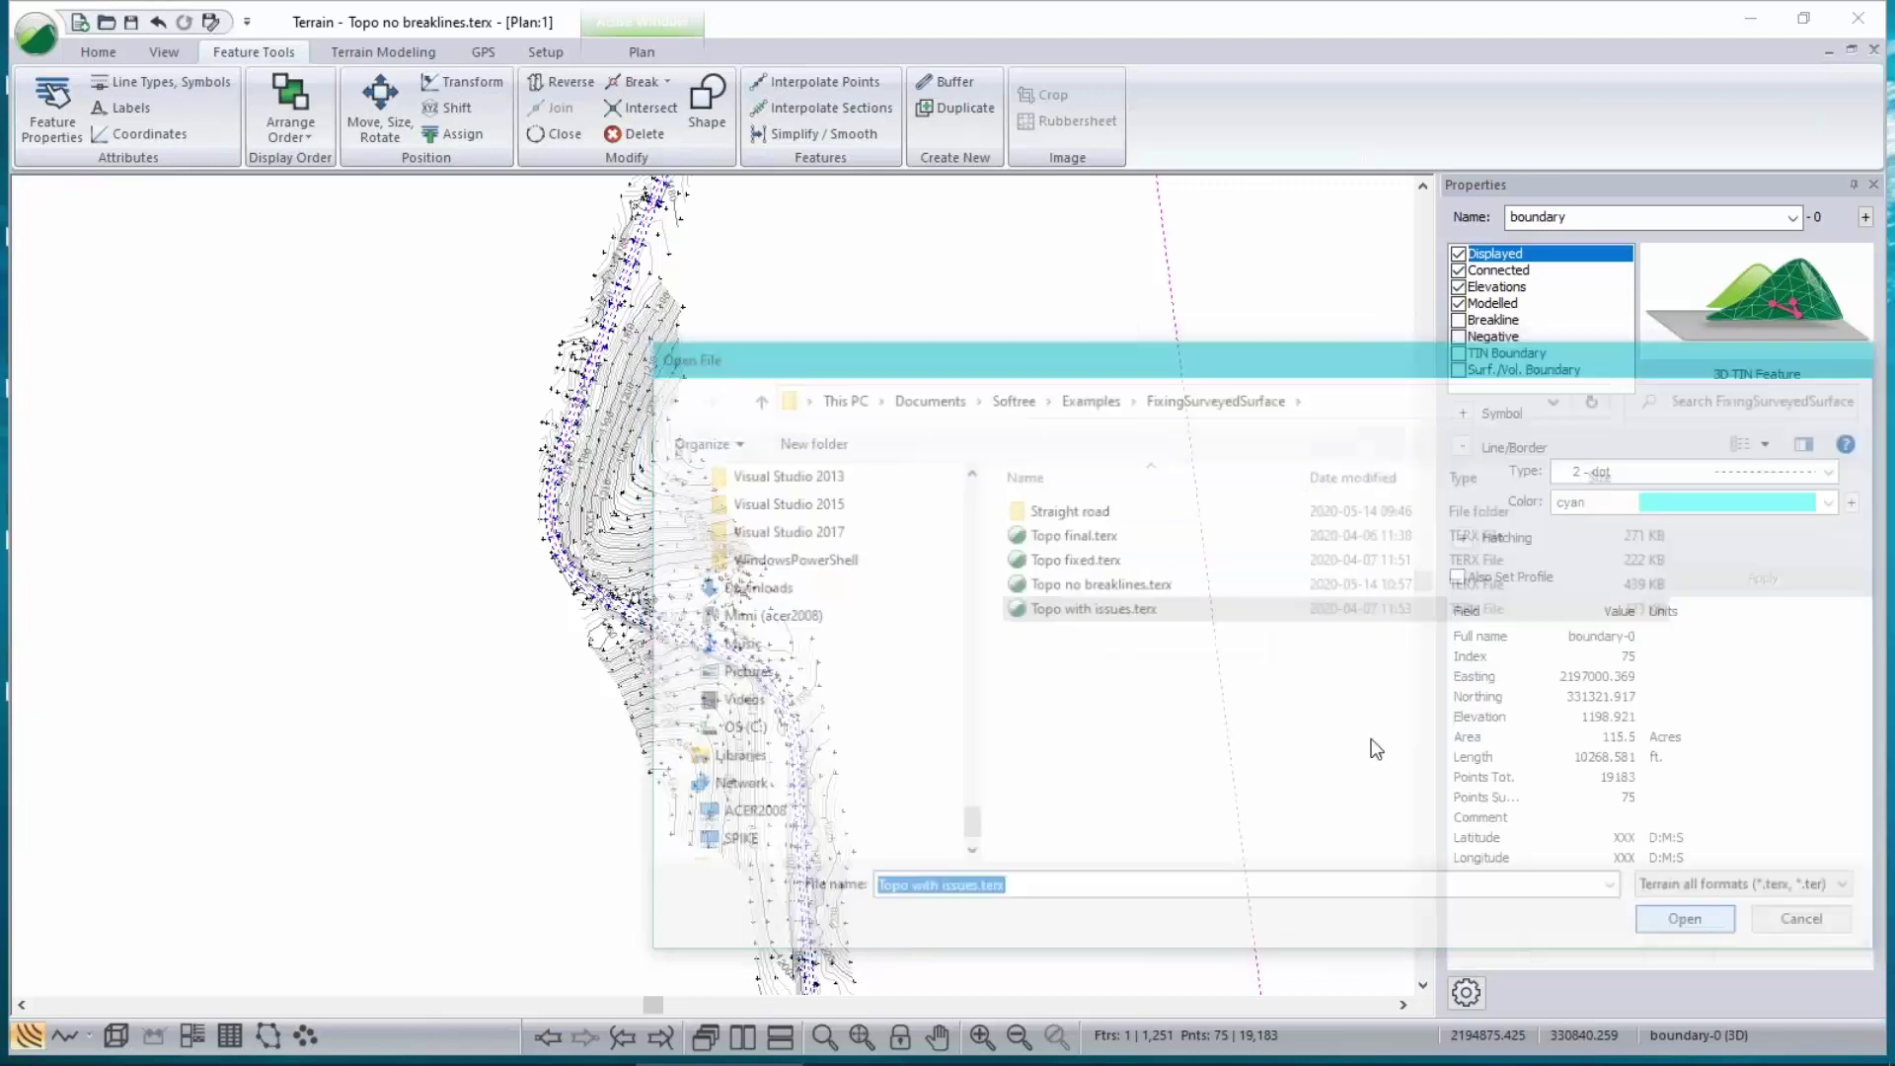
click(994, 598)
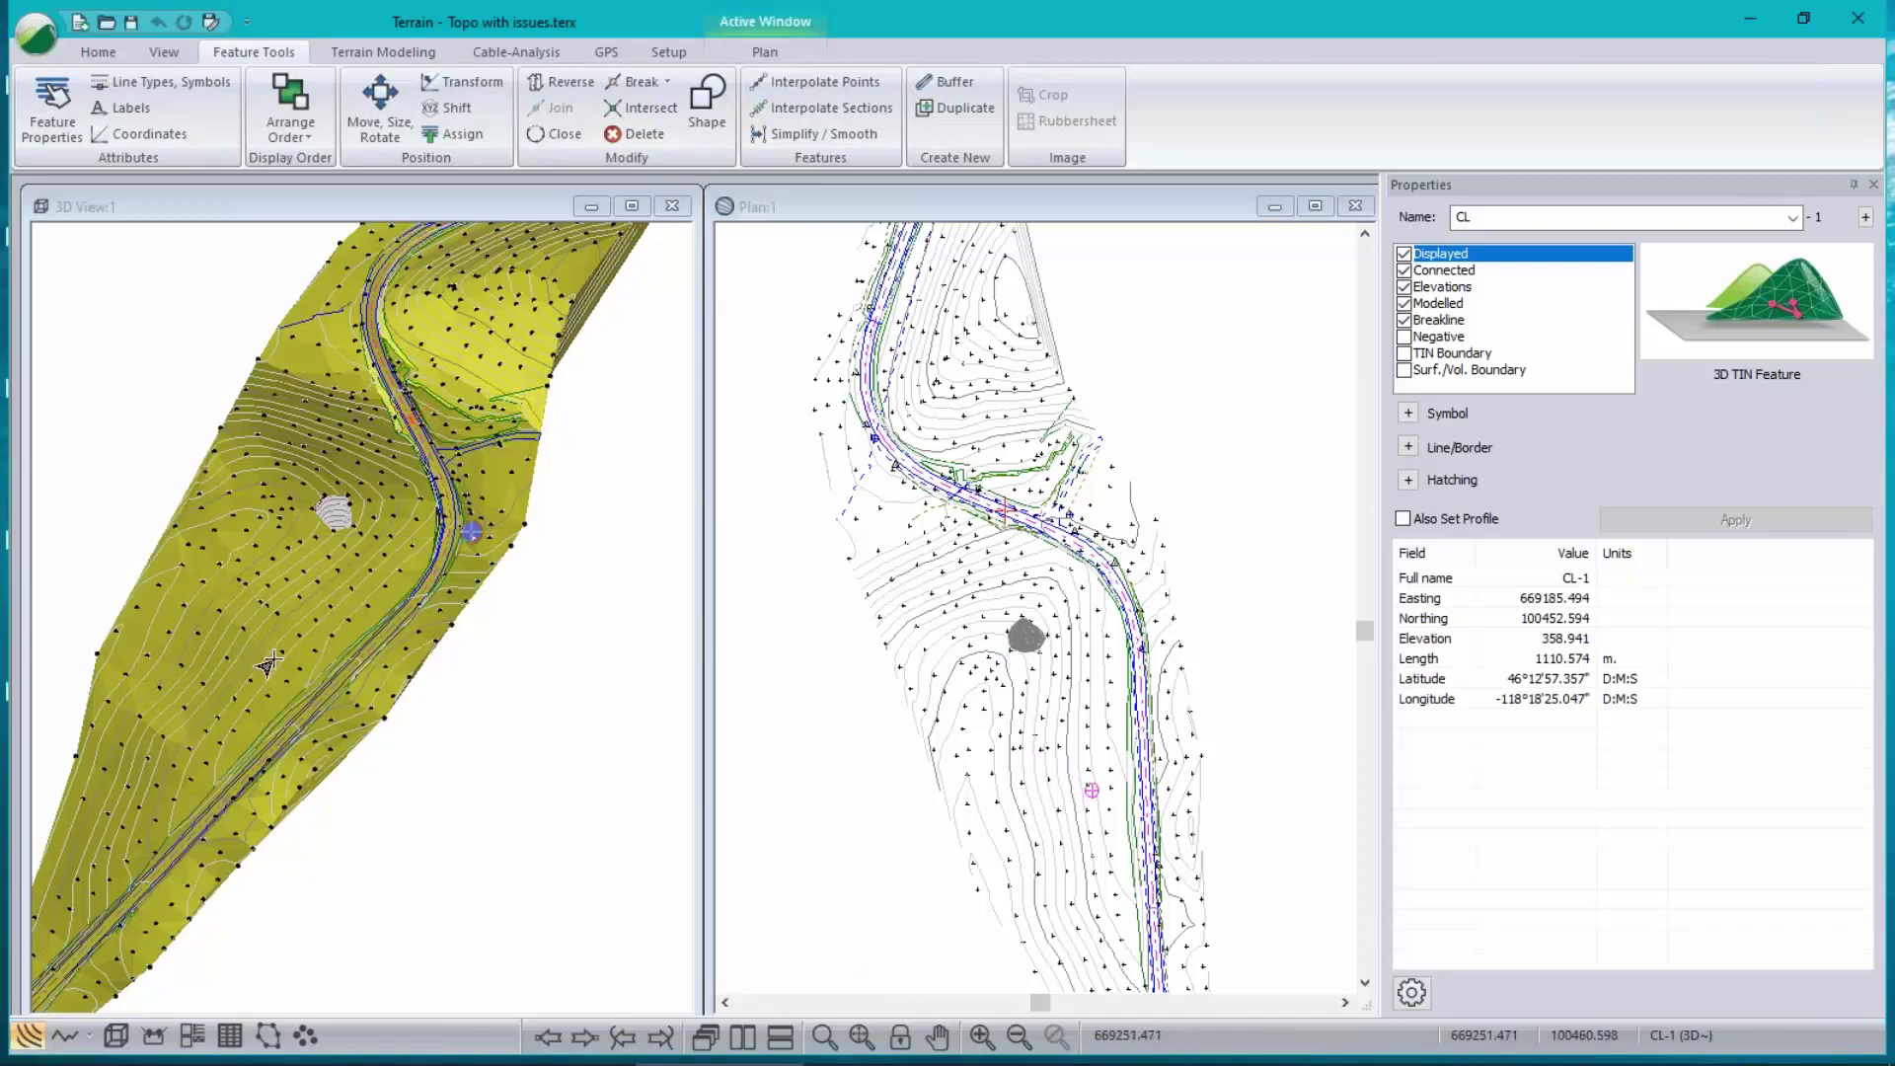
- Examine the 3D terrain surface in profile and from above for elevation errors
drag(268, 663, 465, 876)
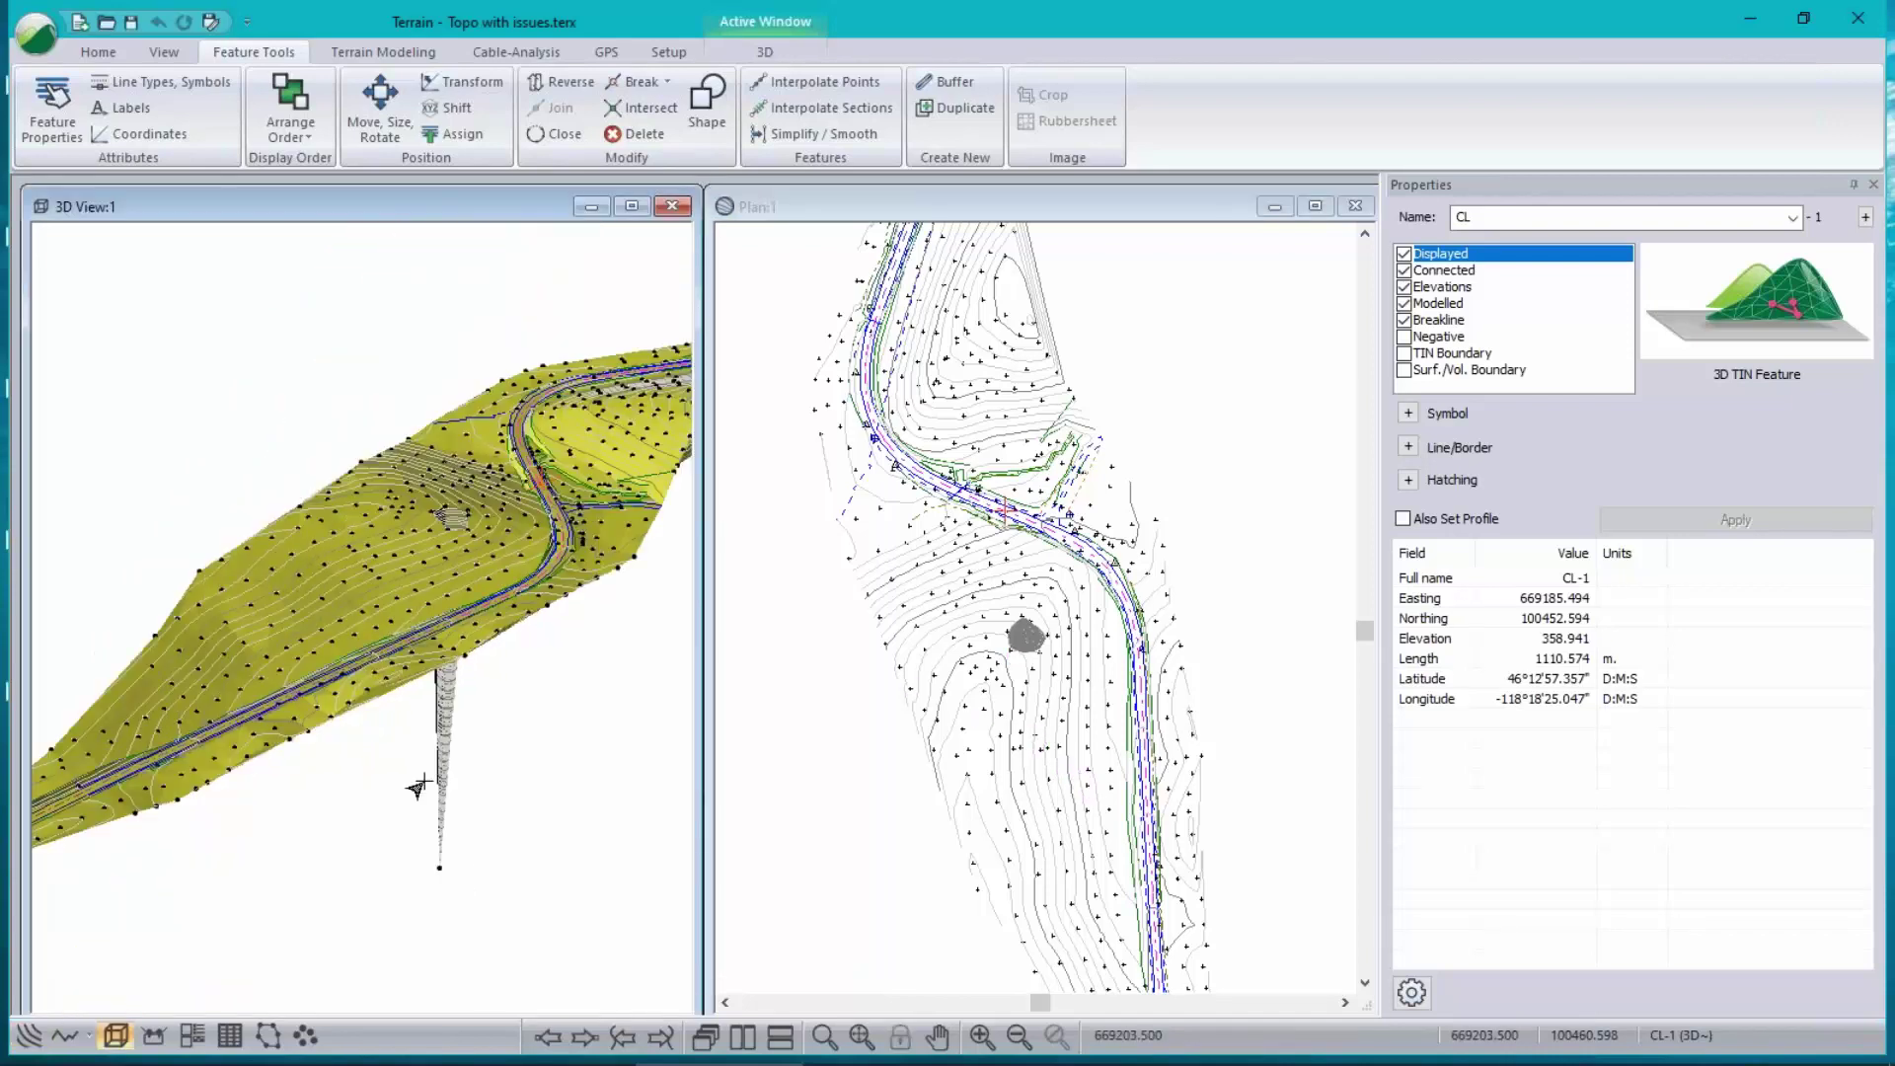
mouse_move(400, 571)
mouse_down()
mouse_move(398, 601)
mouse_move(343, 653)
mouse_move(370, 767)
mouse_move(385, 593)
mouse_up()
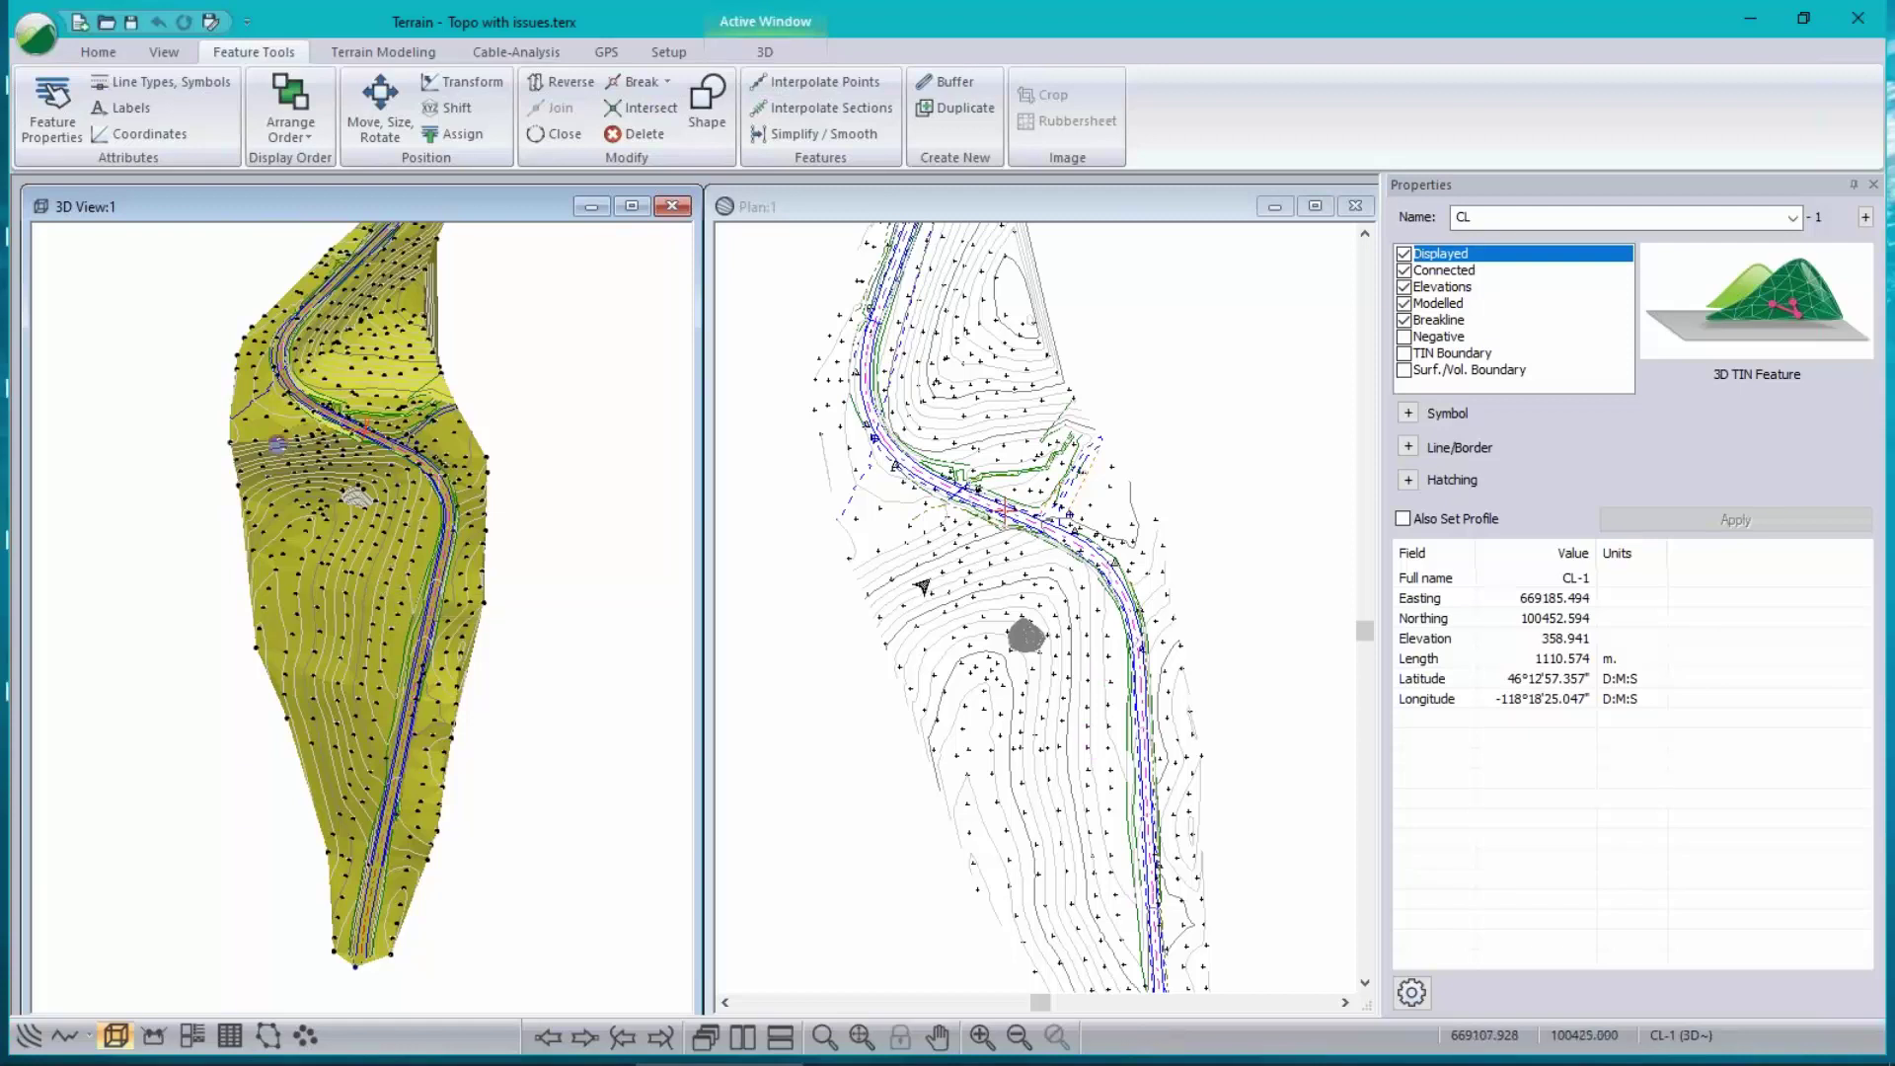
- Examine the edge-of-pavement, top-of-bank, shoulder and contour lines around the road bend for misconnected features
scroll(1027, 552, up, 3)
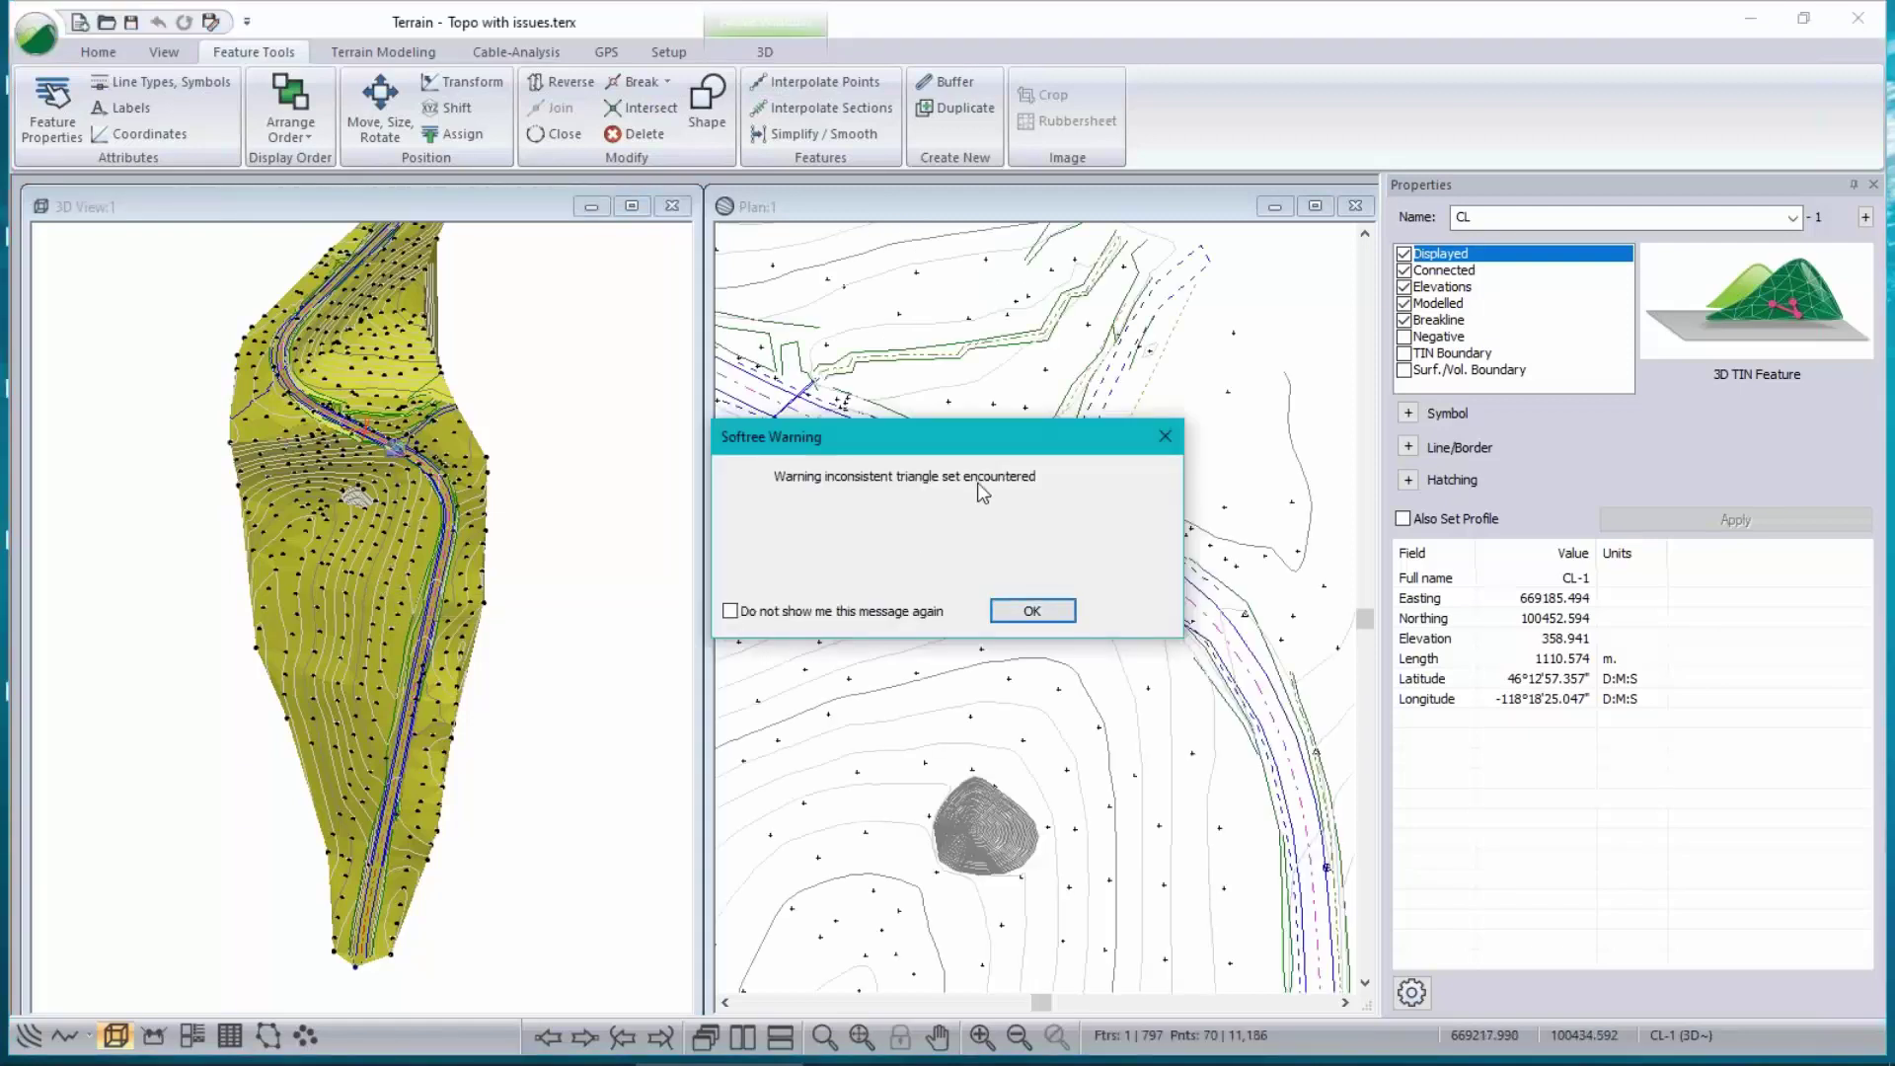
click(1058, 618)
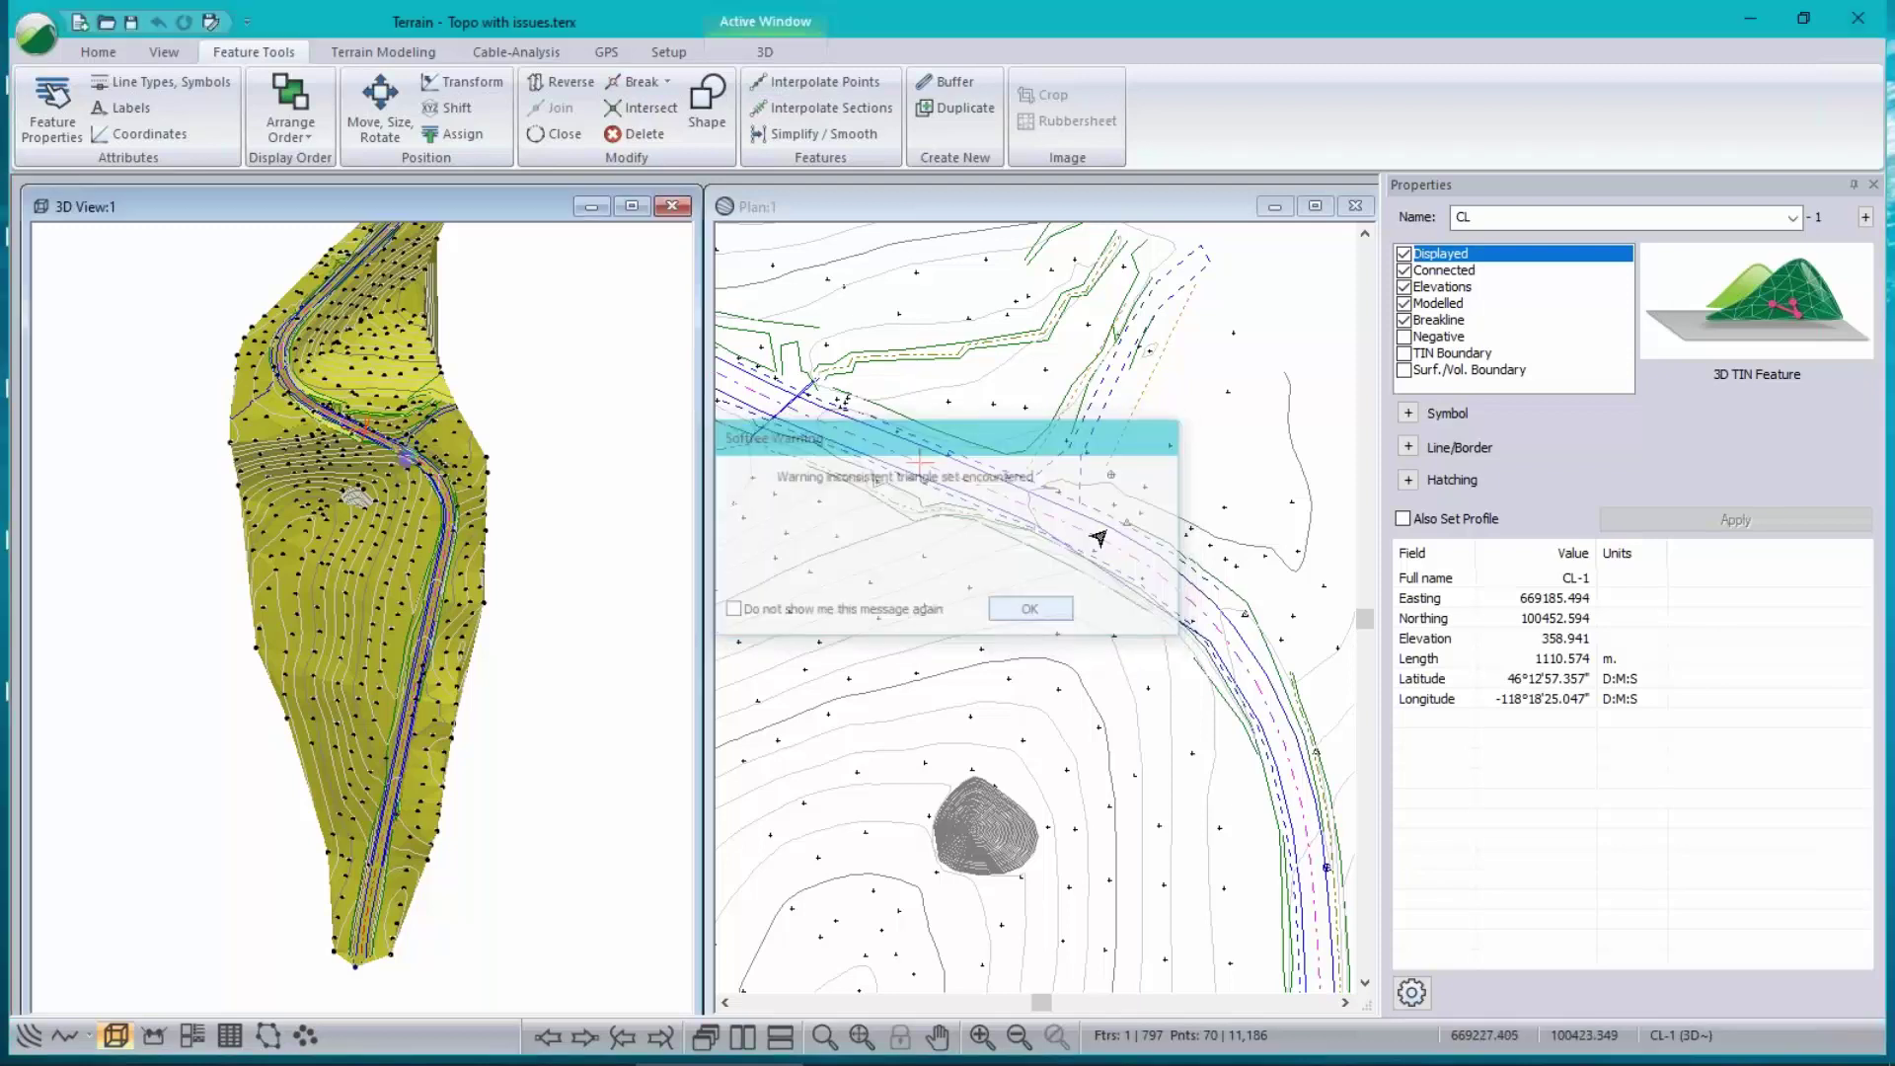
middle_drag(964, 292, 1392, 679)
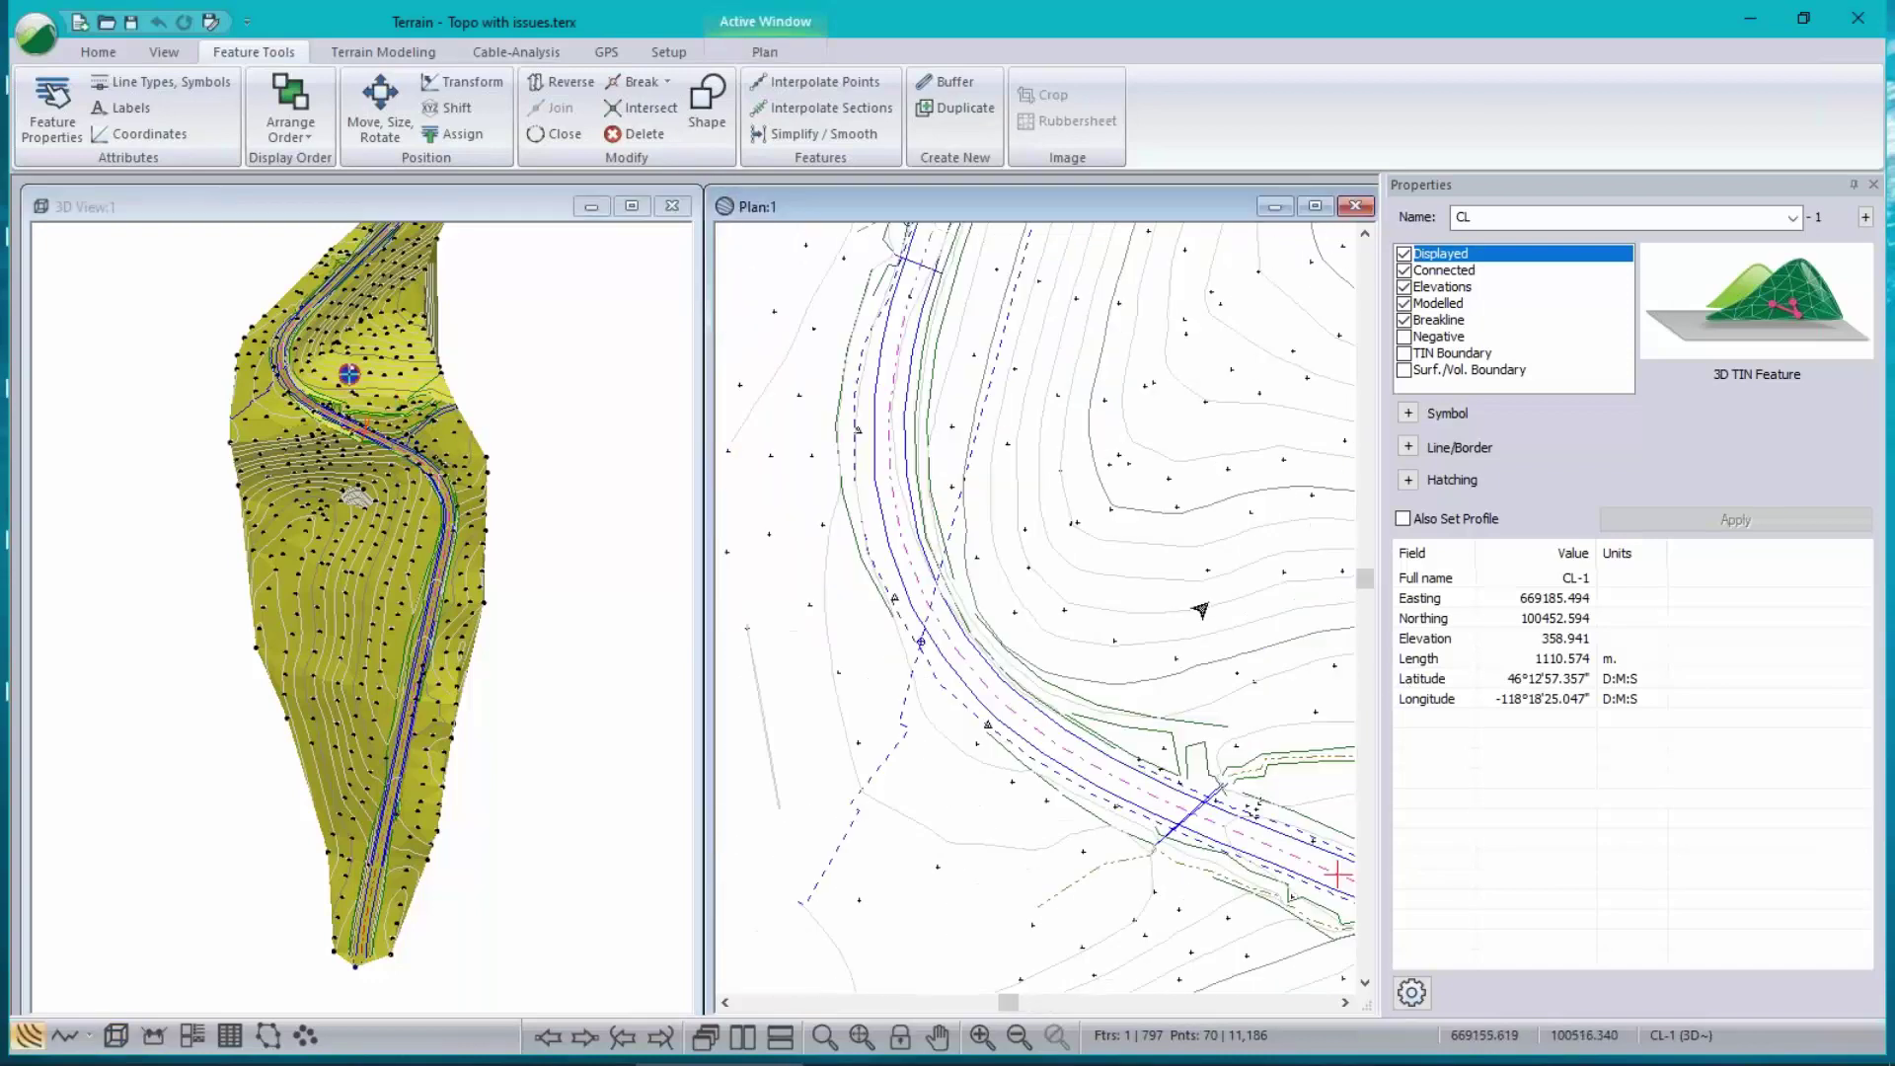
click(867, 503)
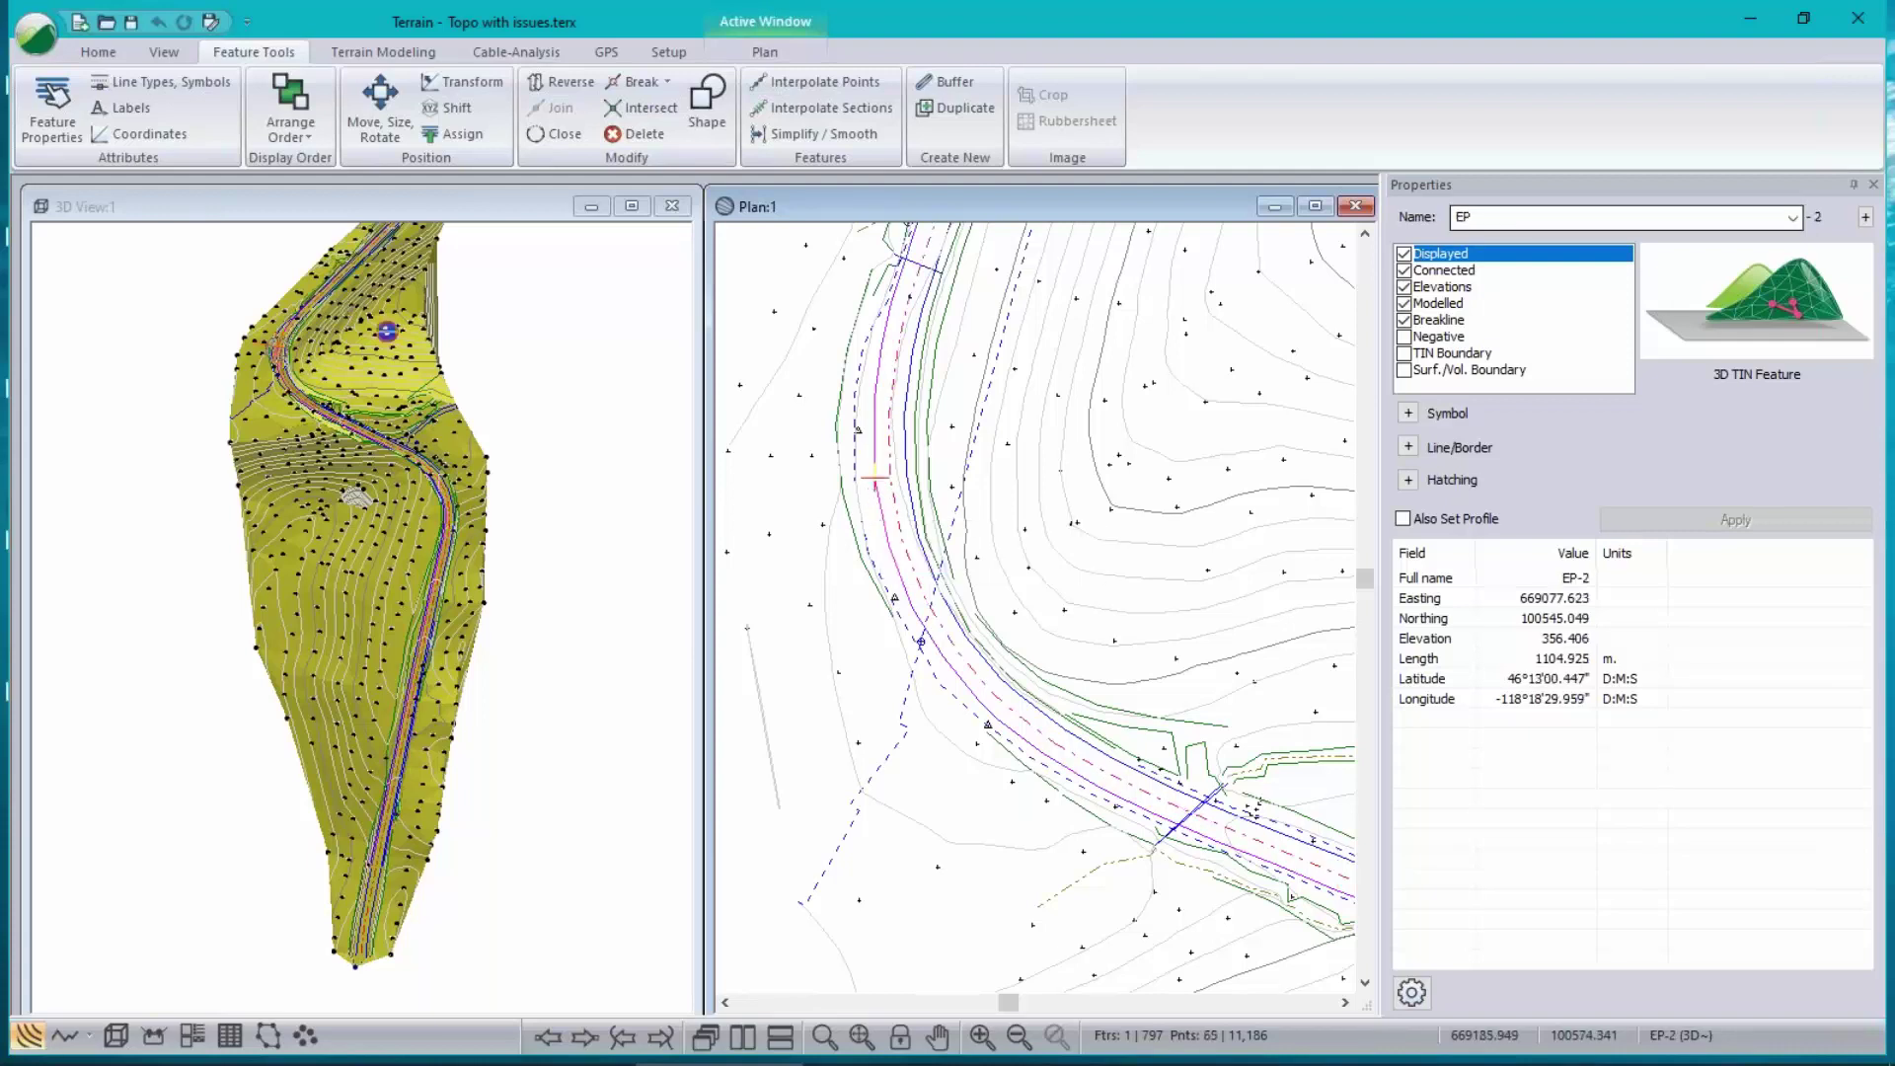
click(904, 472)
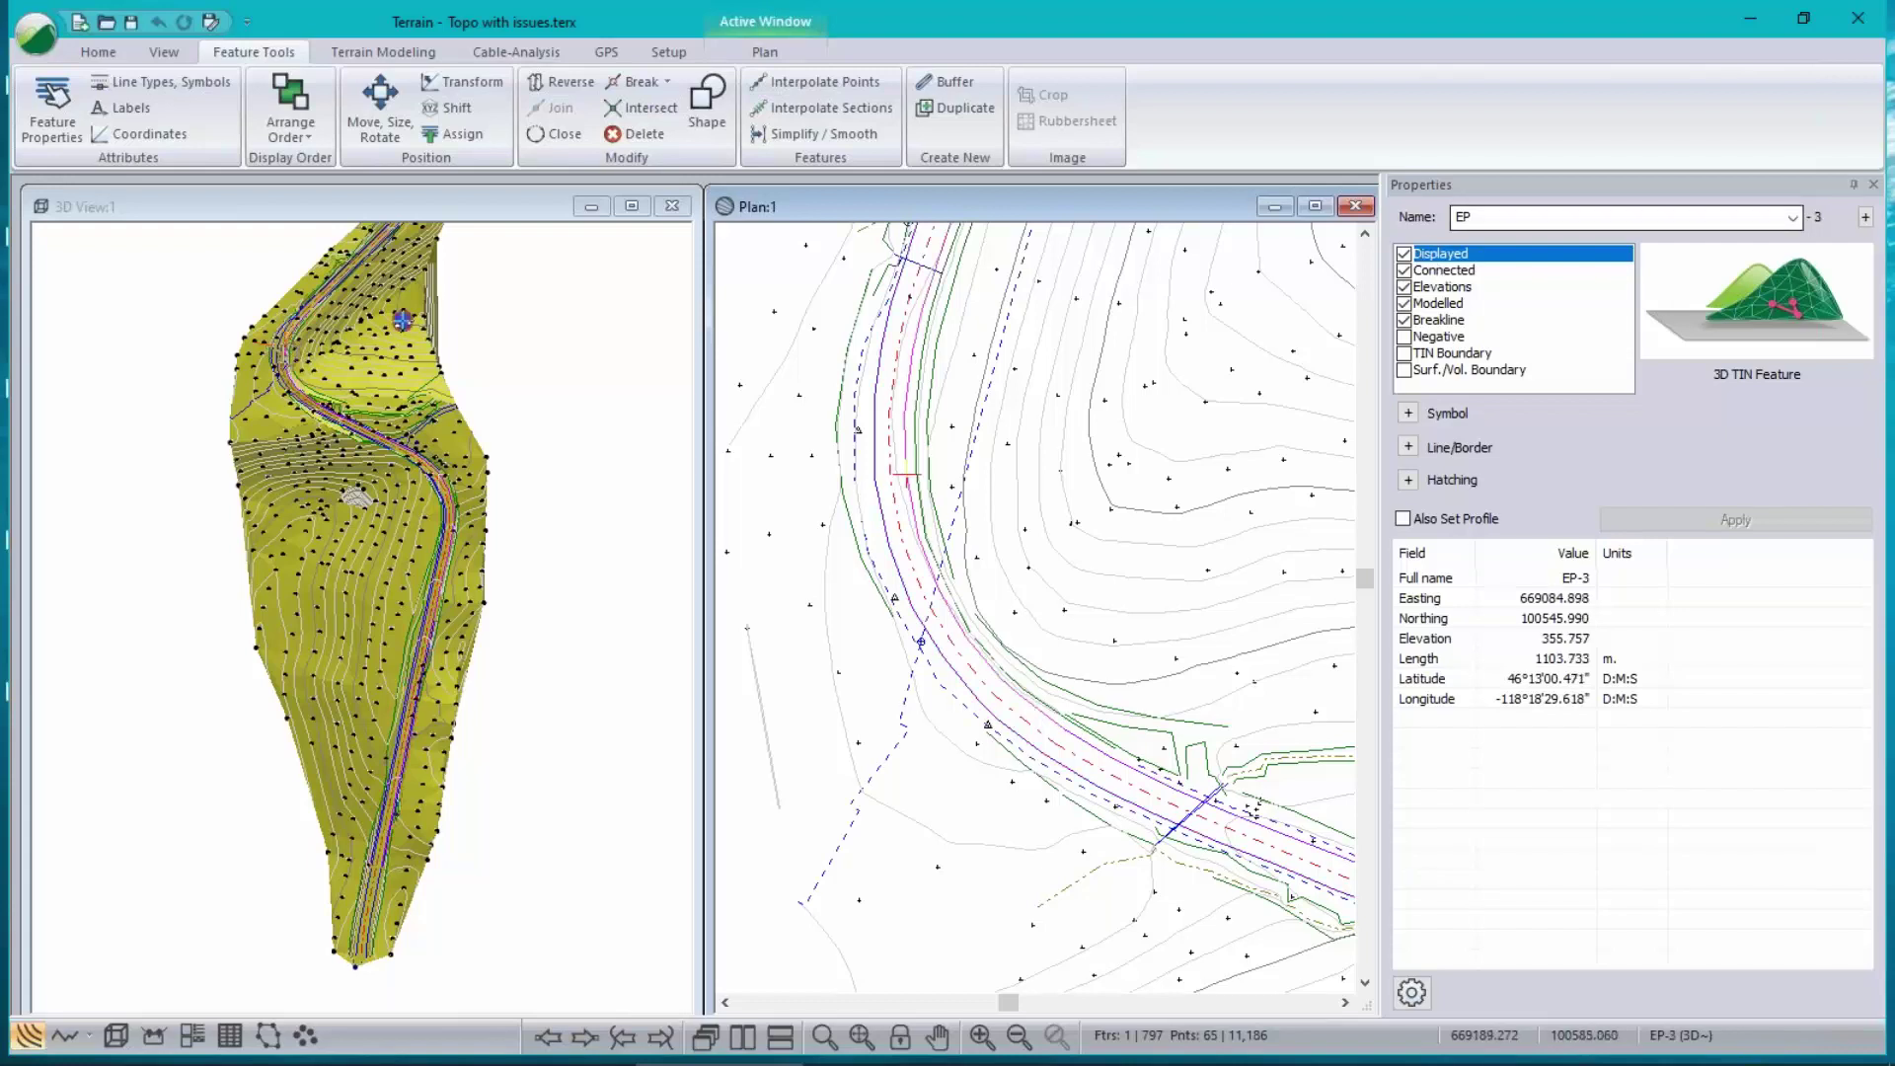
click(924, 455)
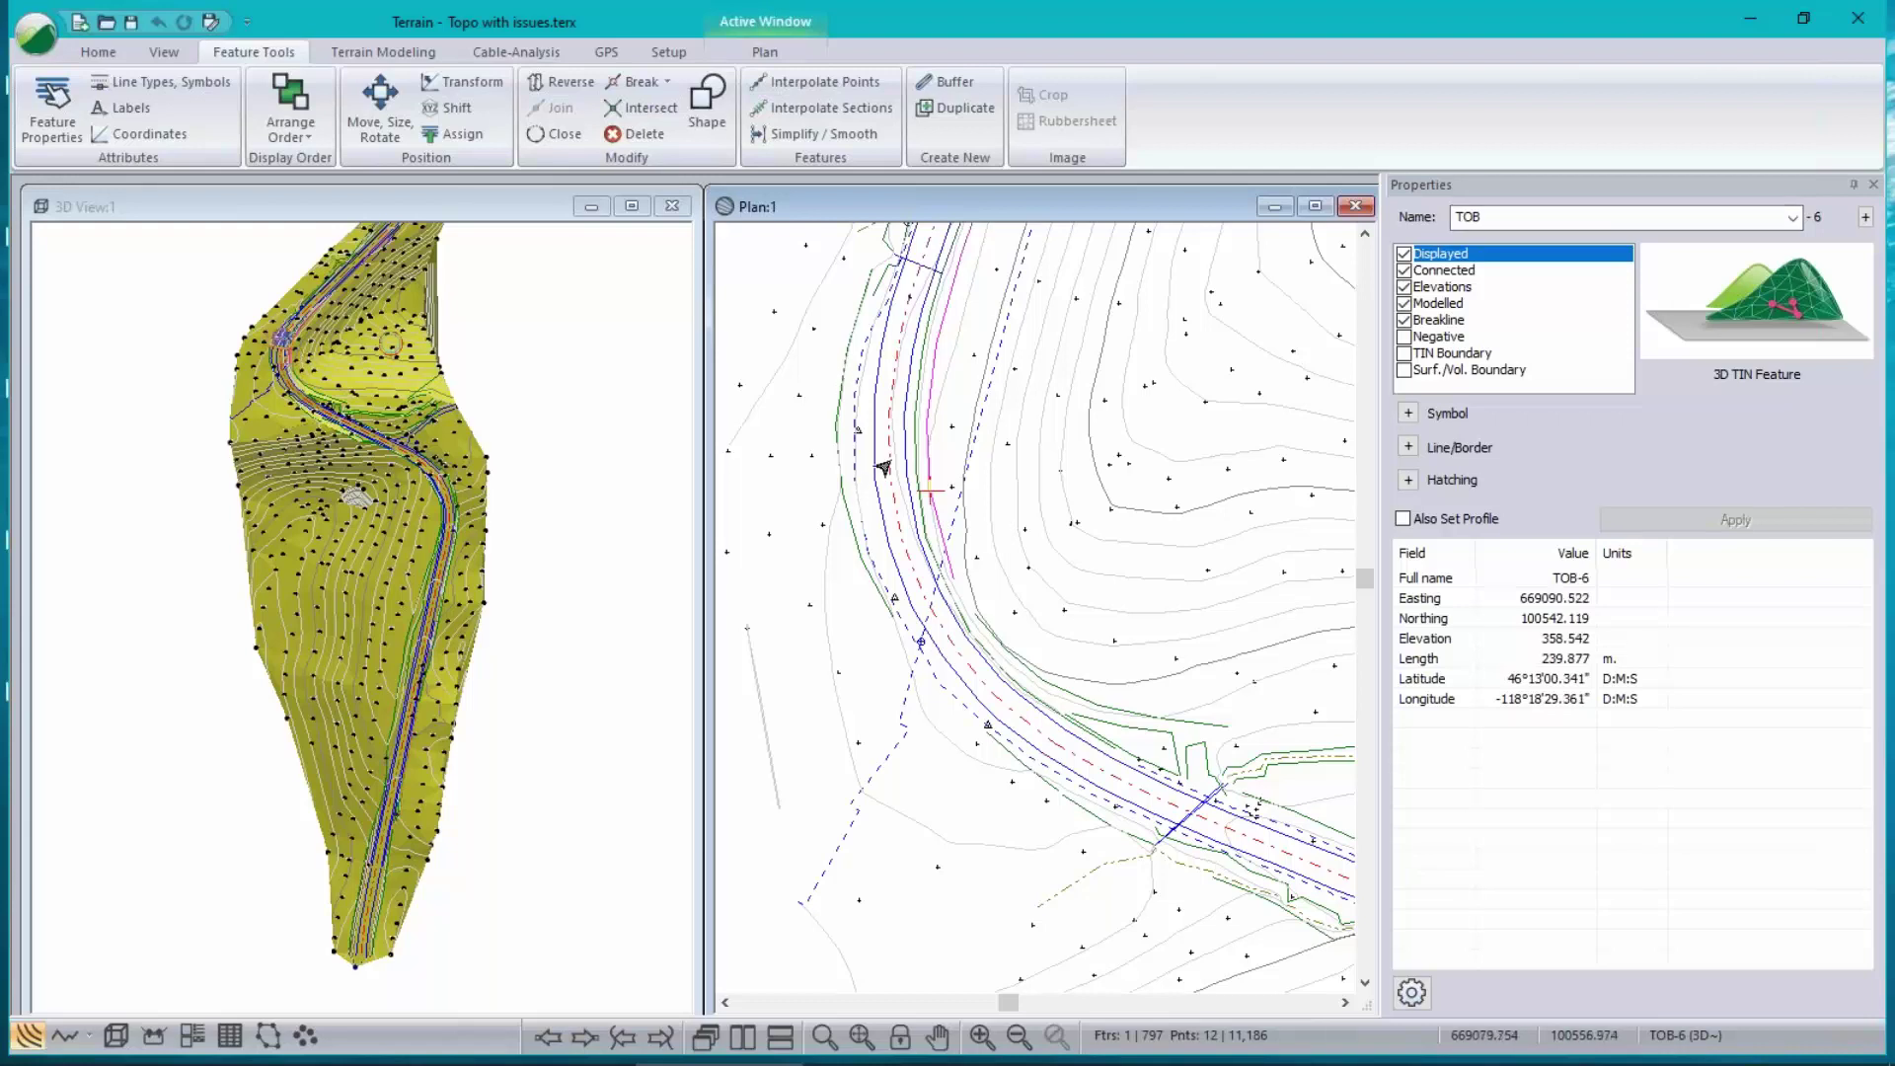
click(1189, 632)
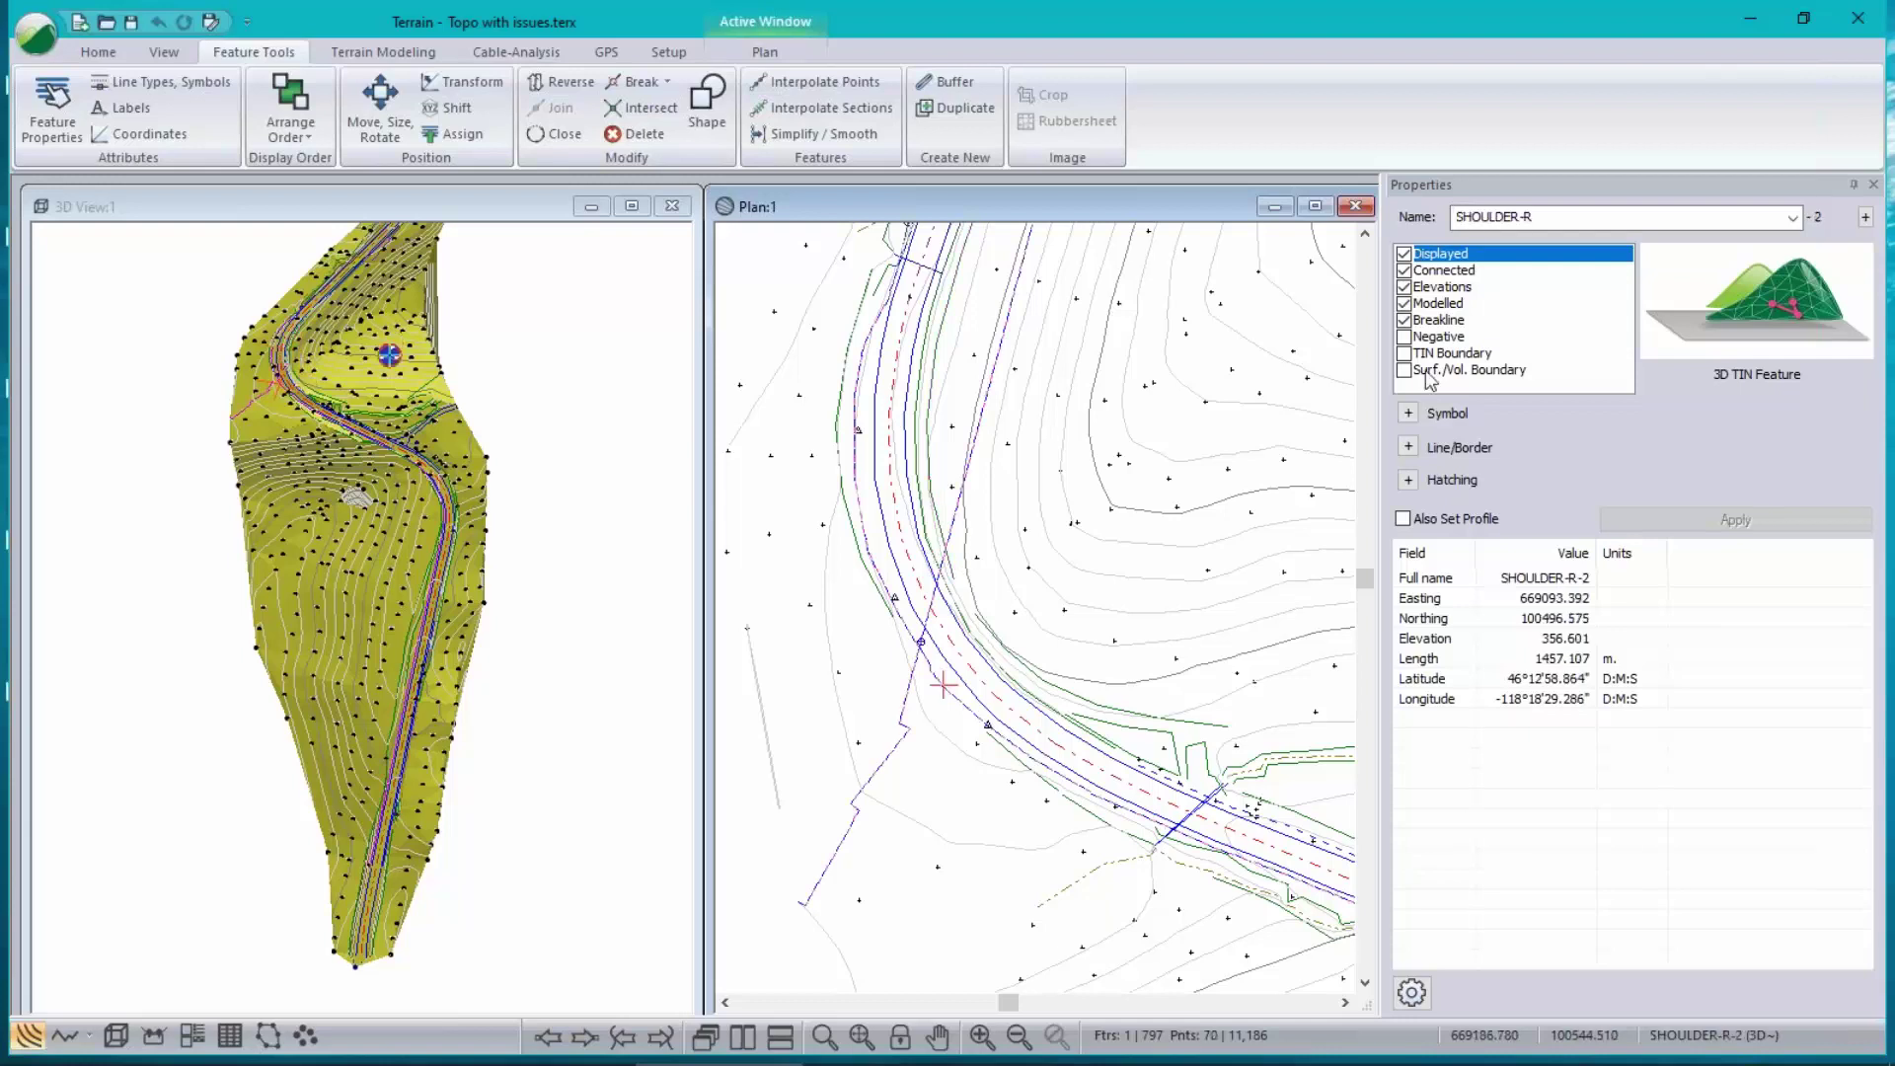
click(1022, 423)
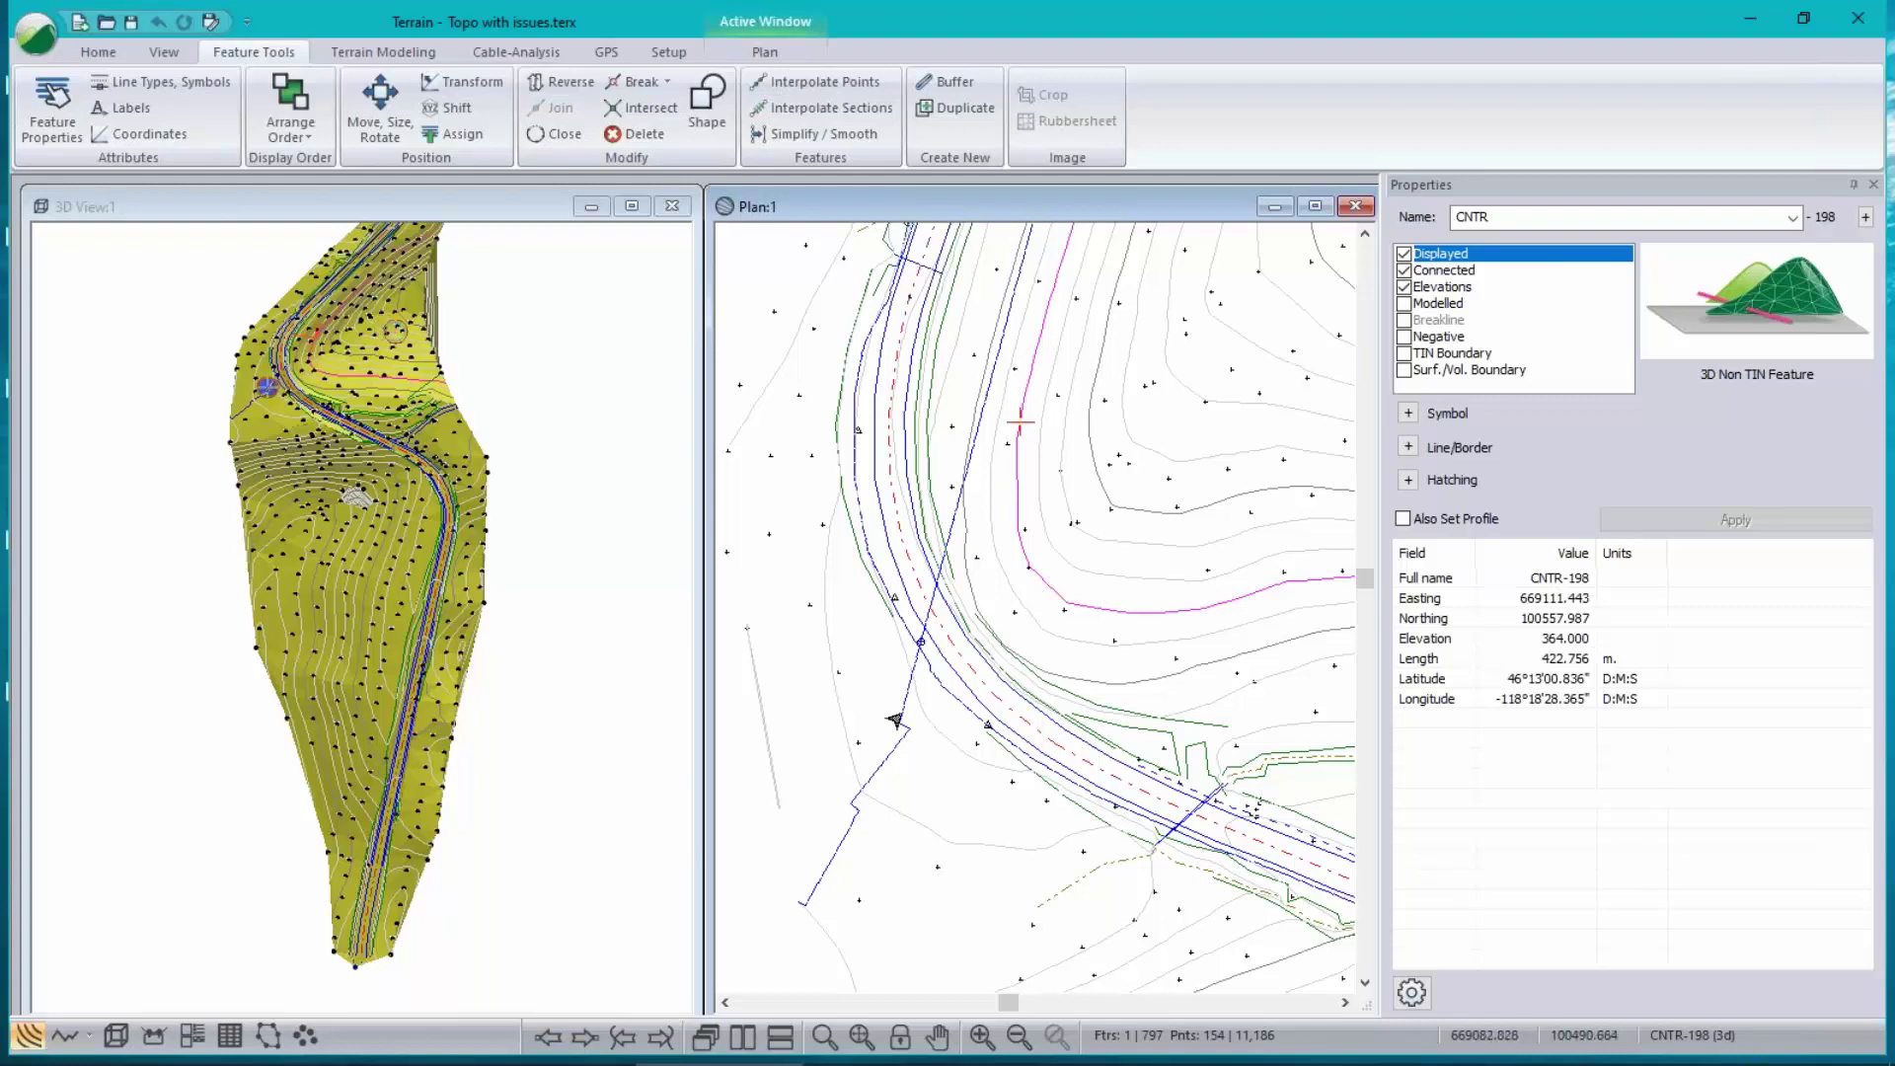
click(903, 704)
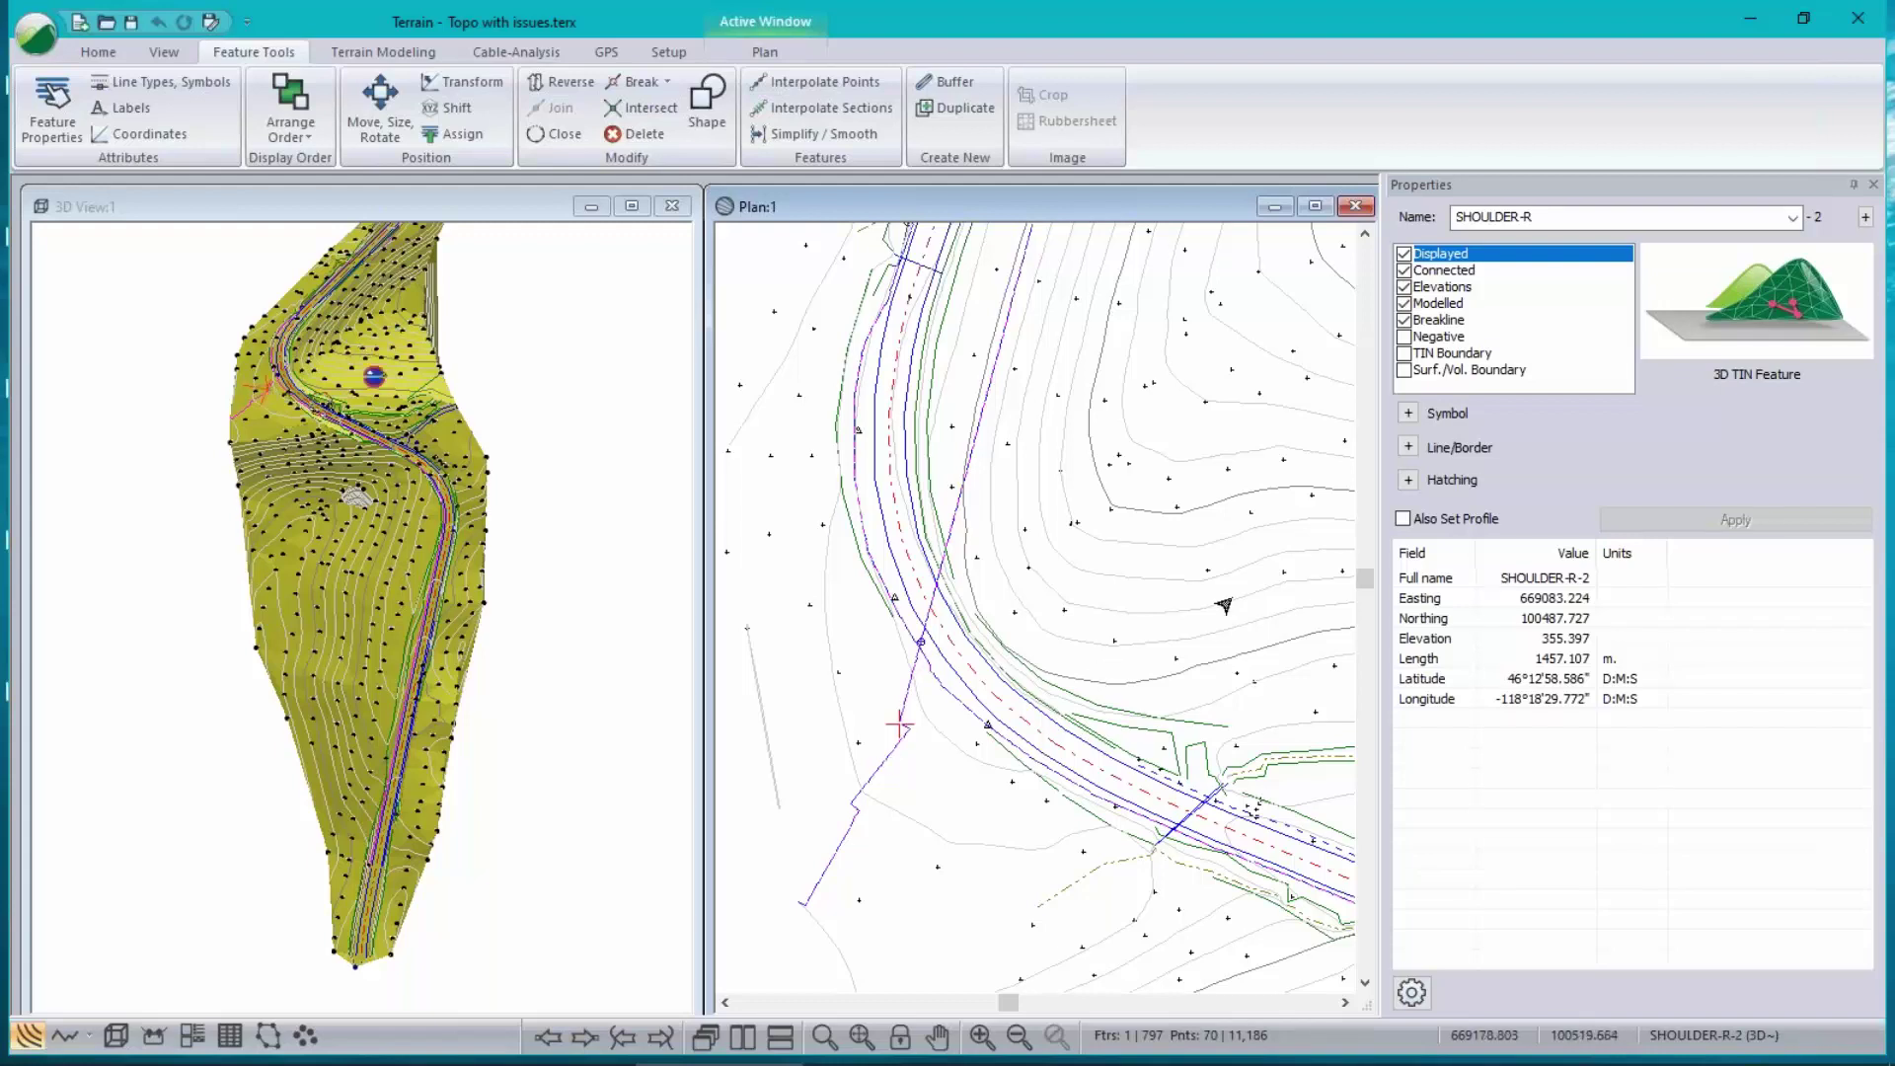
scroll(1010, 536, down, 1)
scroll(1010, 535, down, 1)
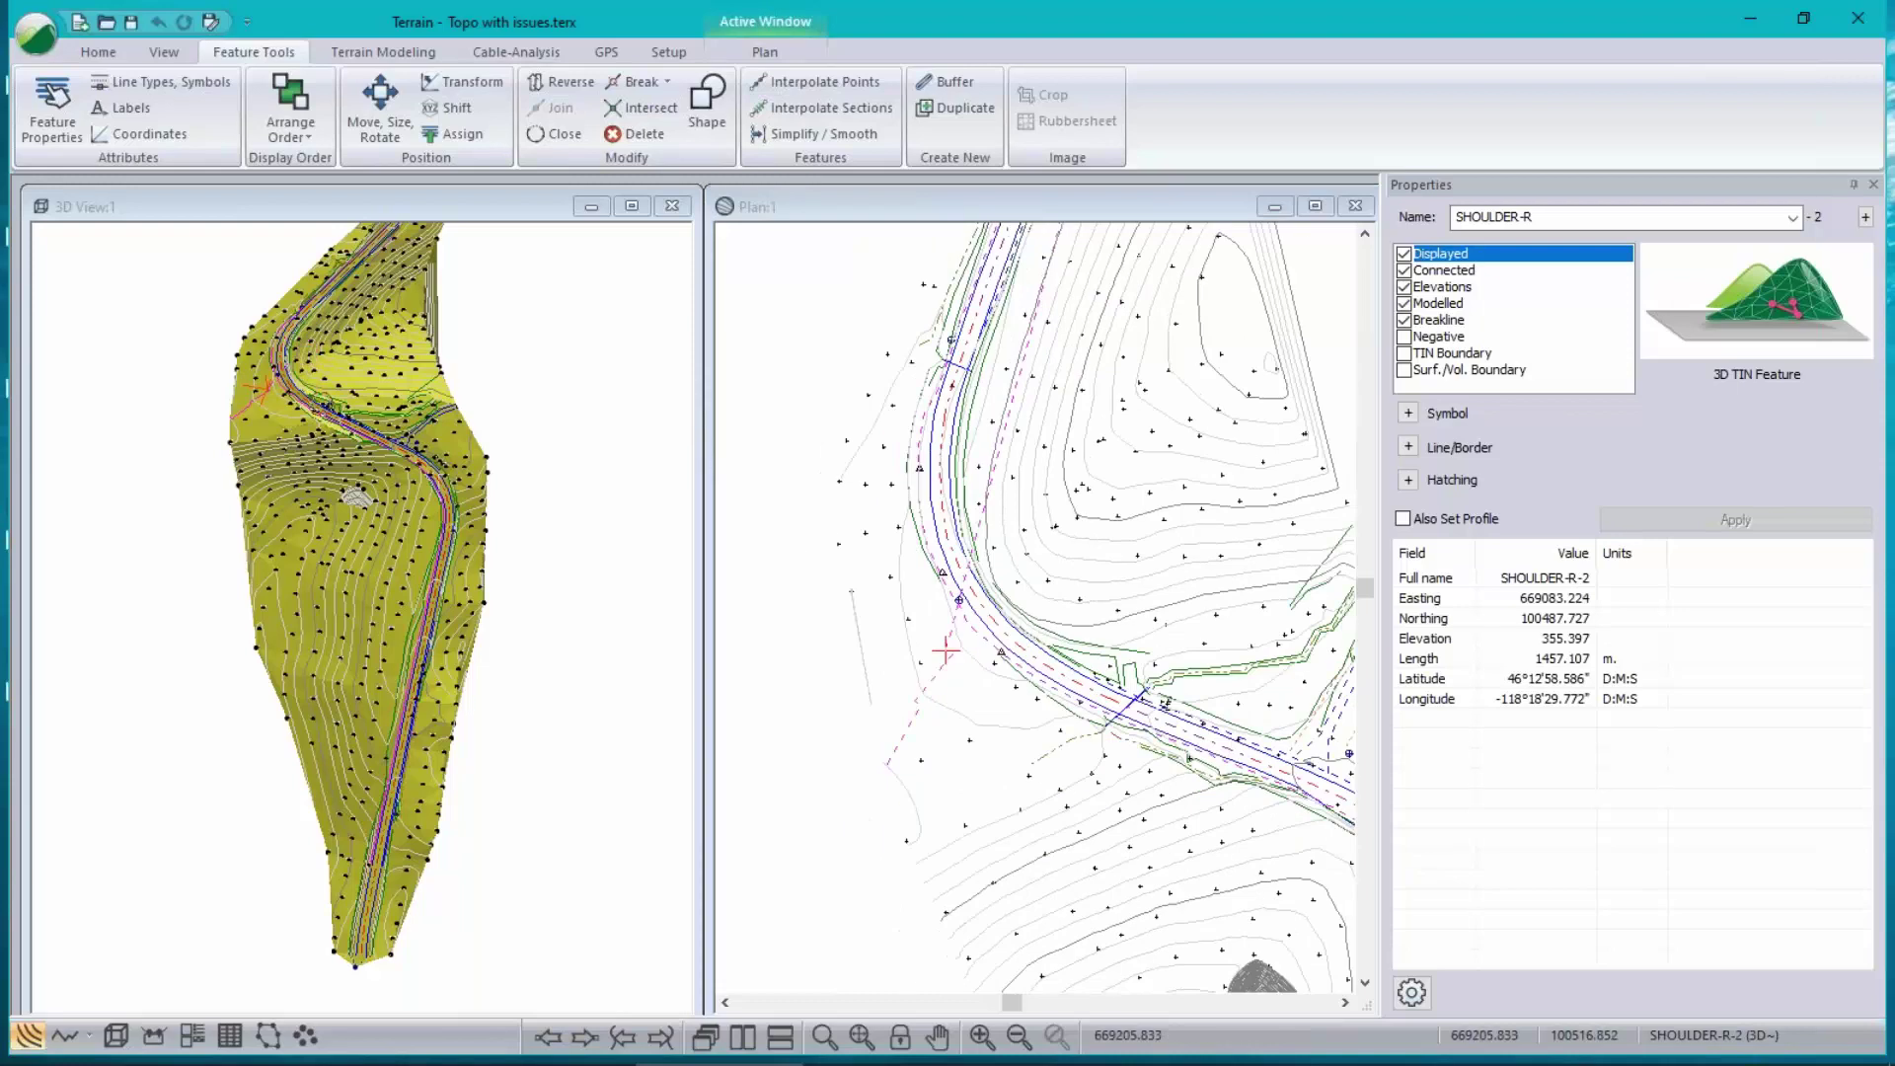
drag(296, 652, 336, 690)
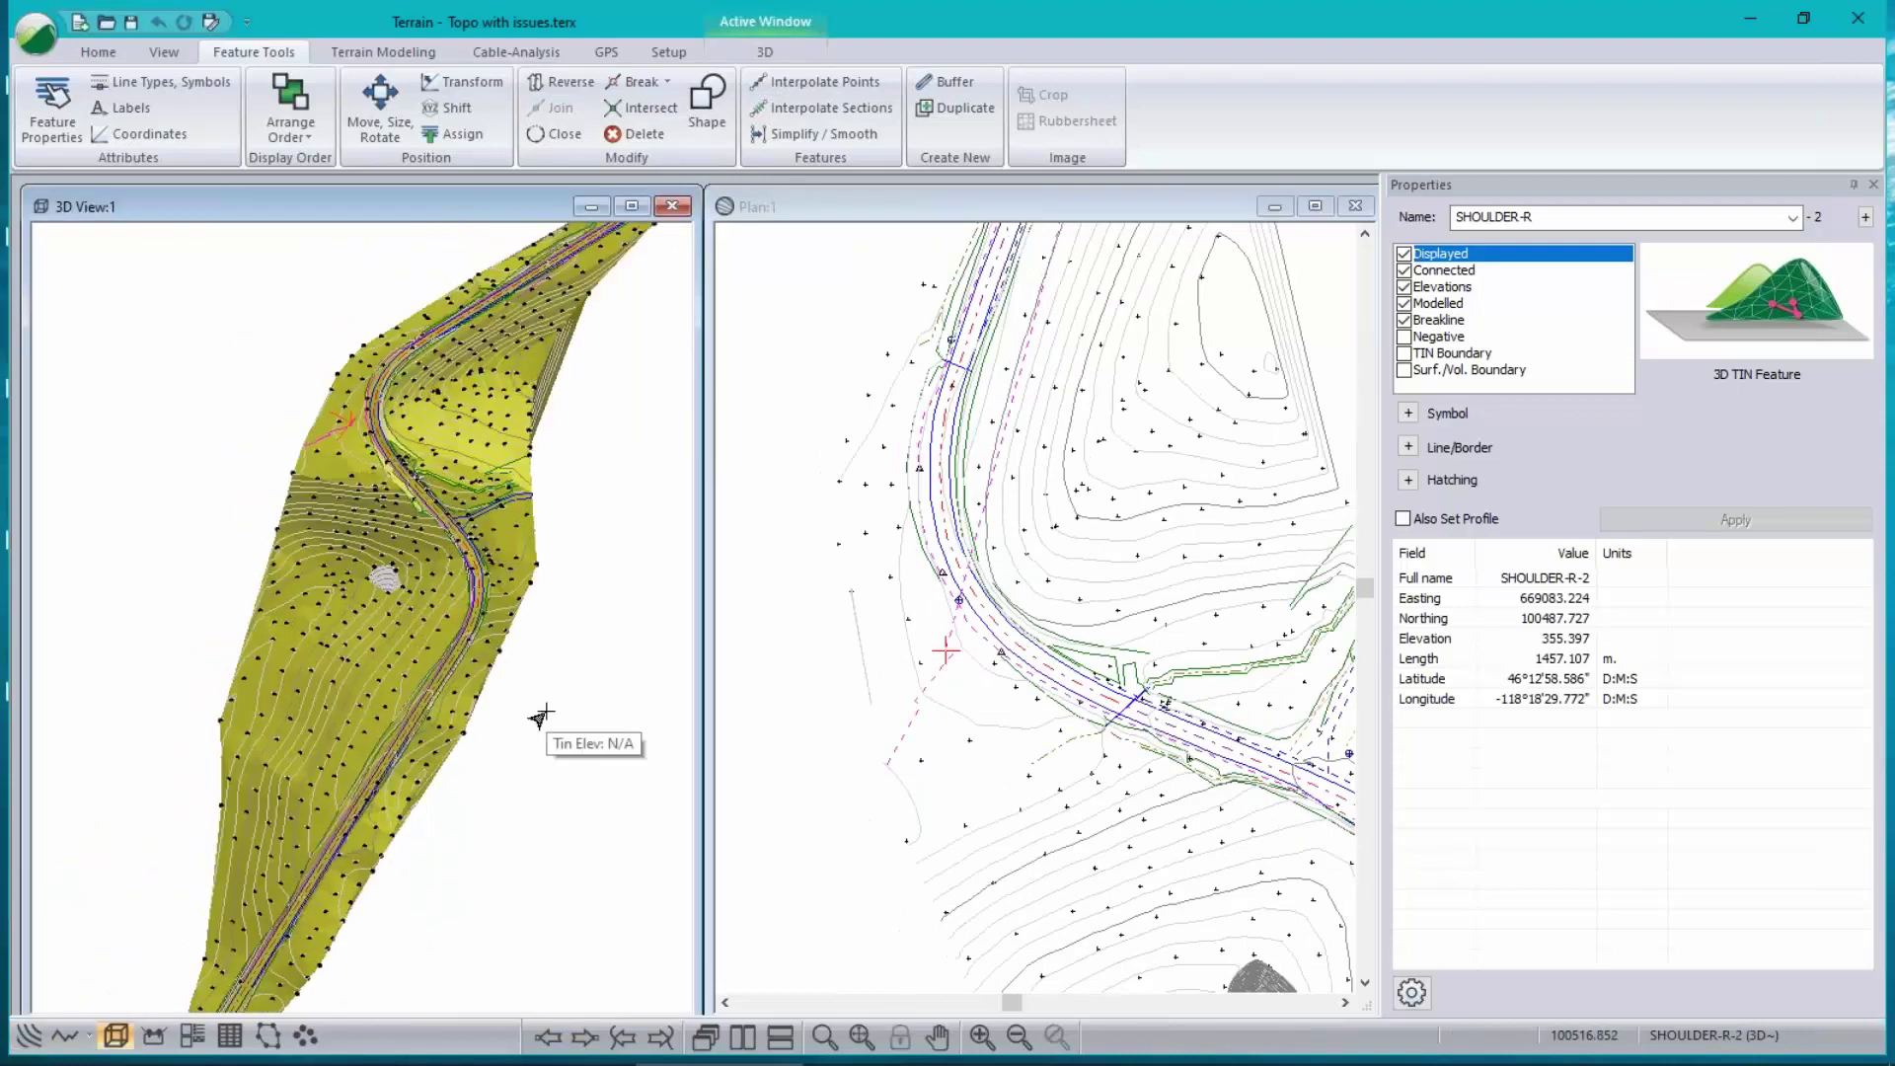
- Generate the terrain triangles and contours again with the existing calculation settings, continuing past the crossing breaklines
click(386, 53)
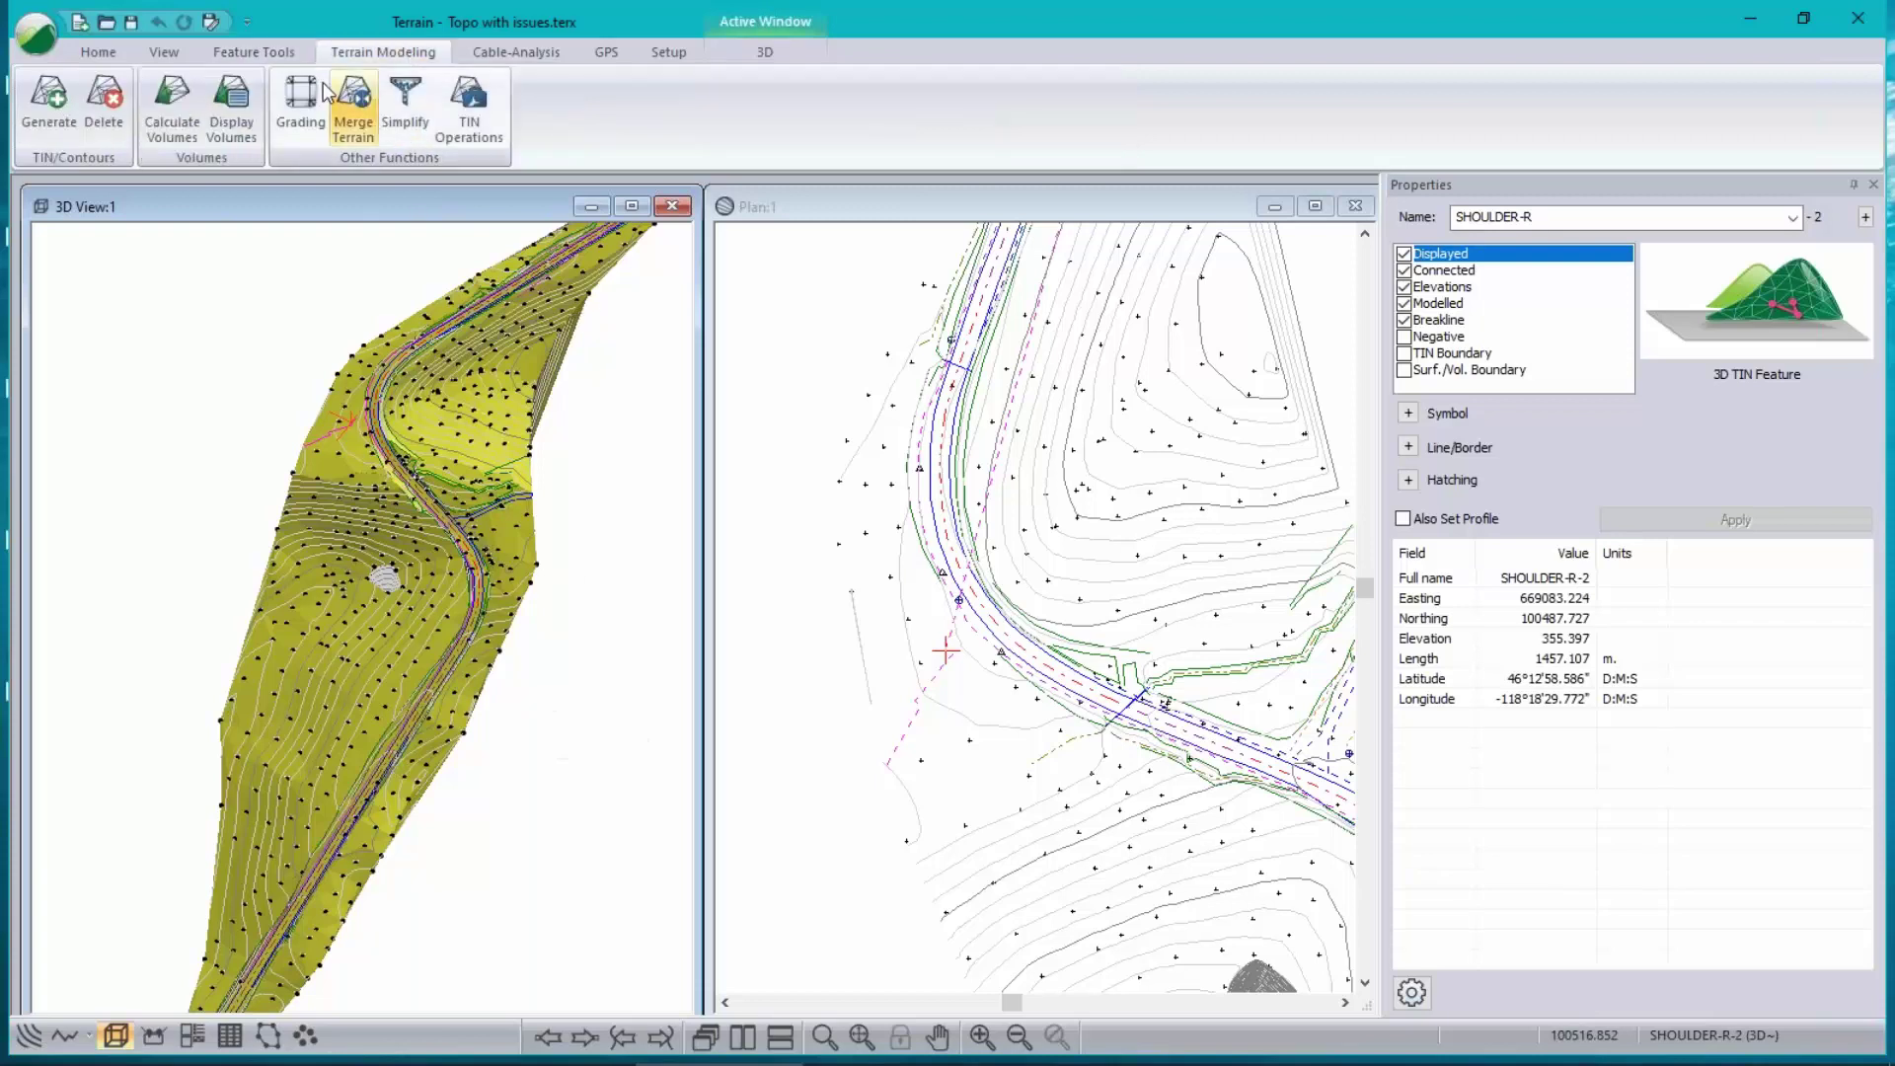
click(69, 106)
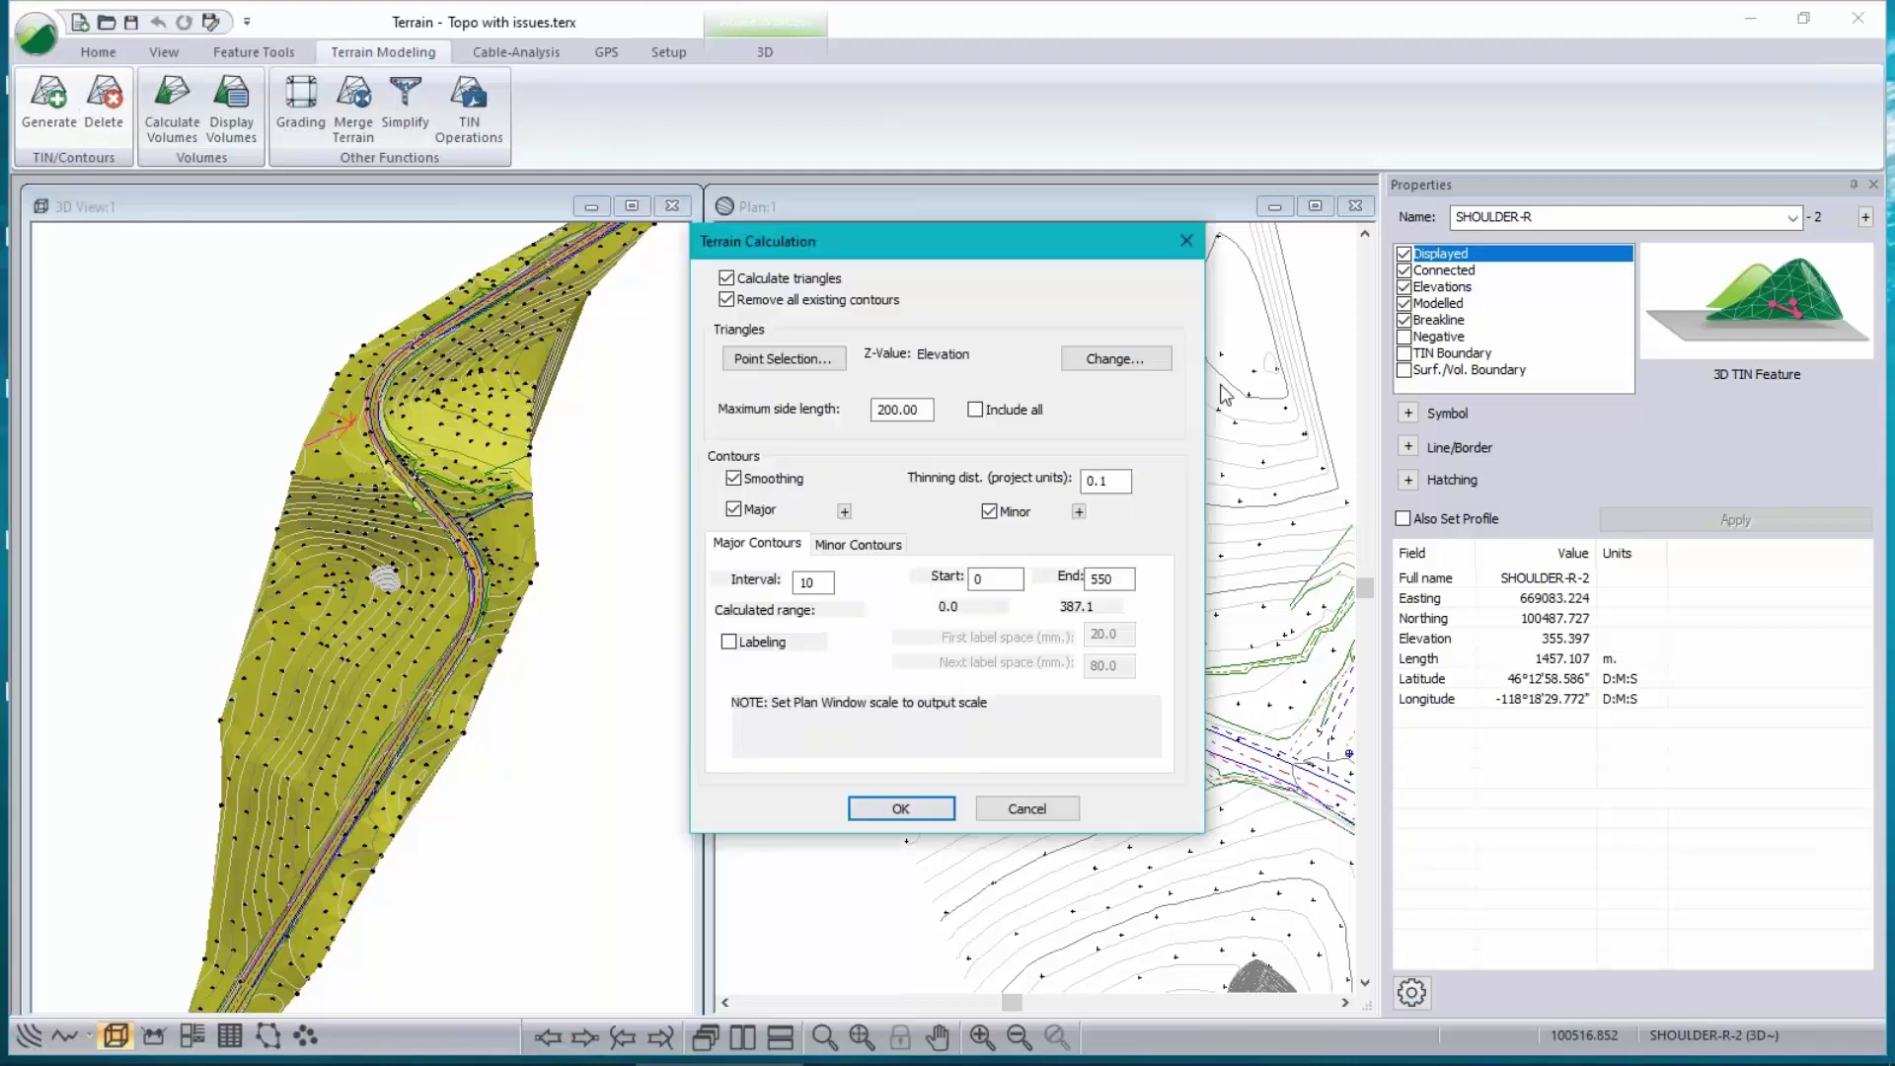
click(928, 811)
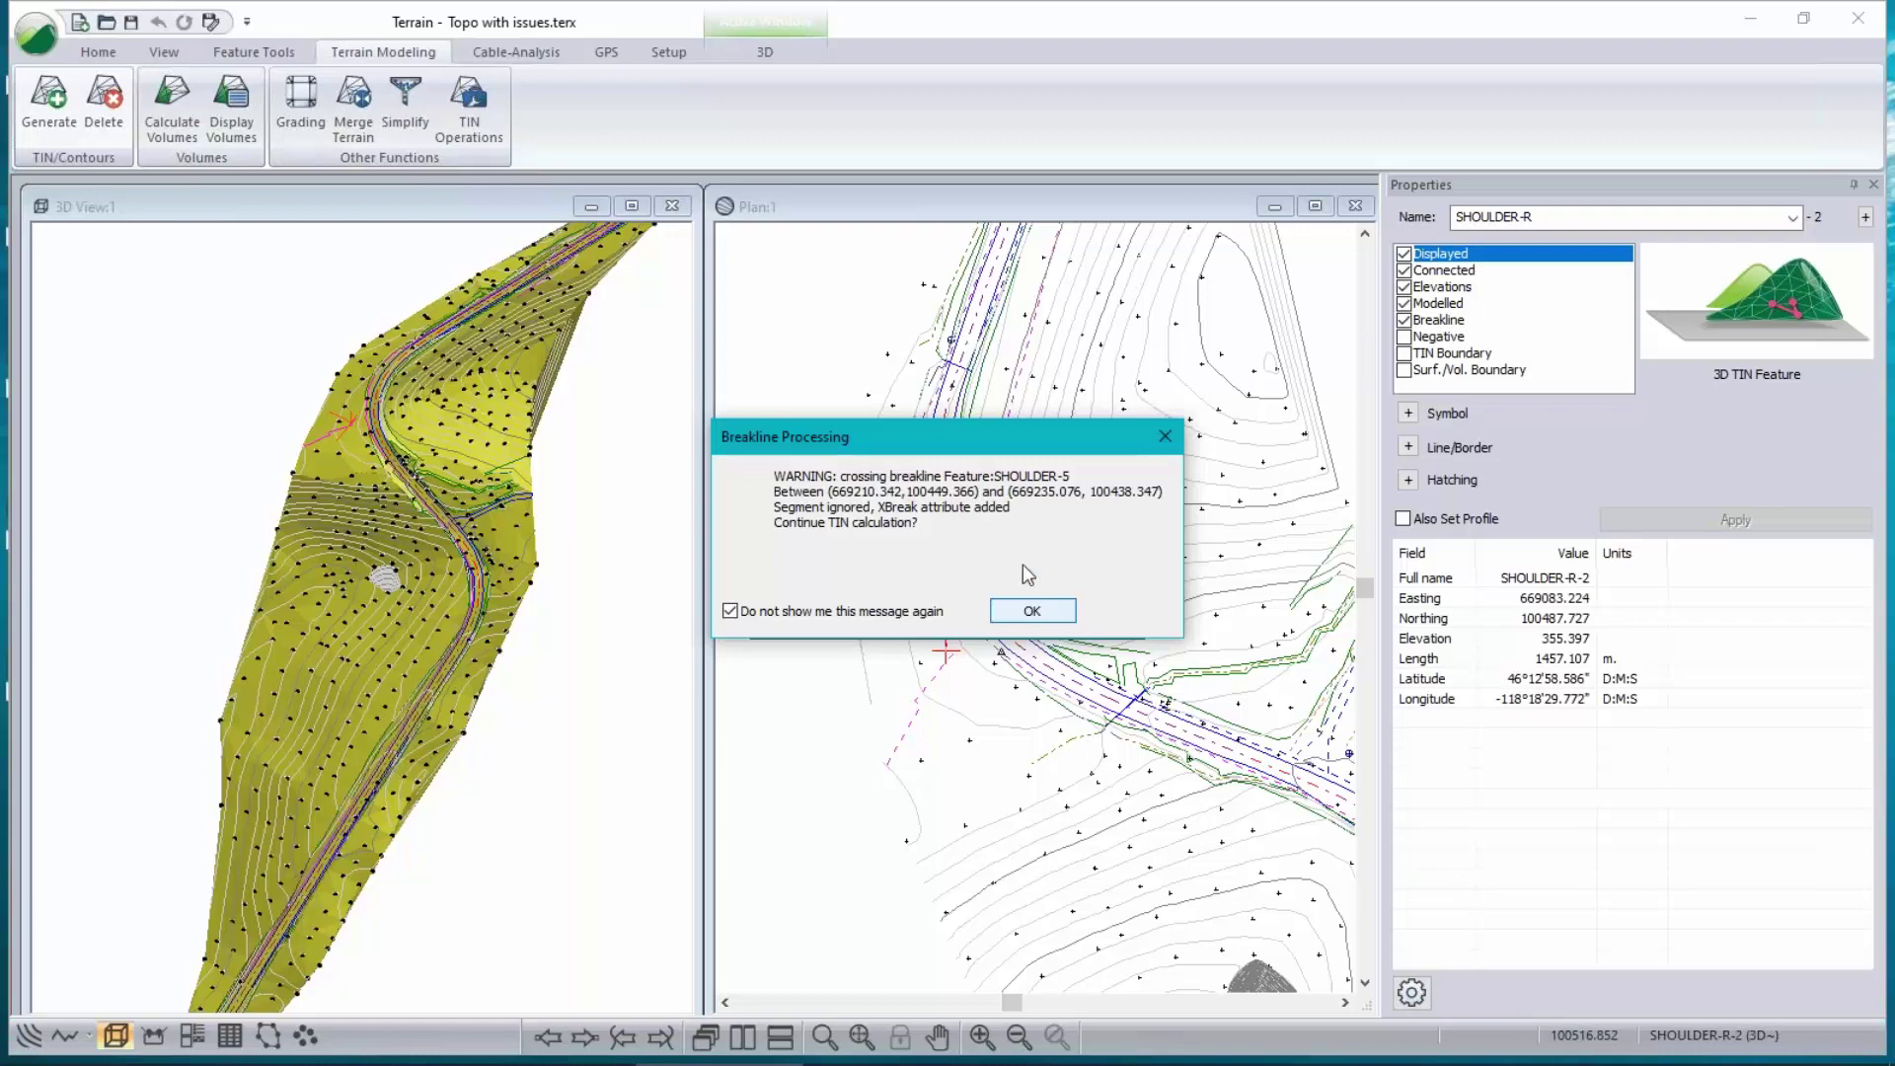
click(1032, 614)
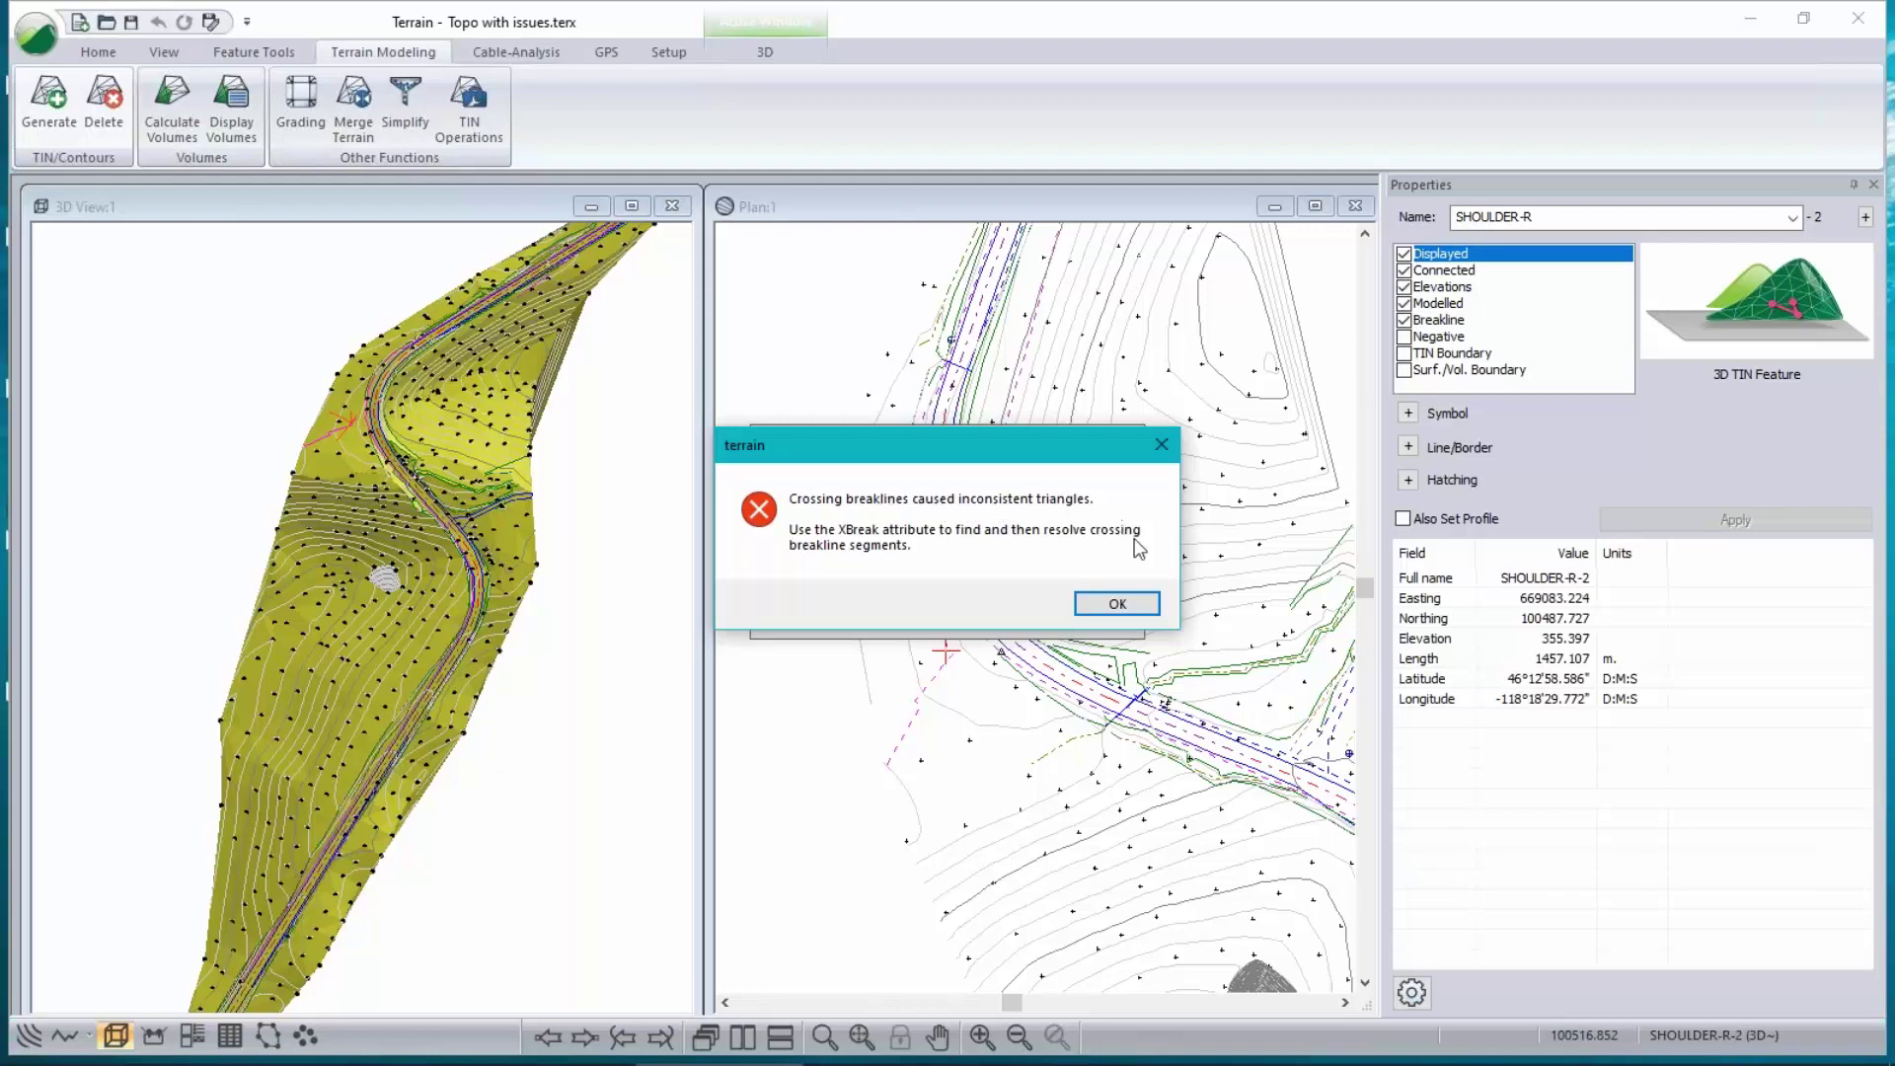
click(1126, 614)
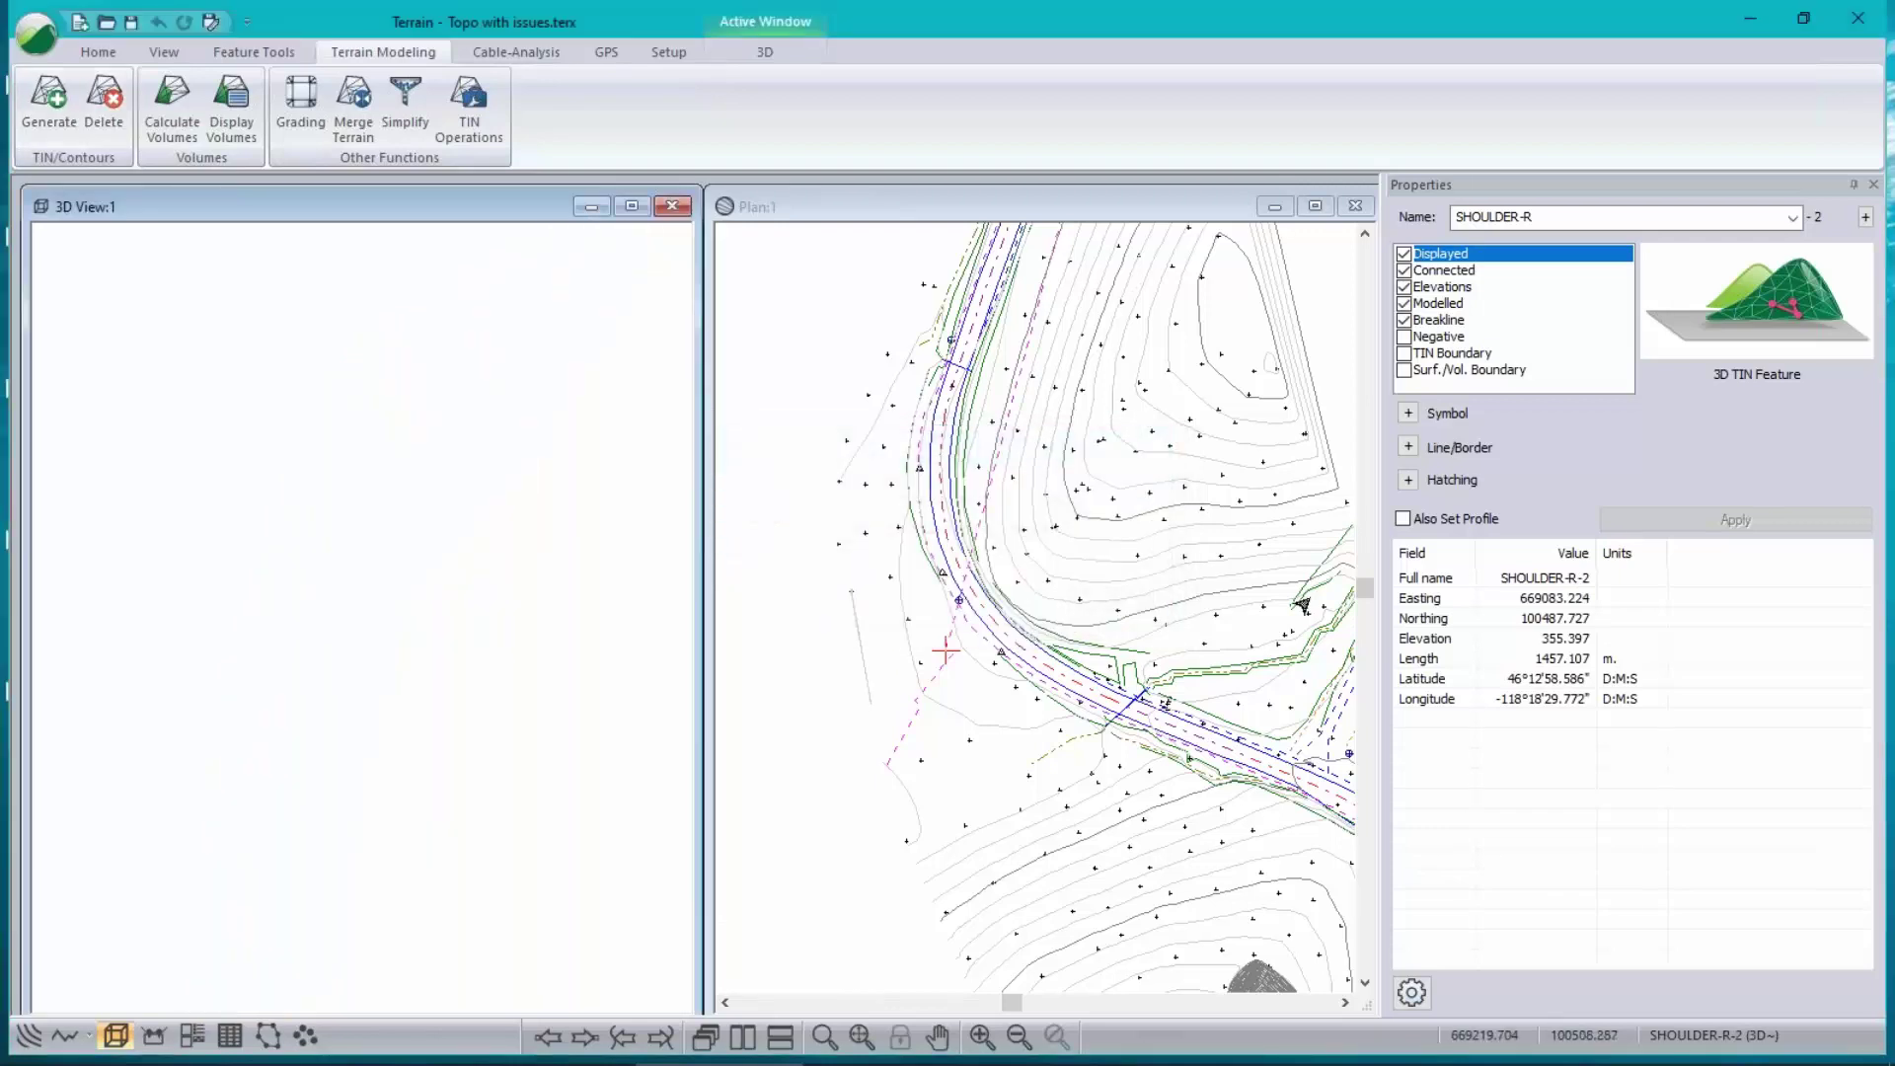
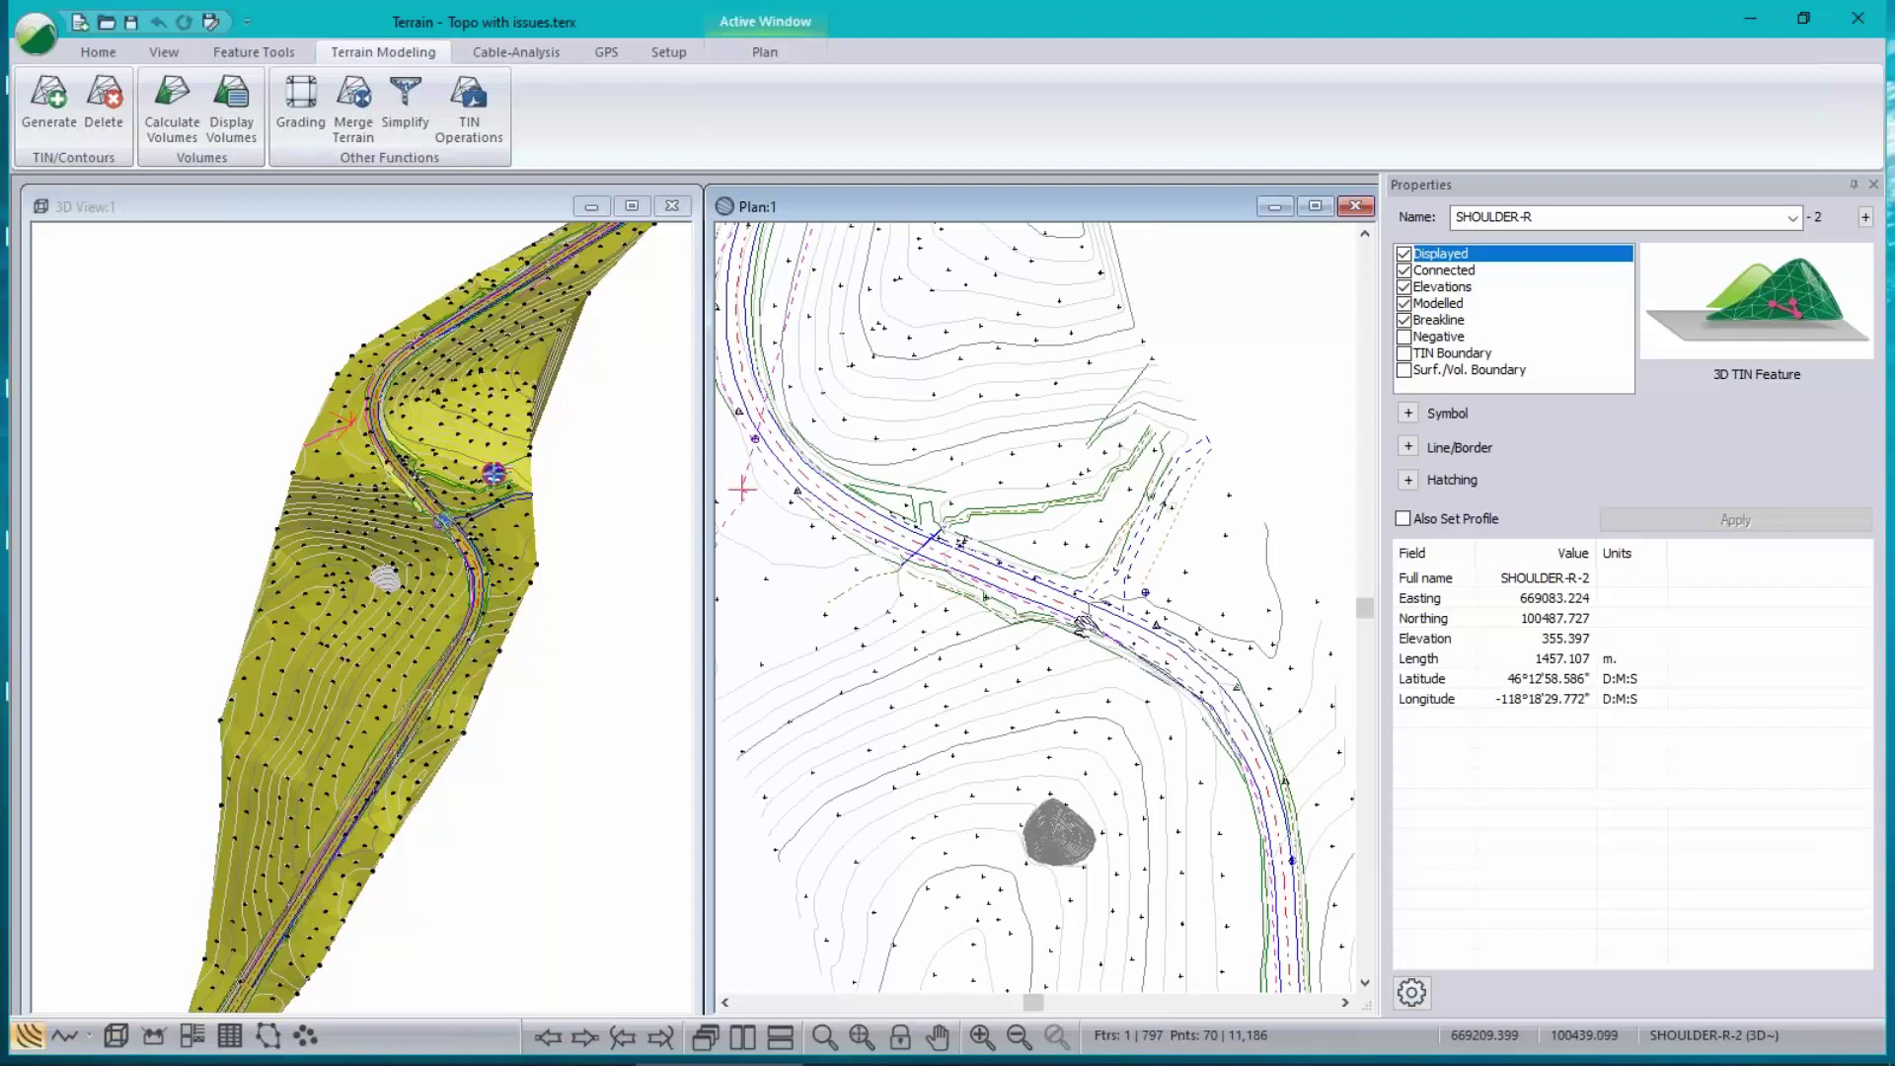
- Display the point list of the selected SHOULDER-R-2 line, including its XBreak attribute
middle_drag(742, 488, 751, 464)
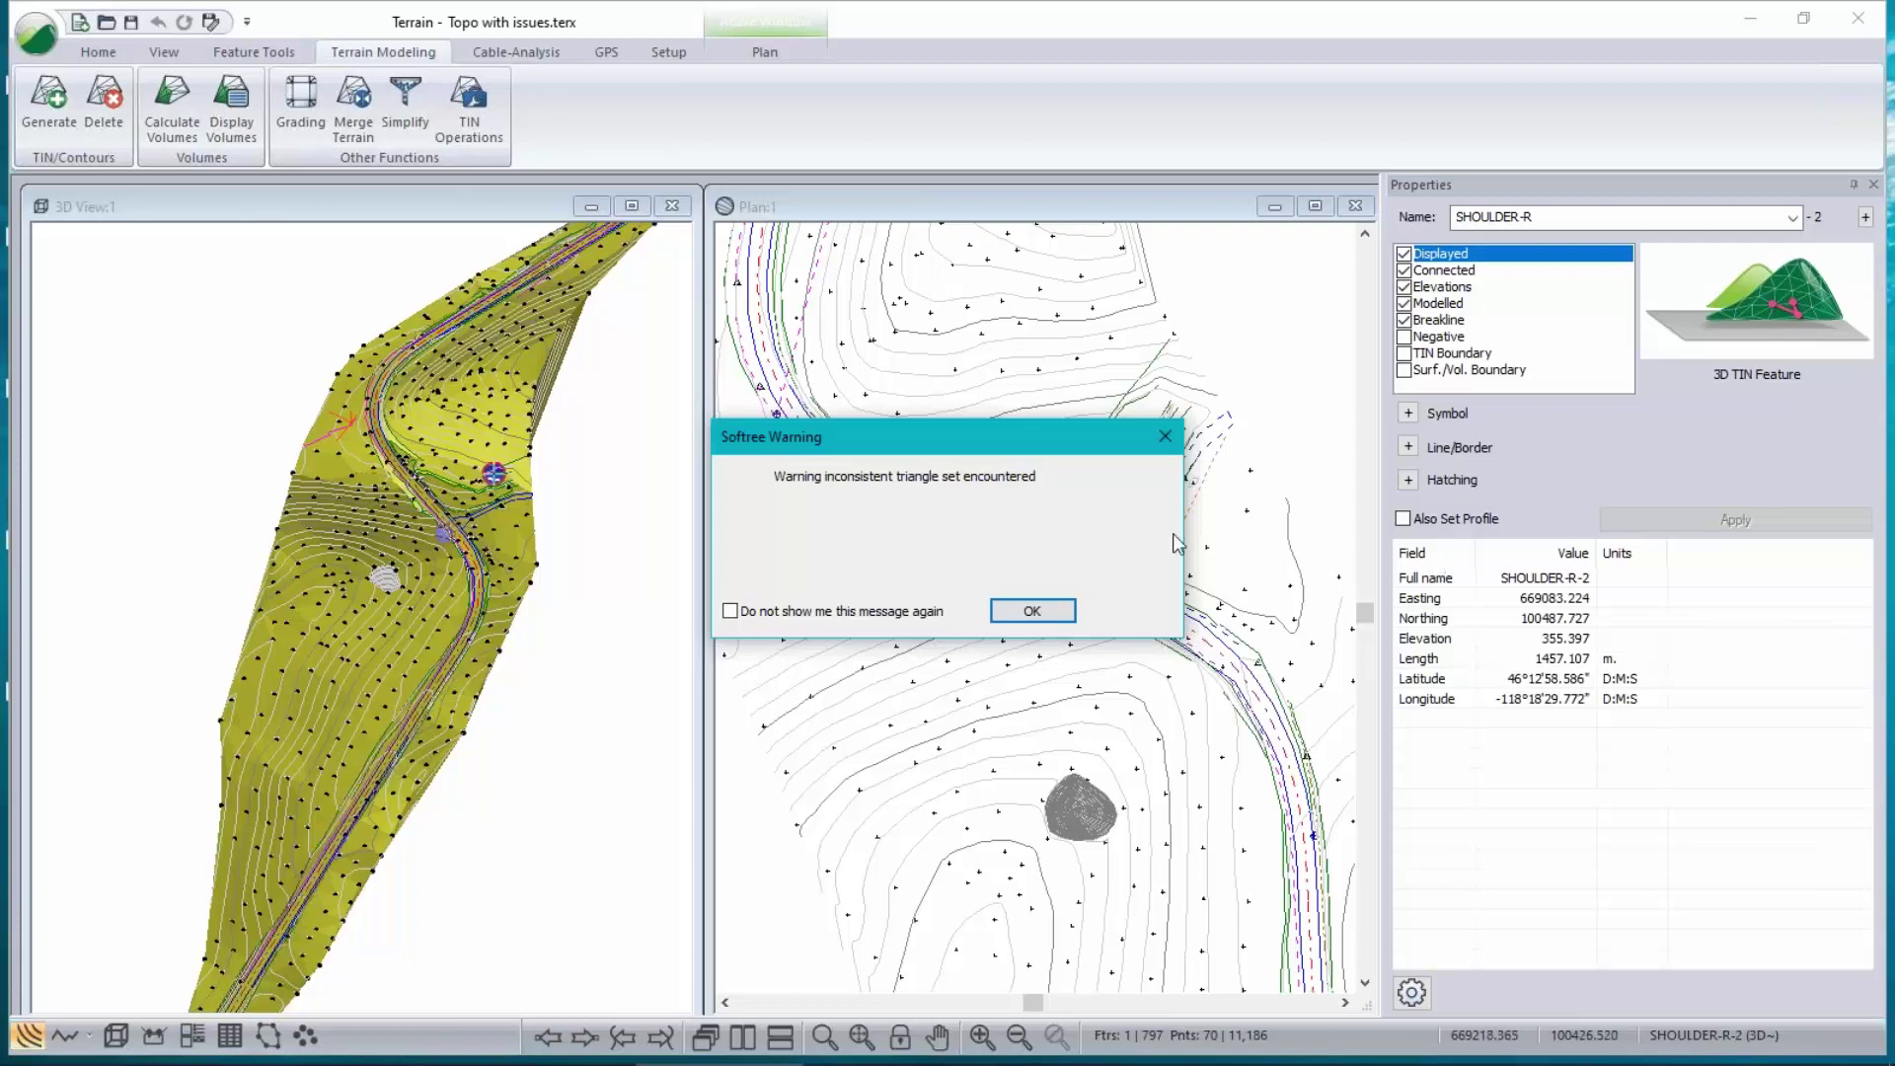
key(Return)
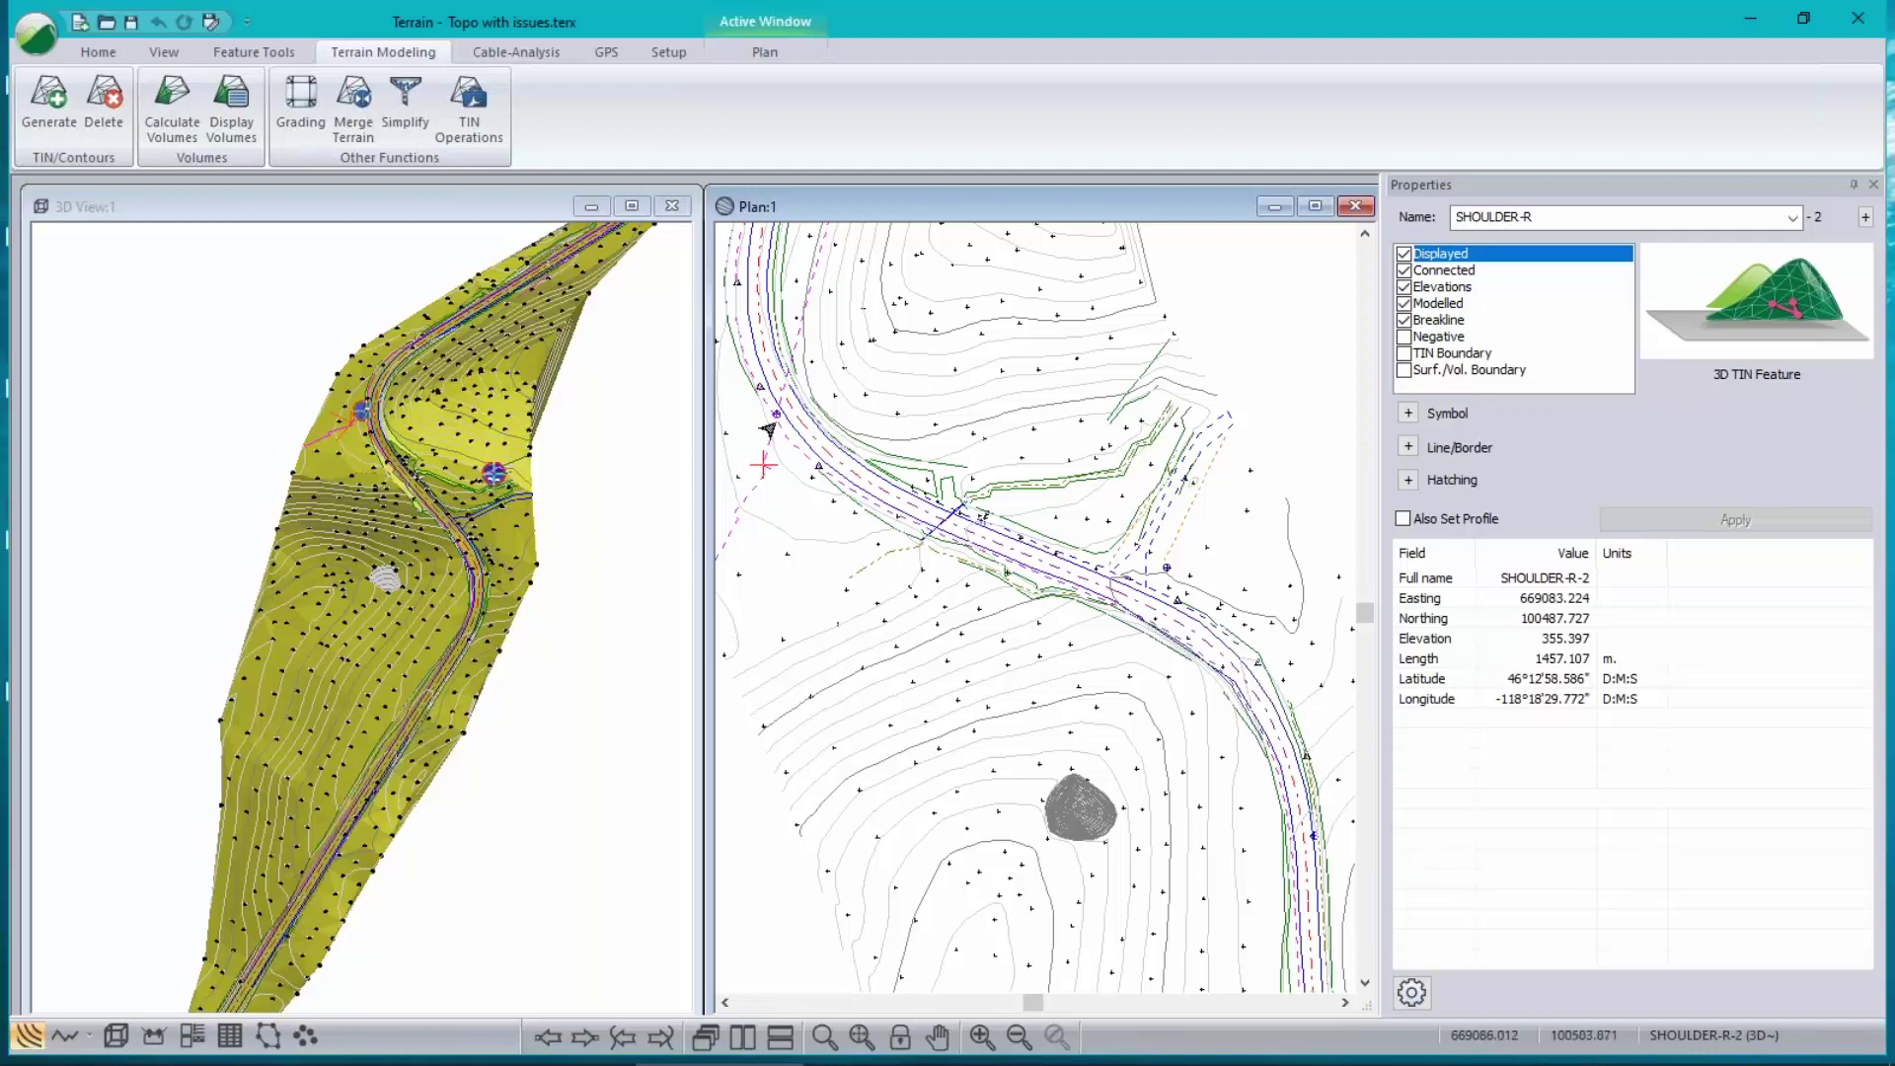
click(314, 1038)
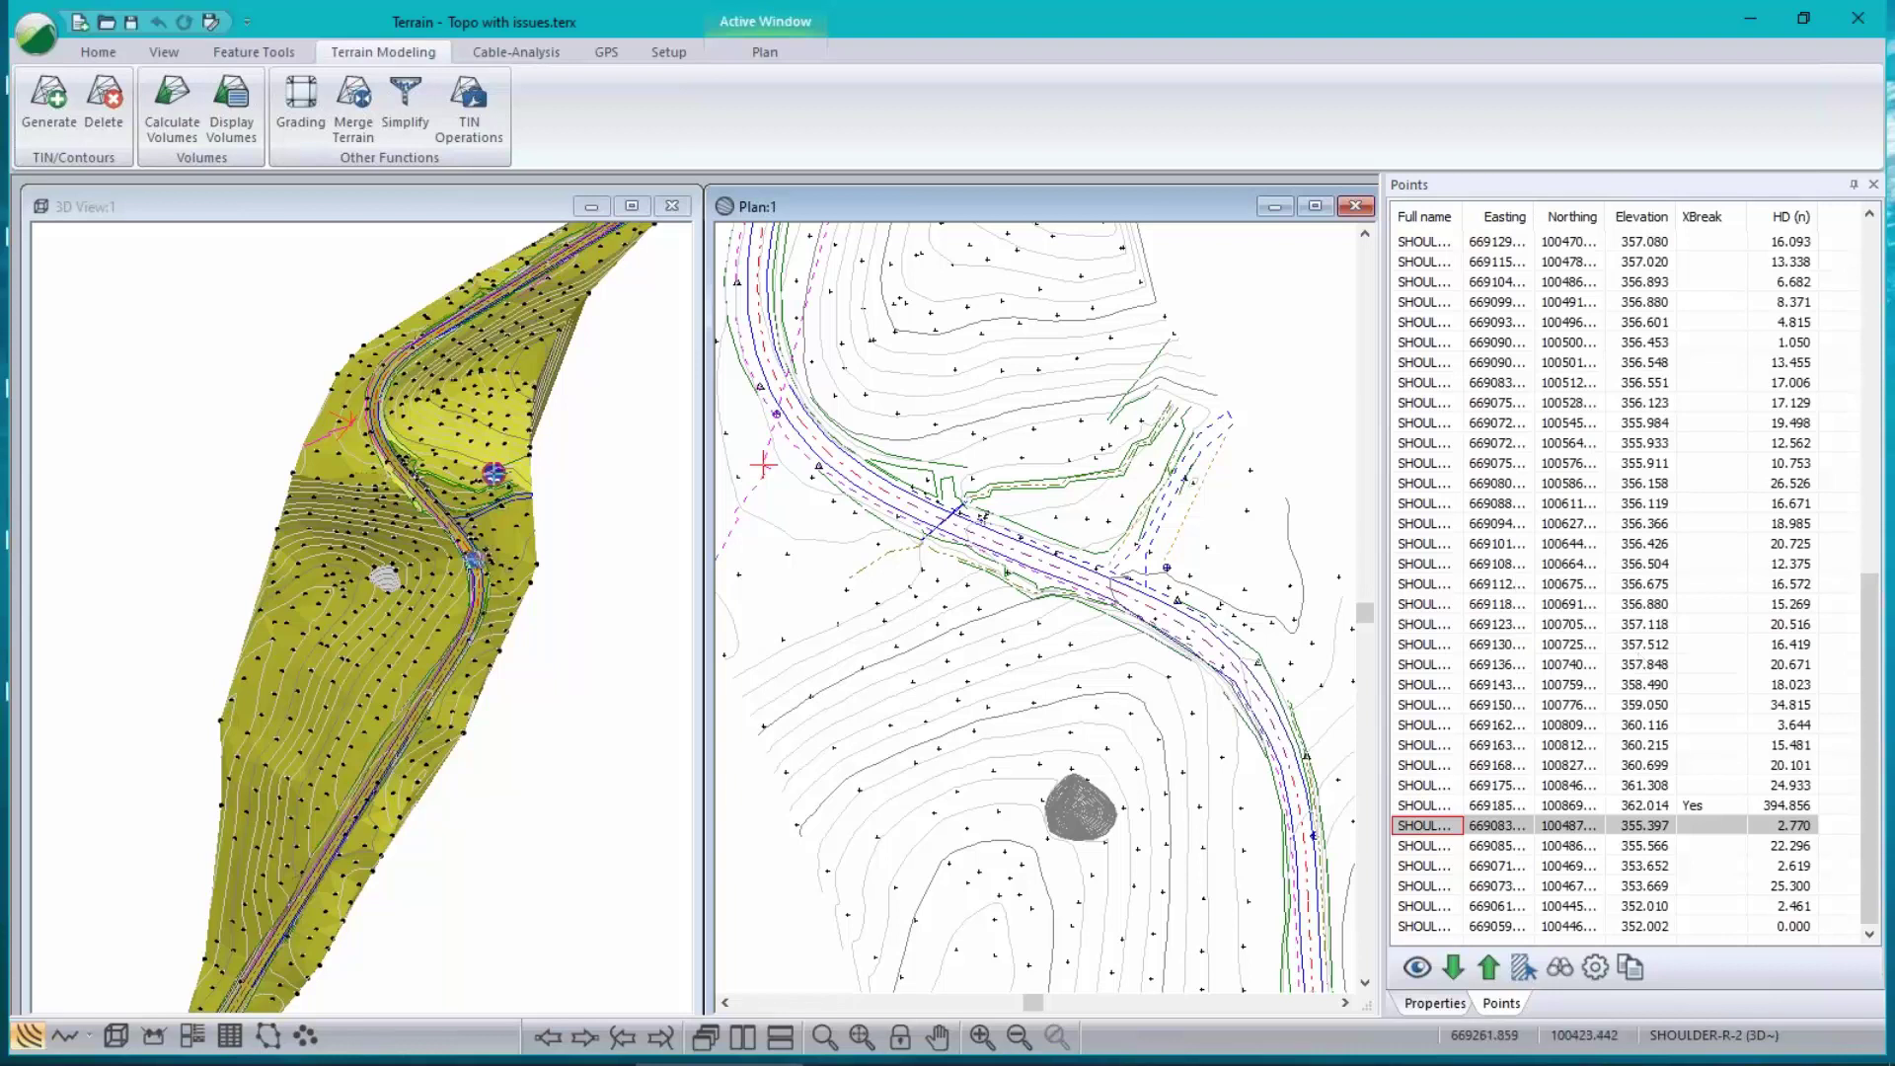
- Select all features in the plan whose Crossing Breakline property is Yes
click(921, 654)
key(Return)
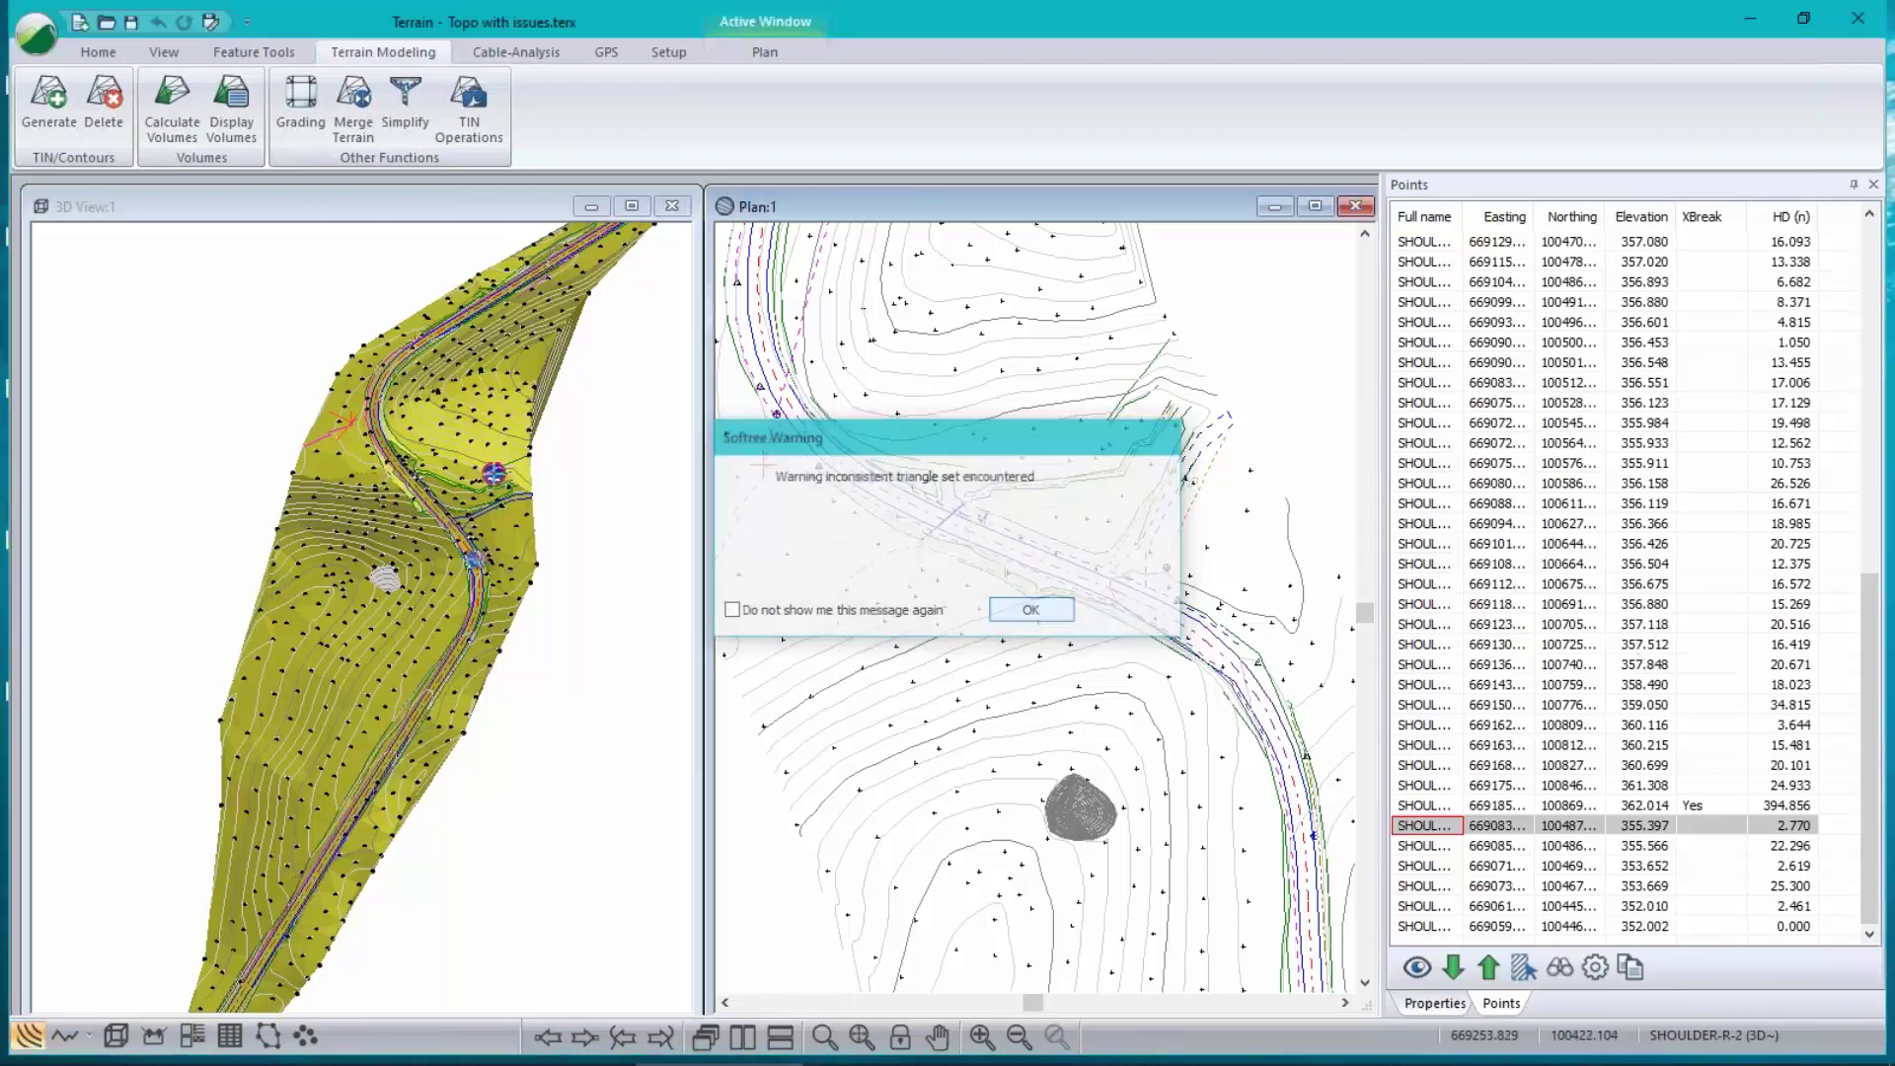
right_click(762, 461)
mouse_move(851, 608)
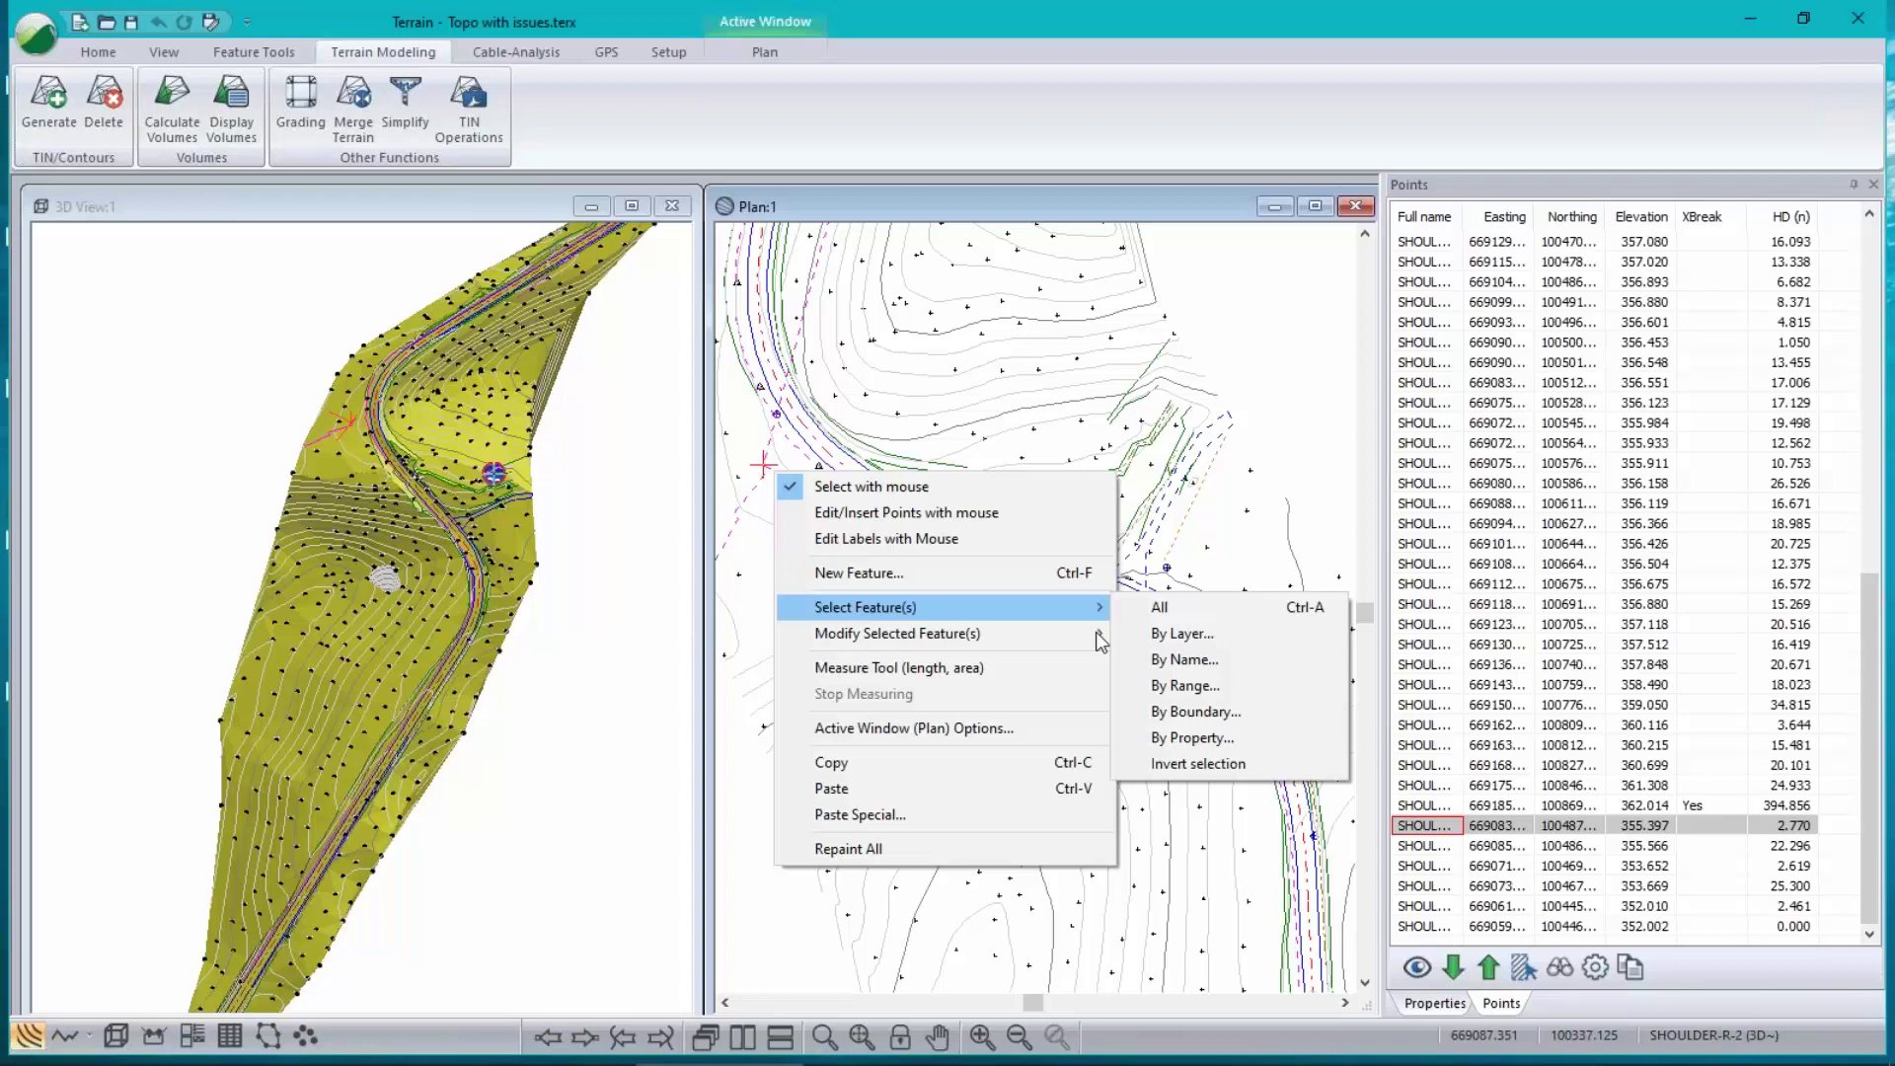
click(1212, 736)
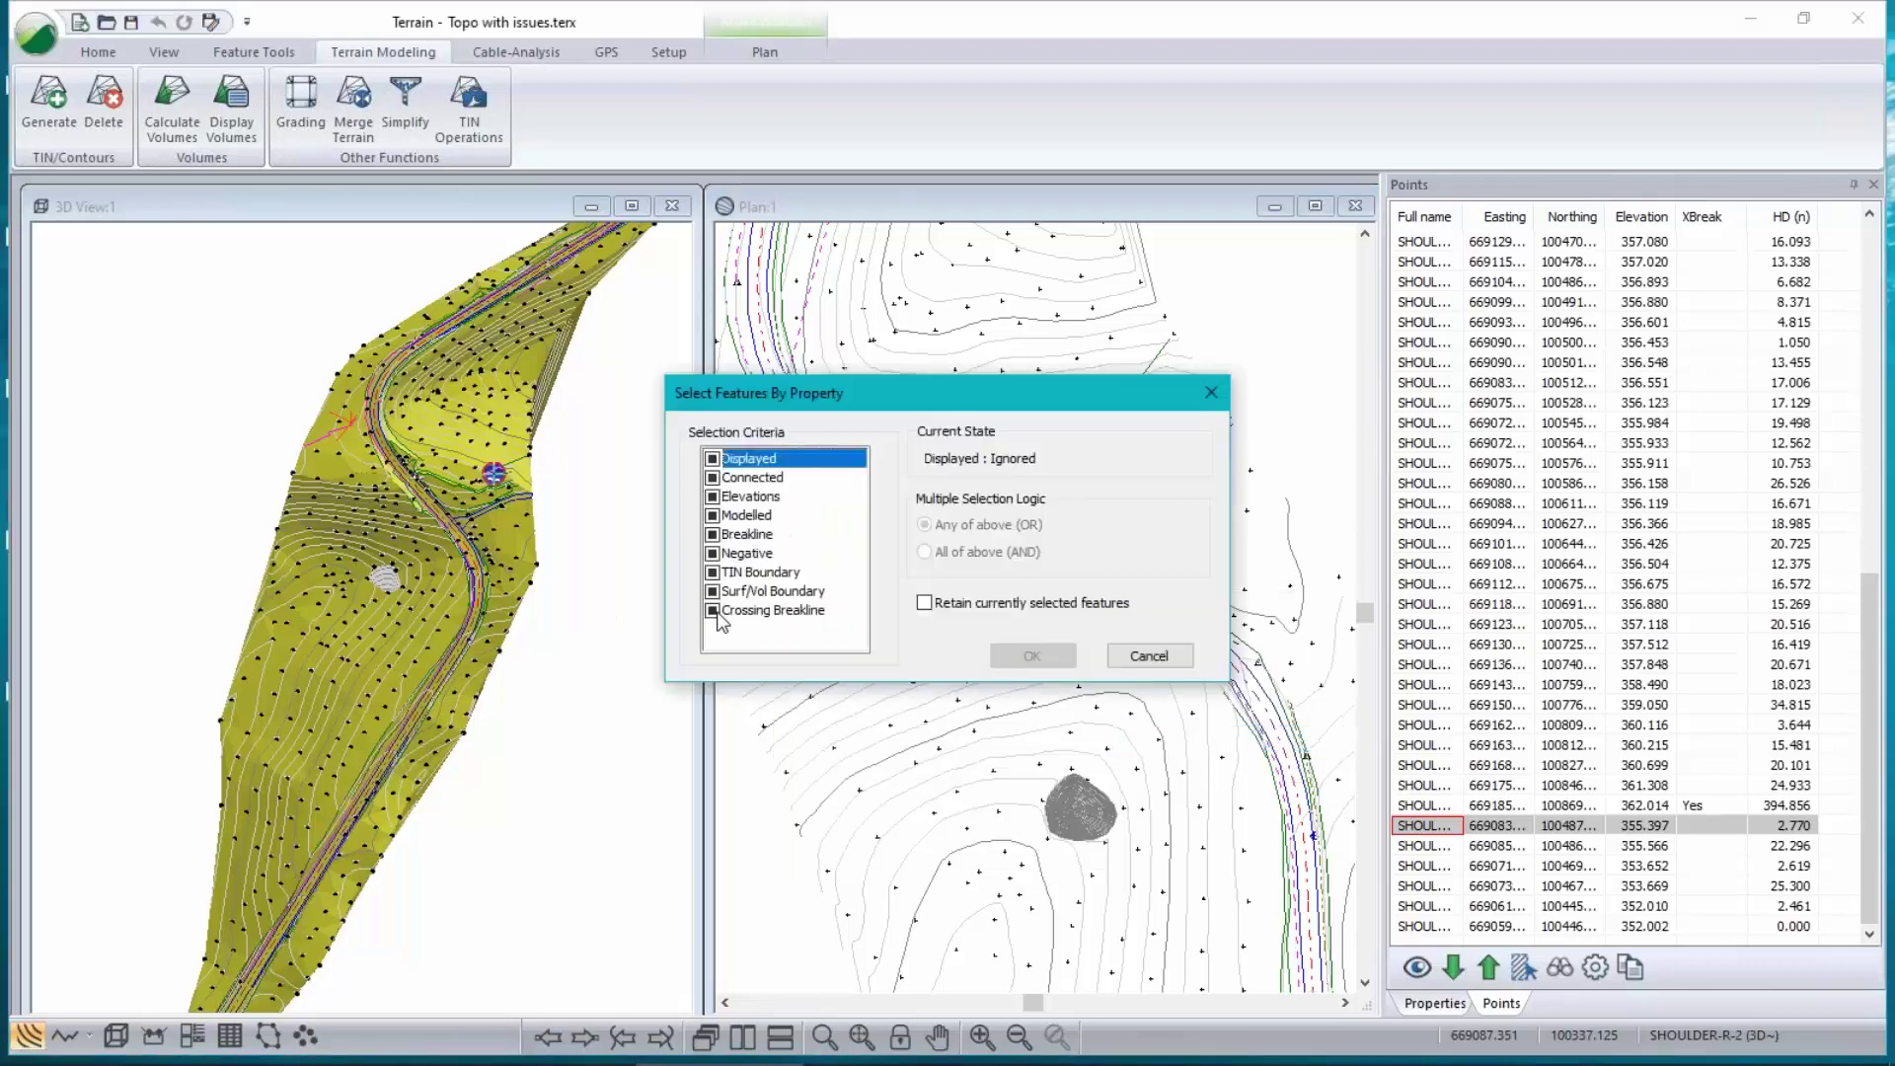
click(715, 612)
click(712, 610)
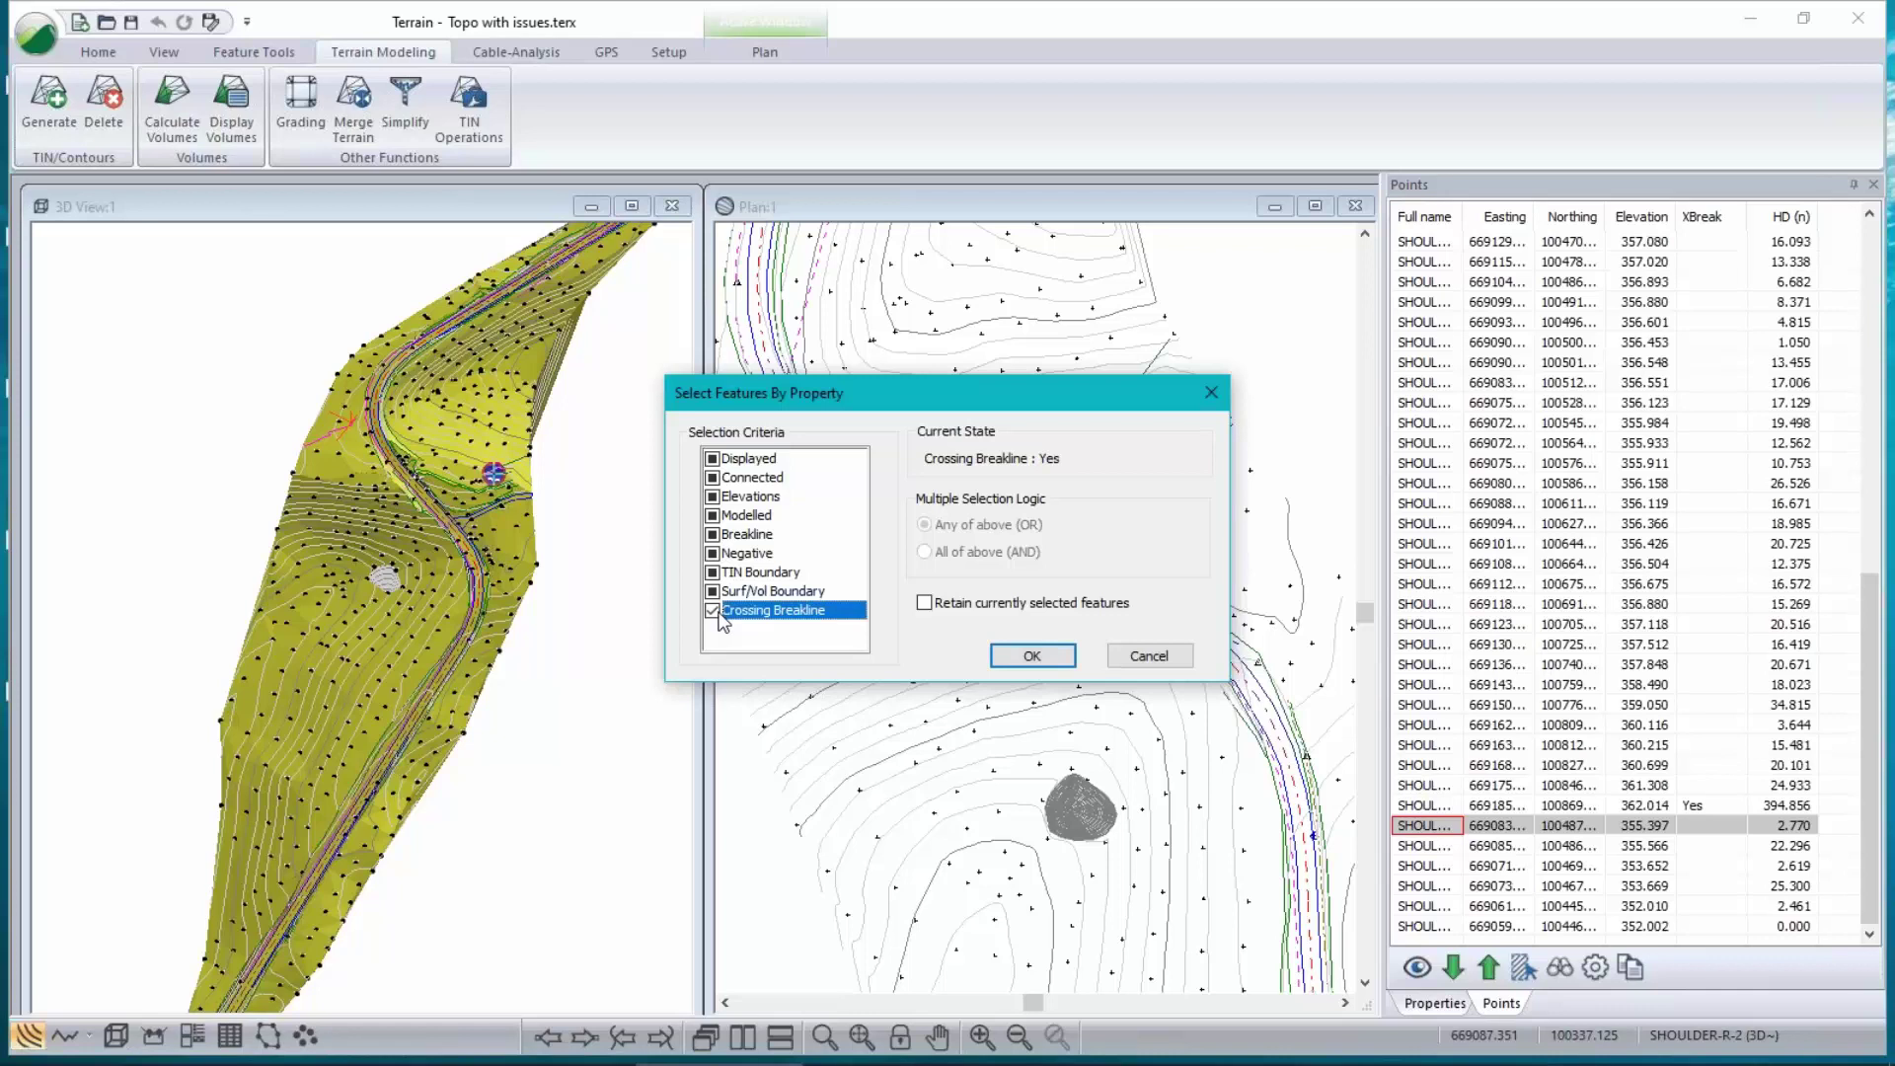
click(1026, 658)
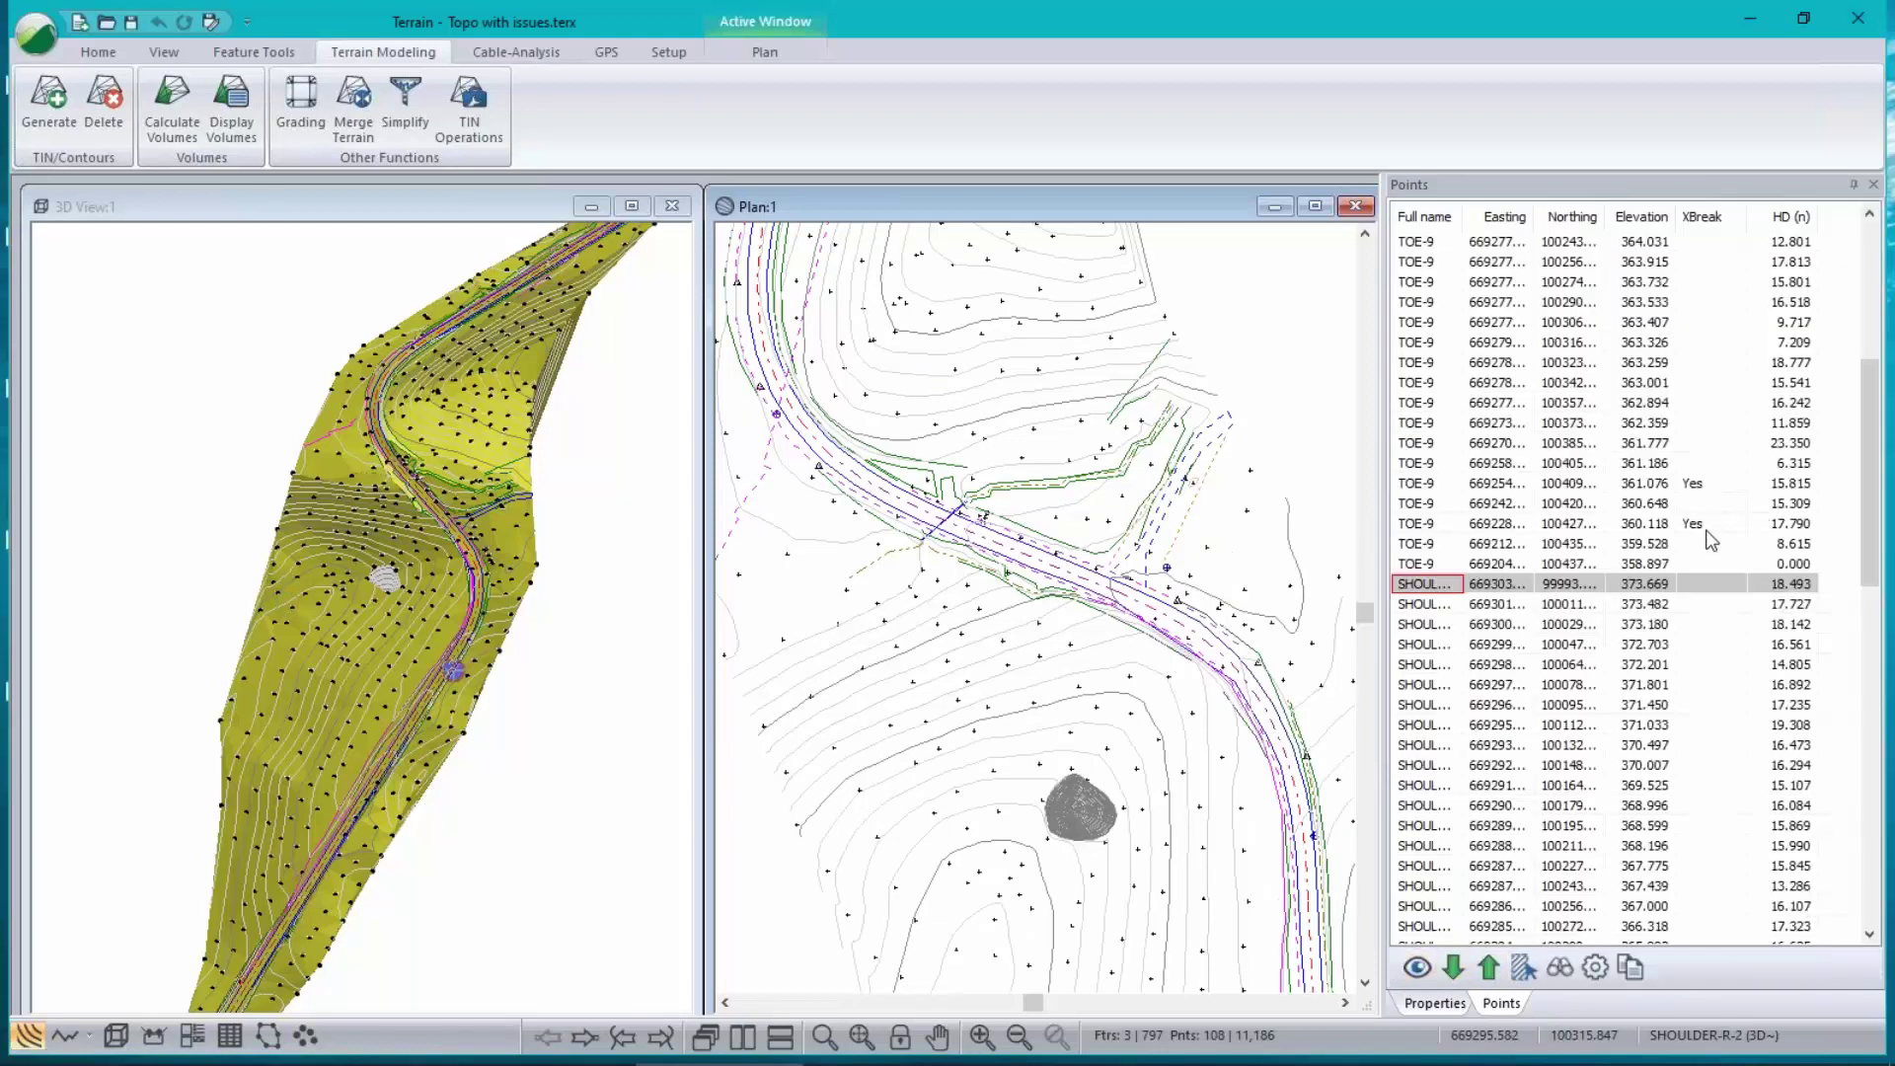
- Sort the point list by XBreak with the flagged points first, and widen the Full name, Easting and Northing columns
drag(1867, 472, 1867, 335)
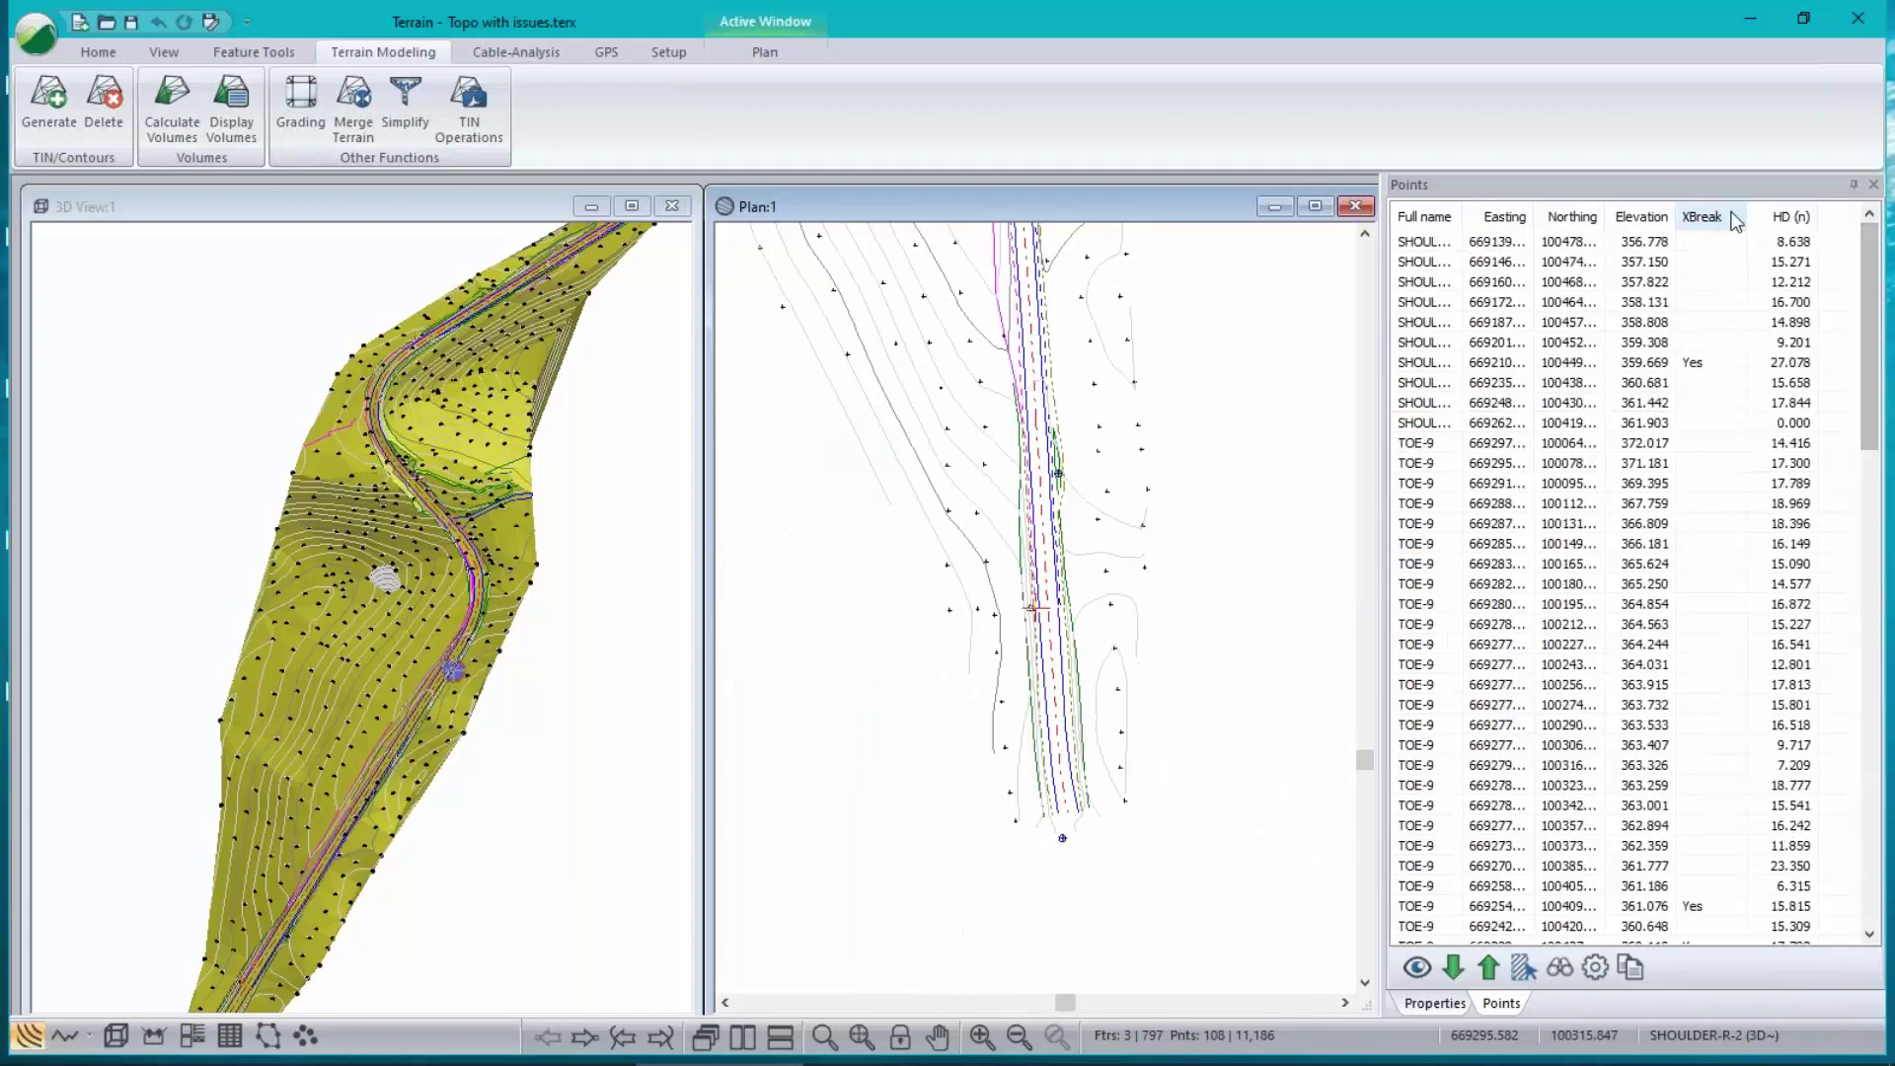
click(1701, 218)
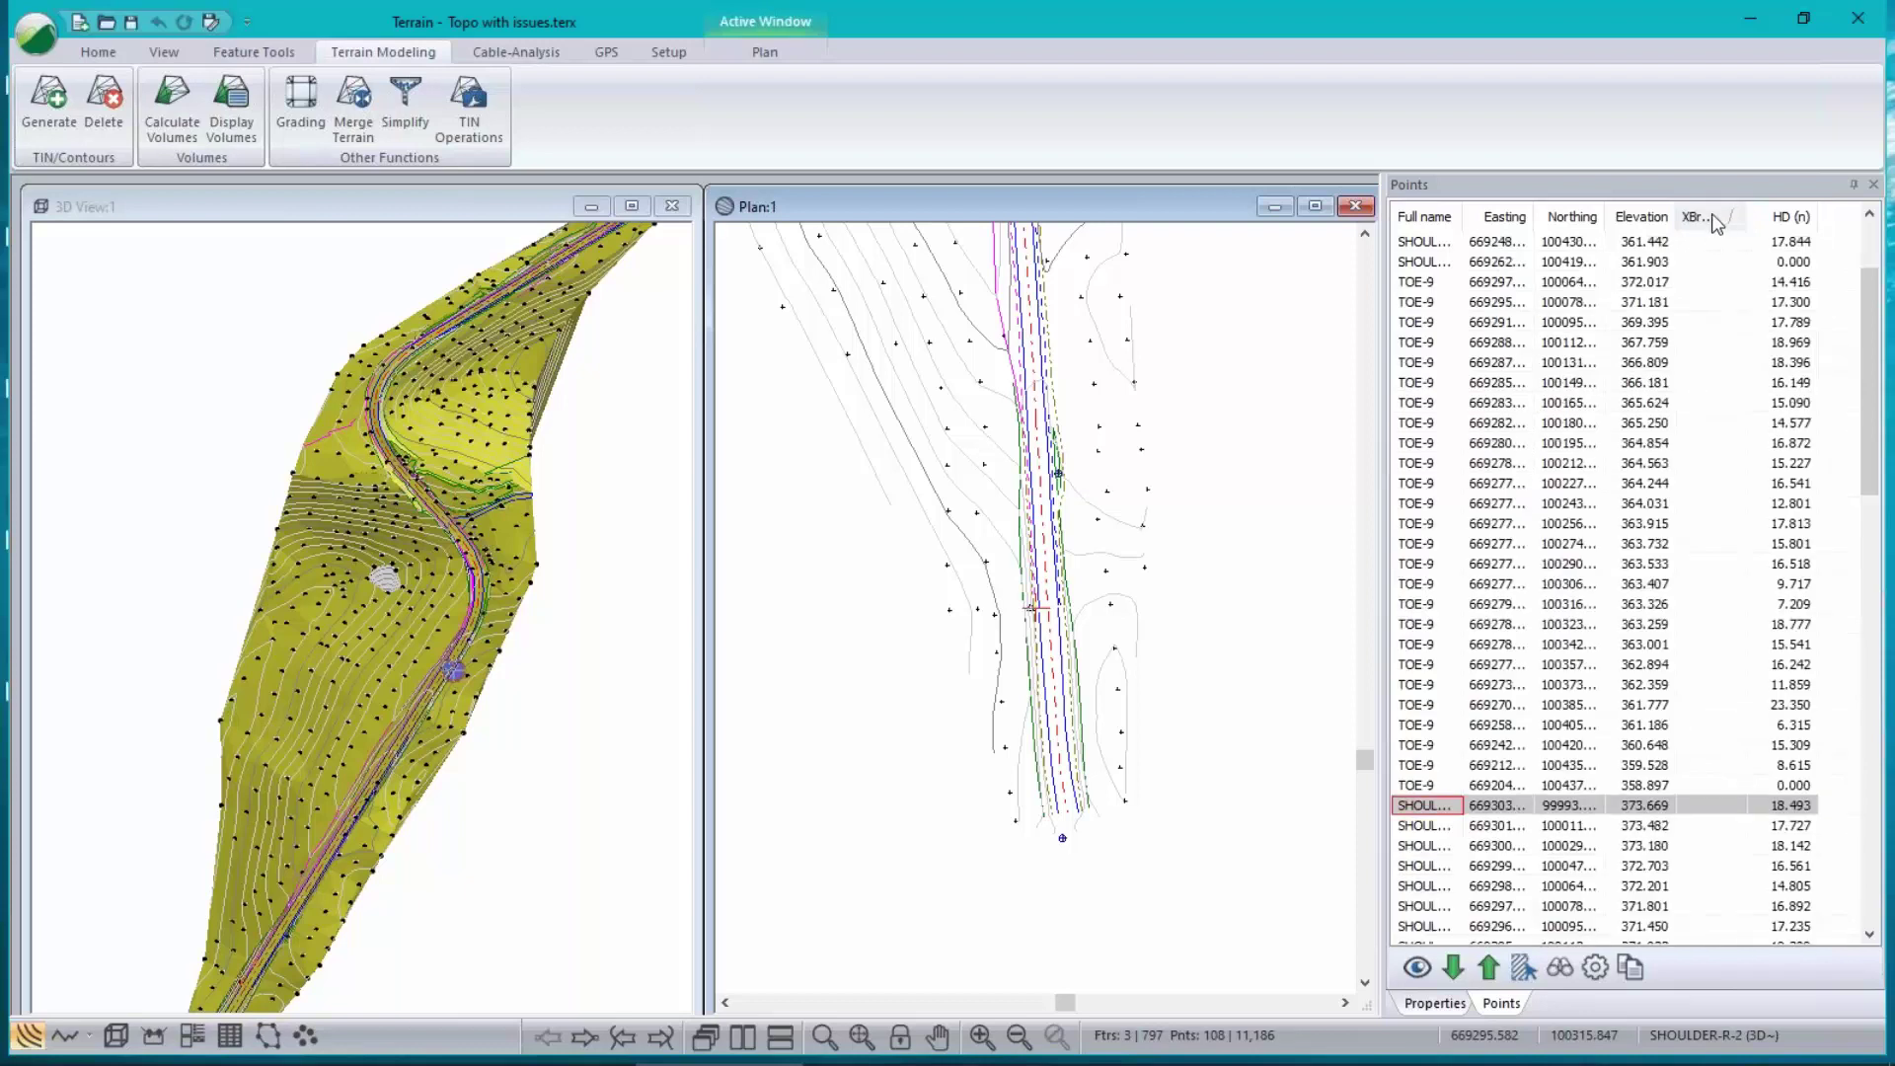
scroll(1718, 232, up, 2)
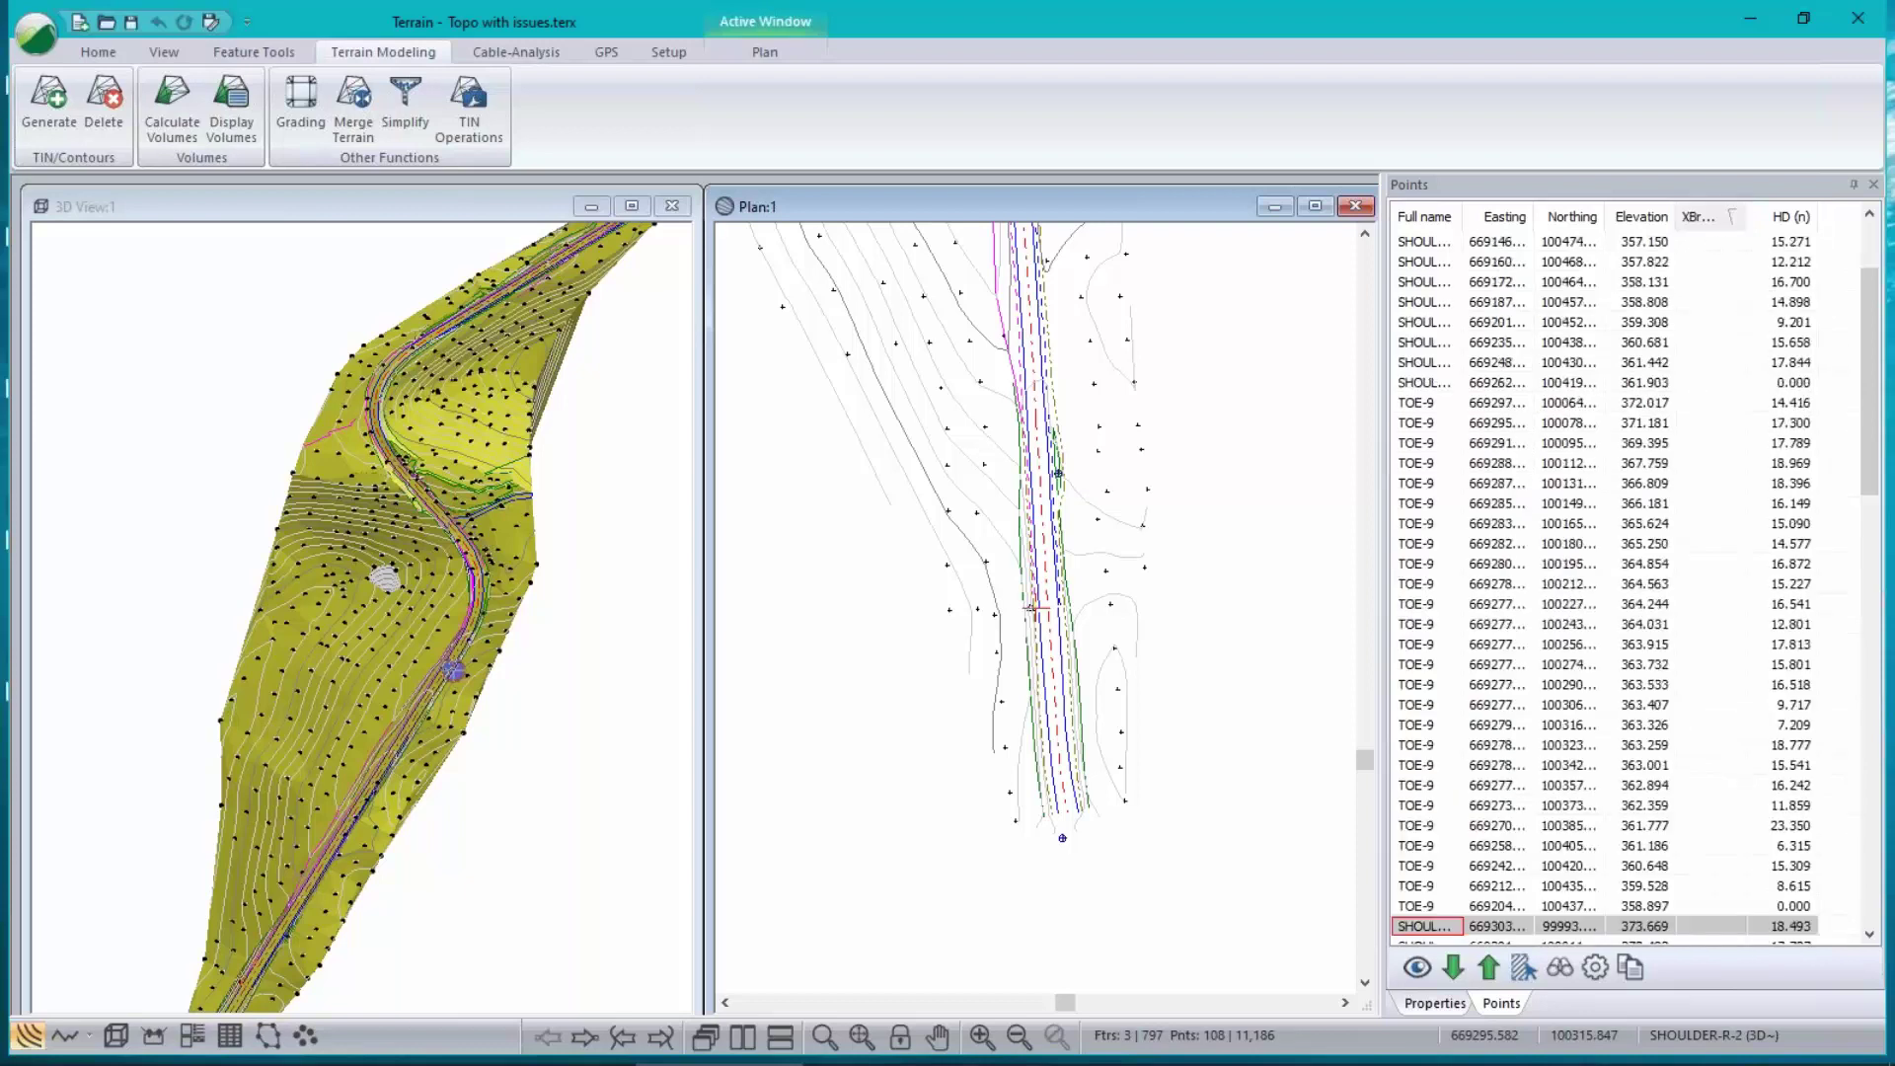
scroll(1713, 245, up, 3)
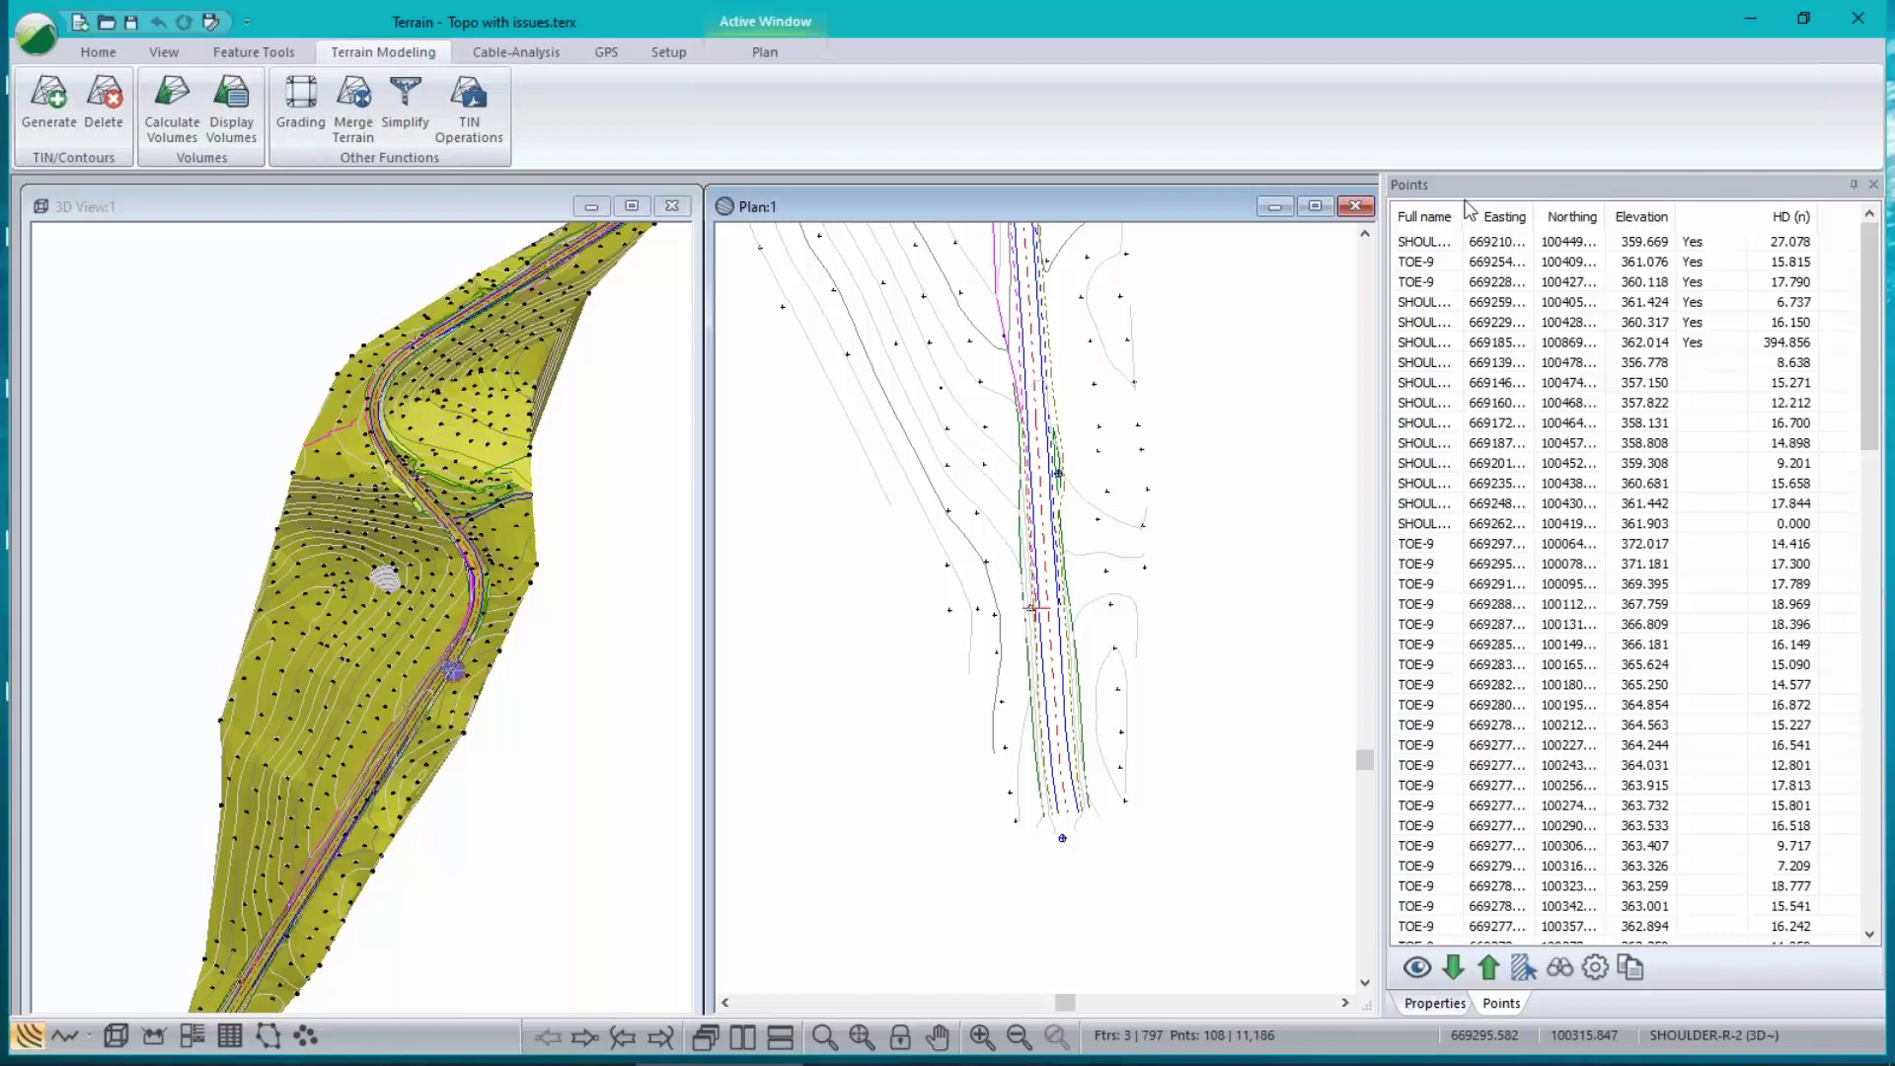
drag(1464, 210, 1508, 211)
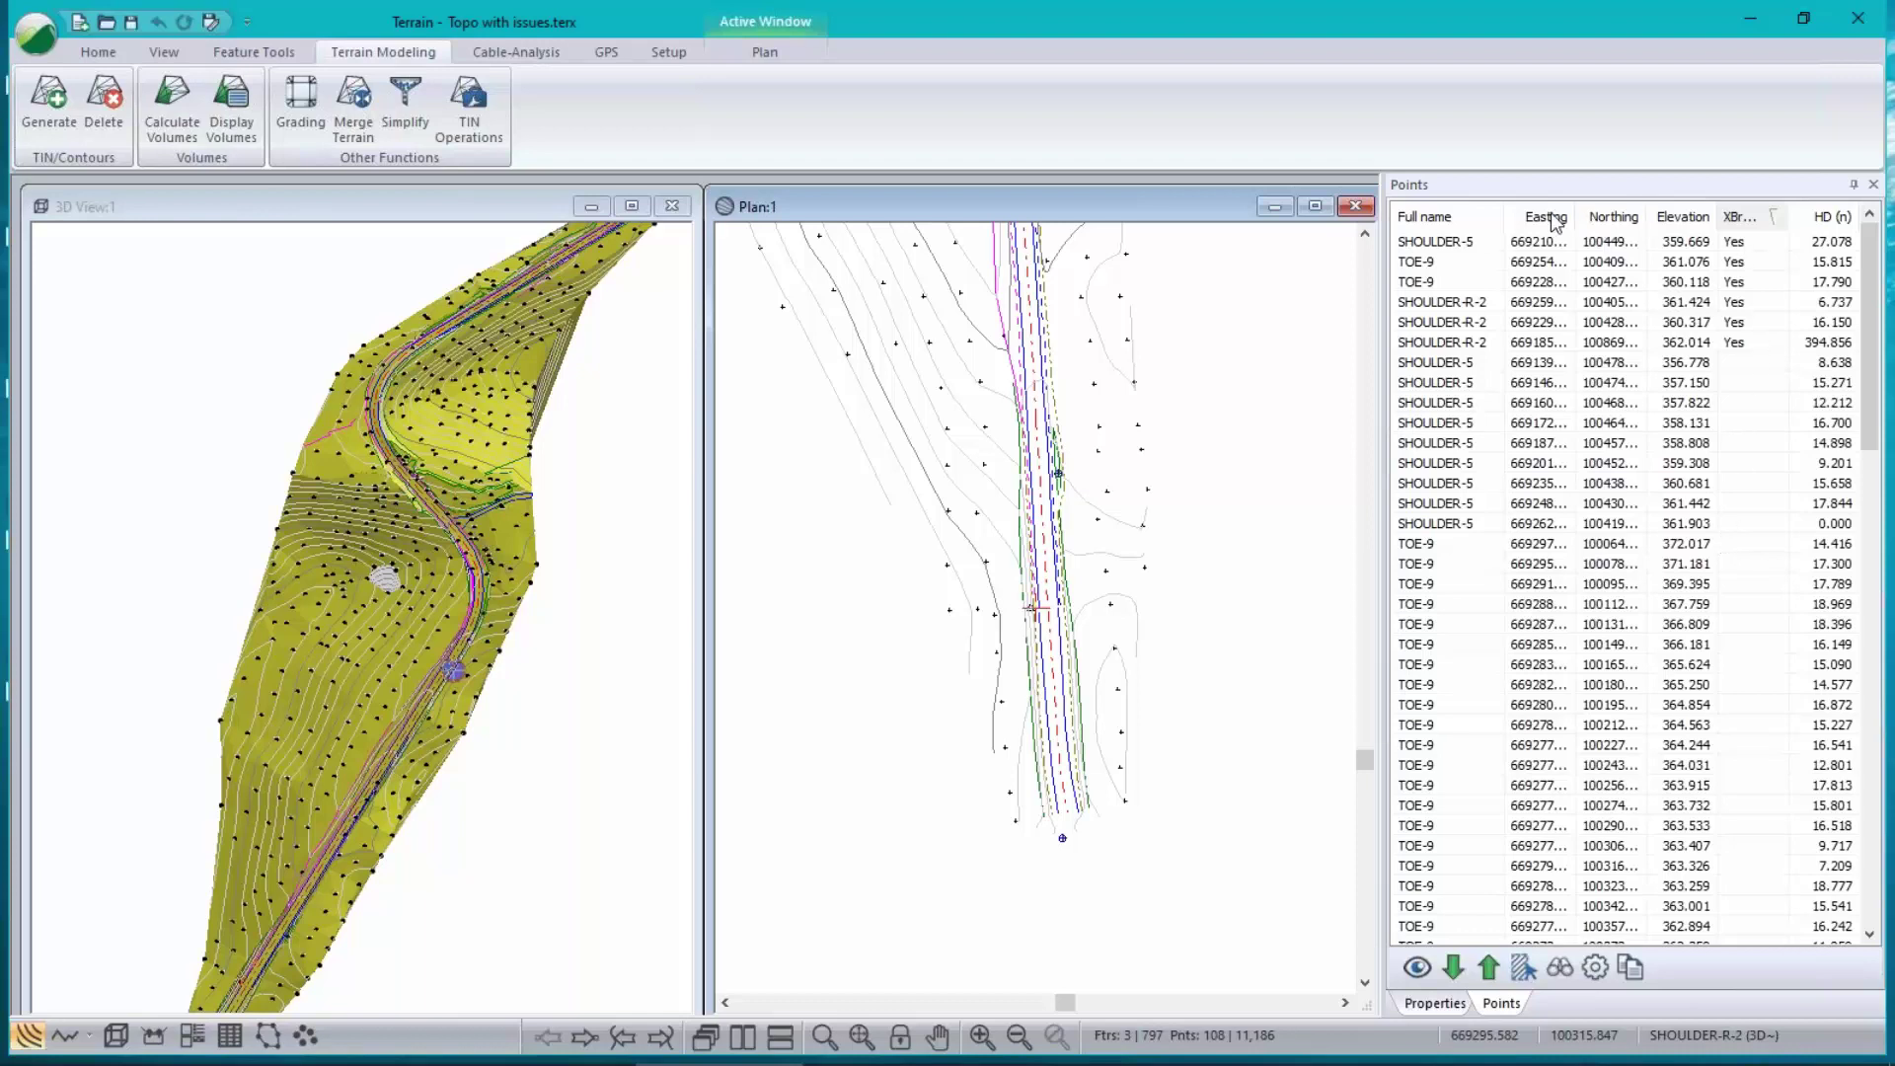
drag(1576, 211, 1691, 214)
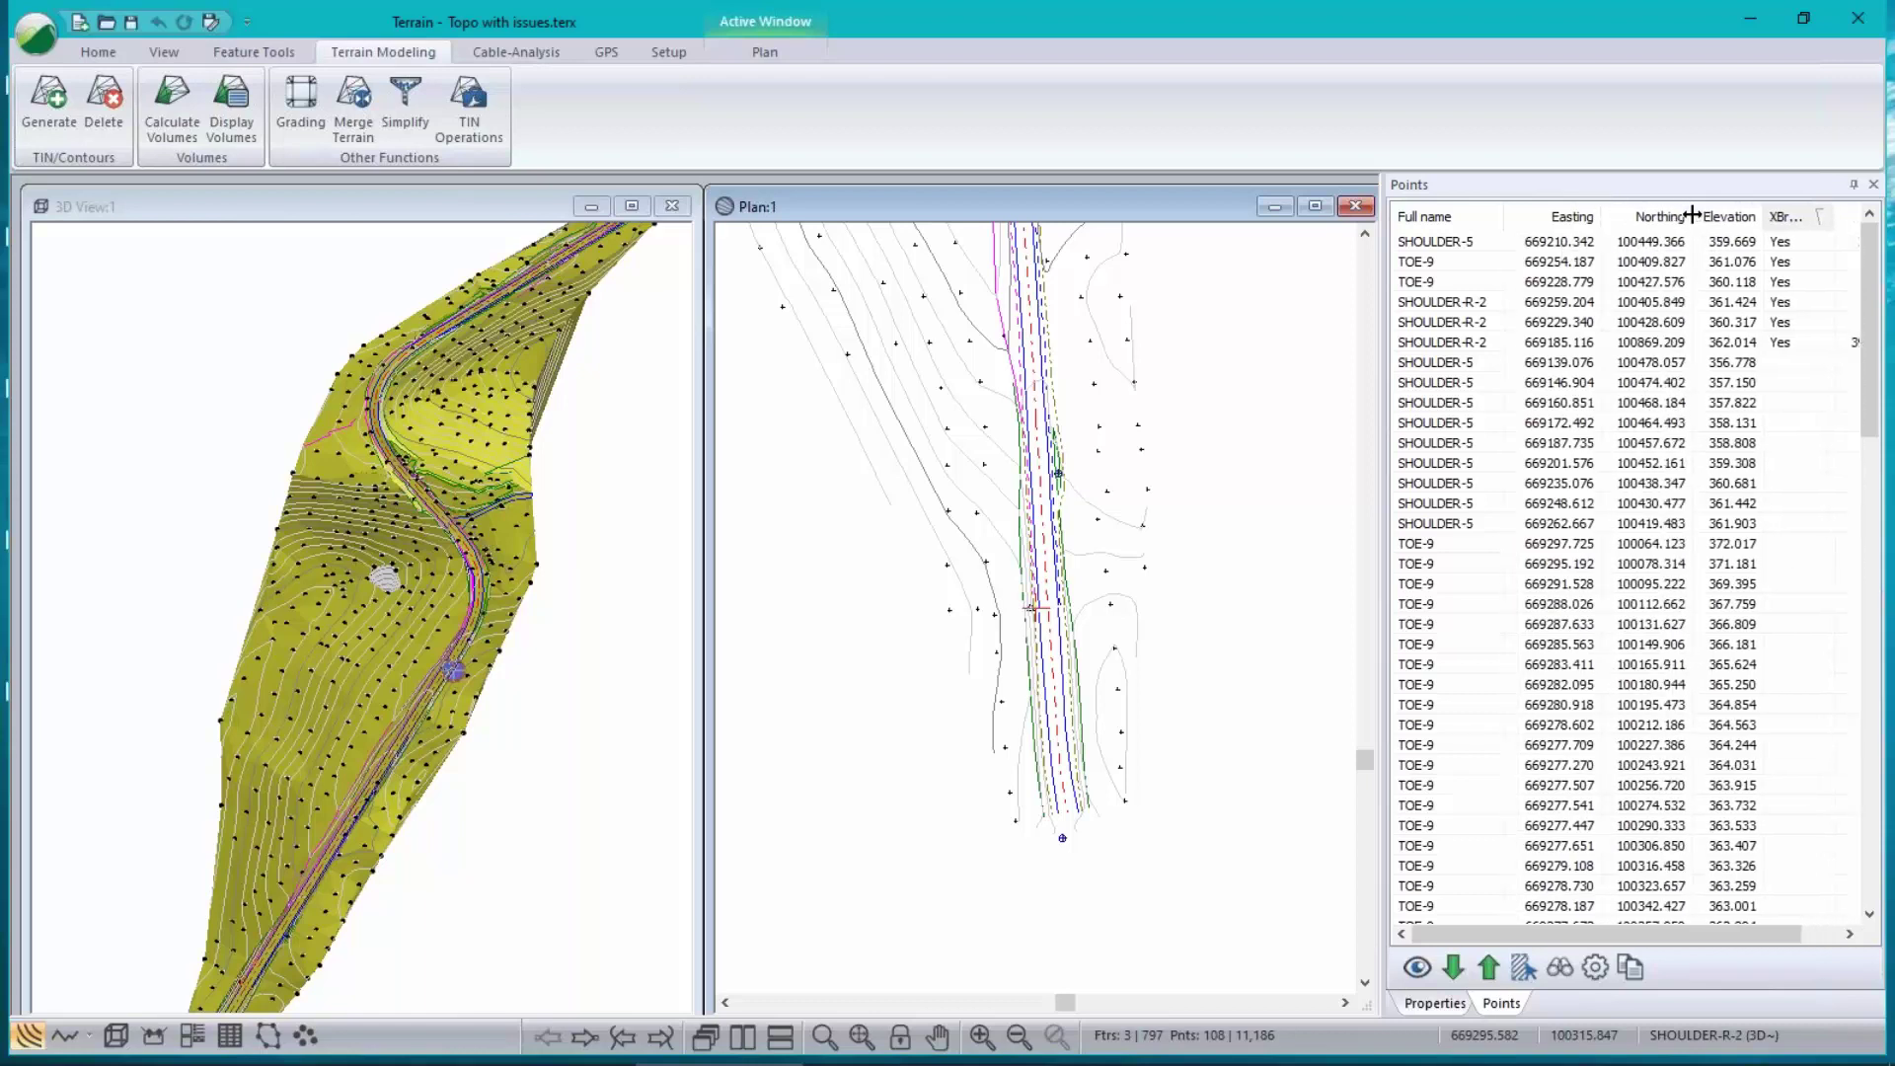
- Select the XBreak-flagged SHOULDER-5 point in the list and examine its location in the plan
click(1426, 244)
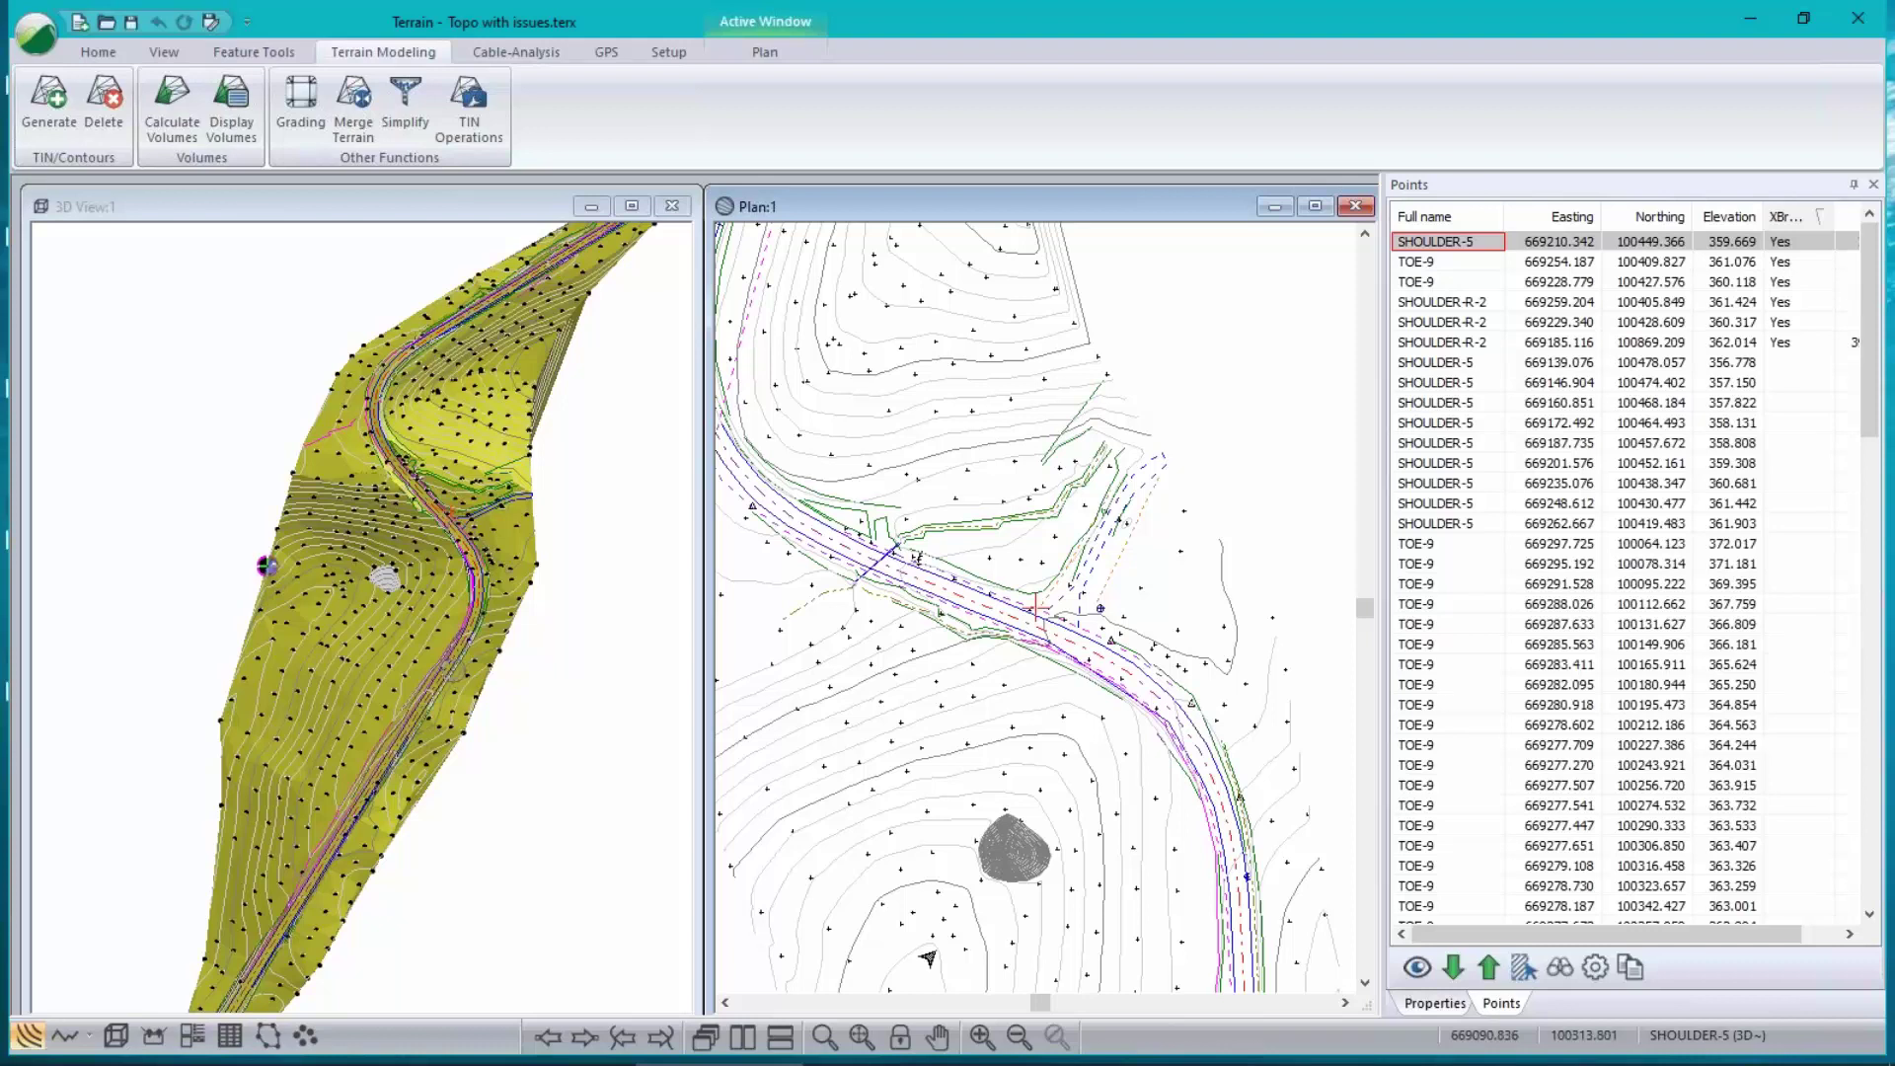
scroll(1026, 617, up, 2)
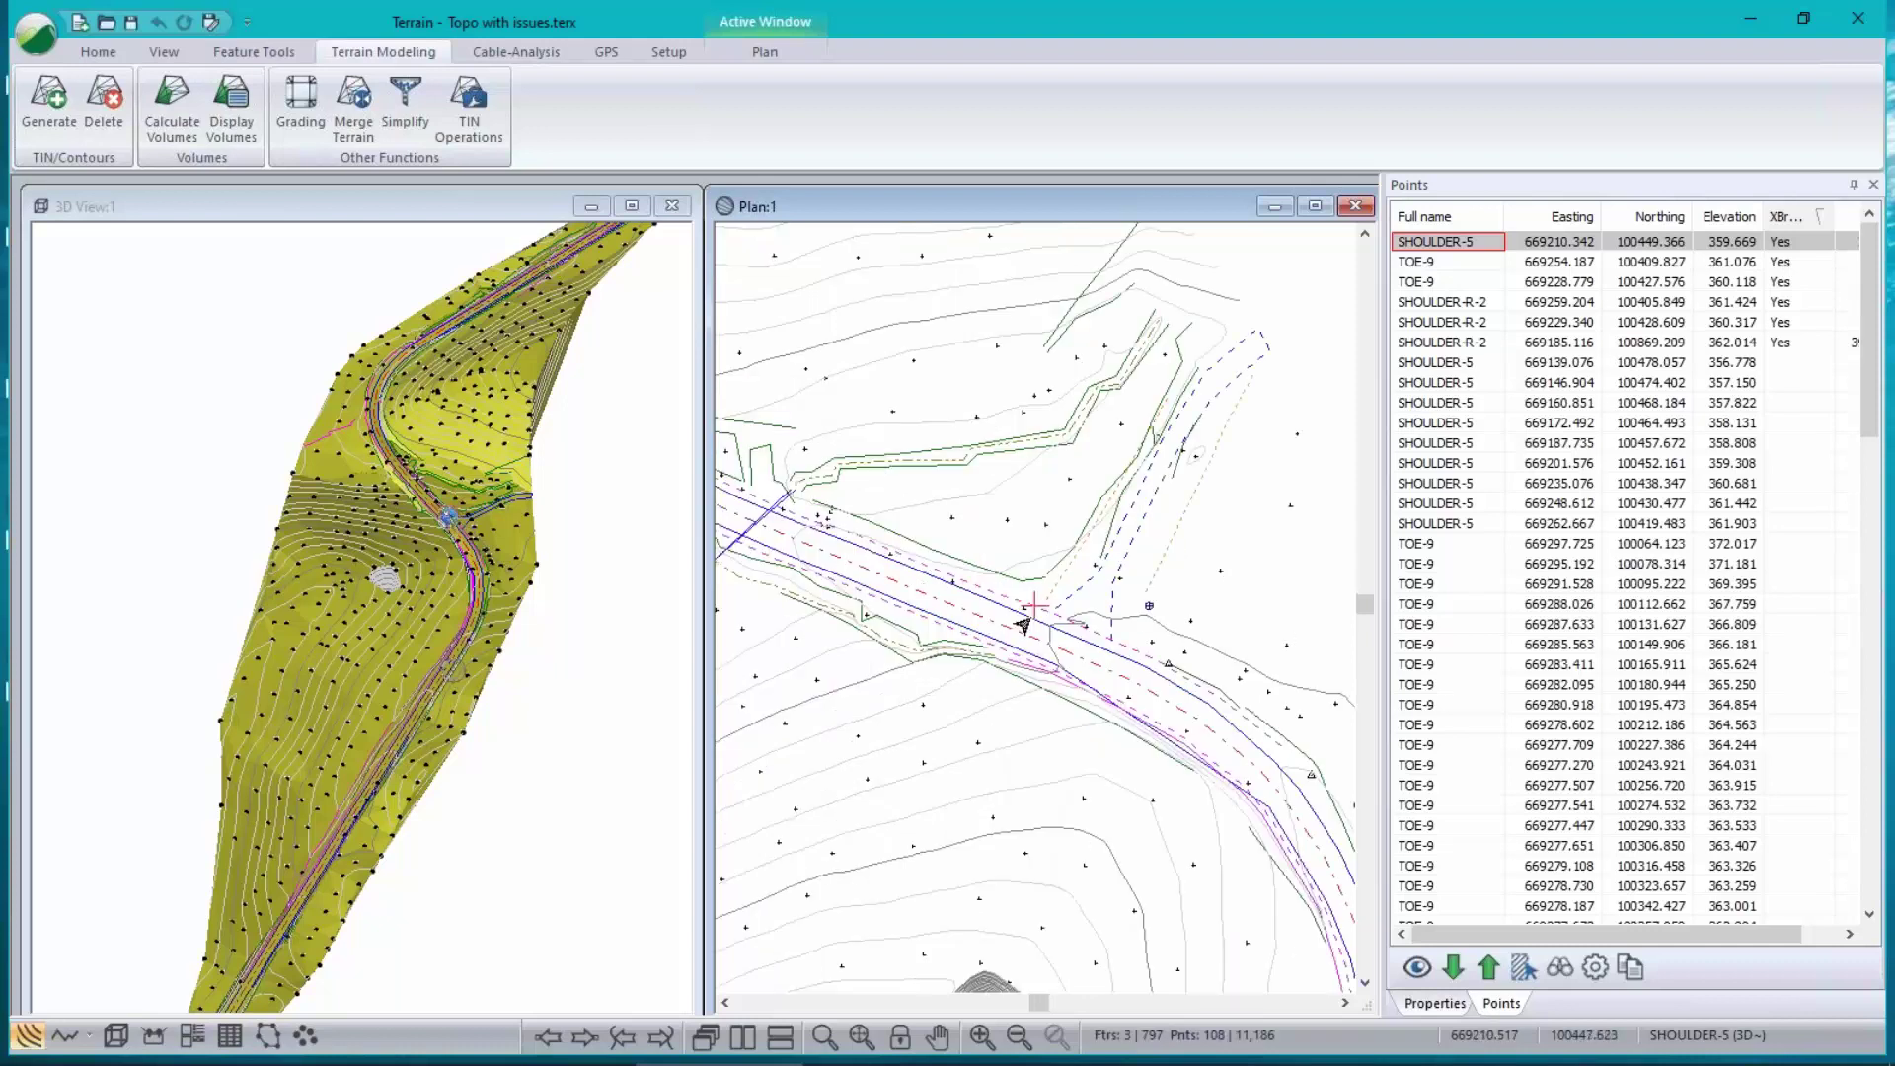
scroll(1027, 618, up, 2)
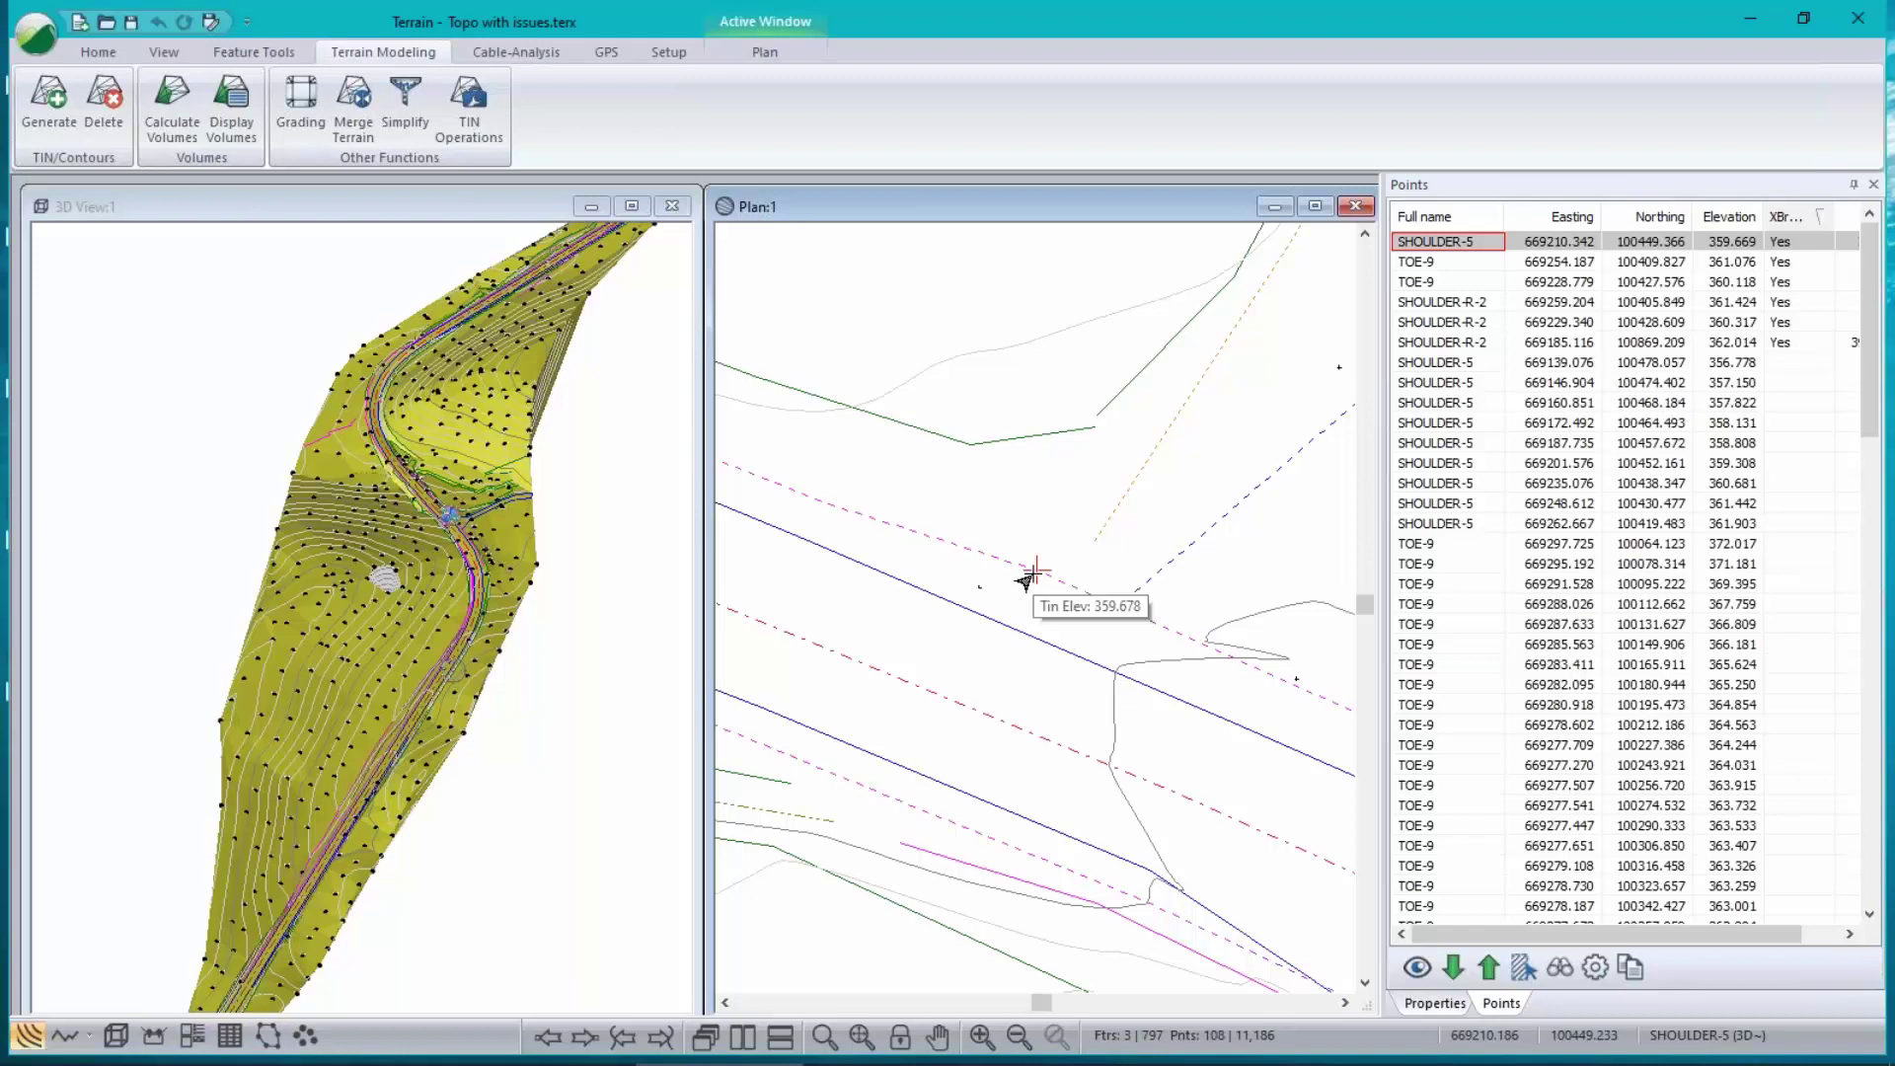
scroll(1026, 580, down, 4)
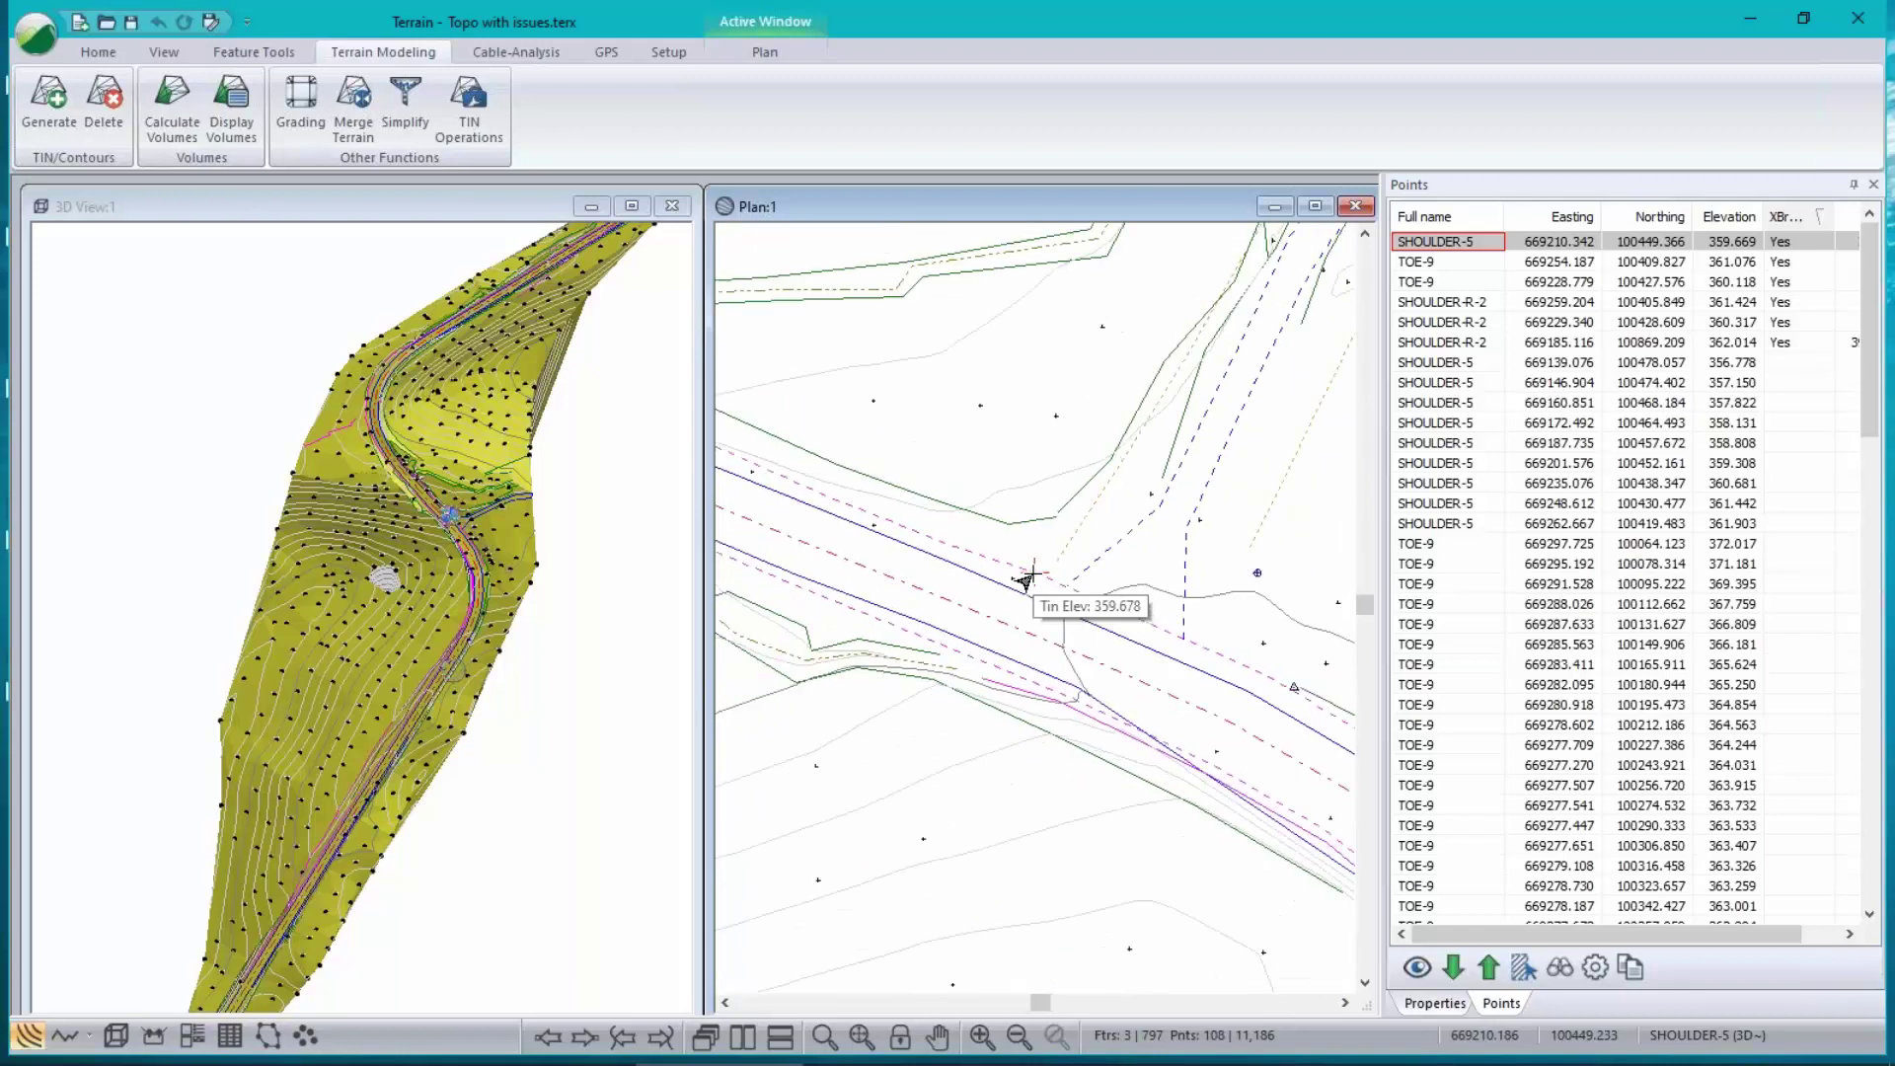
- Go to the next vertex of the SHOULDER-5 line and examine the segment near the driveway junction, dismissing the triangle warning
middle_drag(1092, 642, 1017, 600)
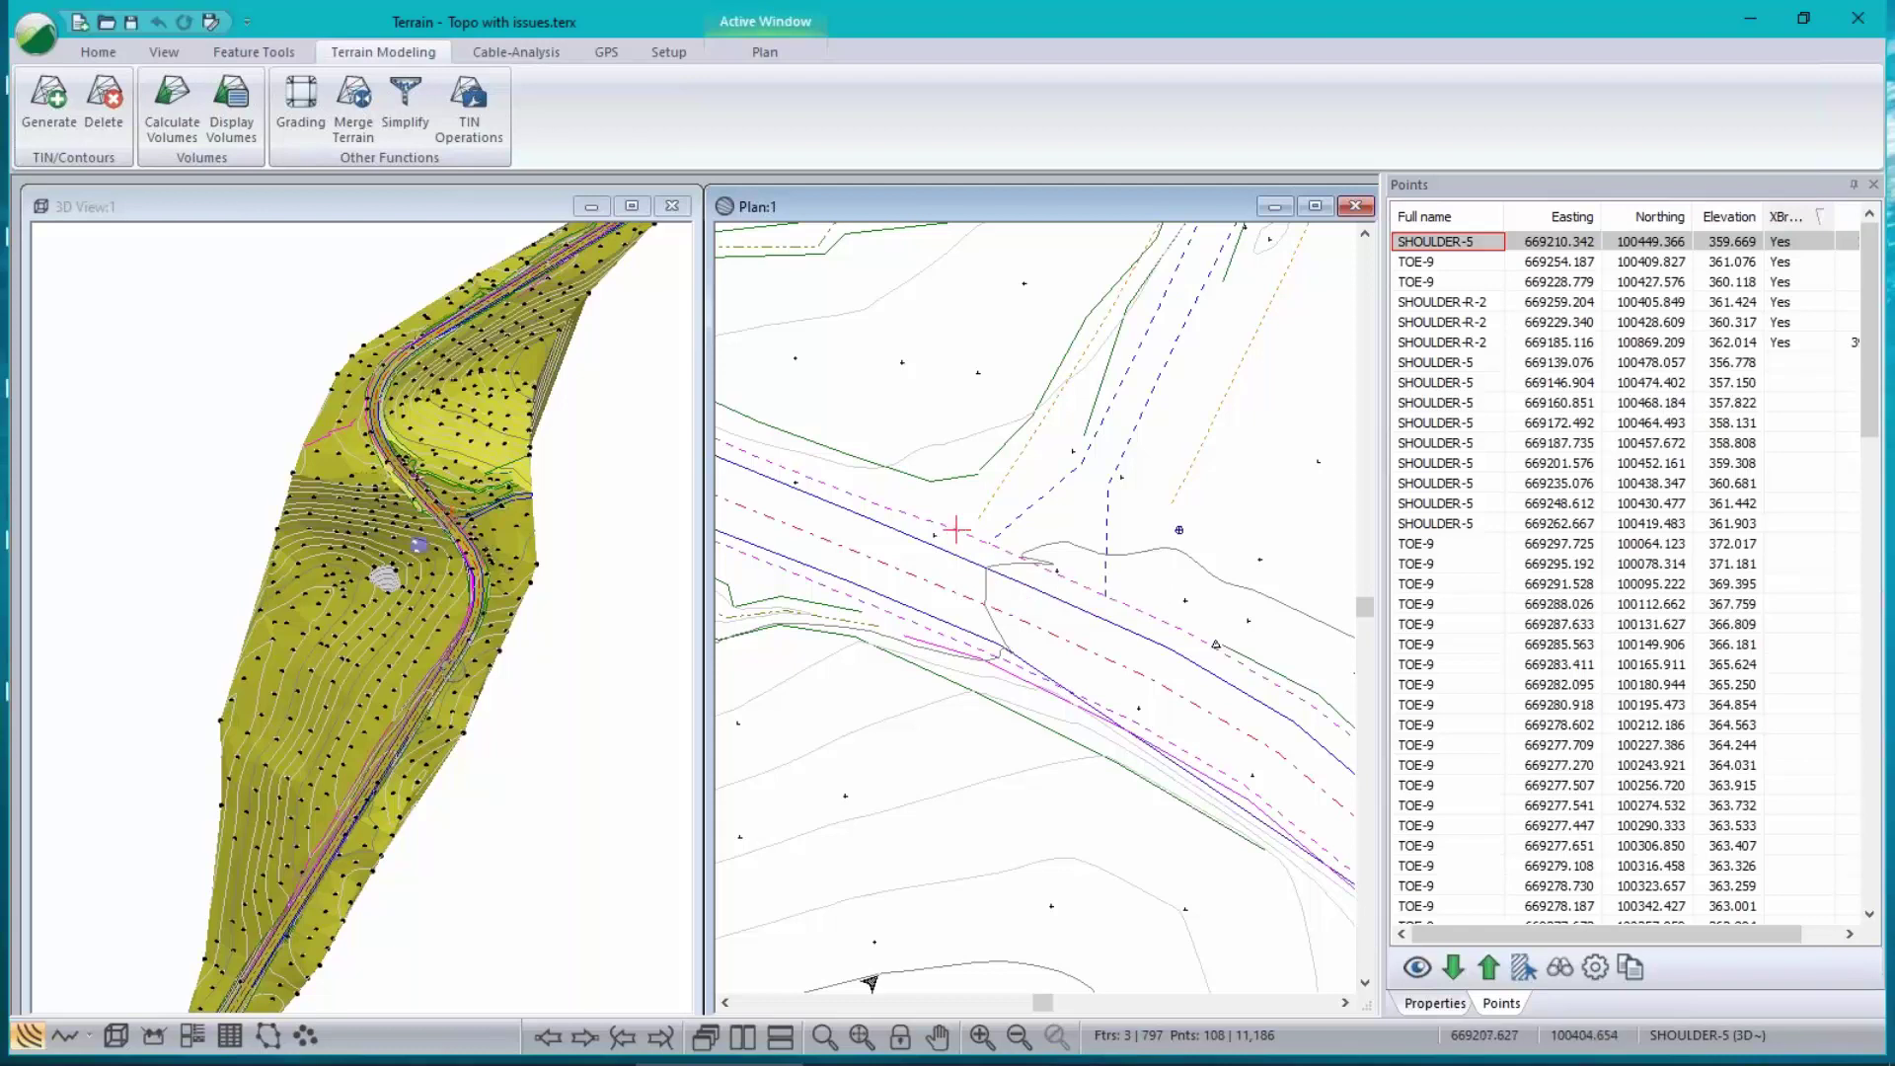
click(585, 1038)
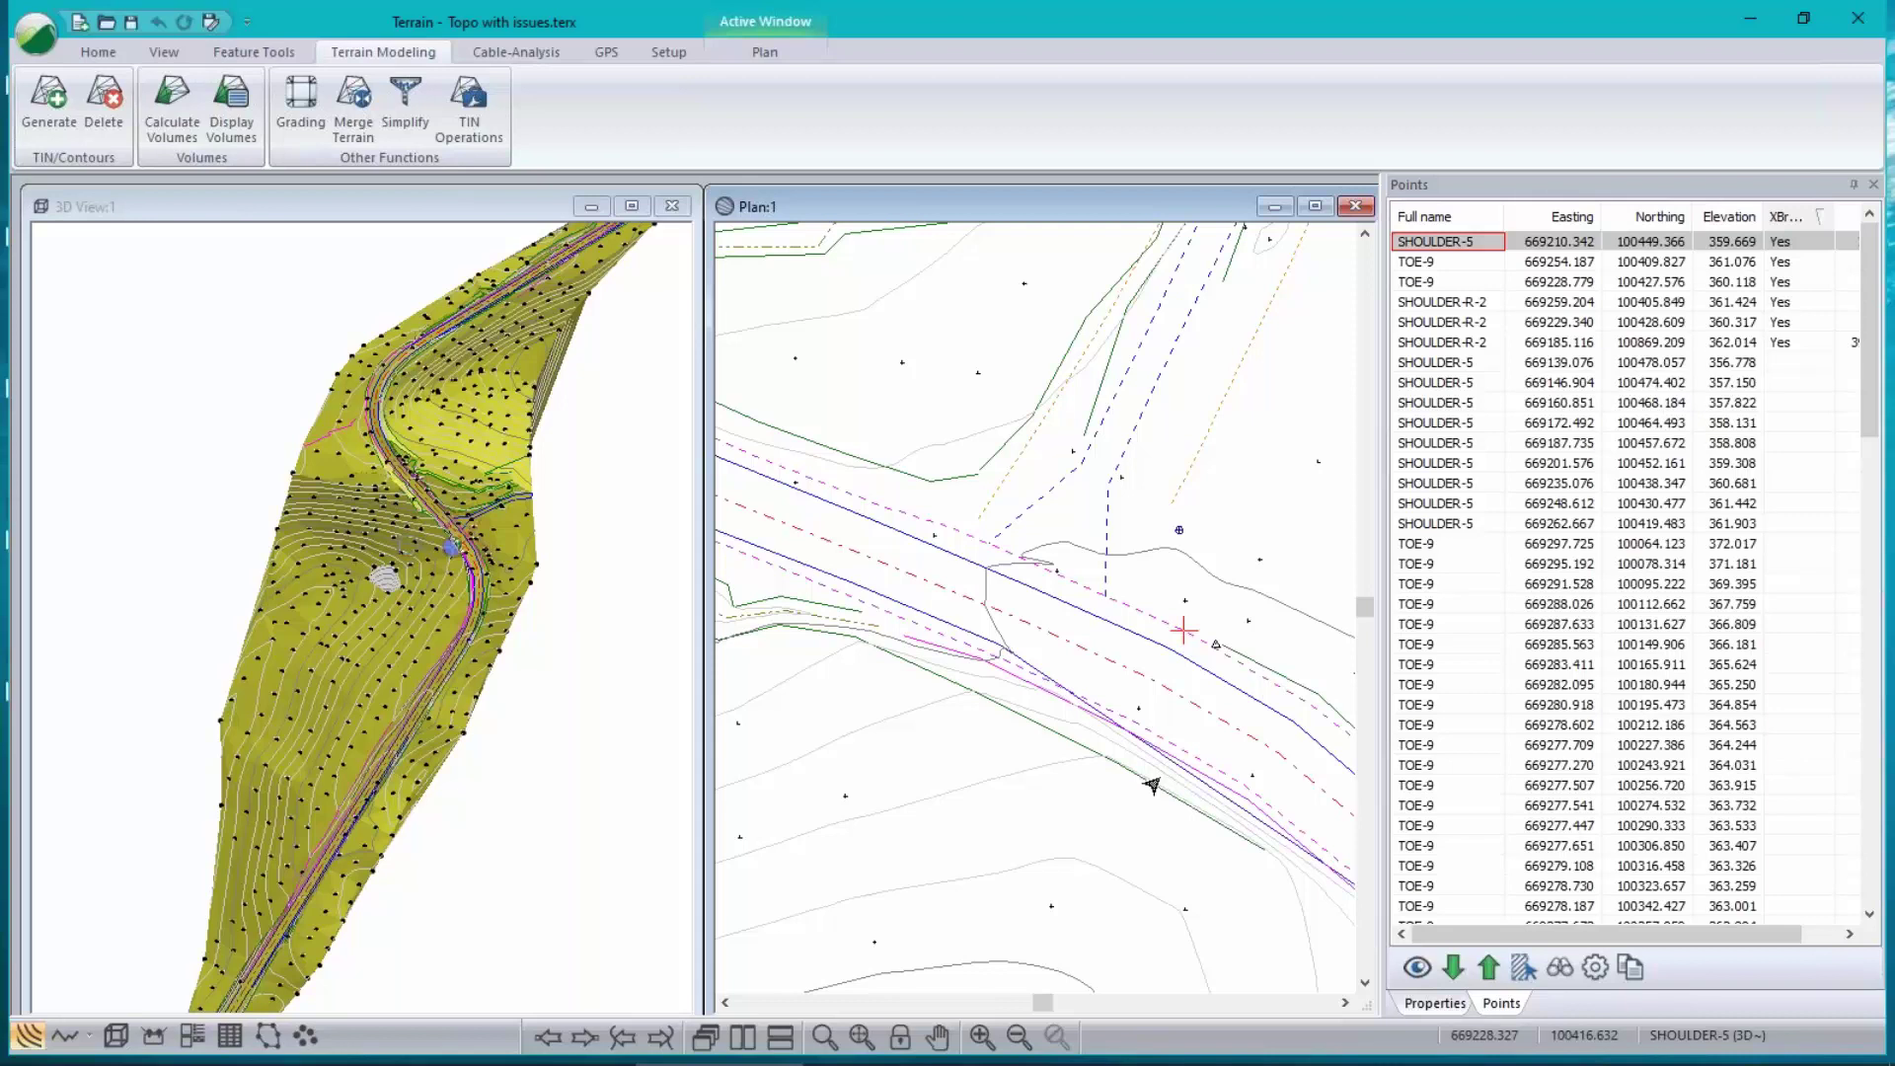
key(Return)
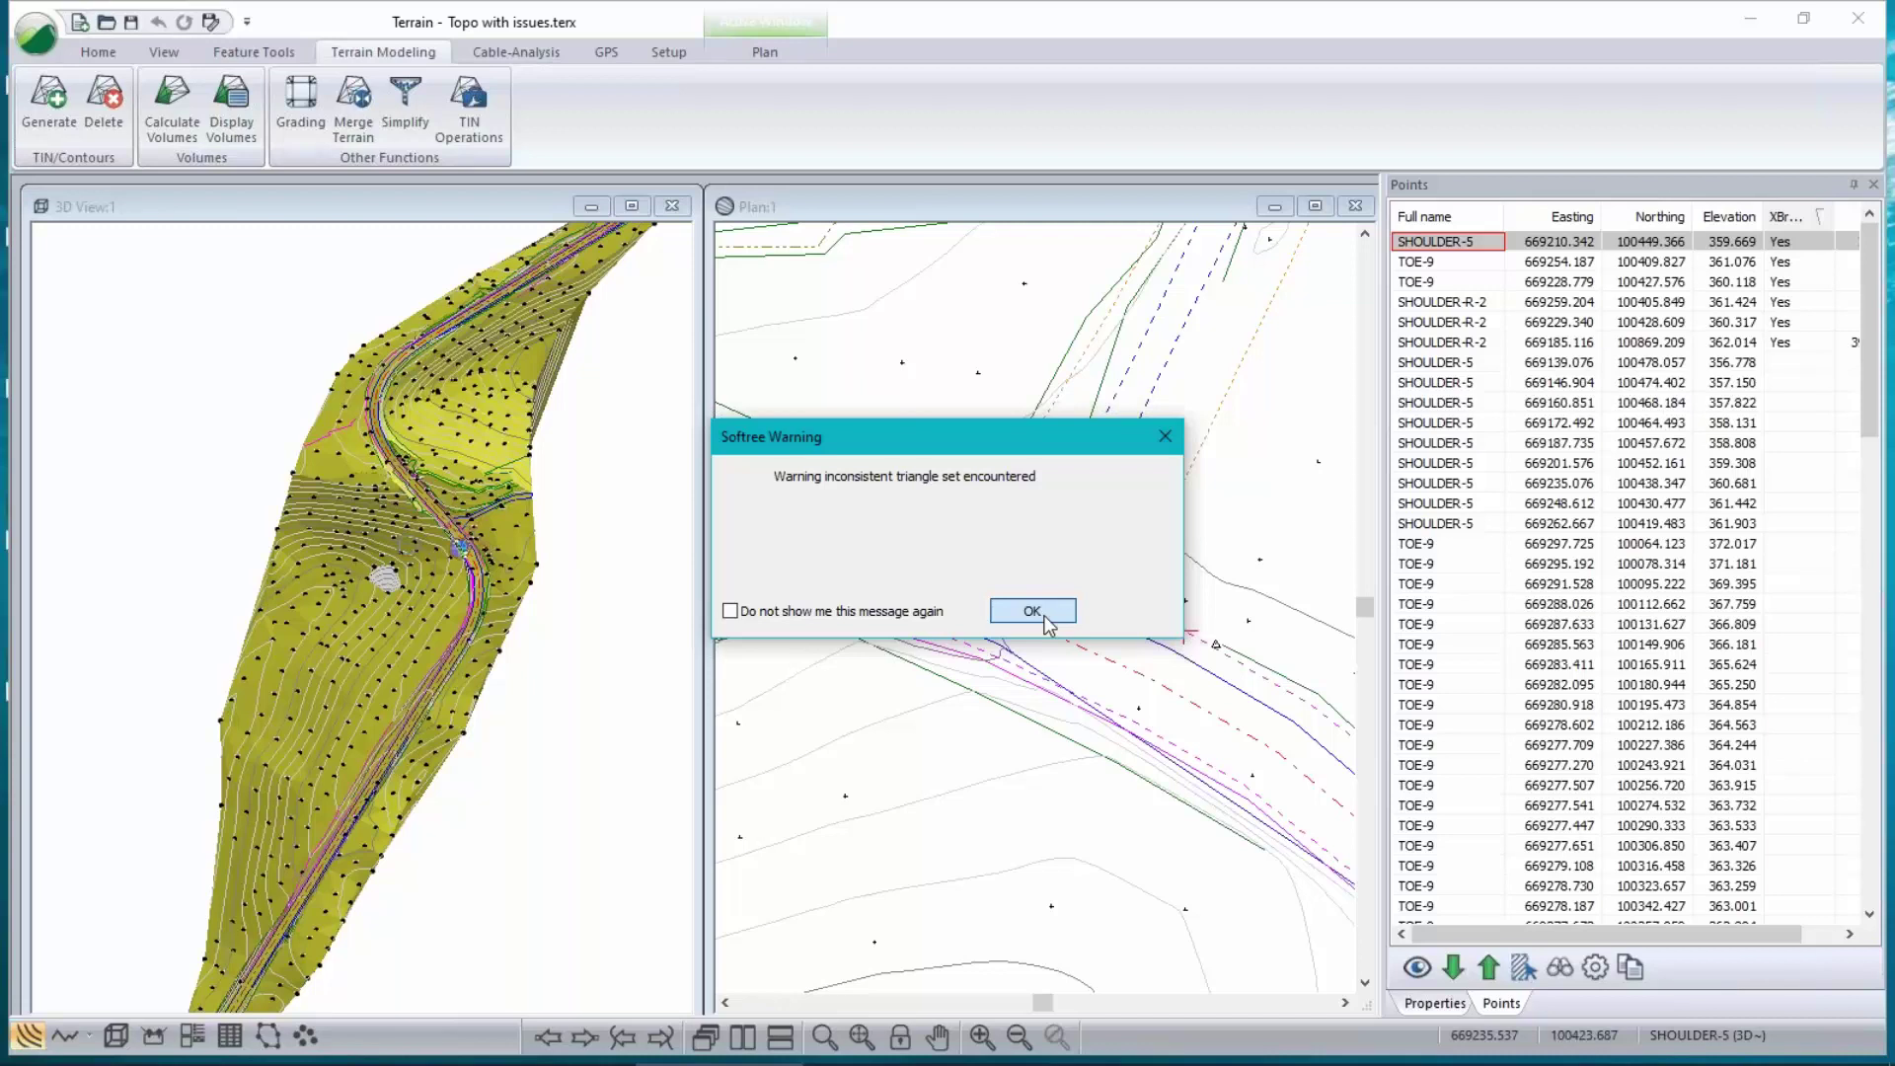
click(1031, 612)
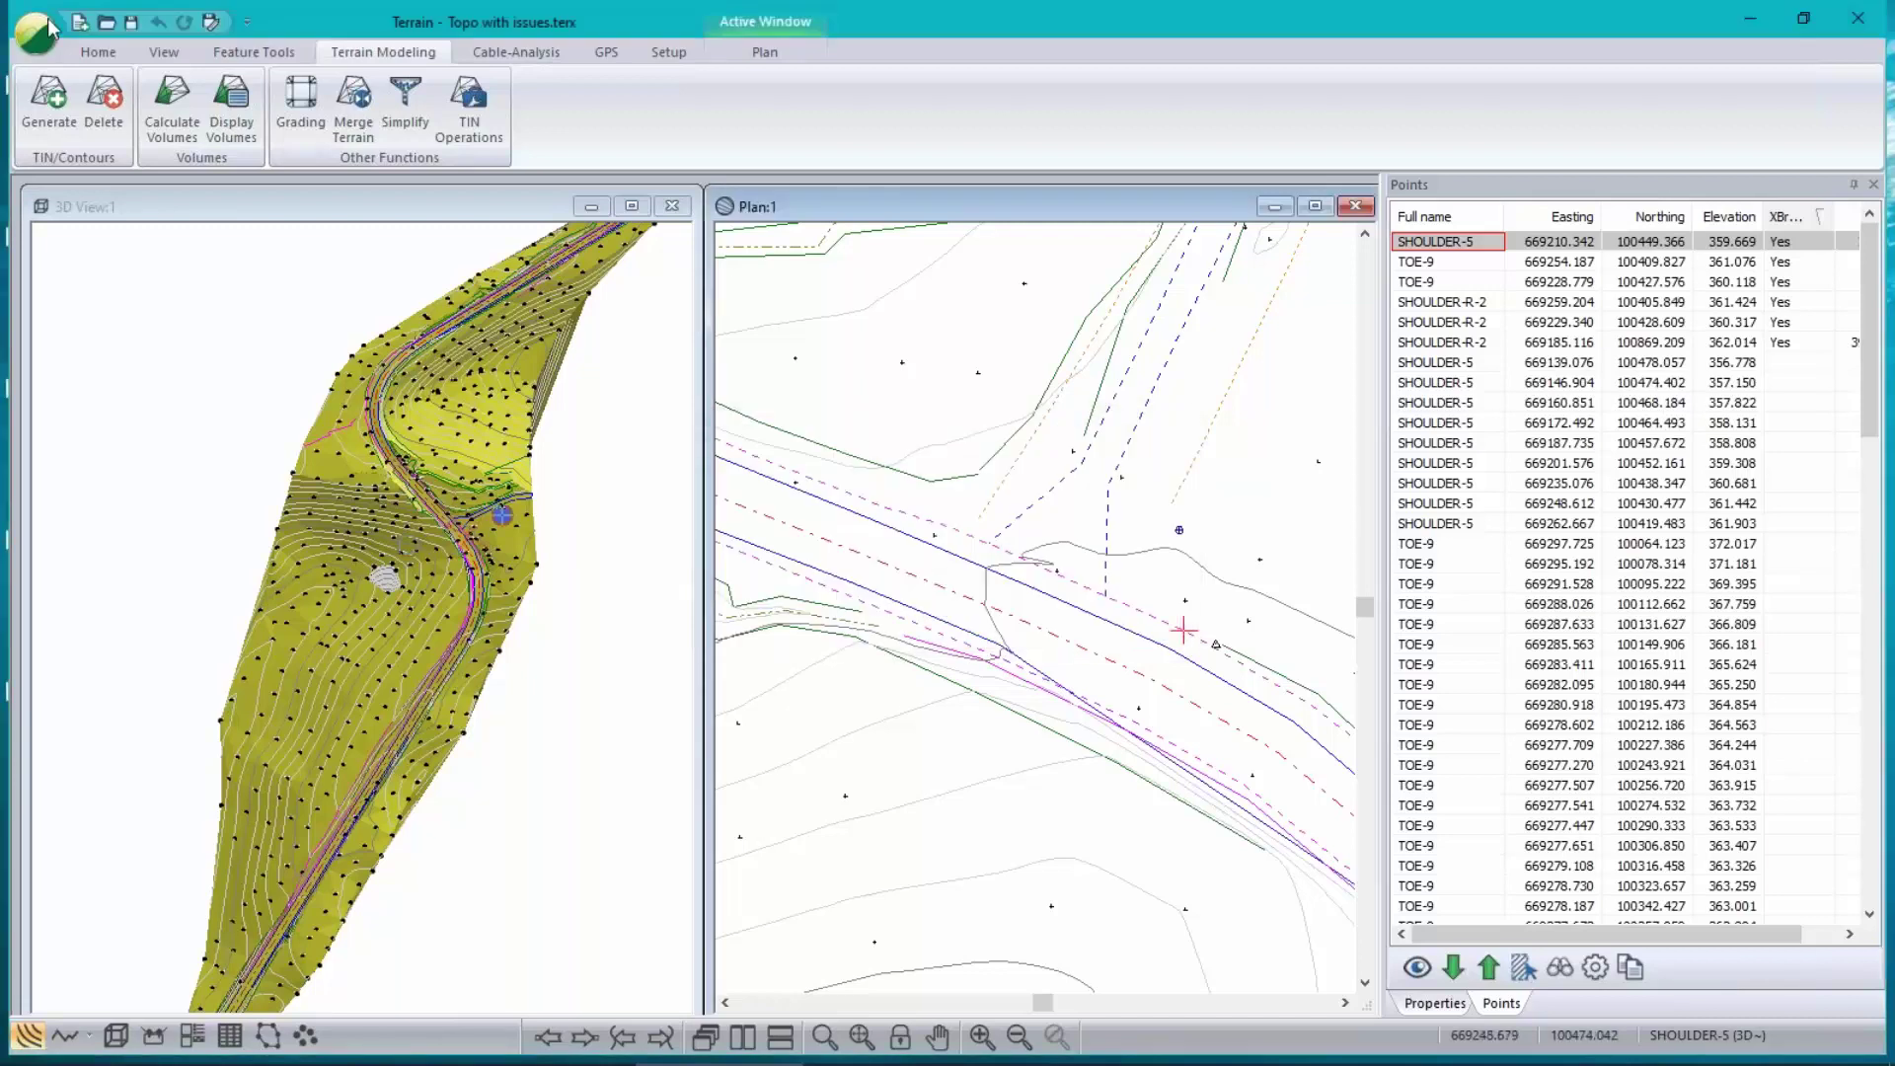
- Delete both the terrain model and the contours, and tilt the 3D view of the site
click(102, 99)
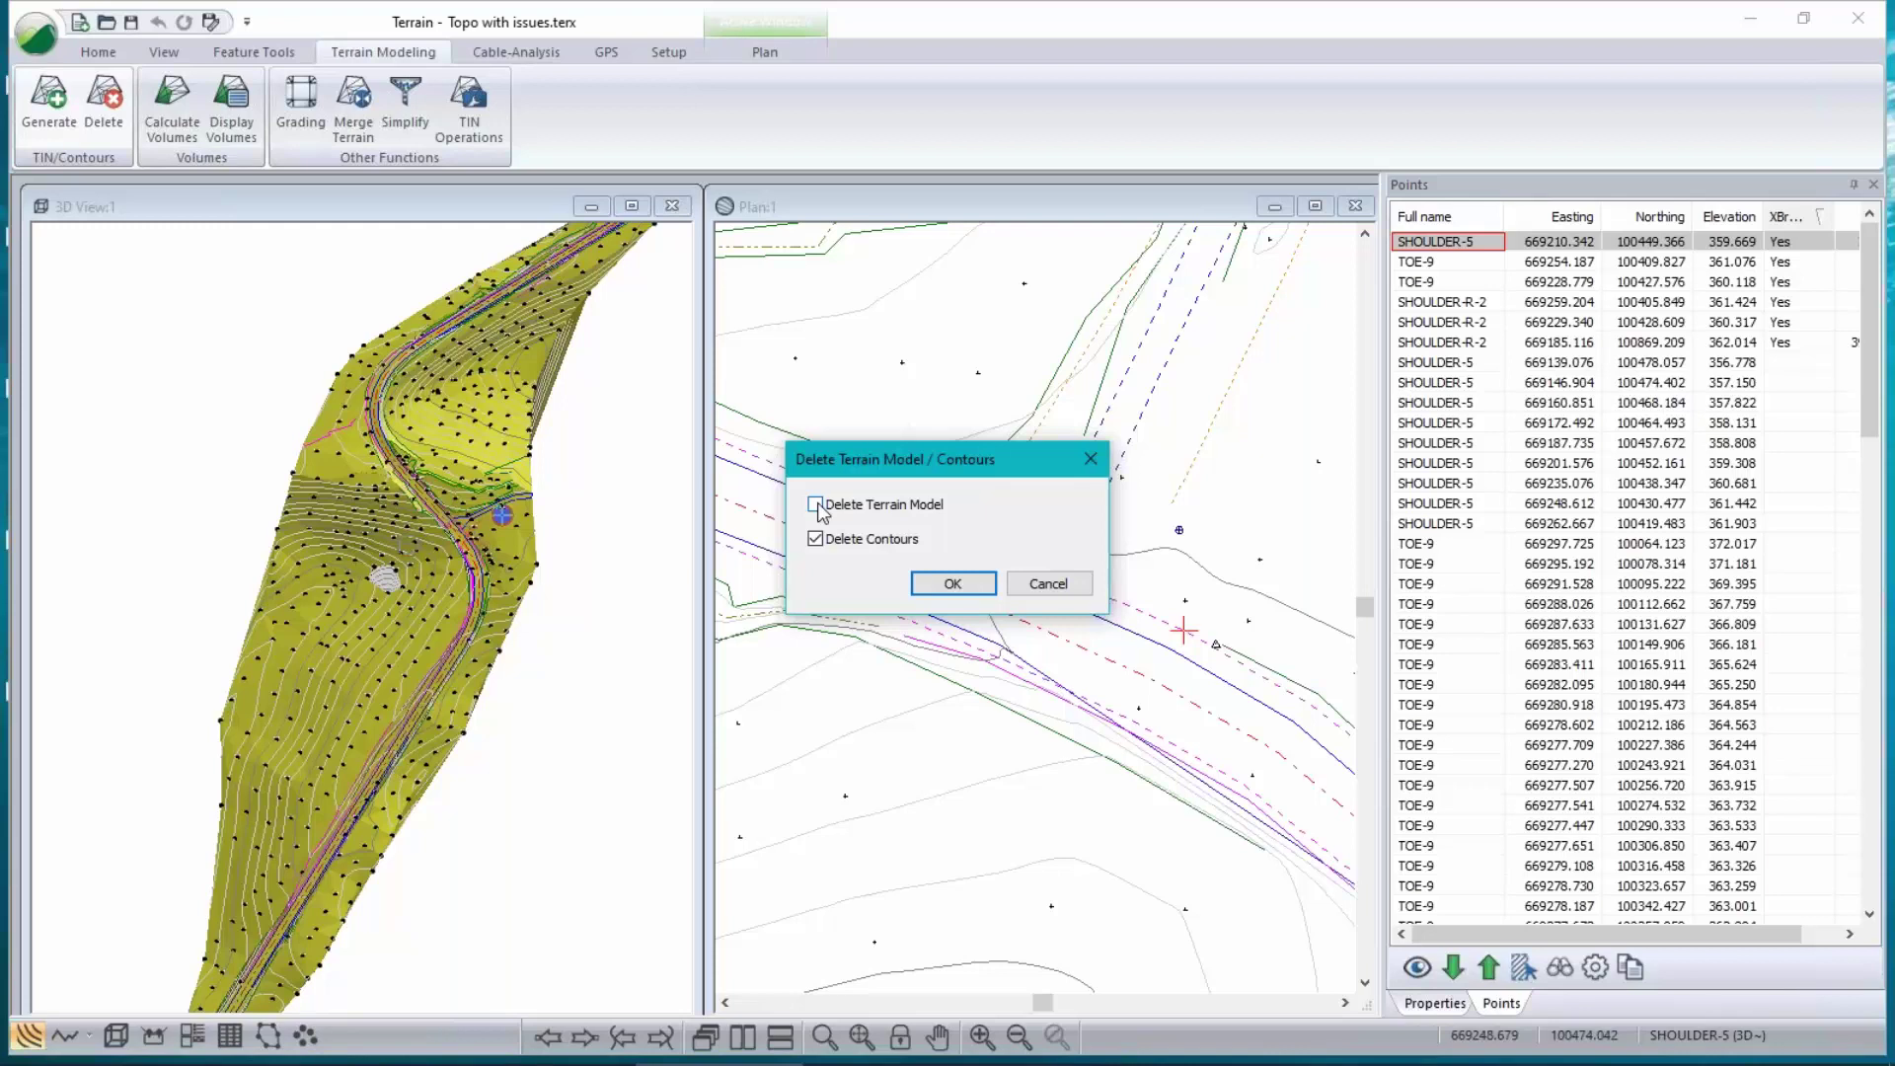
click(815, 504)
click(953, 583)
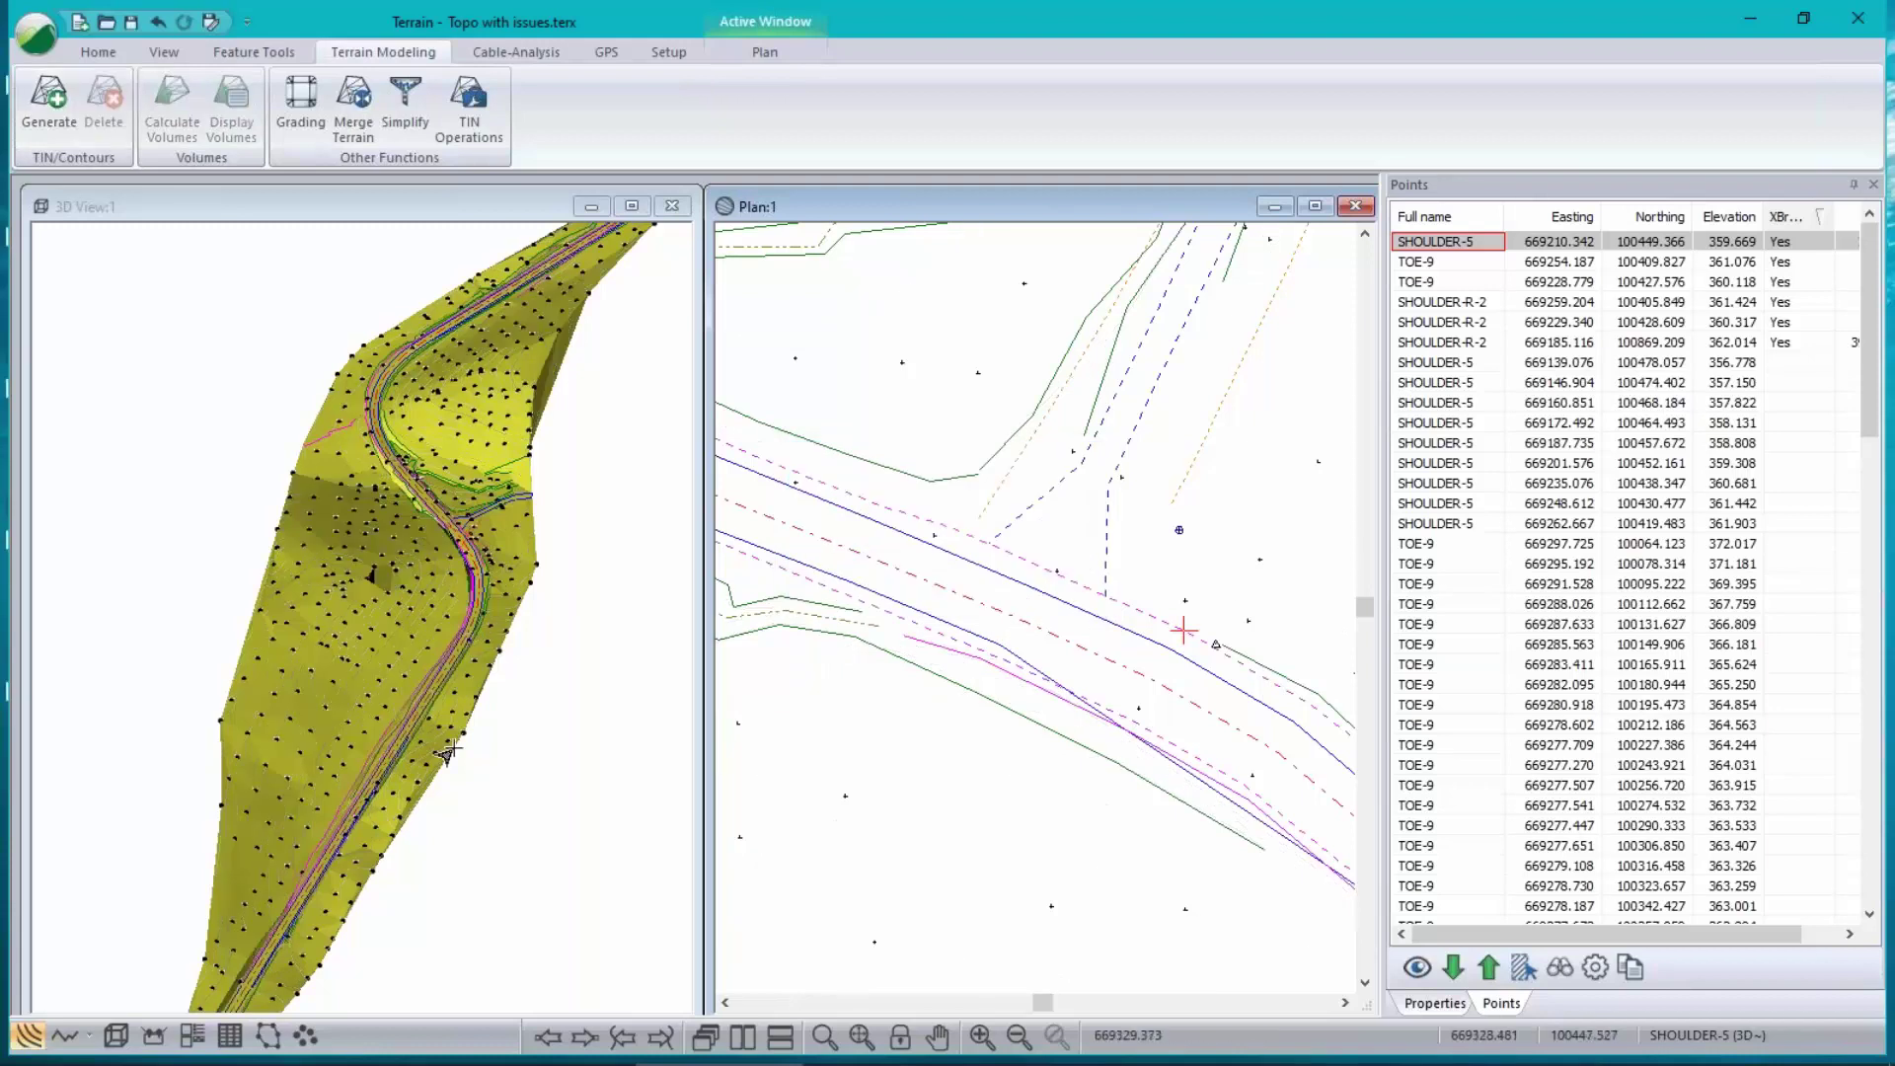
mouse_move(434, 680)
middle_drag(422, 677, 377, 597)
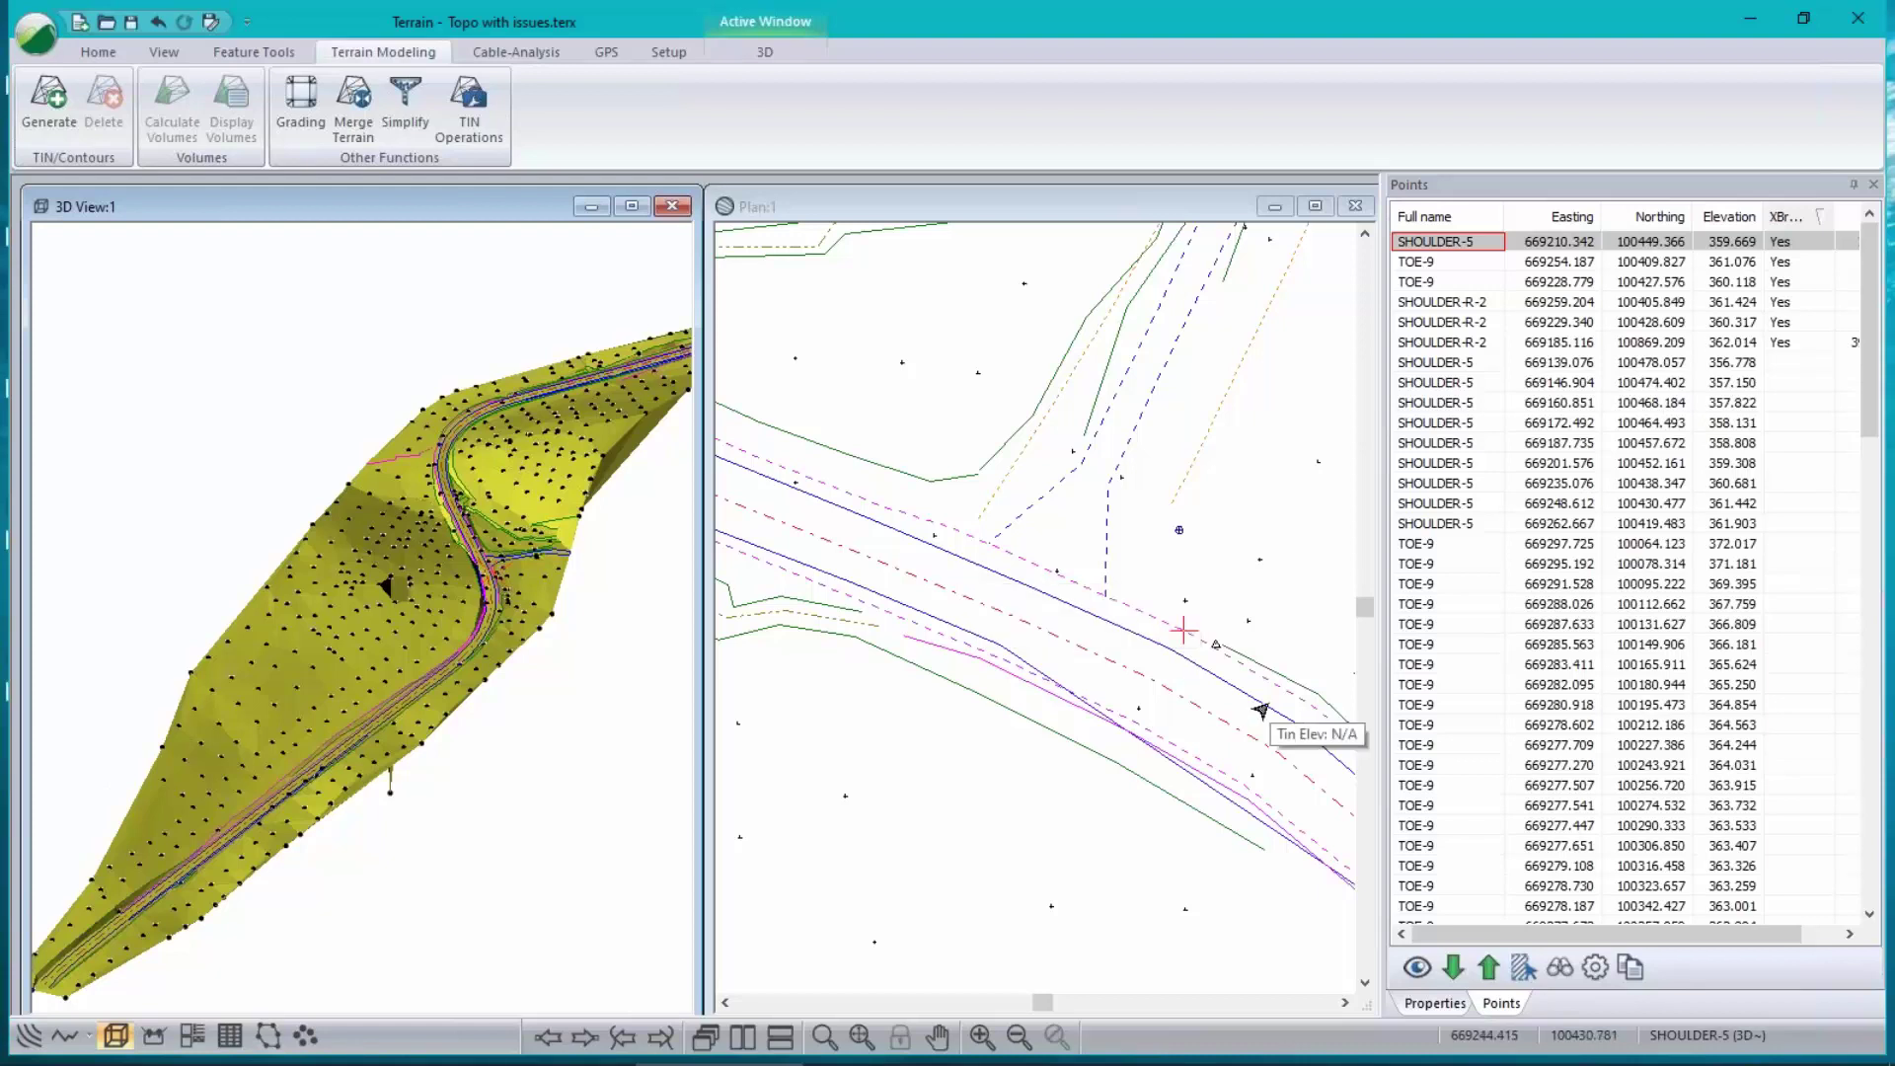
- Insert a vertex in the SHOULDER-5 line between its seventh and eighth points and move it onto the end of DRWY-1
click(584, 1035)
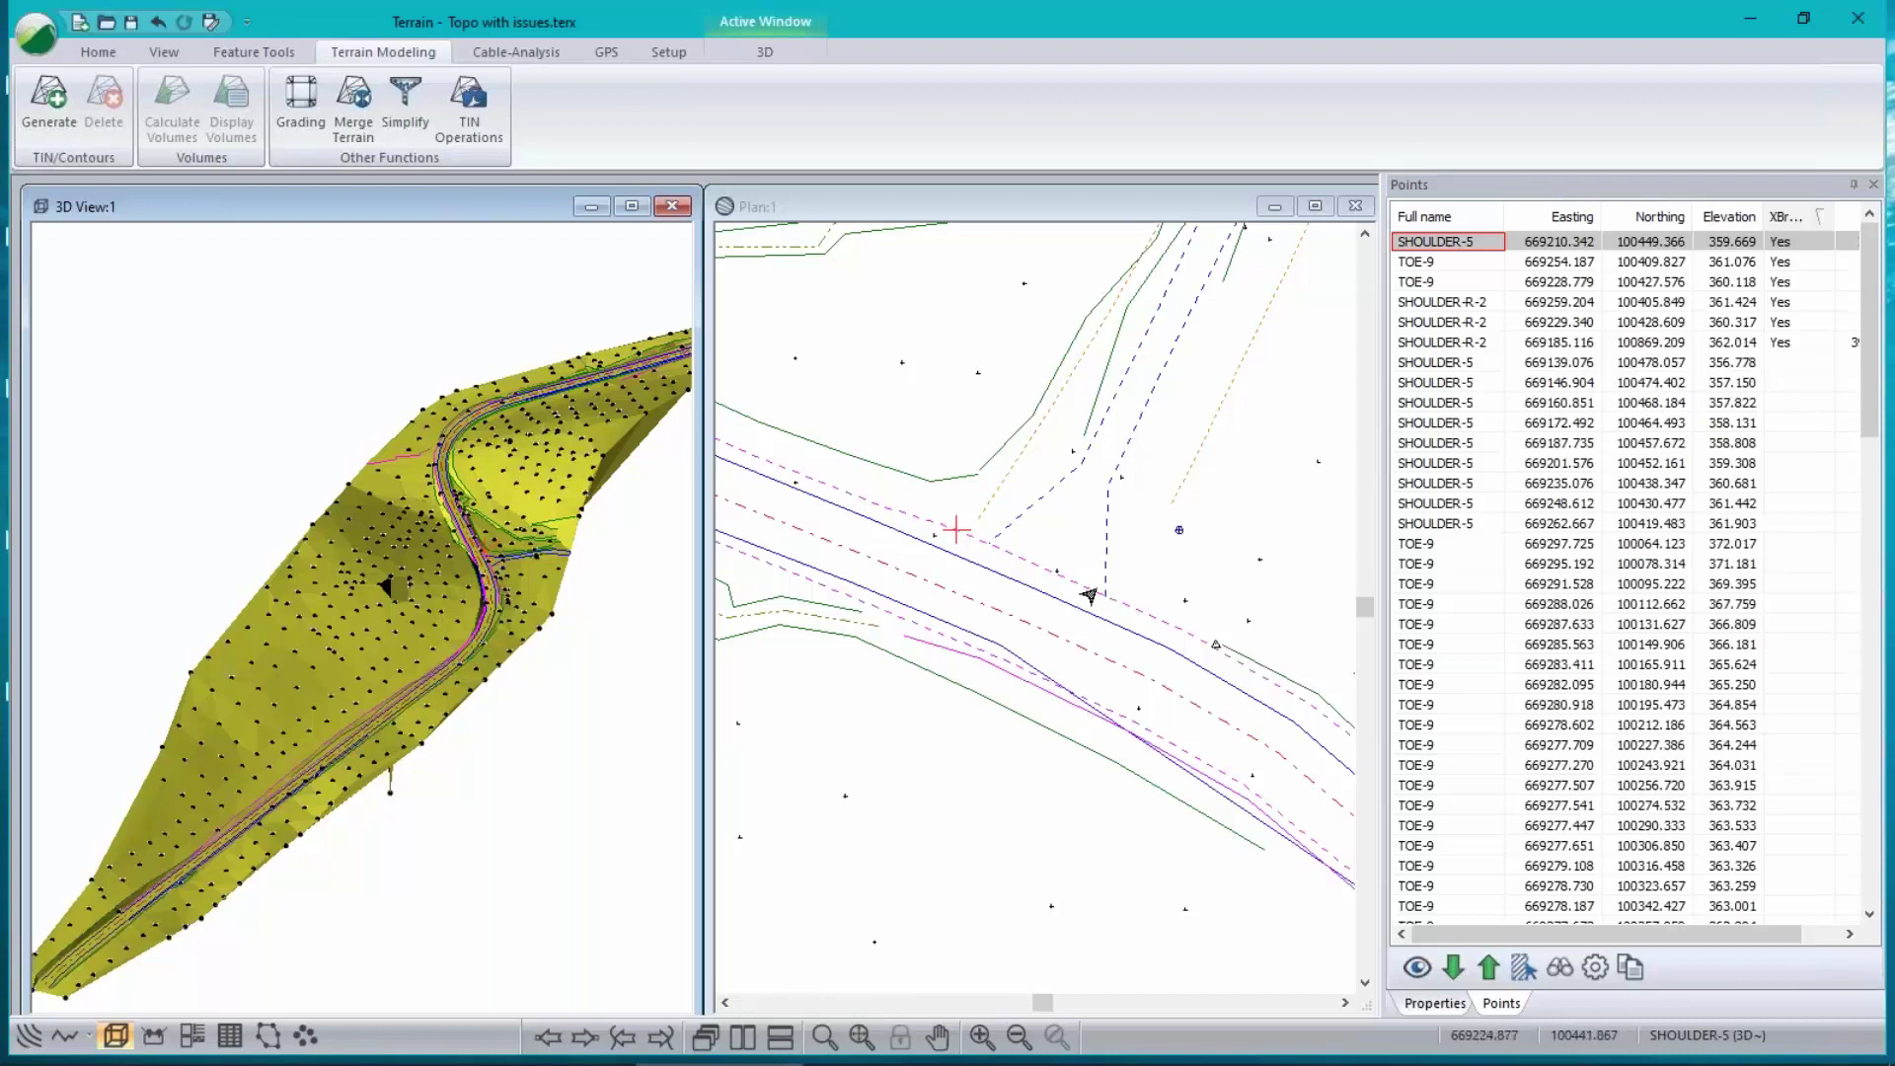
scroll(1094, 590, up, 1)
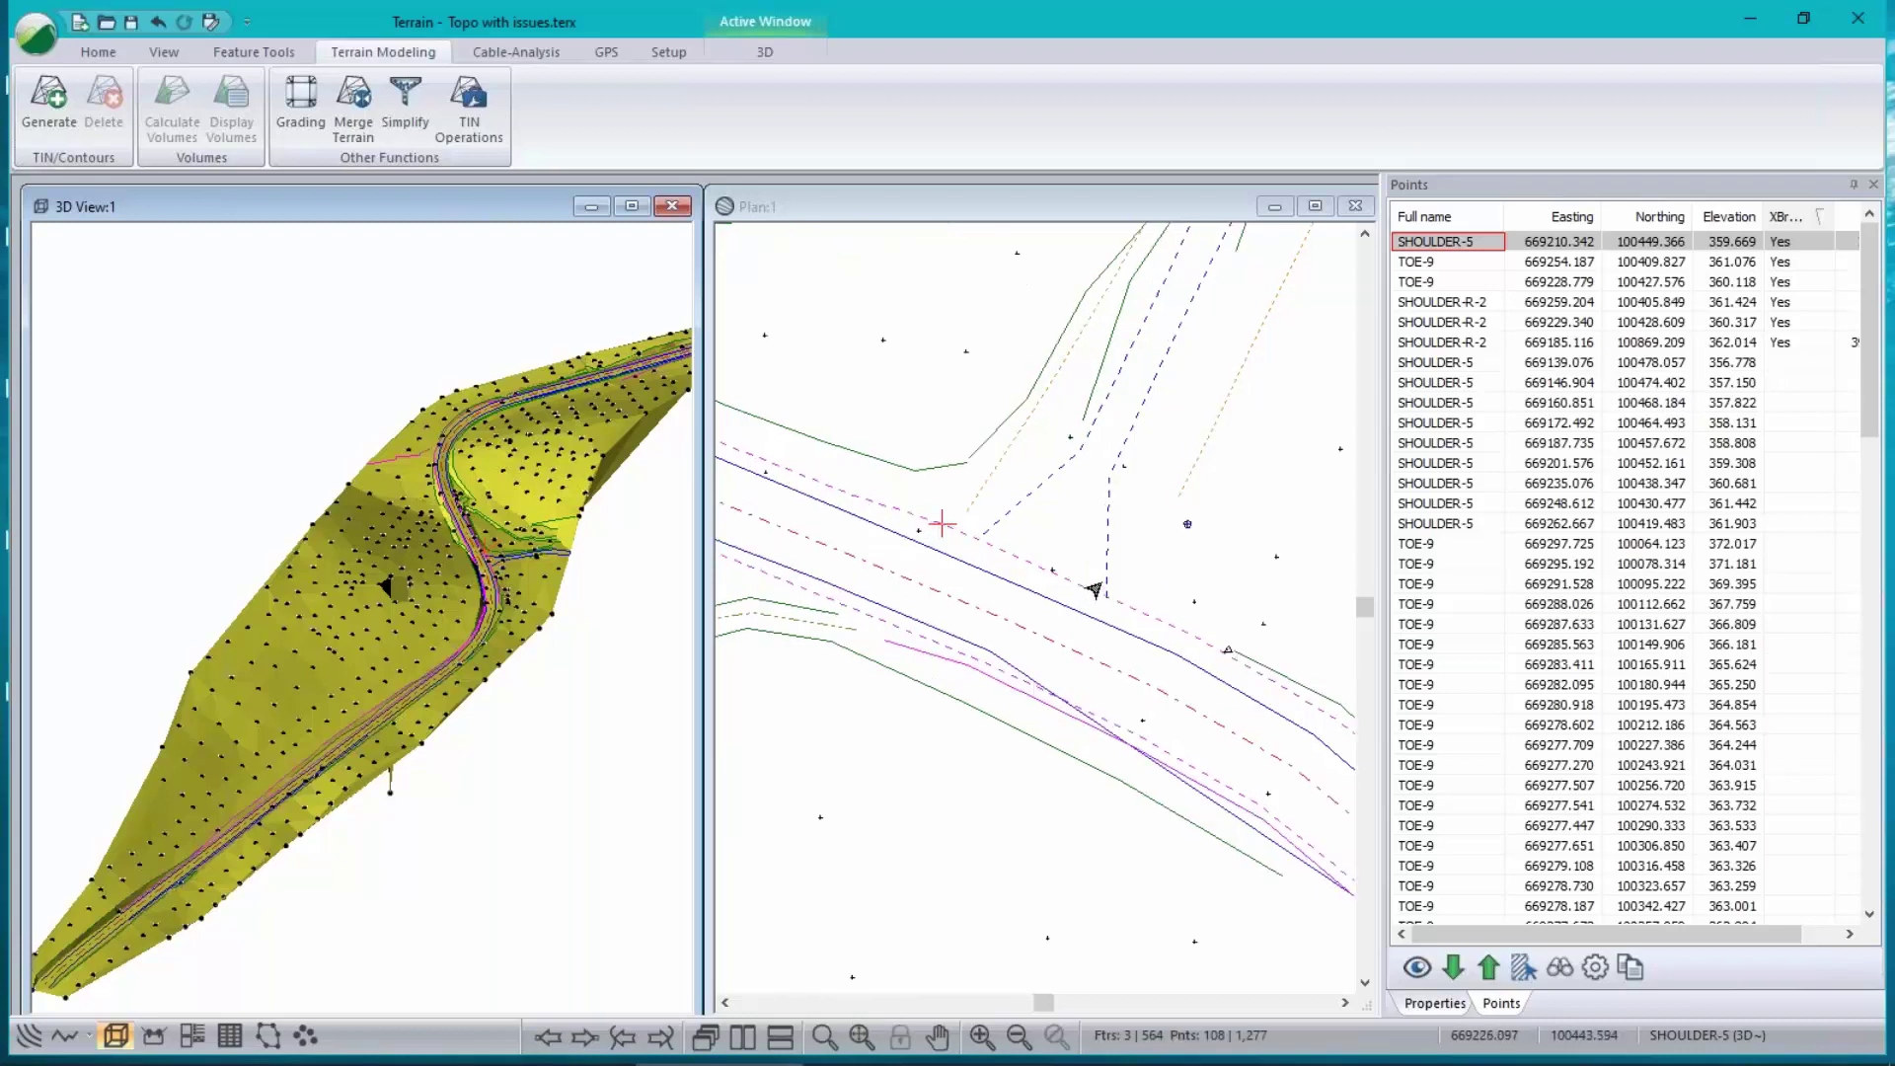
scroll(1094, 590, up, 2)
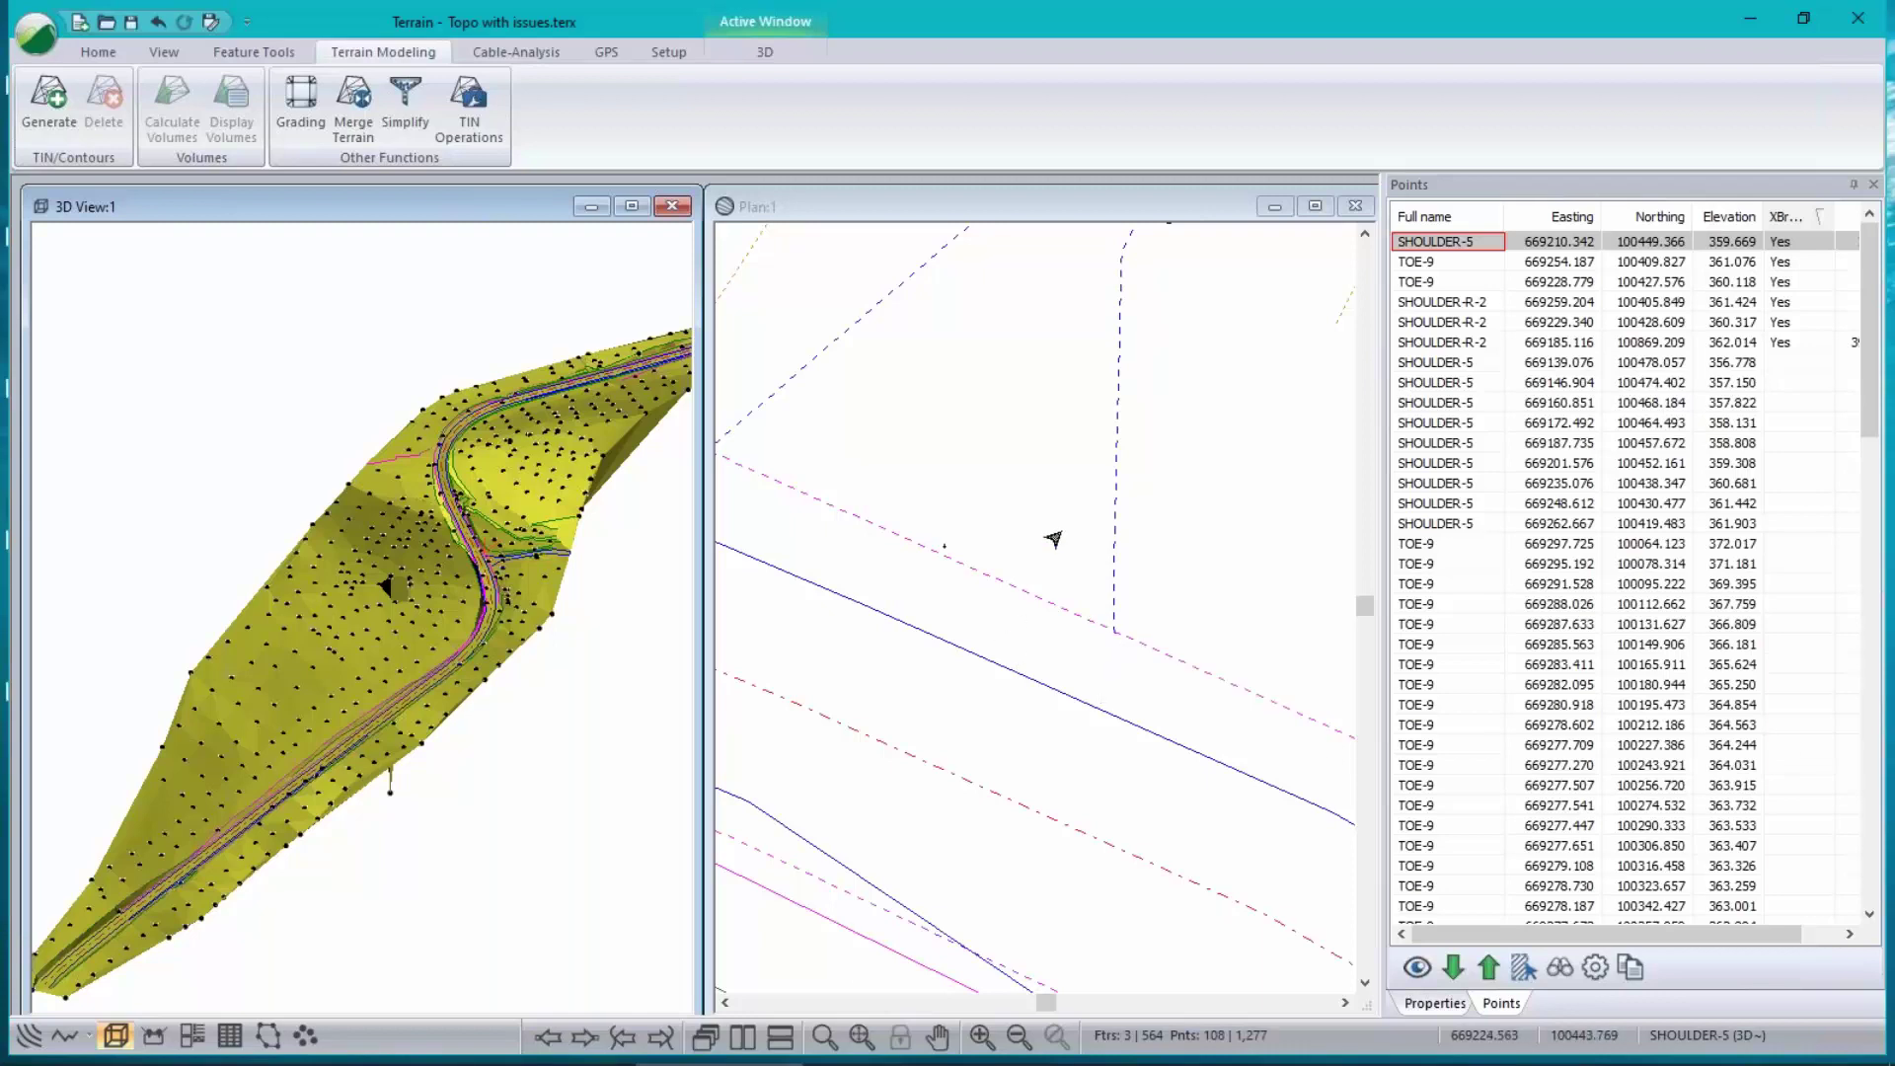
mouse_move(1108, 457)
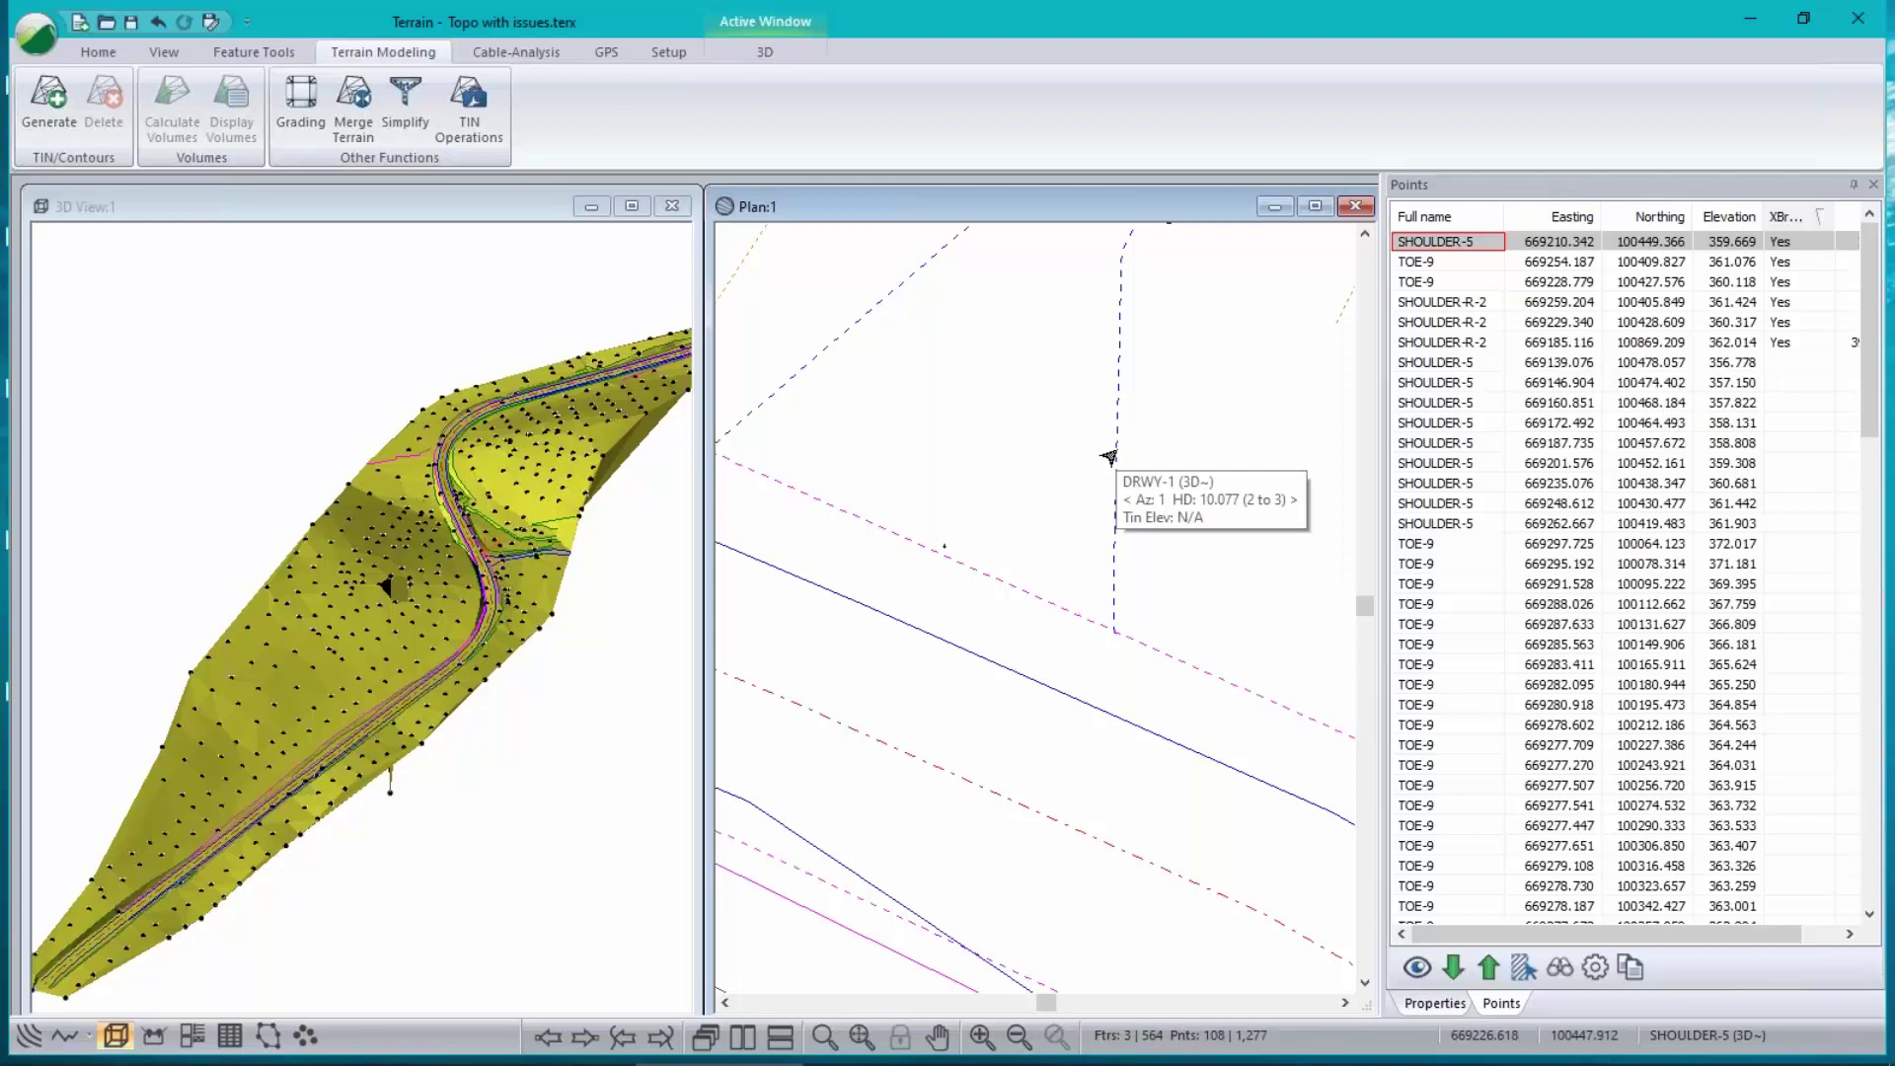
click(1107, 457)
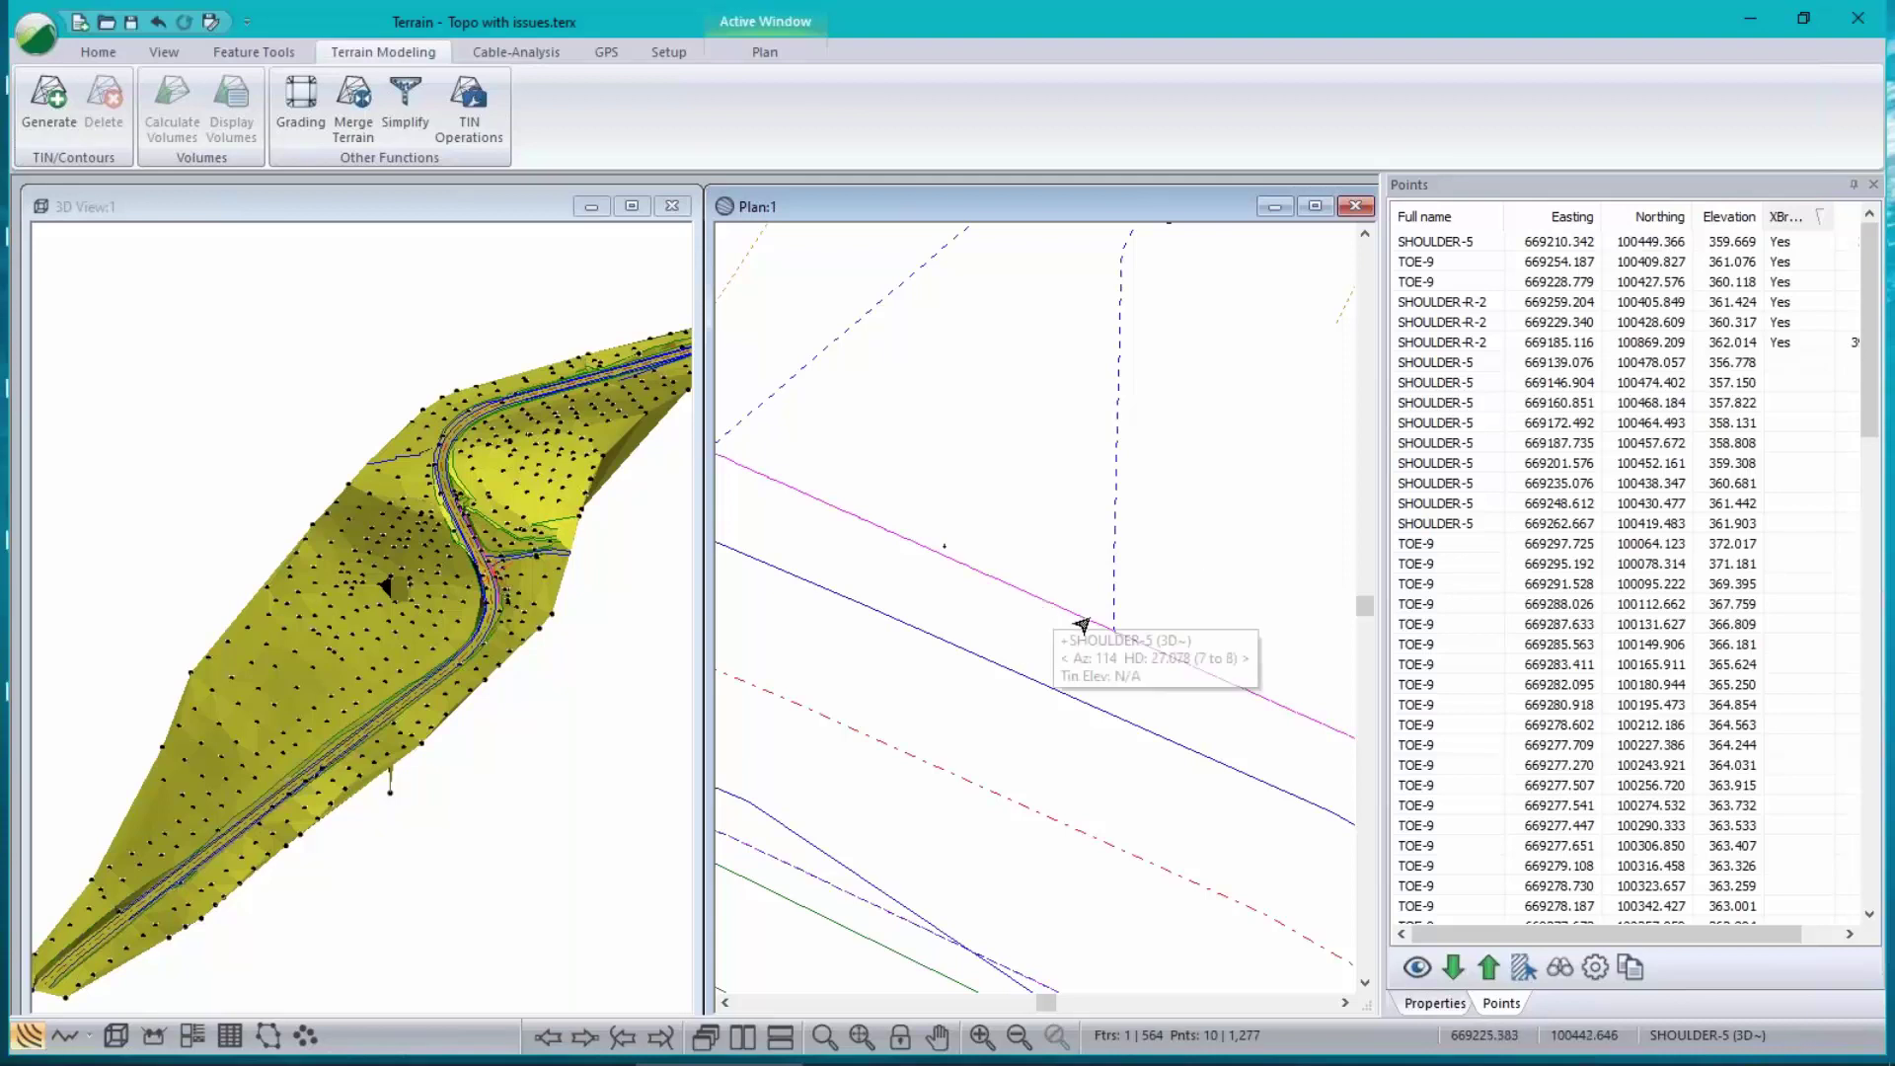
right_click(1011, 430)
click(1113, 472)
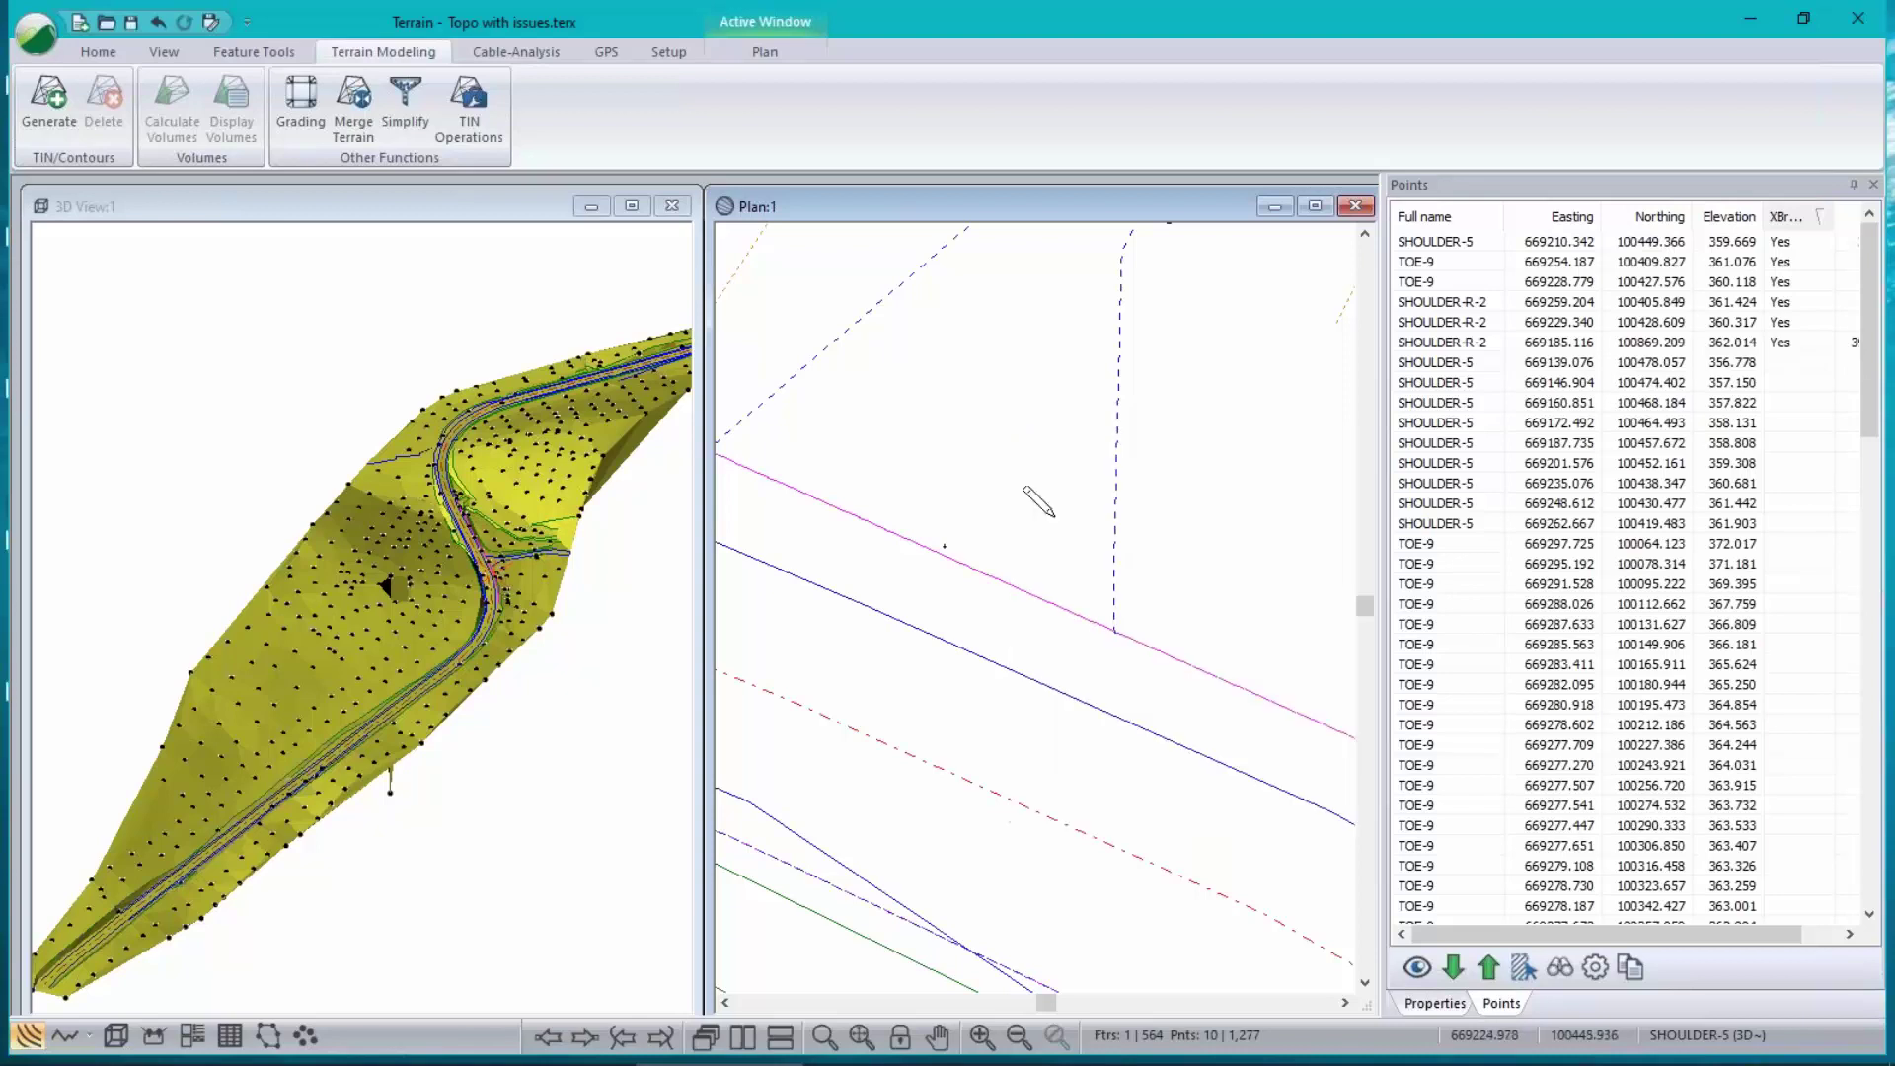
click(1064, 608)
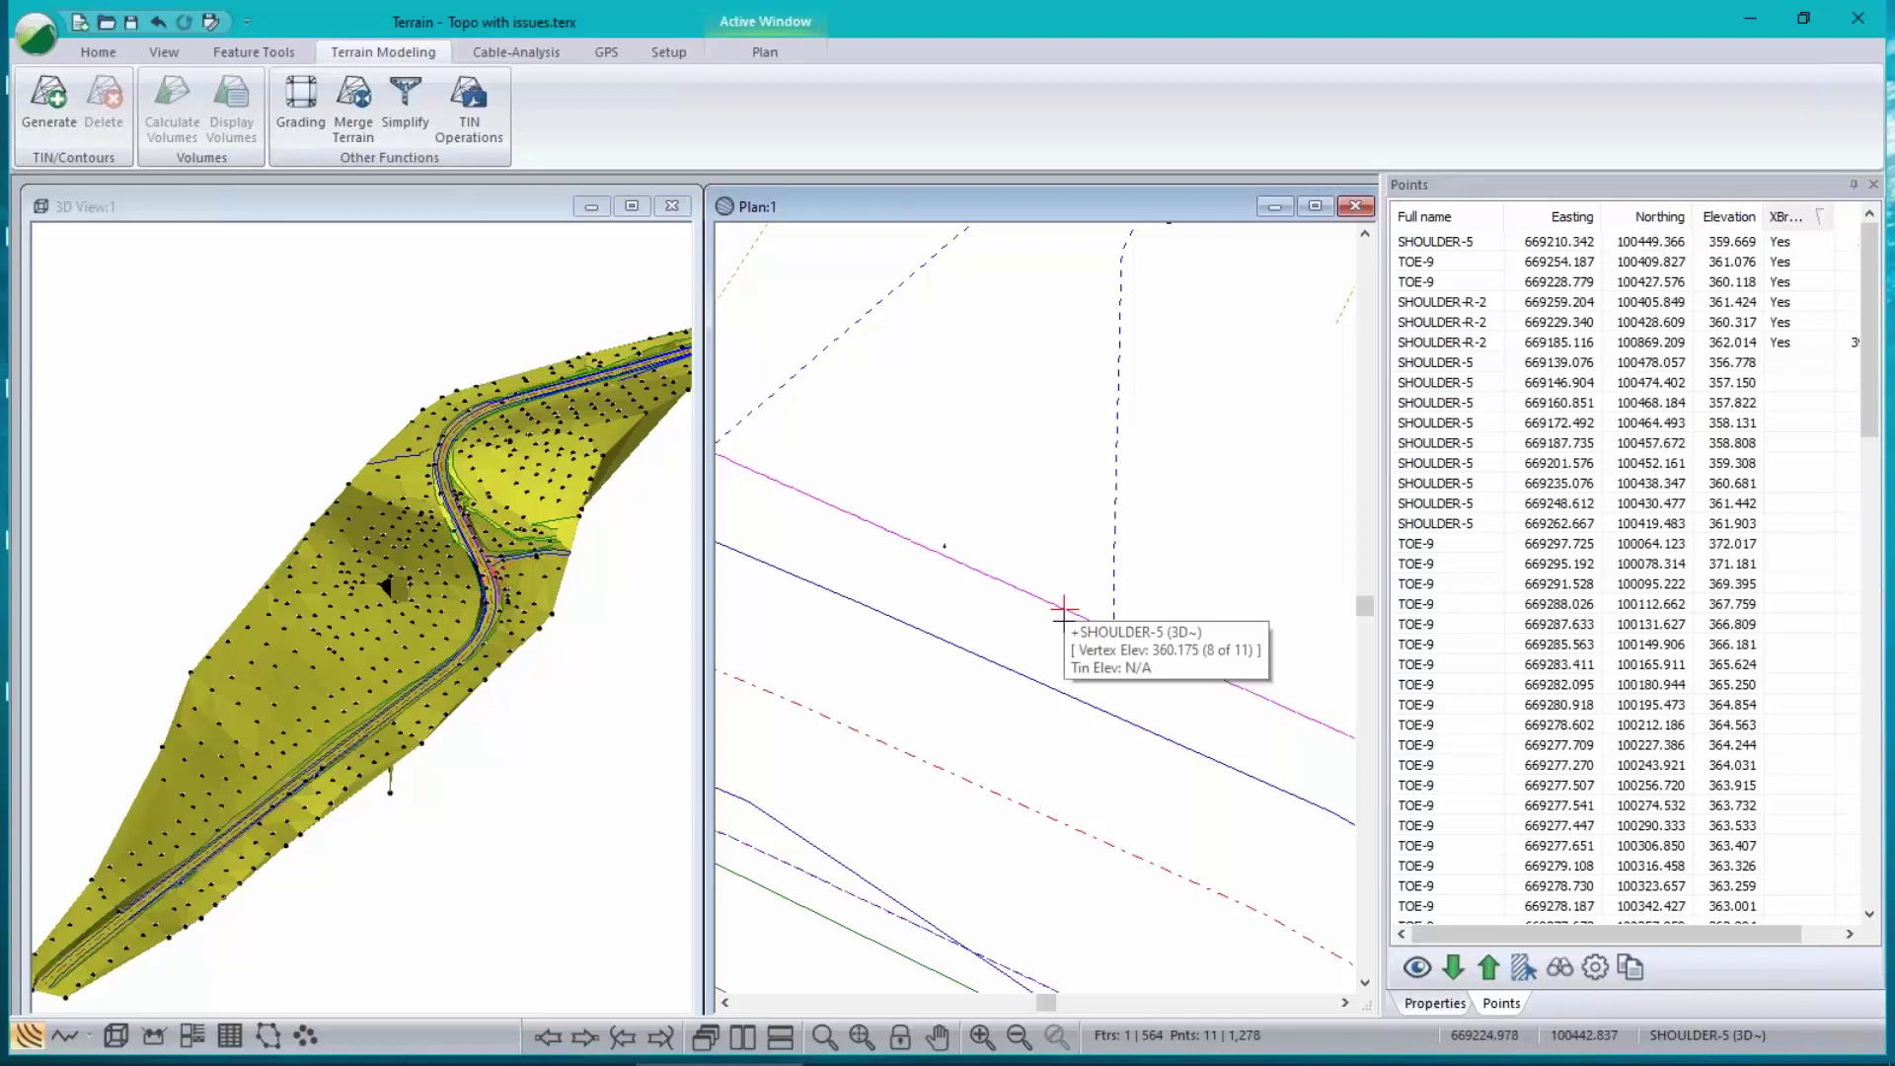
drag(1064, 607, 1114, 632)
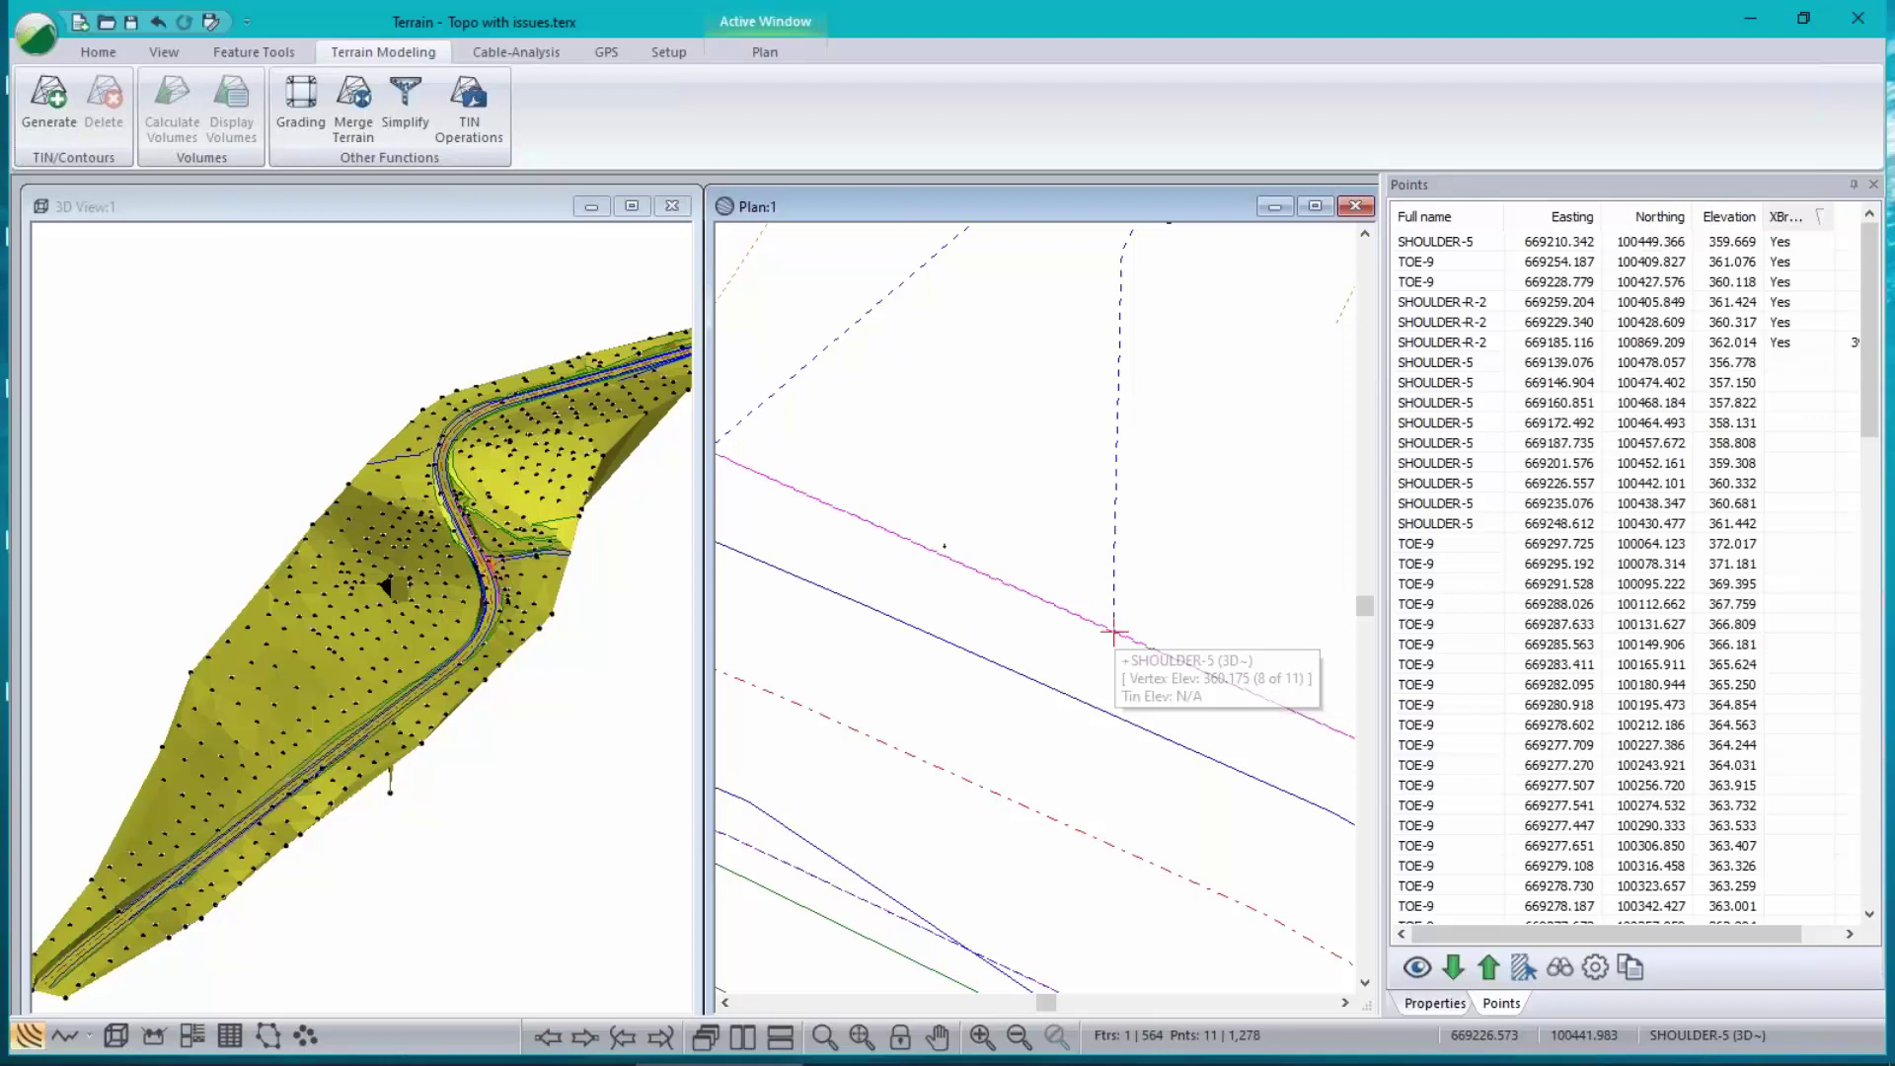
- Examine the junction between the inserted SHOULDER-5 vertex and the end of the DRWY-1 line up close
scroll(1114, 631, down, 1)
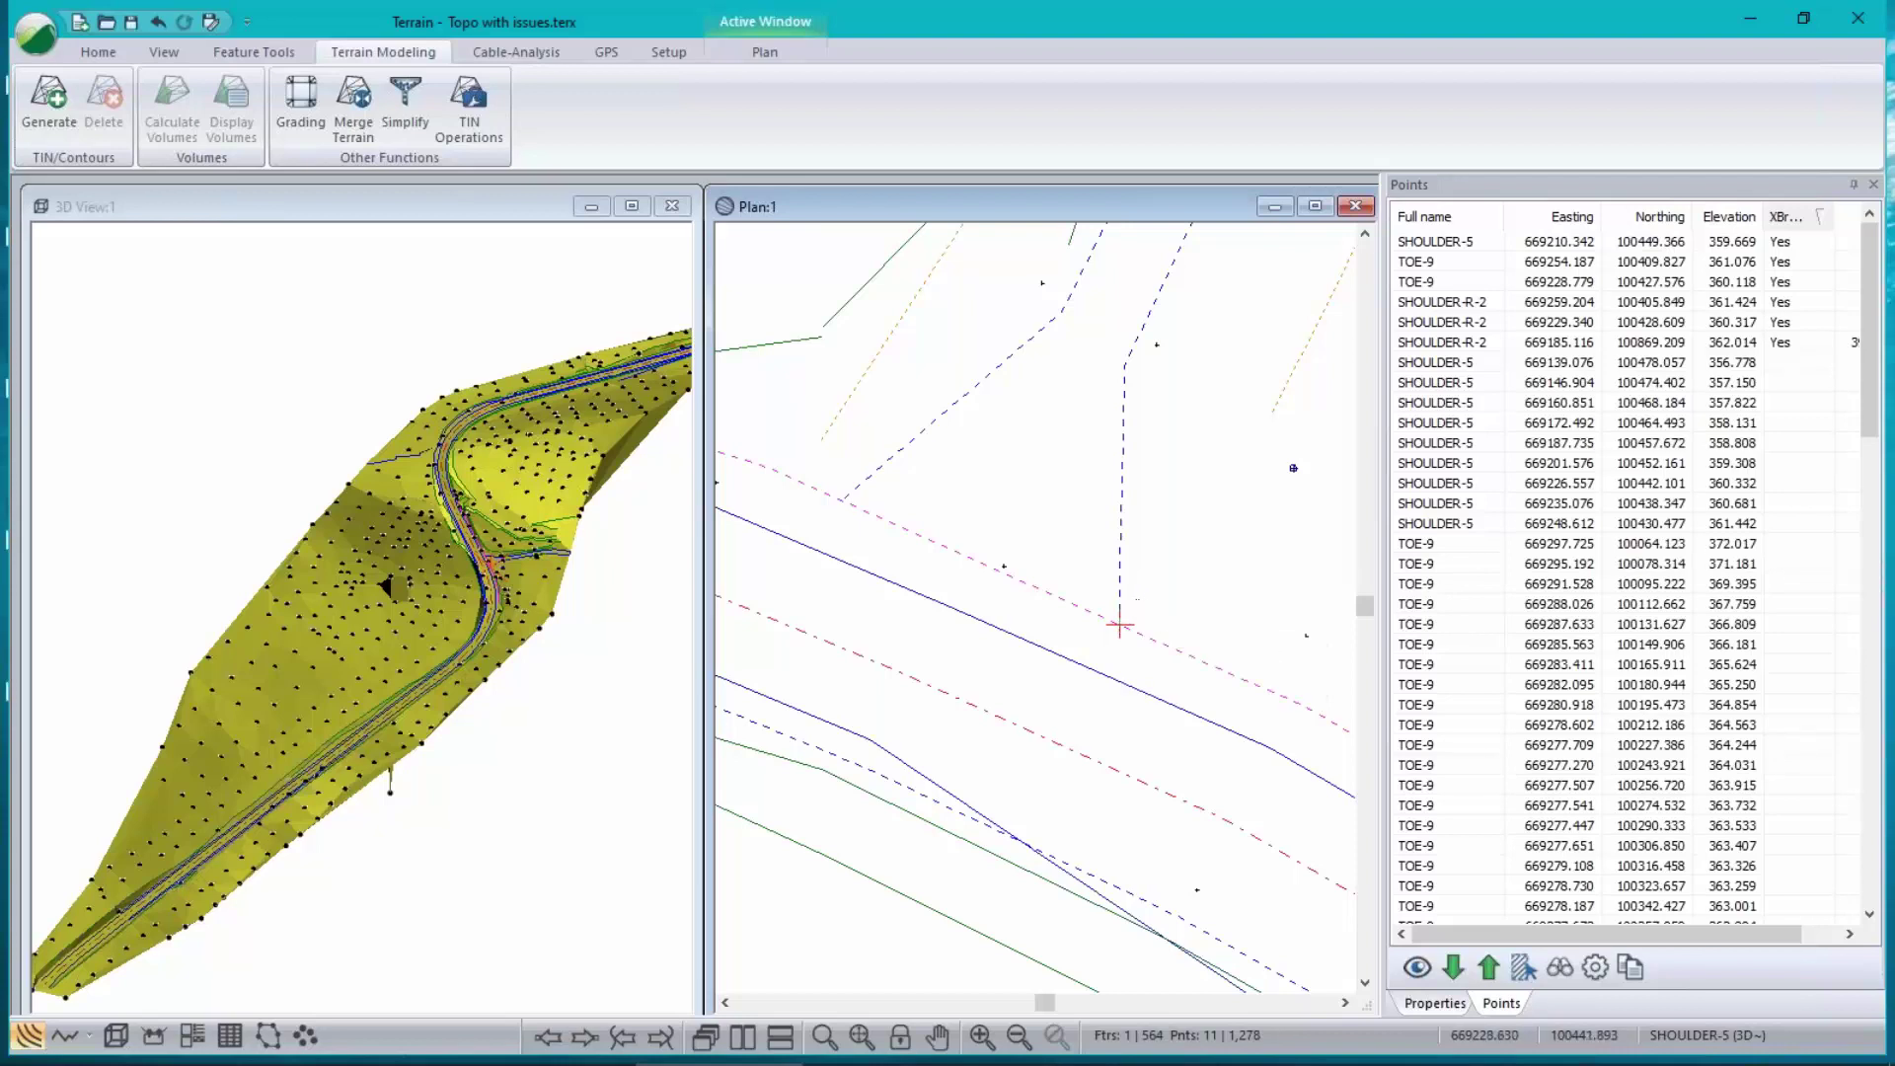
scroll(1121, 622, up, 1)
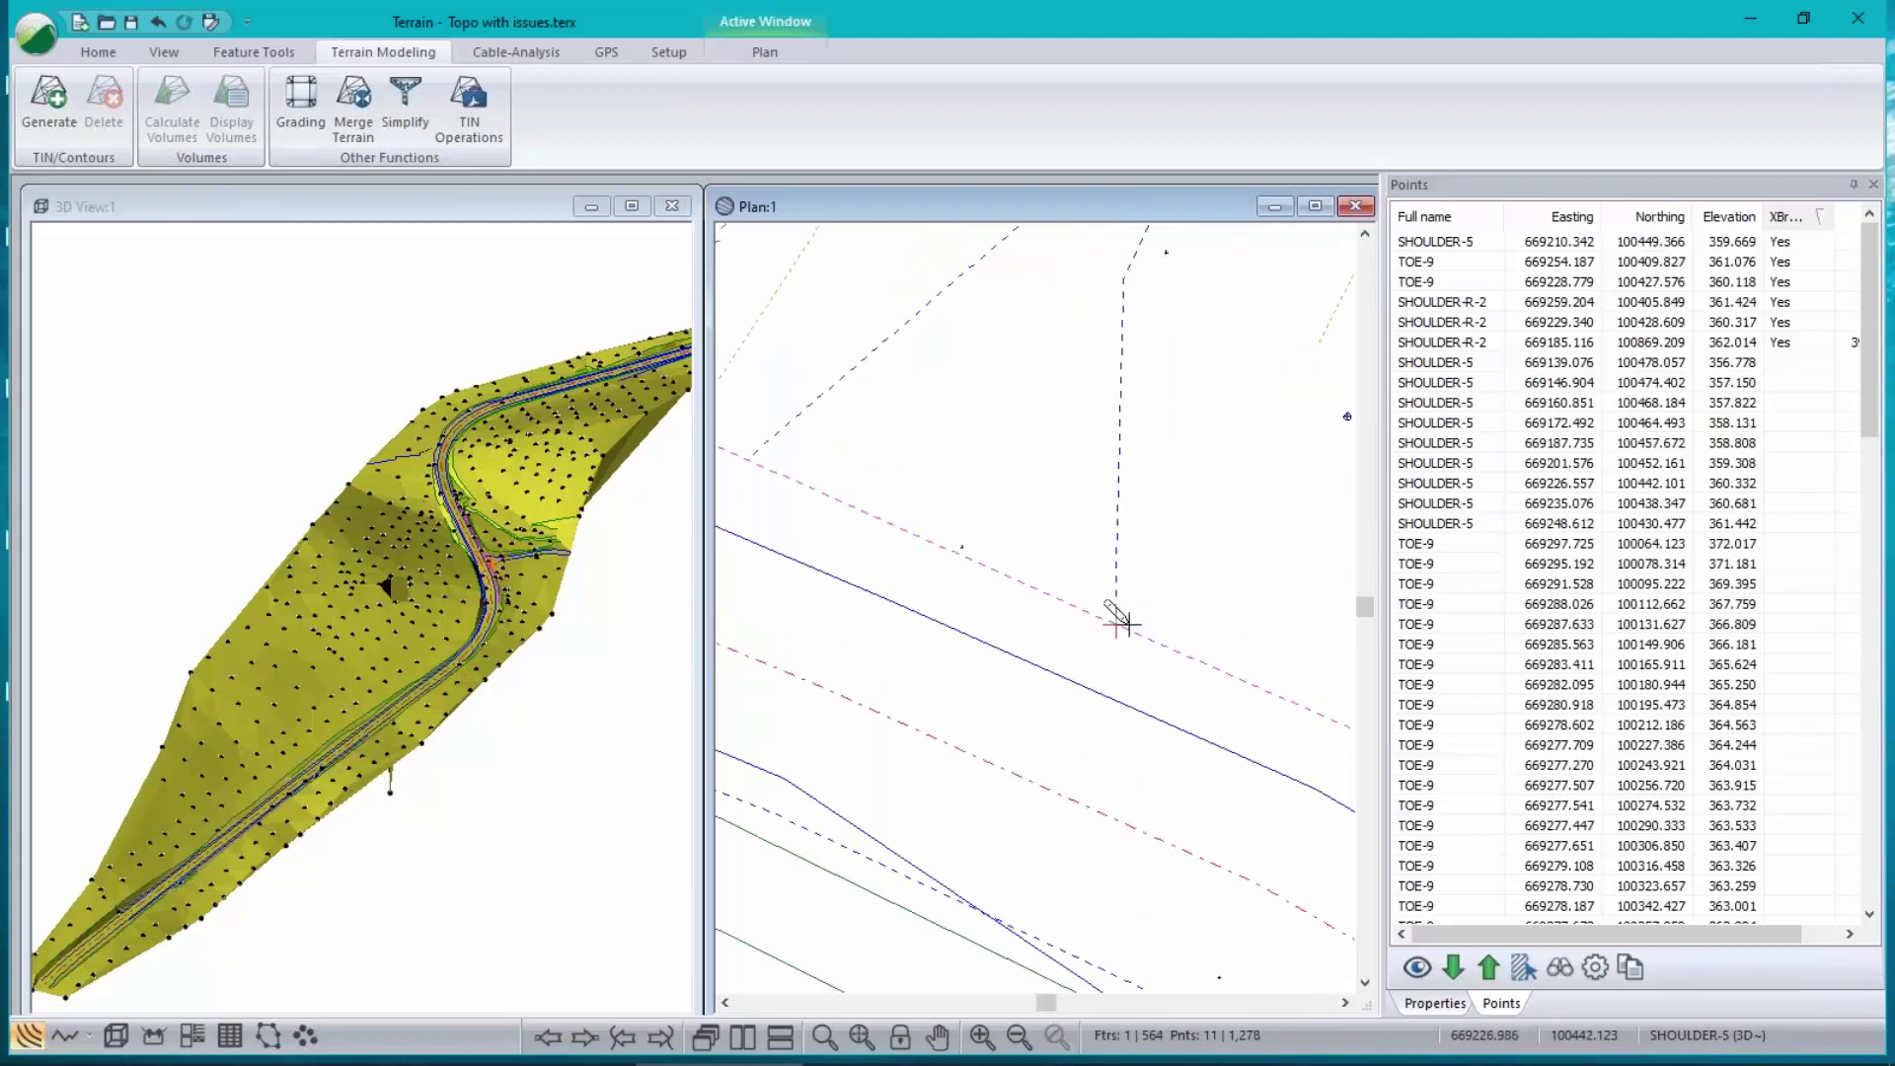
scroll(1118, 621, up, 1)
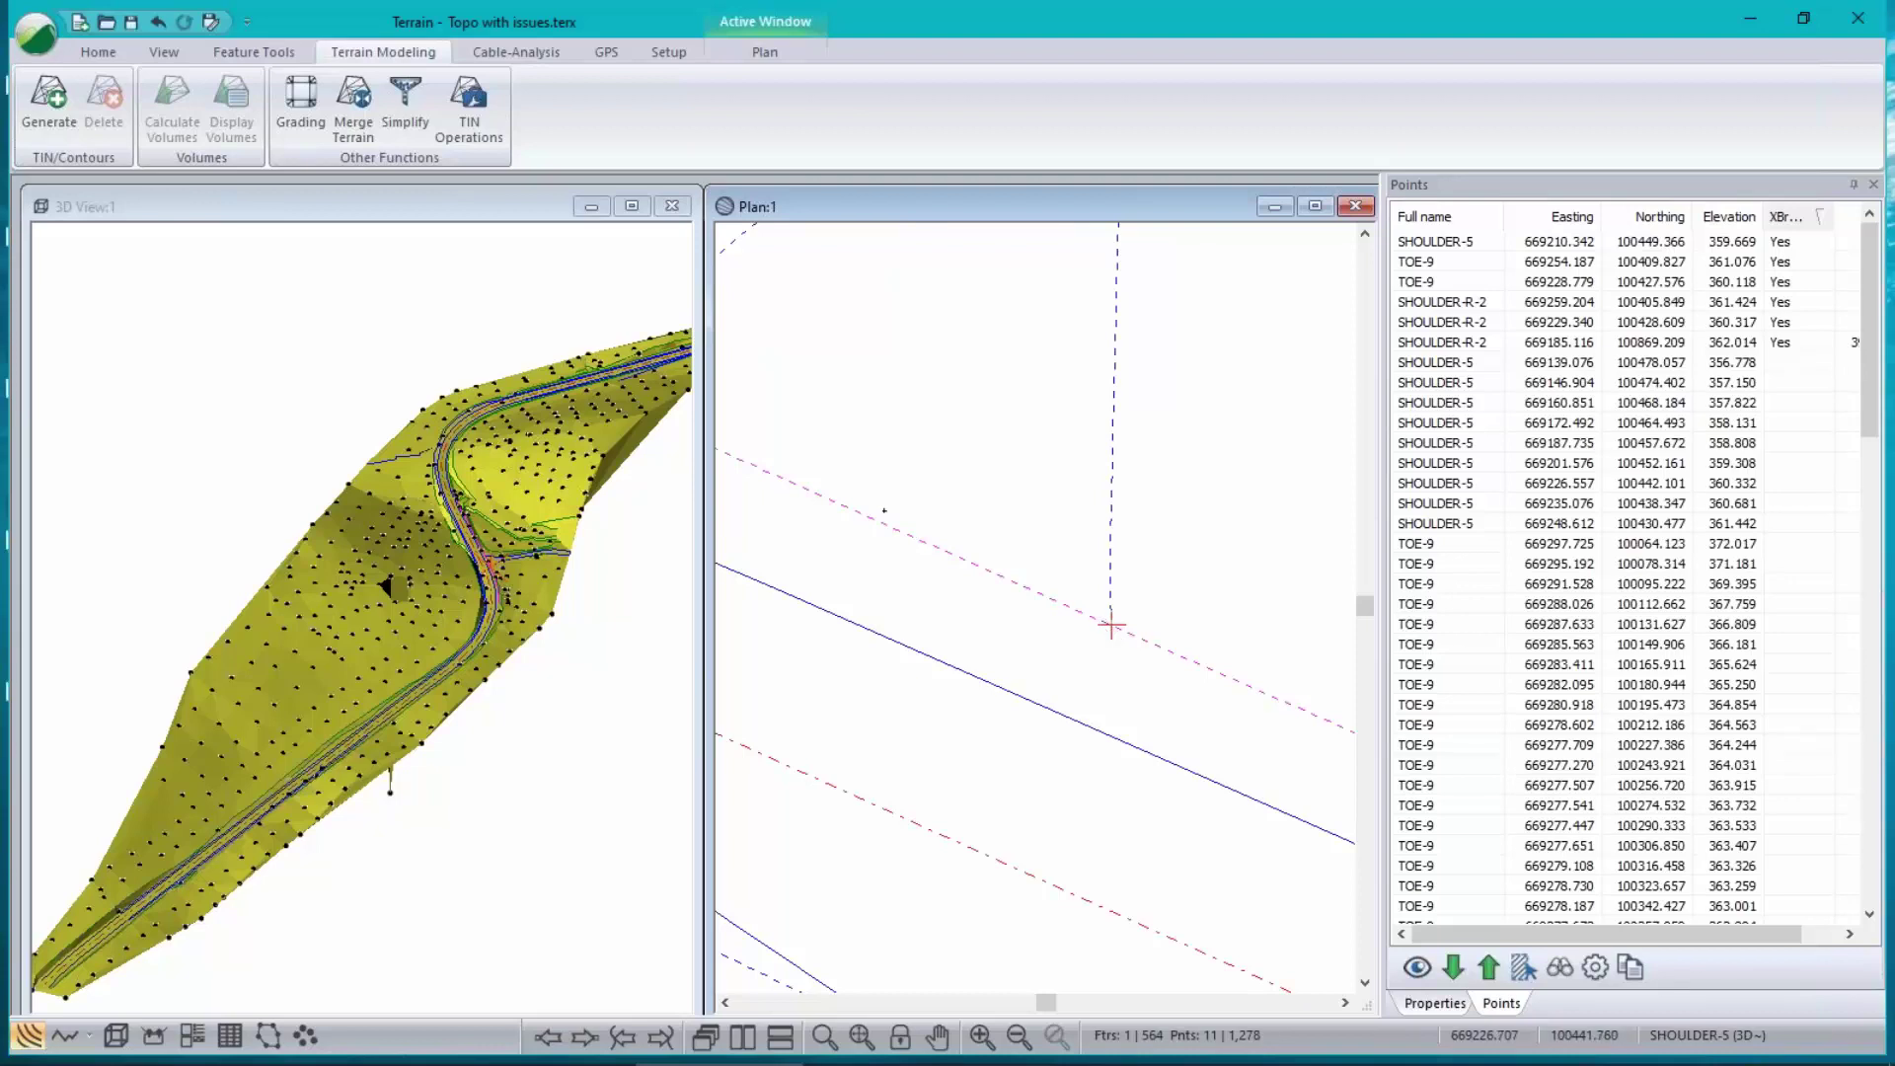
mouse_move(1113, 622)
click(1110, 622)
click(1210, 565)
mouse_move(1107, 469)
drag(1110, 625, 1107, 624)
mouse_move(1111, 628)
- Locate each of the two XBreak-flagged TOE-9 points in the plan and examine the crossing lines around them
click(1433, 262)
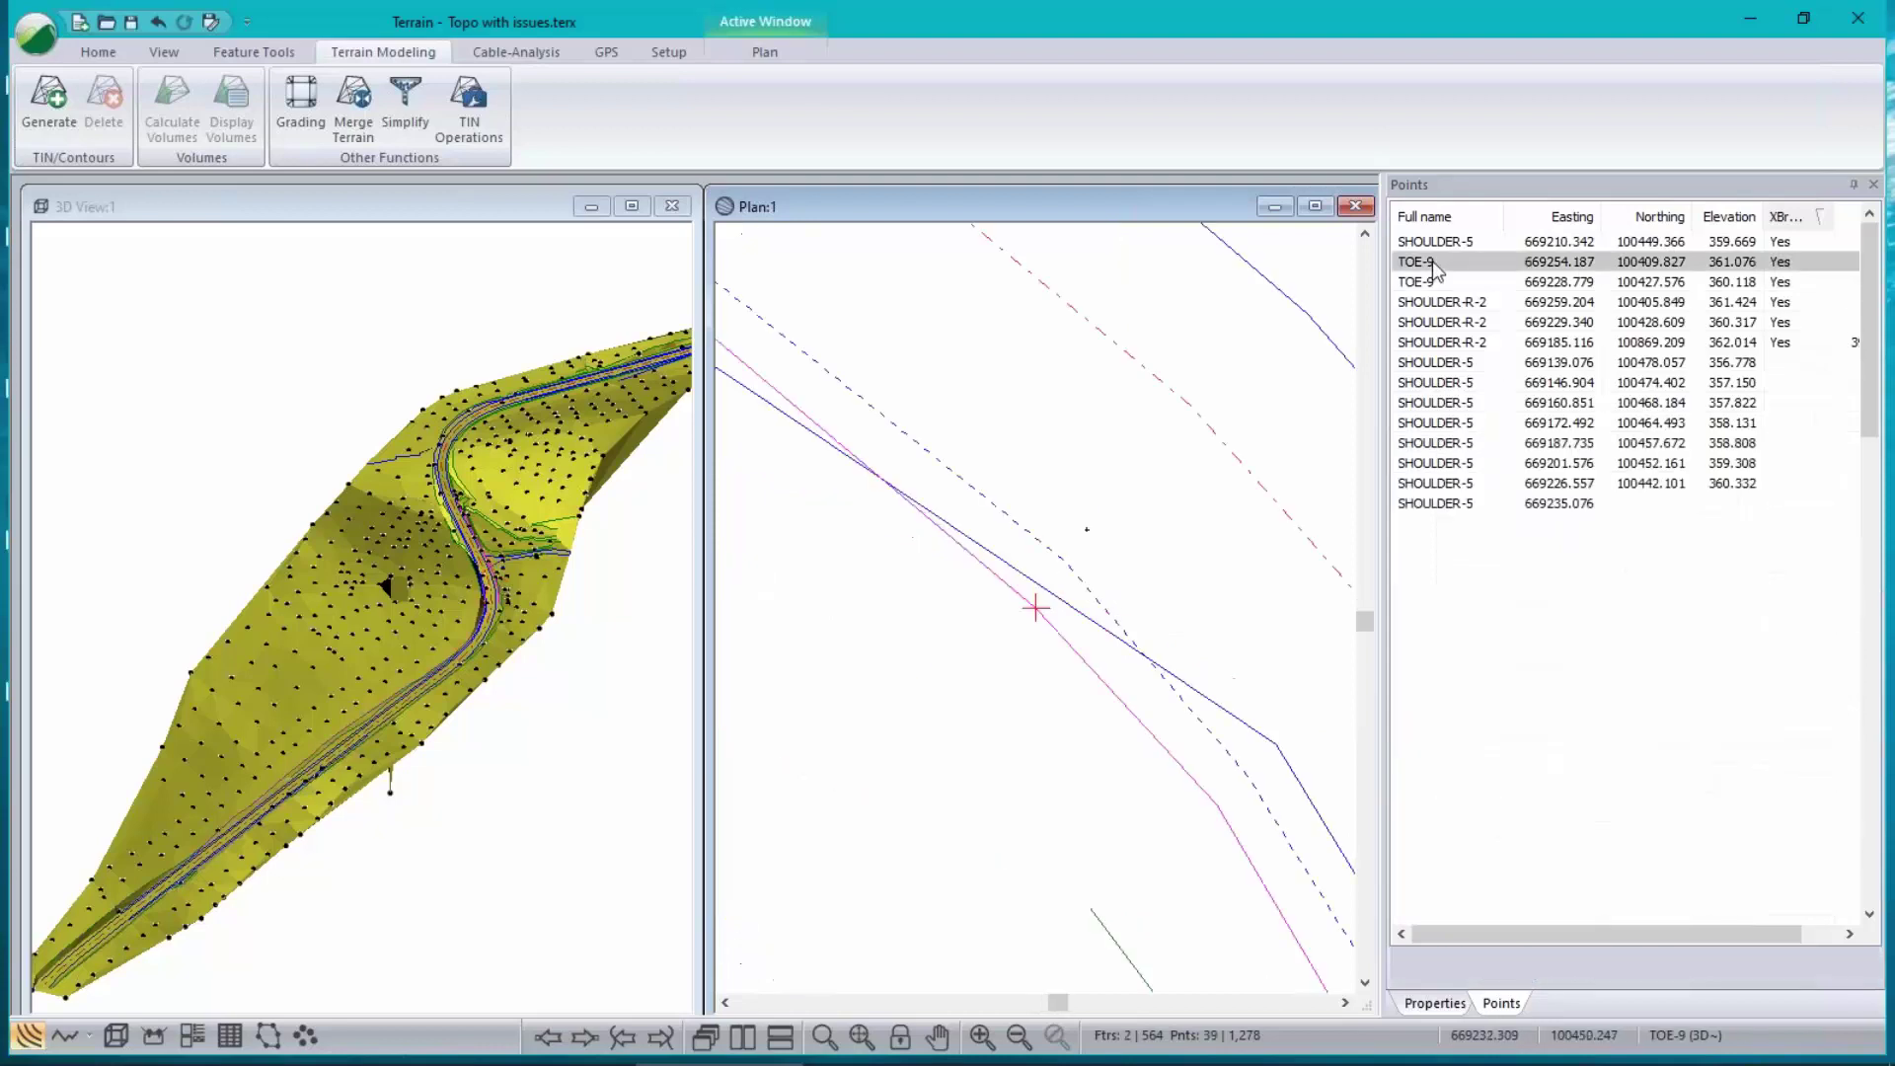
scroll(1084, 464, down, 1)
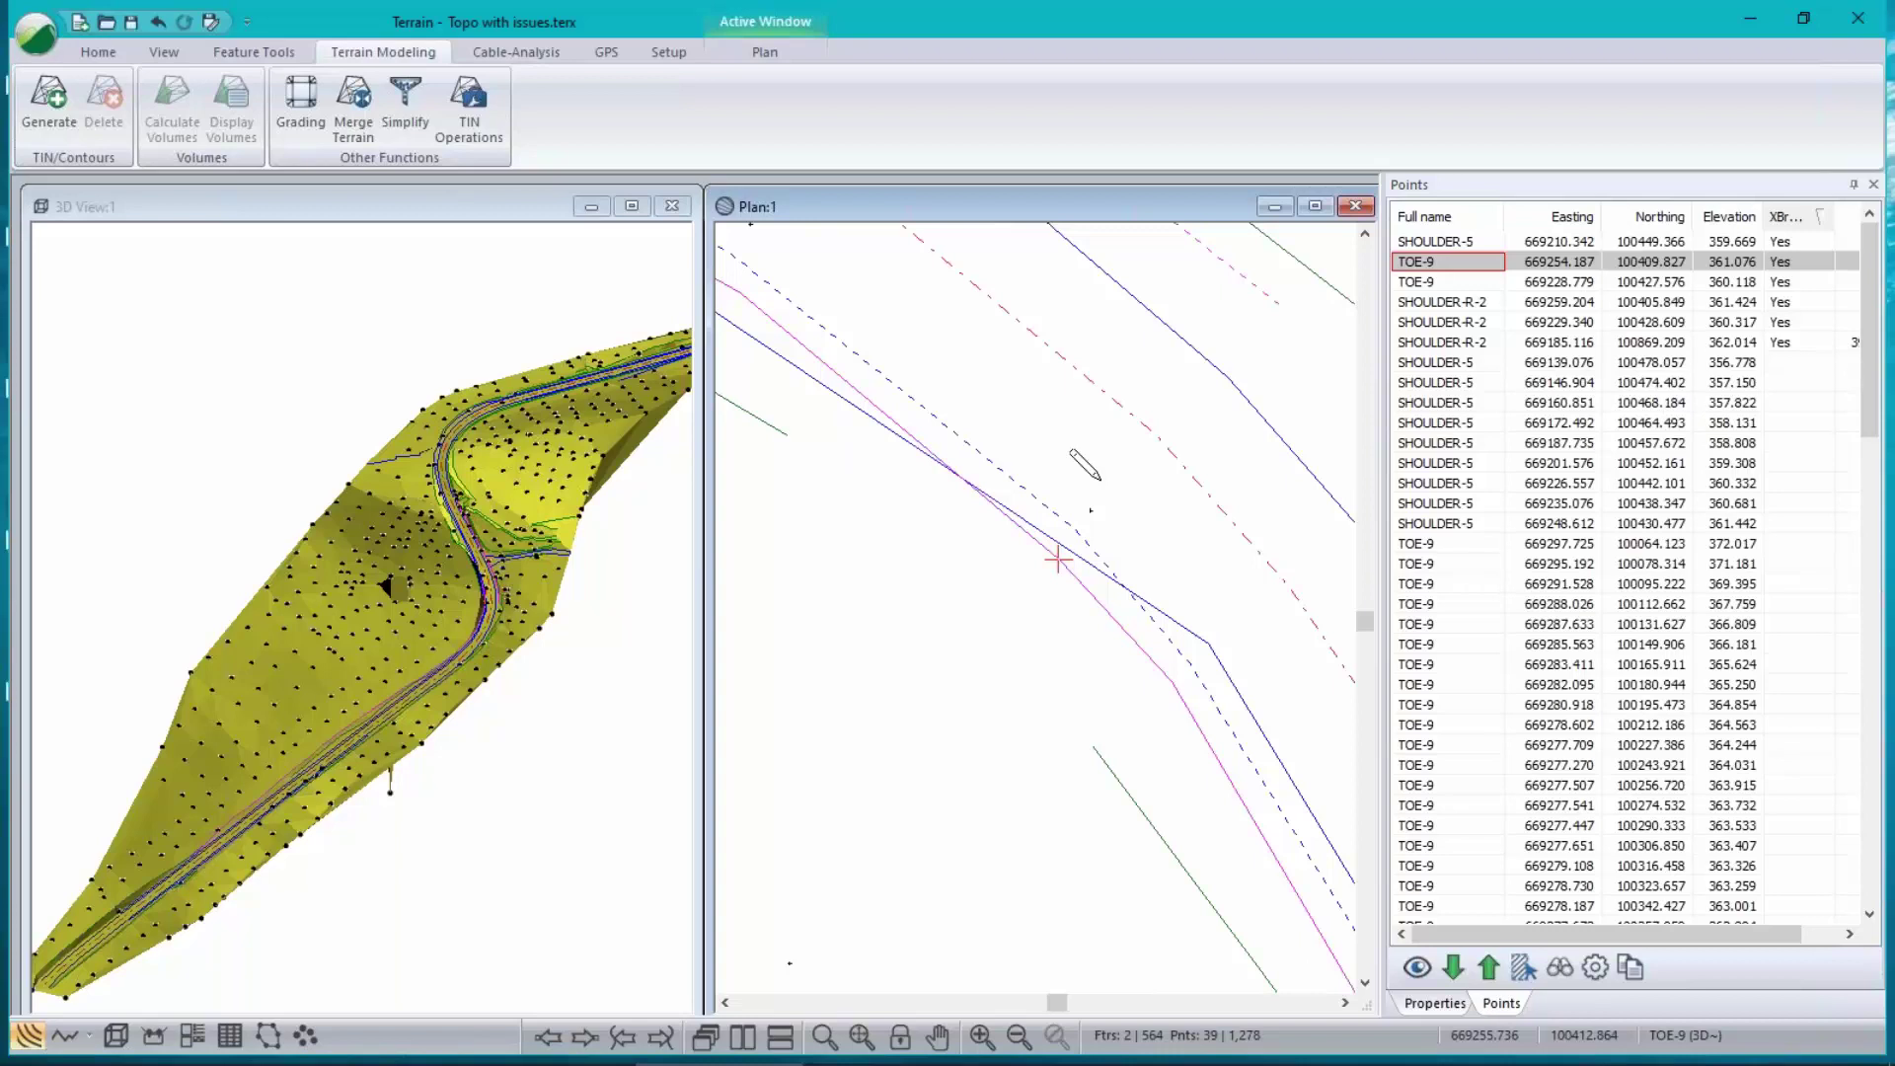
scroll(1084, 464, down, 1)
middle_drag(1224, 655, 1261, 751)
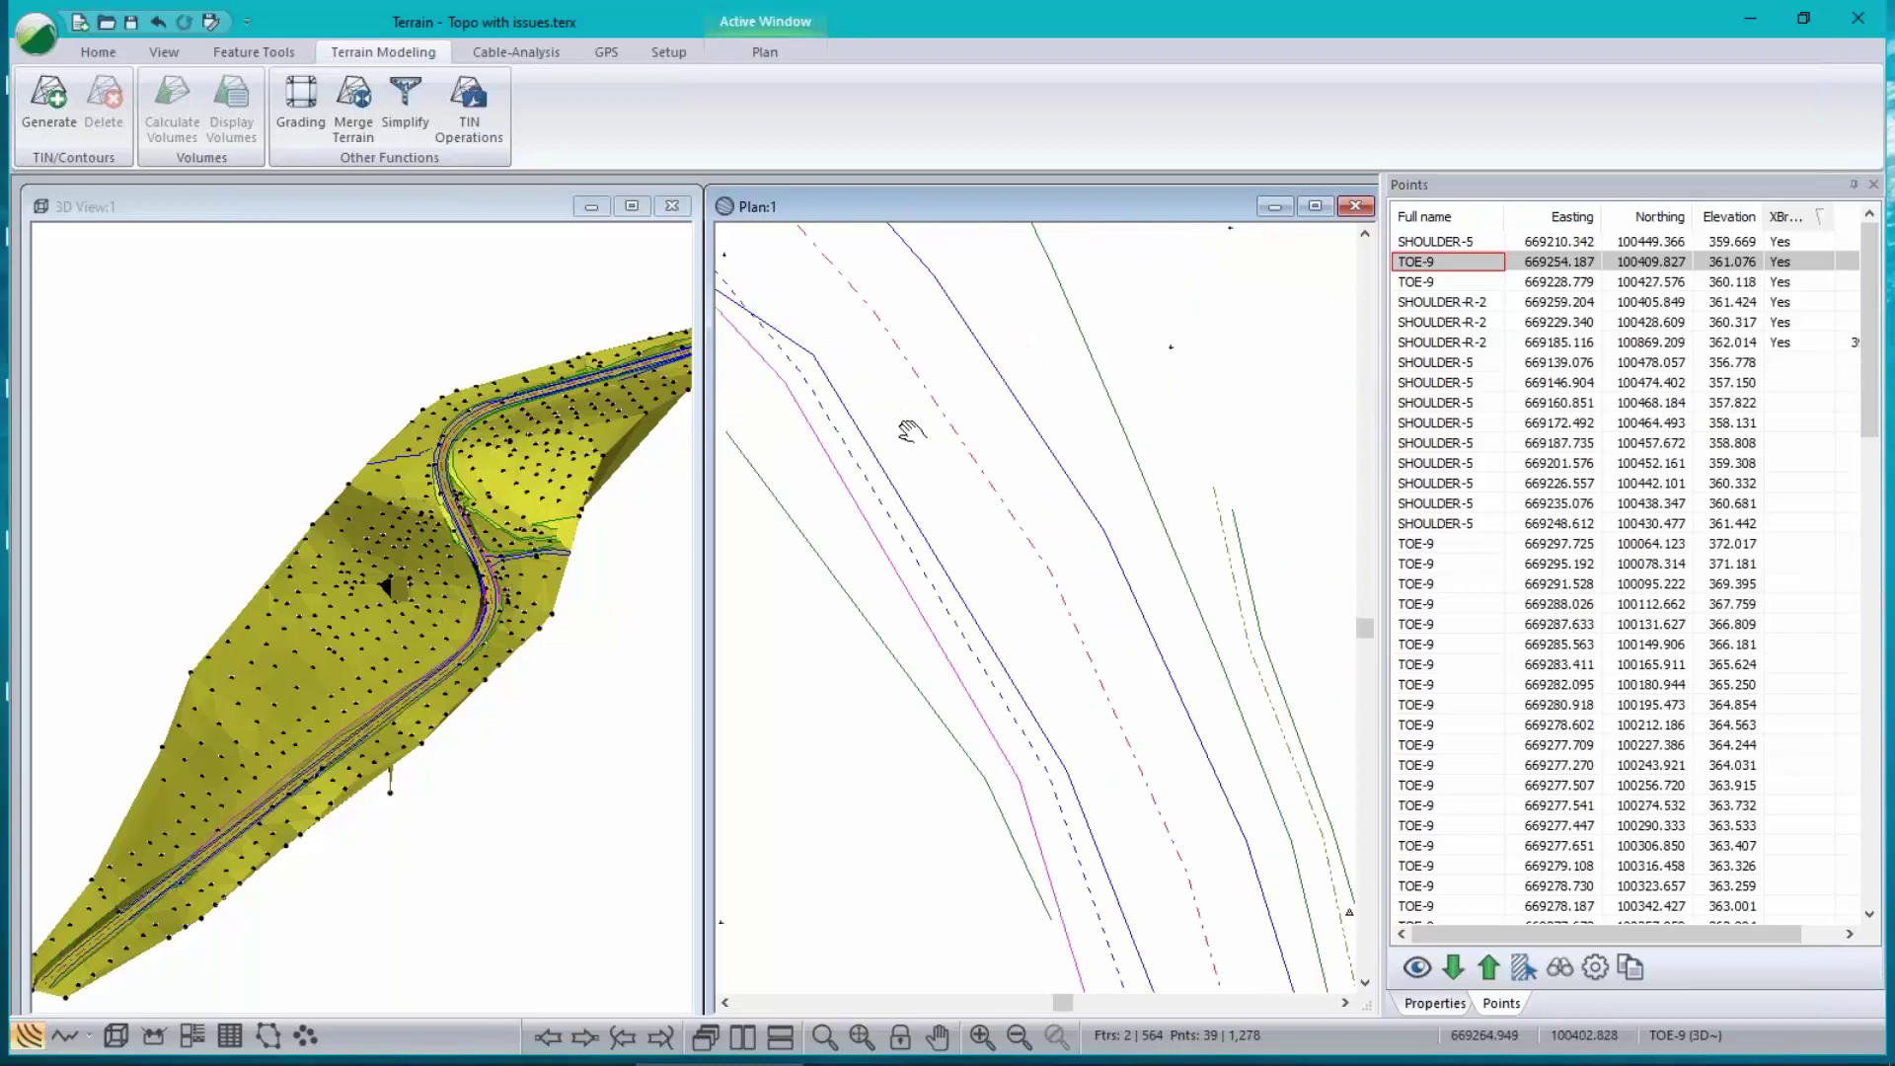
click(1428, 283)
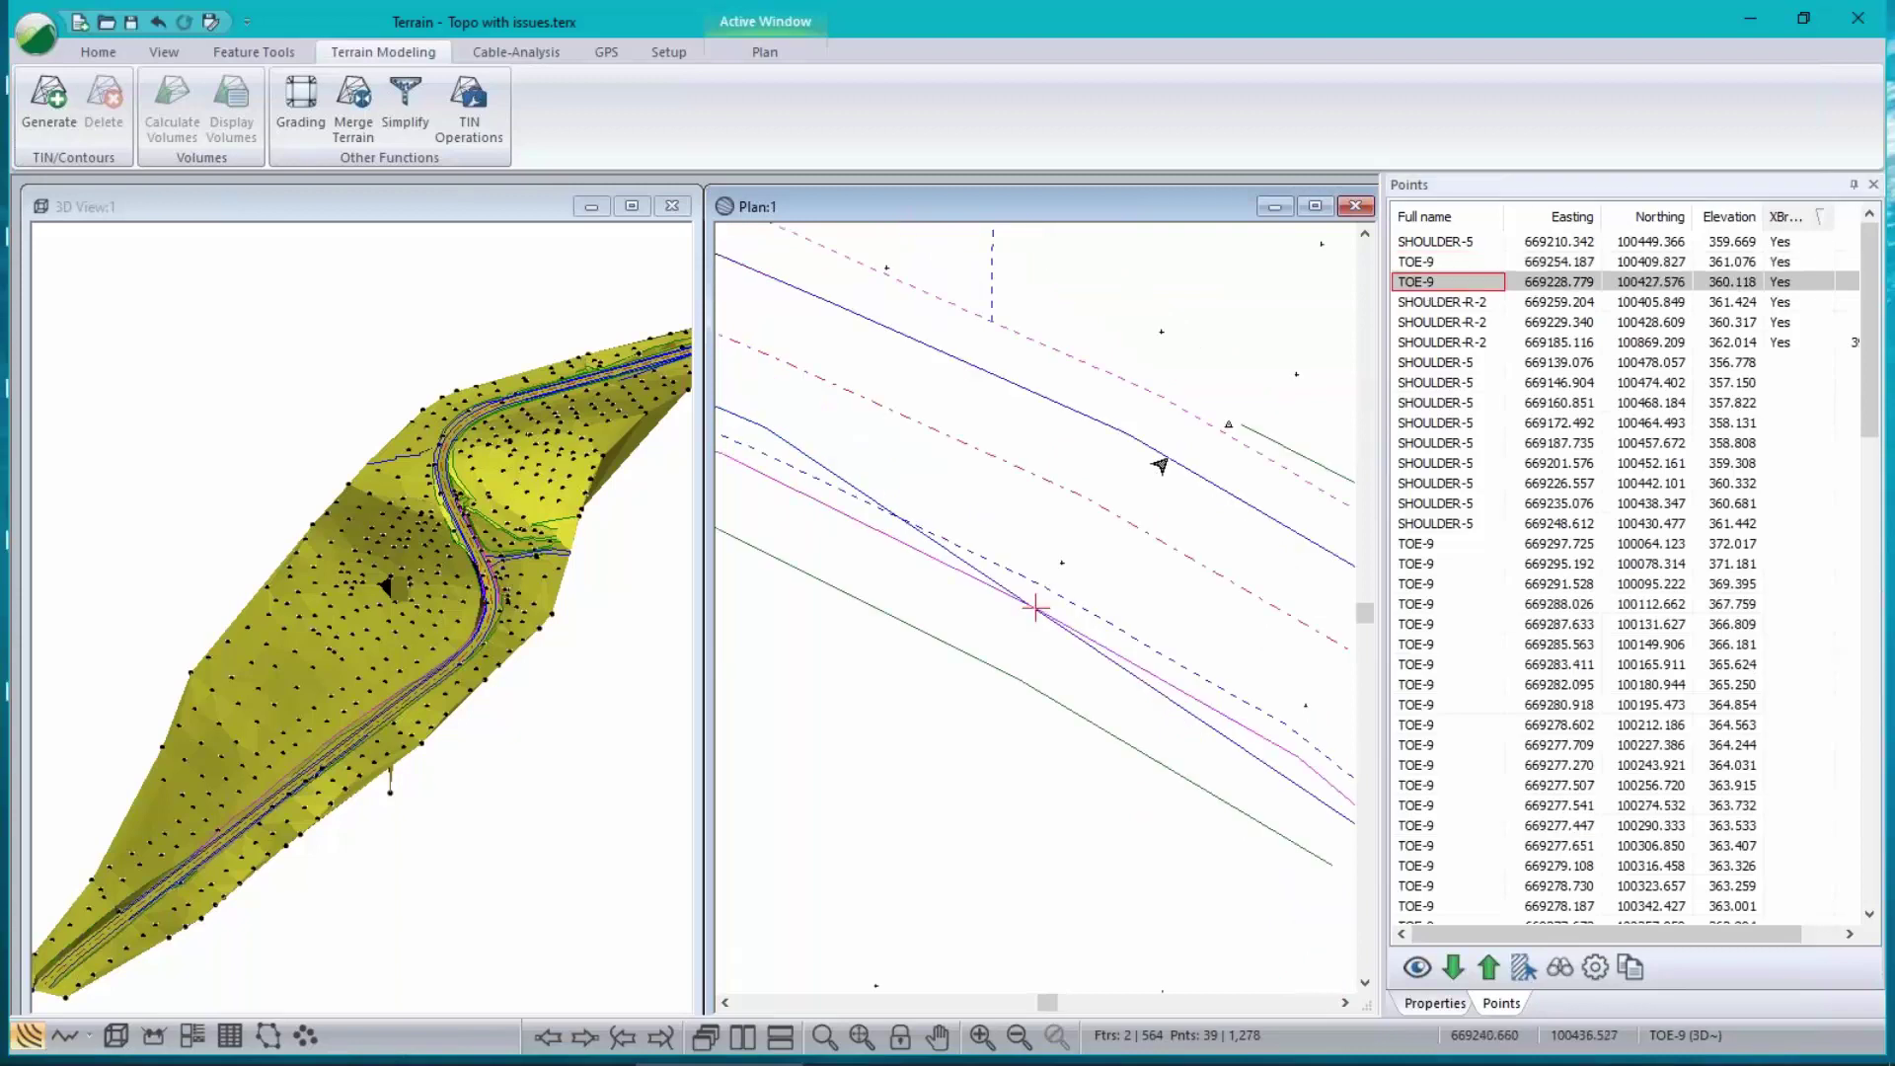
- Select the EP-2 line that crosses TOE-9, display its properties, and examine its course along the road curve
click(765, 444)
click(770, 454)
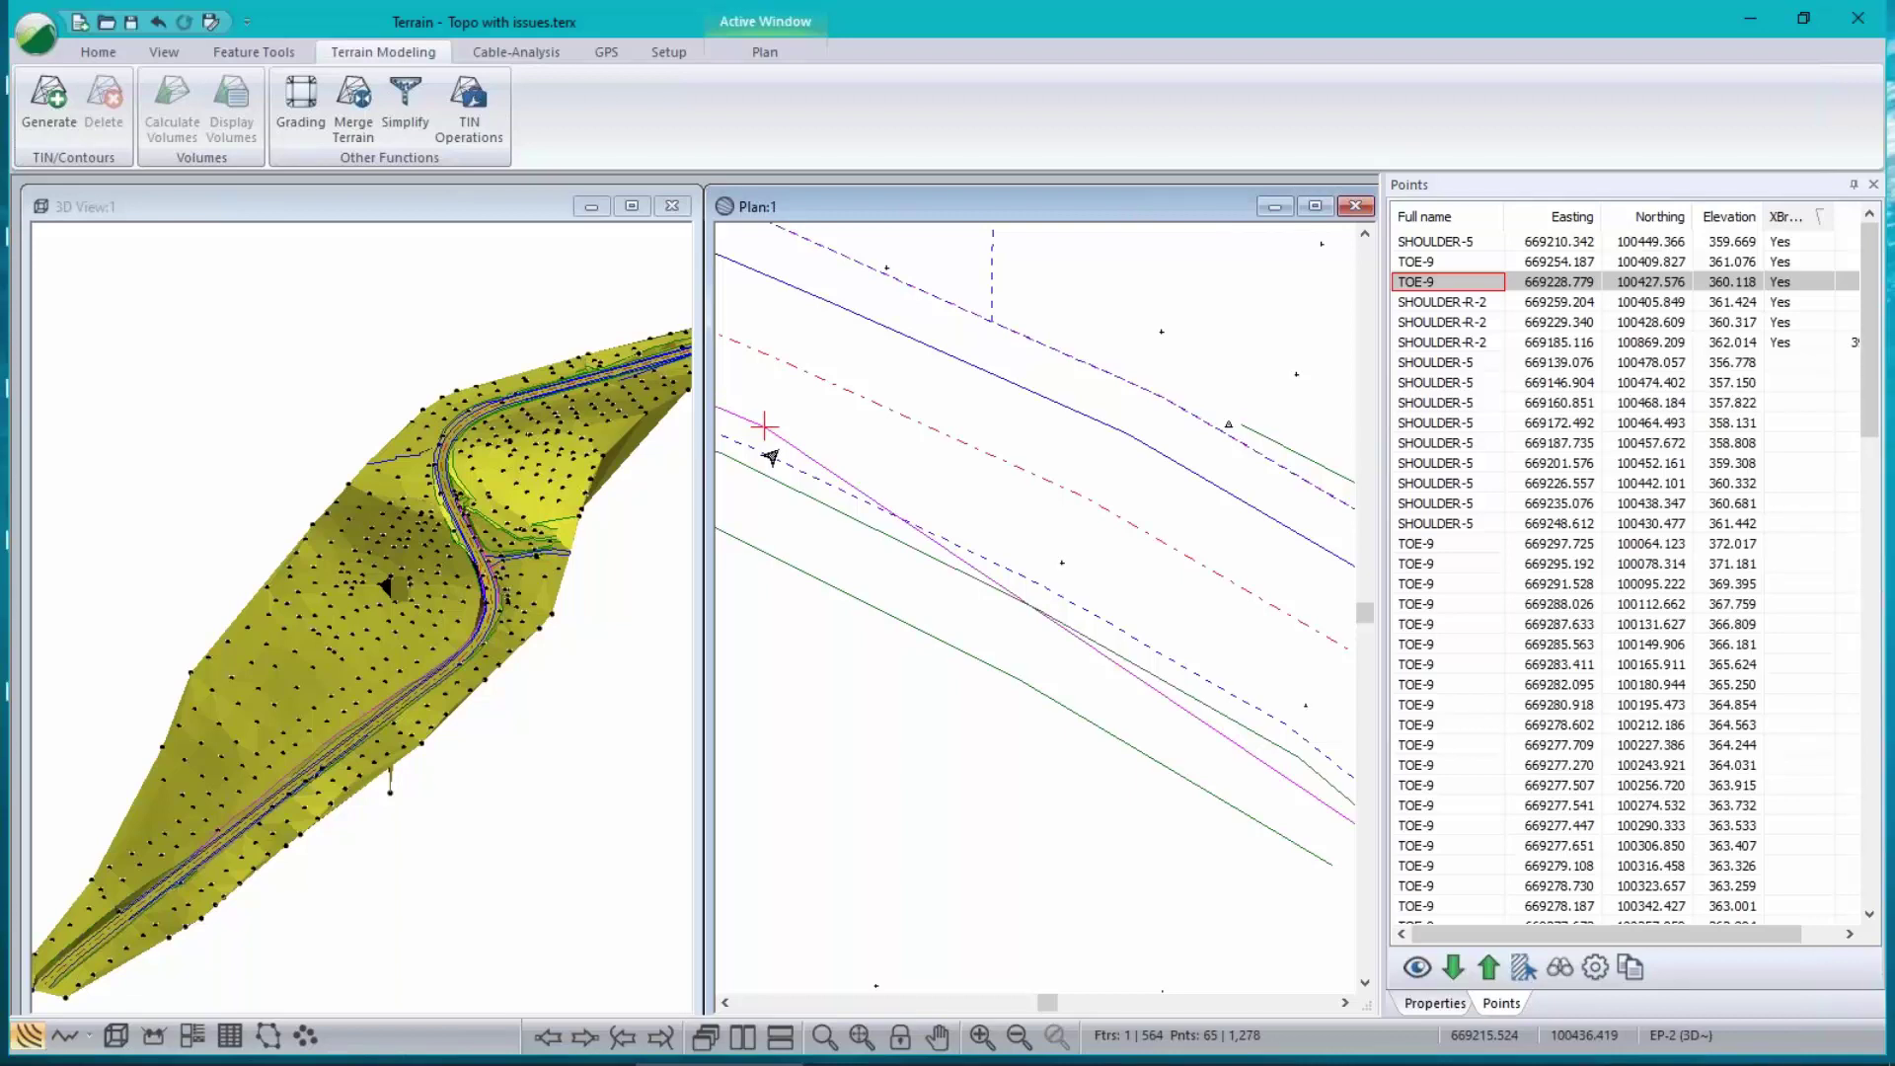
click(1435, 1002)
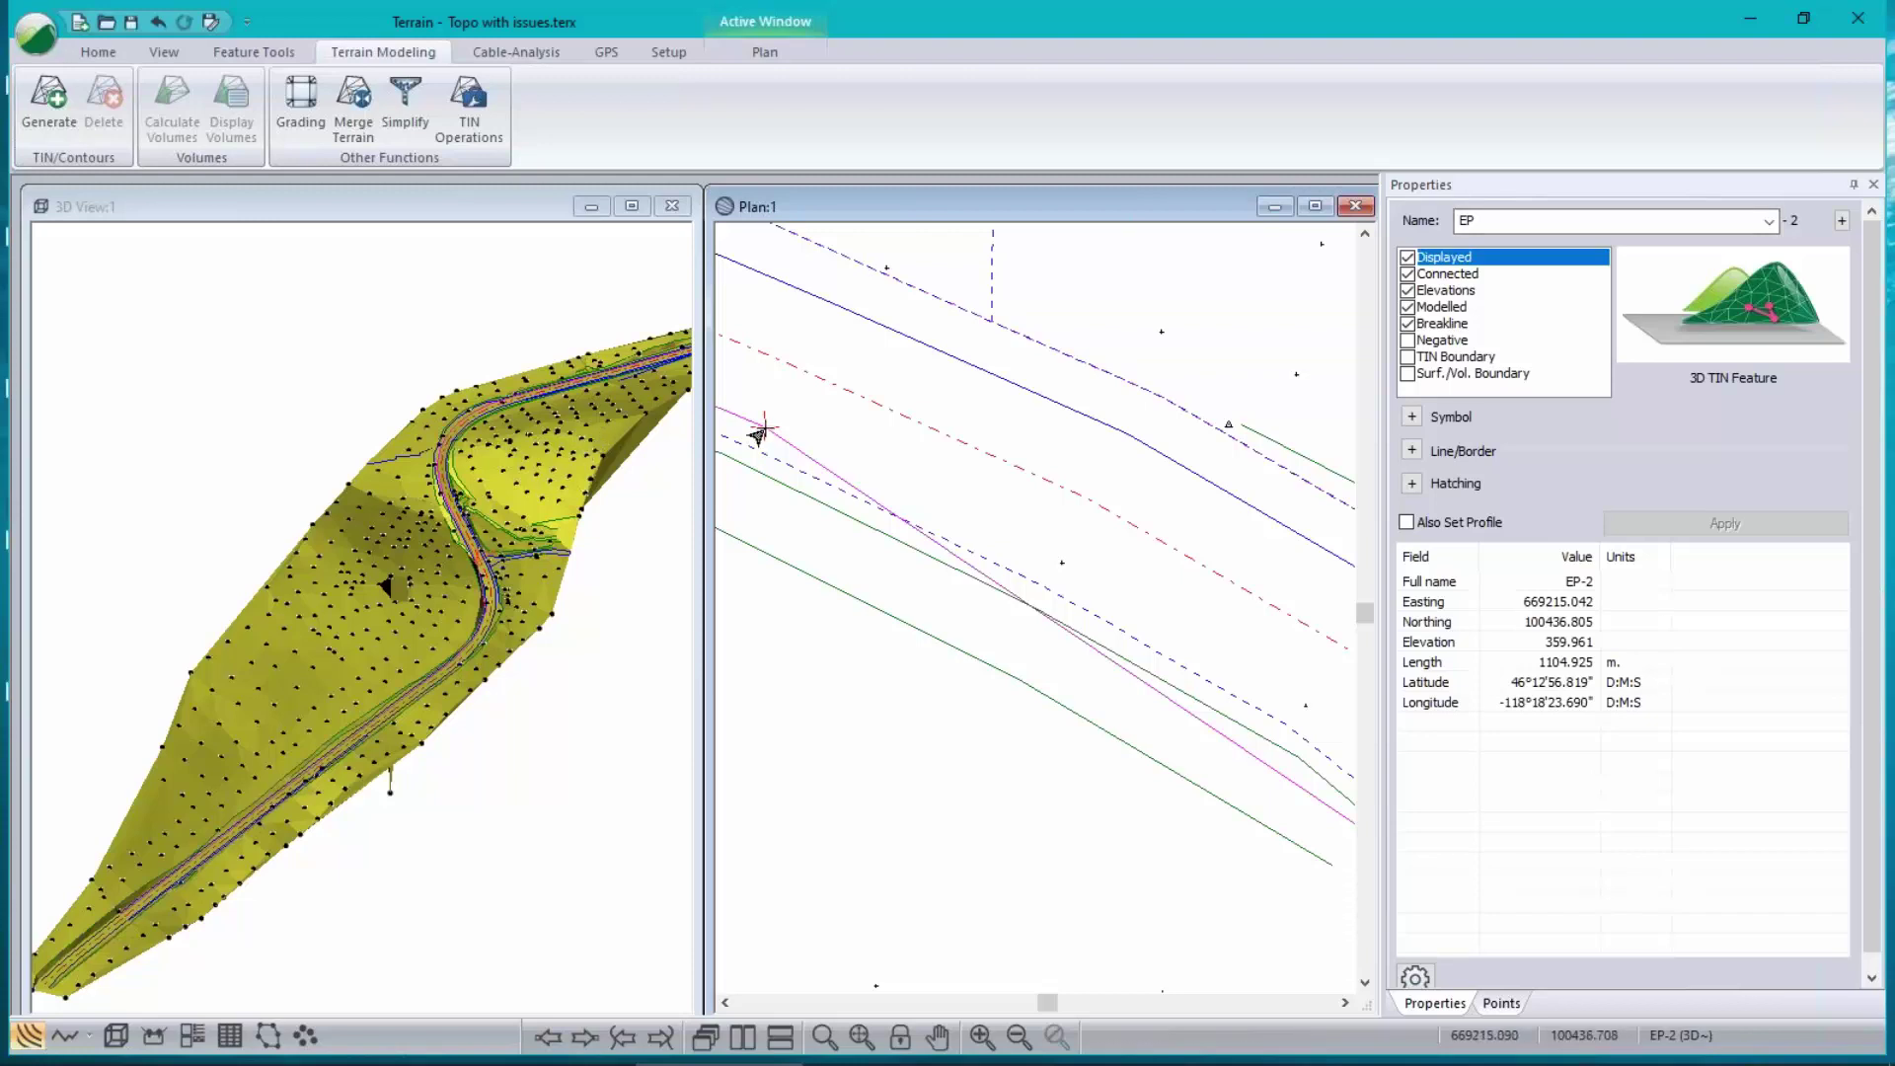
scroll(952, 472, down, 1)
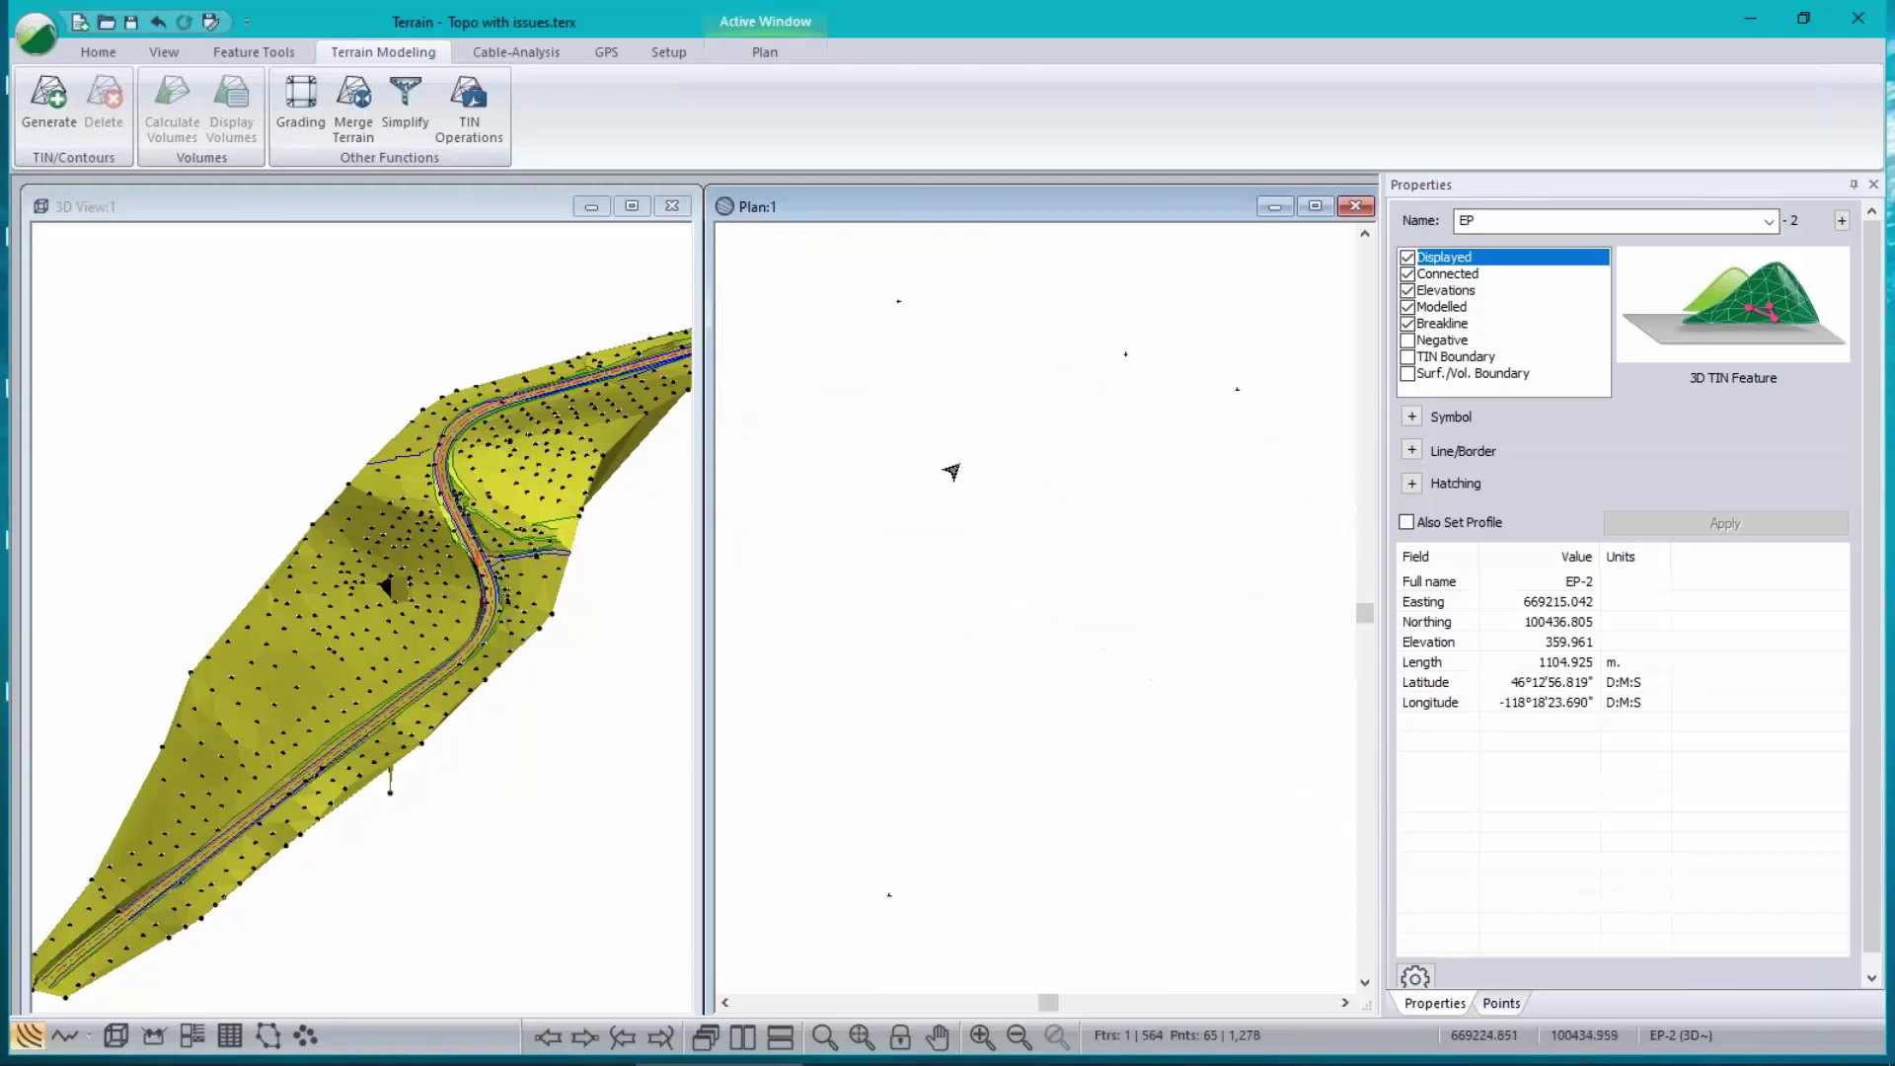
scroll(956, 473, up, 1)
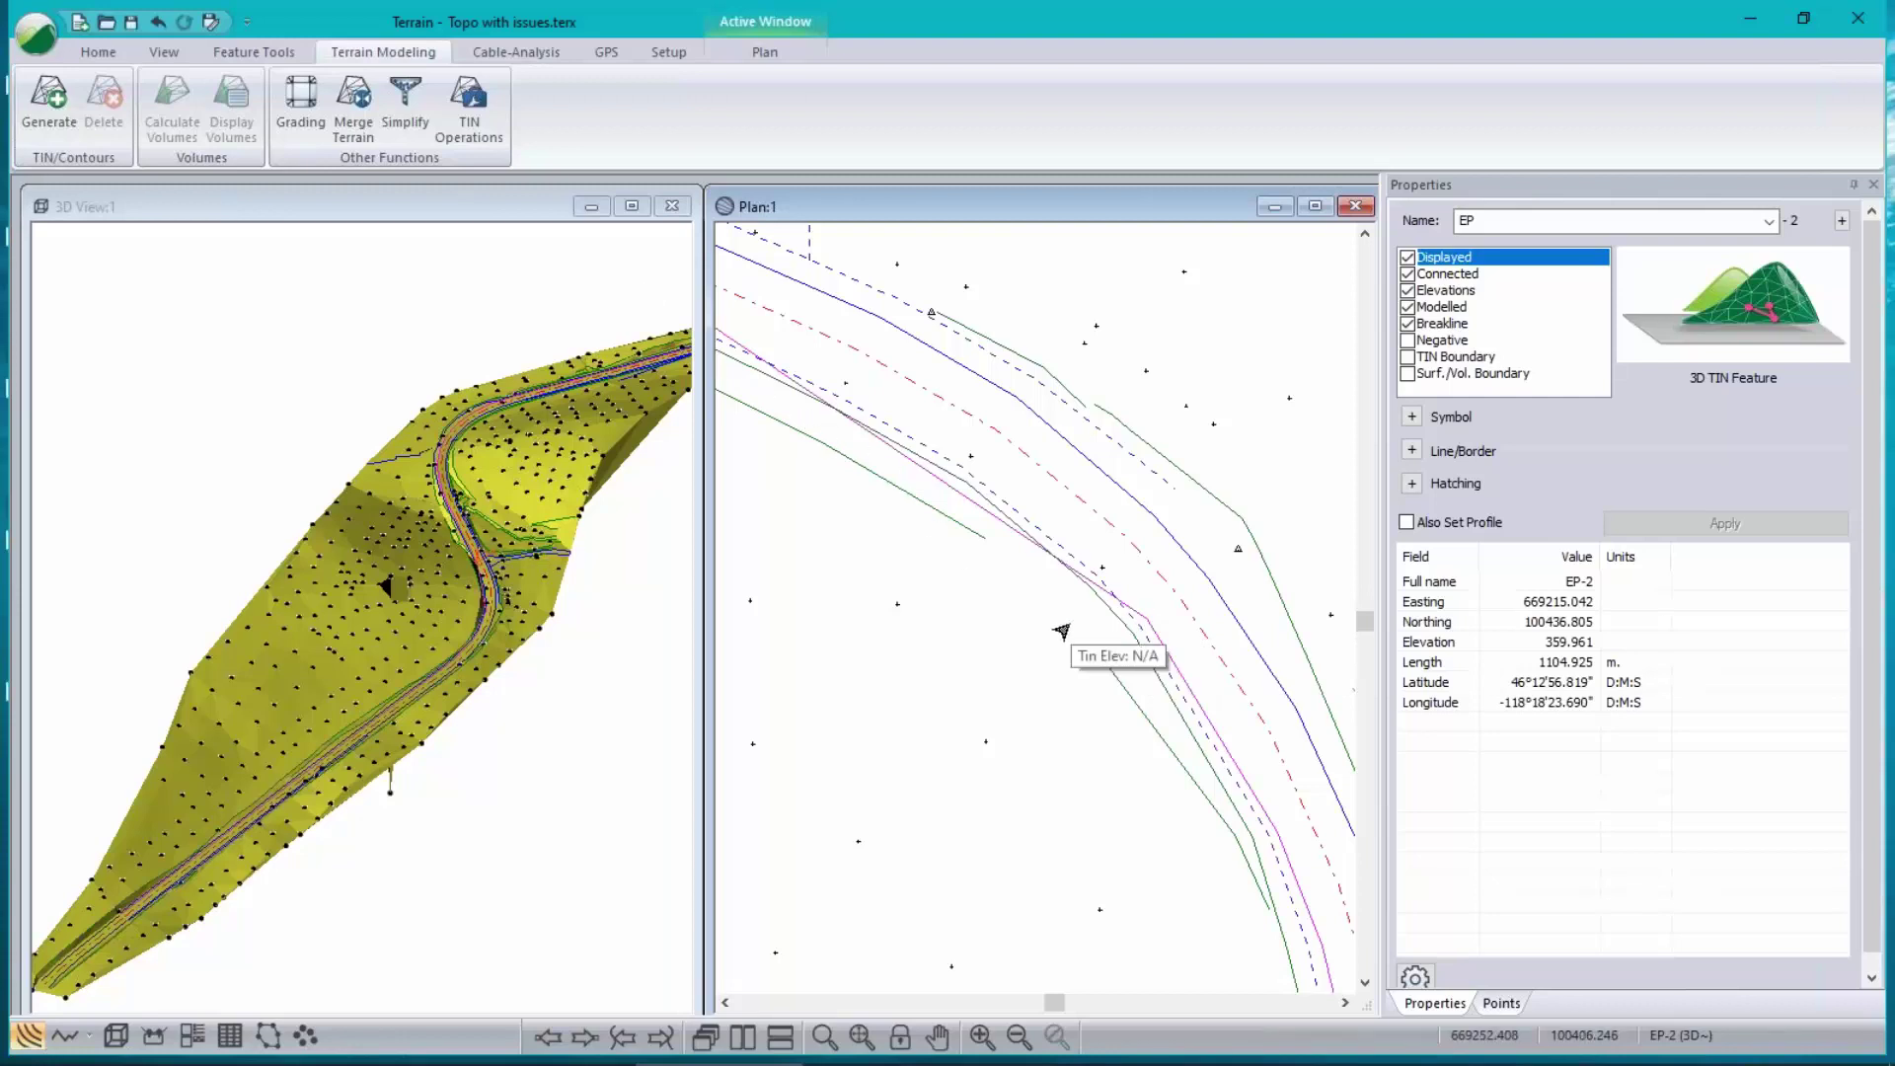
- Identify the three spot points SPOT-454, SPOT-453 and SPOT-452 beside the EP-2 line through their properties
click(1100, 567)
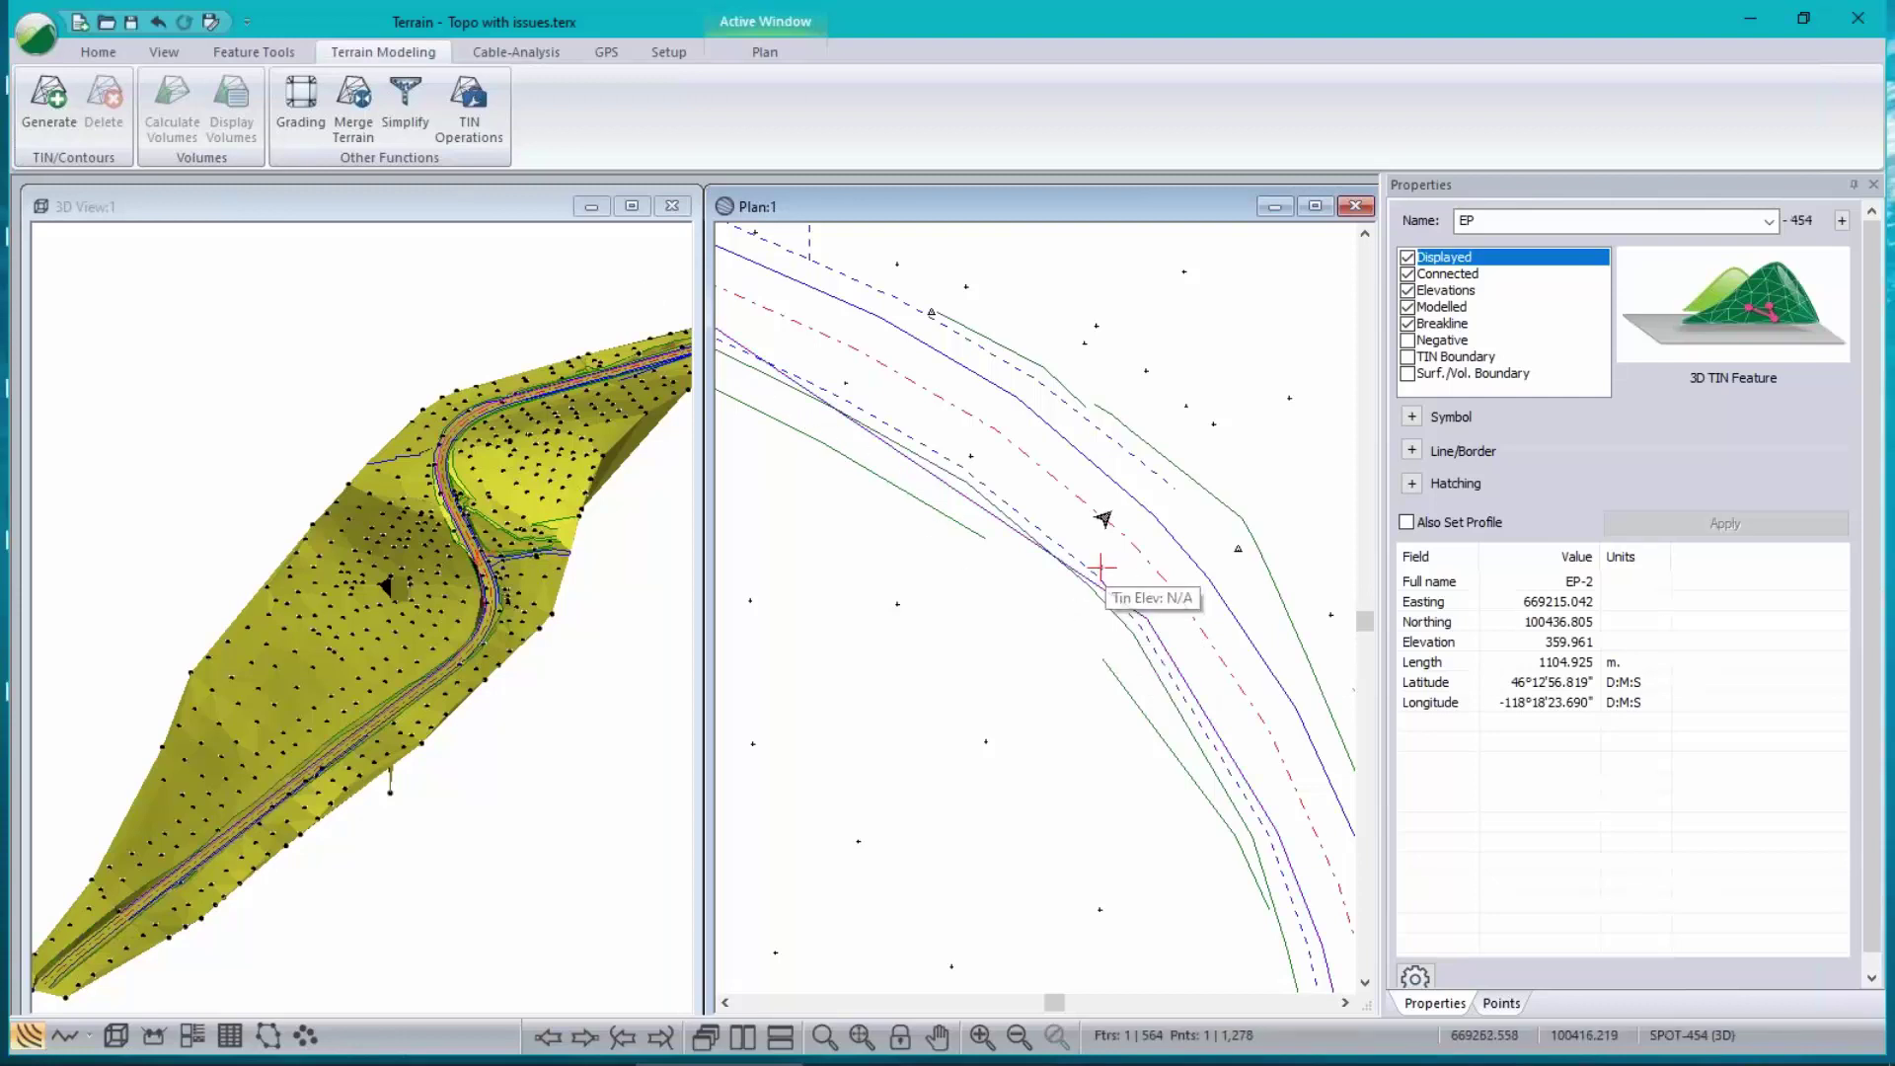
click(970, 456)
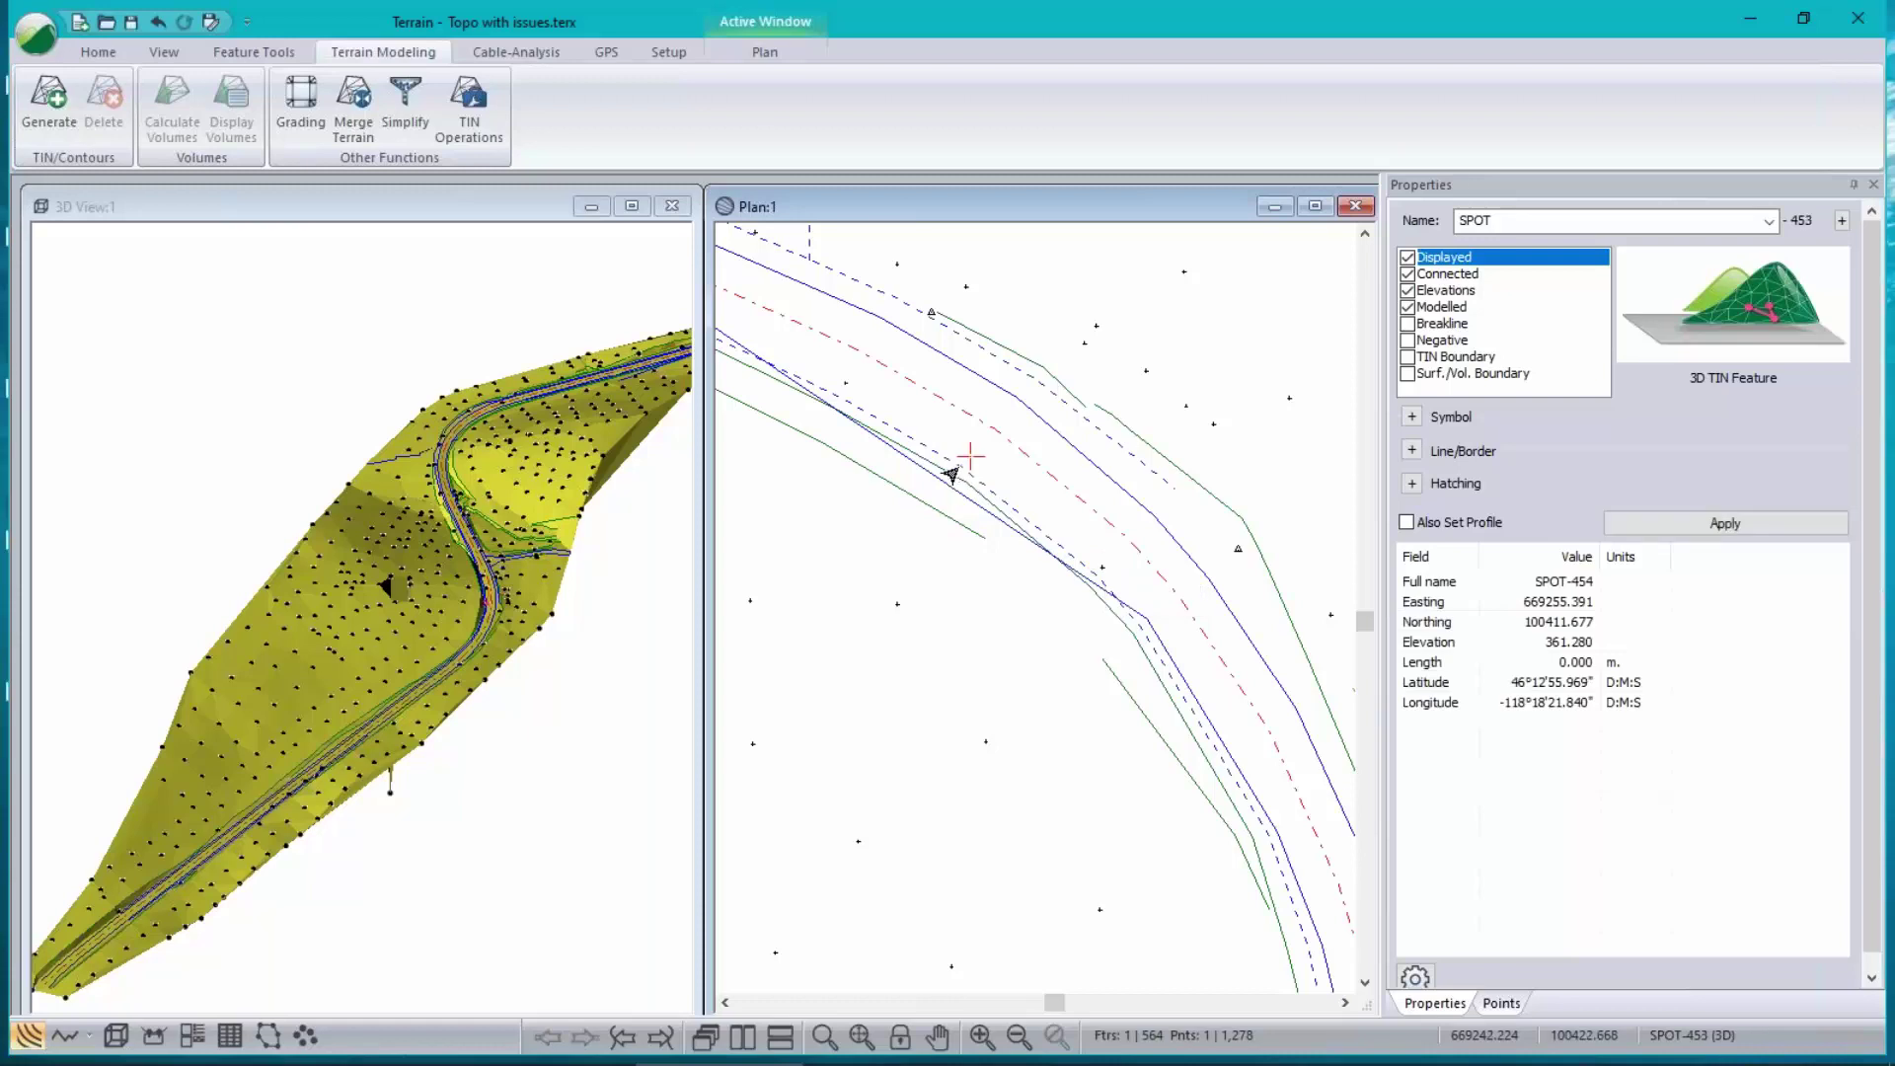
click(843, 383)
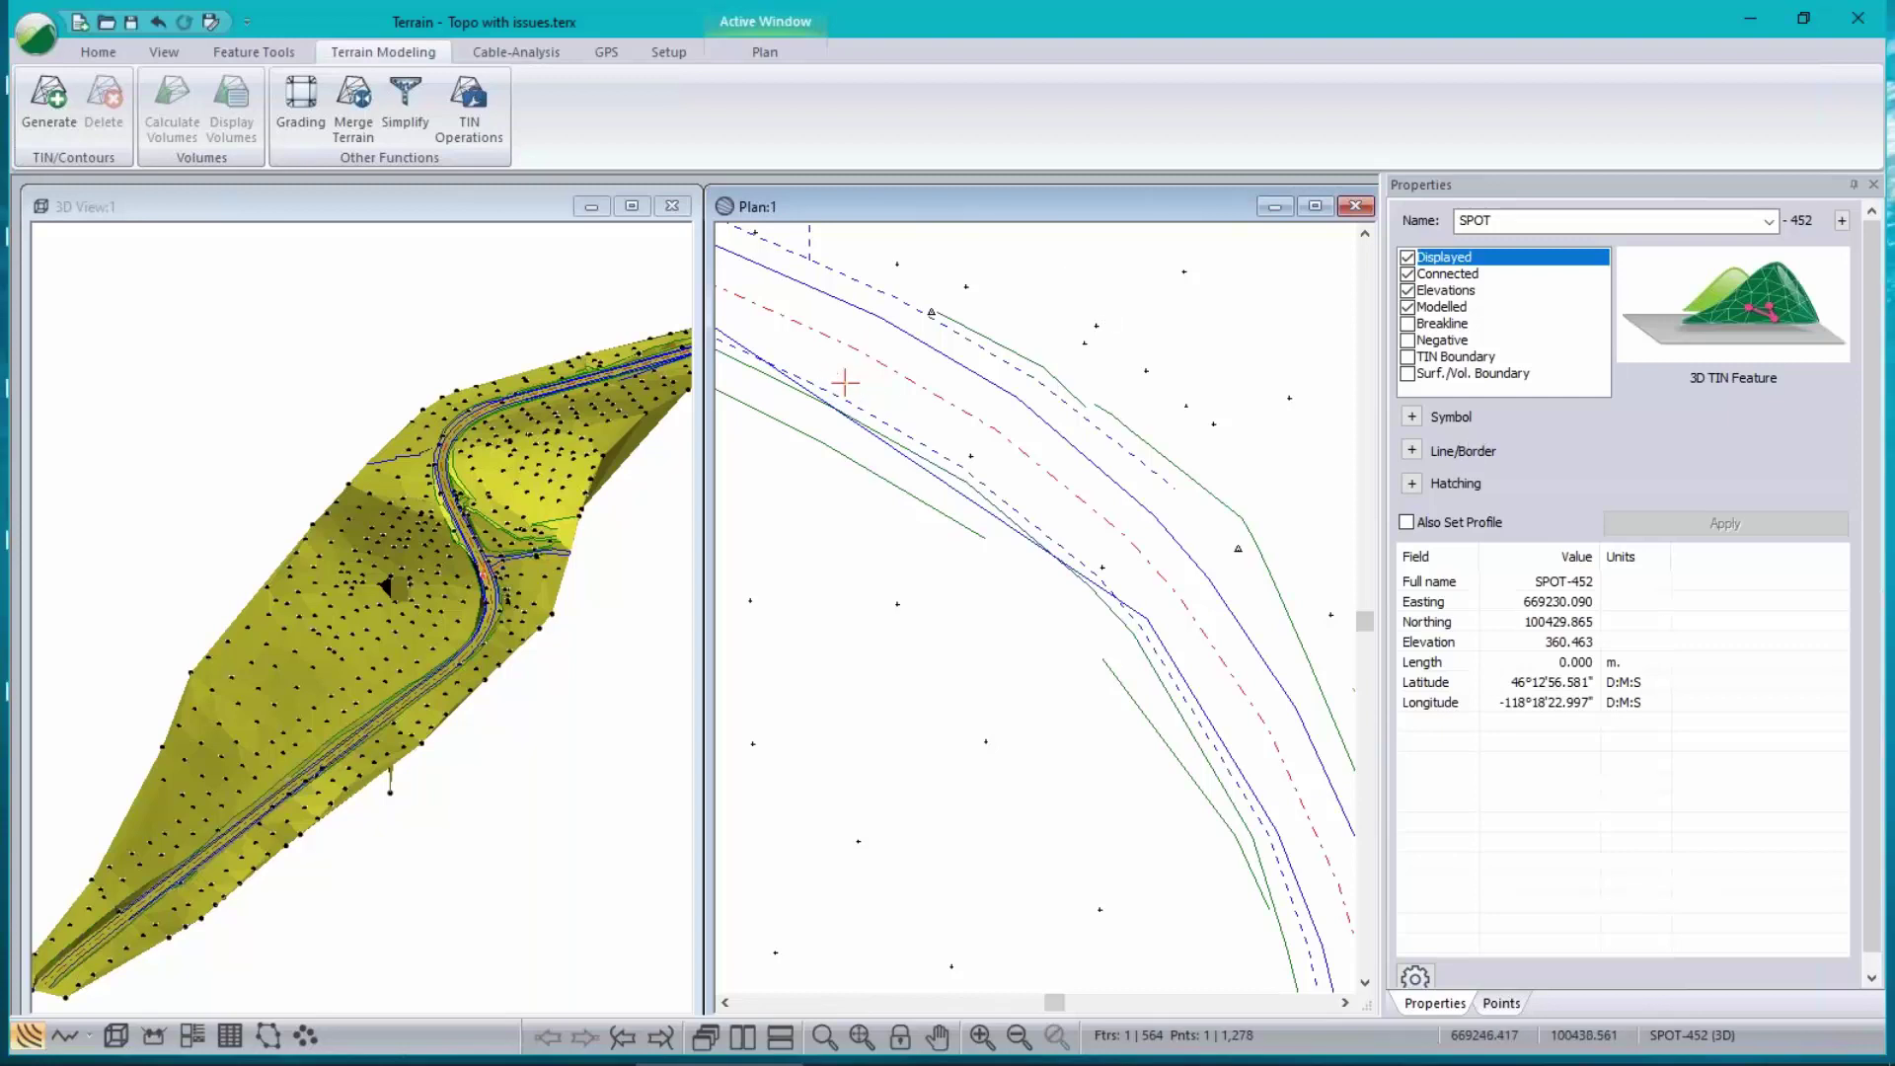
click(1500, 223)
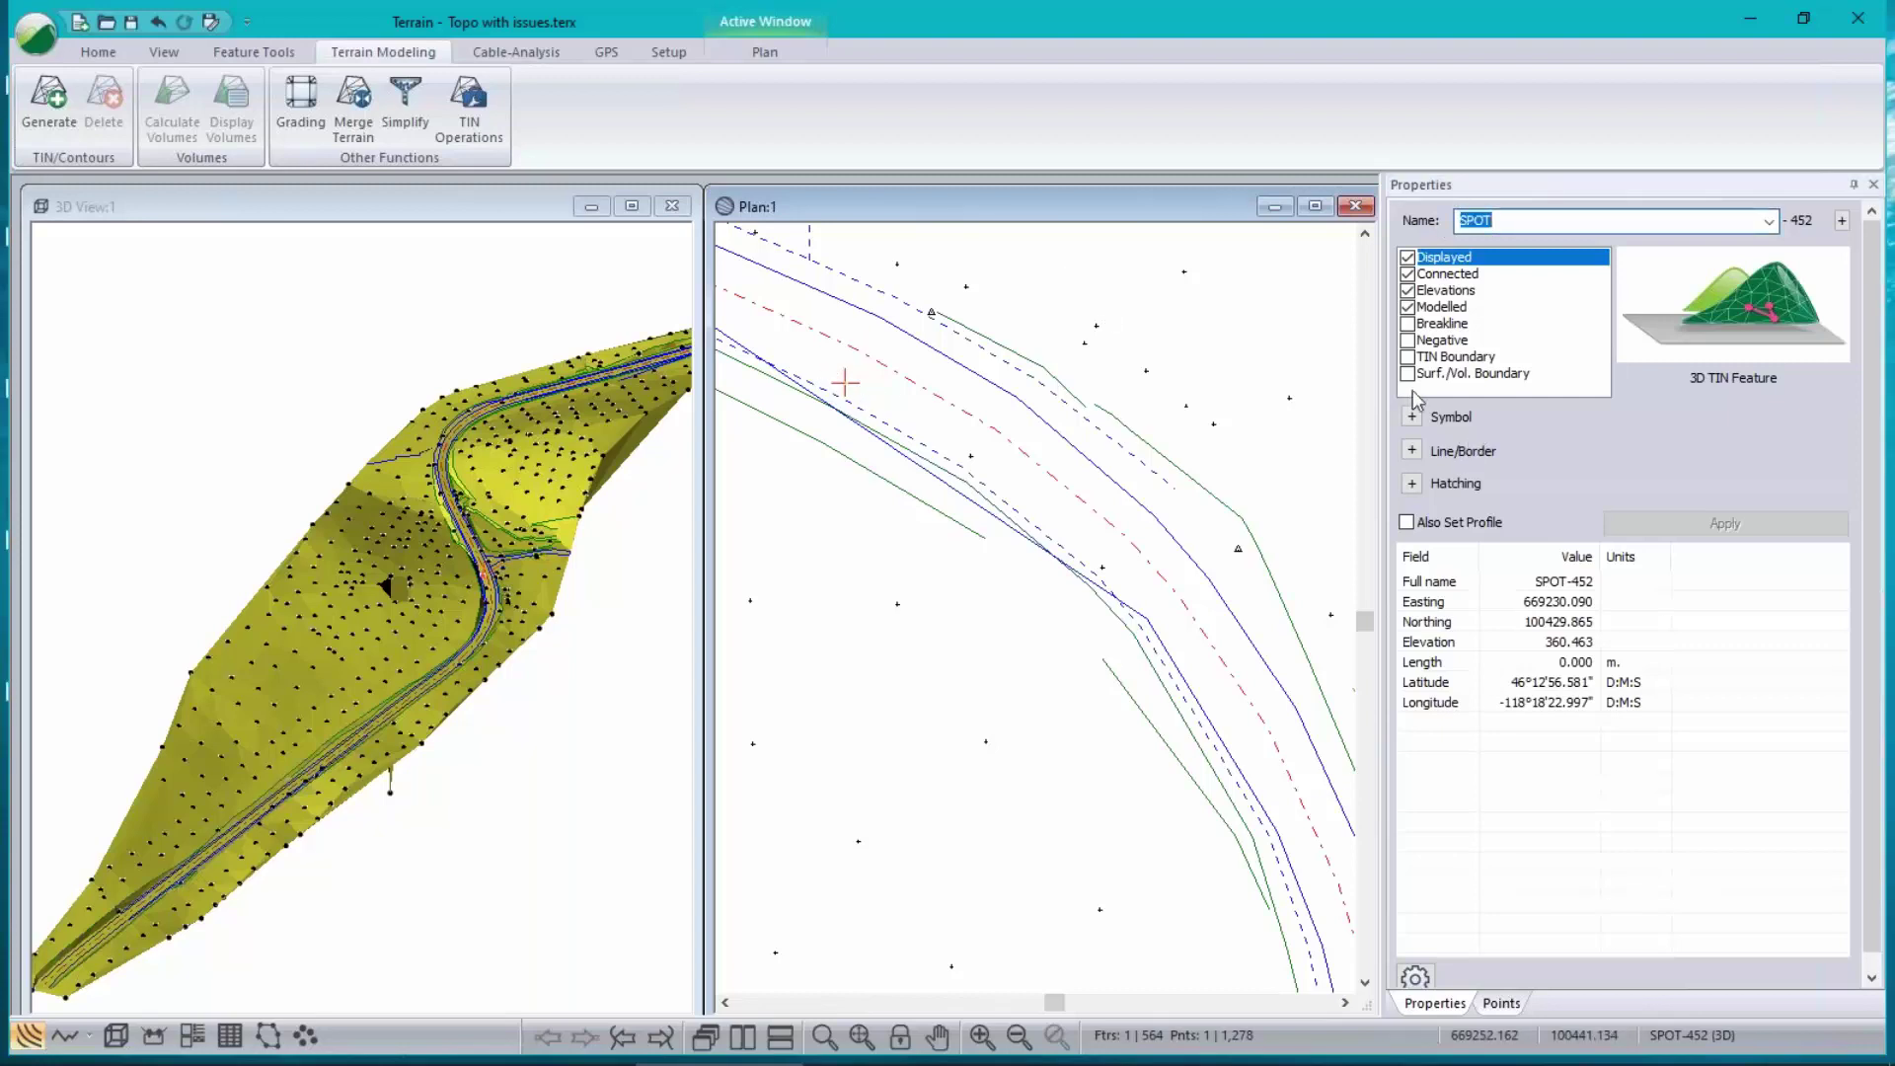
- Insert a vertex in the long crossing segment of the EP-2 line and snap it to SPOT-453
click(1146, 622)
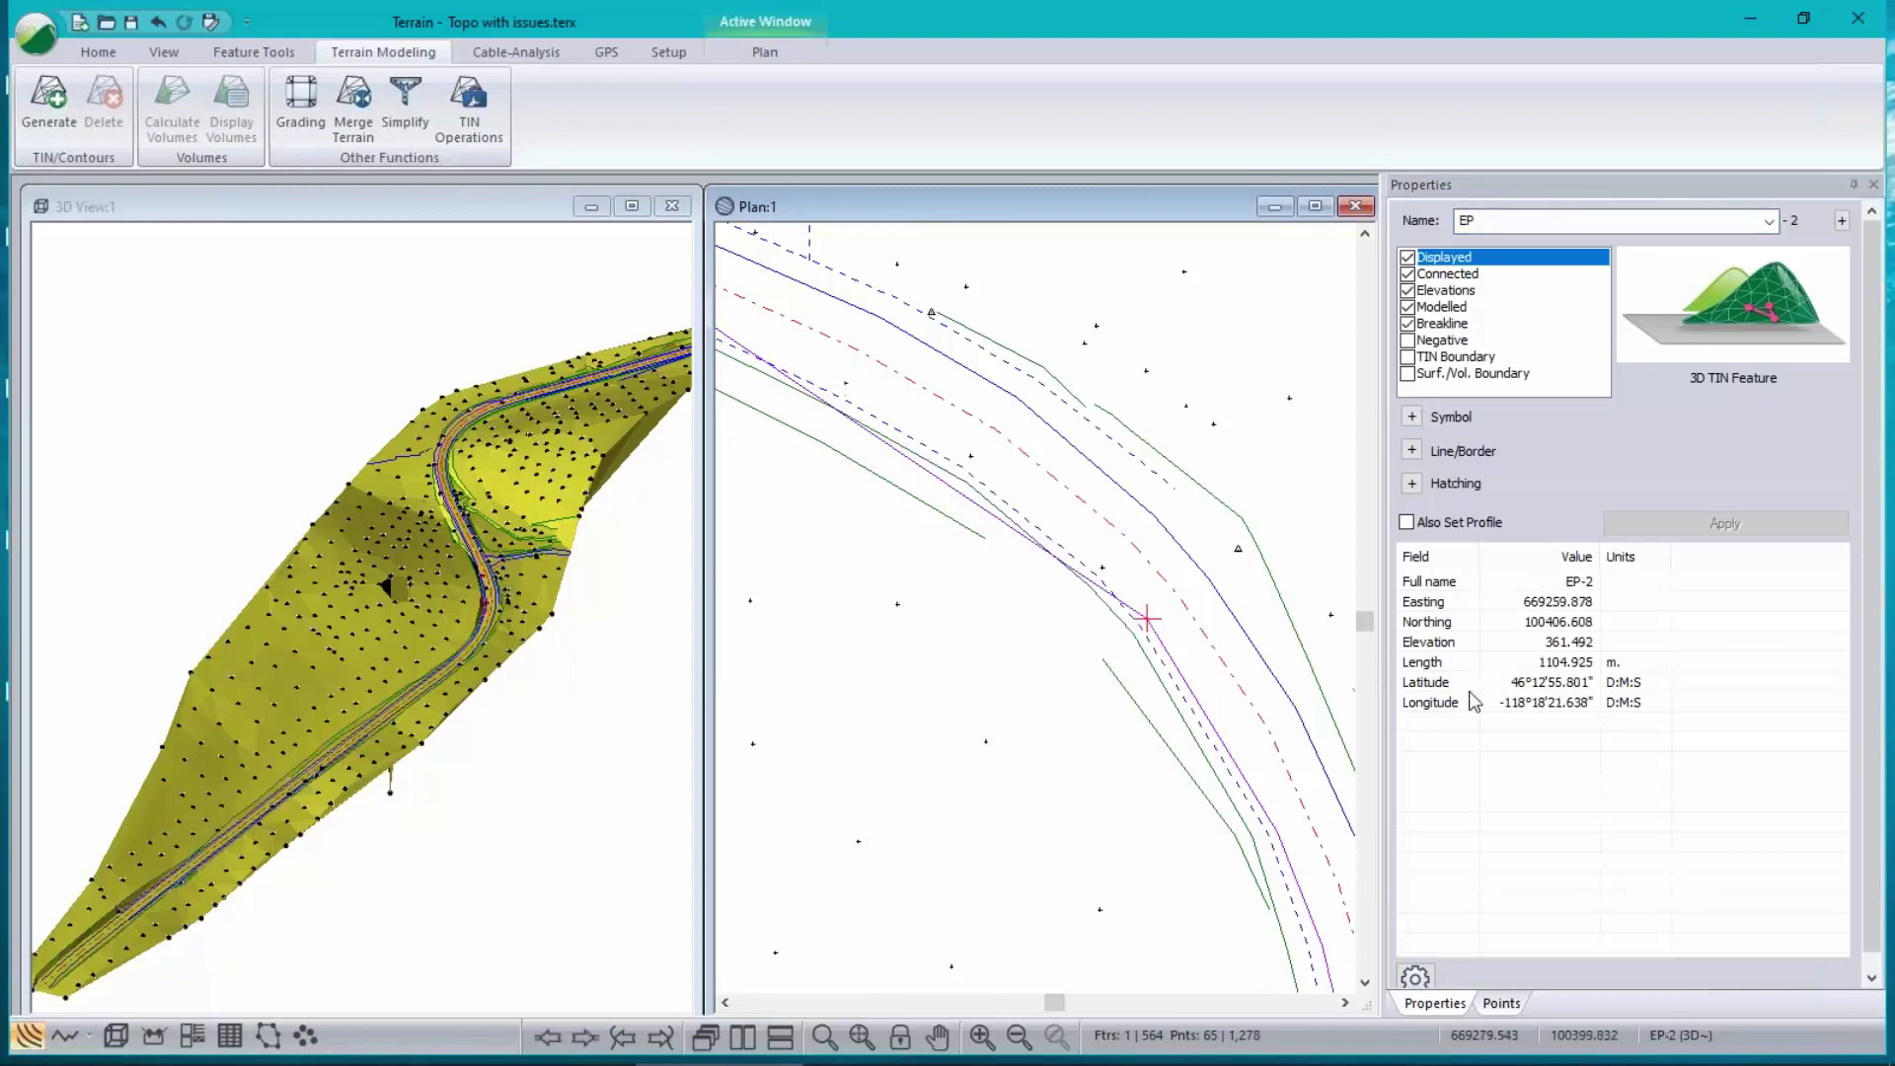
right_click(1076, 470)
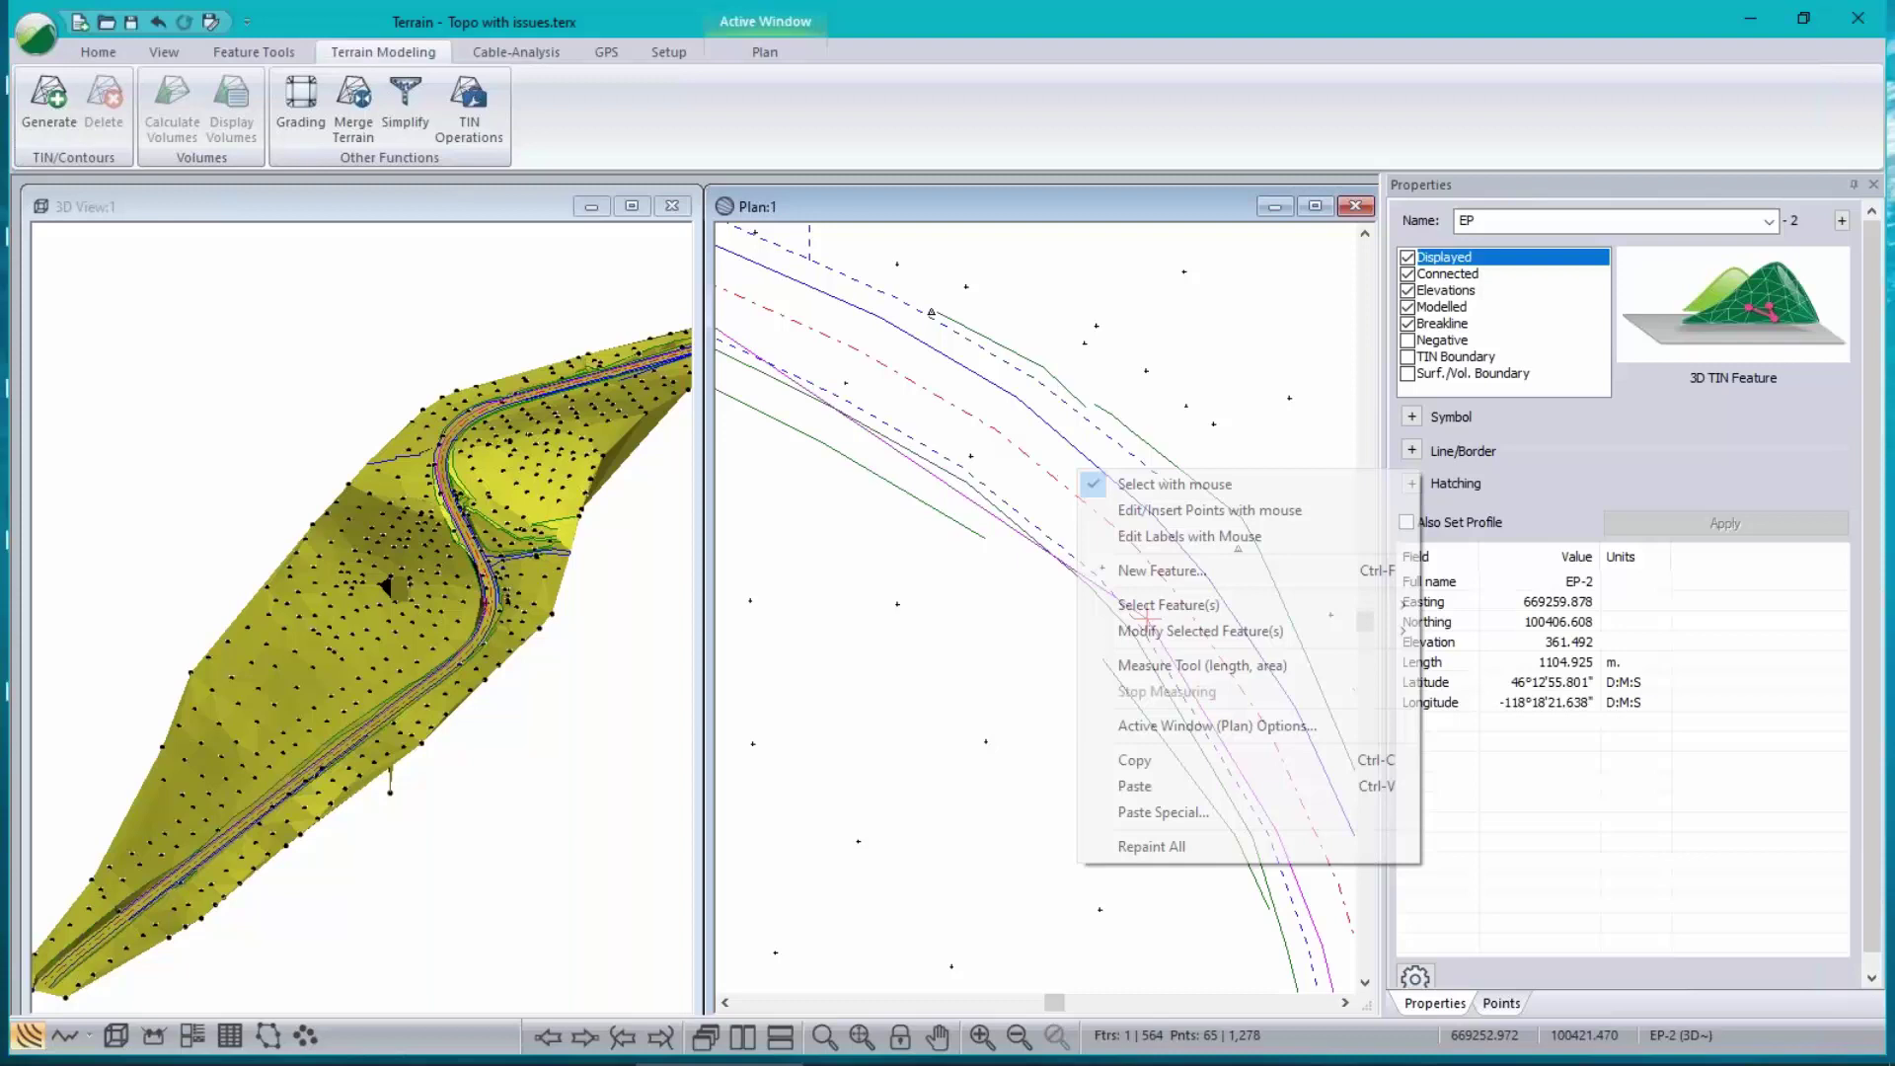
click(1206, 509)
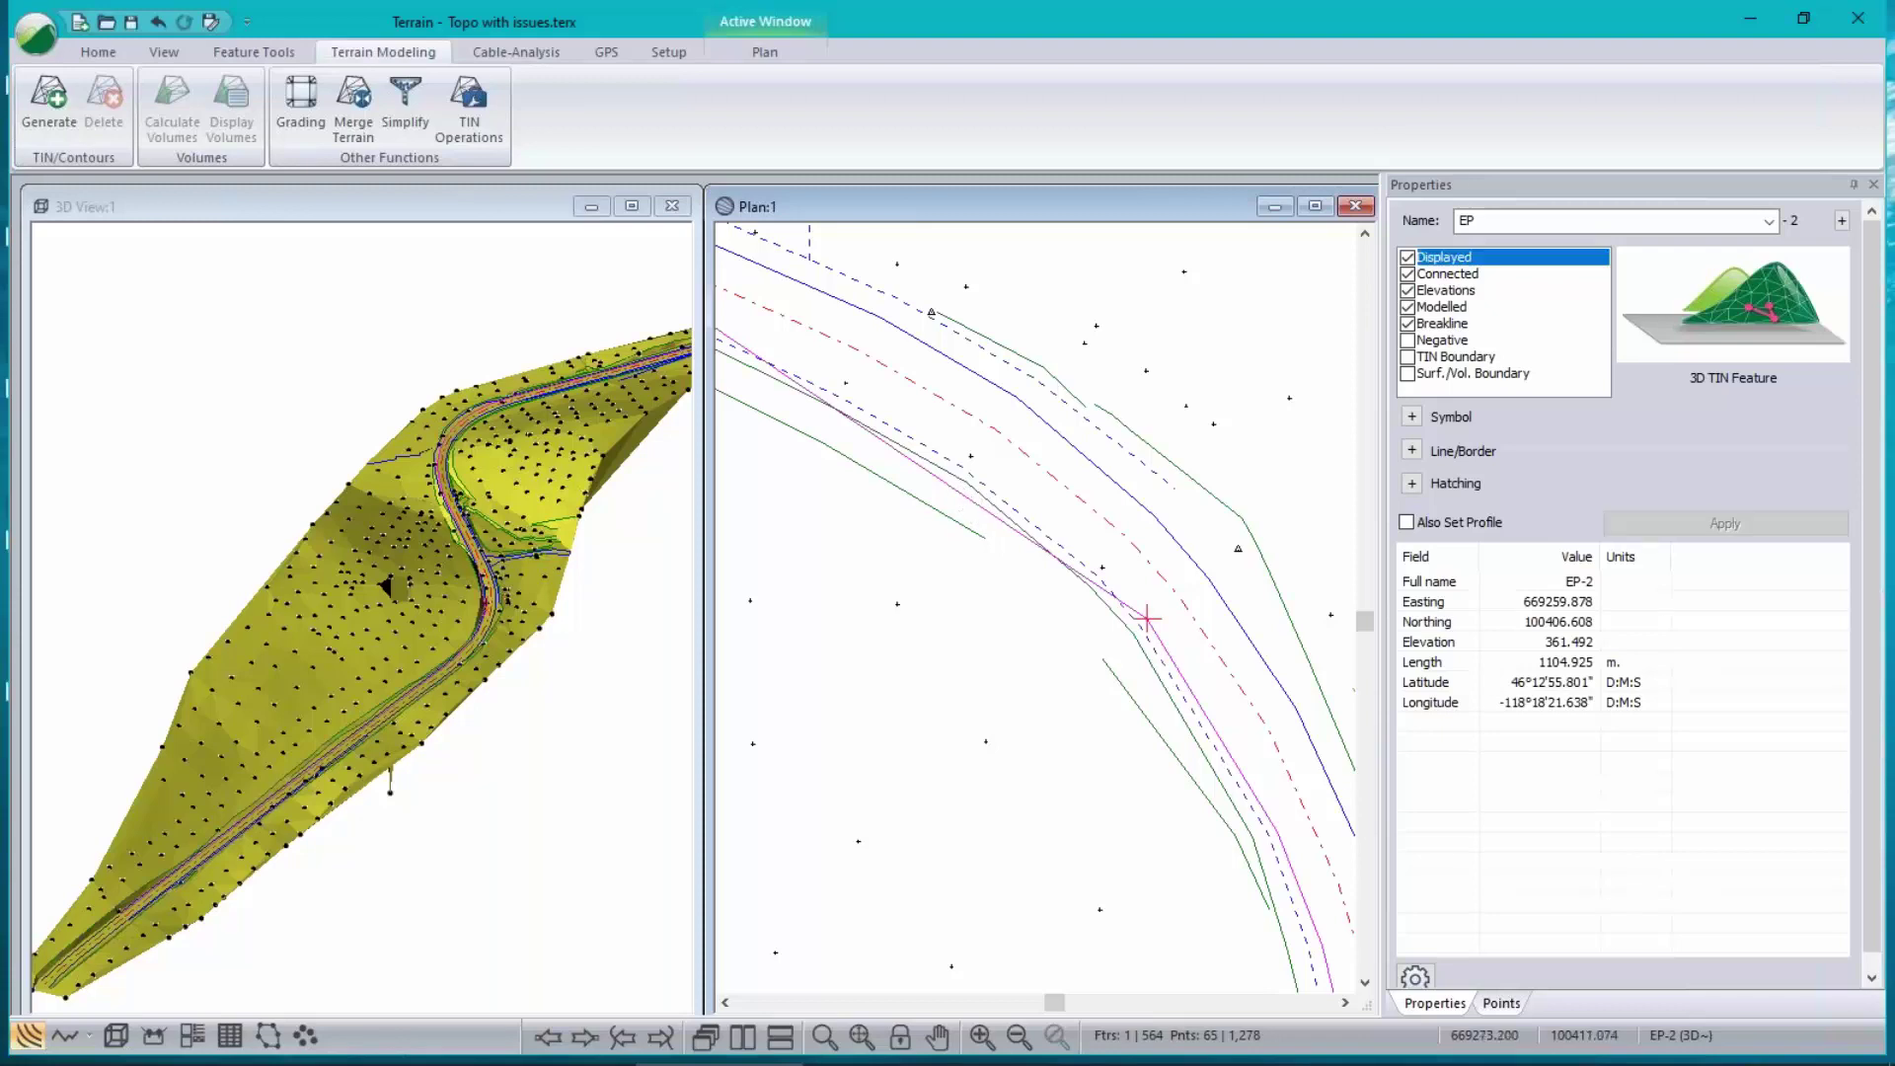
click(965, 497)
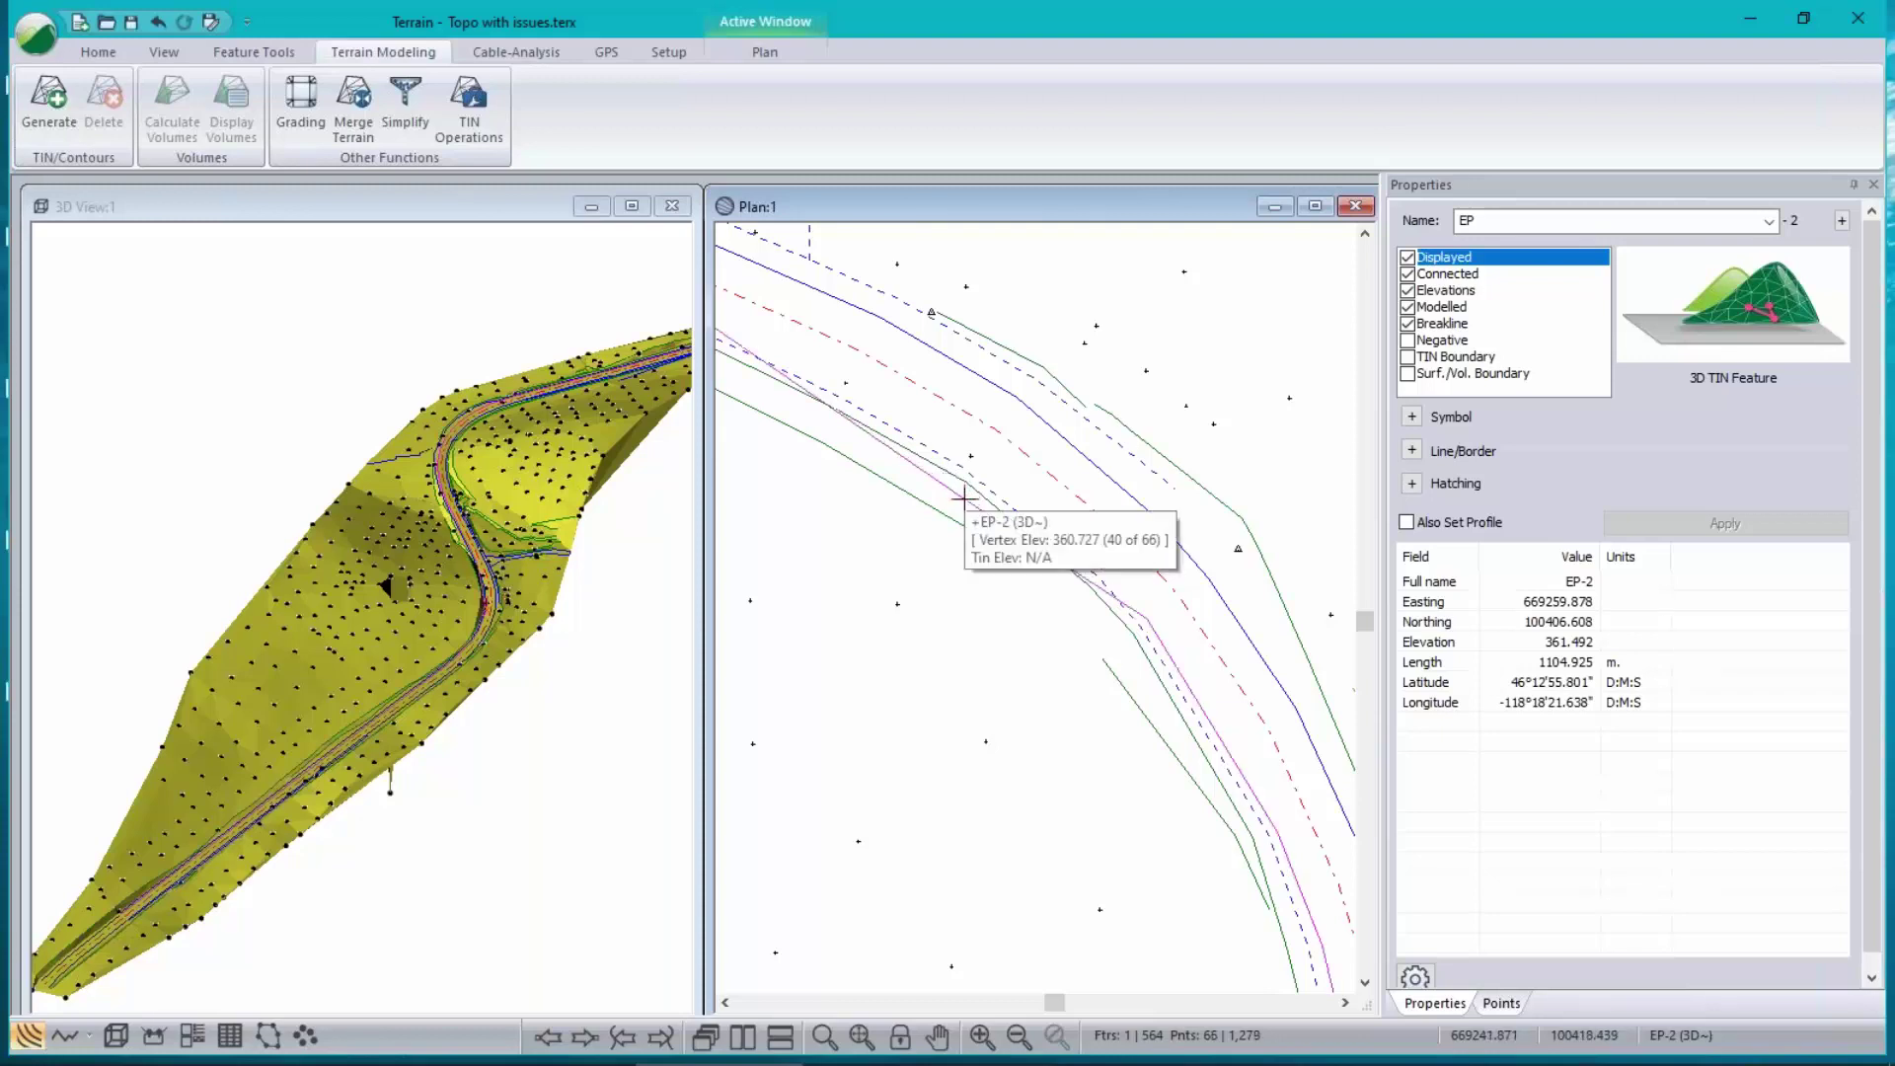
drag(965, 498, 970, 456)
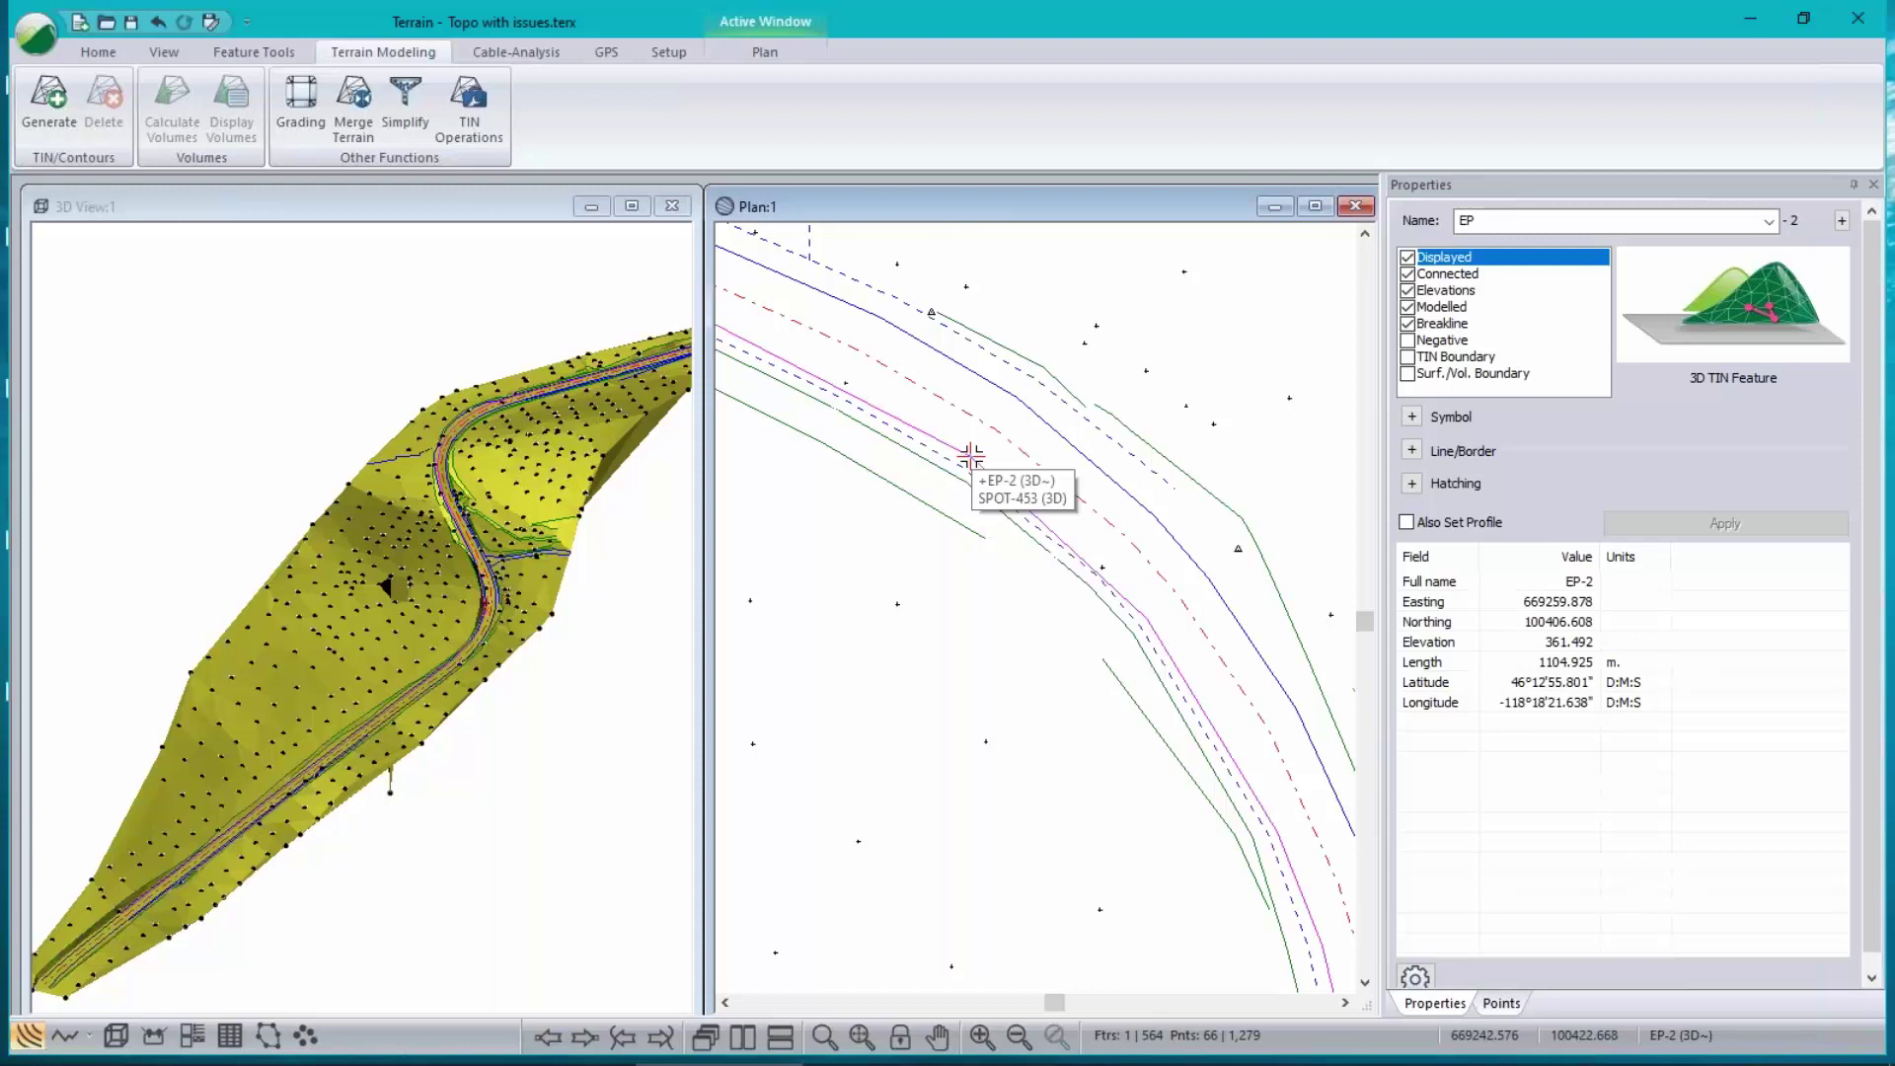
- Place the new EP-2 vertex on SPOT-453 and check the Snap to point/line setting in the plan window options
drag(970, 456, 970, 456)
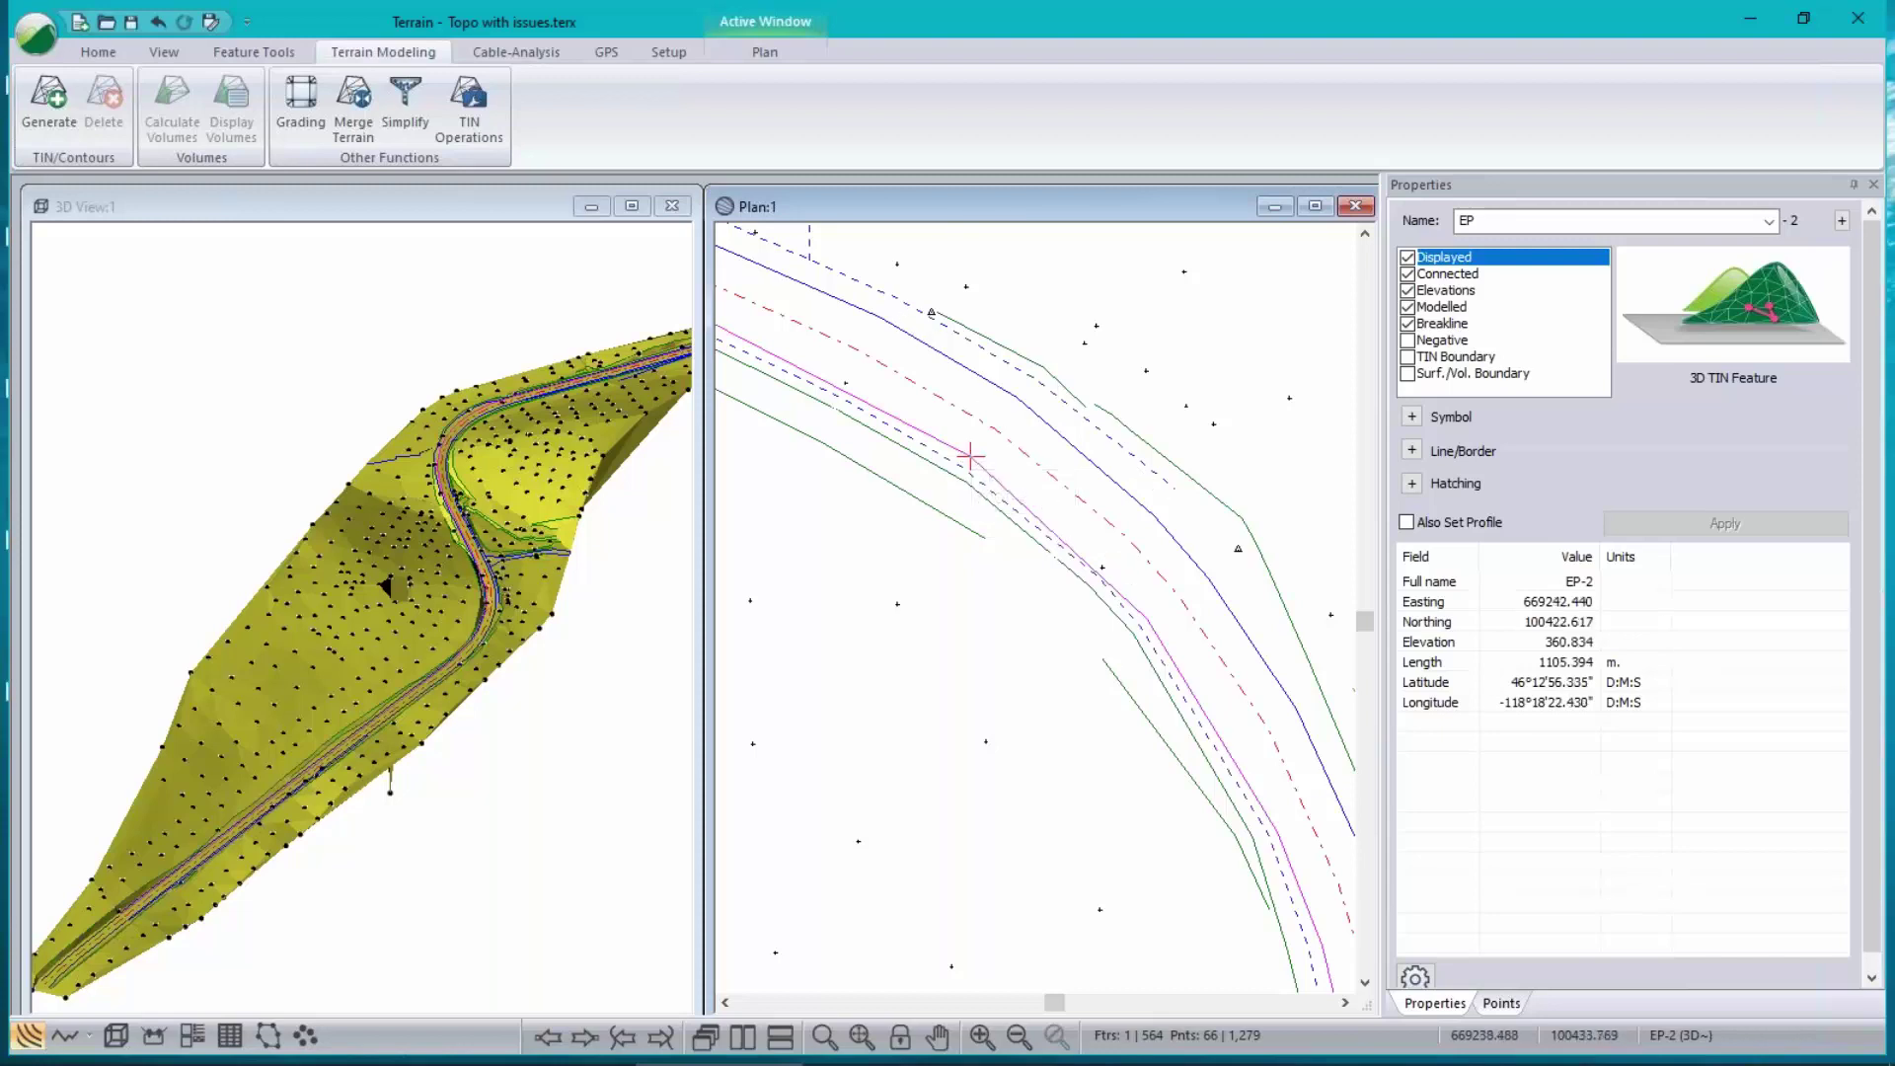
right_click(932, 345)
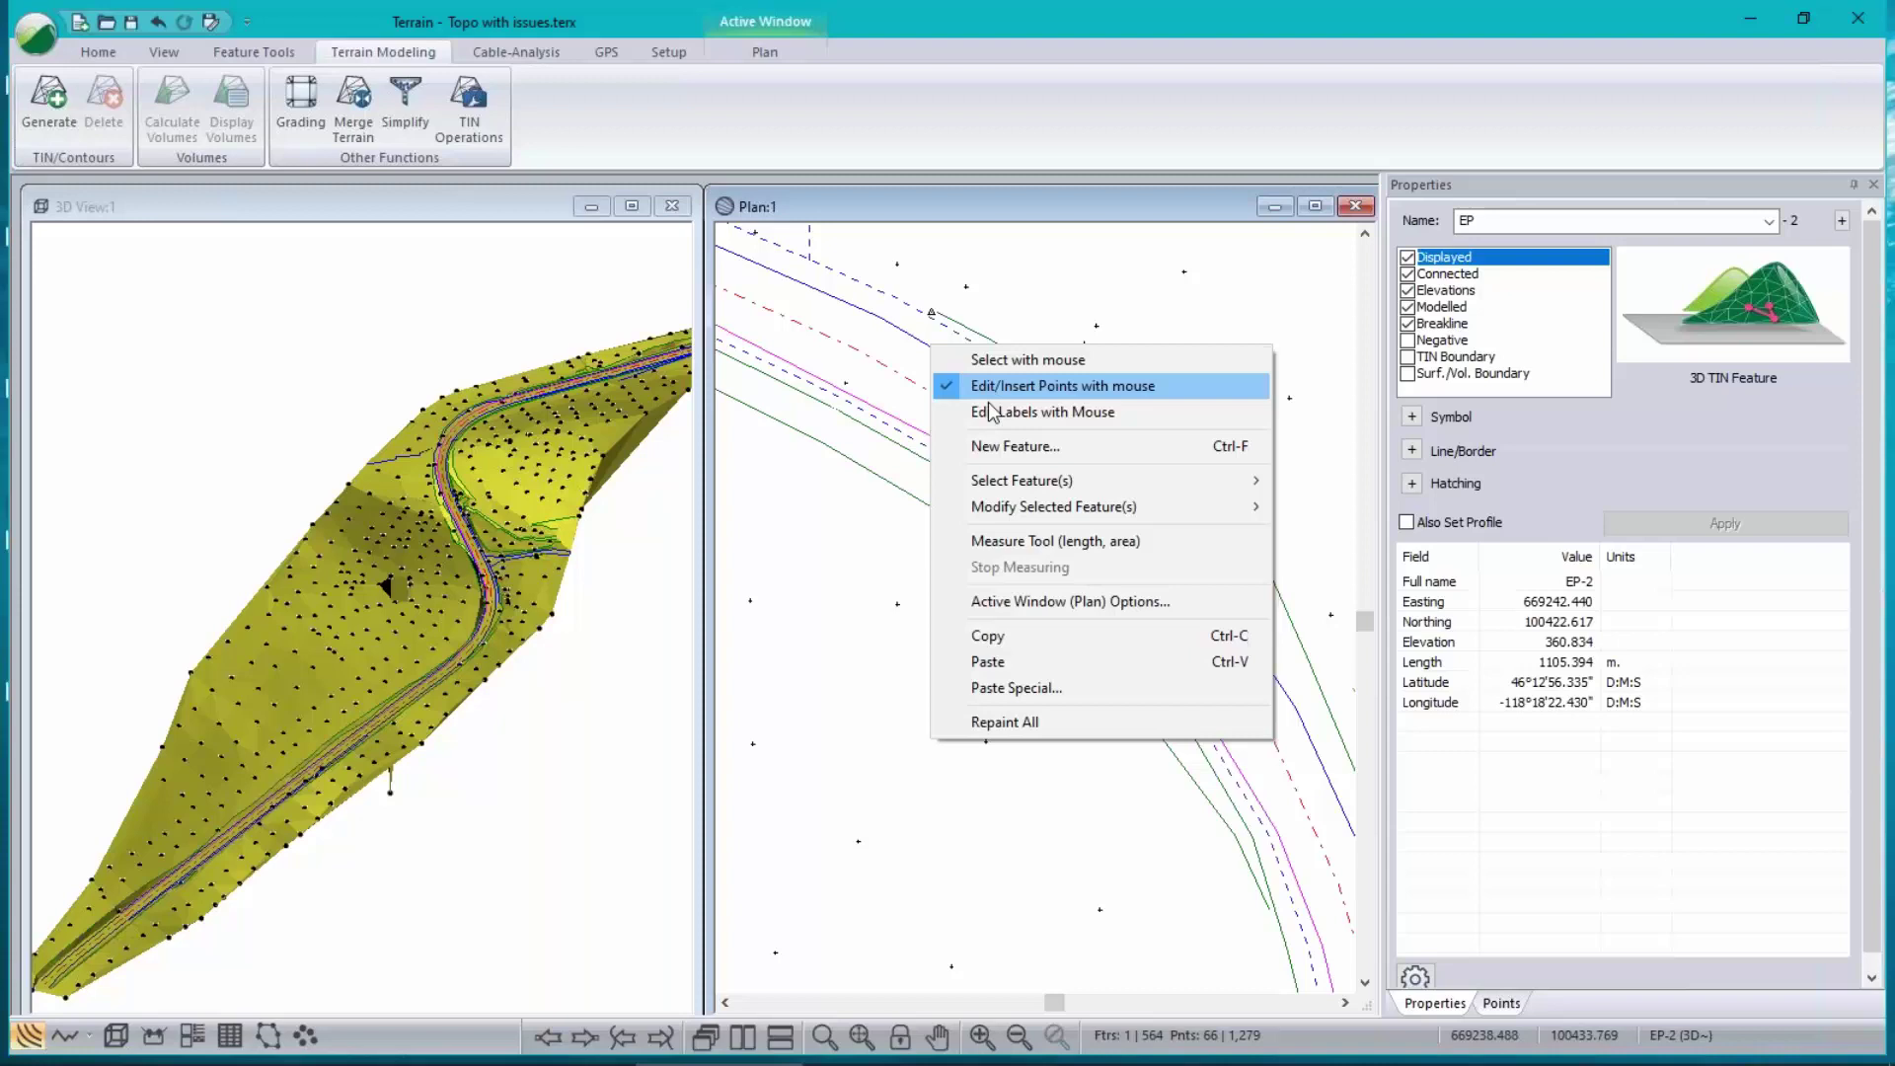
click(1064, 600)
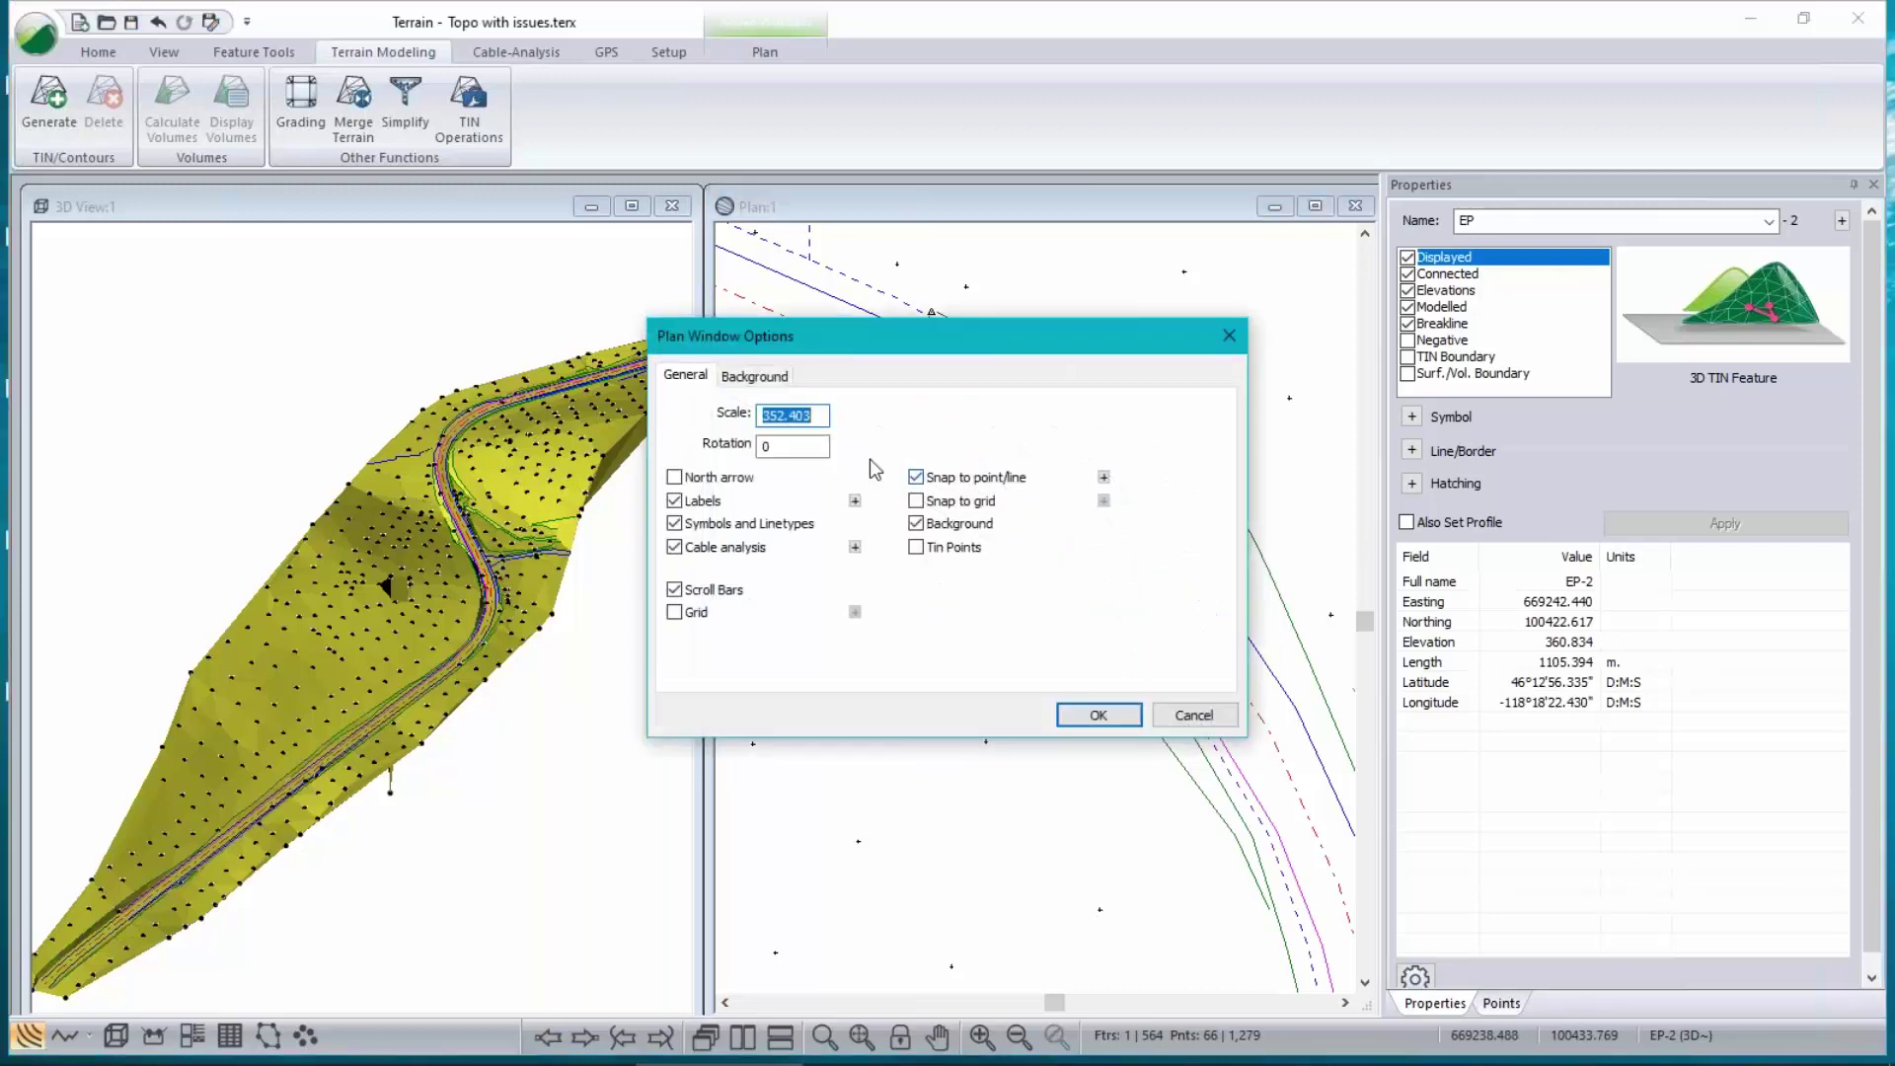
click(1193, 715)
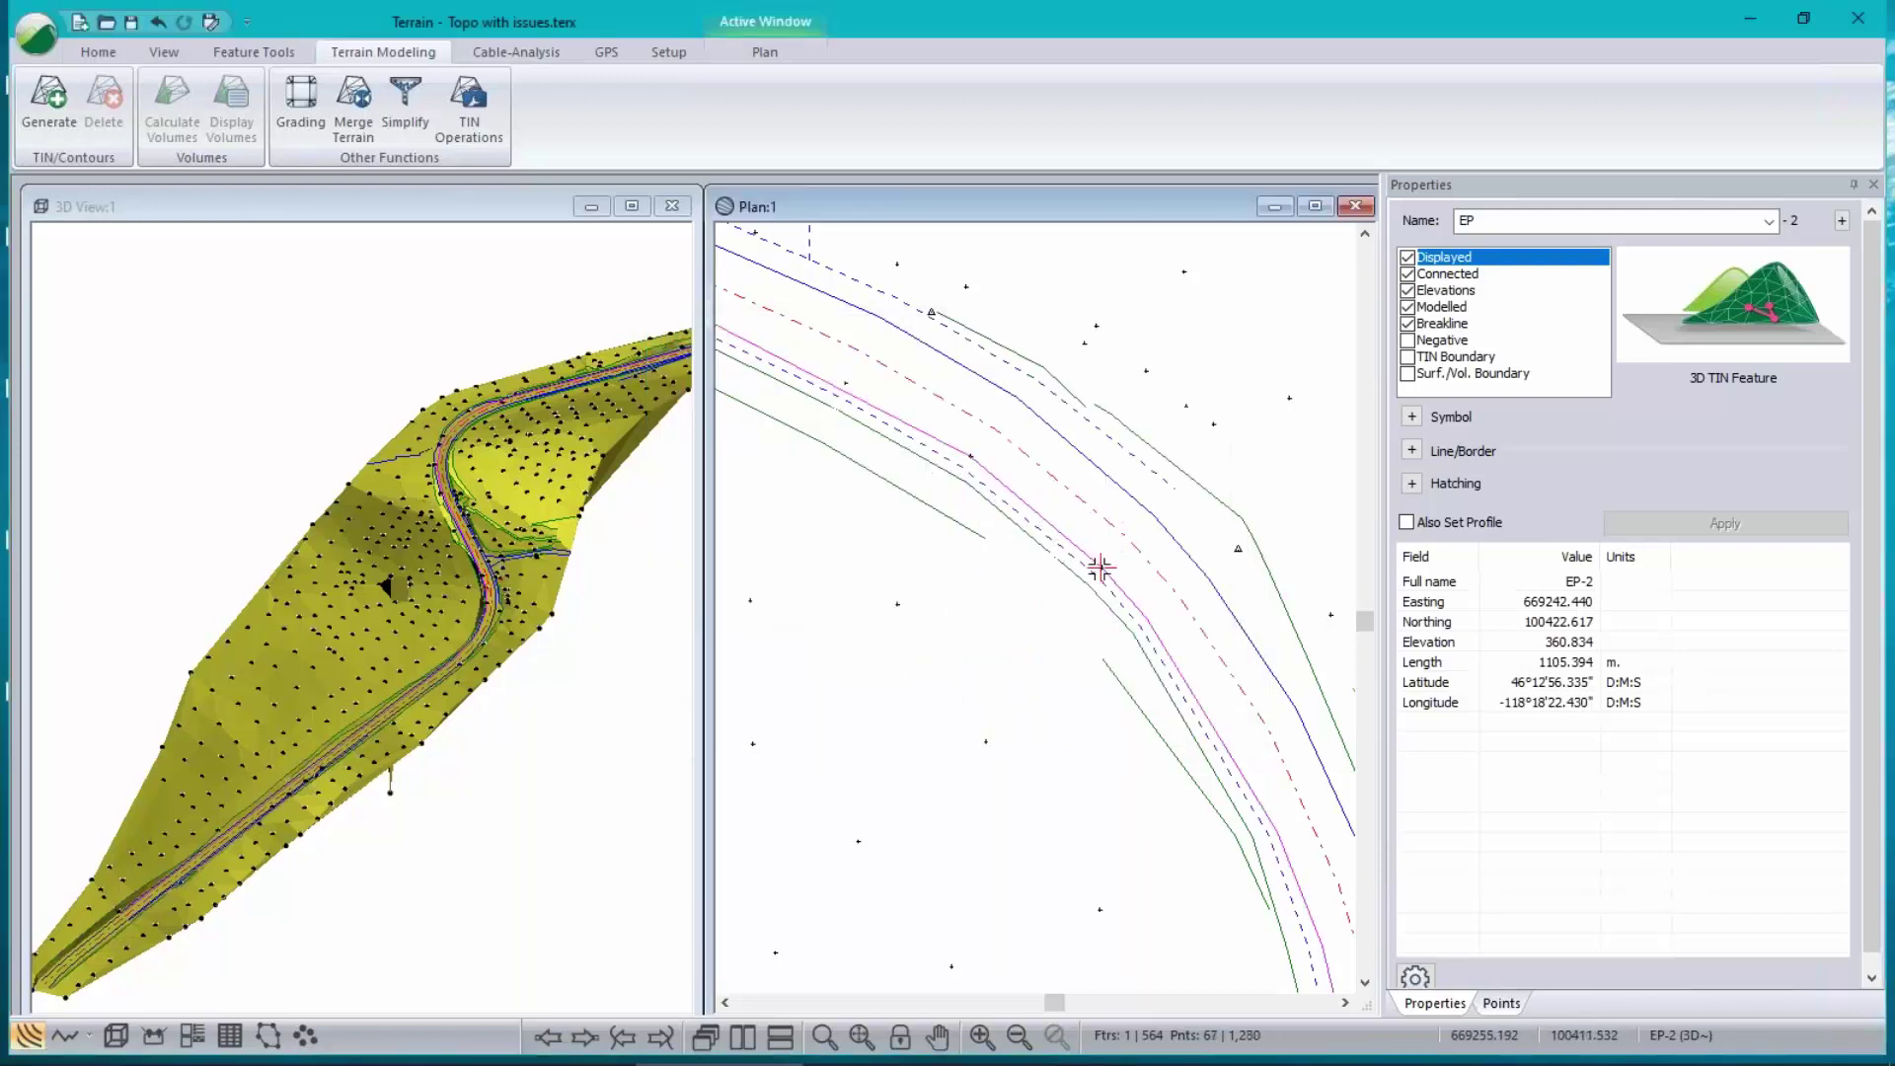
- Insert two more vertices in the EP-2 line, snapped to SPOT-454 and SPOT-452
click(1100, 569)
click(845, 385)
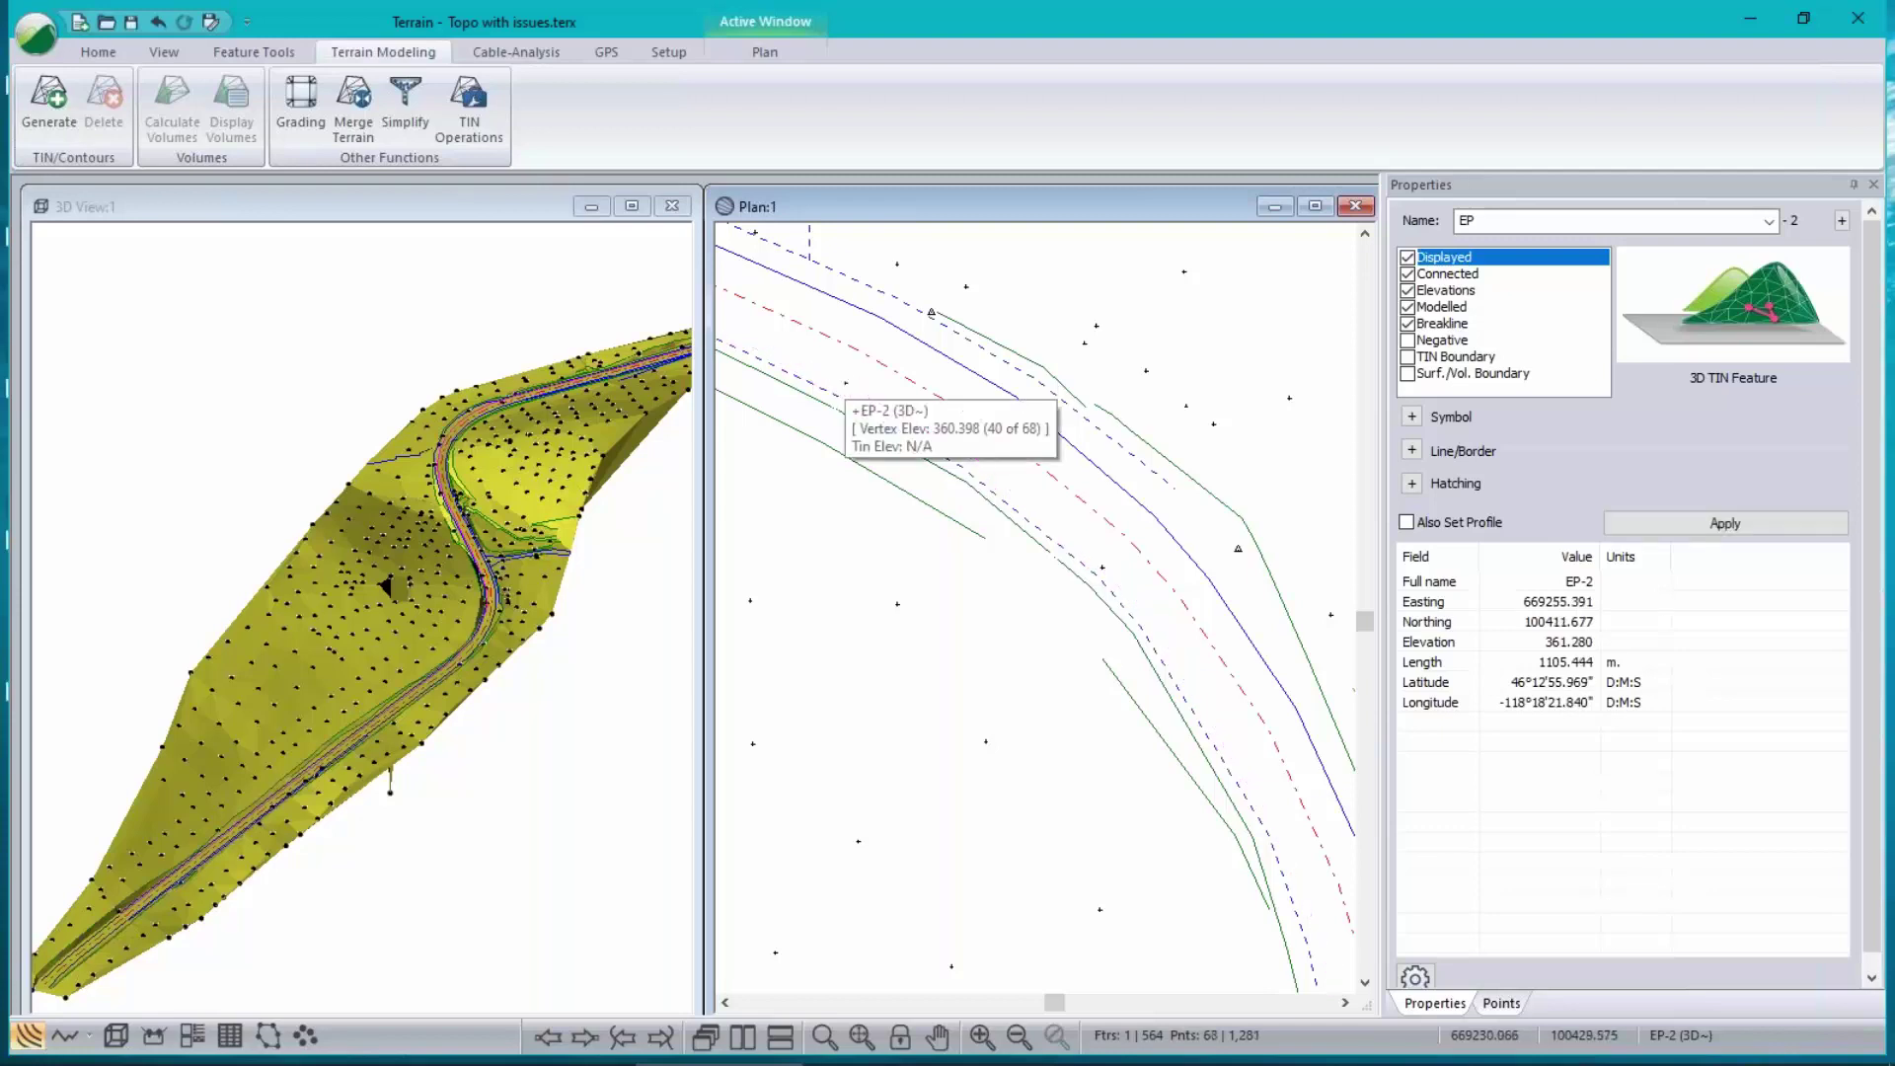
scroll(844, 385, down, 3)
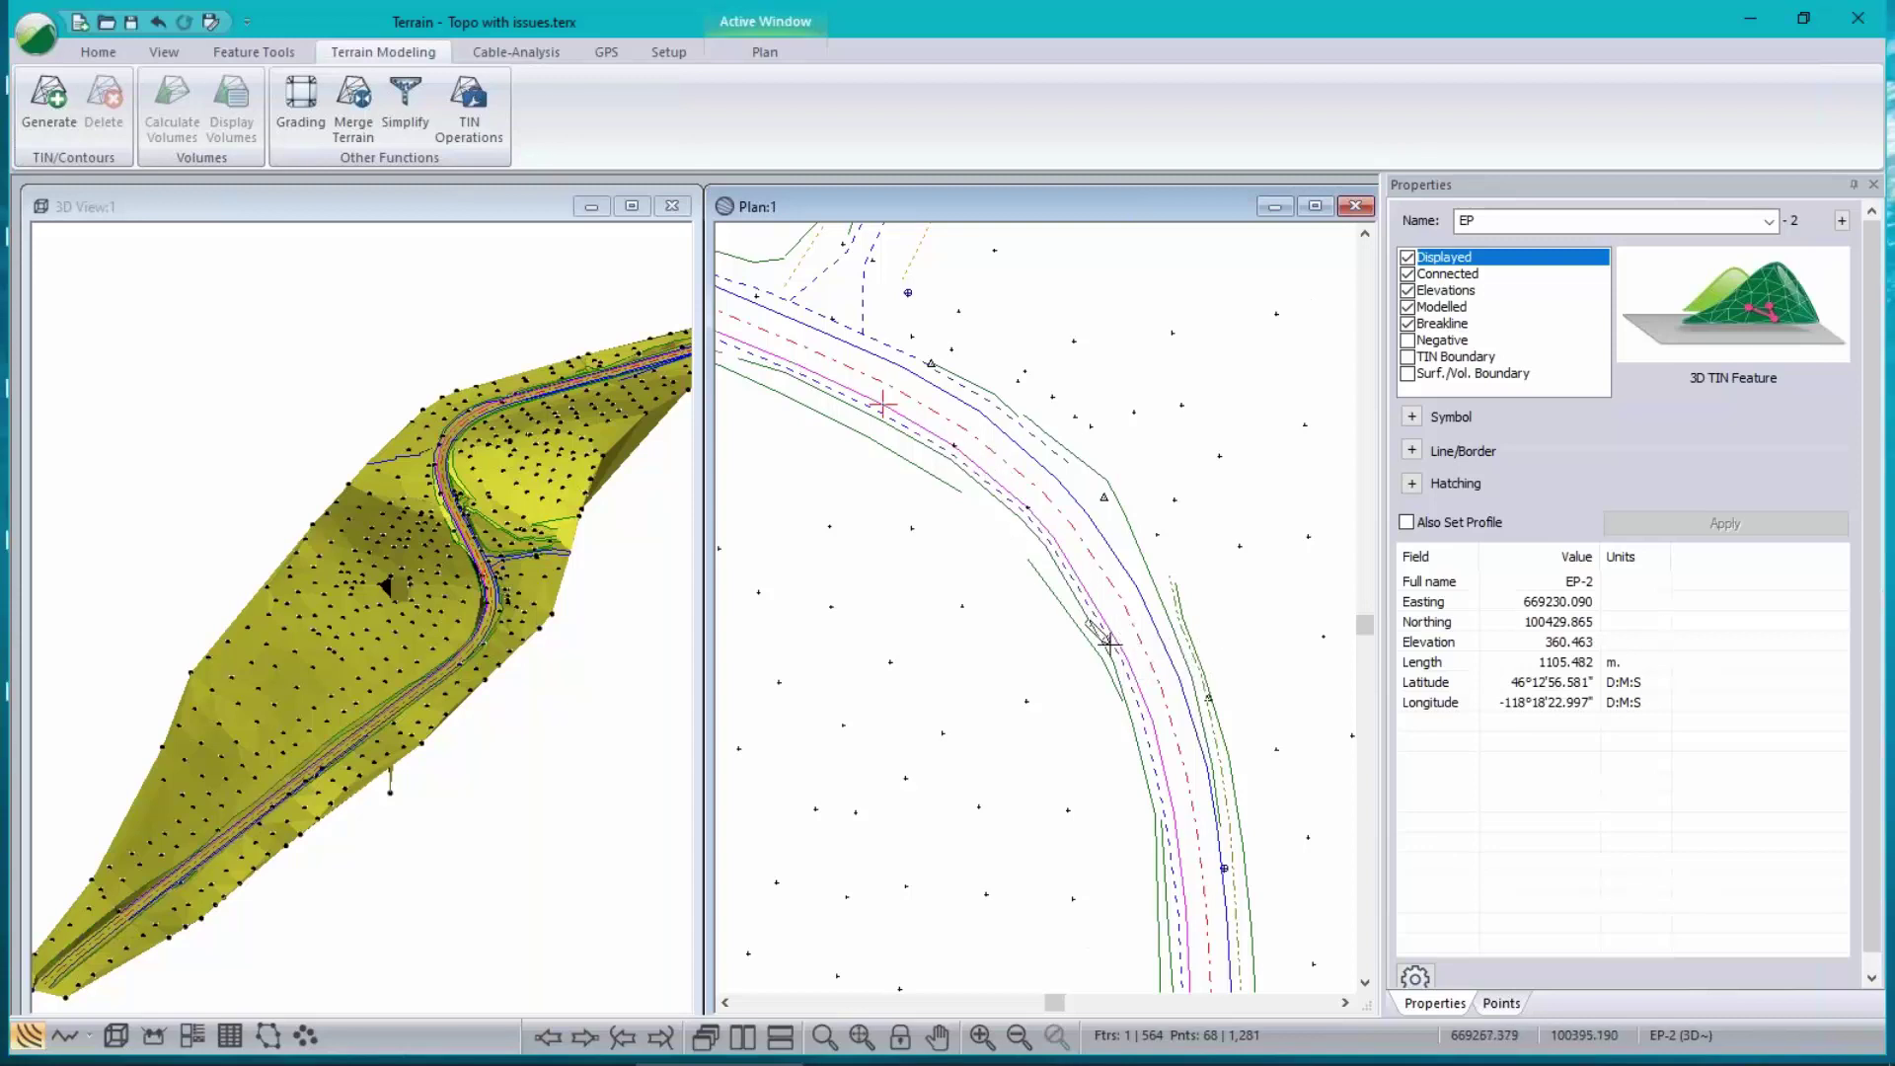
- Locate the XBreak-flagged SHOULDER-R-2 point at easting 669185.116 in the plan and go to the following point on its line
click(1499, 1004)
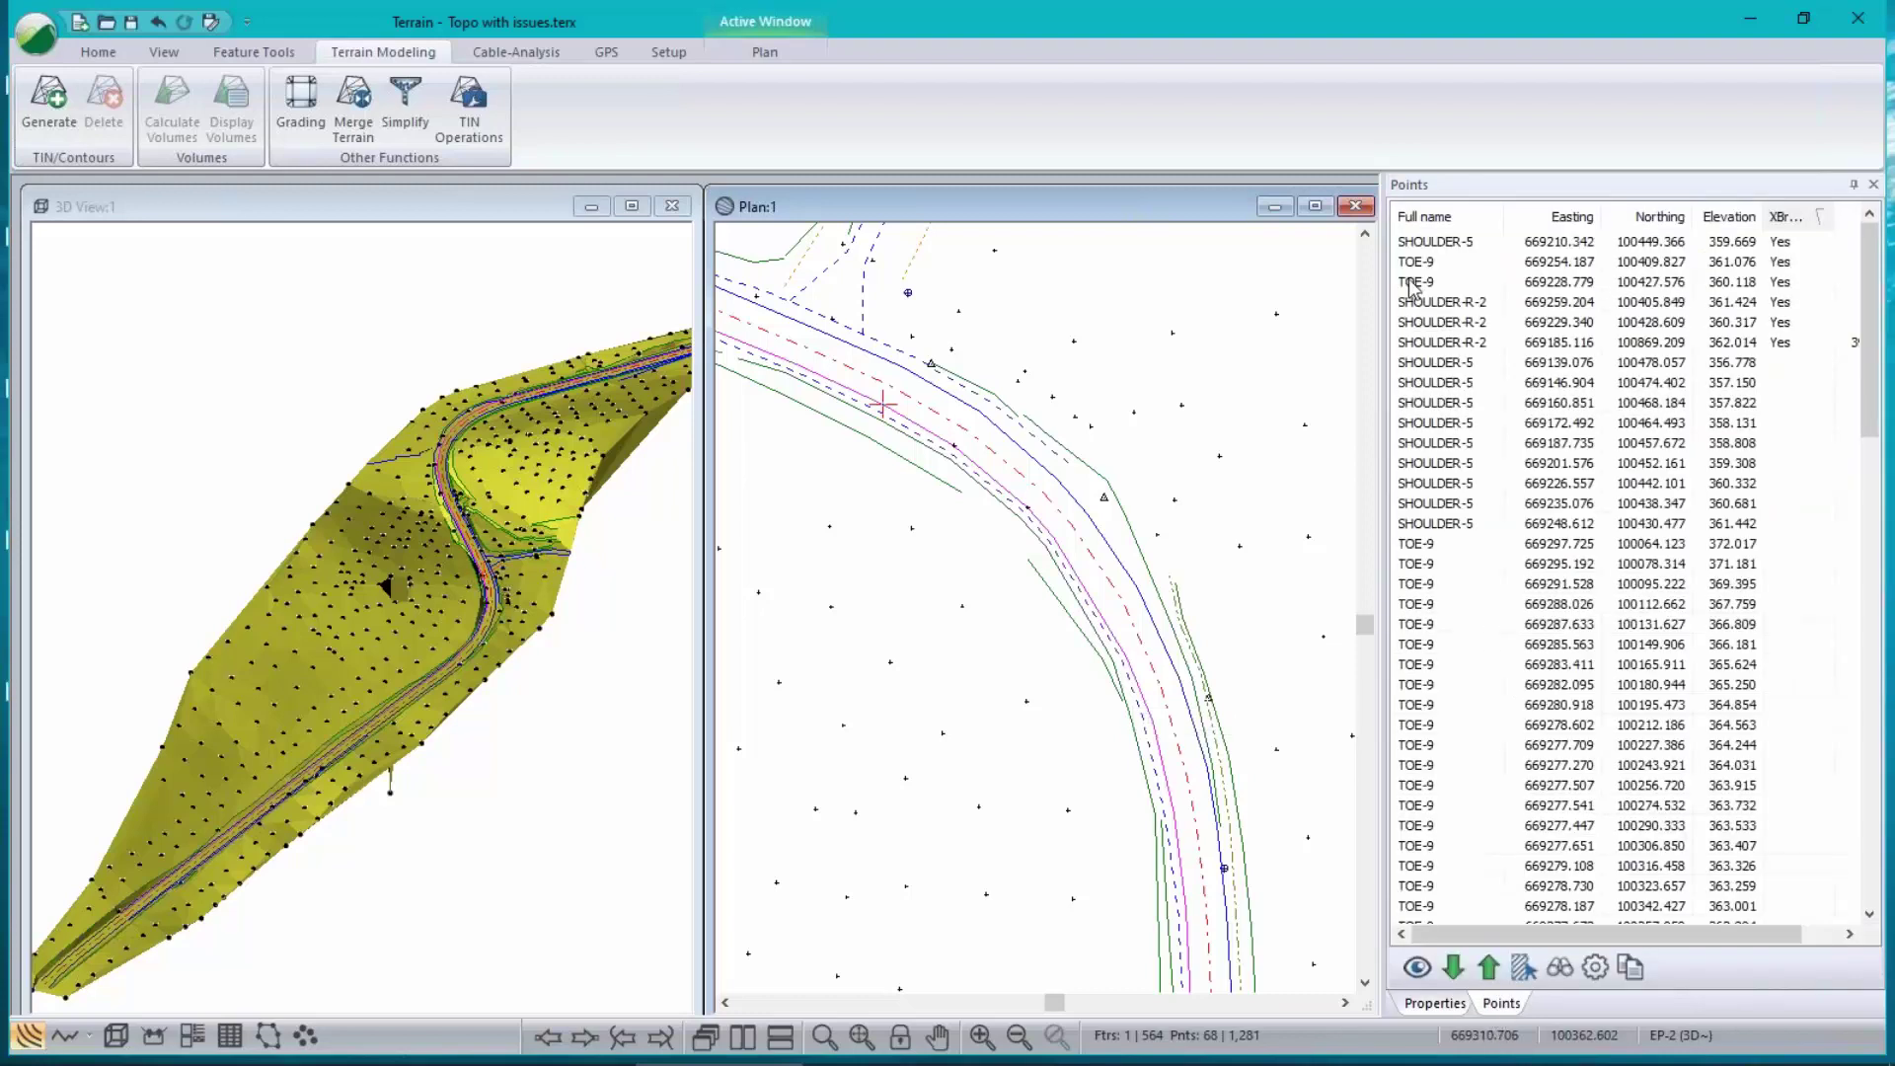
click(1434, 343)
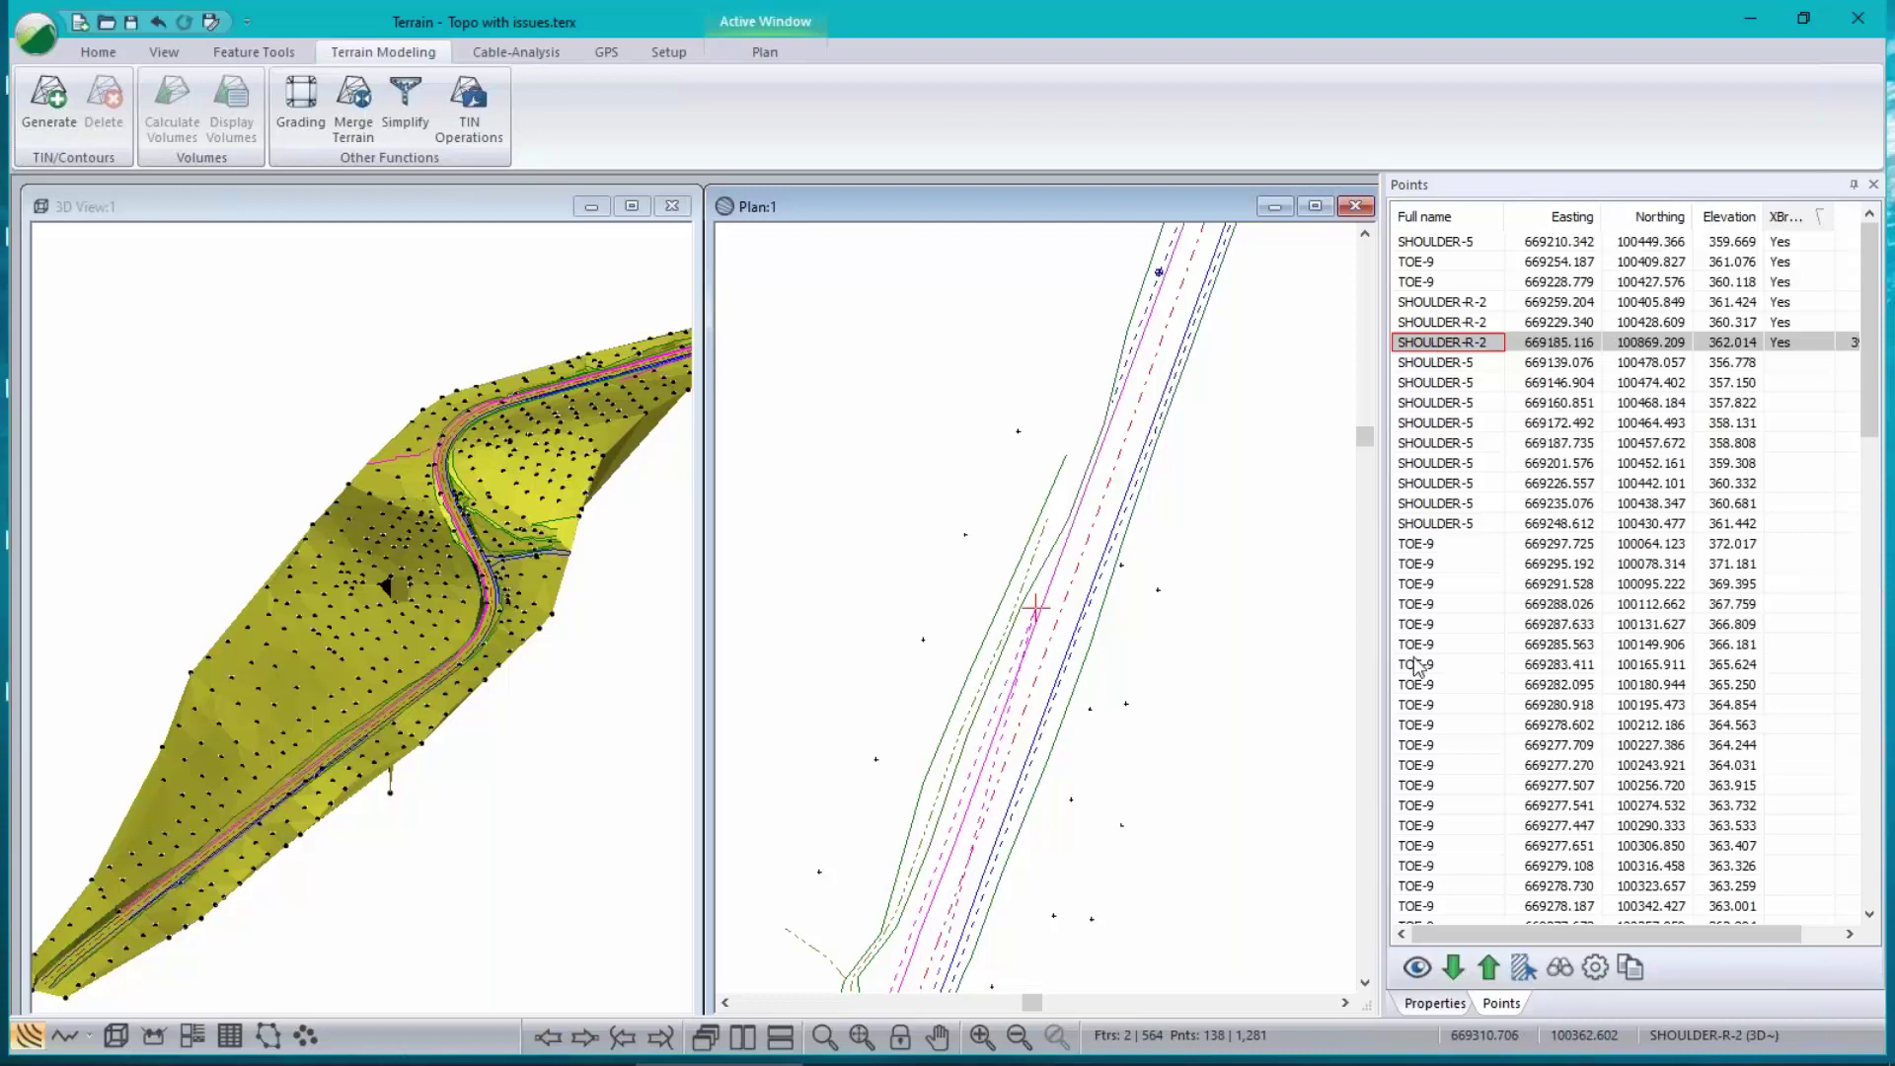
click(584, 1040)
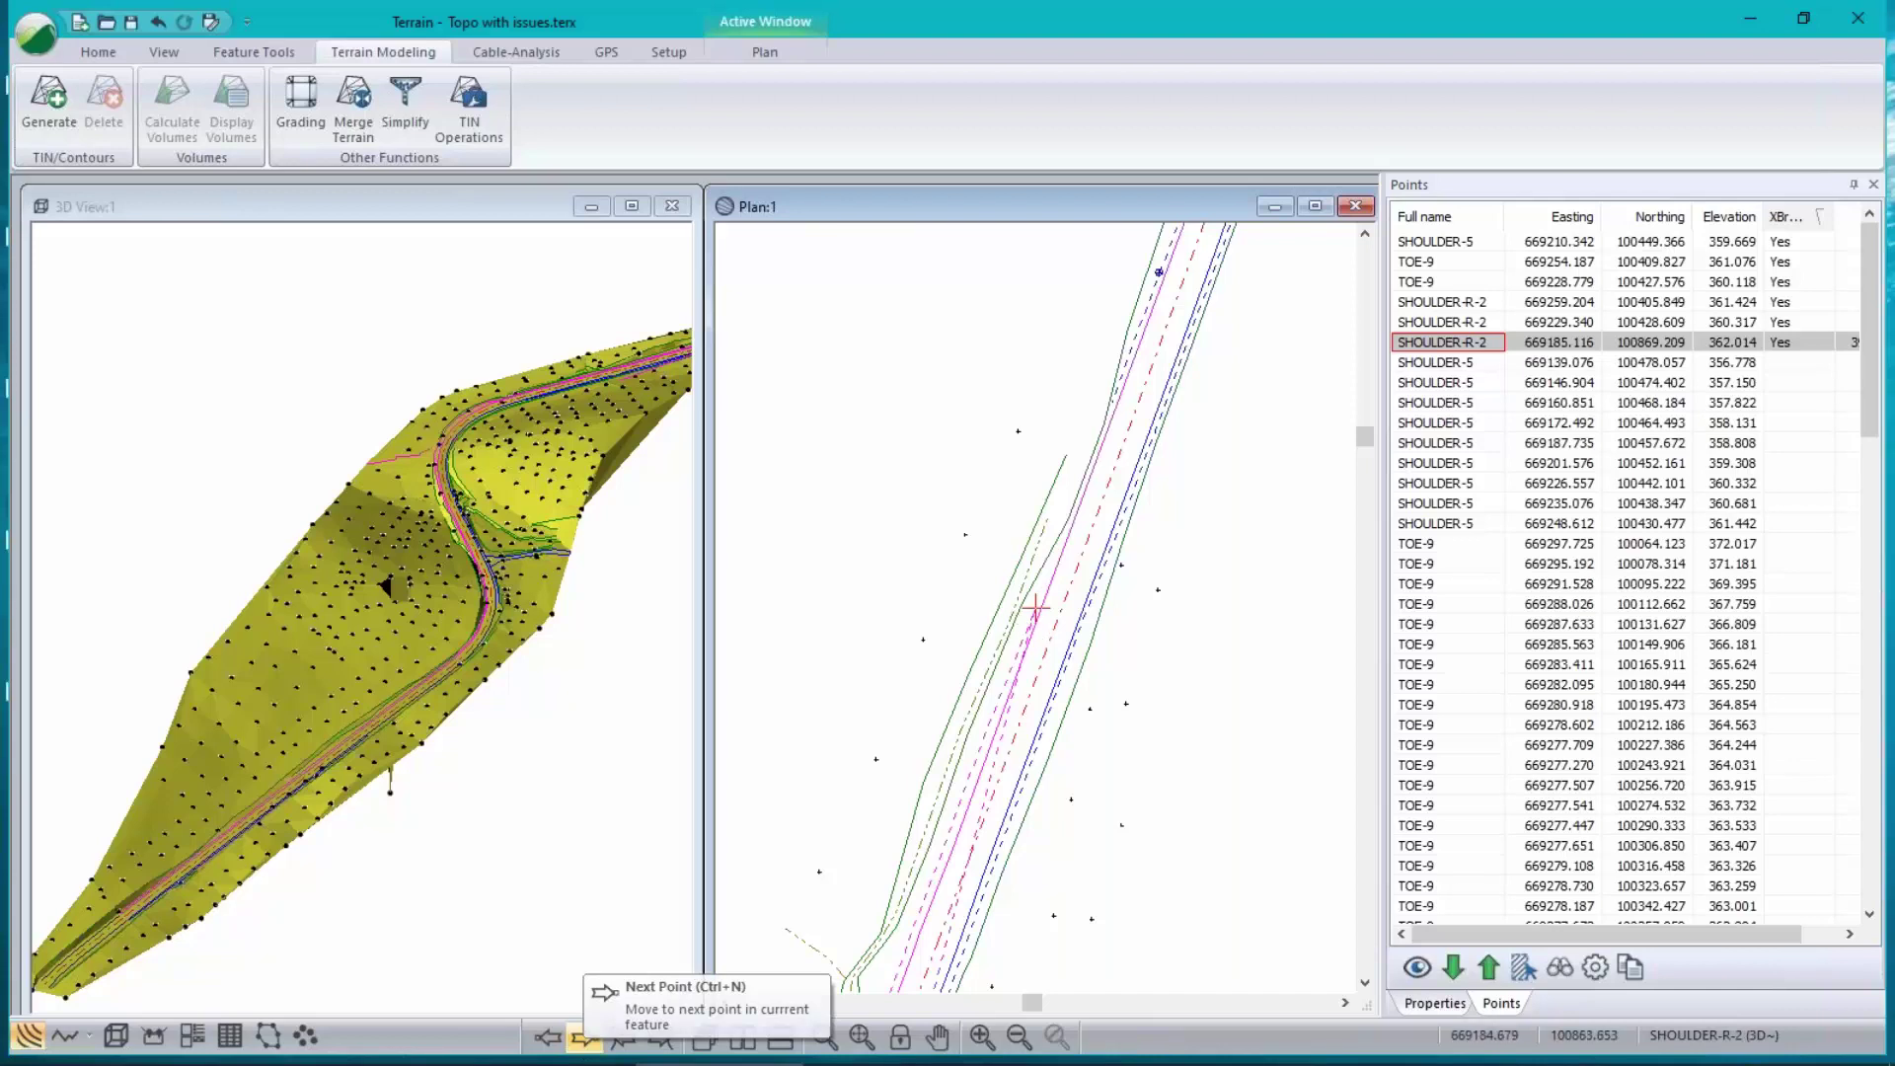
click(1461, 343)
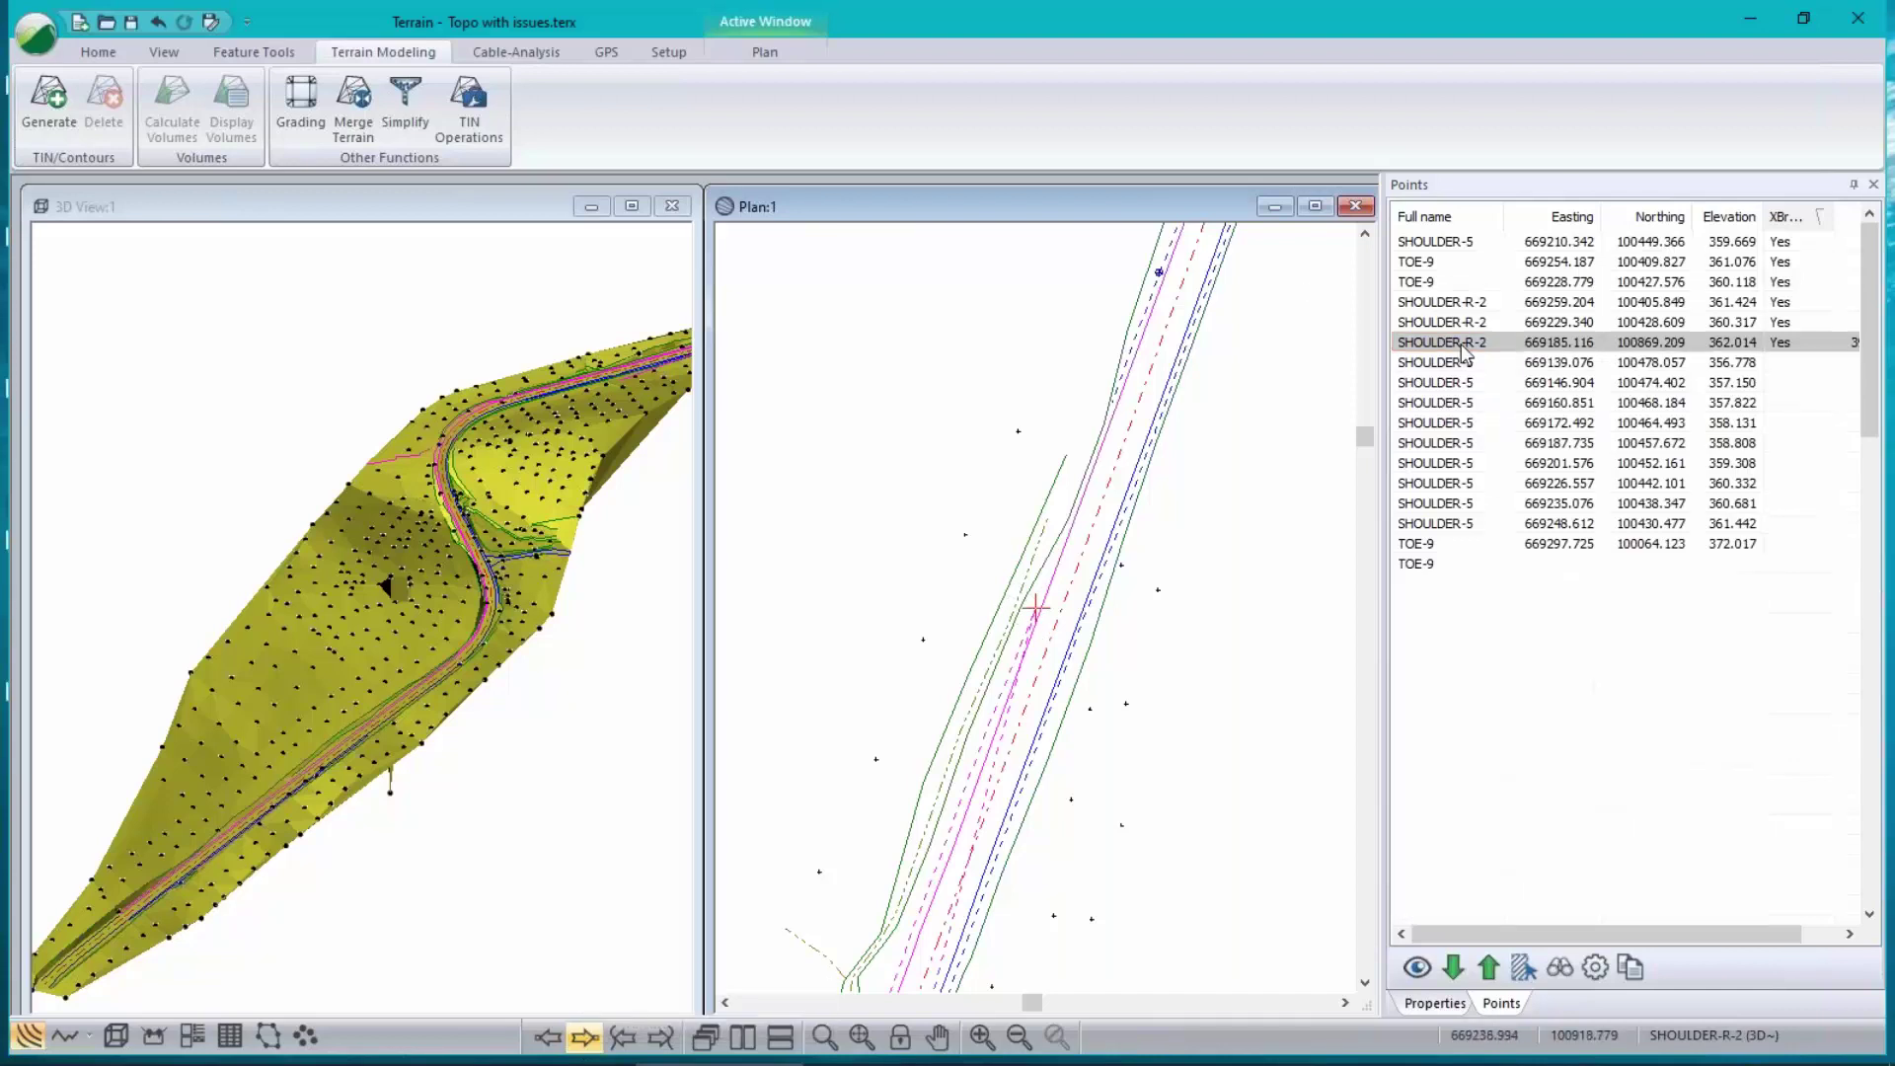
click(585, 1039)
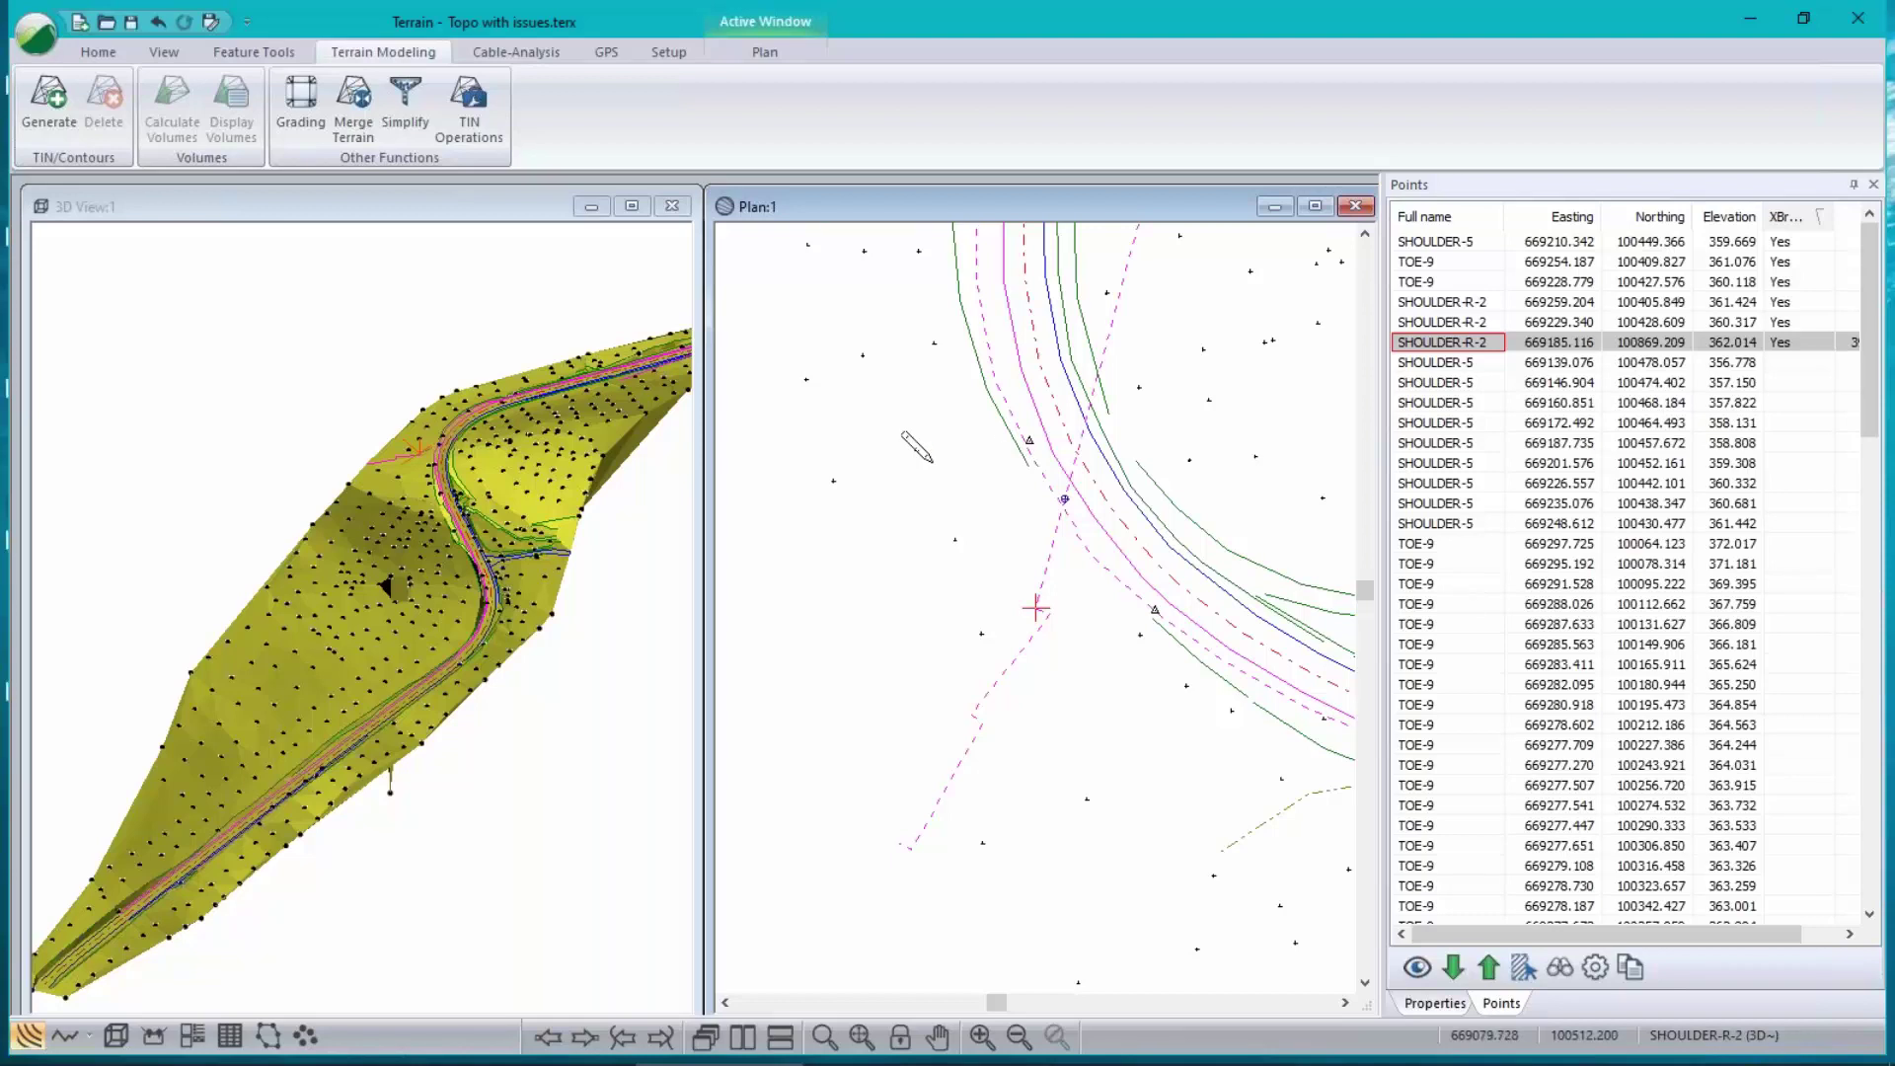
- Invert the selection, turn off display of every feature except EP-2 and SHOULDER-R-2, and switch to selecting with the mouse
right_click(845, 406)
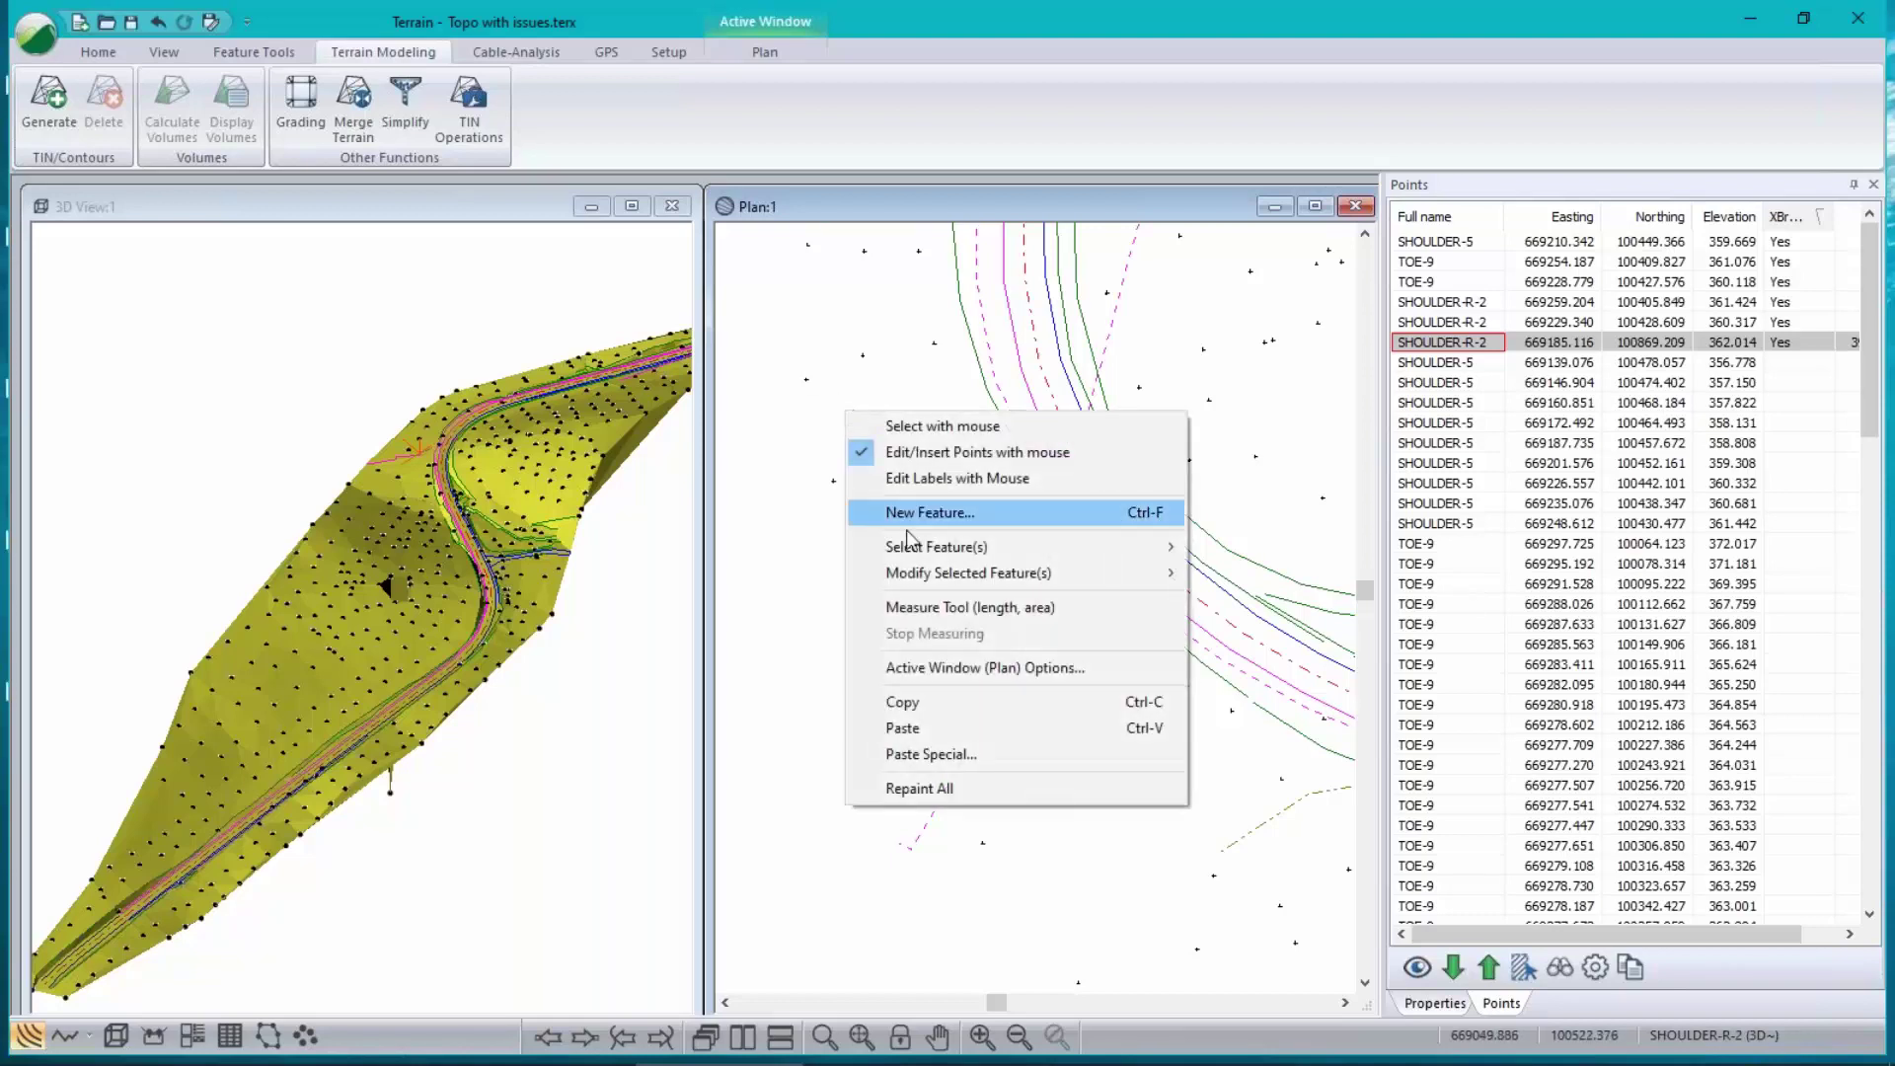
mouse_move(916, 551)
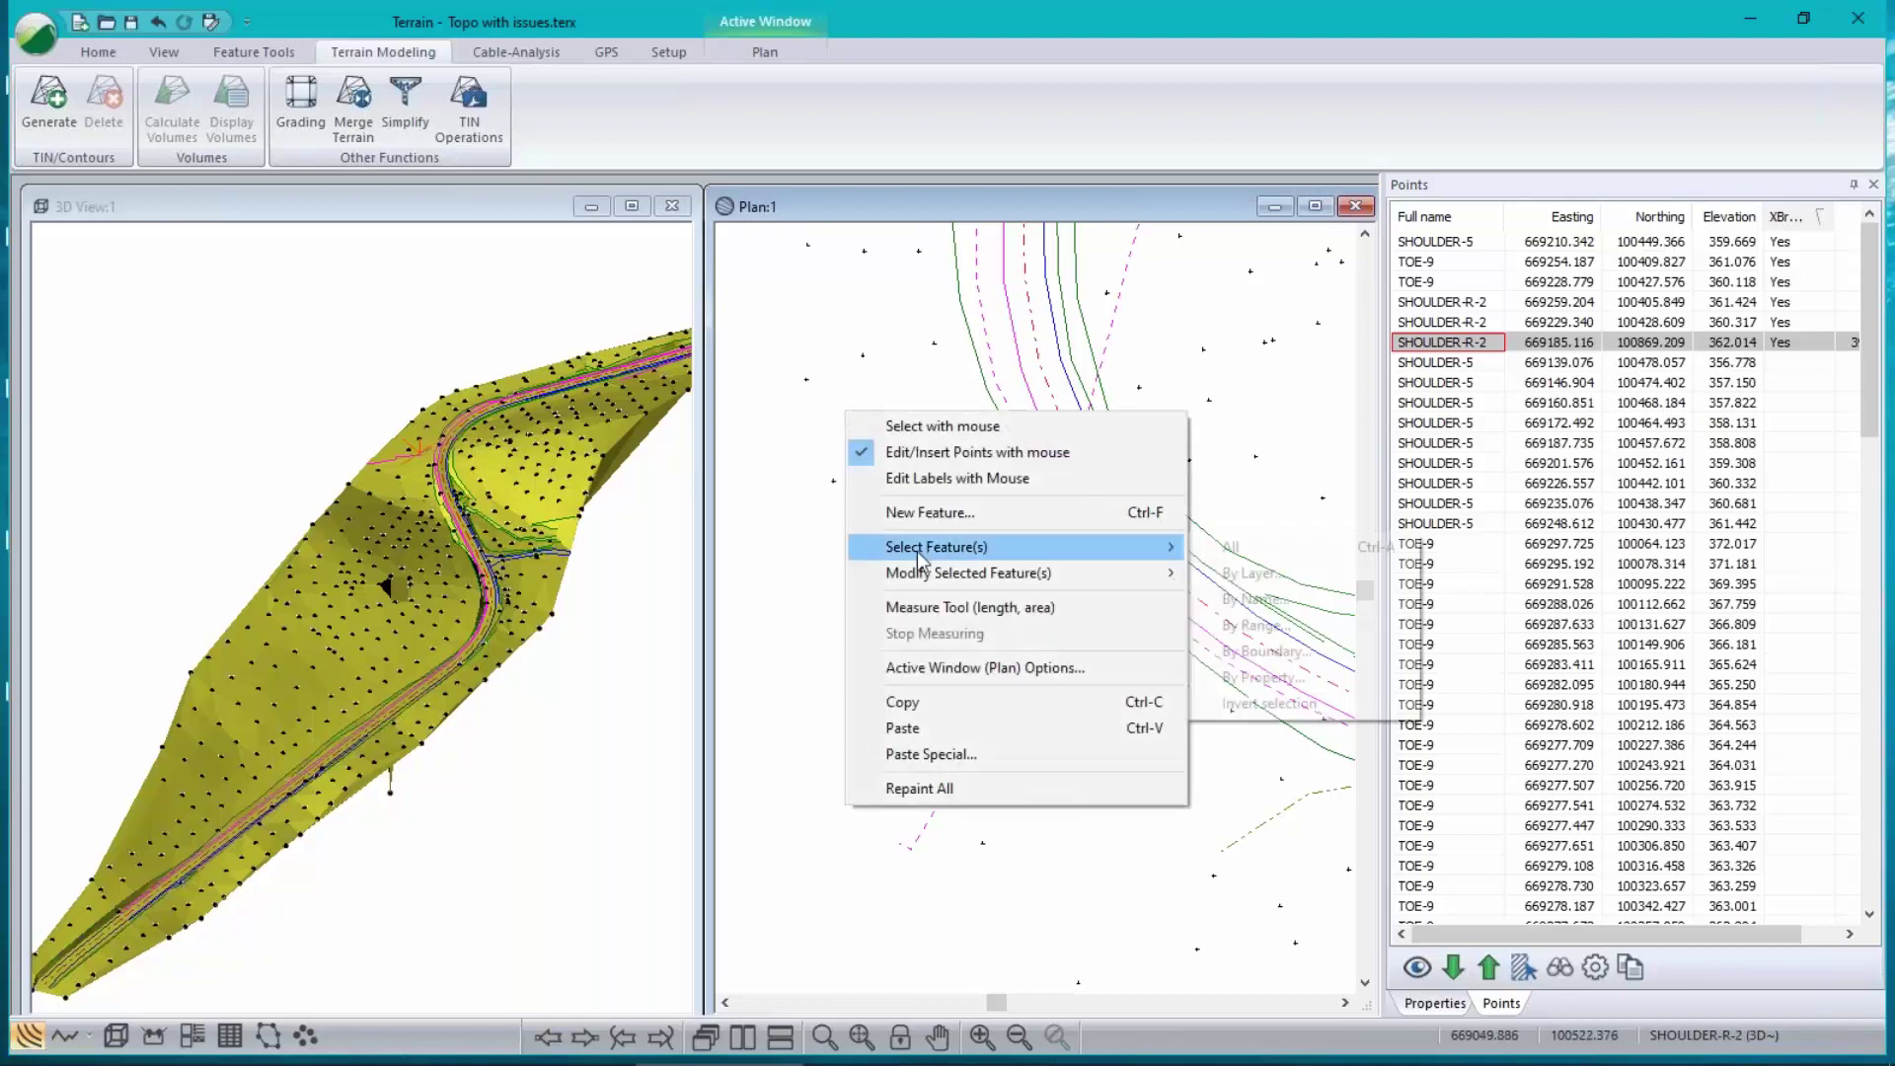
click(1296, 703)
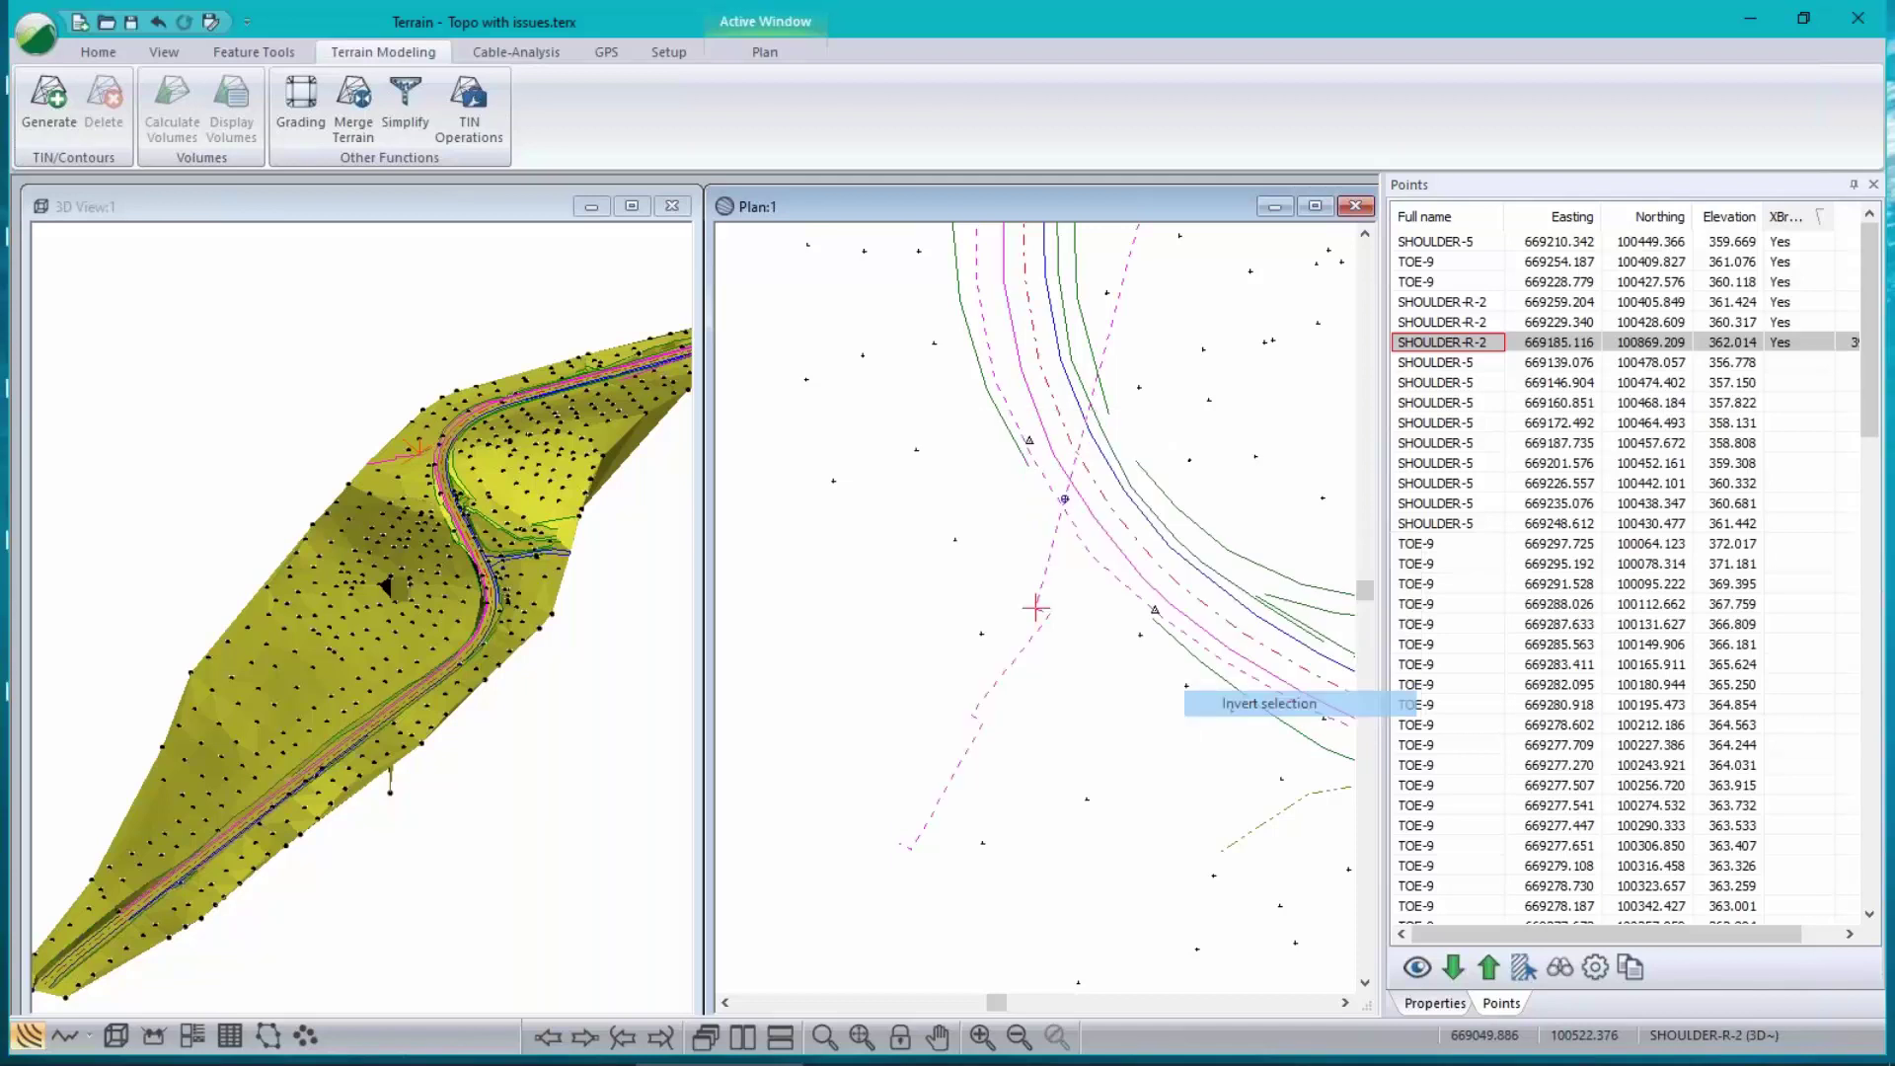
click(1435, 1003)
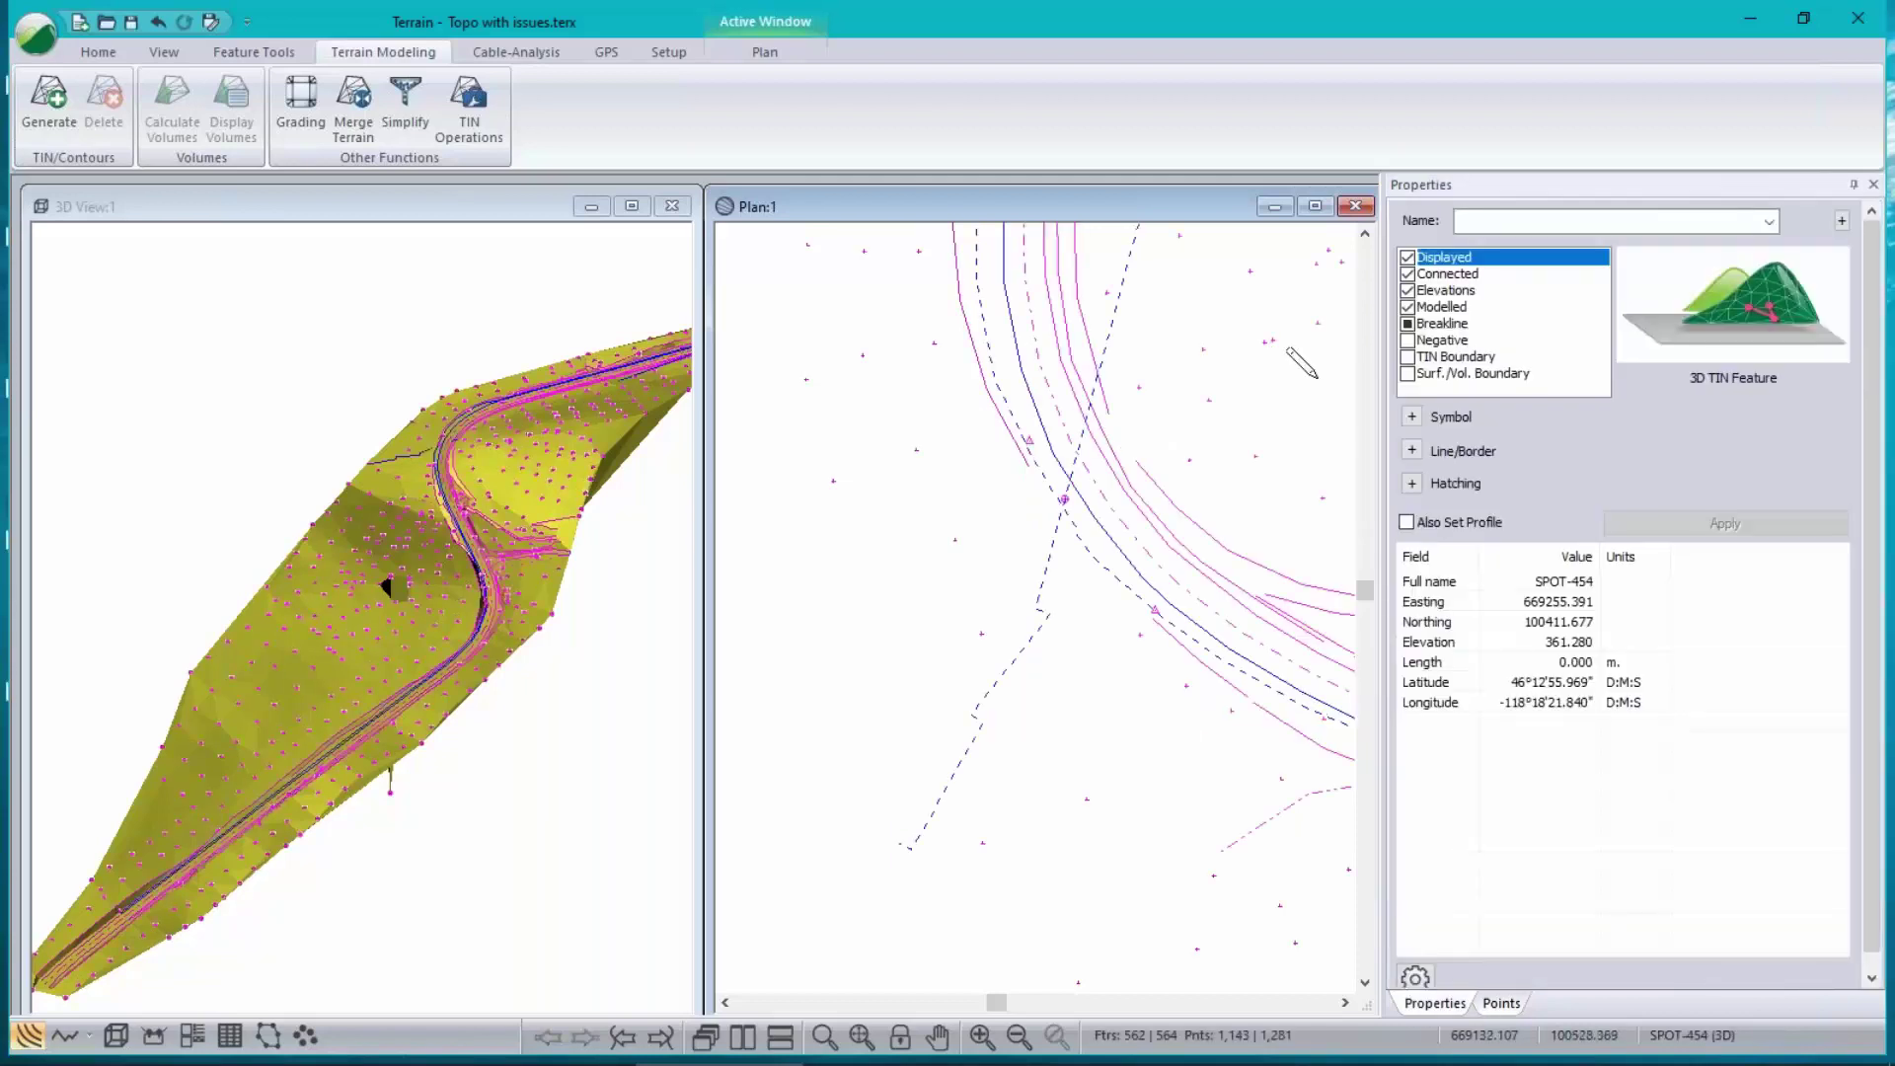
click(1409, 258)
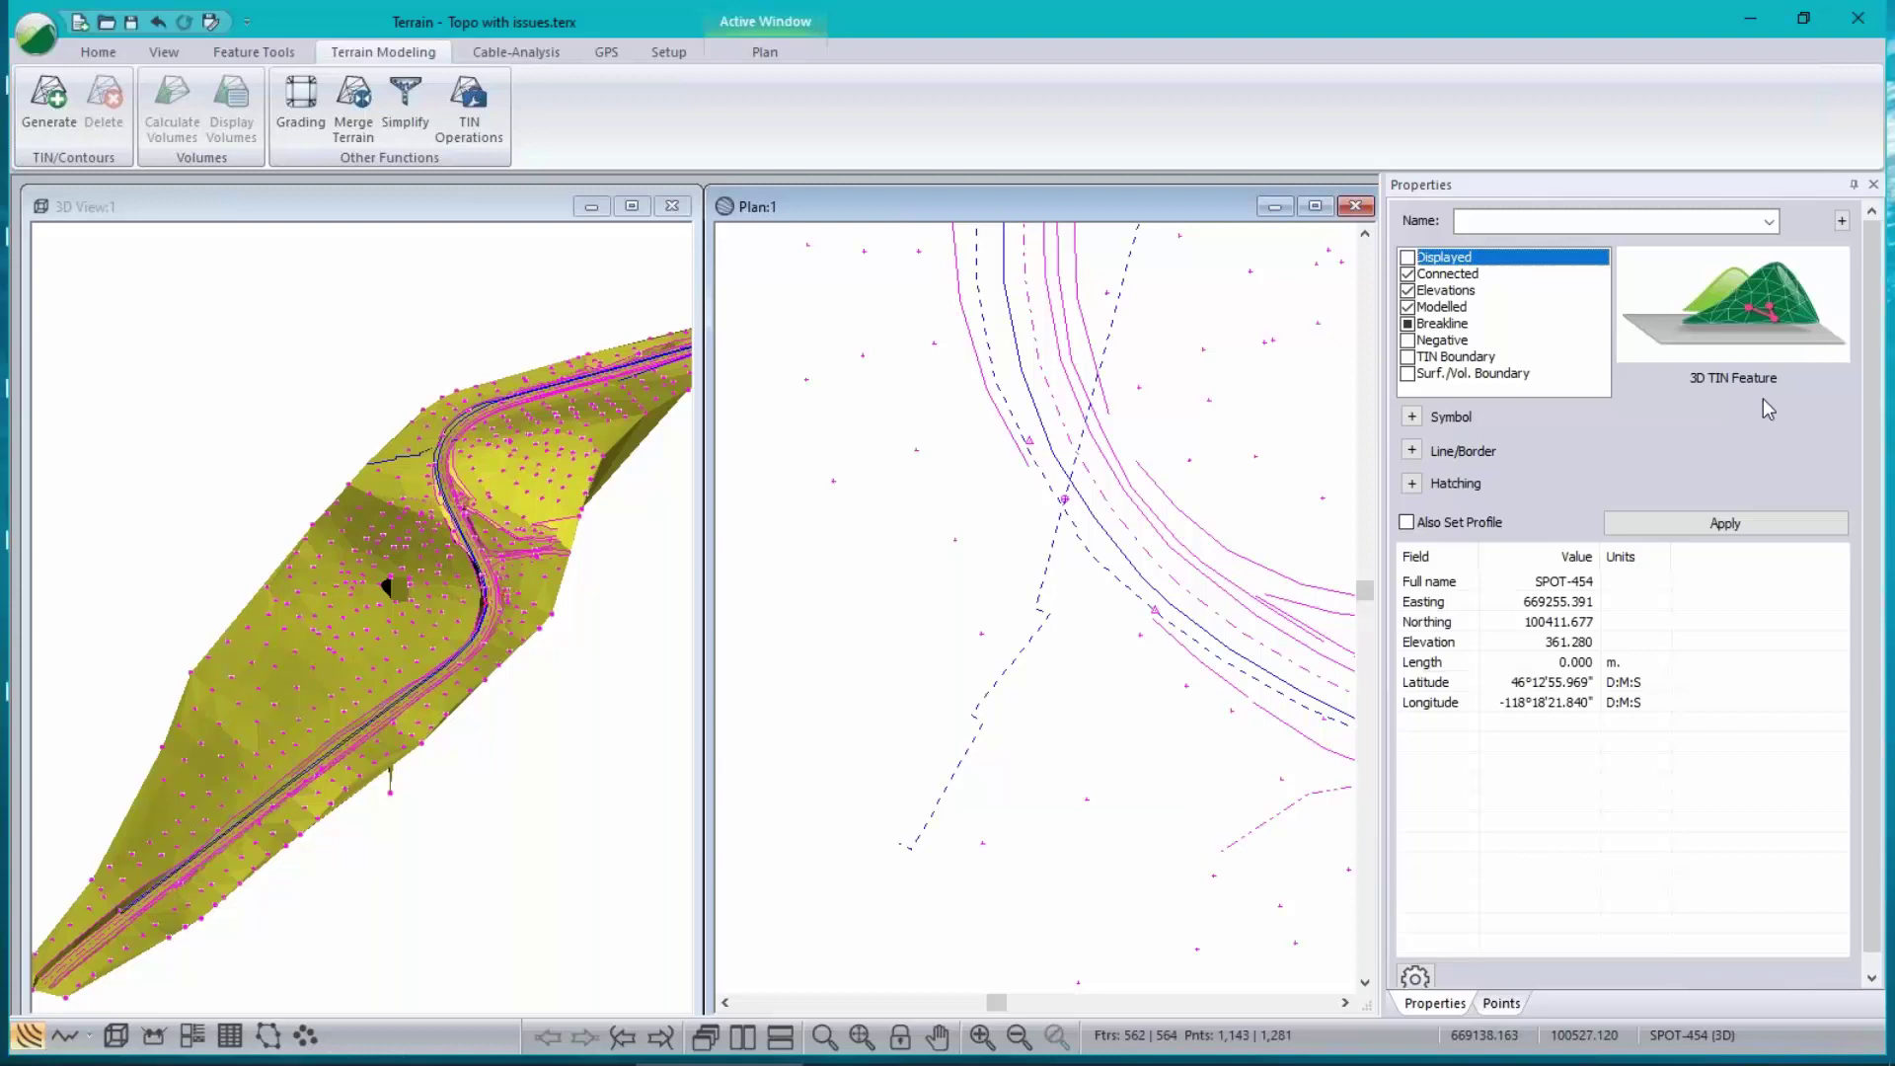
click(1791, 526)
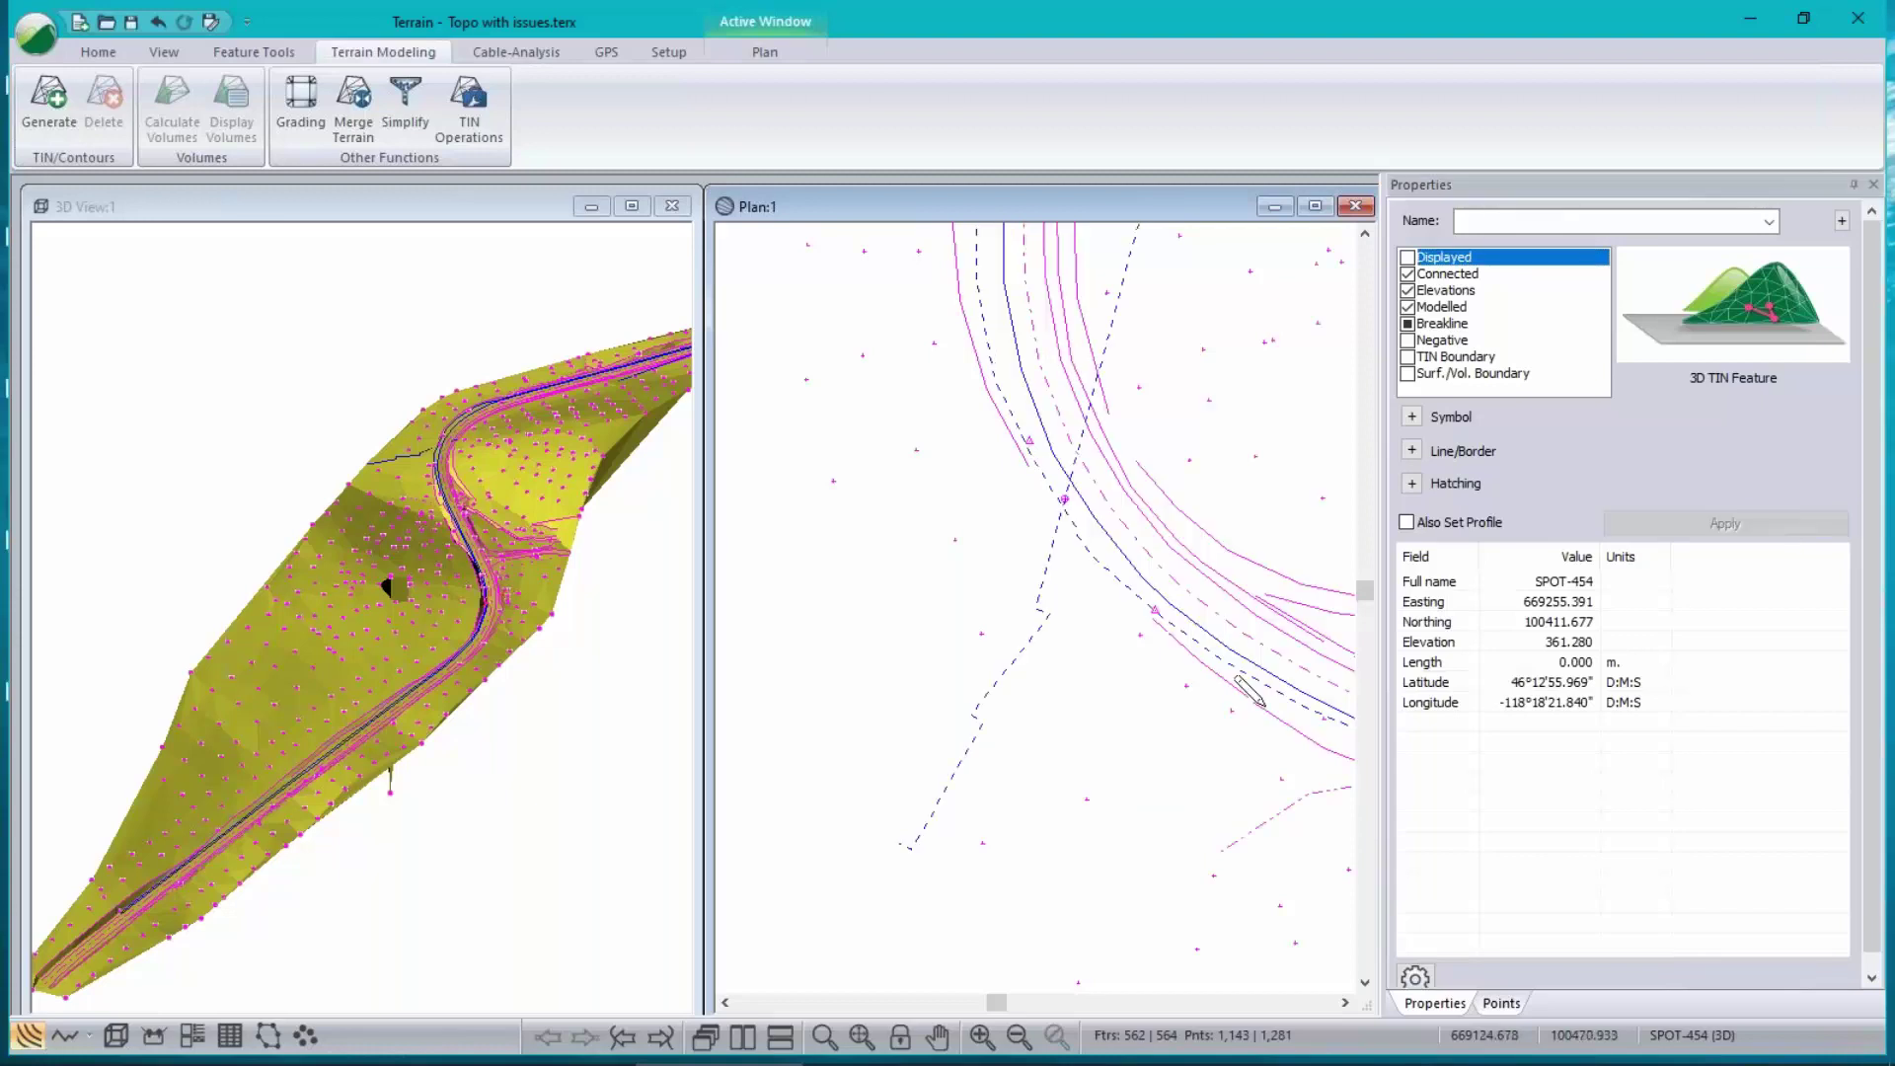
right_click(1122, 702)
click(1165, 327)
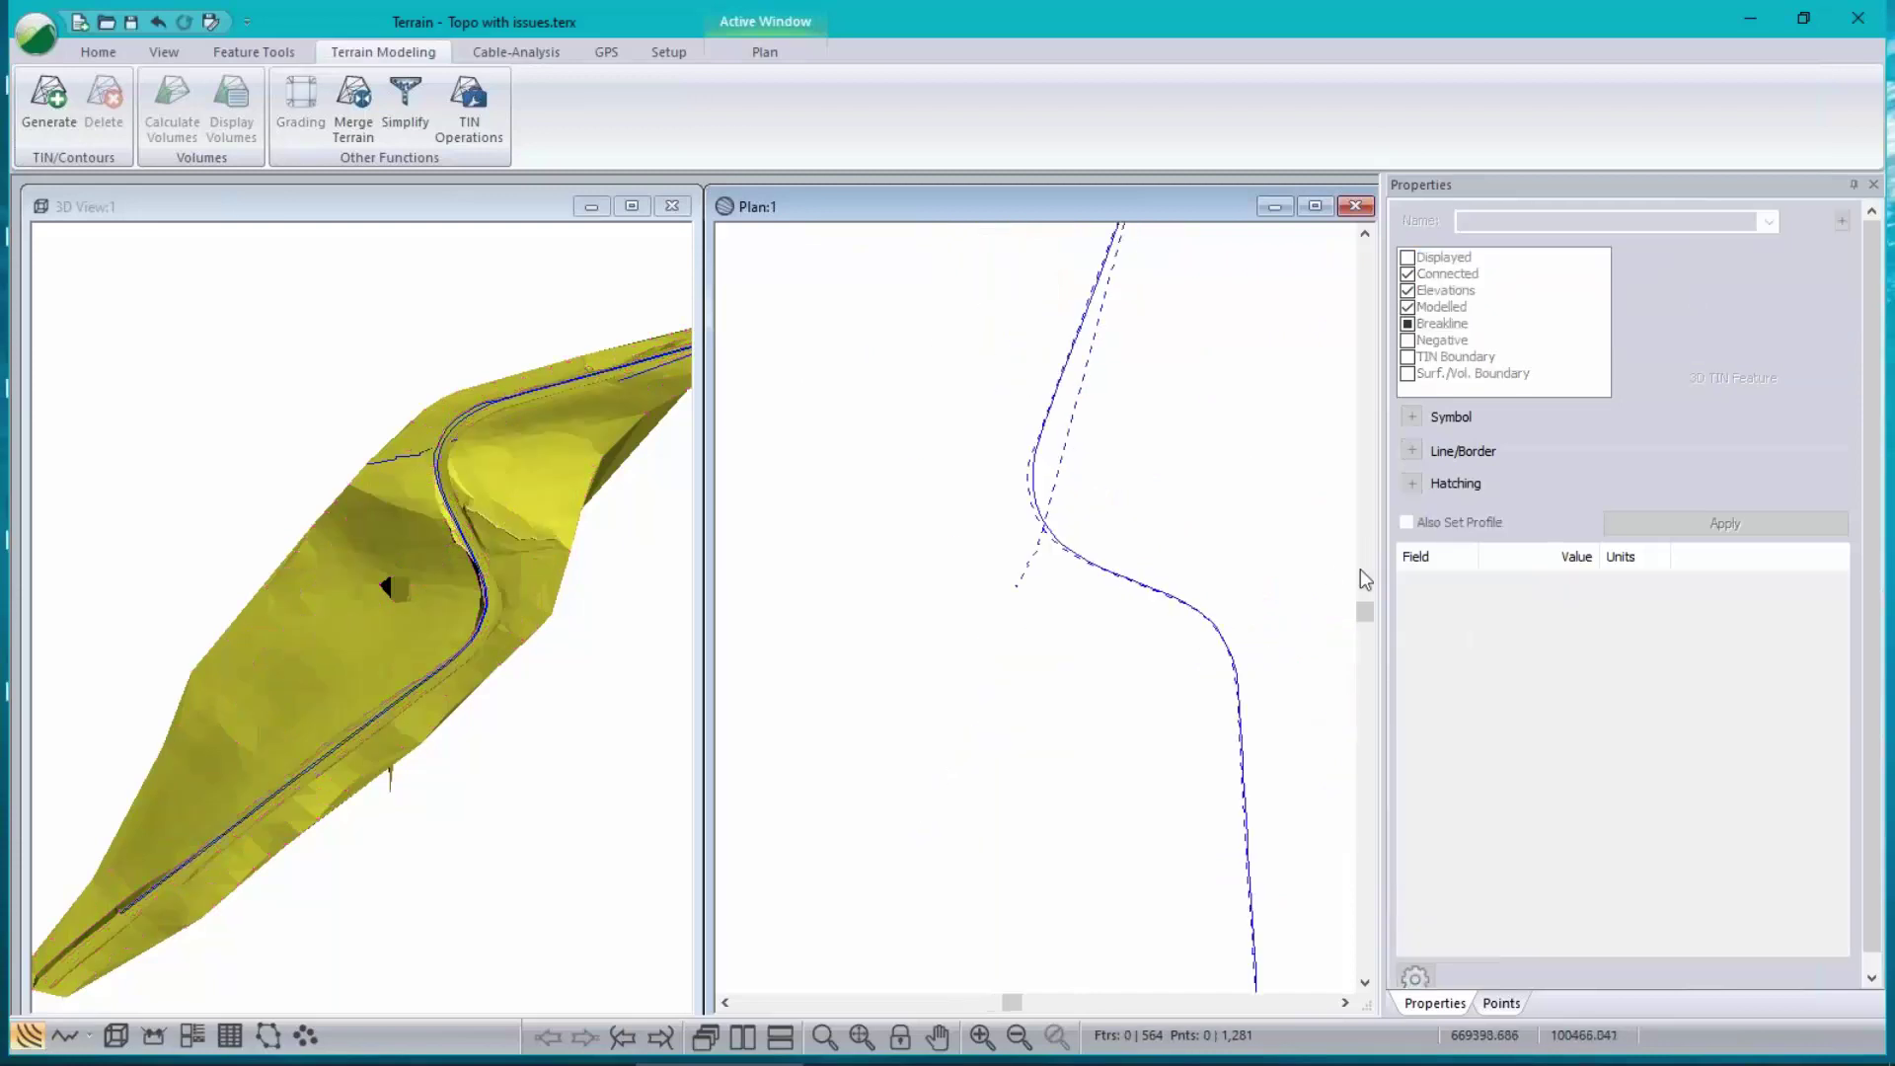
- Turn off display of the EP-2 line as well, leaving only the SHOULDER-R-2 line in the plan
middle_drag(845, 731, 950, 499)
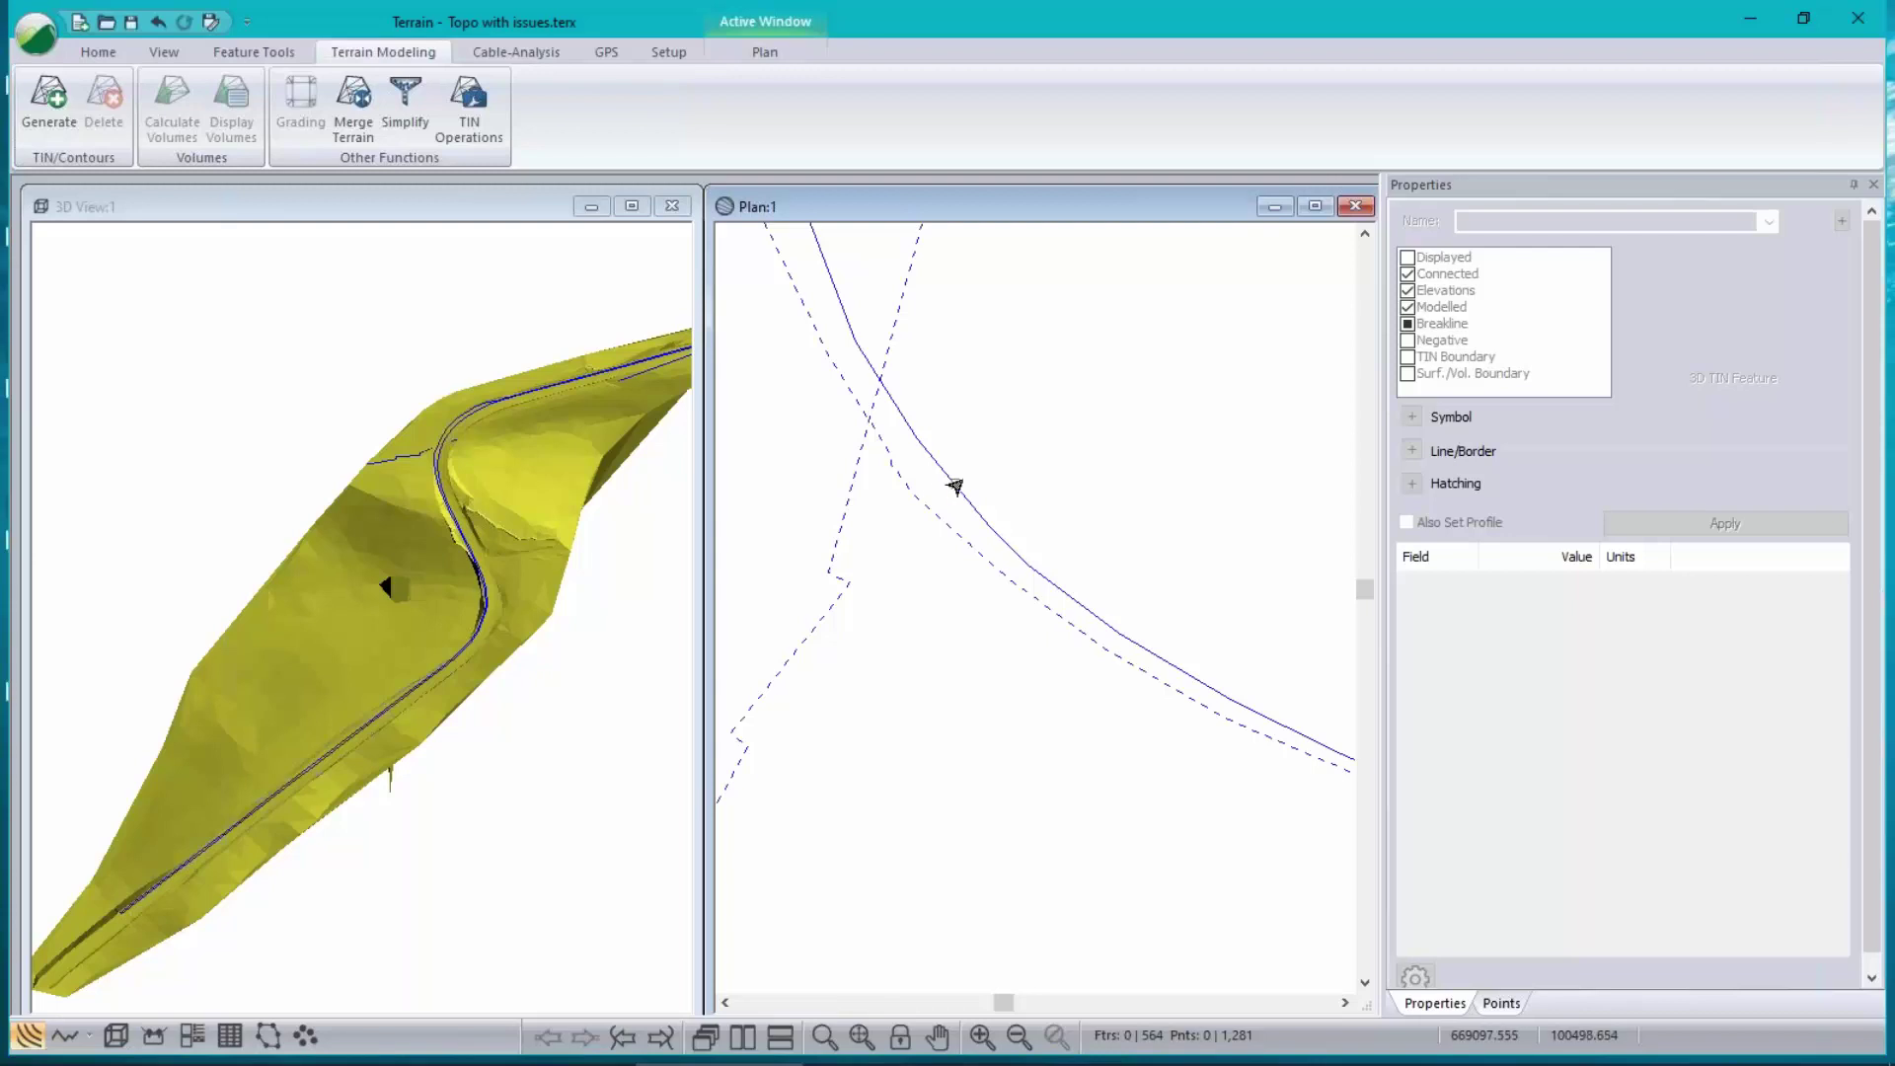
click(989, 526)
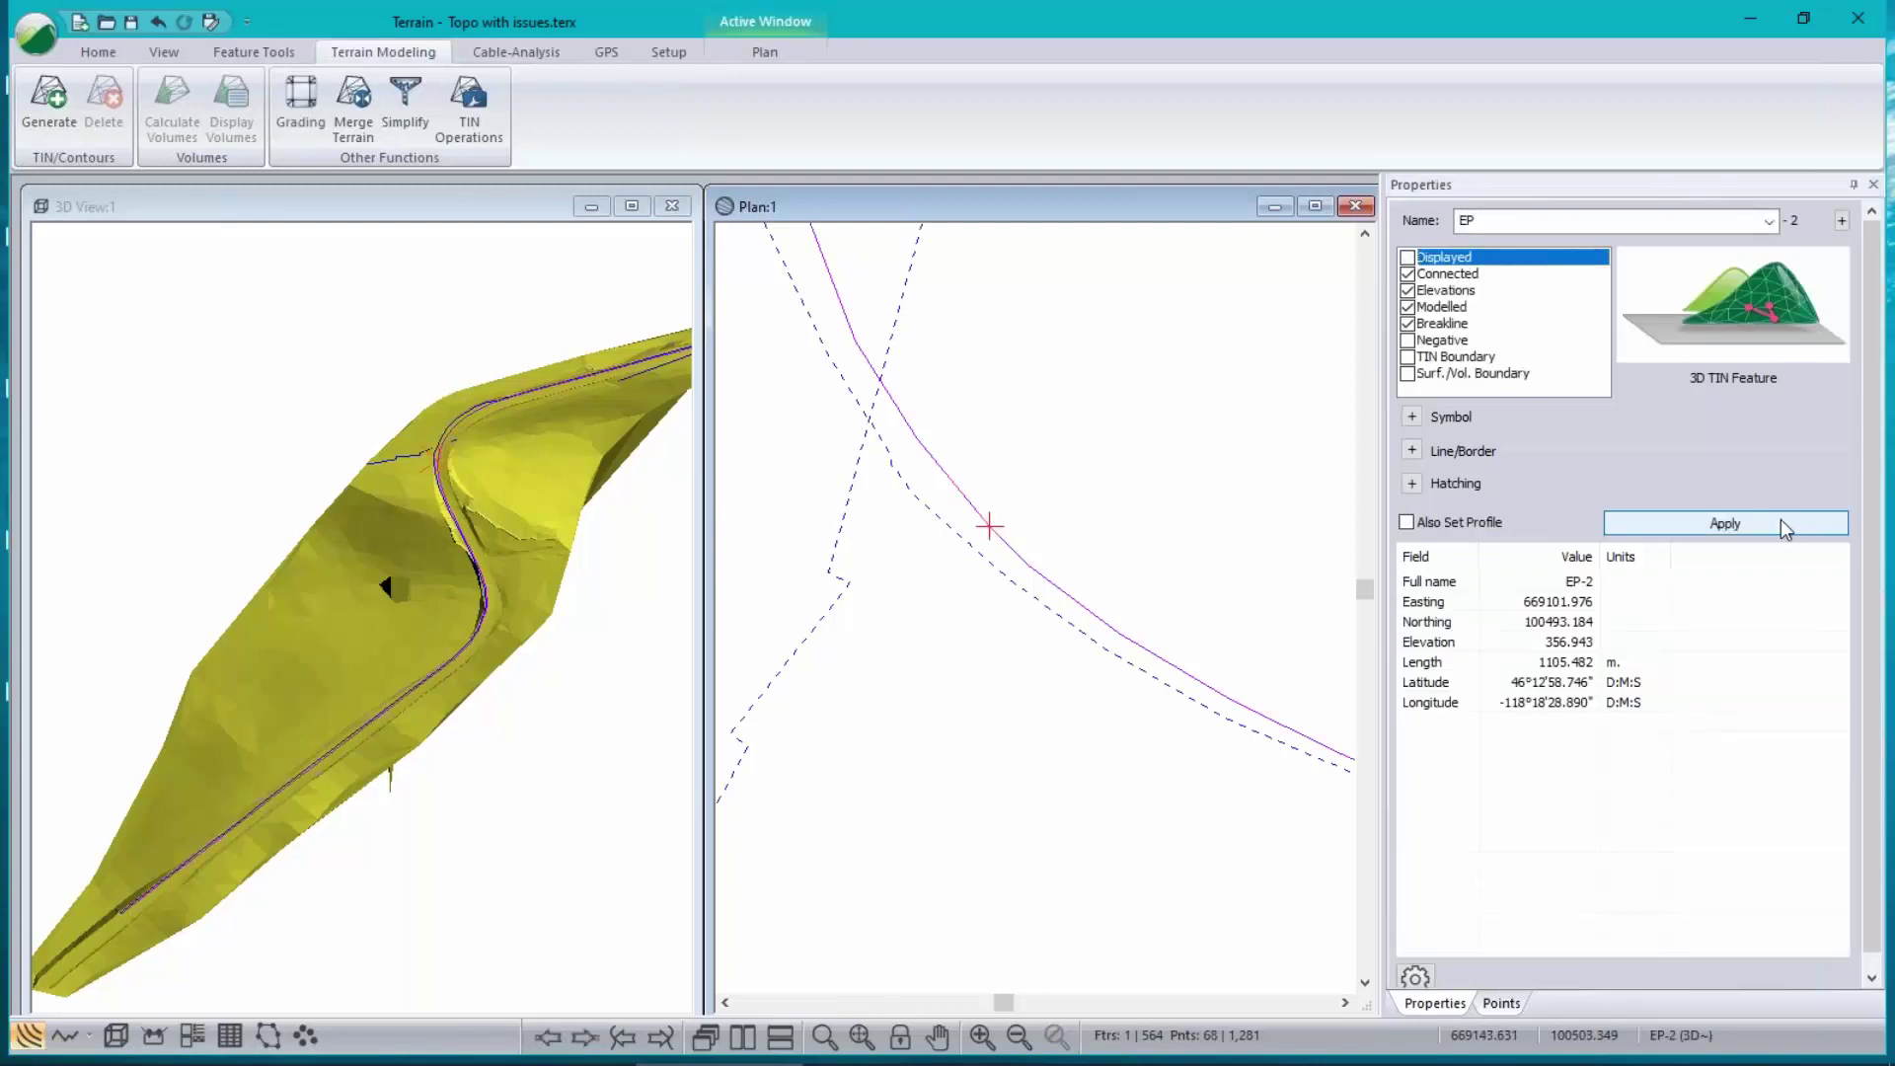
click(1743, 531)
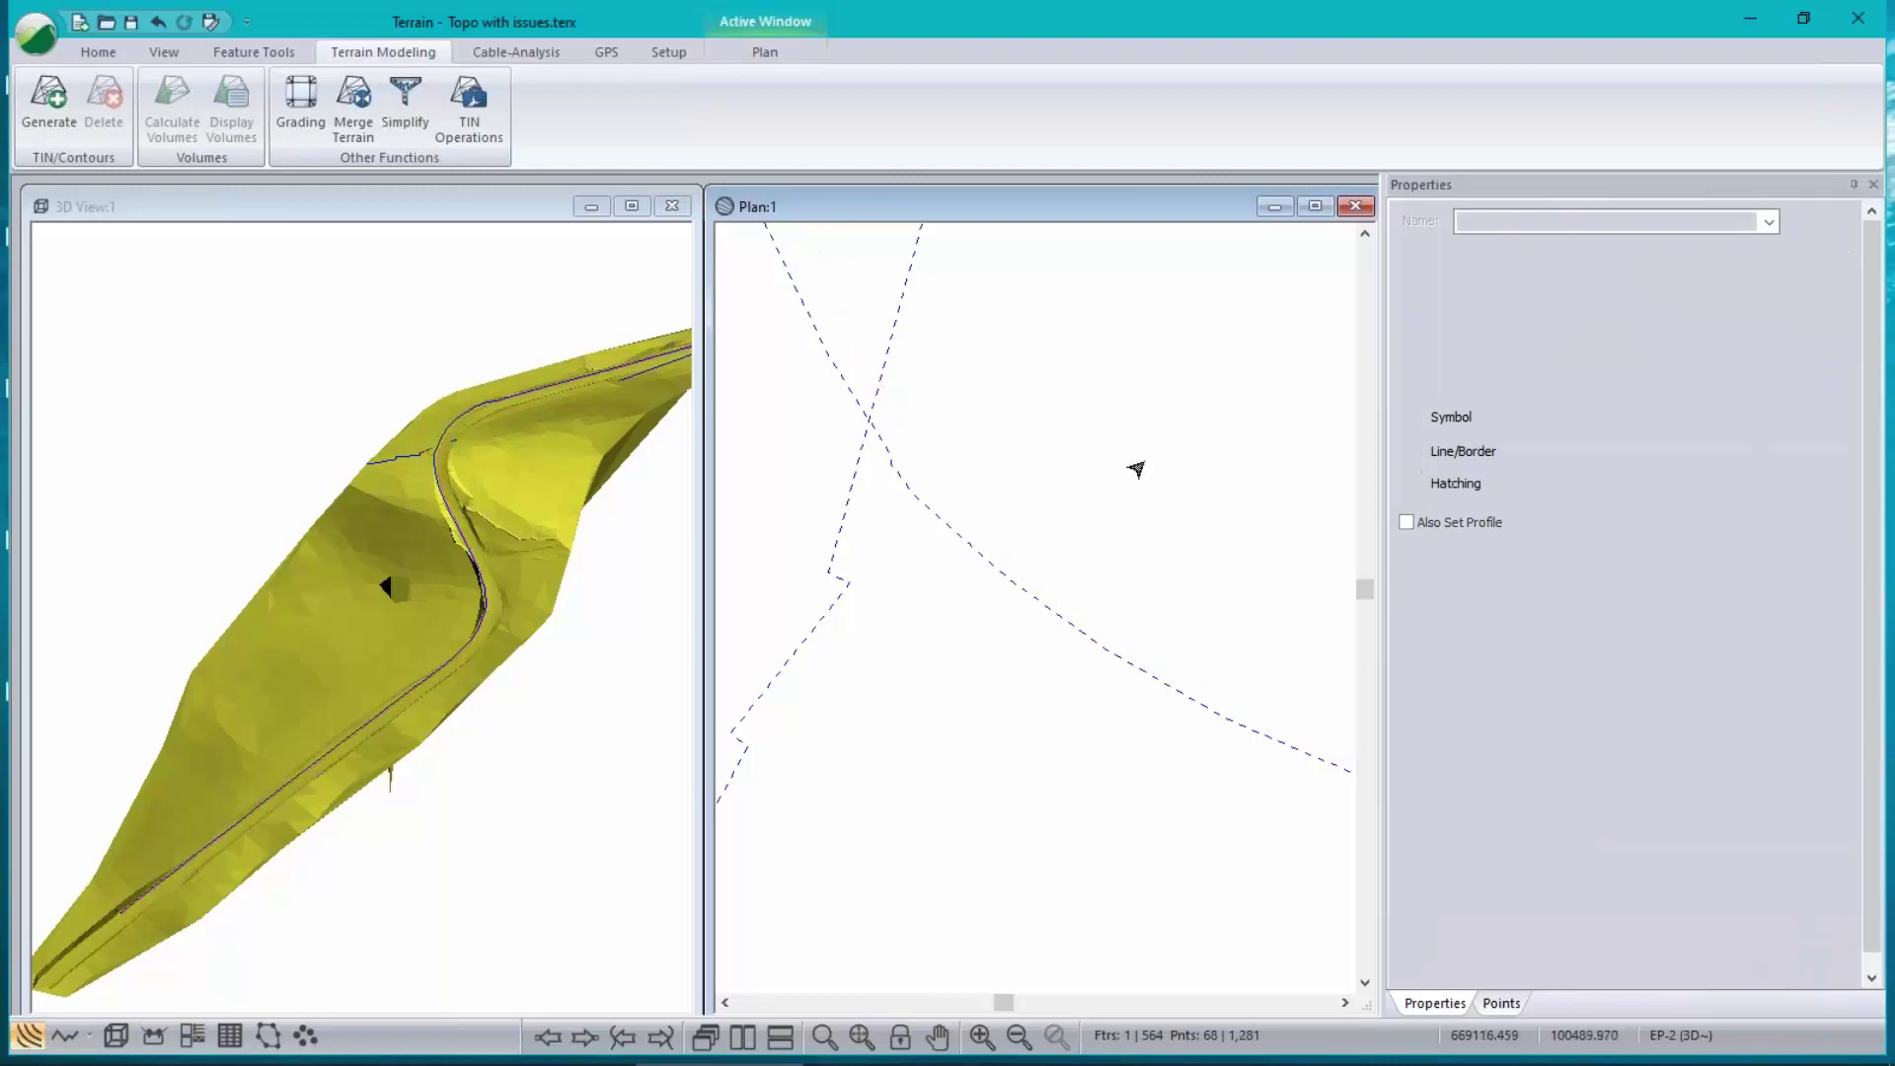
- Trace SHOULDER-R-2 to the vertex at easting 669185.116 where it doubles back, and break the line at that point
middle_drag(1066, 444, 1105, 555)
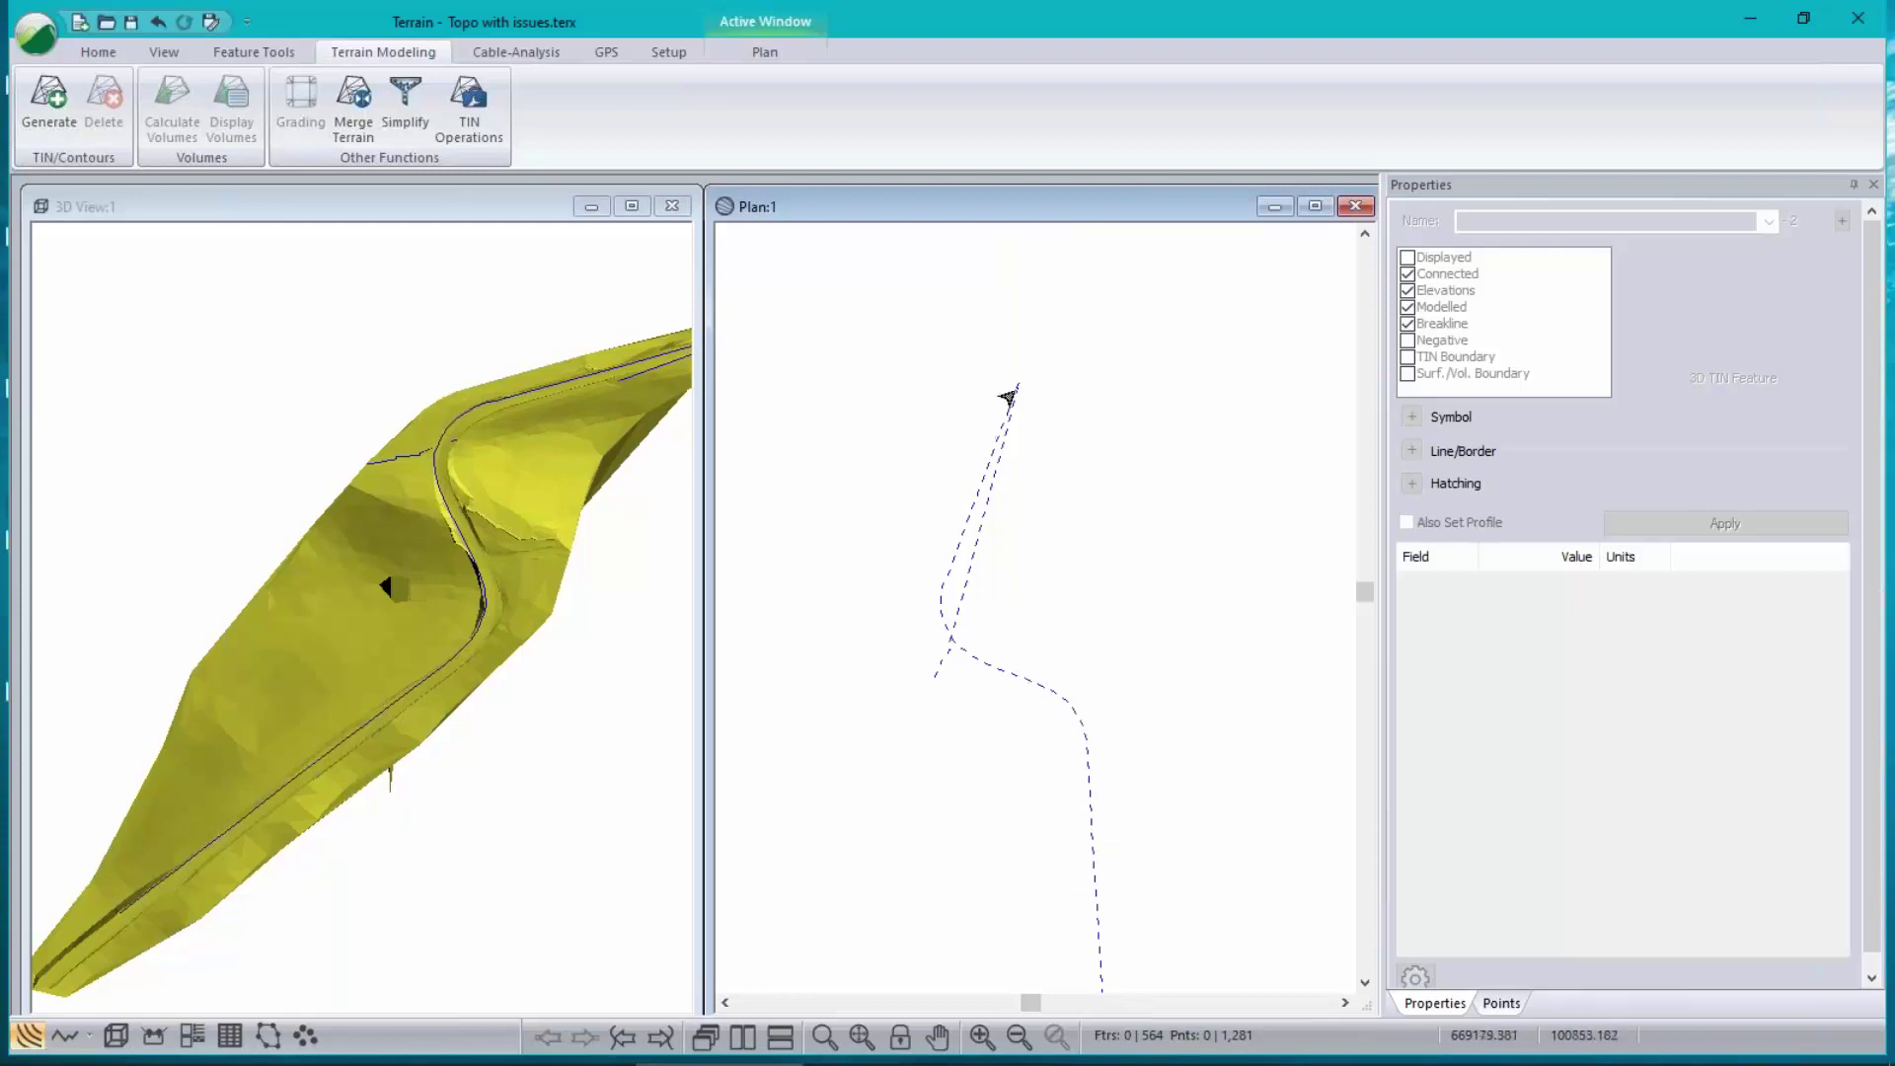
scroll(945, 637, up, 2)
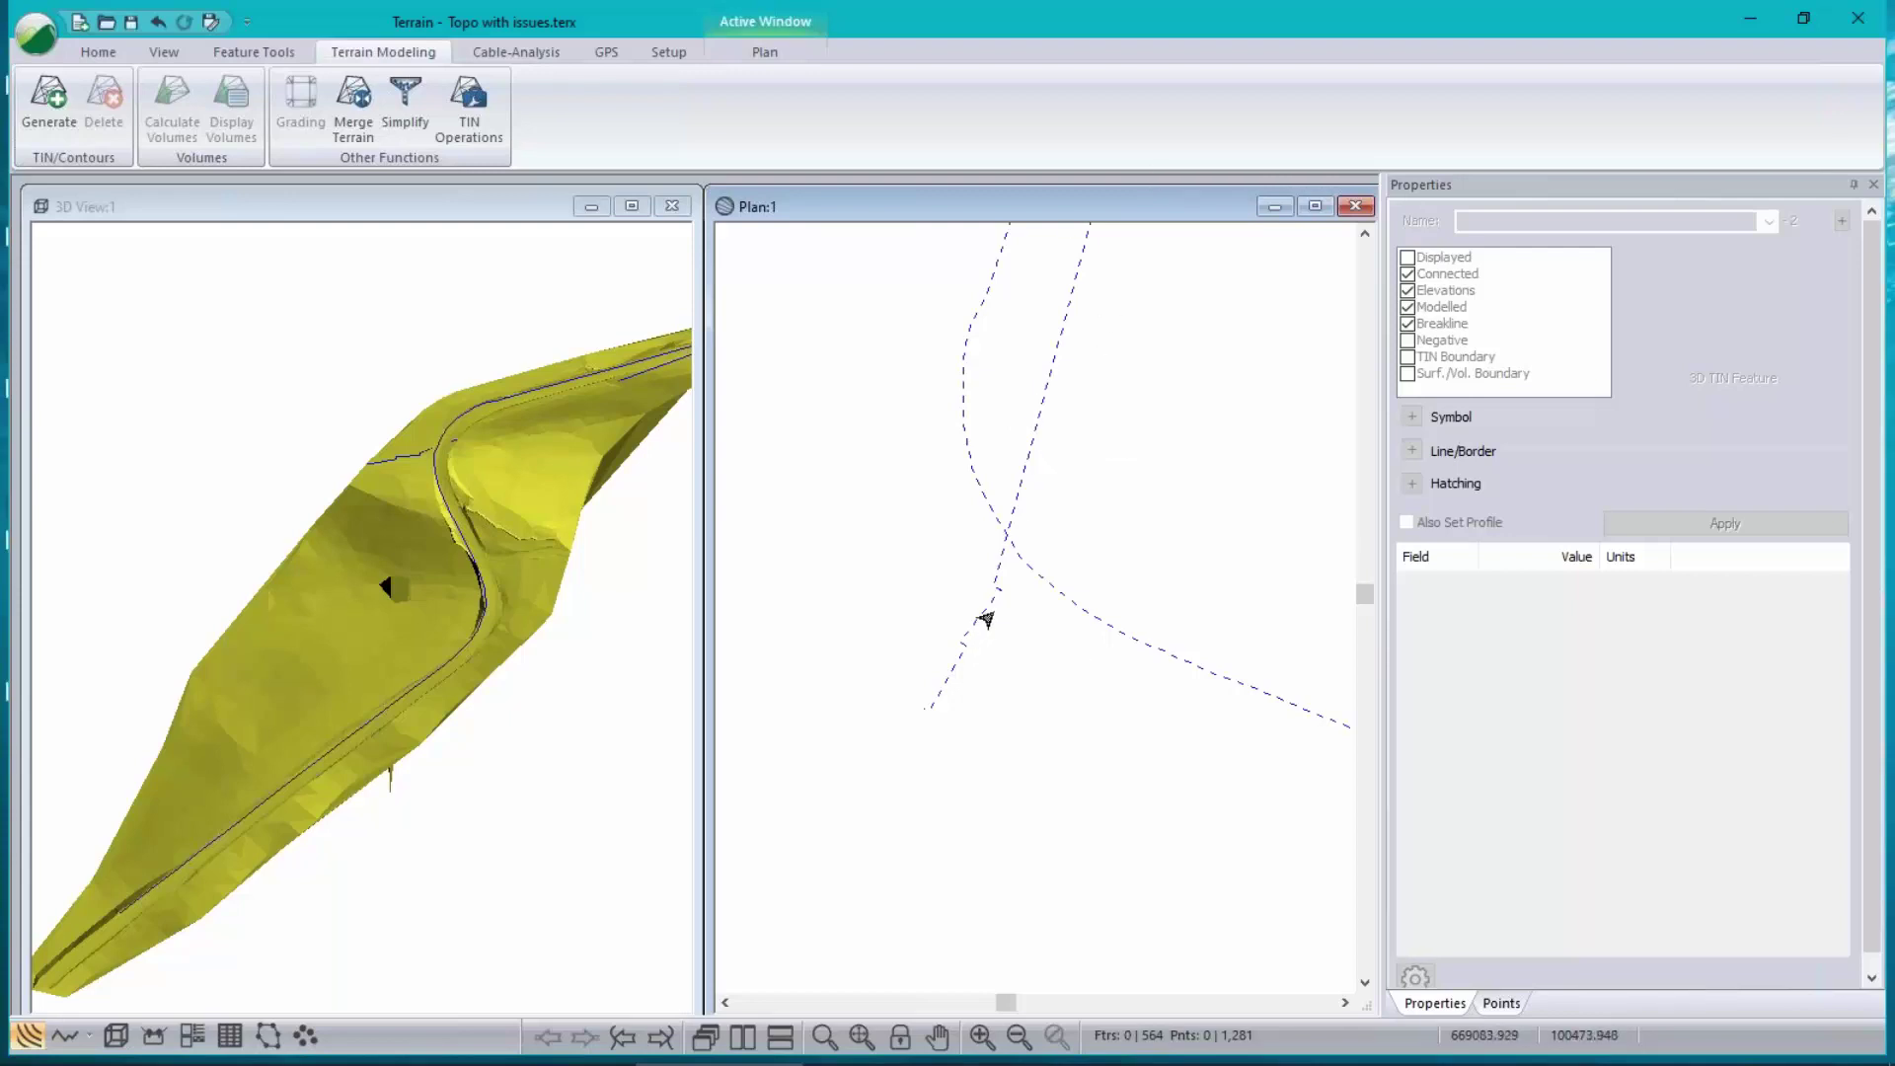
click(992, 584)
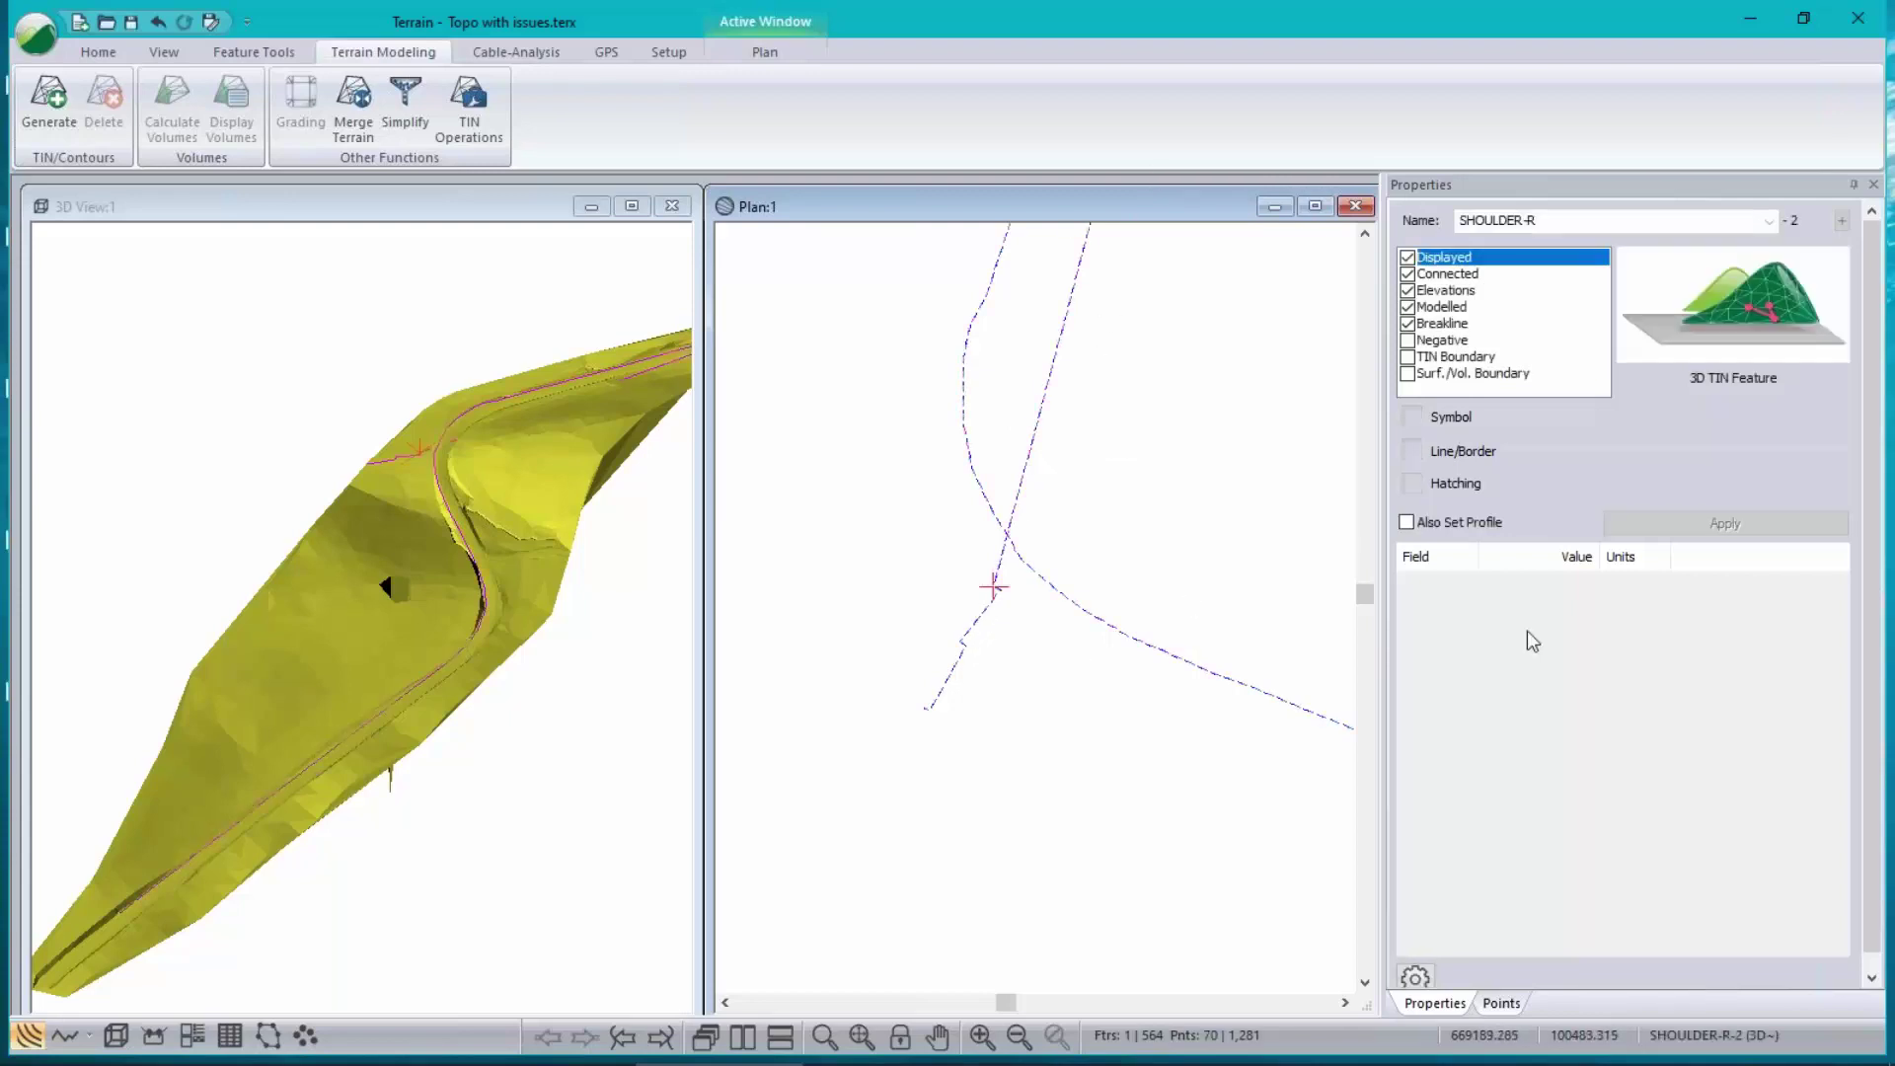
middle_drag(1079, 351, 1027, 837)
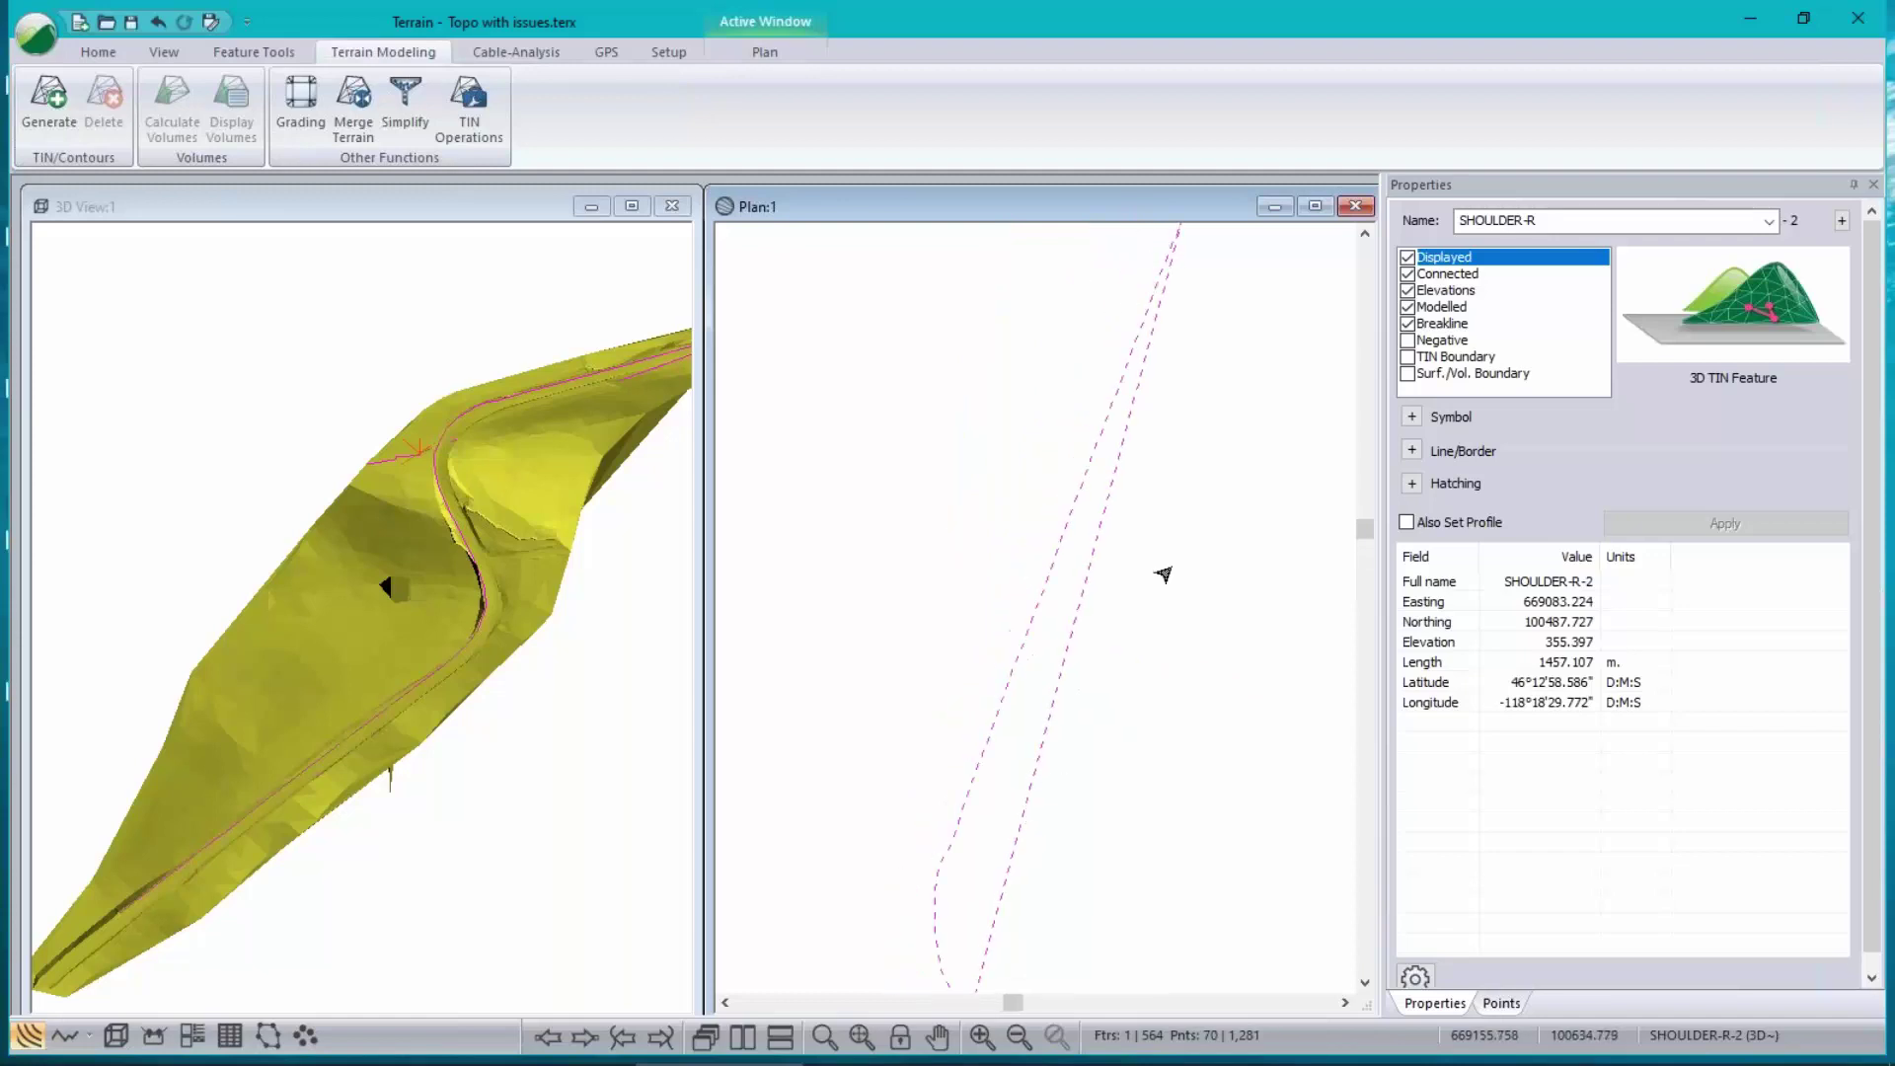
middle_drag(1142, 529, 1049, 730)
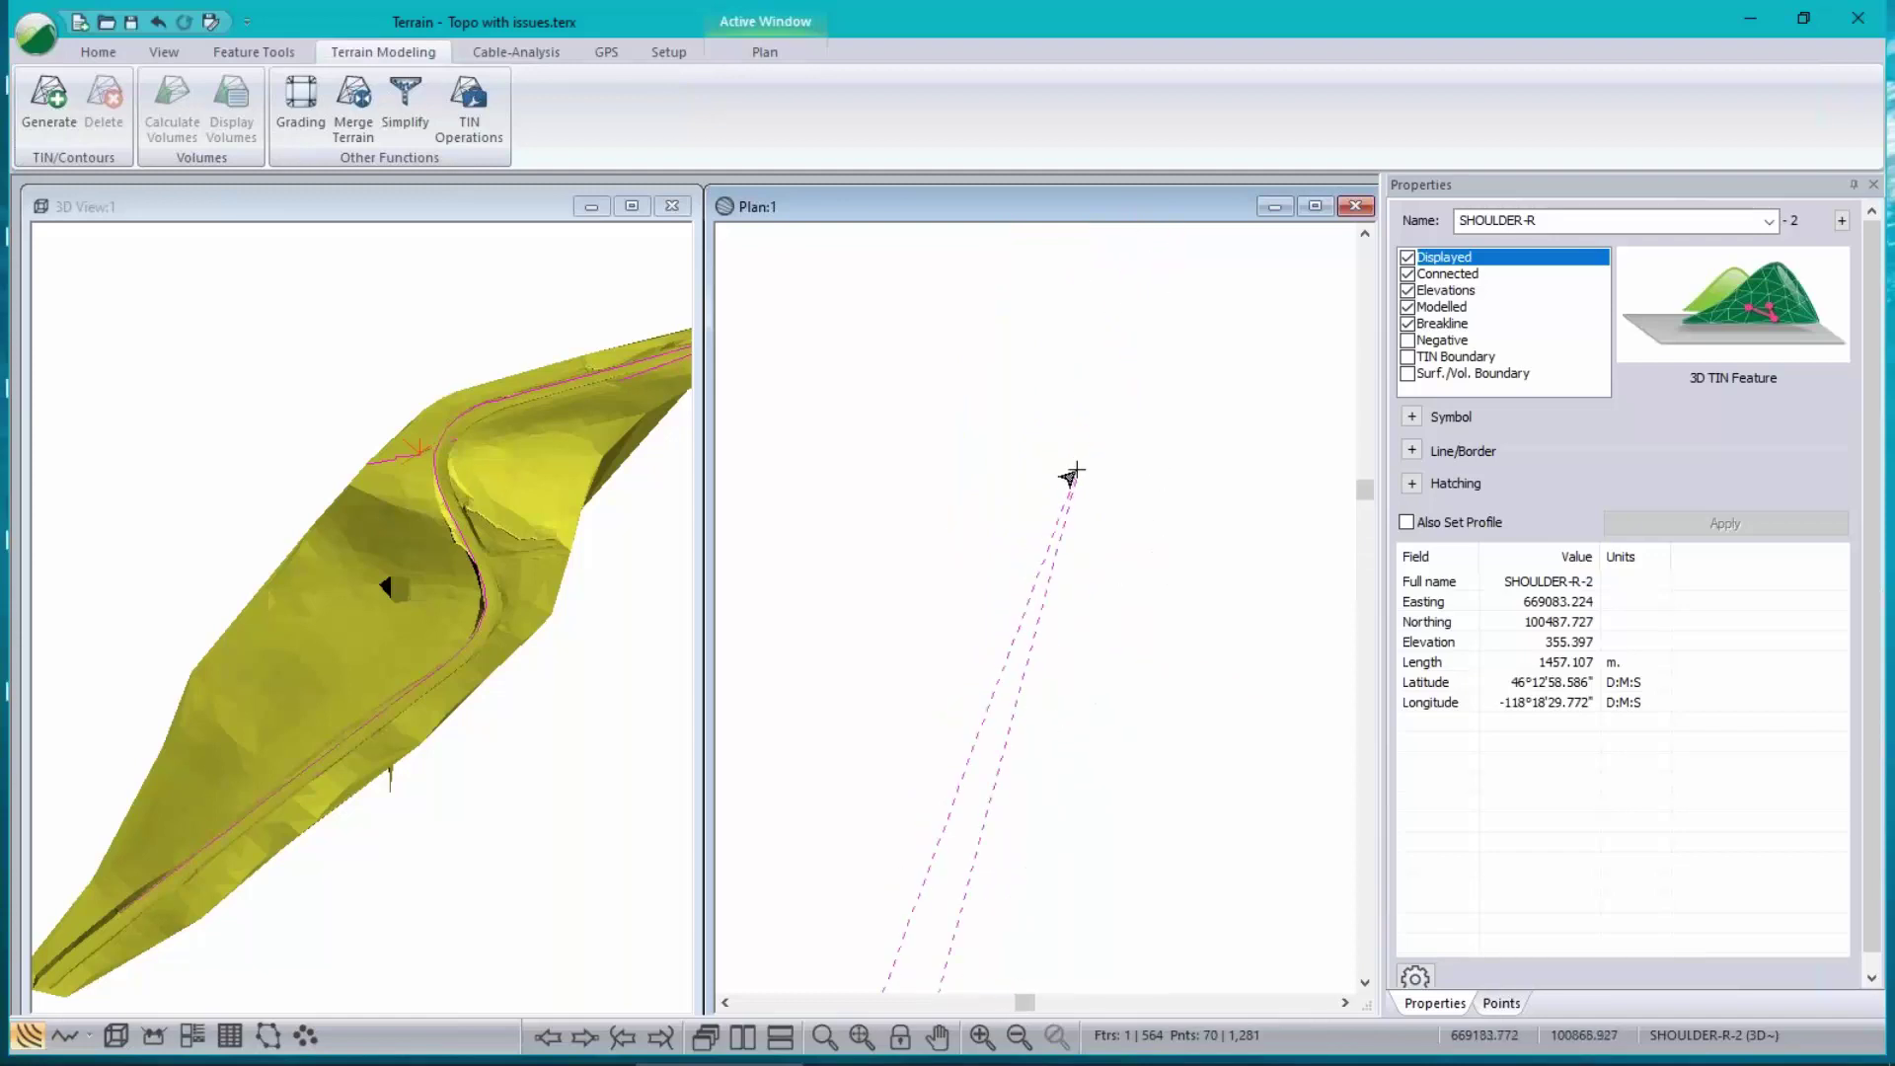
click(1077, 470)
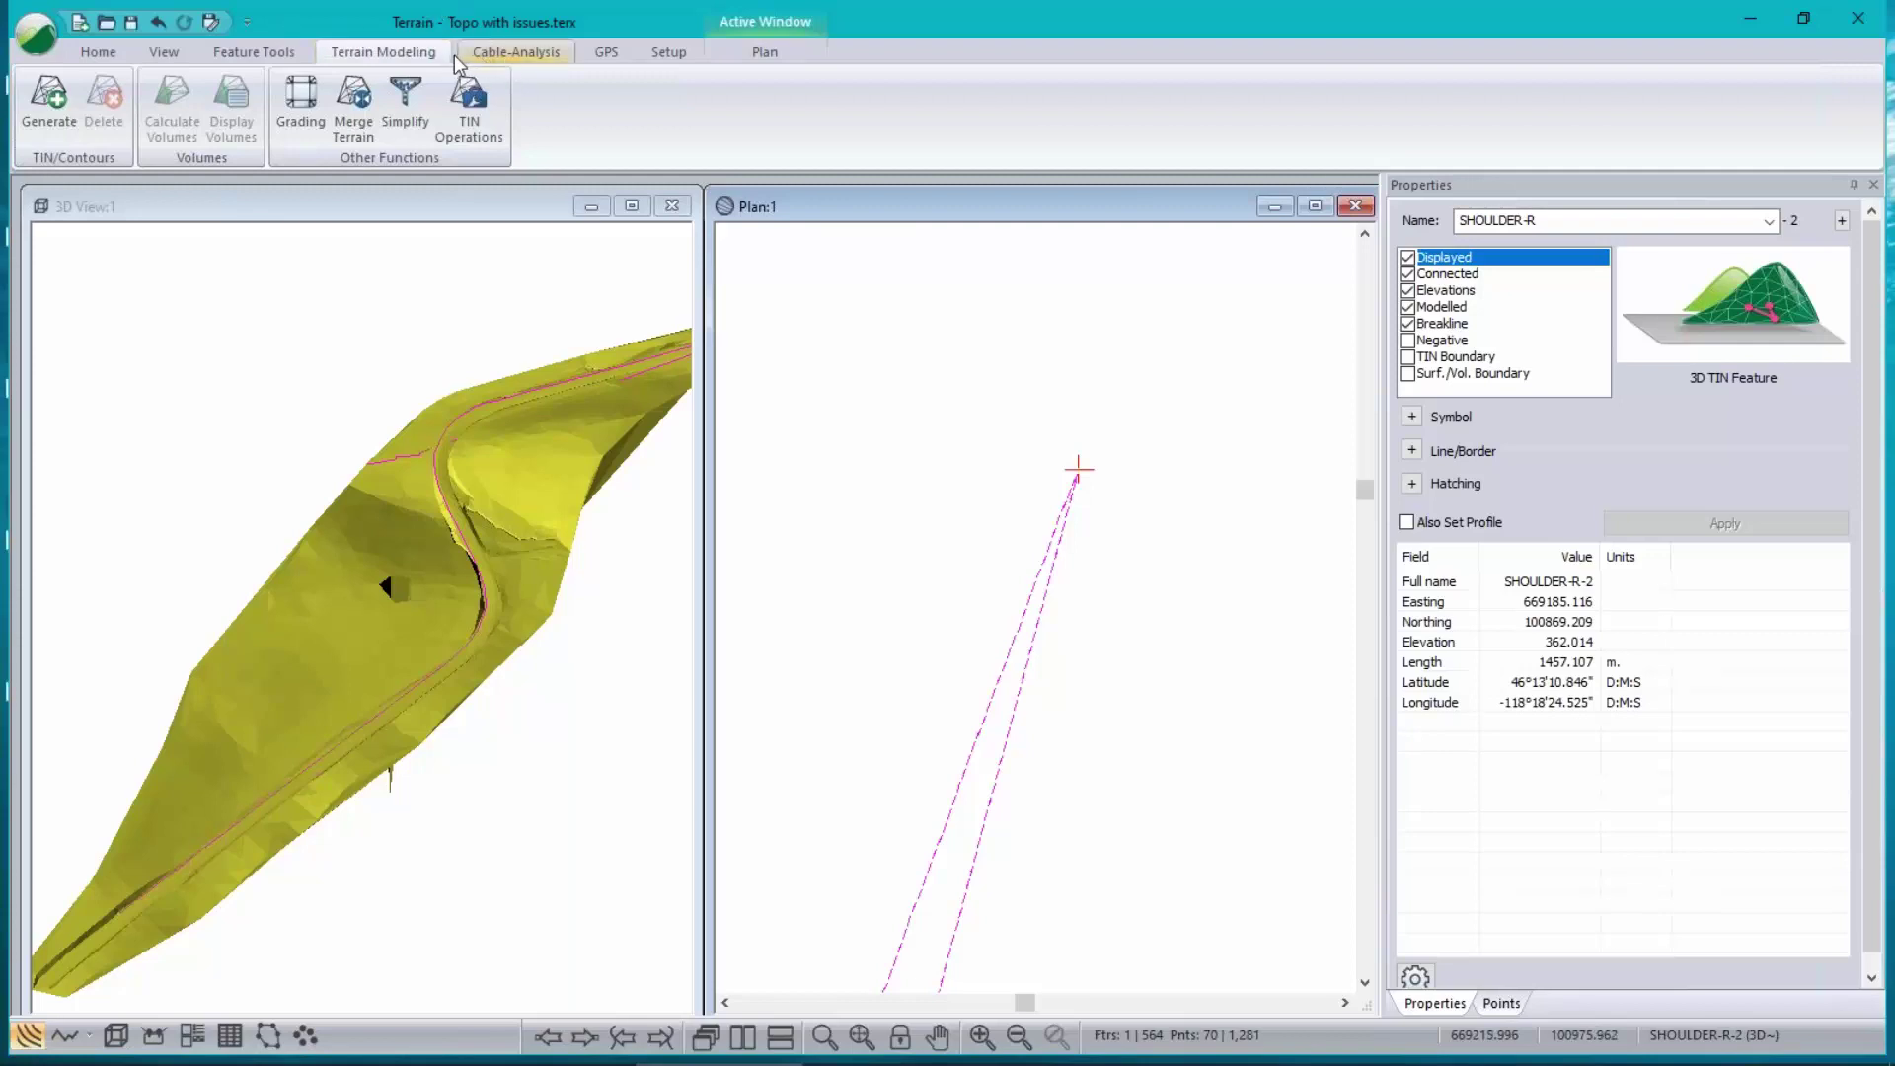
click(257, 52)
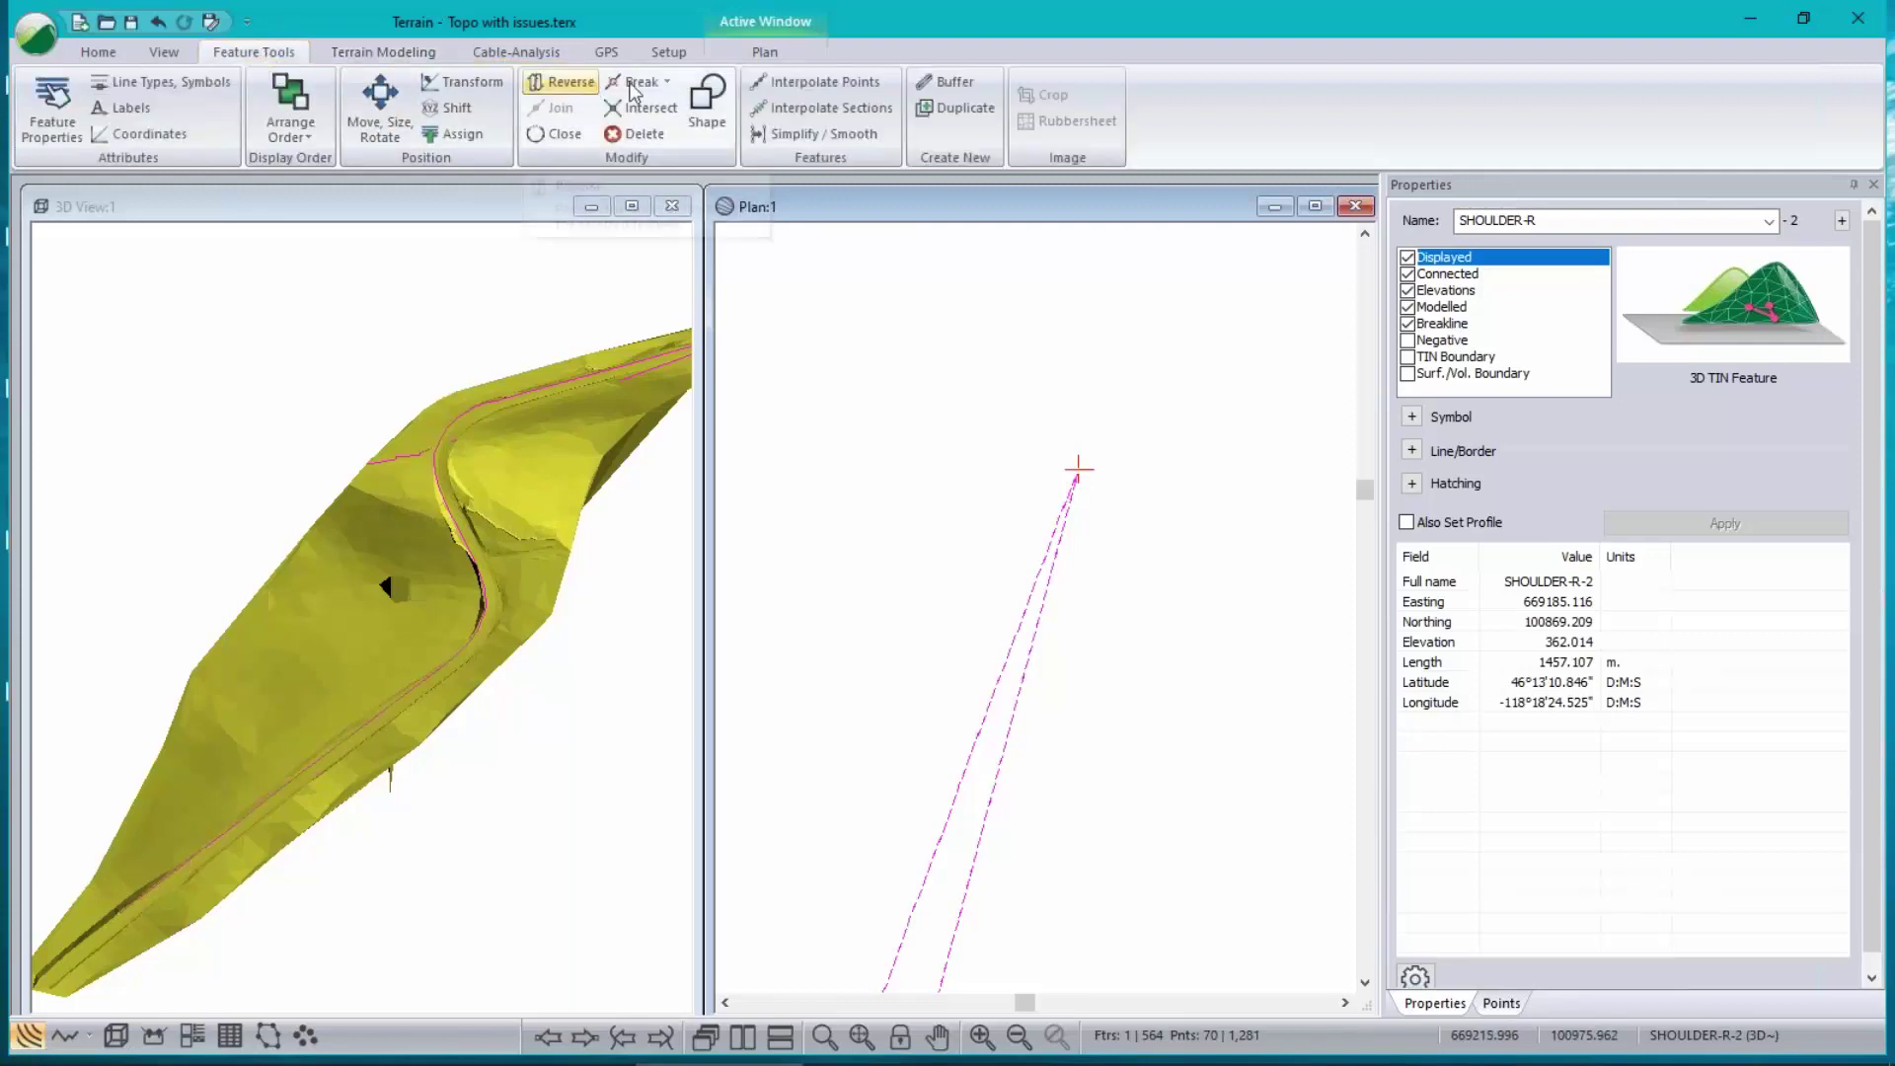
click(665, 84)
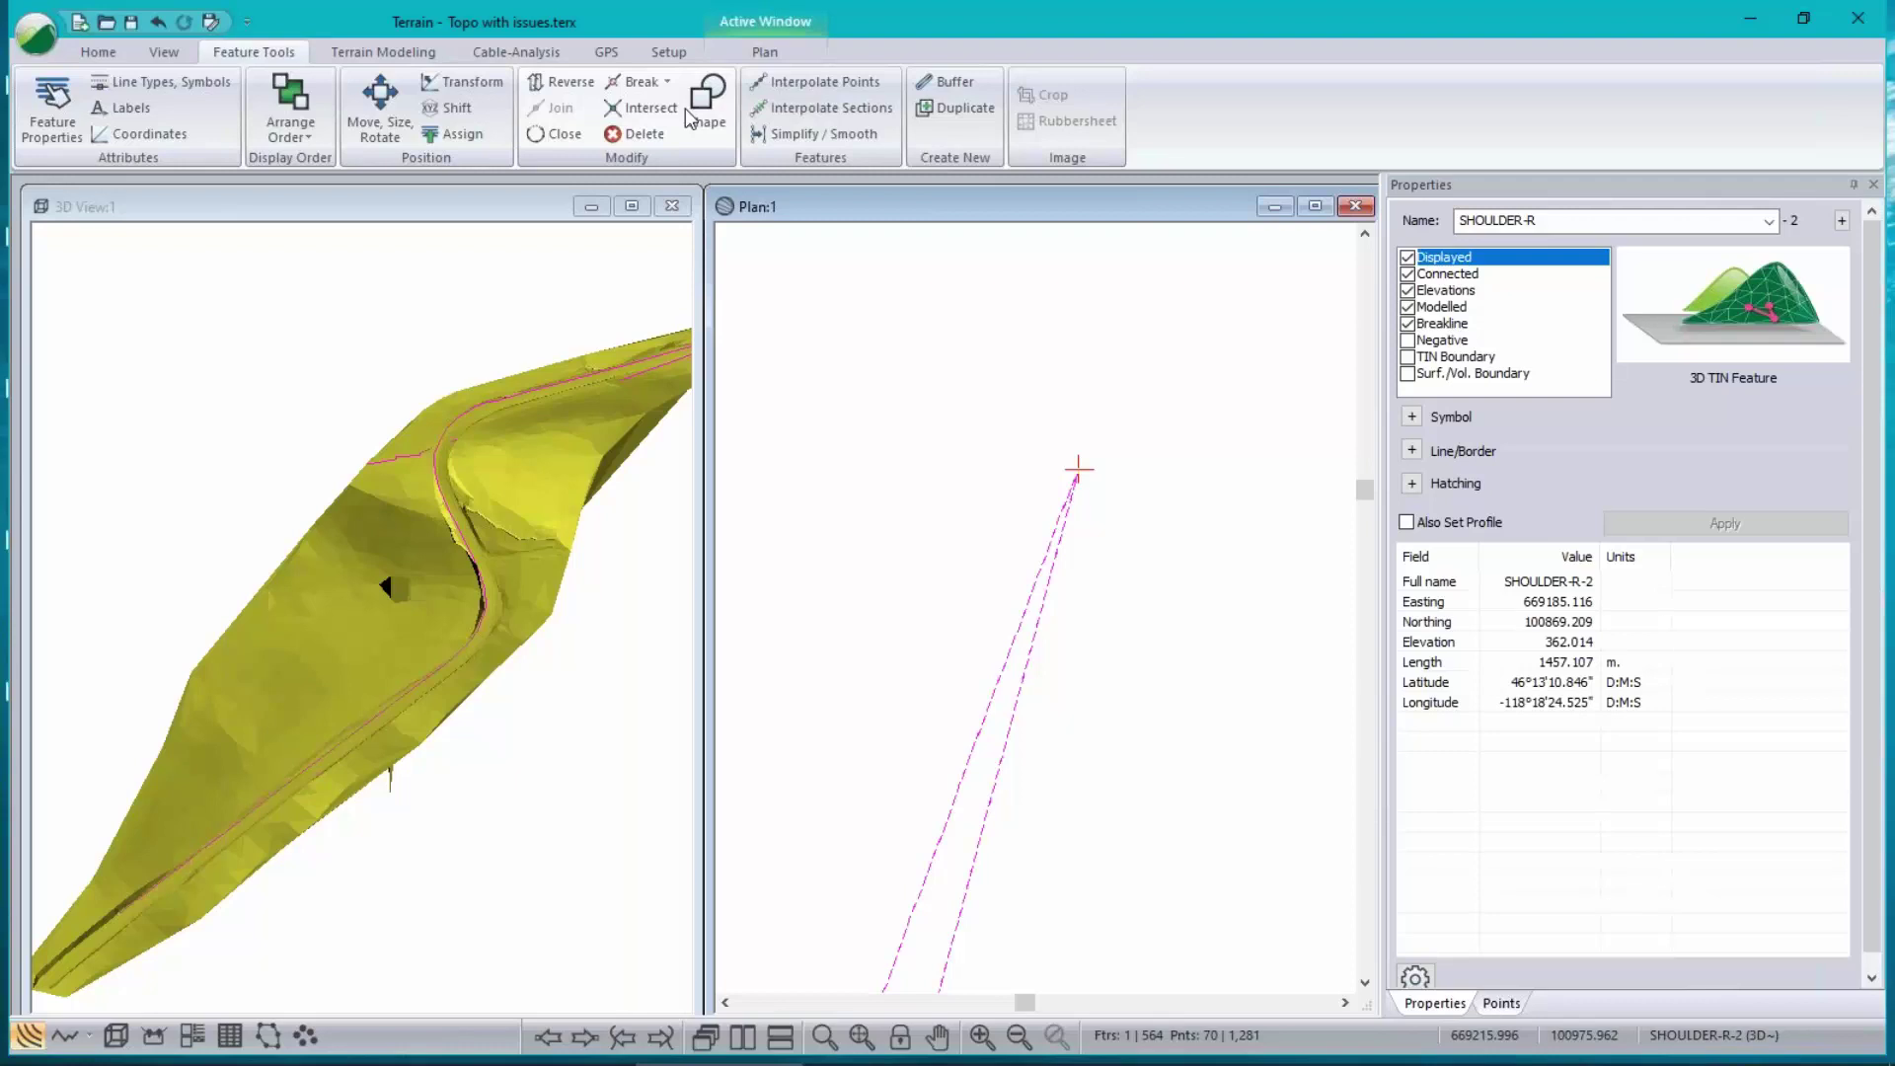
click(687, 108)
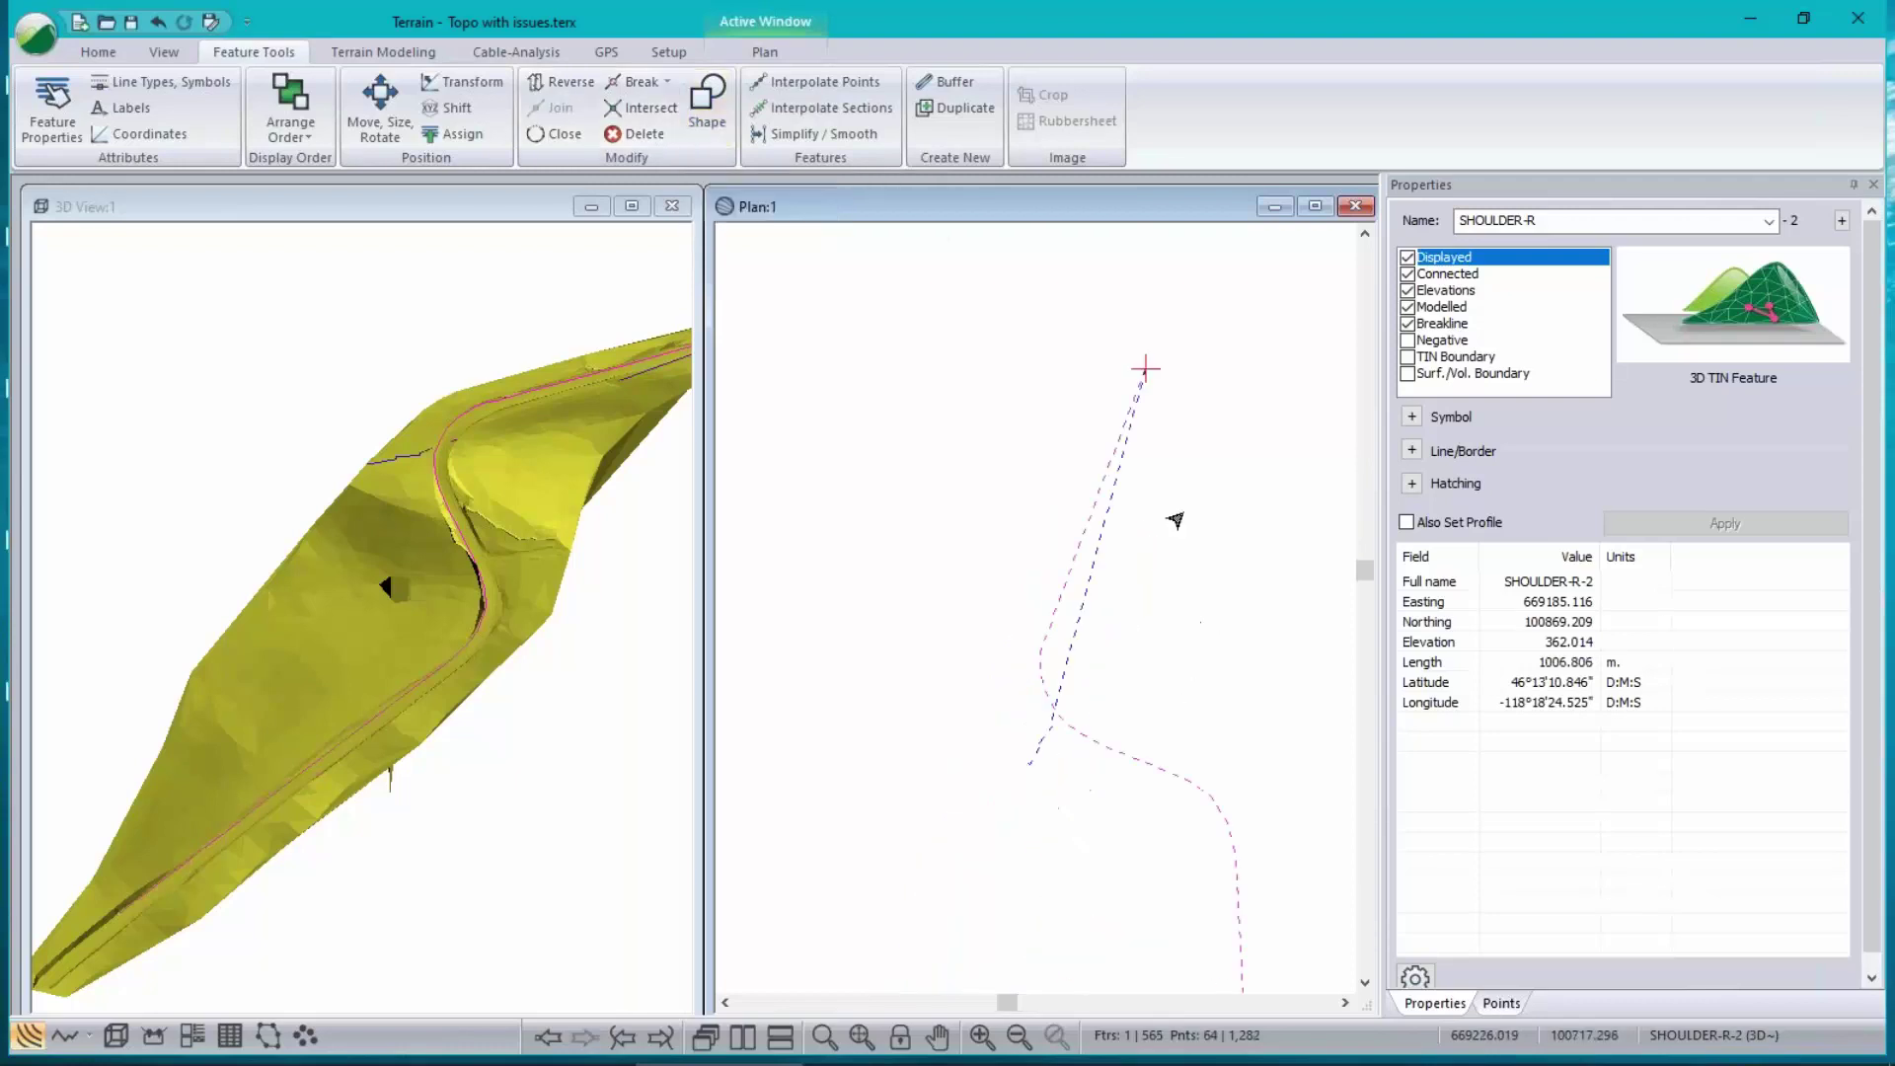
- Select the broken-off SHOULDER-R-3 line, collapse its long stray segment onto the neighbouring vertex beside the curve, and remove the duplicate vertex
click(1064, 664)
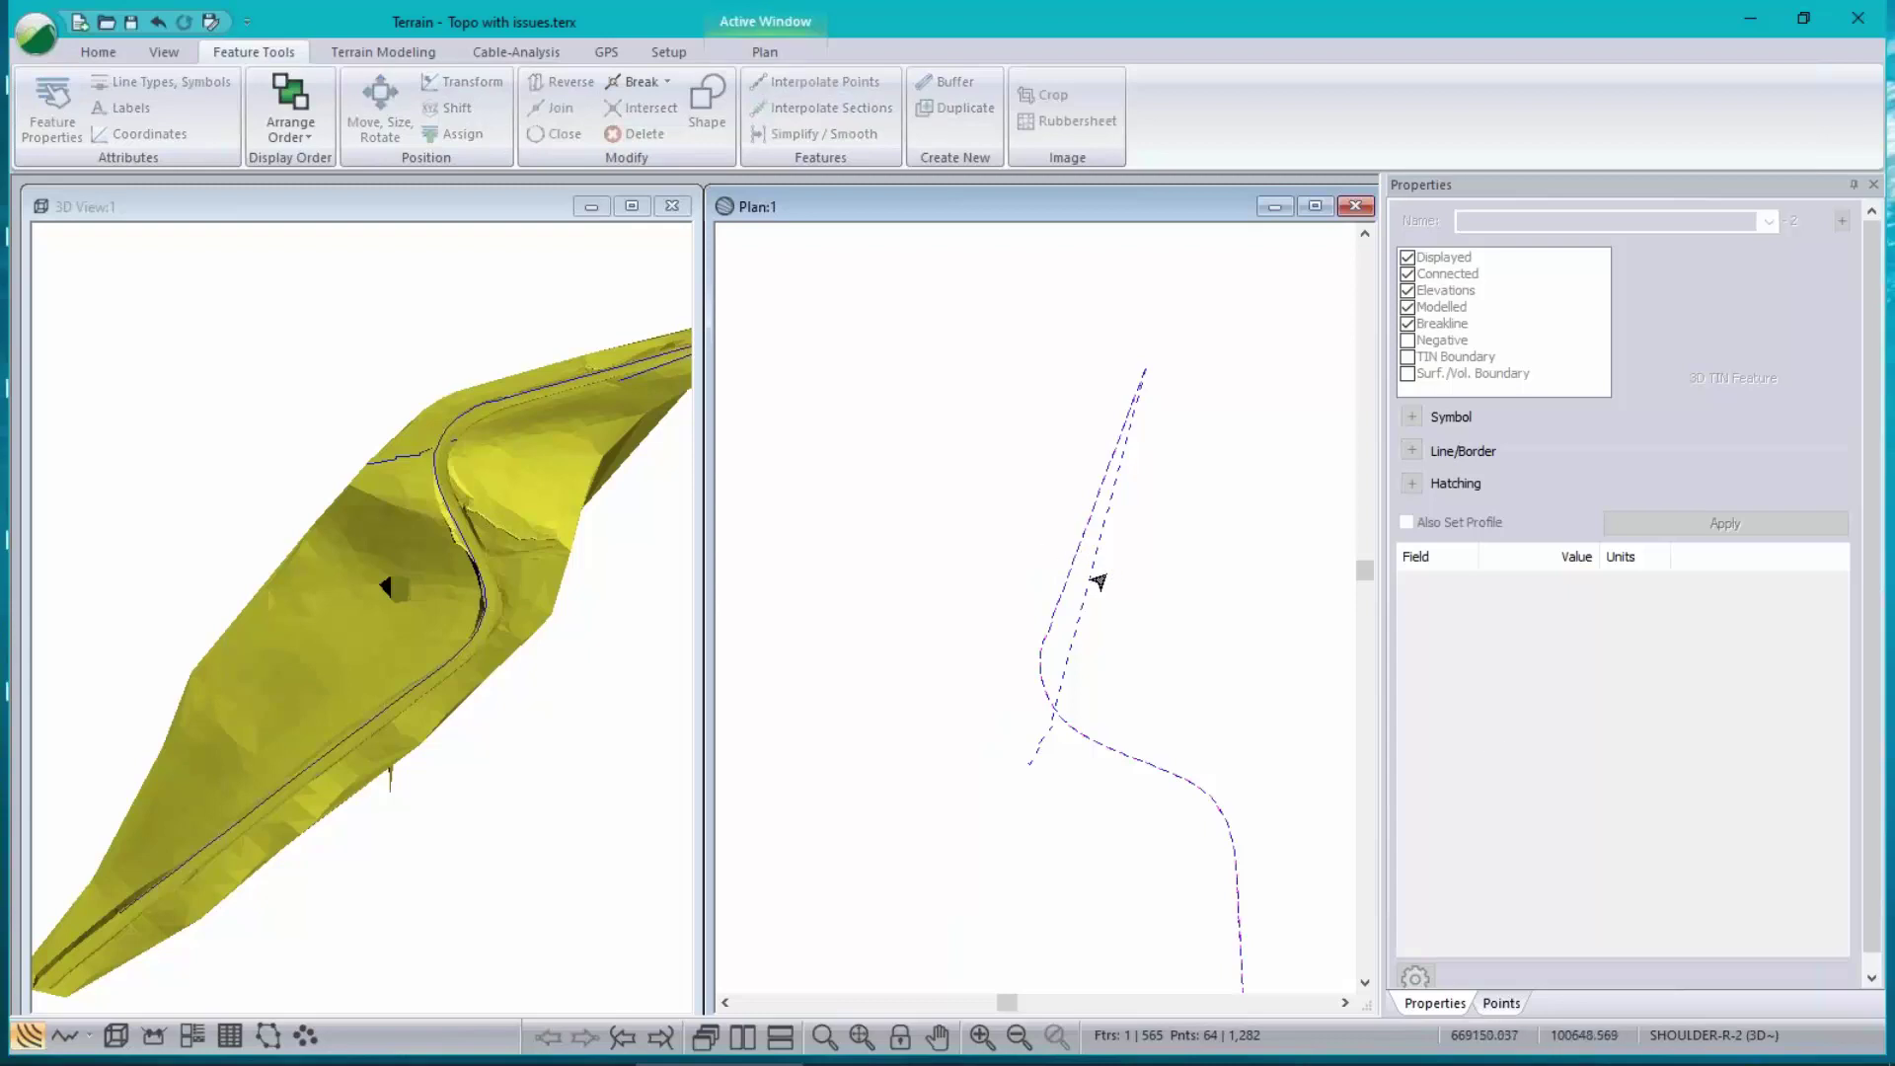
click(1074, 612)
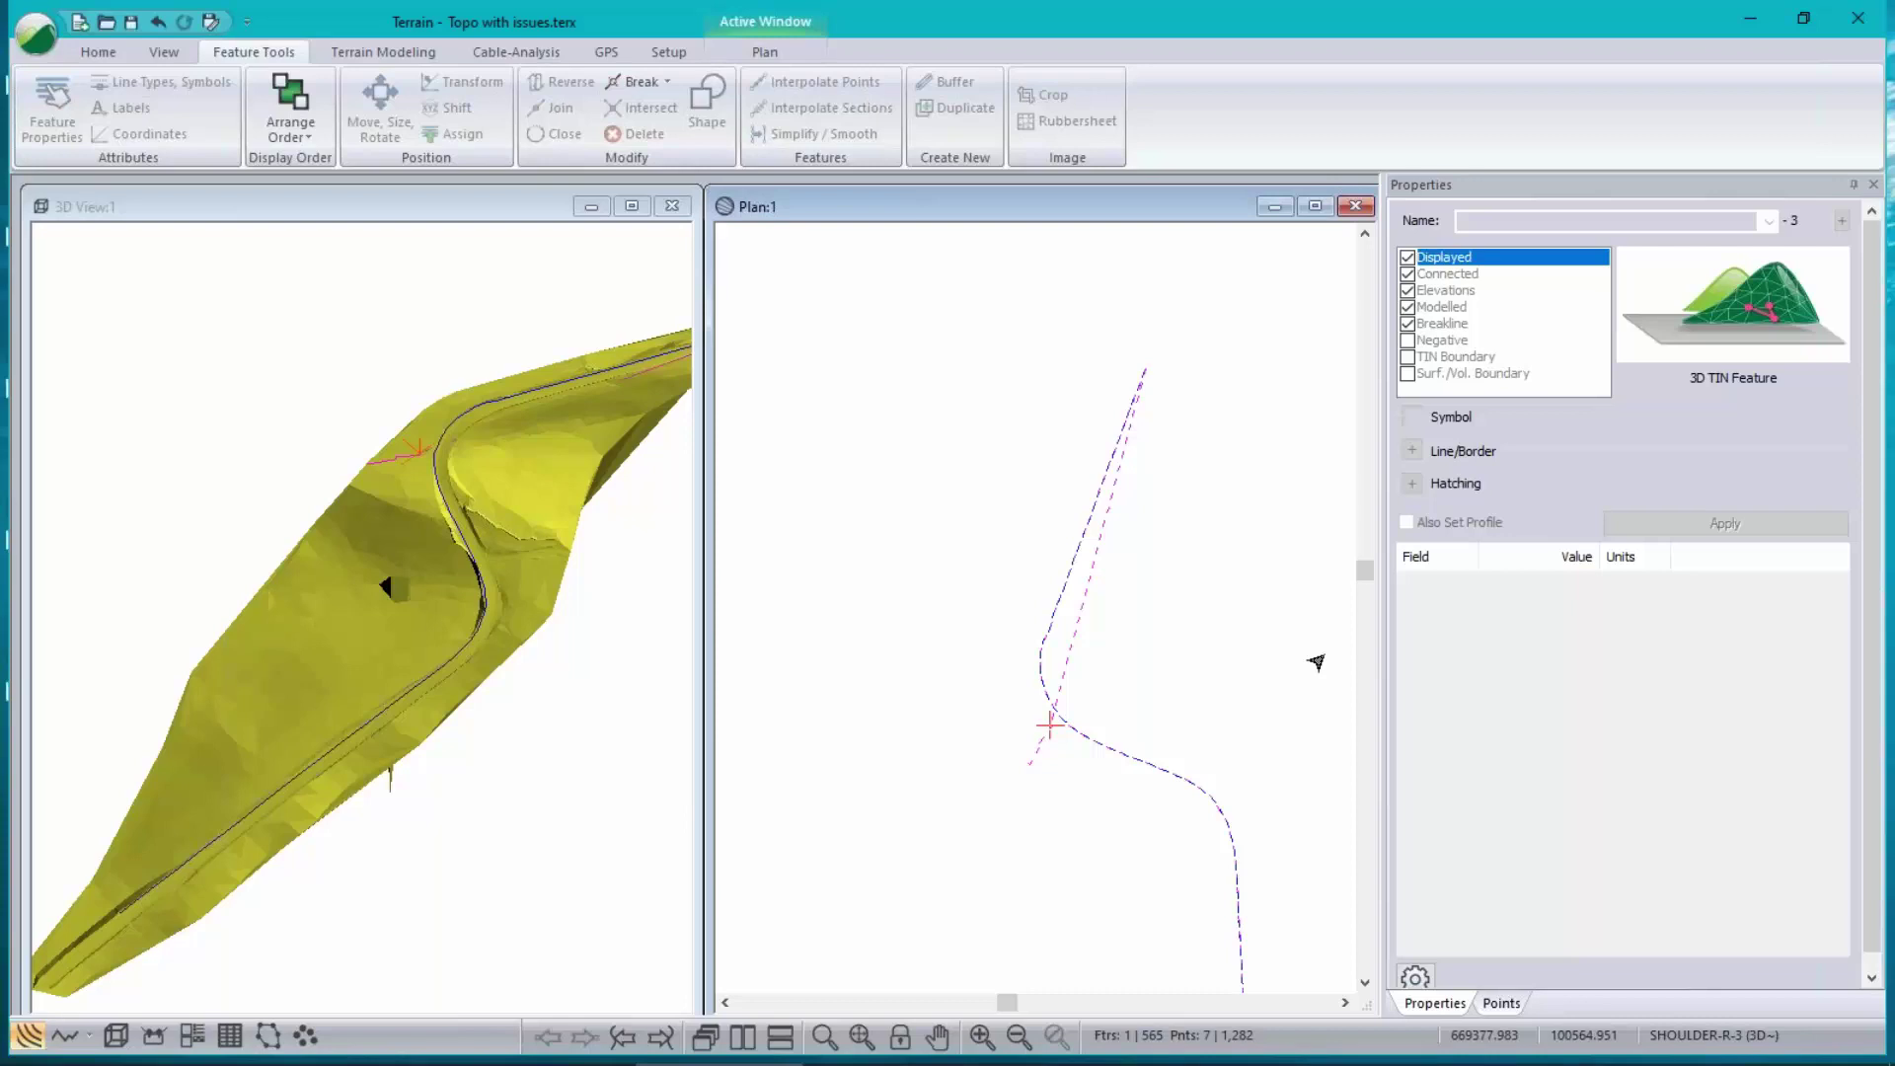
right_click(1218, 387)
click(1283, 424)
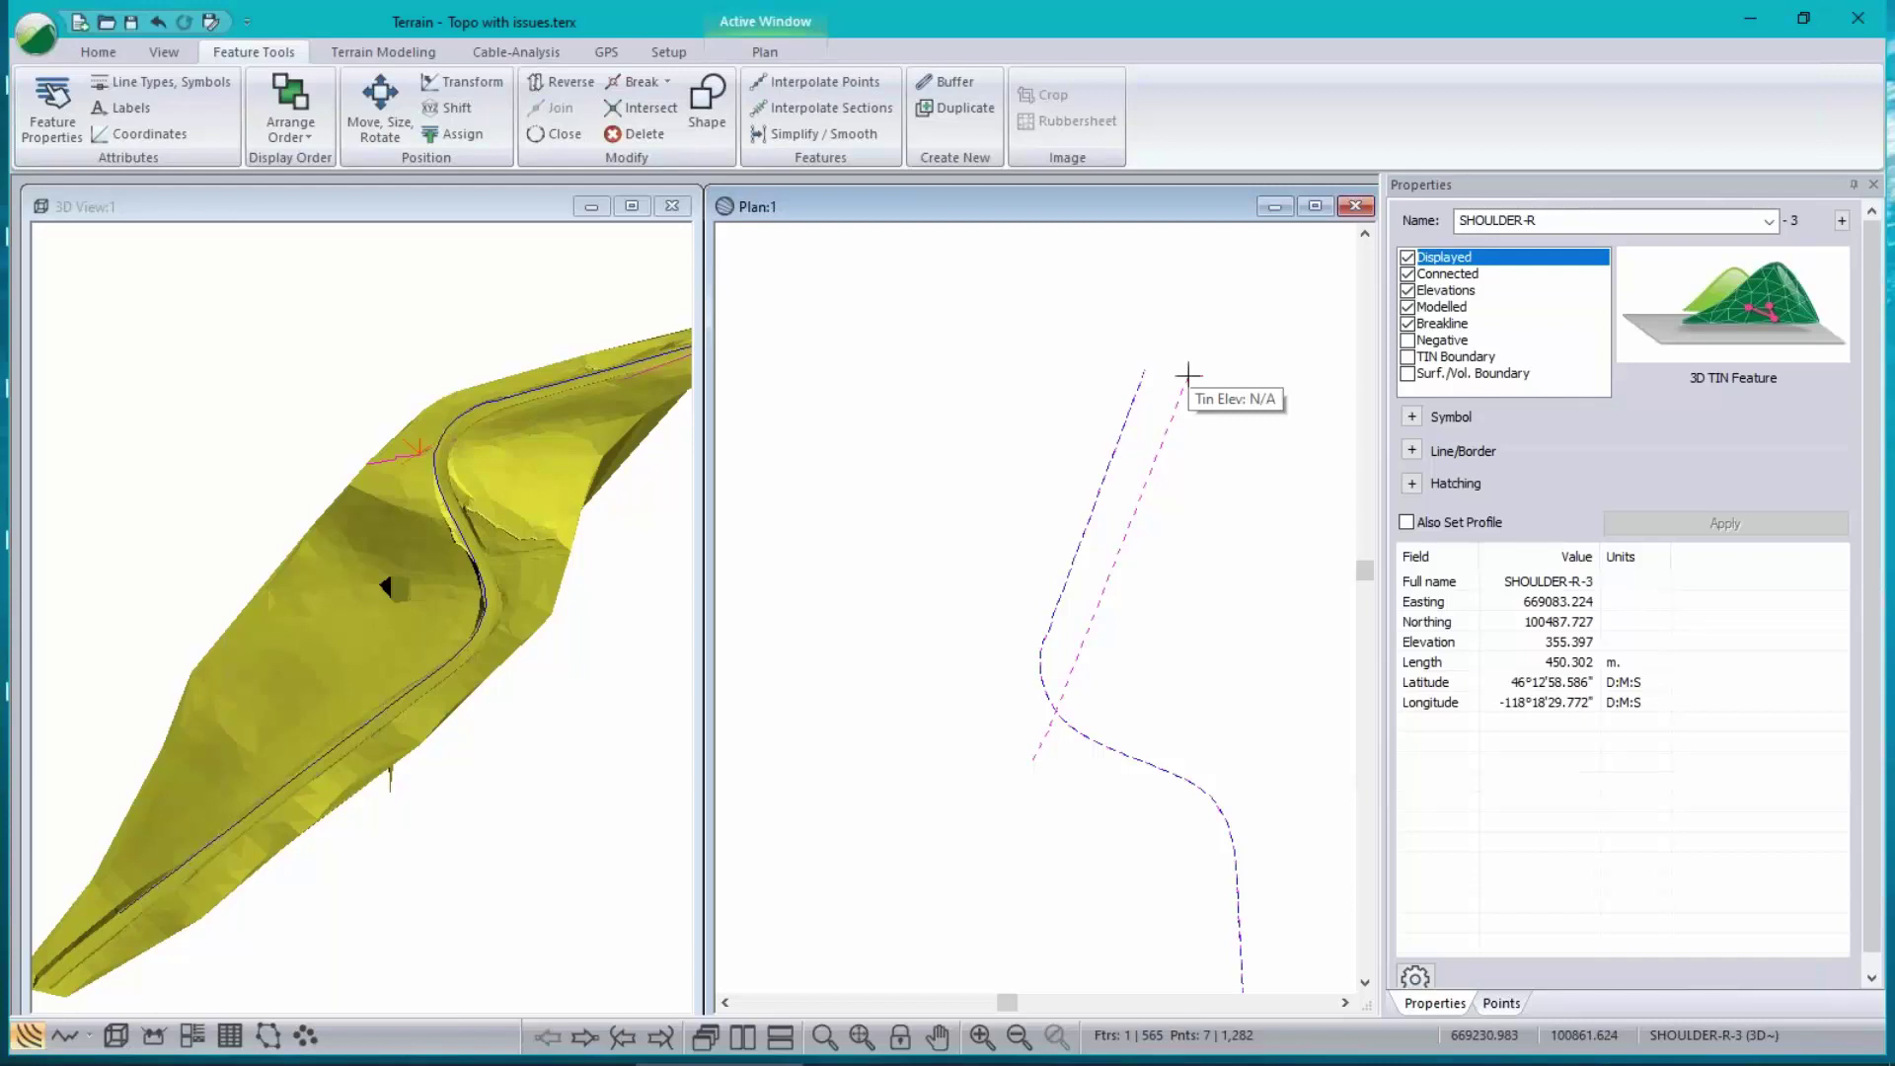
click(1049, 726)
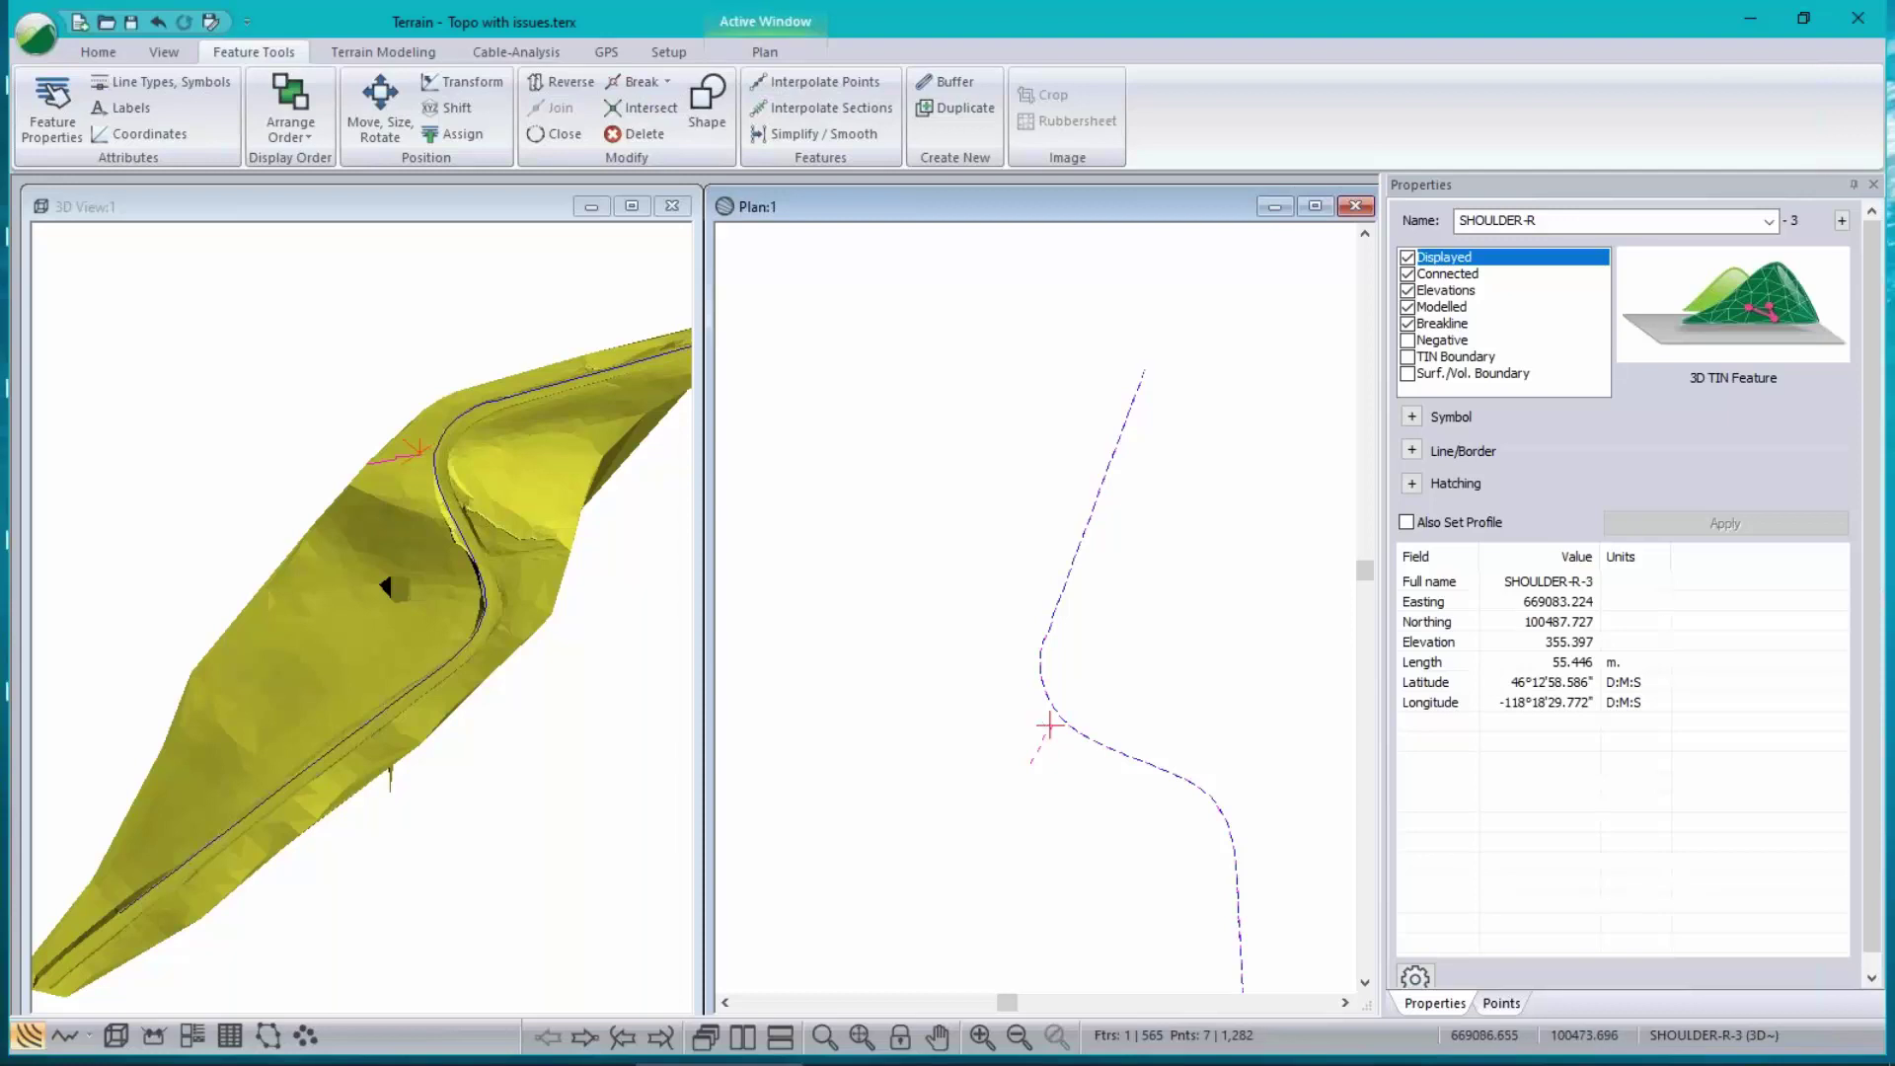
click(1051, 727)
scroll(1049, 725, up, 3)
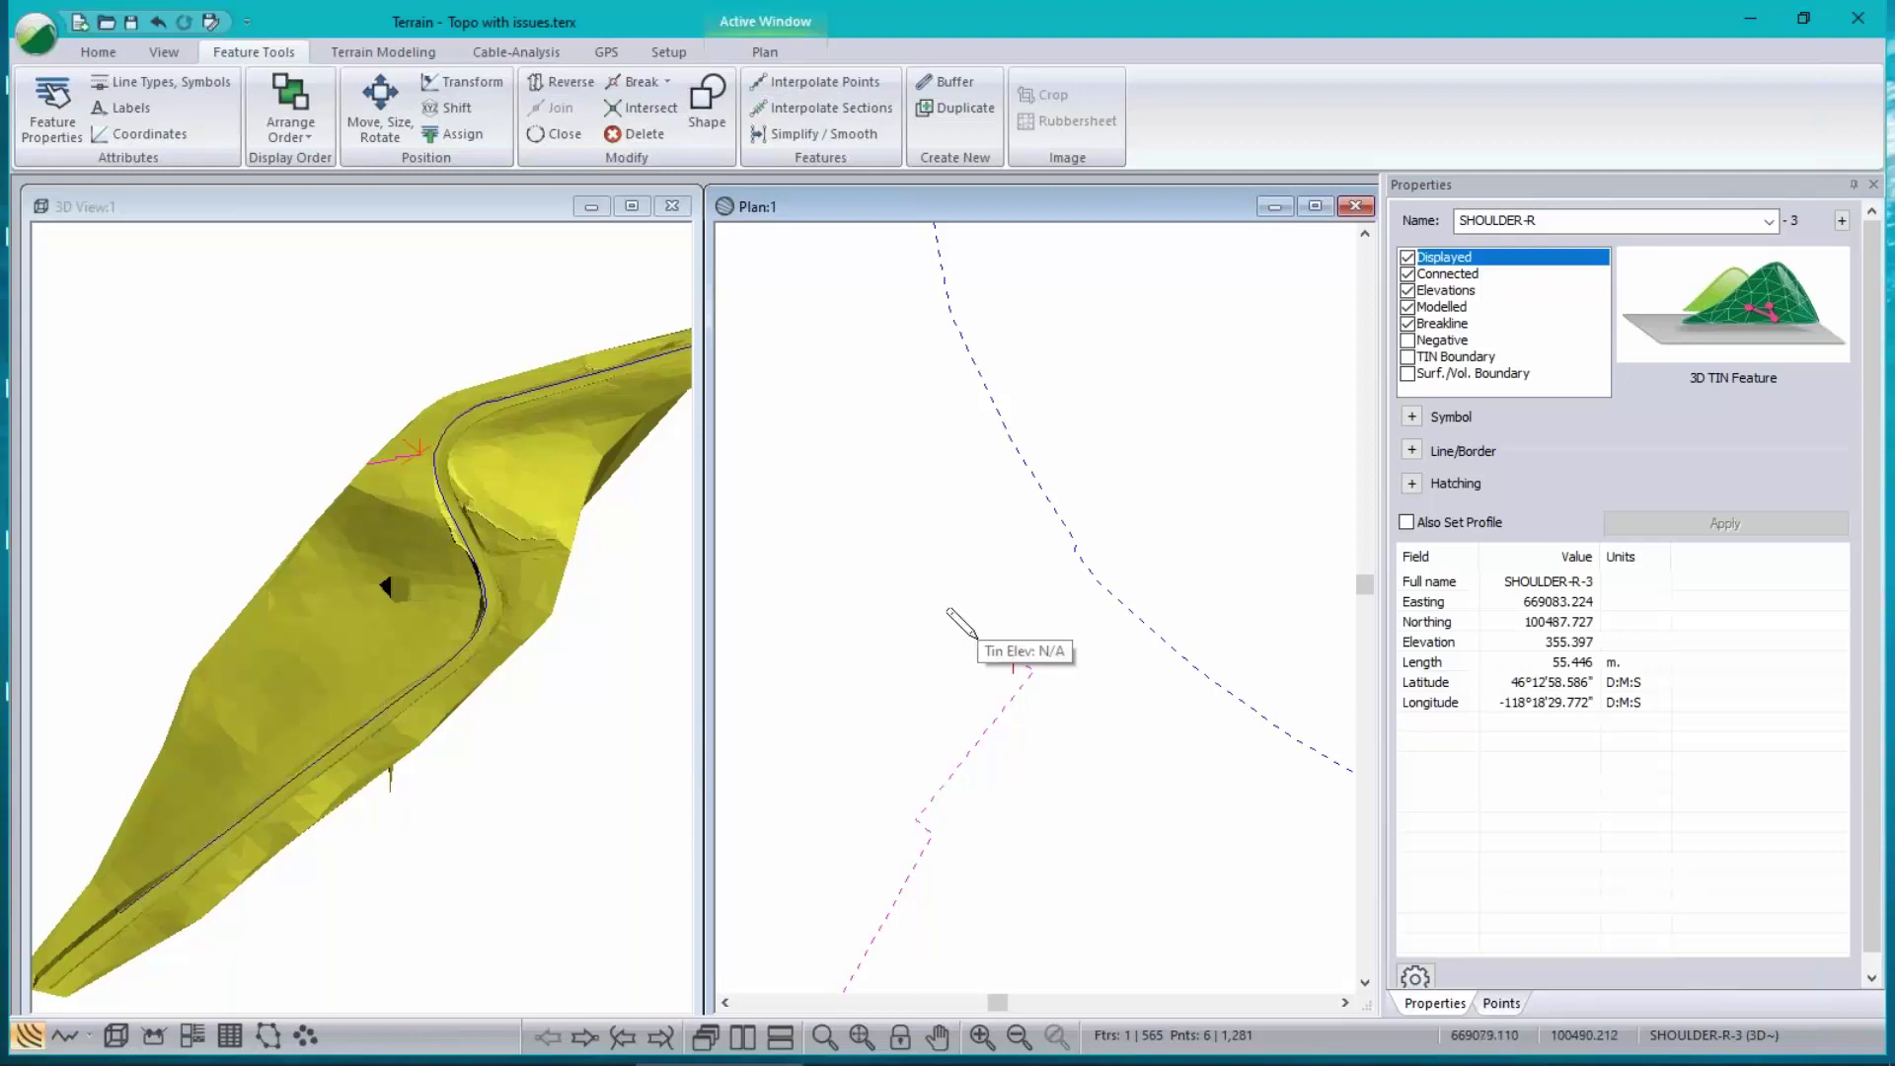
key(Delete)
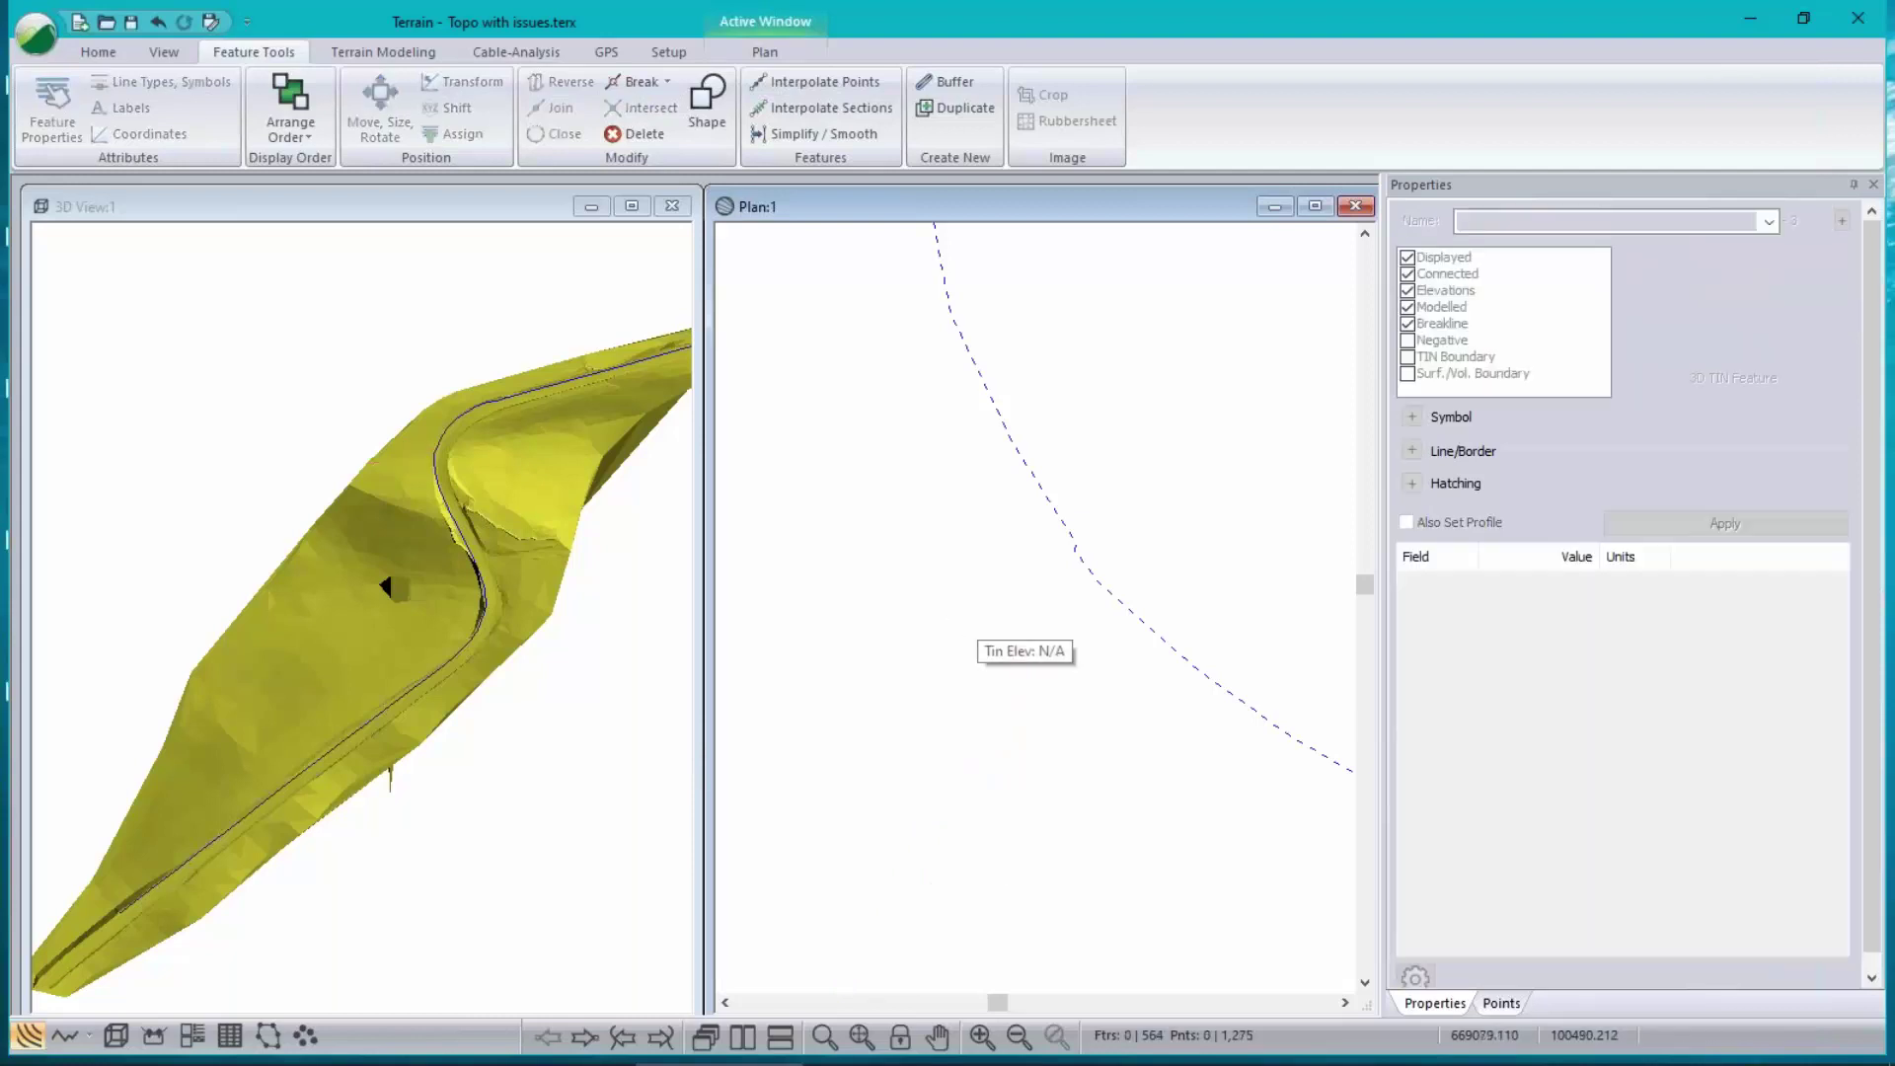
click(158, 24)
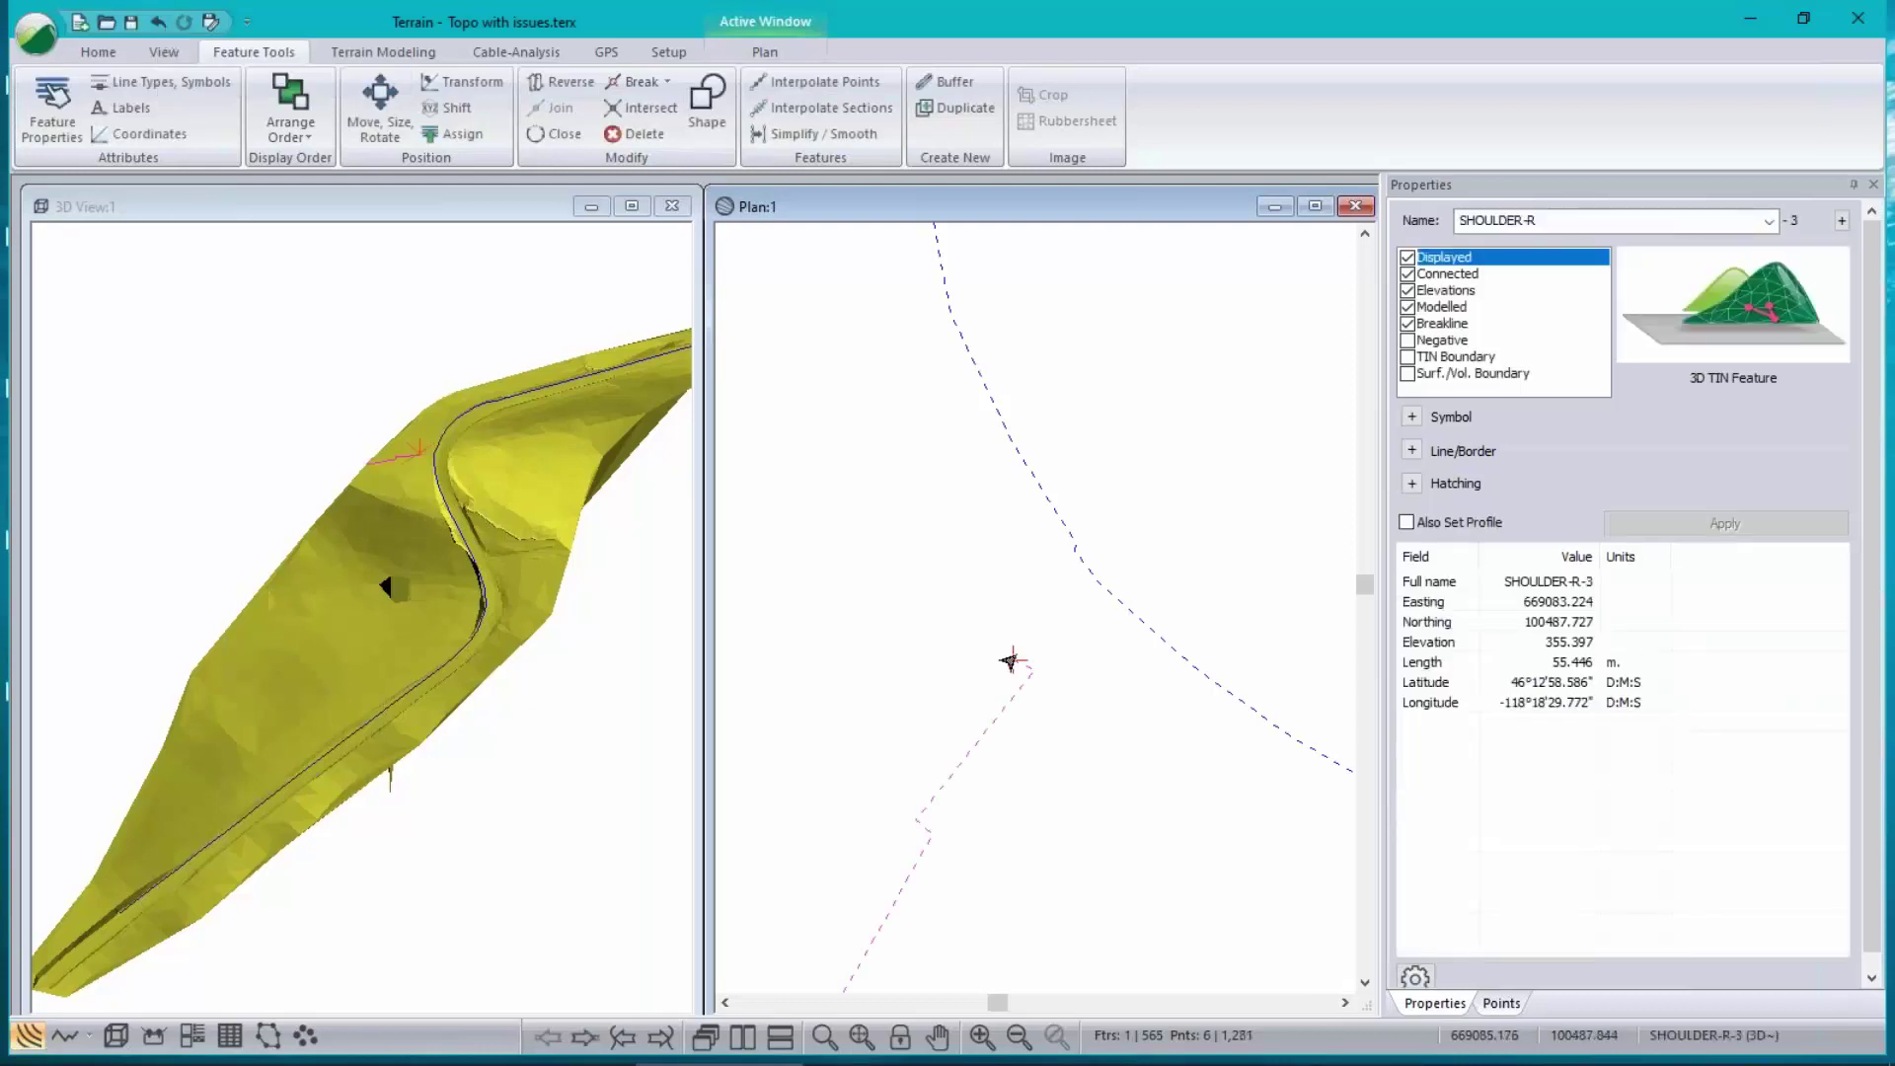
right_click(993, 600)
click(1019, 637)
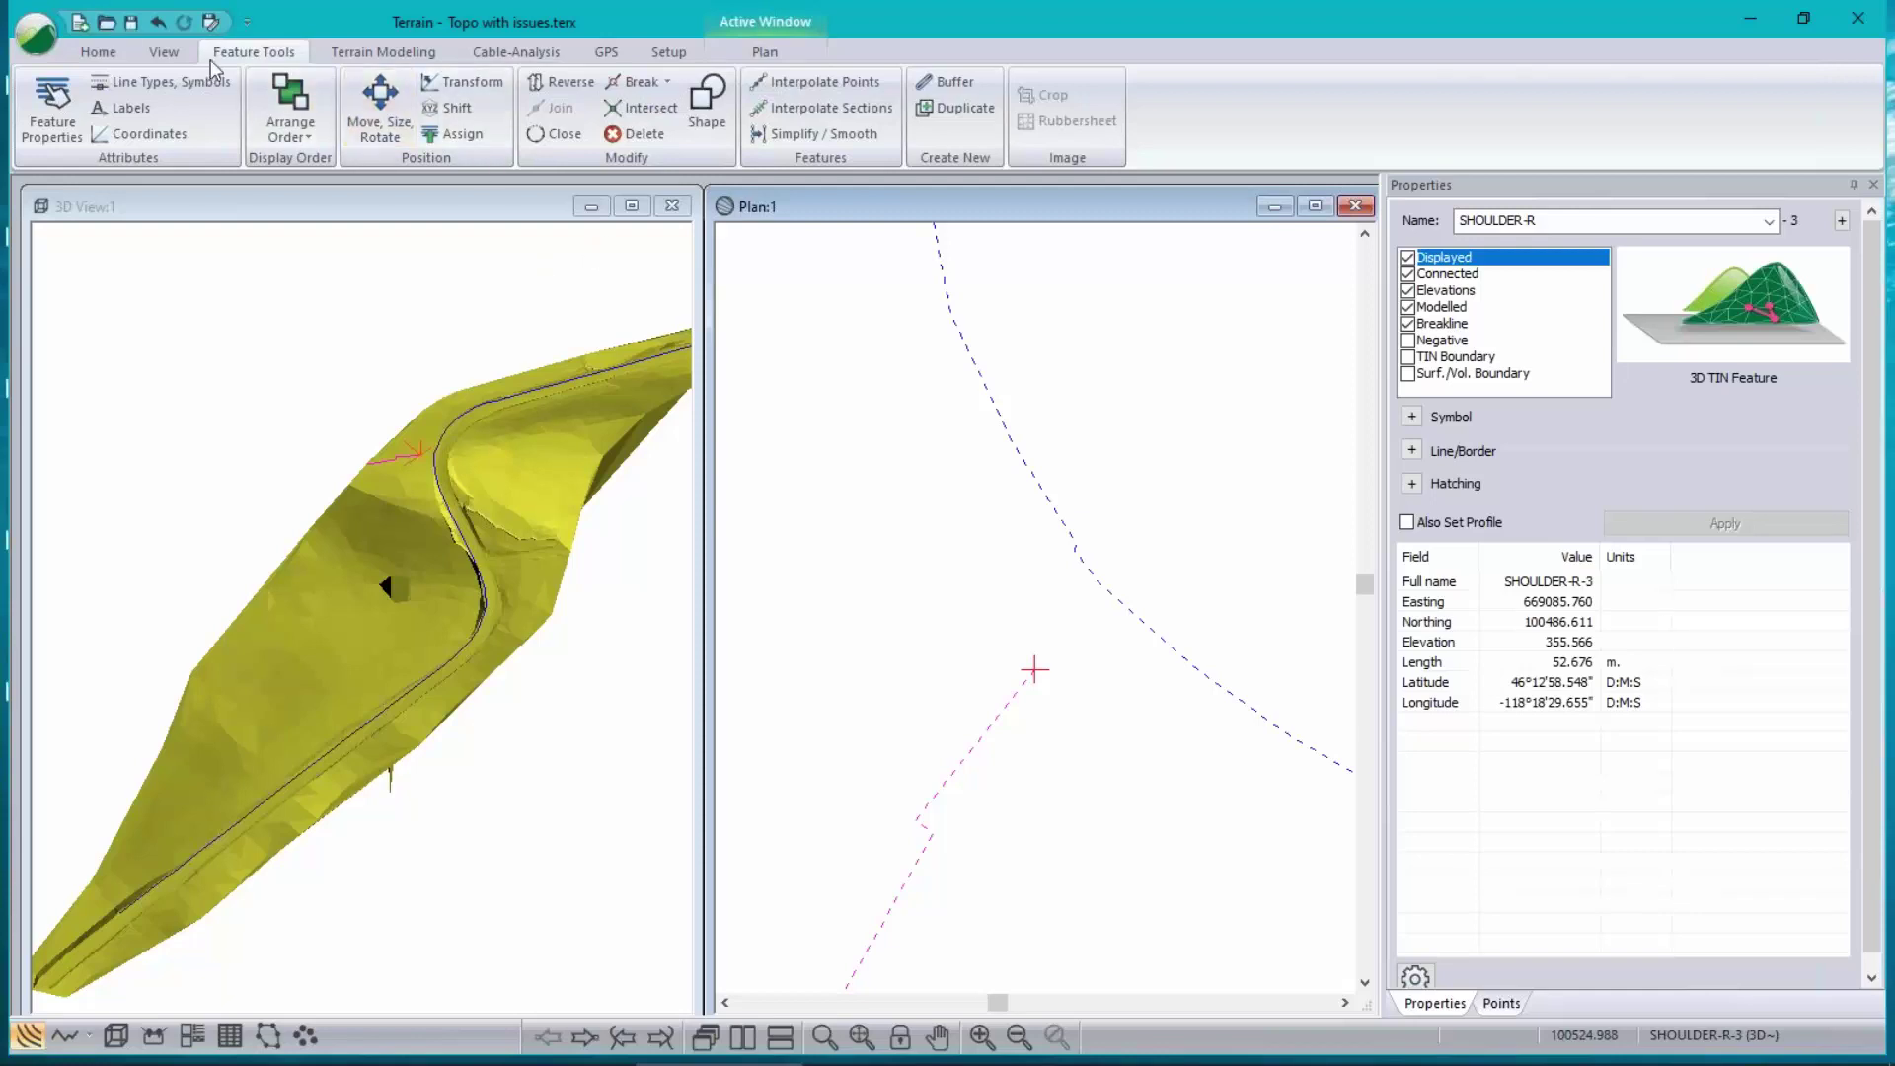
click(158, 24)
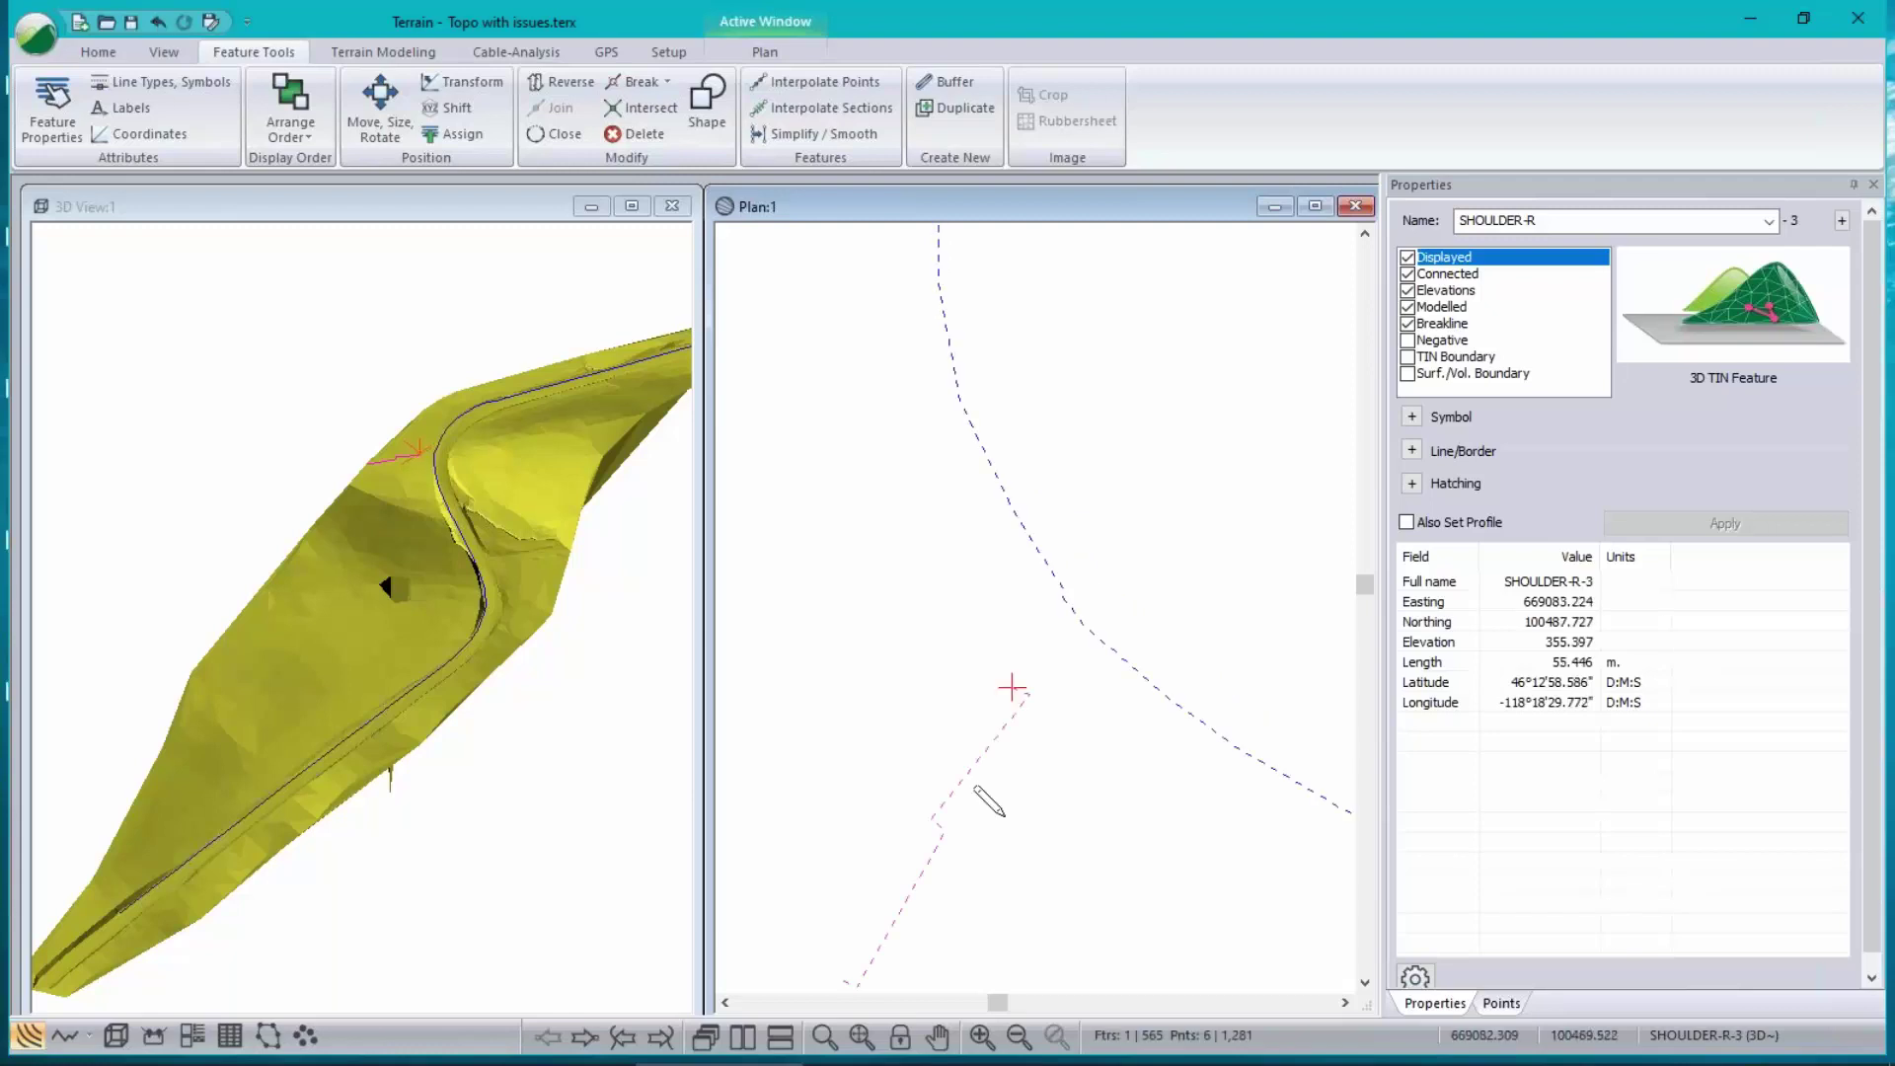
- Break the whole SHOULDER-R-3 line apart at all its vertices so each becomes a separate point
scroll(1007, 553, down, 1)
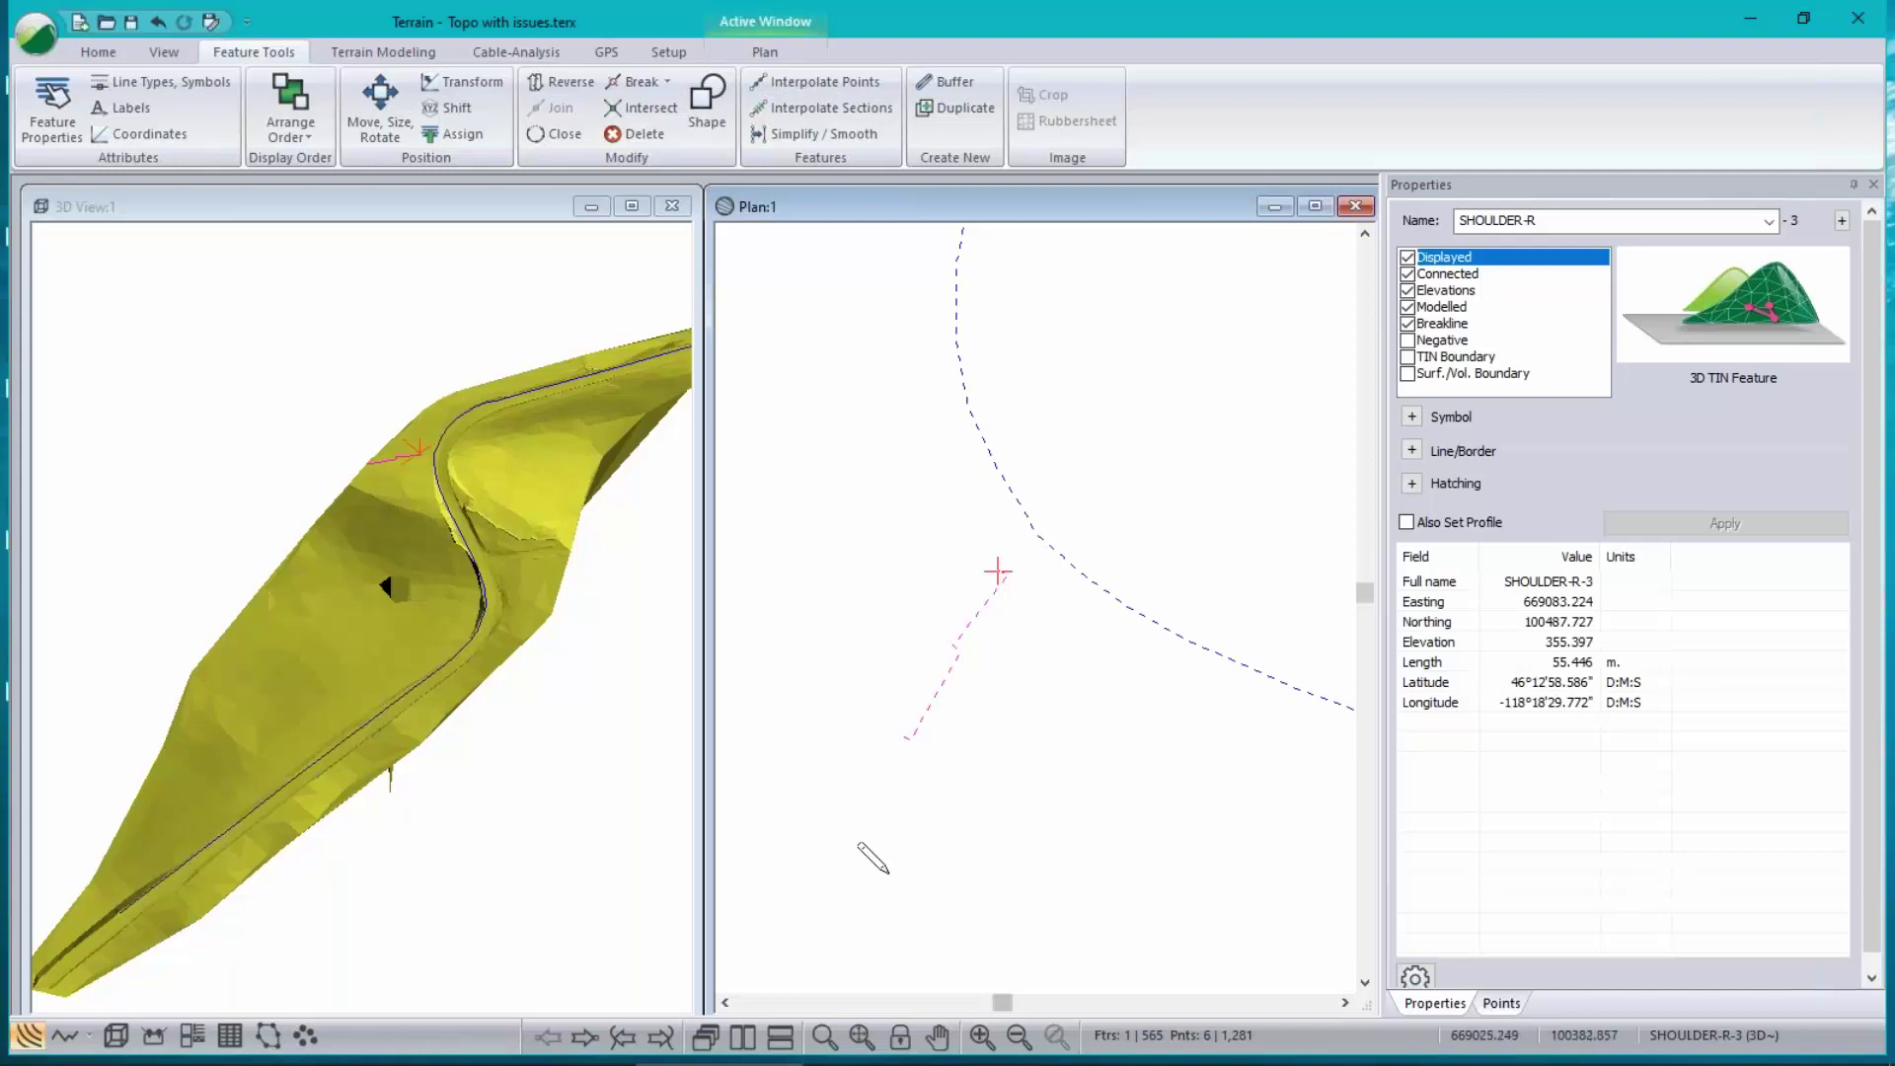
click(1606, 225)
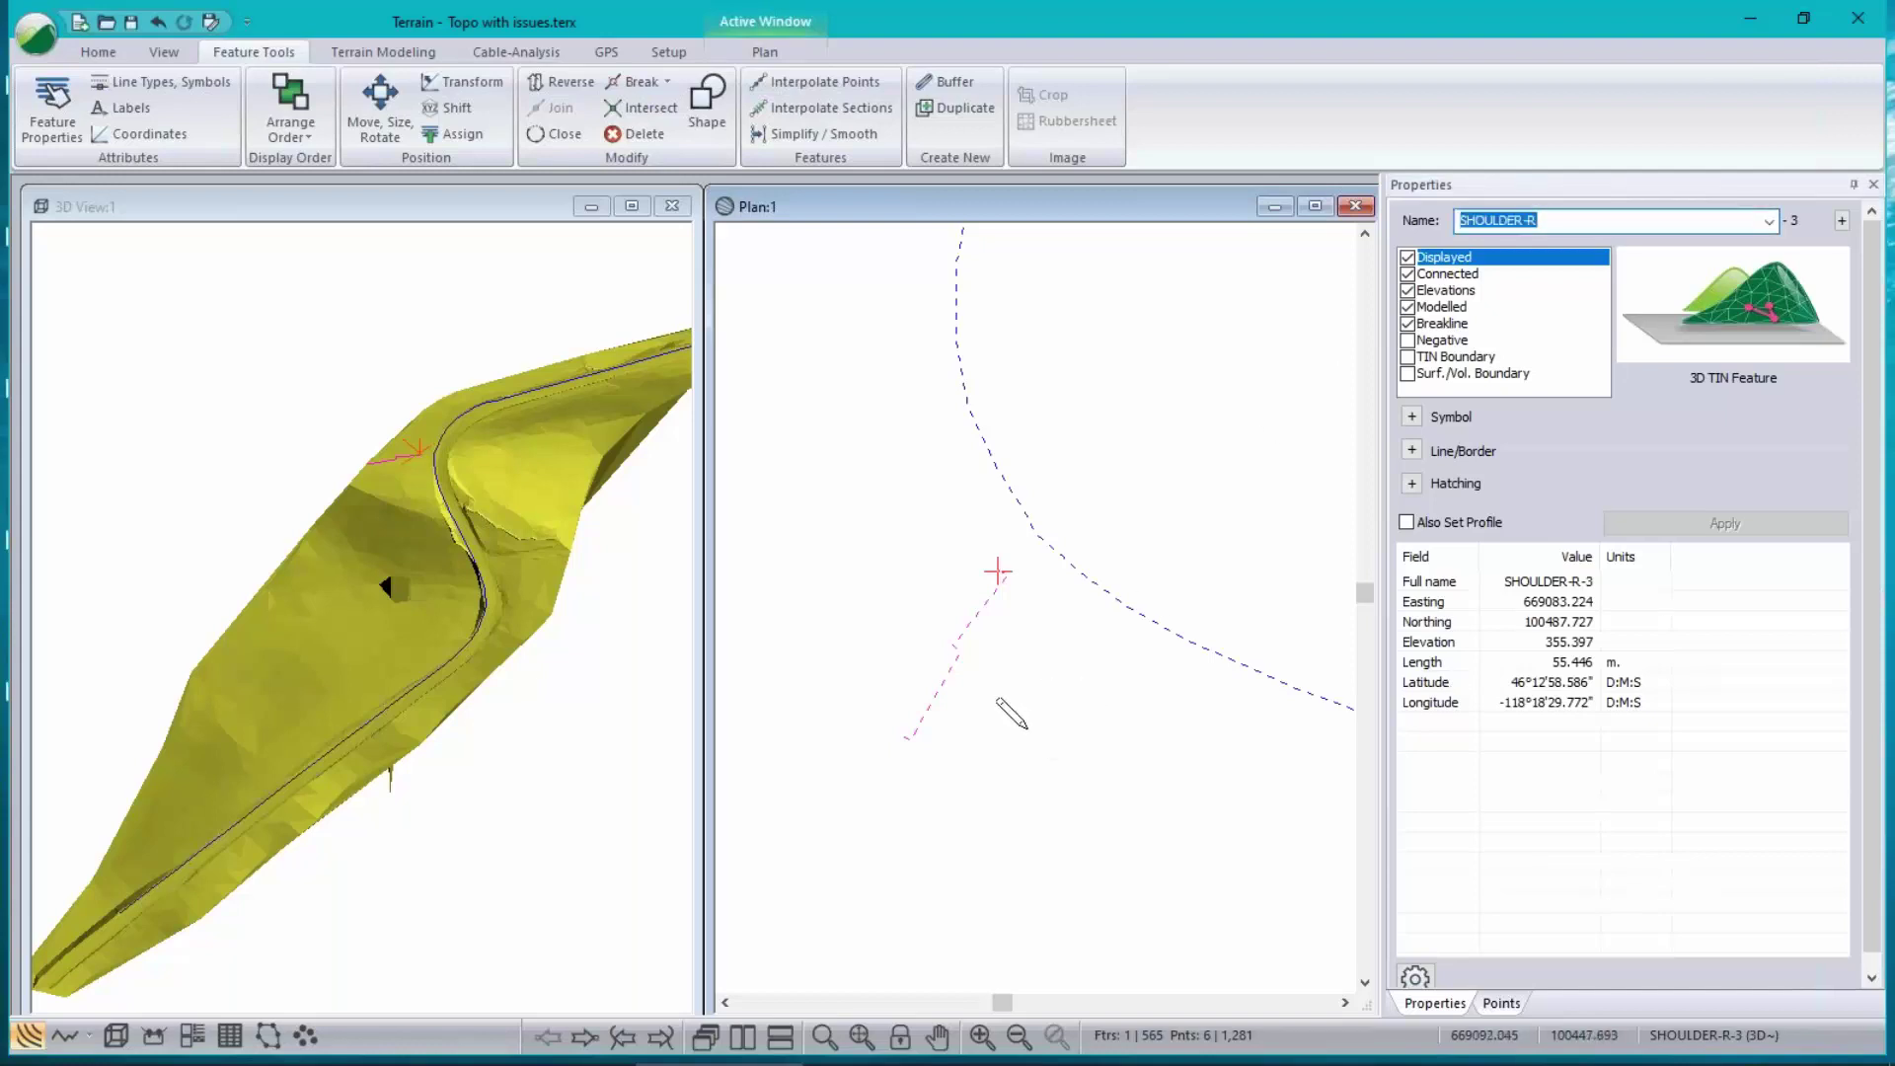
click(641, 81)
click(769, 165)
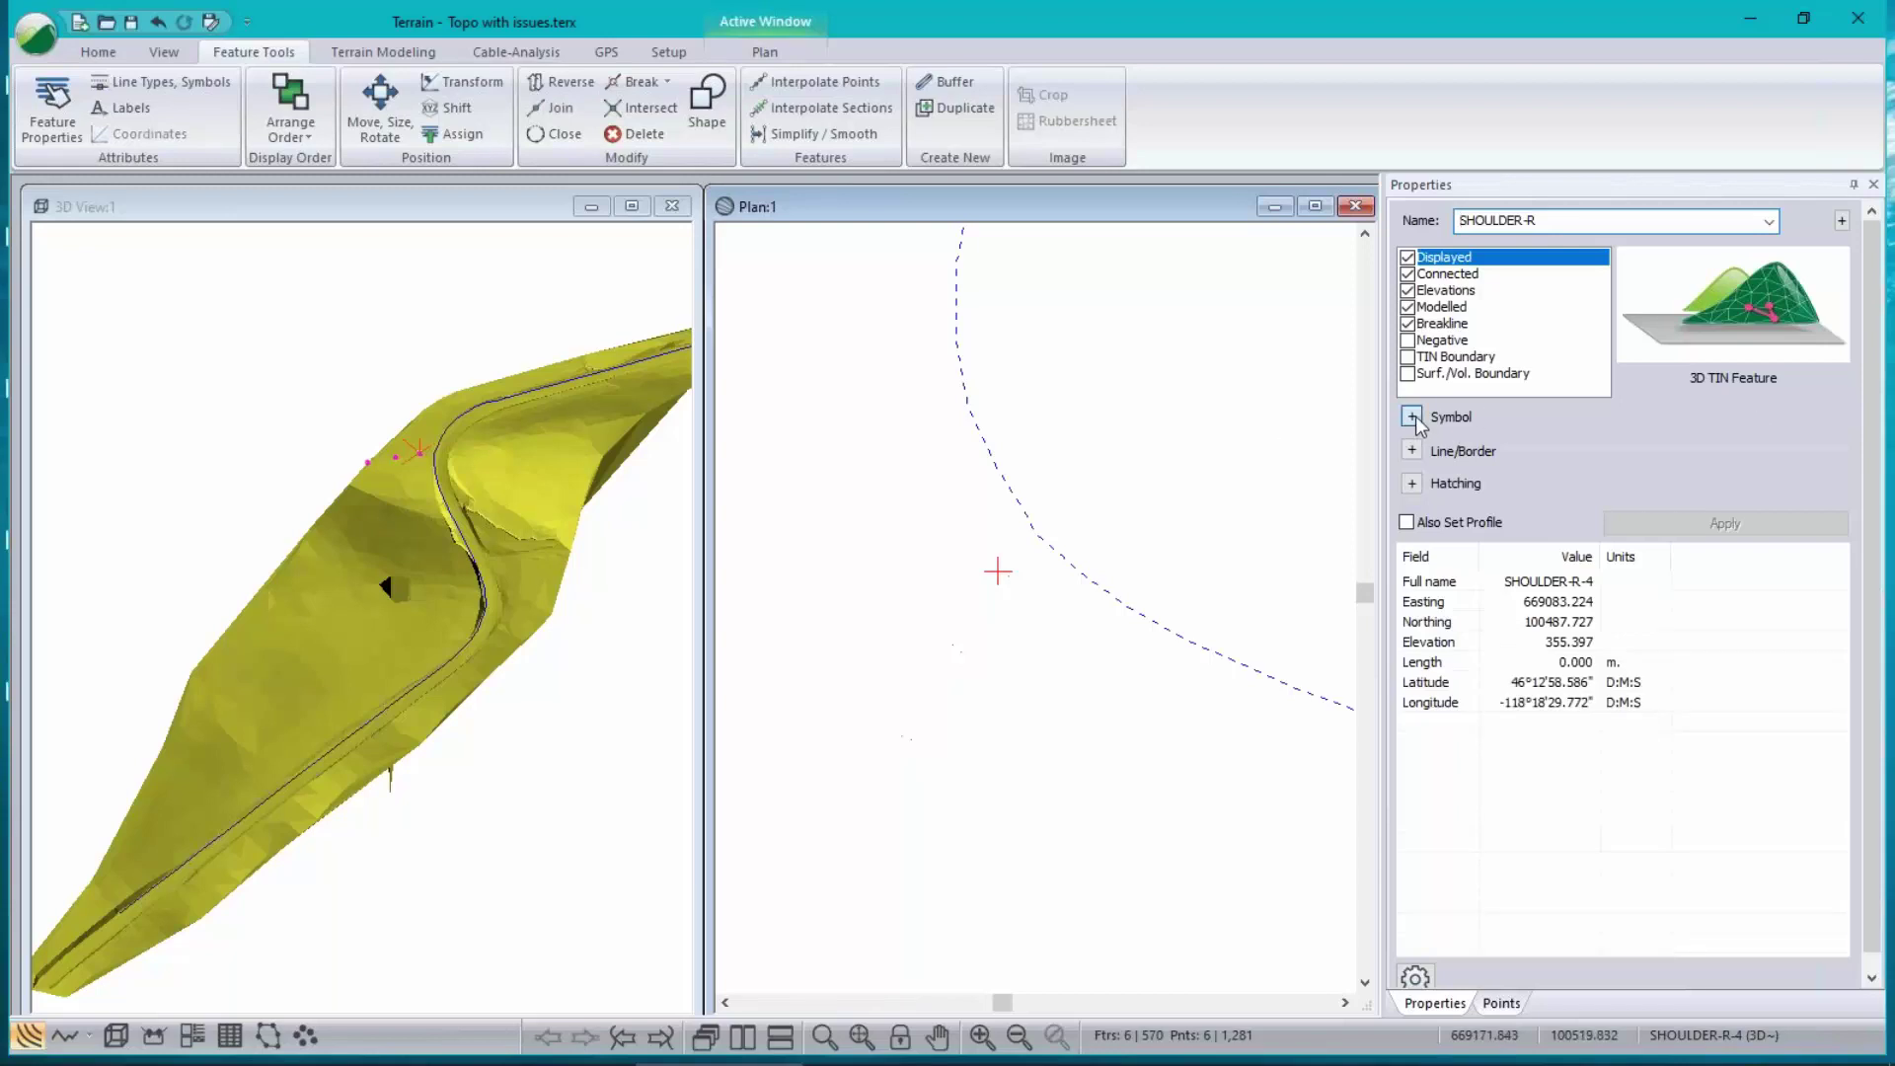
- Apply the Cross symbol to the separated SHOULDER-R points
click(1413, 417)
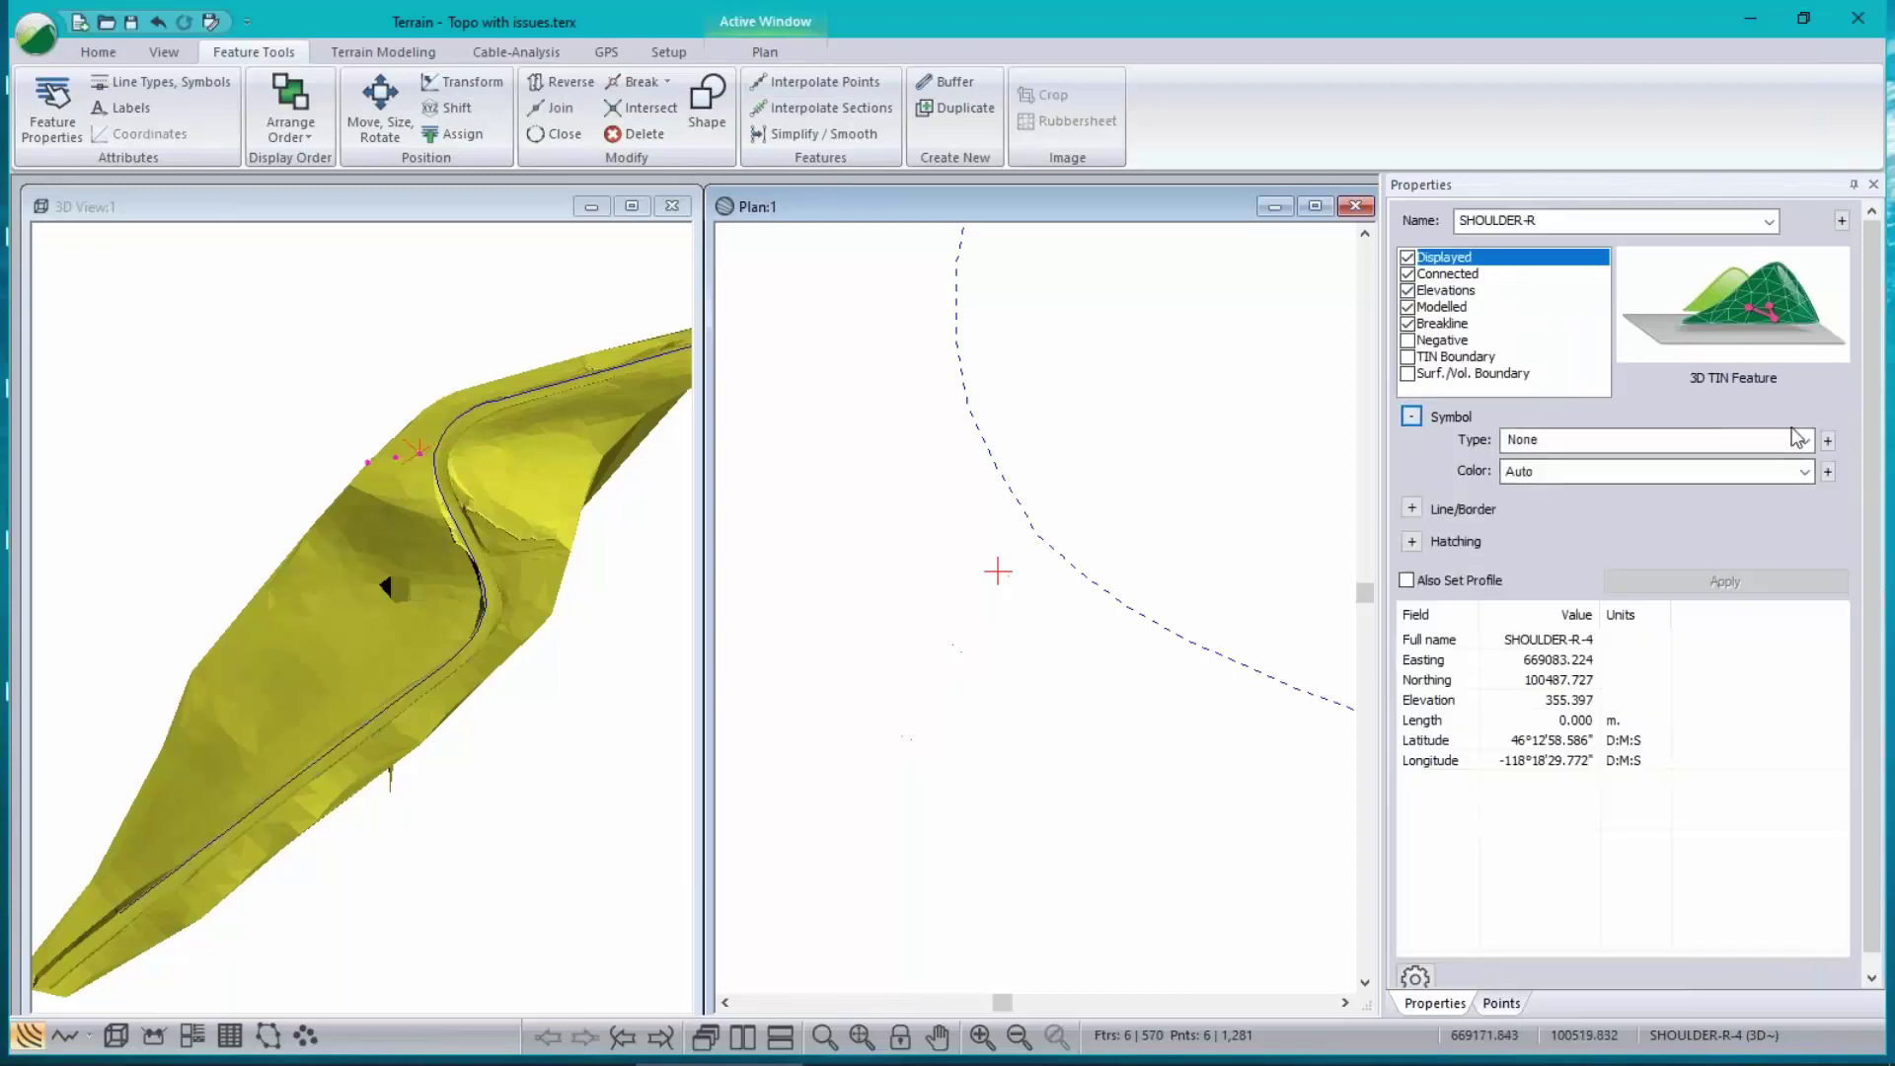
click(1796, 439)
scroll(1736, 499, up, 1)
click(1736, 500)
click(1723, 583)
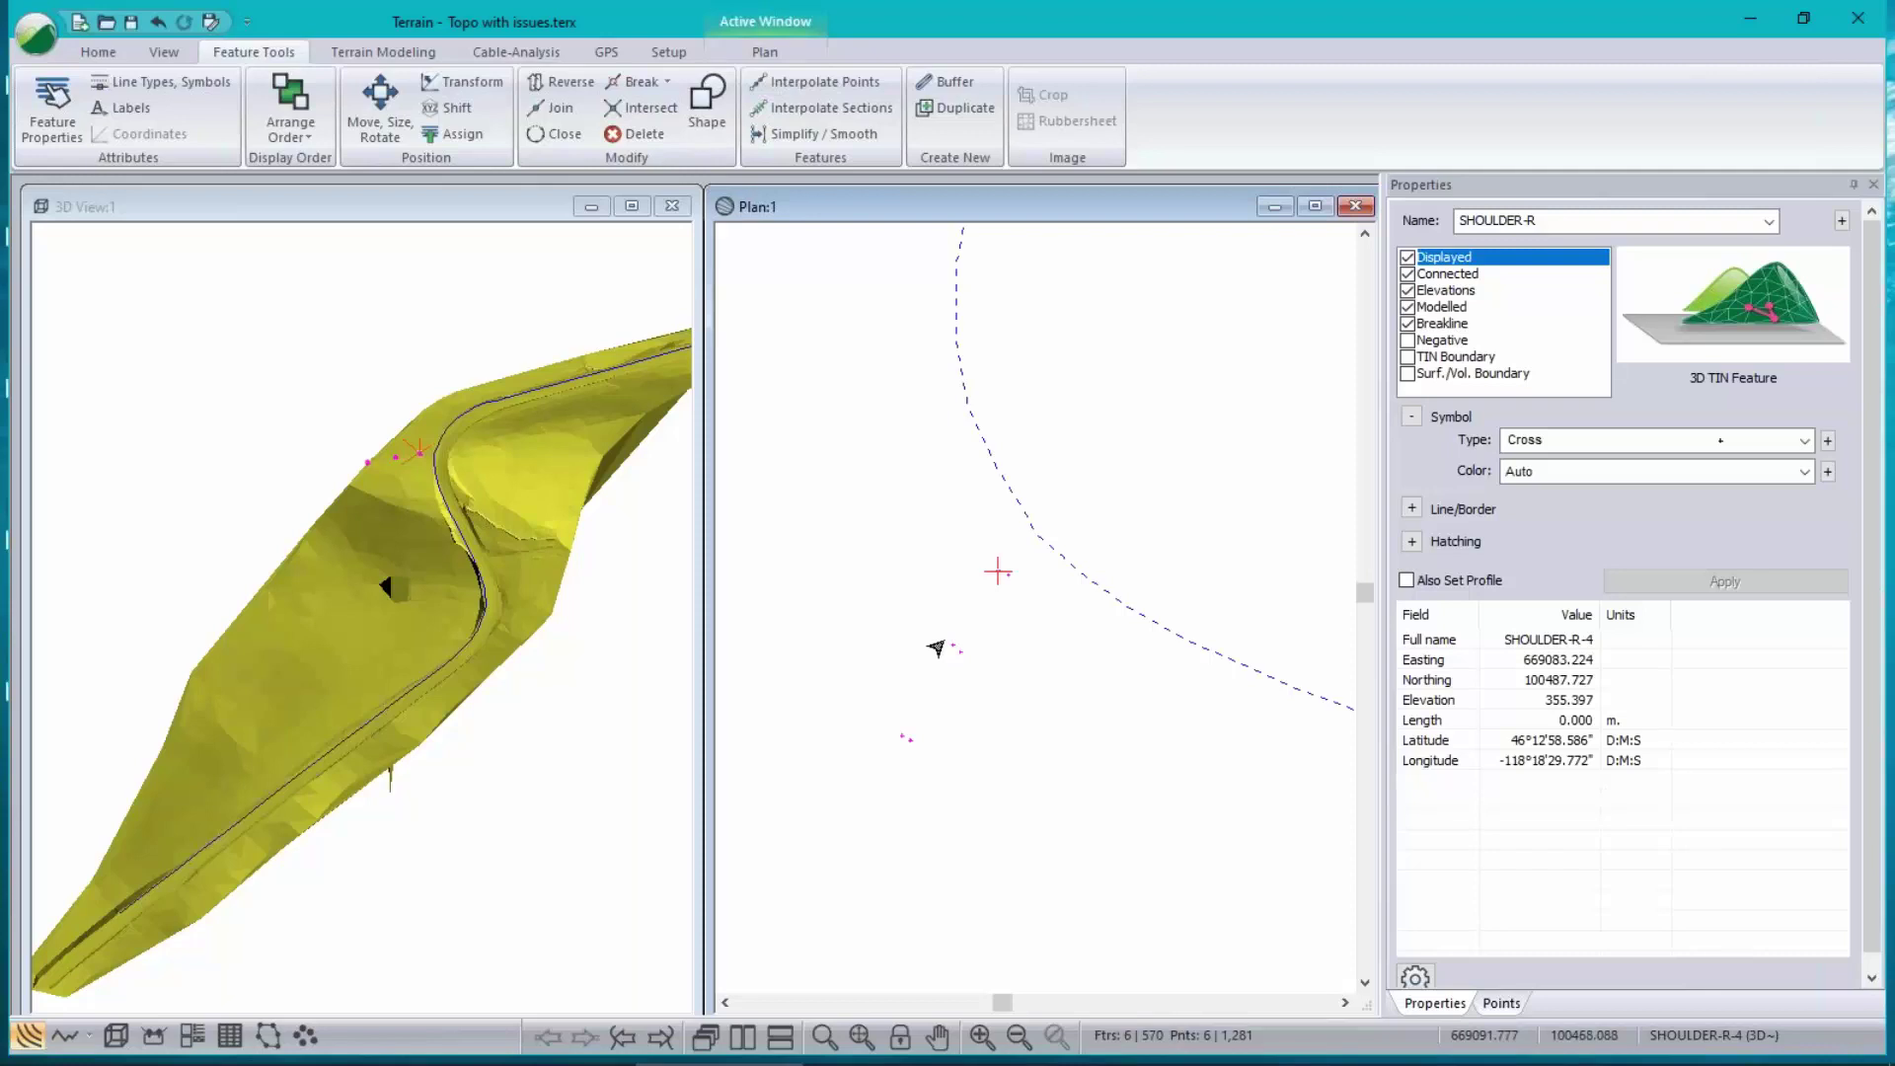
- Select the three points of the northwestern row, starting from the one farthest from the curve, and join them into one line
scroll(879, 662, up, 1)
right_click(827, 659)
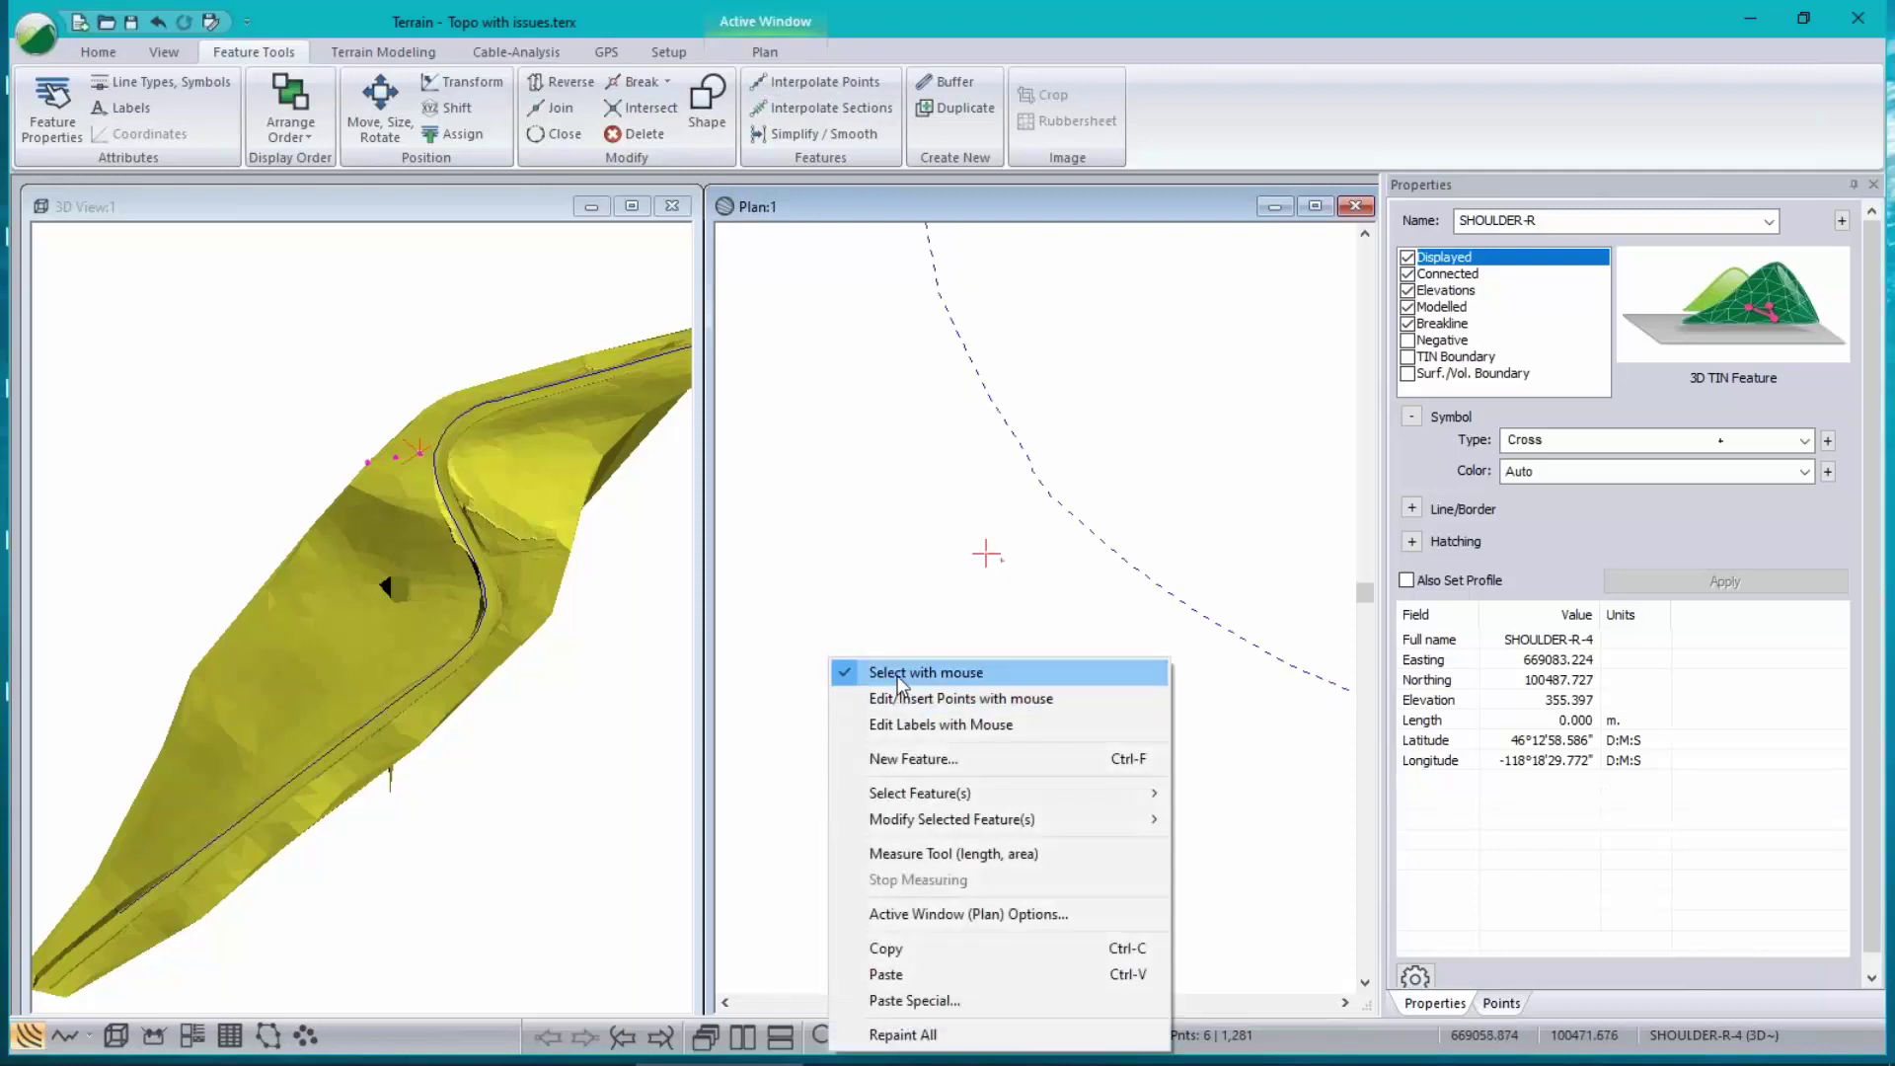
click(897, 676)
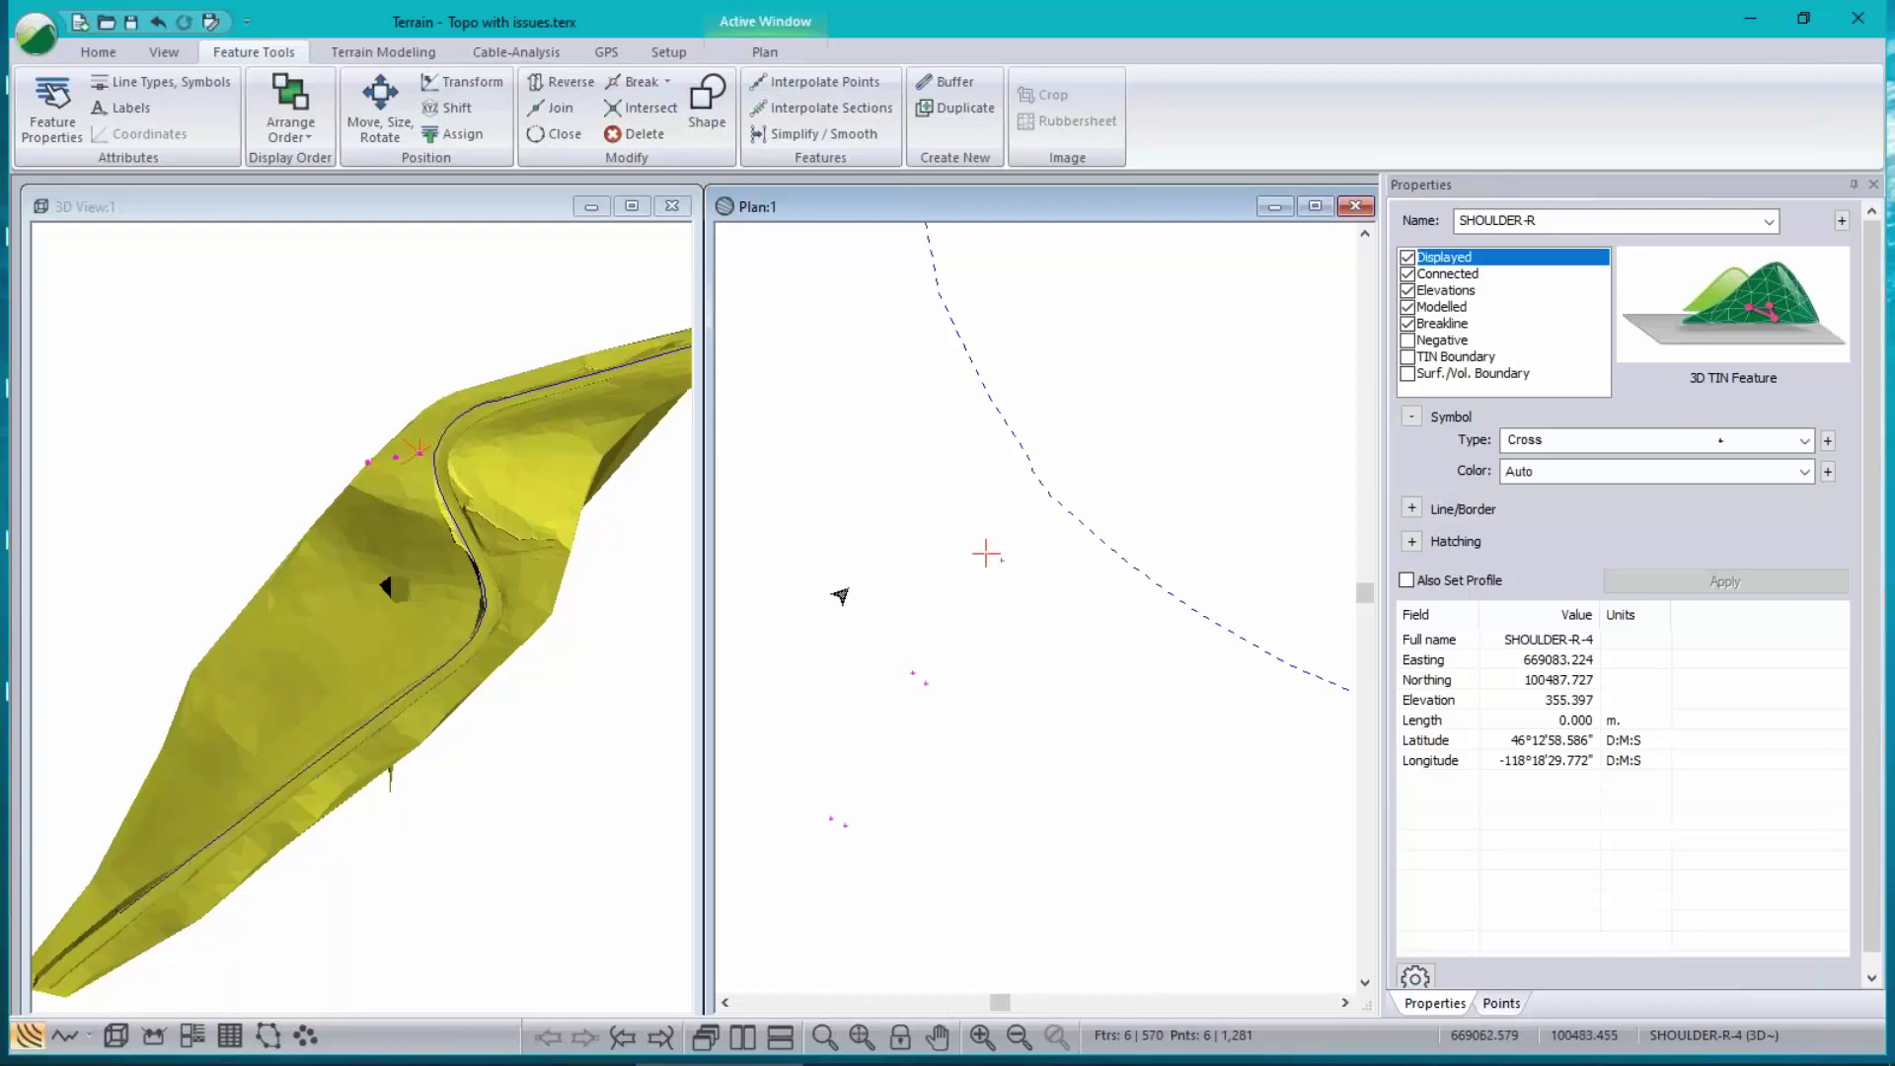
click(828, 611)
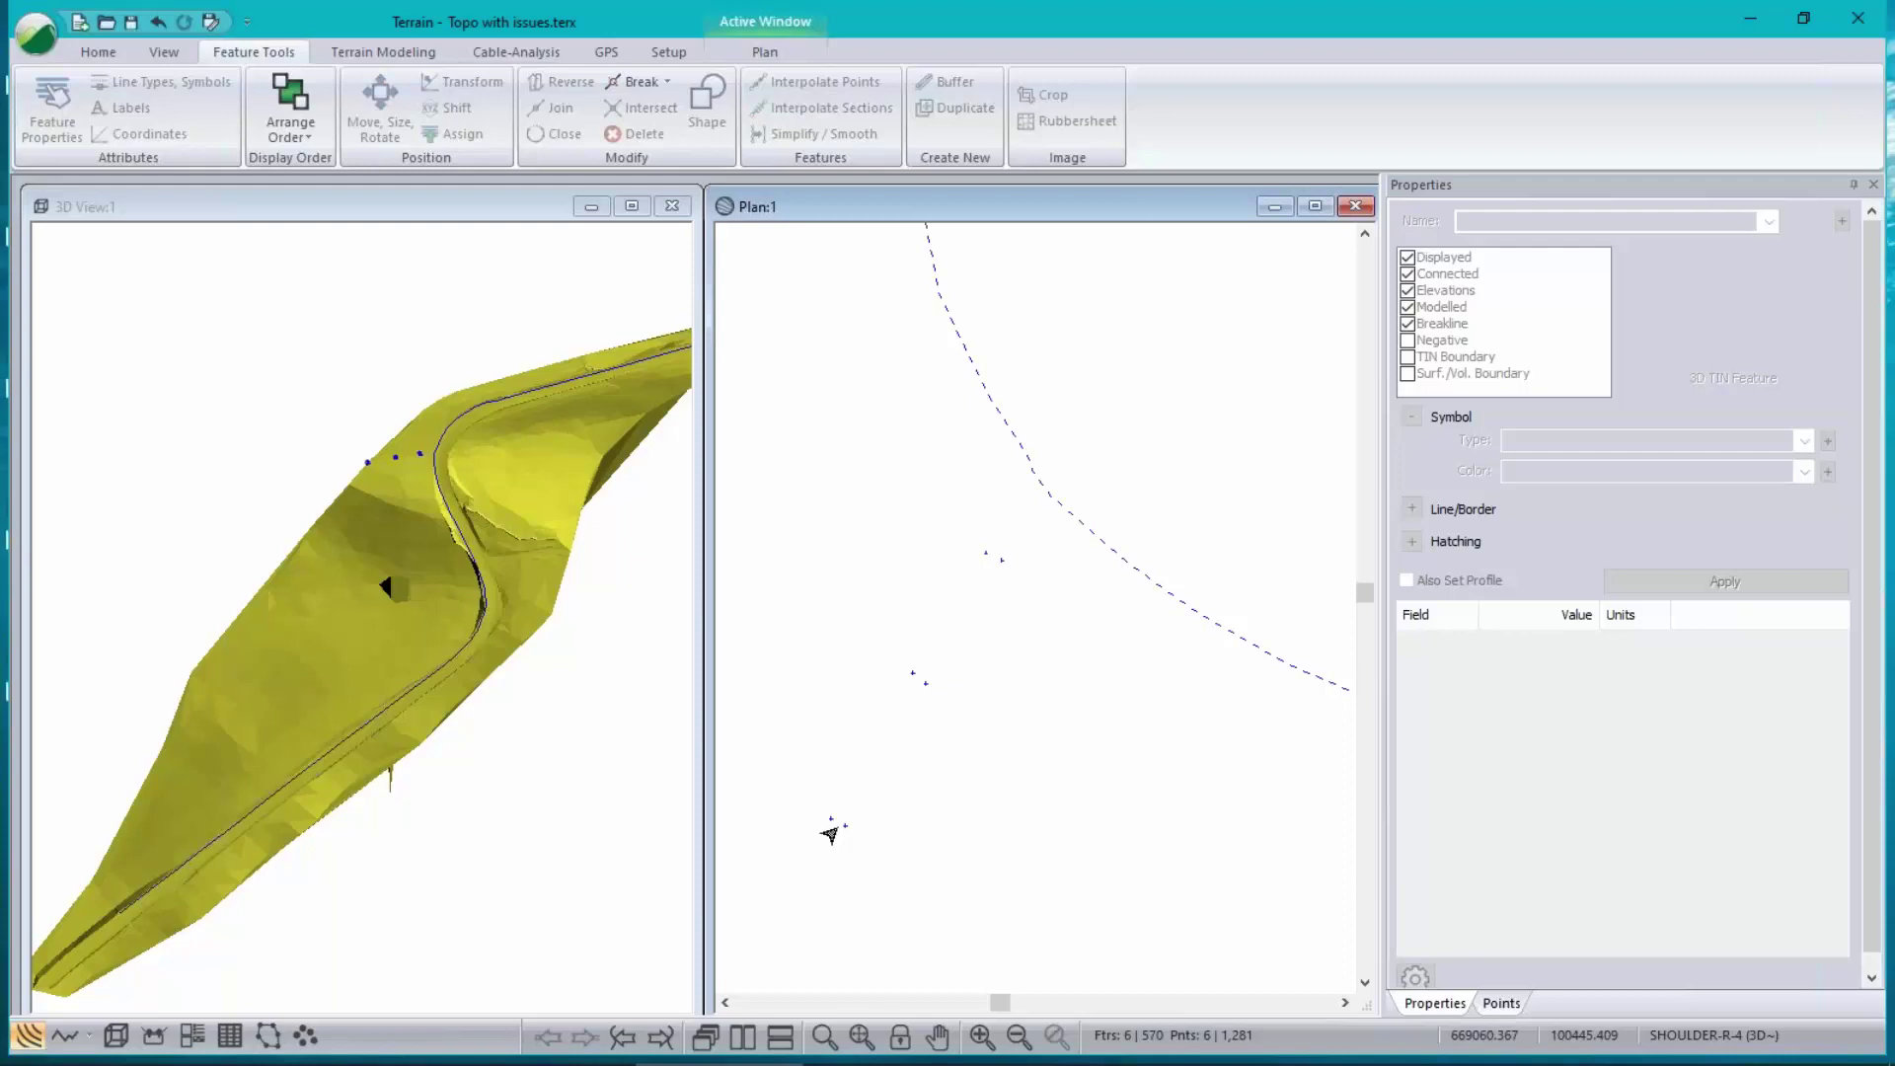
click(832, 825)
click(915, 677)
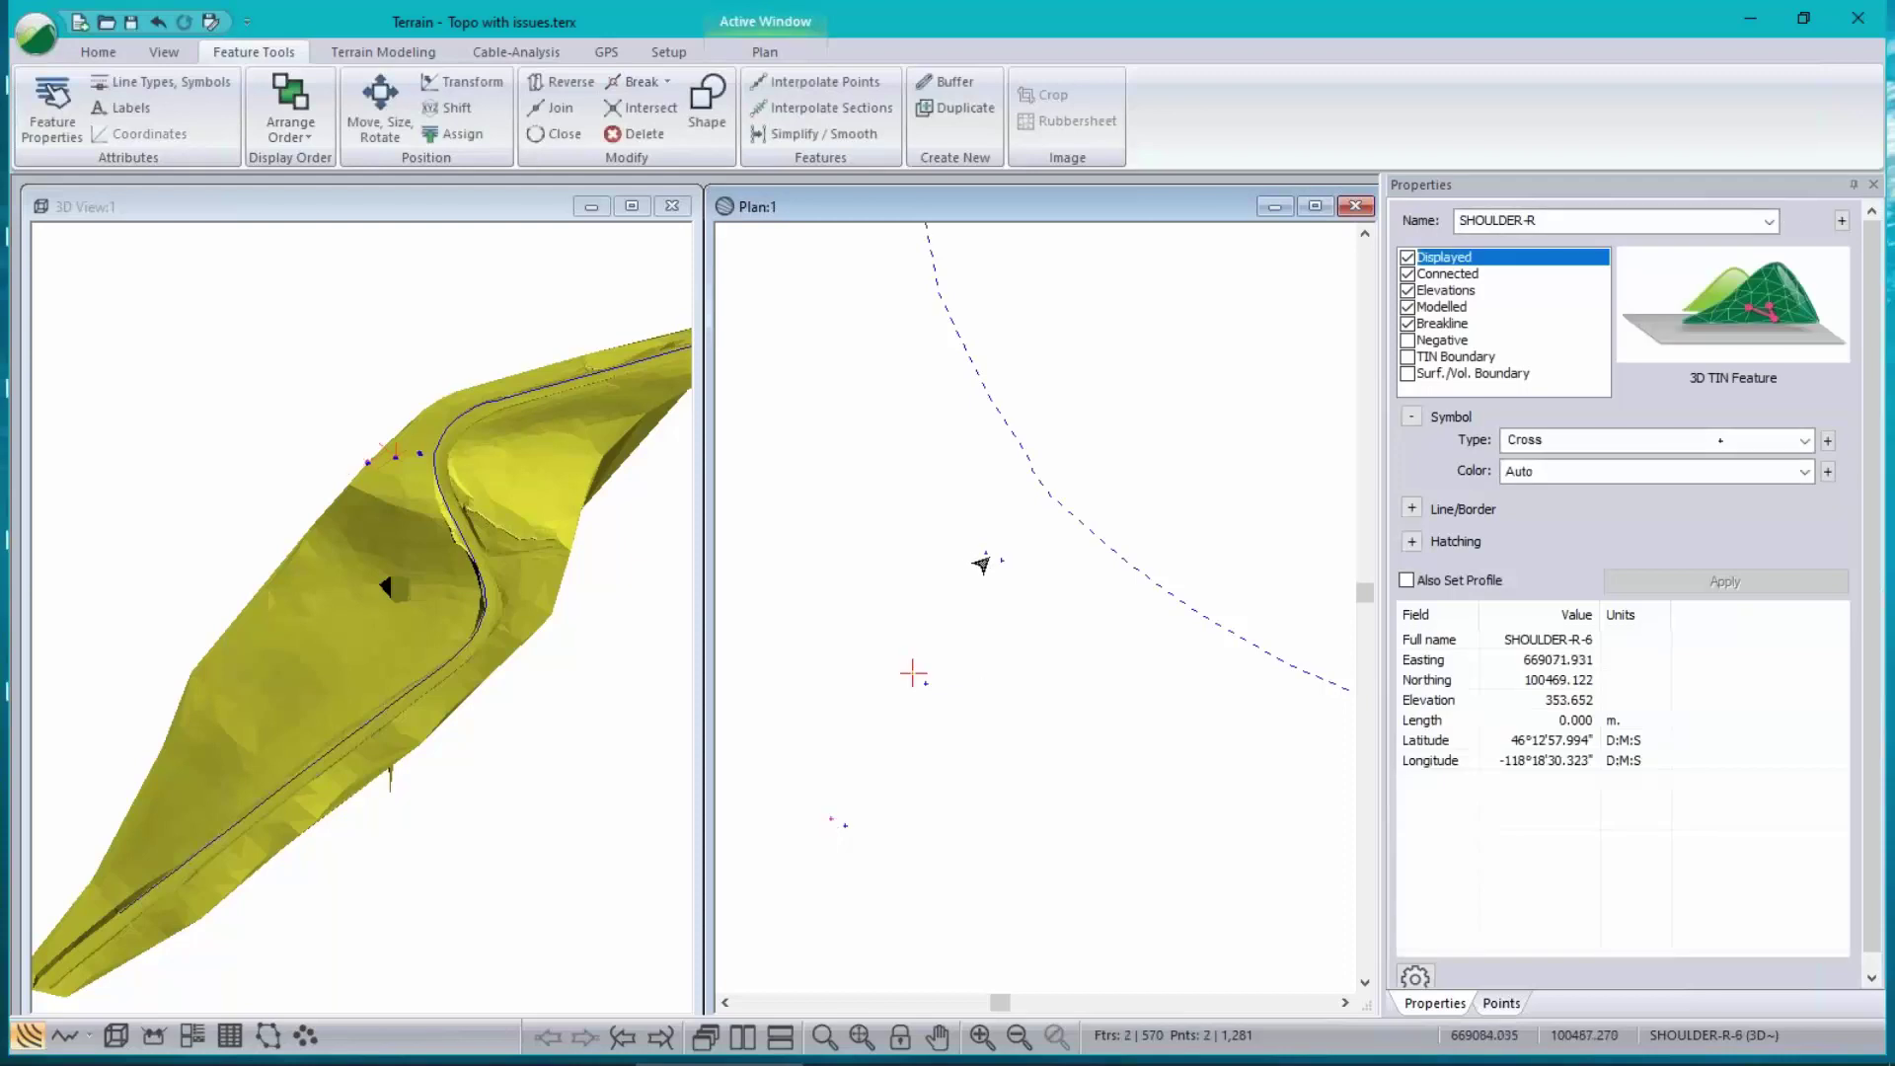
click(979, 565)
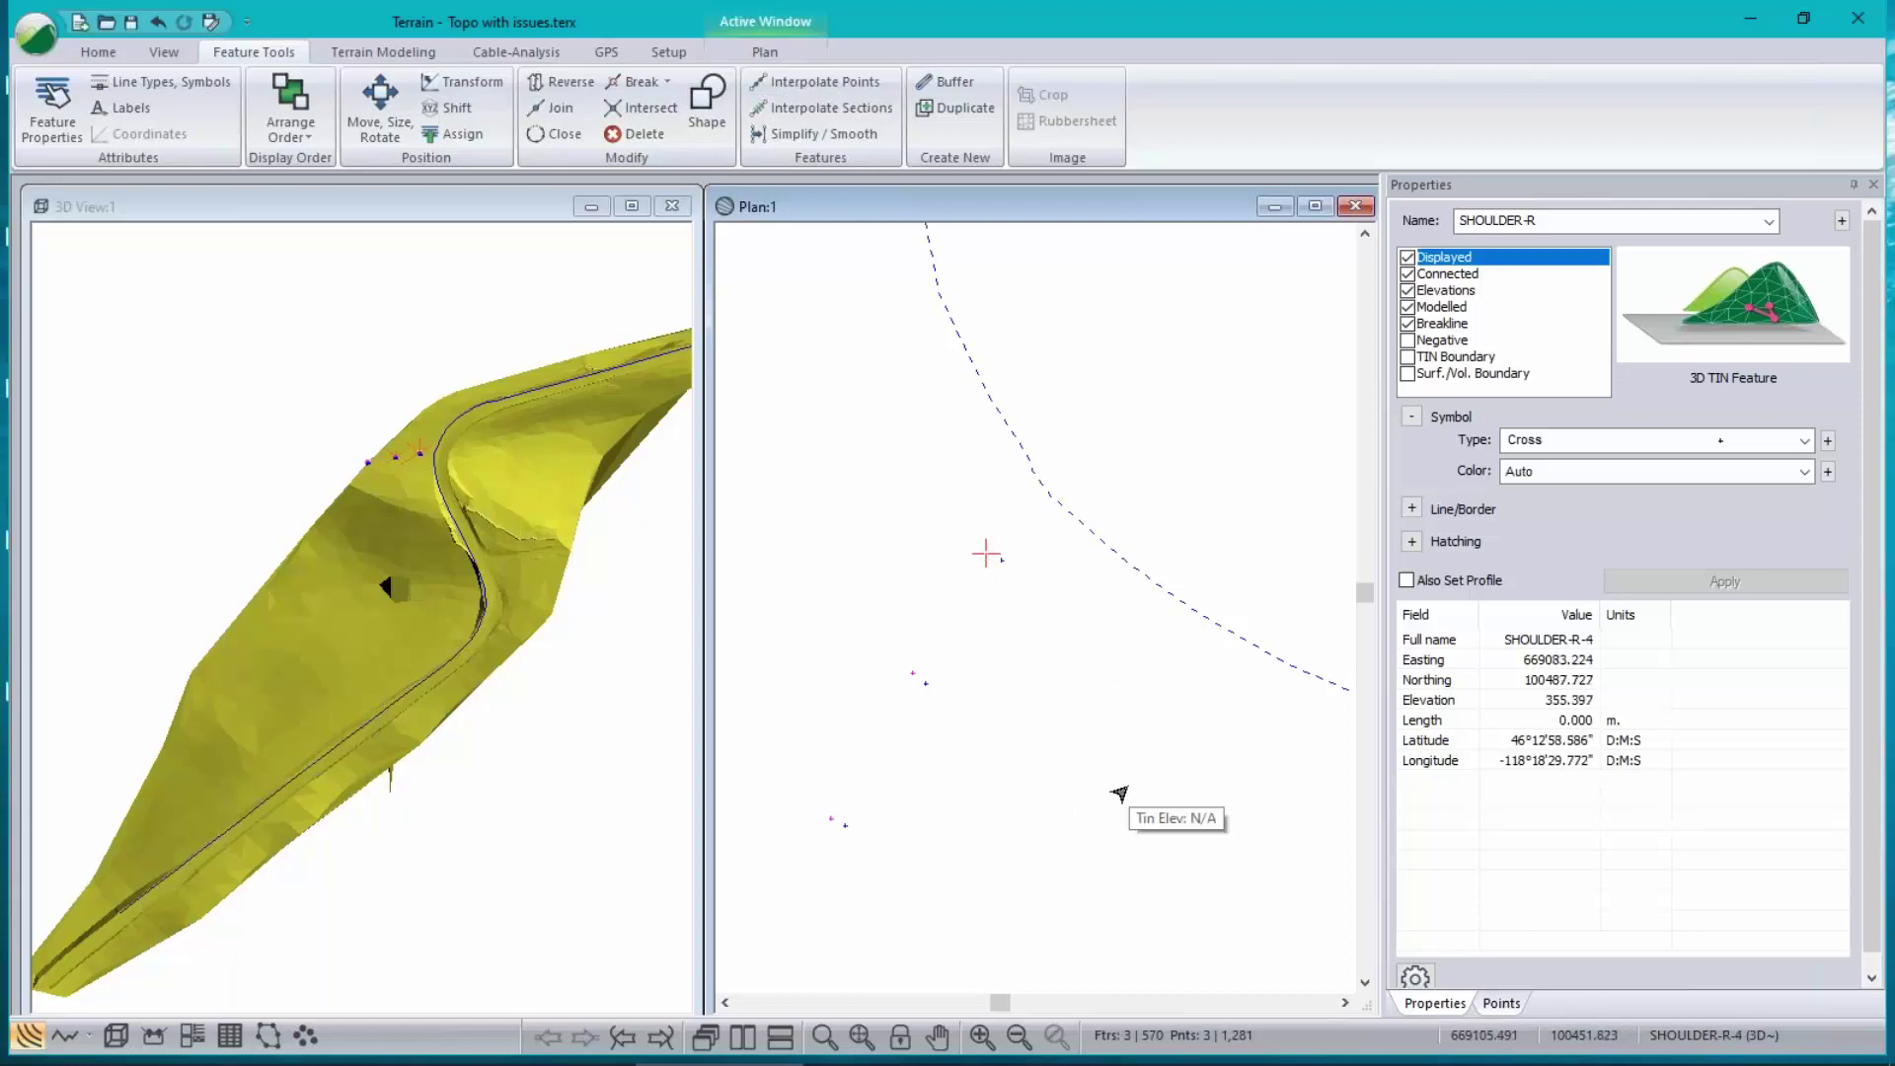
drag(986, 554, 832, 818)
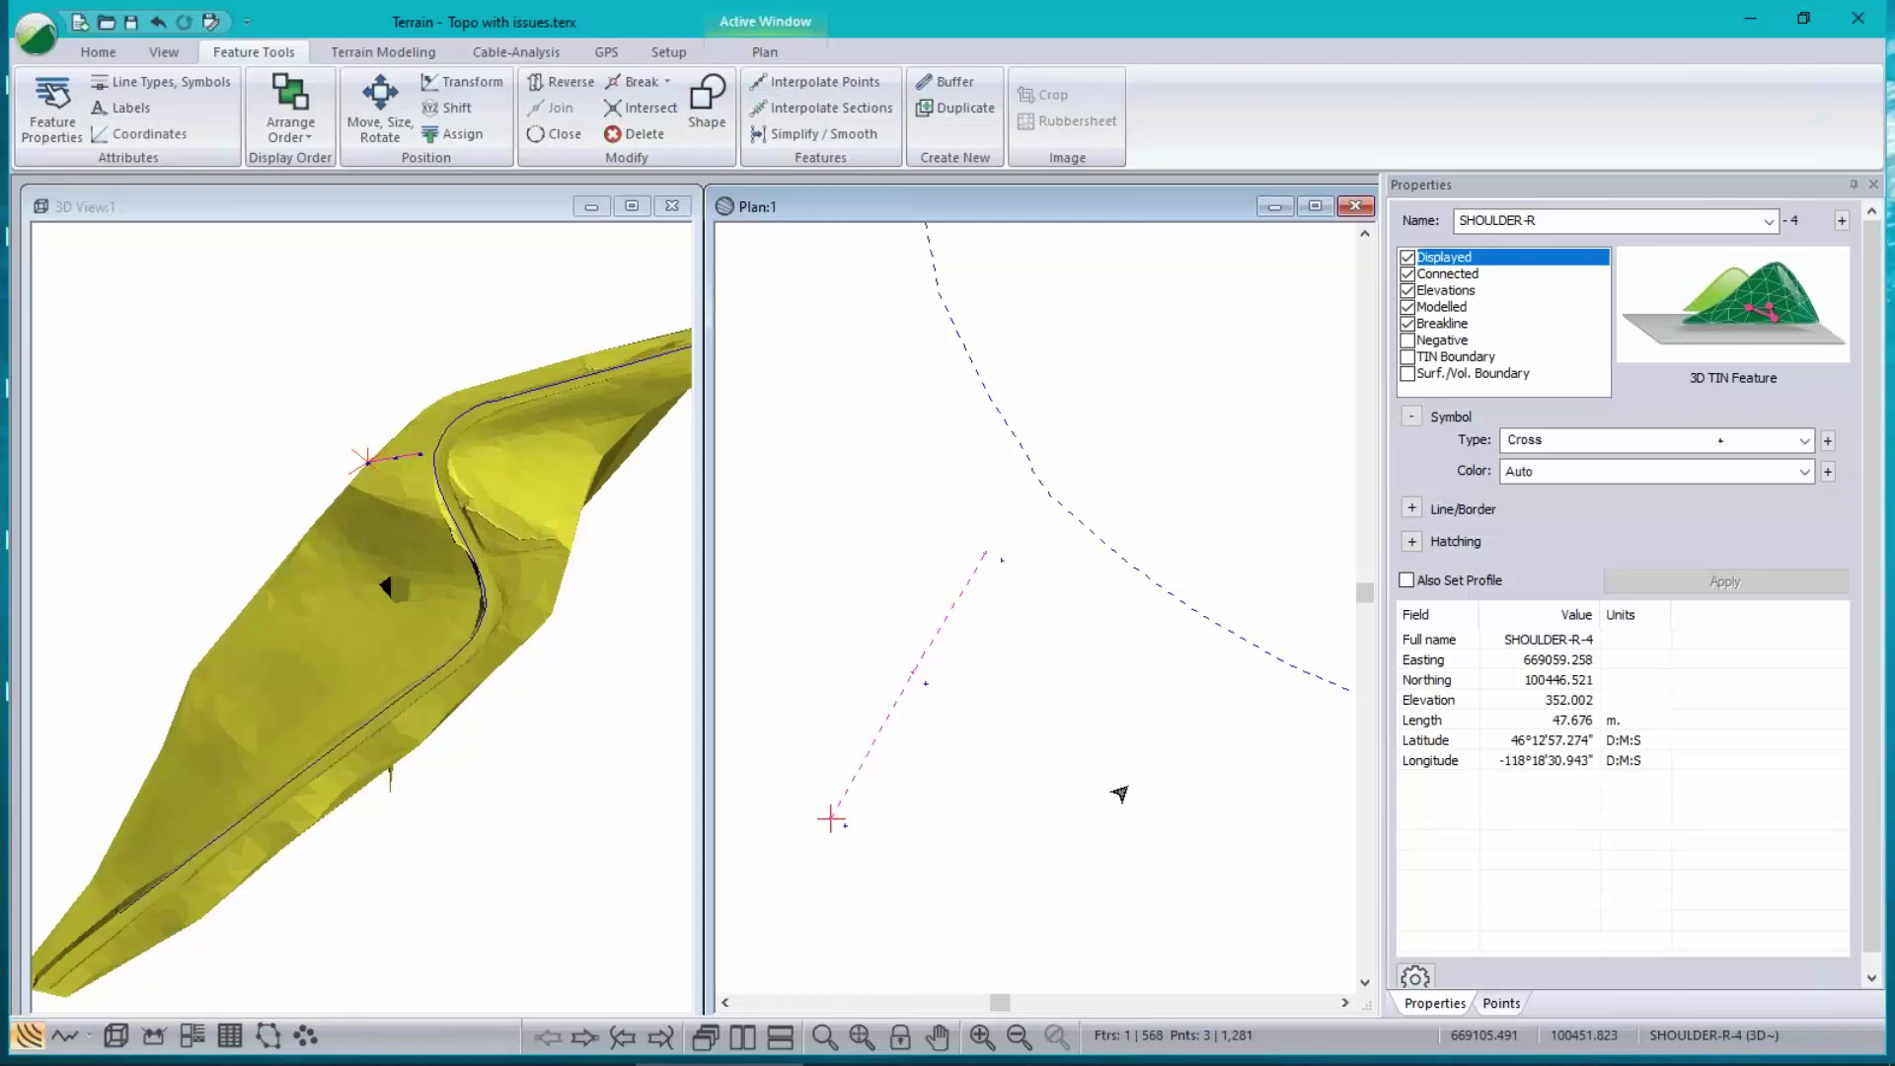
- Select the three remaining points of the southeastern row and join them into a second, parallel line
click(835, 829)
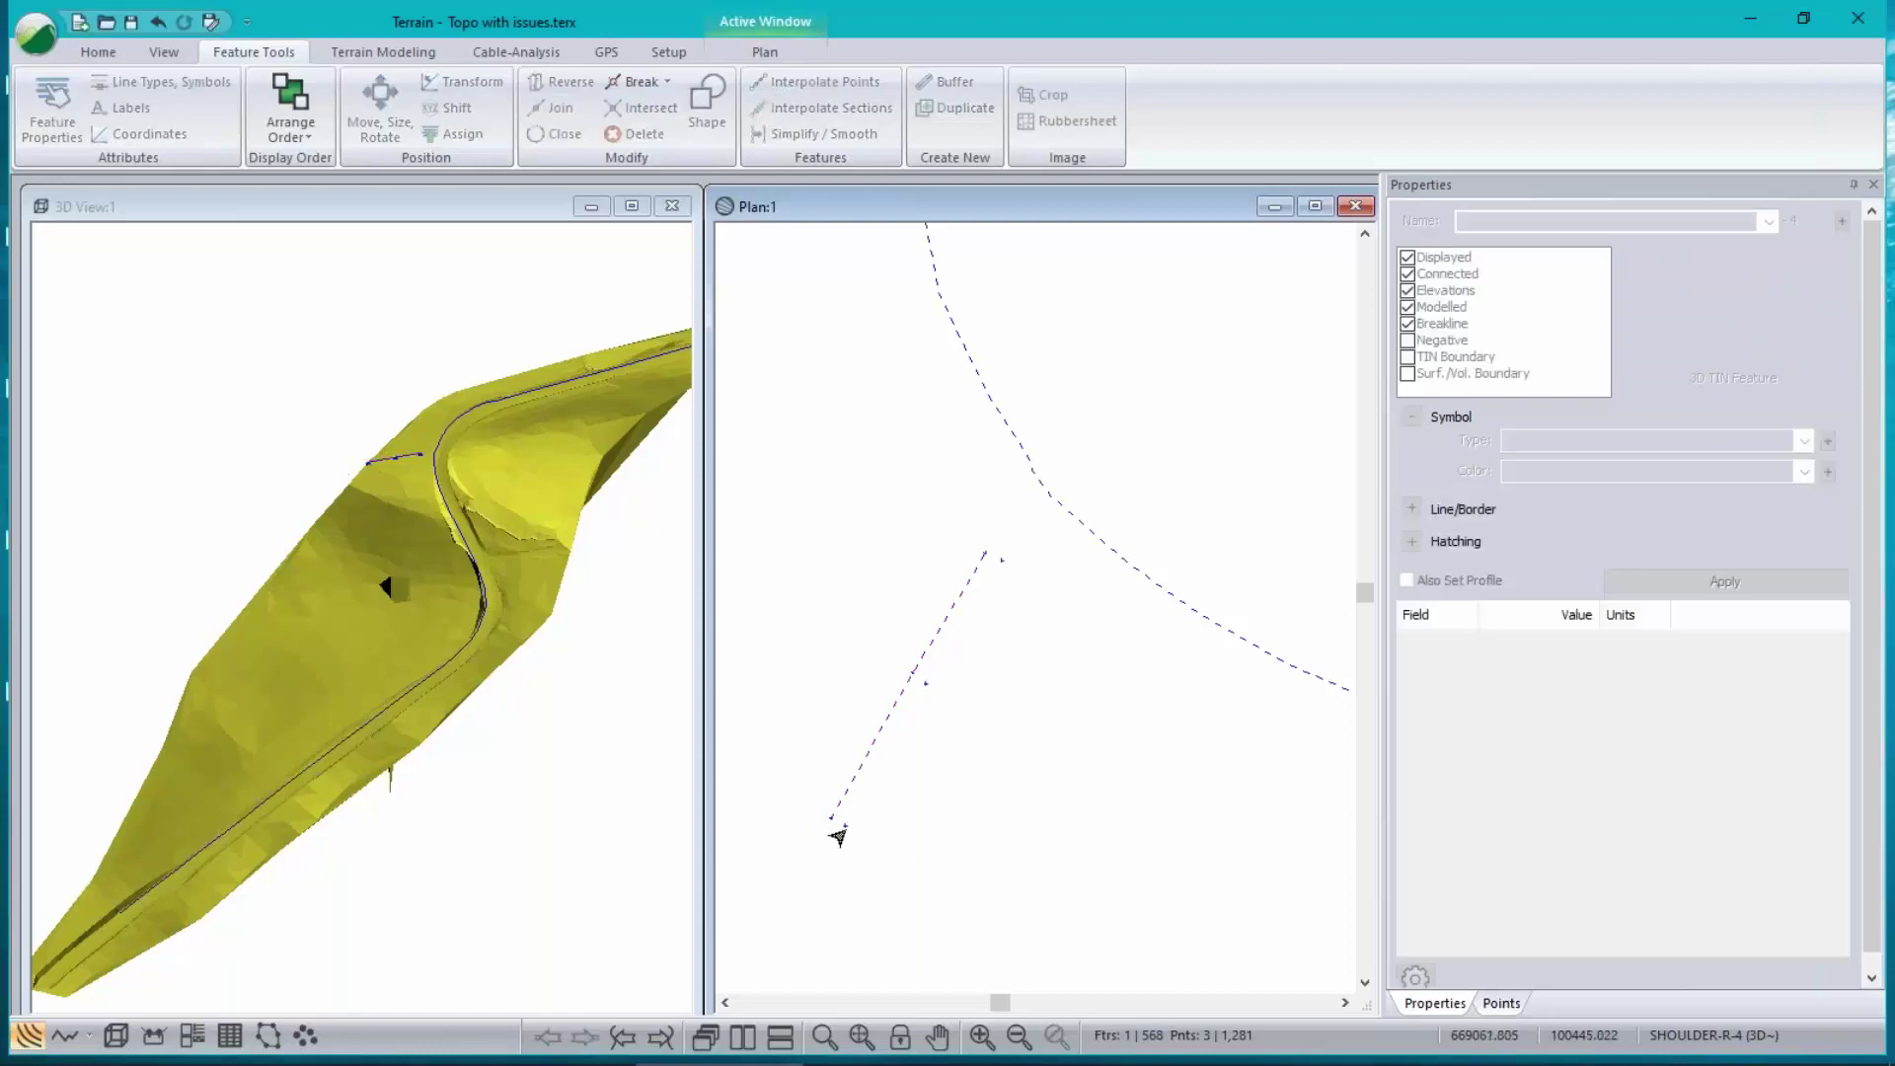
click(925, 681)
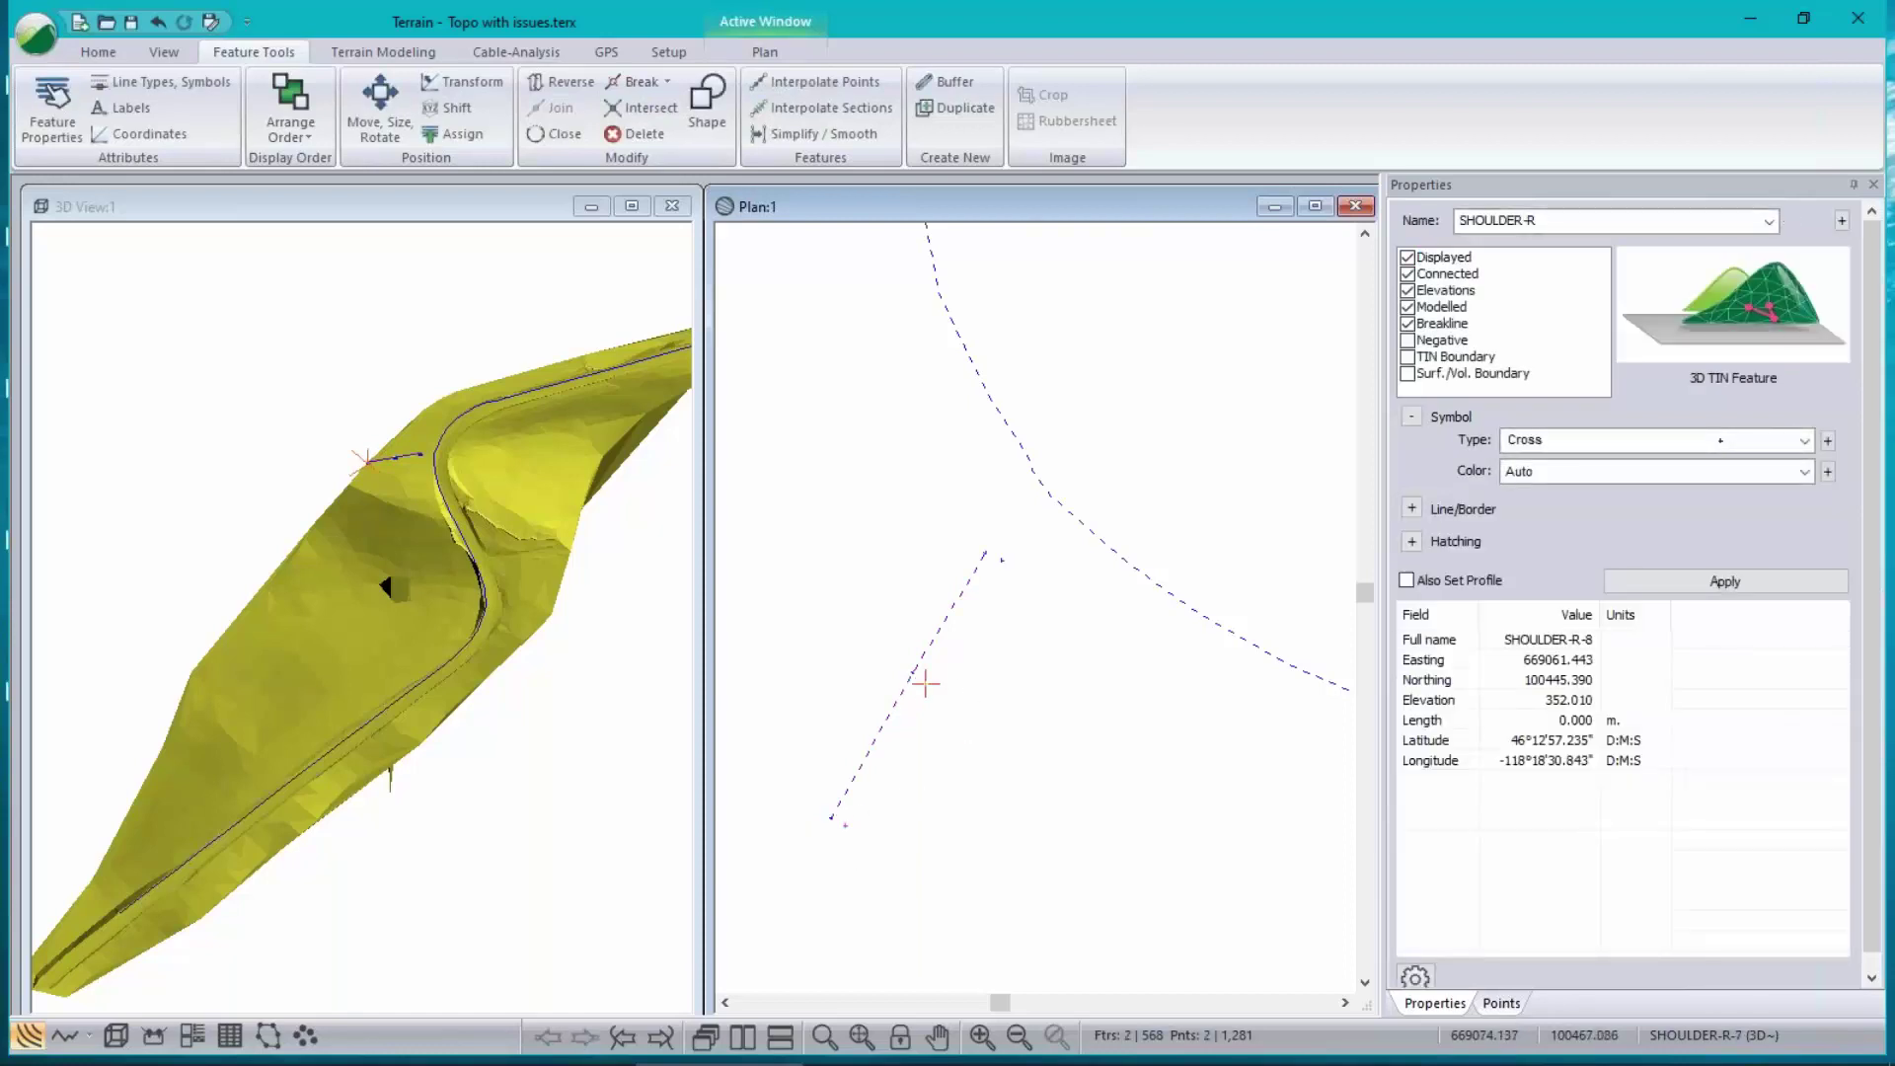
click(984, 558)
click(1001, 560)
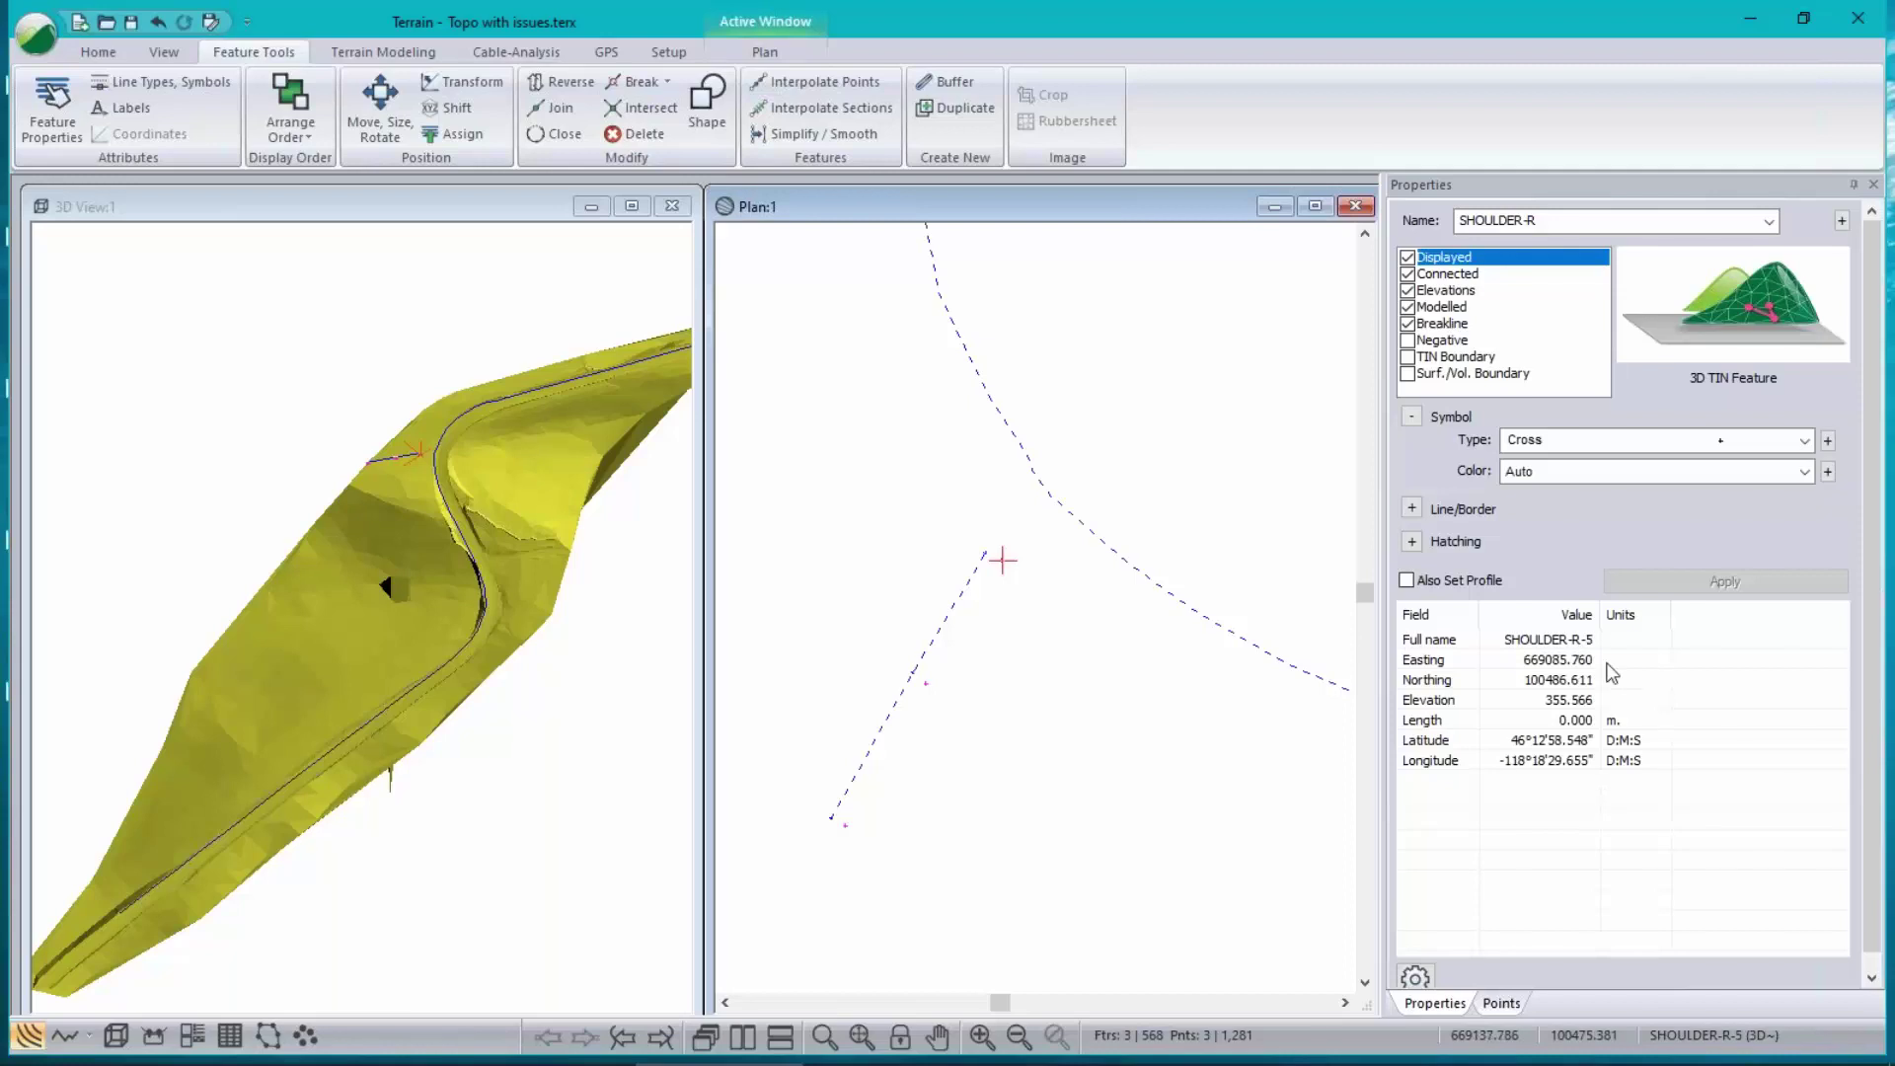
shift+click(845, 825)
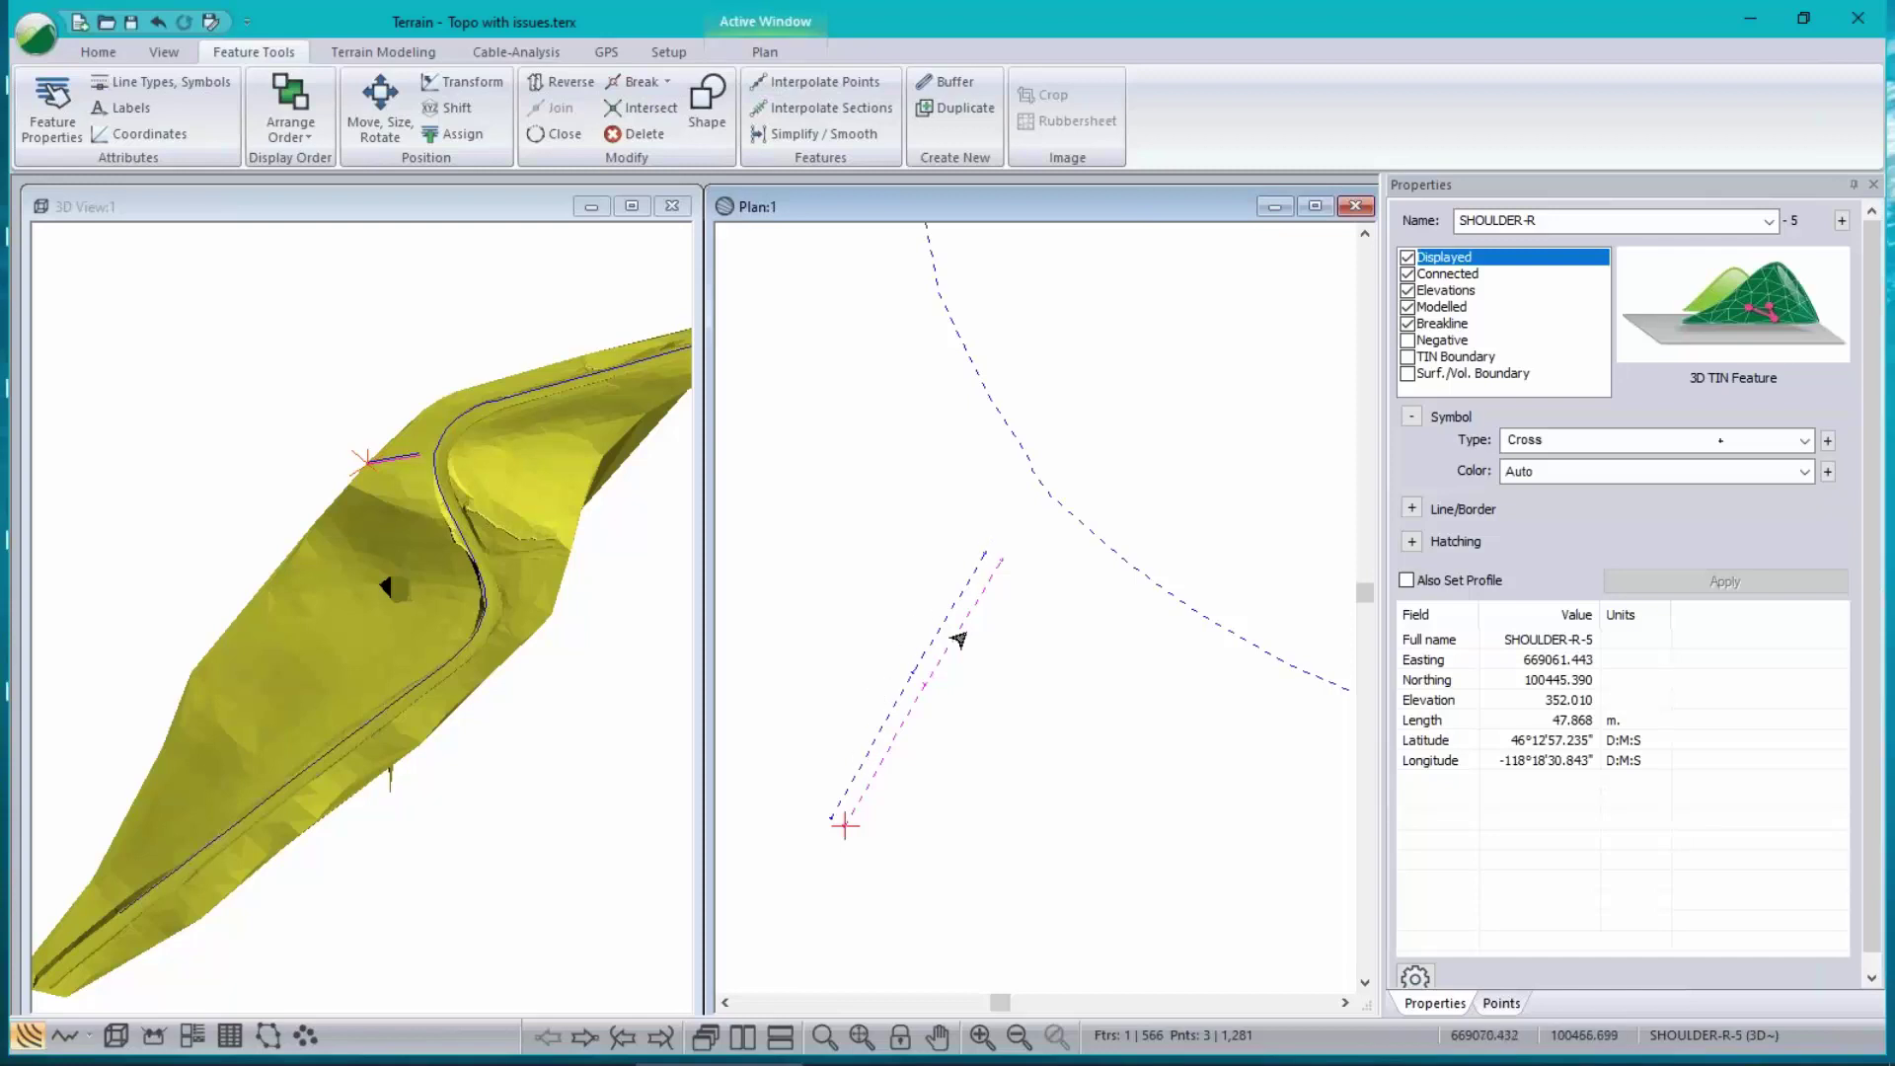
- Apply the Cross (Large) symbol to the curved SHOULDER-R-2 line and pick the vertex at the lower end of its short jog
scroll(1007, 502, up, 3)
scroll(1106, 517, up, 1)
click(1106, 528)
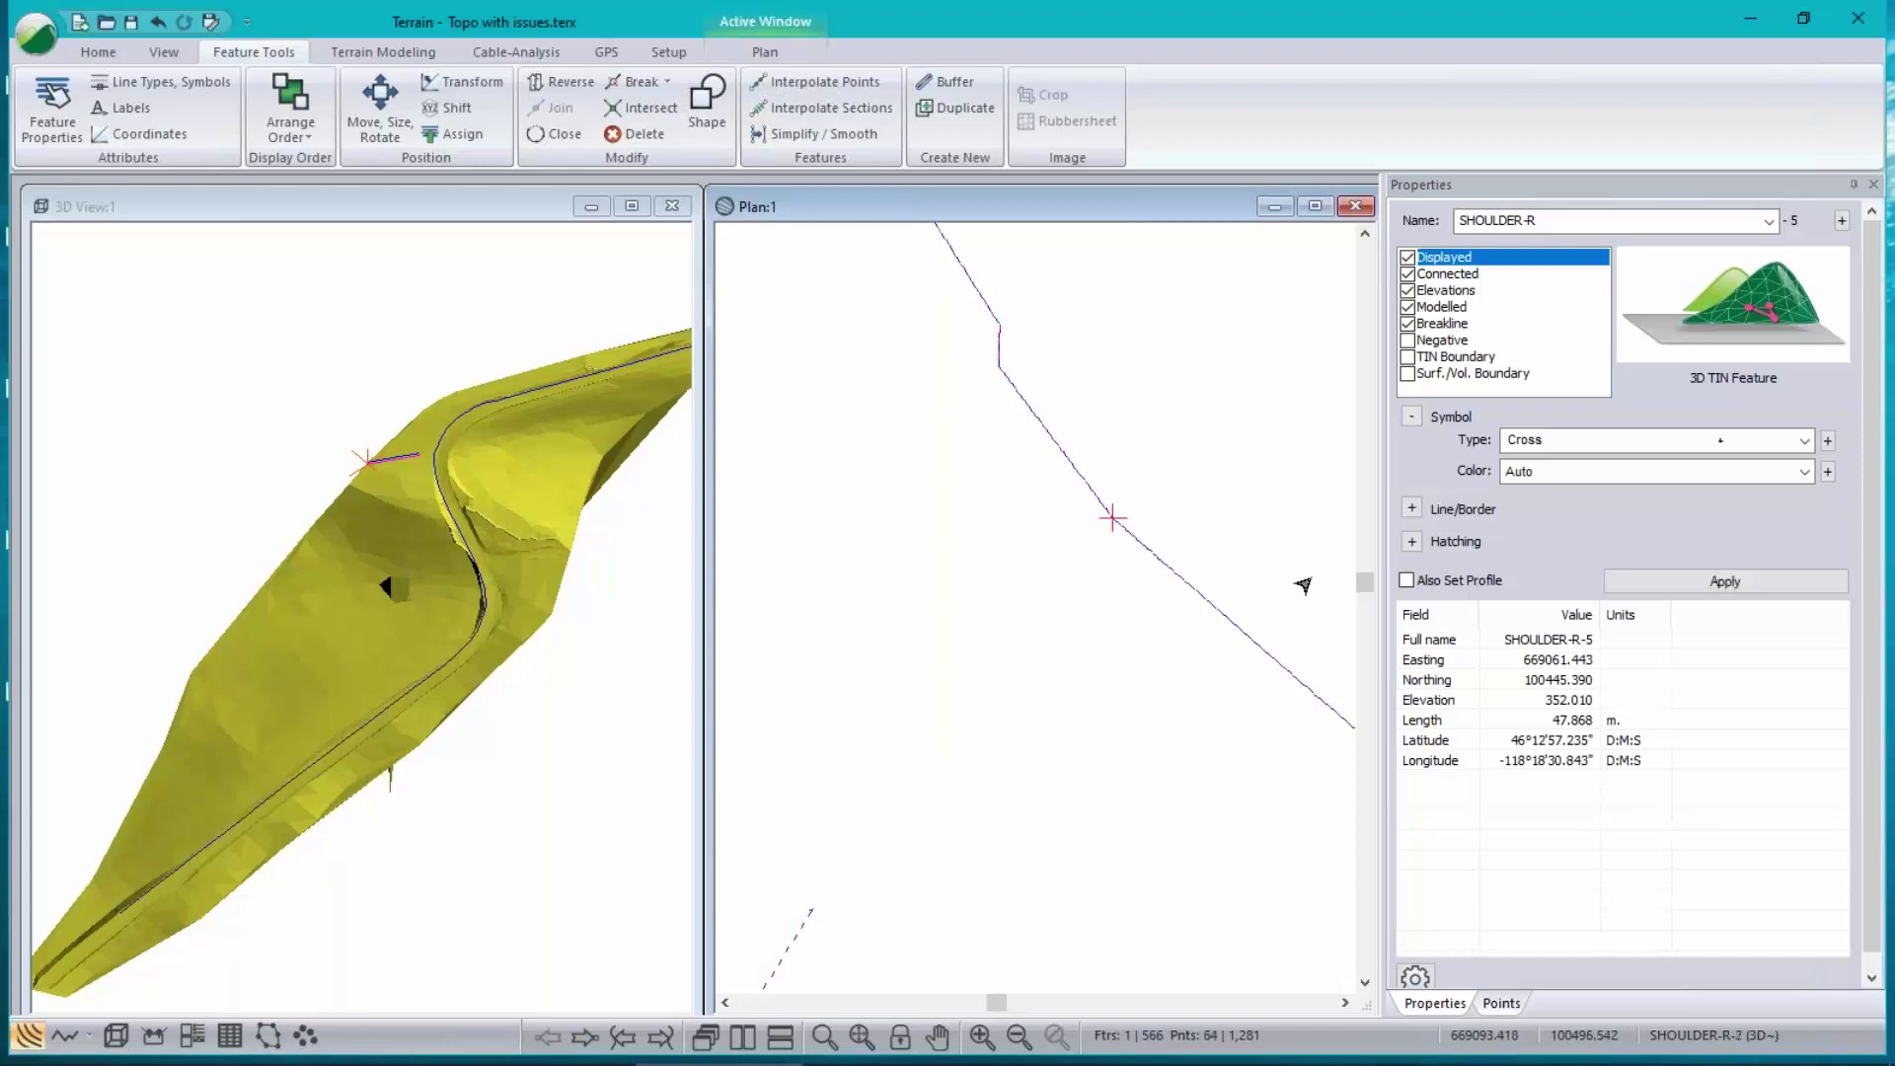
click(1558, 440)
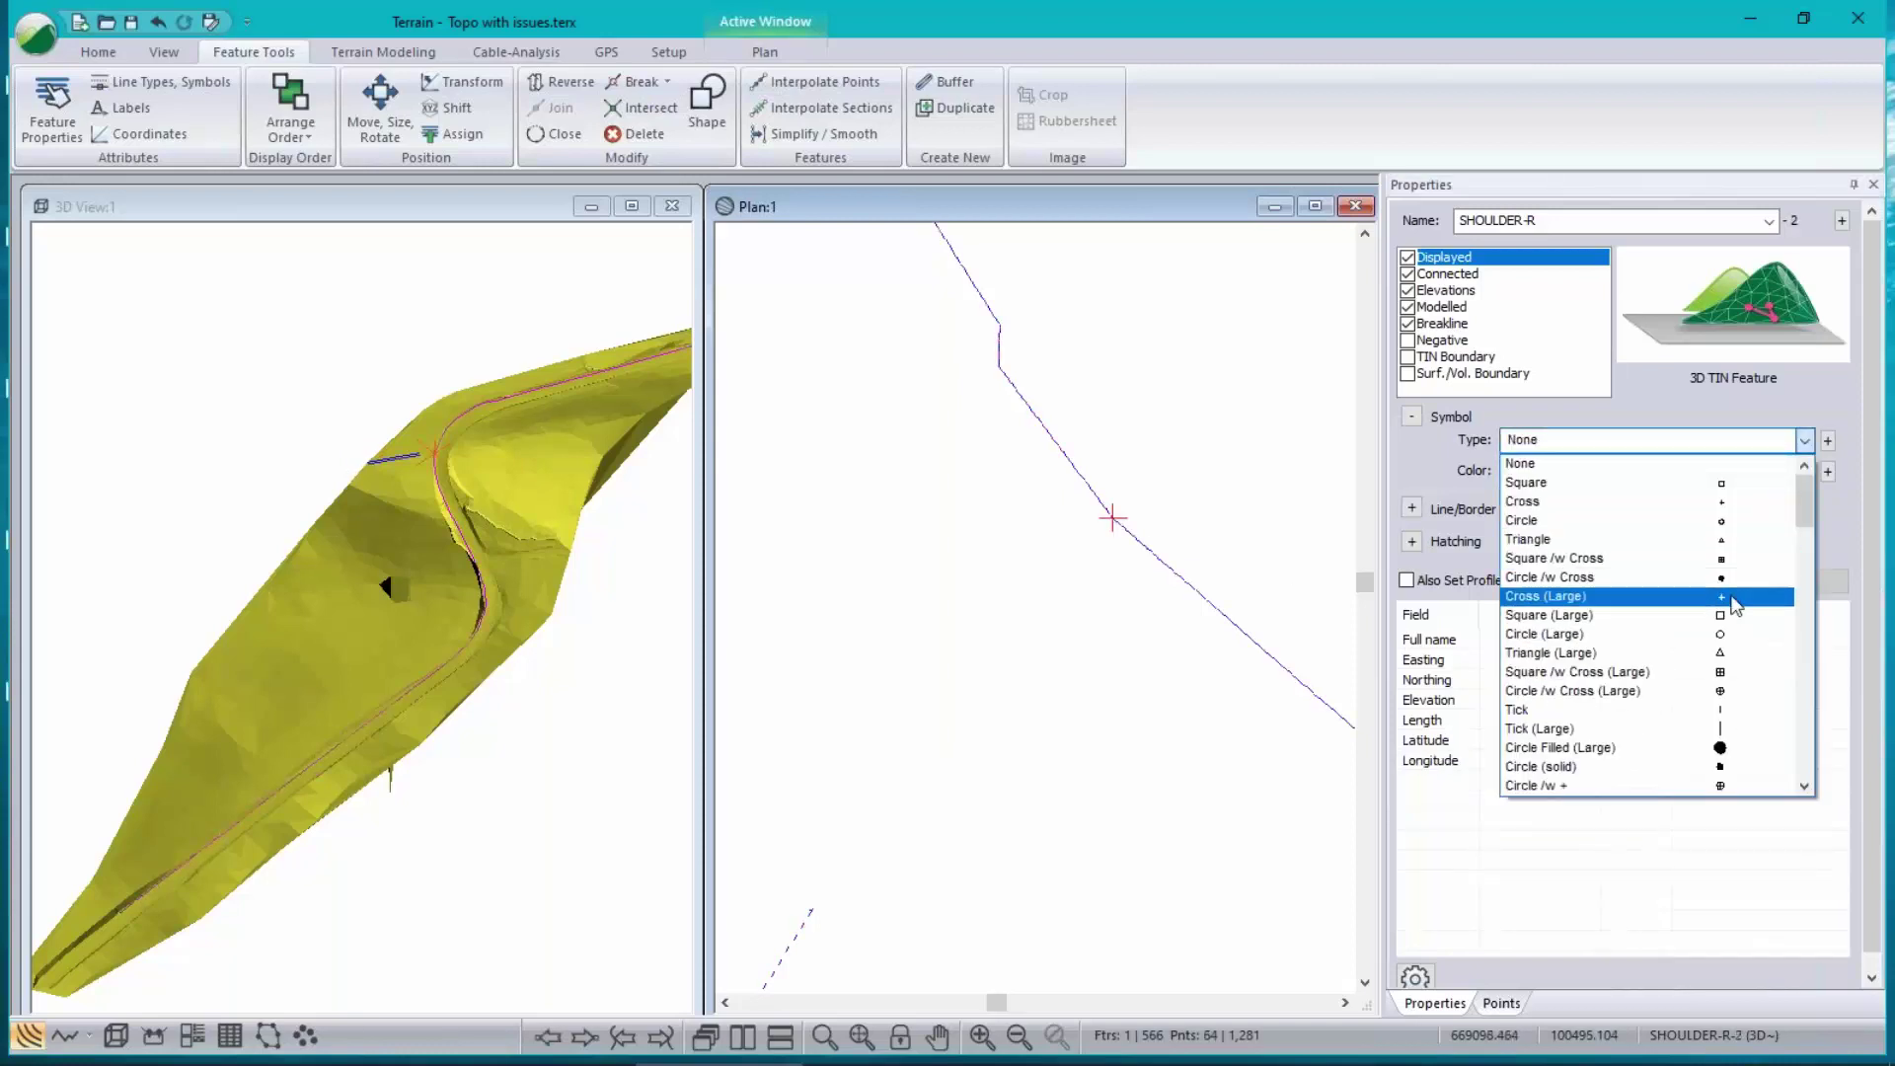
click(1579, 596)
click(1197, 677)
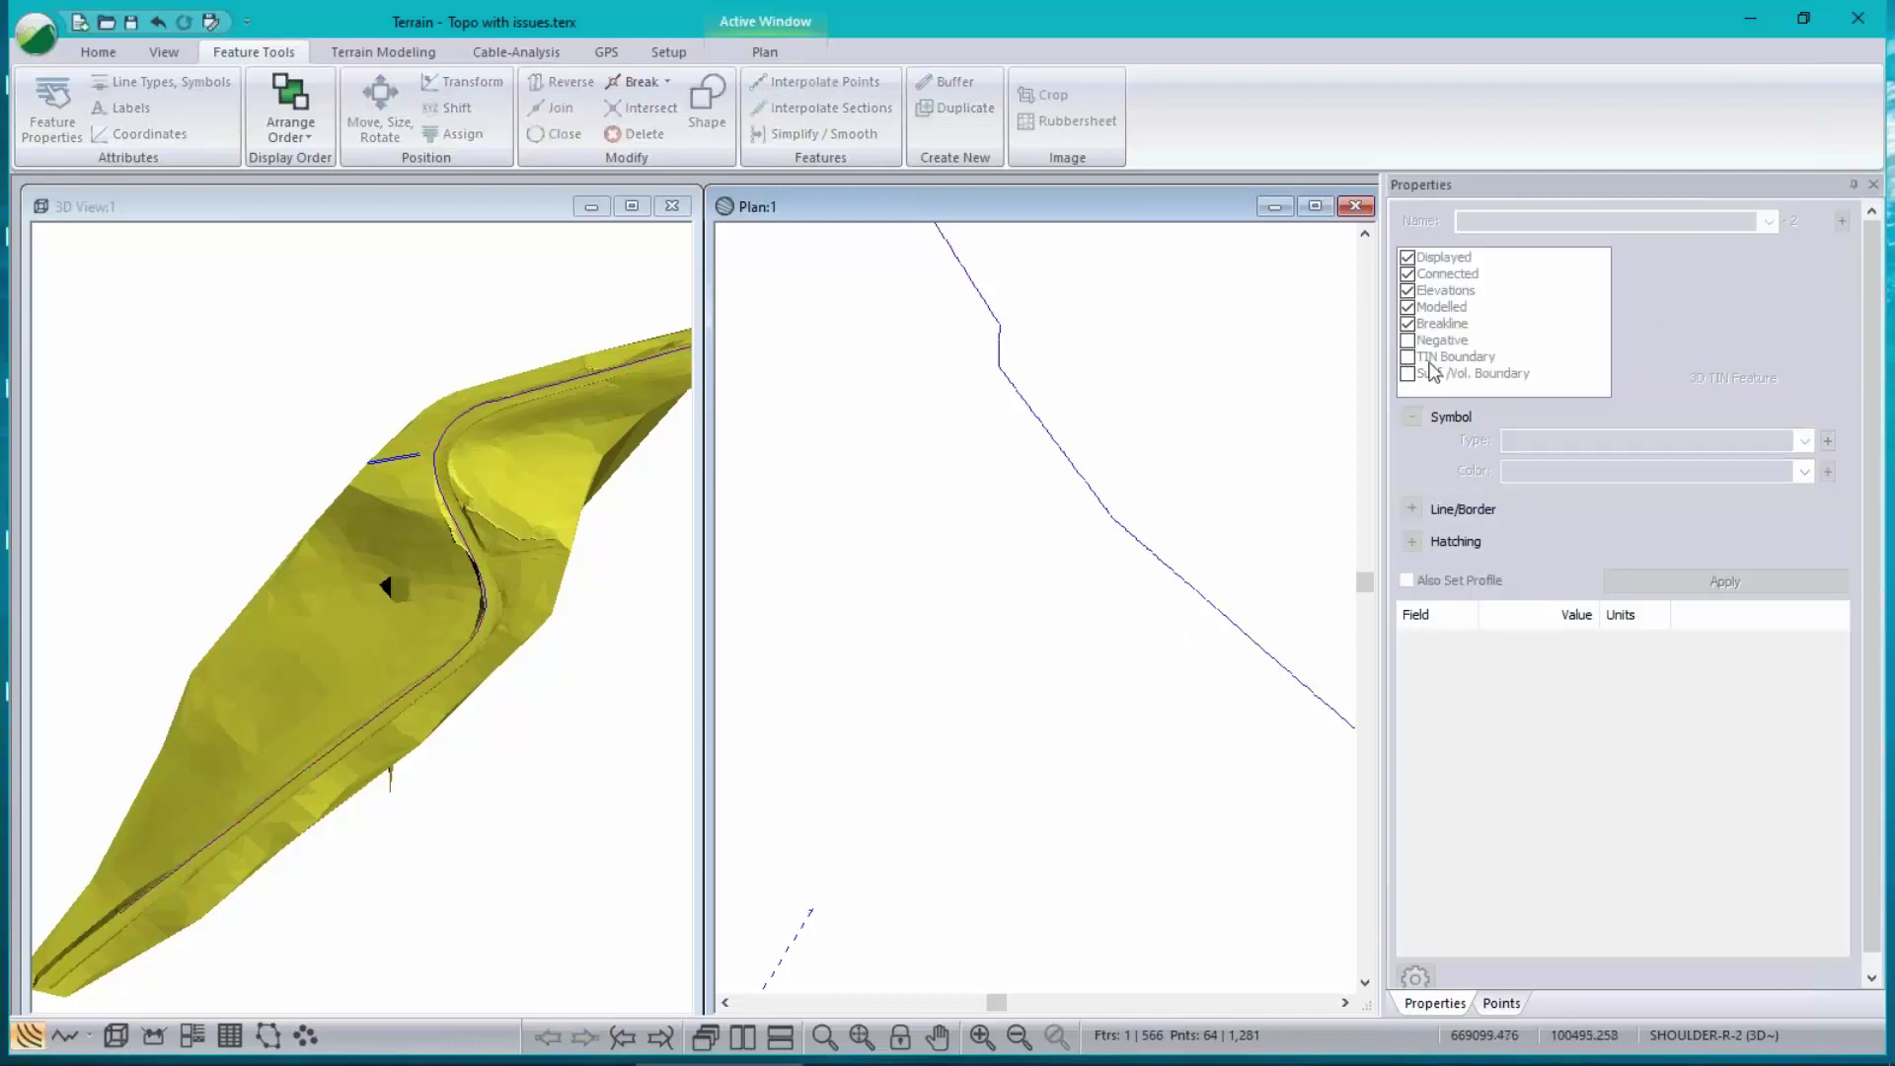
click(1099, 513)
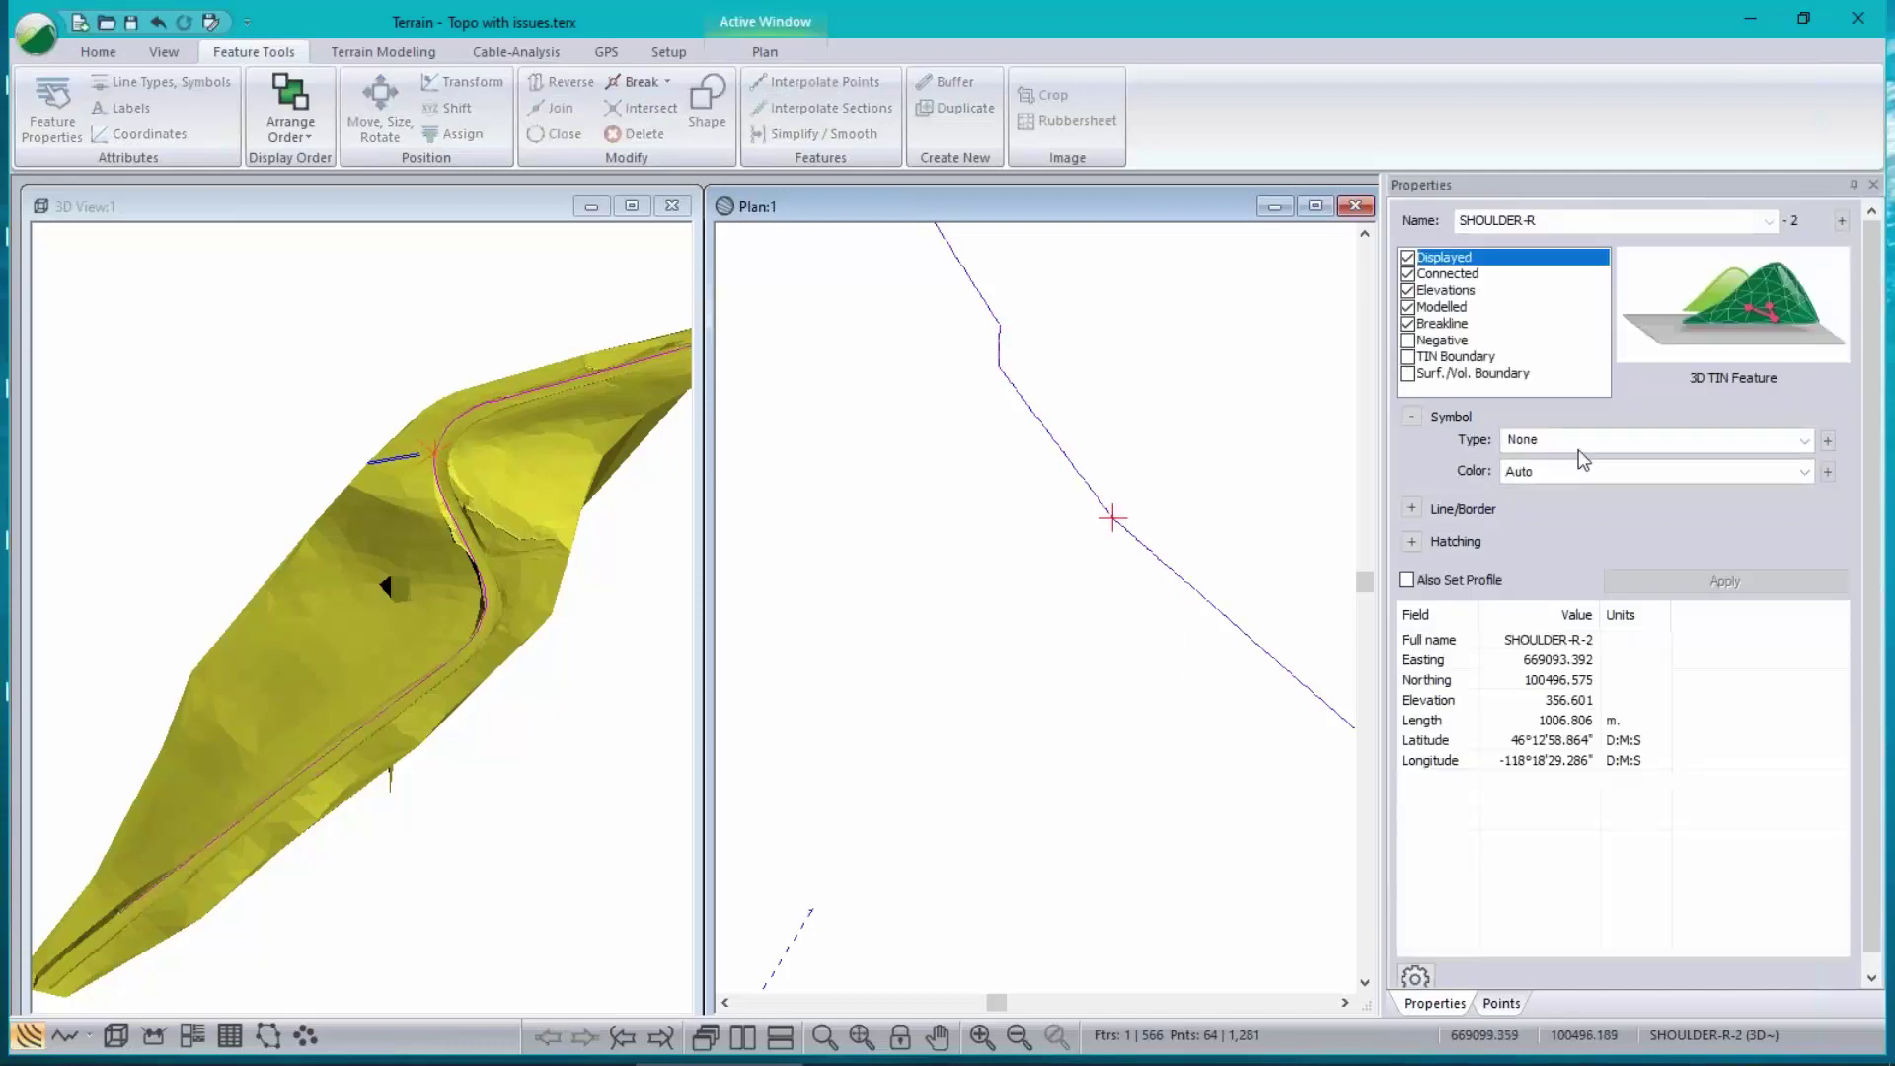
click(1579, 442)
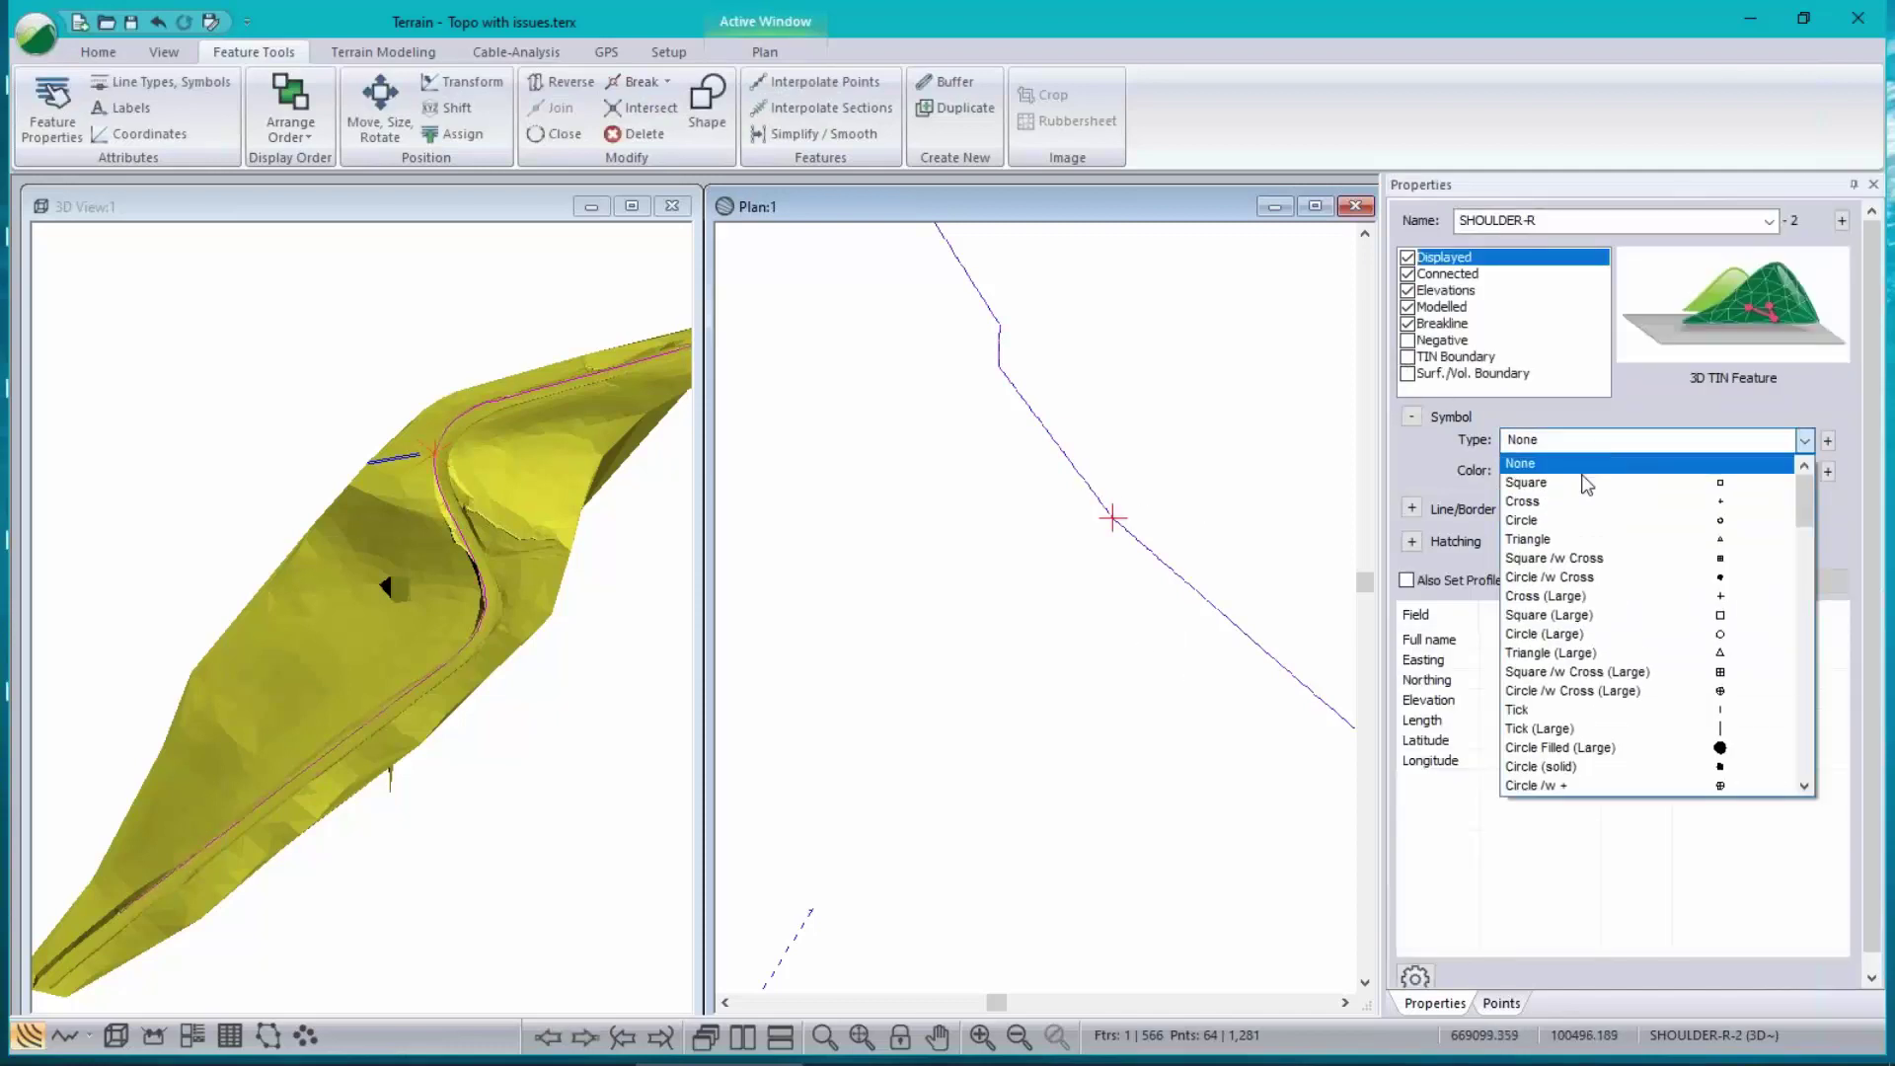
click(1723, 596)
click(1739, 579)
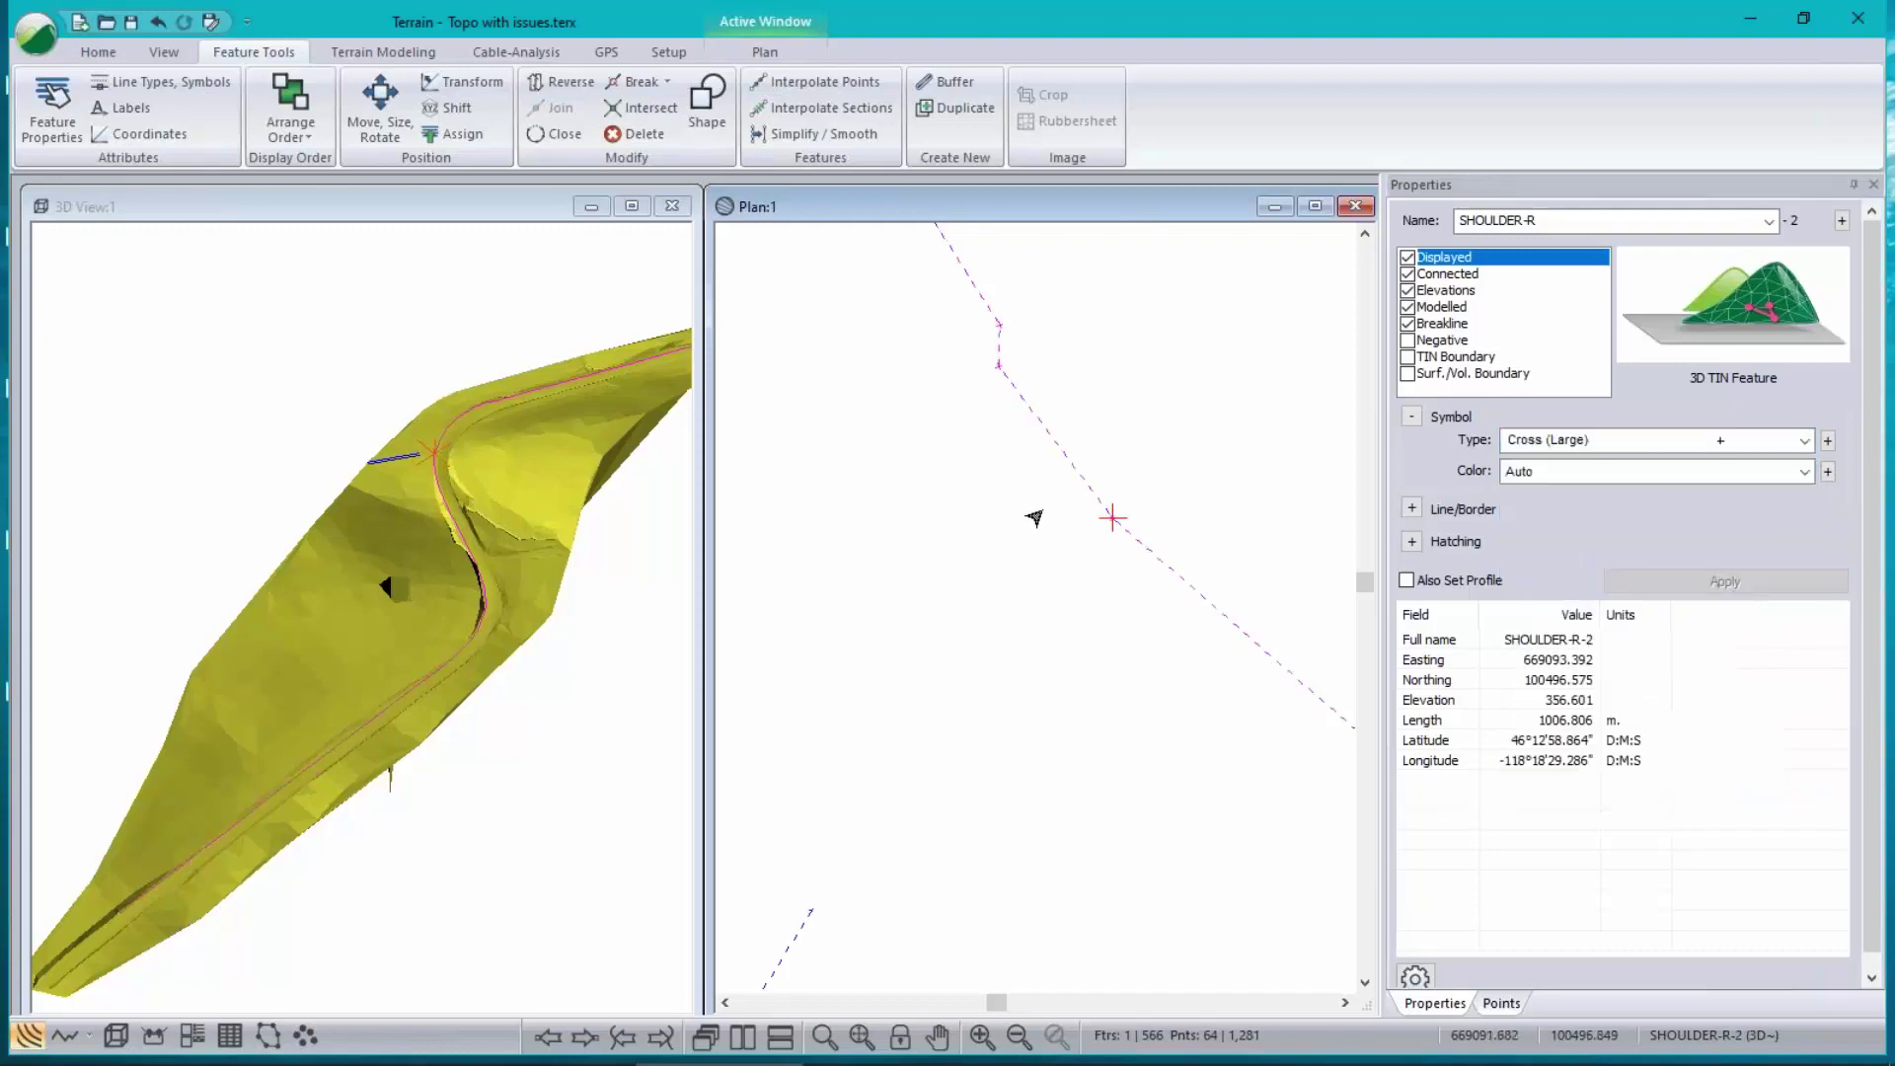
scroll(1034, 517, up, 1)
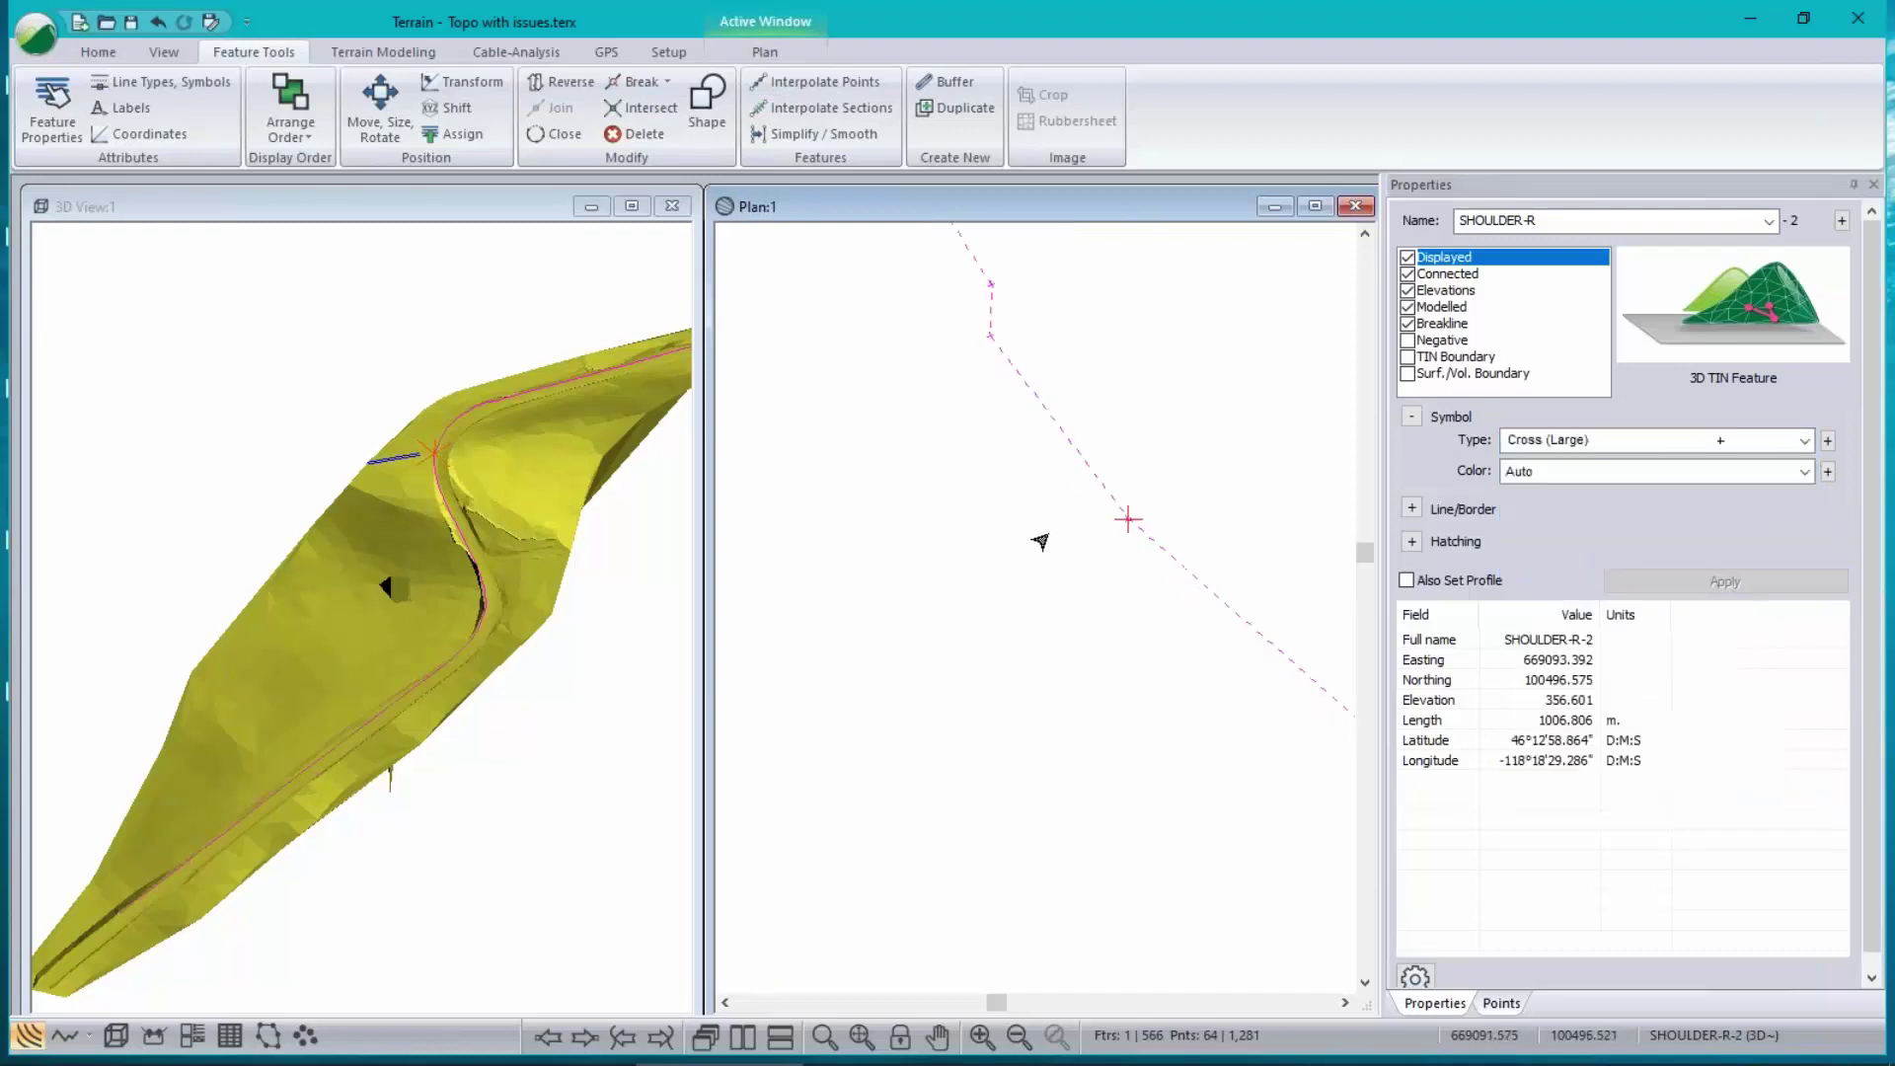
click(985, 317)
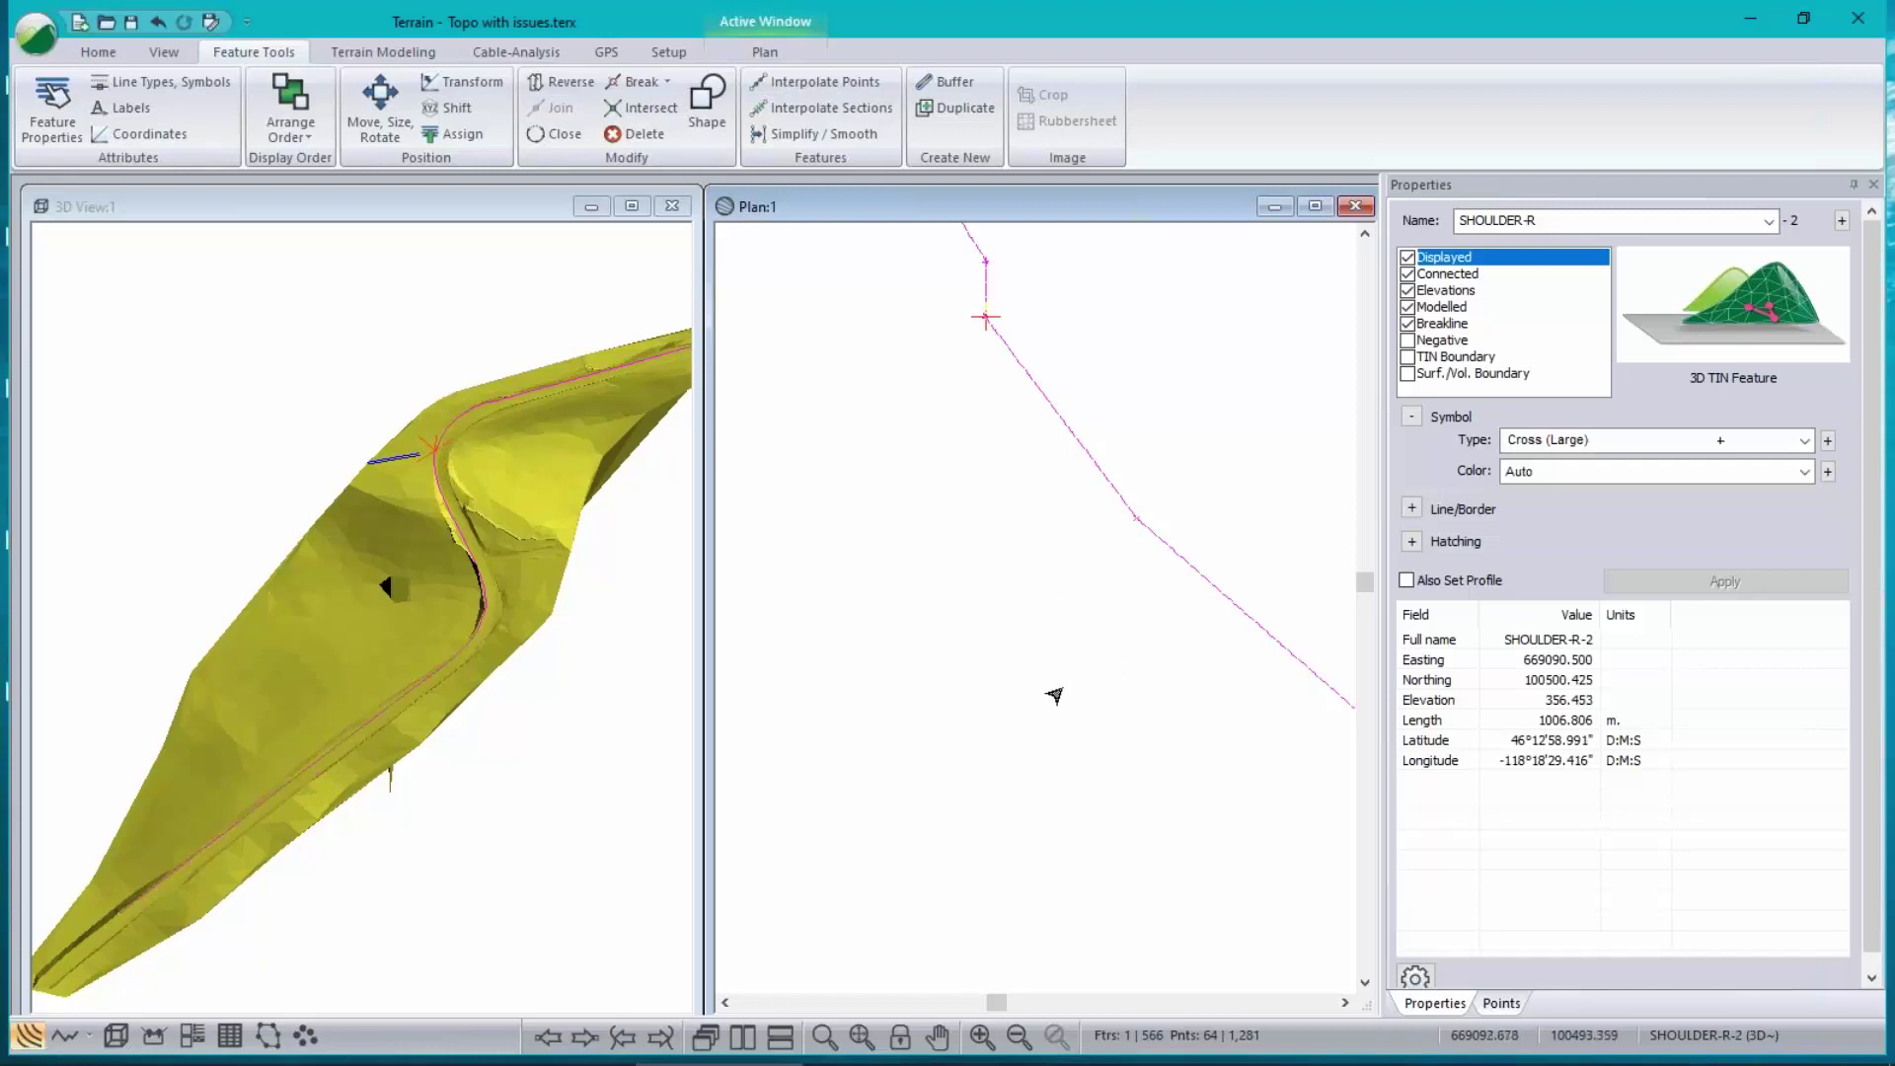
- Extend the southeastern SHOULDER-R-5 line from its upper end to the SHOULDER-R-2 vertex at easting 669093.392, northing 100496.575
scroll(1010, 642, down, 3)
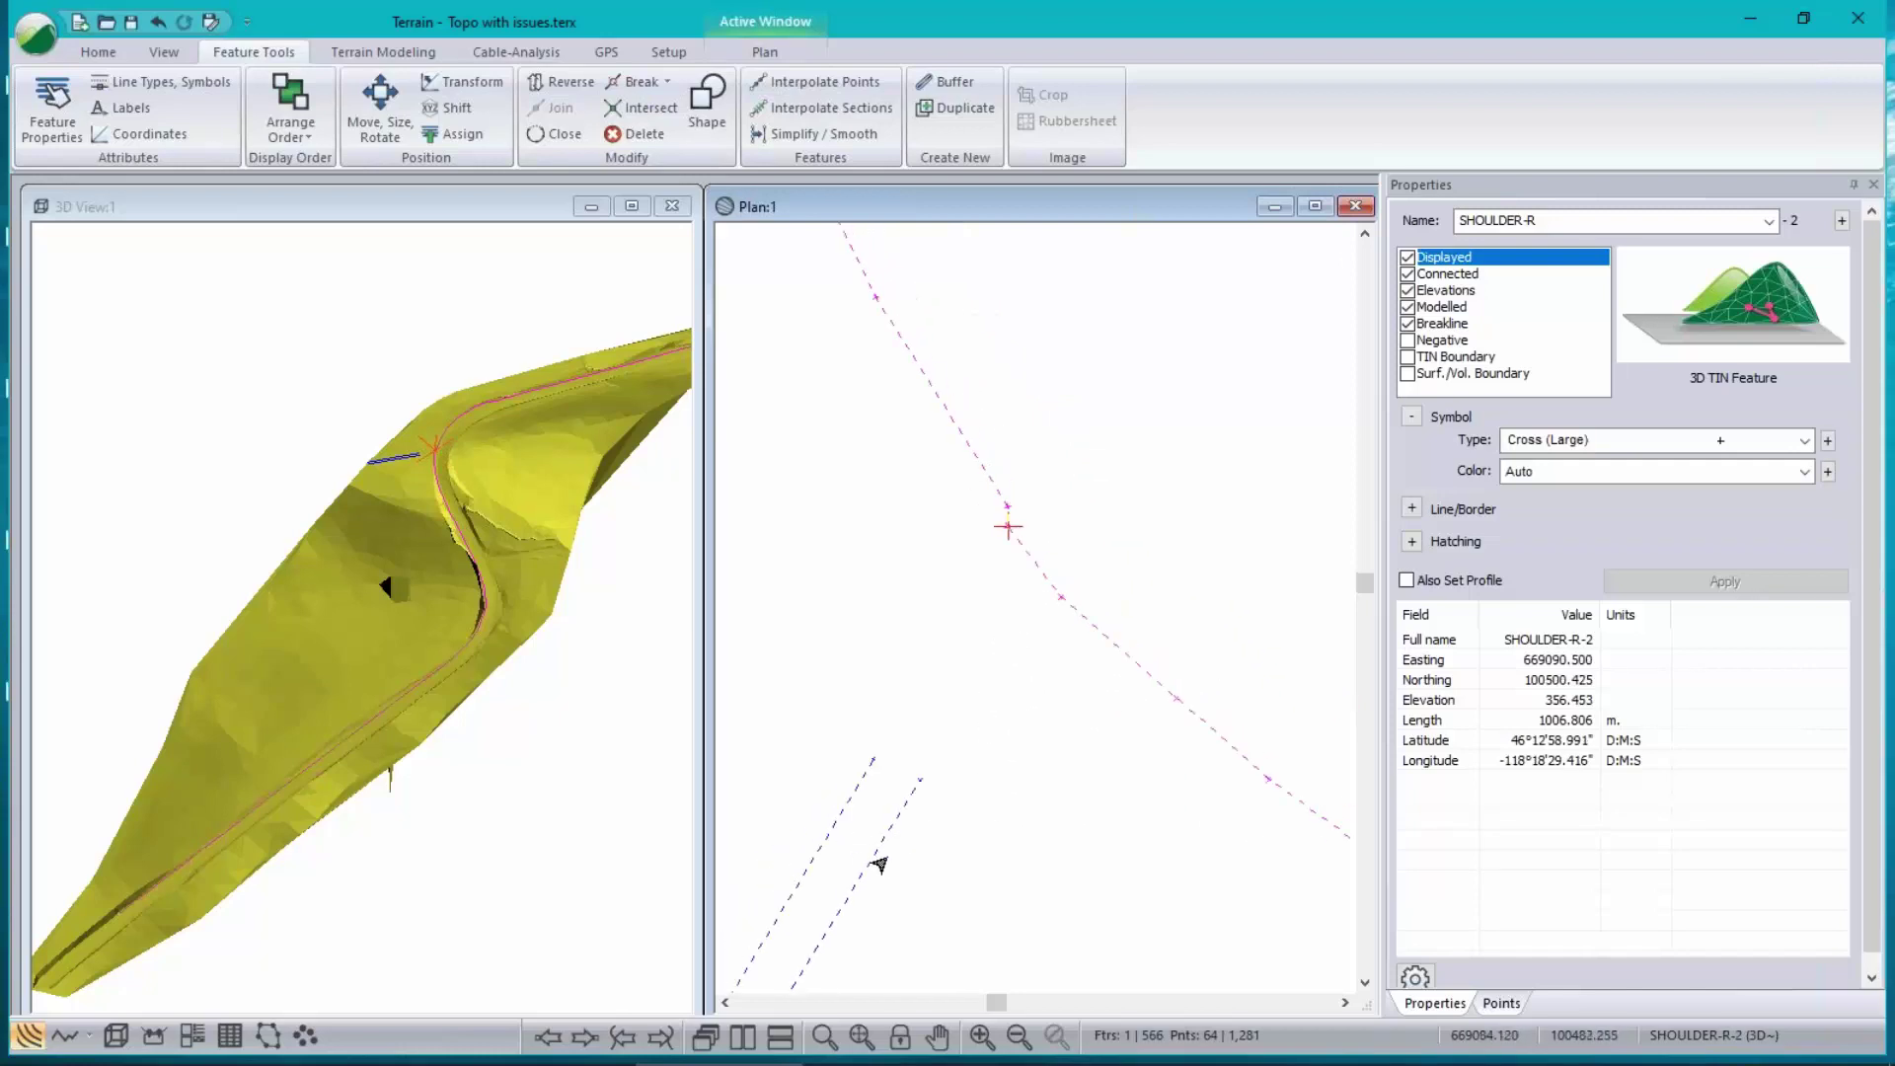
click(920, 778)
right_click(1060, 747)
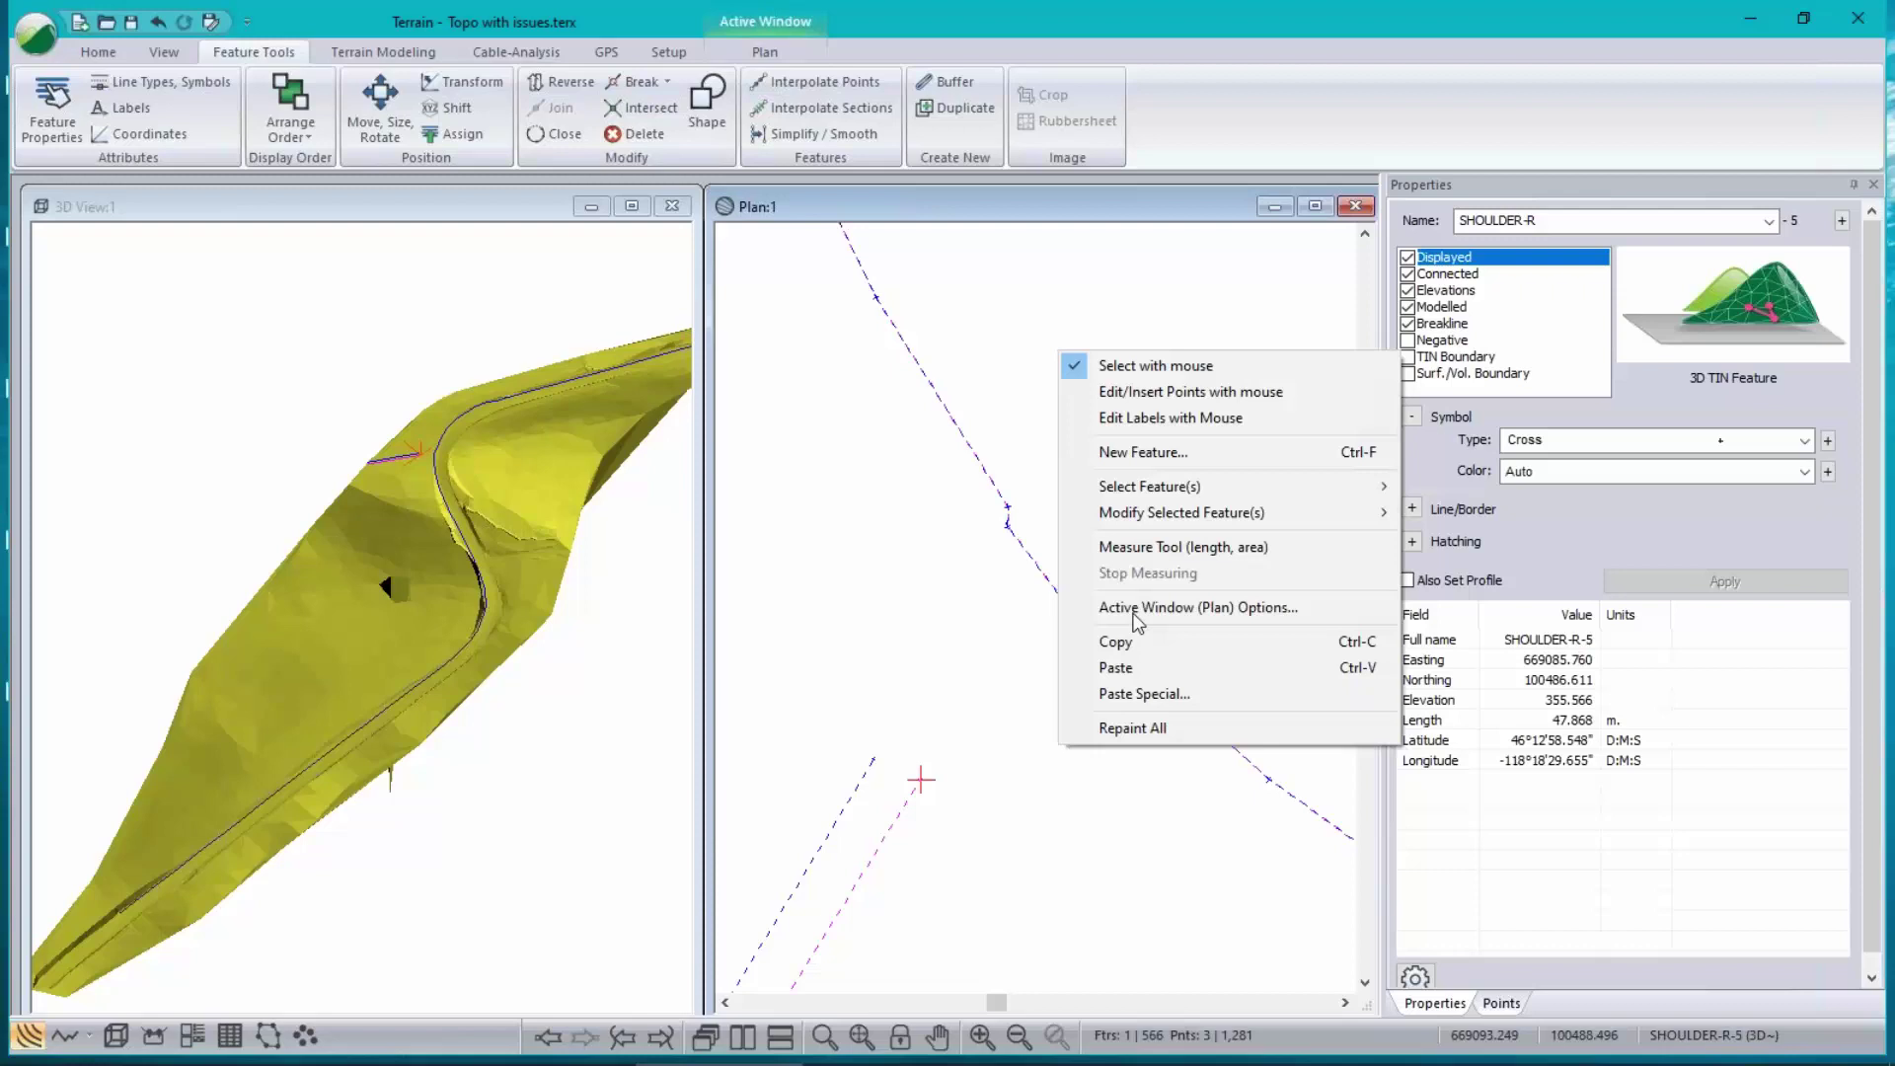
click(1199, 391)
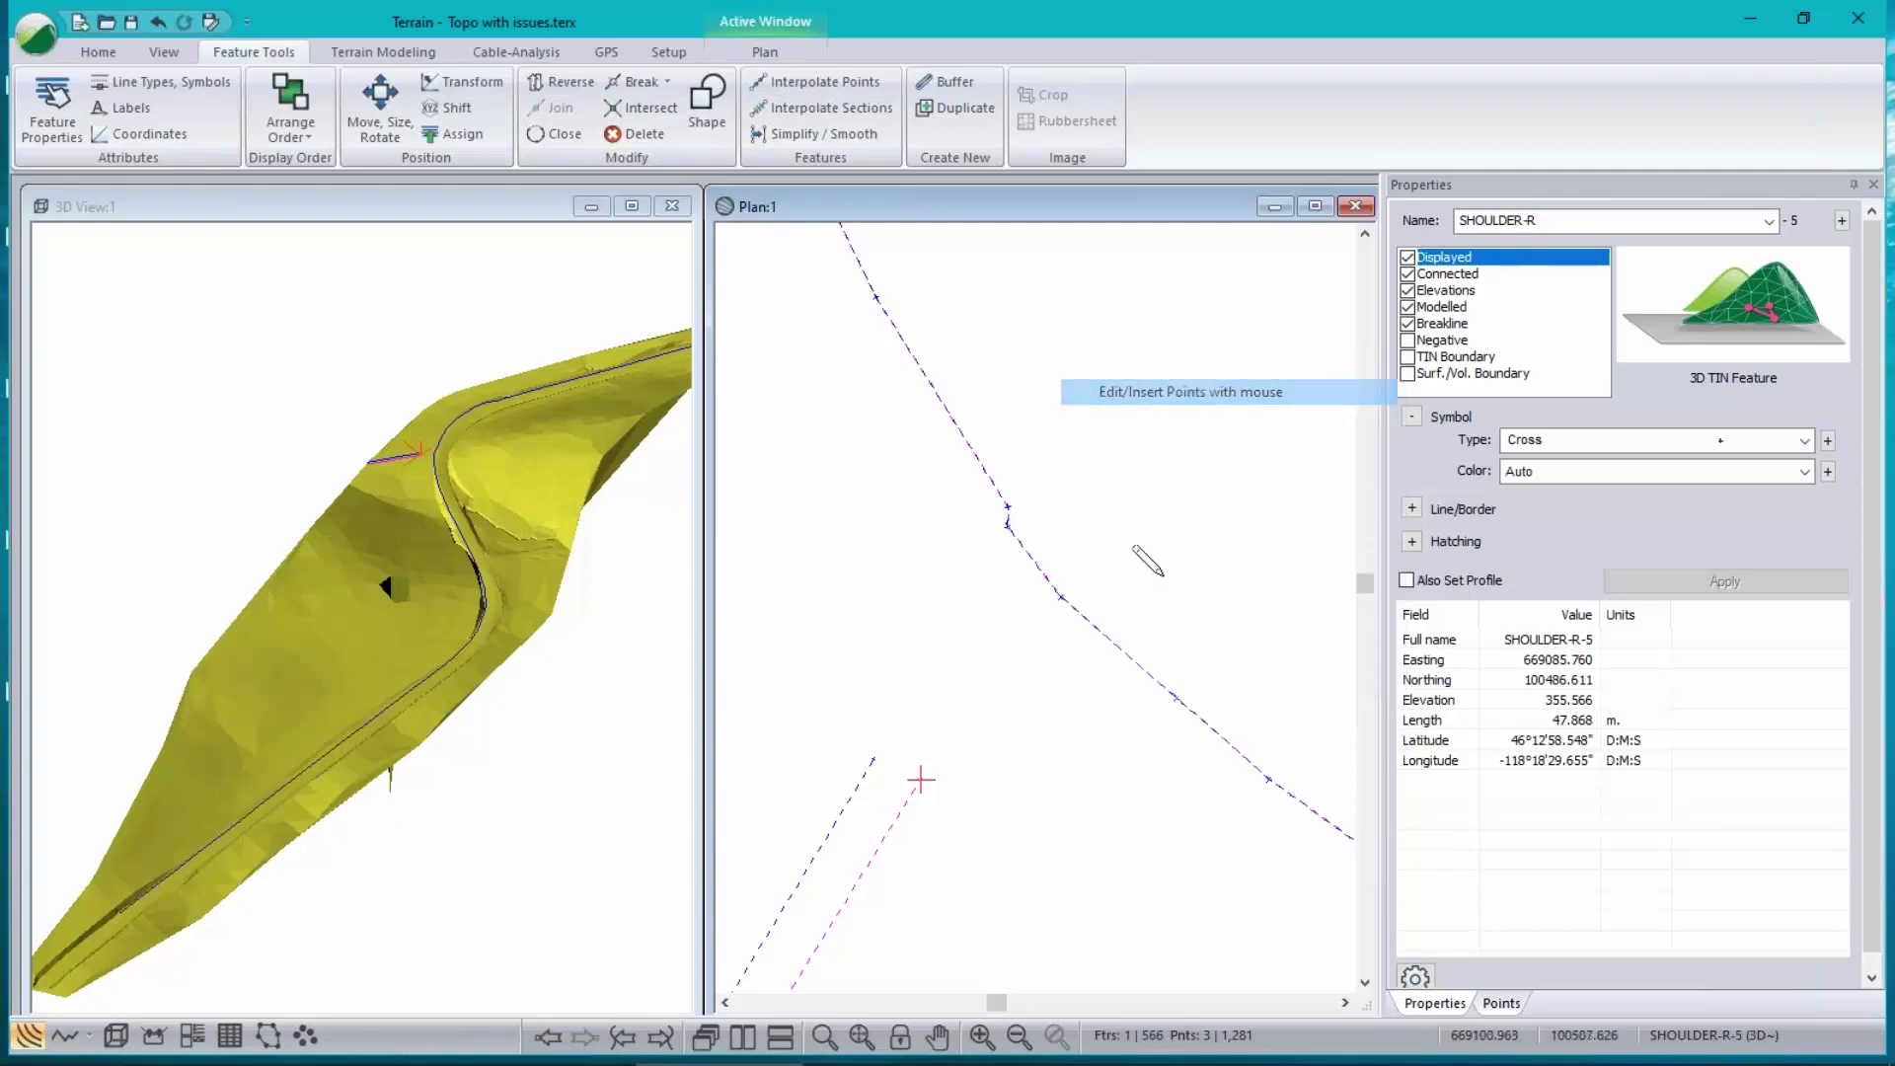
click(996, 710)
click(1061, 597)
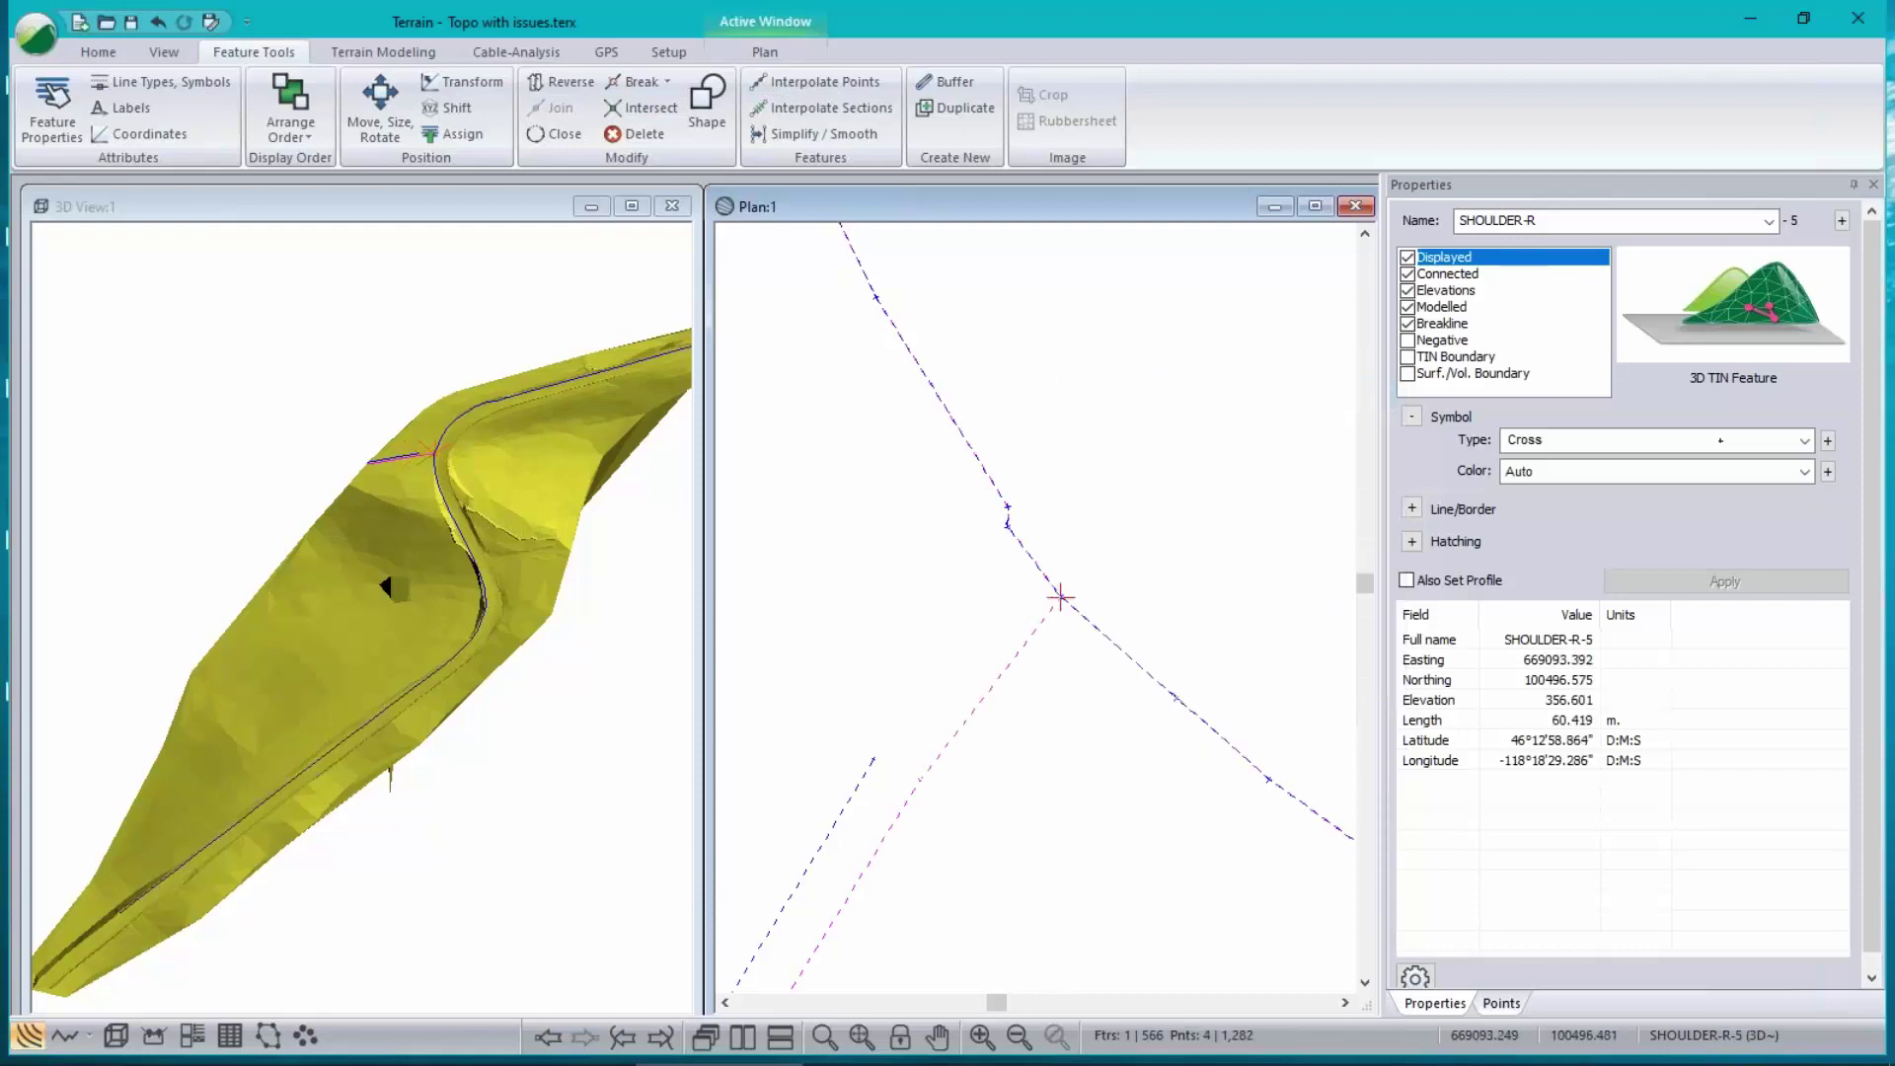
- Extend the northwestern SHOULDER-R-4 line to the neighbouring SHOULDER-R-2 vertex at easting 669090.500, northing 100500.425
click(844, 810)
click(891, 671)
click(1007, 523)
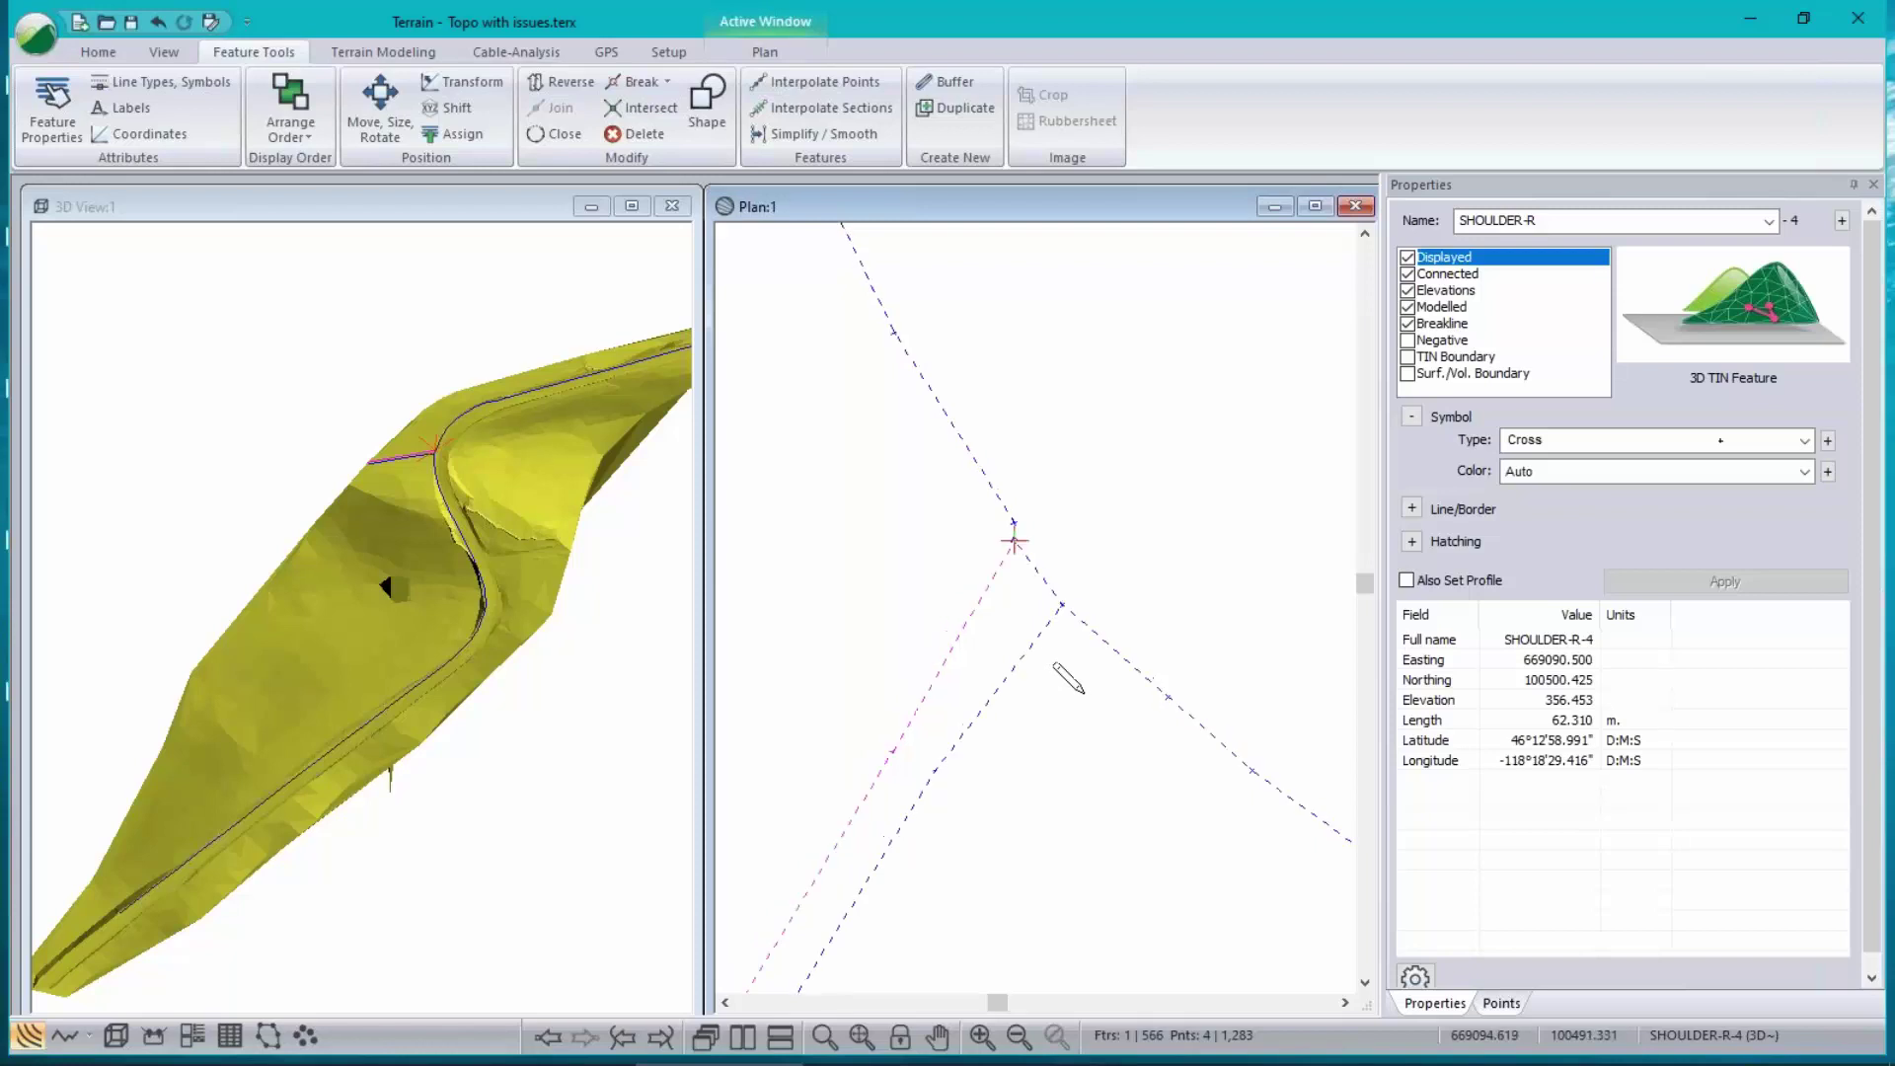
- Select all features in the survey, including the hidden ones, and turn their Displayed property back on
scroll(1068, 679, down, 2)
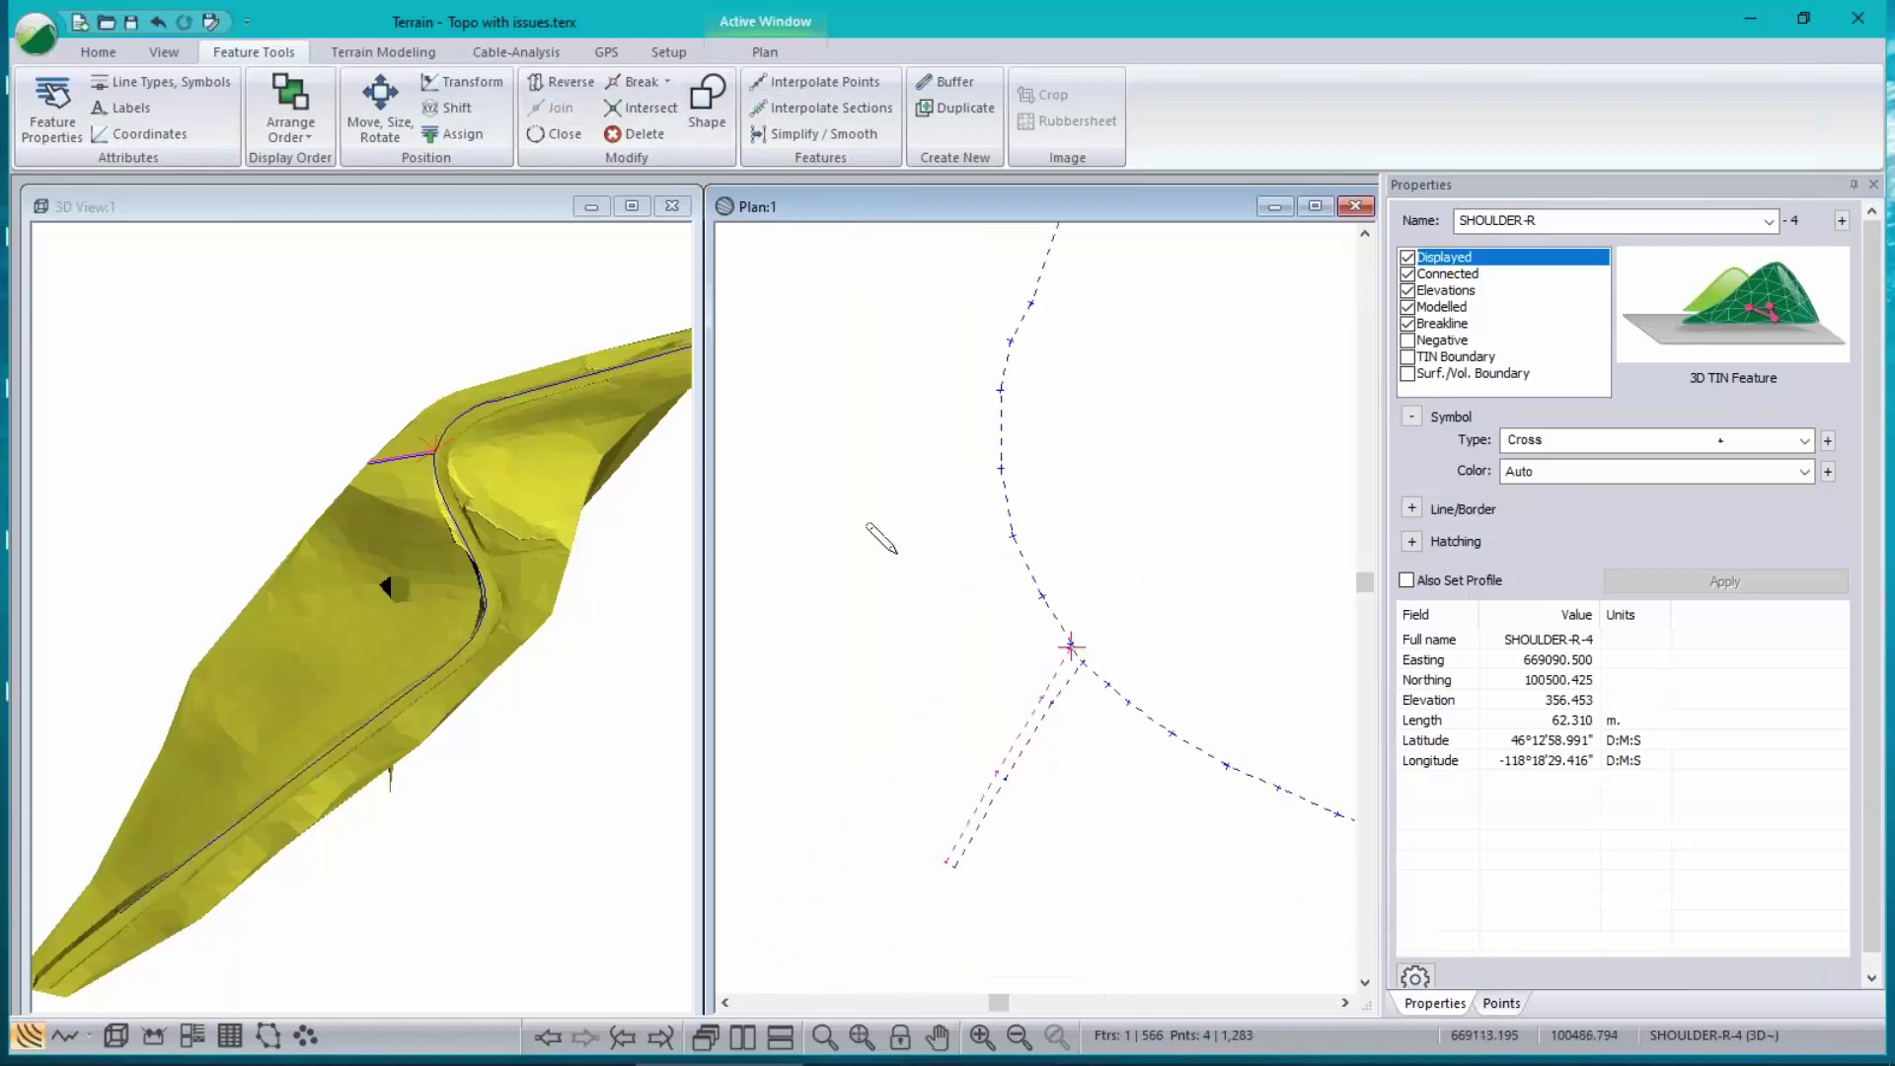
key(ctrl+a)
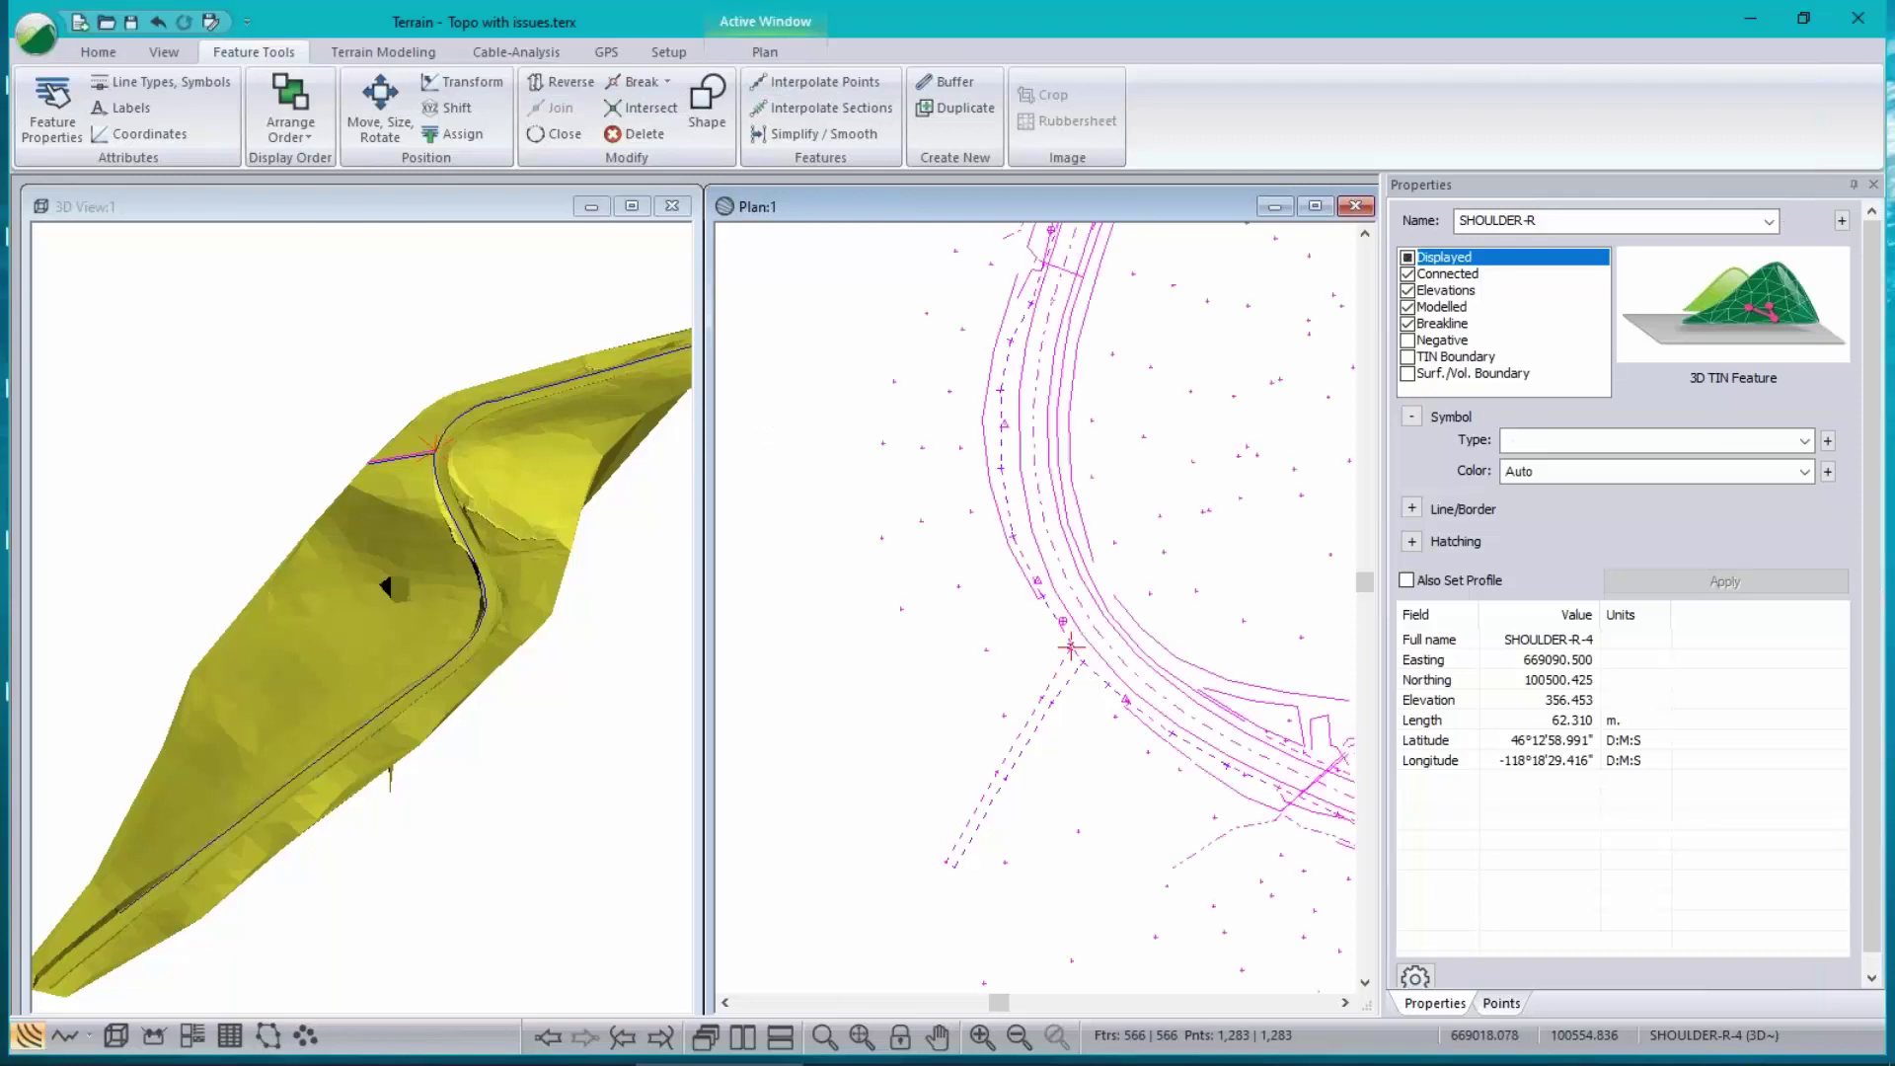
click(1407, 258)
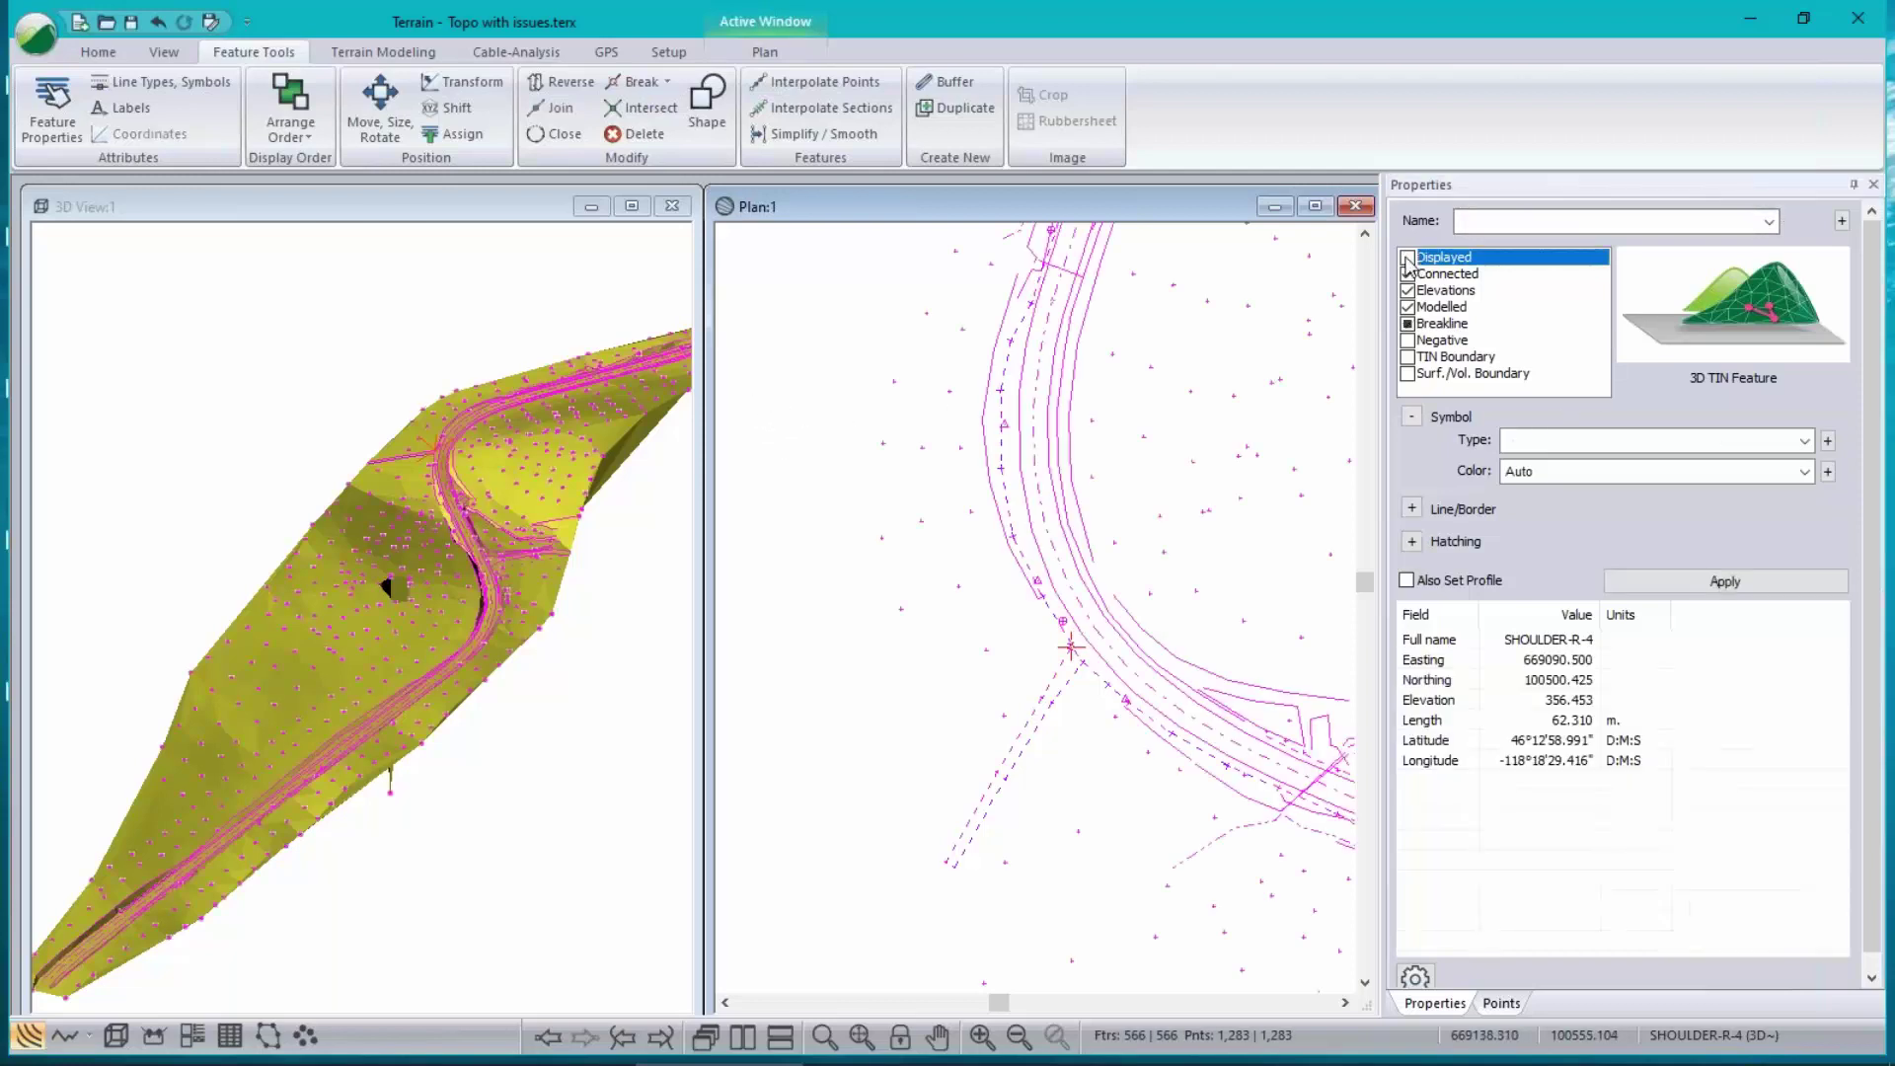
click(1407, 258)
click(1756, 597)
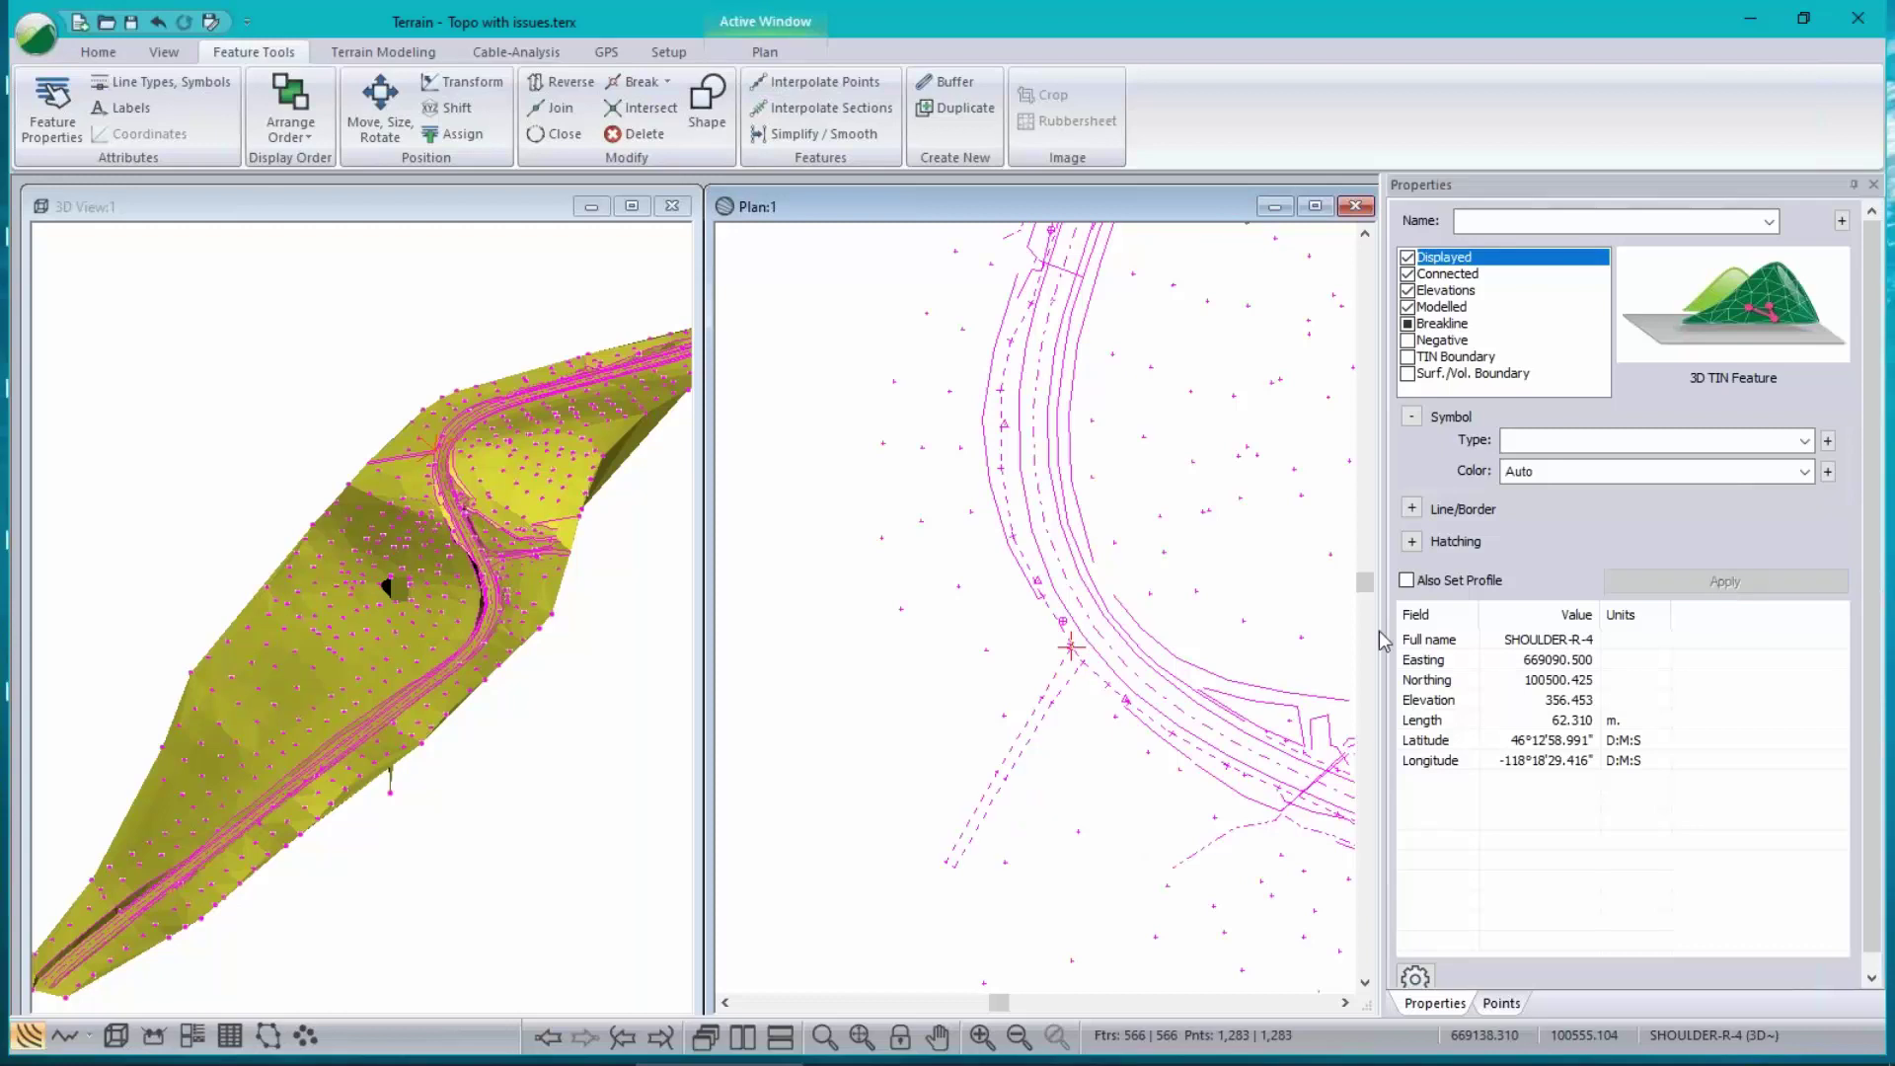
- Leave line drawing, return to selecting with the mouse and clear the selection of all features
click(818, 623)
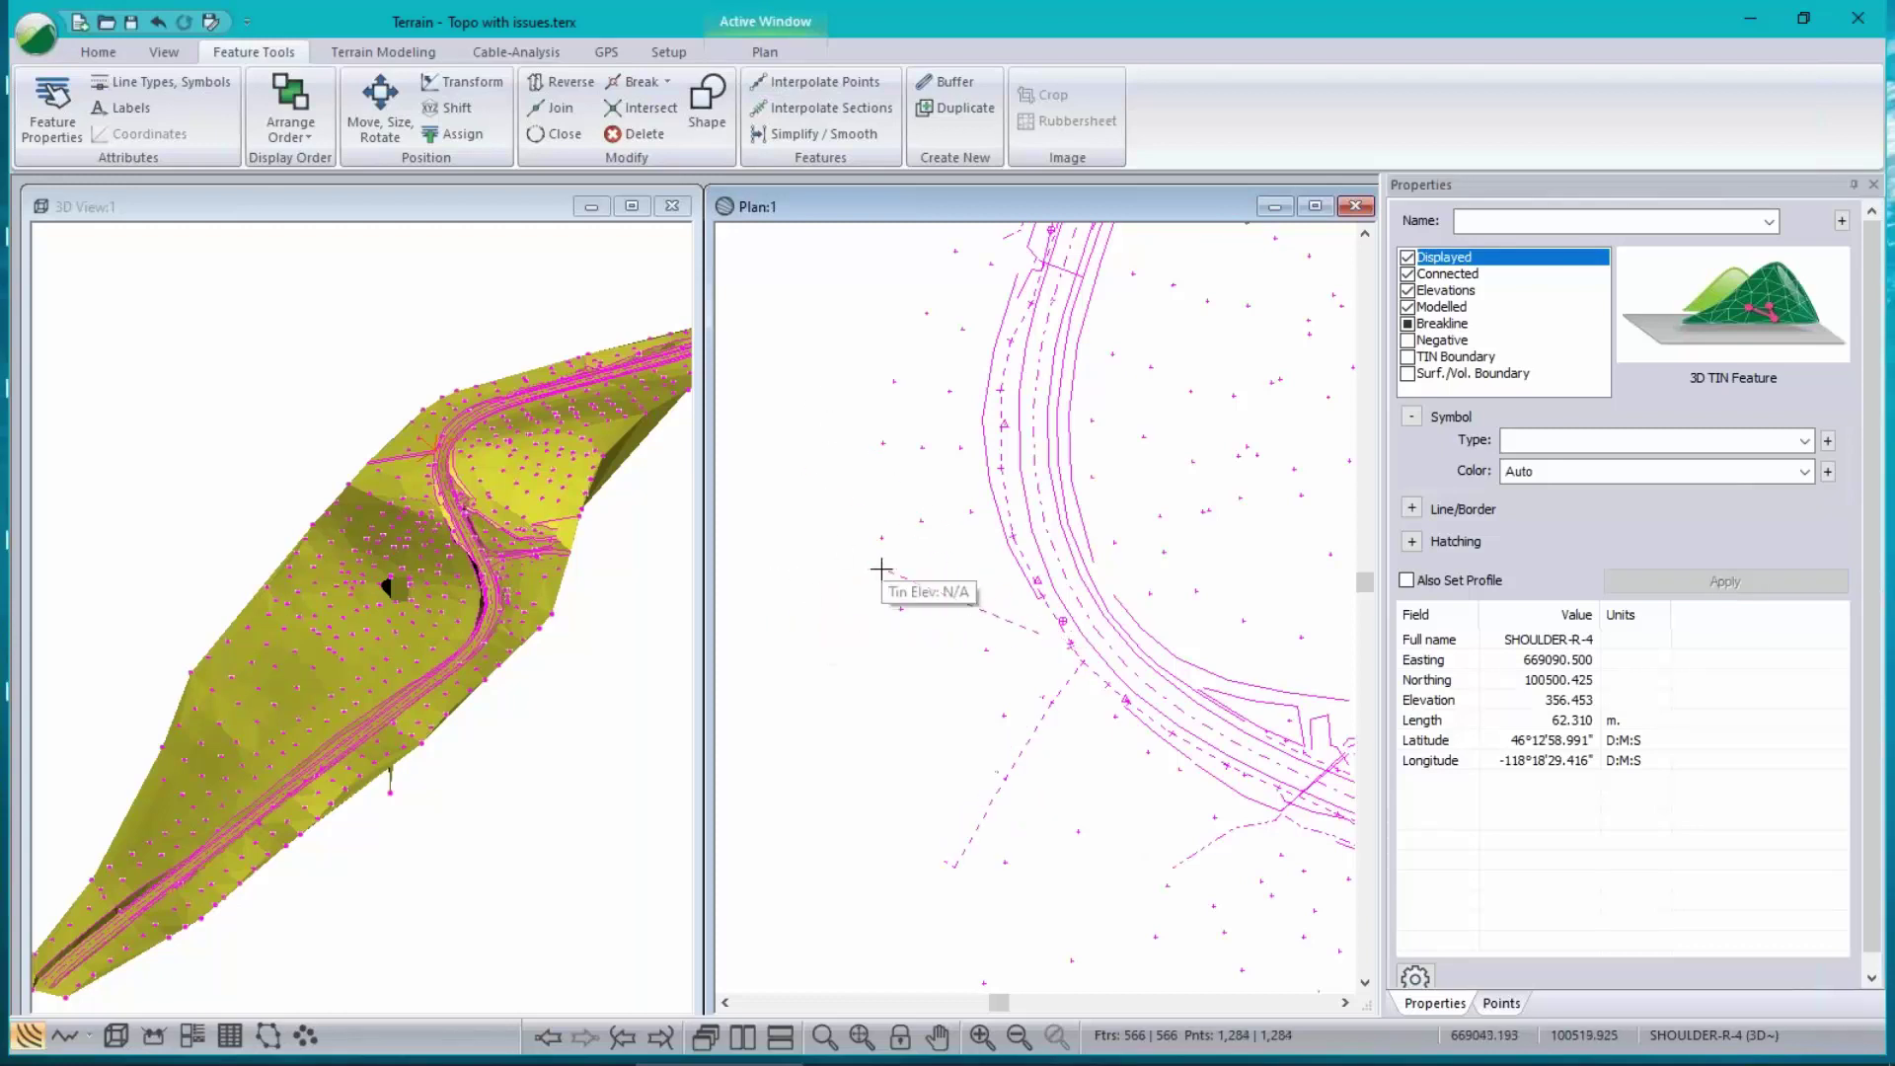
key(Escape)
scroll(859, 565, down, 5)
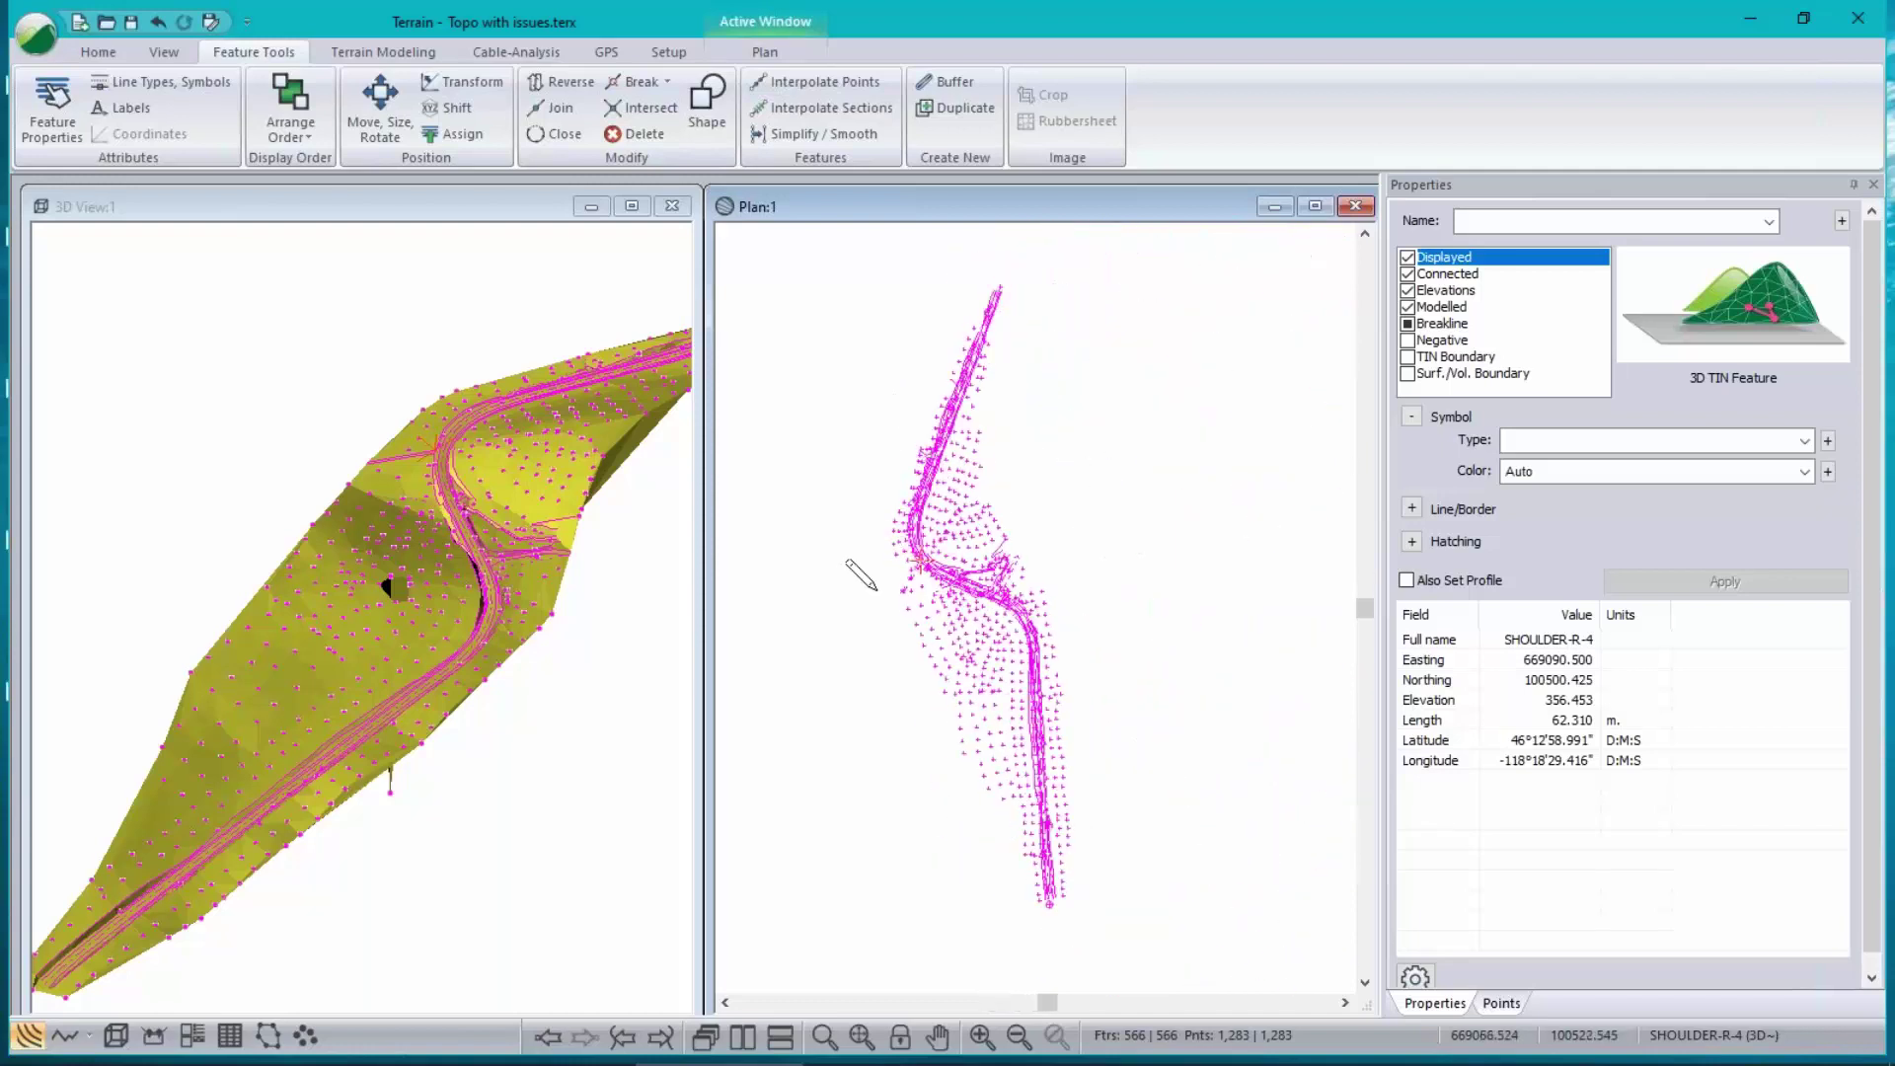
right_click(1066, 461)
click(1096, 478)
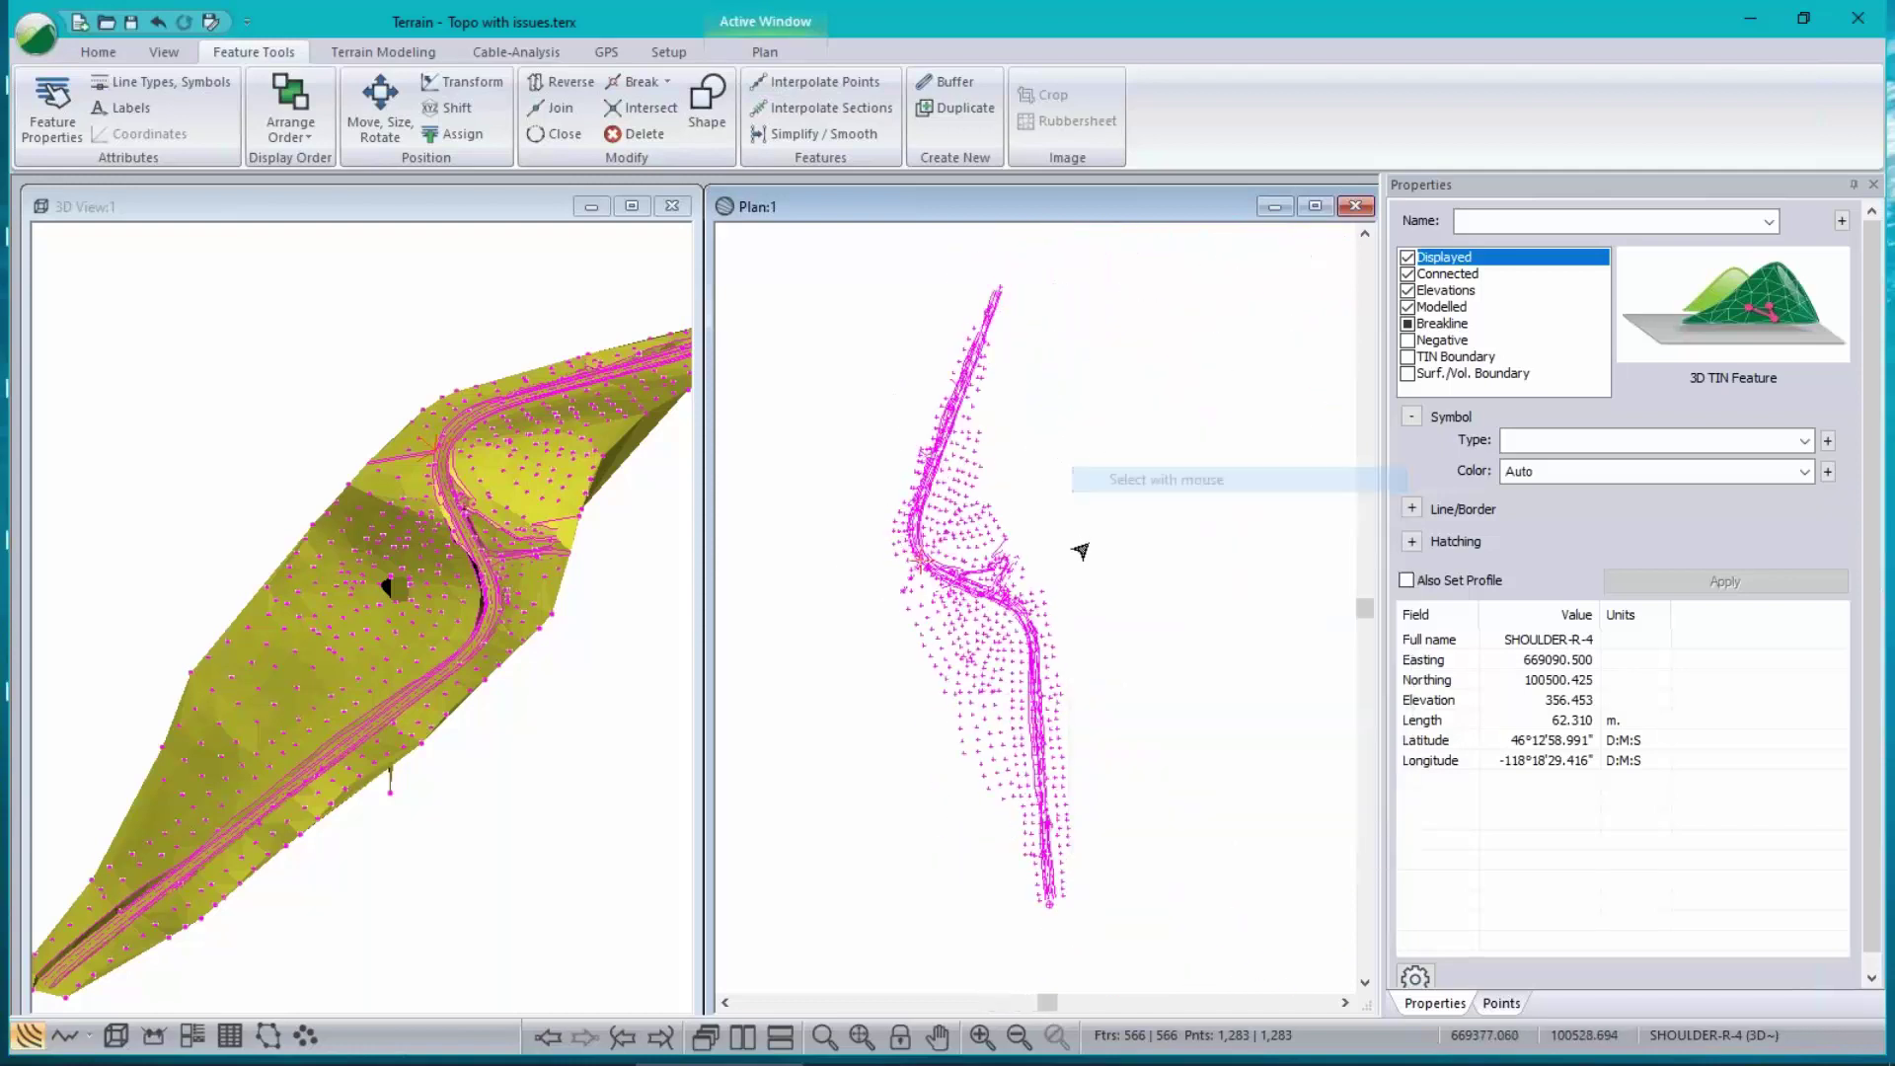
click(1077, 729)
- Start generating the TIN and contours by opening the Terrain Calculation settings
scroll(913, 595, up, 3)
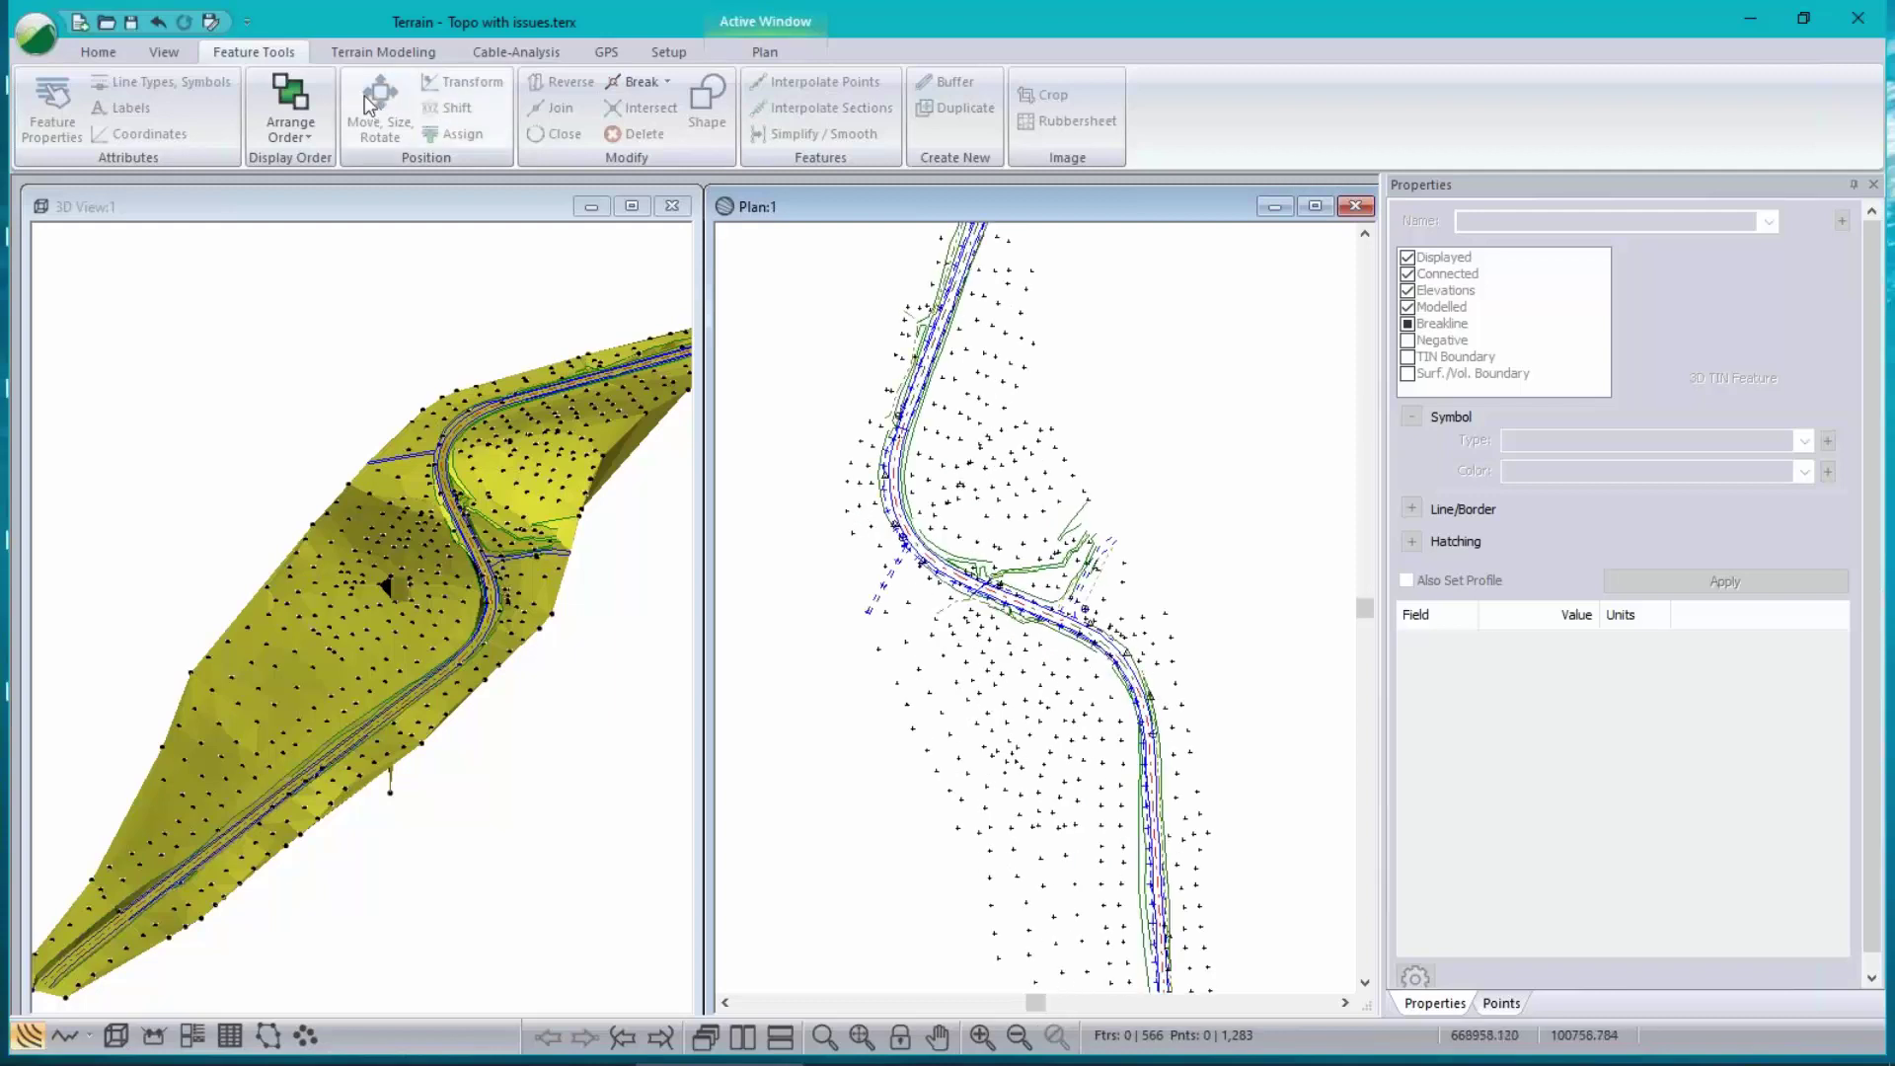
click(383, 51)
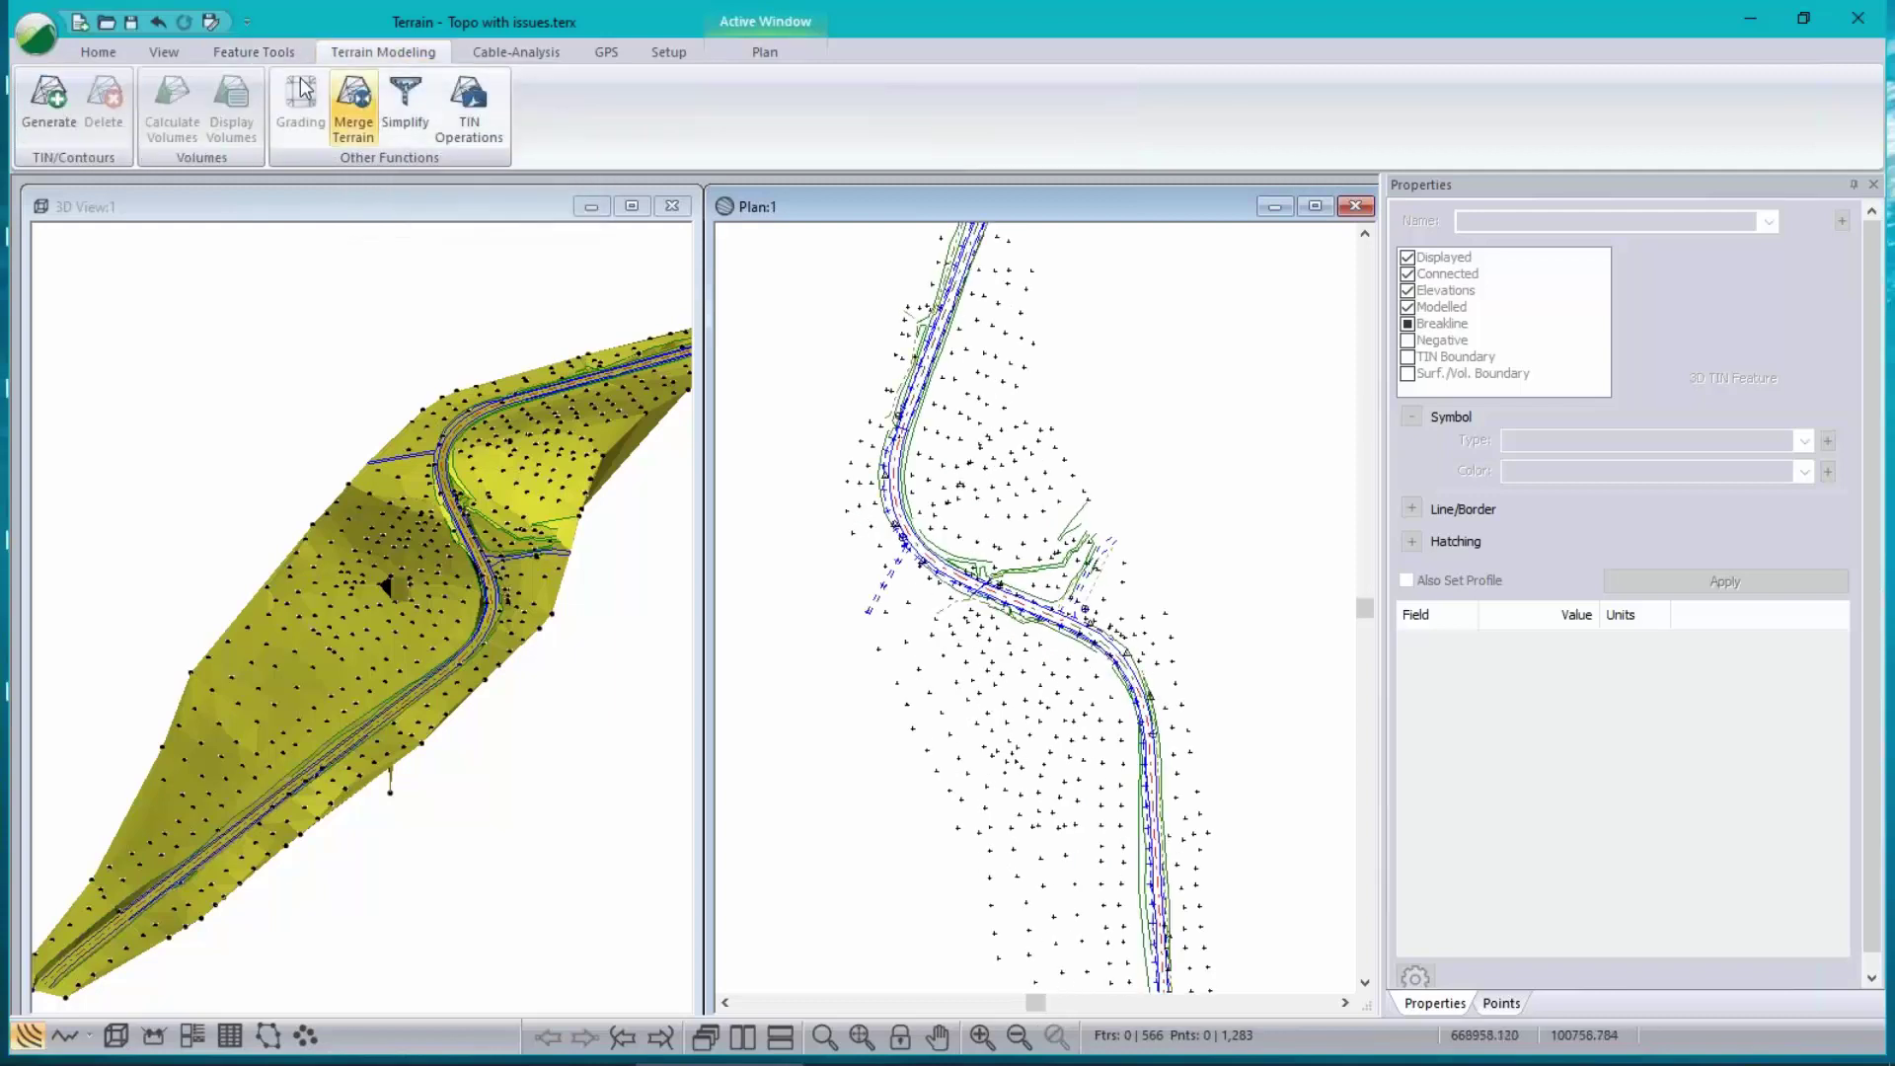
click(52, 111)
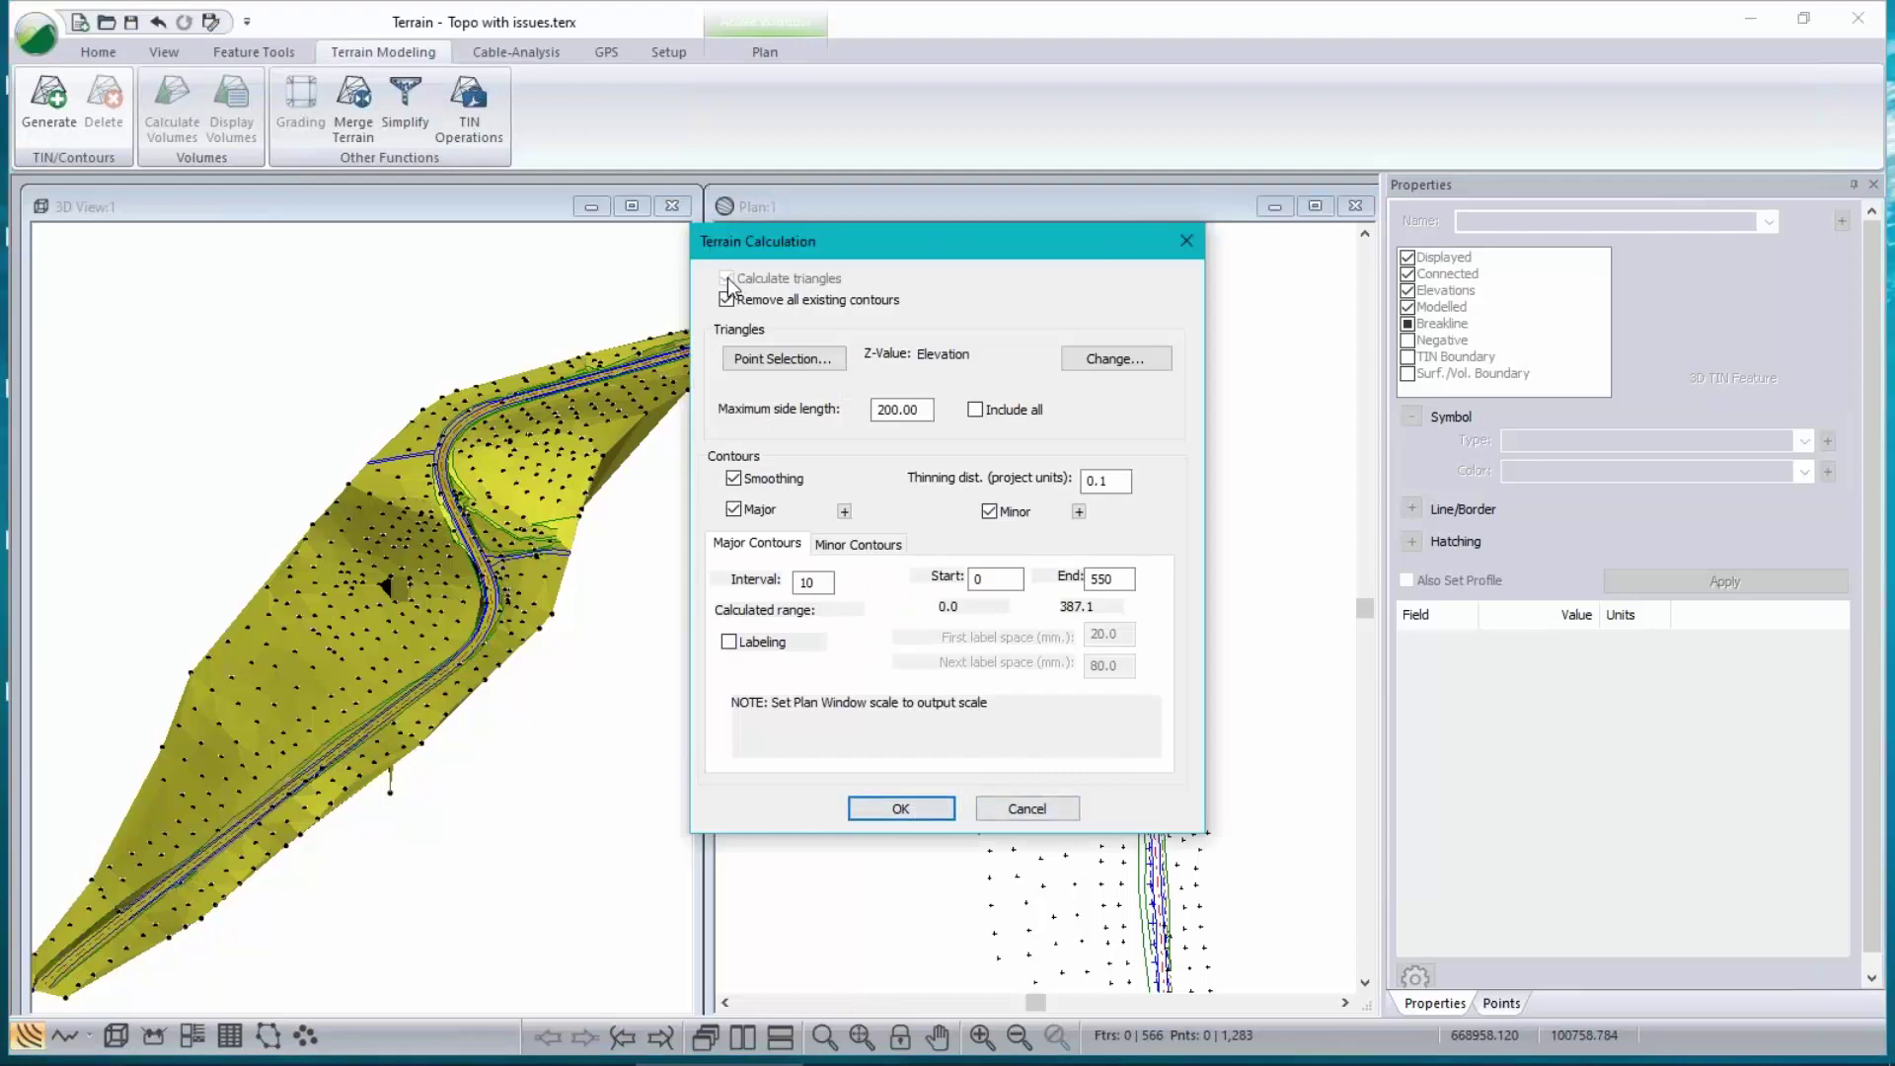
- Generate major and minor contours from the terrain, with smoothing on, and inspect the dense contour patch around the pit
click(924, 815)
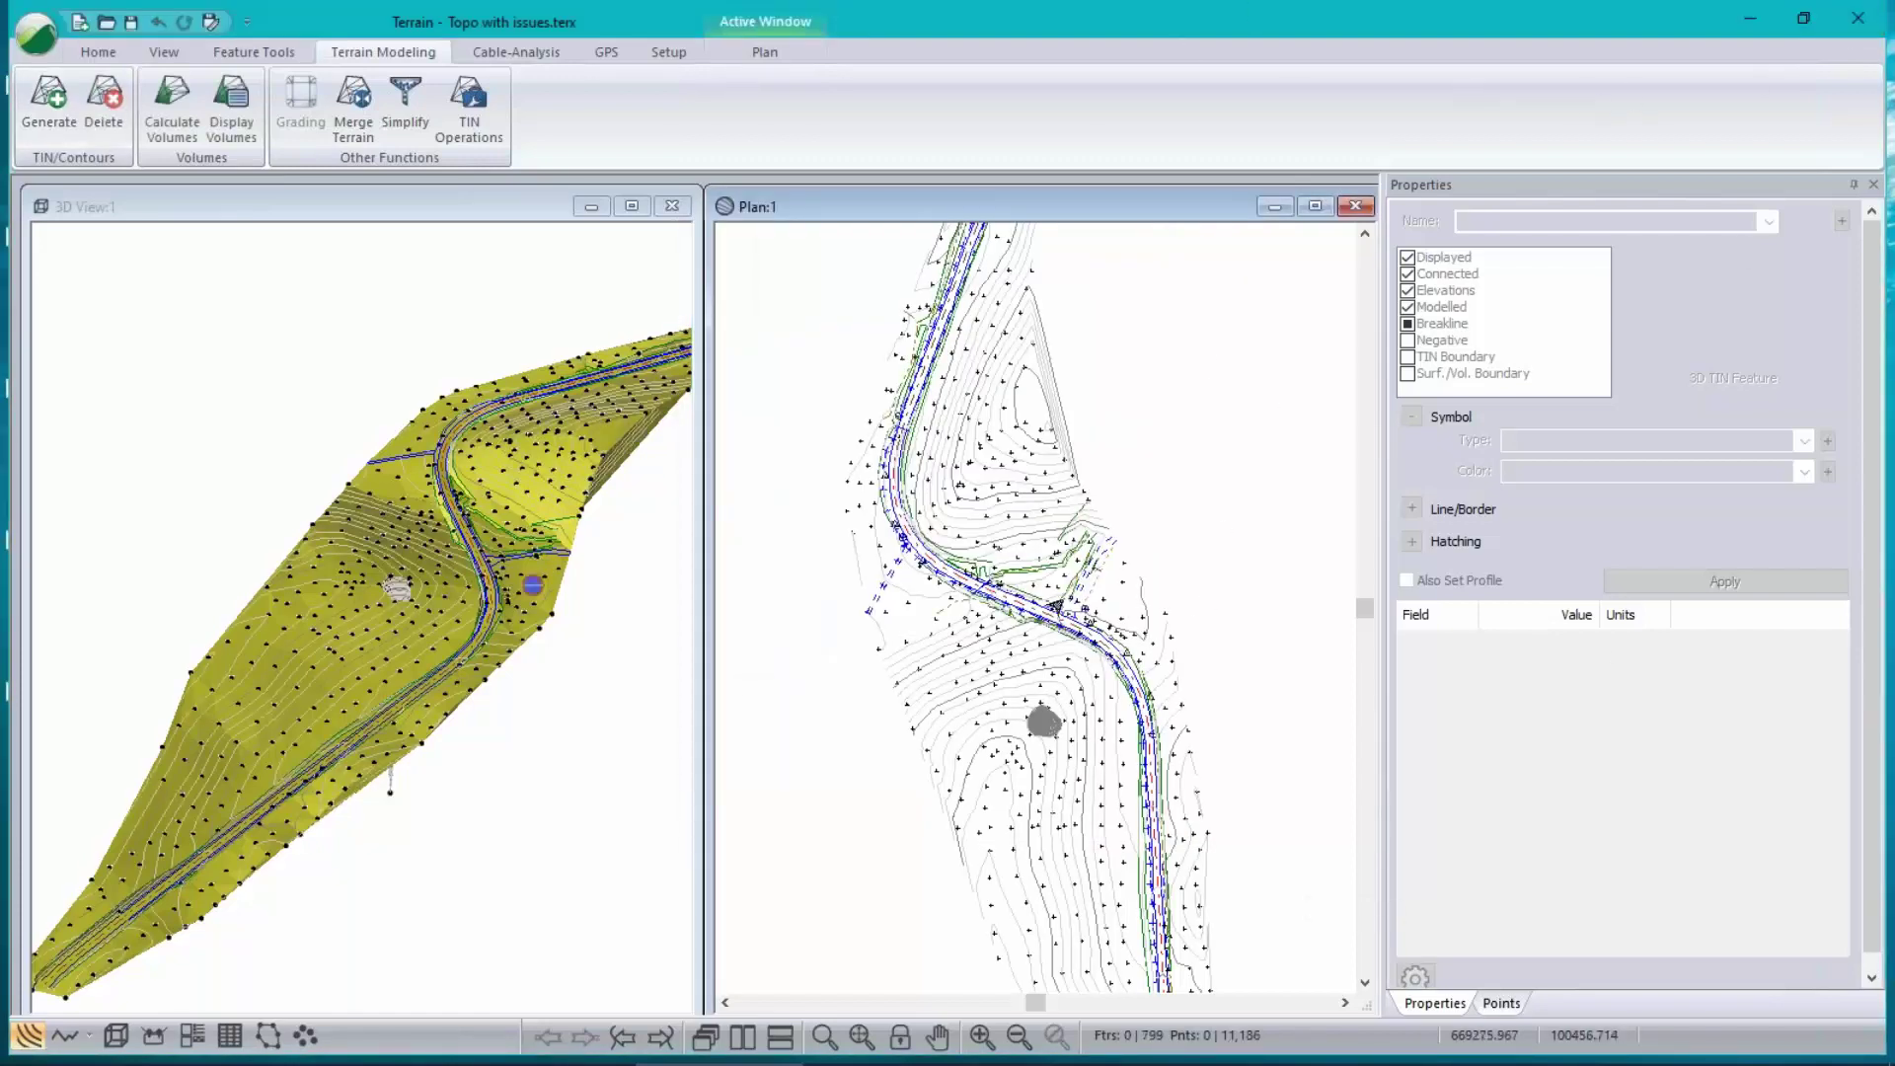
scroll(1107, 649, up, 5)
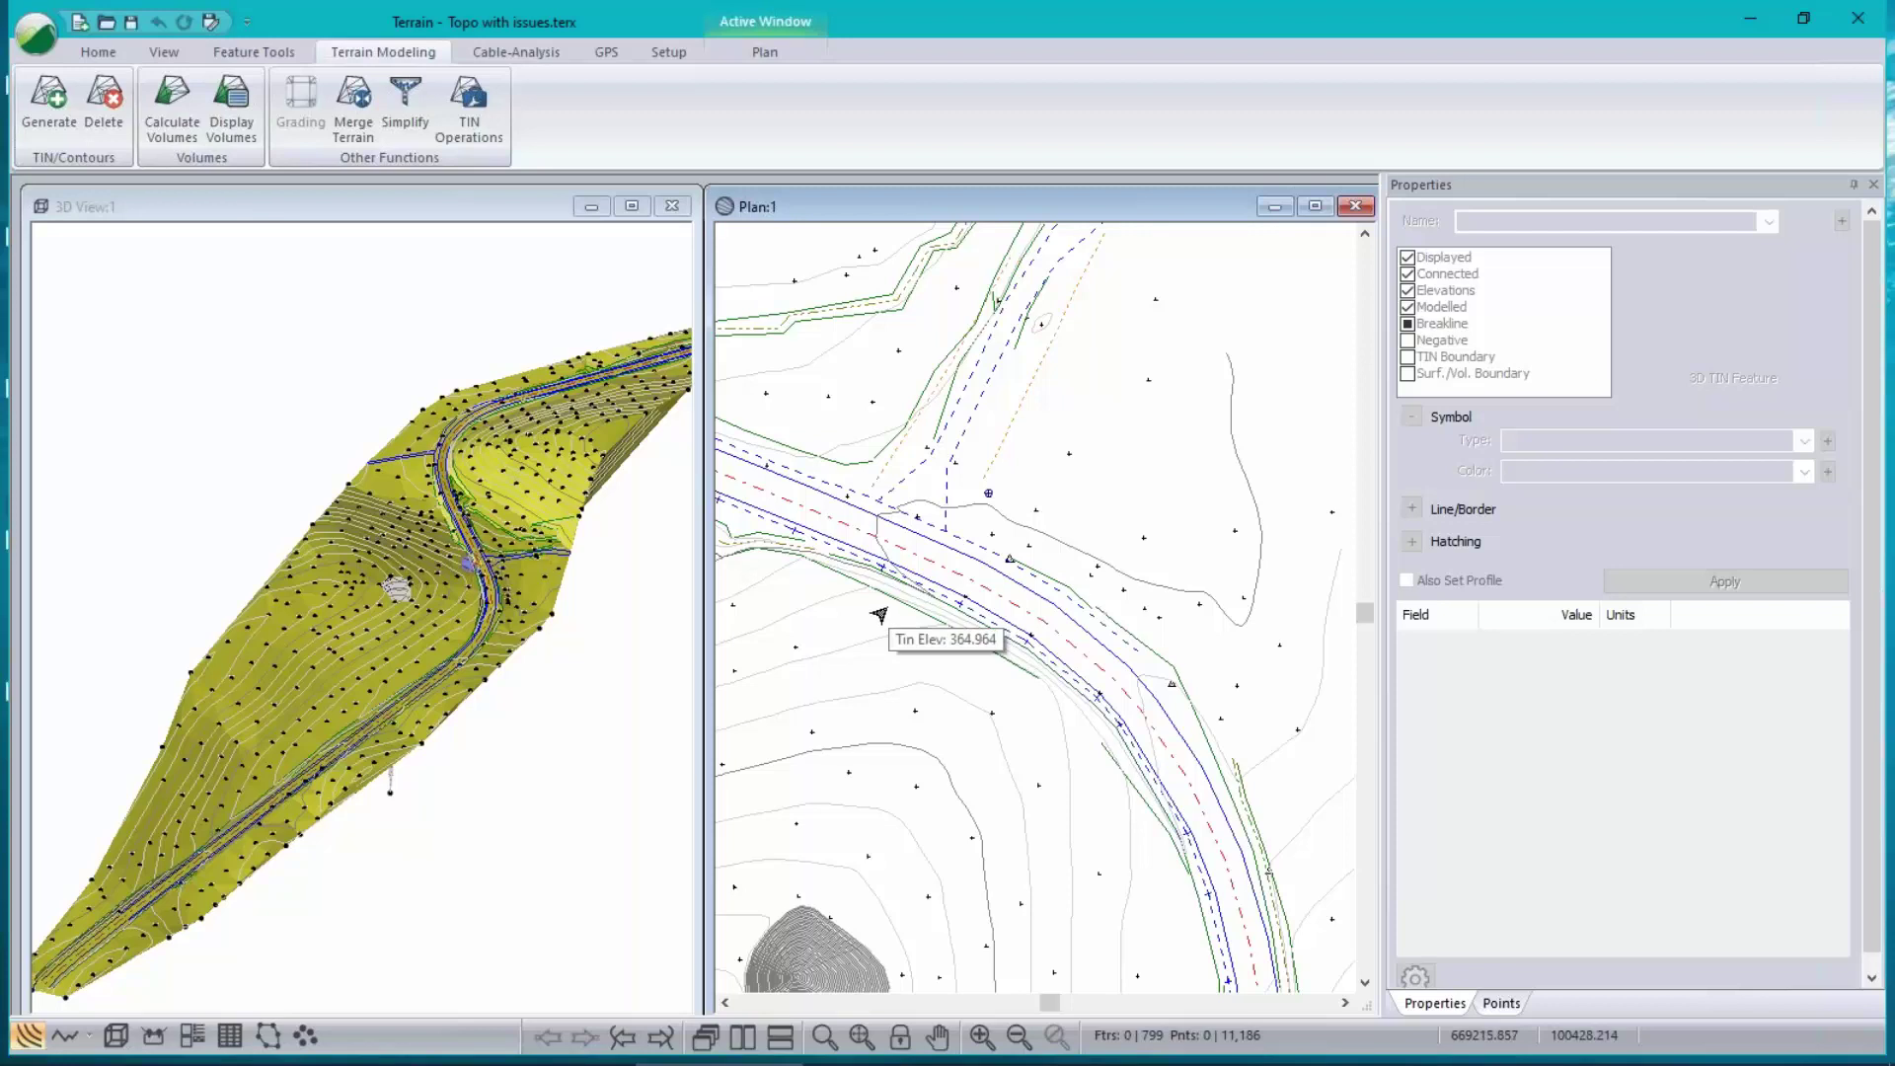
scroll(883, 617, down, 4)
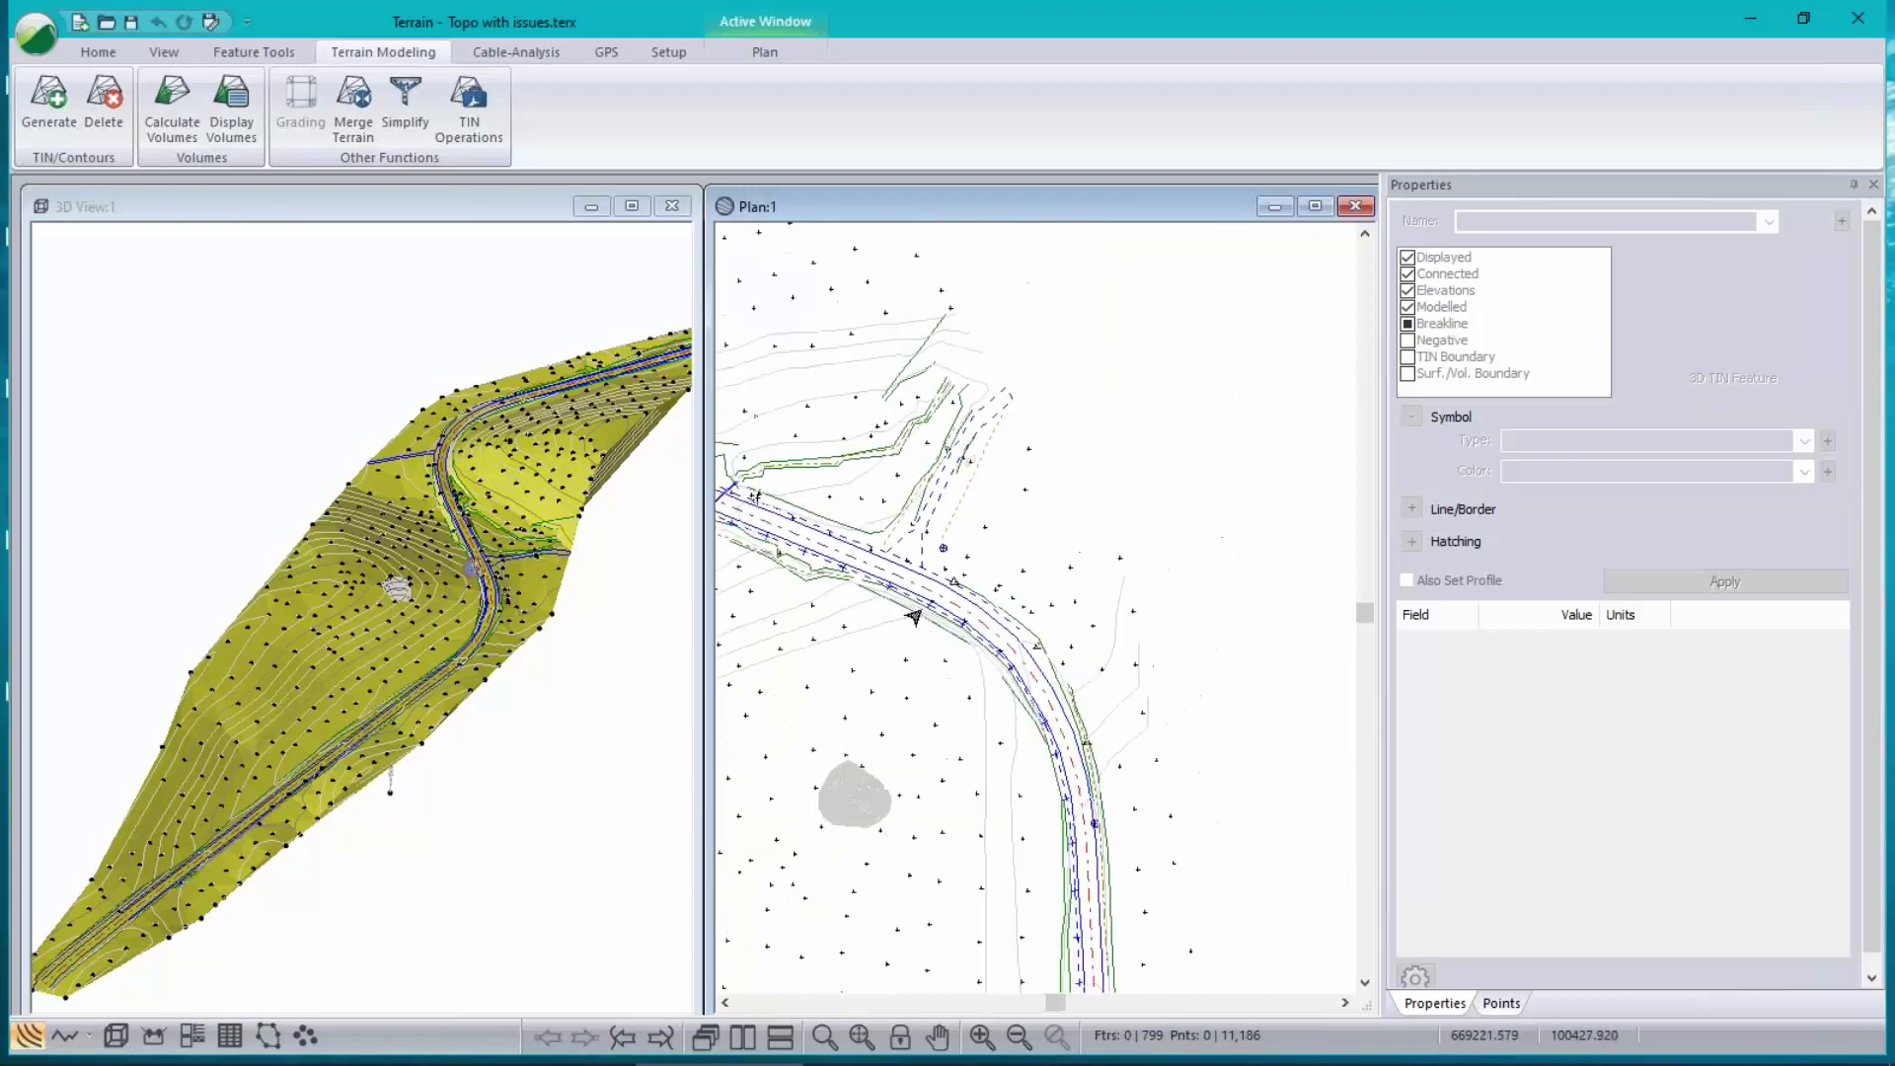
click(415, 631)
mouse_move(415, 631)
mouse_down()
mouse_move(361, 561)
mouse_move(412, 640)
mouse_up()
scroll(415, 635, up, 3)
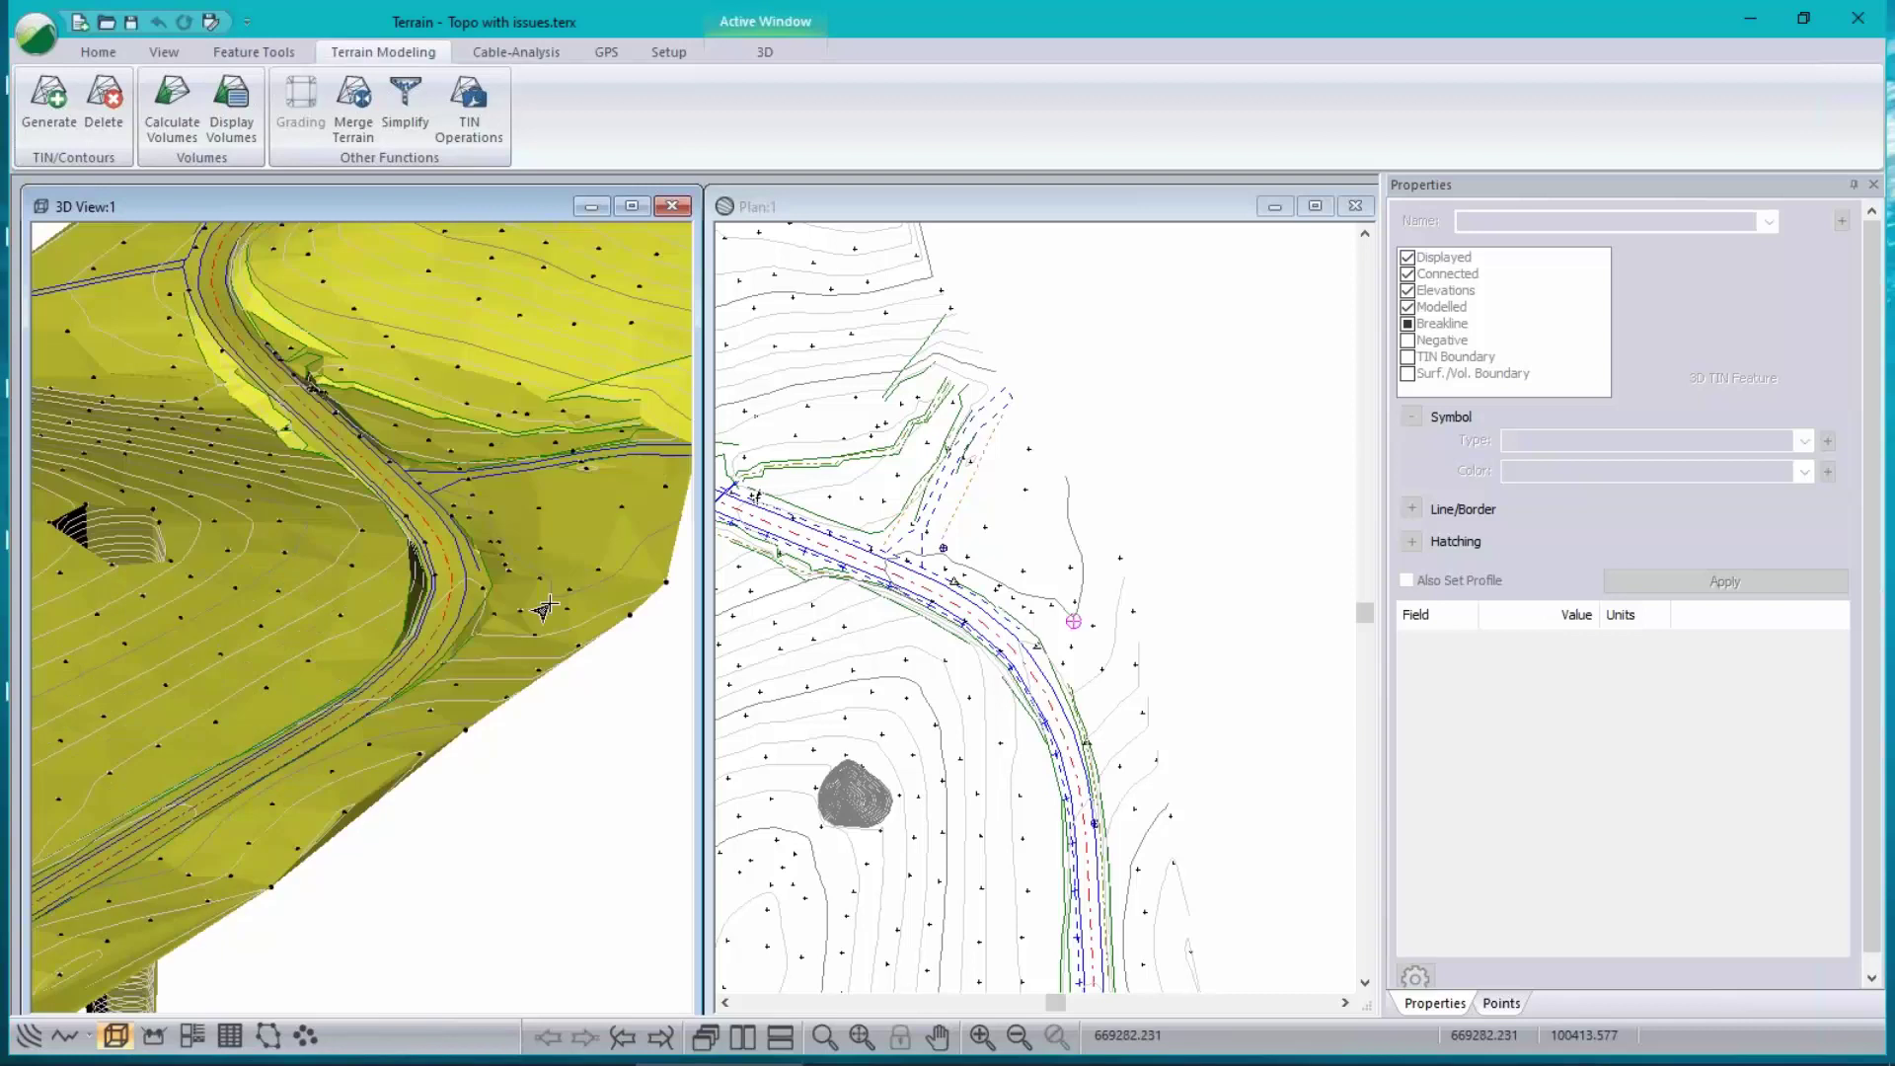
scroll(533, 617, down, 3)
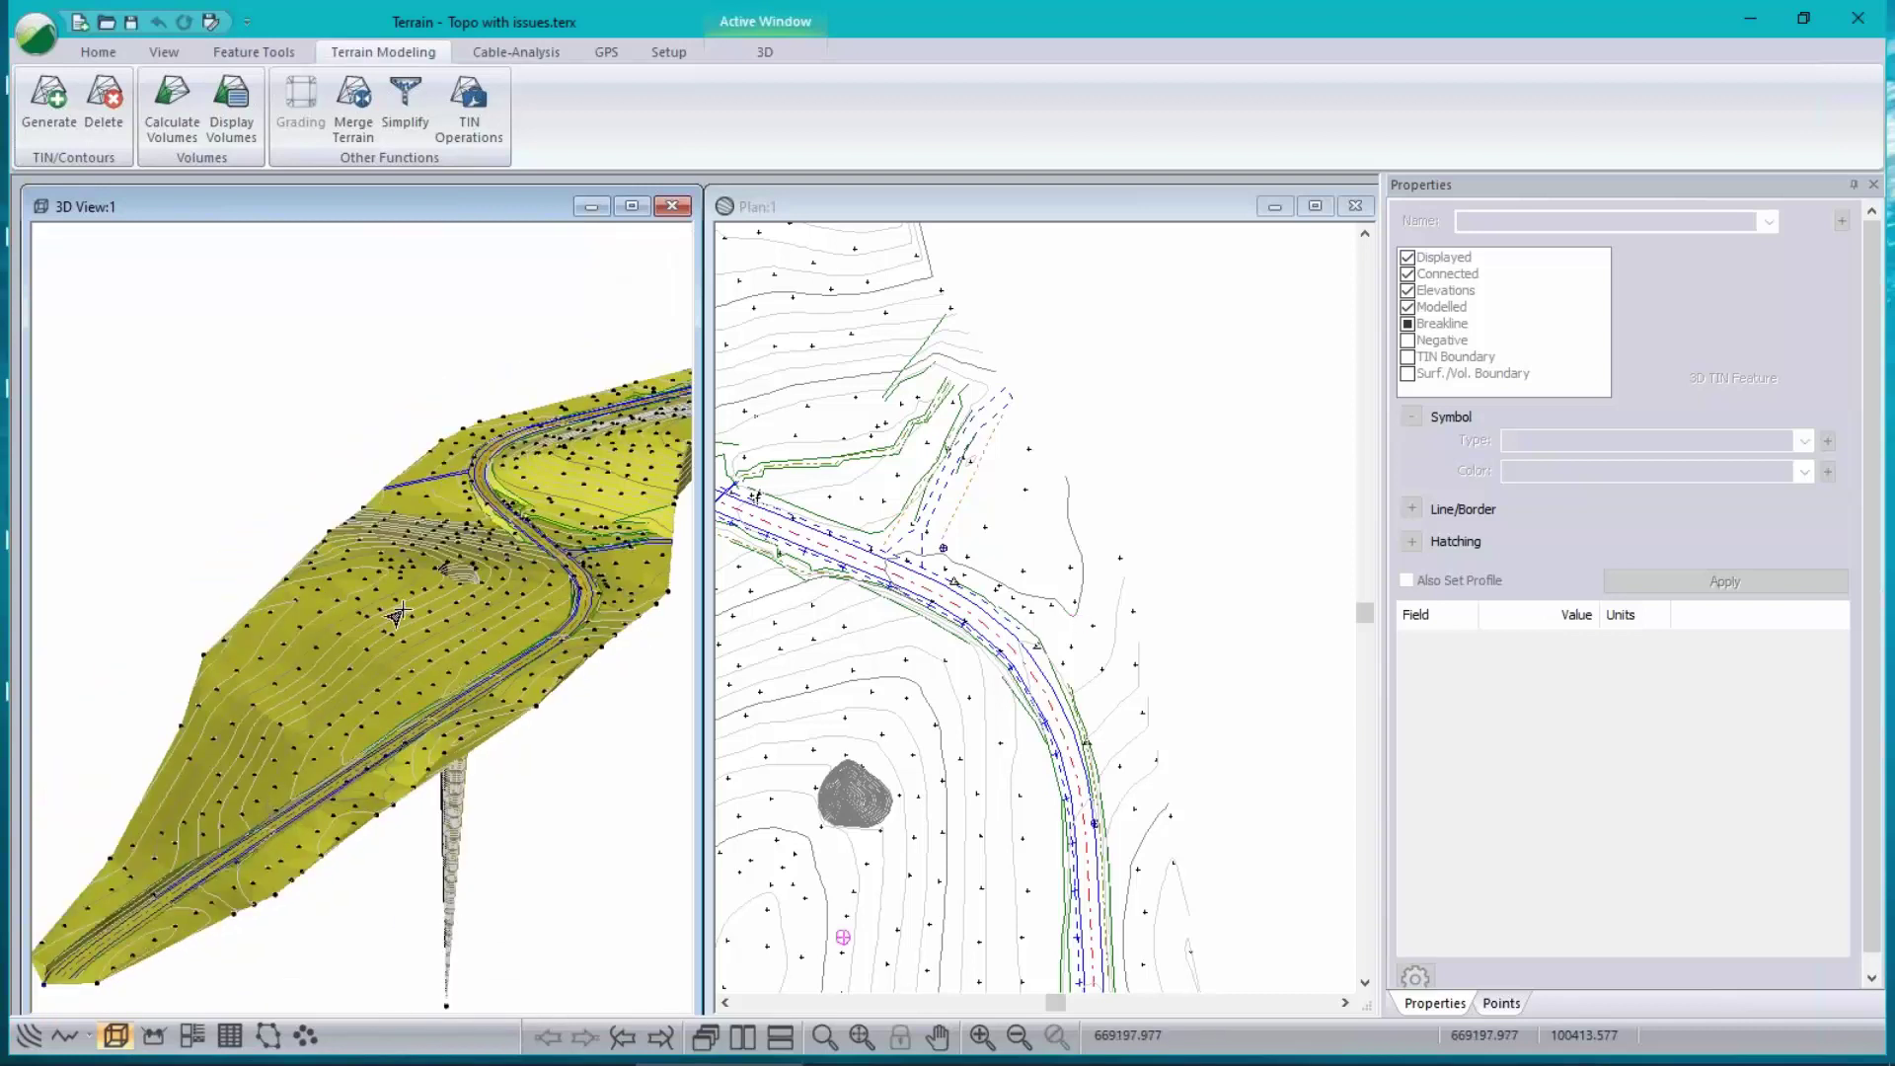
drag(365, 651, 294, 494)
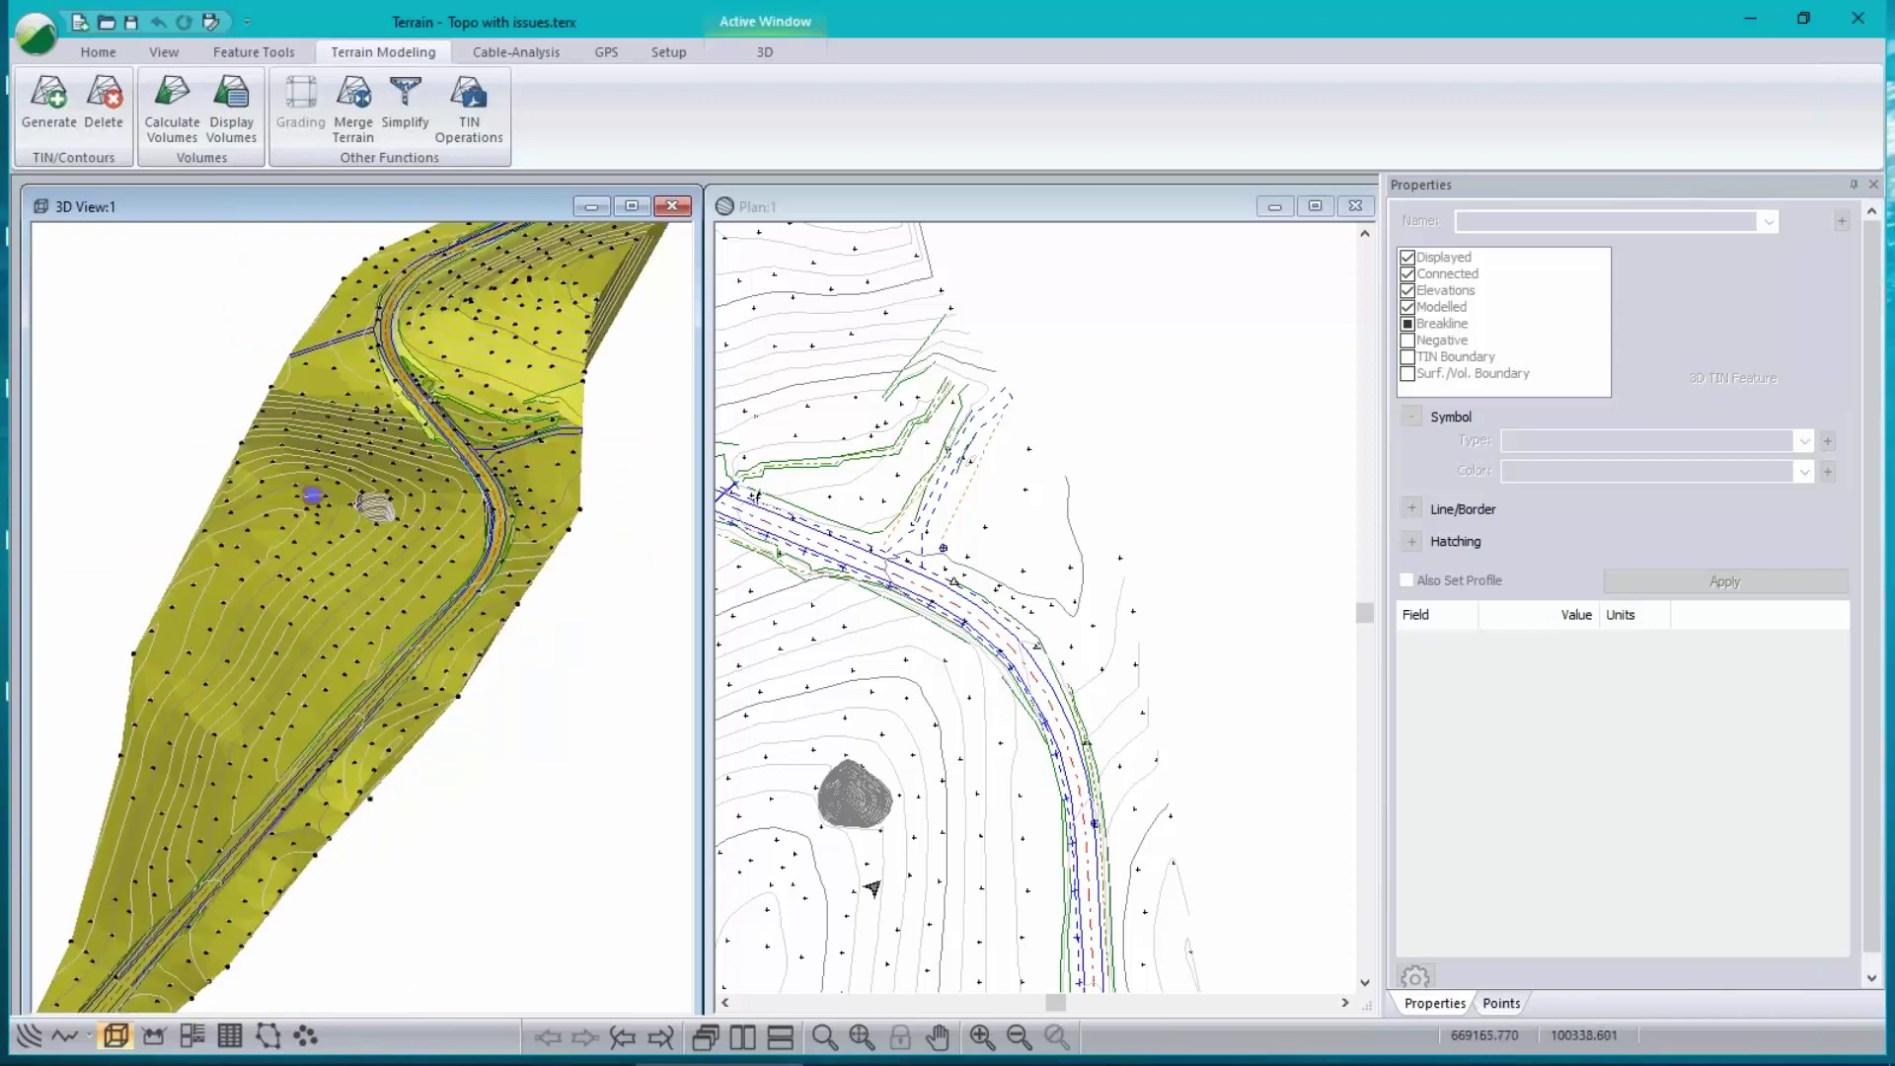
- Delete all contours while keeping the terrain model
click(837, 800)
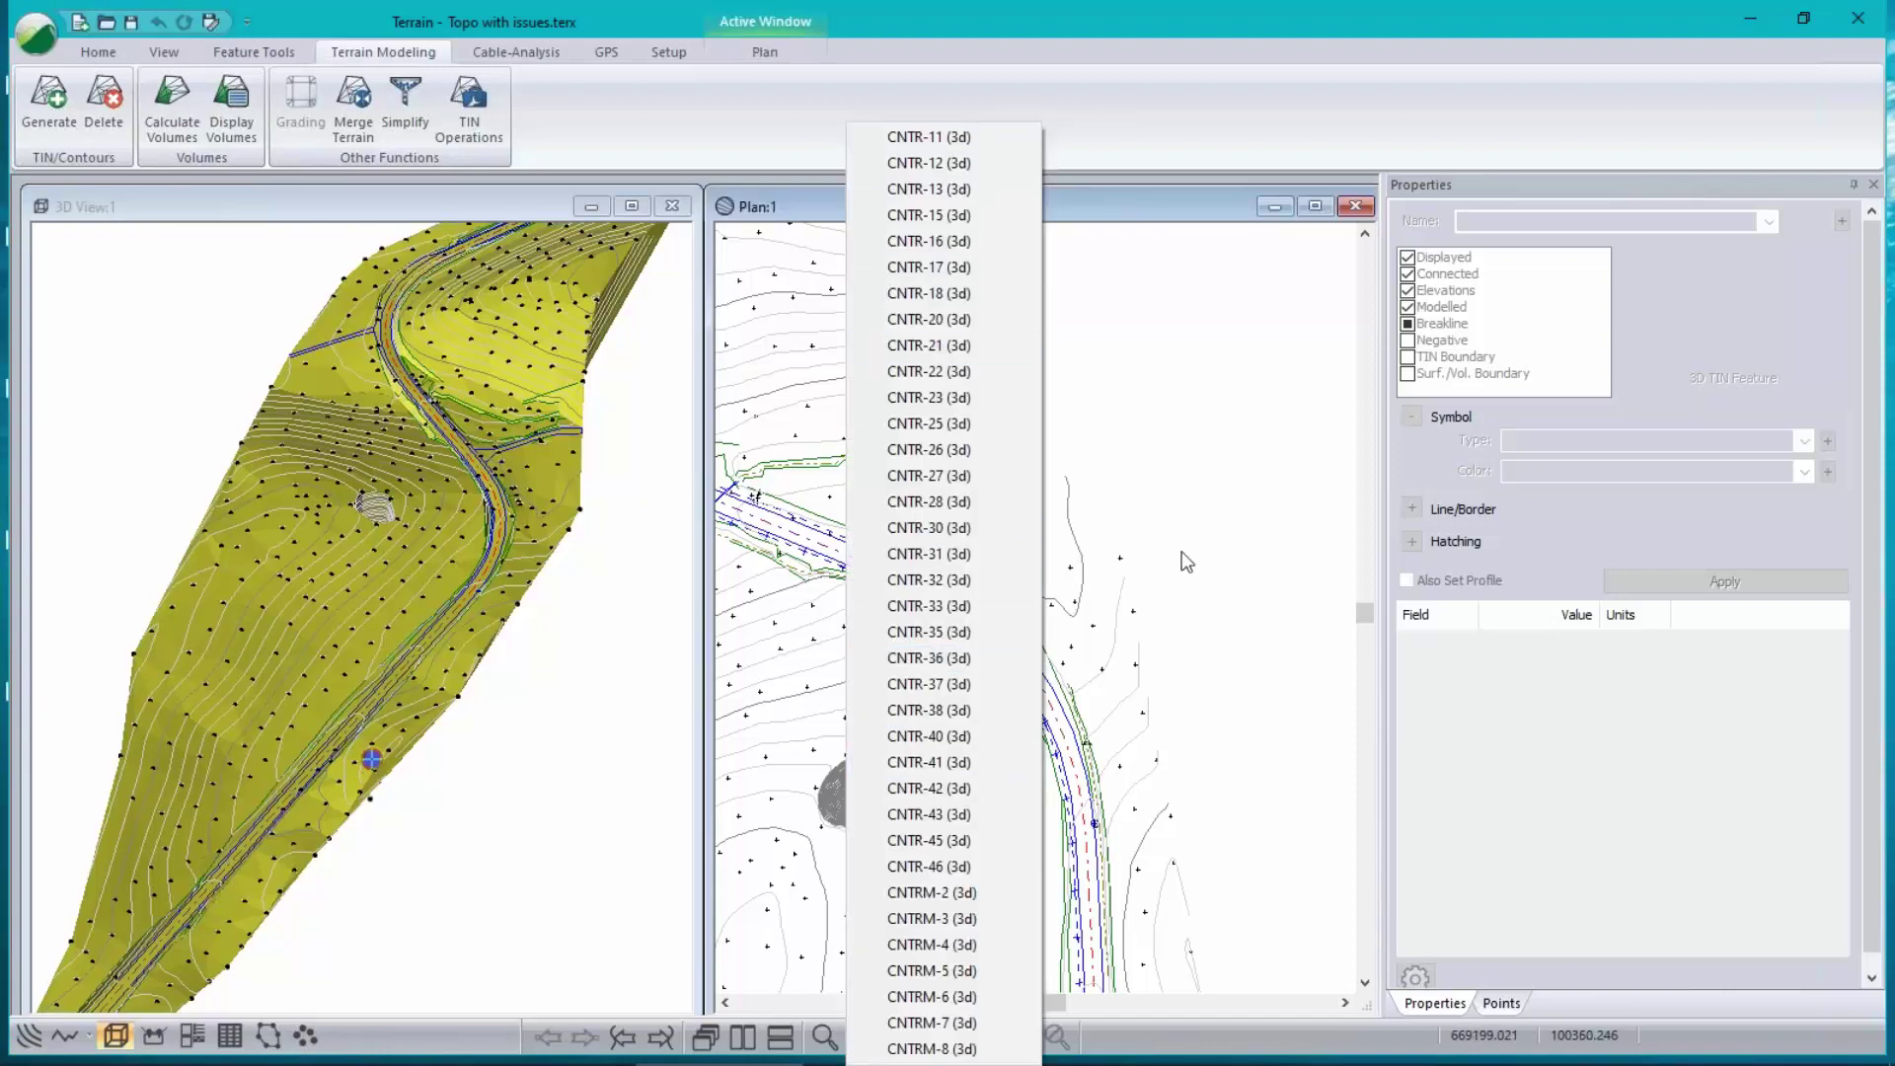
click(1152, 207)
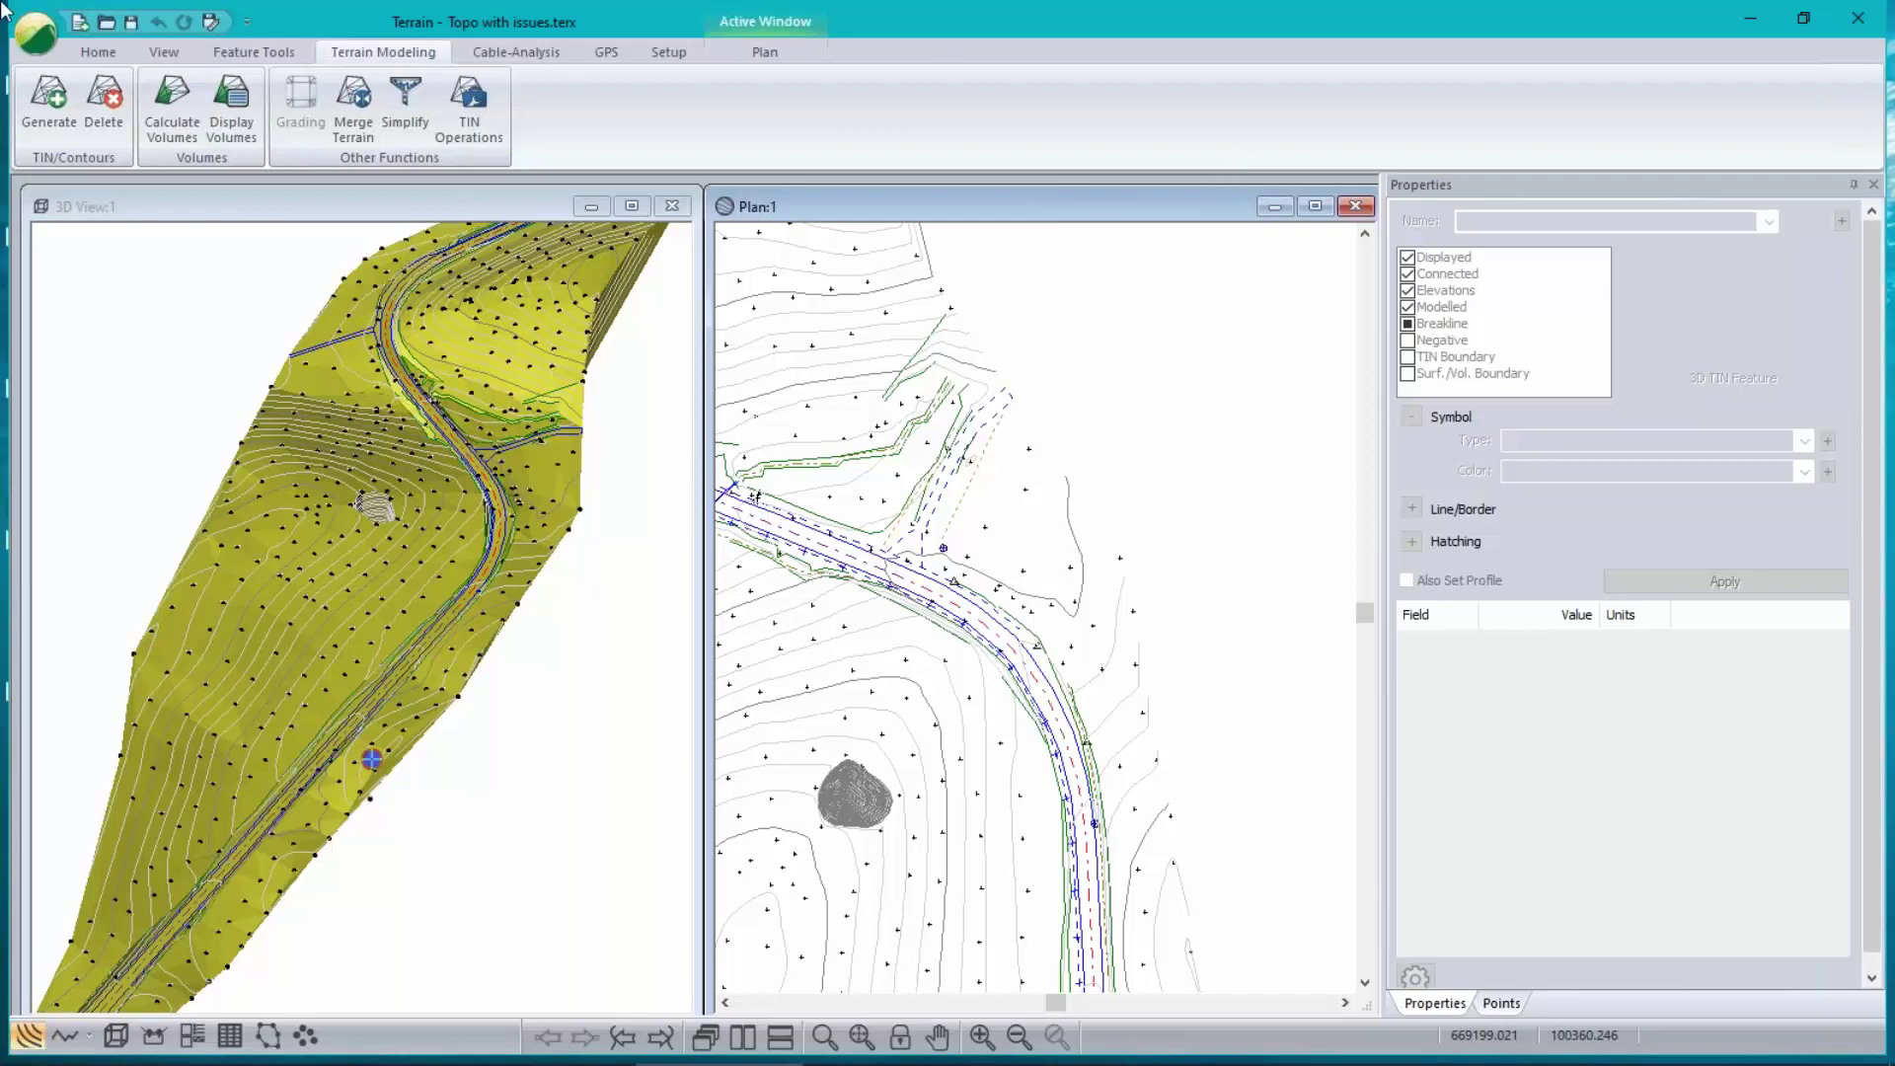
click(103, 99)
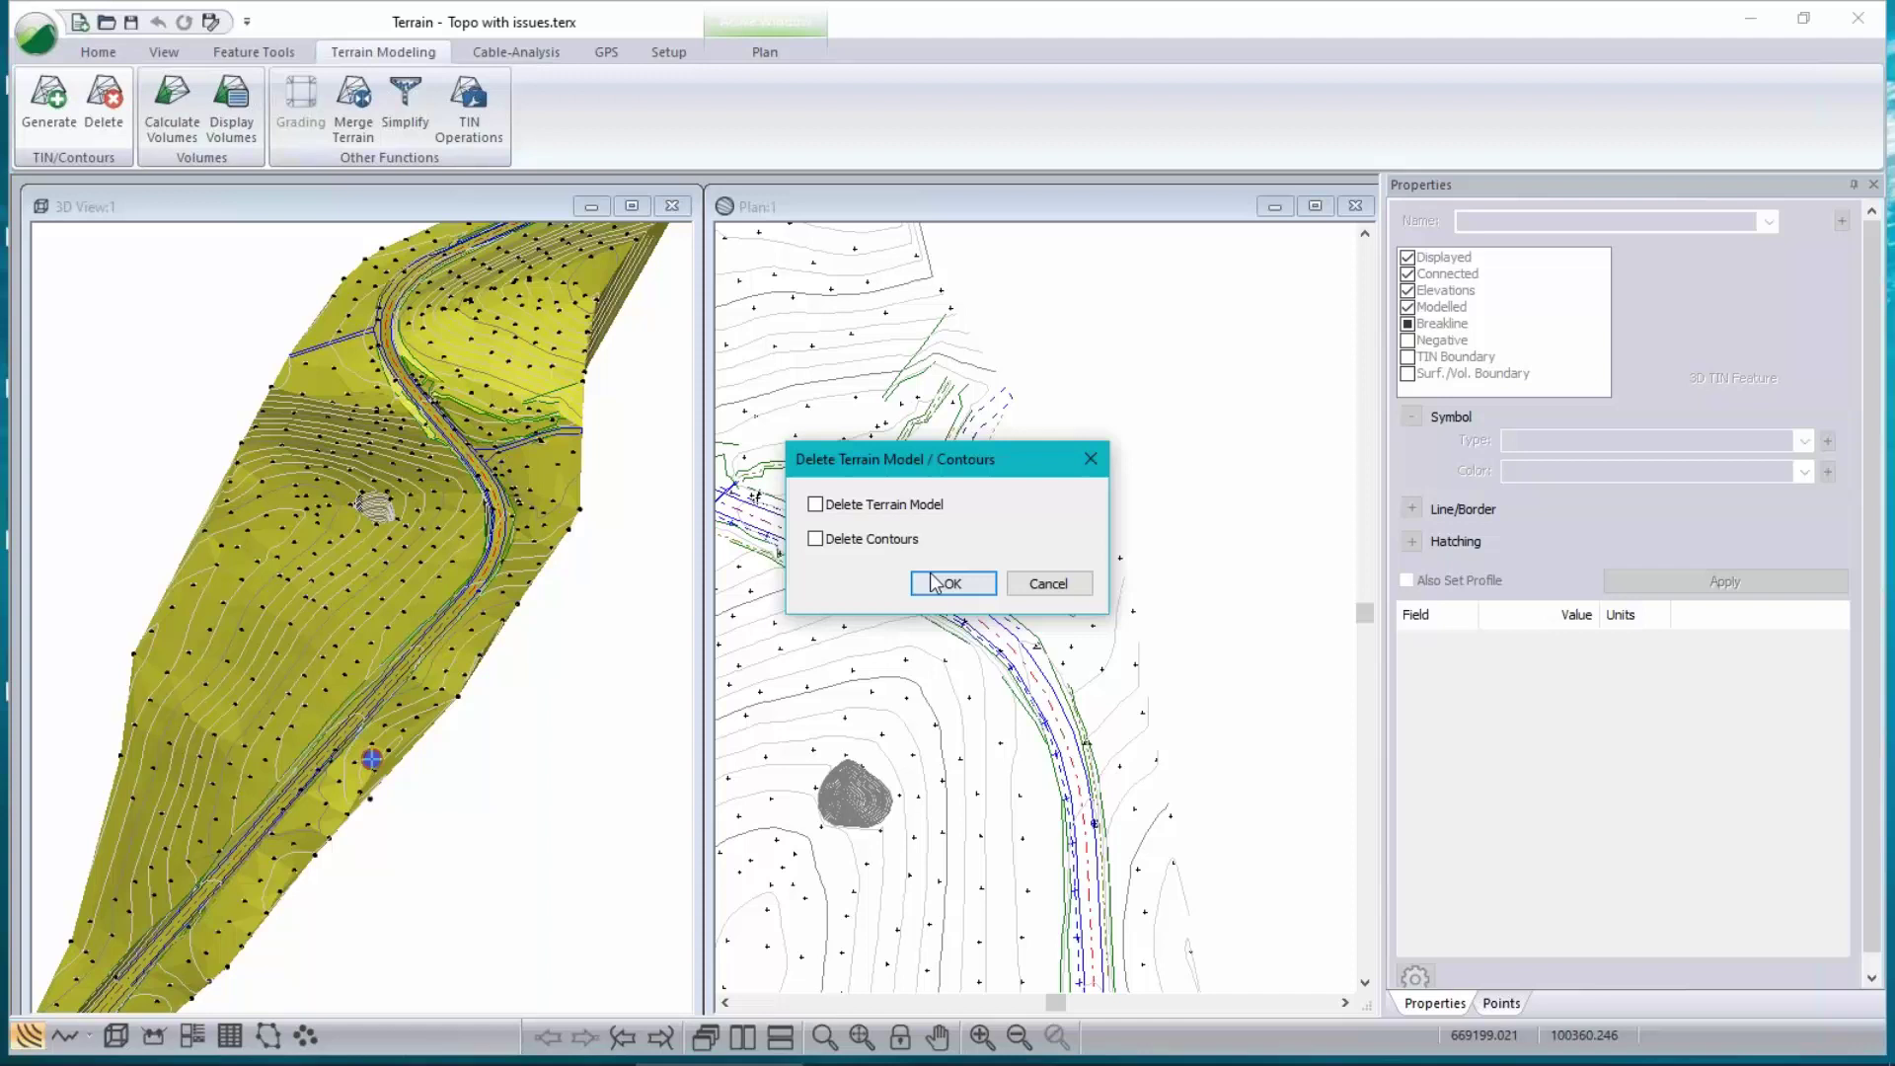
click(873, 540)
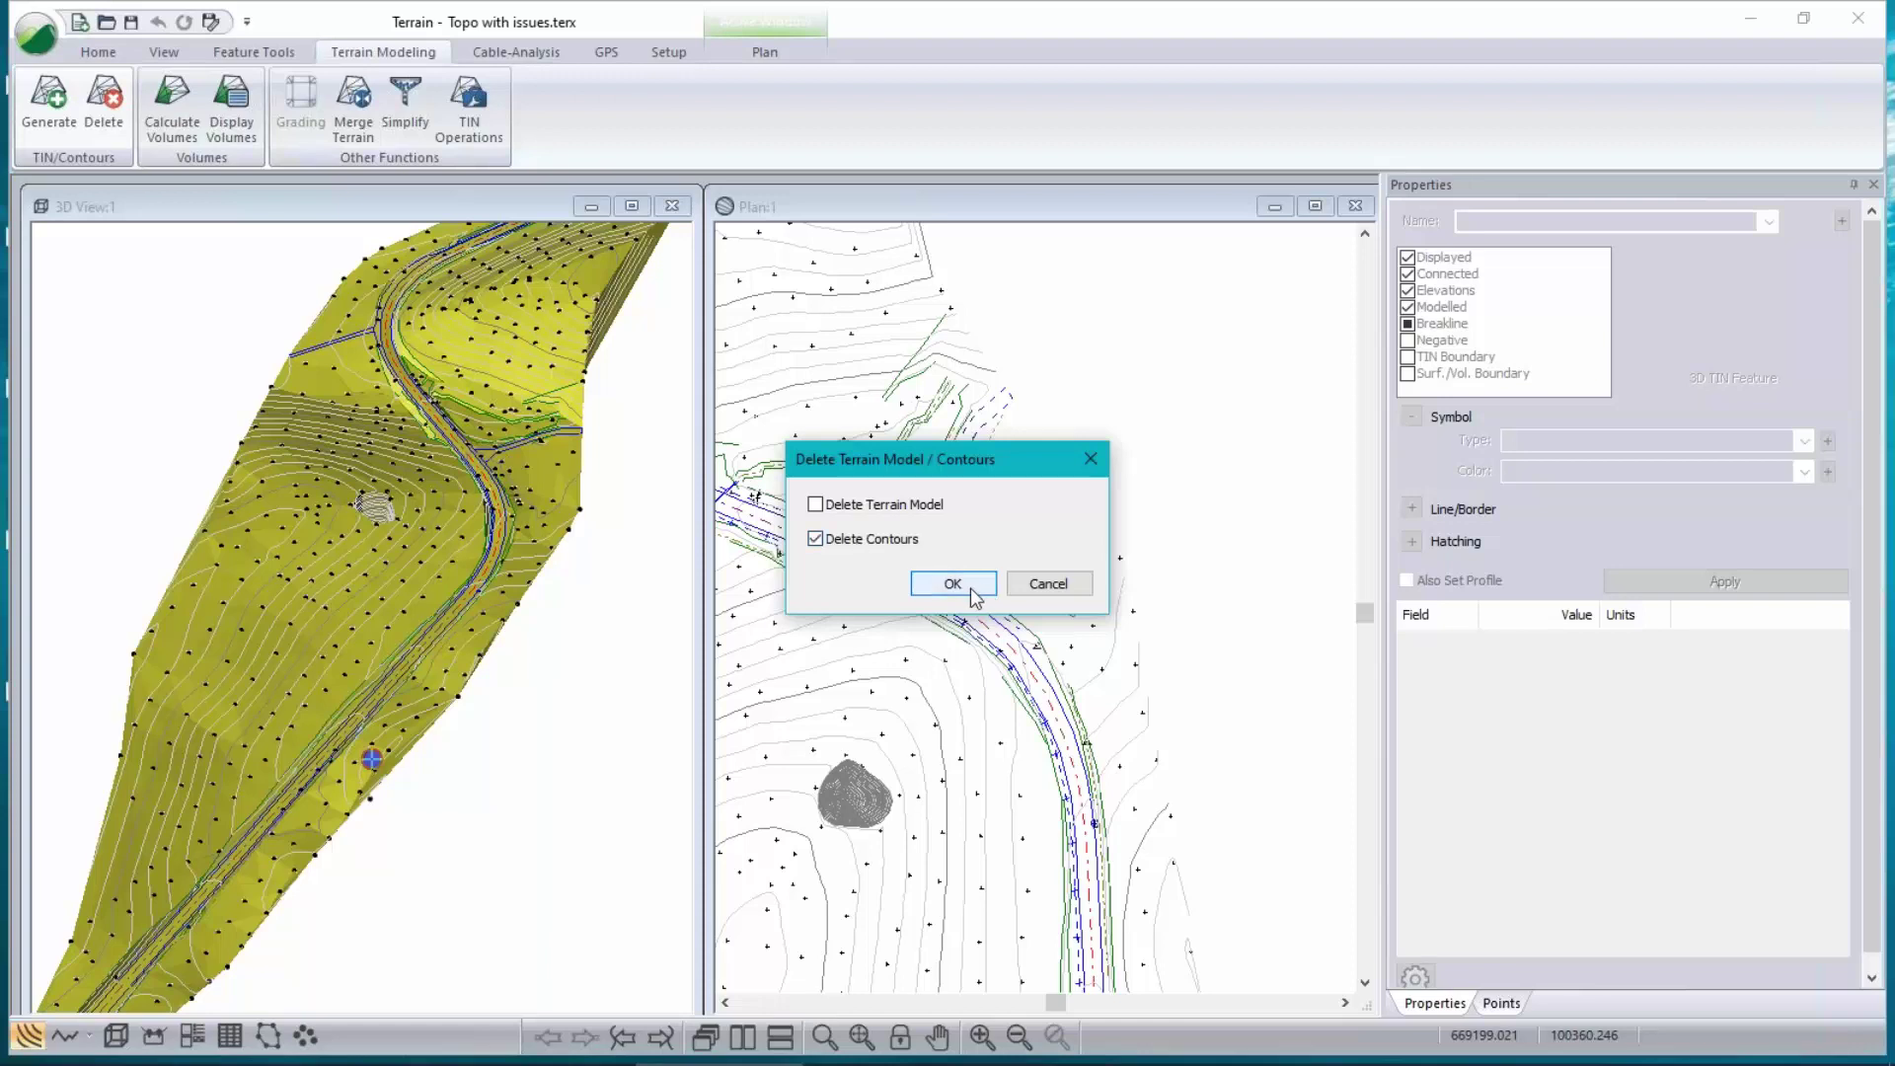
click(952, 584)
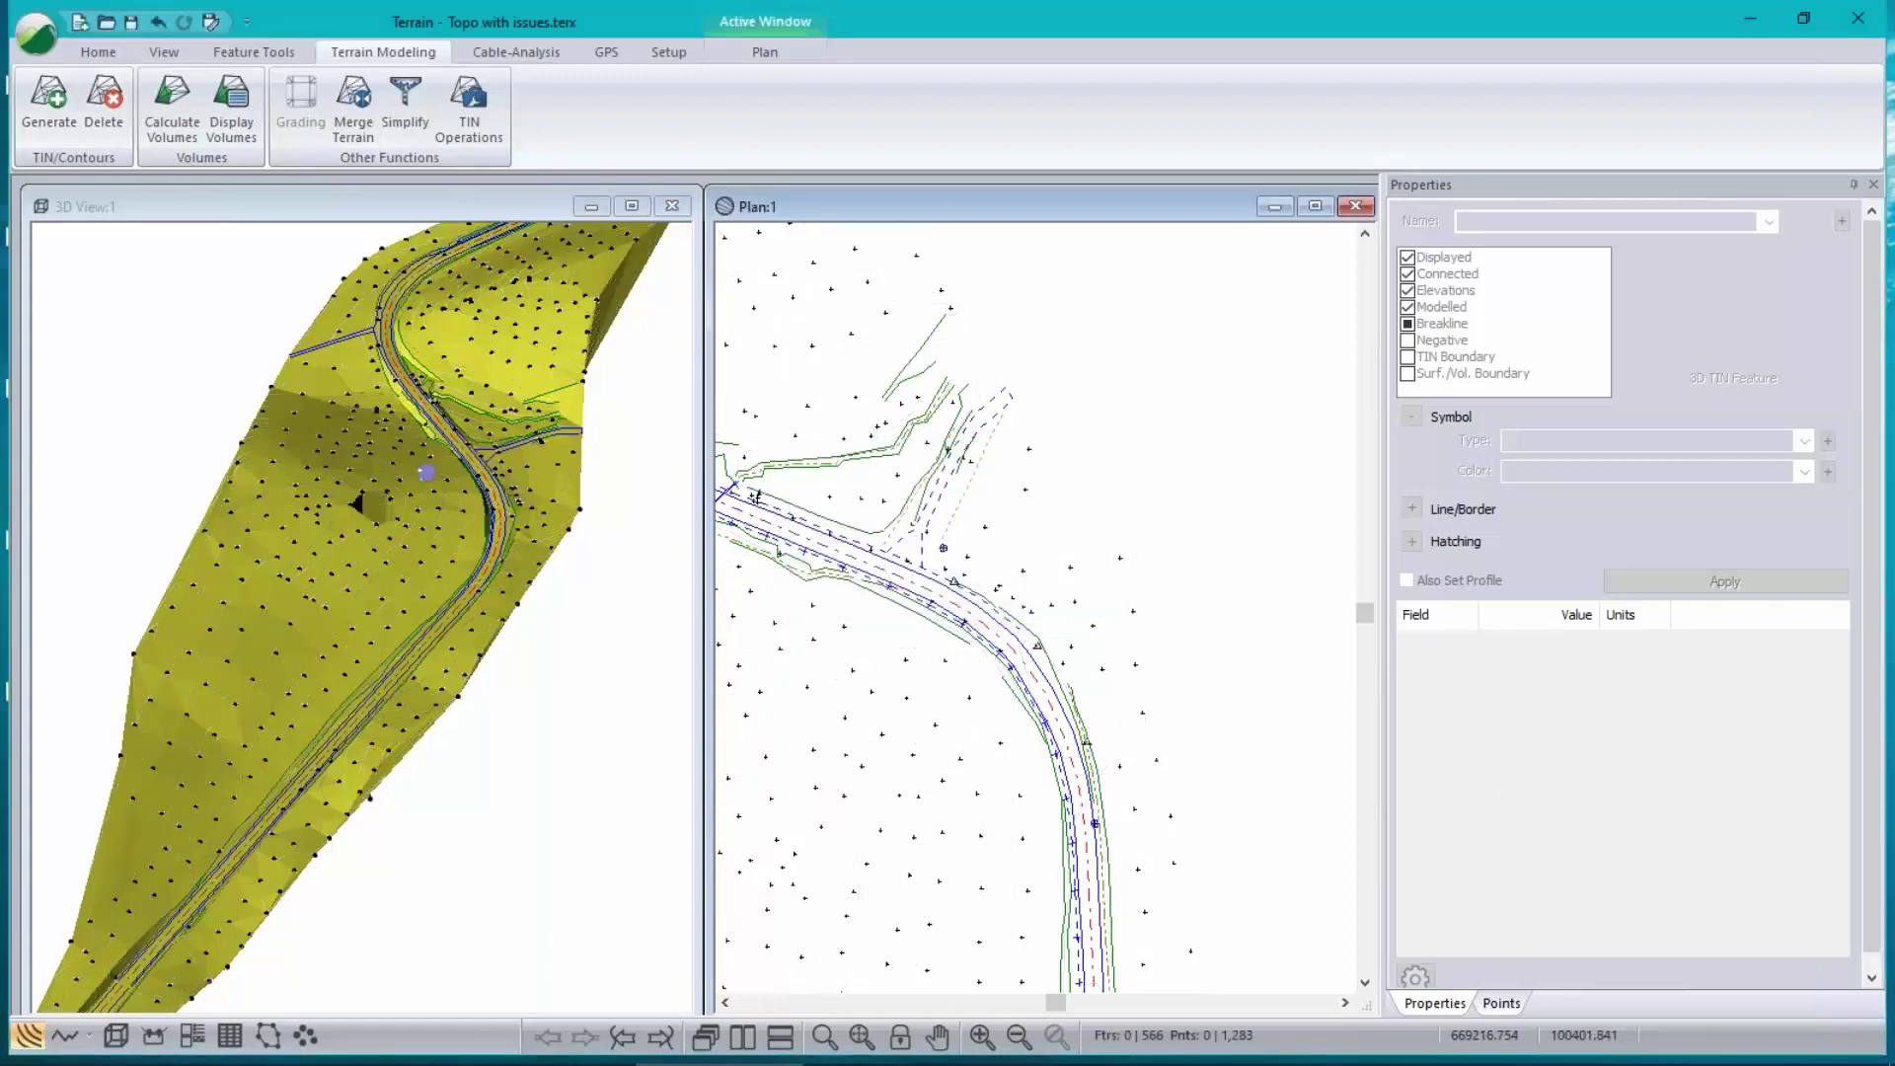
- Review the 3D view's general display options, including Track Mouse and Show Current Point, without changing them
click(325, 702)
mouse_move(336, 775)
mouse_down()
mouse_move(363, 683)
mouse_move(341, 567)
mouse_move(424, 424)
mouse_up()
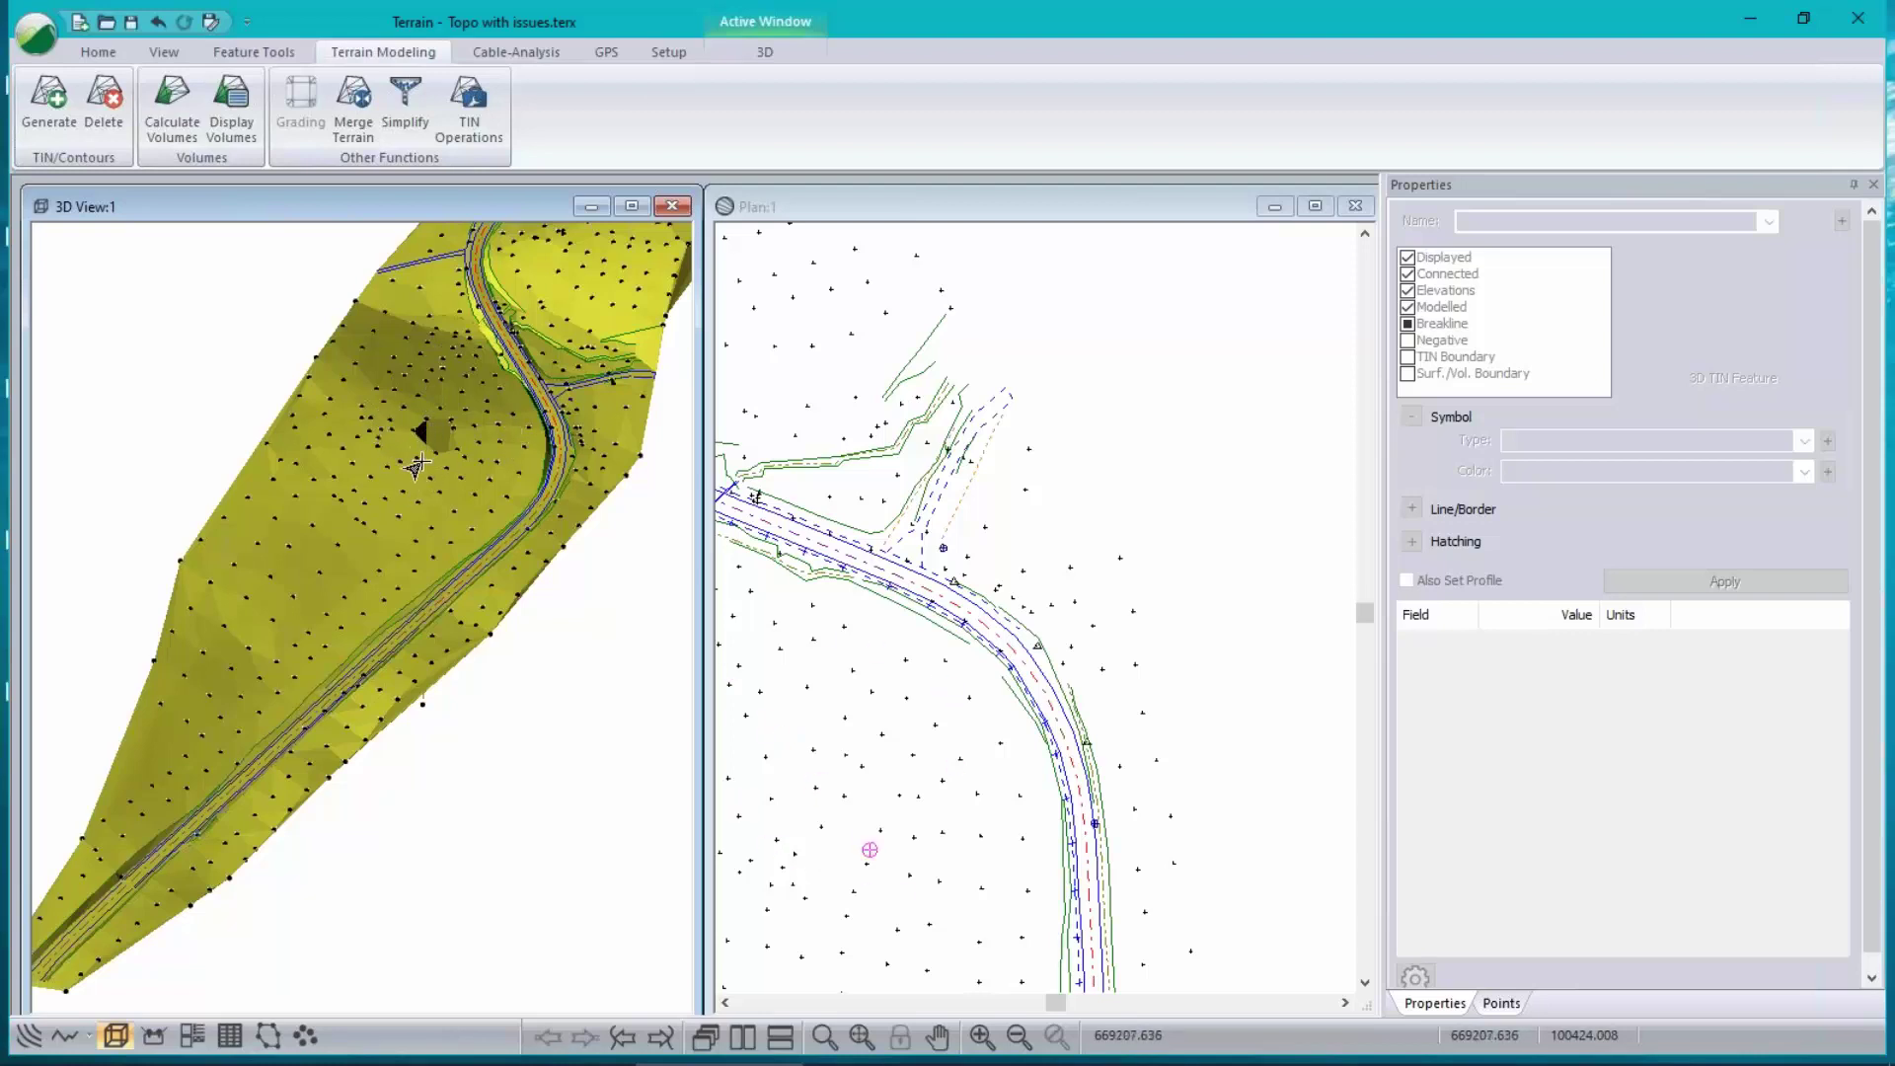
right_click(419, 492)
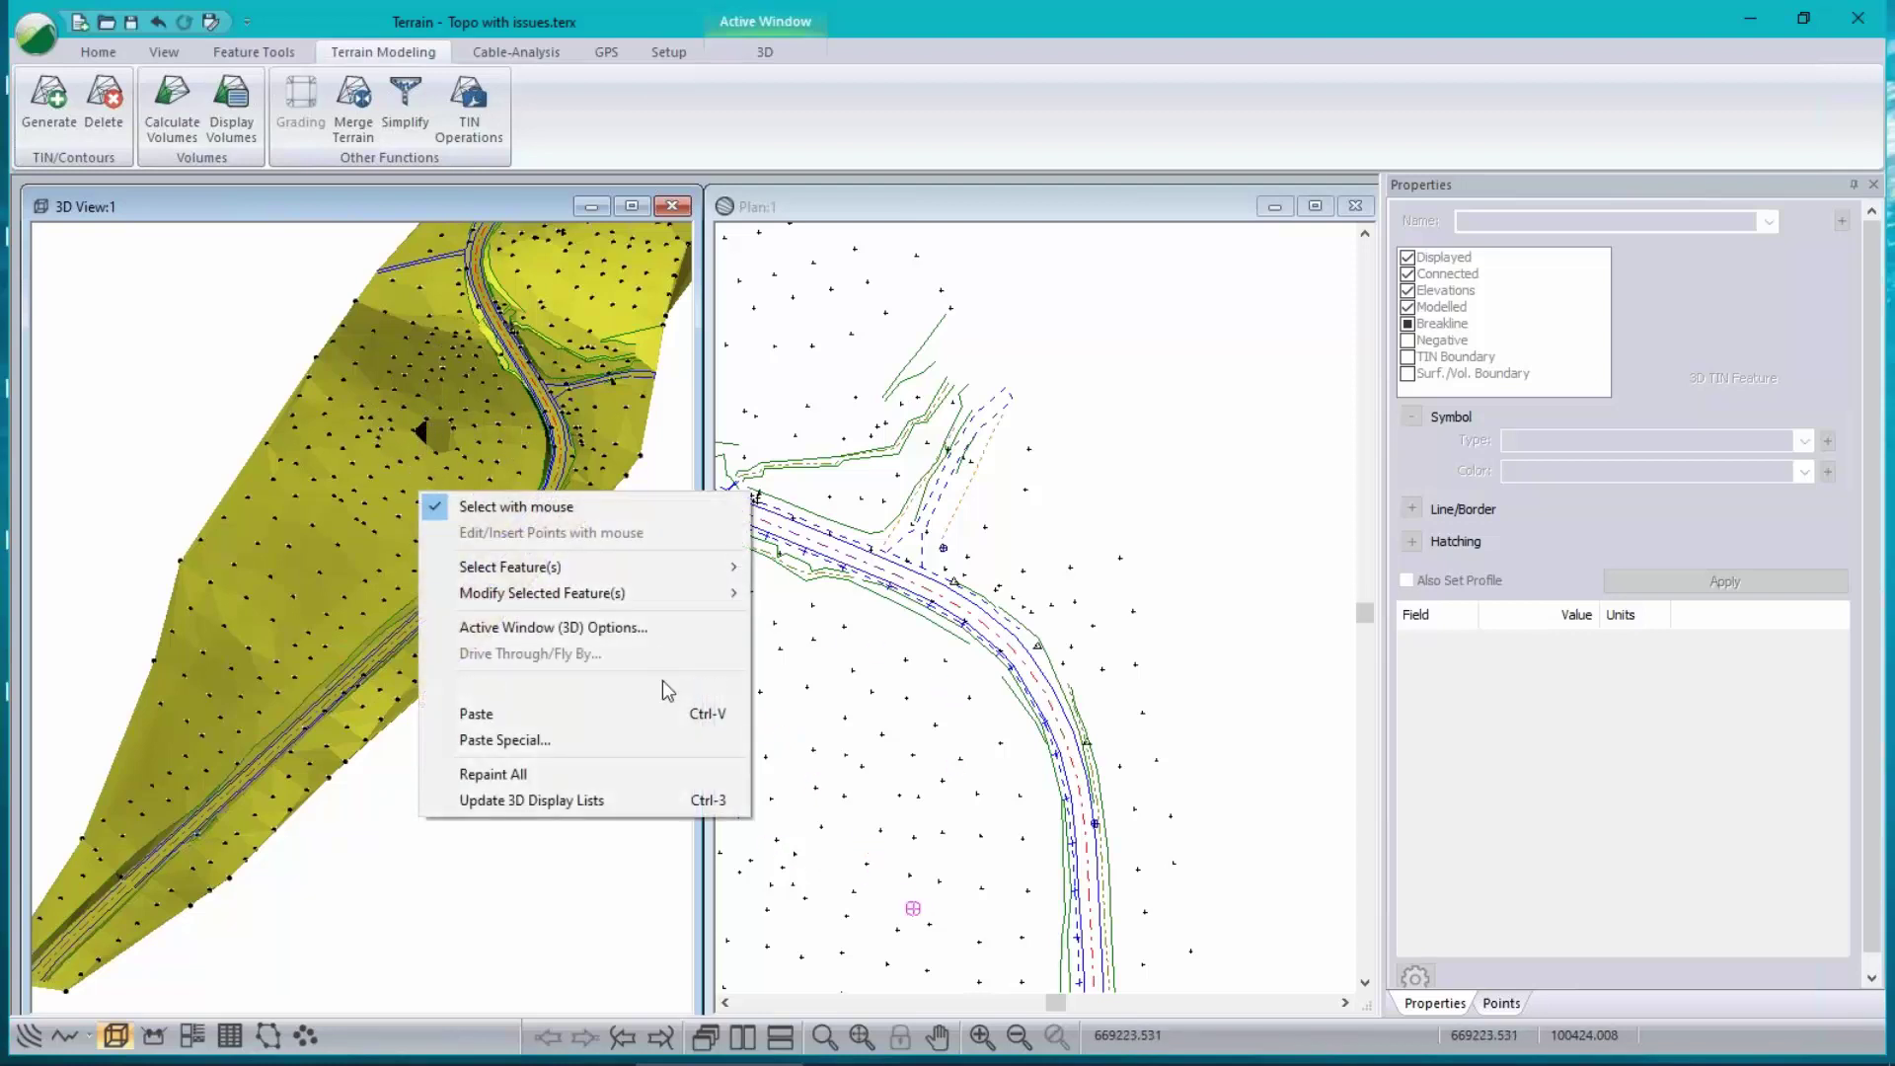
click(598, 626)
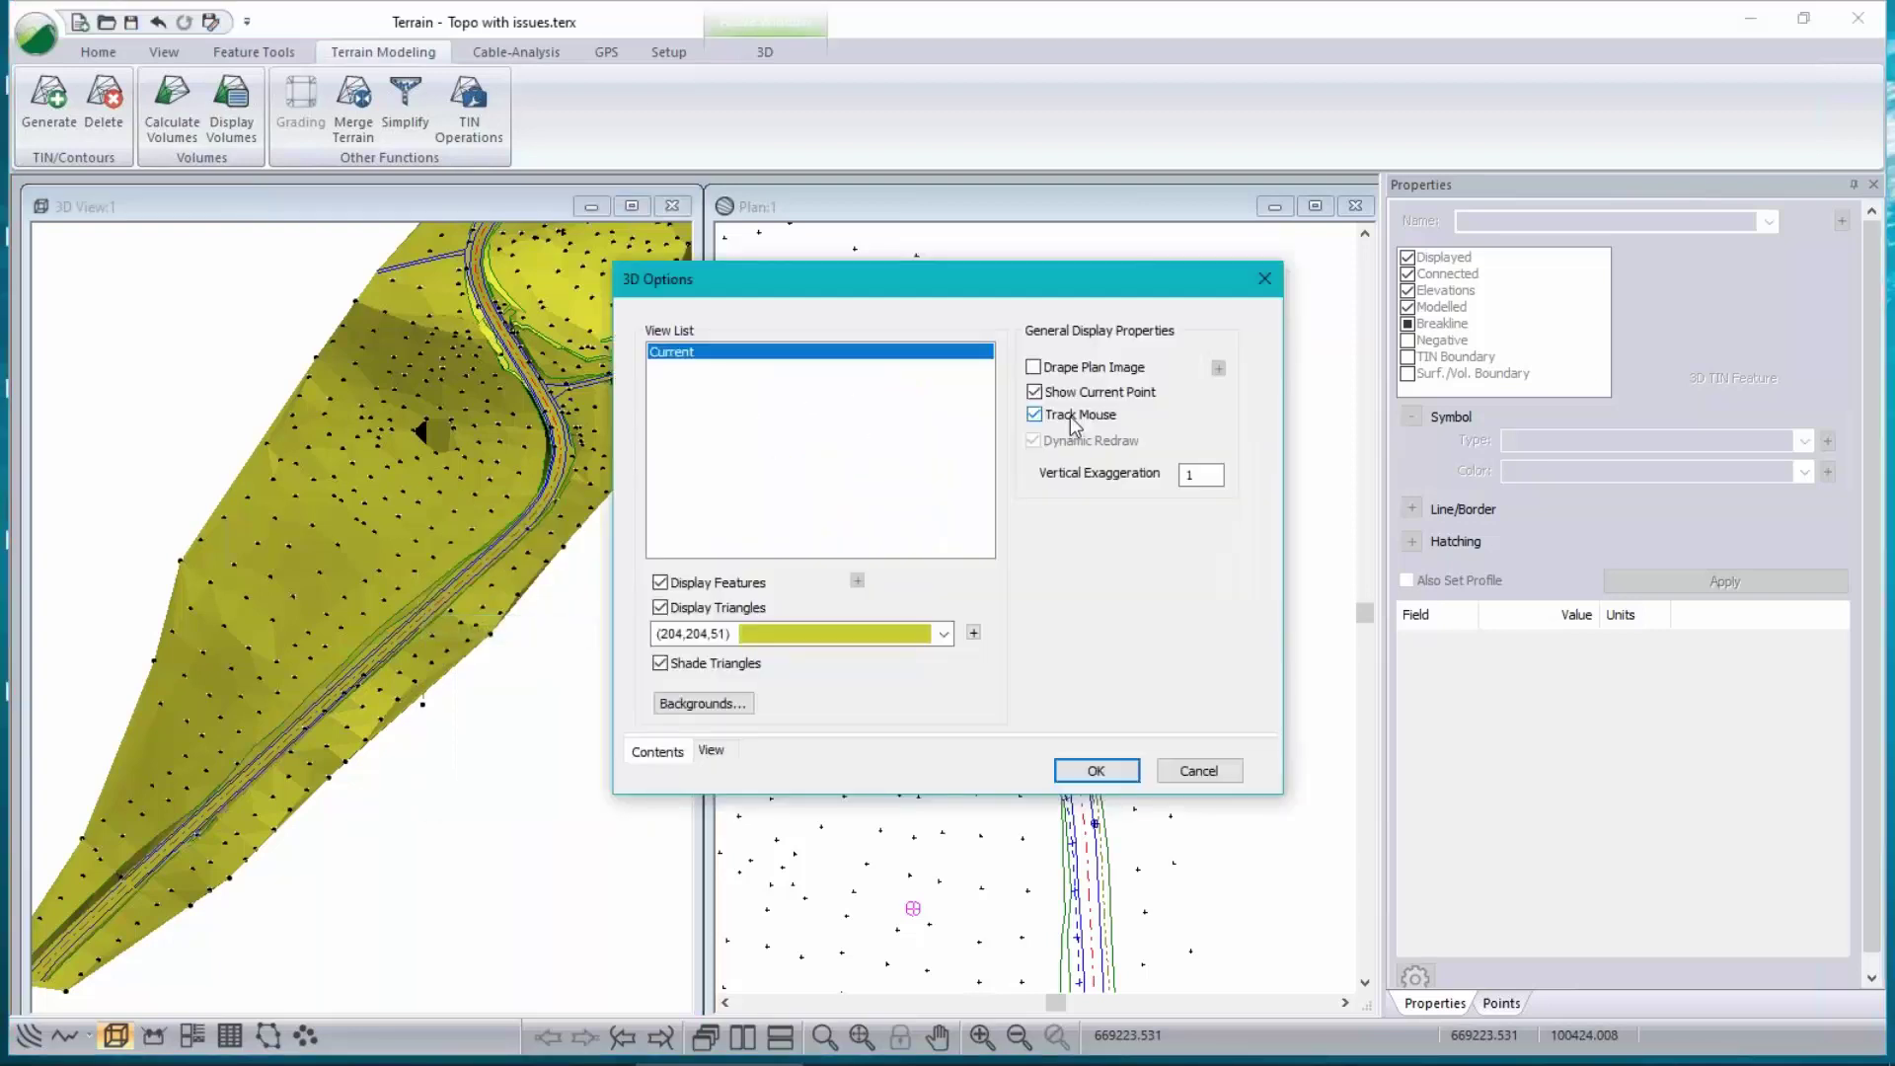
click(1214, 776)
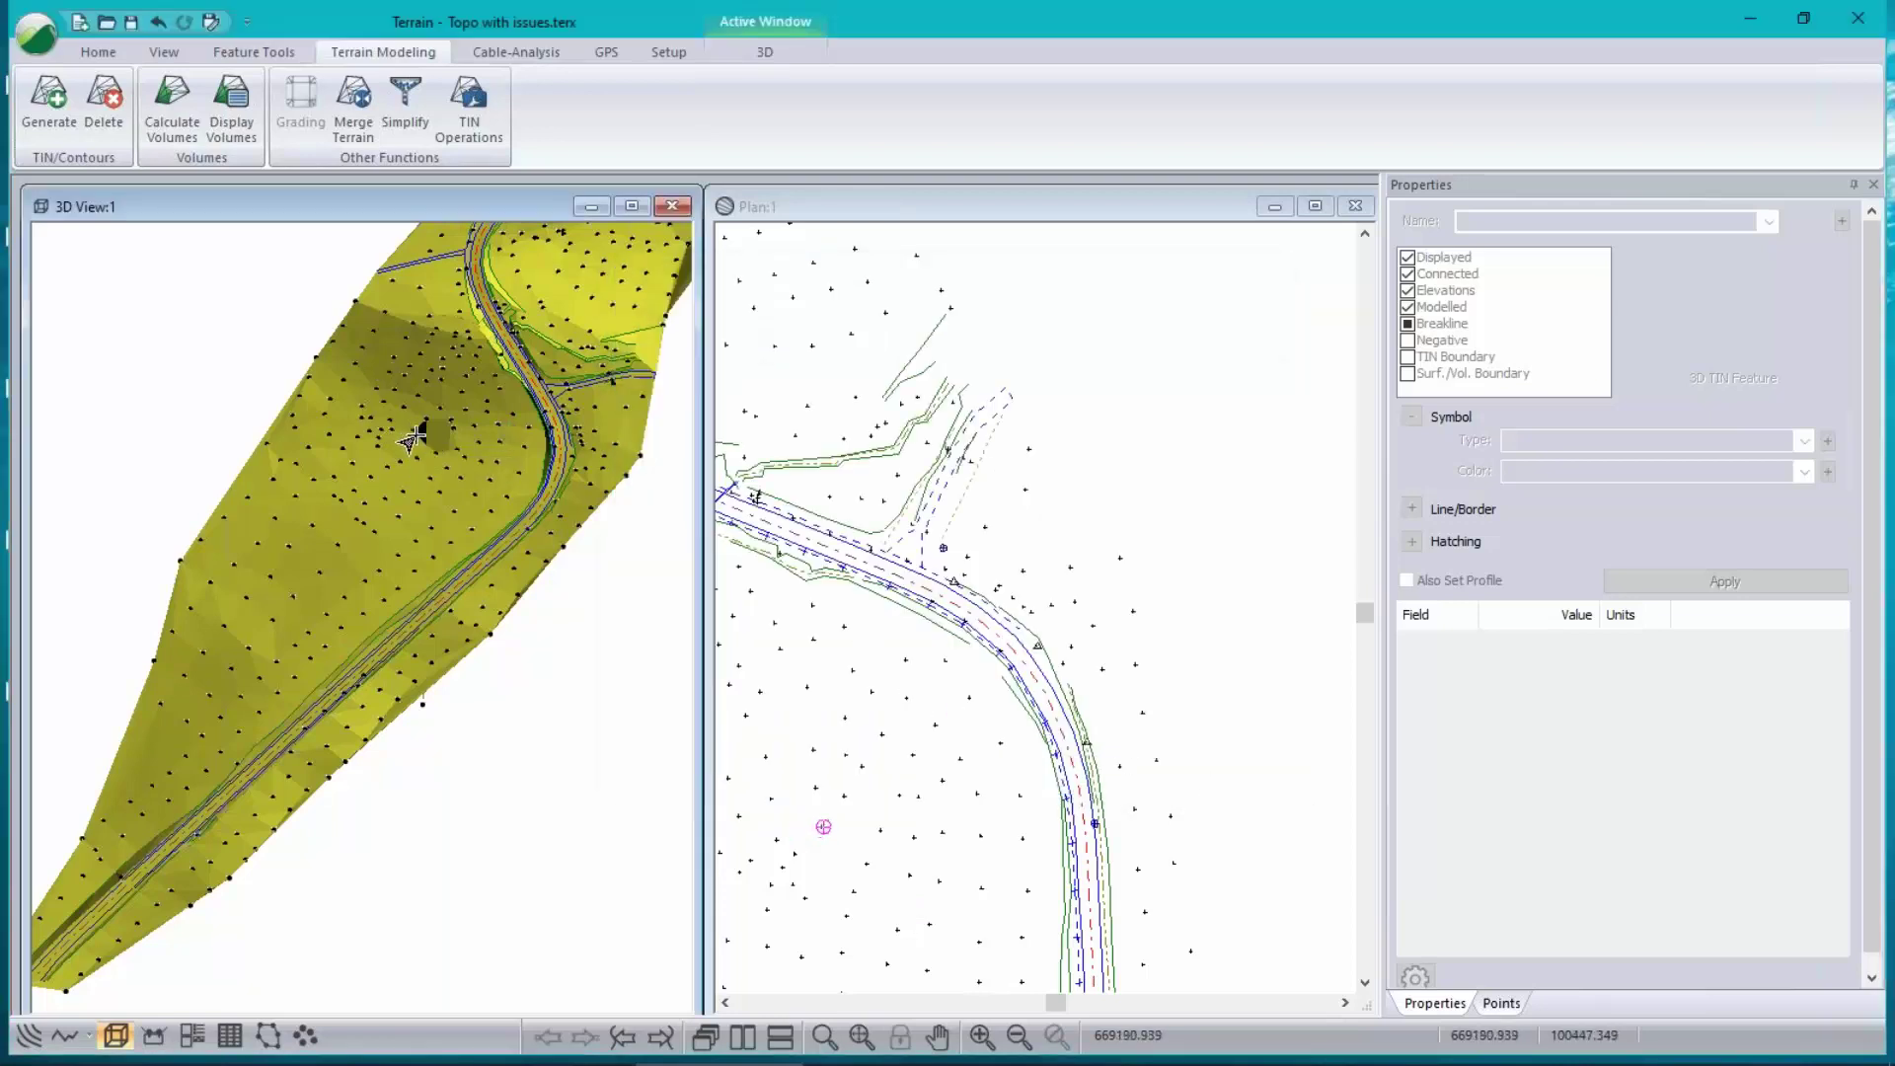
- Examine the pit up close in 3D and check the elevation of the spot point on its edge
drag(427, 427, 379, 566)
scroll(379, 566, up, 5)
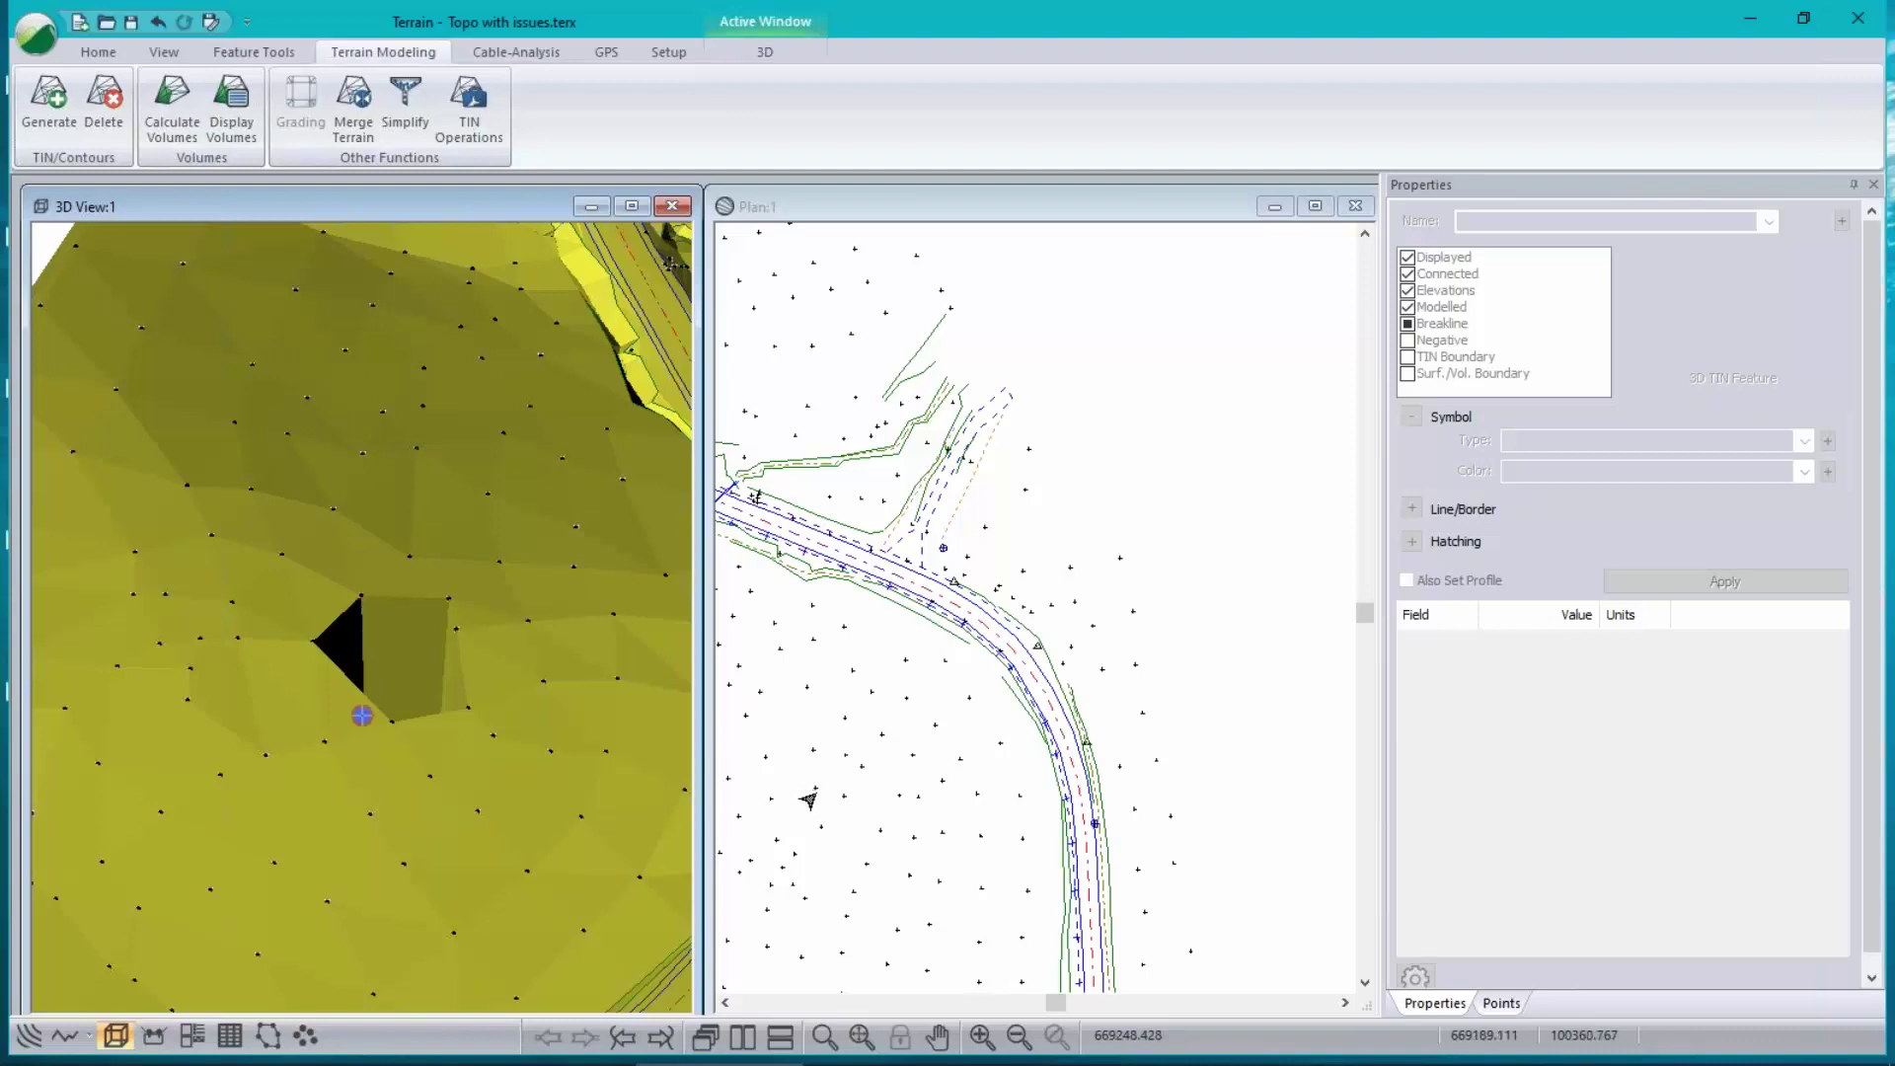
click(794, 790)
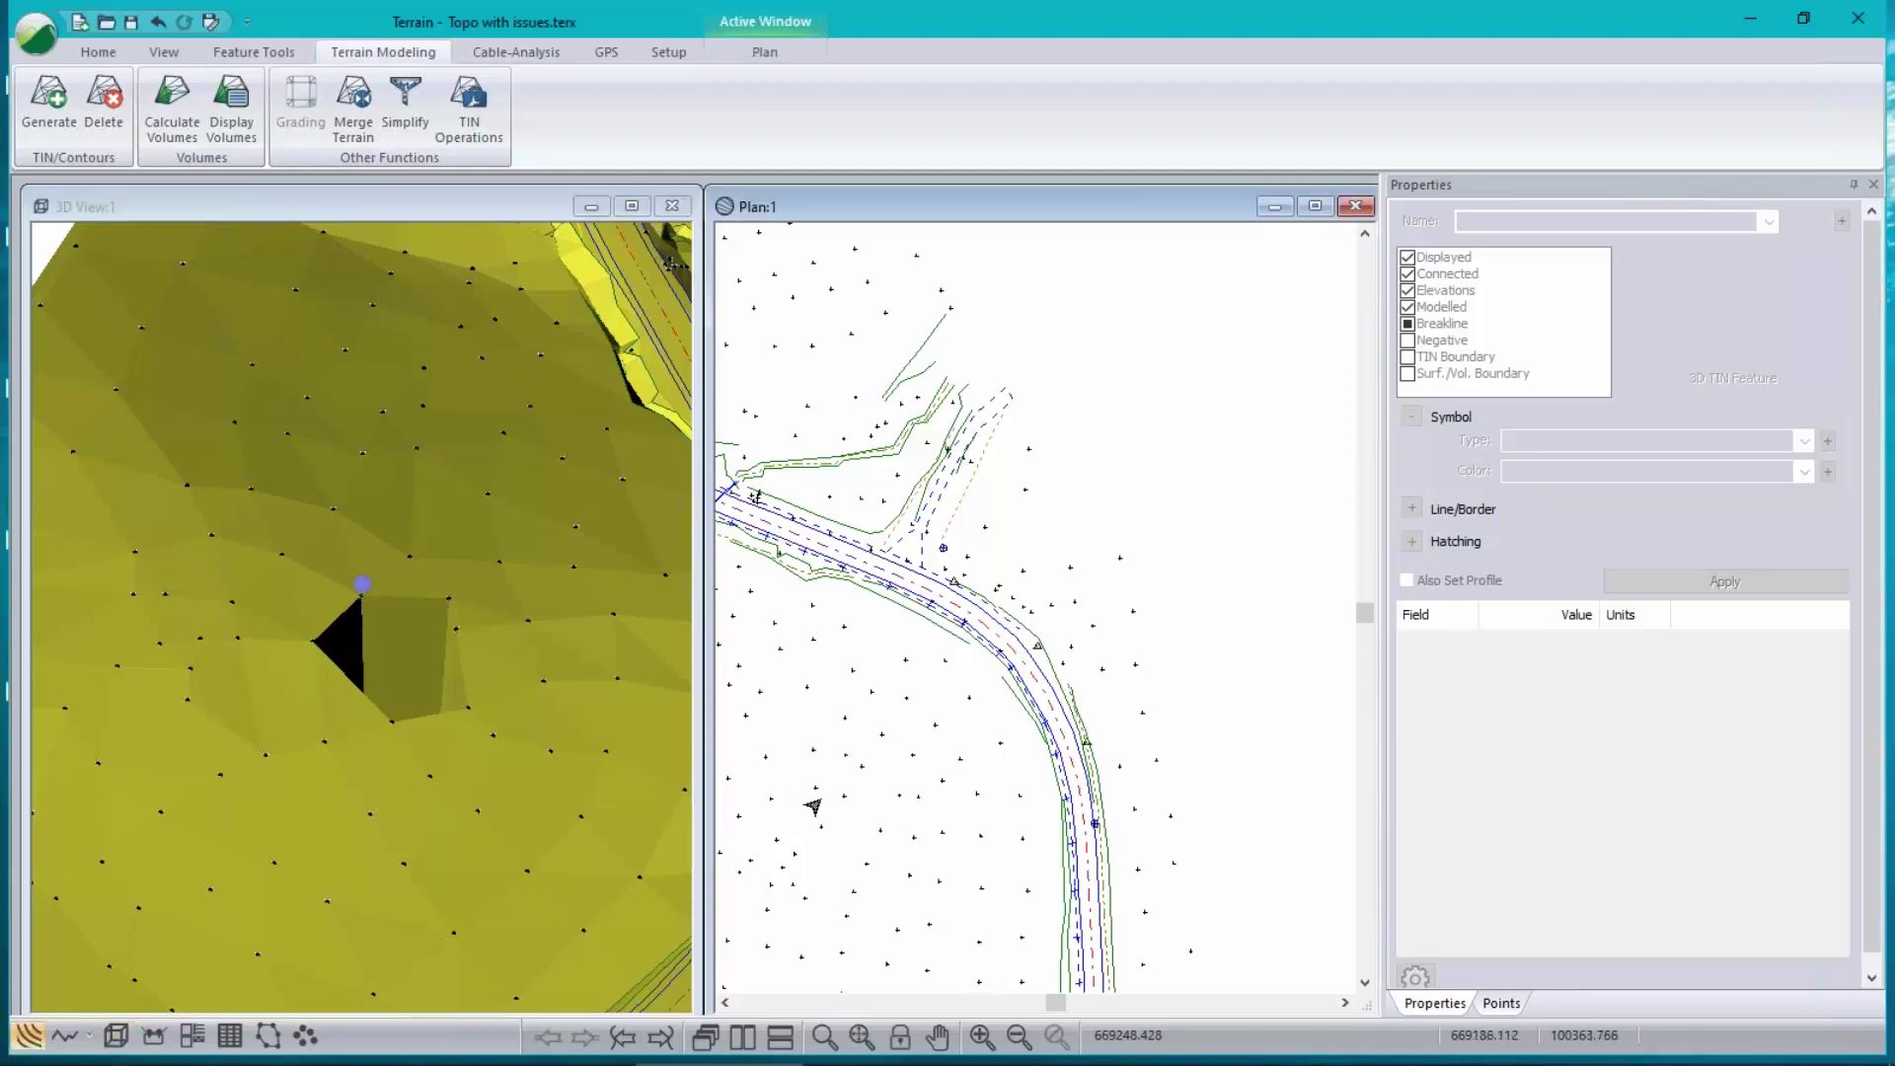
click(816, 788)
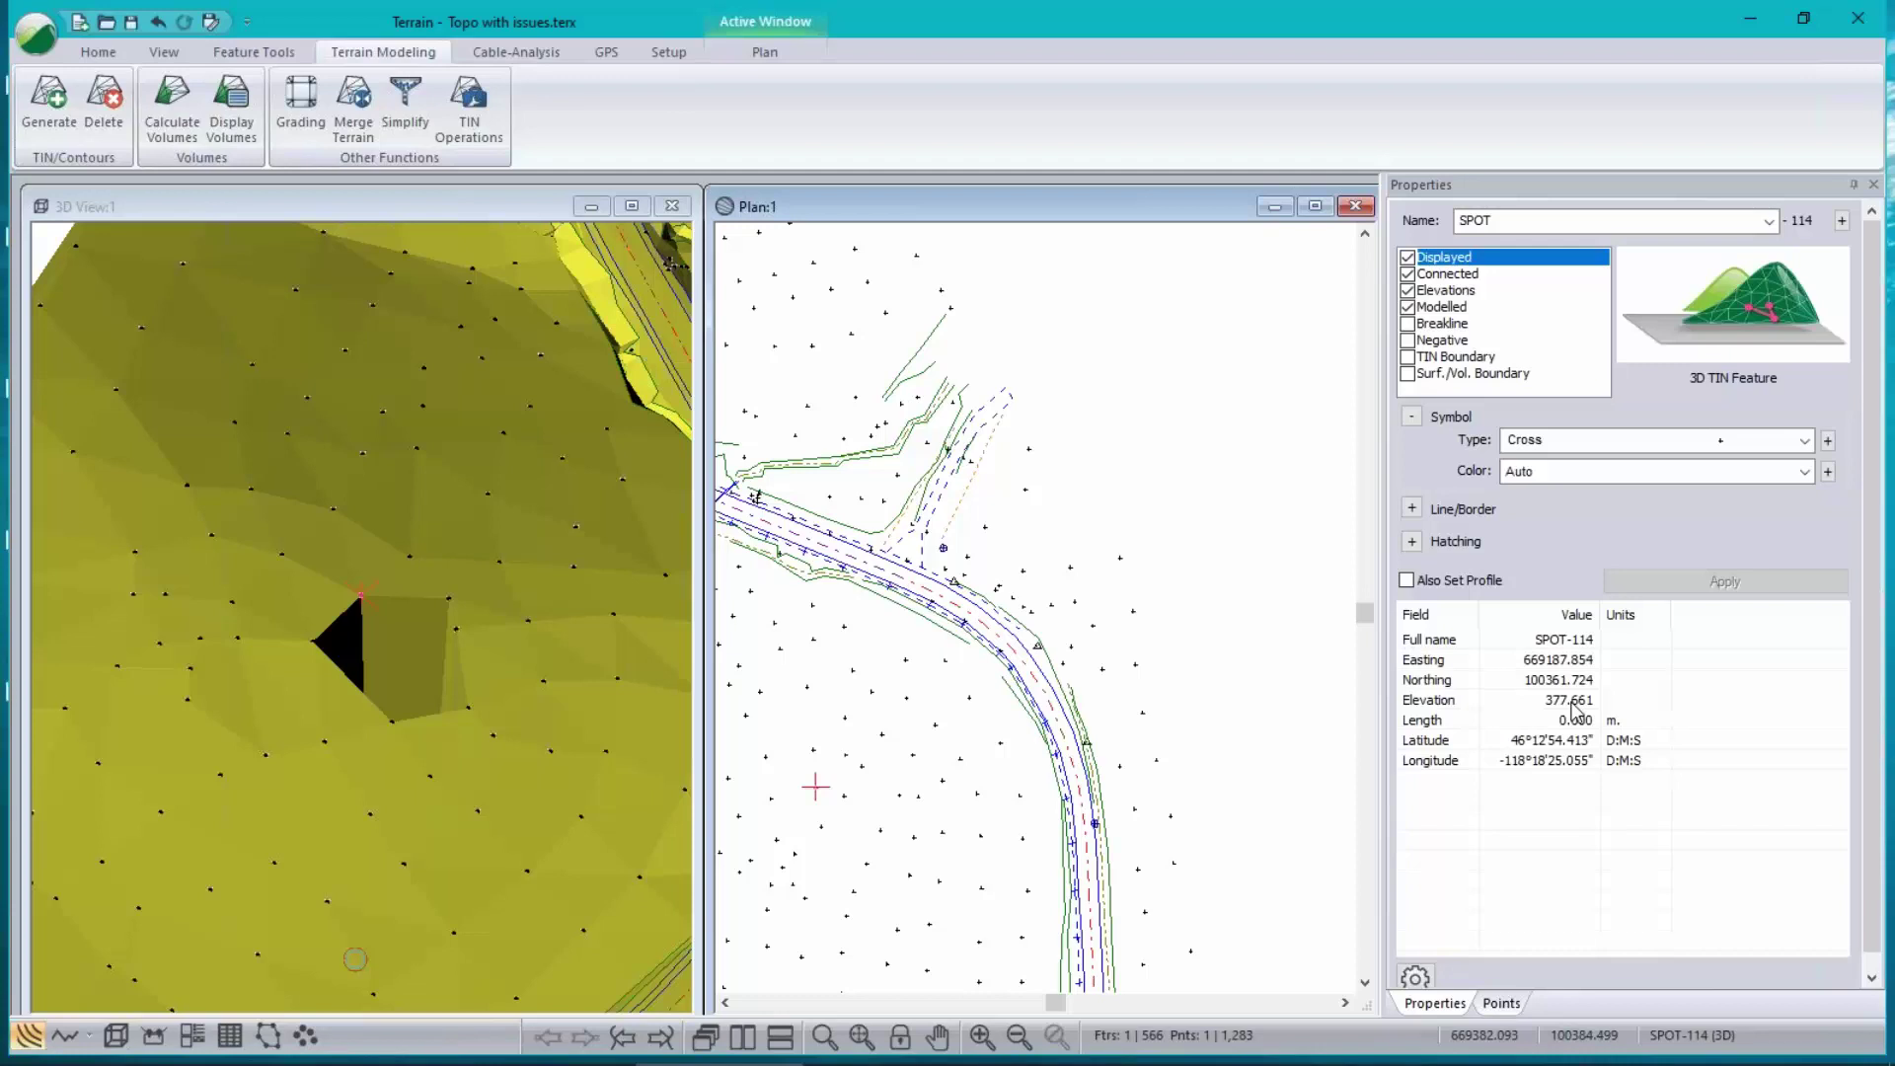
mouse_move(361, 596)
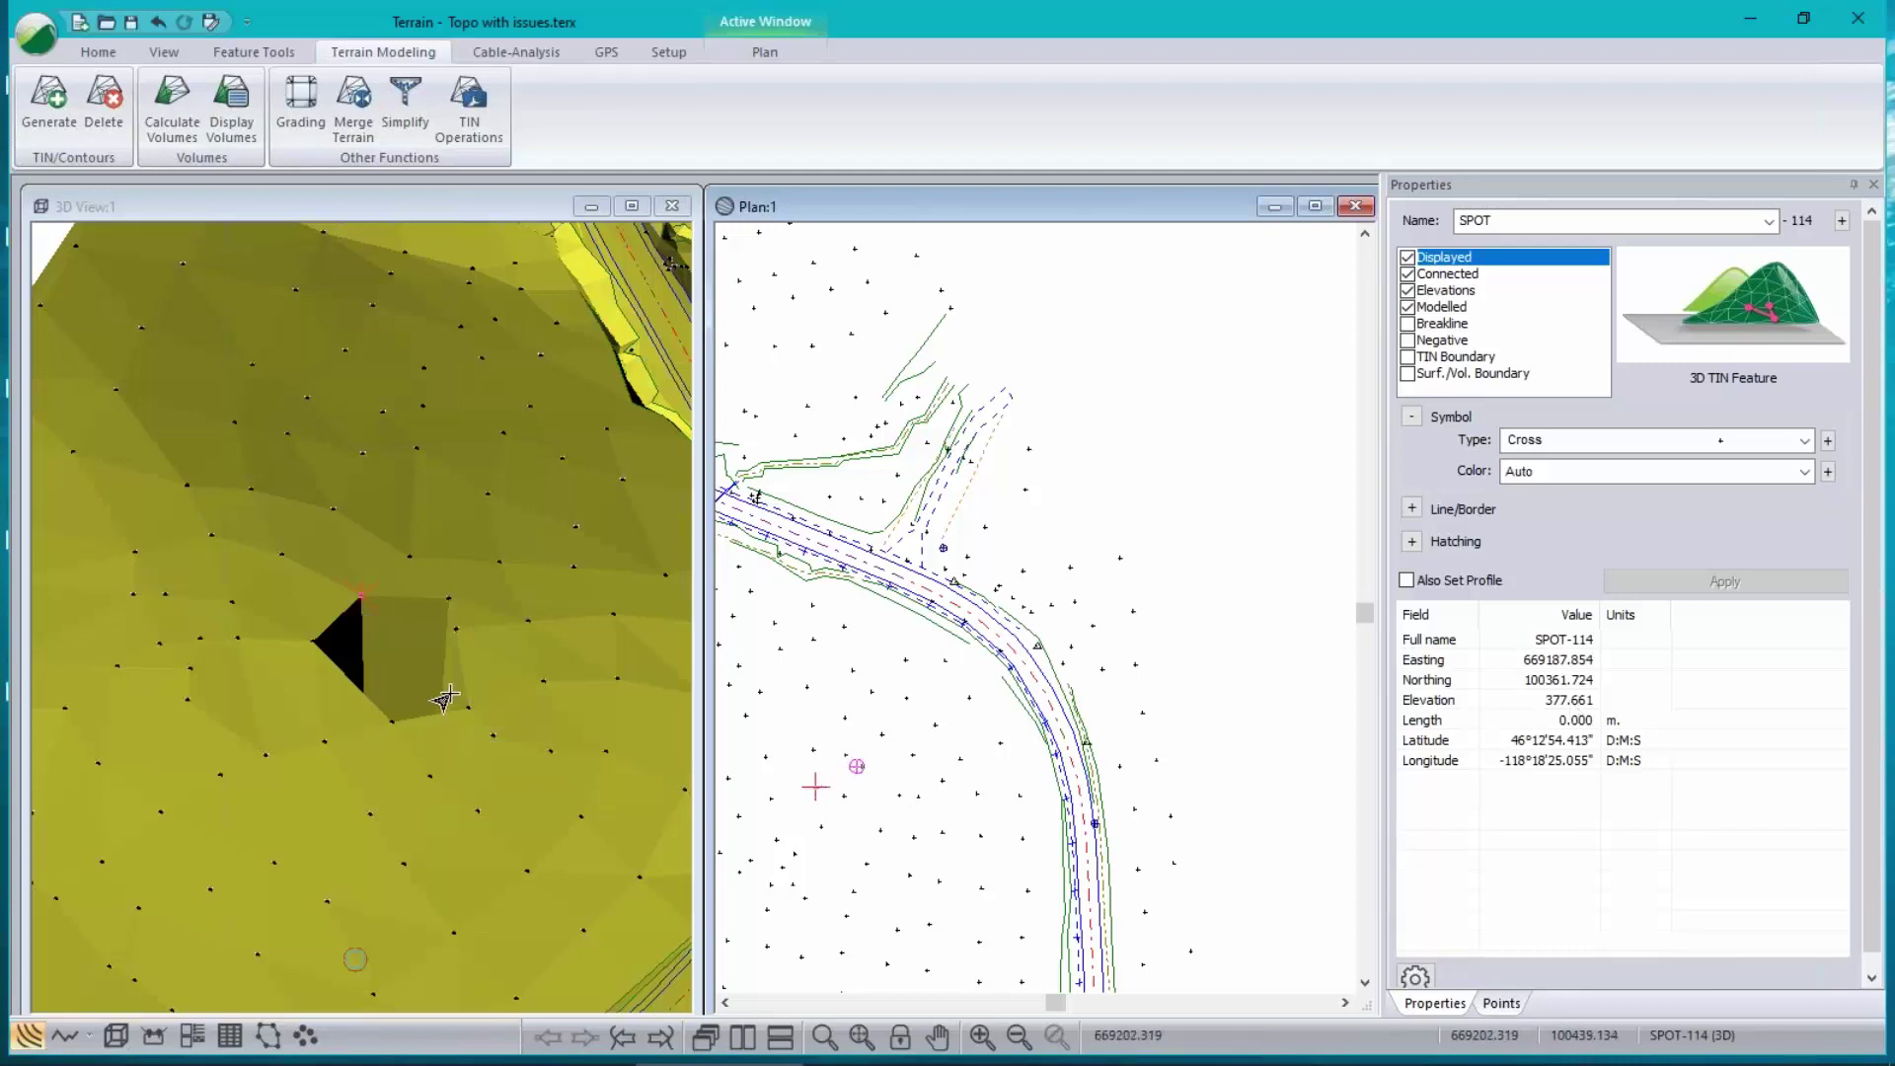
scroll(435, 691, up, 3)
middle_drag(425, 681, 359, 626)
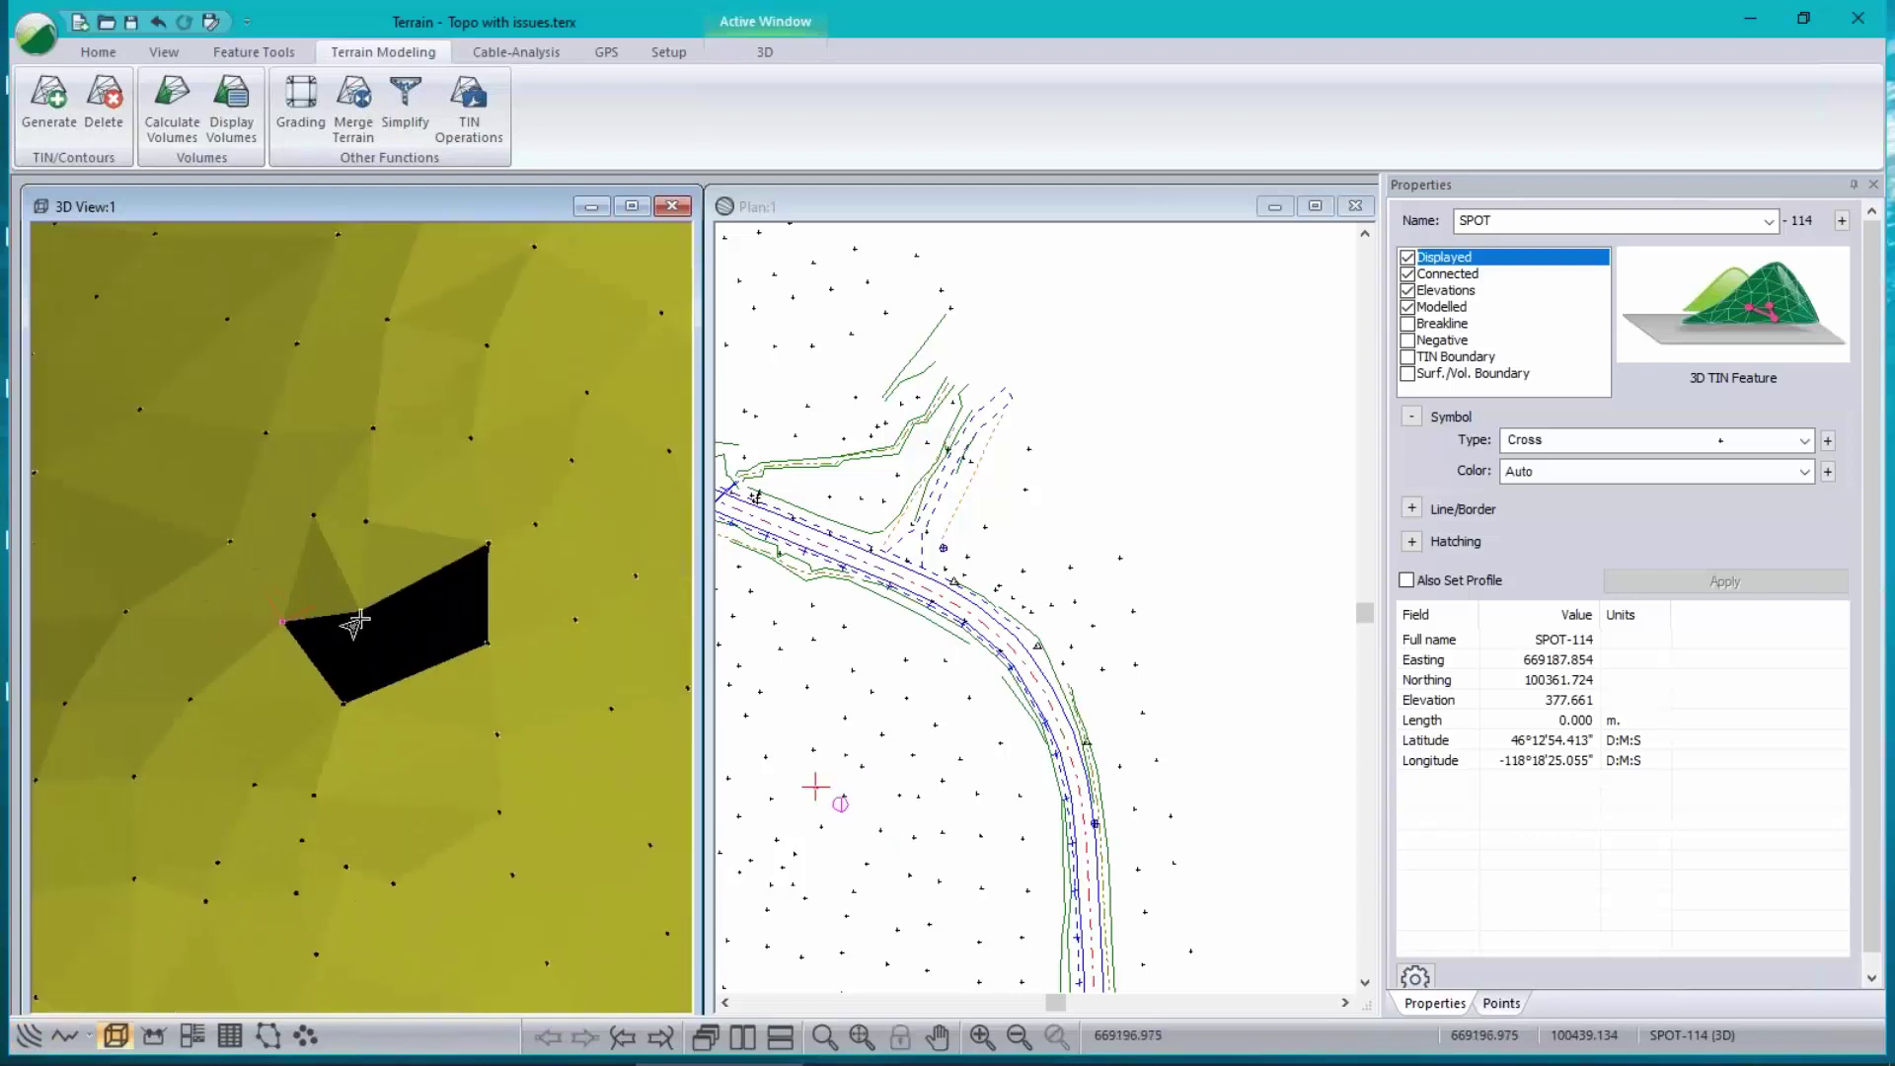
key(Escape)
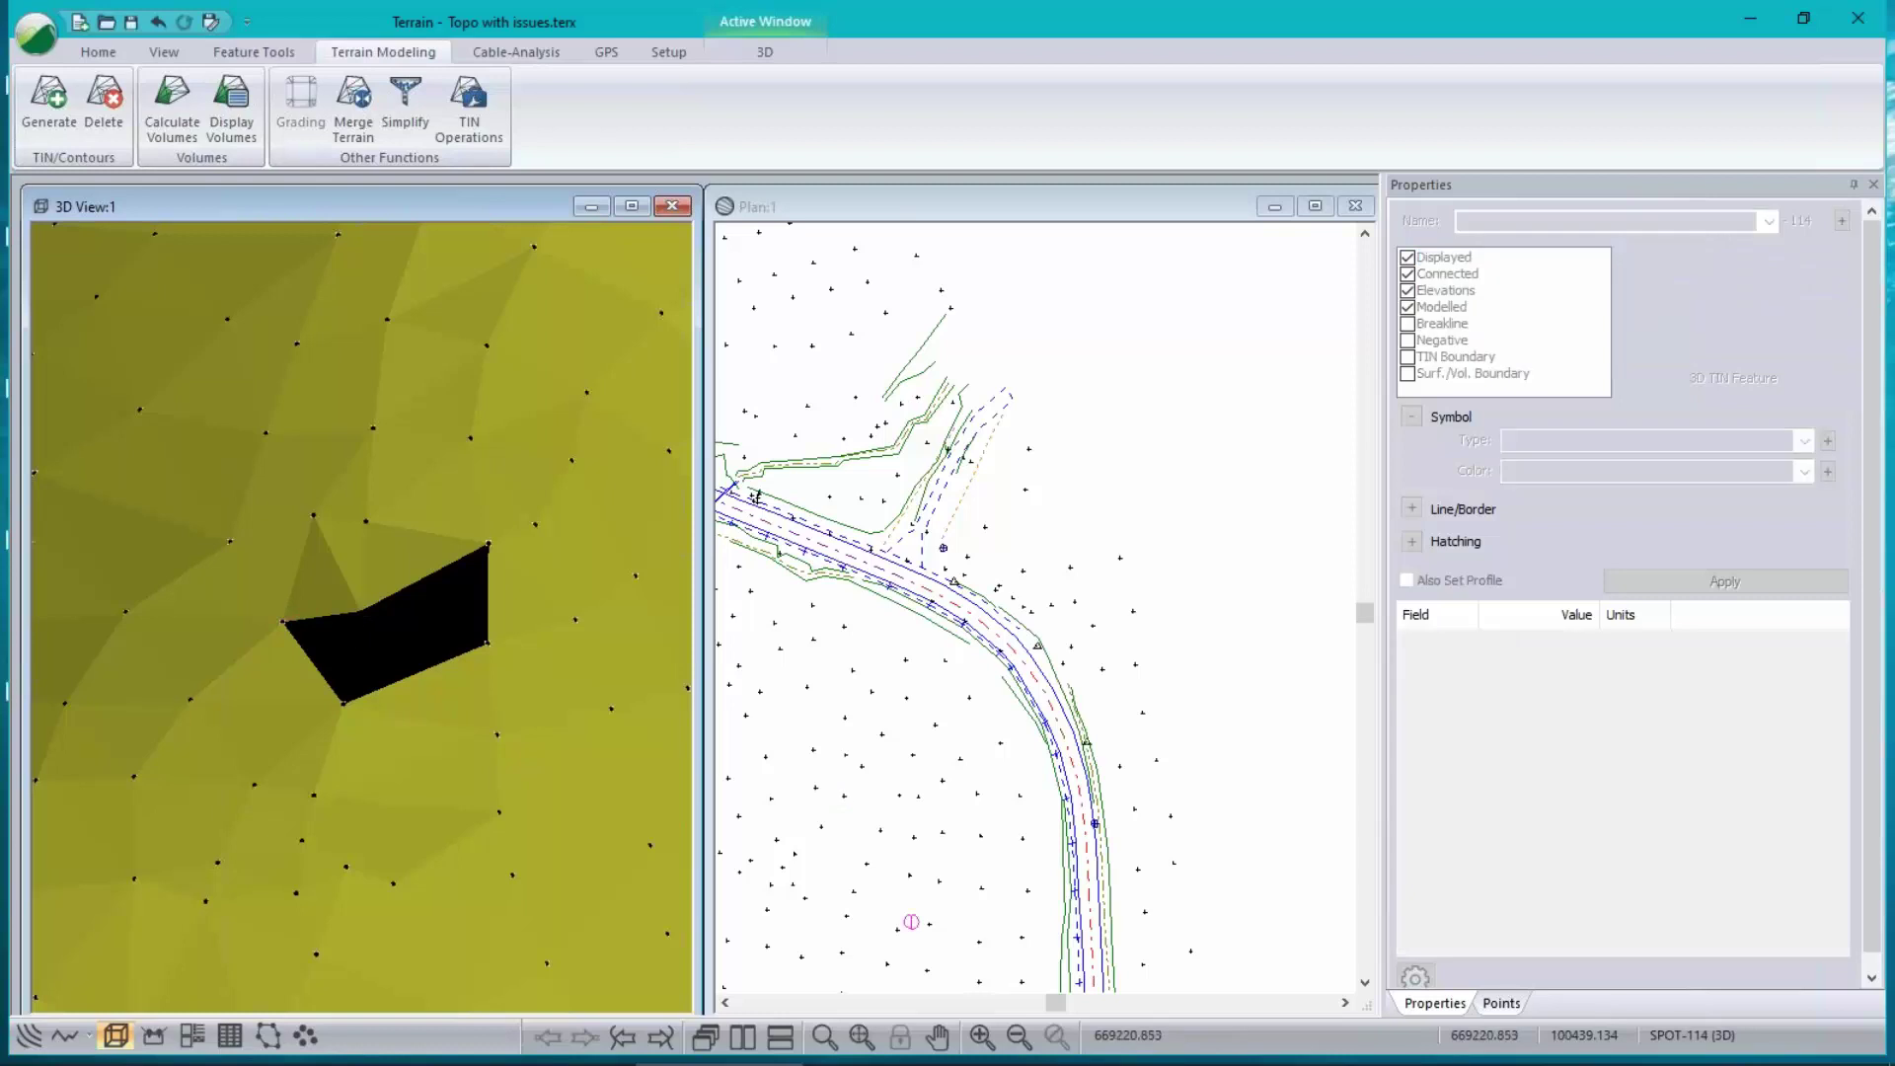
- Exclude the spot point inside the pit from the terrain model by turning off Modelled, accepting the clearing of existing triangles
click(843, 797)
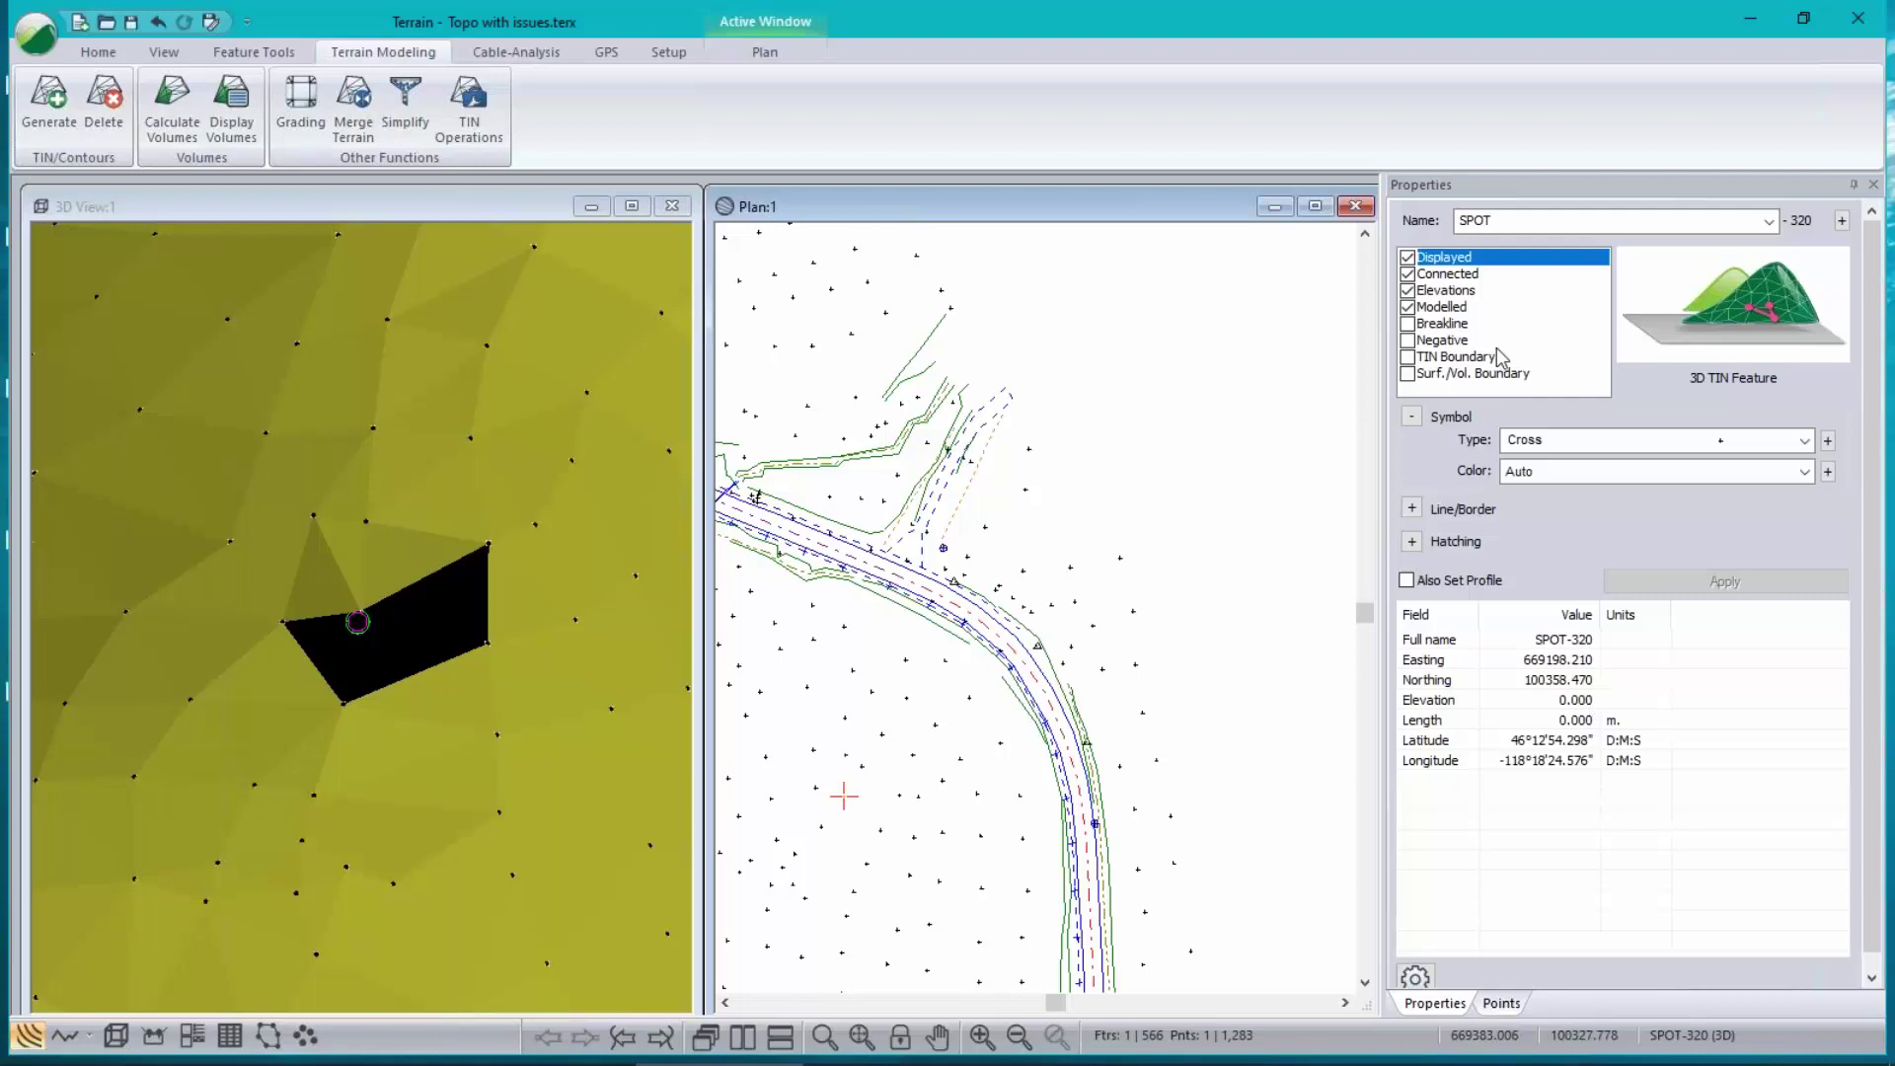
click(1411, 307)
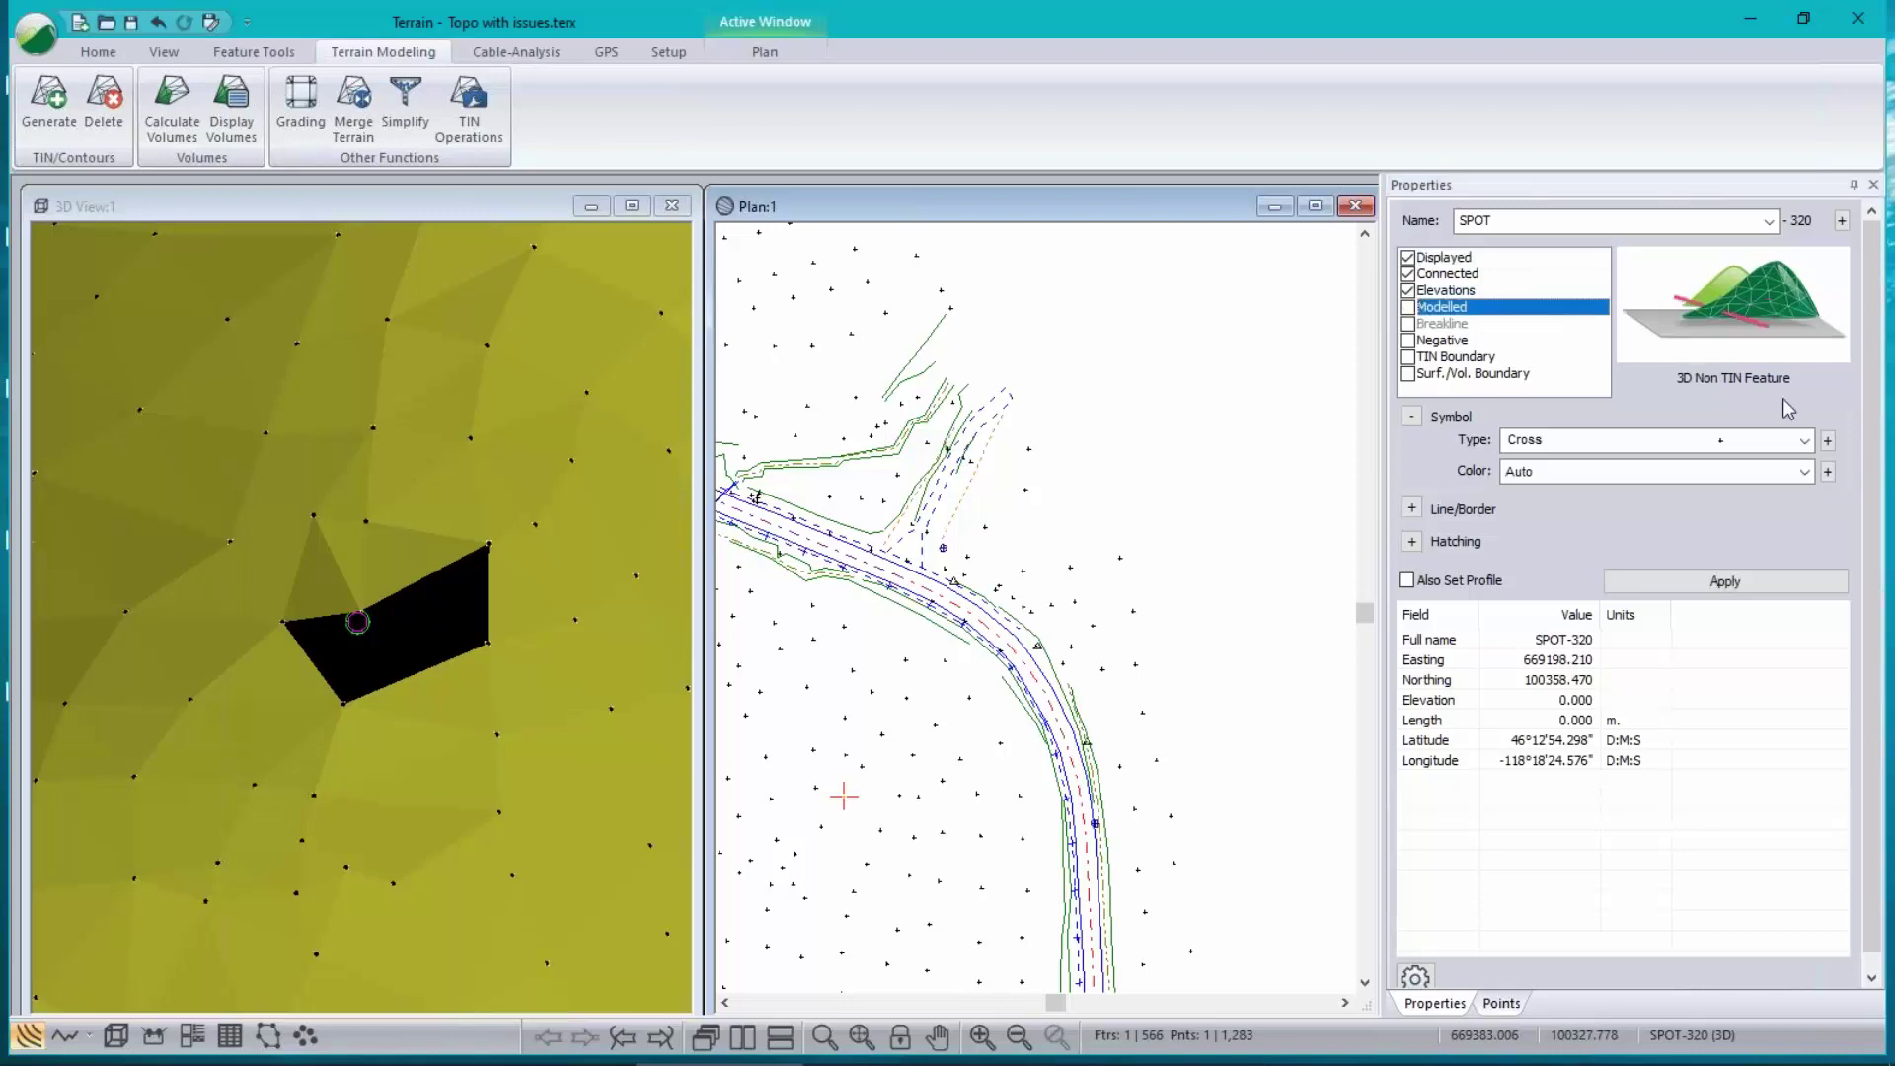
click(1798, 592)
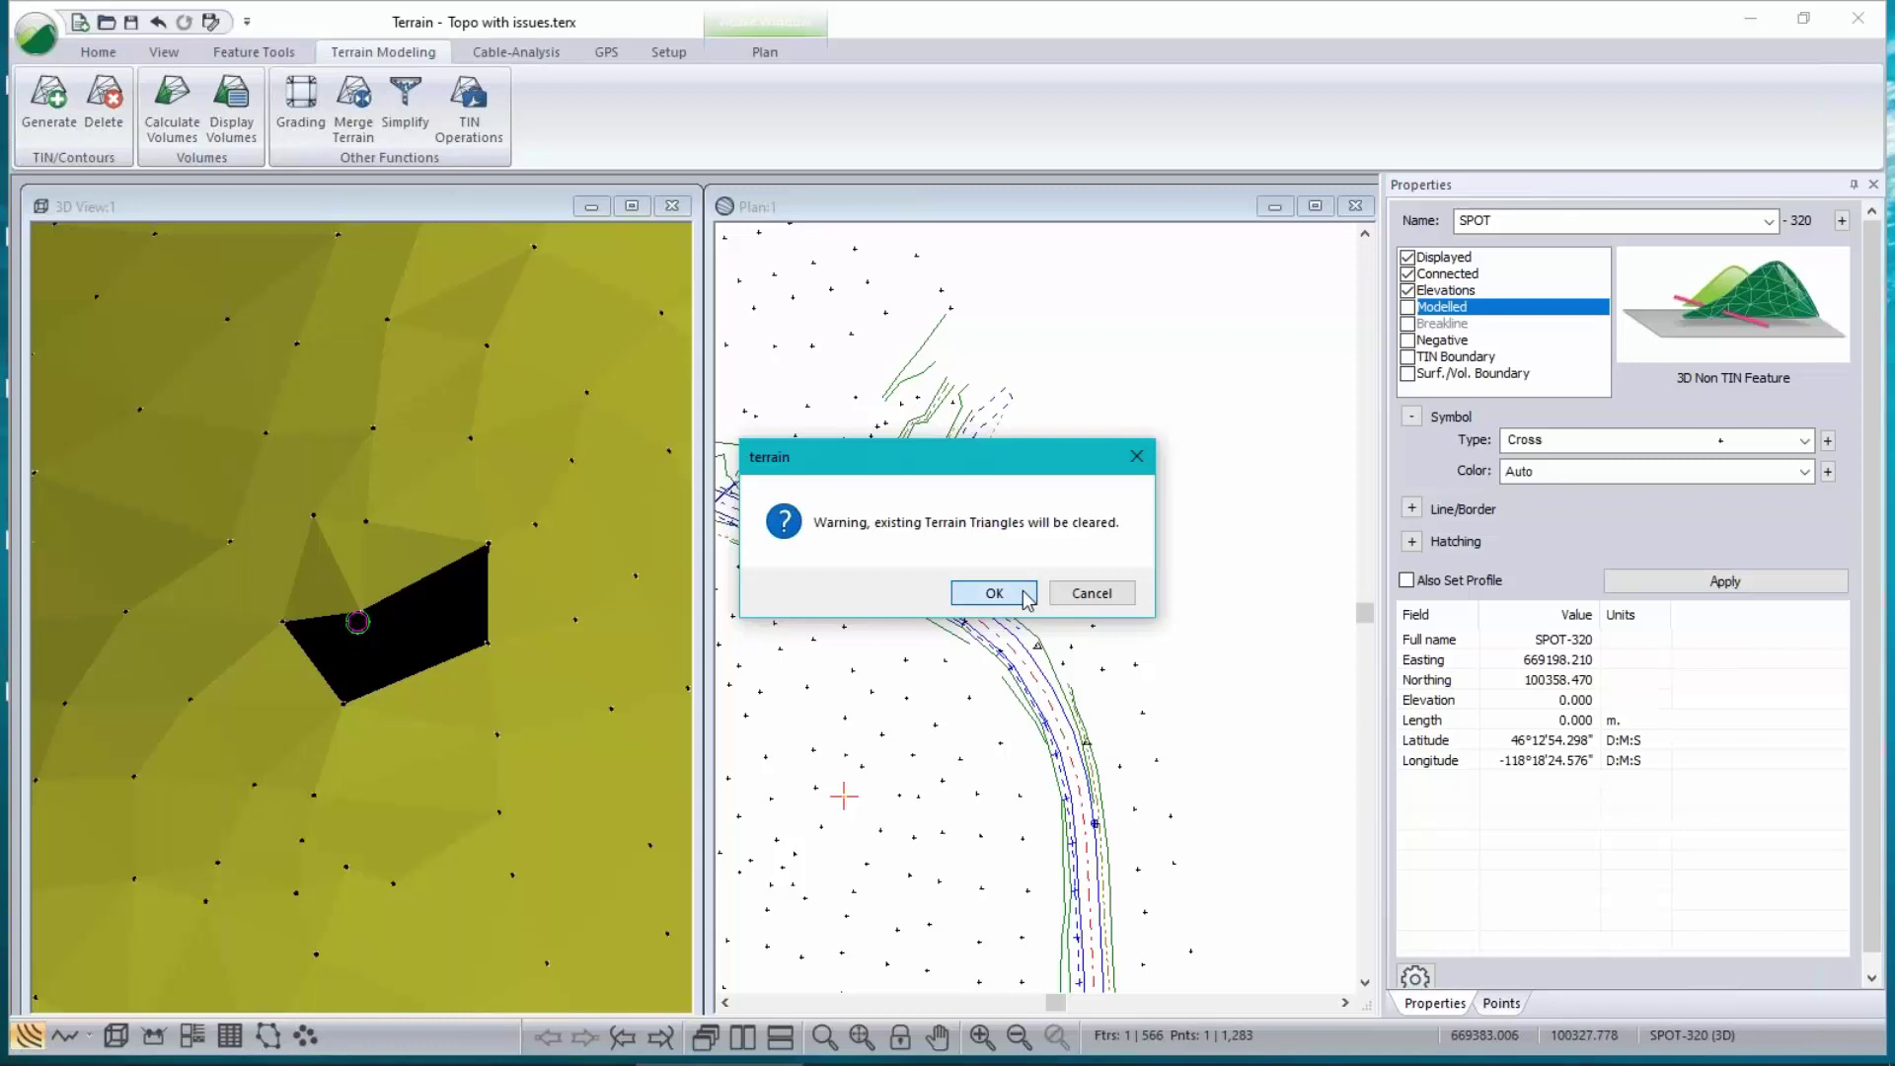
click(993, 593)
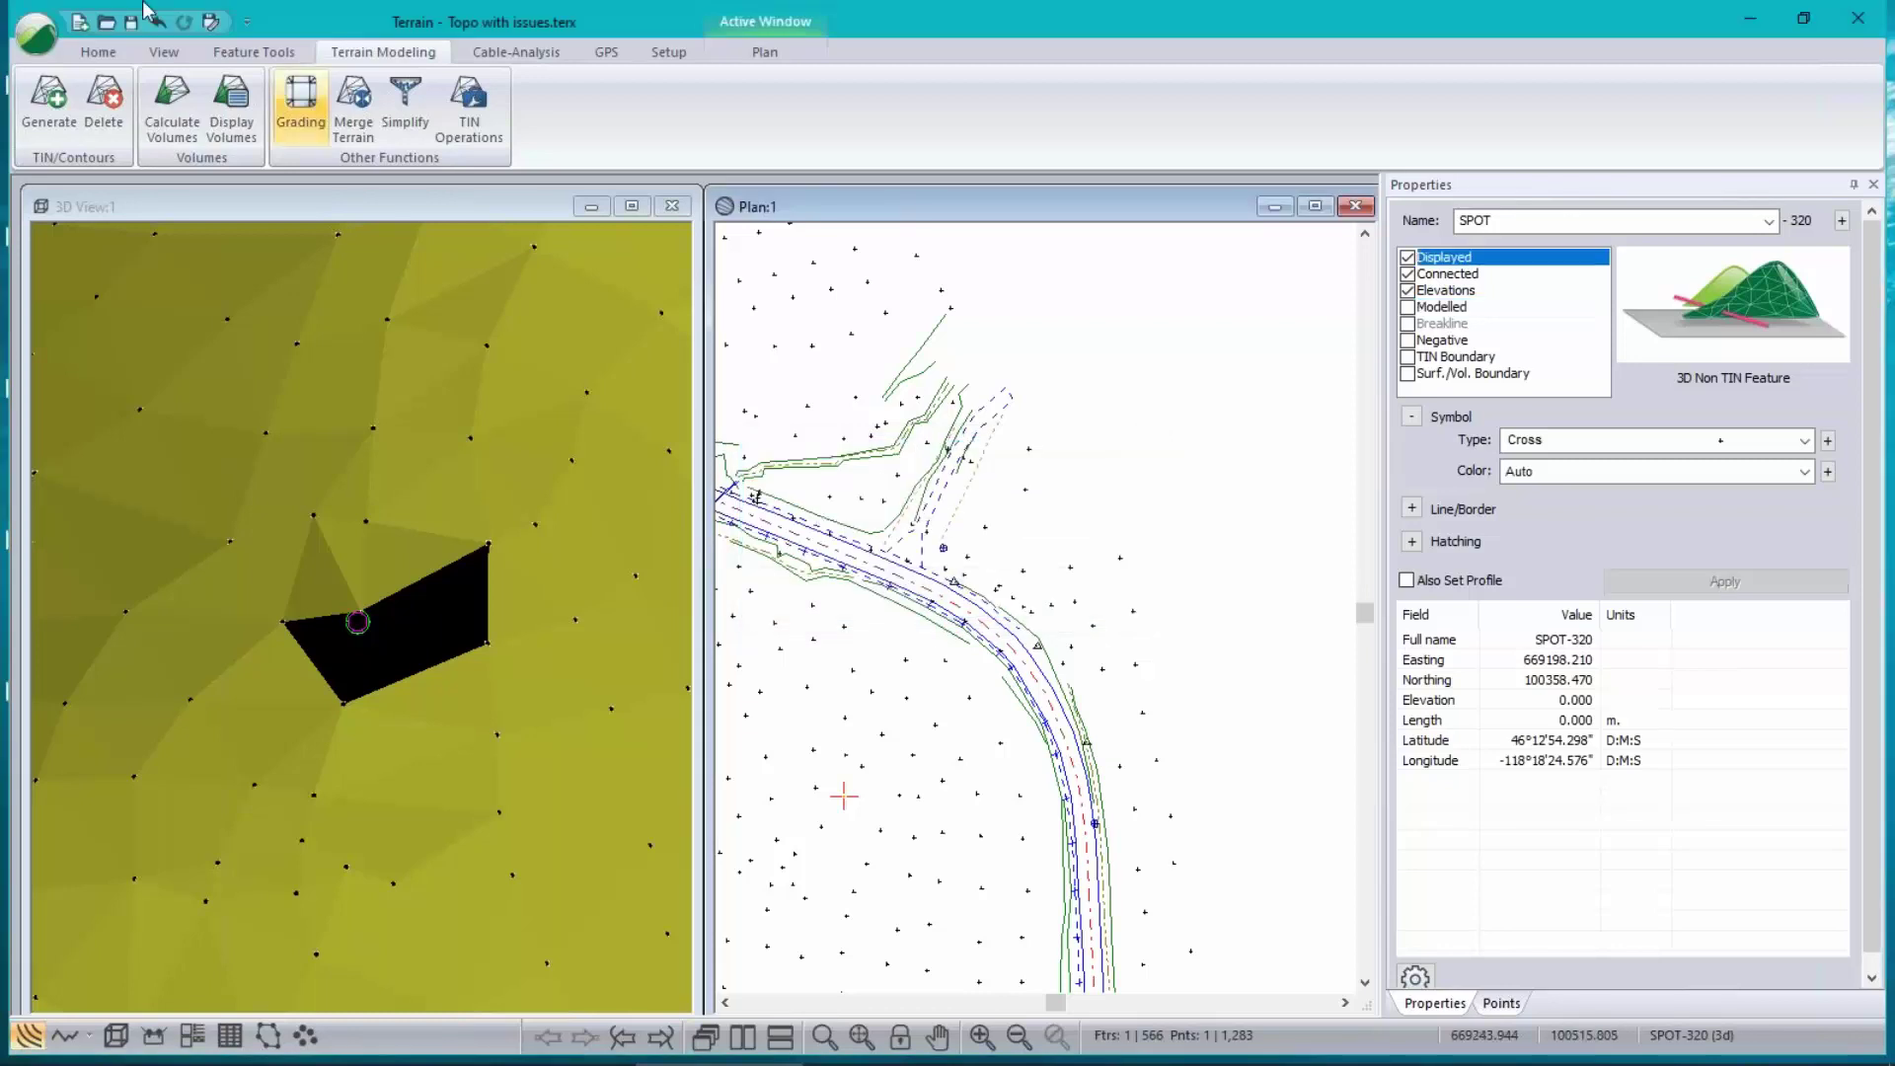
- Regenerate the terrain triangles and contours with a maximum side length of 200, and inspect the repaired surface
click(48, 104)
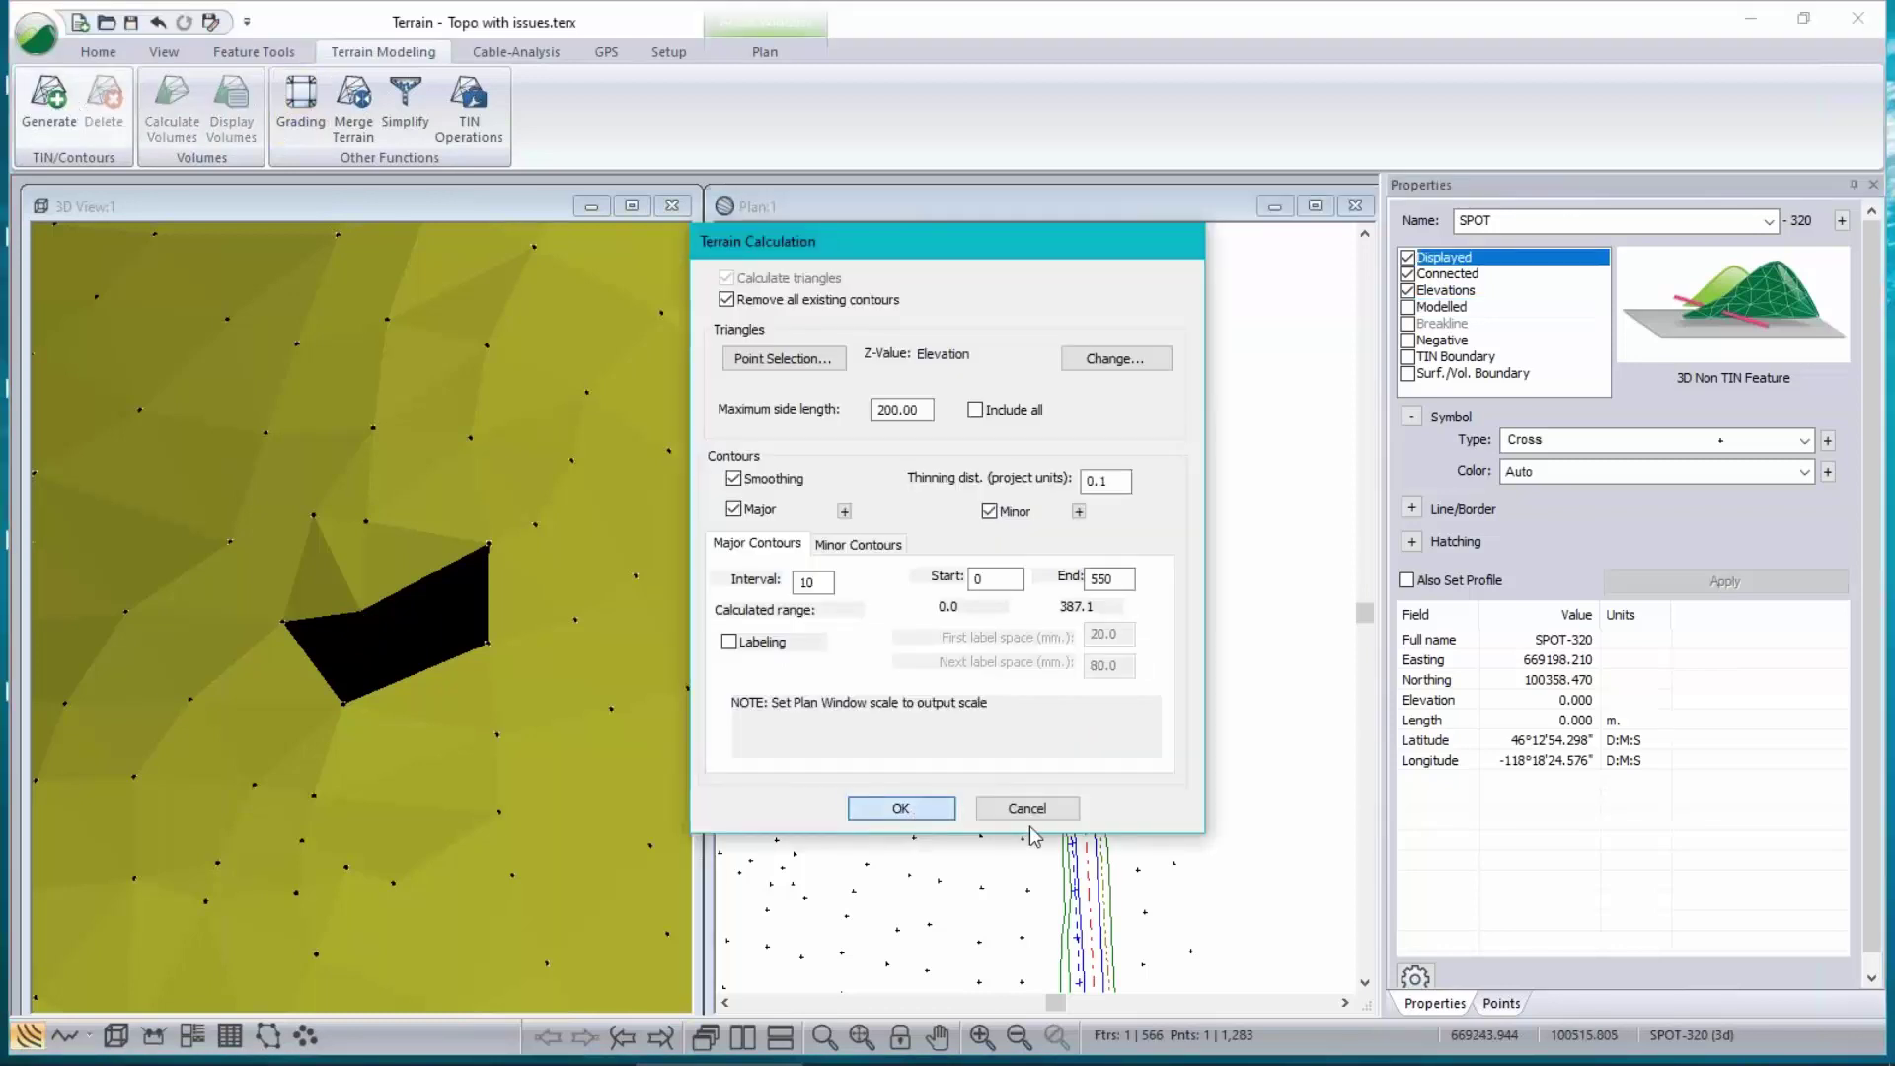
click(861, 805)
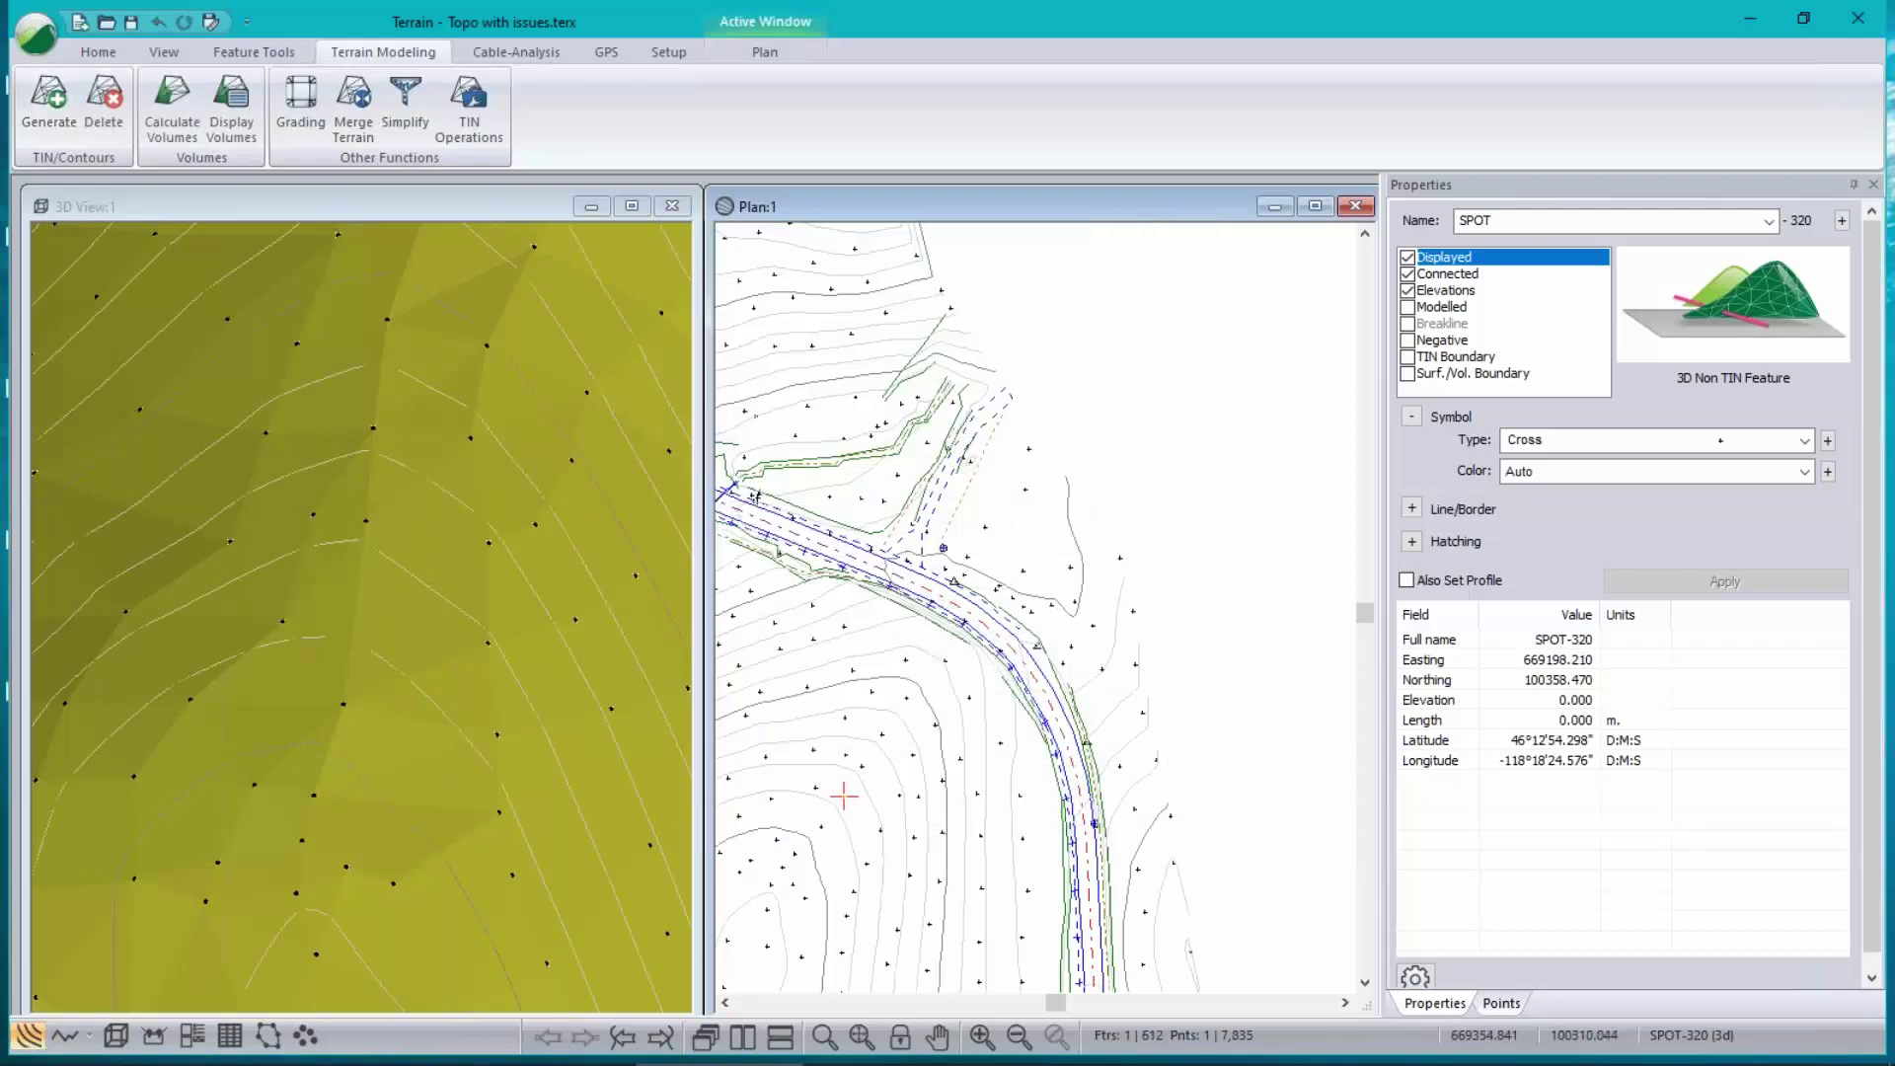
scroll(387, 836, down, 5)
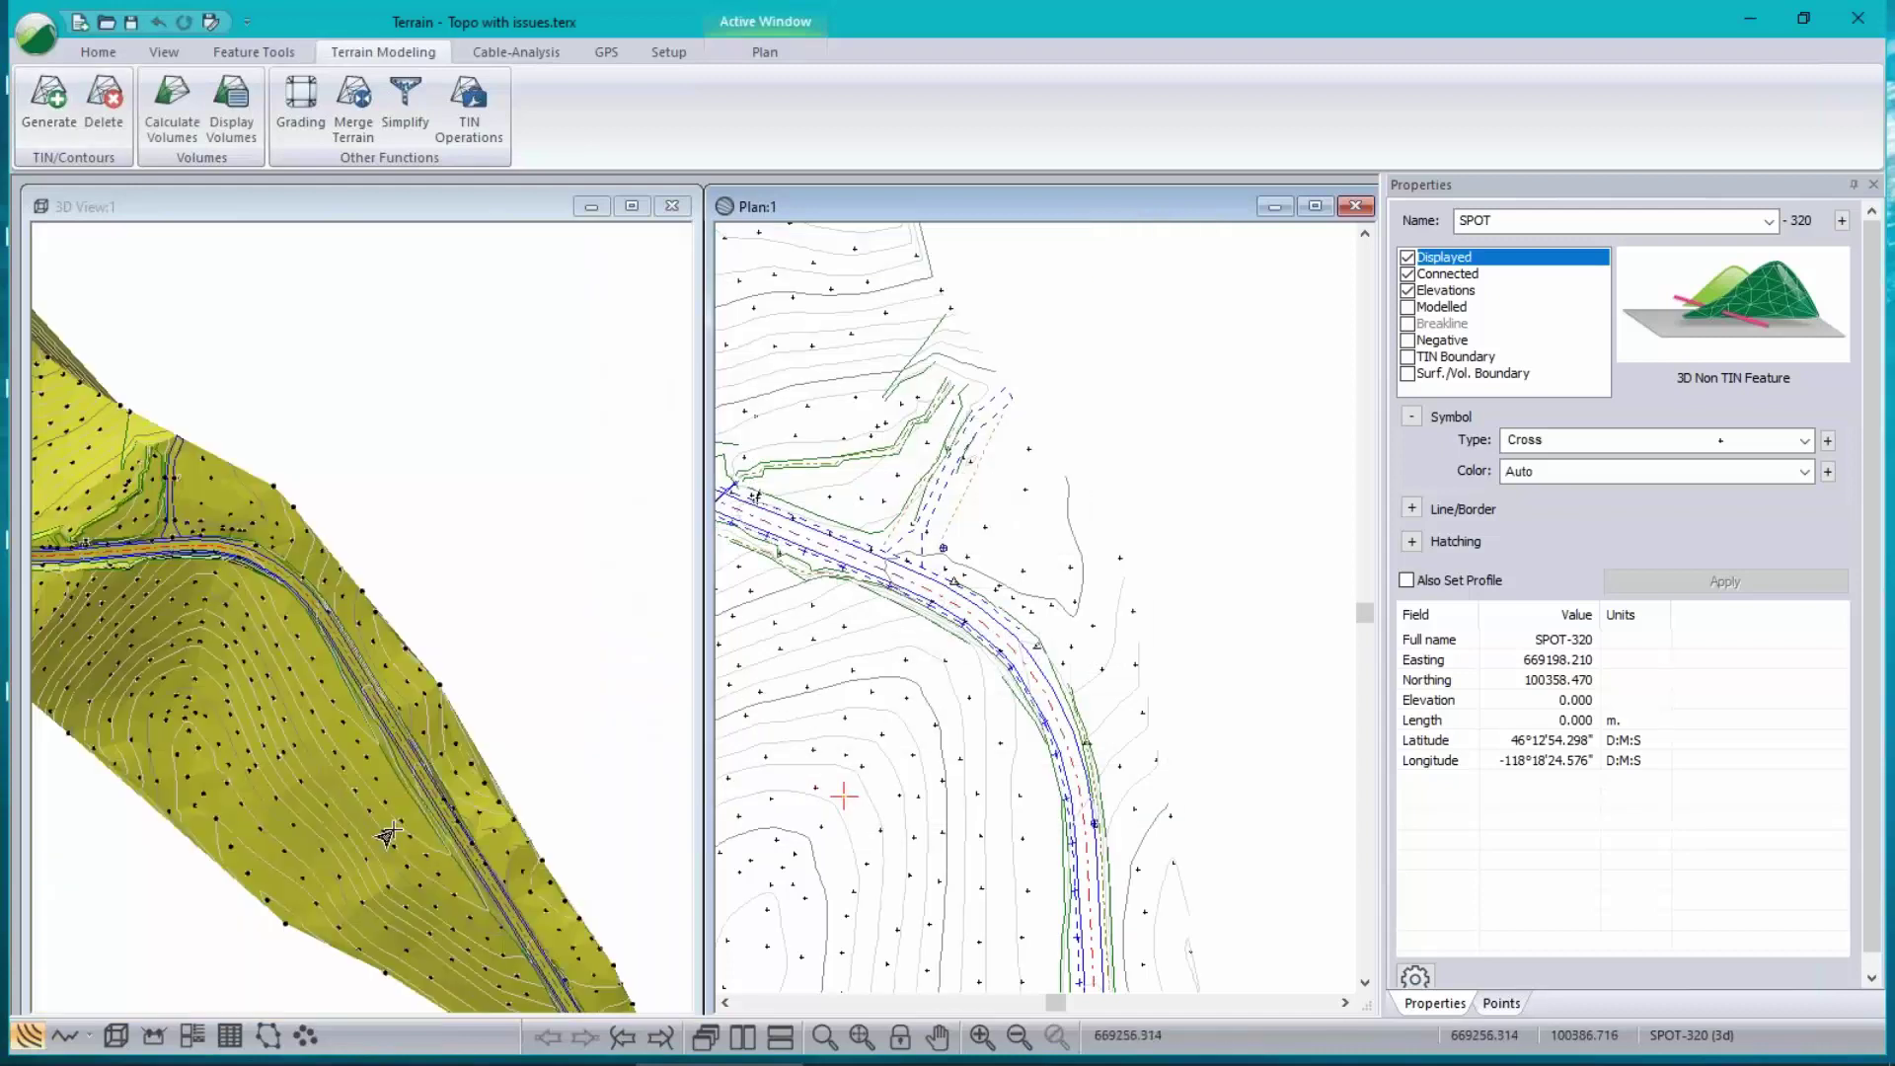
mouse_move(386, 836)
mouse_down()
mouse_move(265, 530)
mouse_move(380, 385)
mouse_move(428, 544)
mouse_up()
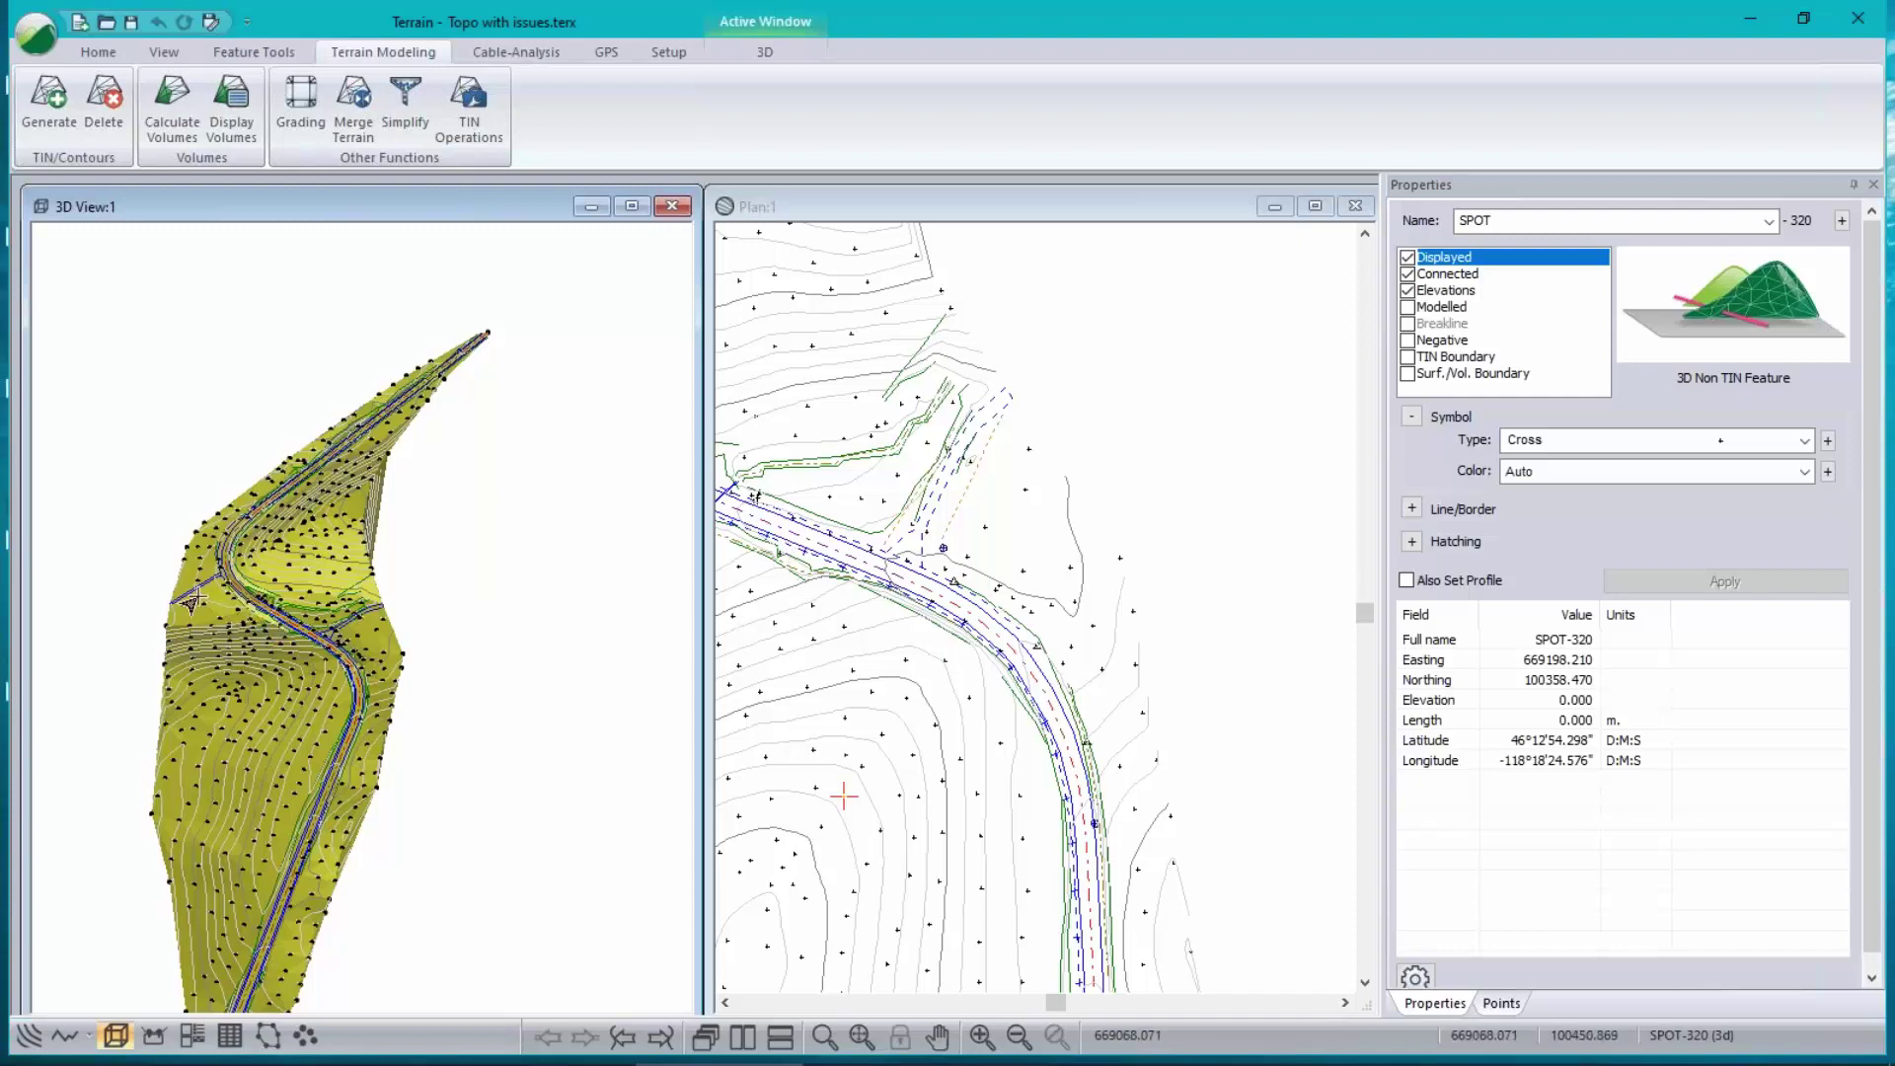
- Regenerate the terrain triangles and contours with a maximum side length of 50 to remove the long edge triangles
scroll(357, 532, up, 5)
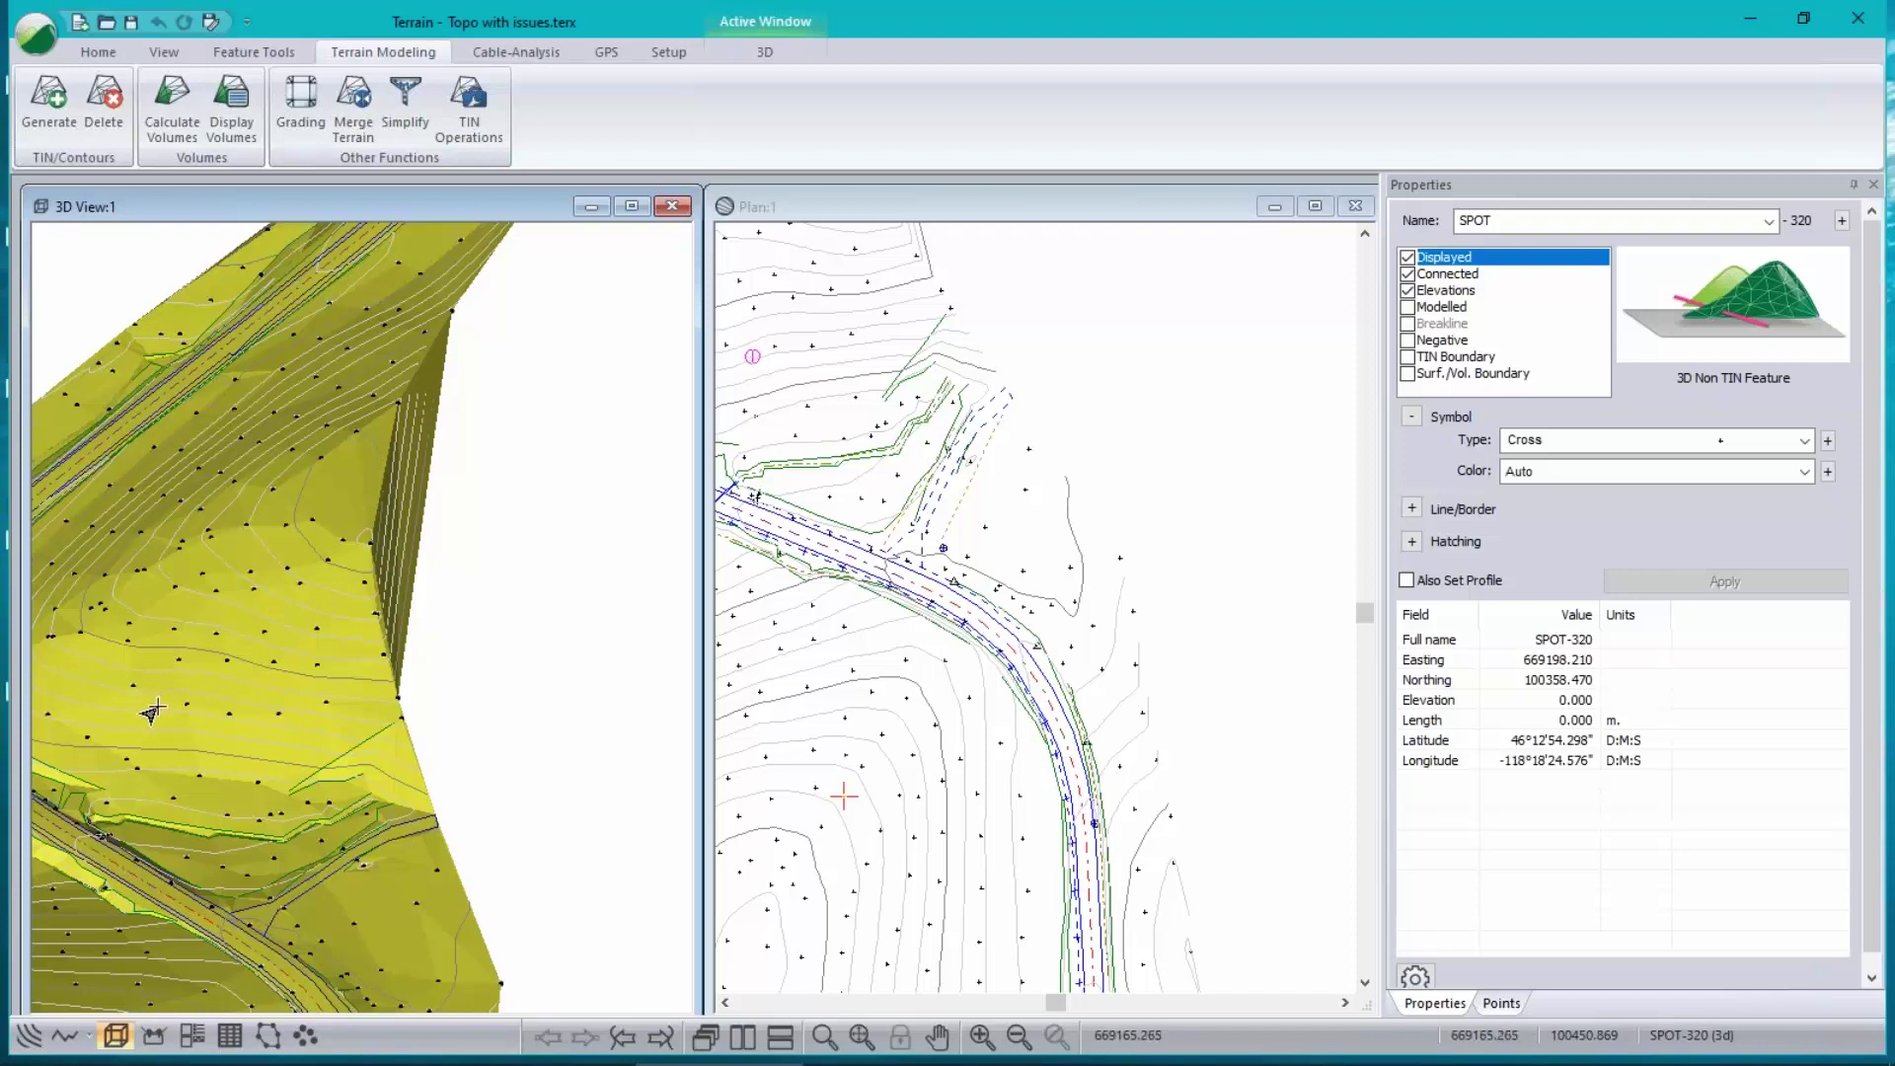
scroll(868, 486, down, 5)
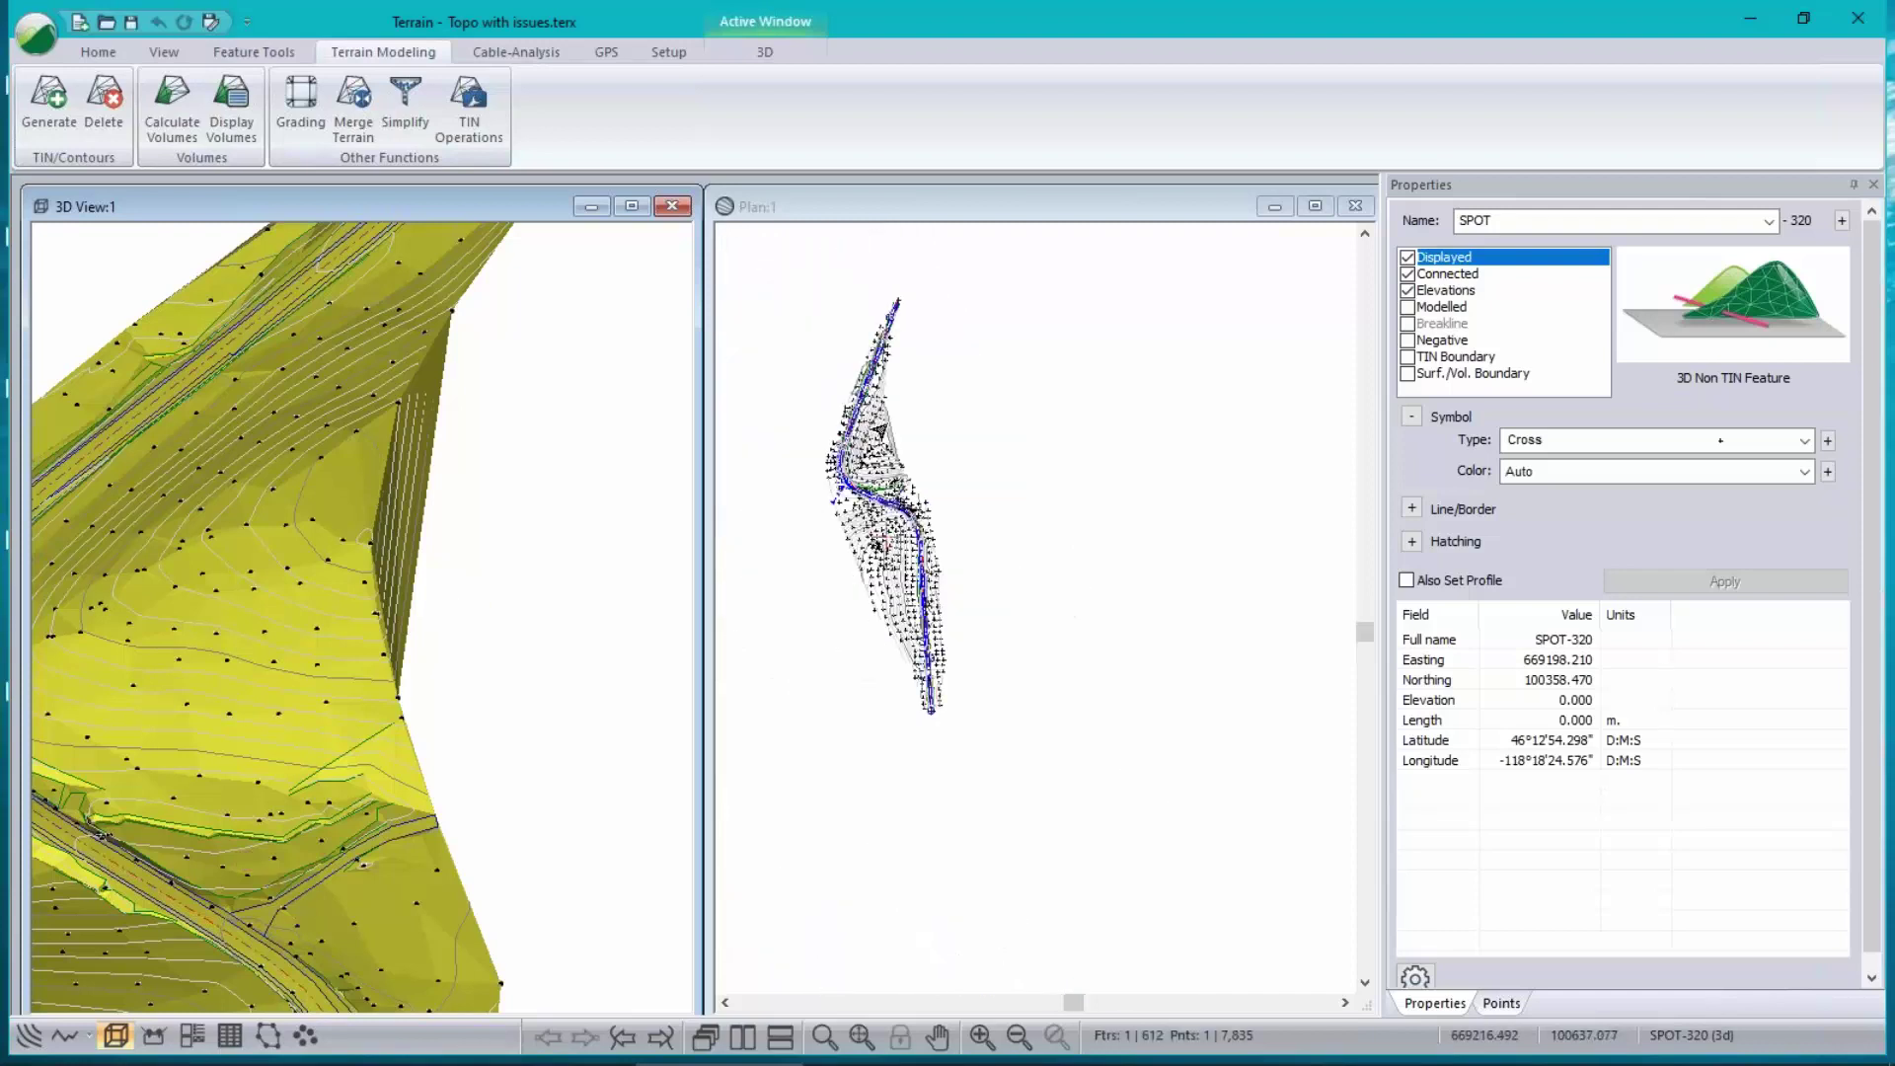
scroll(879, 434, up, 5)
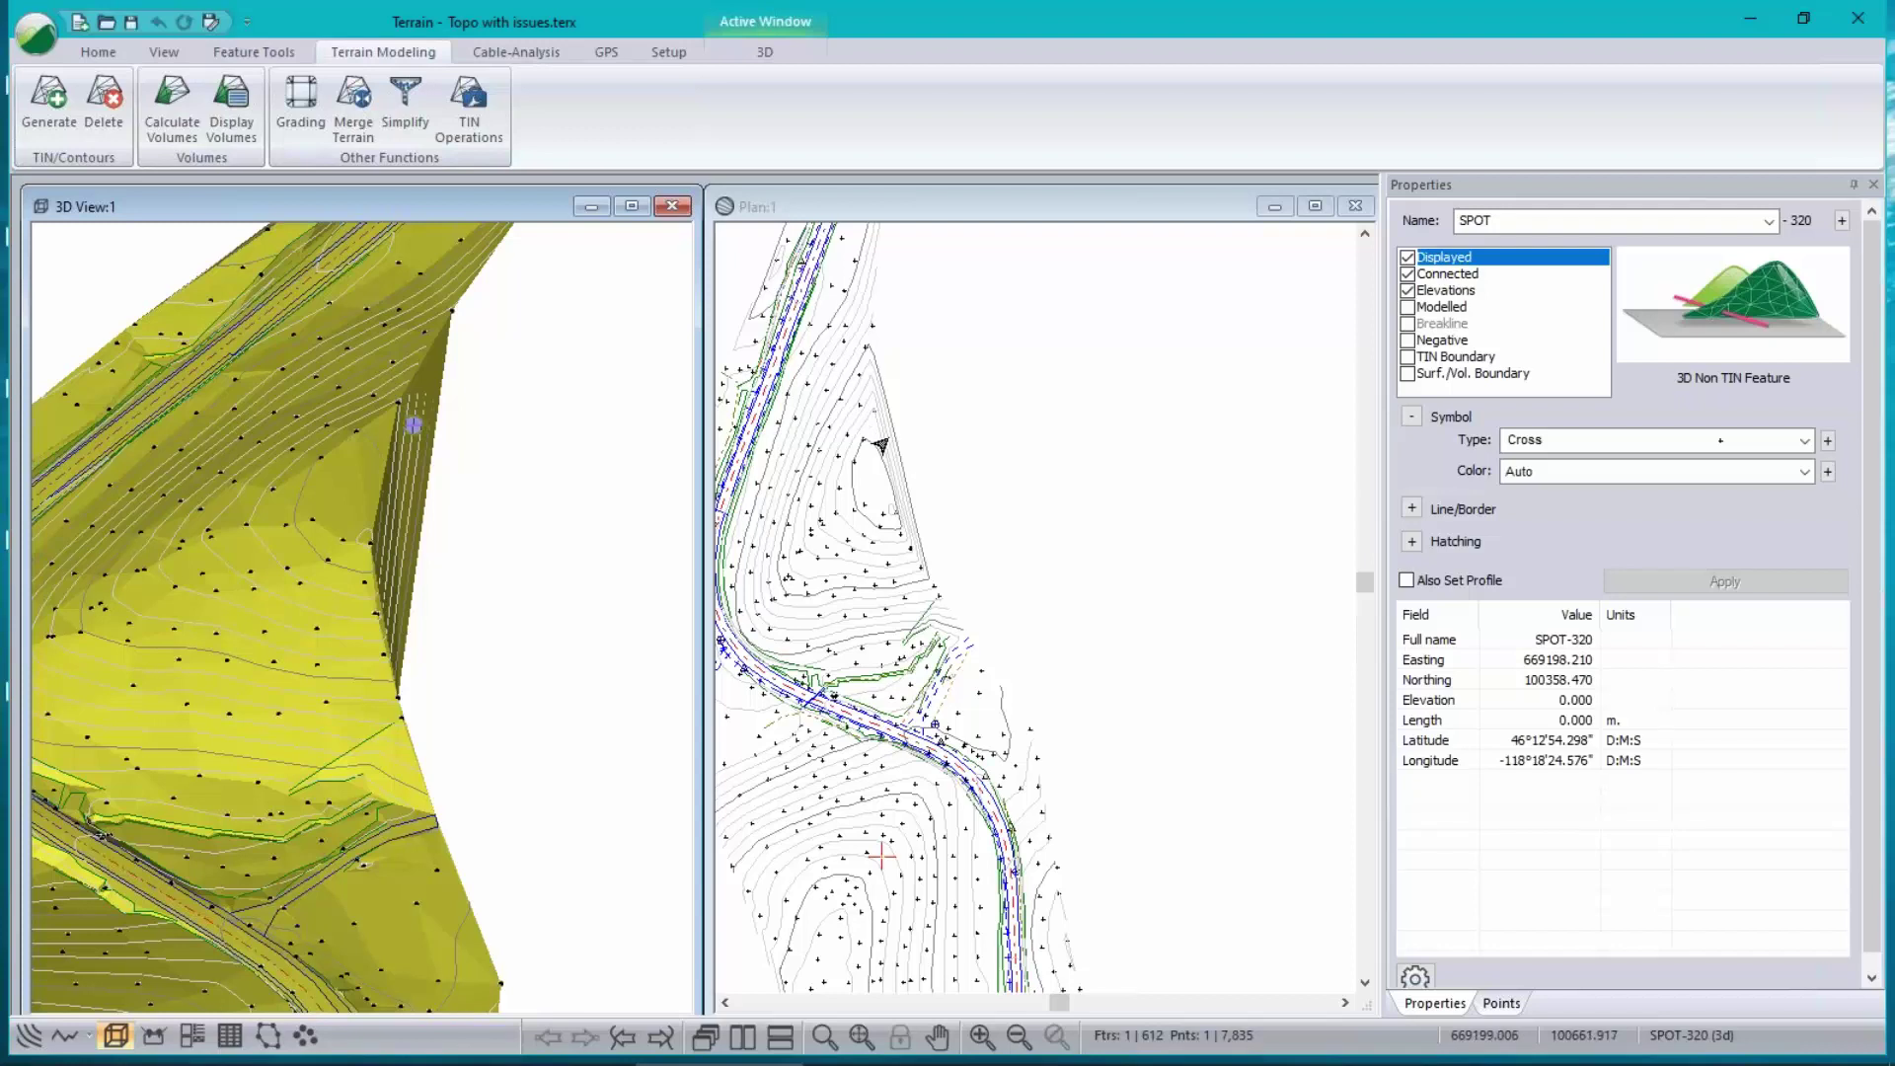
middle_drag(823, 604, 866, 620)
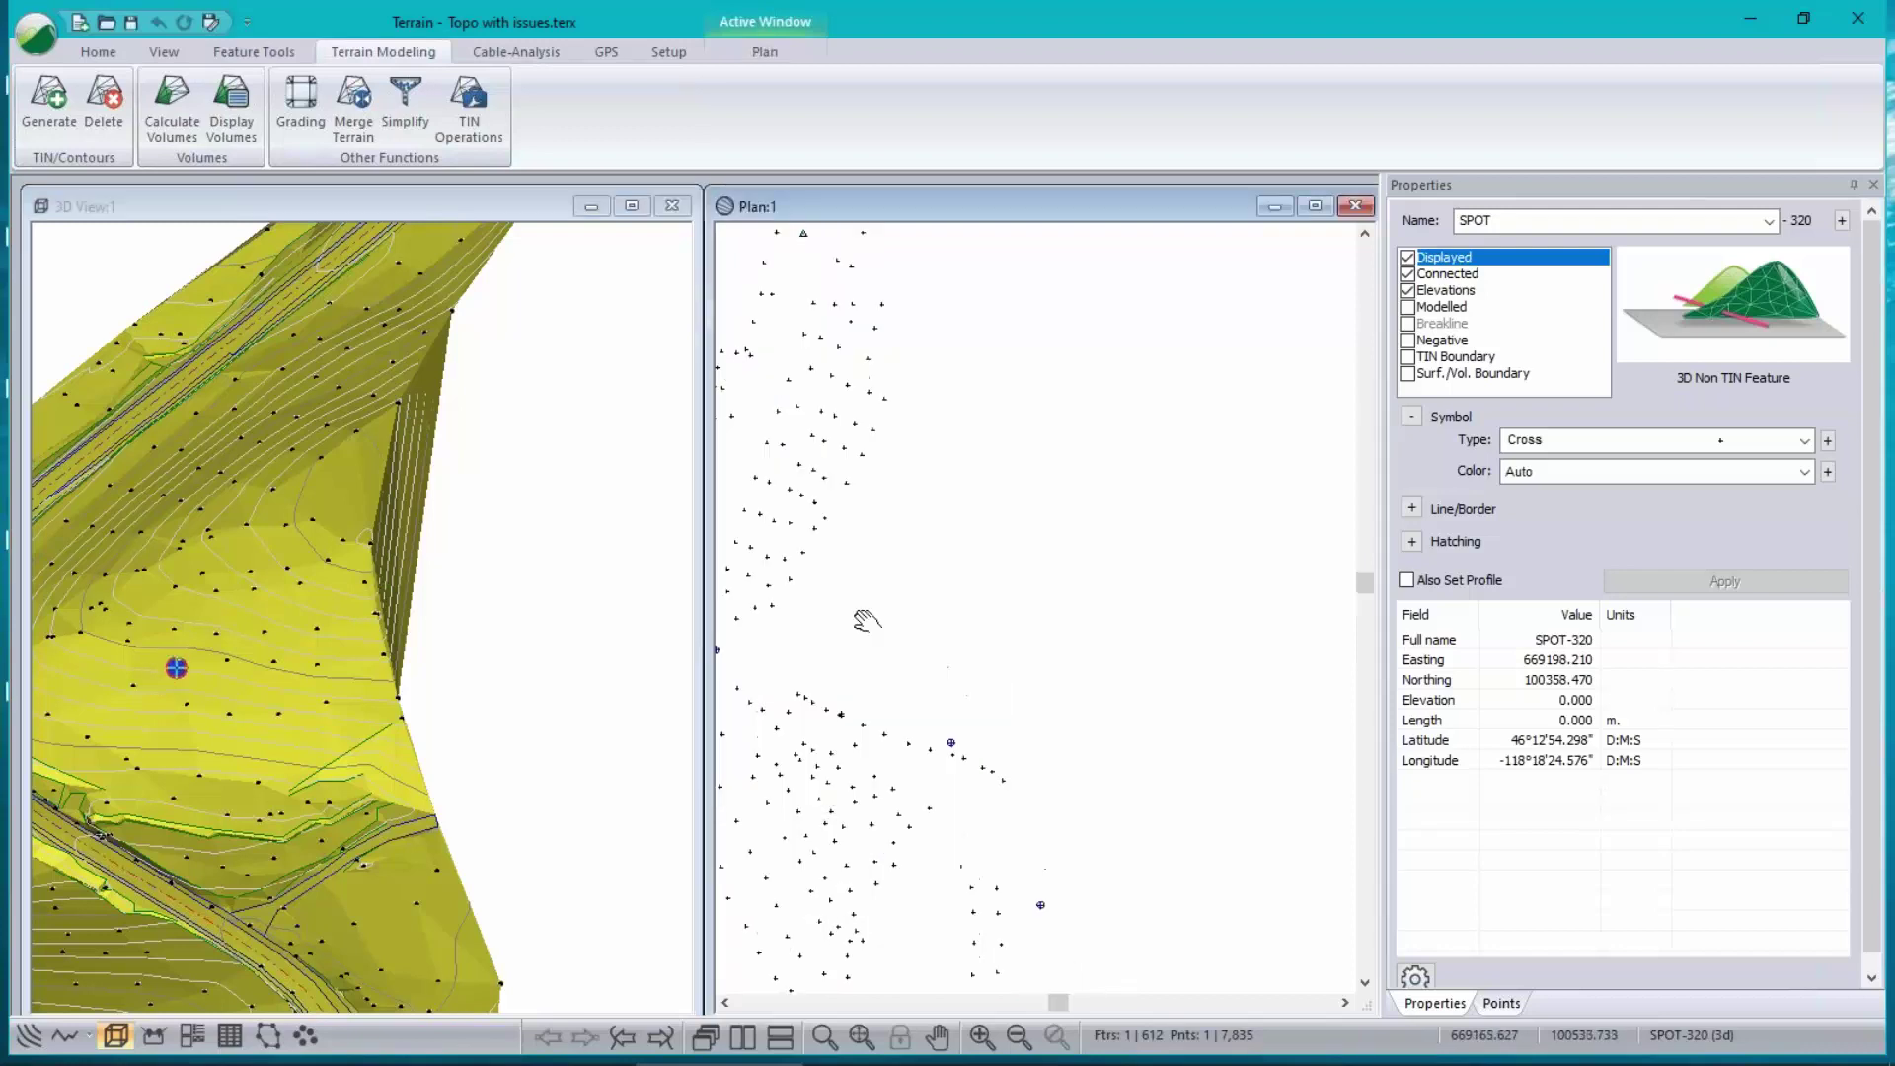
click(49, 104)
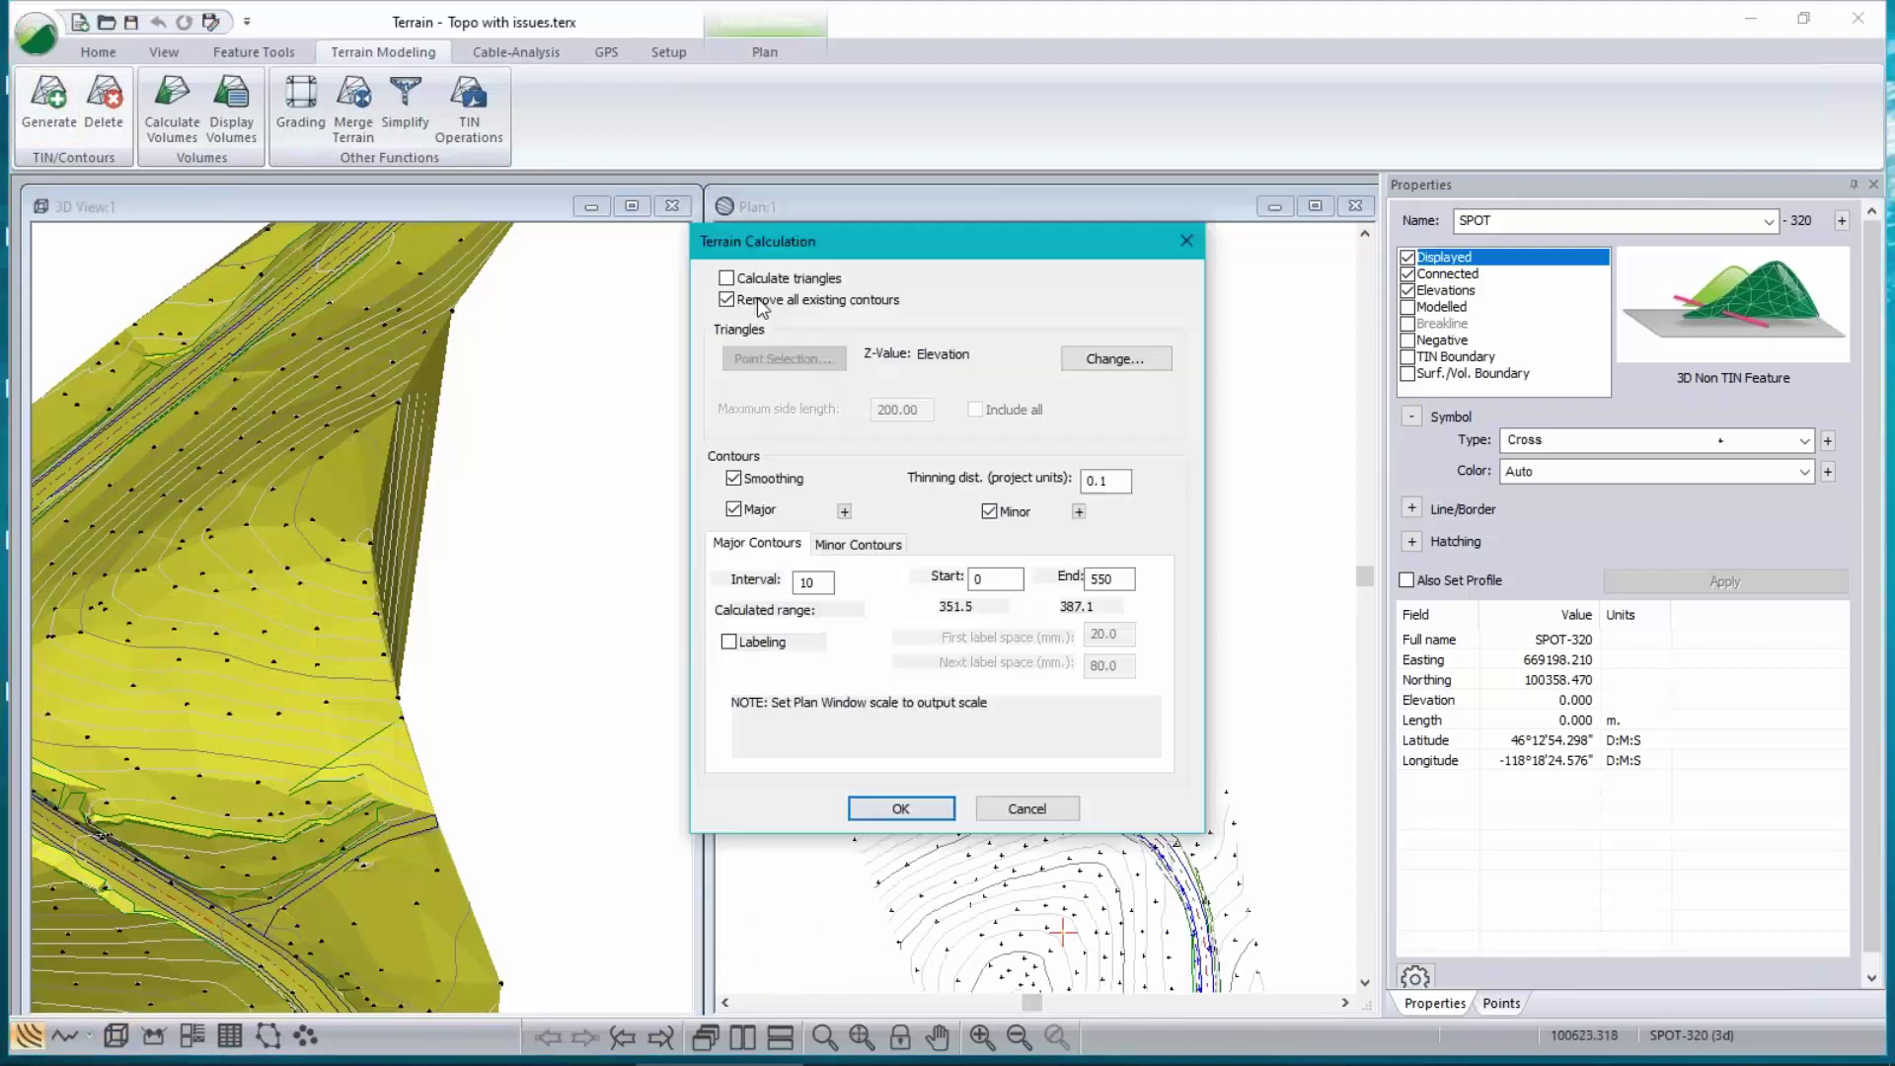
click(731, 278)
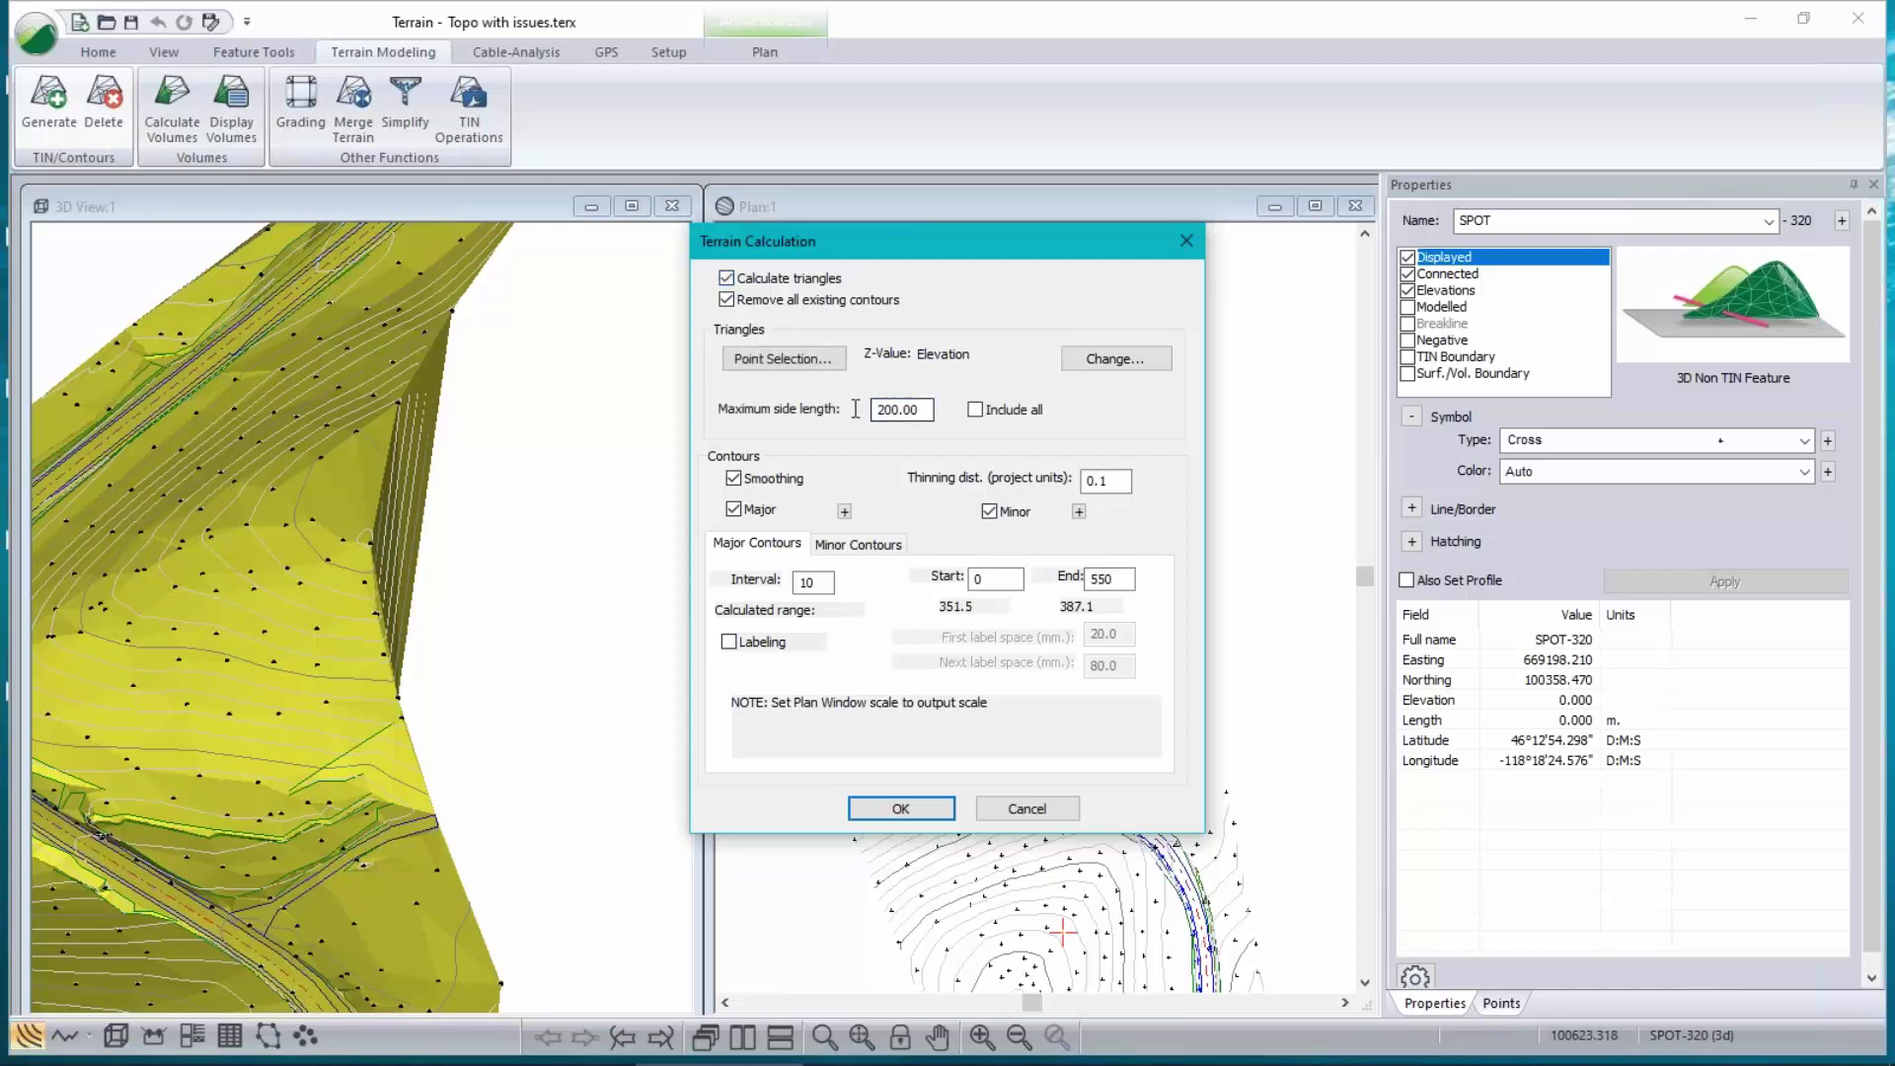
double_click(857, 408)
text(50)
click(903, 809)
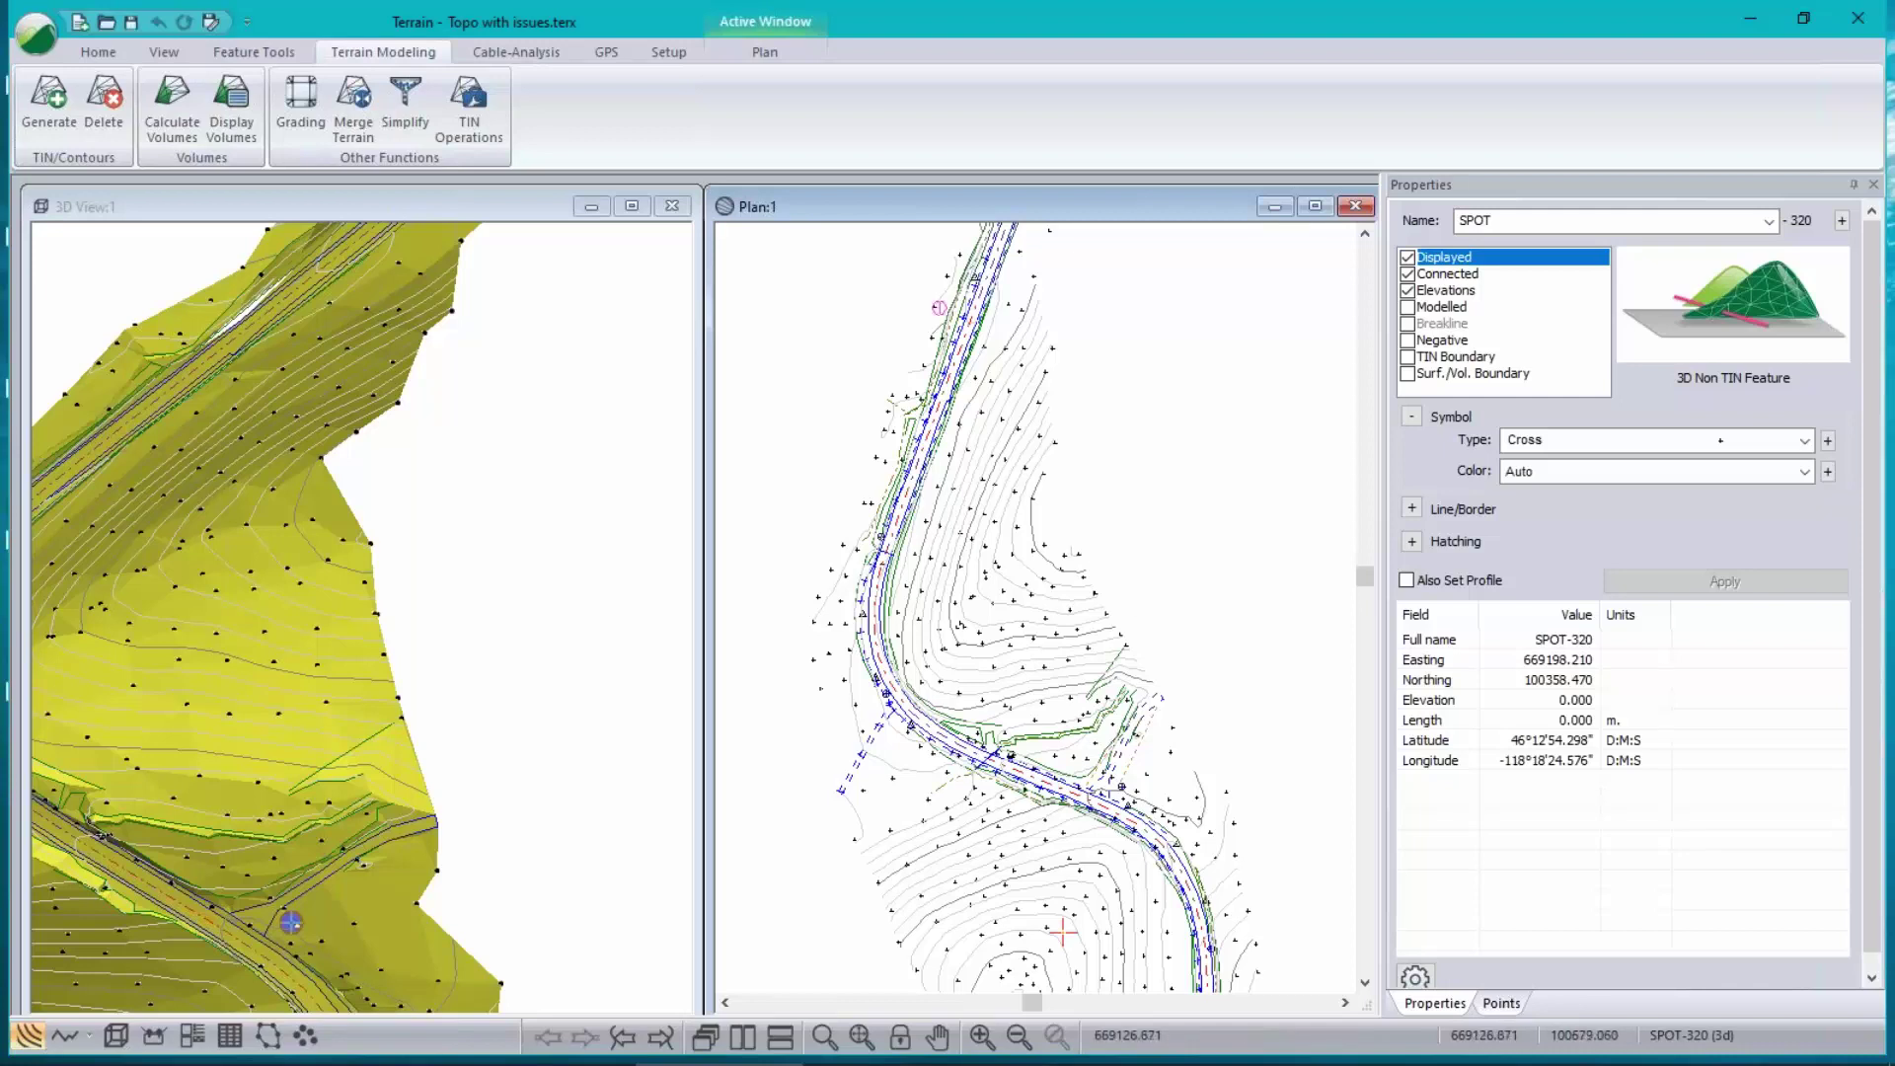
- Create TIN boundary features from the current TIN surface using TIN Operations
scroll(238, 317, up, 2)
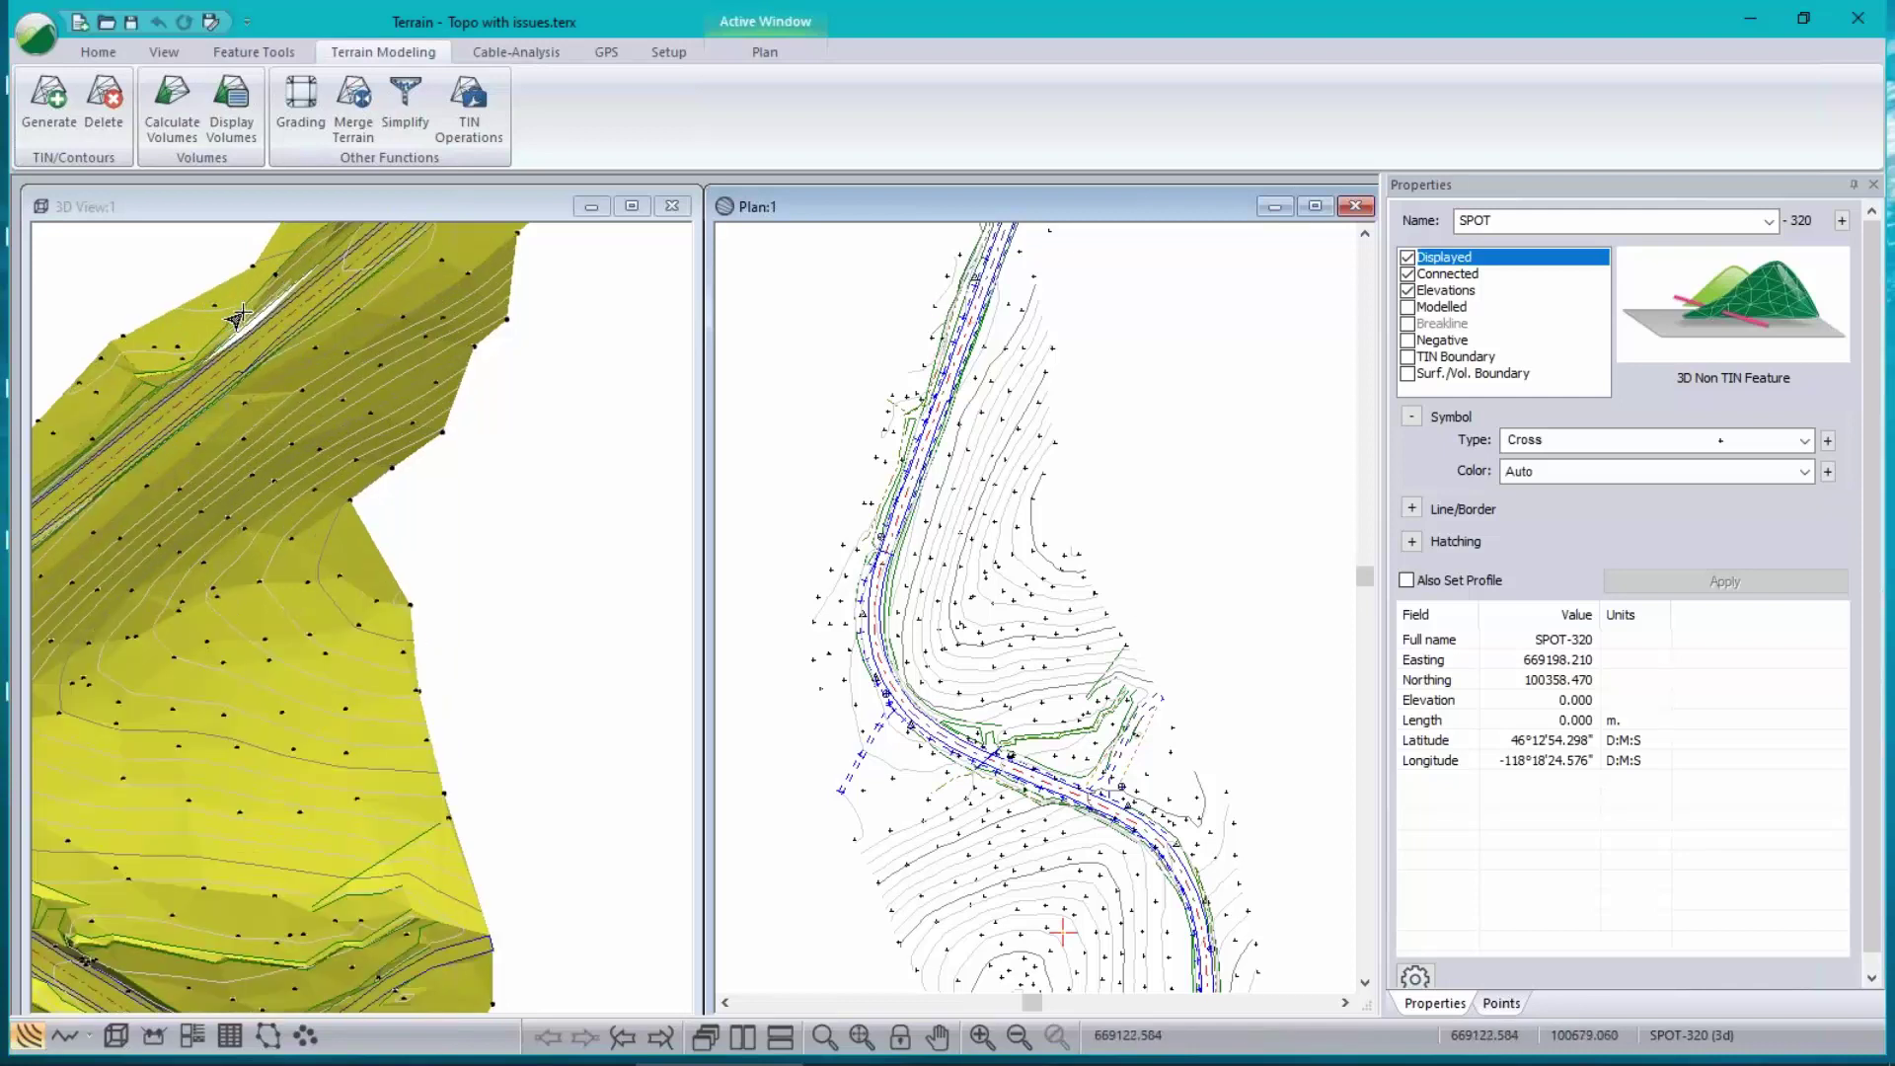
scroll(256, 344, up, 2)
scroll(253, 365, down, 2)
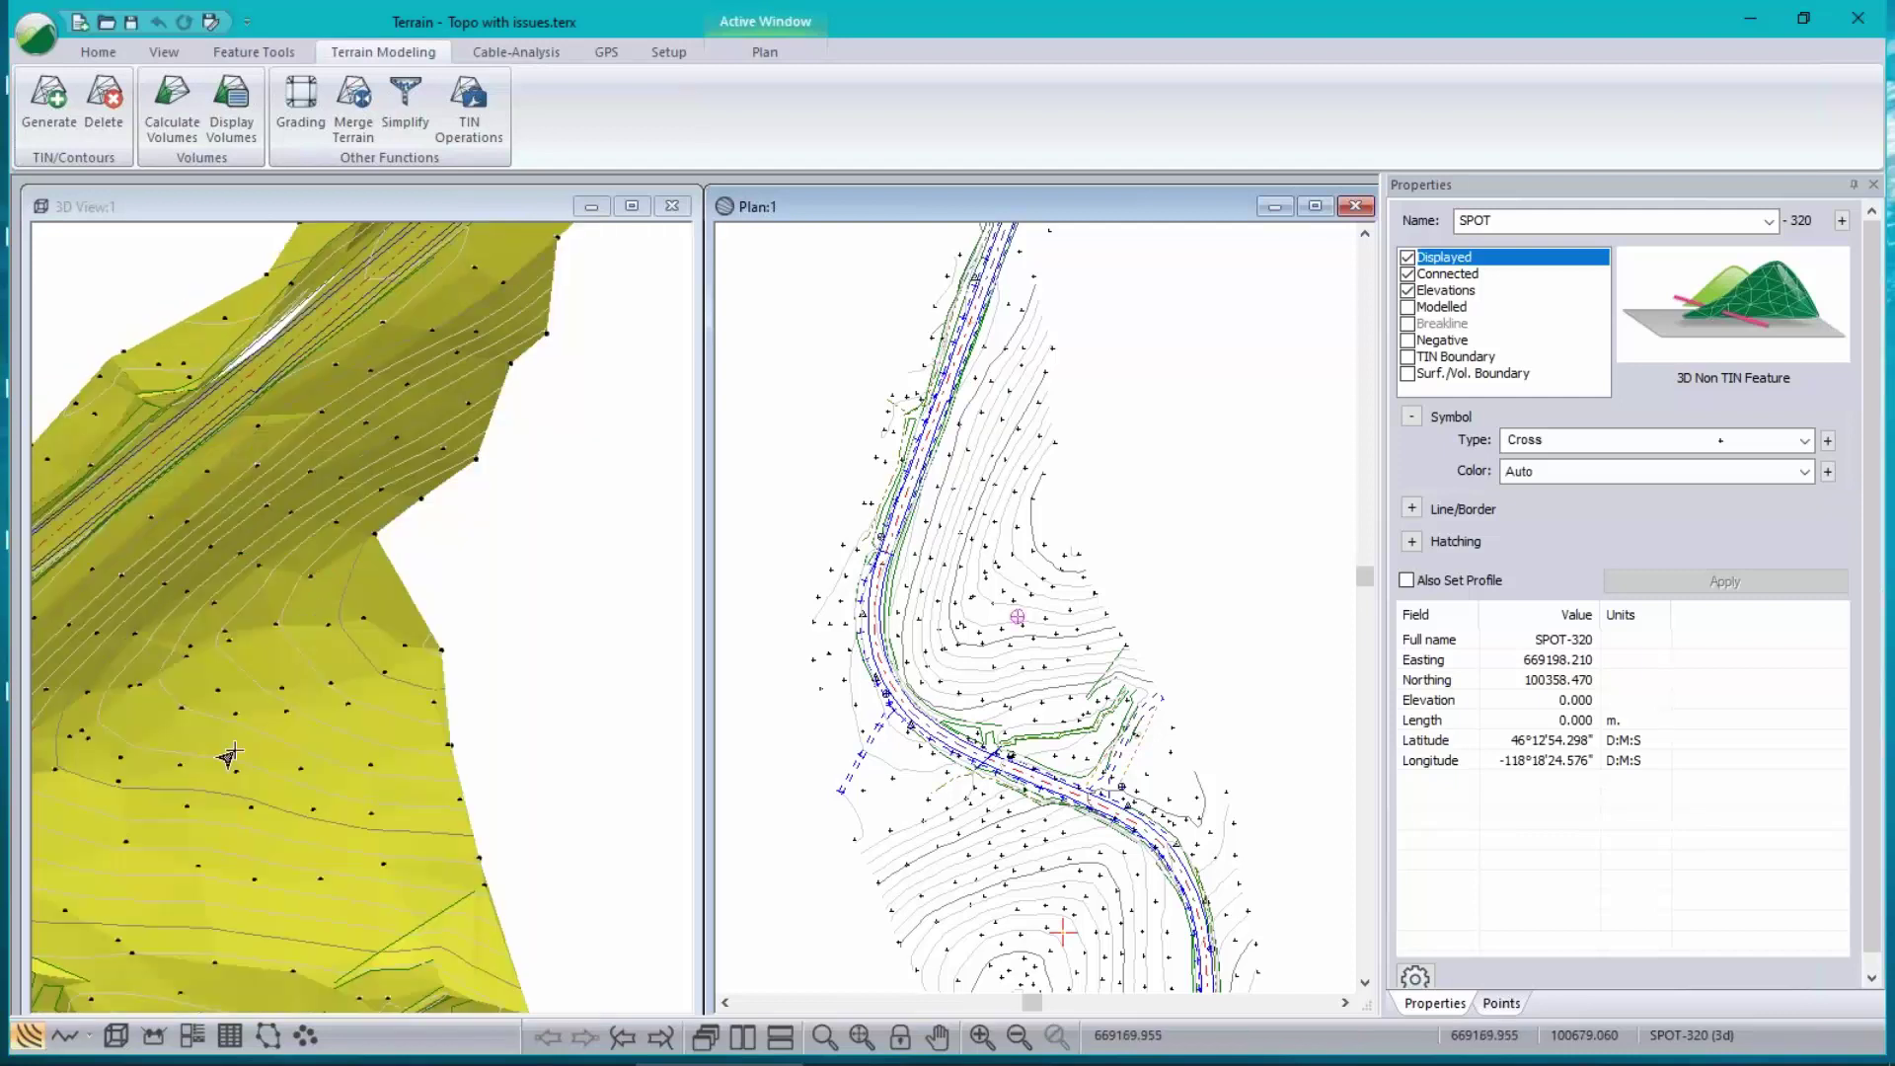
click(234, 669)
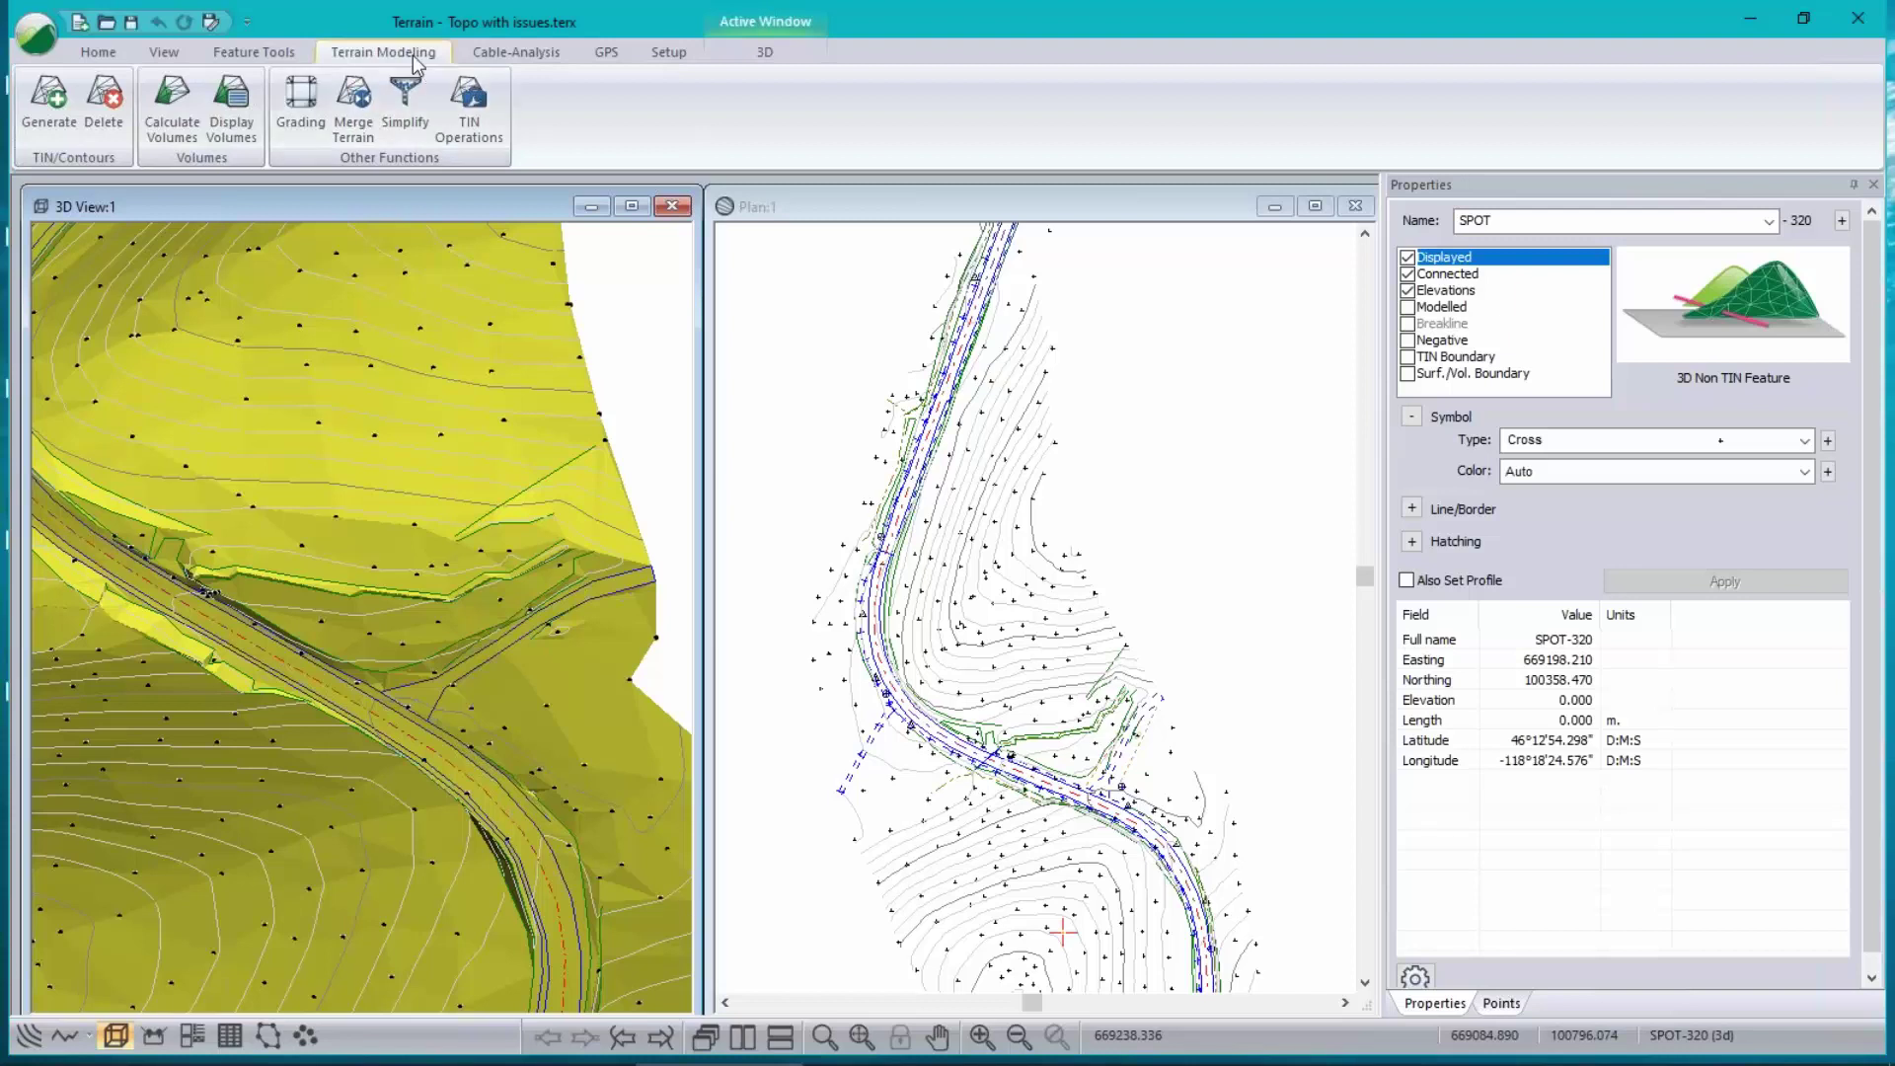
click(471, 119)
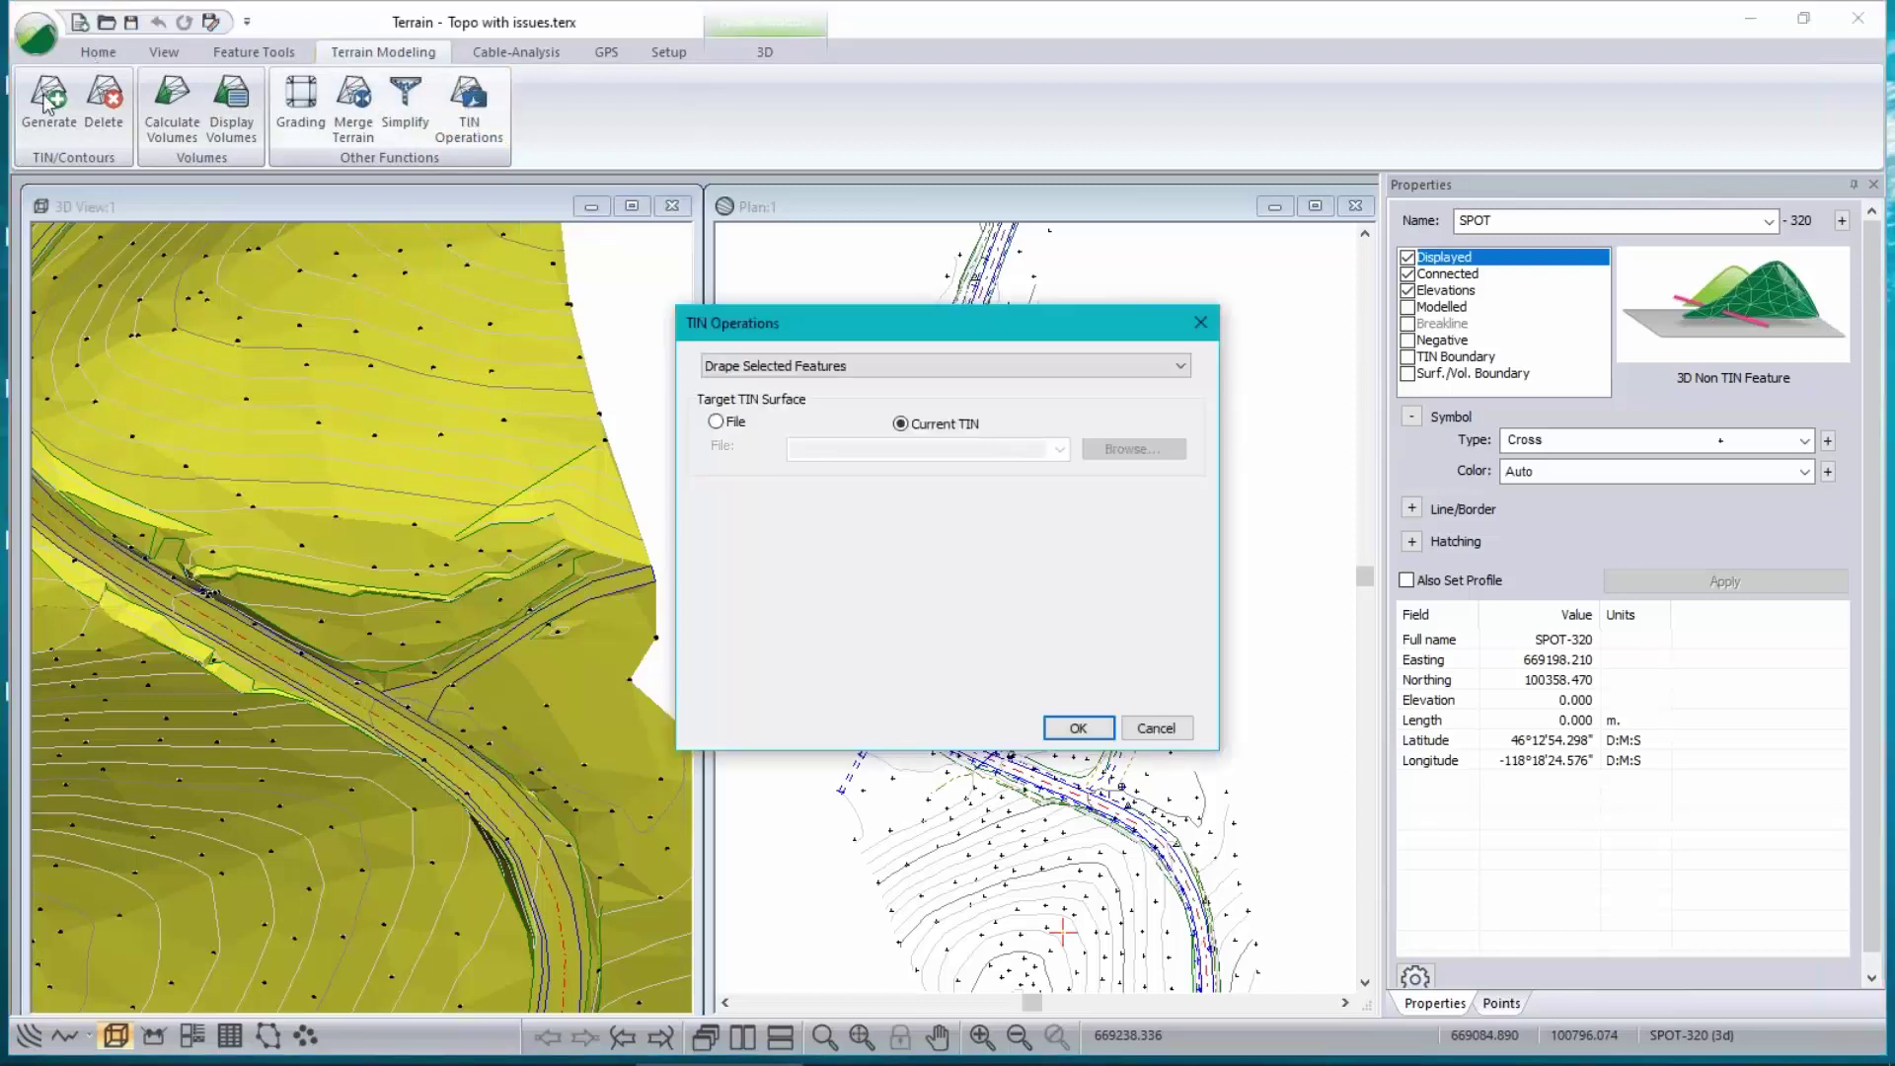
click(975, 364)
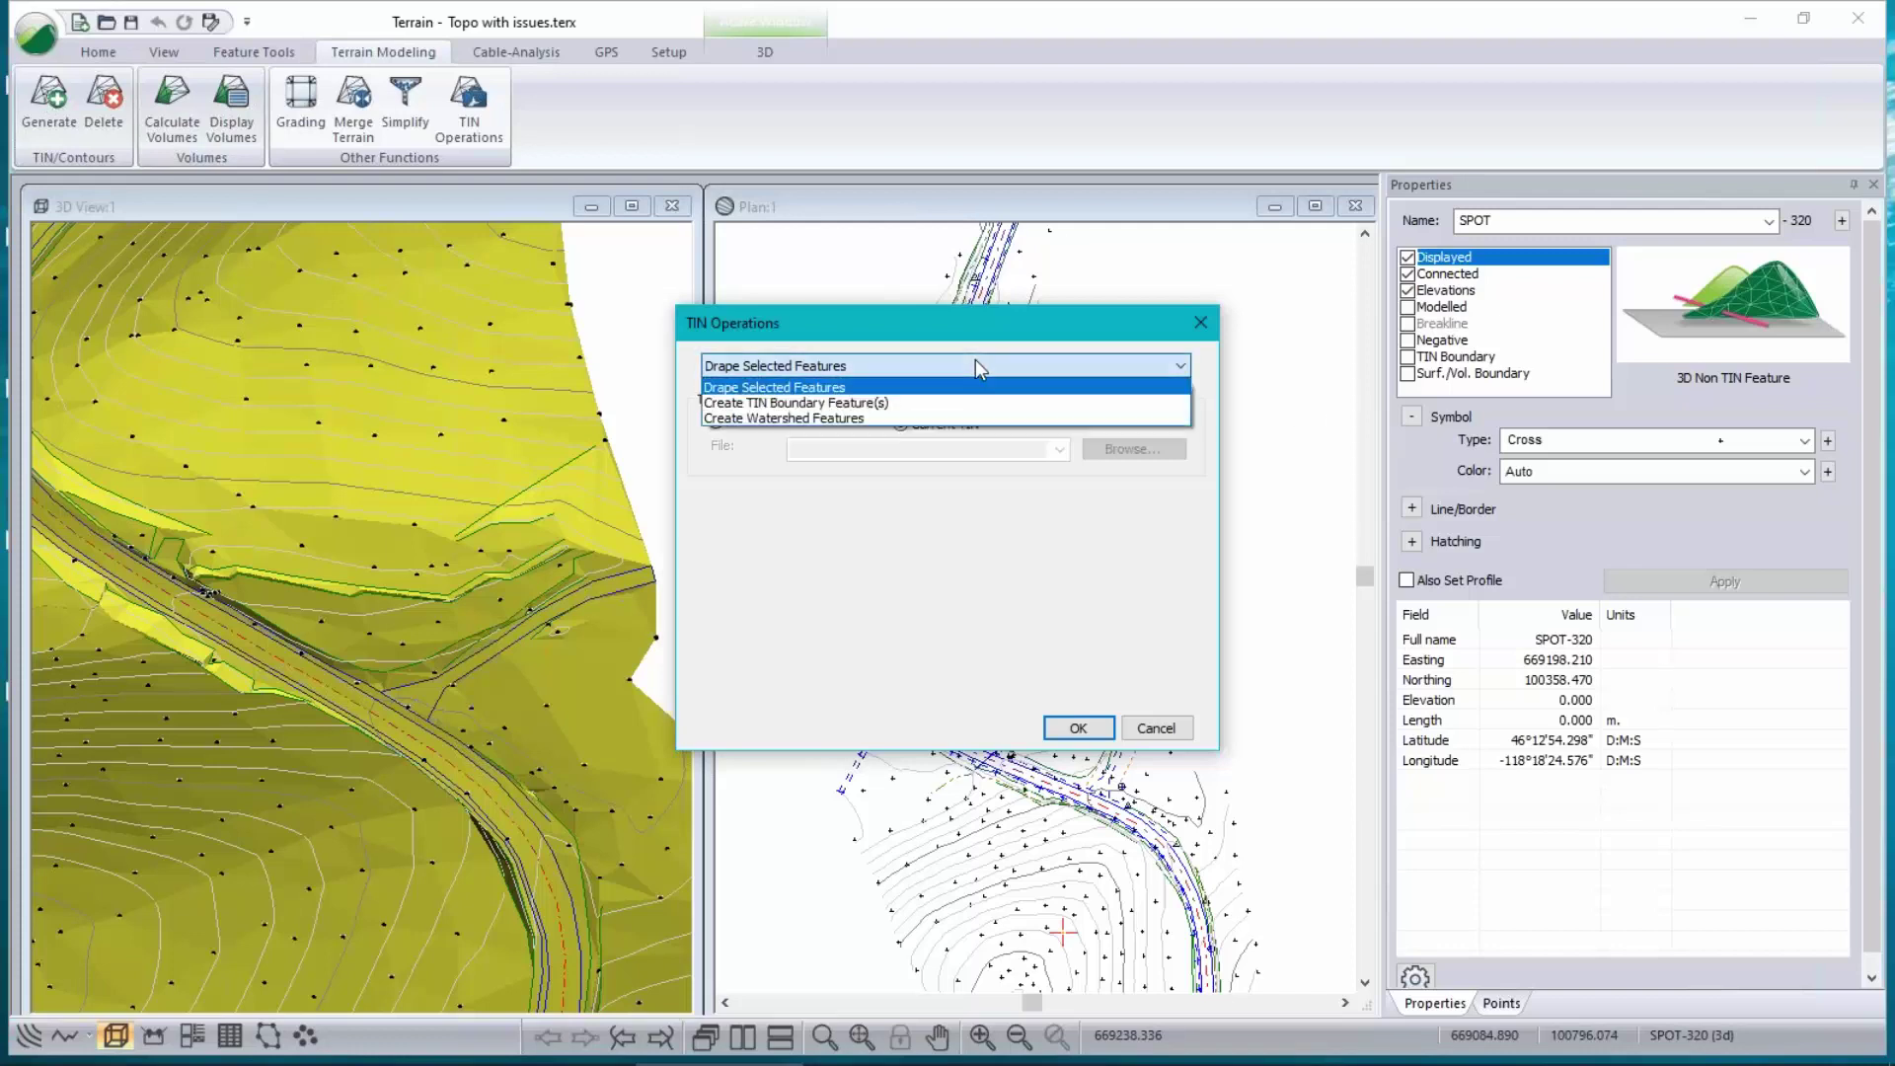
click(777, 405)
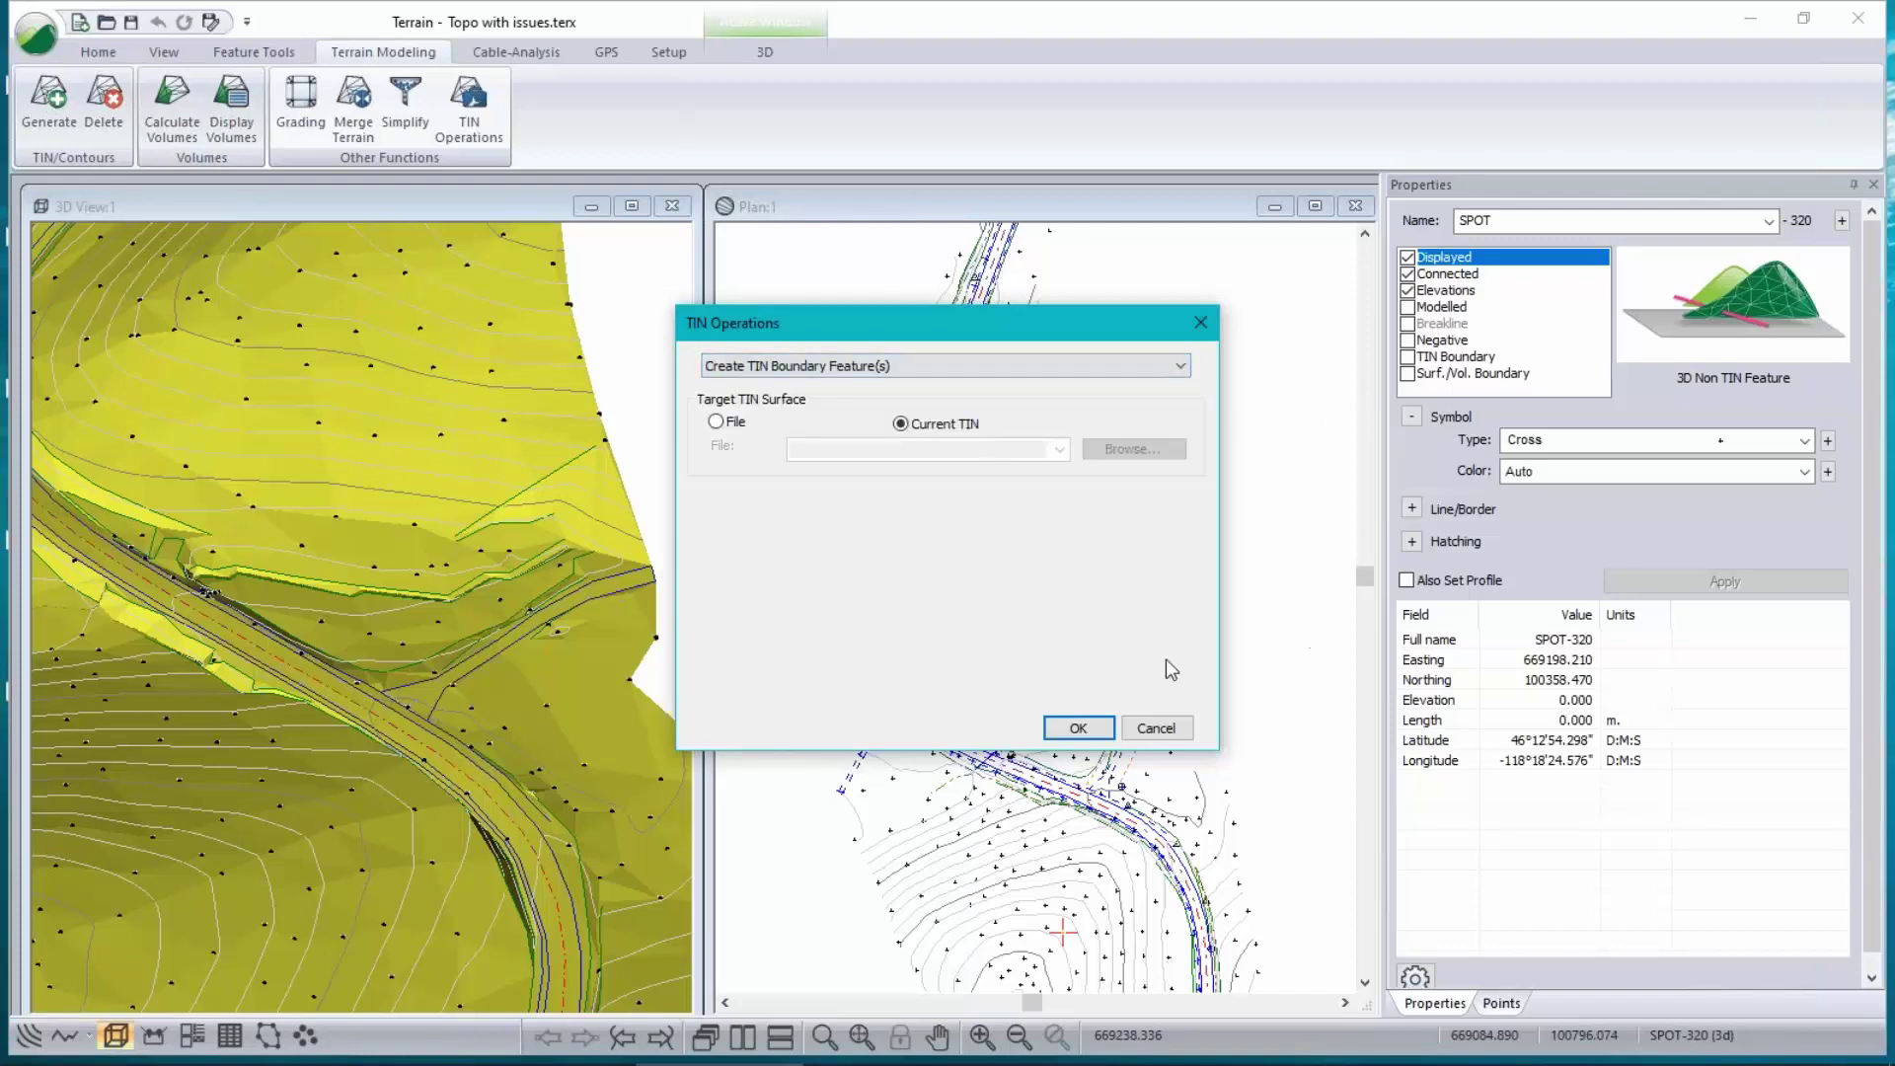
click(1078, 729)
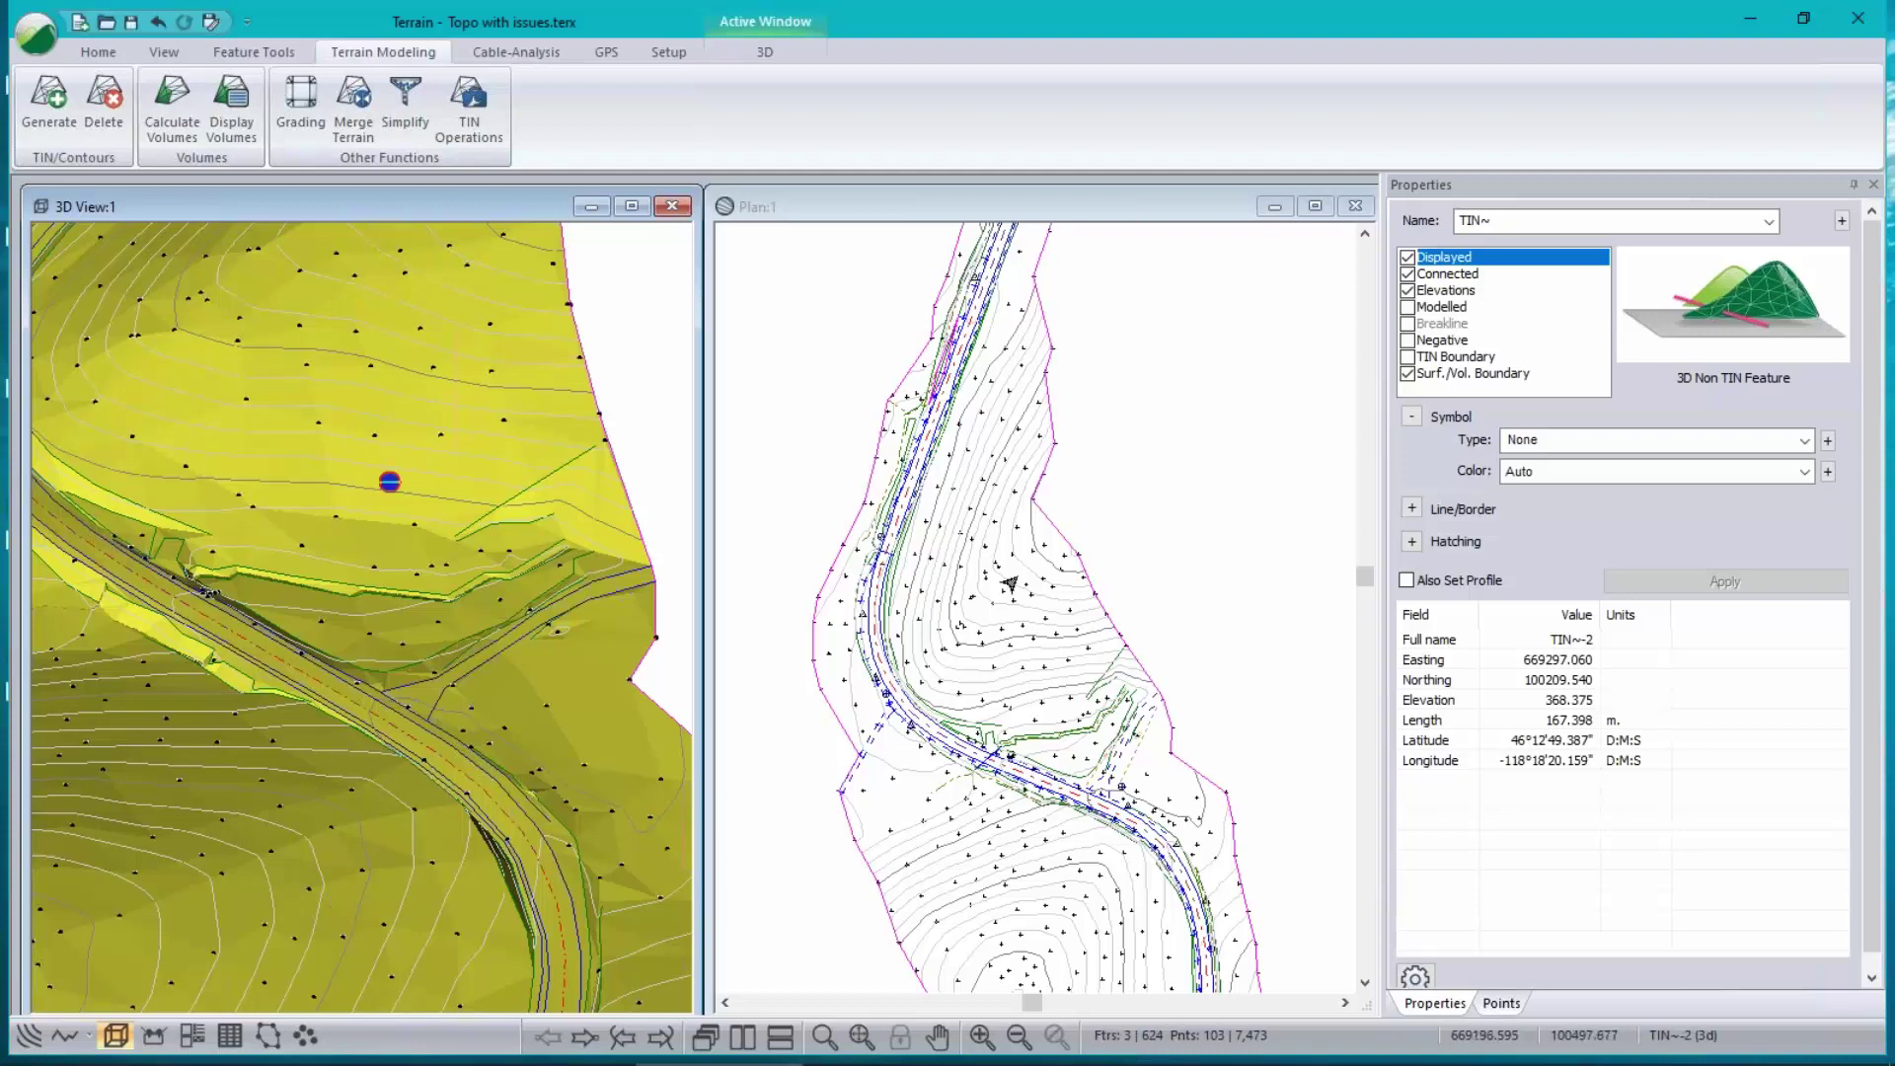
- Look up the TIN boundary features in the list for selecting features by name, leaving the selection unchanged
right_click(943, 480)
mouse_move(987, 606)
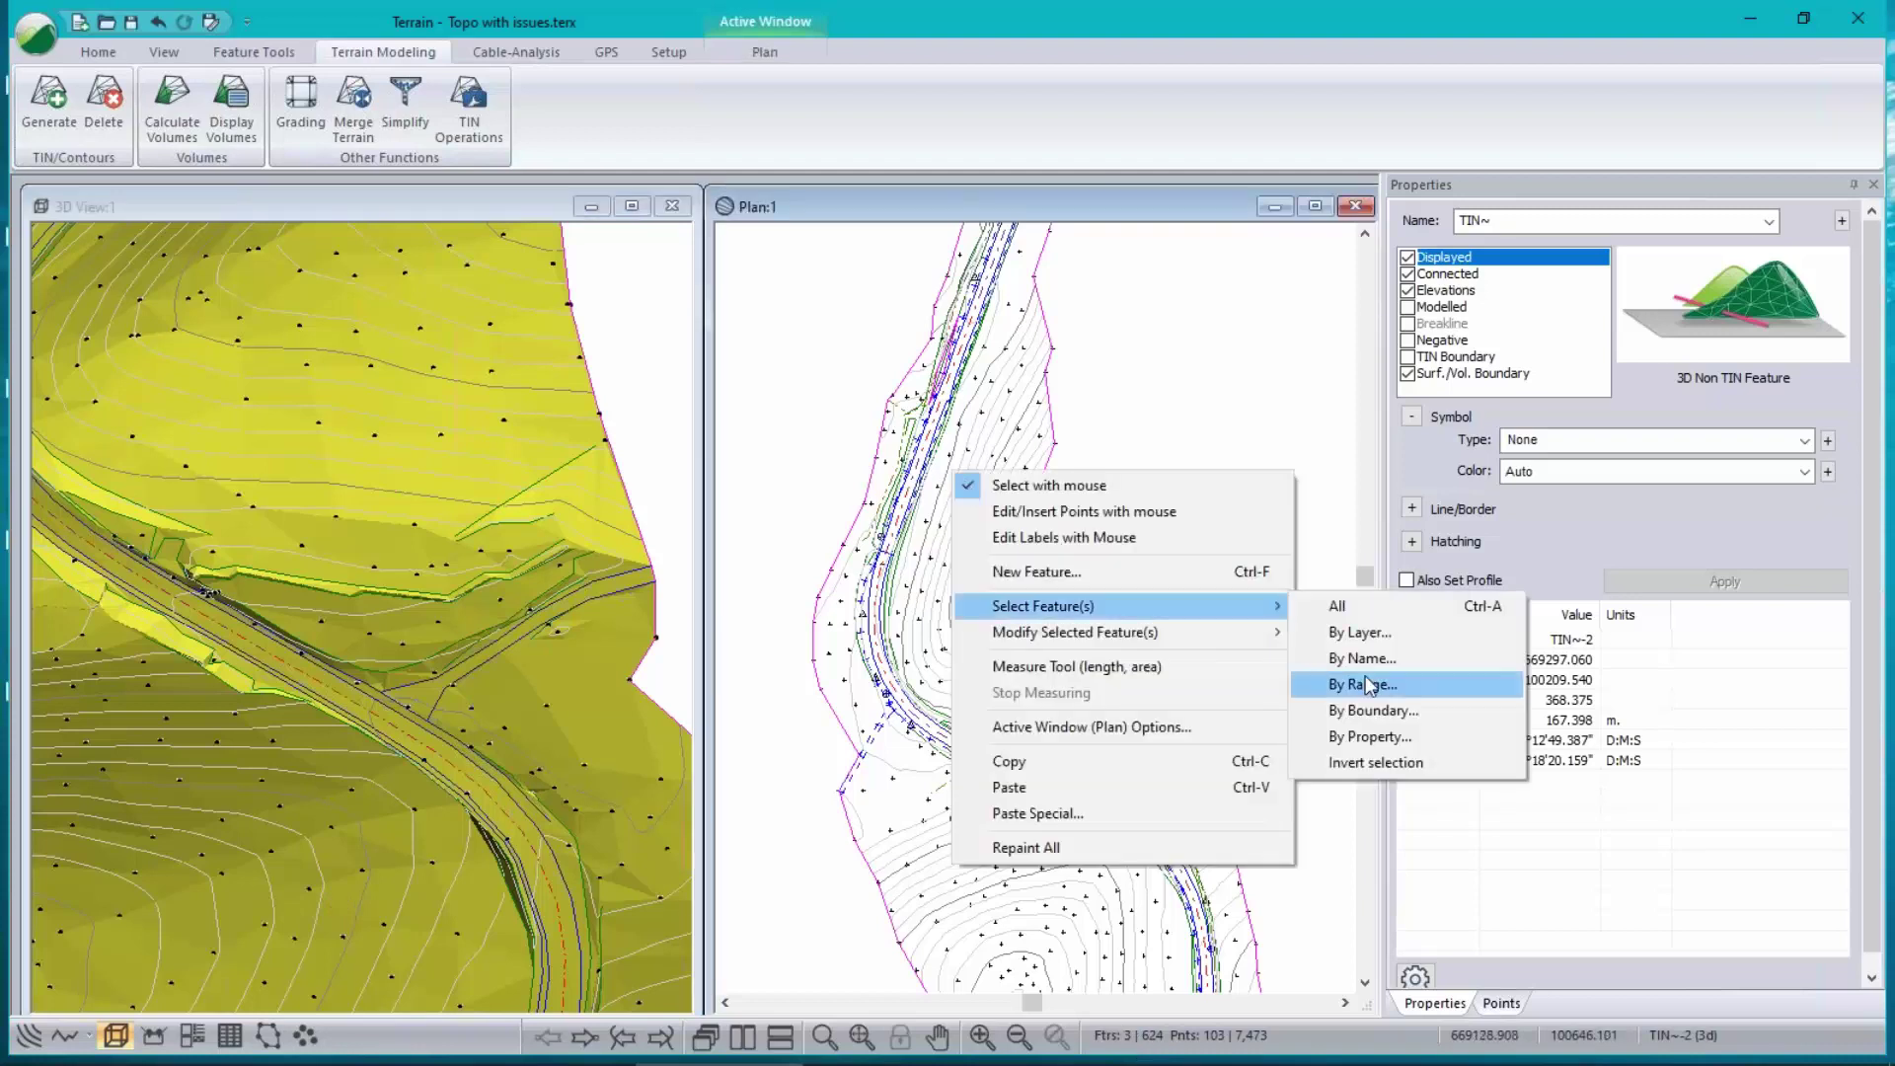
click(1371, 658)
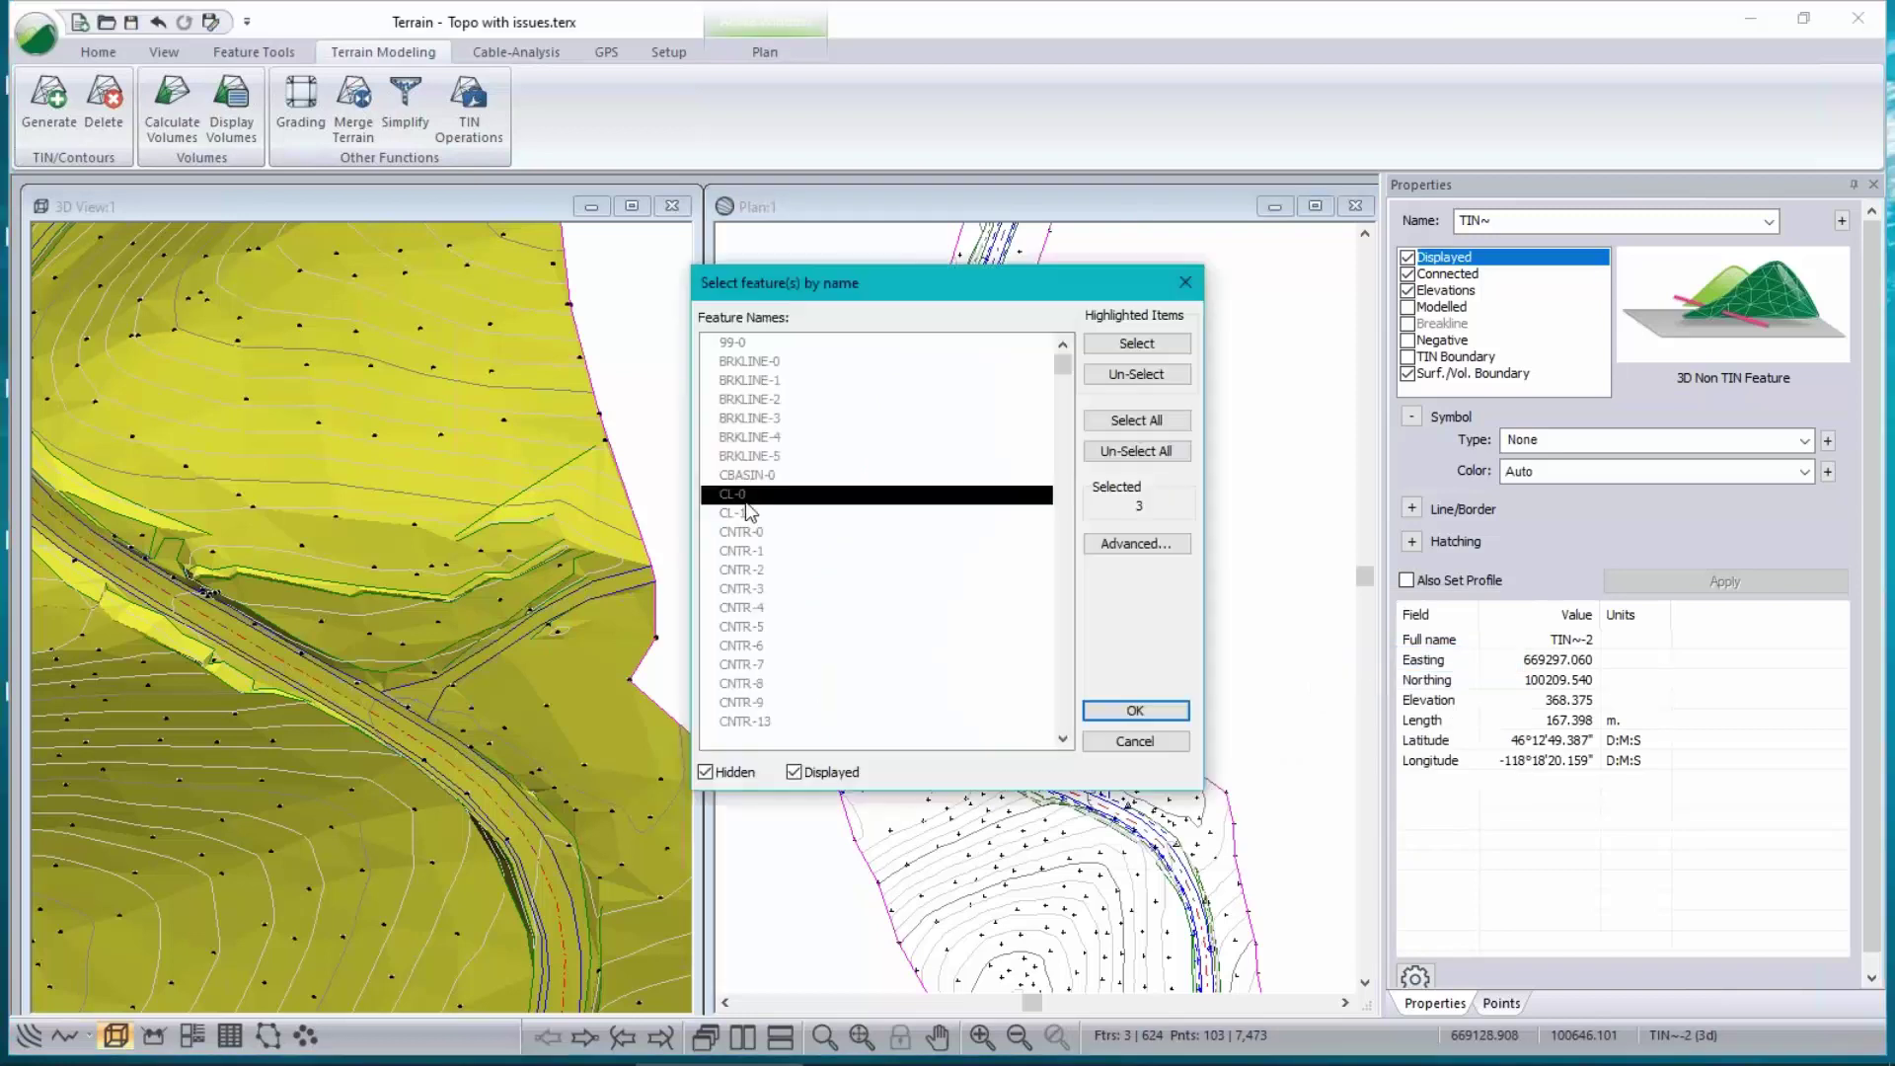
key(t)
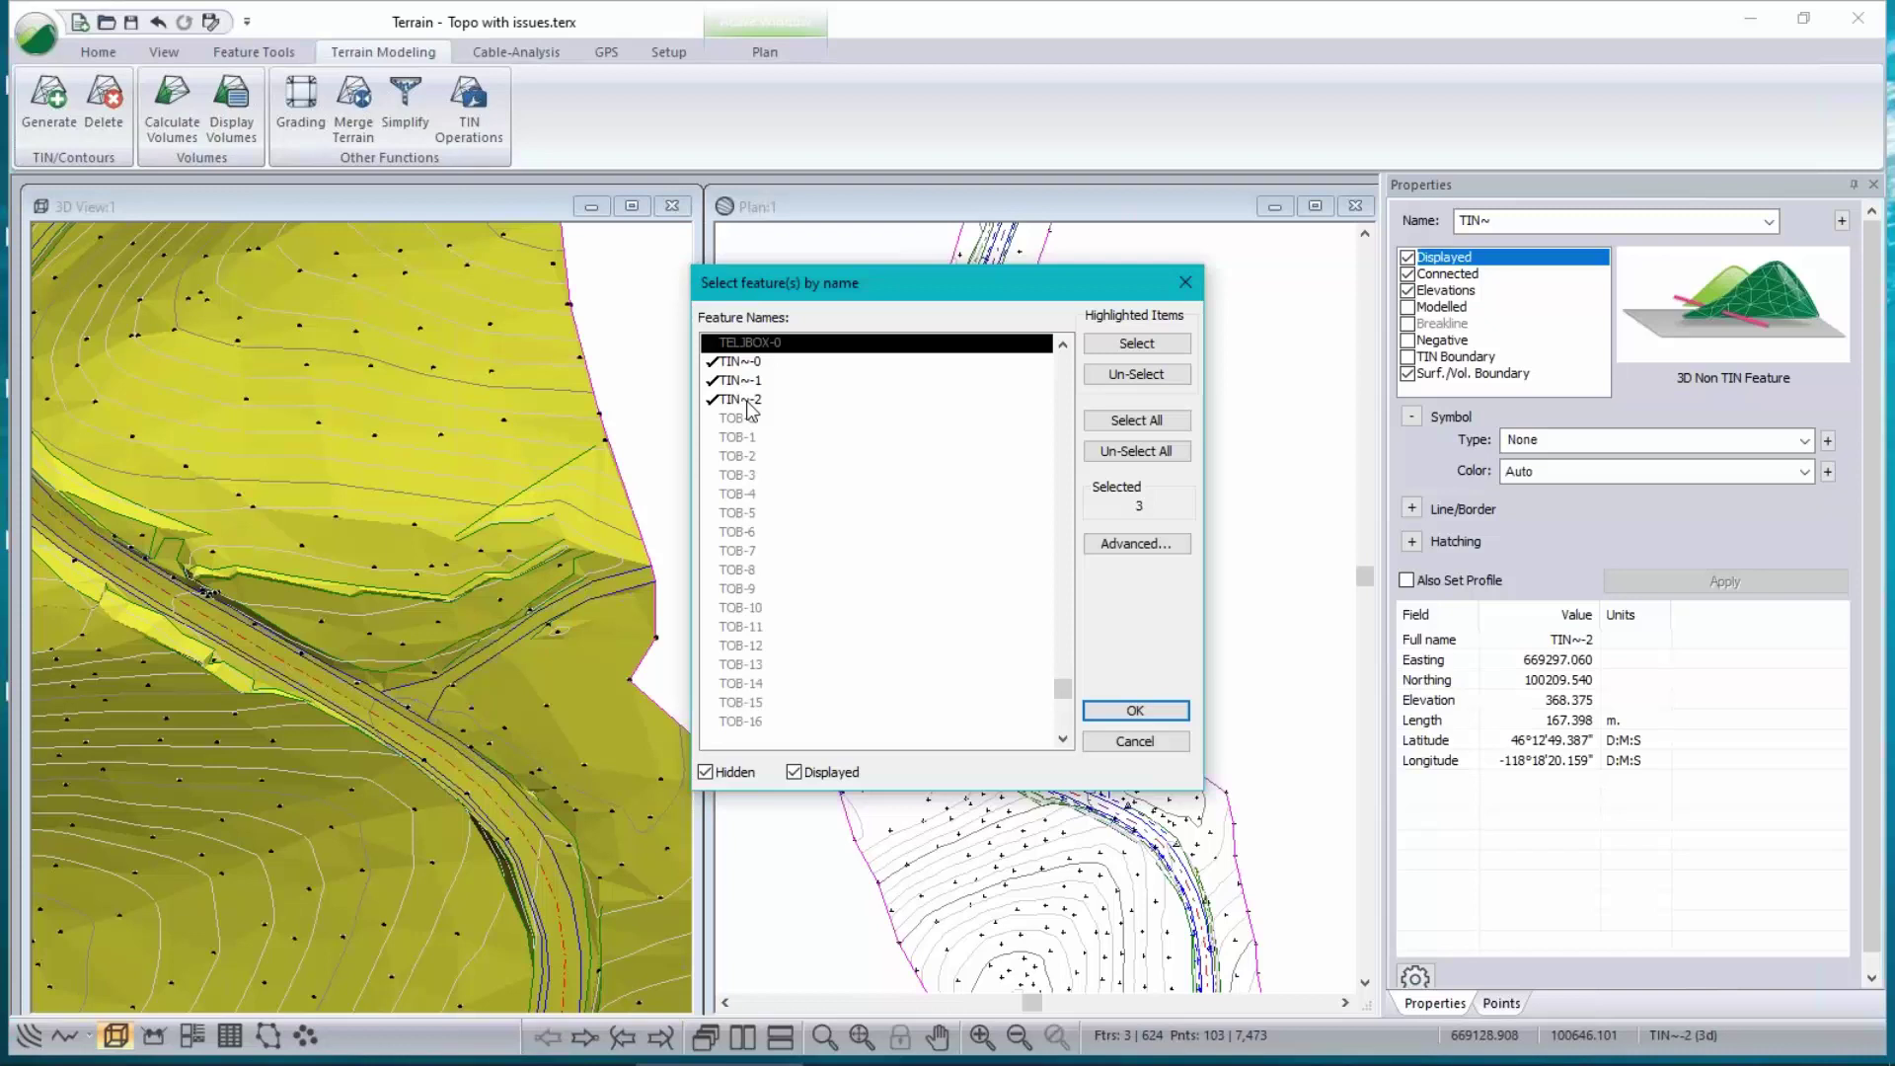
click(1153, 740)
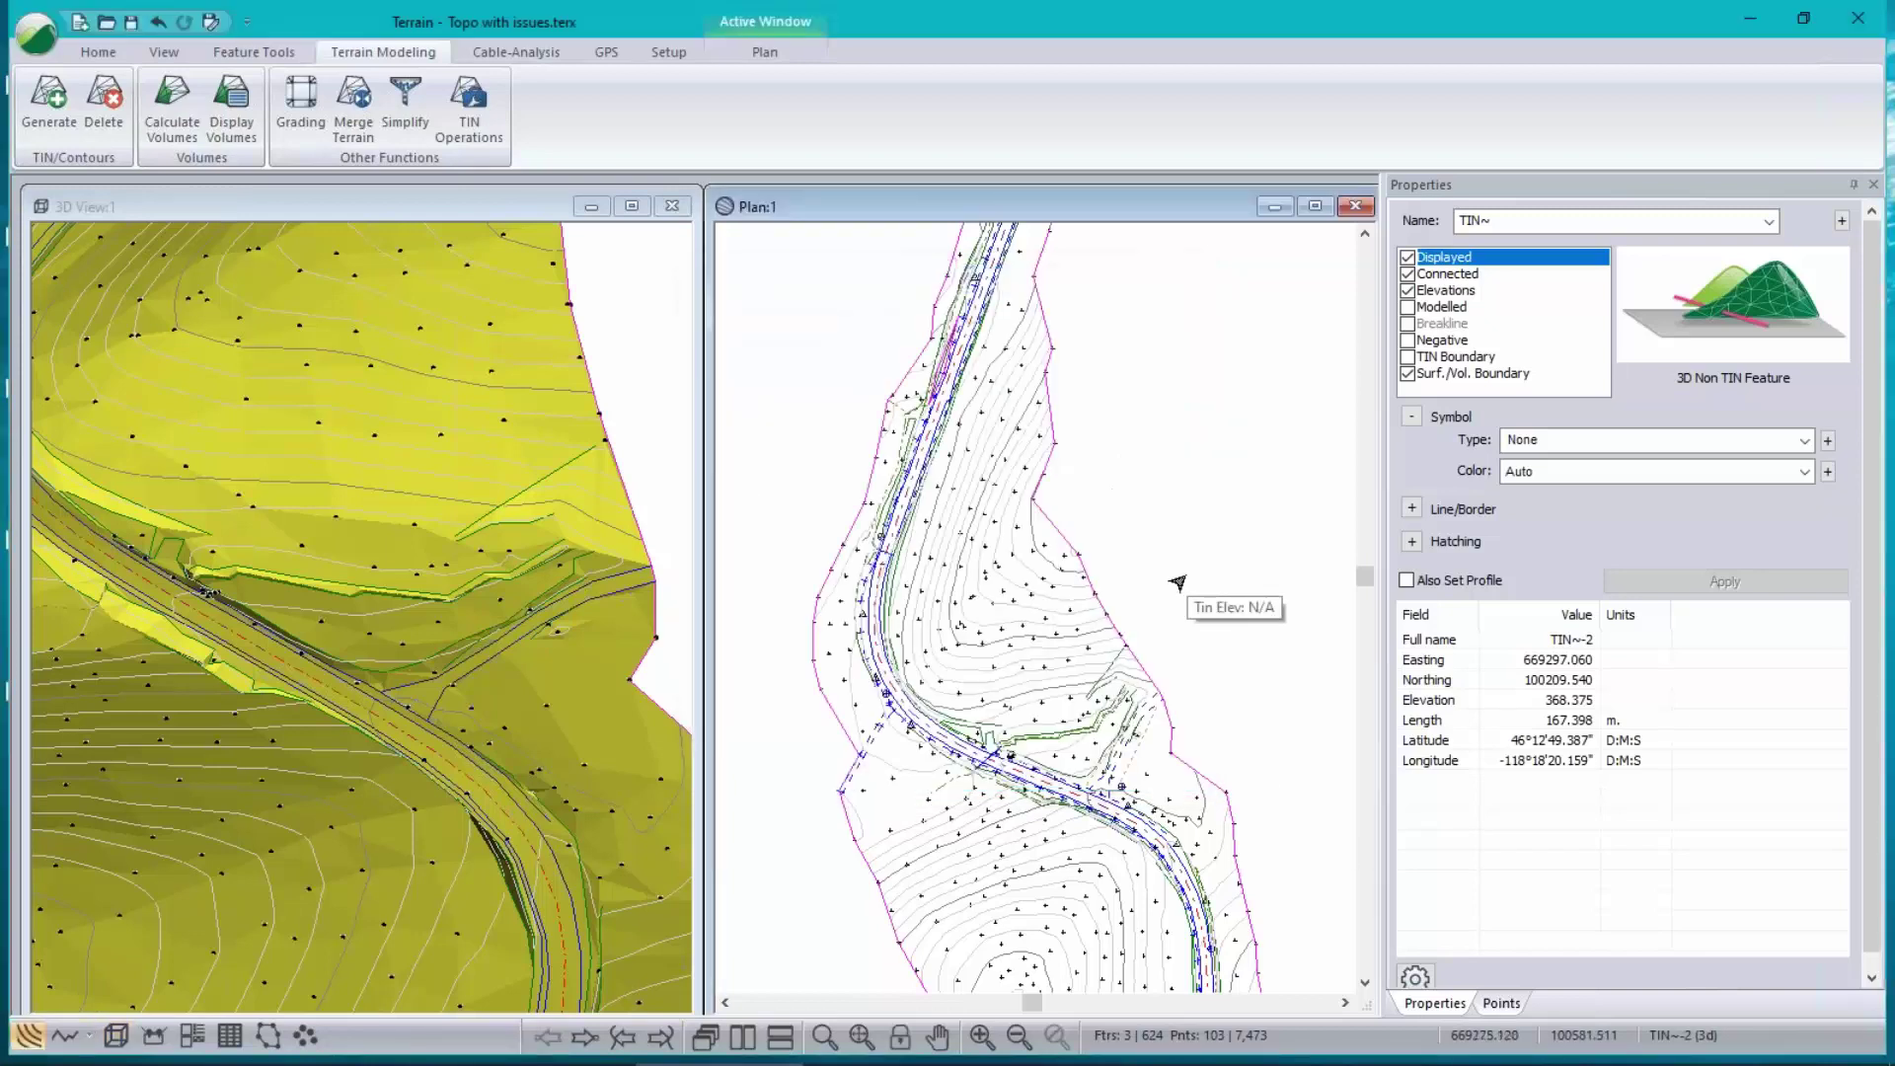
- Inspect the outer boundary and the two inner boundaries along the road, and remove all three TIN boundary features
click(1177, 582)
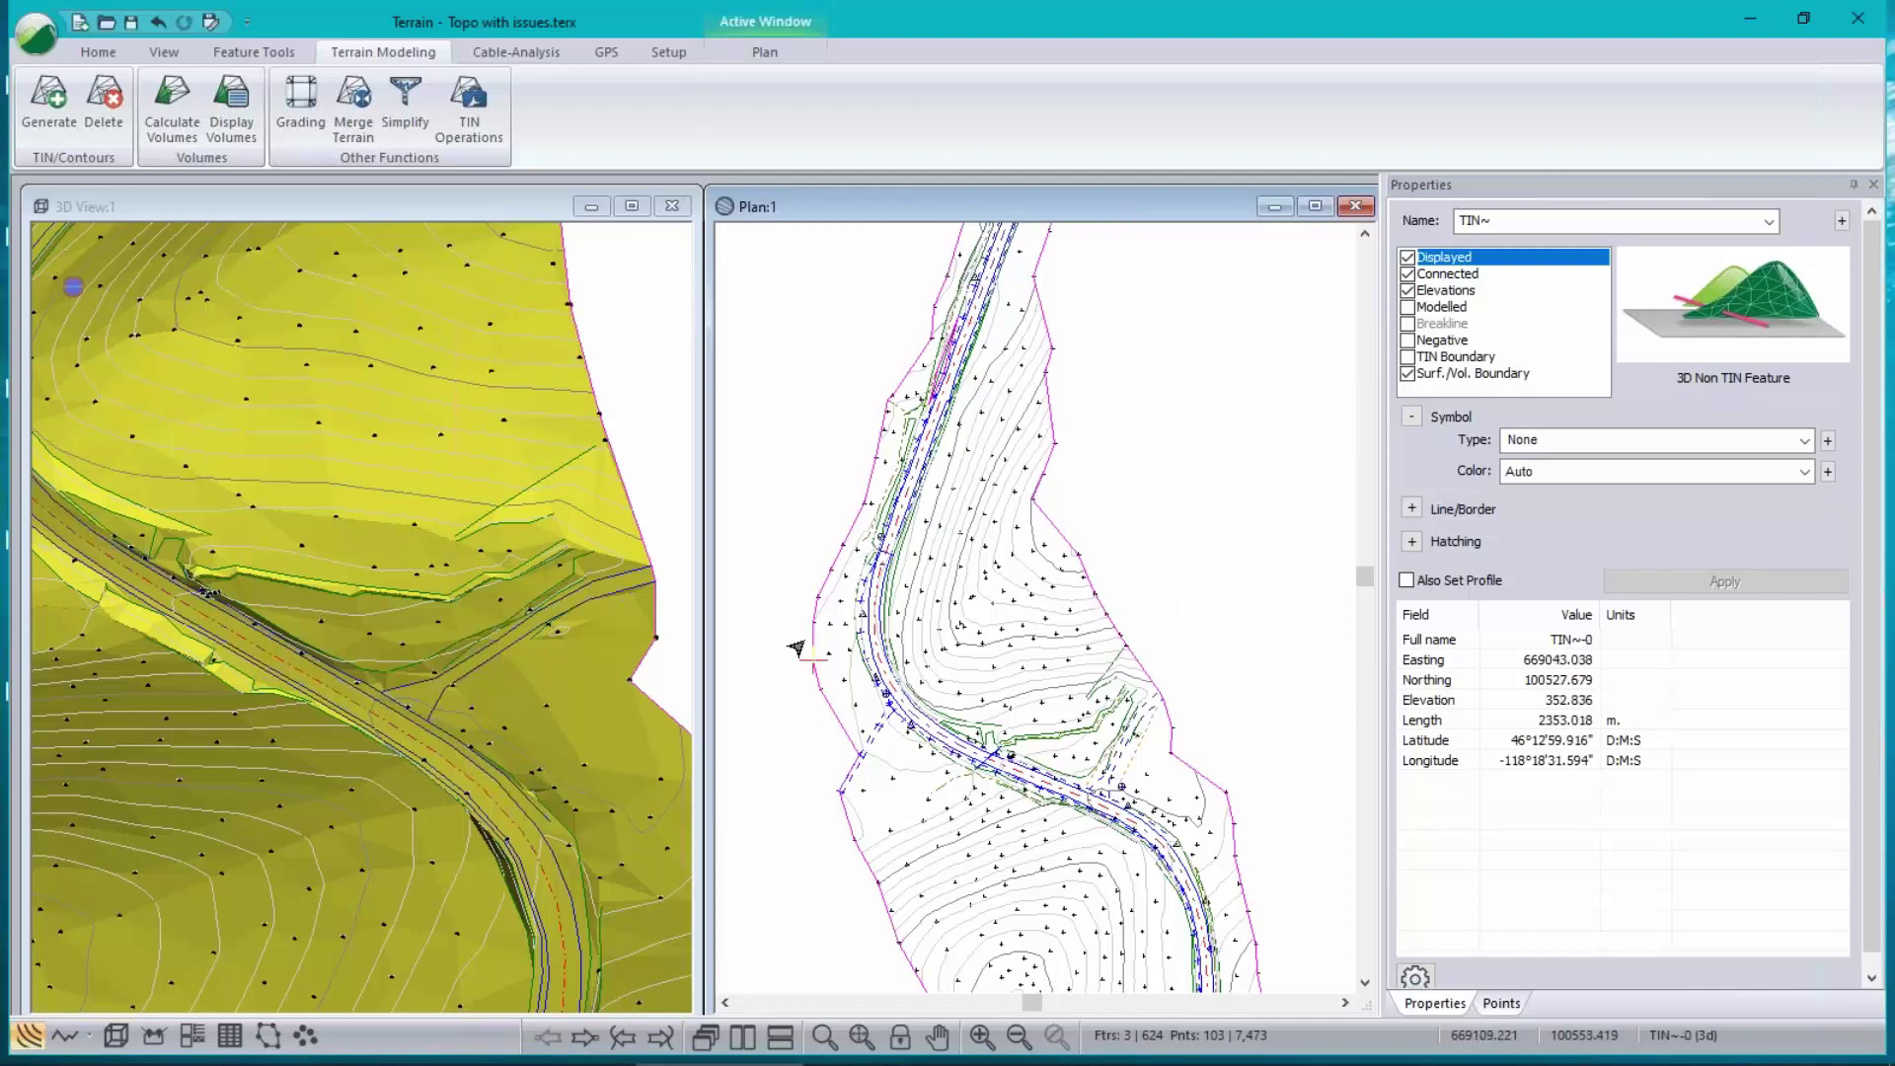
scroll(922, 376, up, 5)
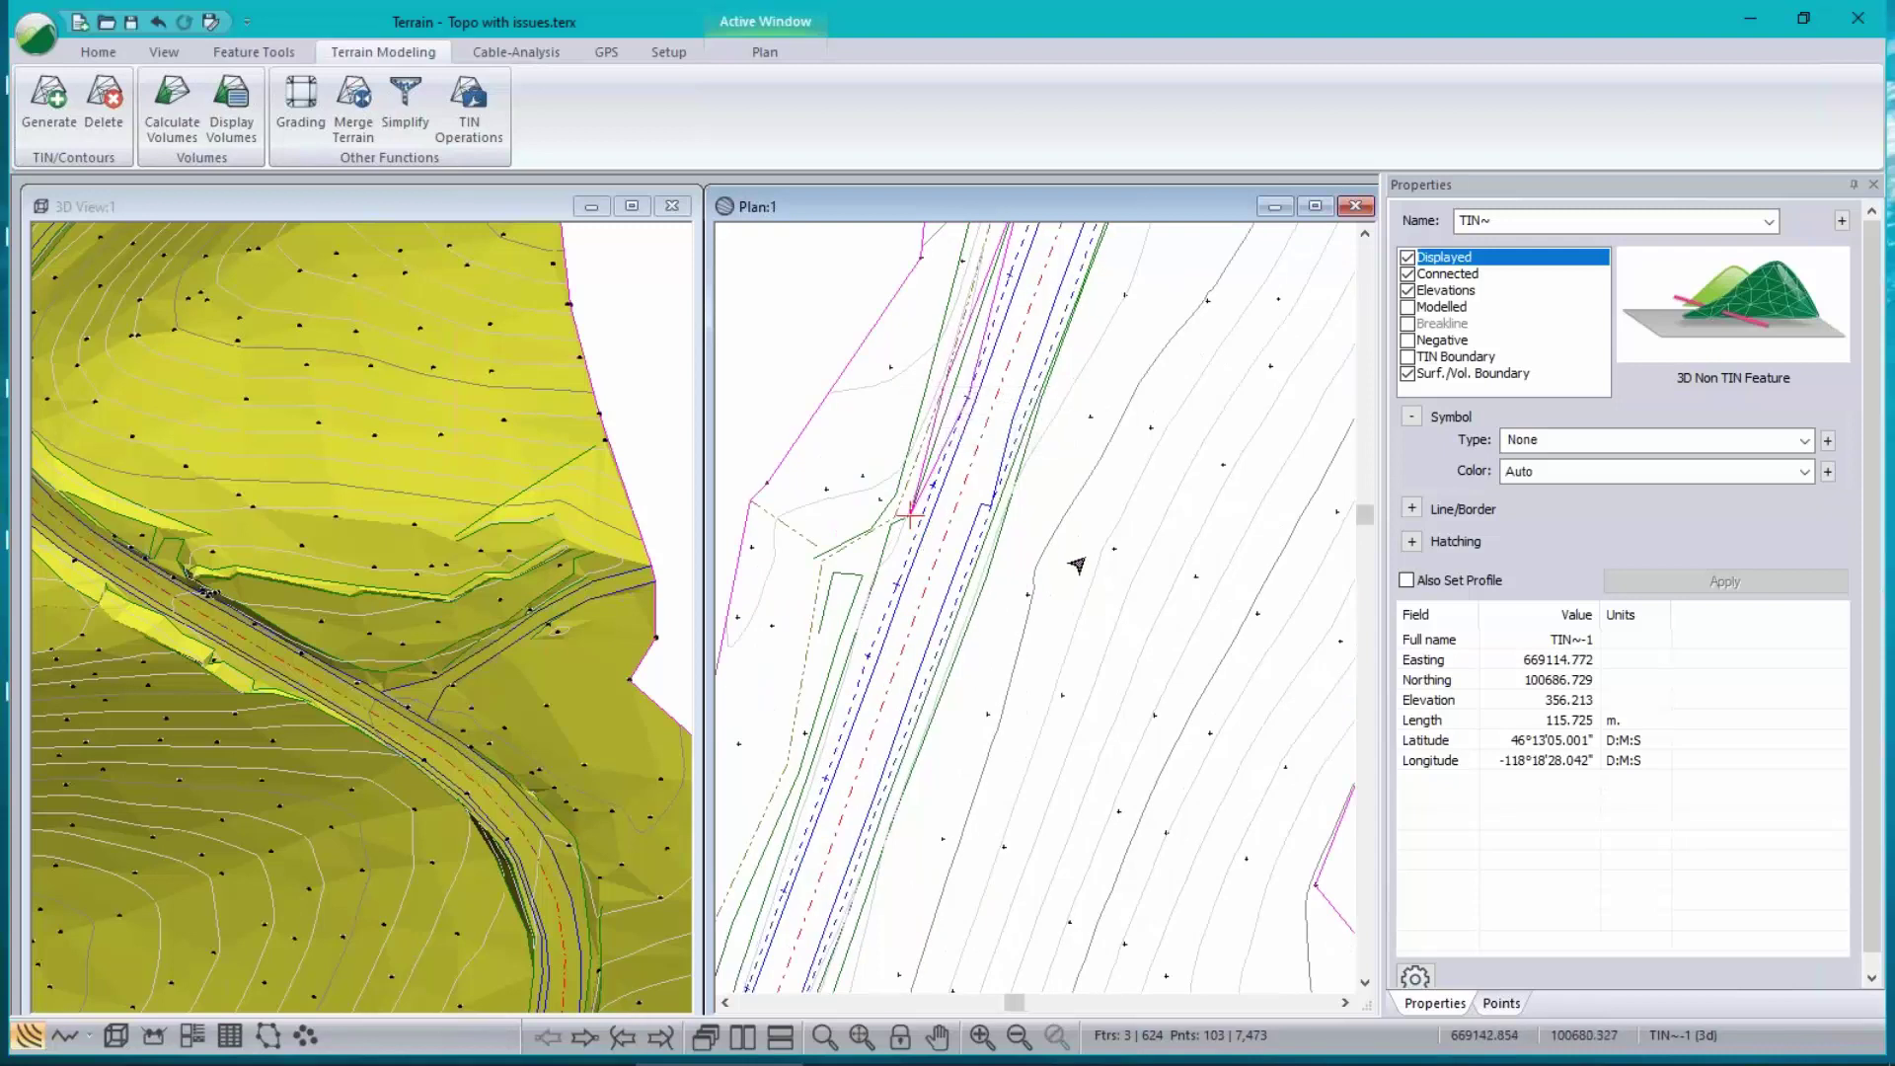
middle_drag(1083, 901, 1026, 301)
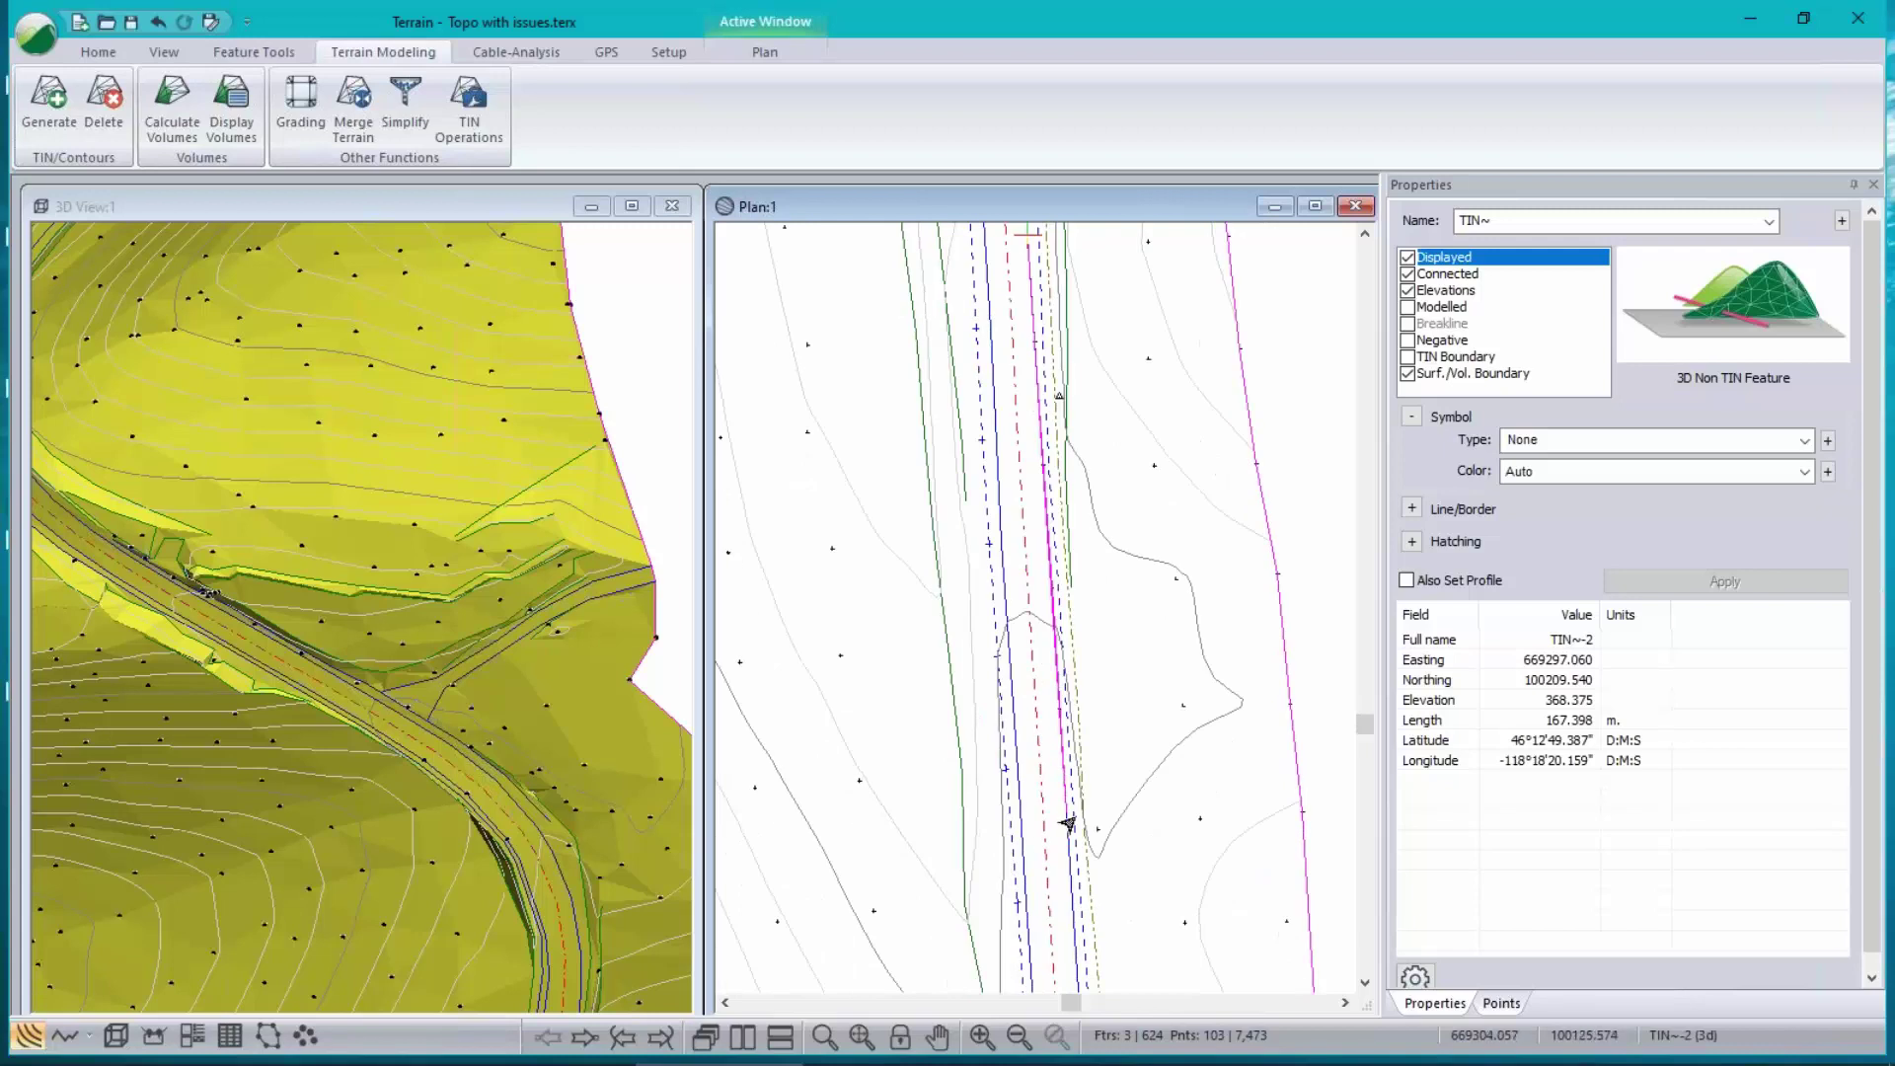
click(533, 854)
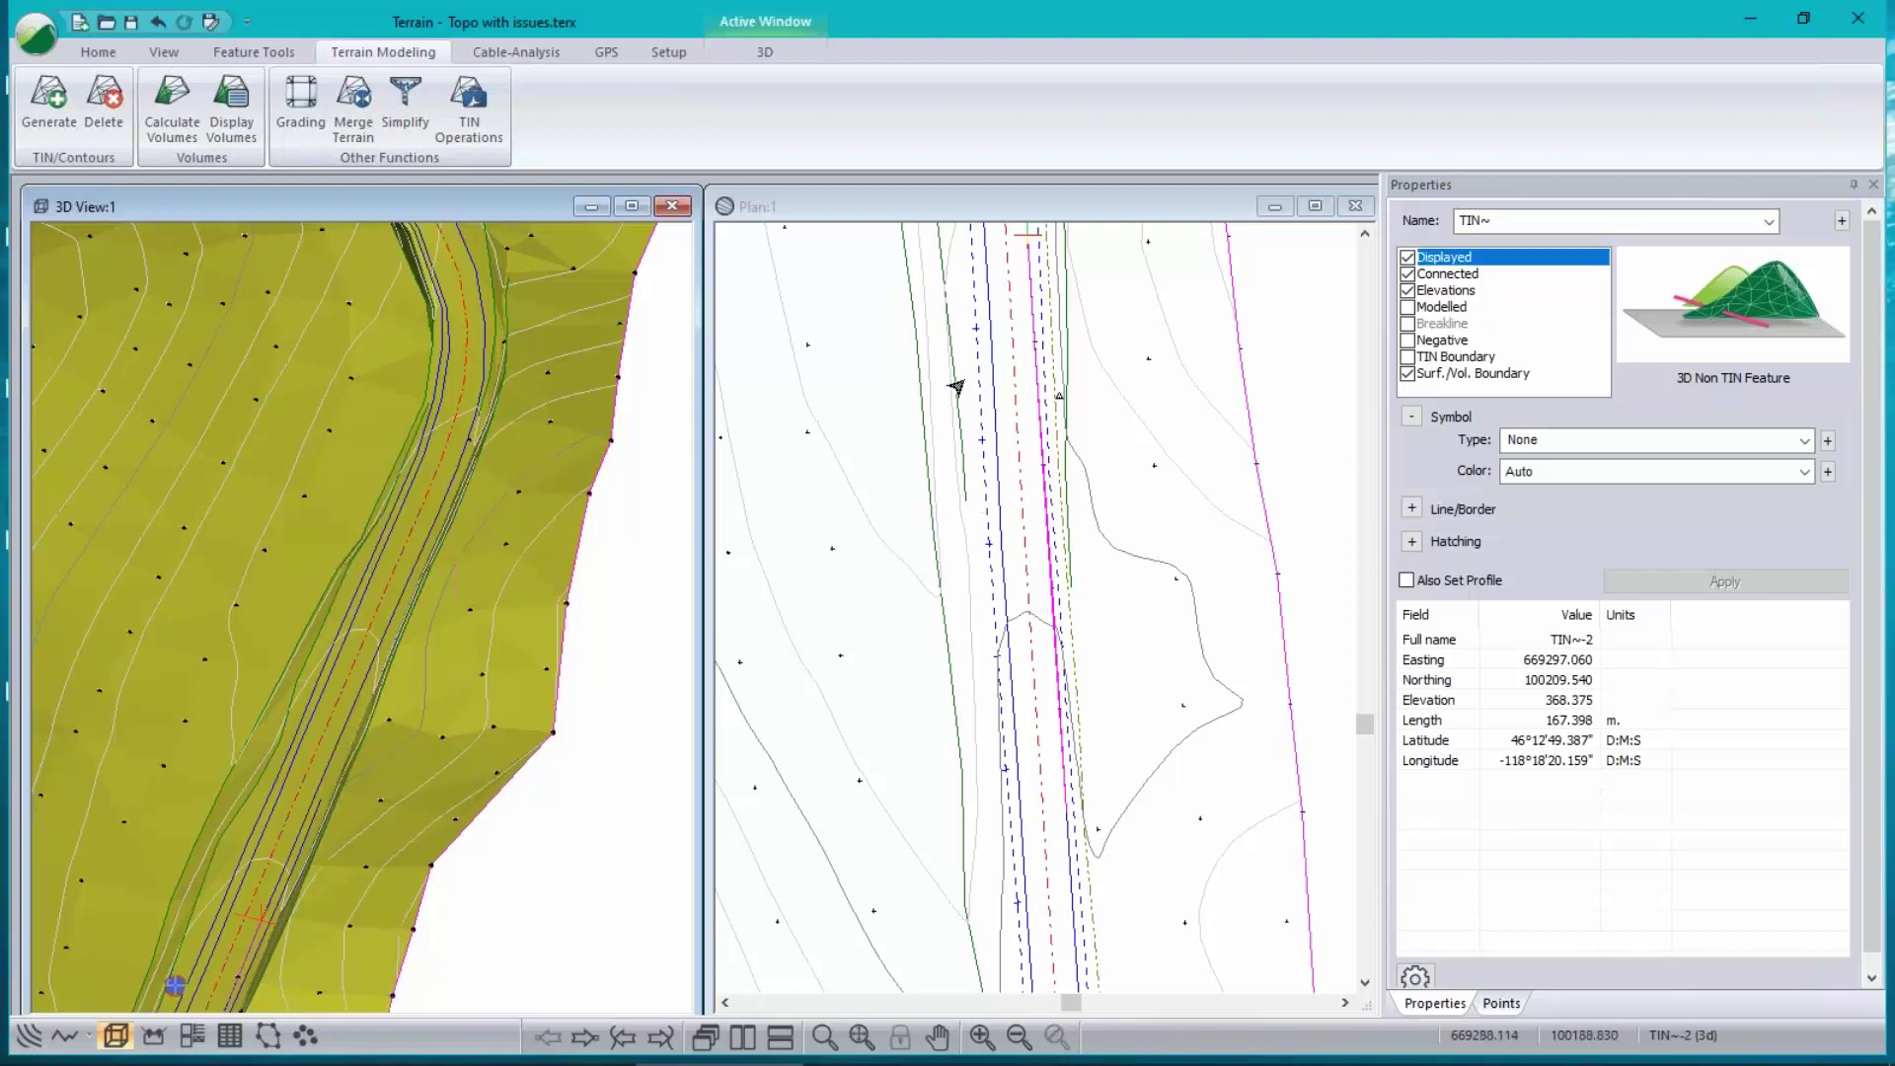
click(975, 457)
middle_drag(975, 457, 1000, 717)
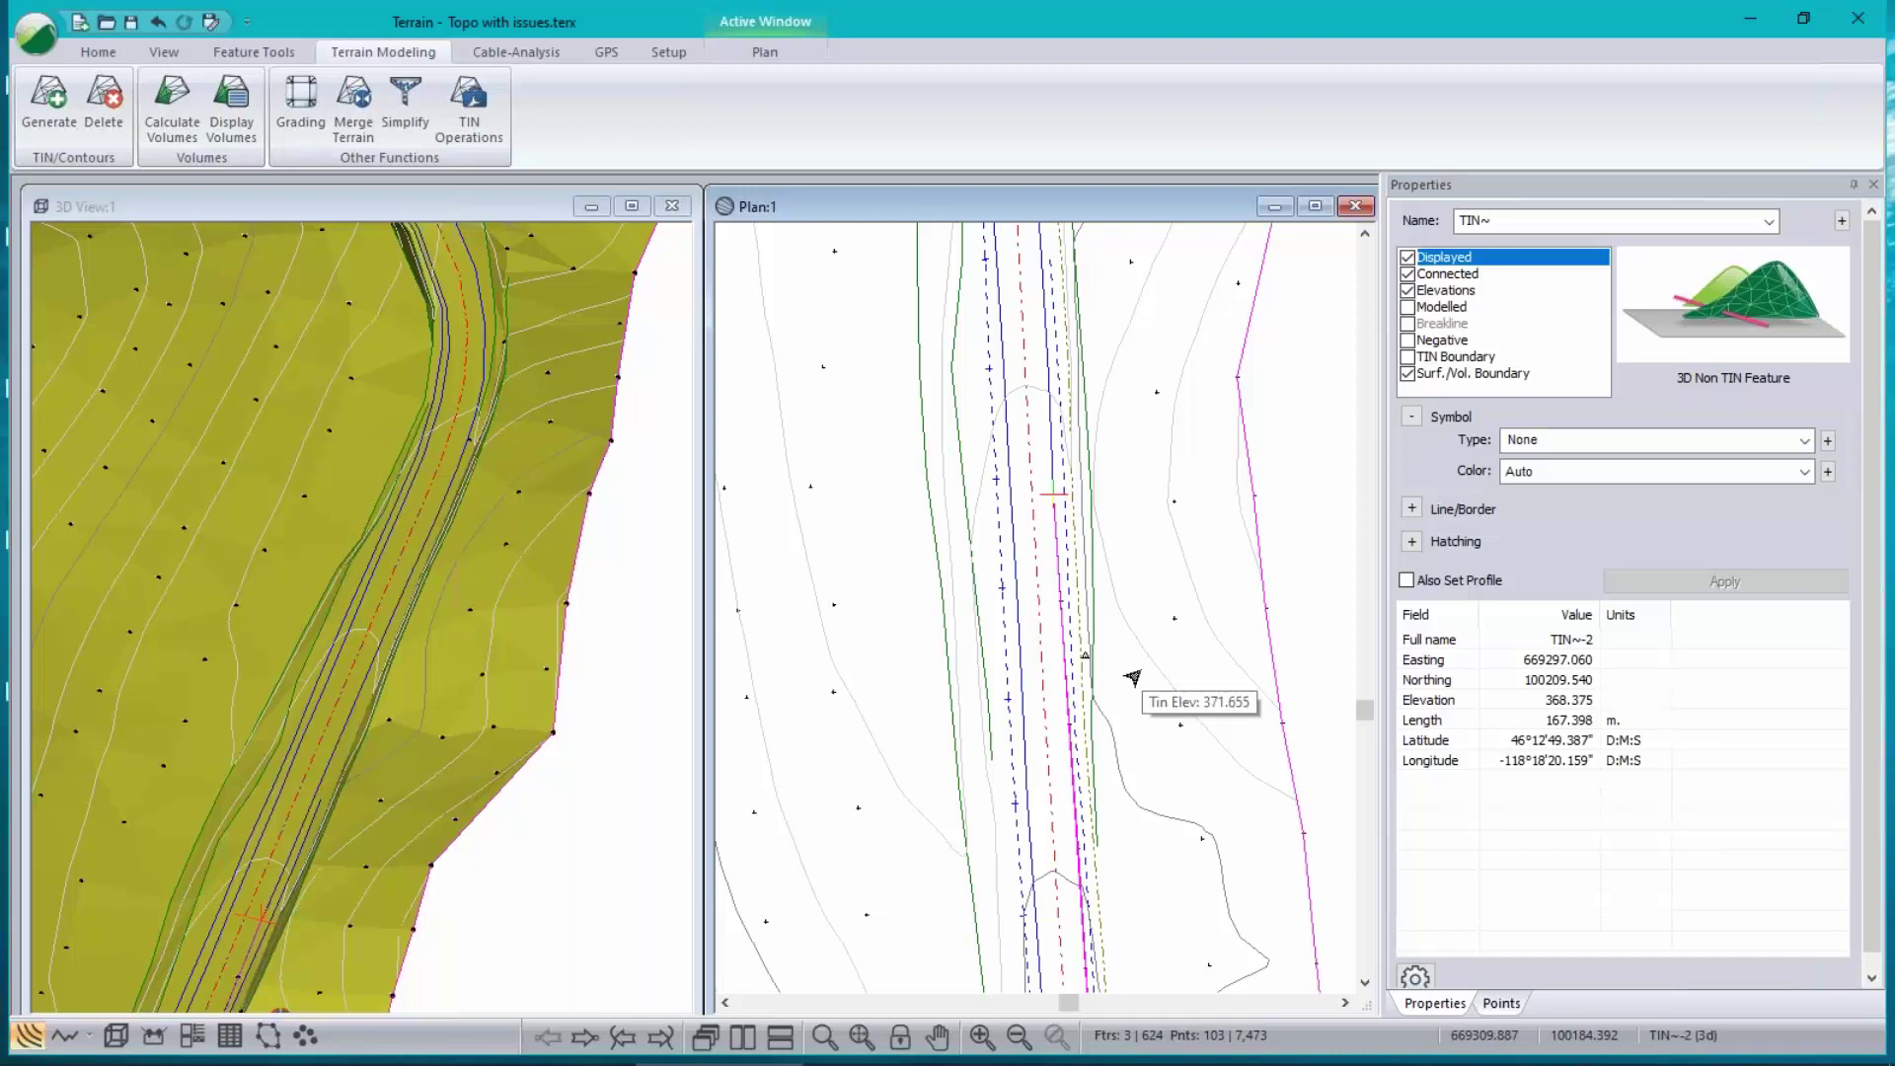
key(Escape)
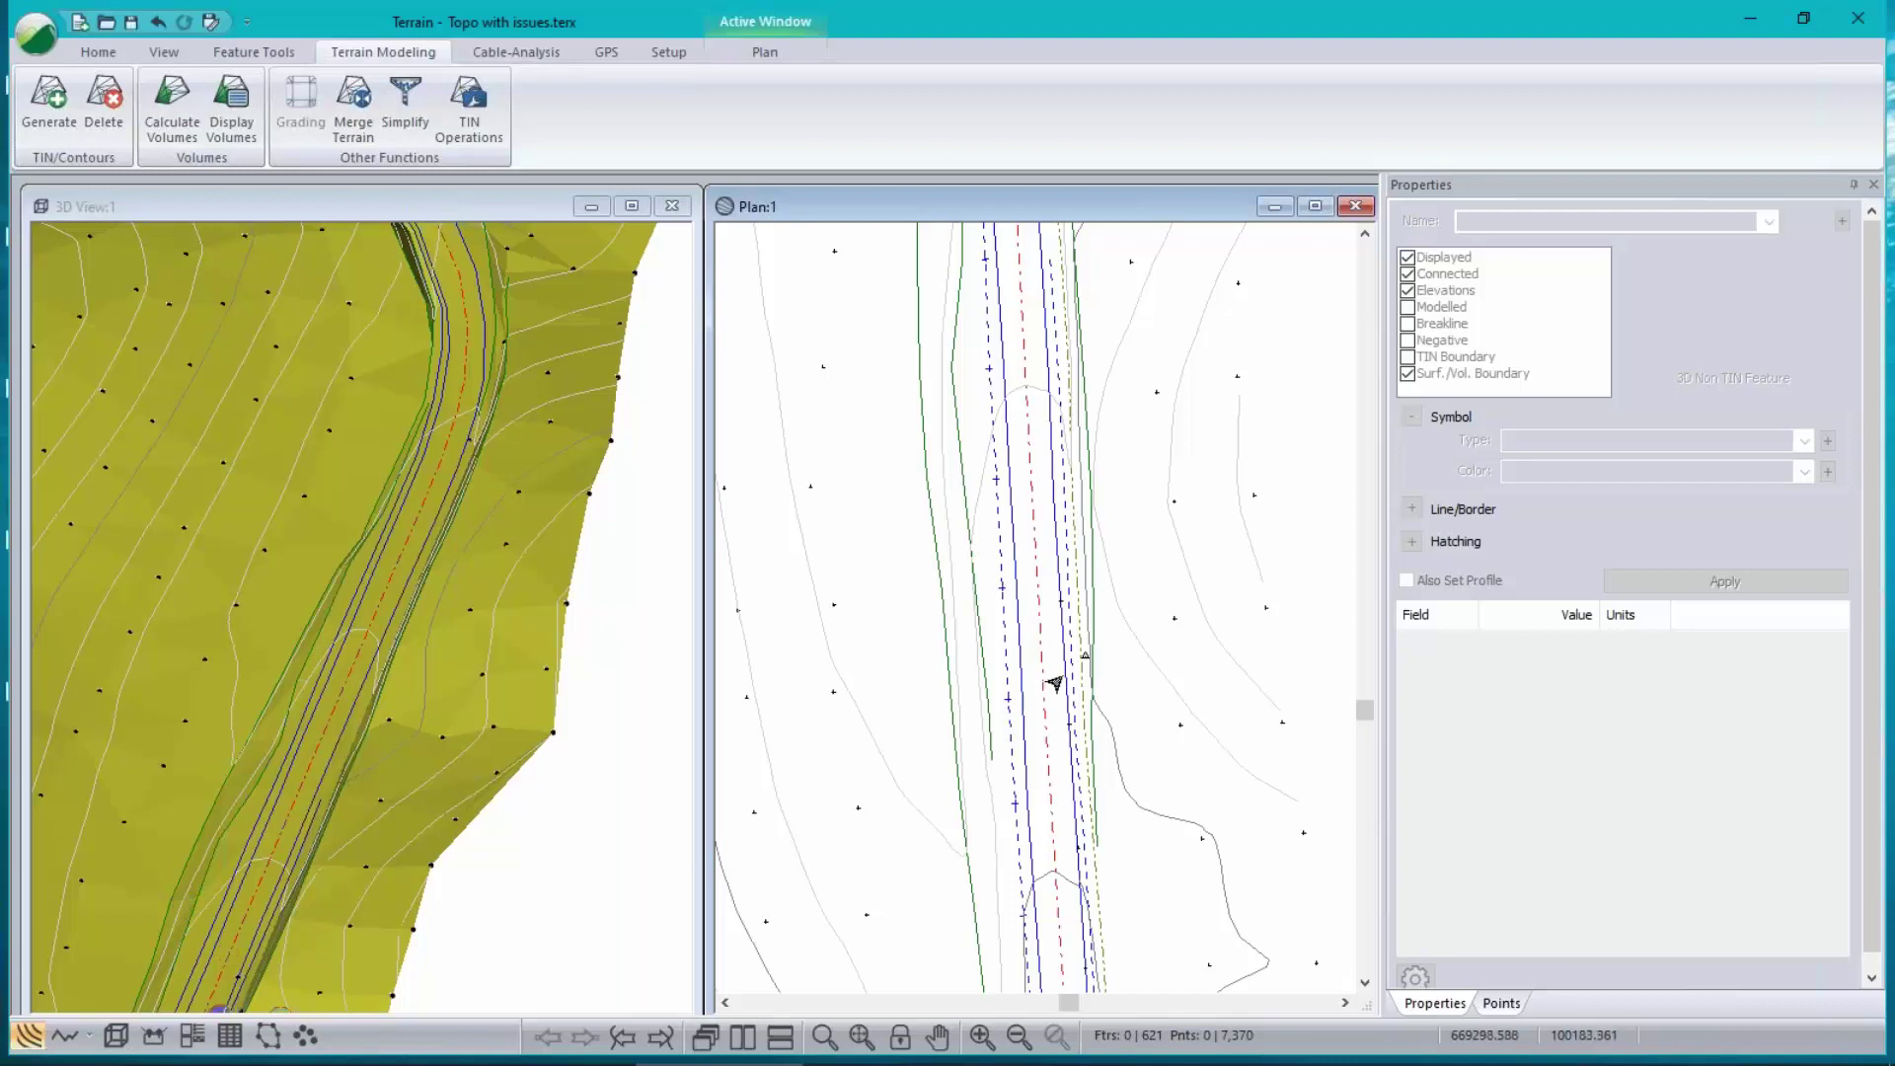
- Select the TOB breakline bordering the gap beside the road and move to its second vertex
mouse_move(1054, 682)
middle_drag(939, 336, 1081, 739)
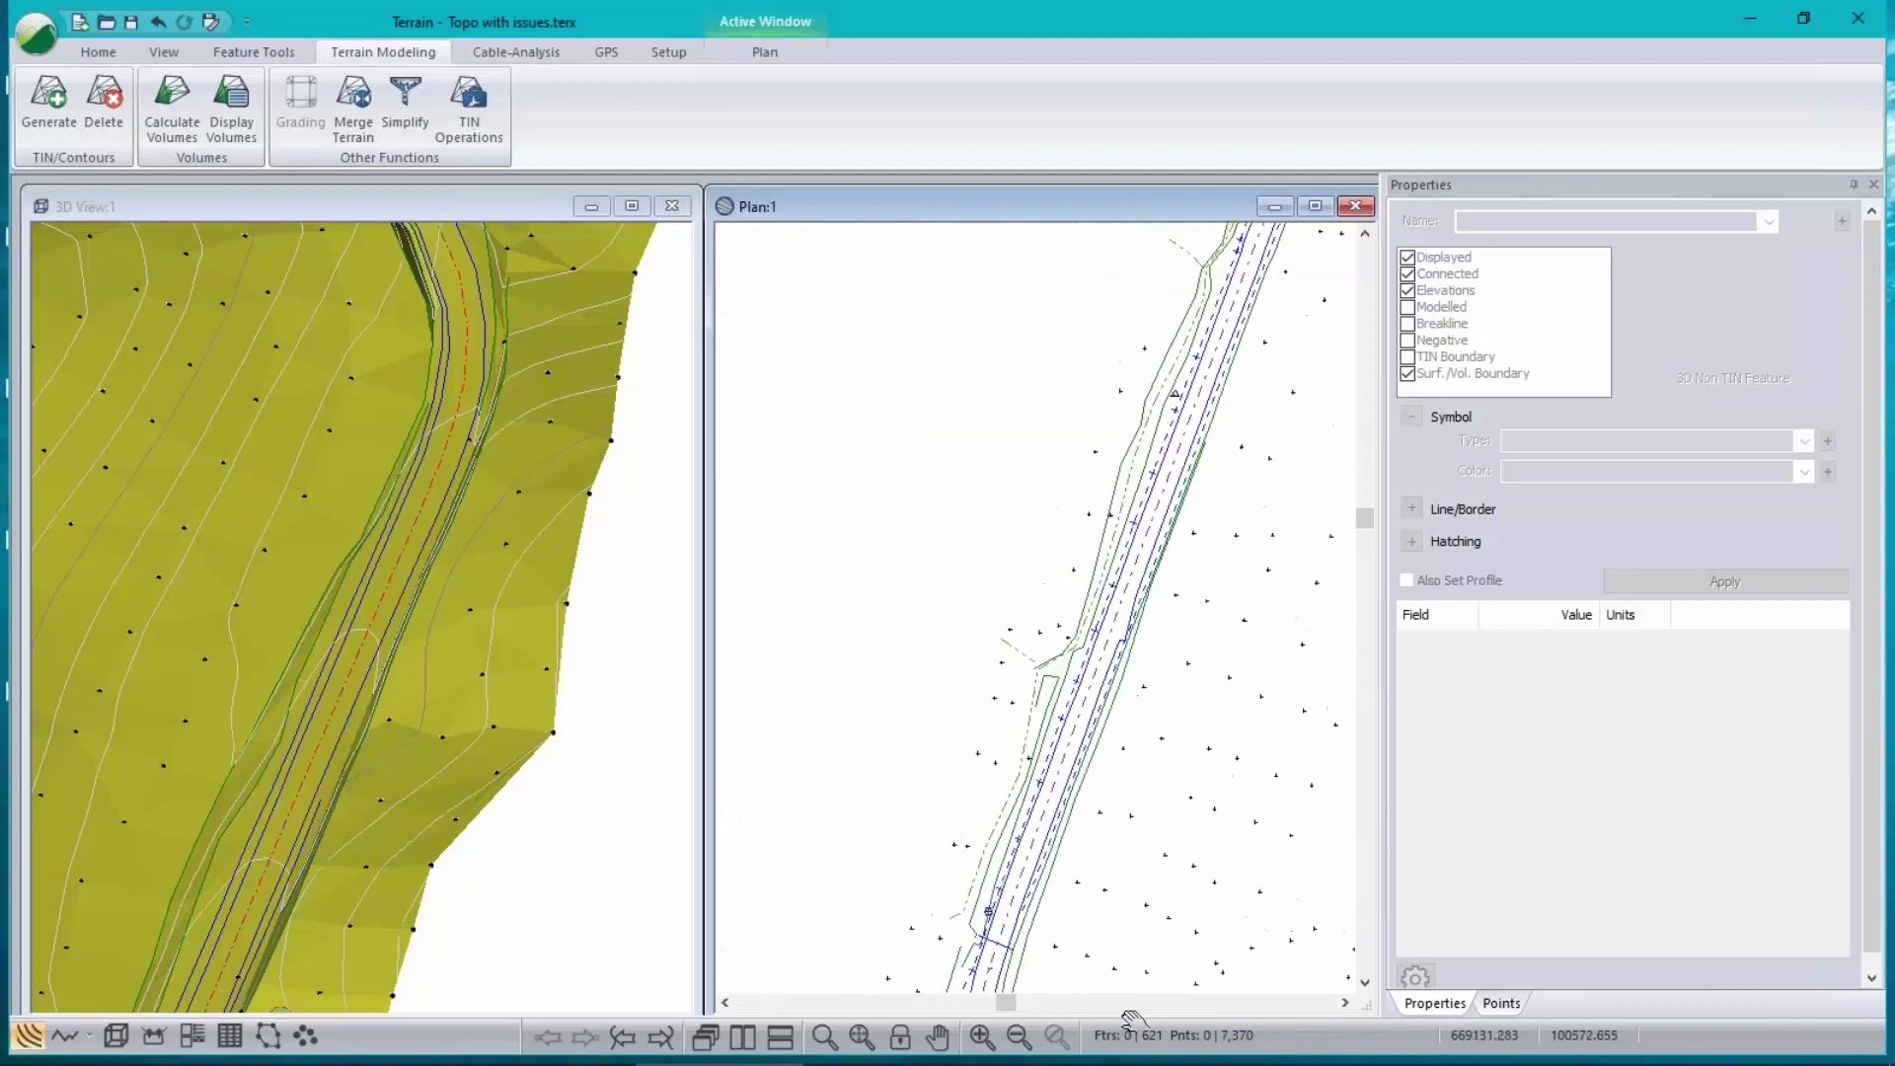
drag(425, 304, 469, 557)
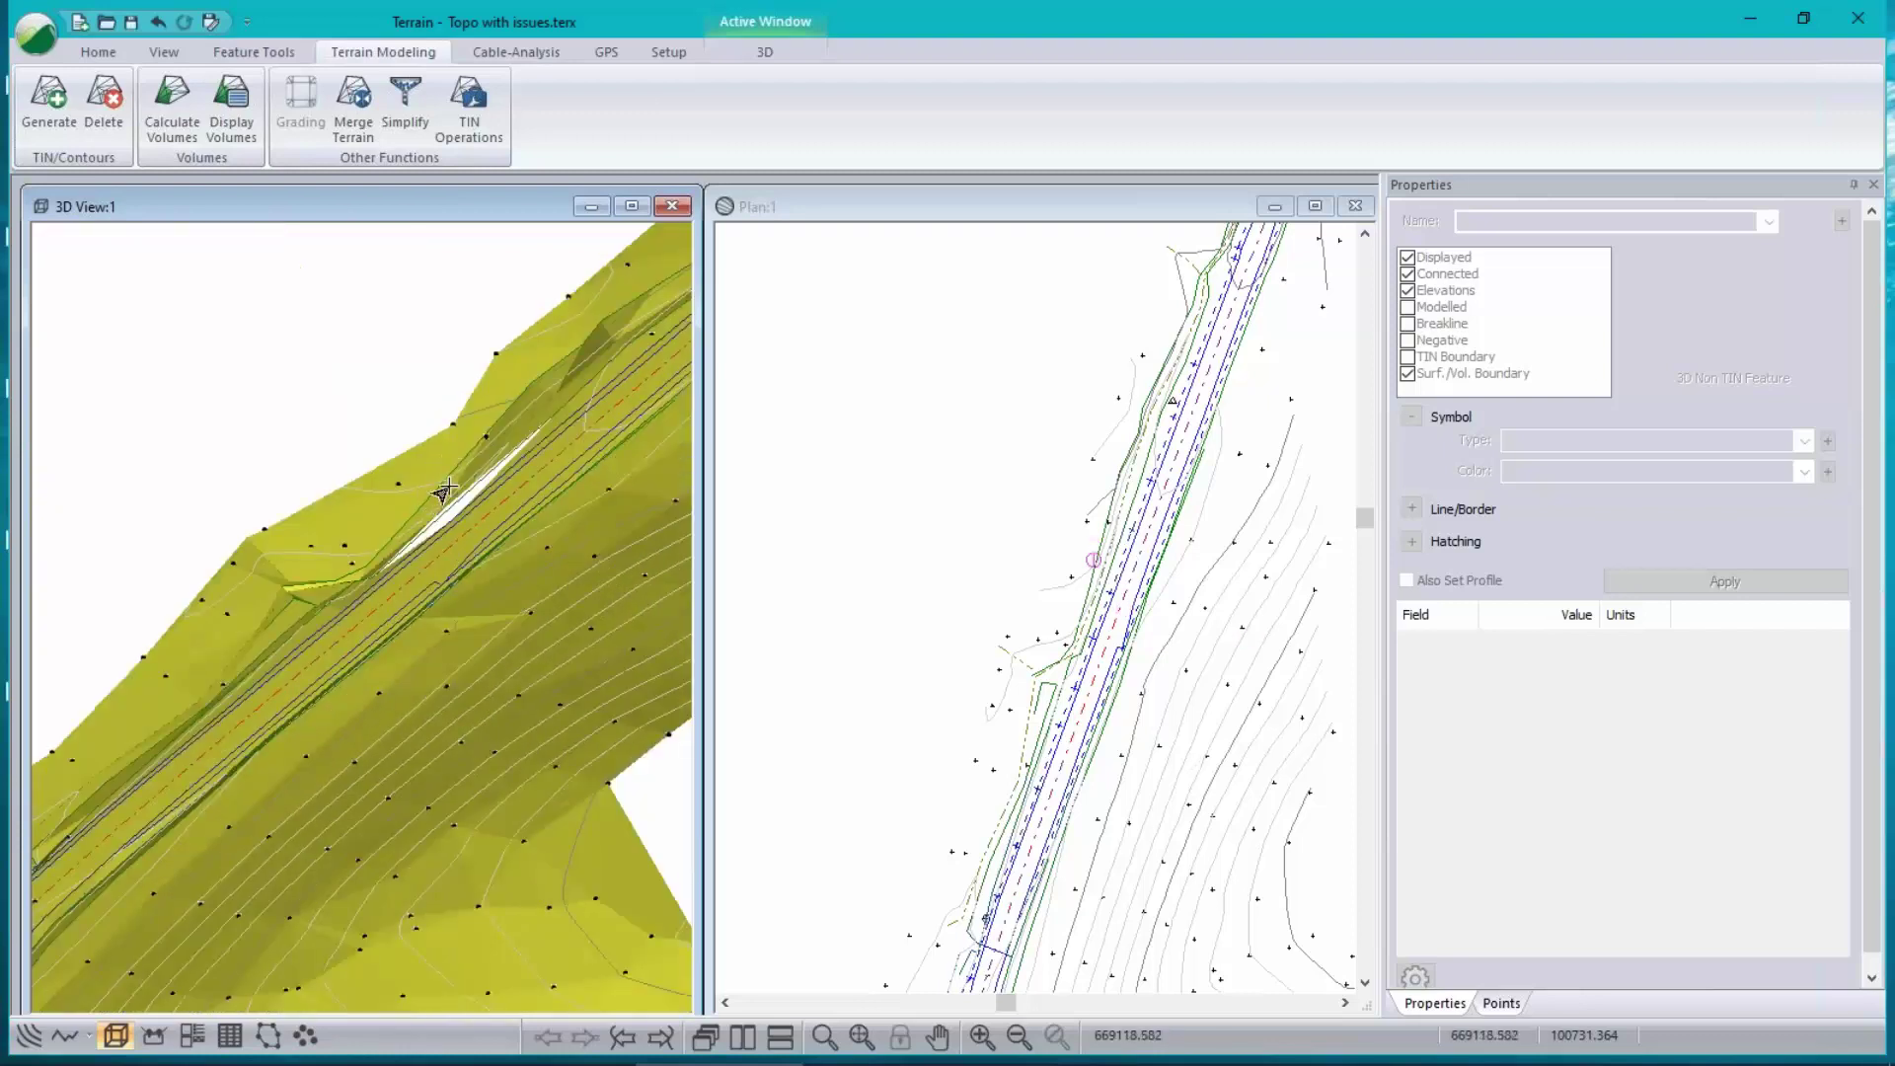
click(443, 514)
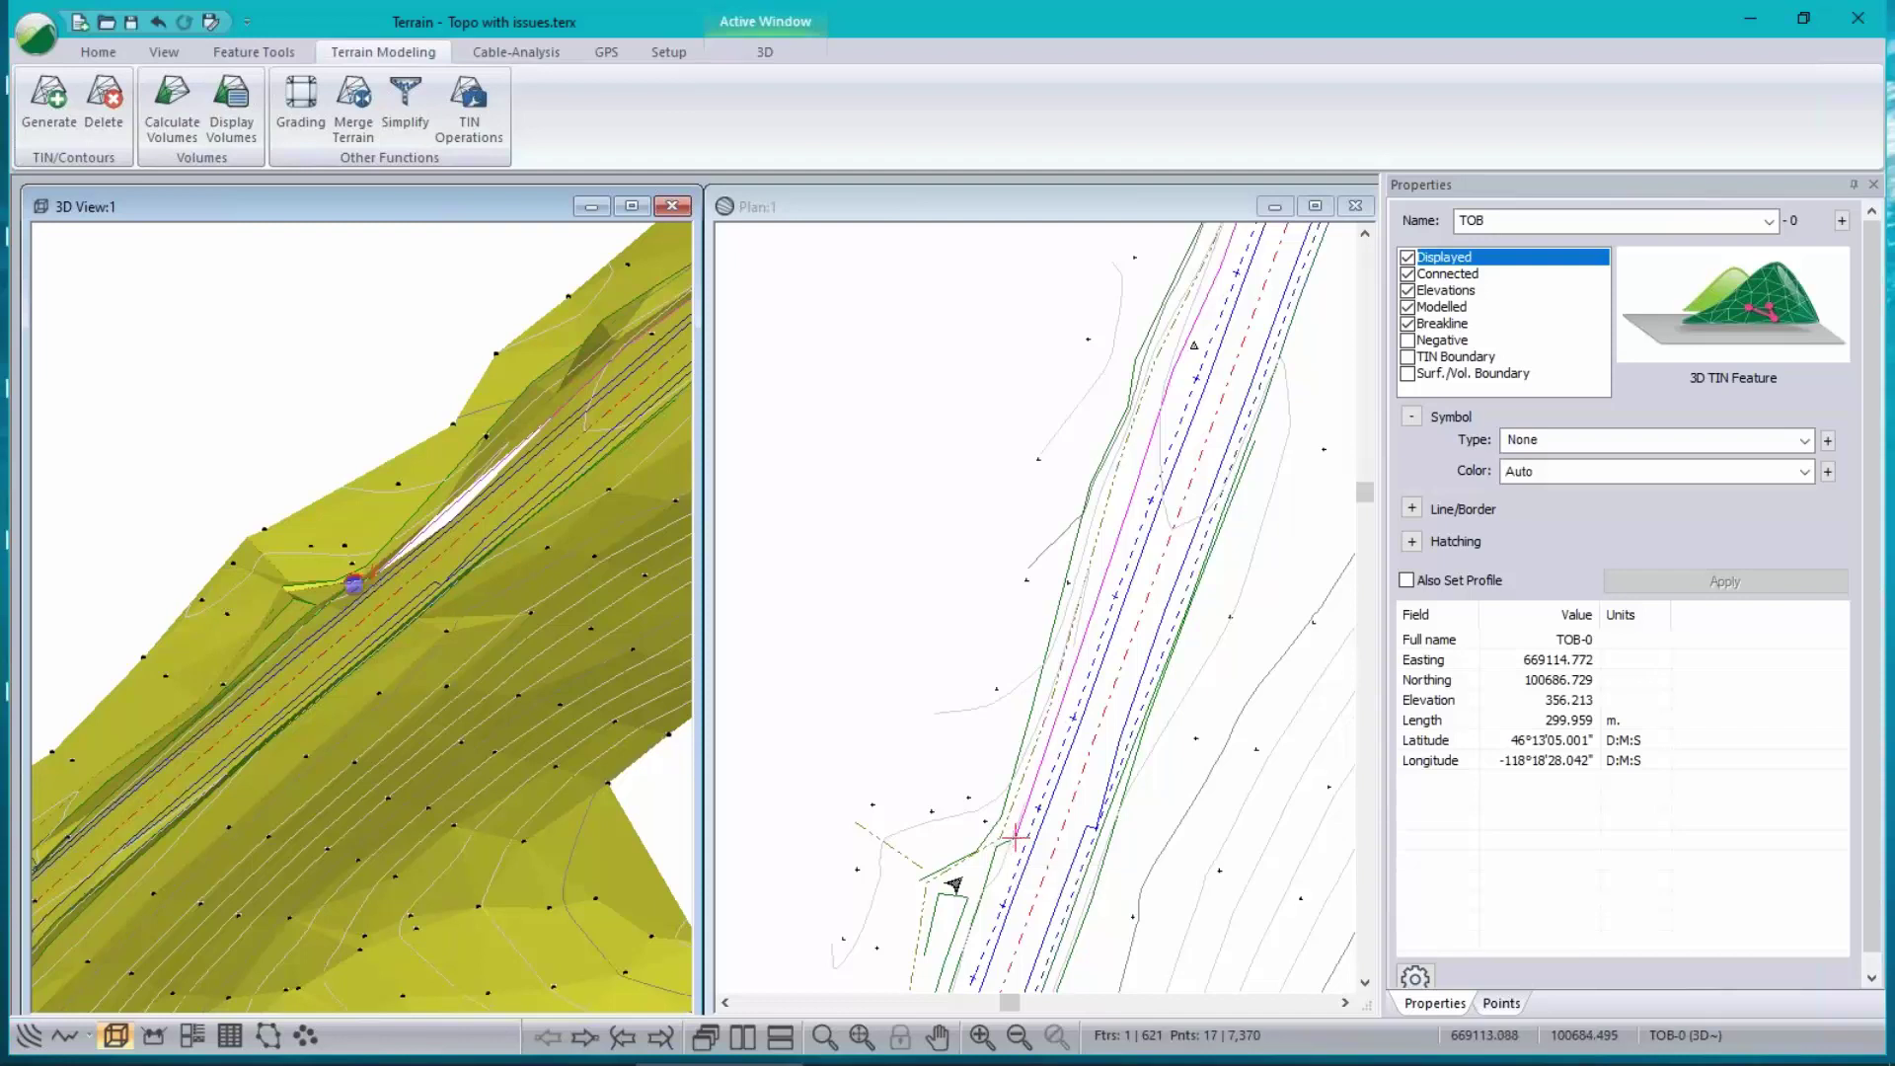
click(584, 1038)
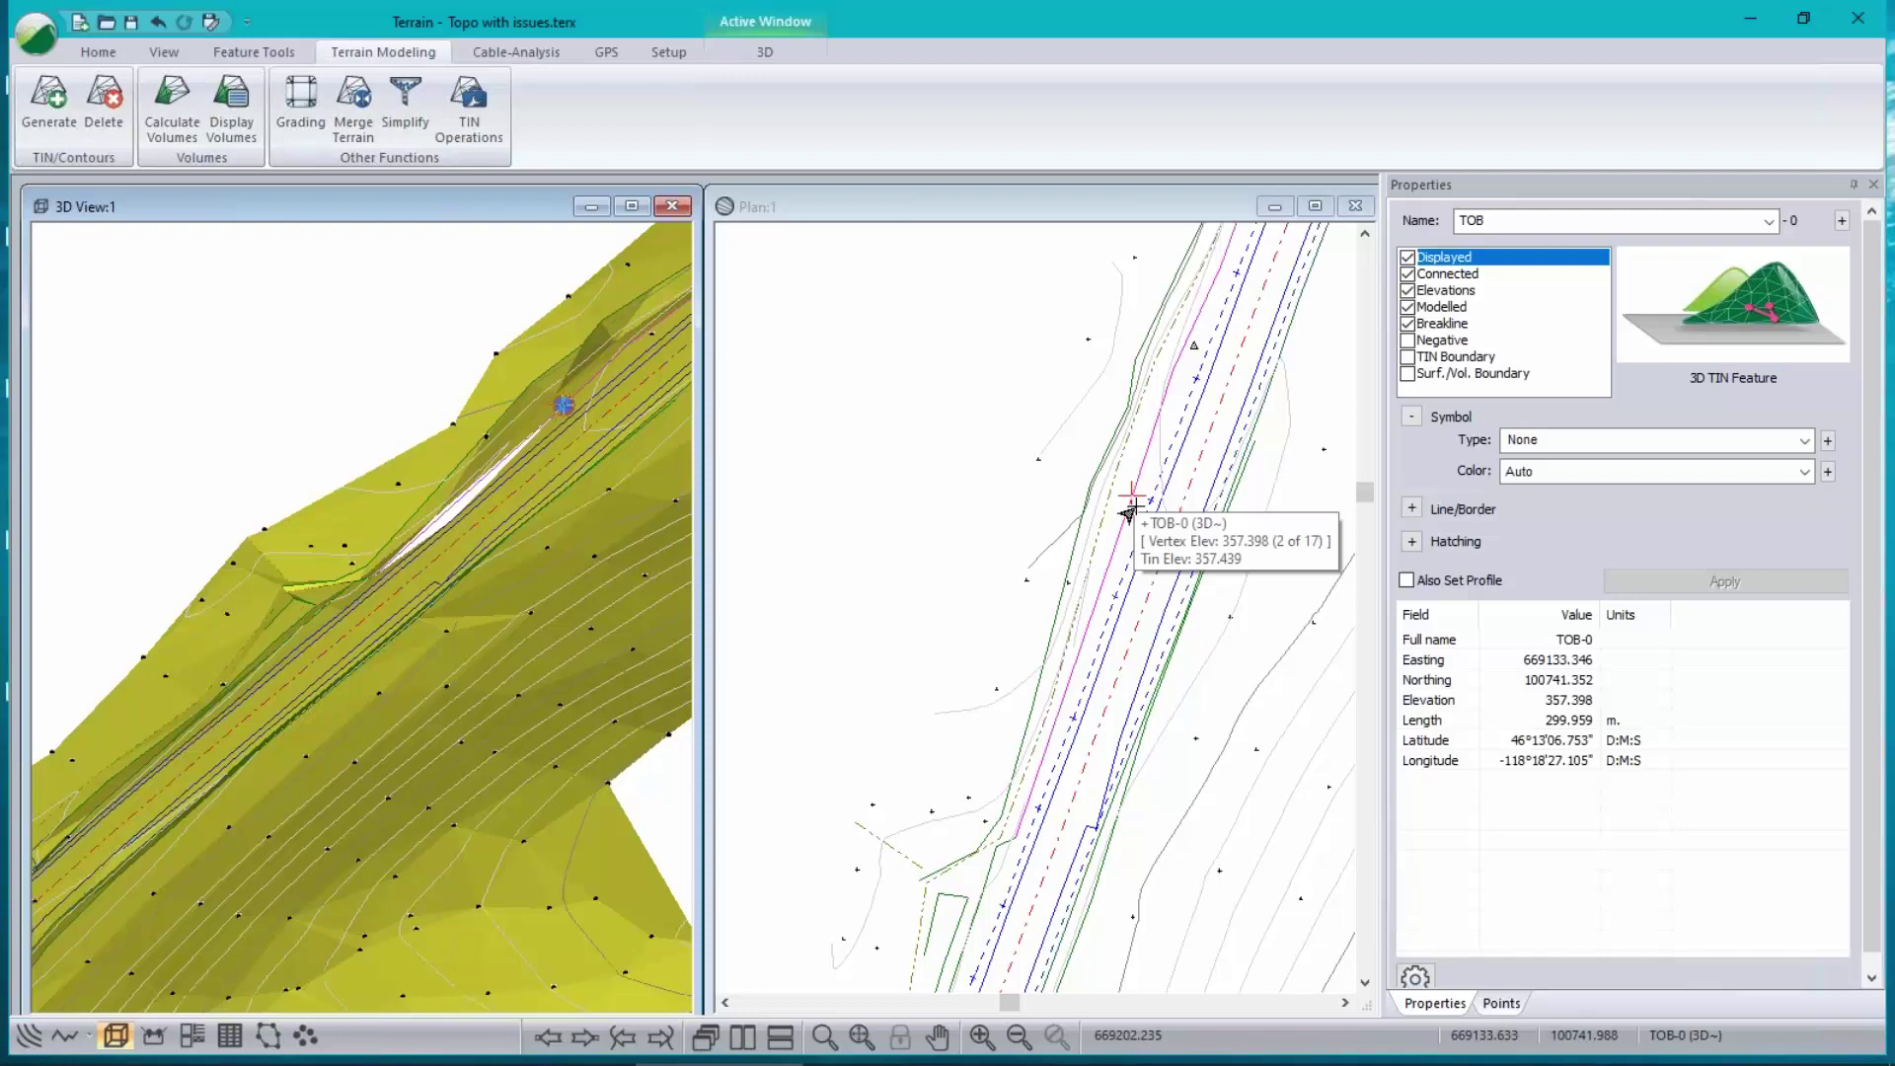
- Measure the TOB segment along the gap and check the maximum side length in the Terrain Calculation settings without recalculating
right_click(857, 546)
click(948, 740)
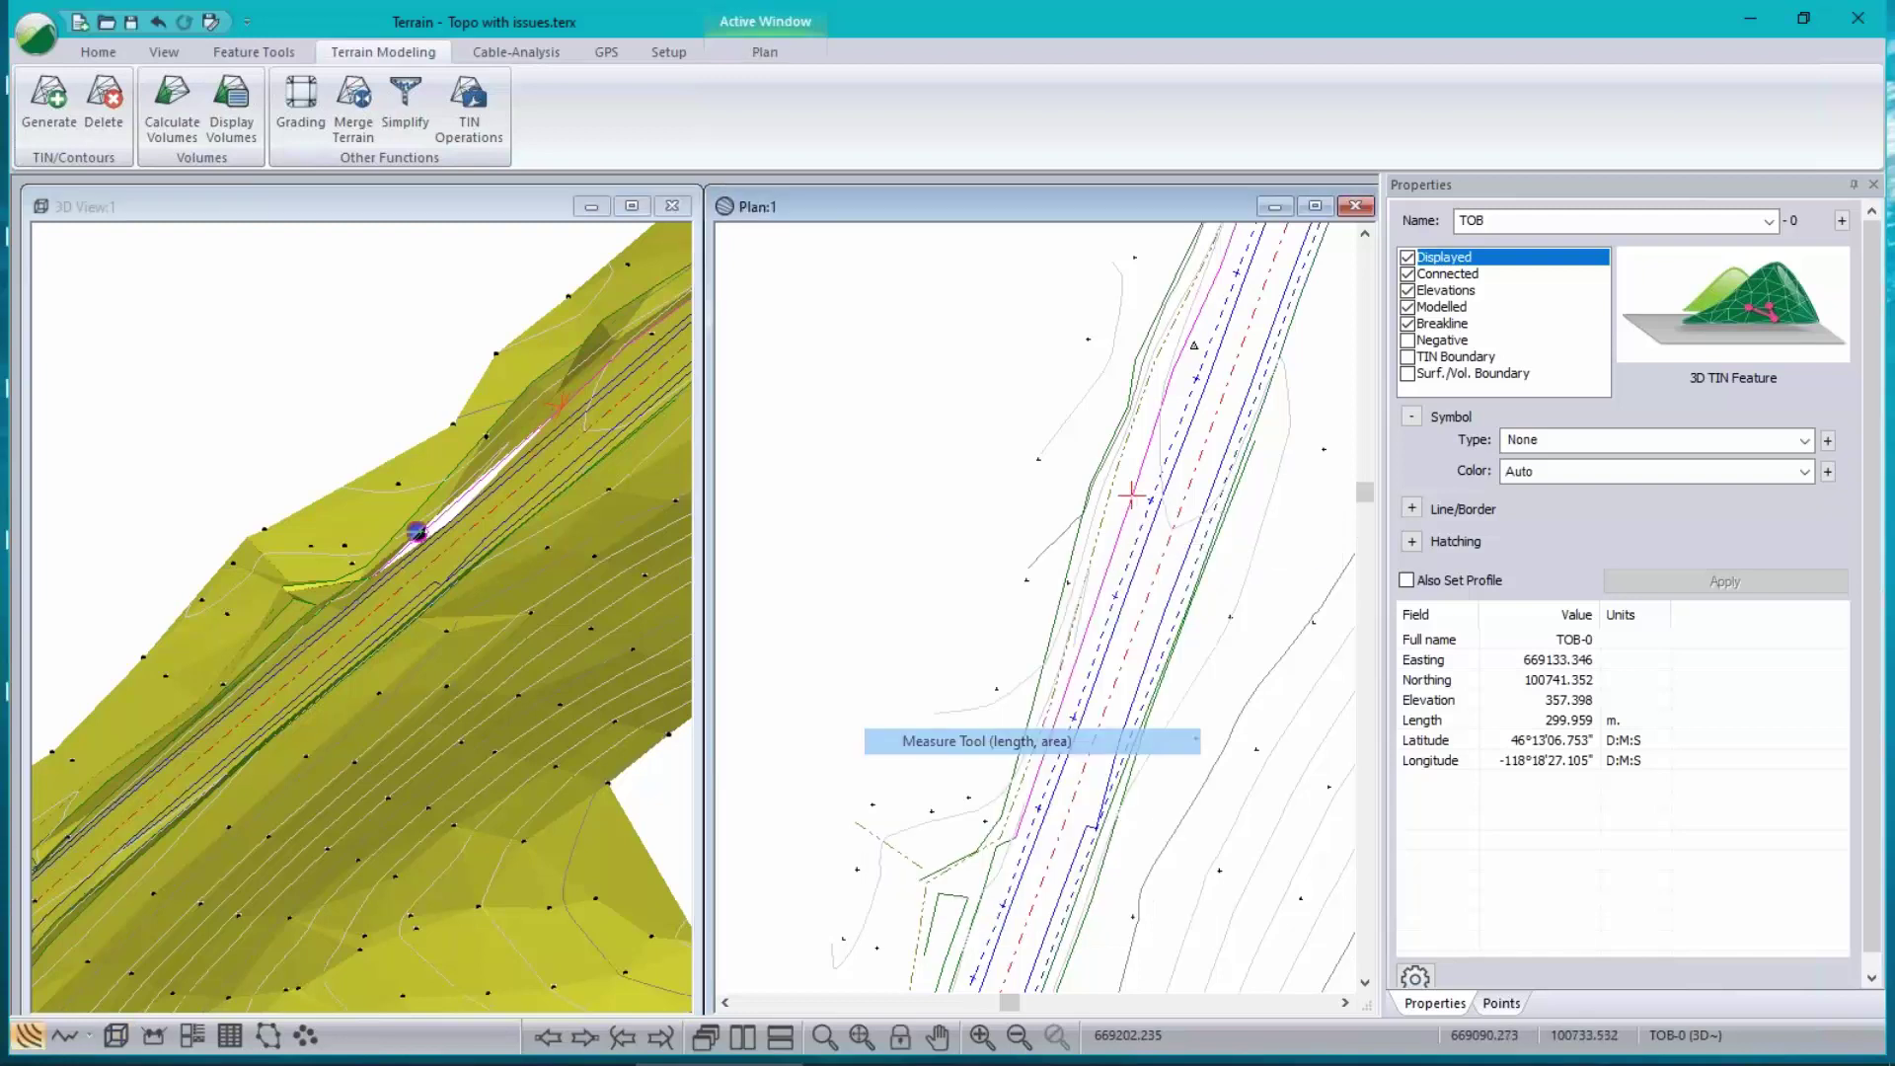
click(1007, 851)
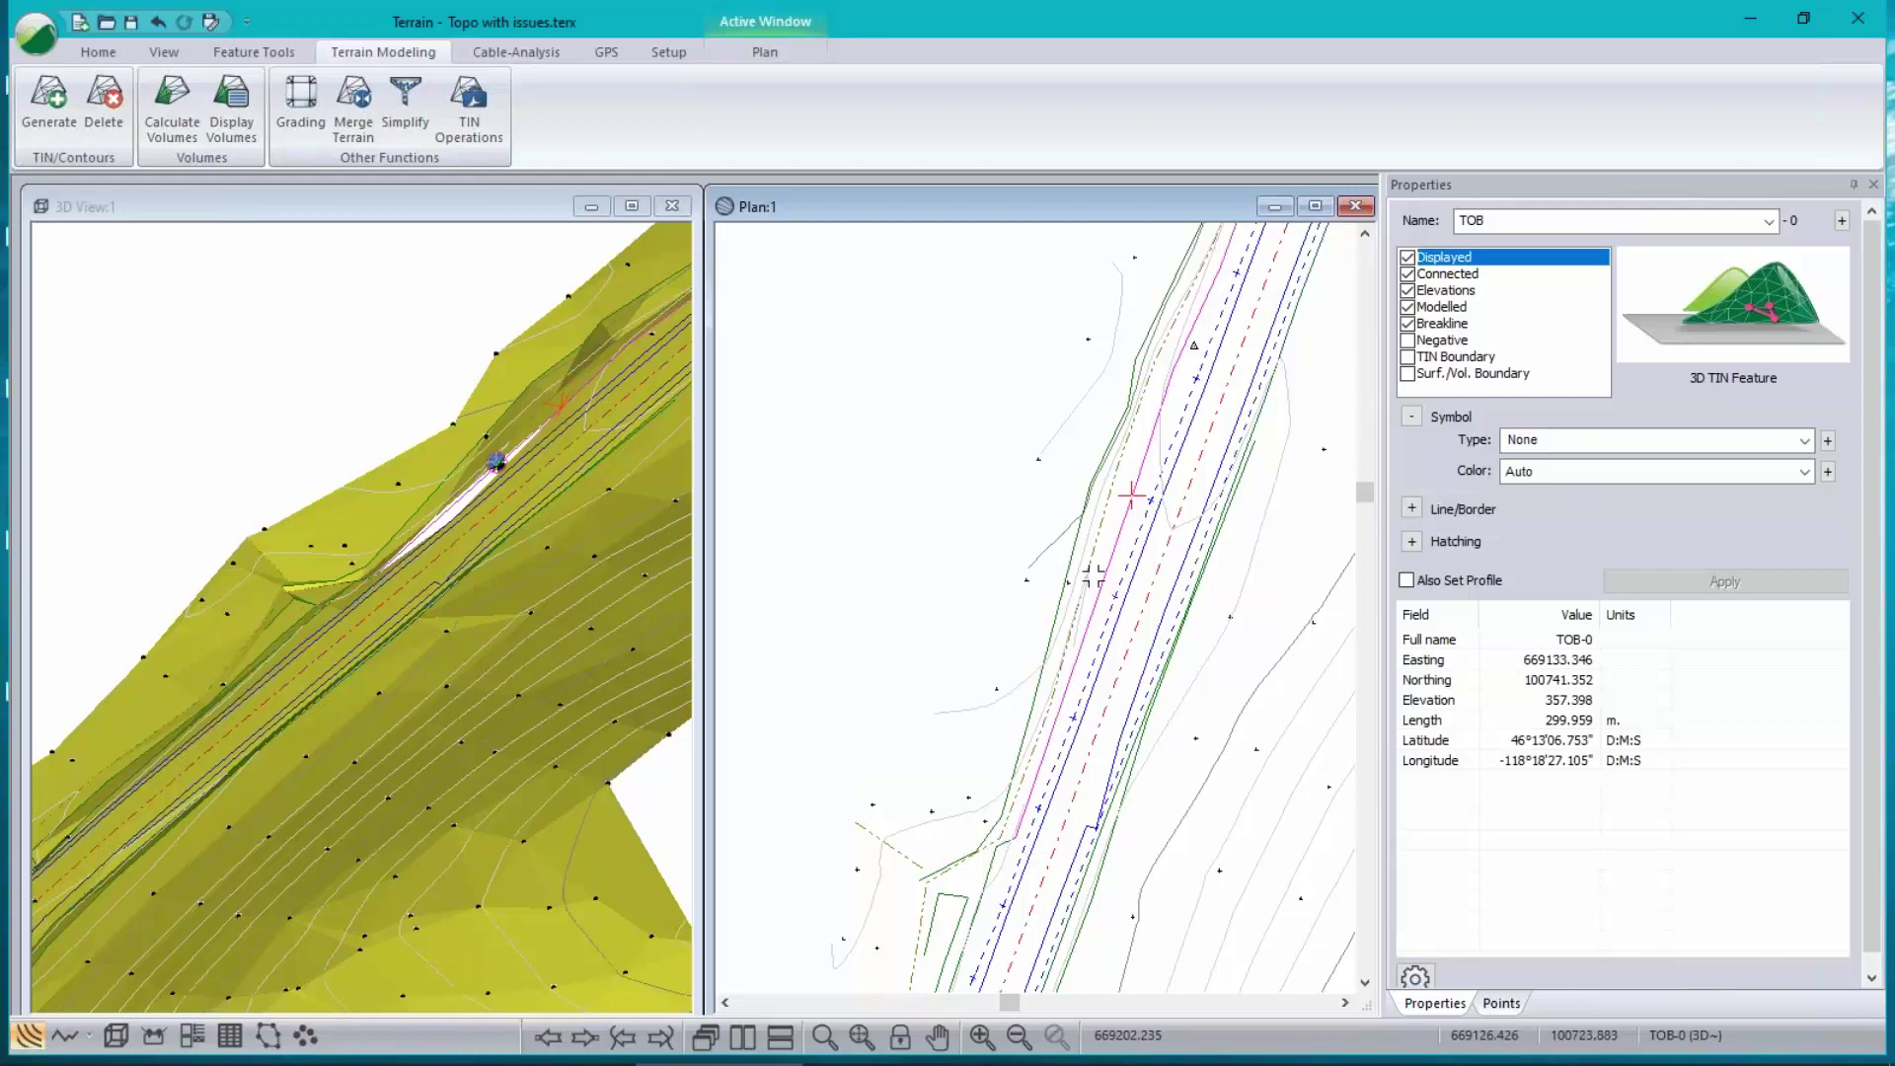
click(1133, 503)
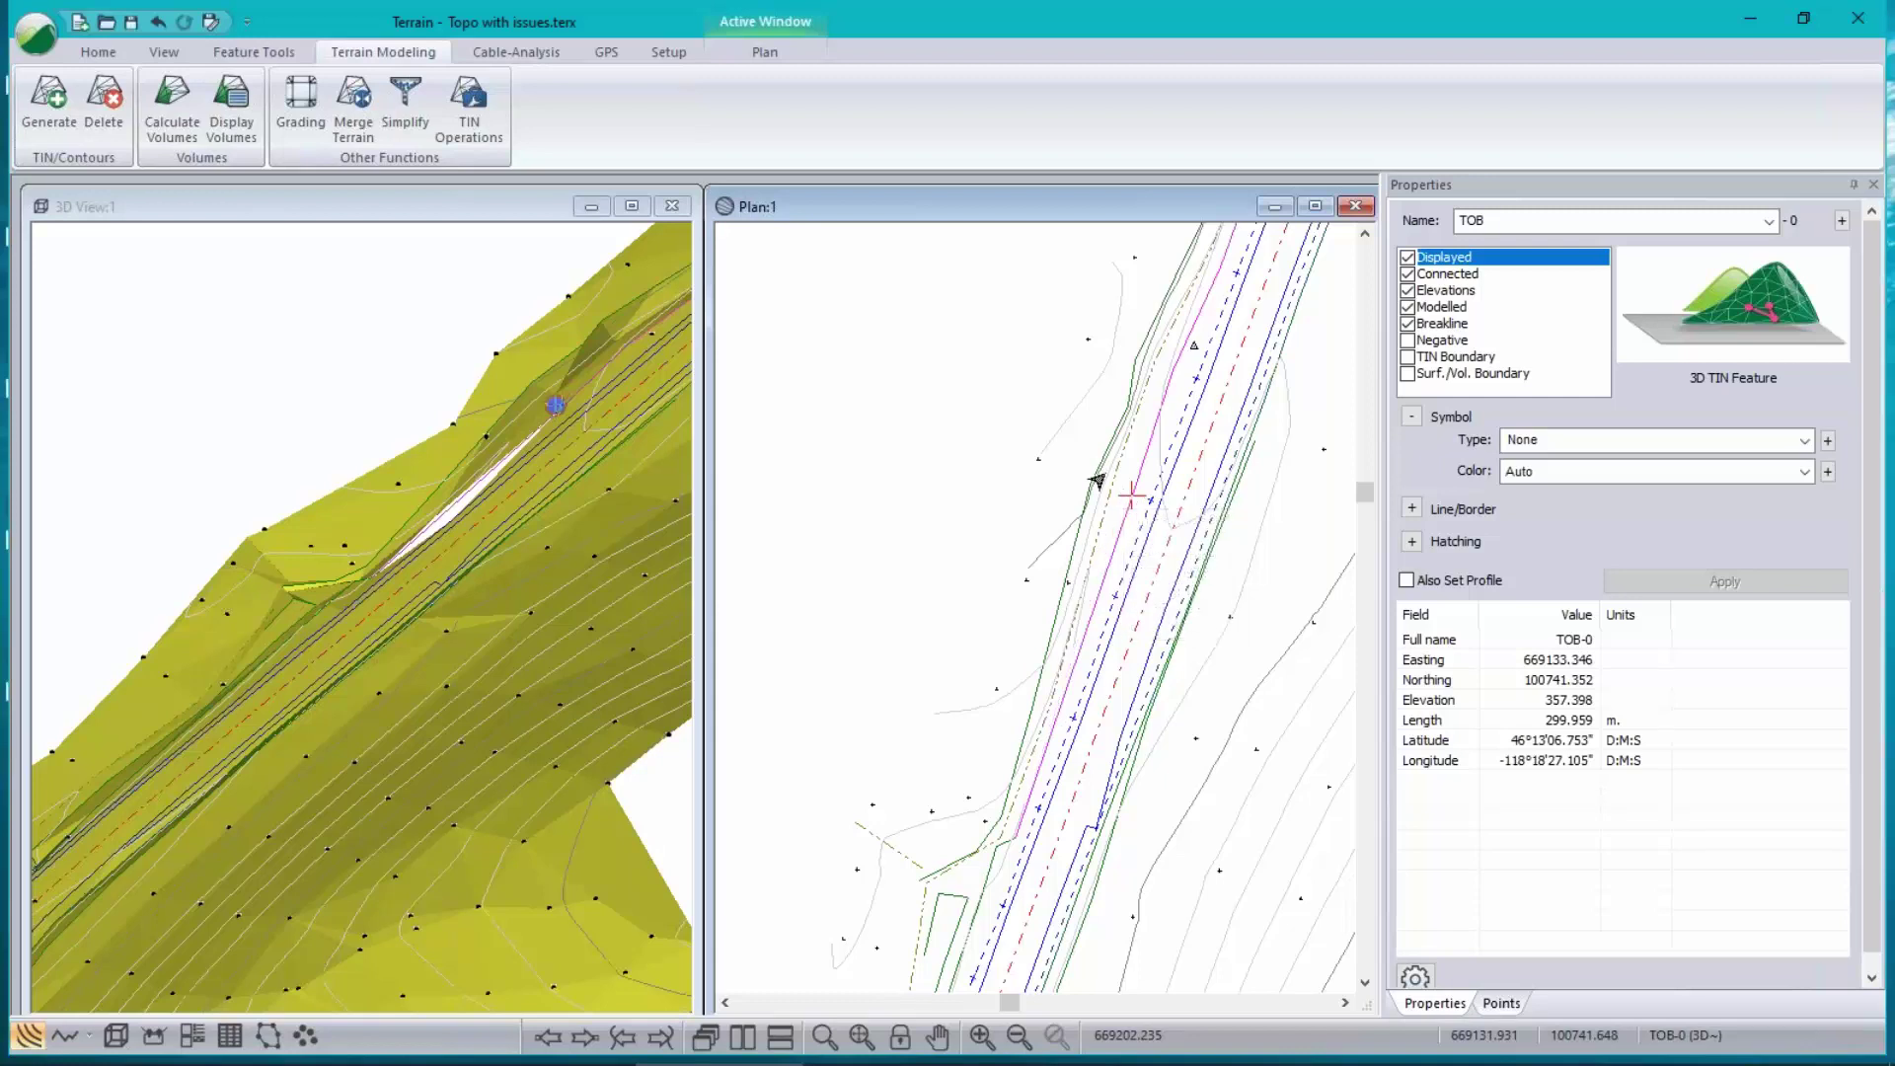
click(49, 99)
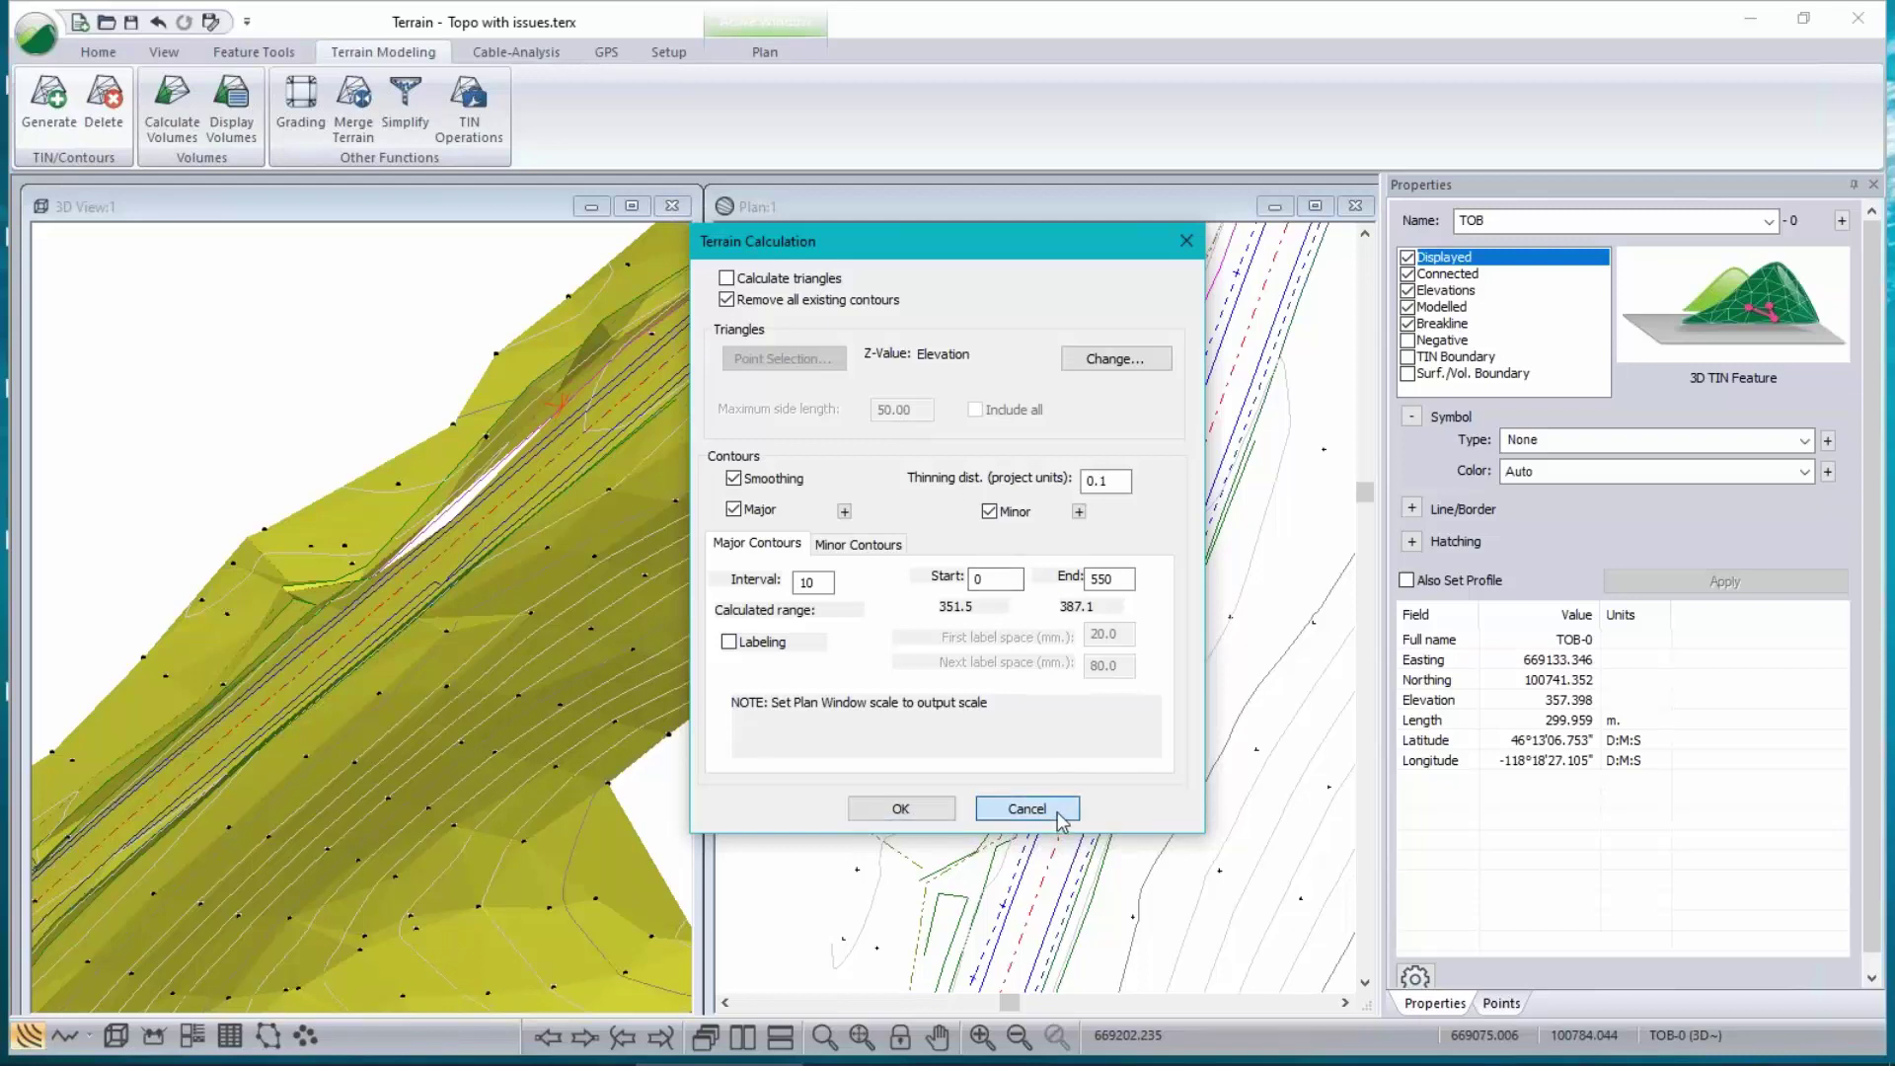
click(1026, 808)
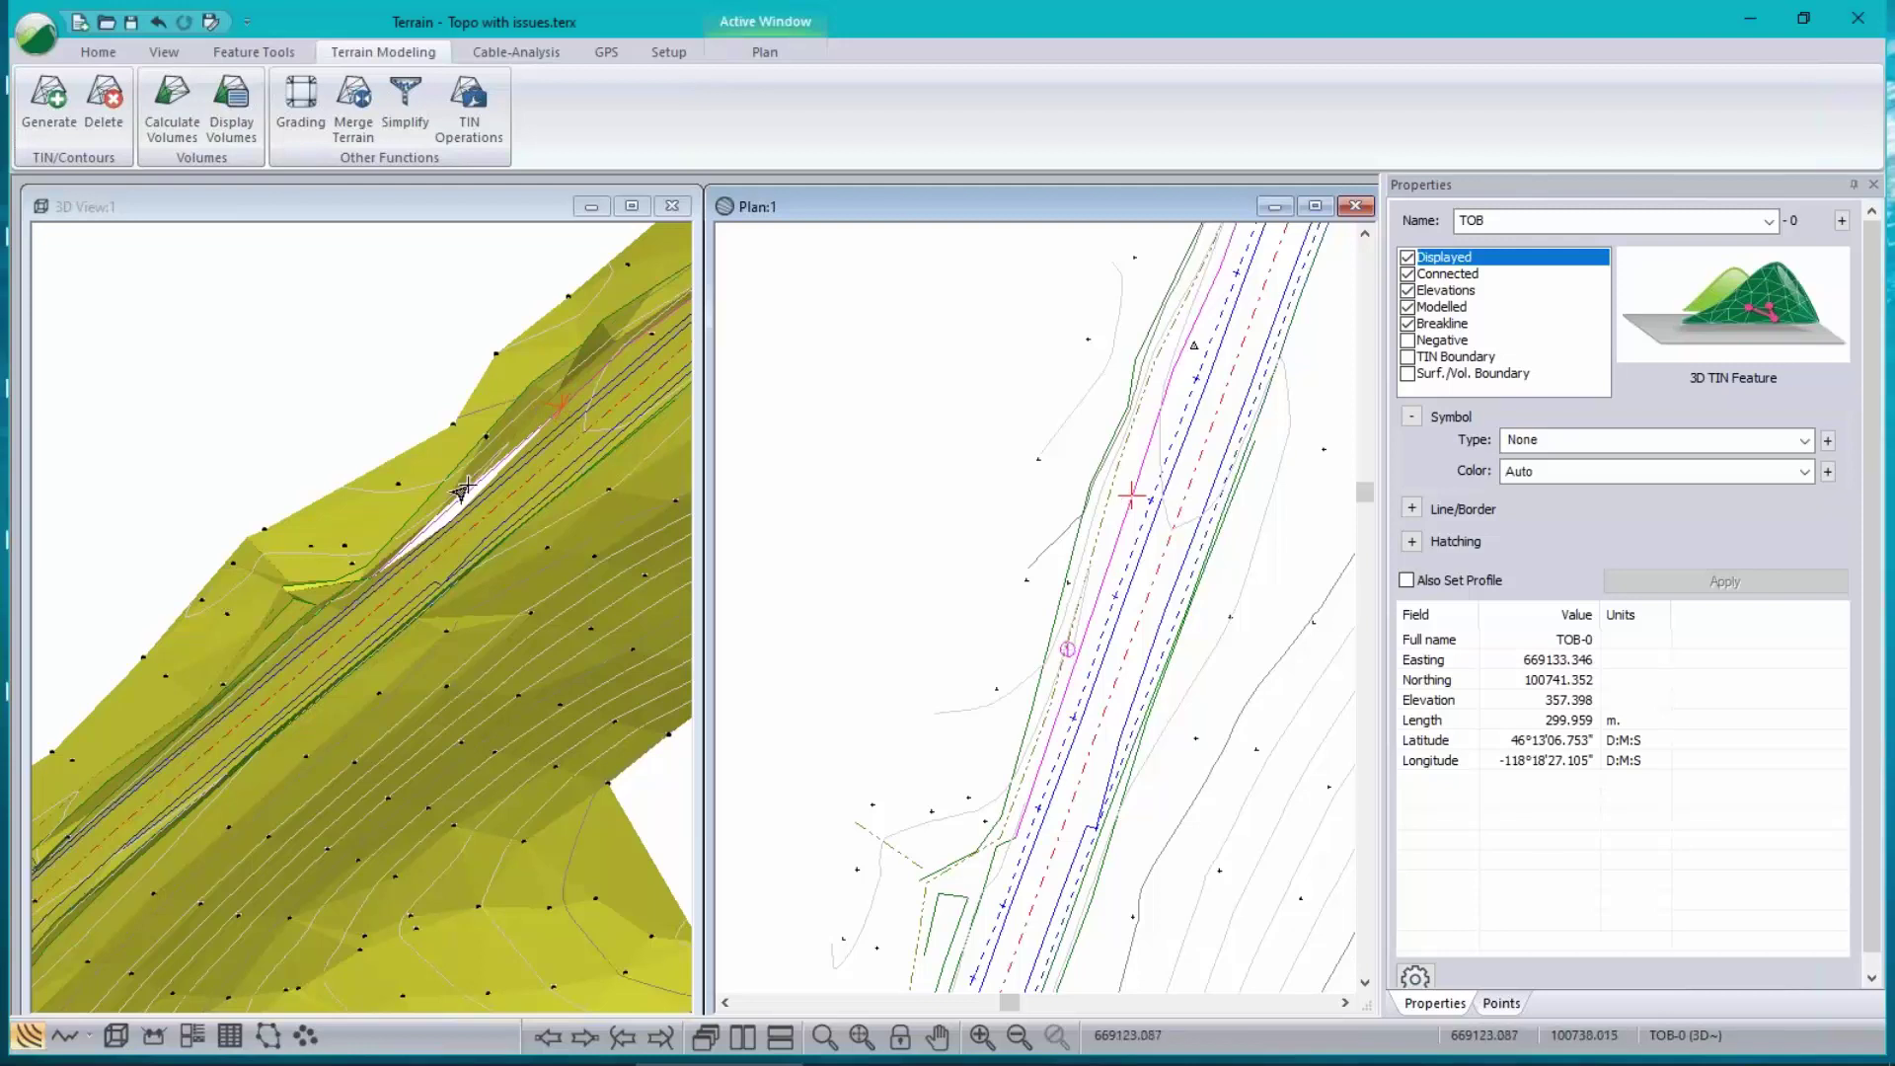
- Add the HD (n) forward-leg distance to the feature properties read-out and go to the TOB breakline's first point
mouse_move(464, 489)
right_click(1508, 712)
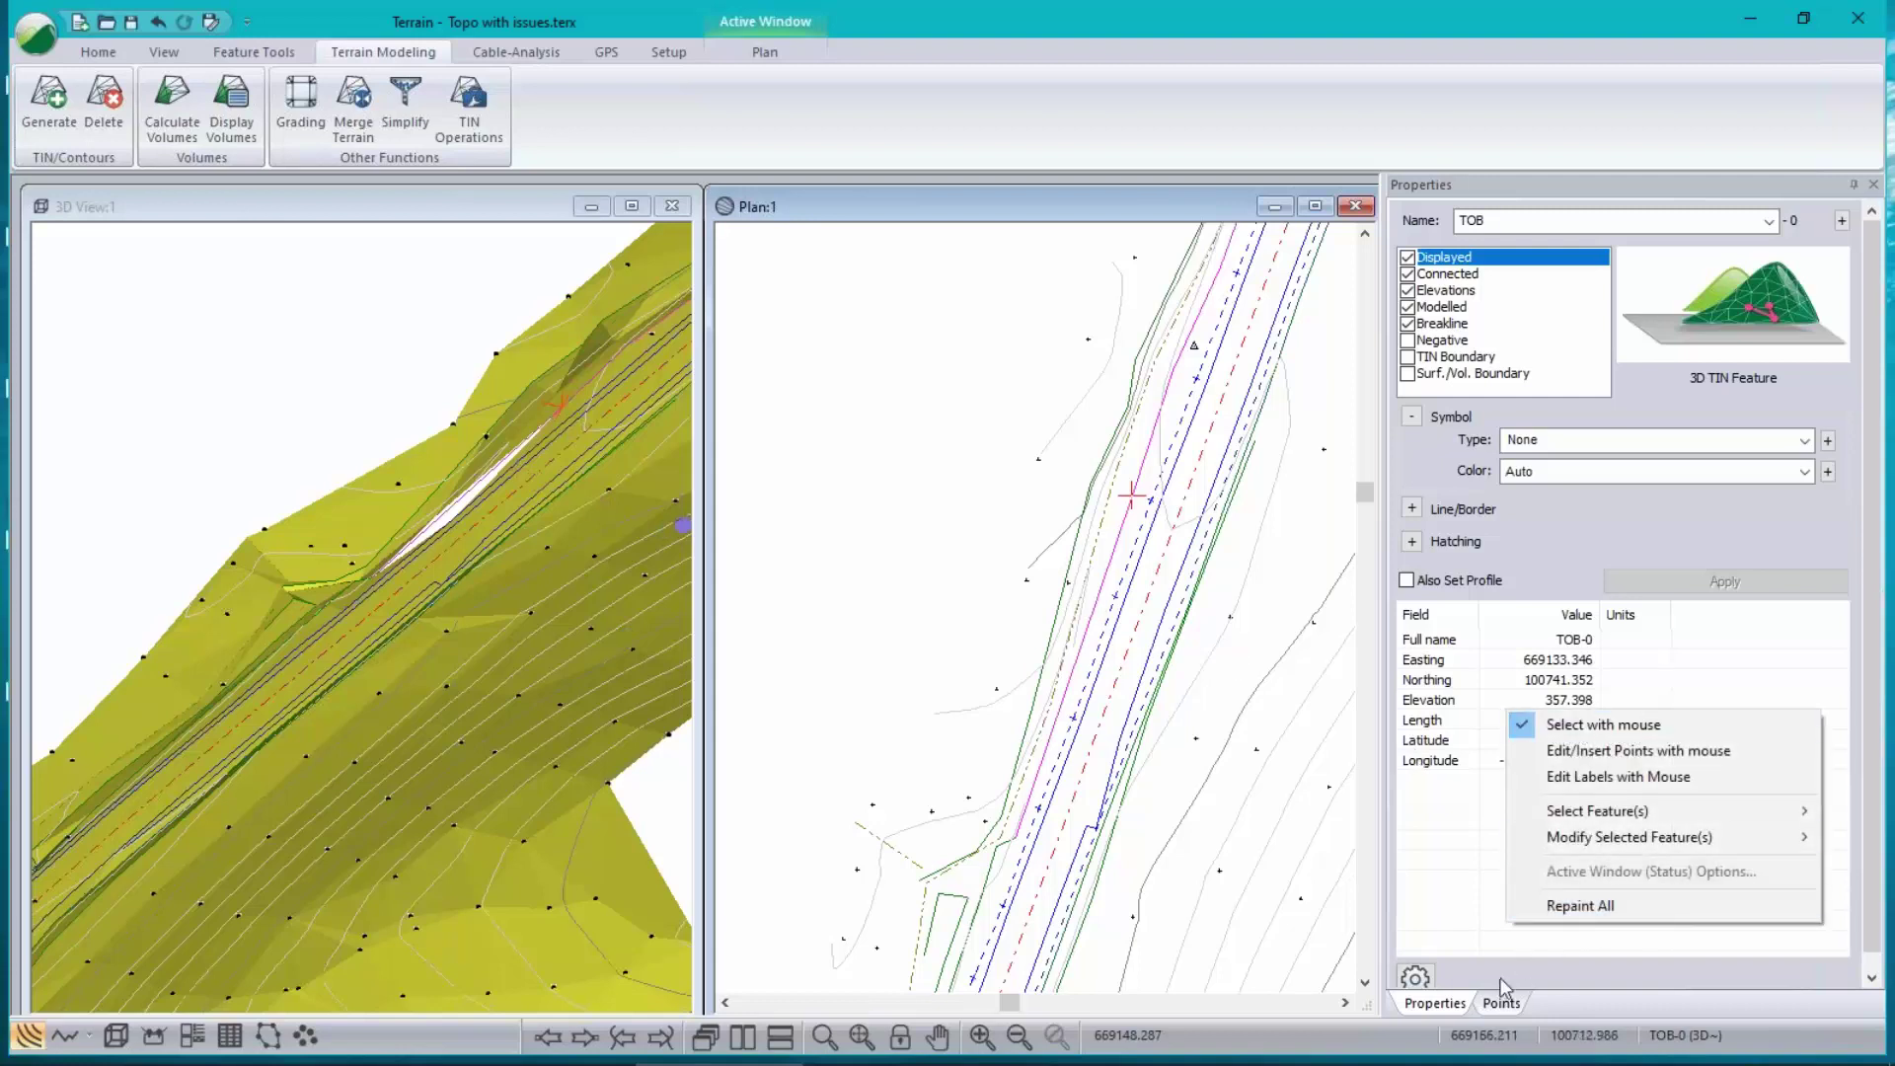
click(1421, 978)
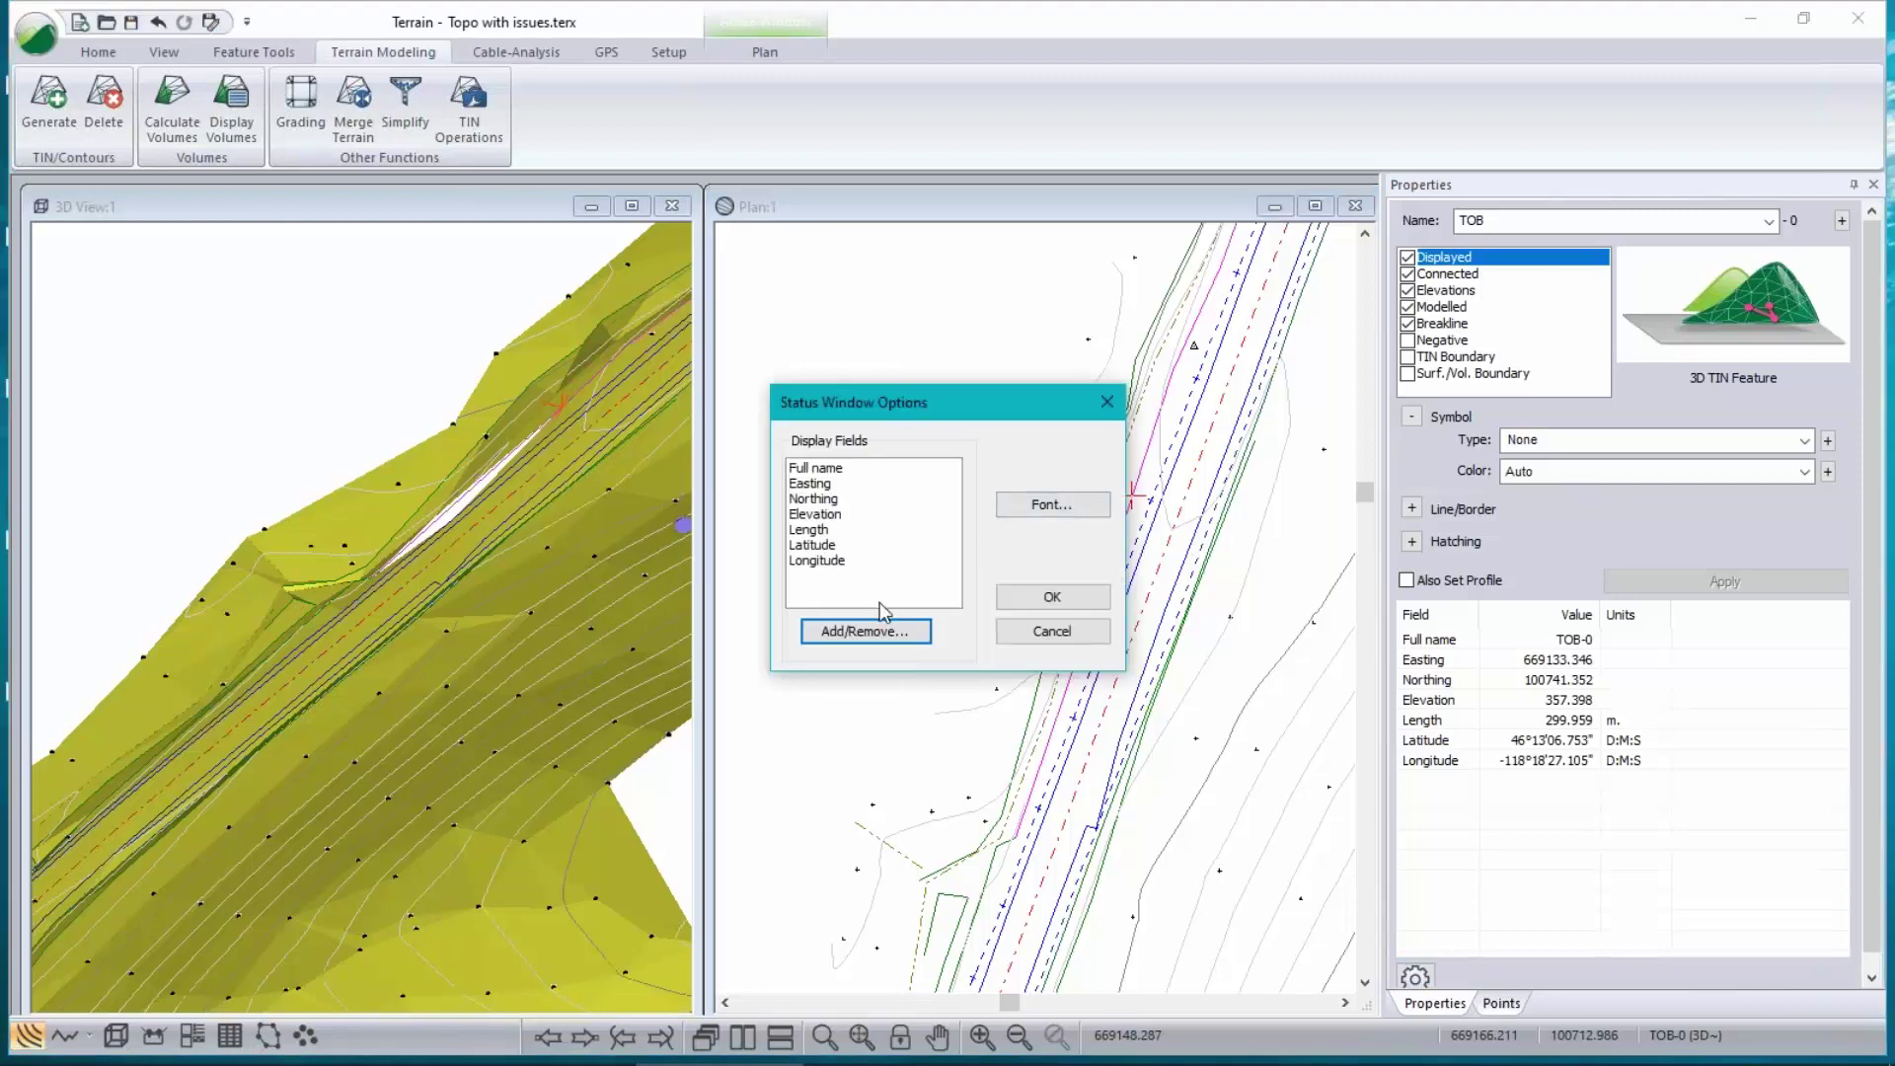
click(877, 629)
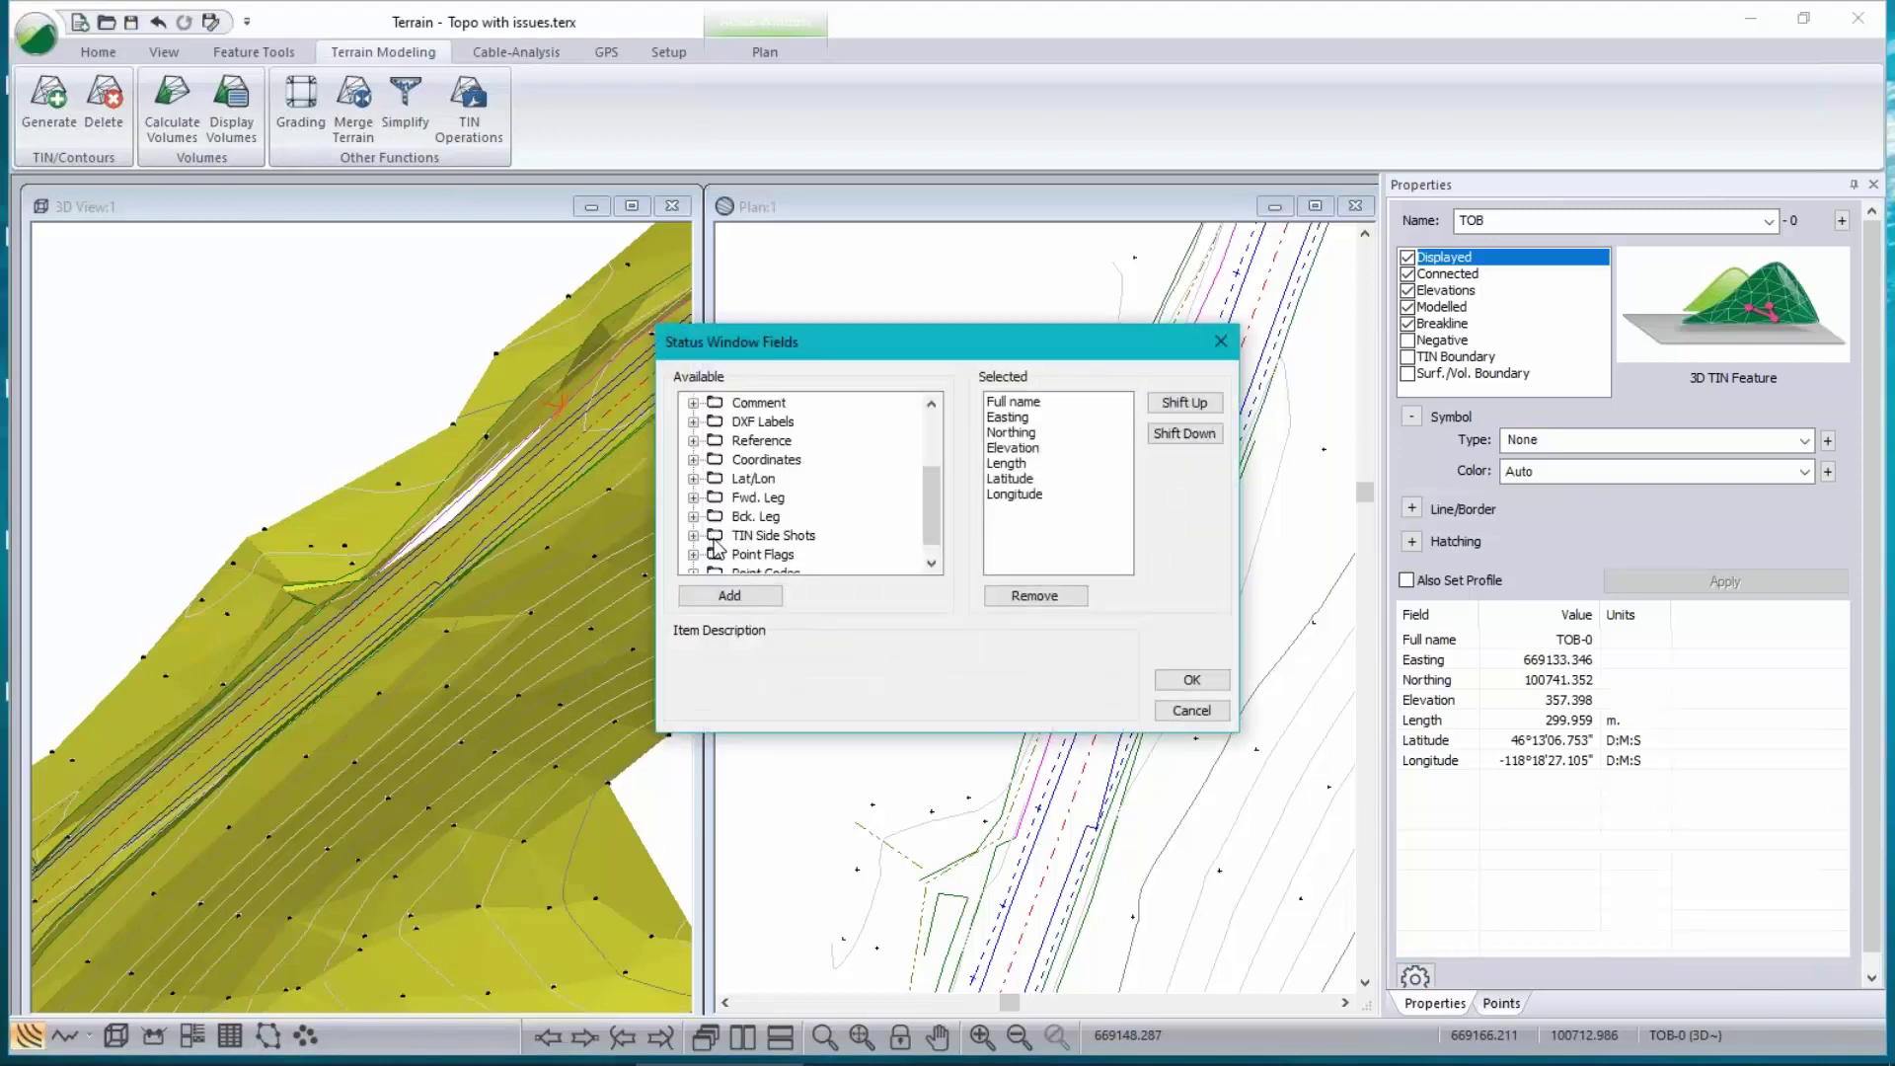
scroll(716, 549, down, 1)
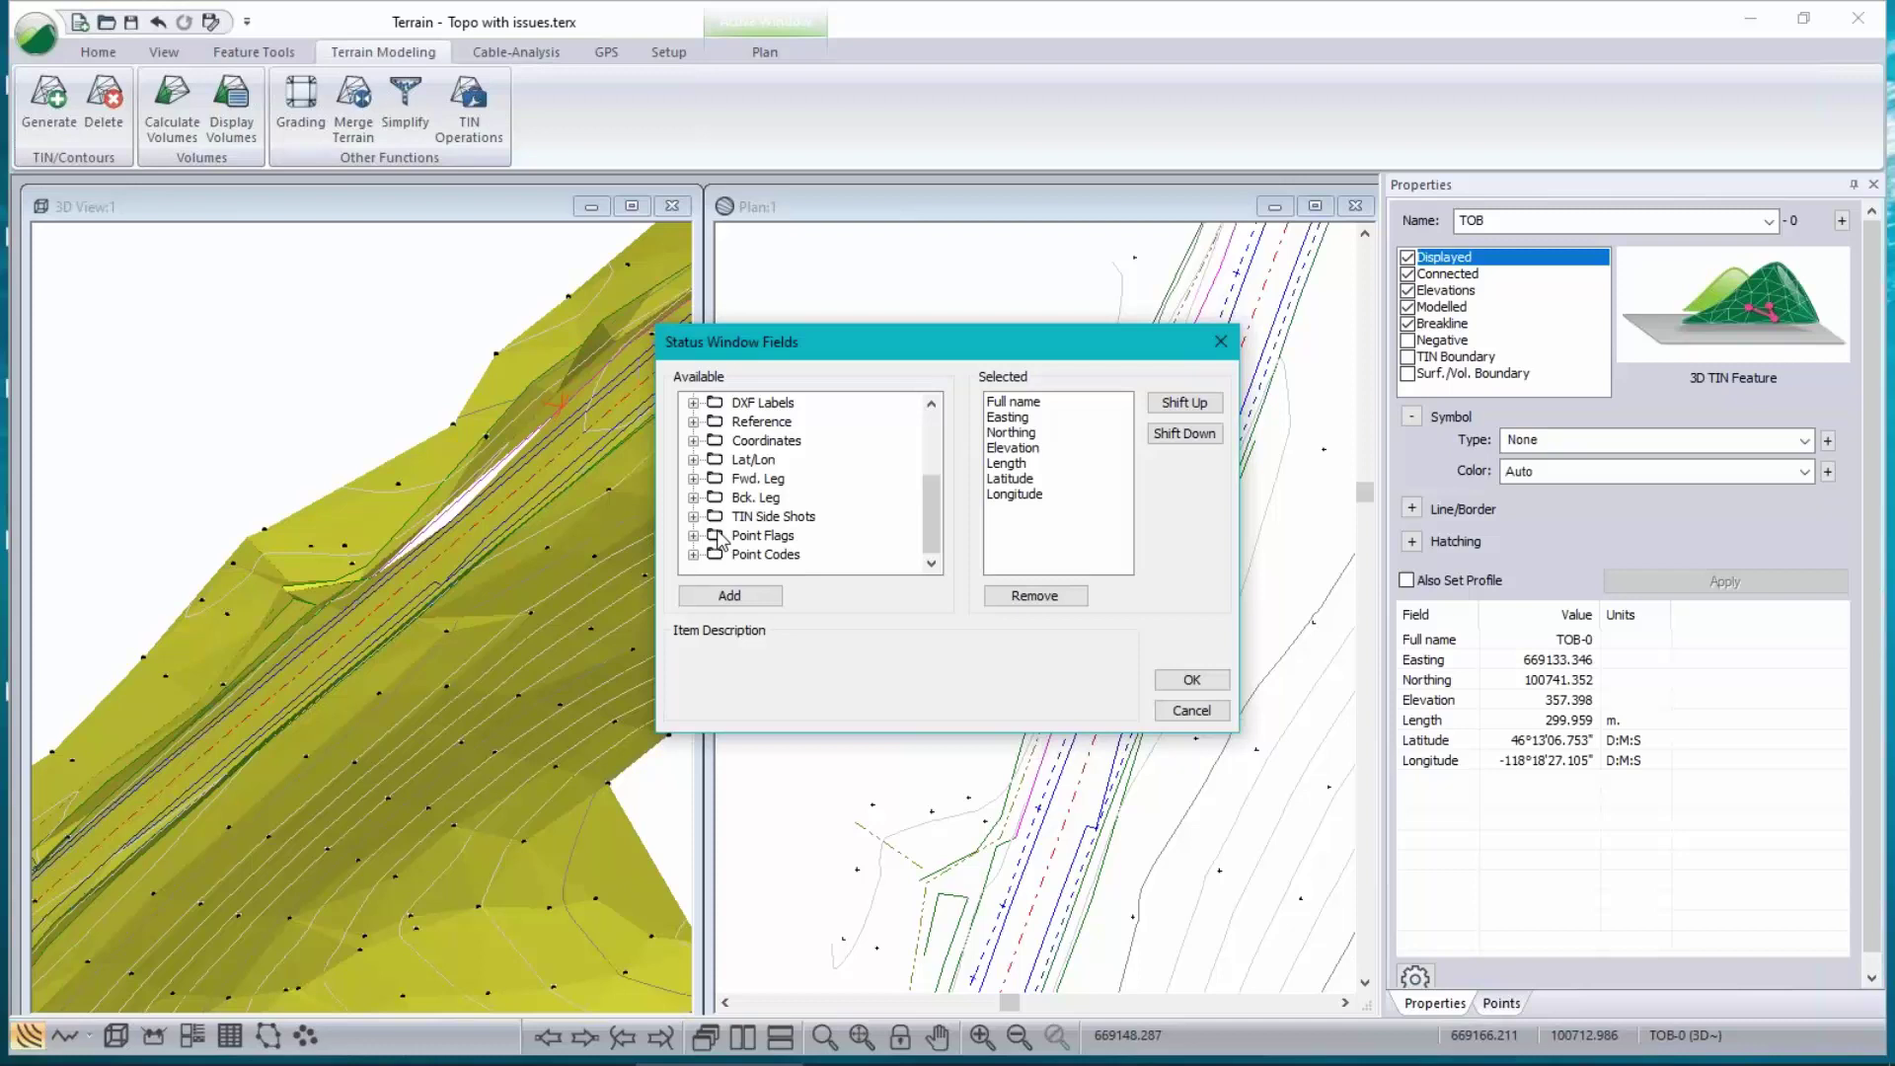
click(695, 481)
double_click(786, 424)
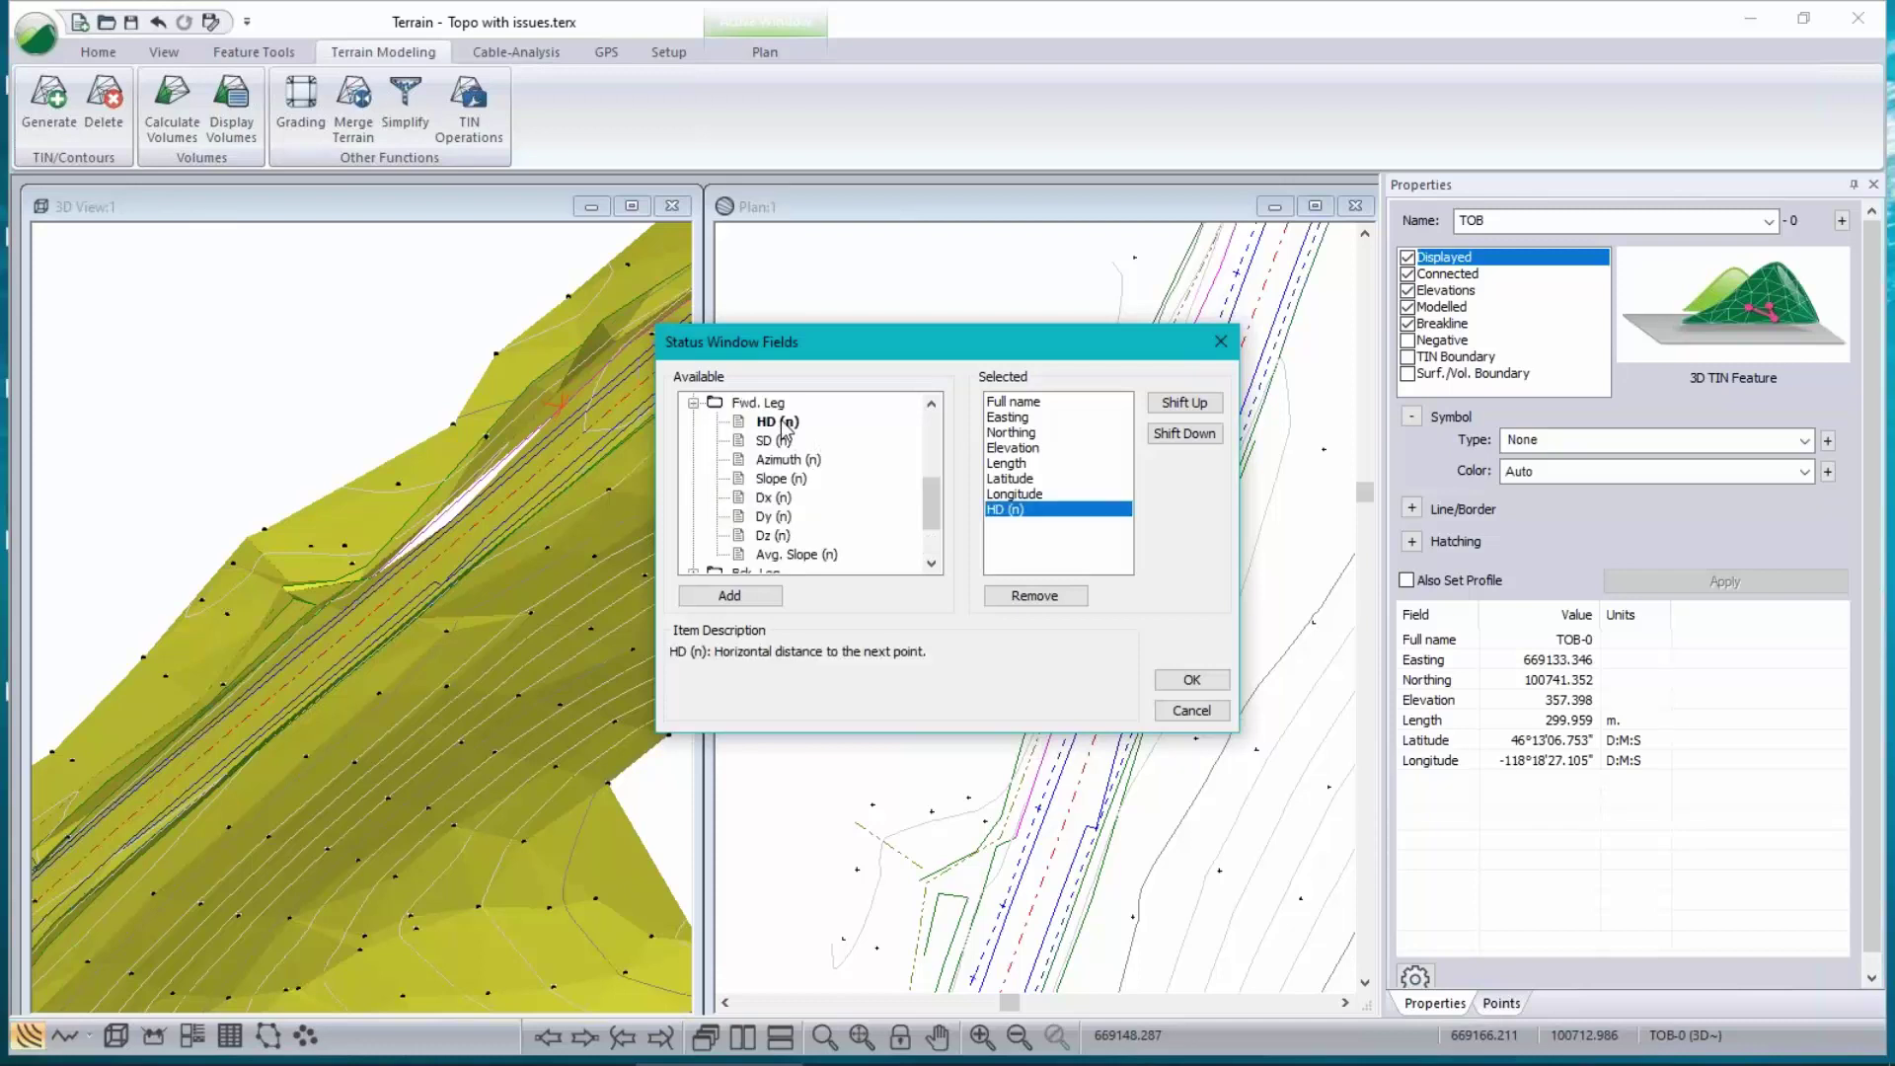
click(1189, 681)
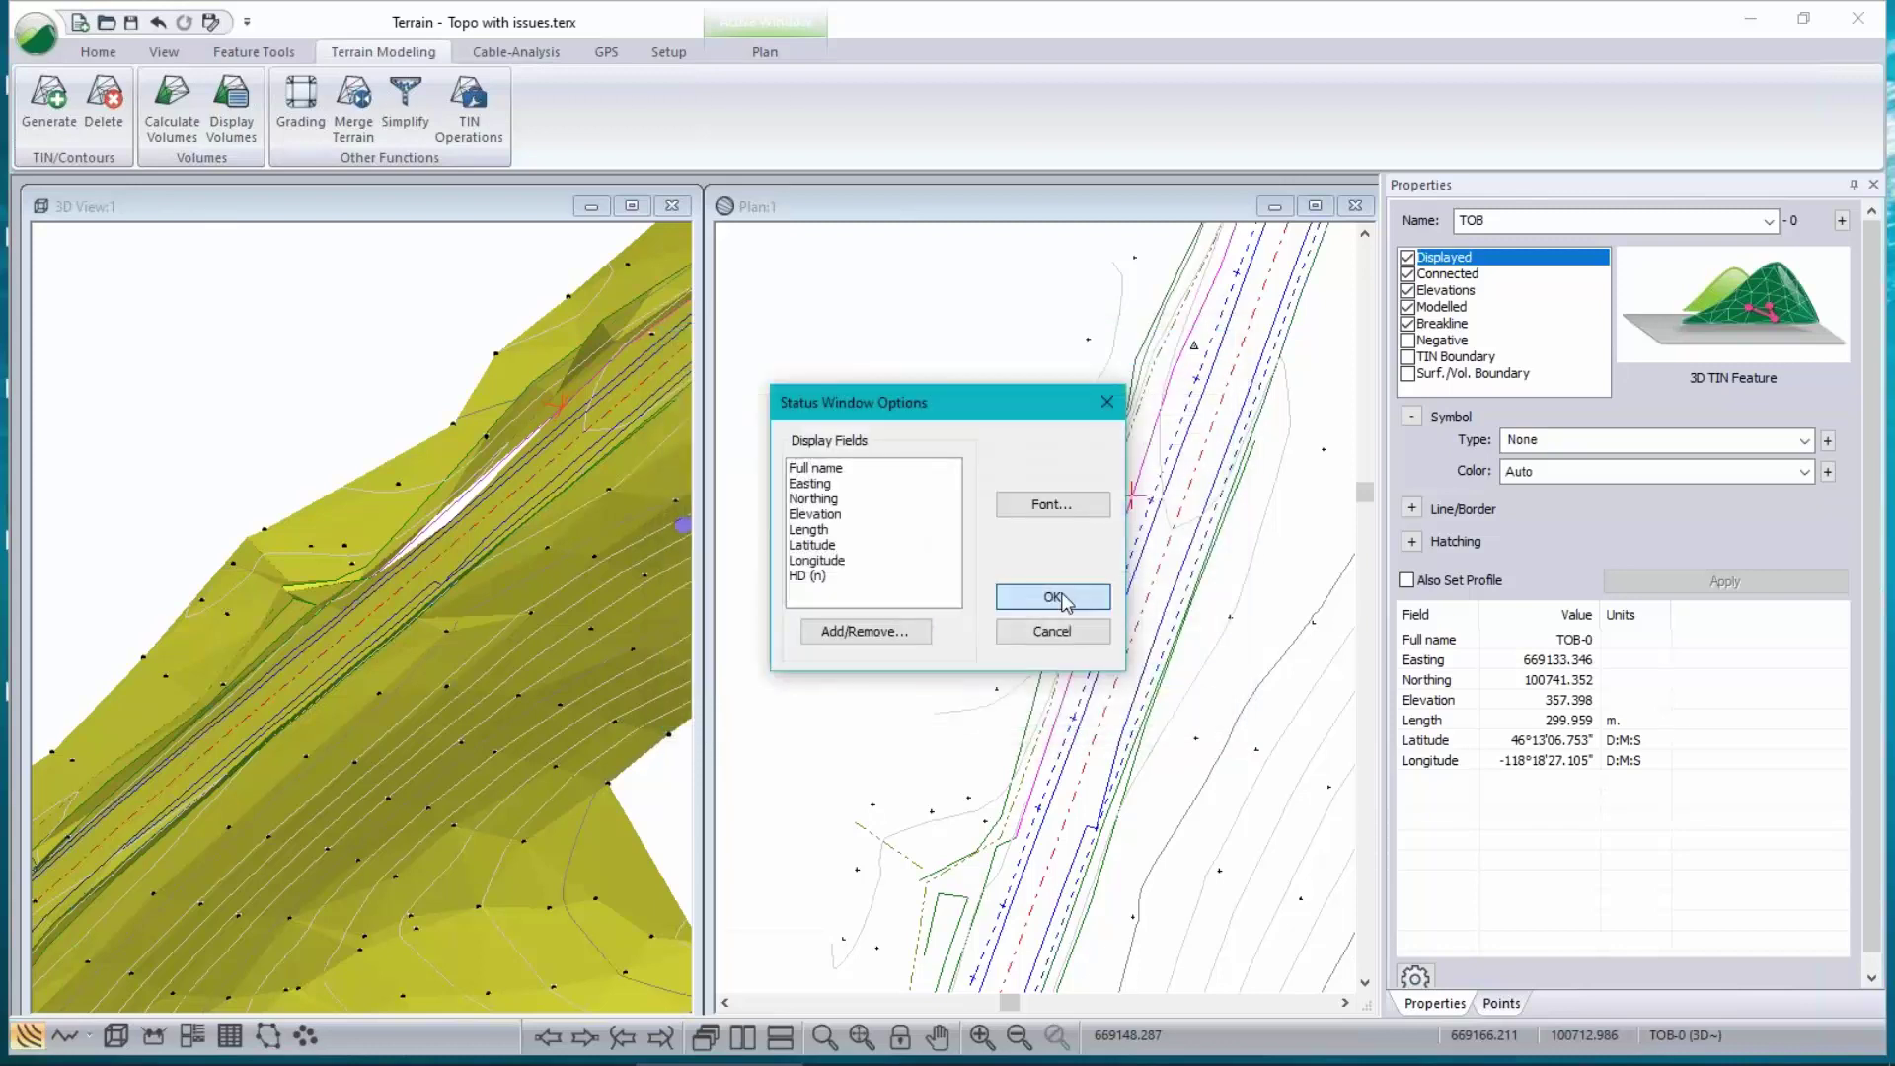
click(1053, 597)
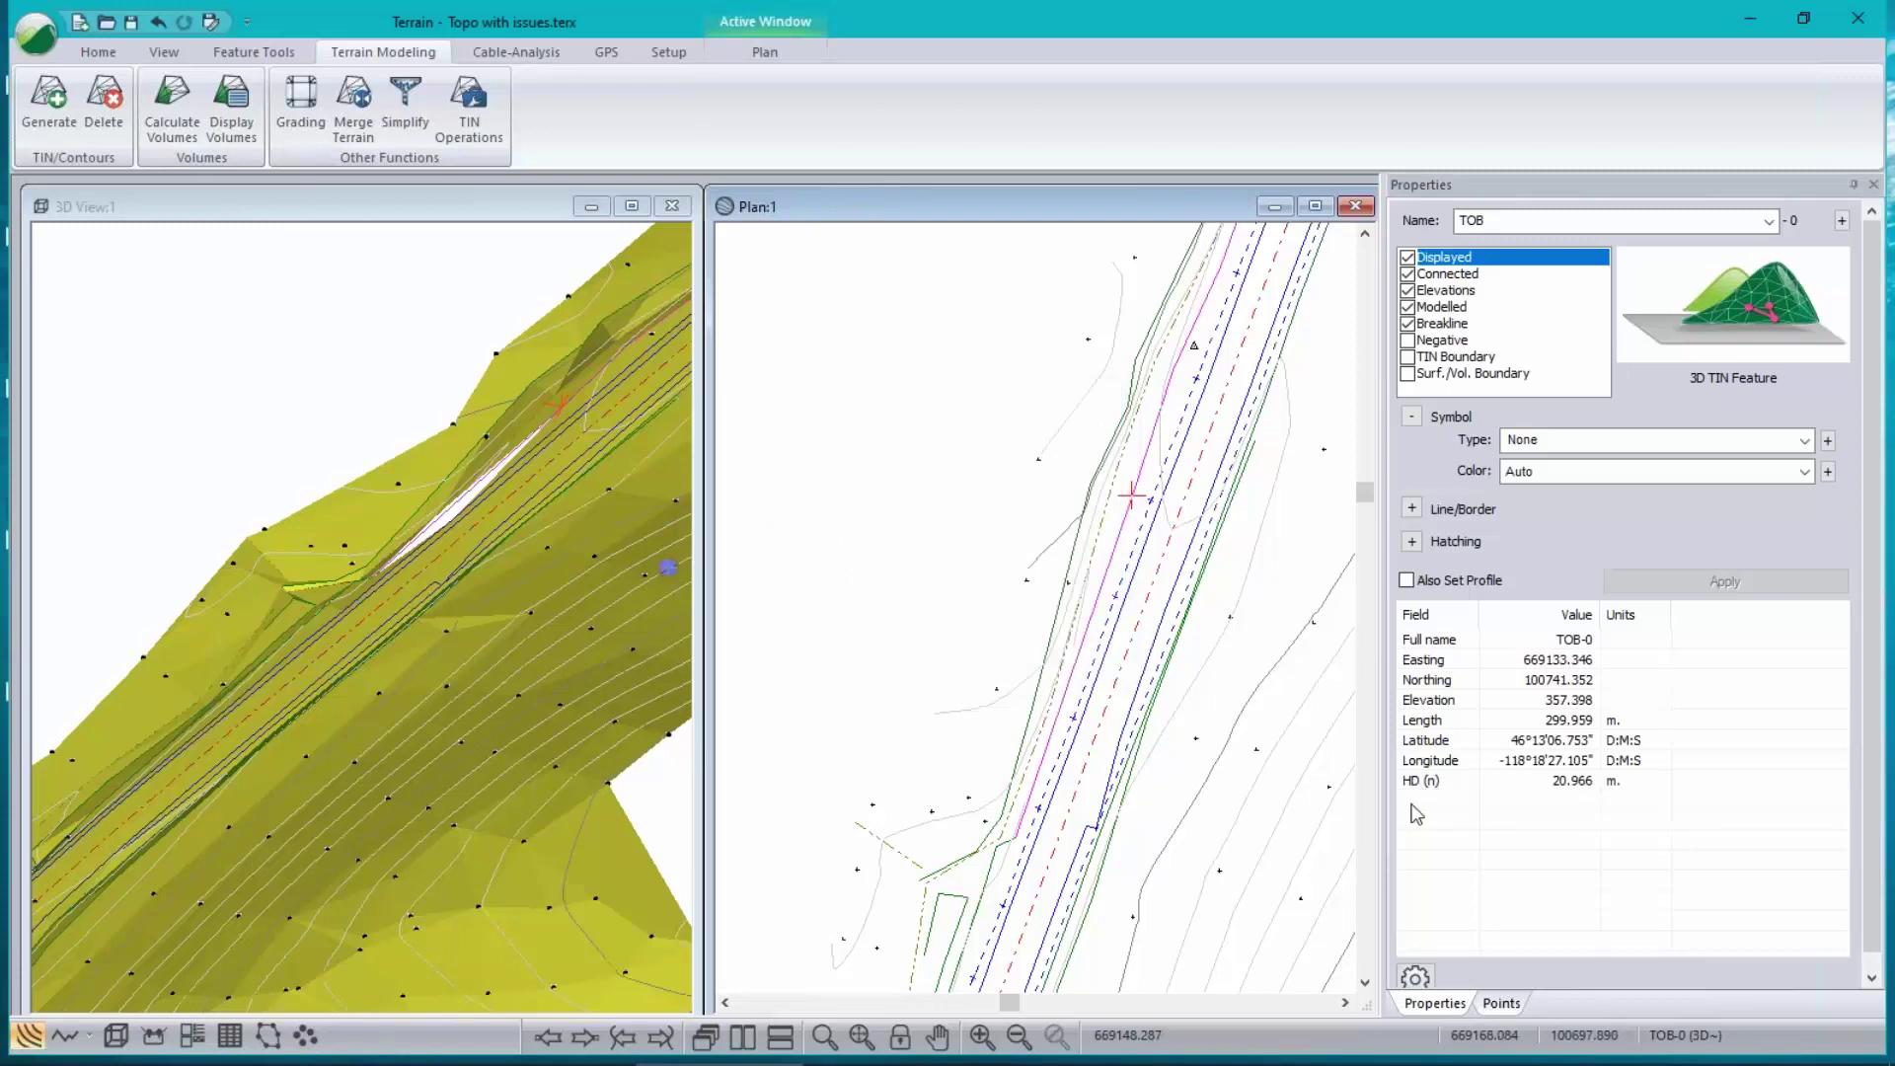
click(549, 1038)
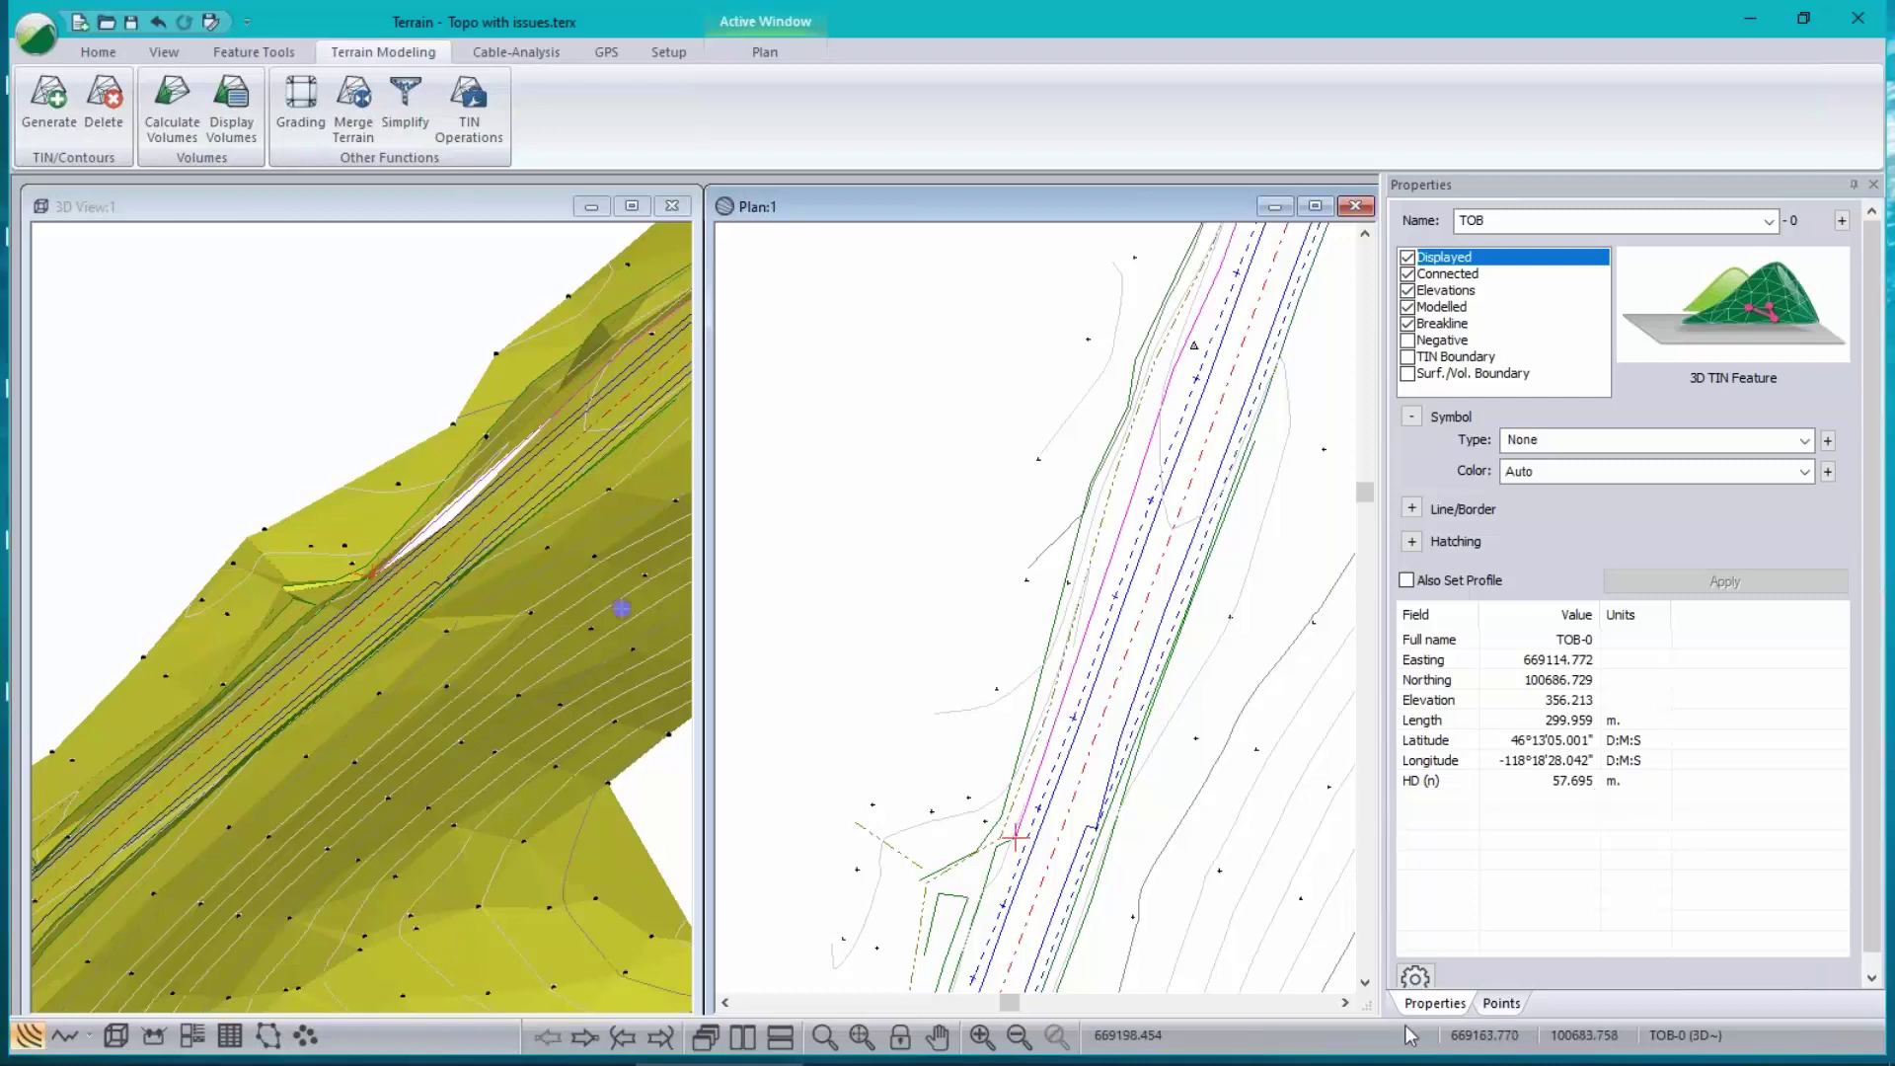
- Show the point list and check that HD (n) is included among its displayed fields
click(1500, 1003)
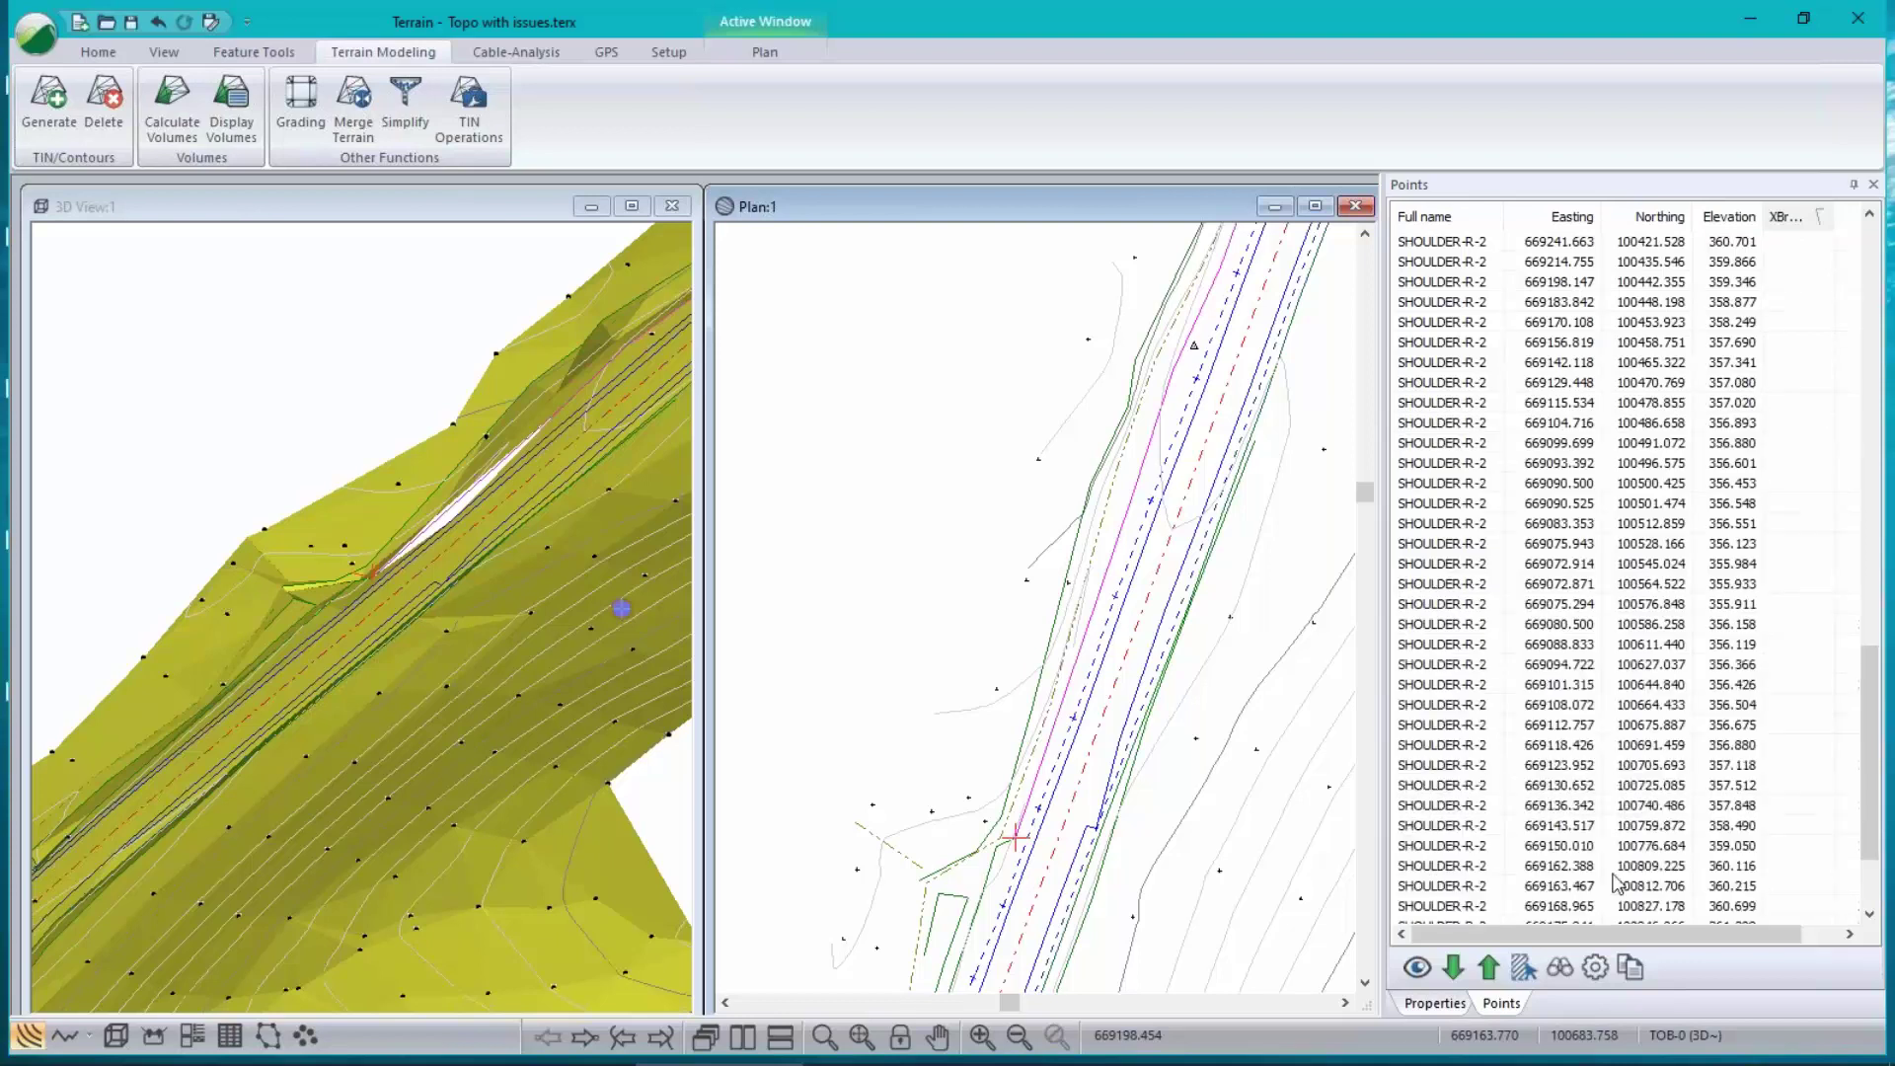
click(1595, 967)
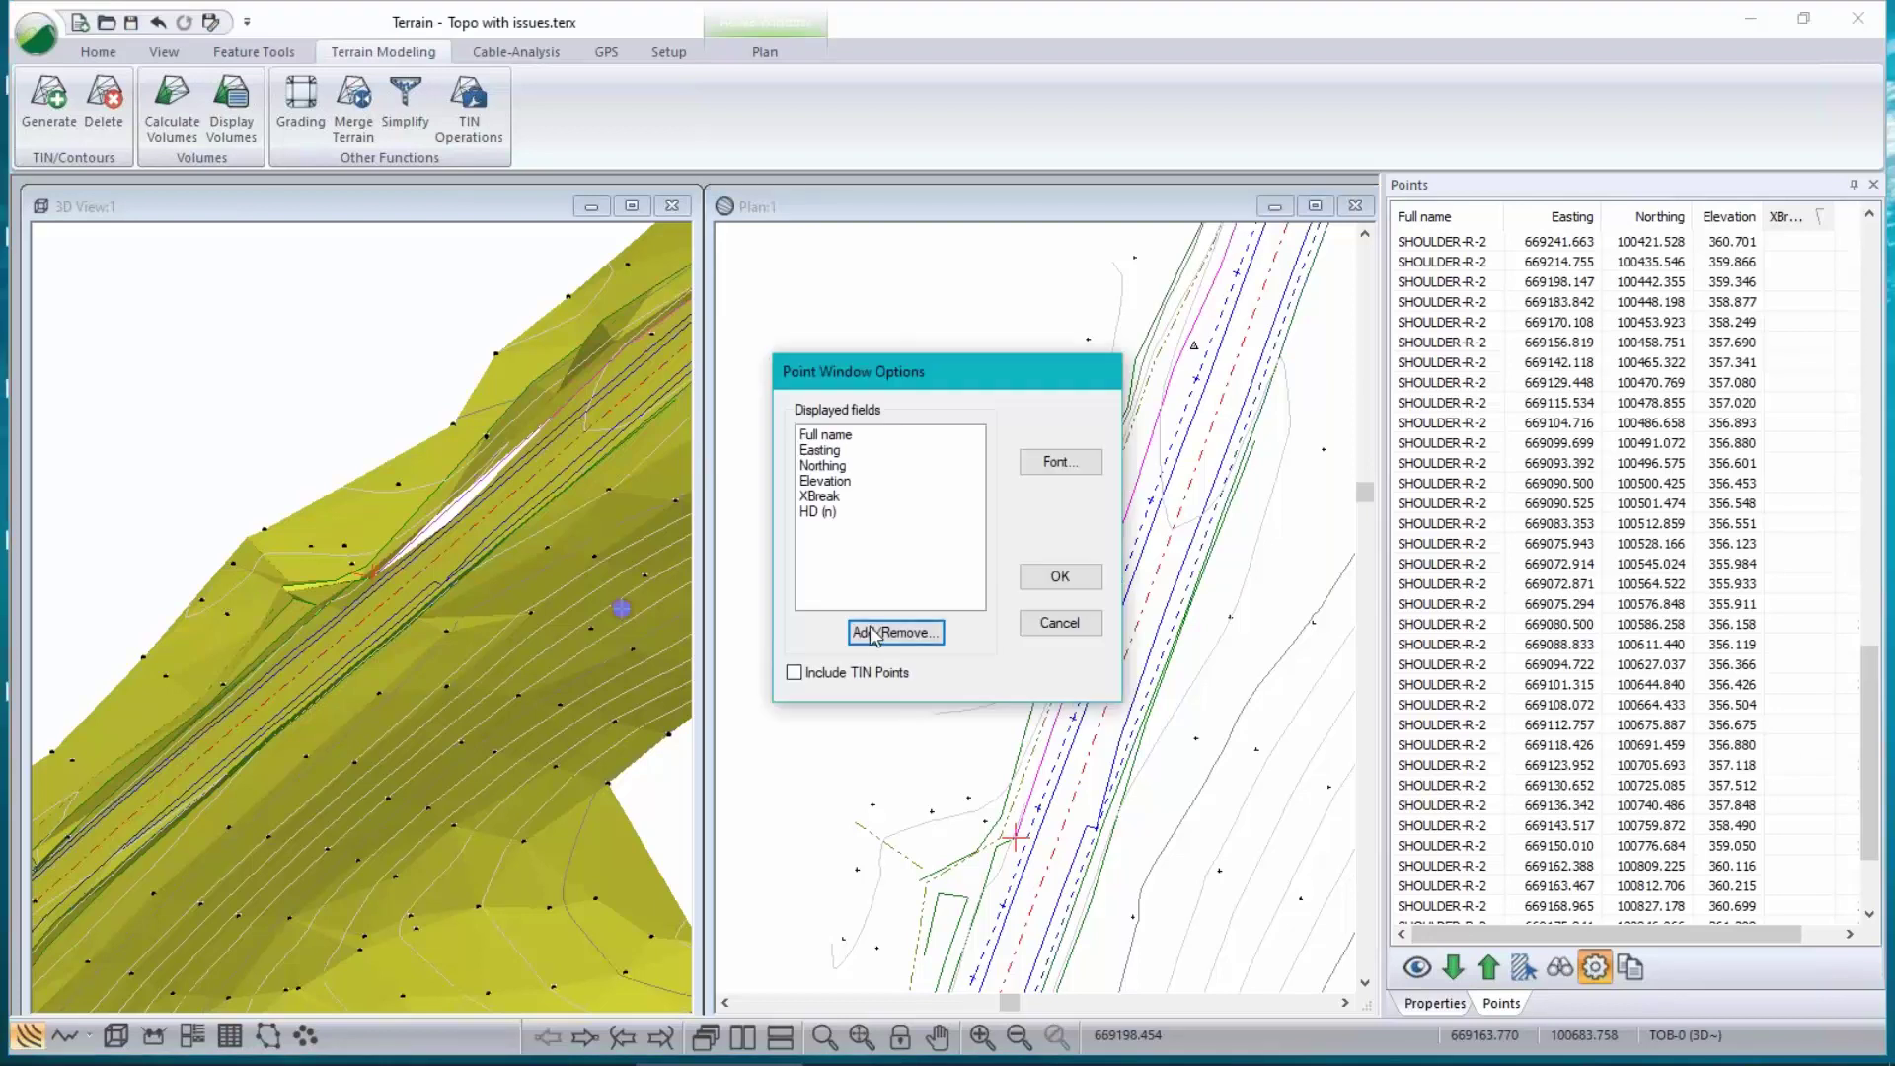
click(920, 631)
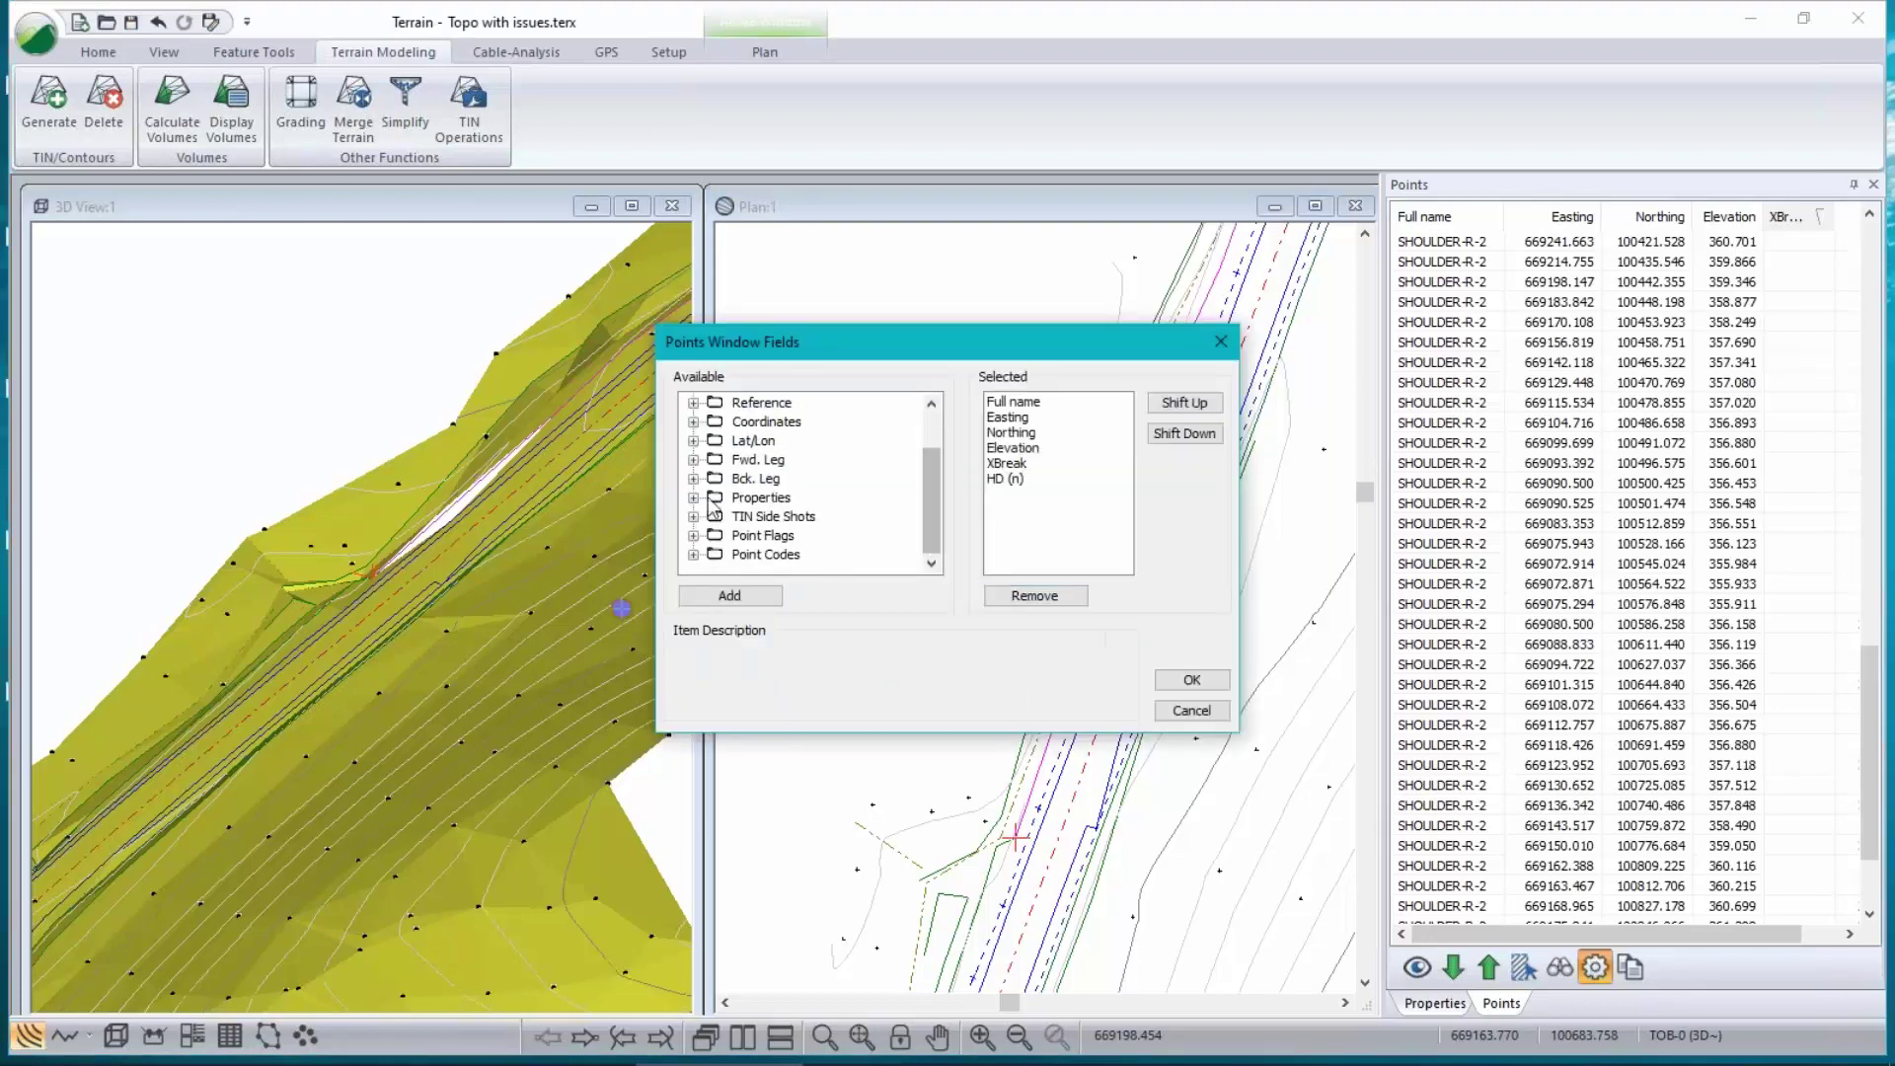
click(694, 460)
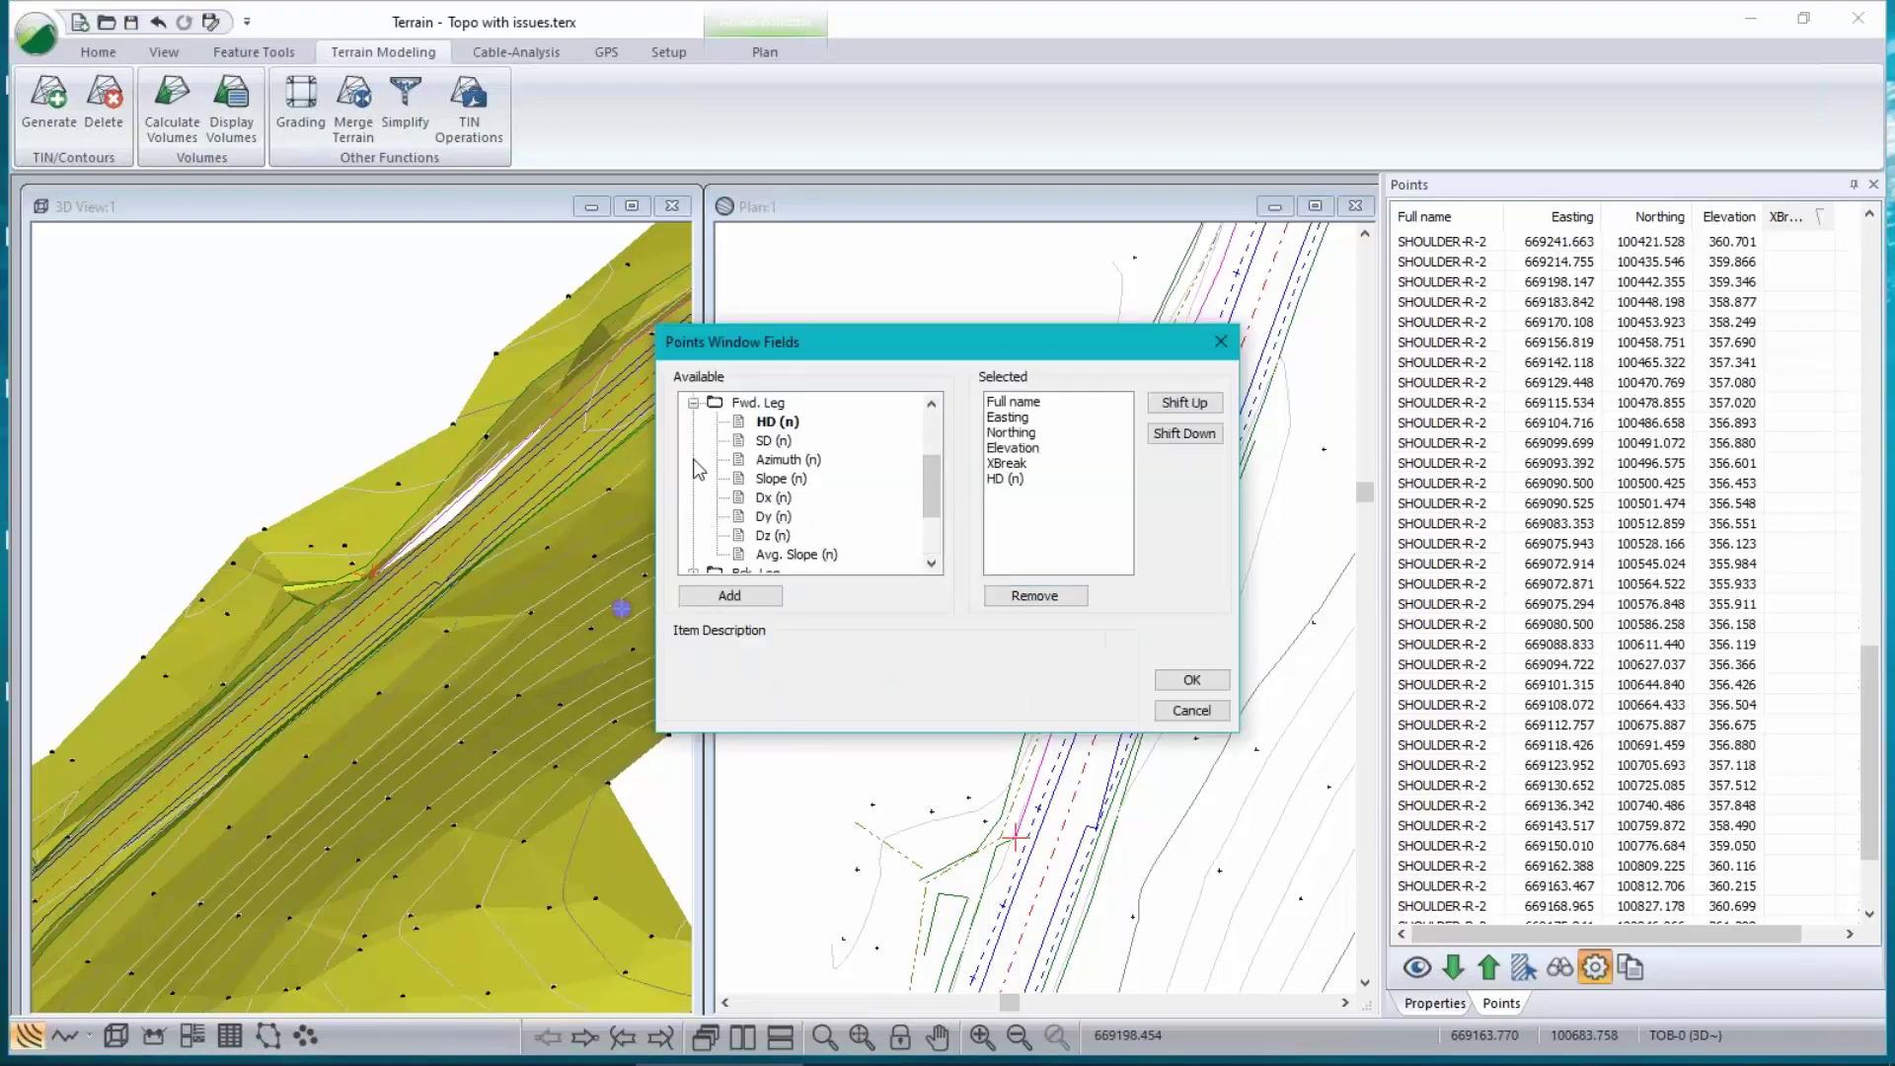
click(779, 423)
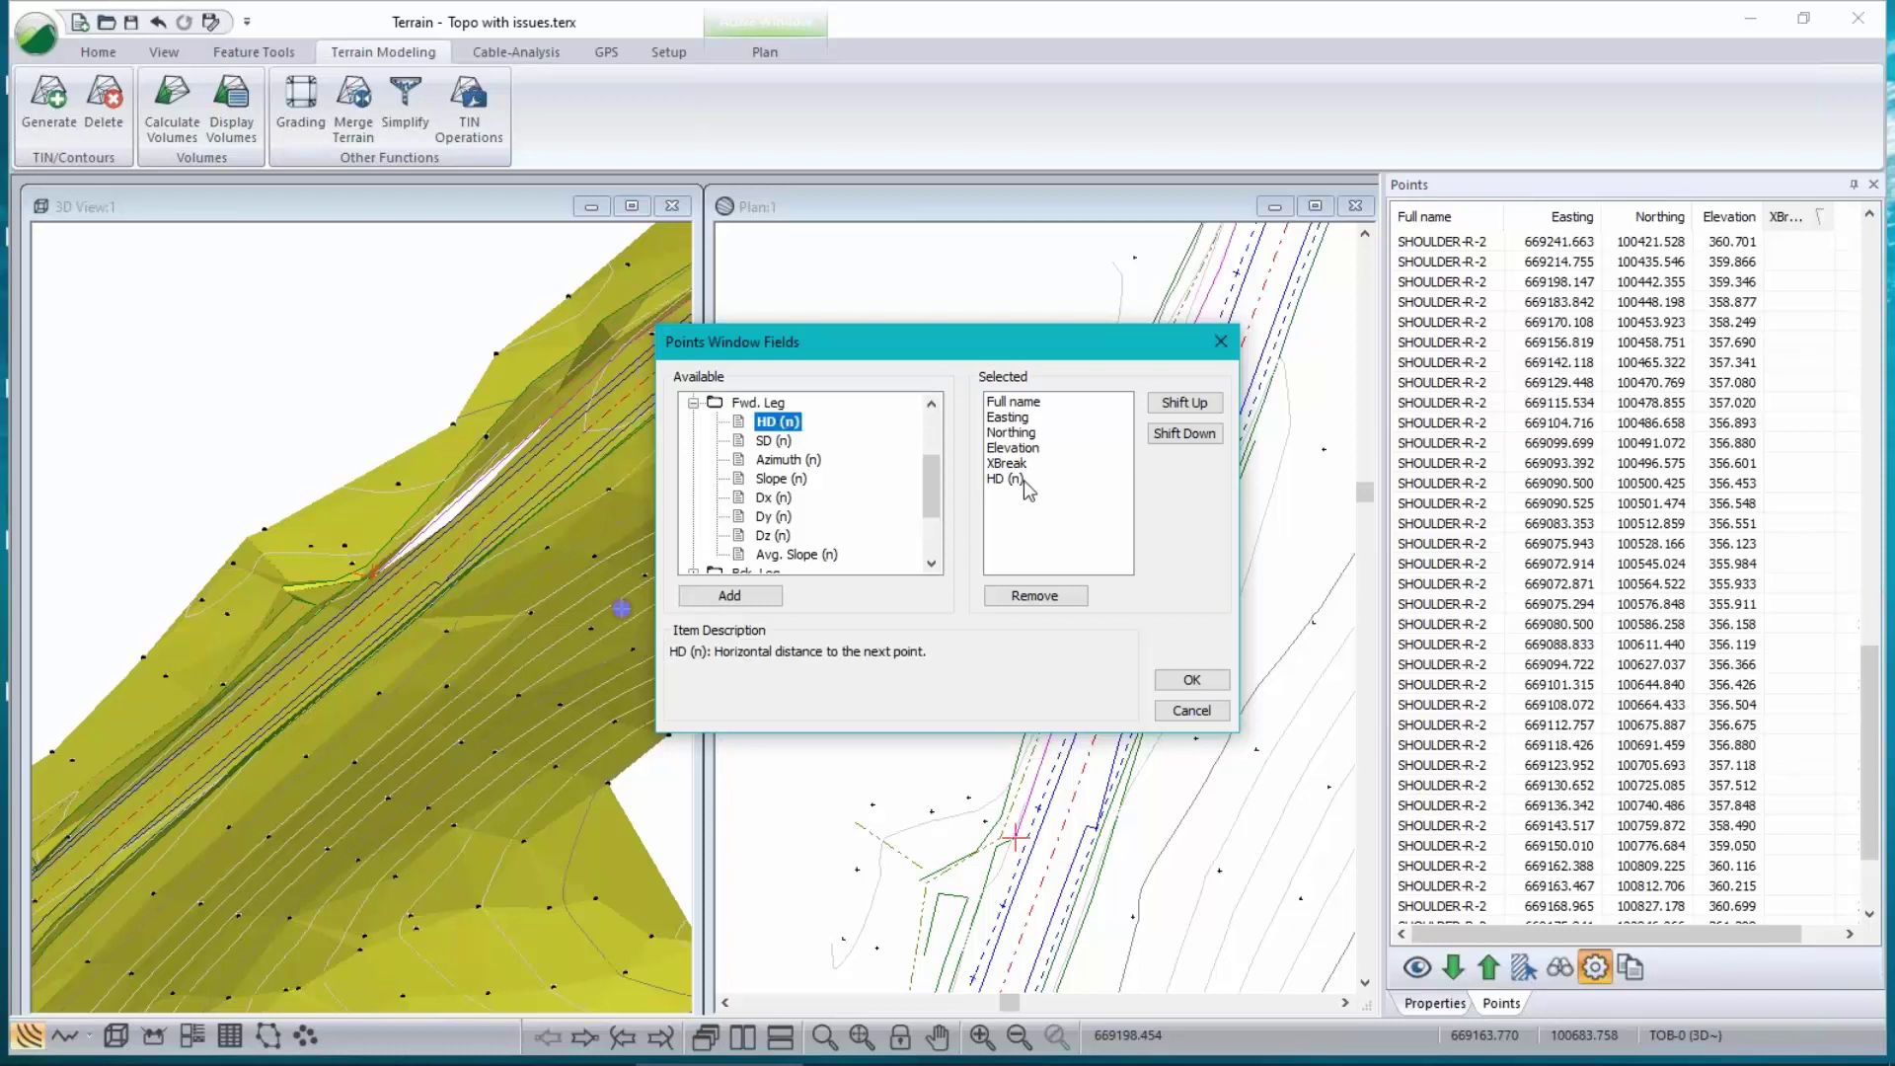
click(1191, 680)
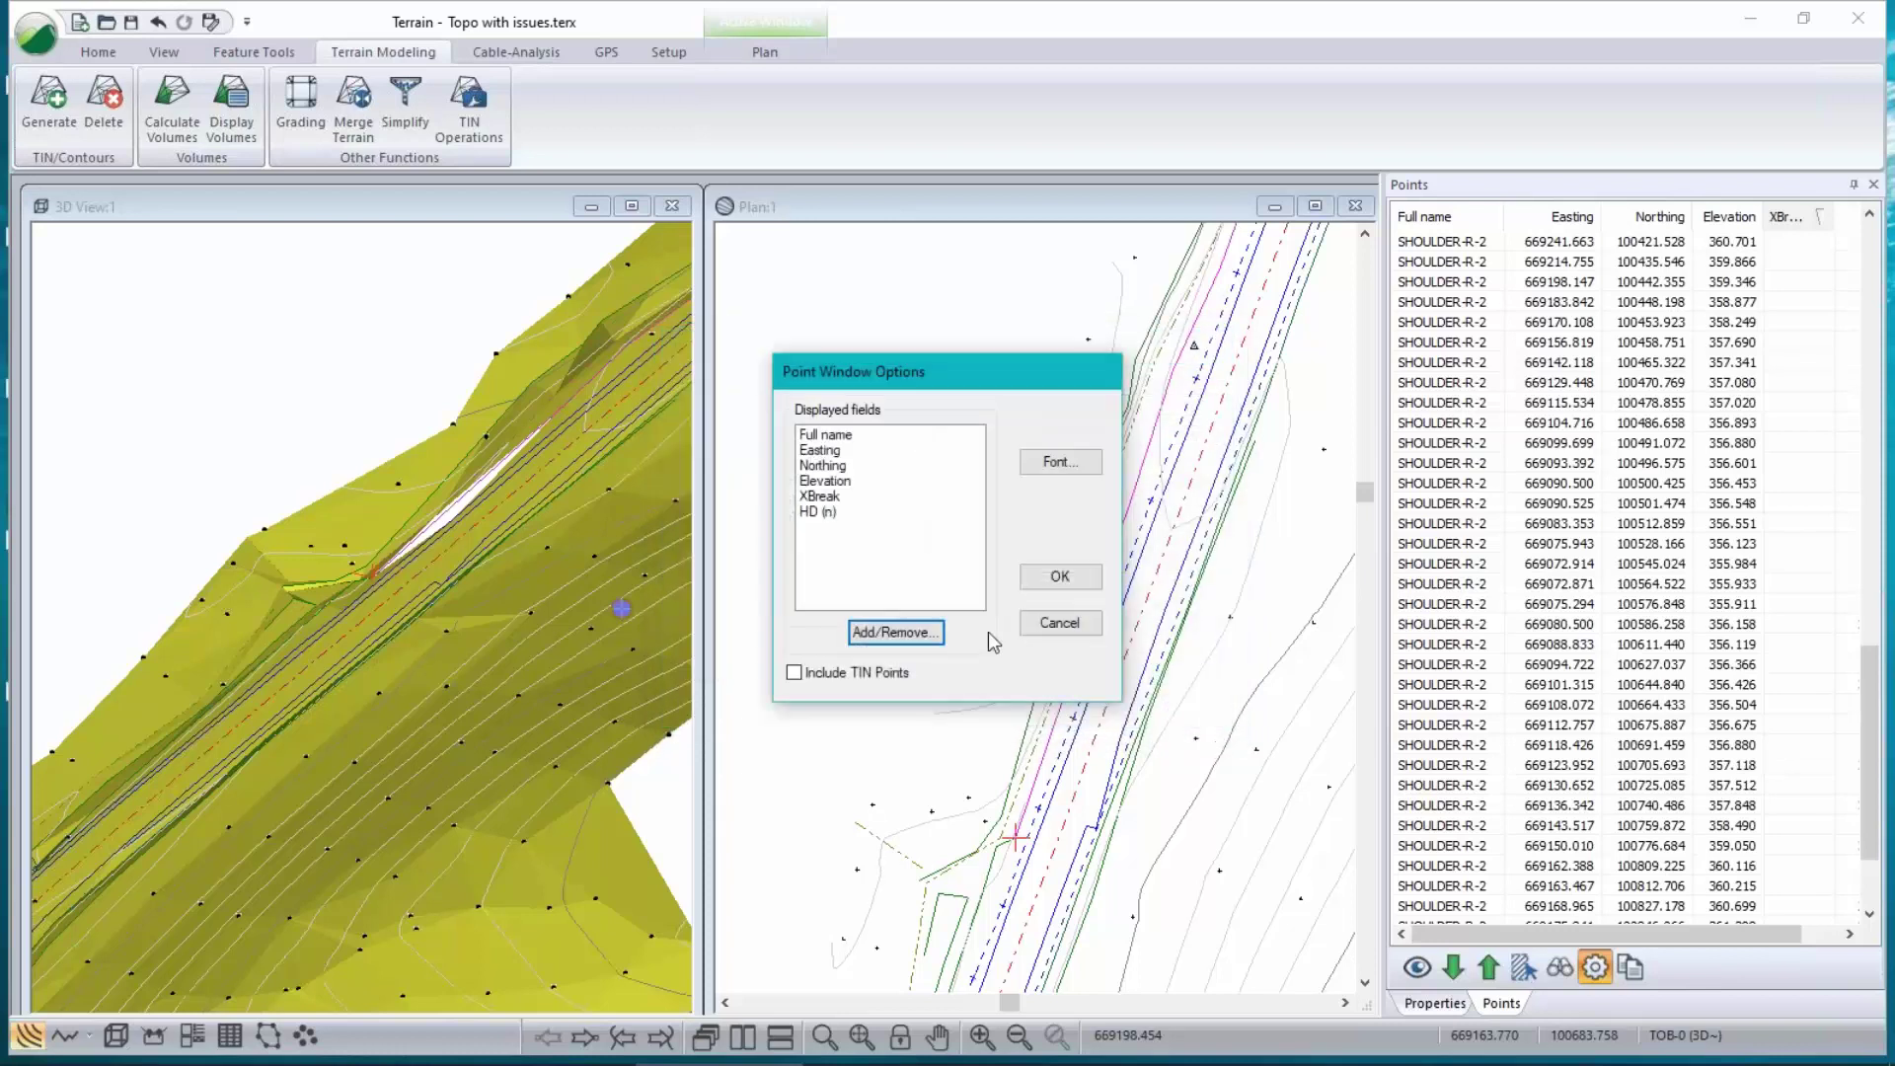
click(1060, 578)
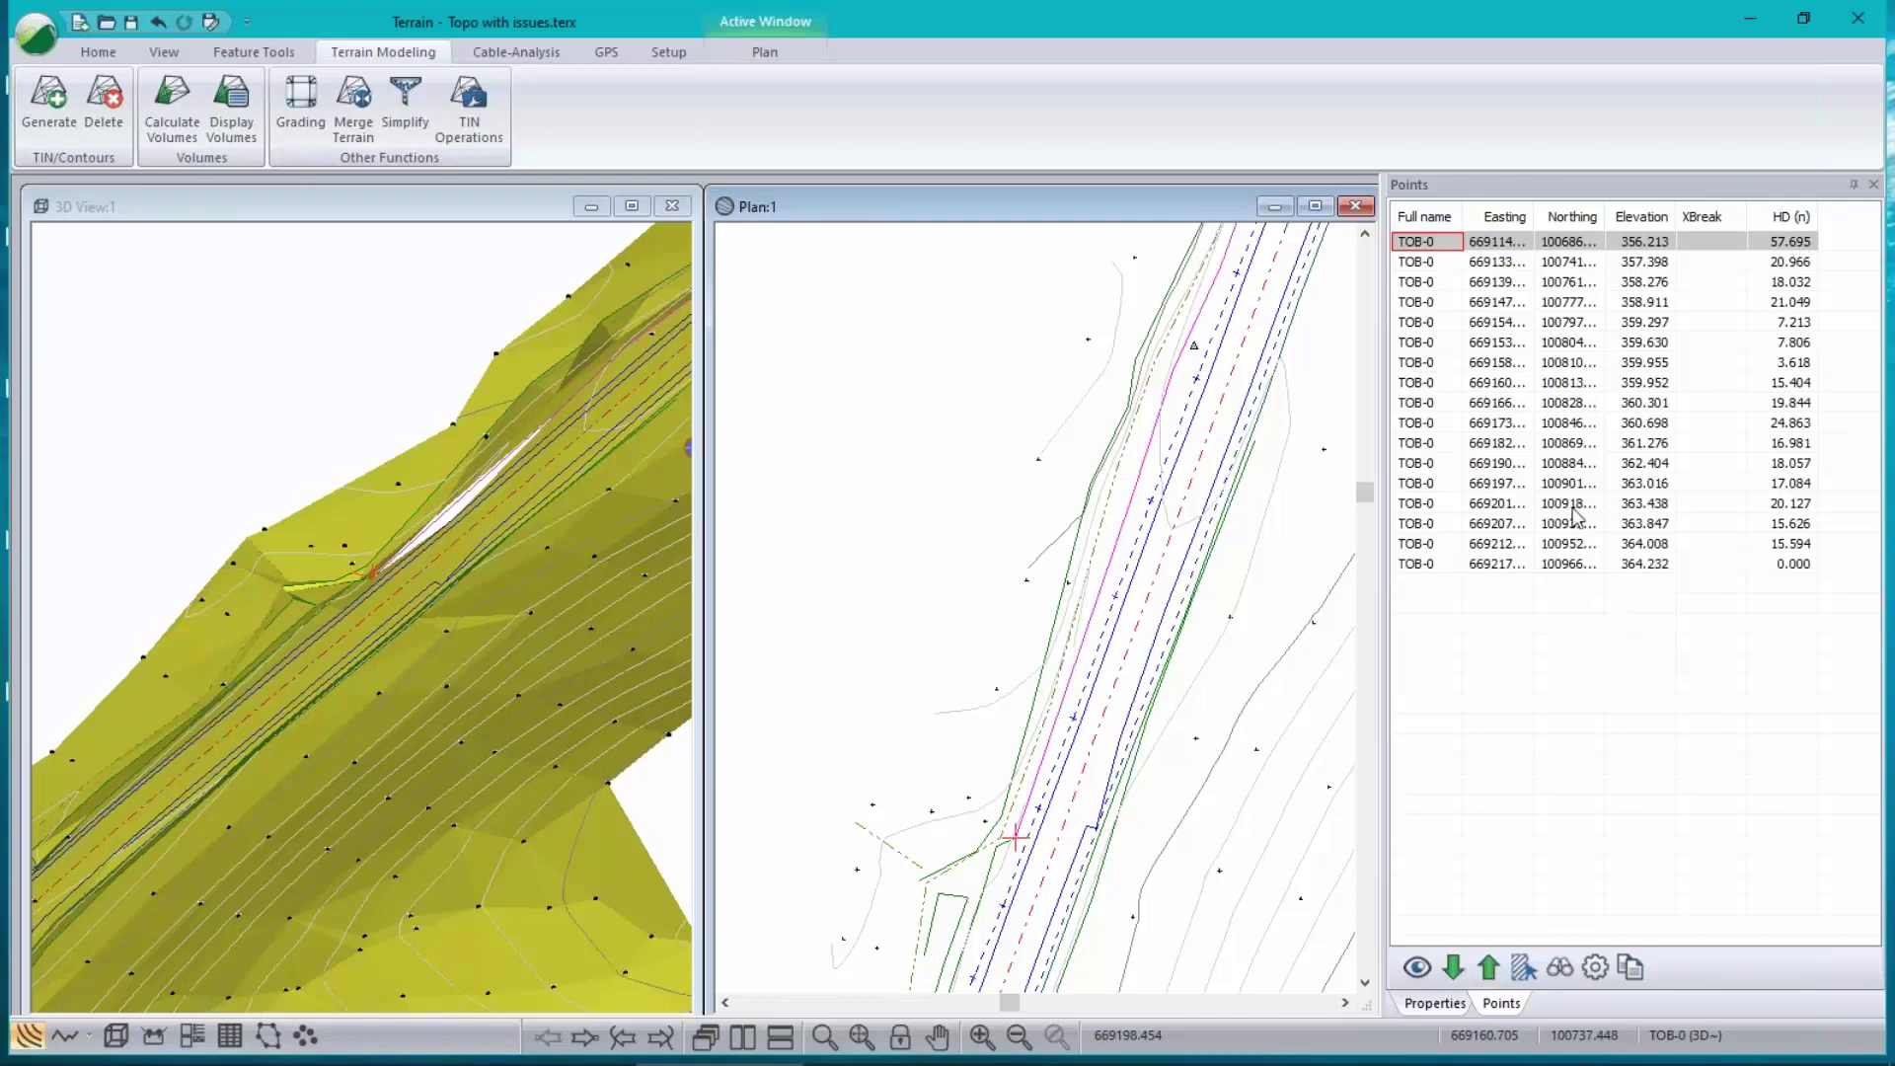
- Select all features whose Breakline property is Yes, without retaining the current selection
right_click(903, 440)
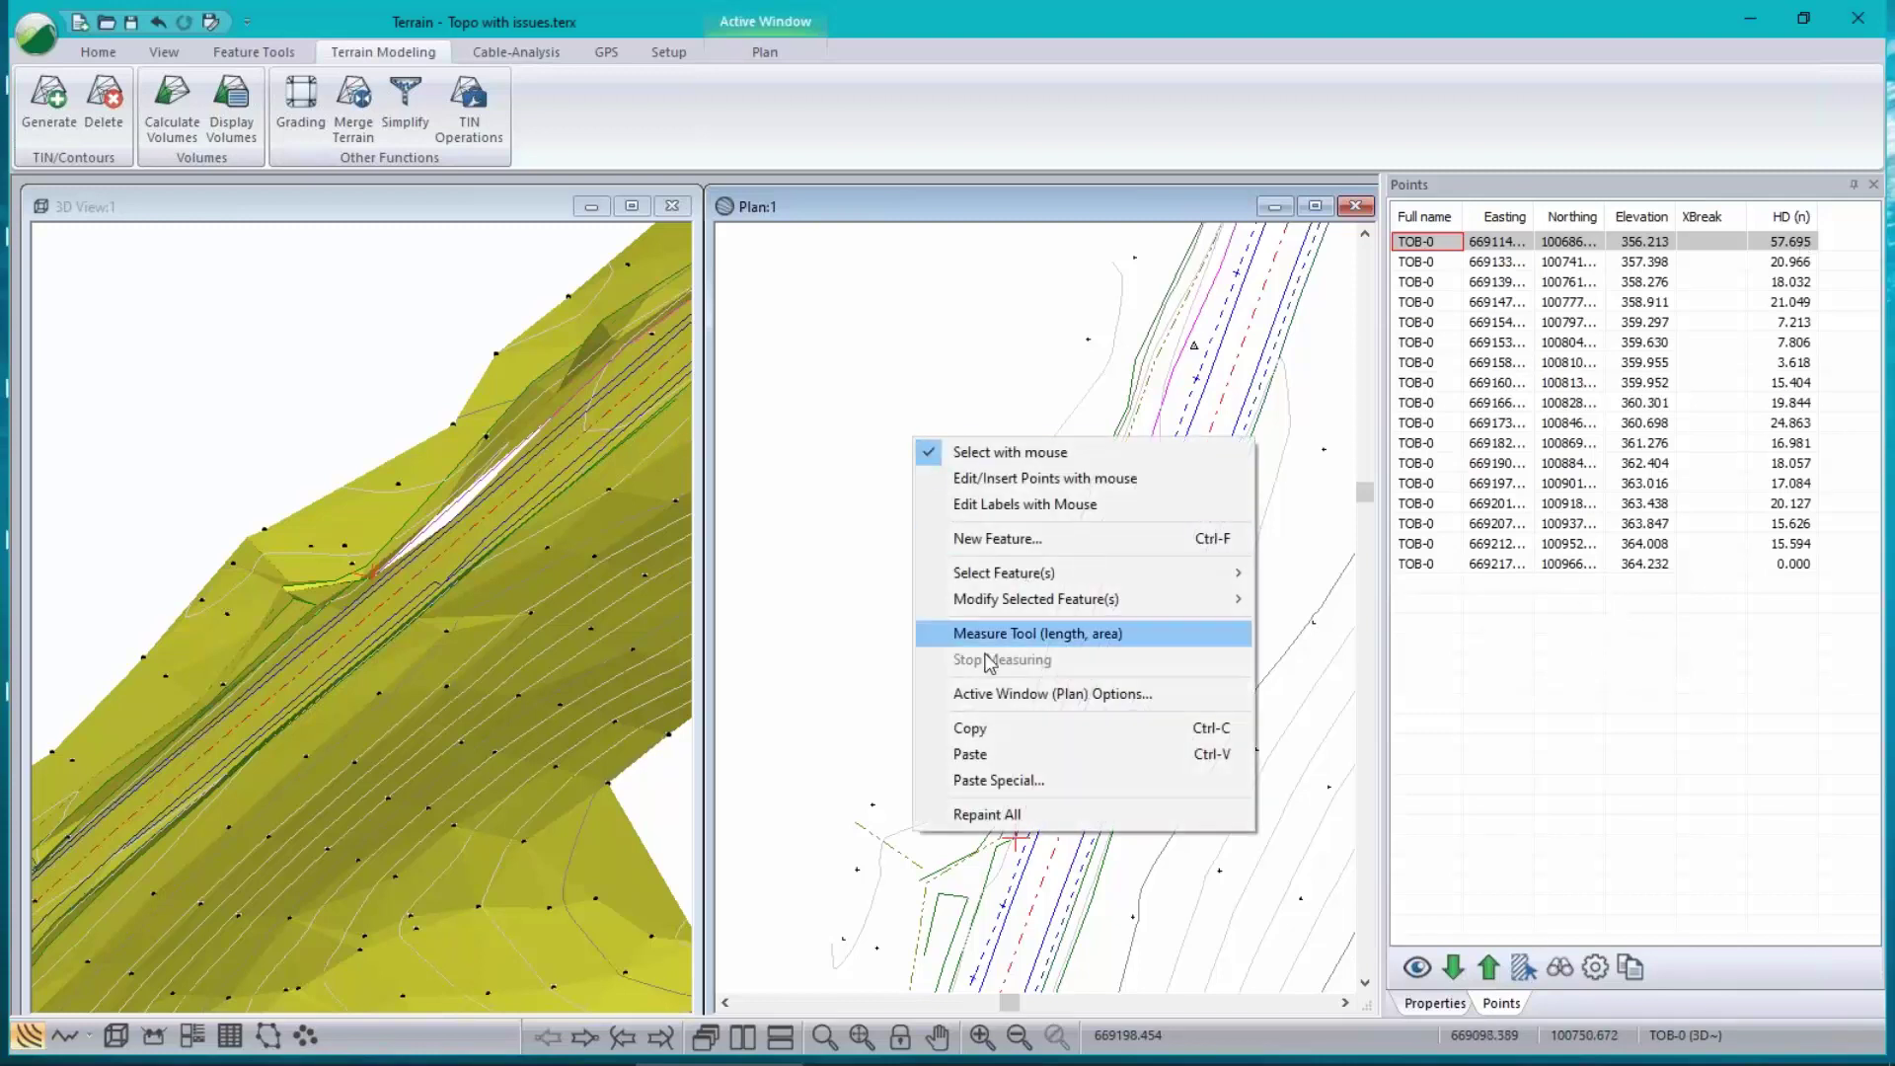
mouse_move(988, 590)
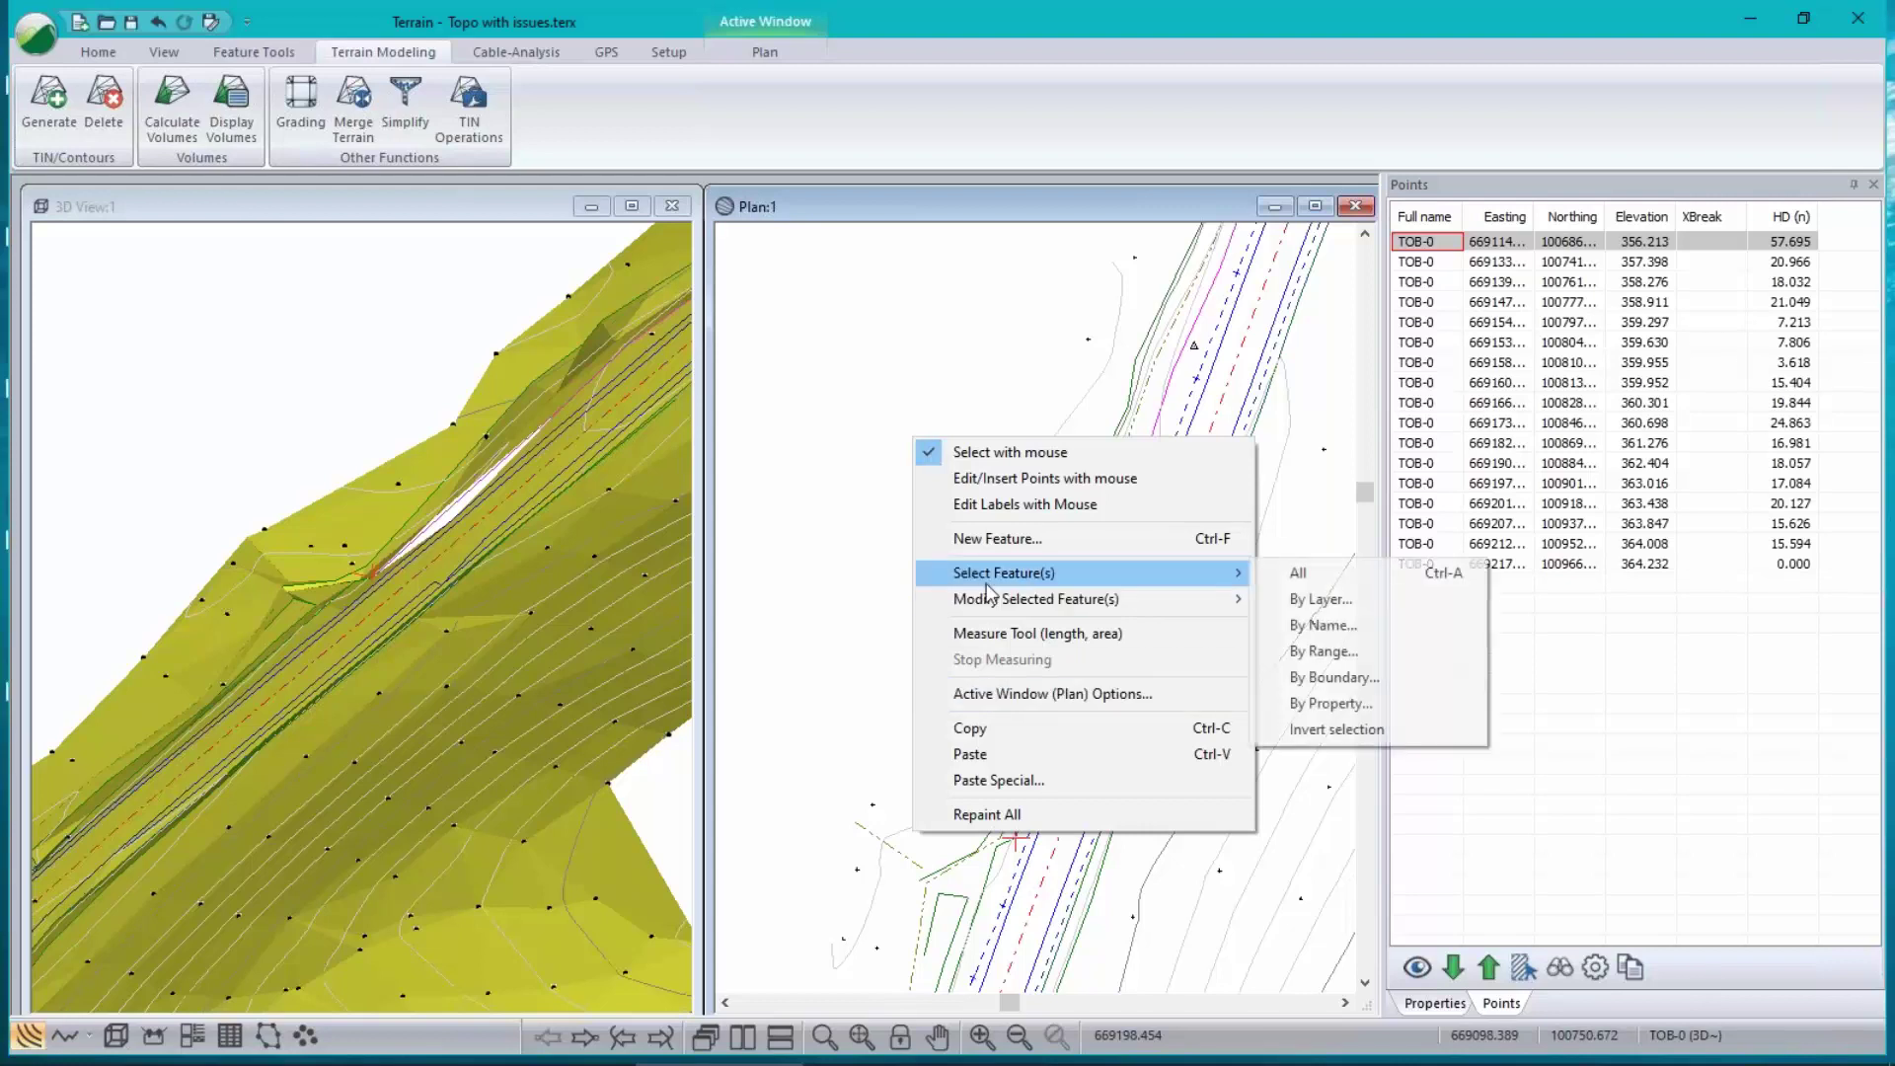
click(1323, 706)
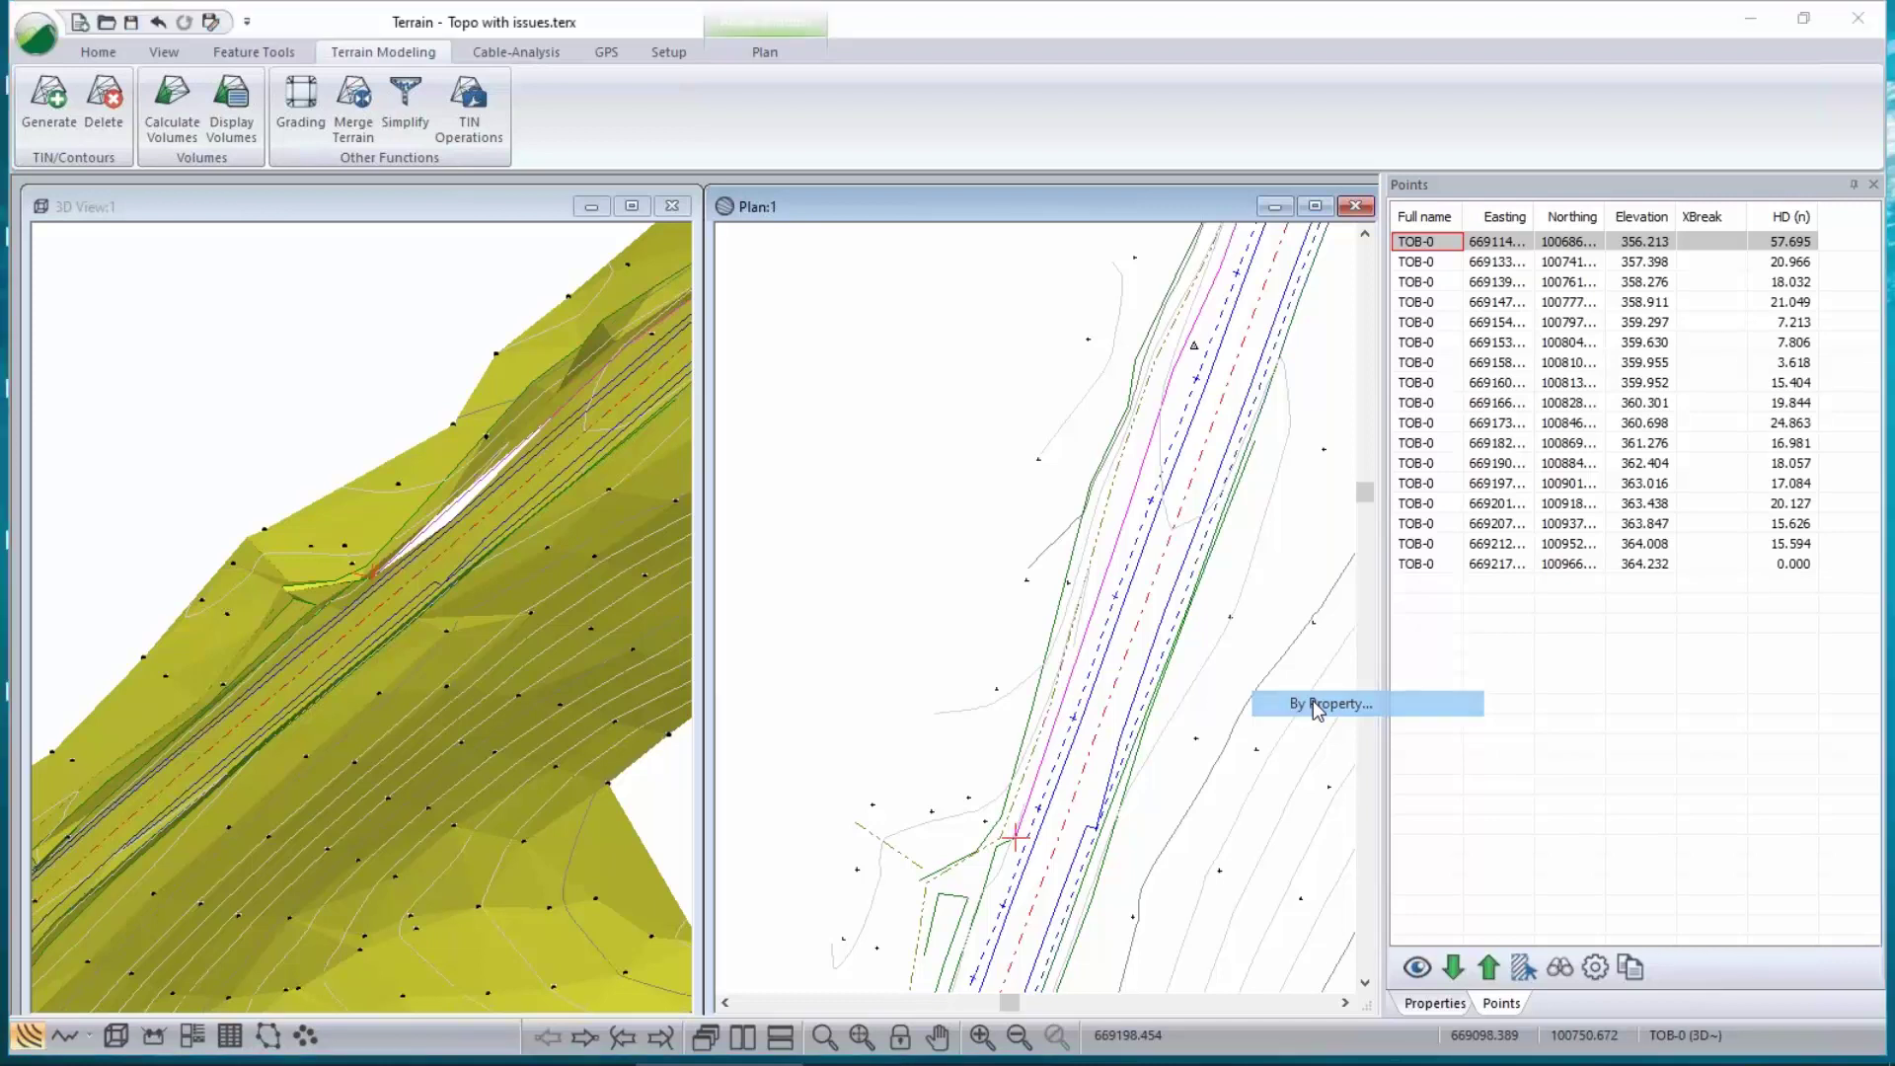
click(719, 535)
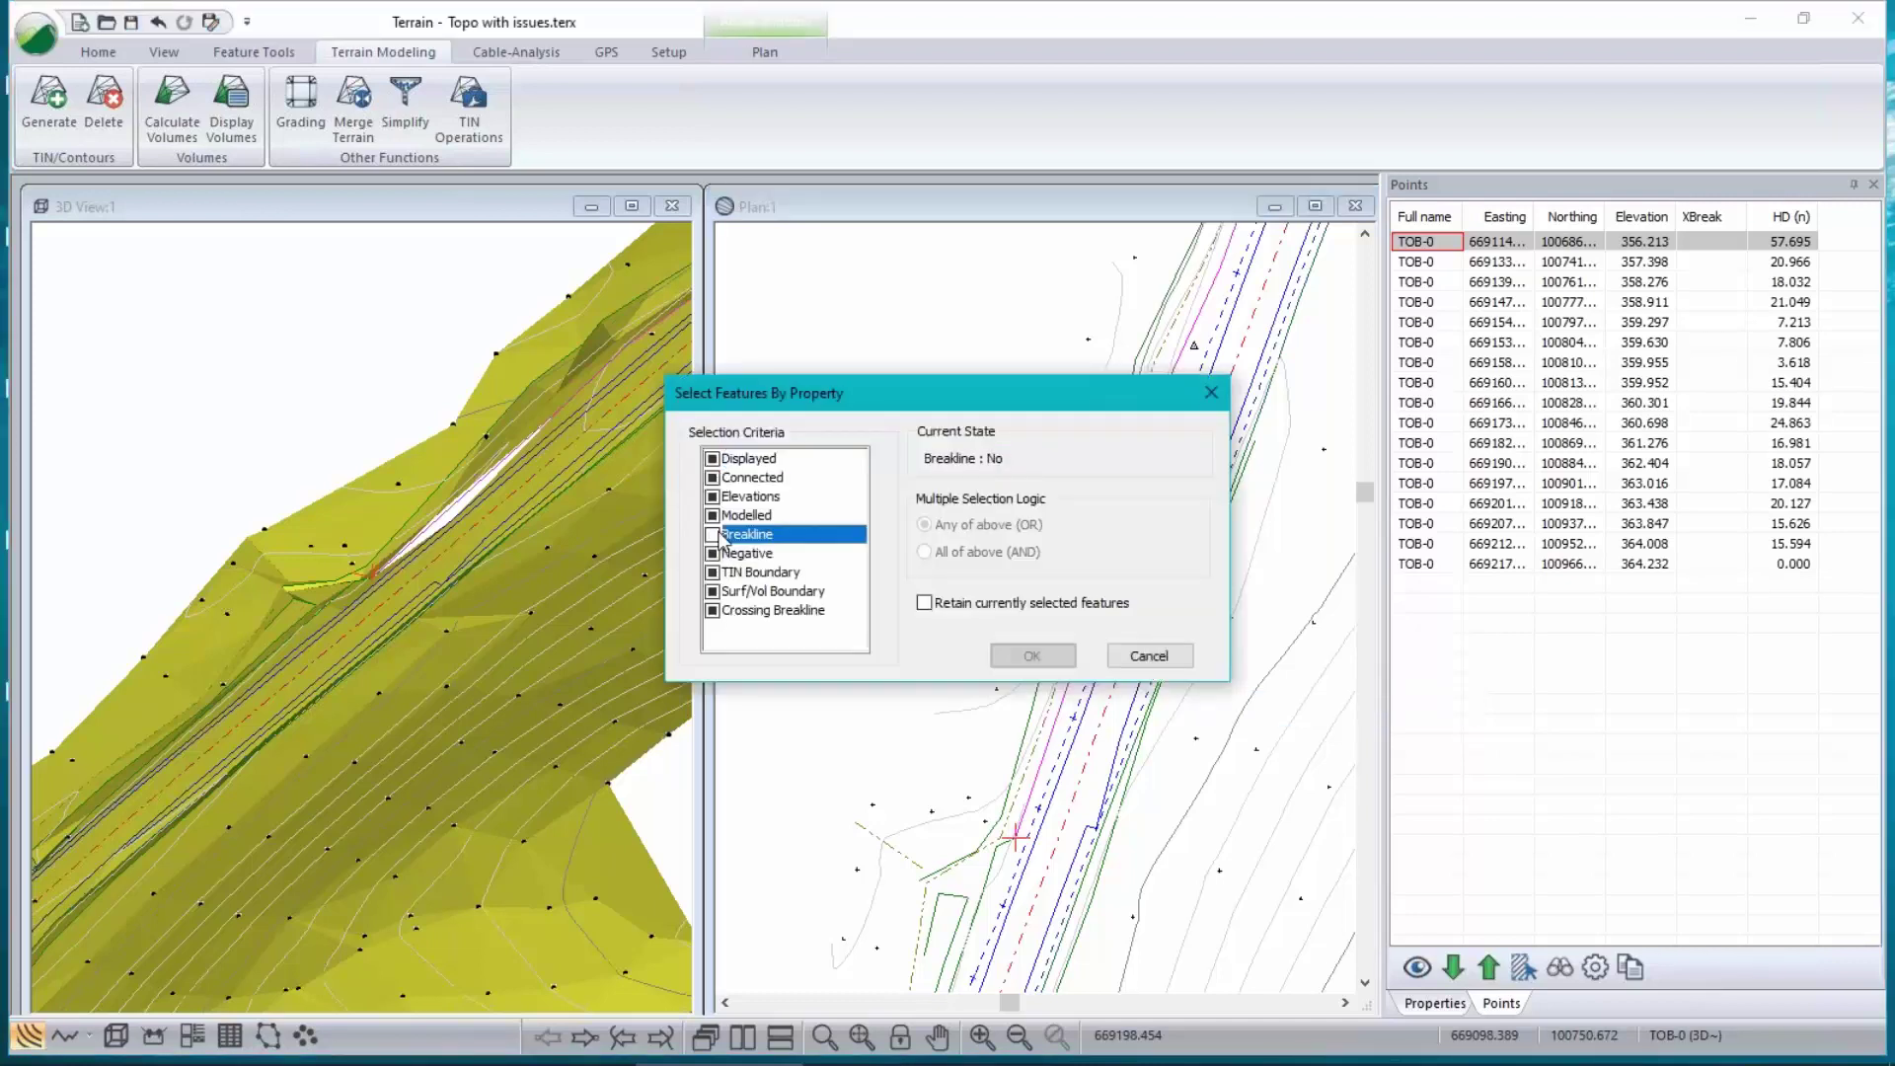
click(713, 535)
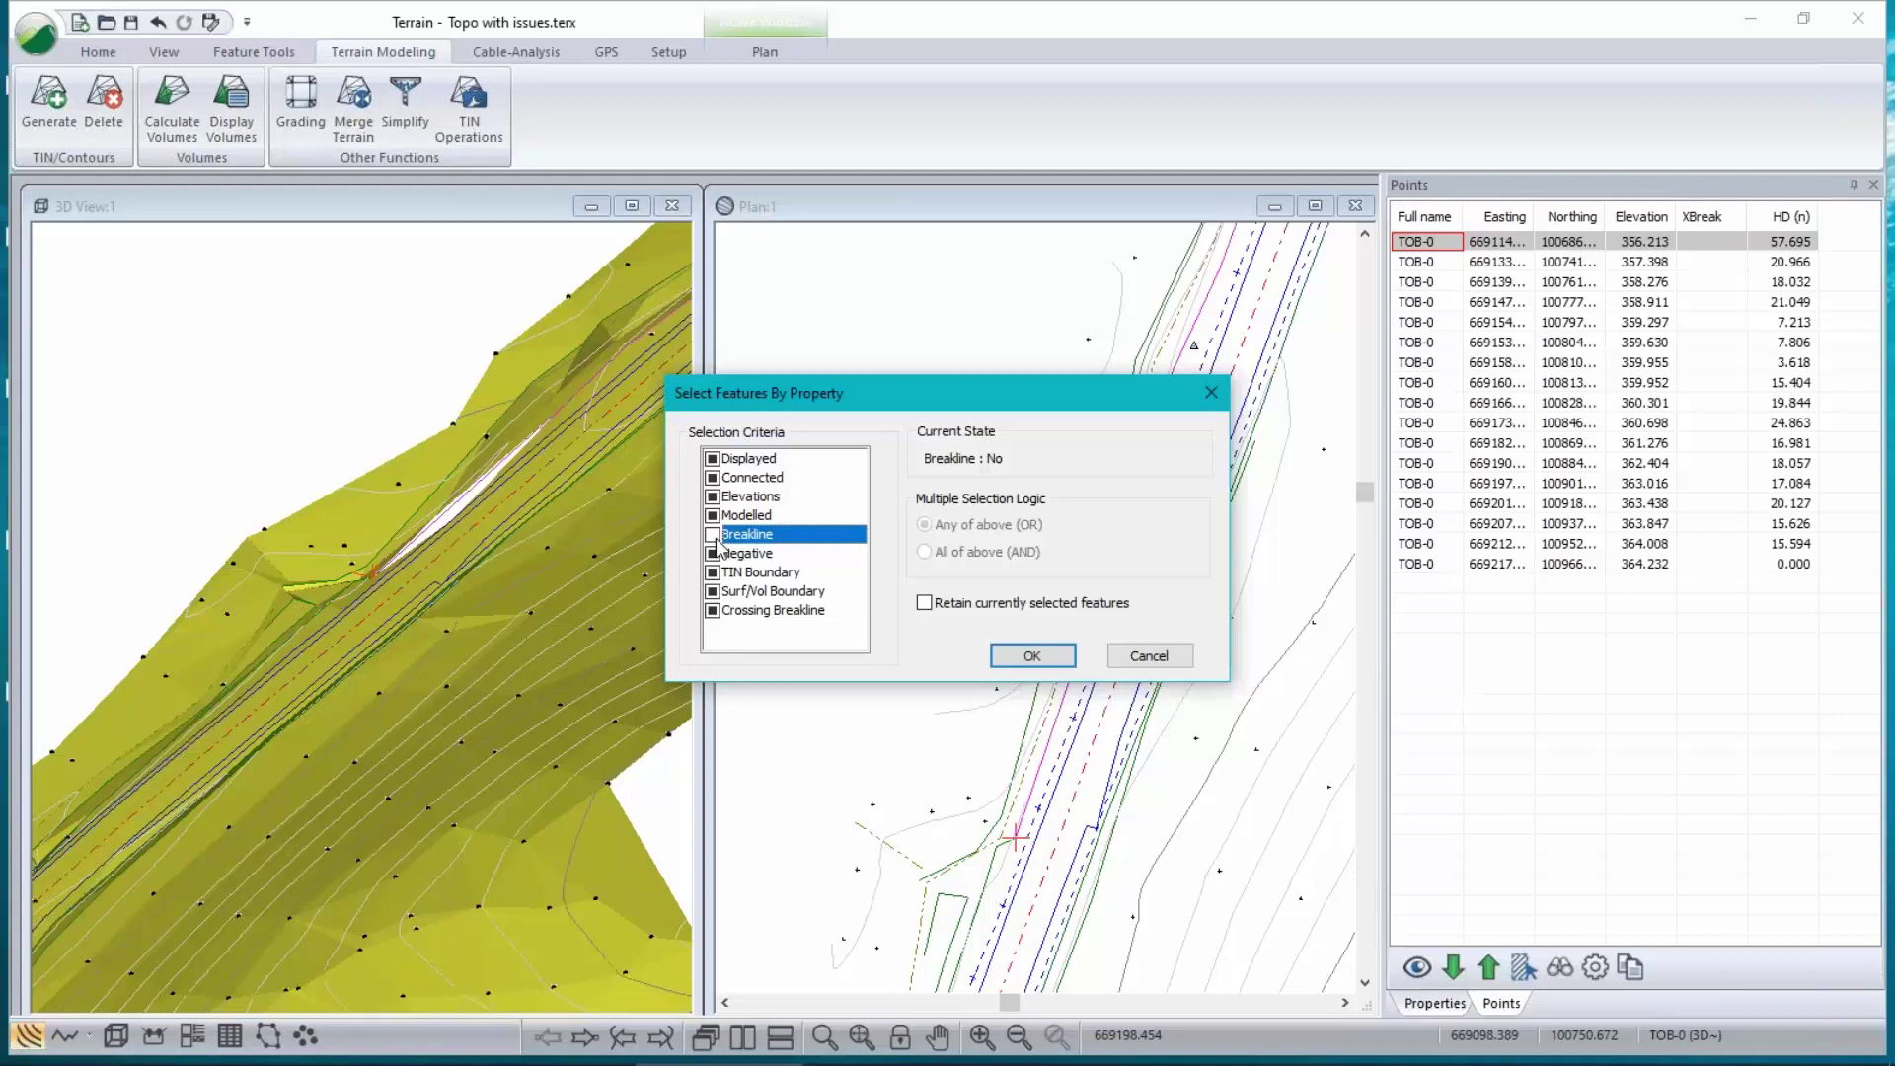
click(1027, 660)
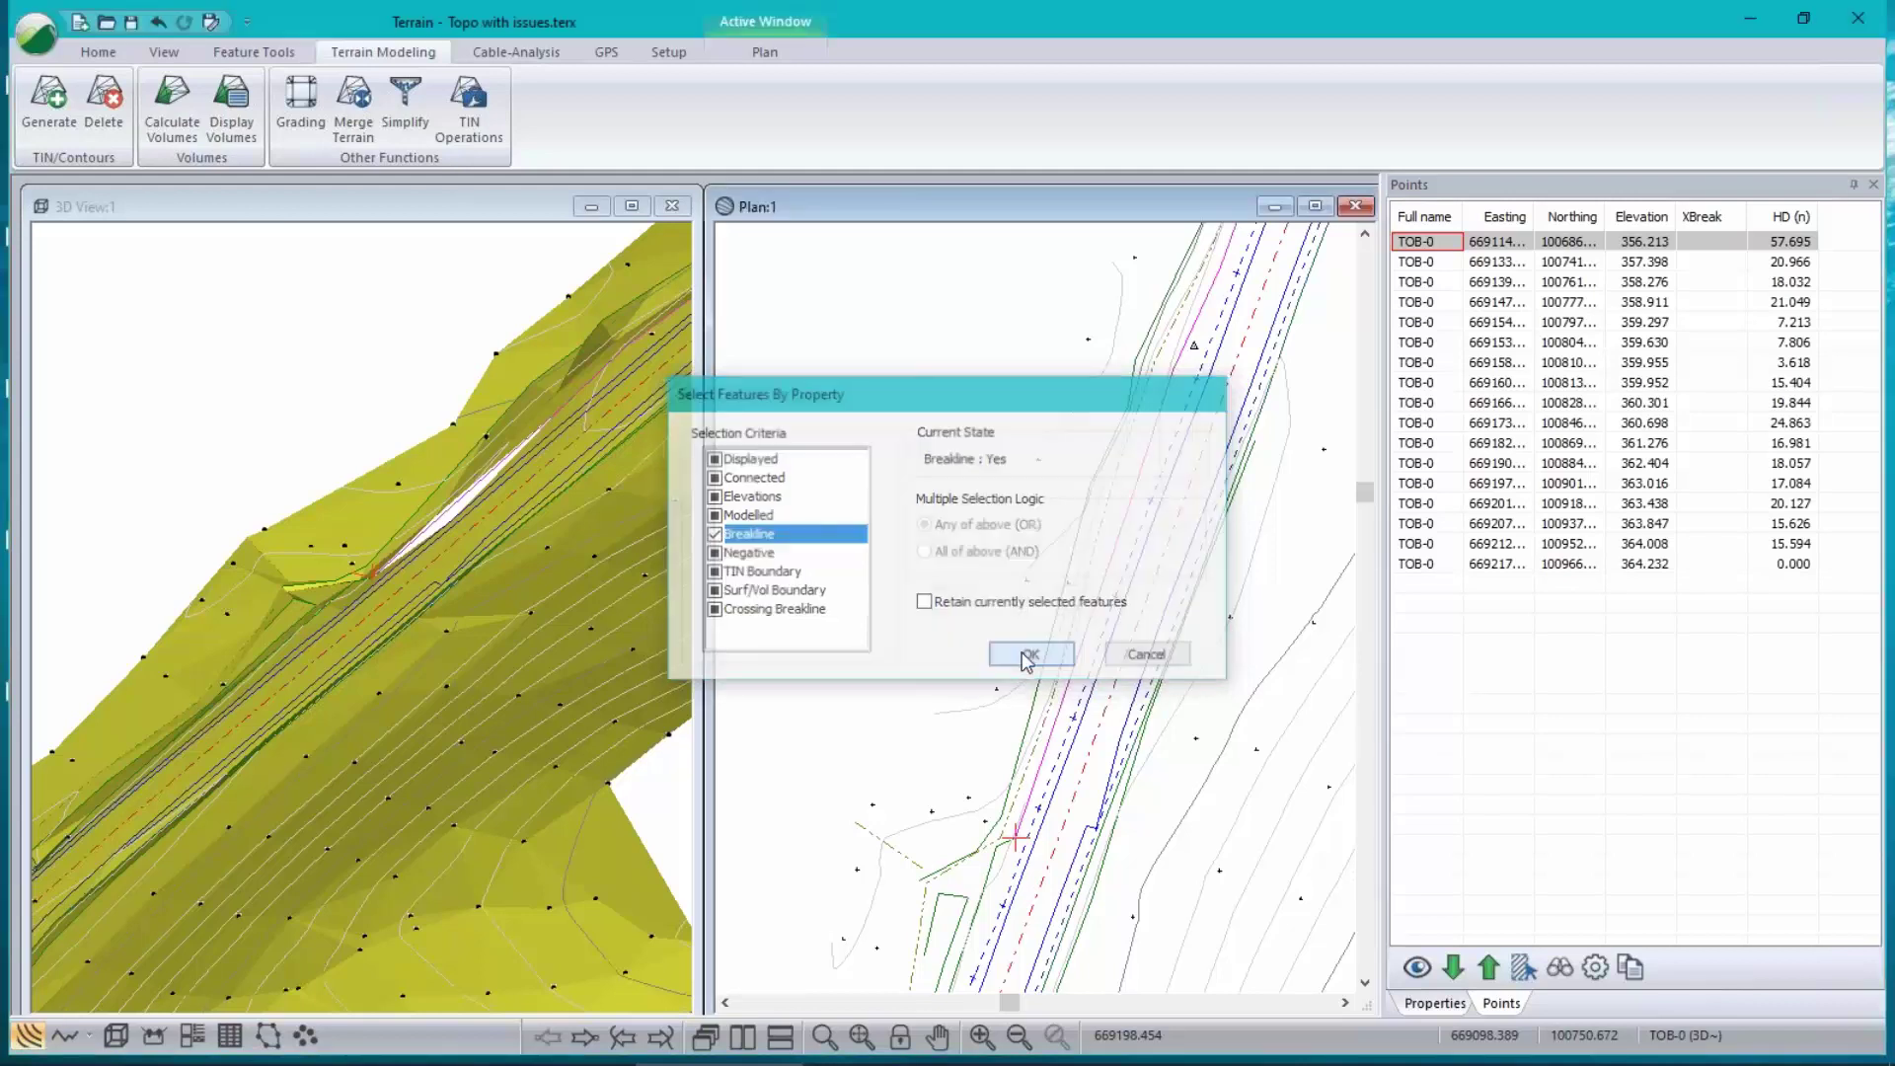
- Sort the breakline points by HD (n) in descending order and go to the start of the list
click(1421, 977)
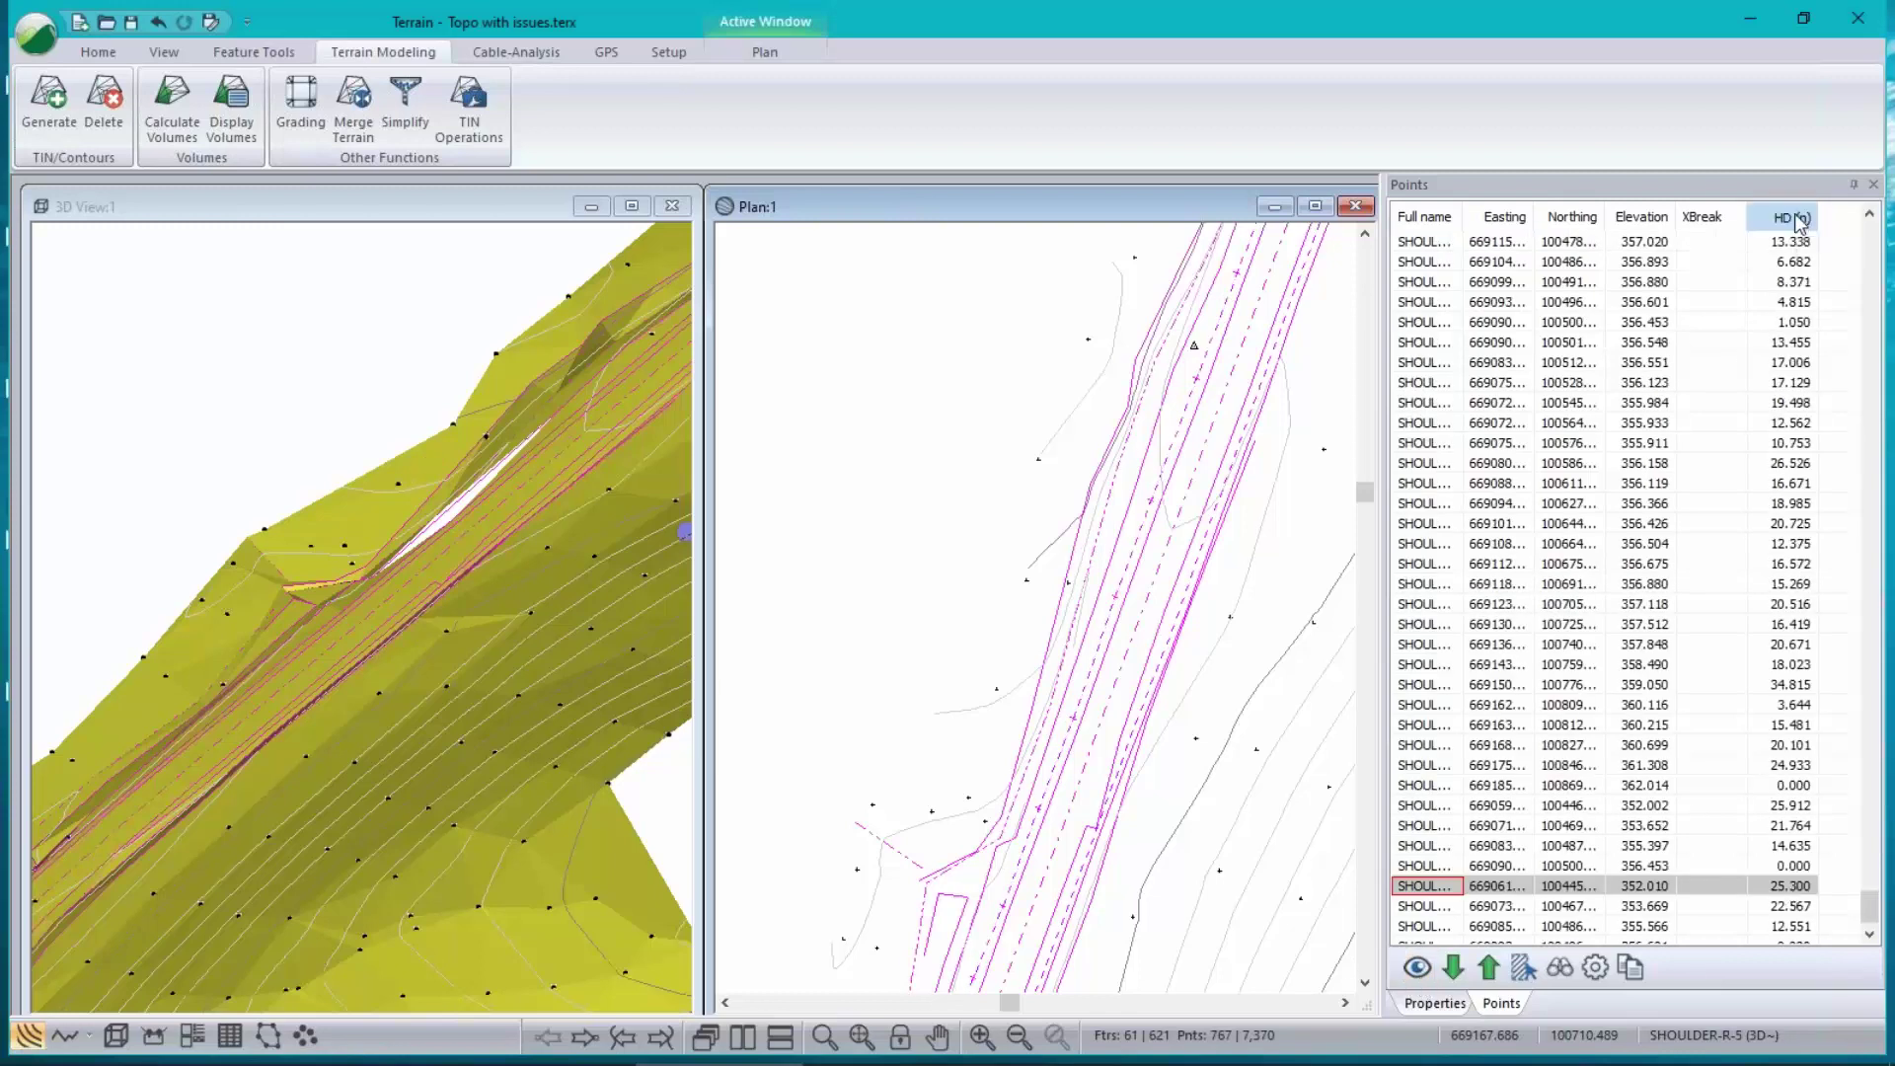
click(1788, 217)
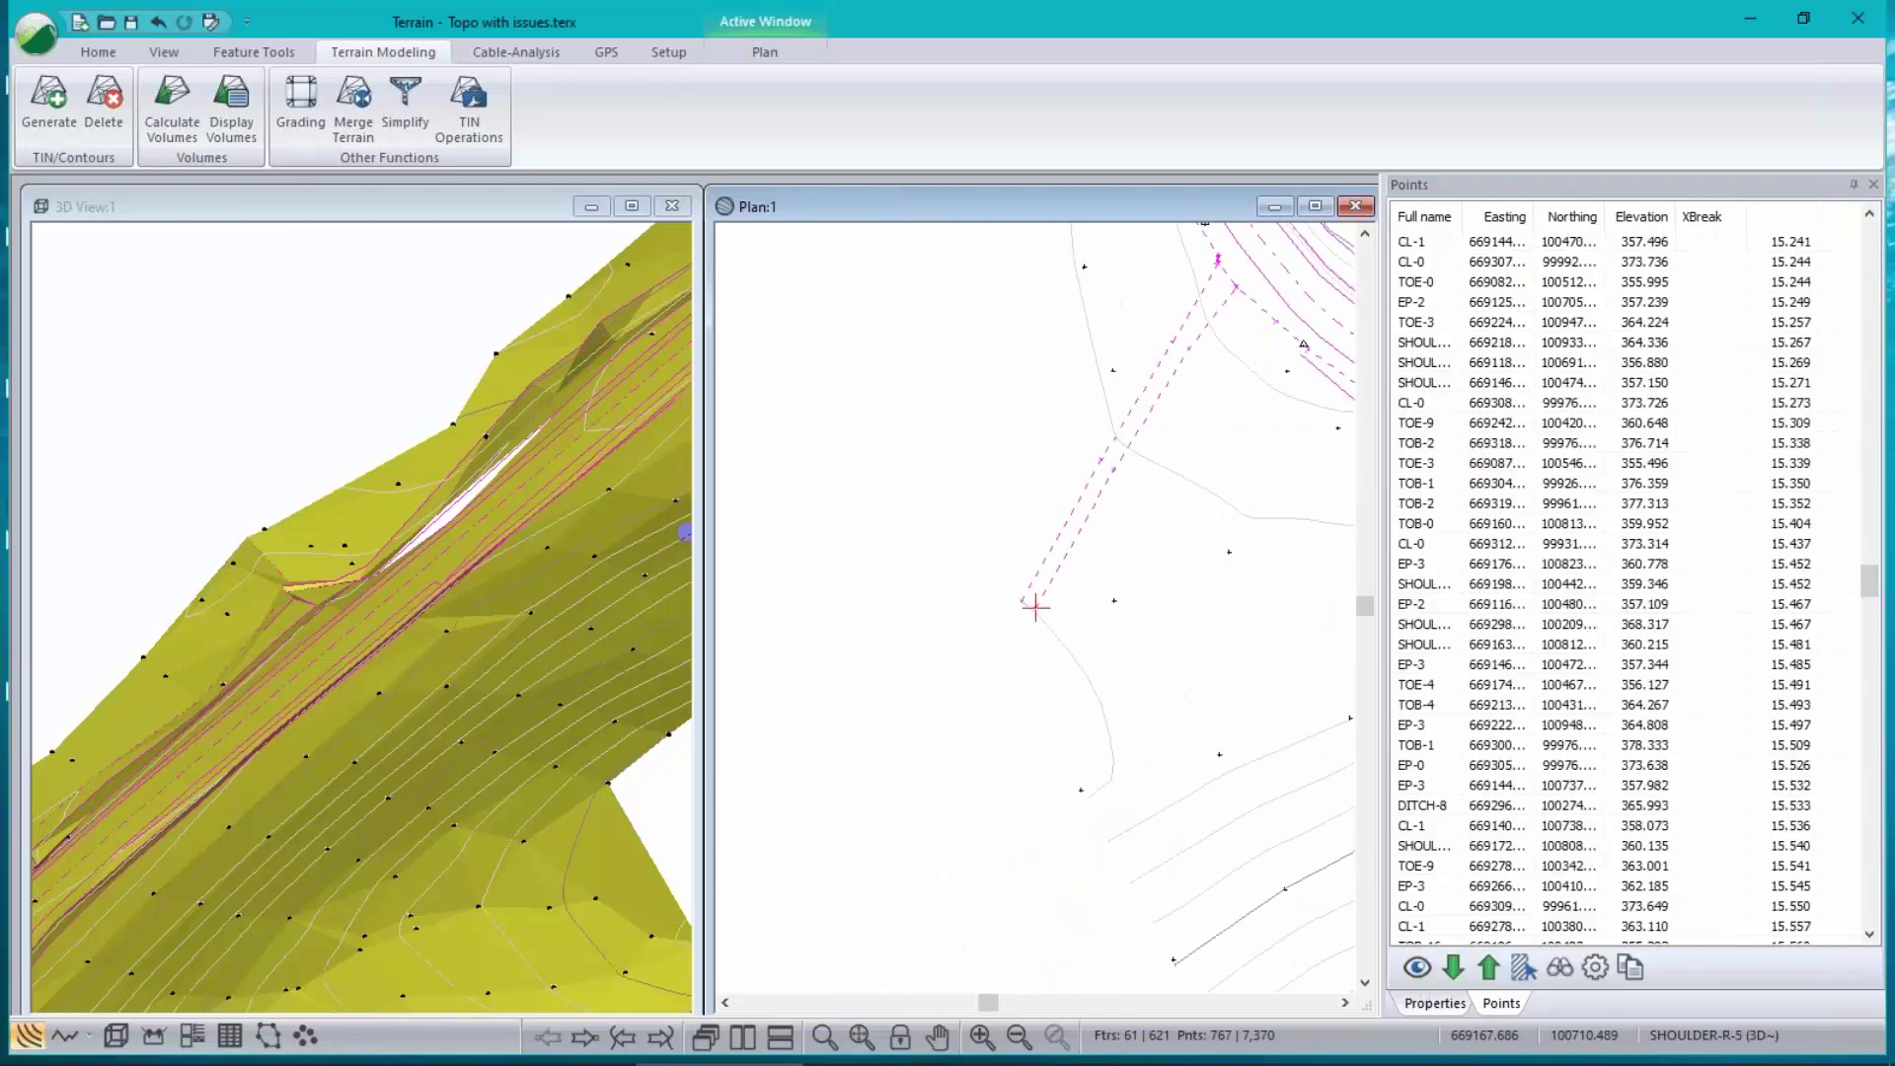
click(1781, 217)
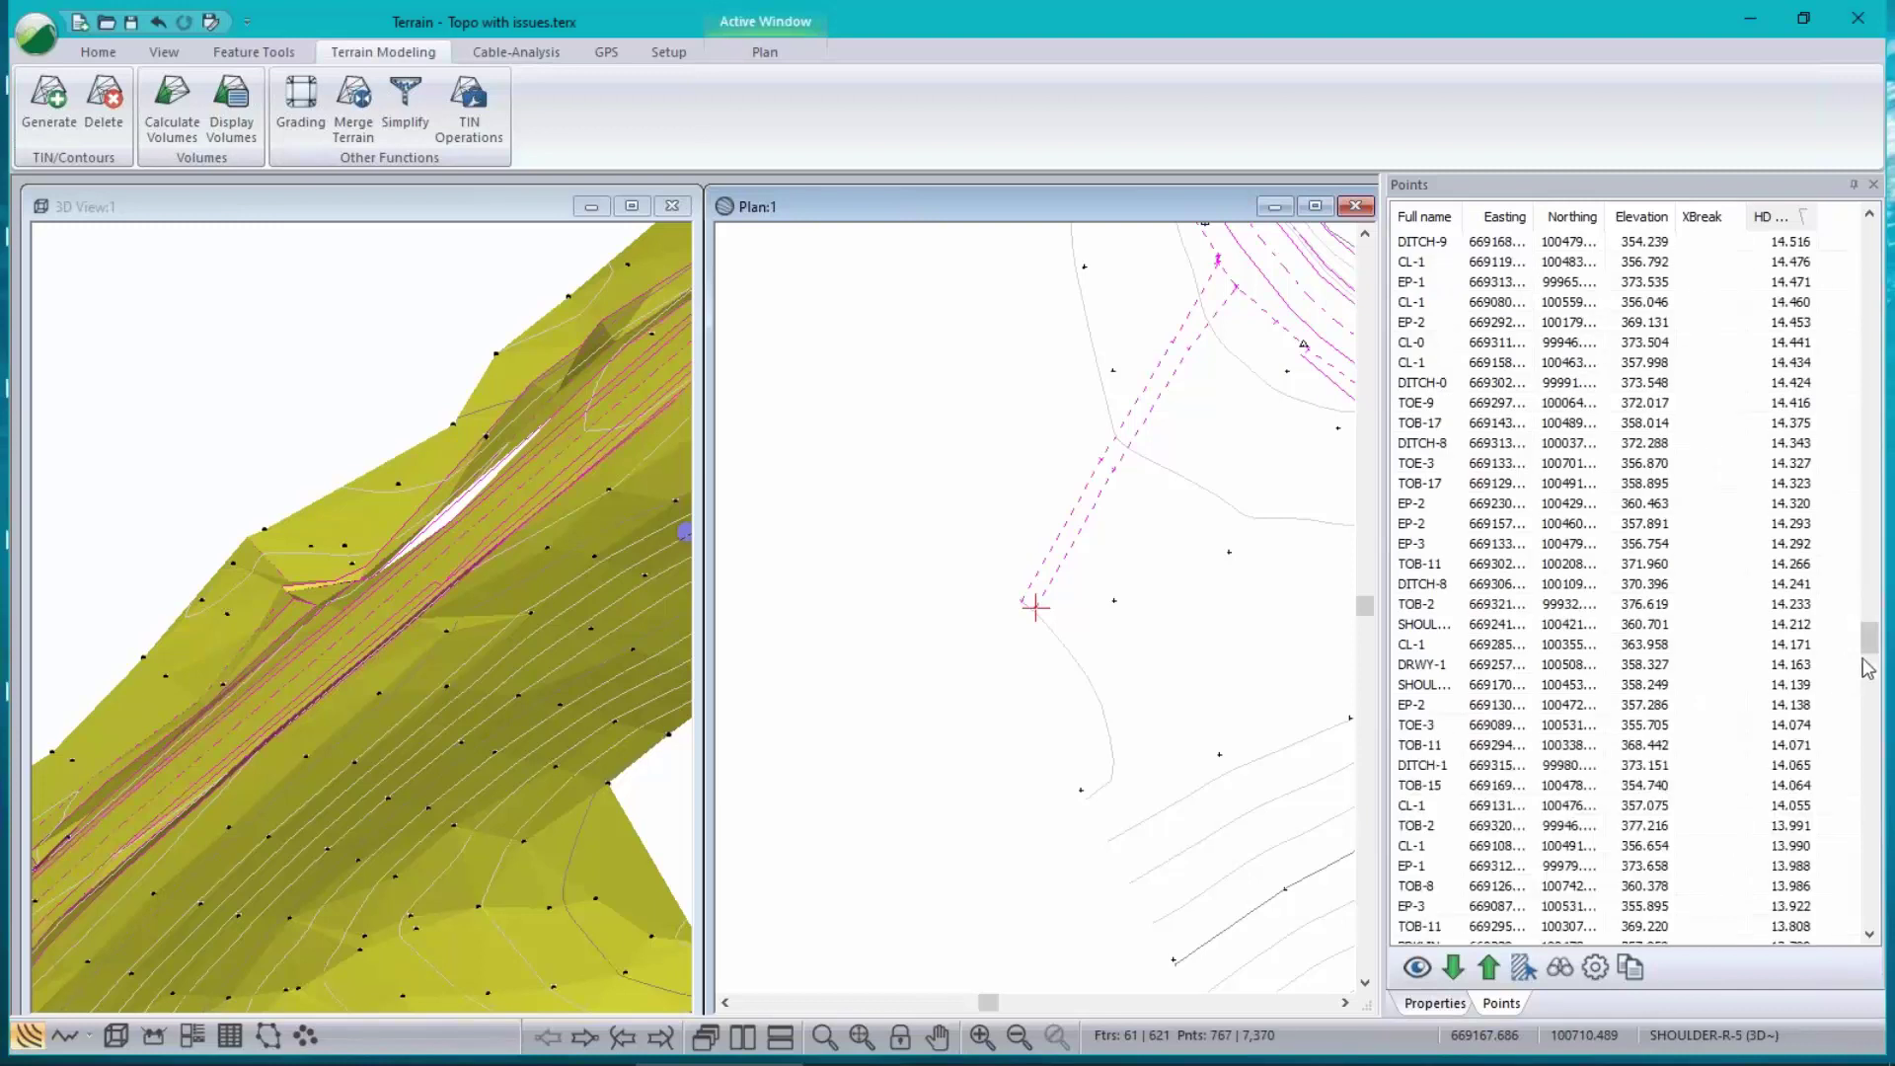
drag(1872, 642, 1868, 242)
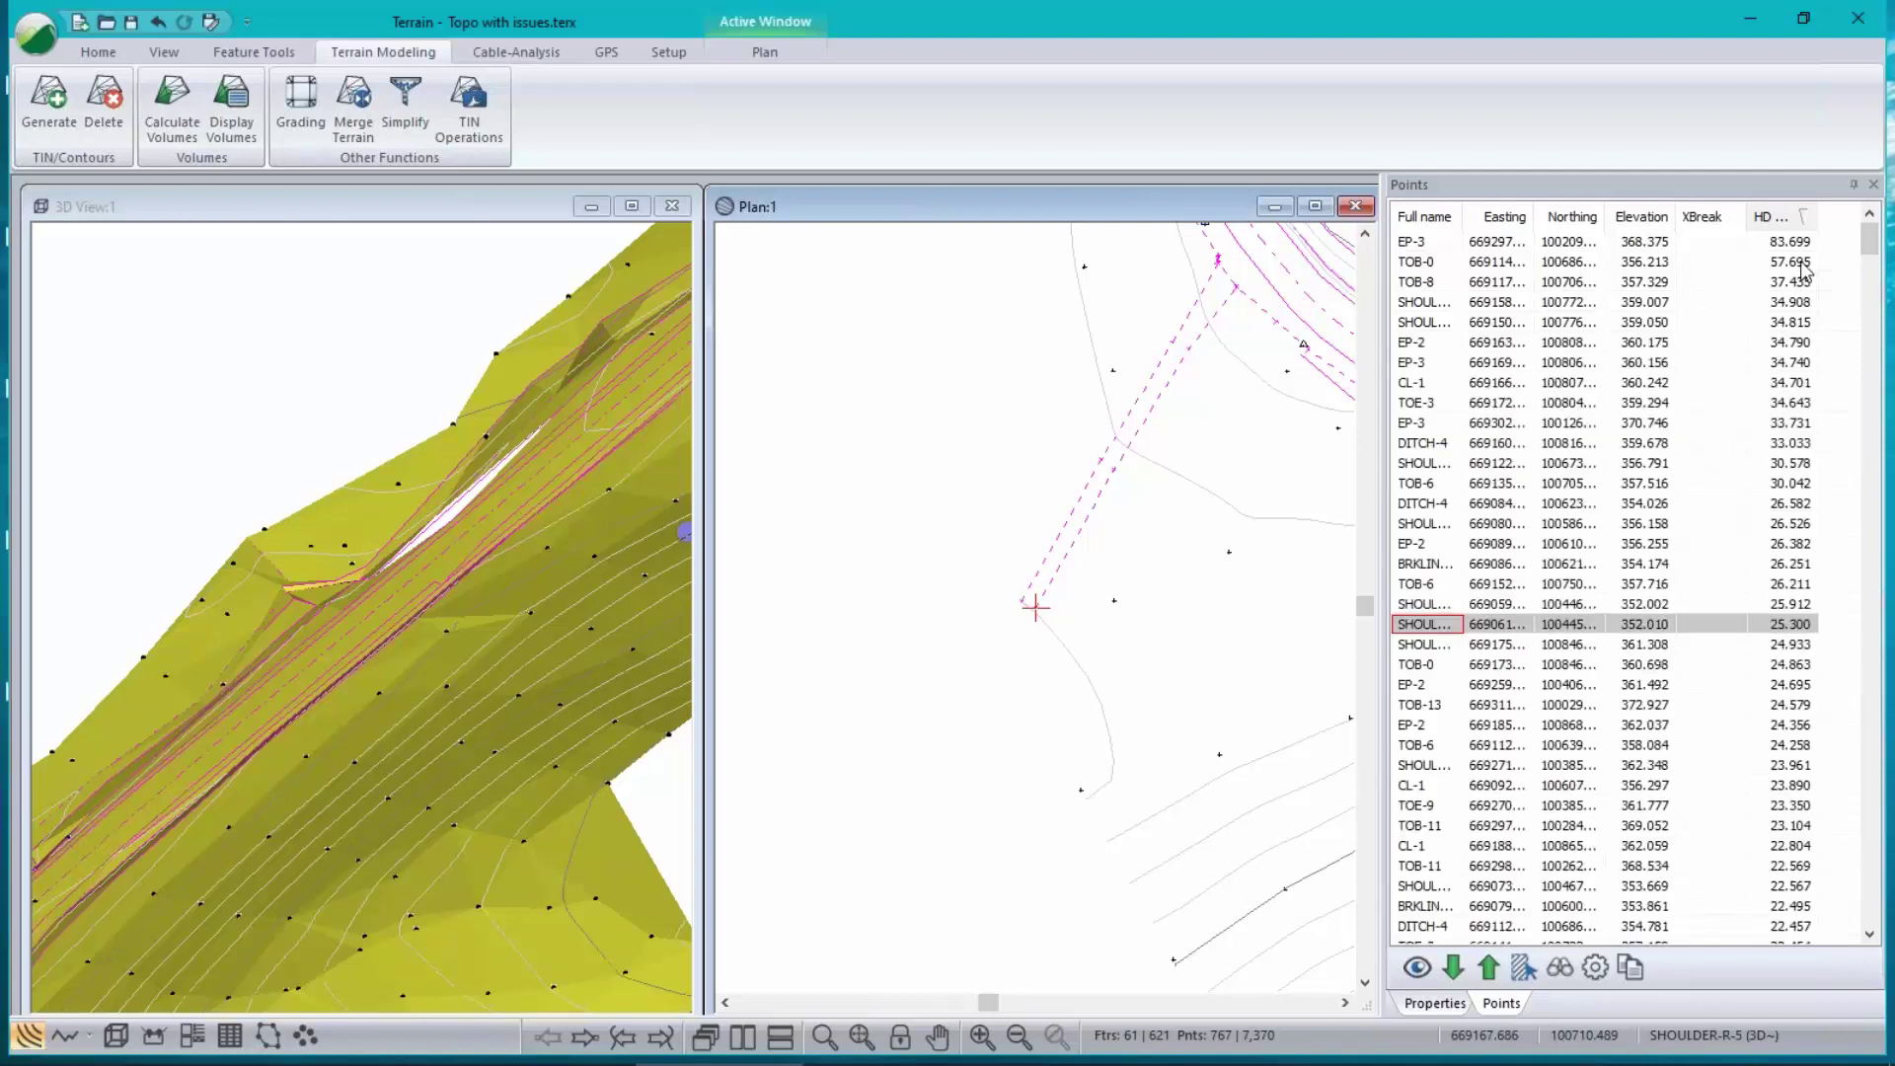
- Locate the long TOB-0 and EP-3 segments in plan, and select only the EP-3 breakline
click(1801, 263)
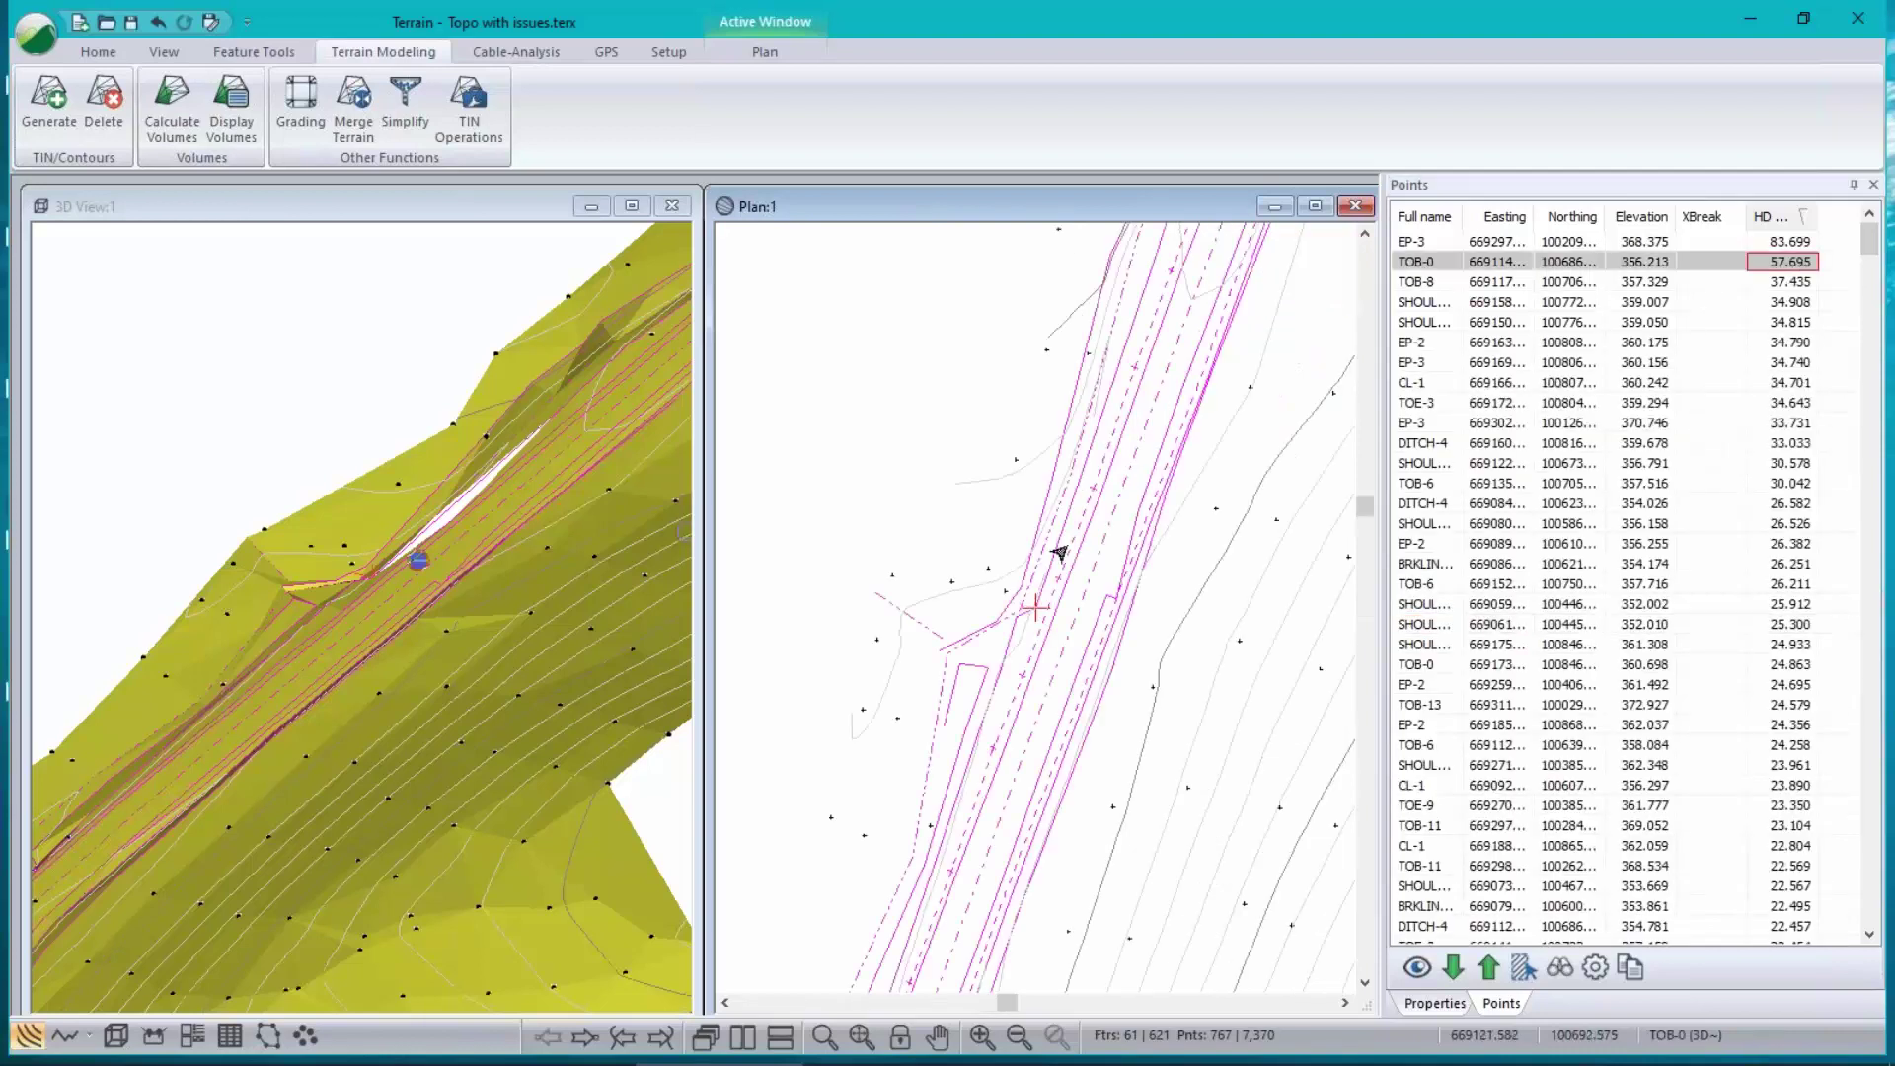
click(1784, 242)
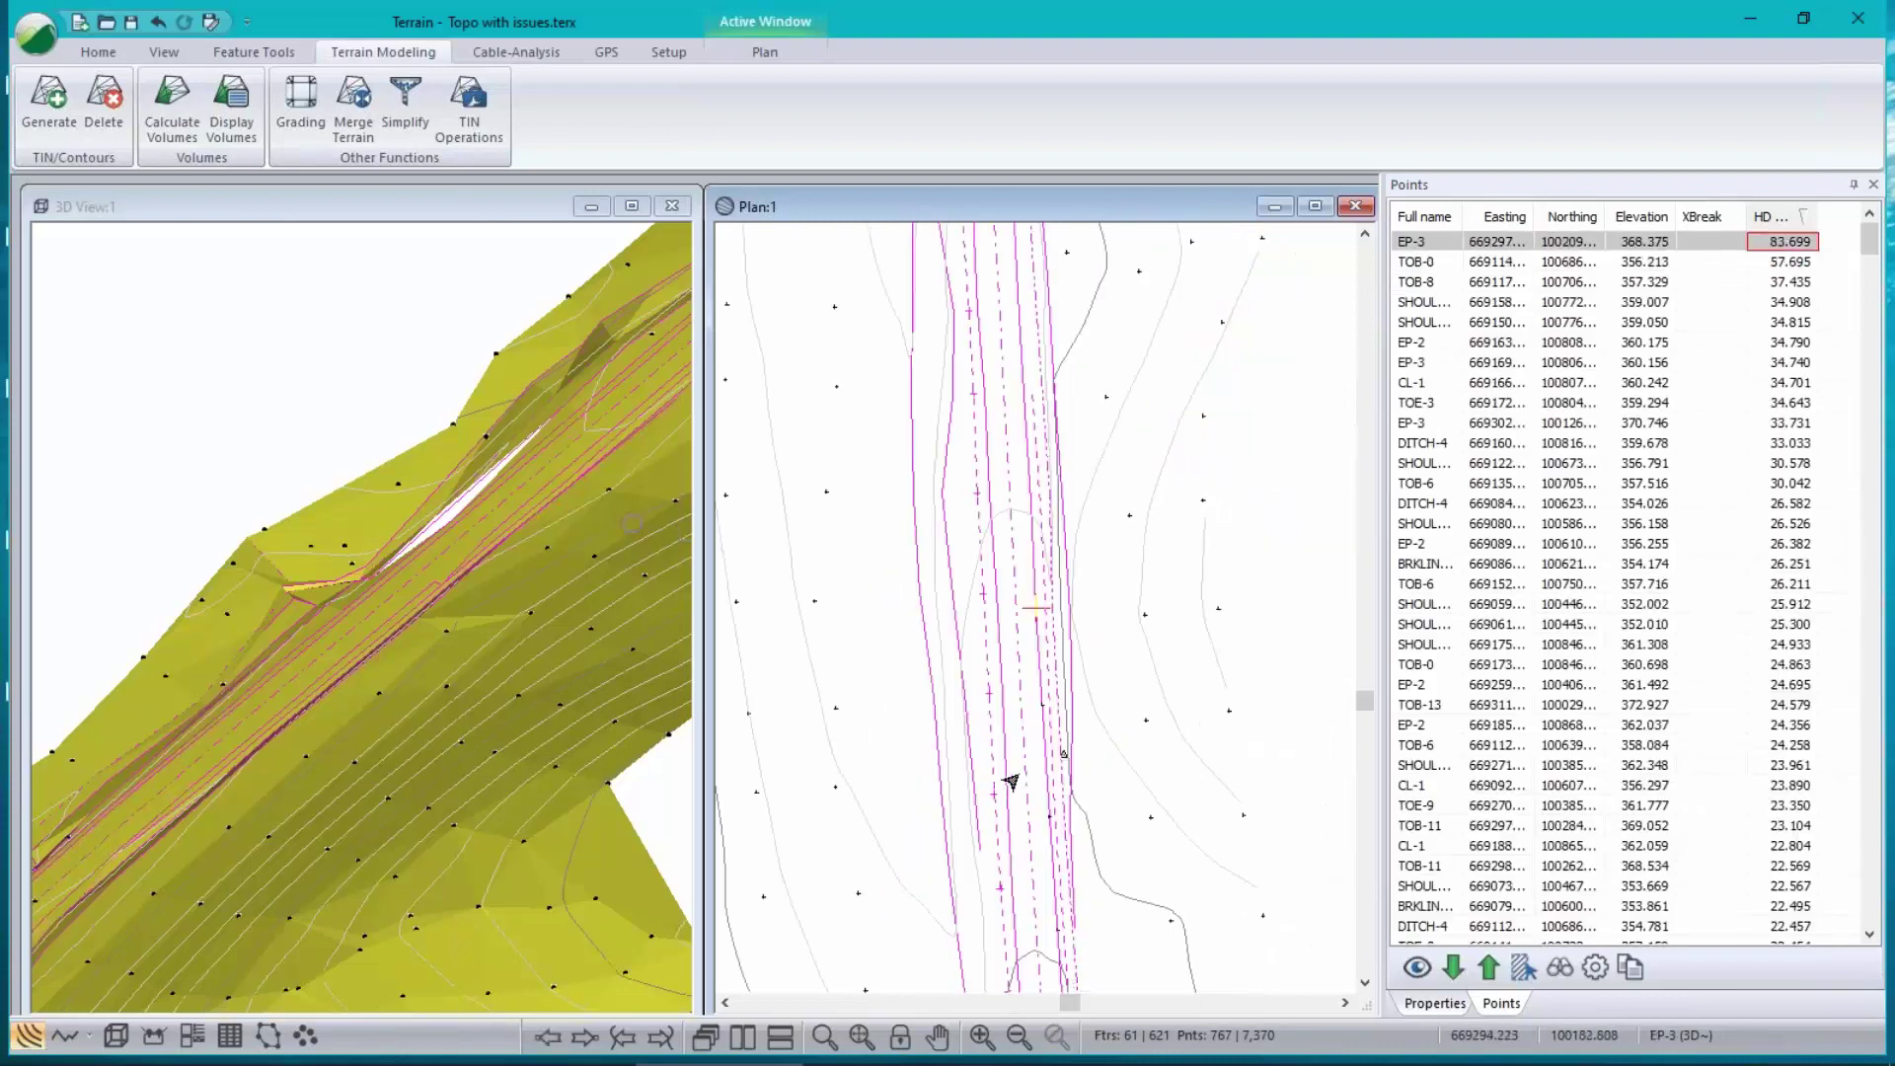
scroll(1019, 776, up, 2)
scroll(1024, 777, up, 1)
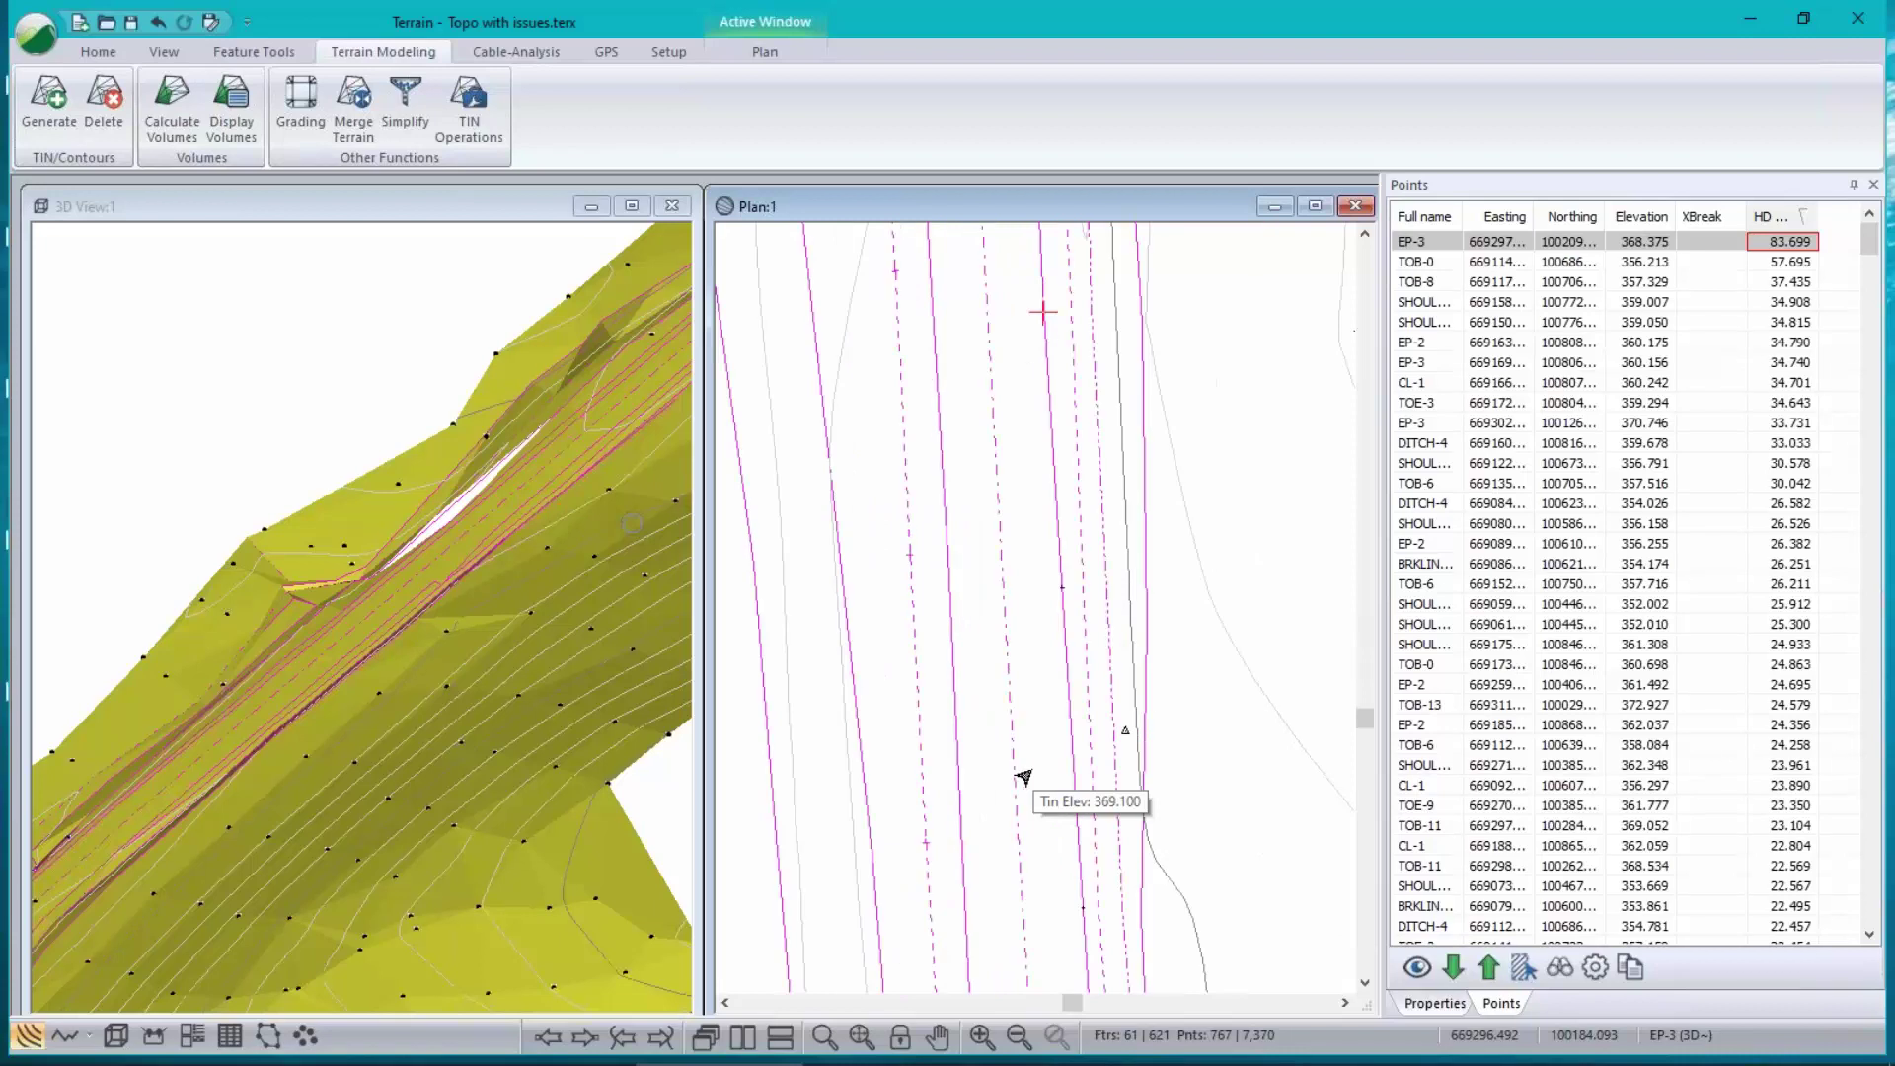
scroll(1065, 613, up, 1)
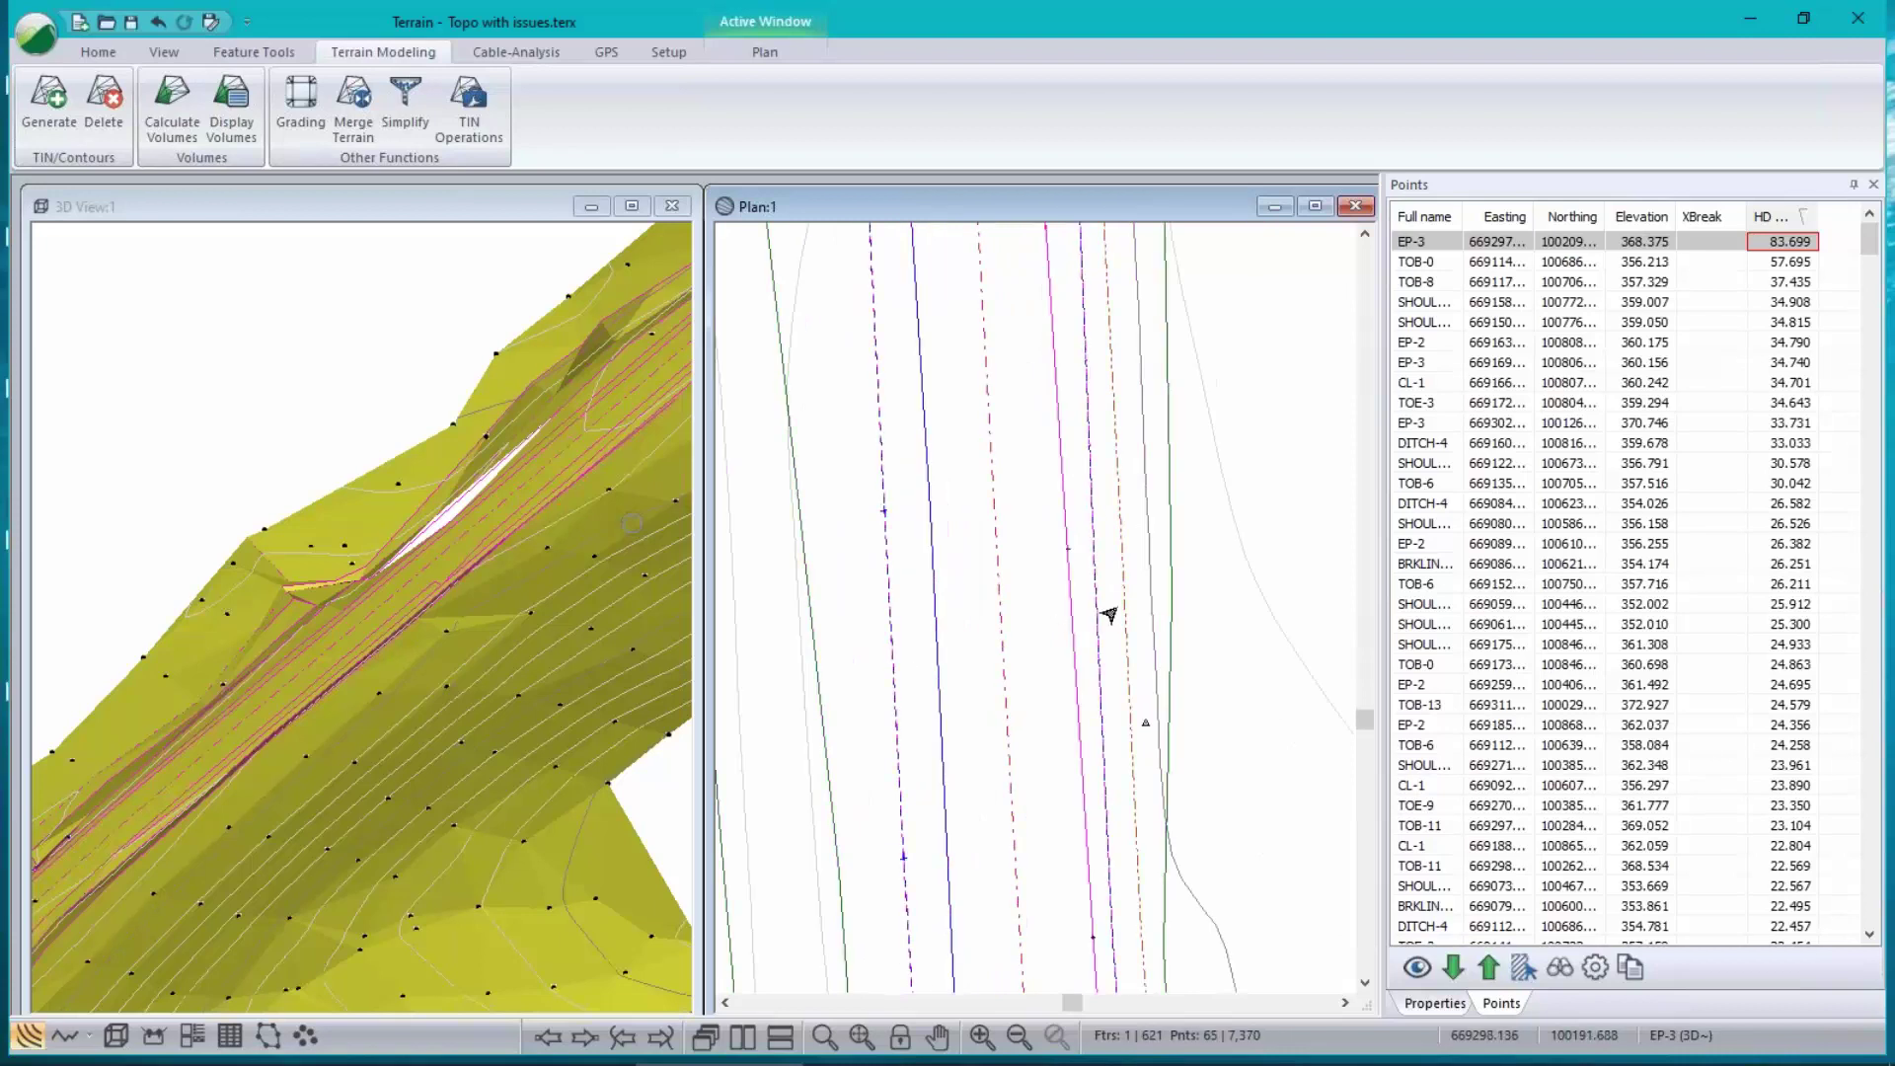
- Start editing points with the mouse and insert a point on EP-3 at the nearest survey point along its long segment
right_click(1185, 476)
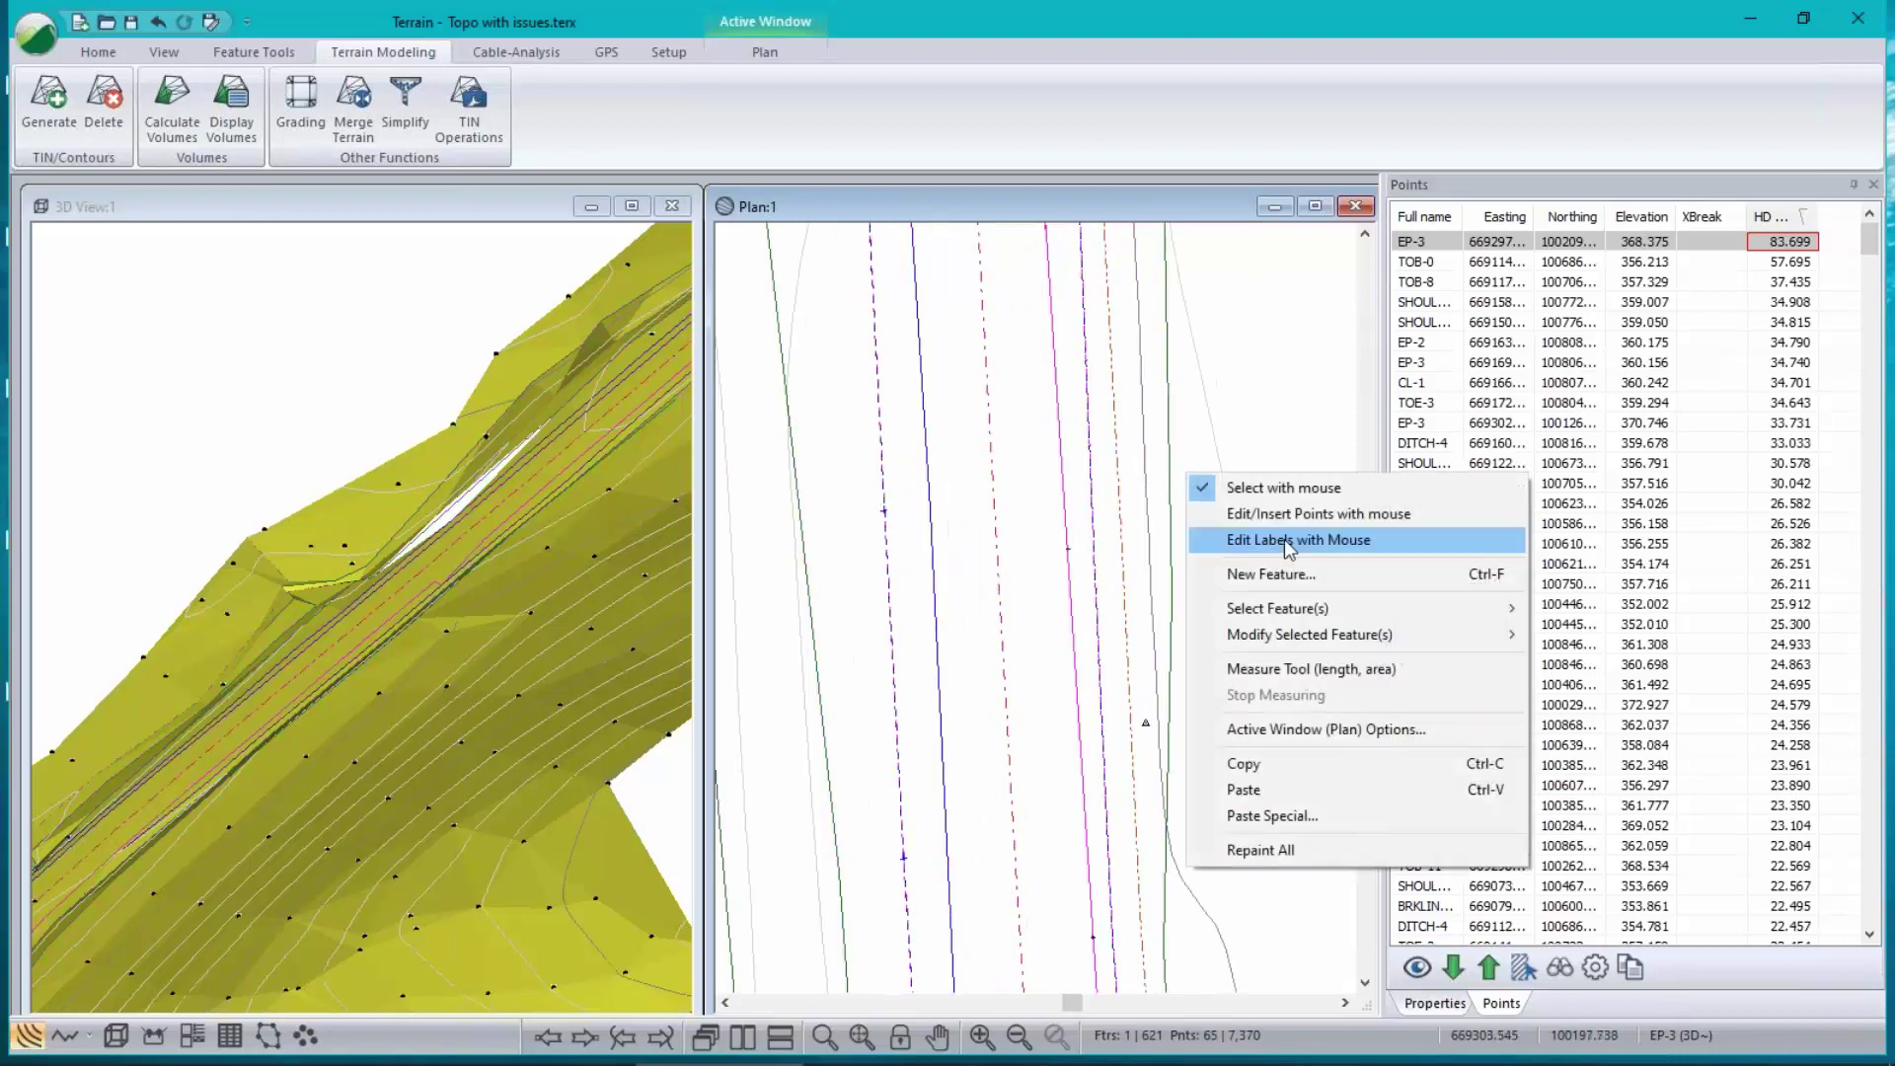
click(1286, 542)
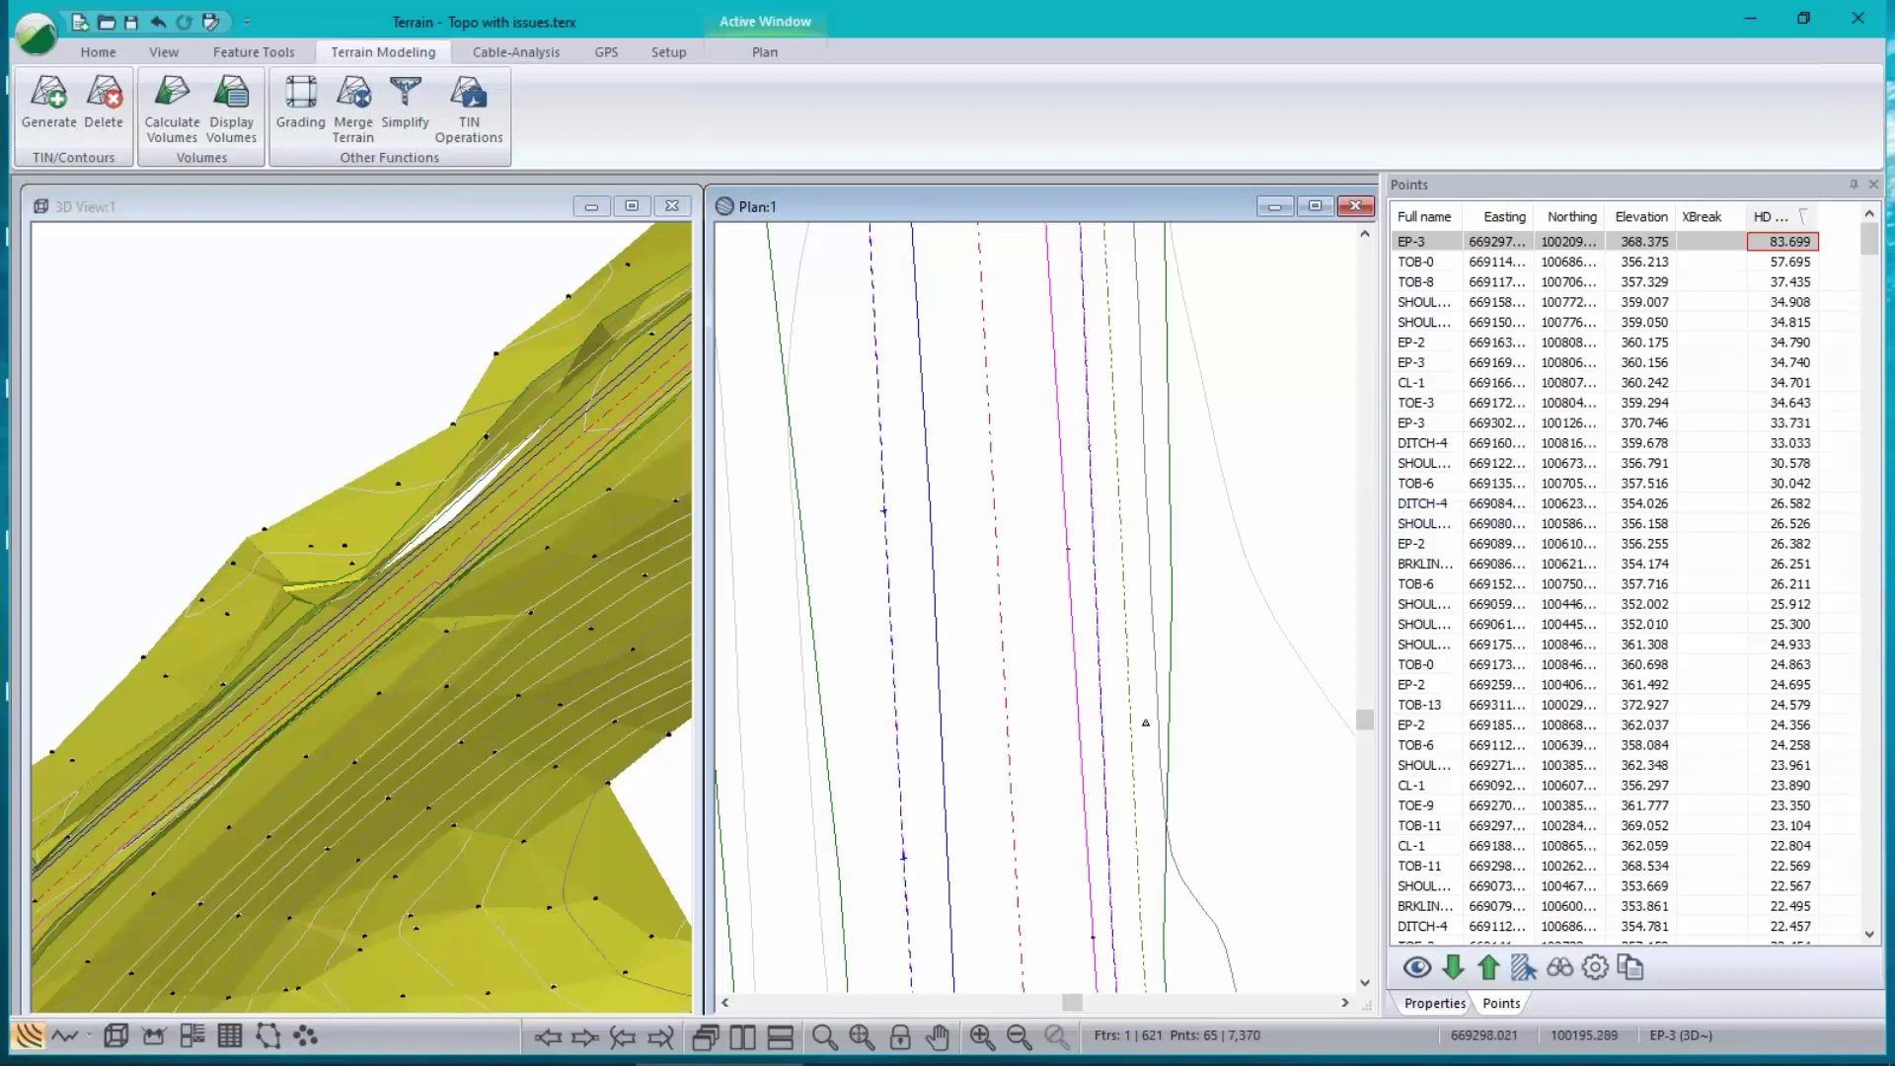
key(Return)
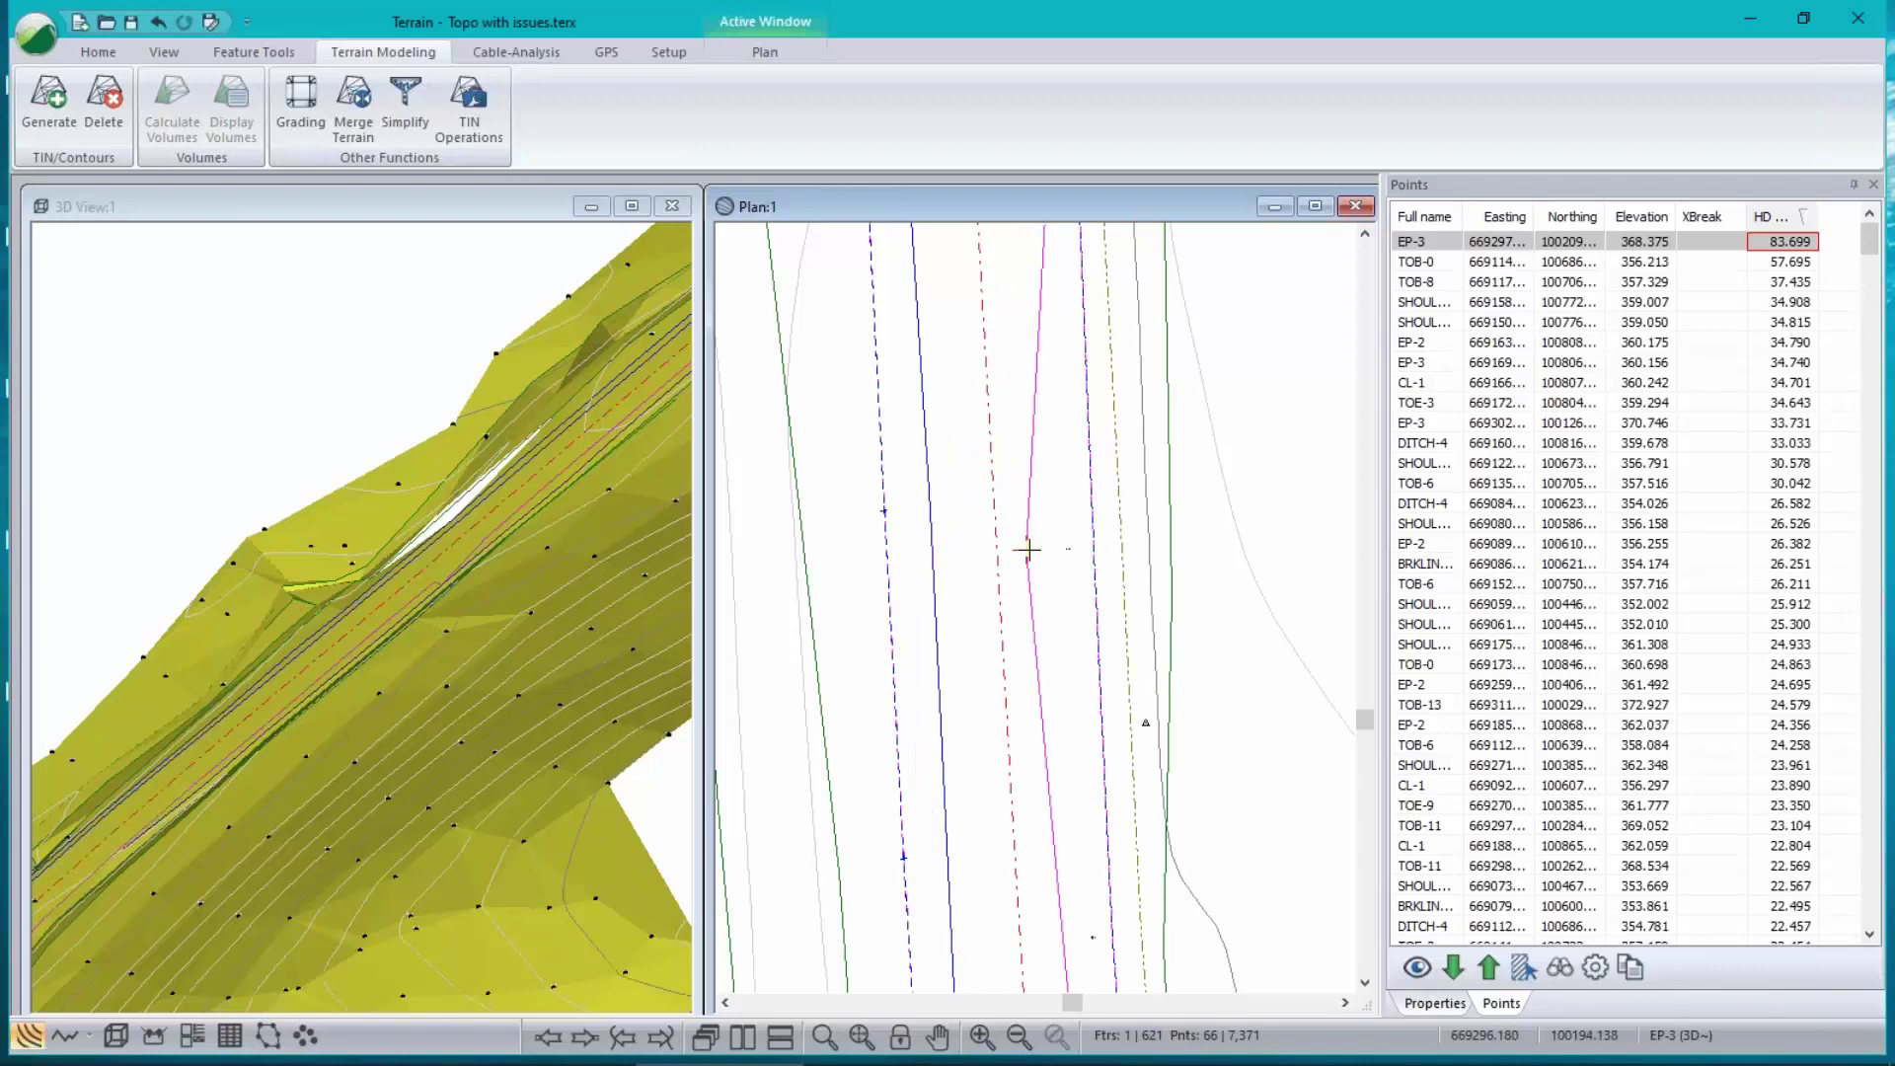
click(1027, 549)
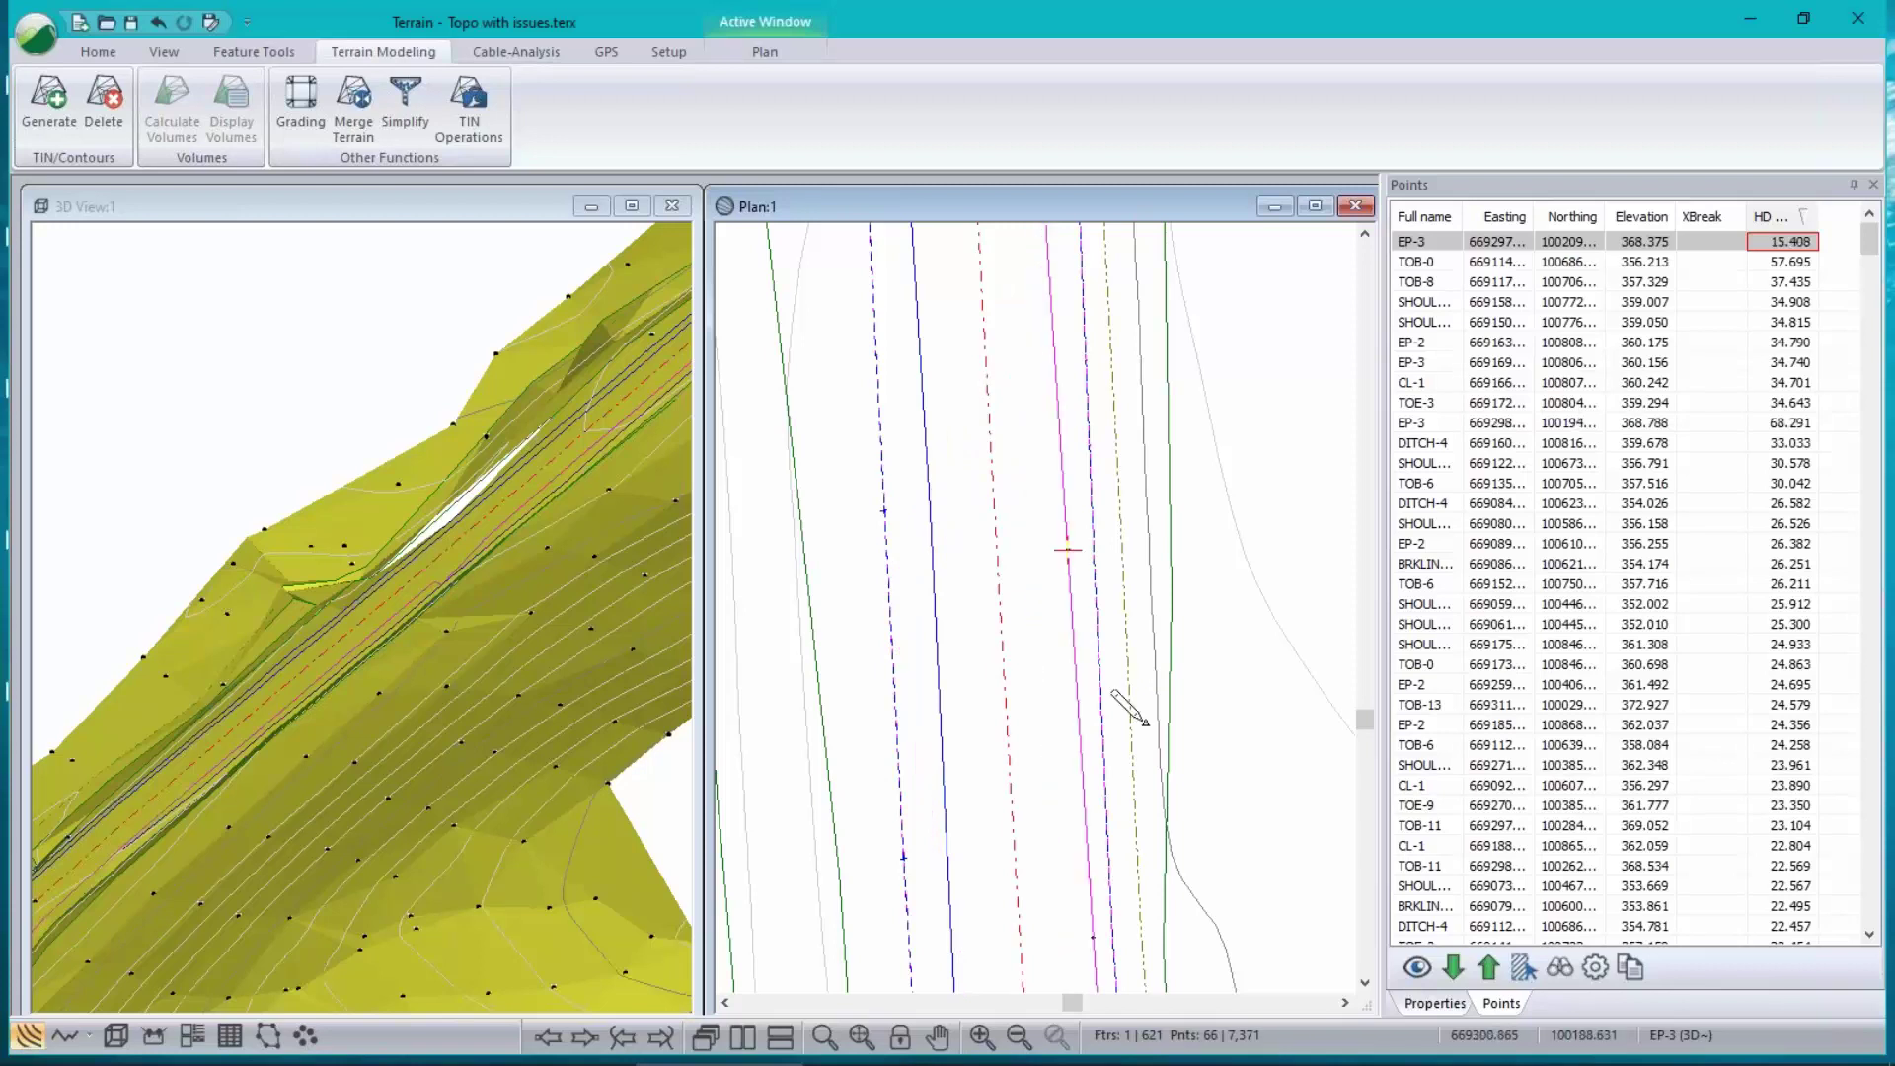
- Insert further points on the EP-3 breakline at the successive nearest survey points along its long segment
middle_drag(1121, 698, 1184, 679)
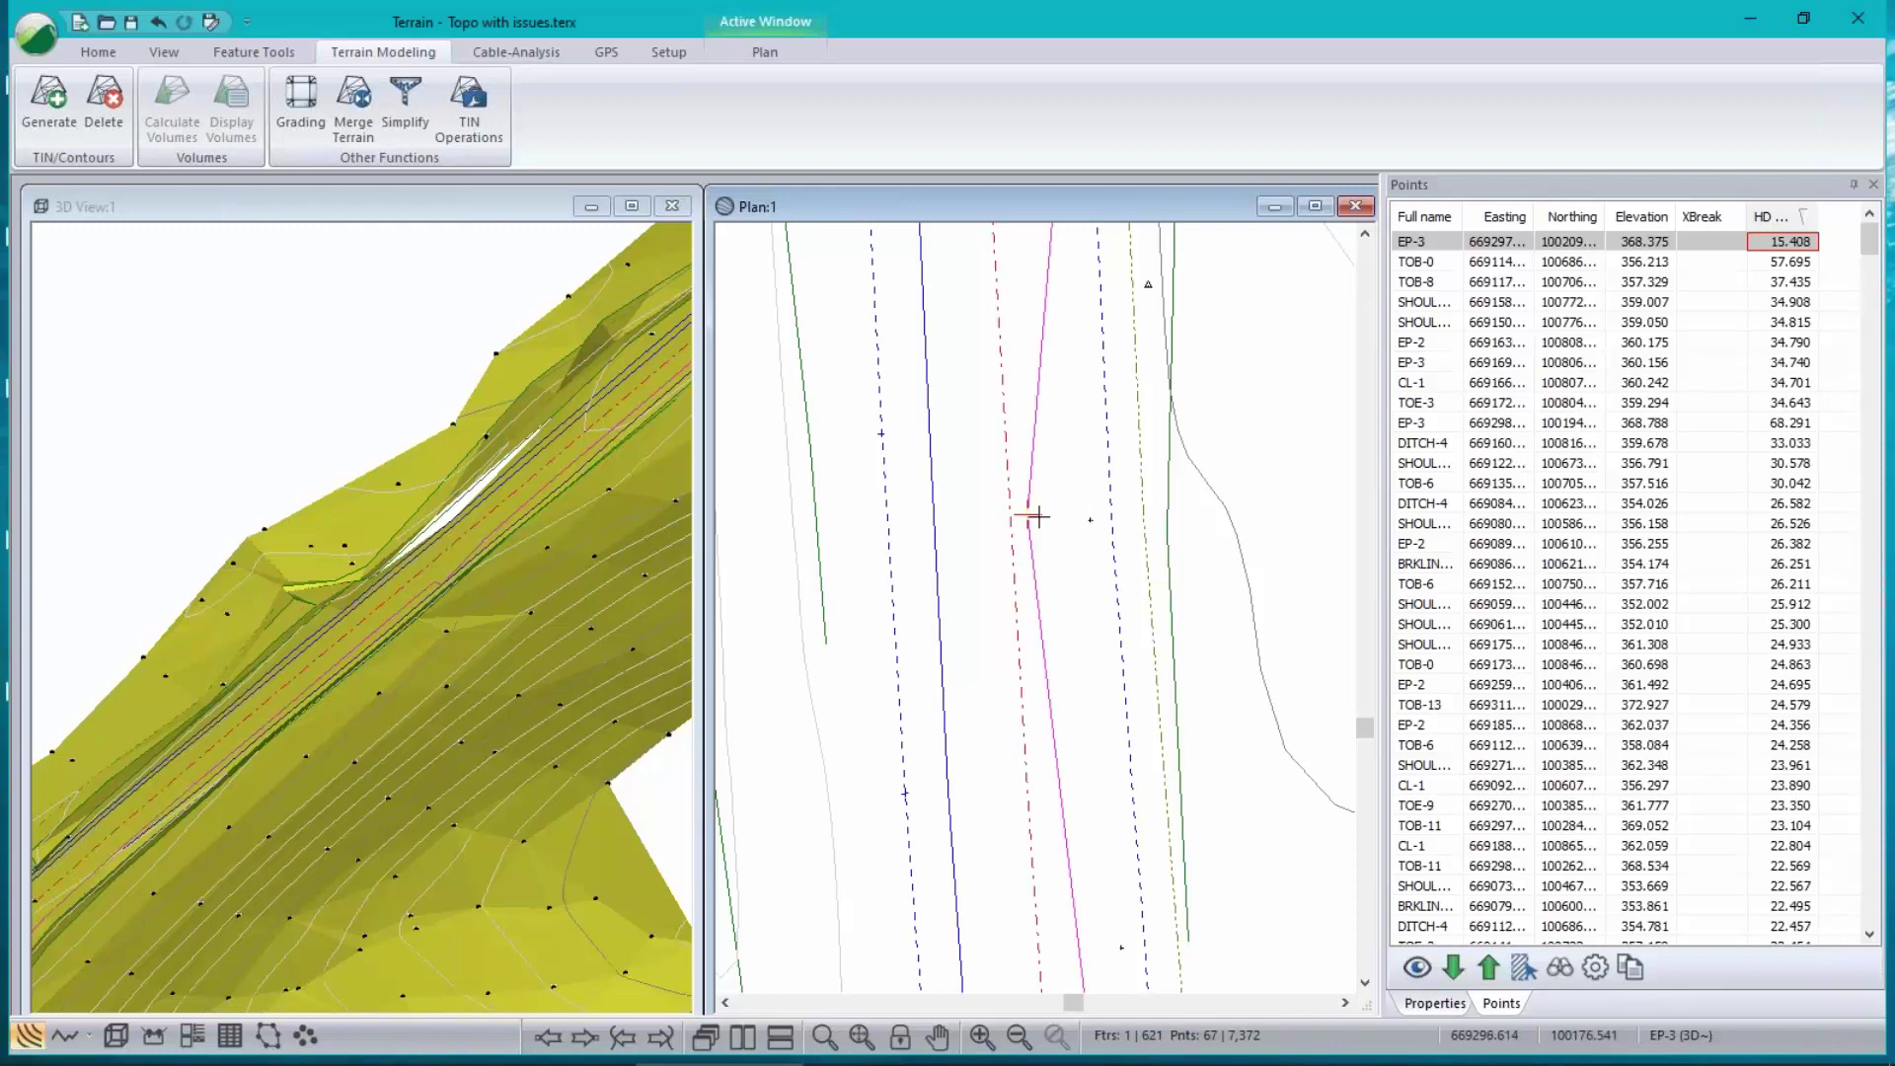
click(1090, 520)
scroll(1122, 750, up, 1)
click(1075, 483)
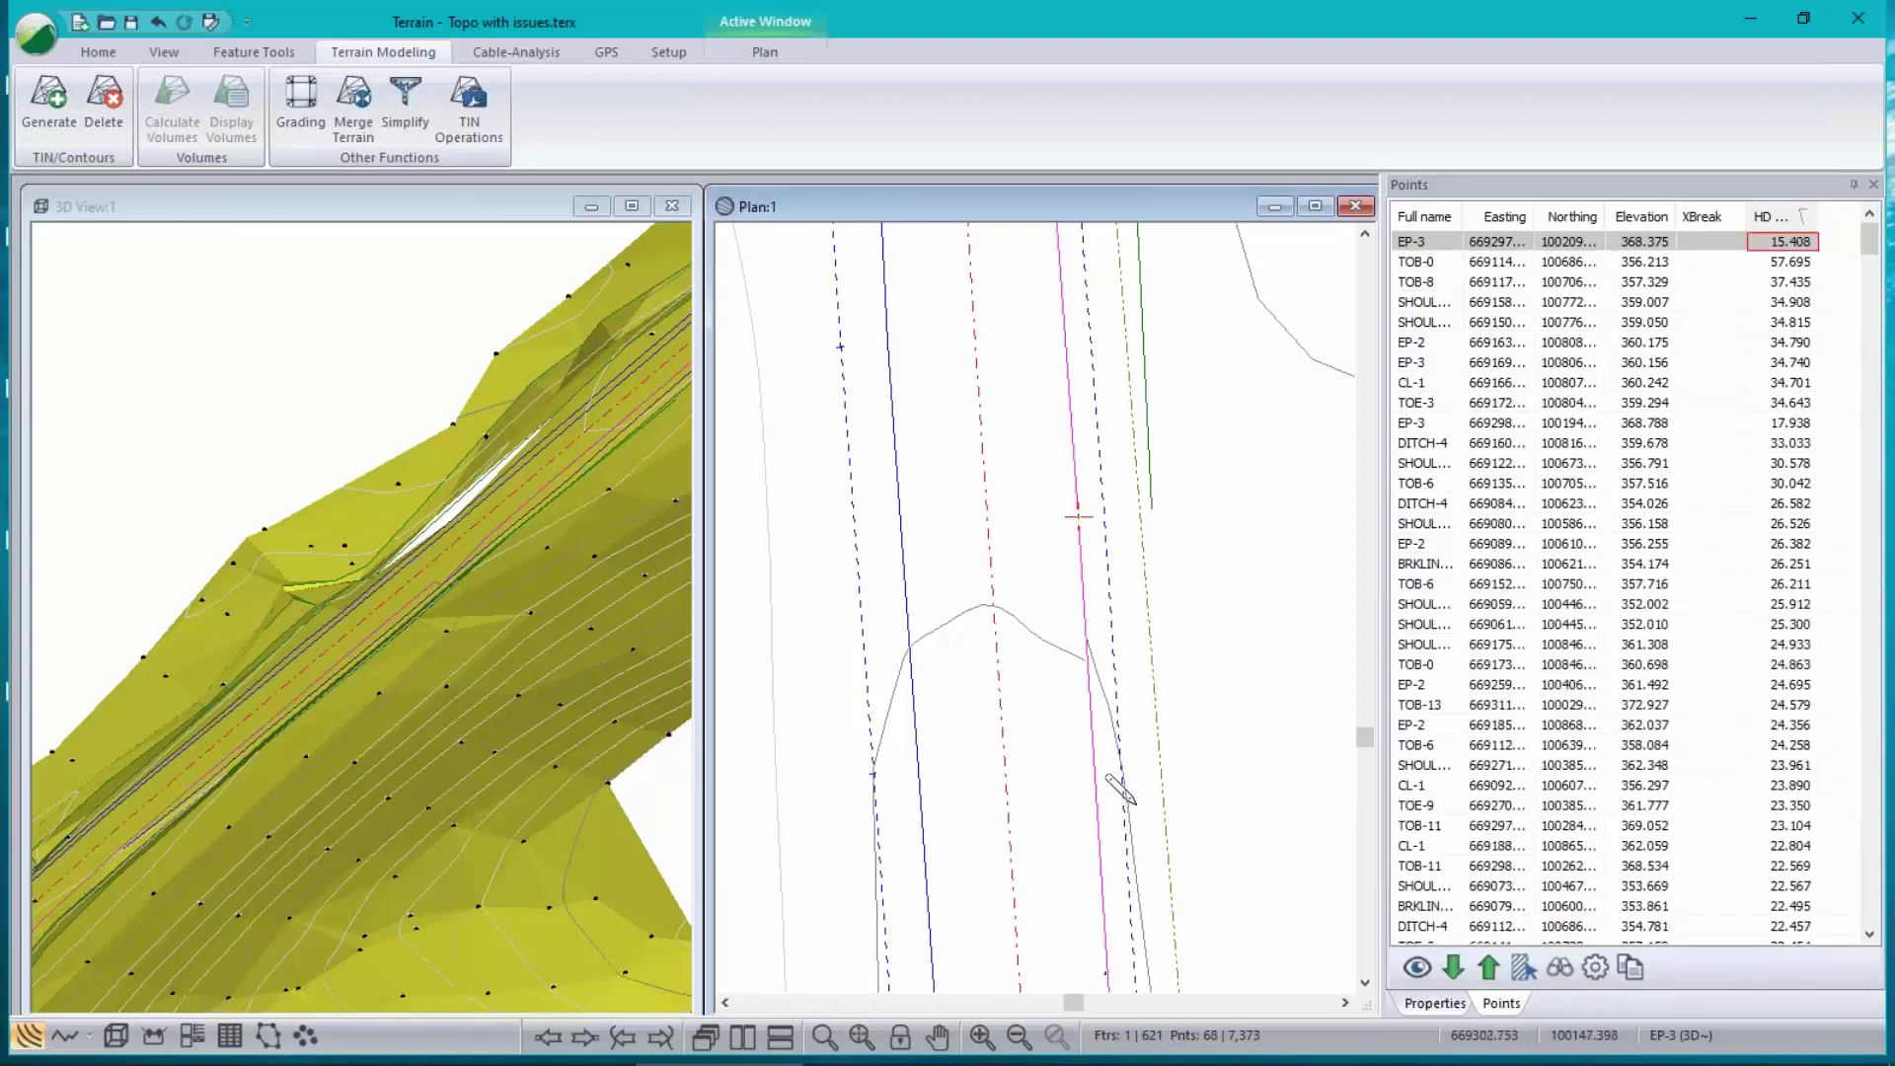
click(1123, 765)
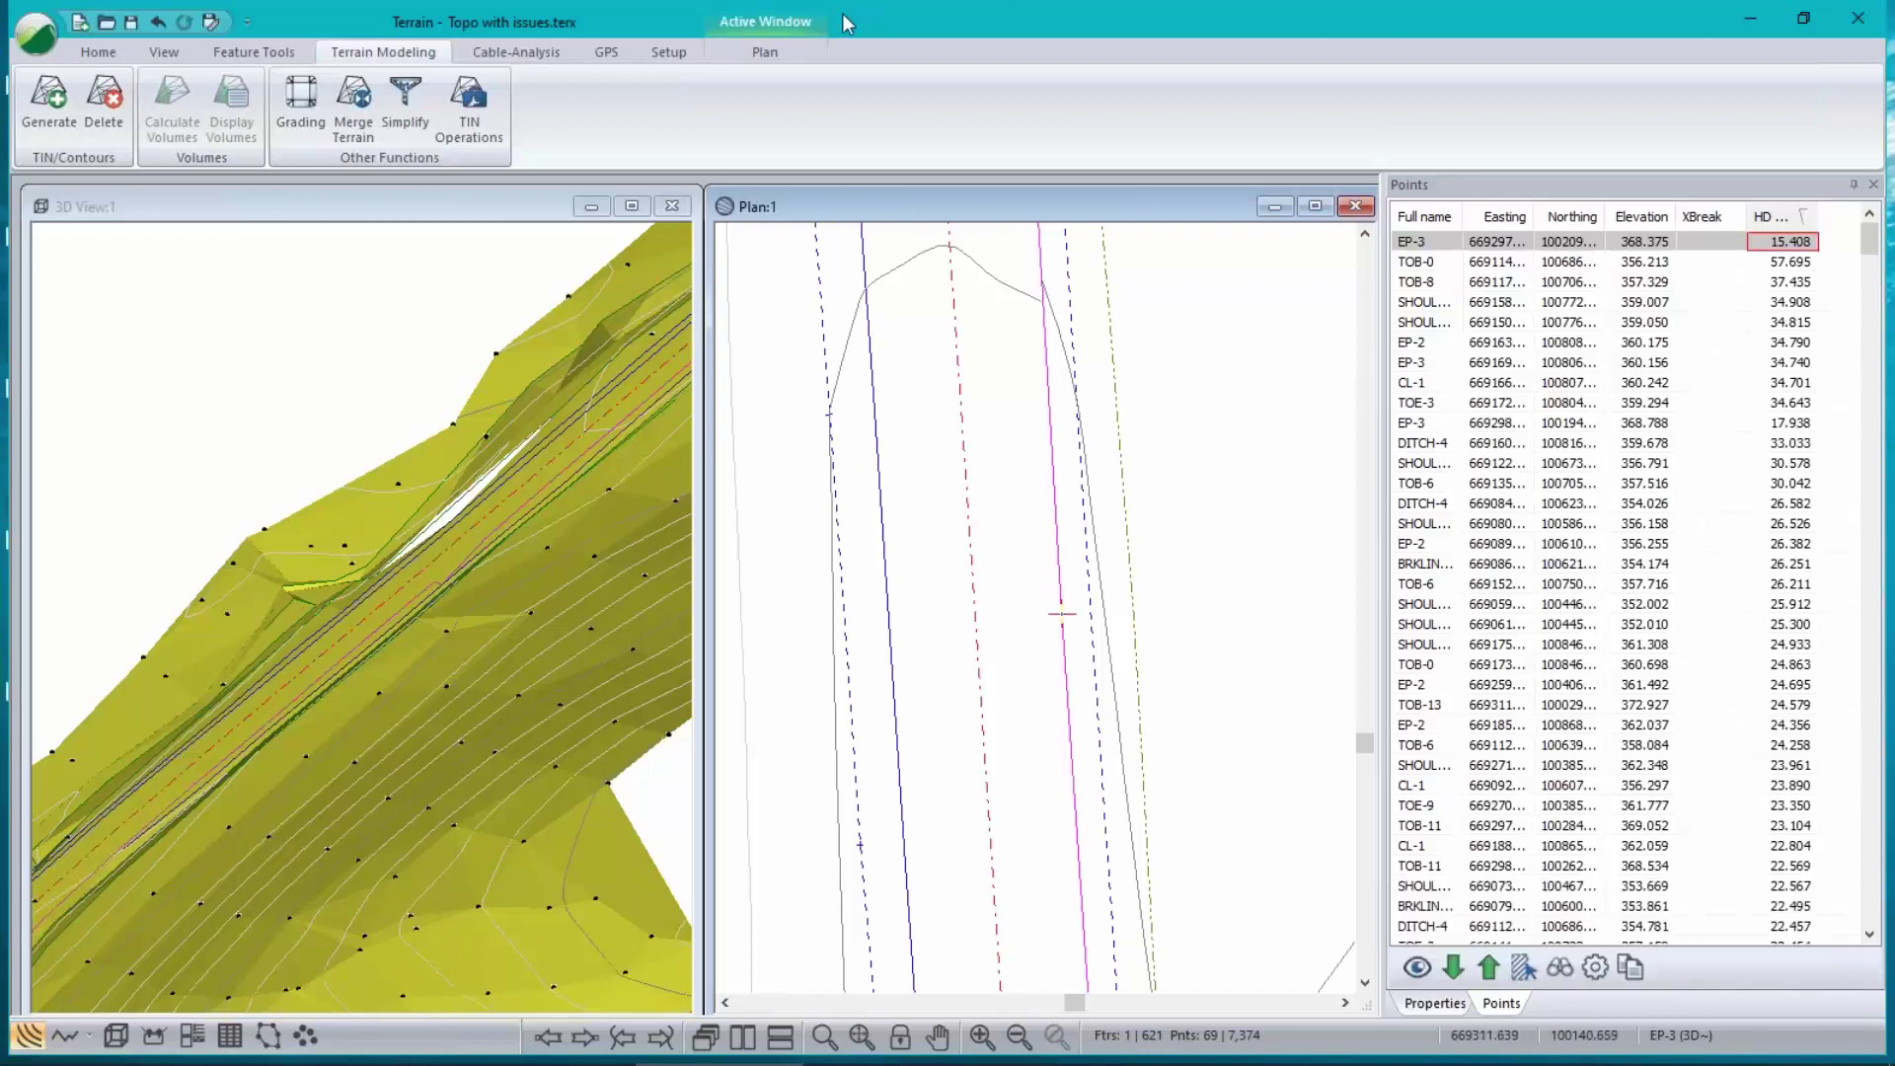
- Switch to the TopoSR-issues.terx terrain and examine the road surface up close in the 3D view
mouse_move(937, 1036)
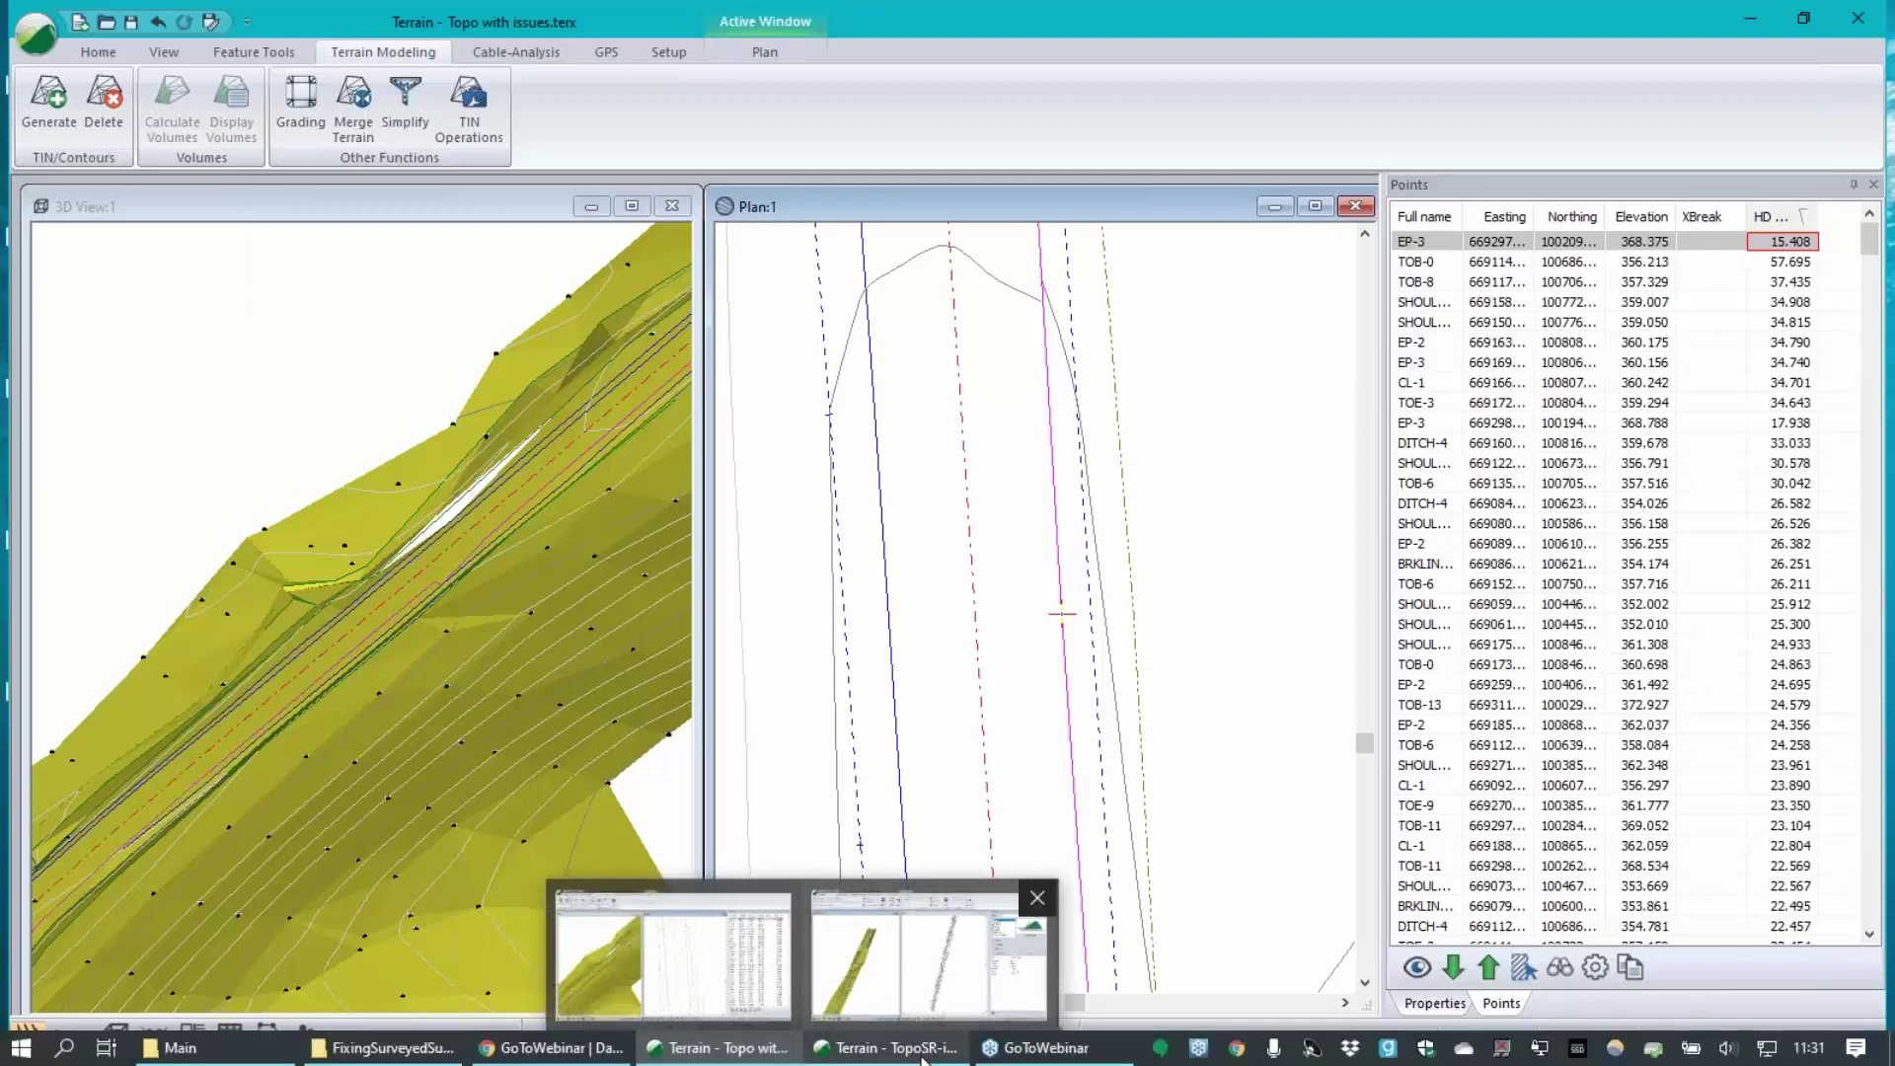
click(923, 1054)
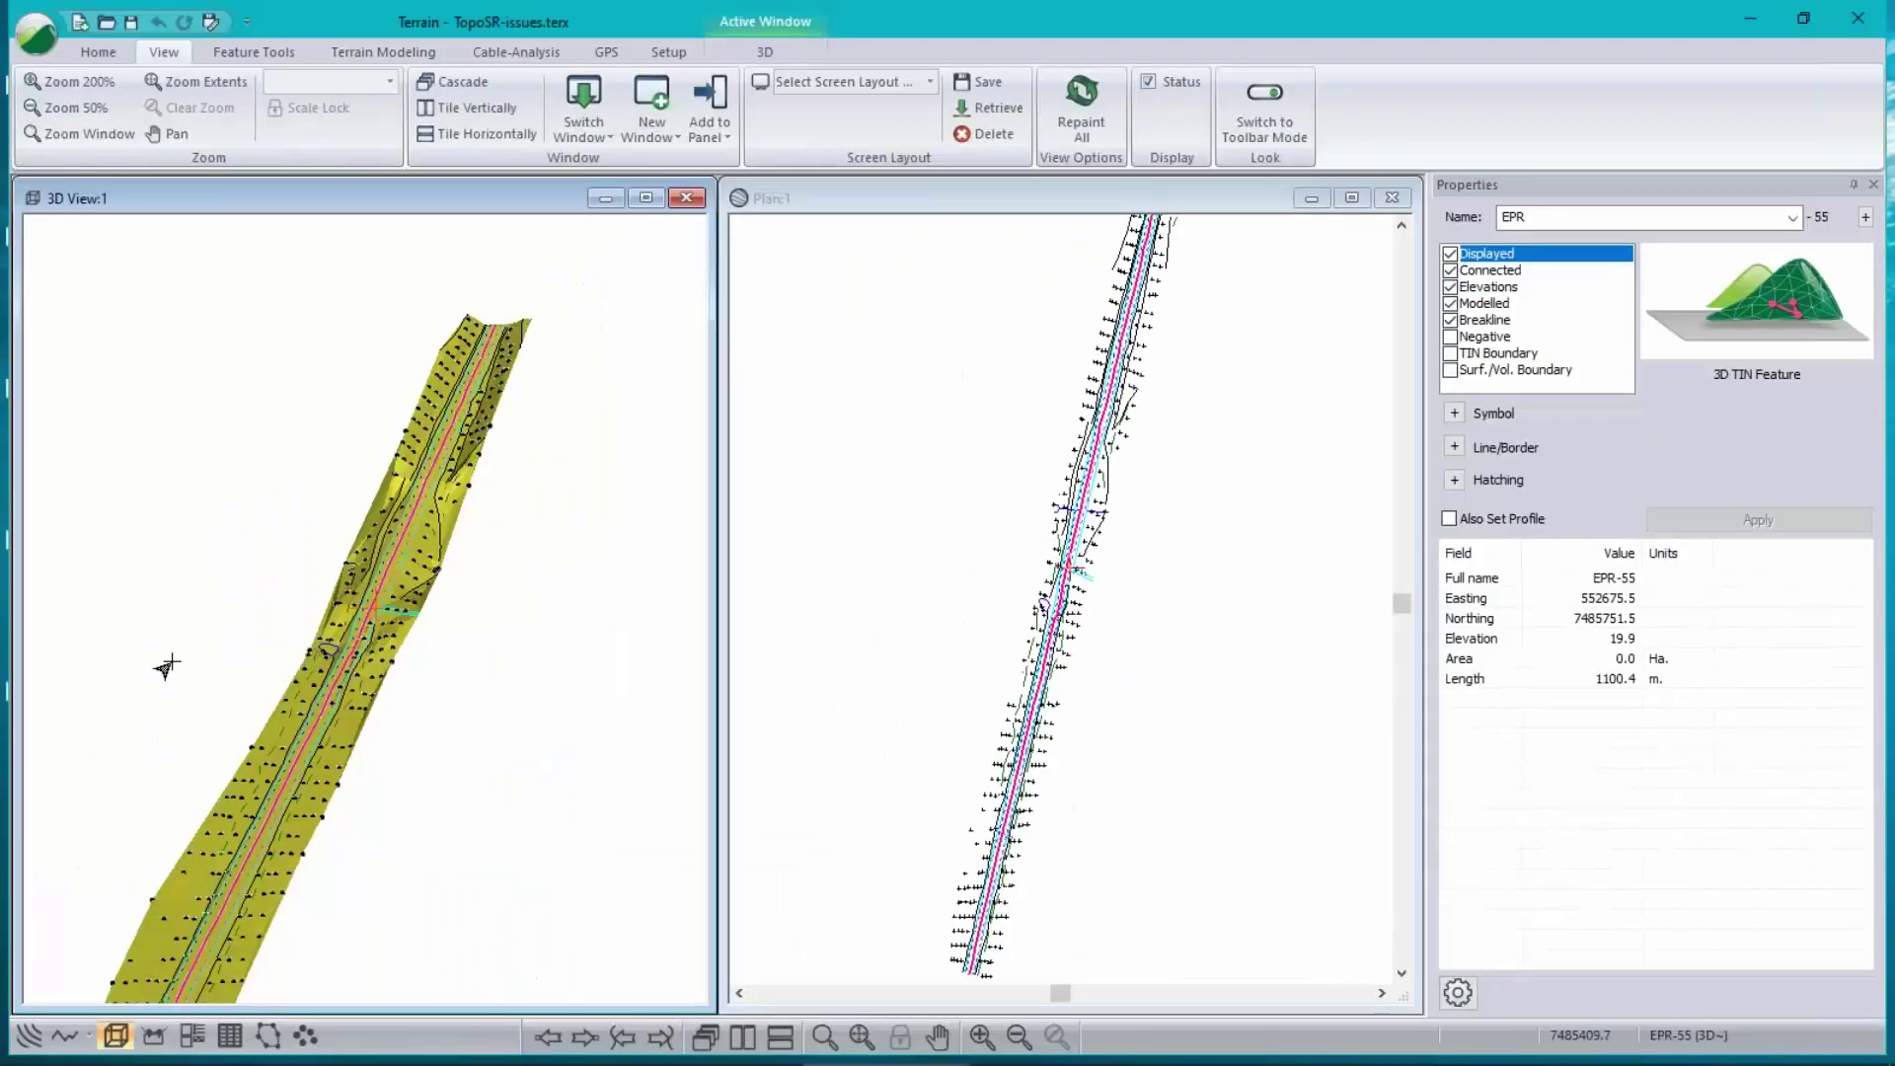
middle_drag(324, 726, 237, 790)
scroll(188, 788, up, 5)
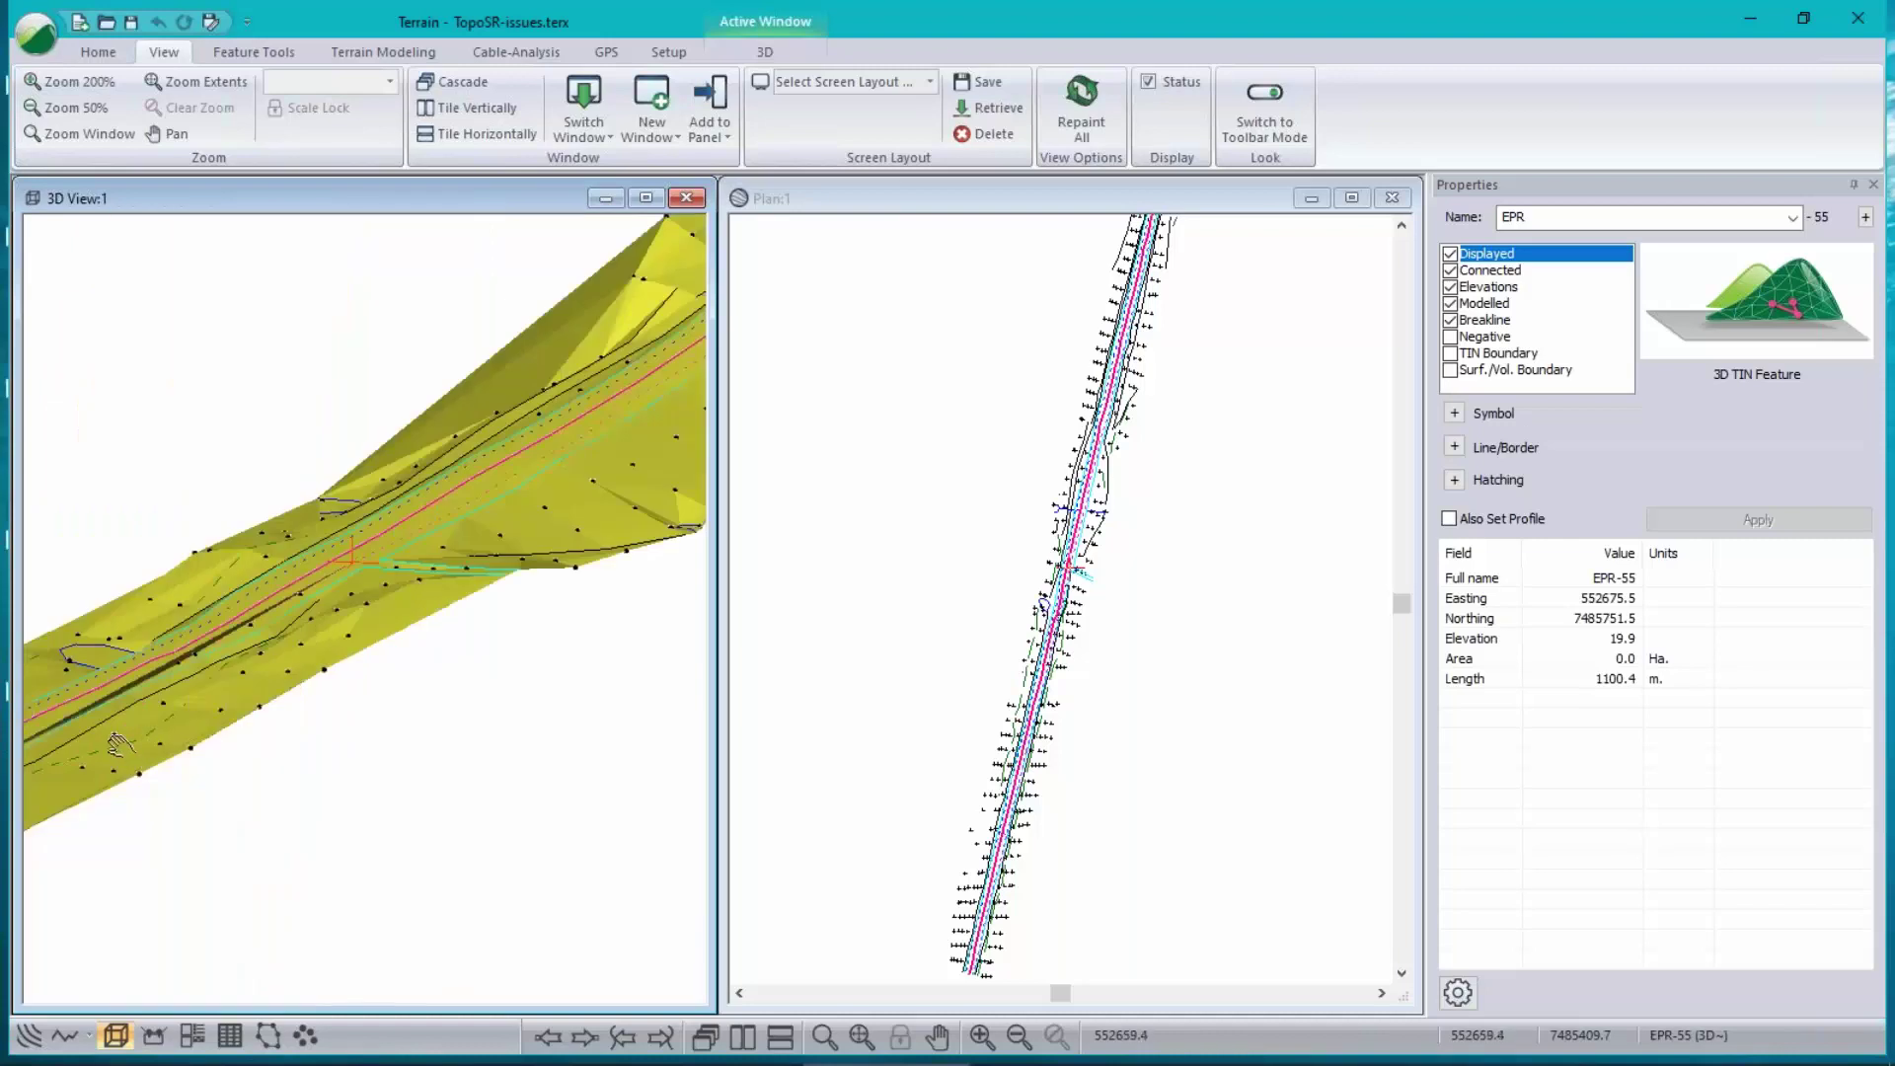
drag(132, 752, 243, 742)
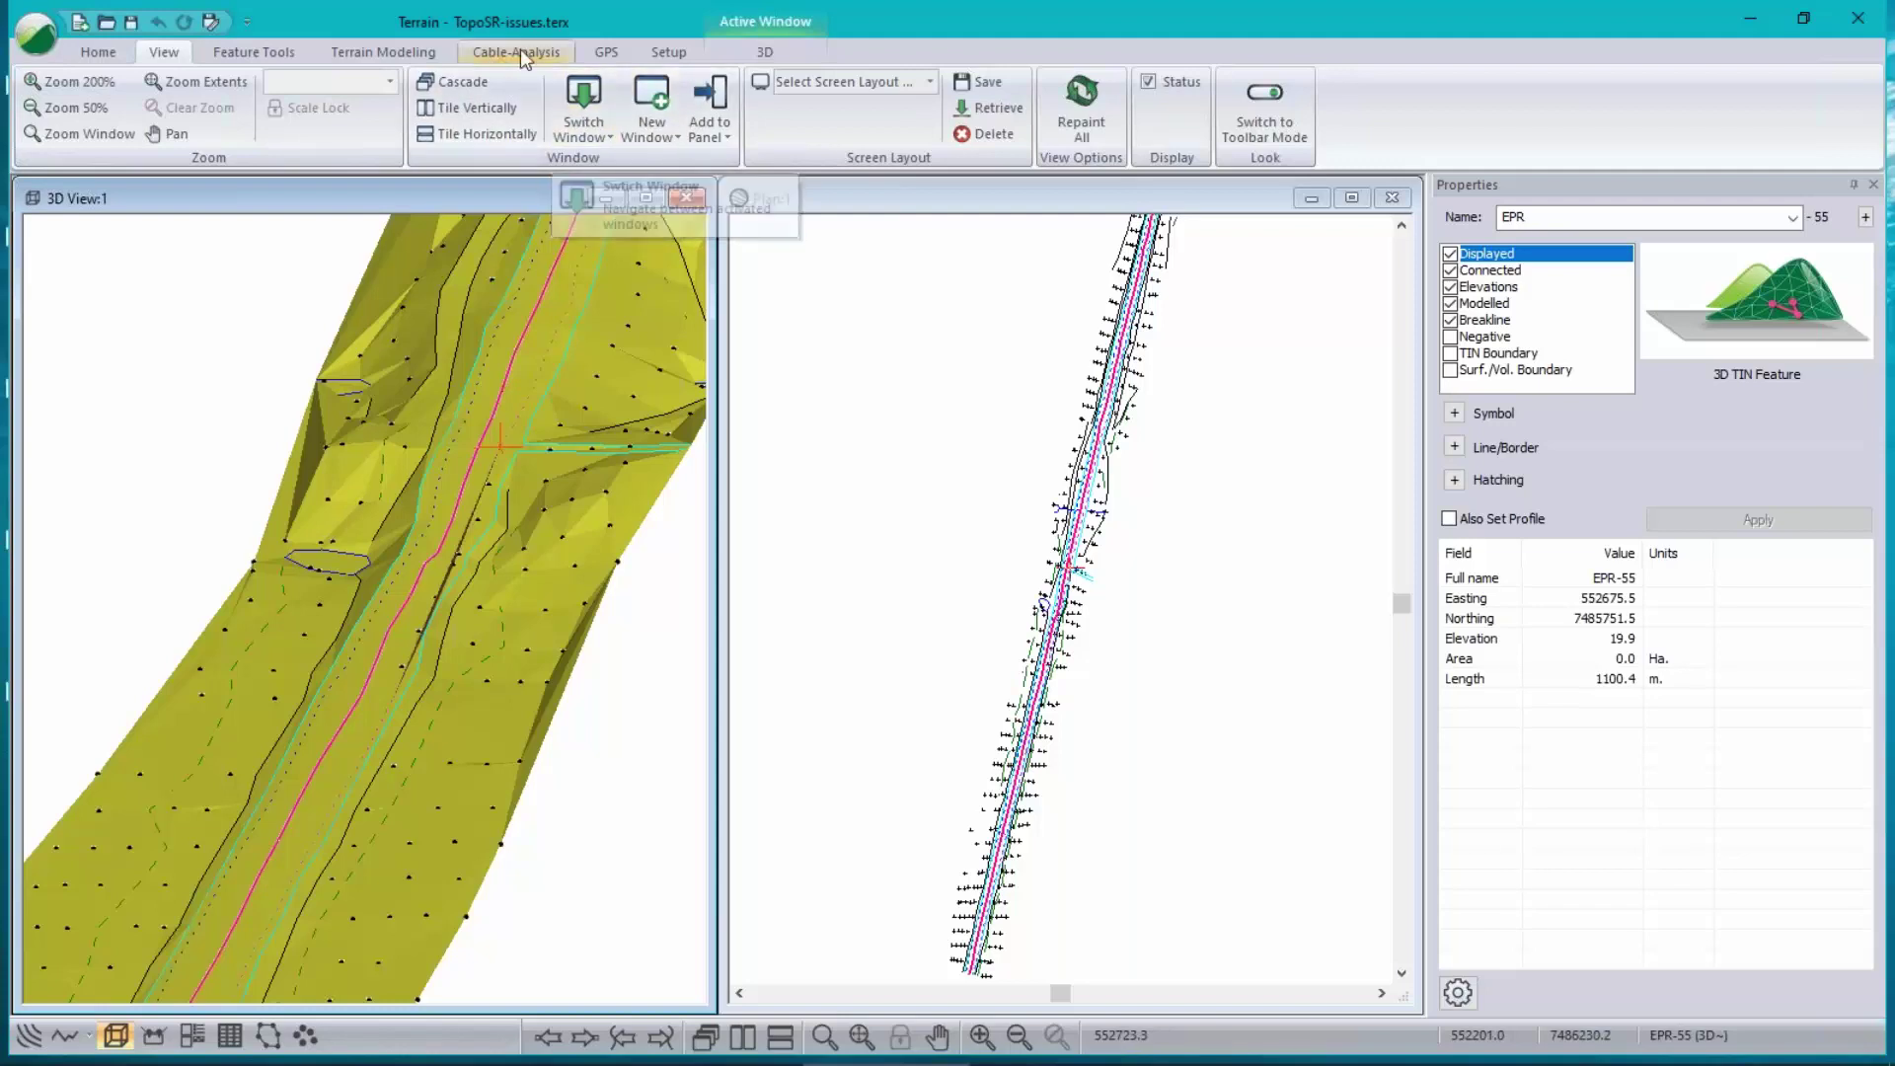
- Launch the Location module and open the recent design Align1.dsnx
click(683, 55)
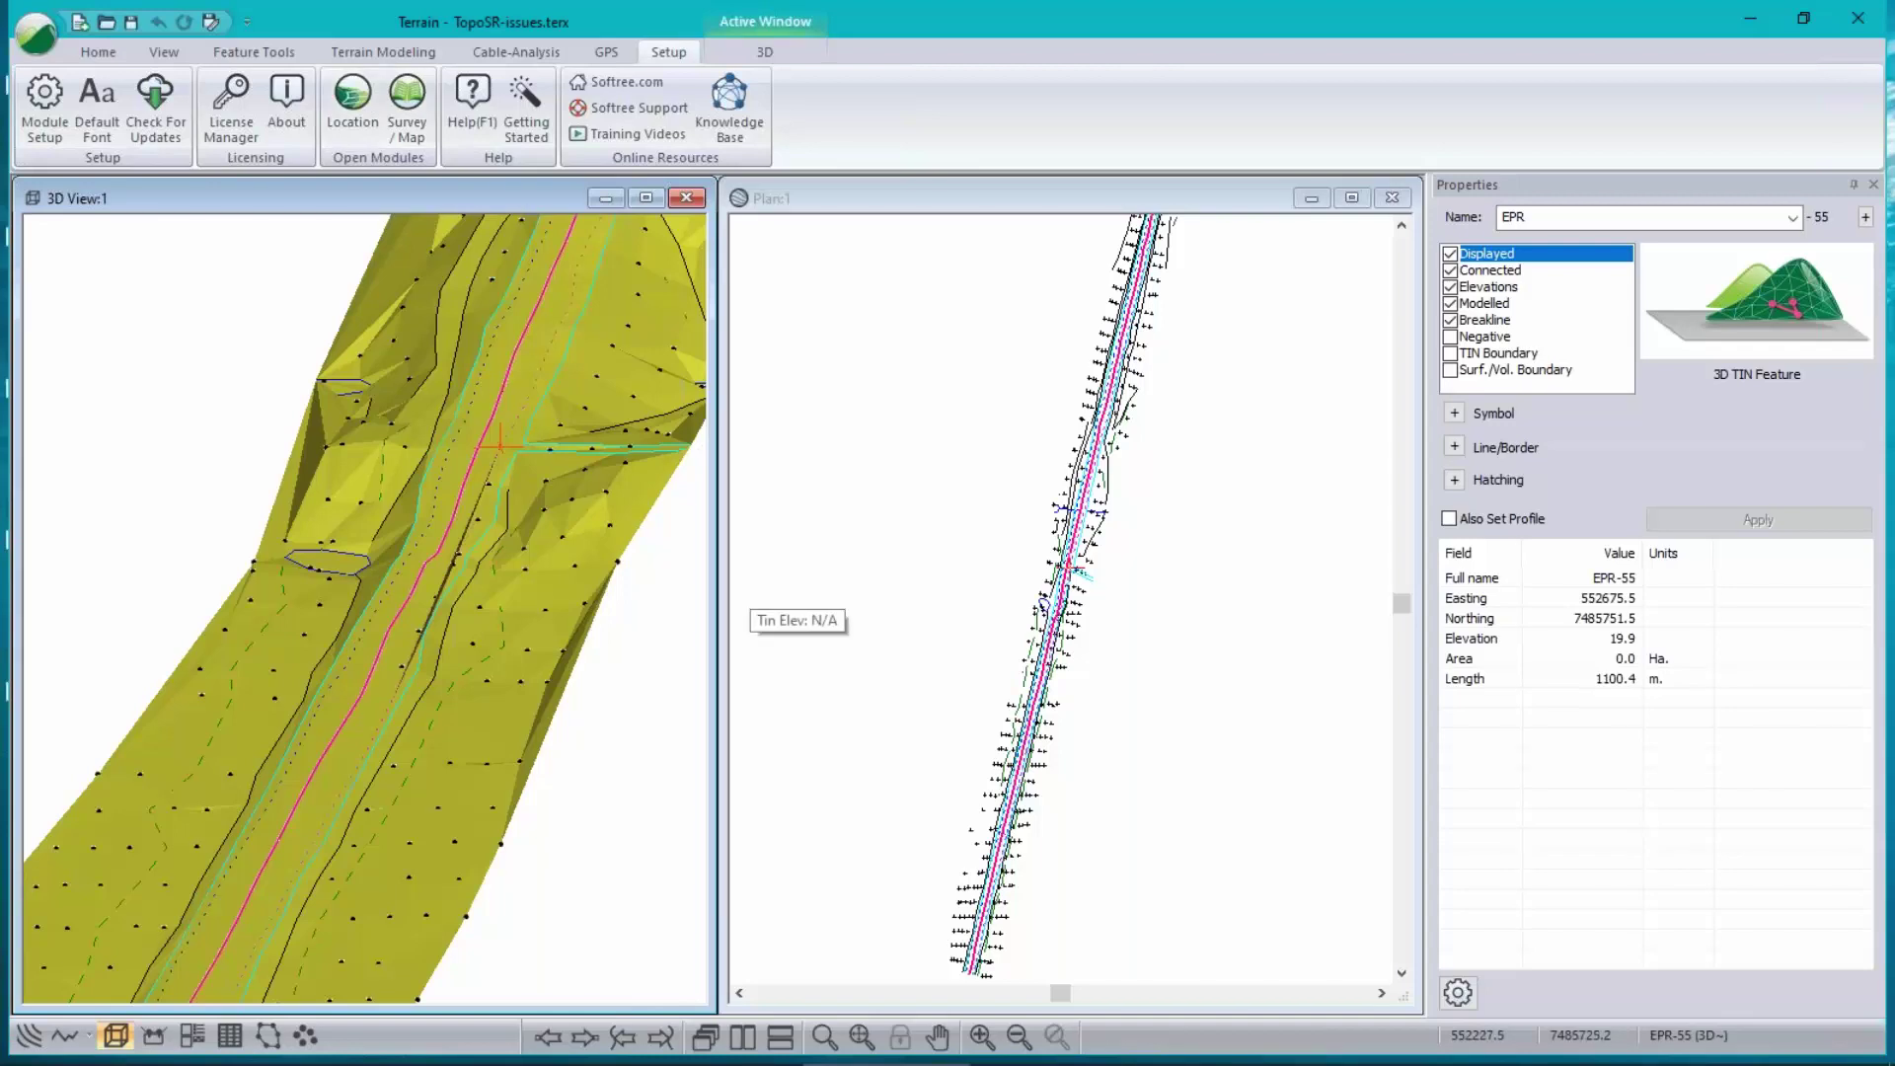
click(351, 109)
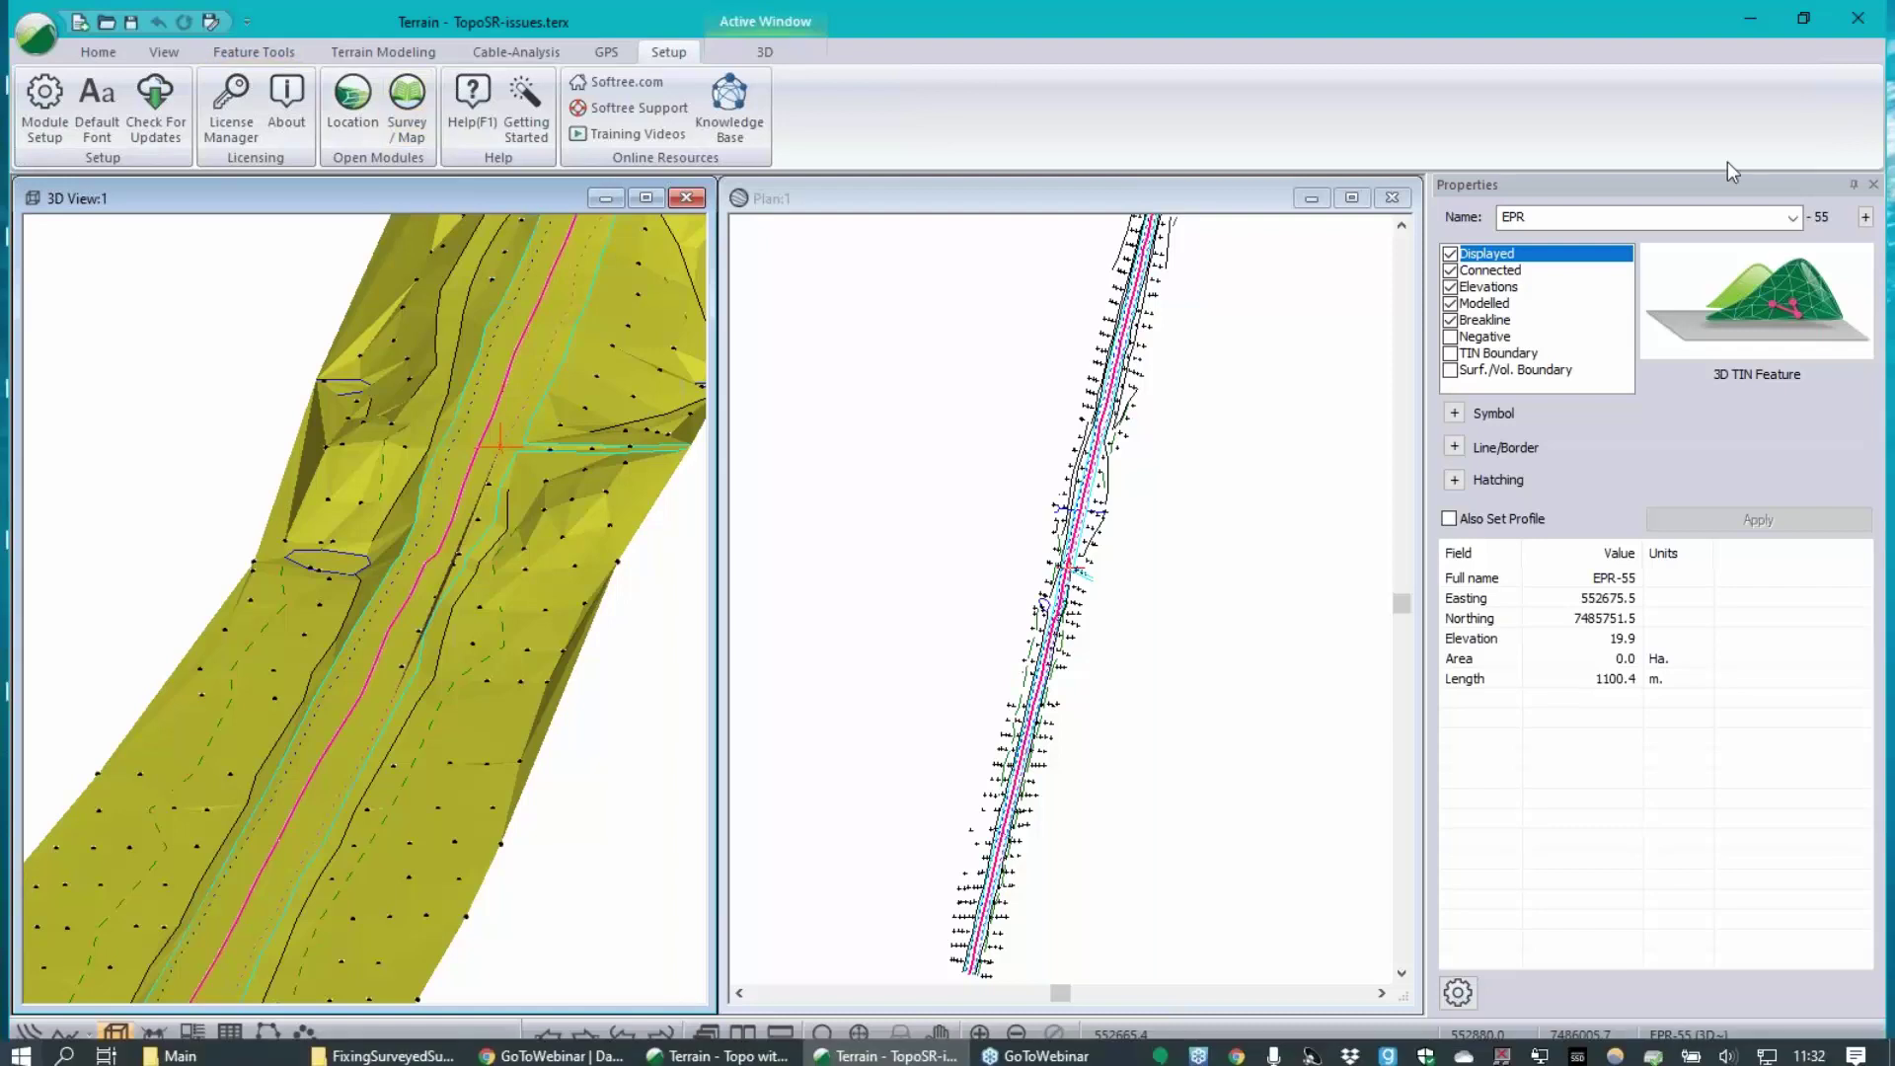
click(1751, 17)
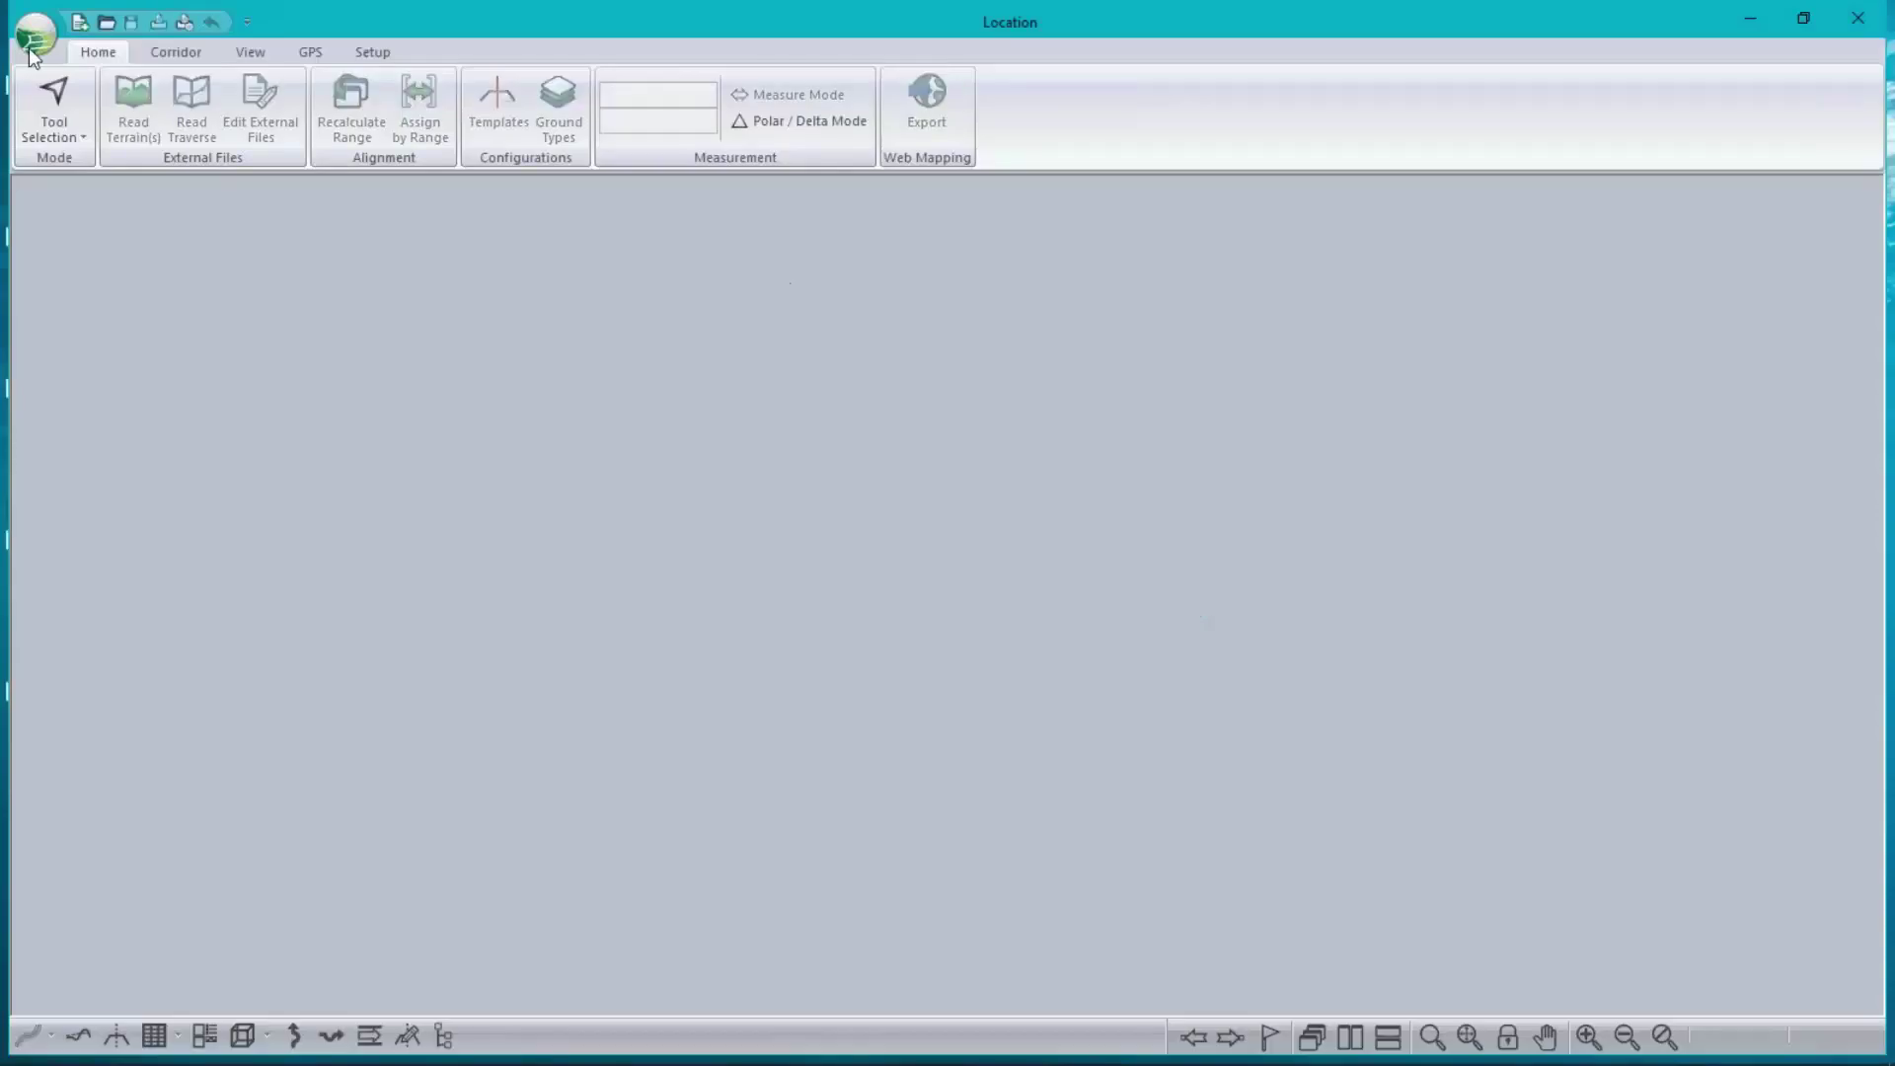
click(39, 39)
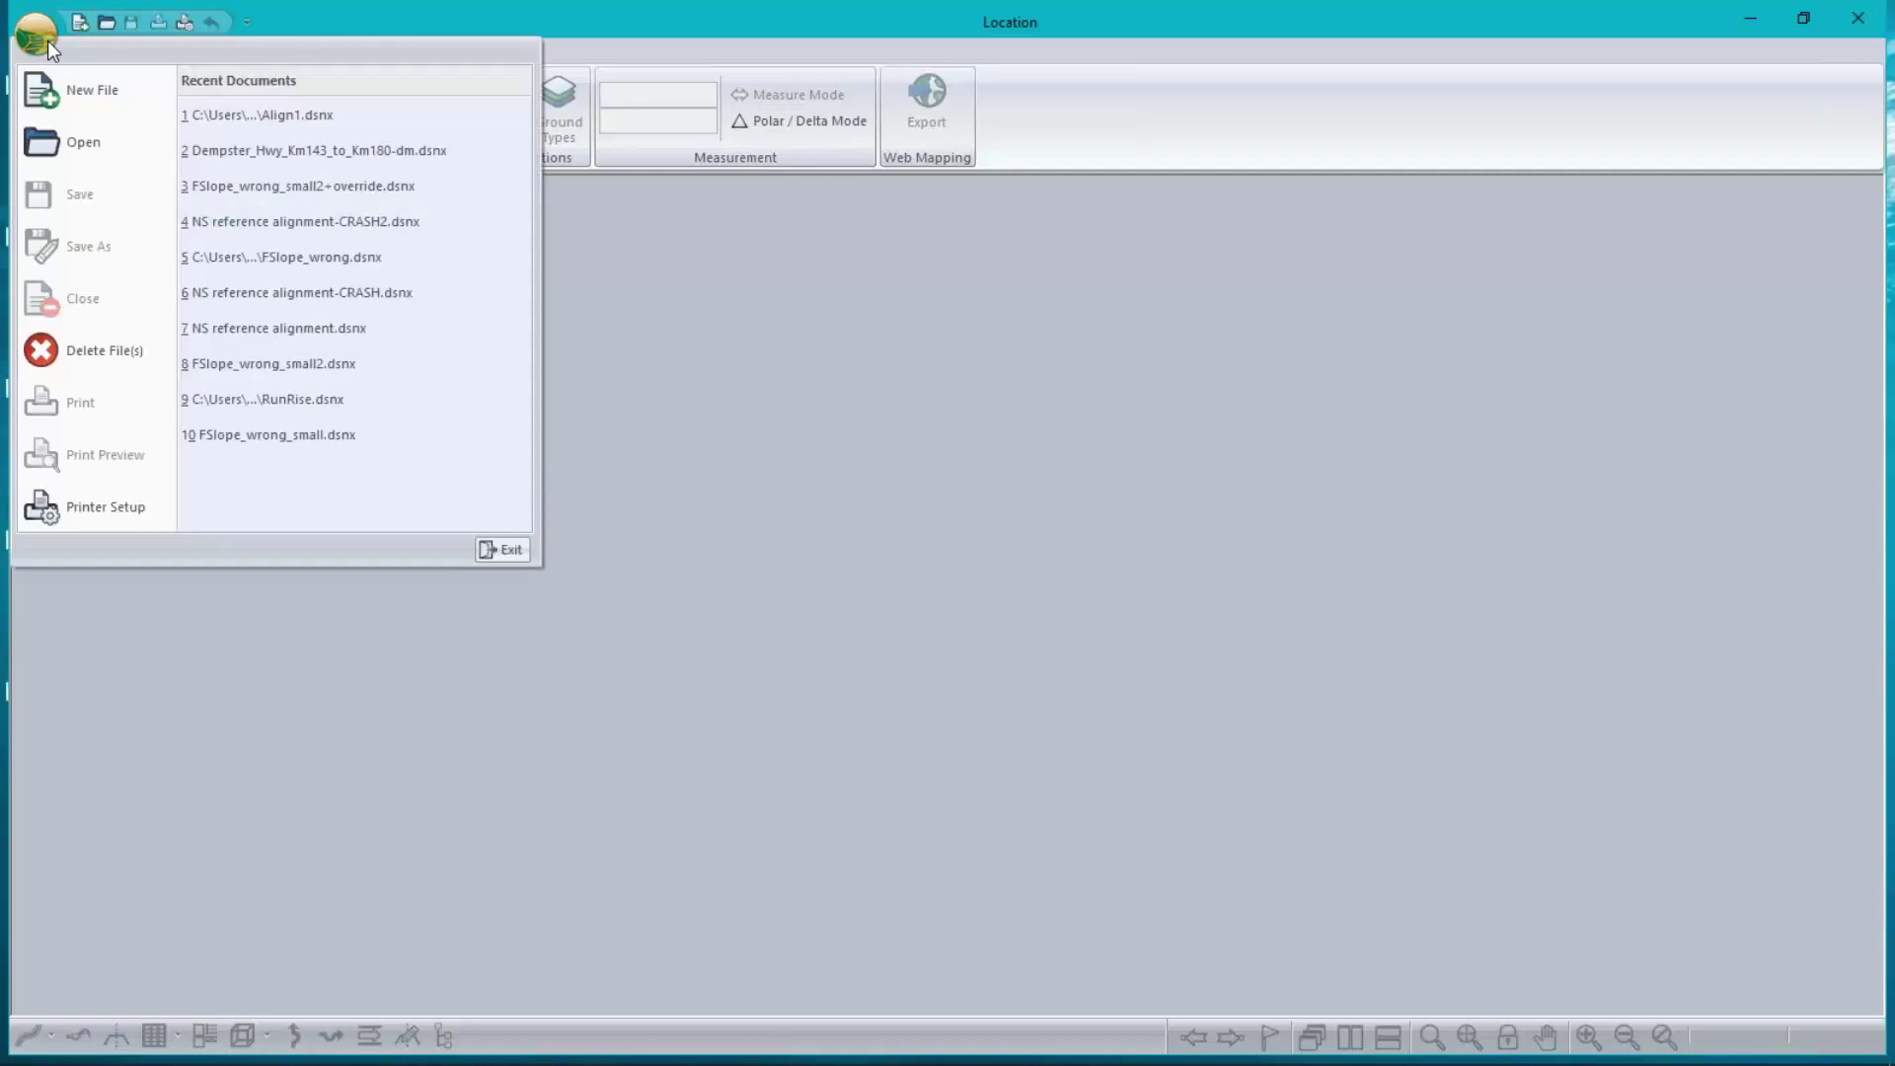
click(290, 120)
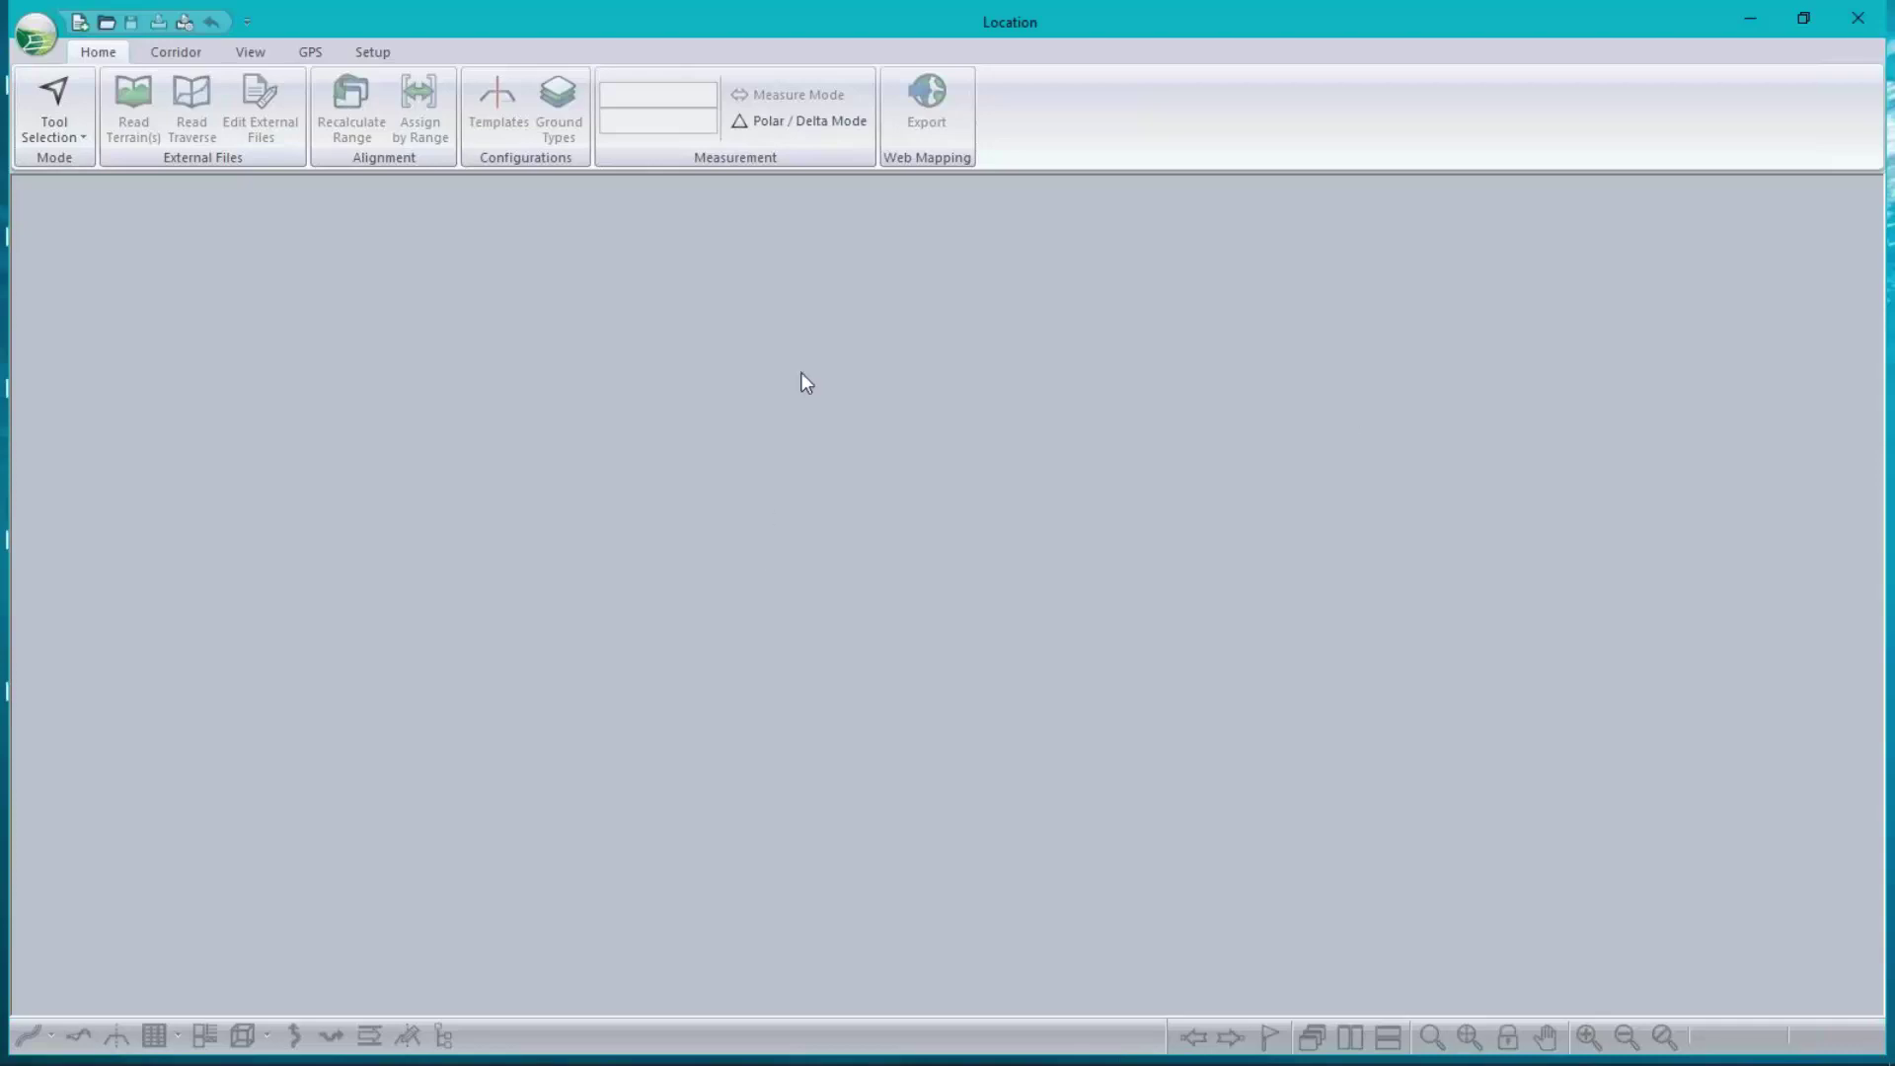
drag(874, 21, 880, 43)
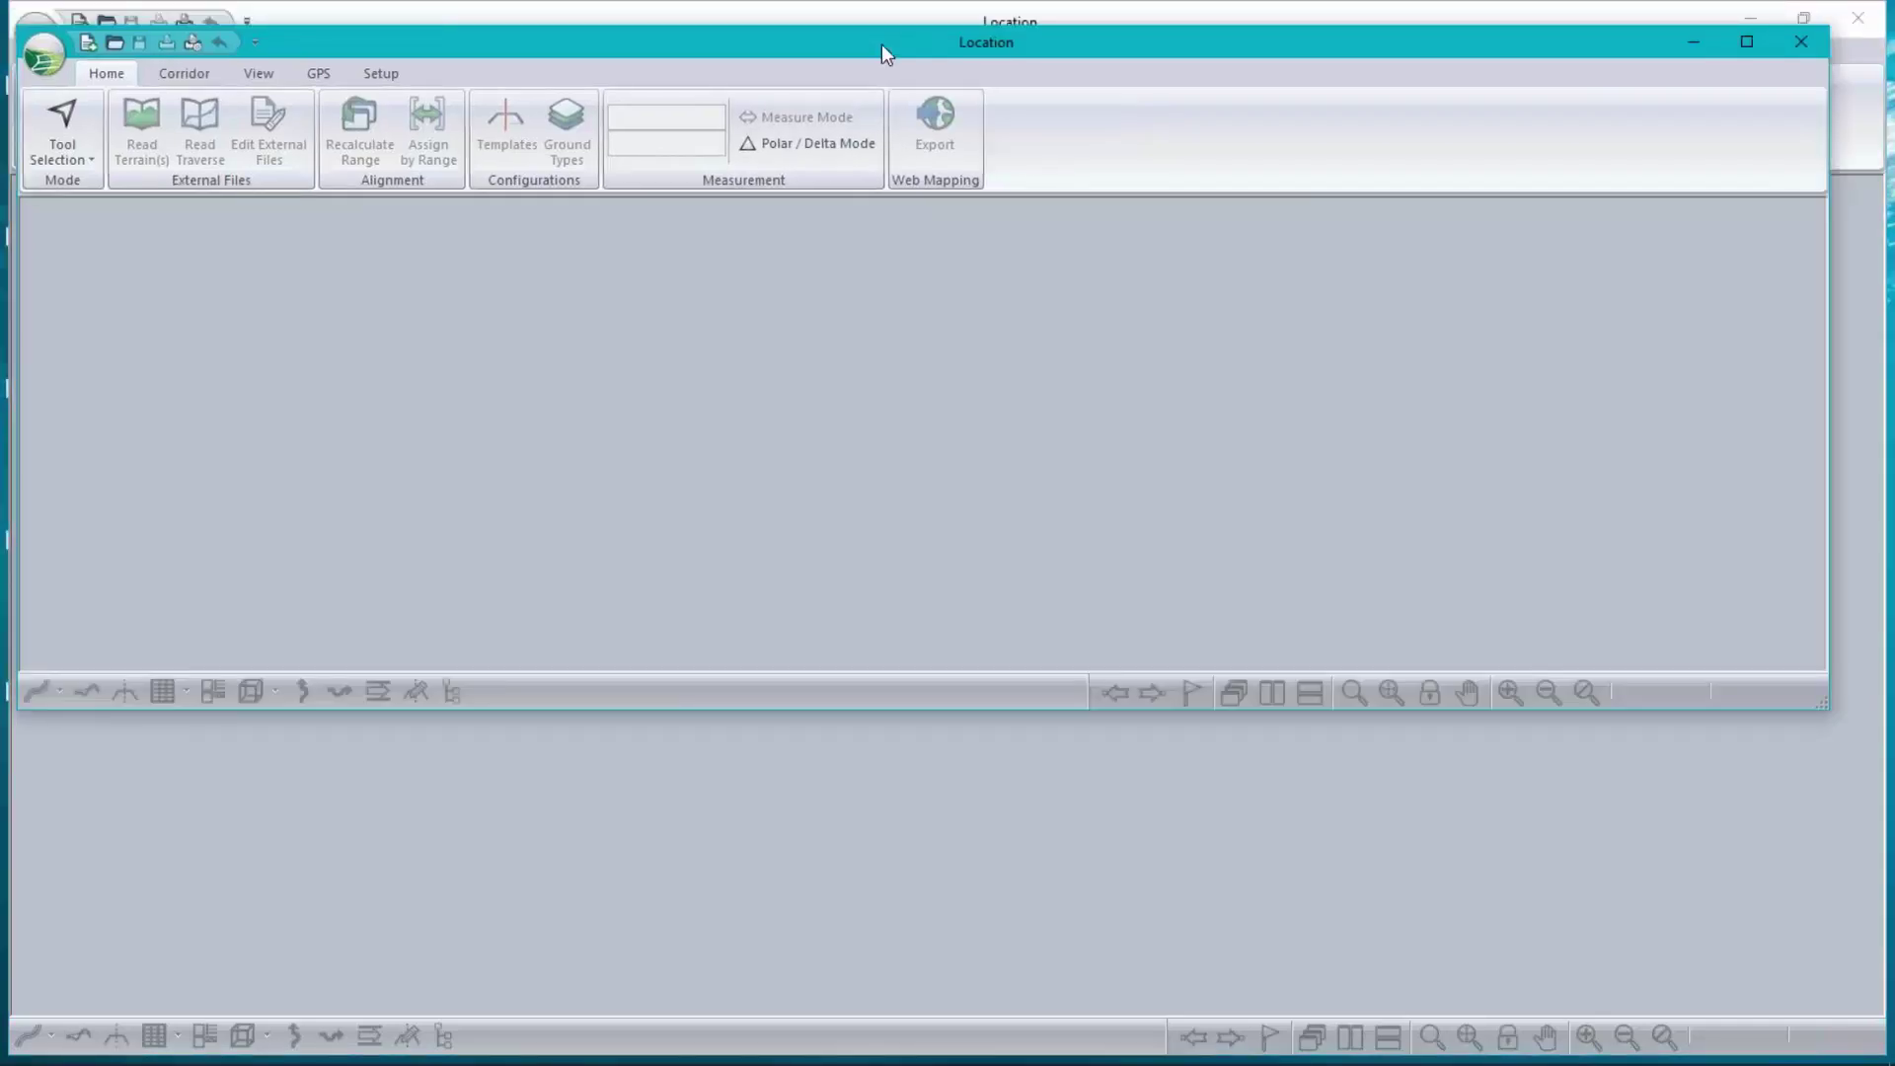
double_click(880, 46)
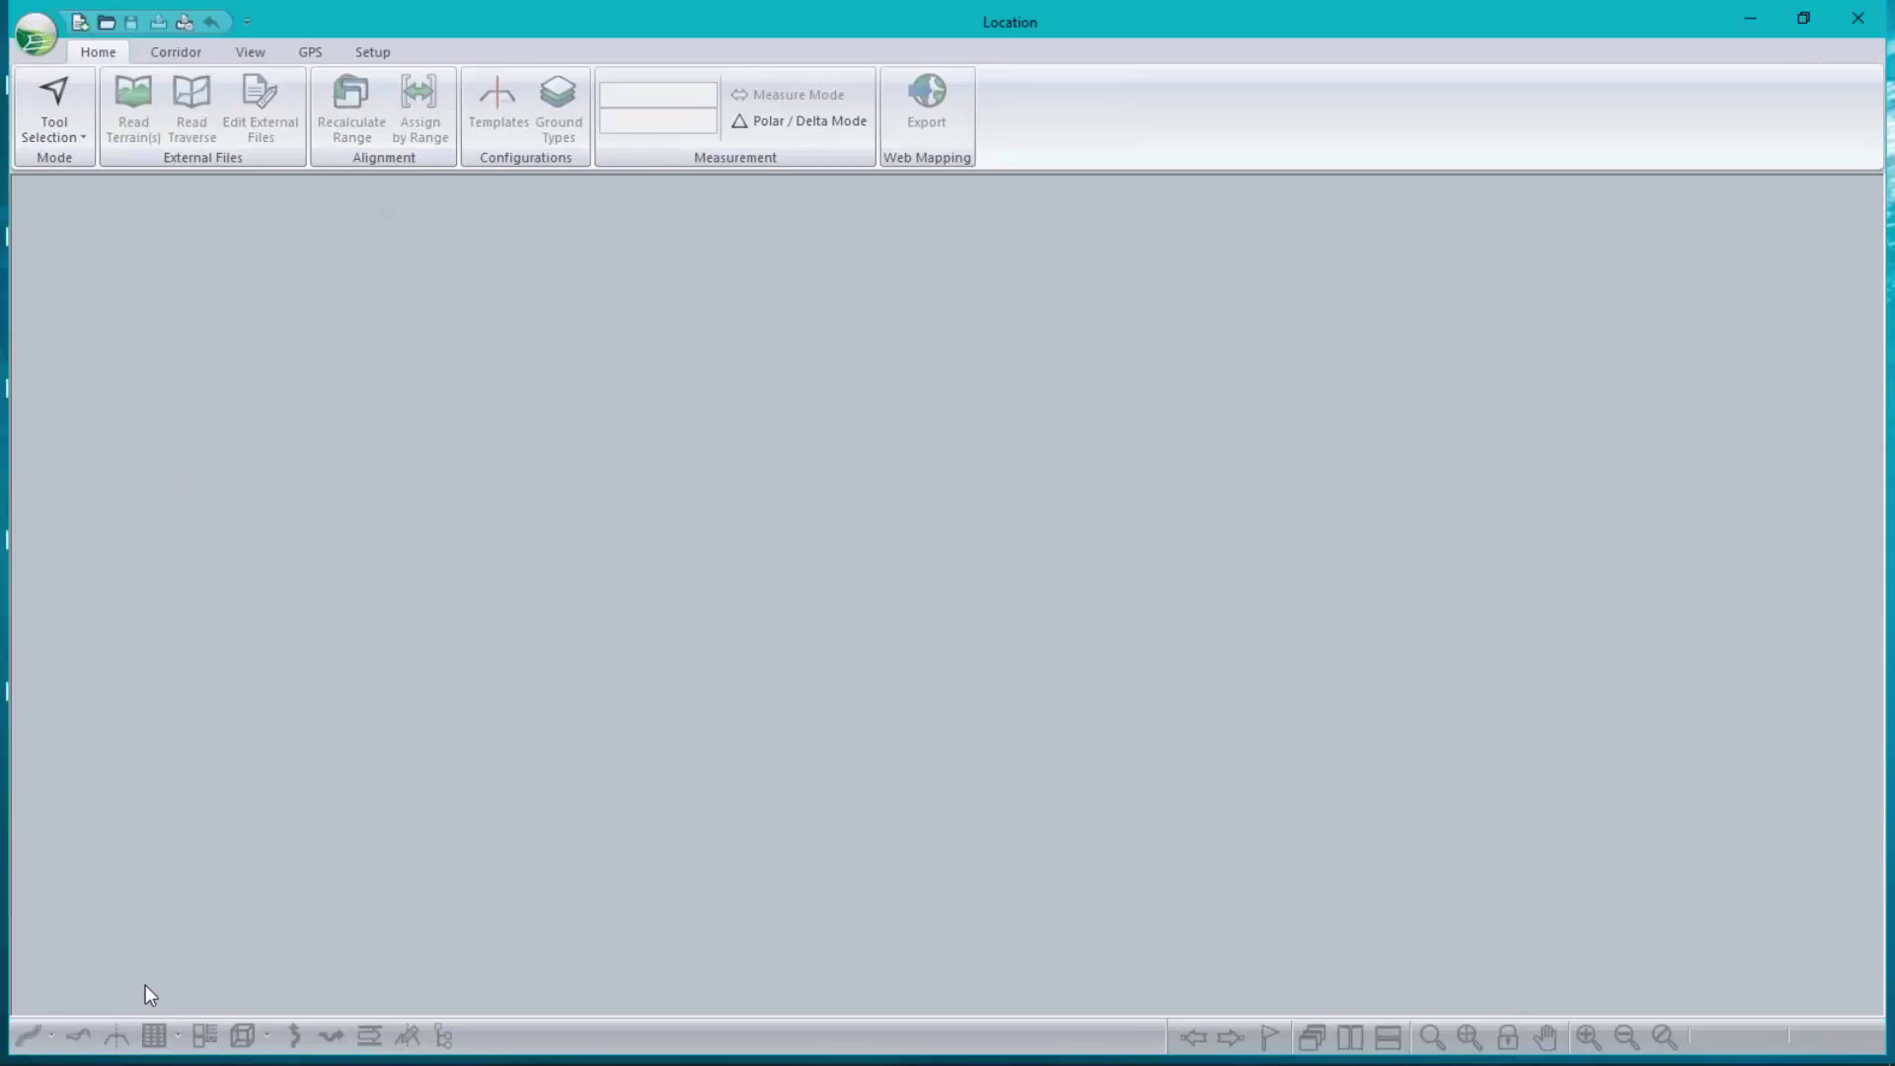
click(40, 43)
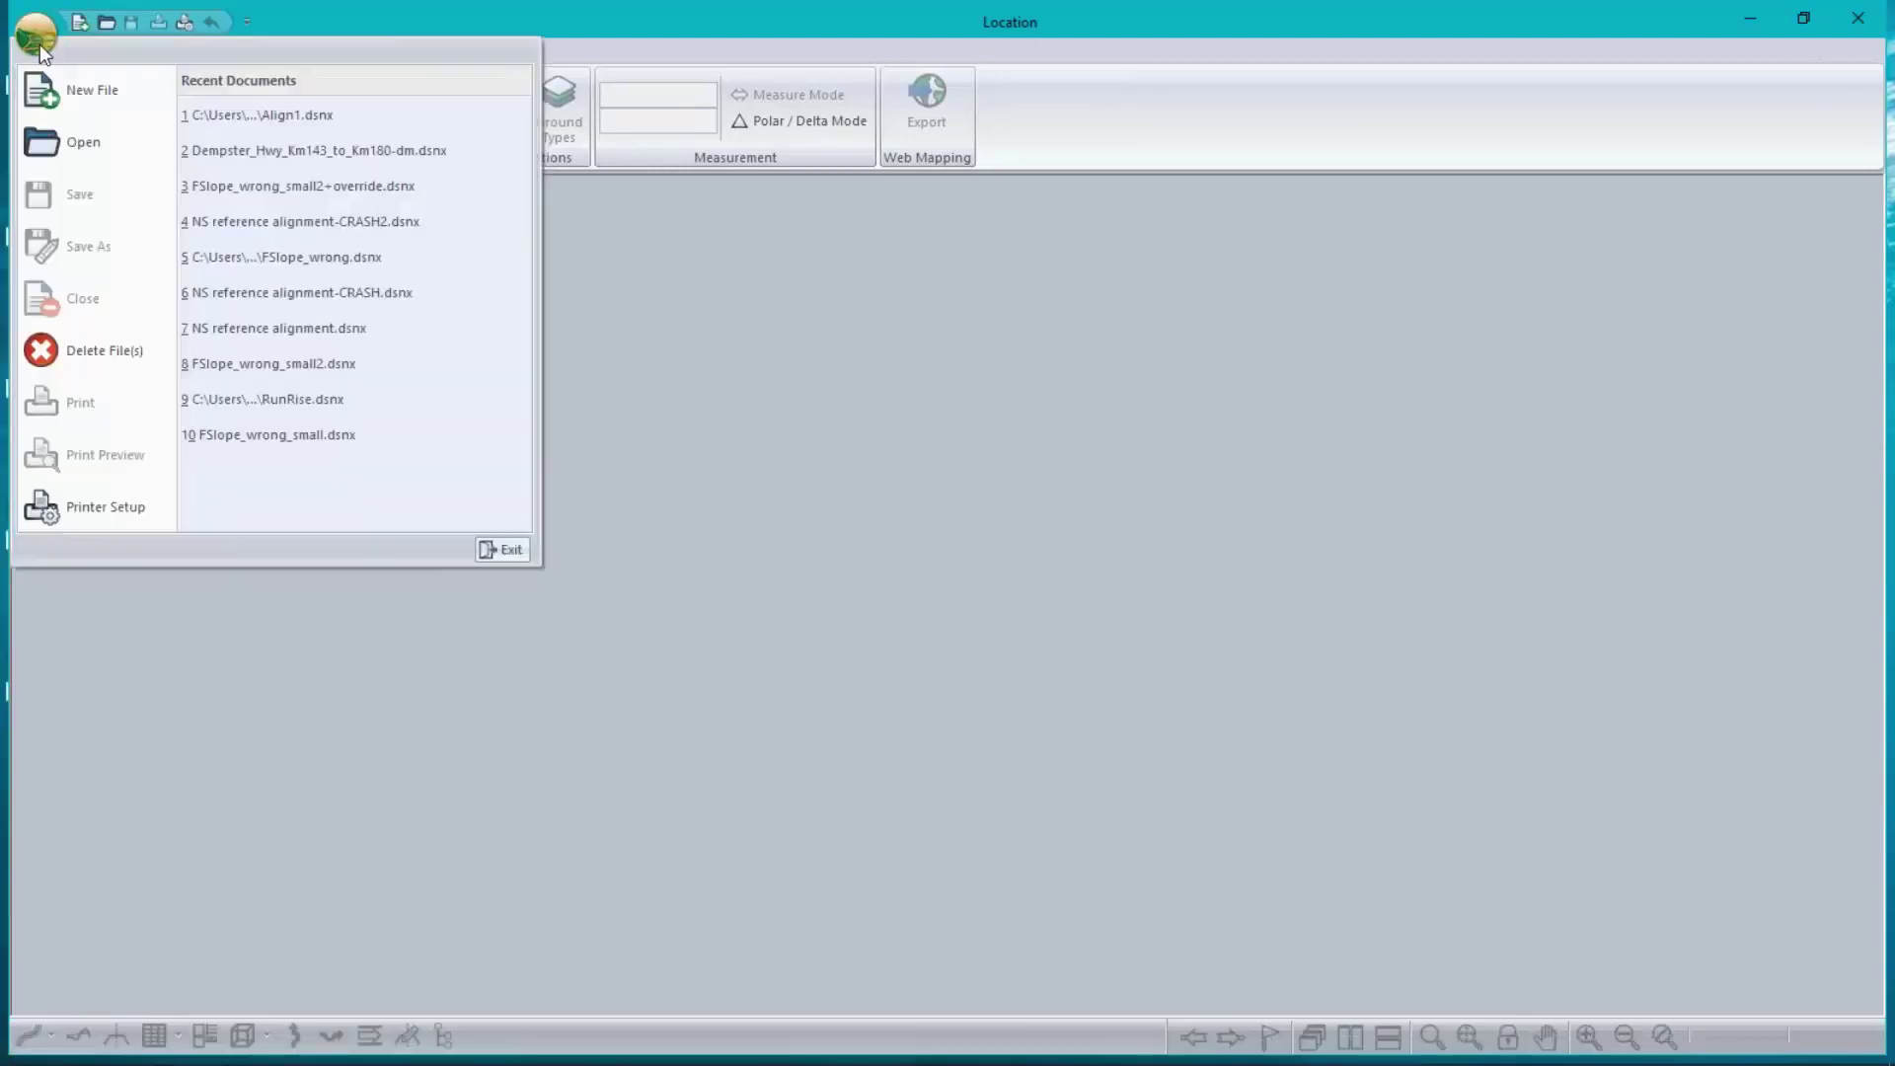
click(317, 119)
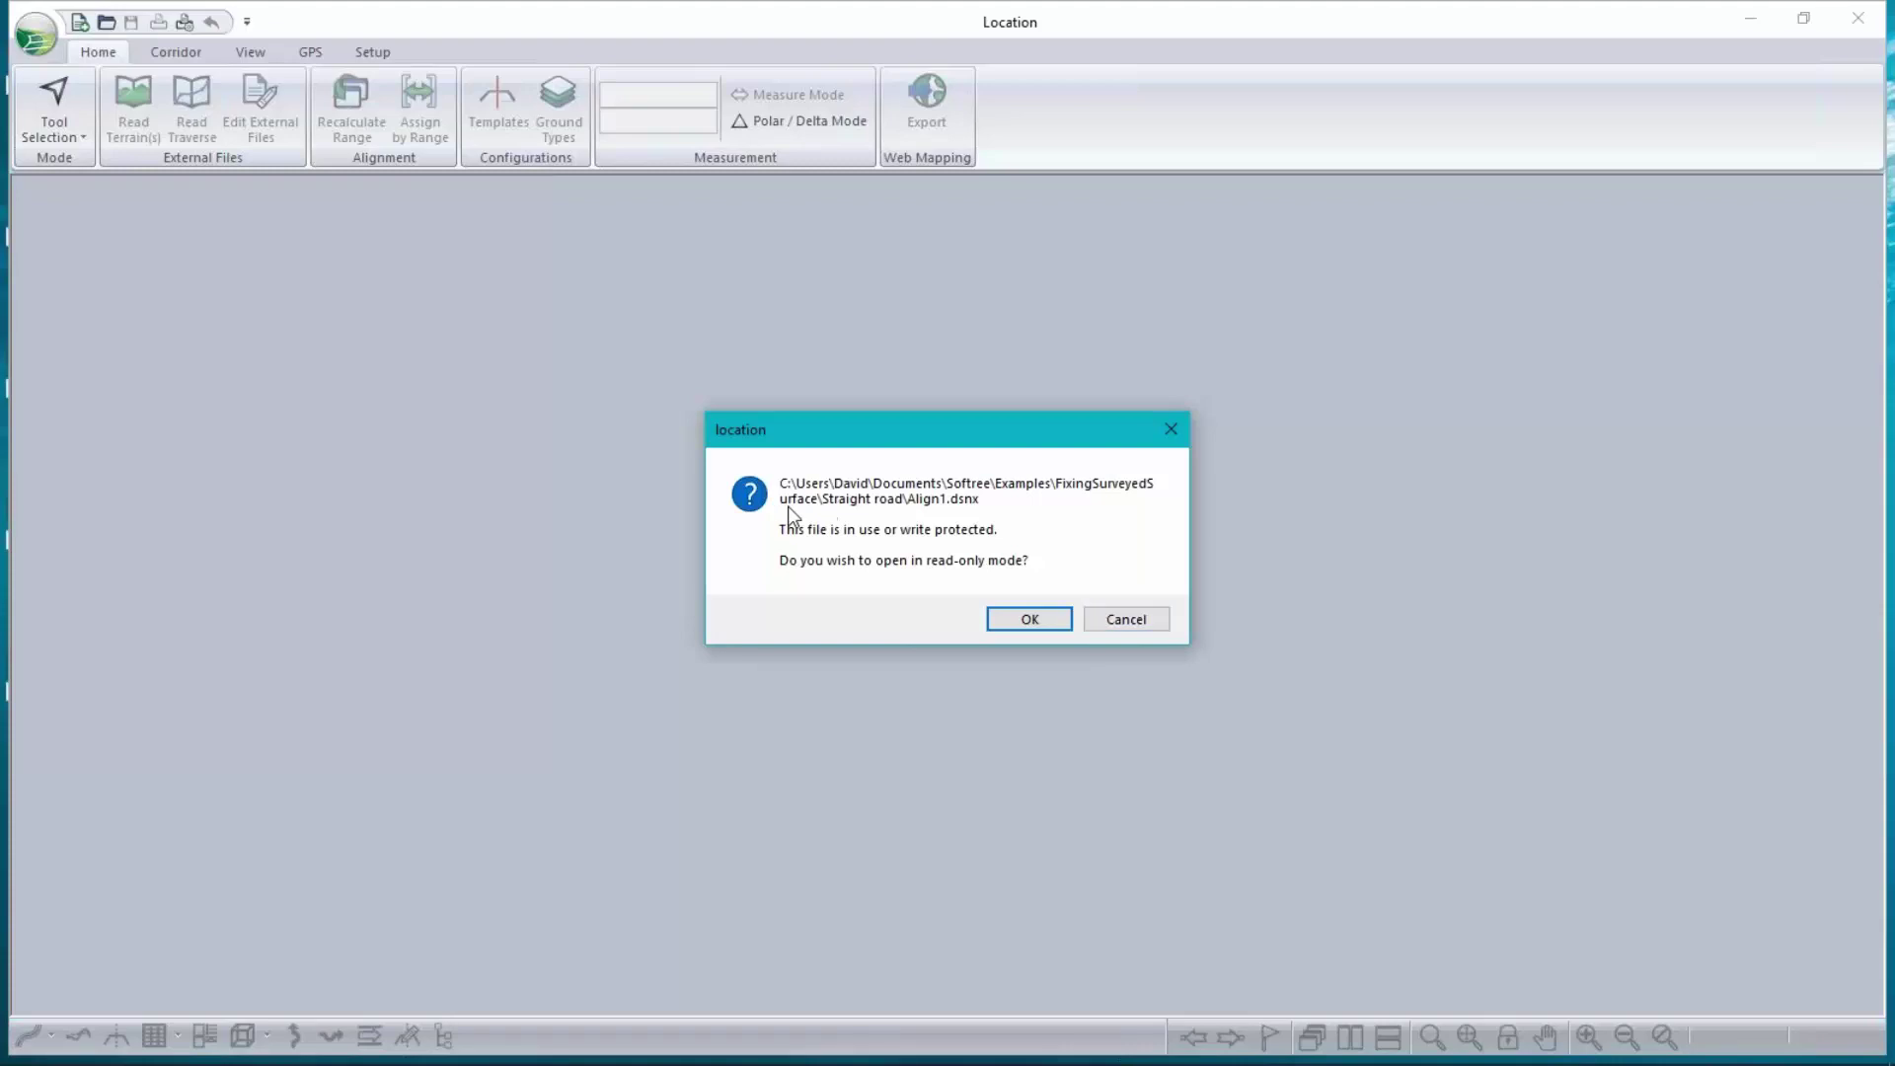
click(1145, 623)
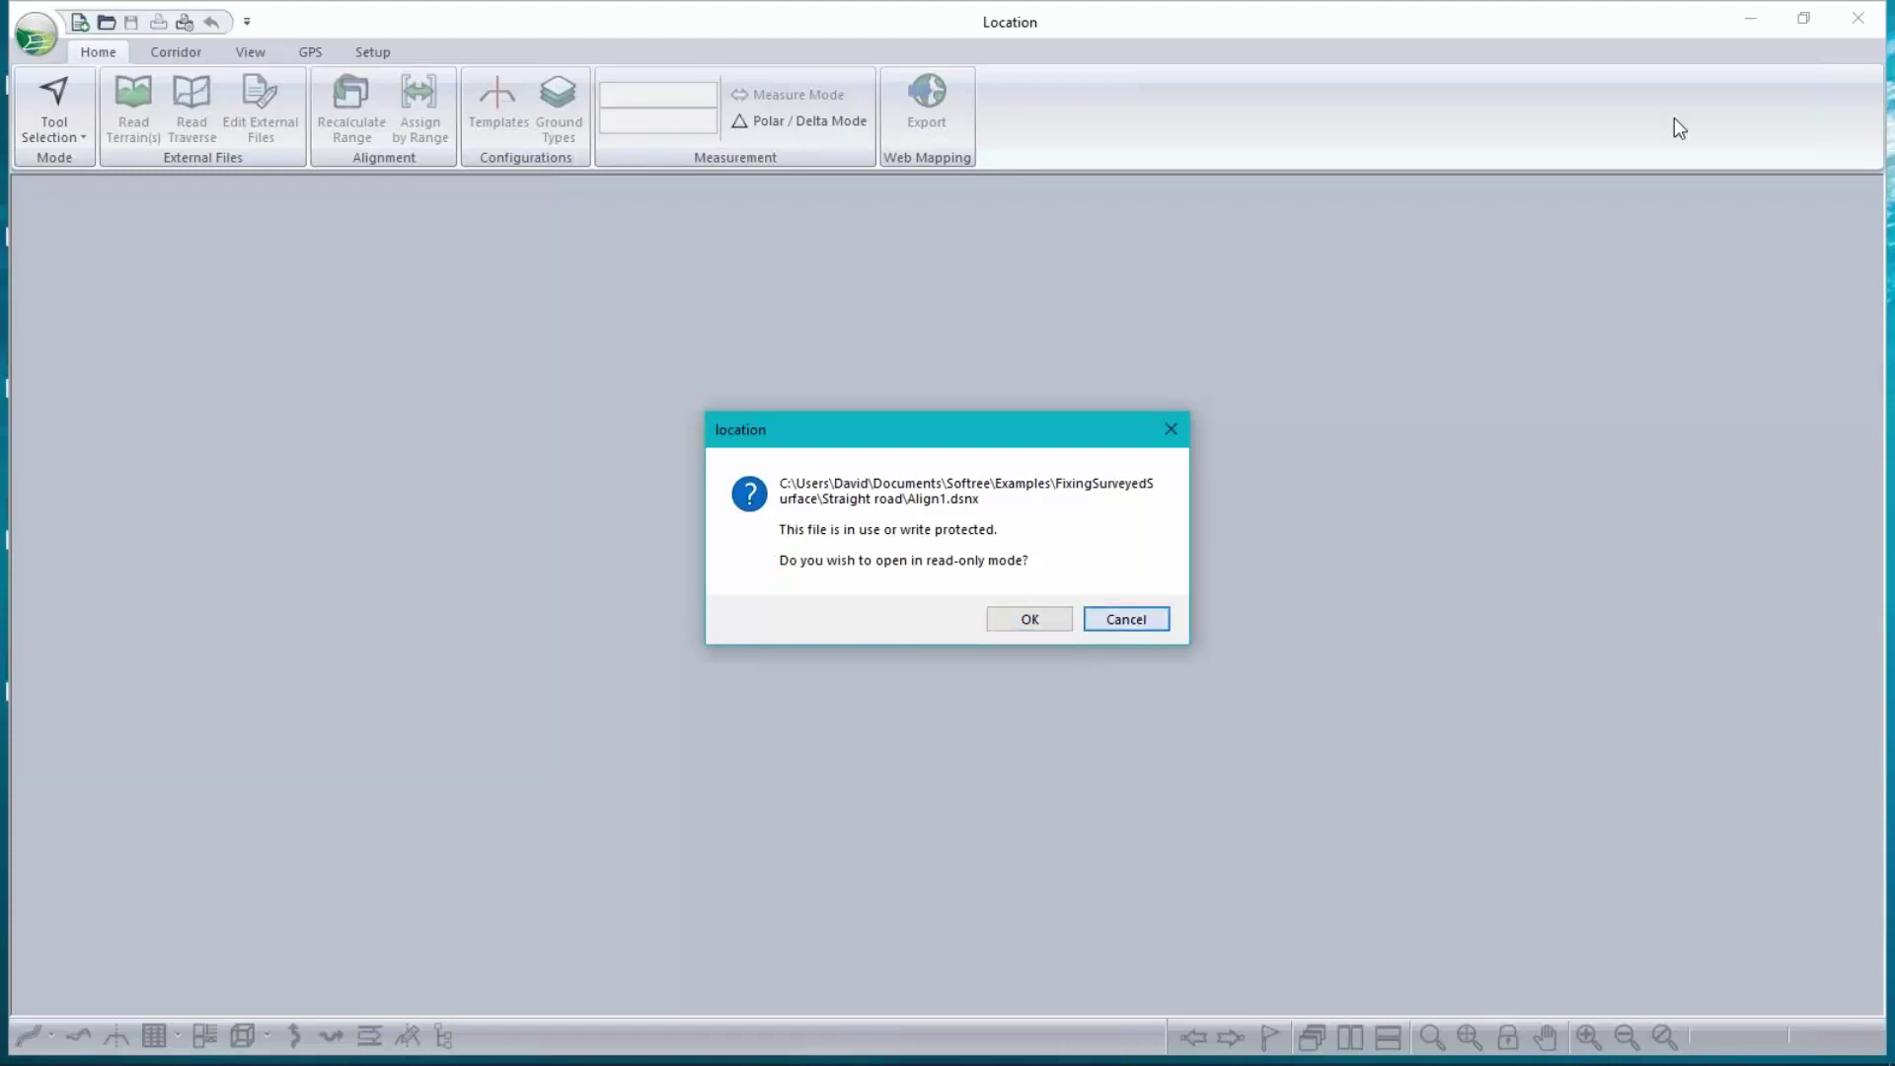
click(1125, 618)
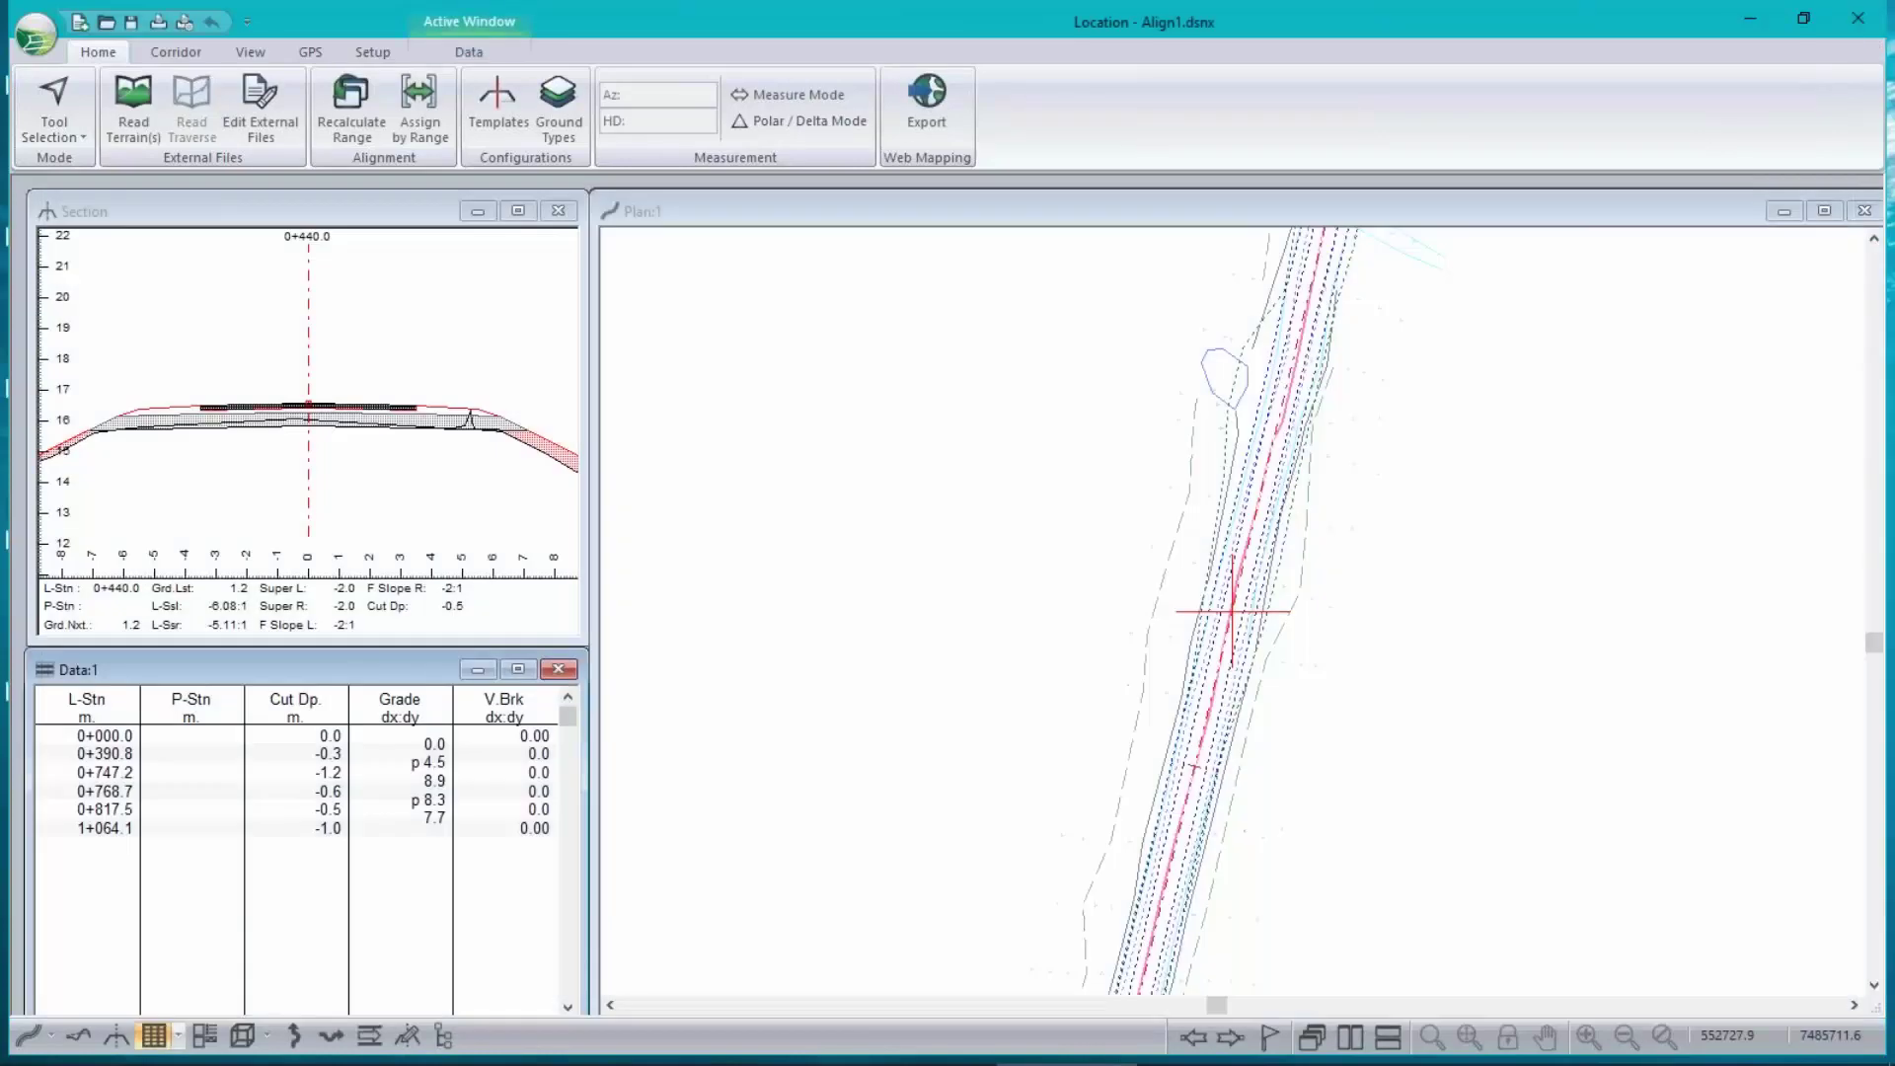
- Examine the existing ground line near the road's right edge in the cross-section at station 0+440
mouse_move(1508, 346)
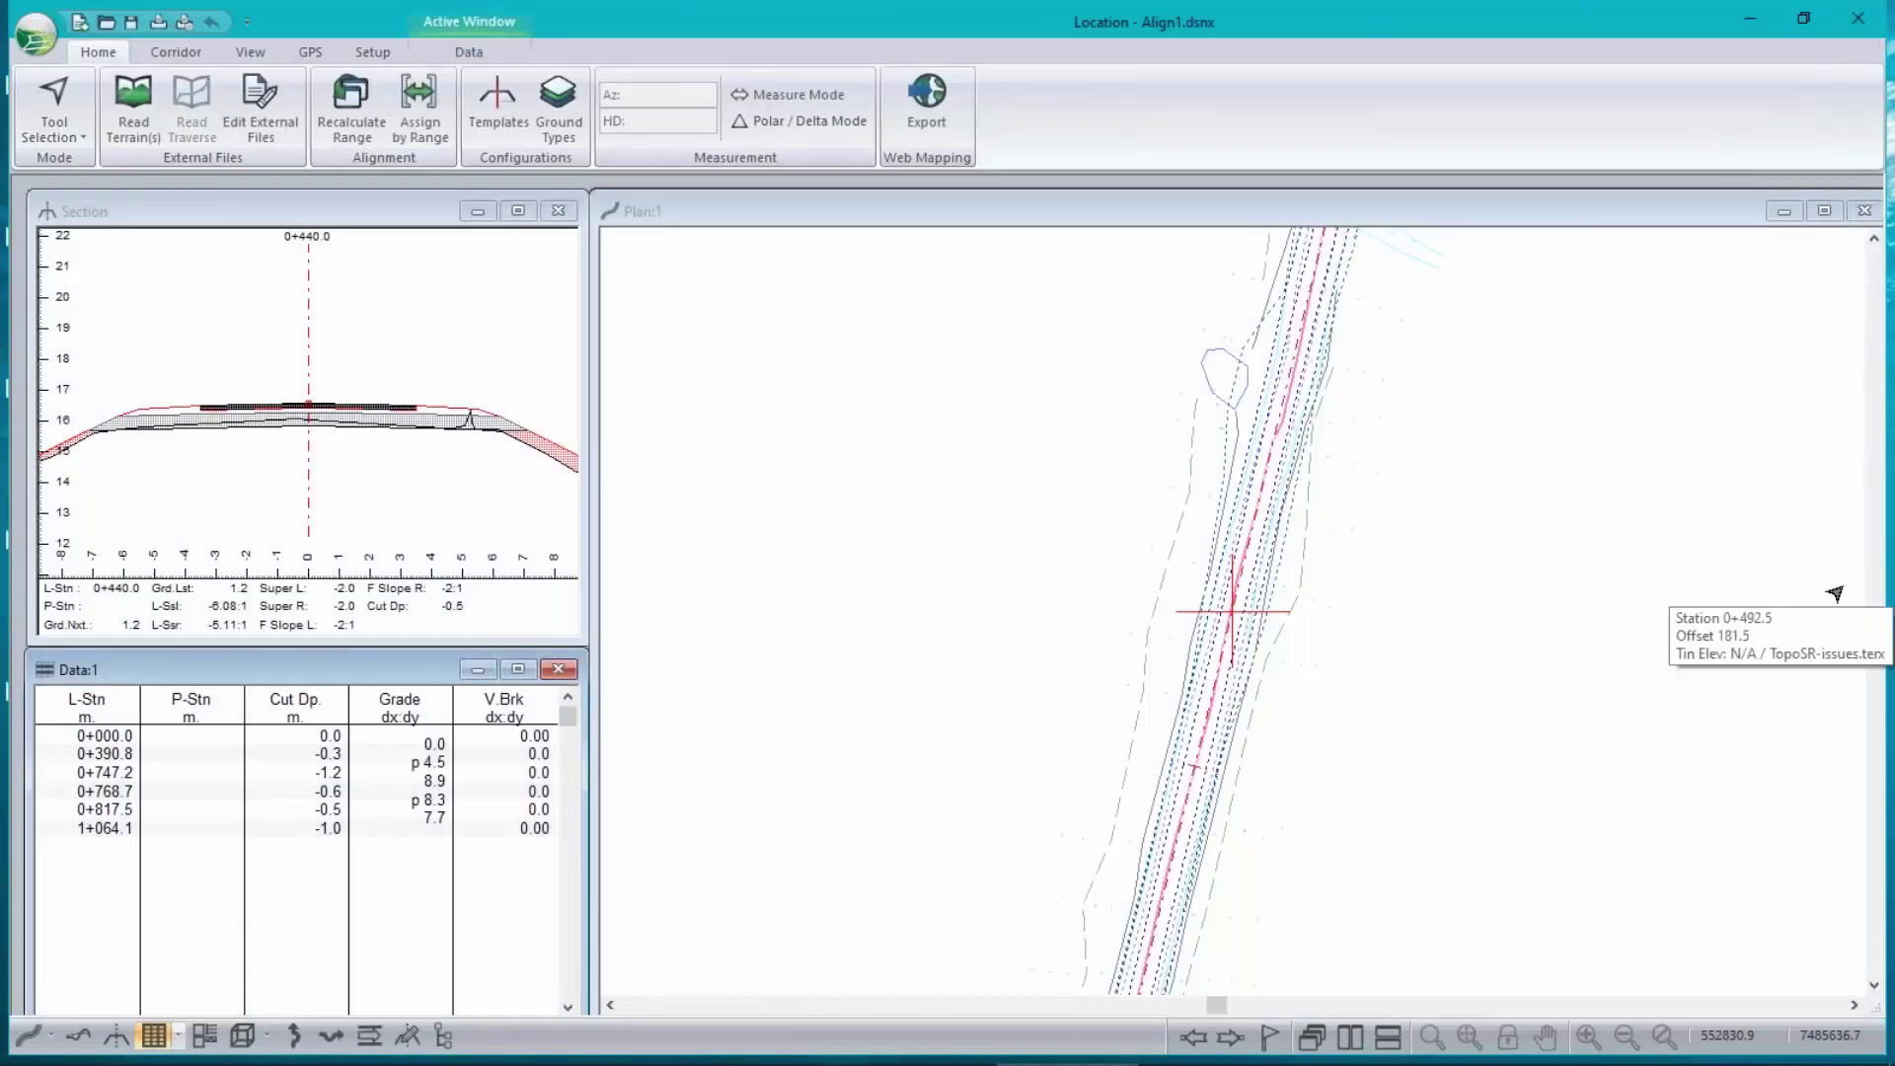
scroll(469, 430, up, 5)
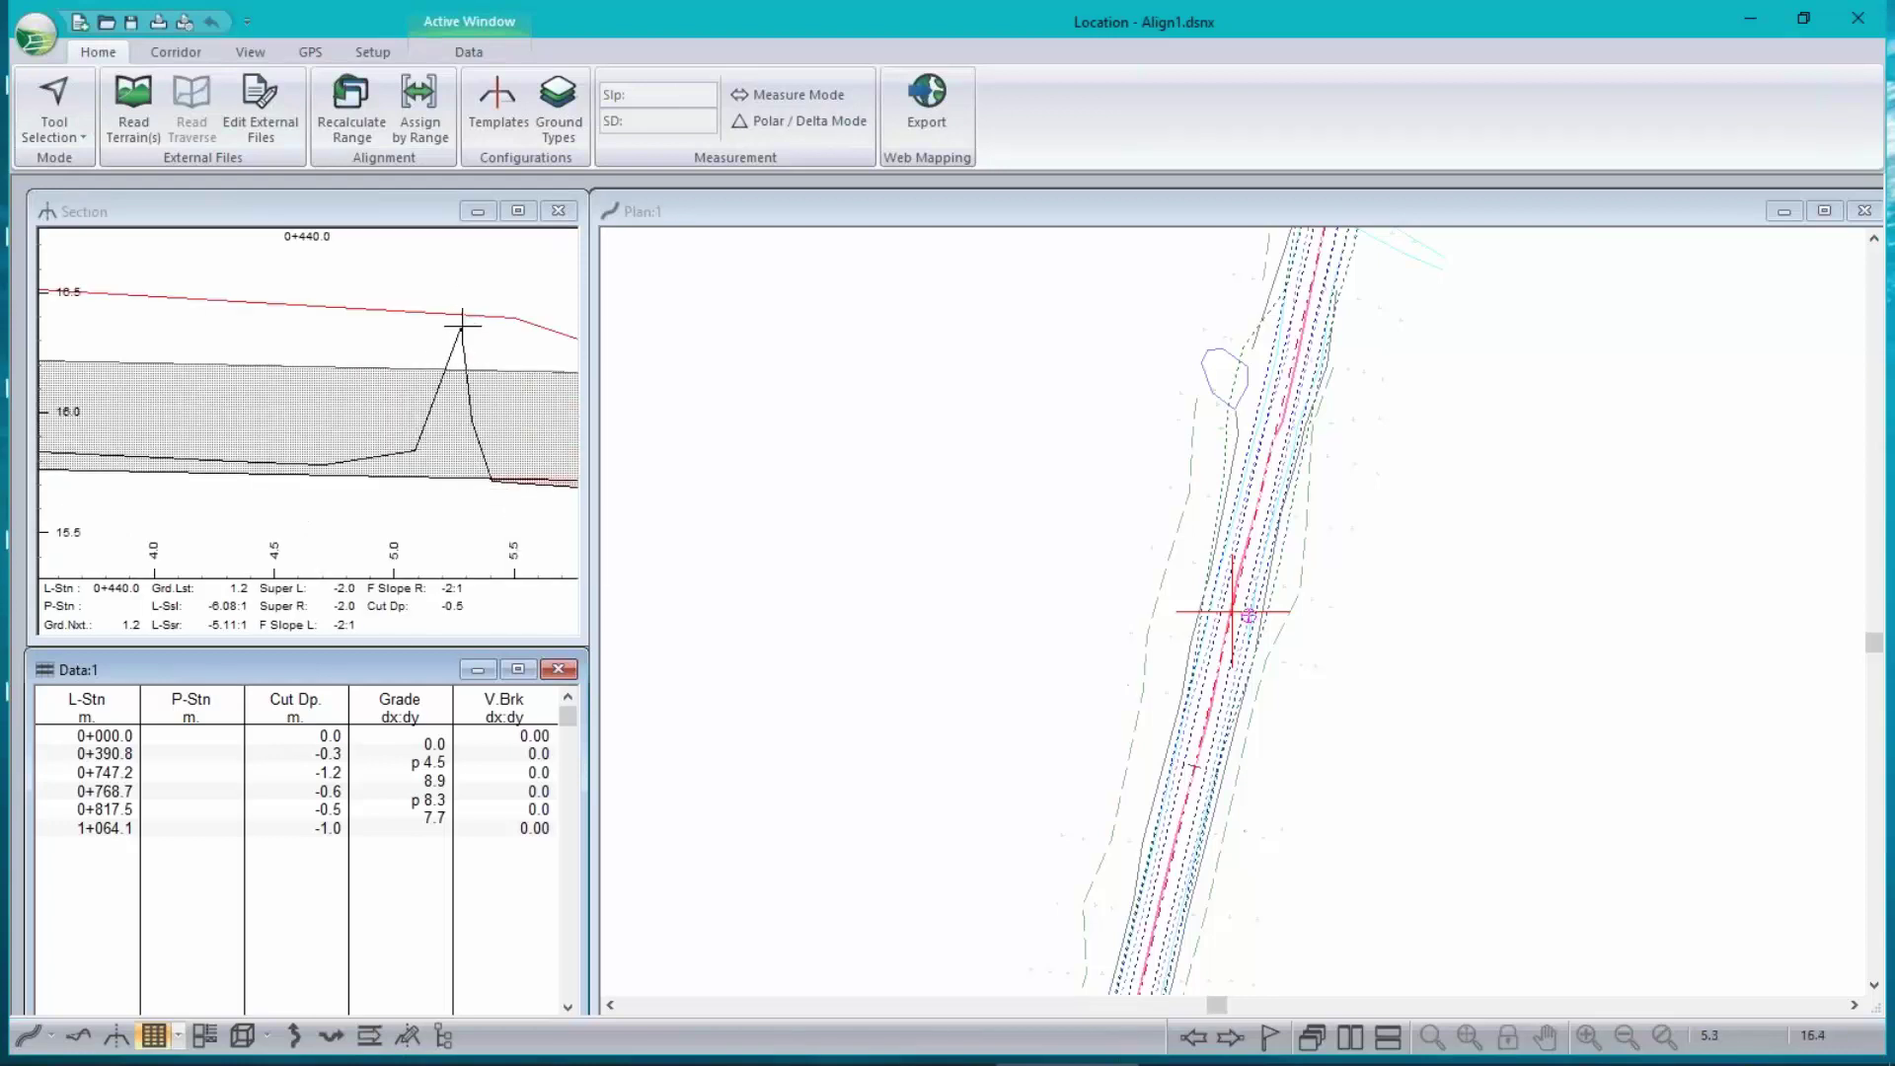
mouse_move(462, 323)
scroll(435, 523, down, 3)
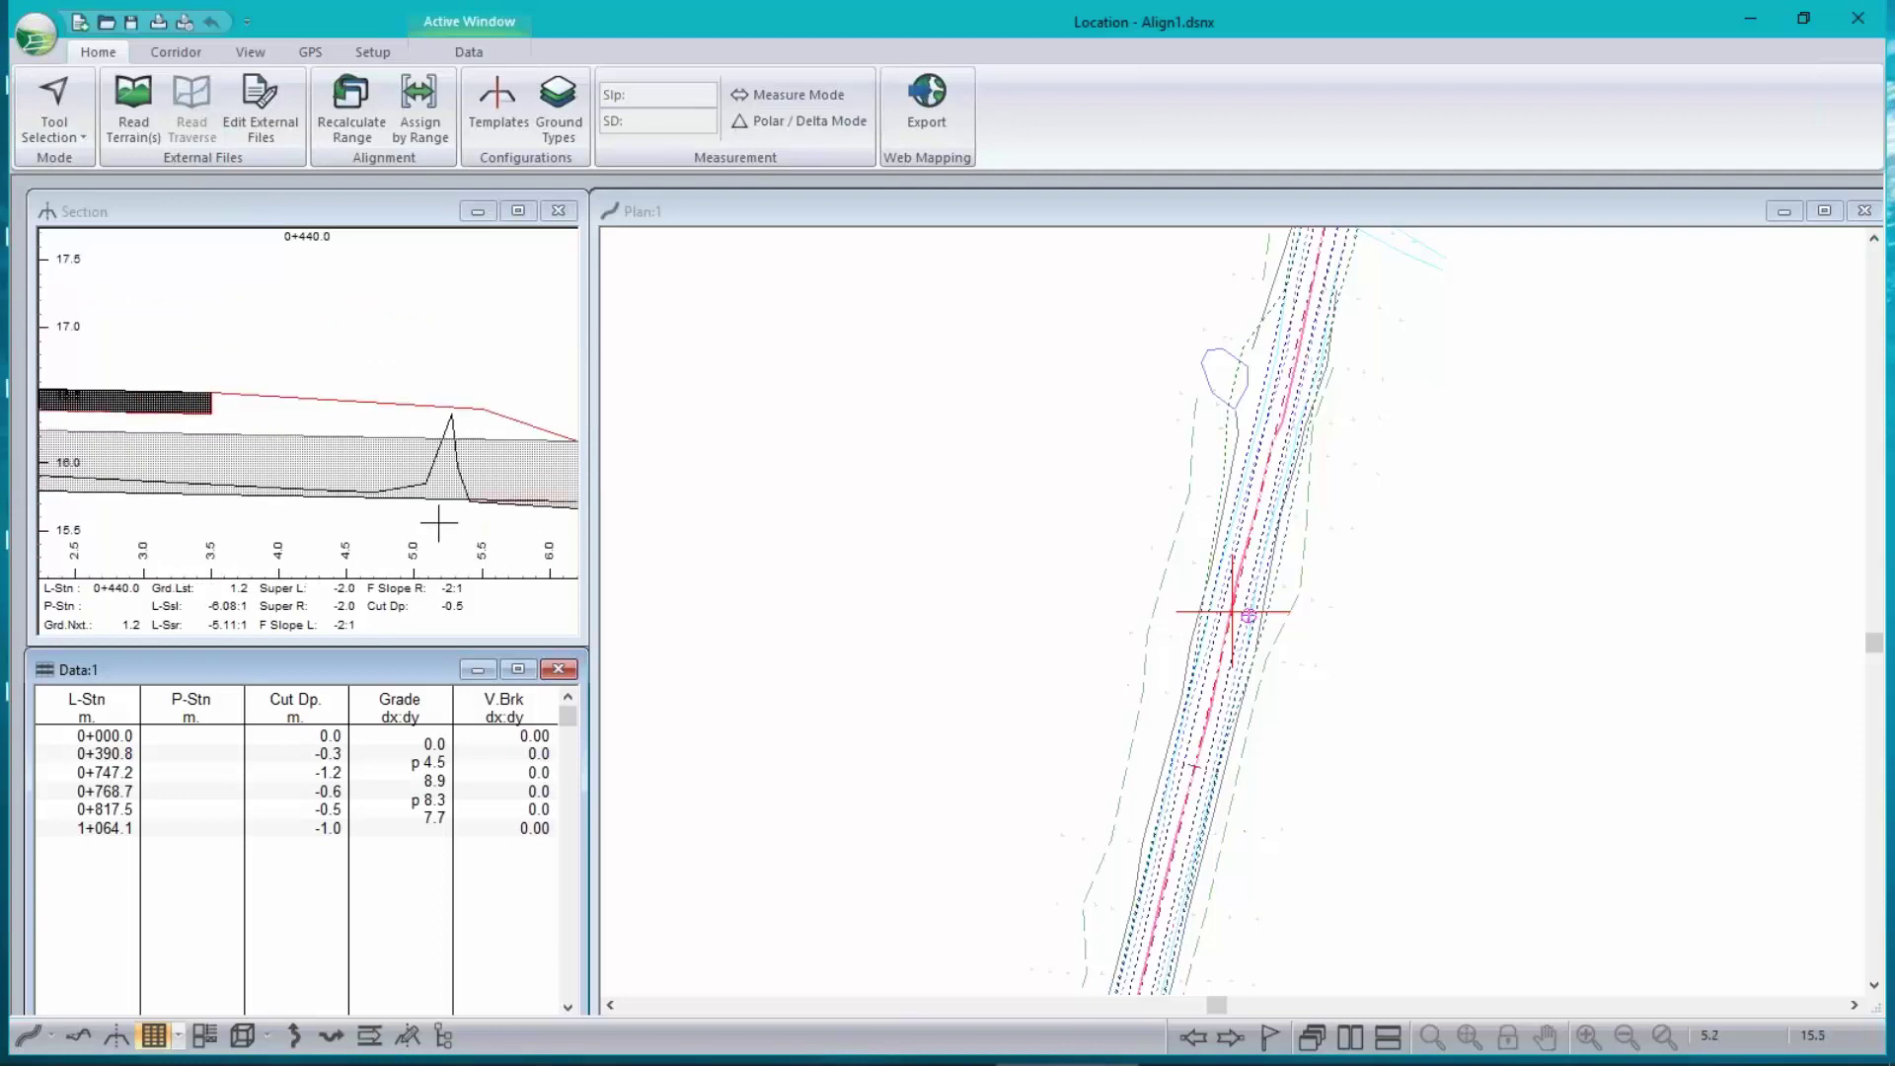
- Try to switch the alignment's template to BR Bridge (no cut/fill) and recalculate the full station range
click(419, 108)
click(757, 352)
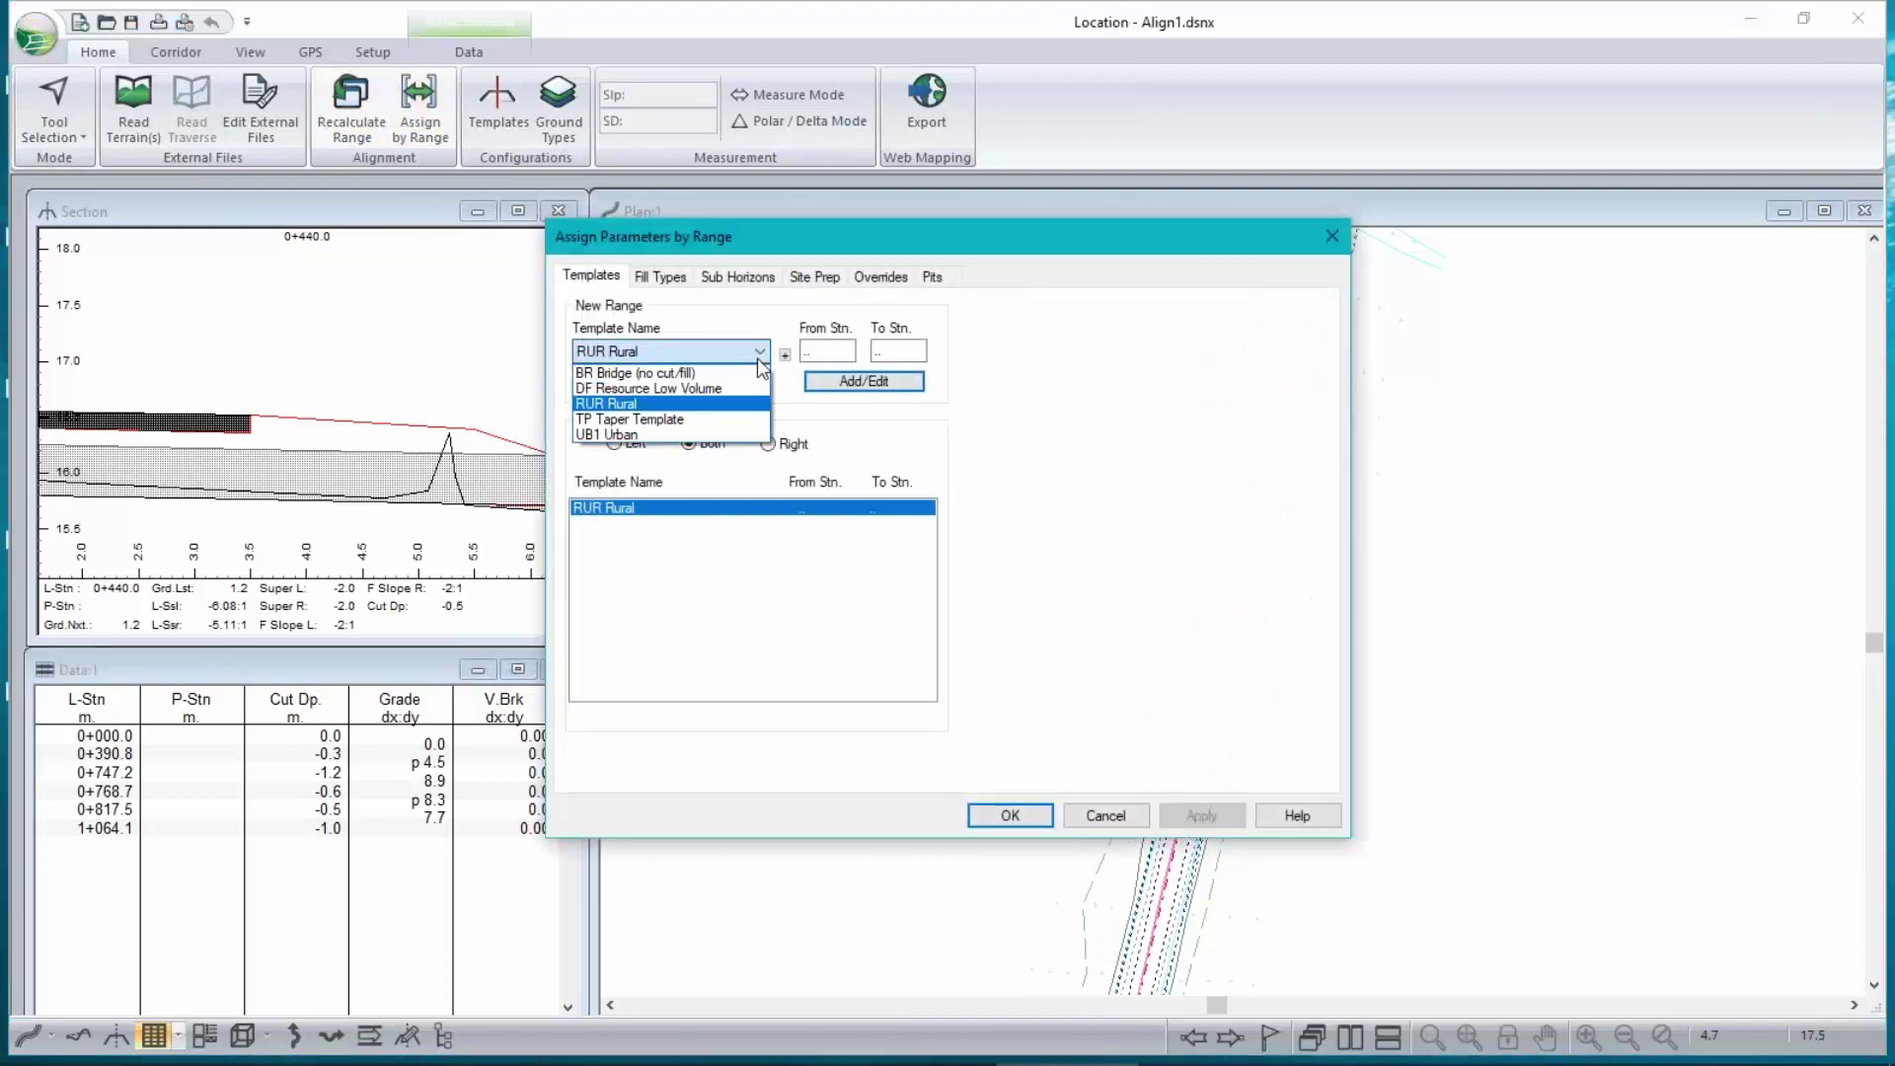
click(632, 373)
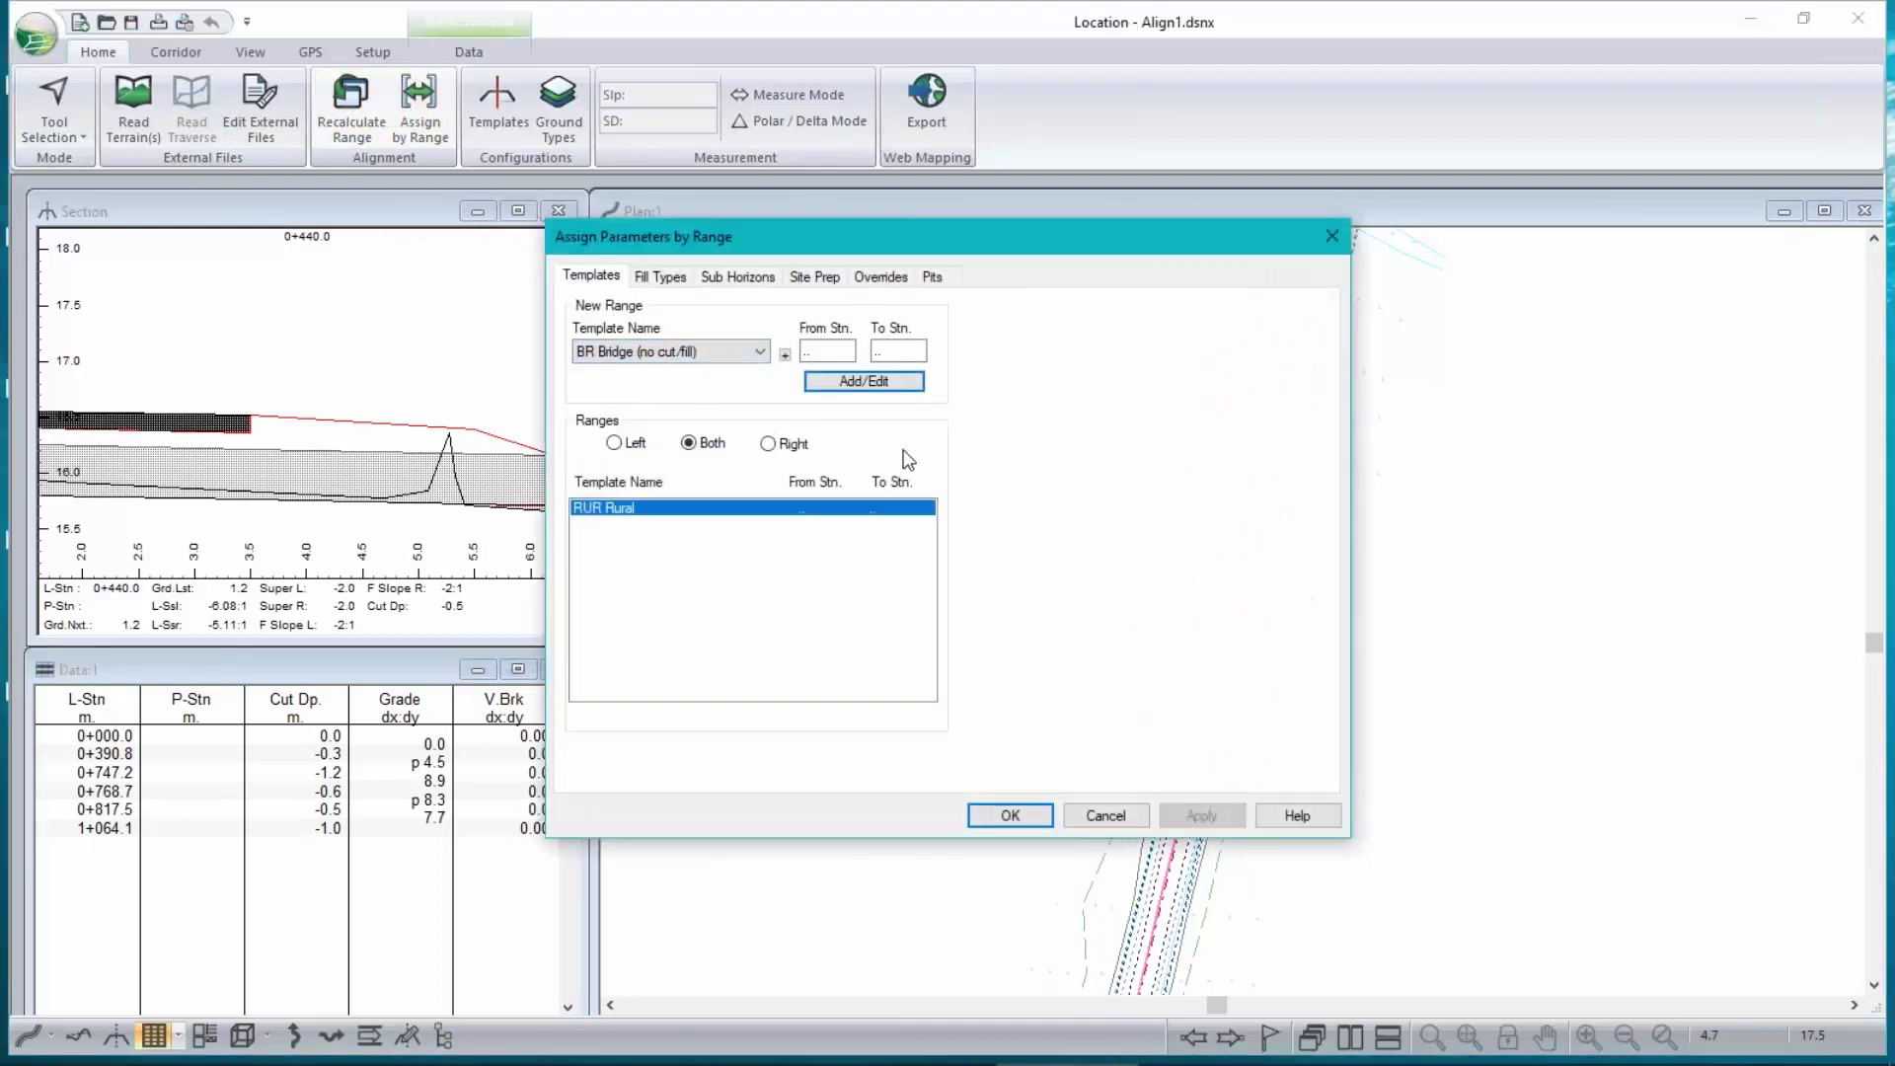
click(1008, 816)
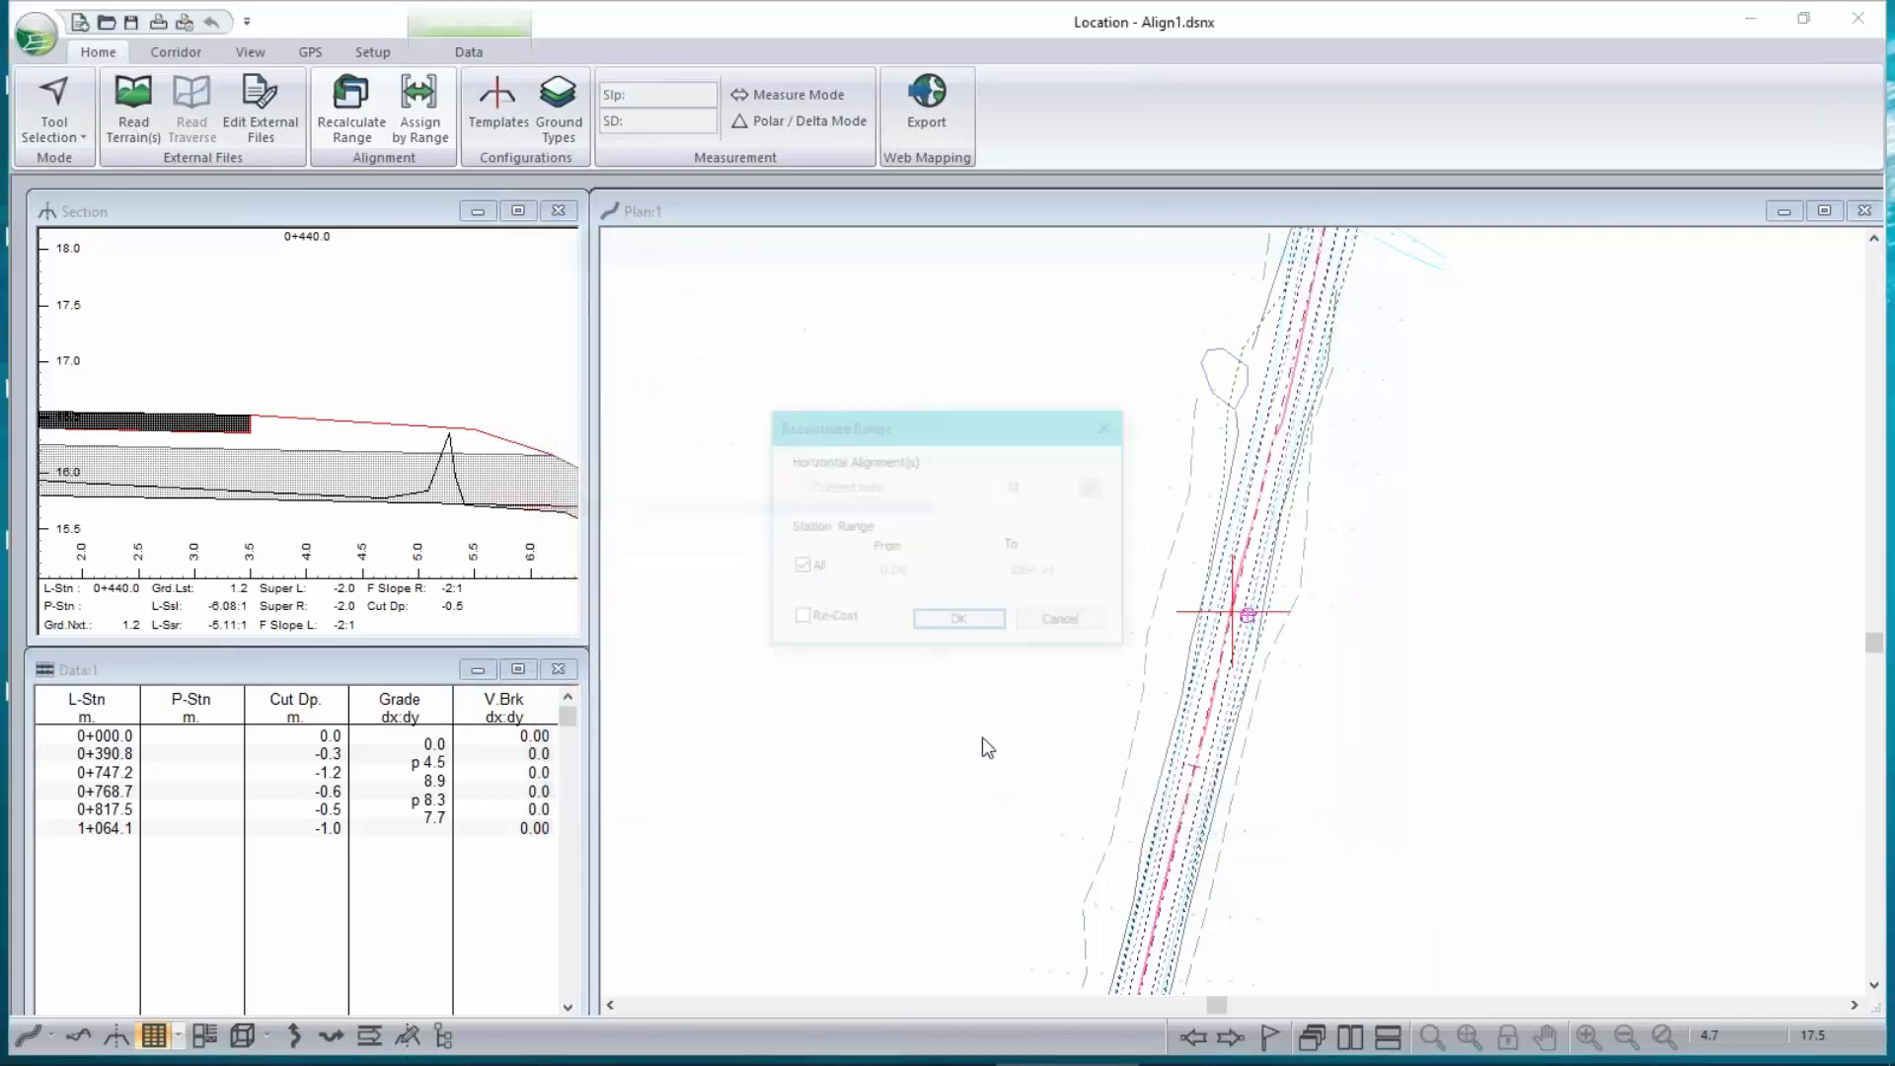
click(953, 630)
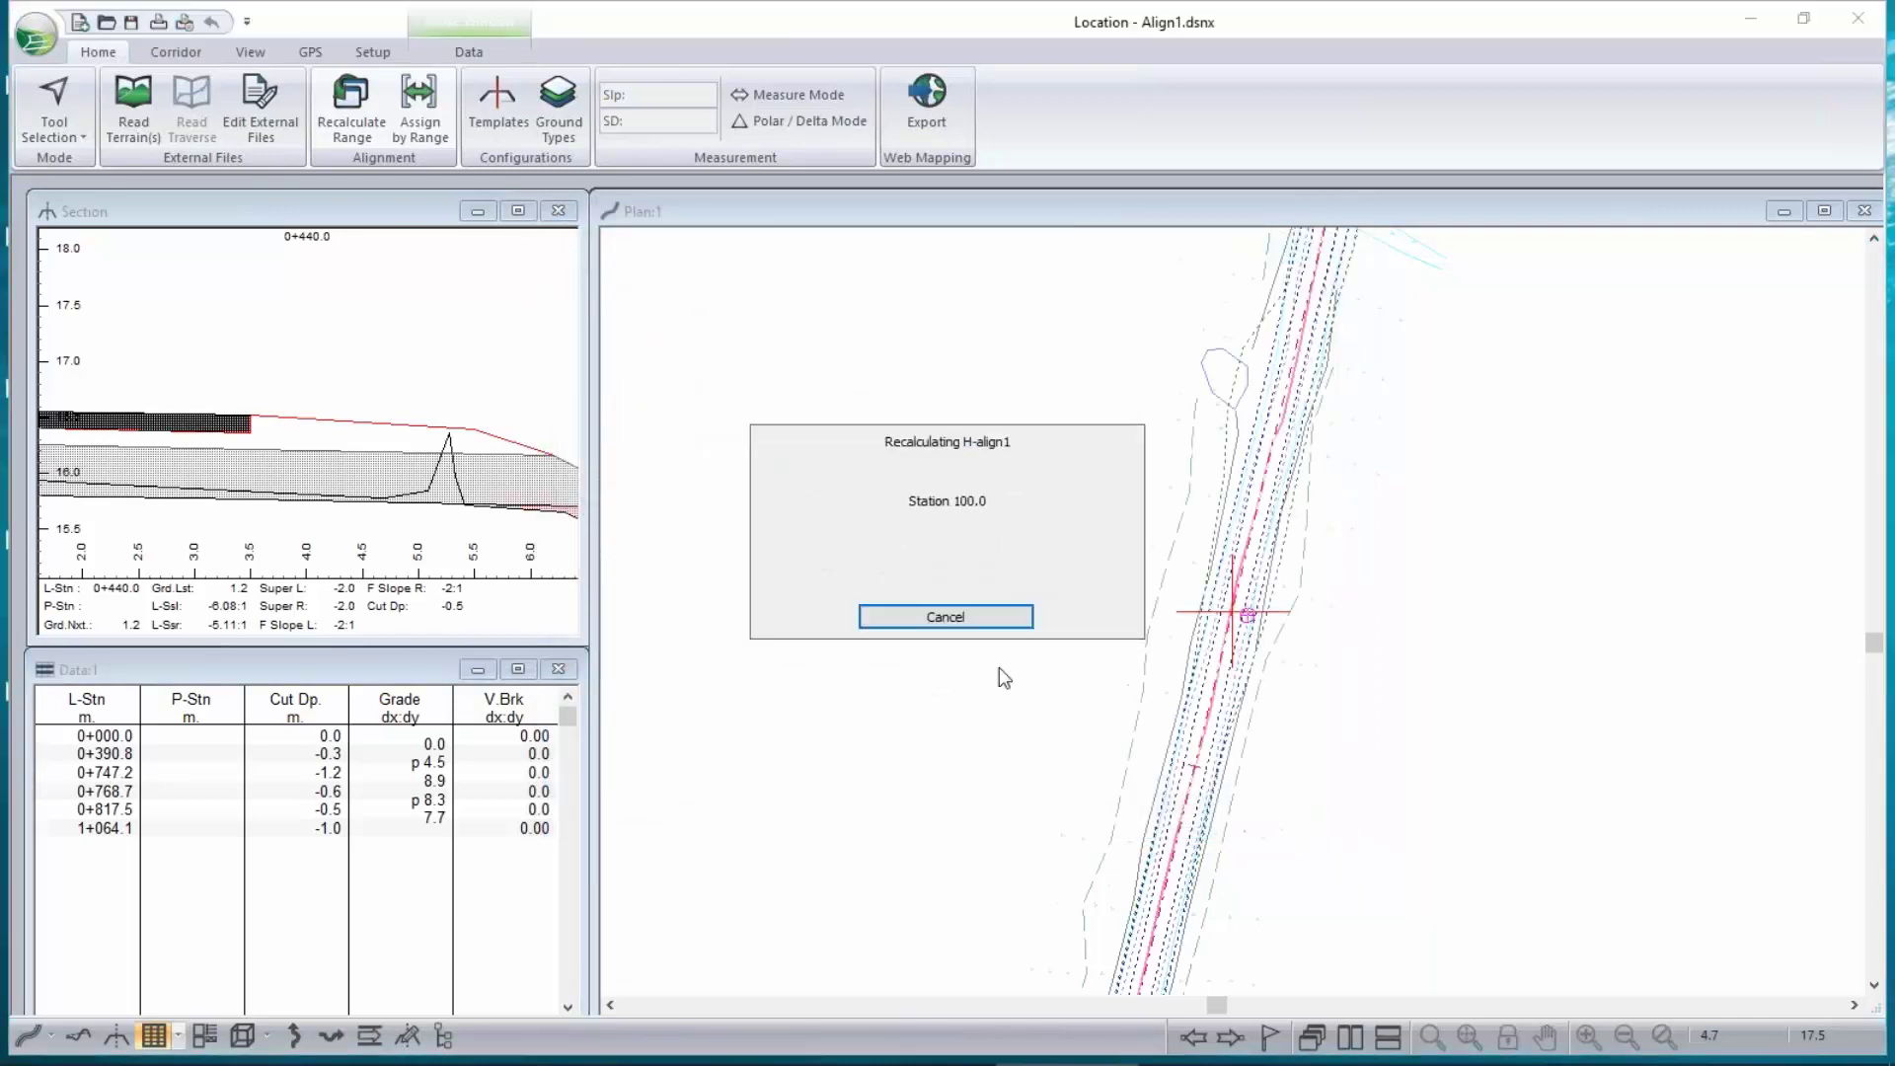
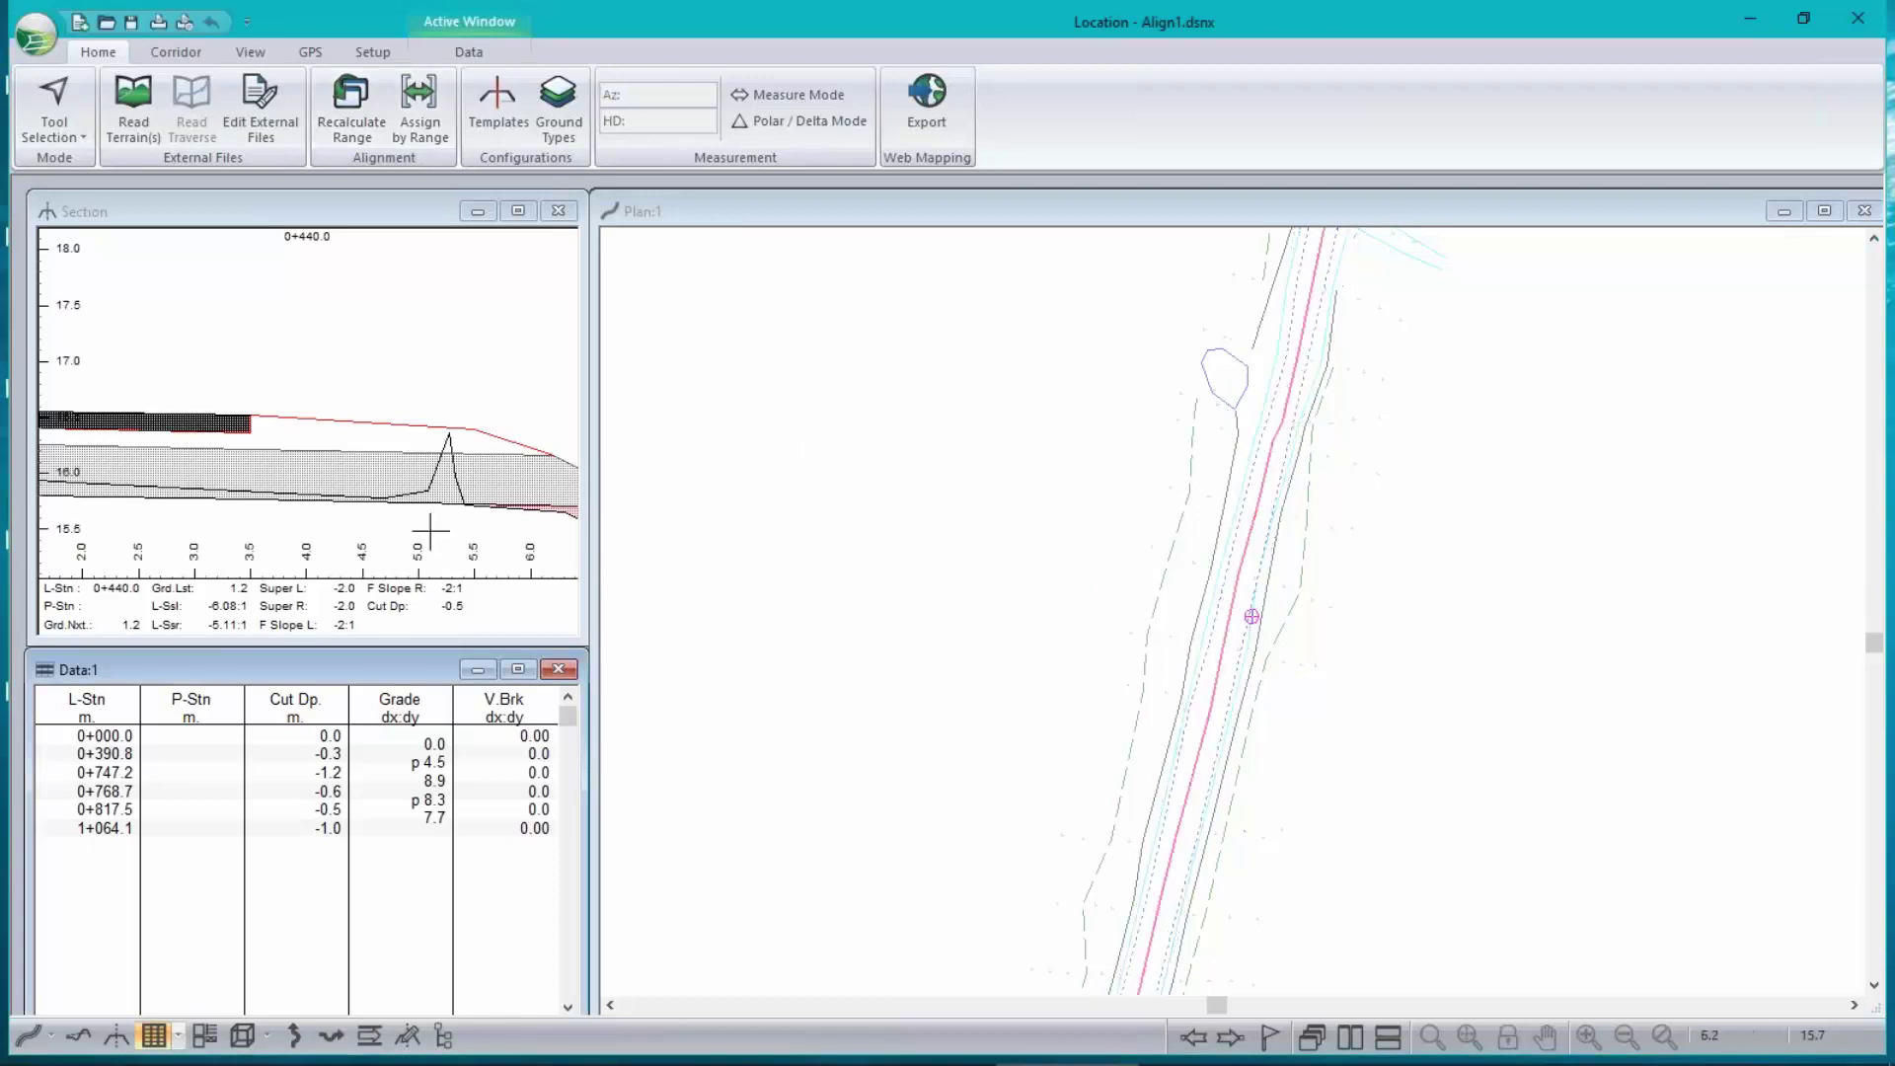
- Replace the RUR Rural template range with BR Bridge (no cut/fill) on both sides, and recalculate all stations
scroll(287, 456, down, 3)
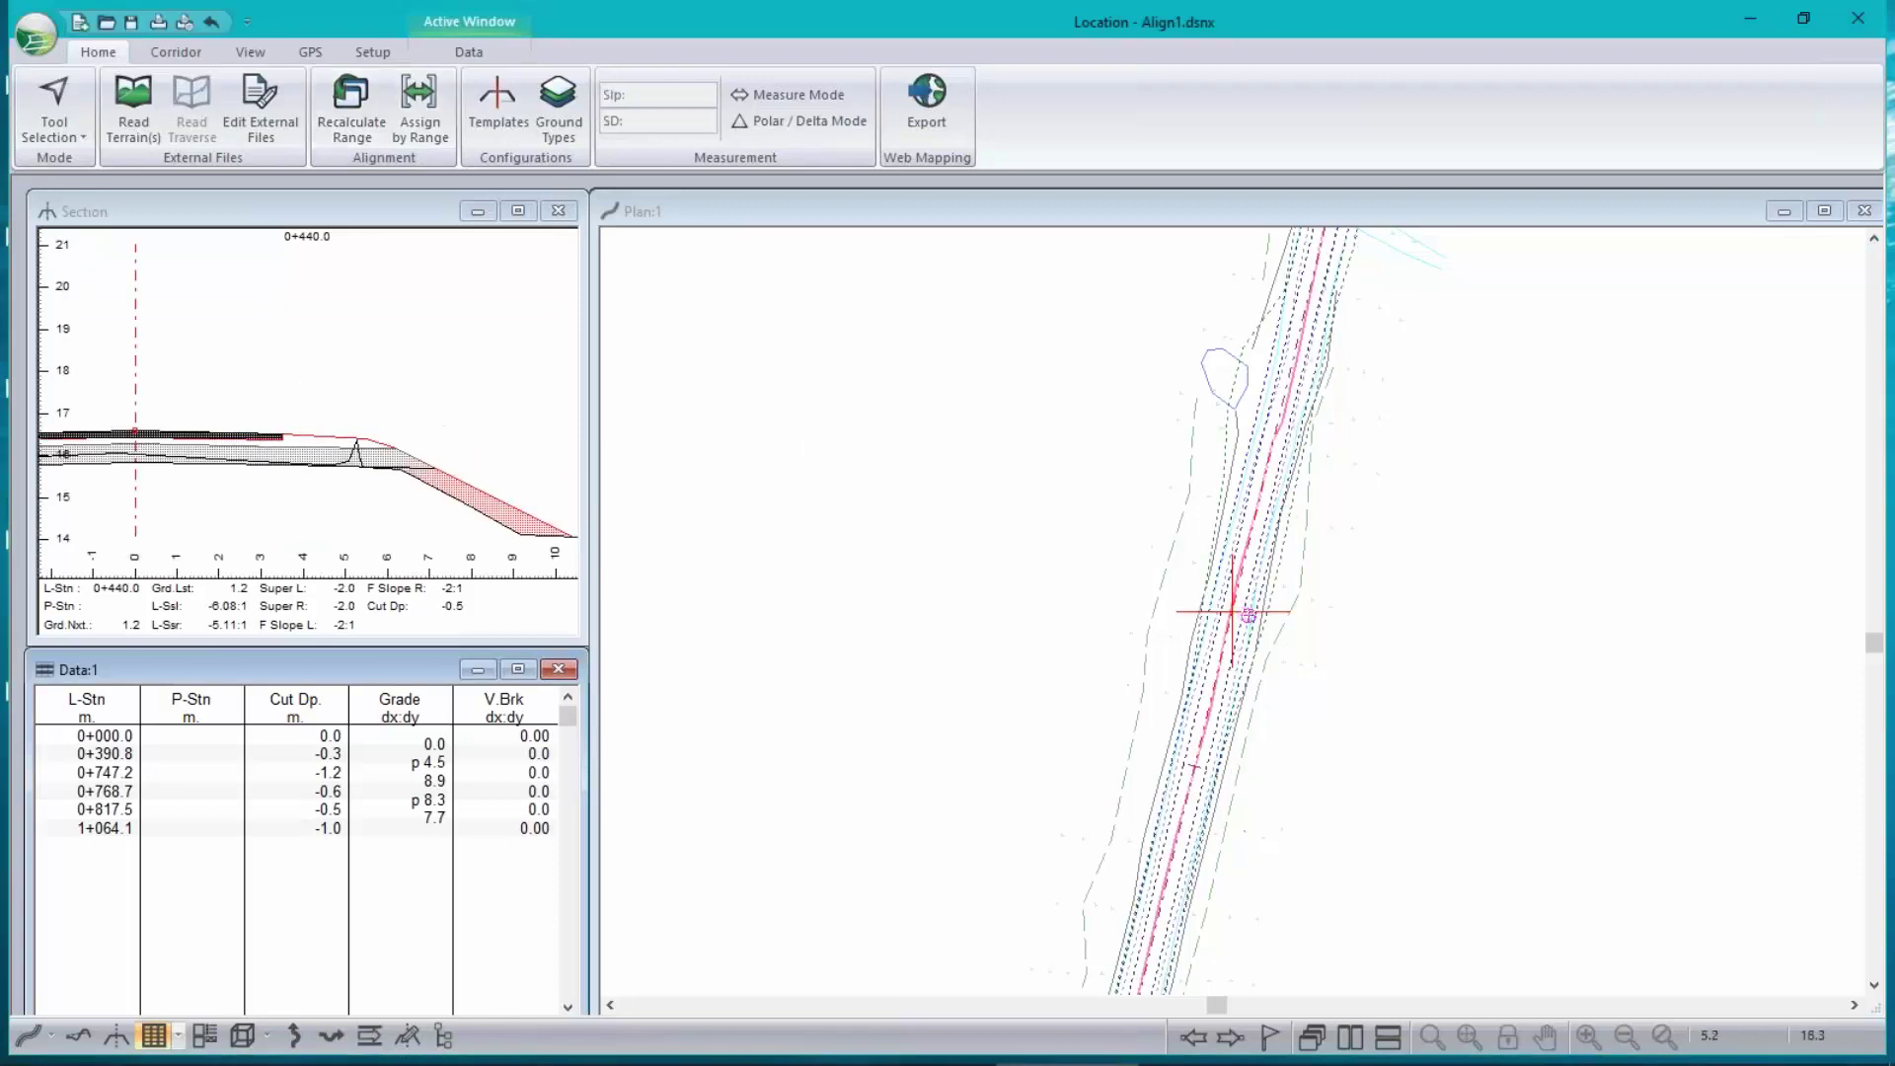
click(614, 354)
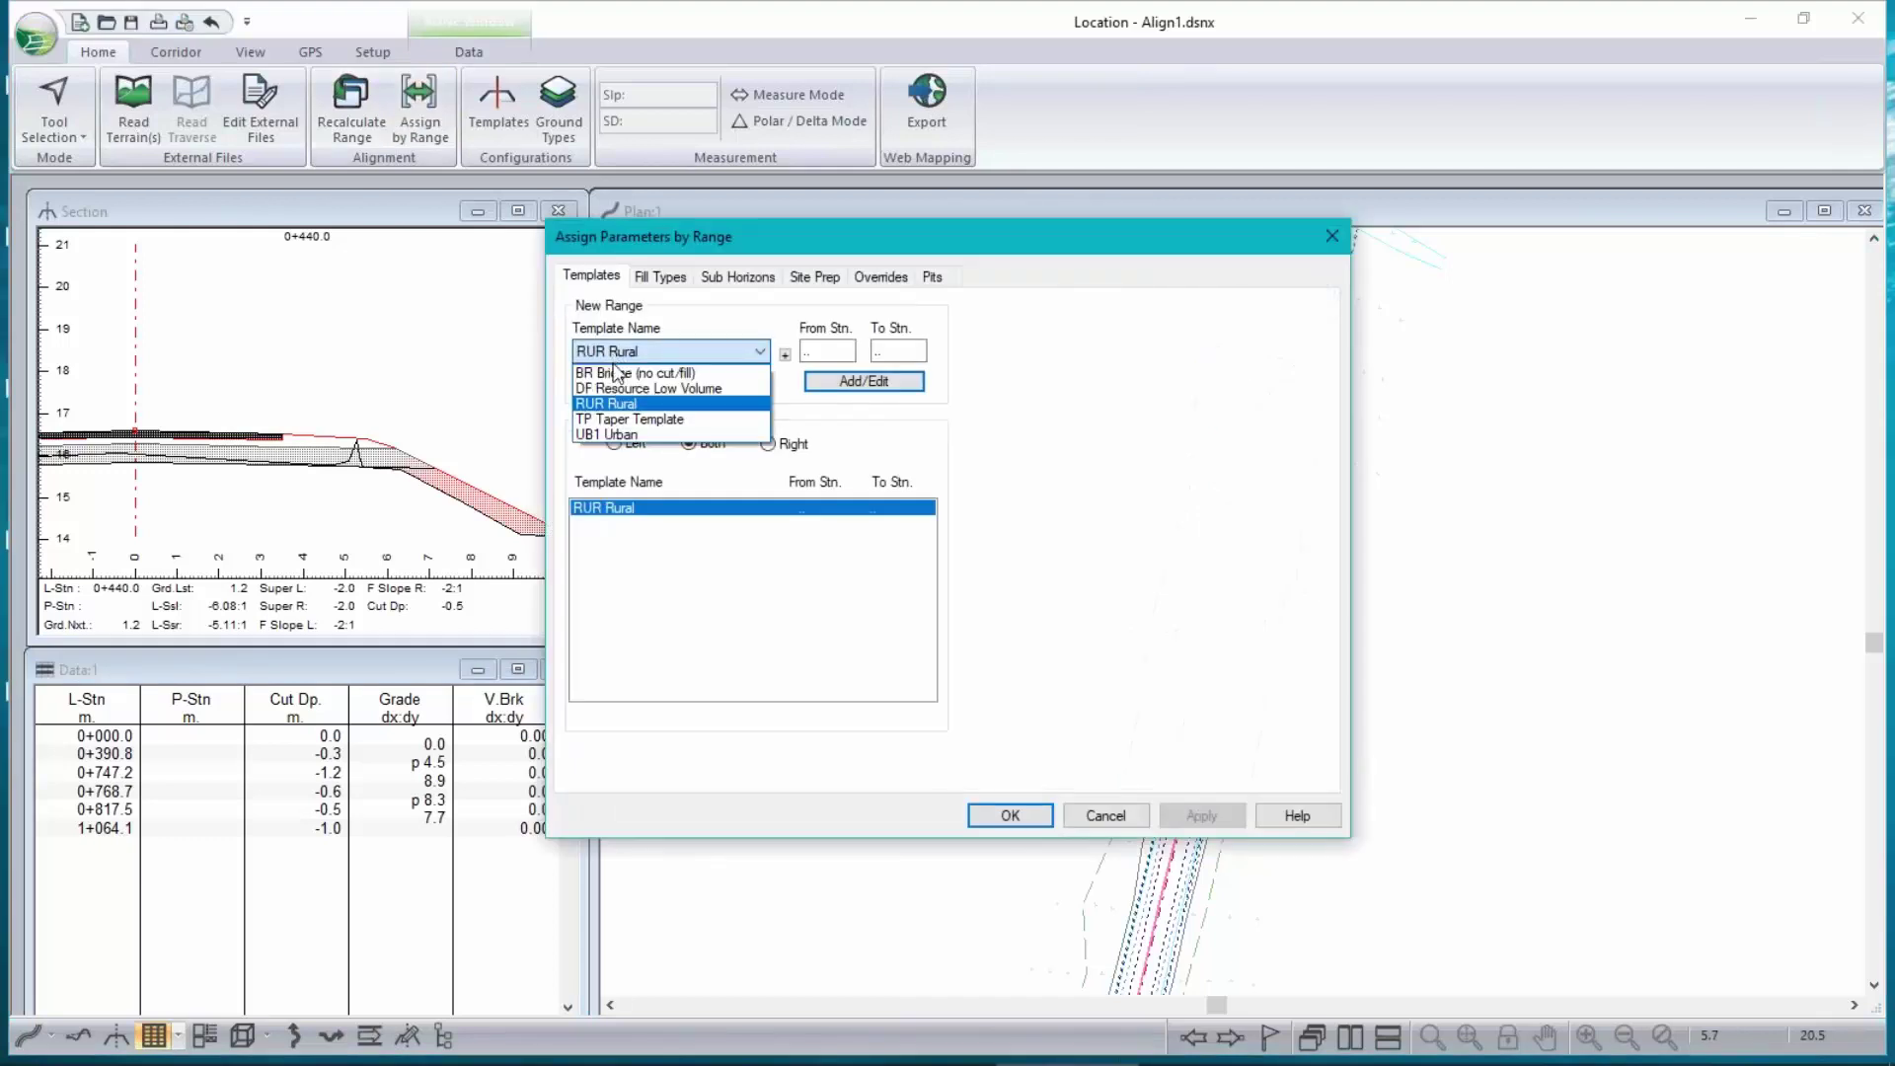
click(623, 365)
click(883, 382)
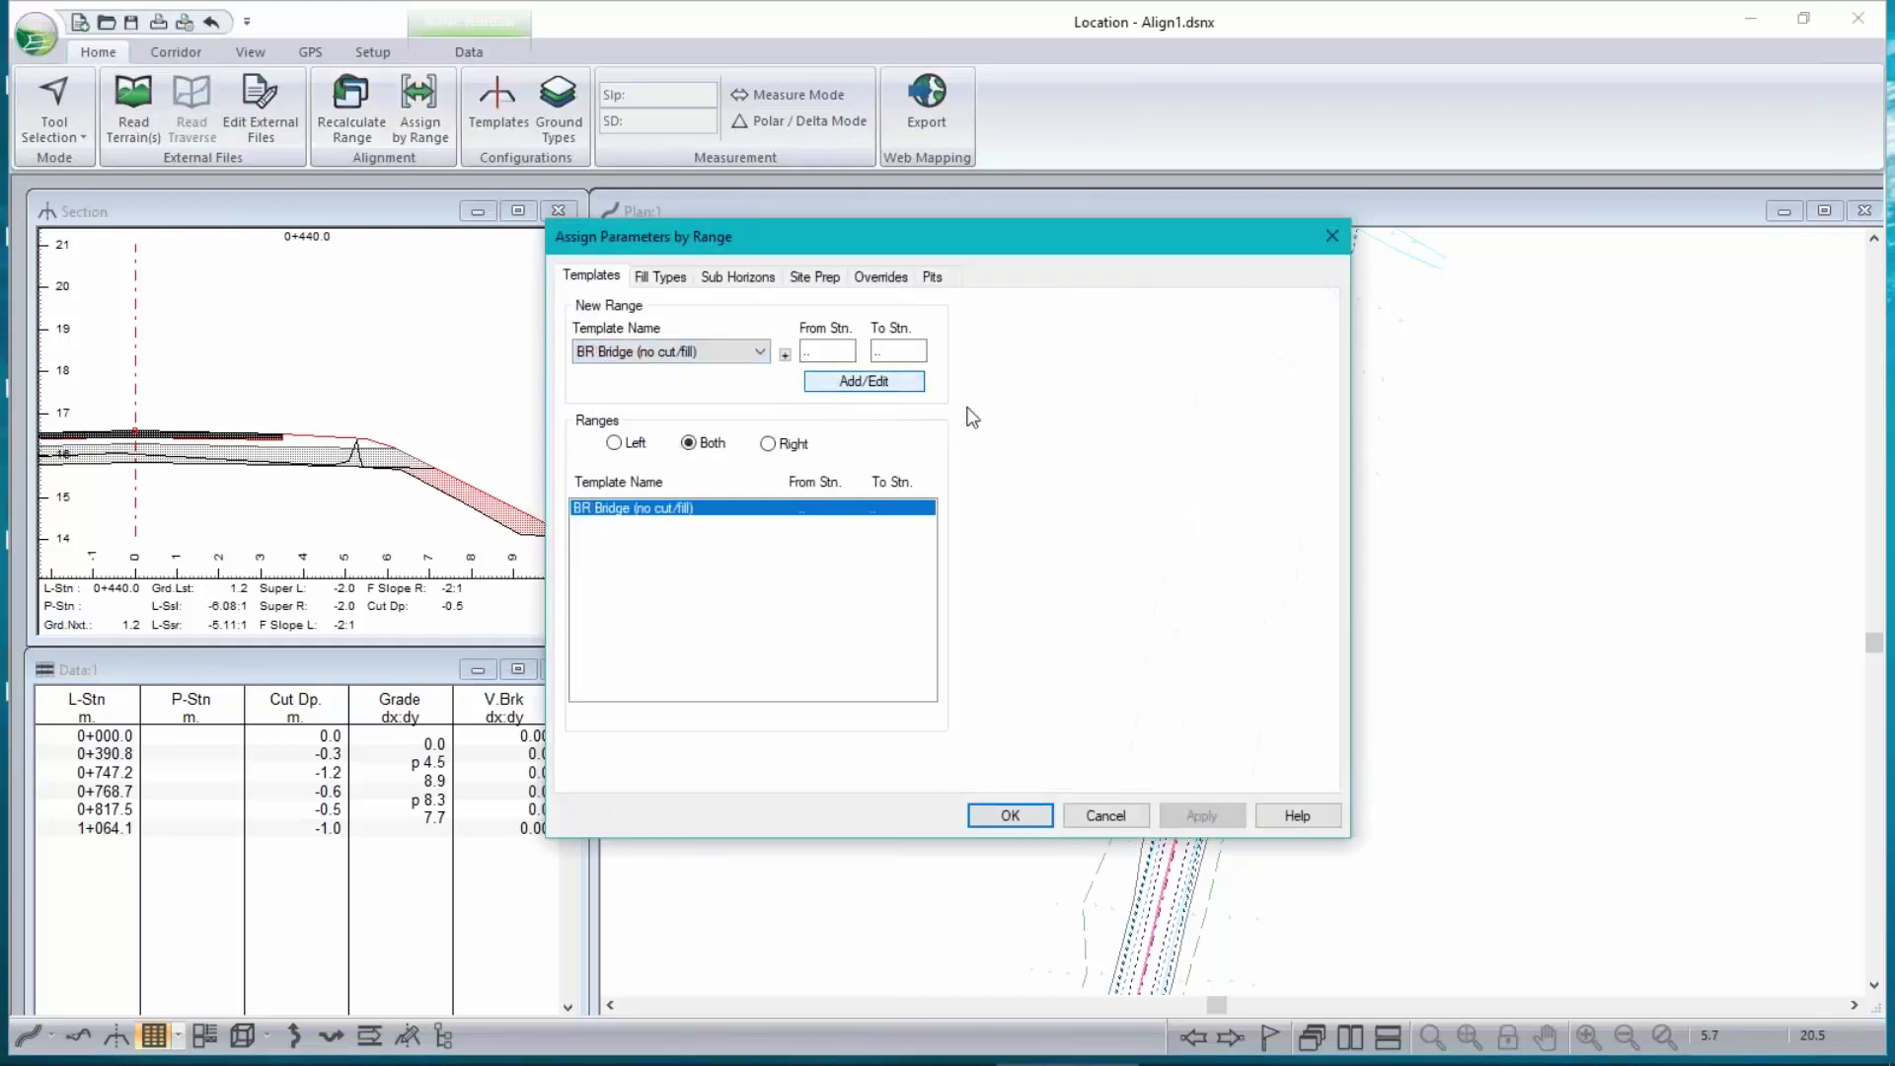
click(1005, 825)
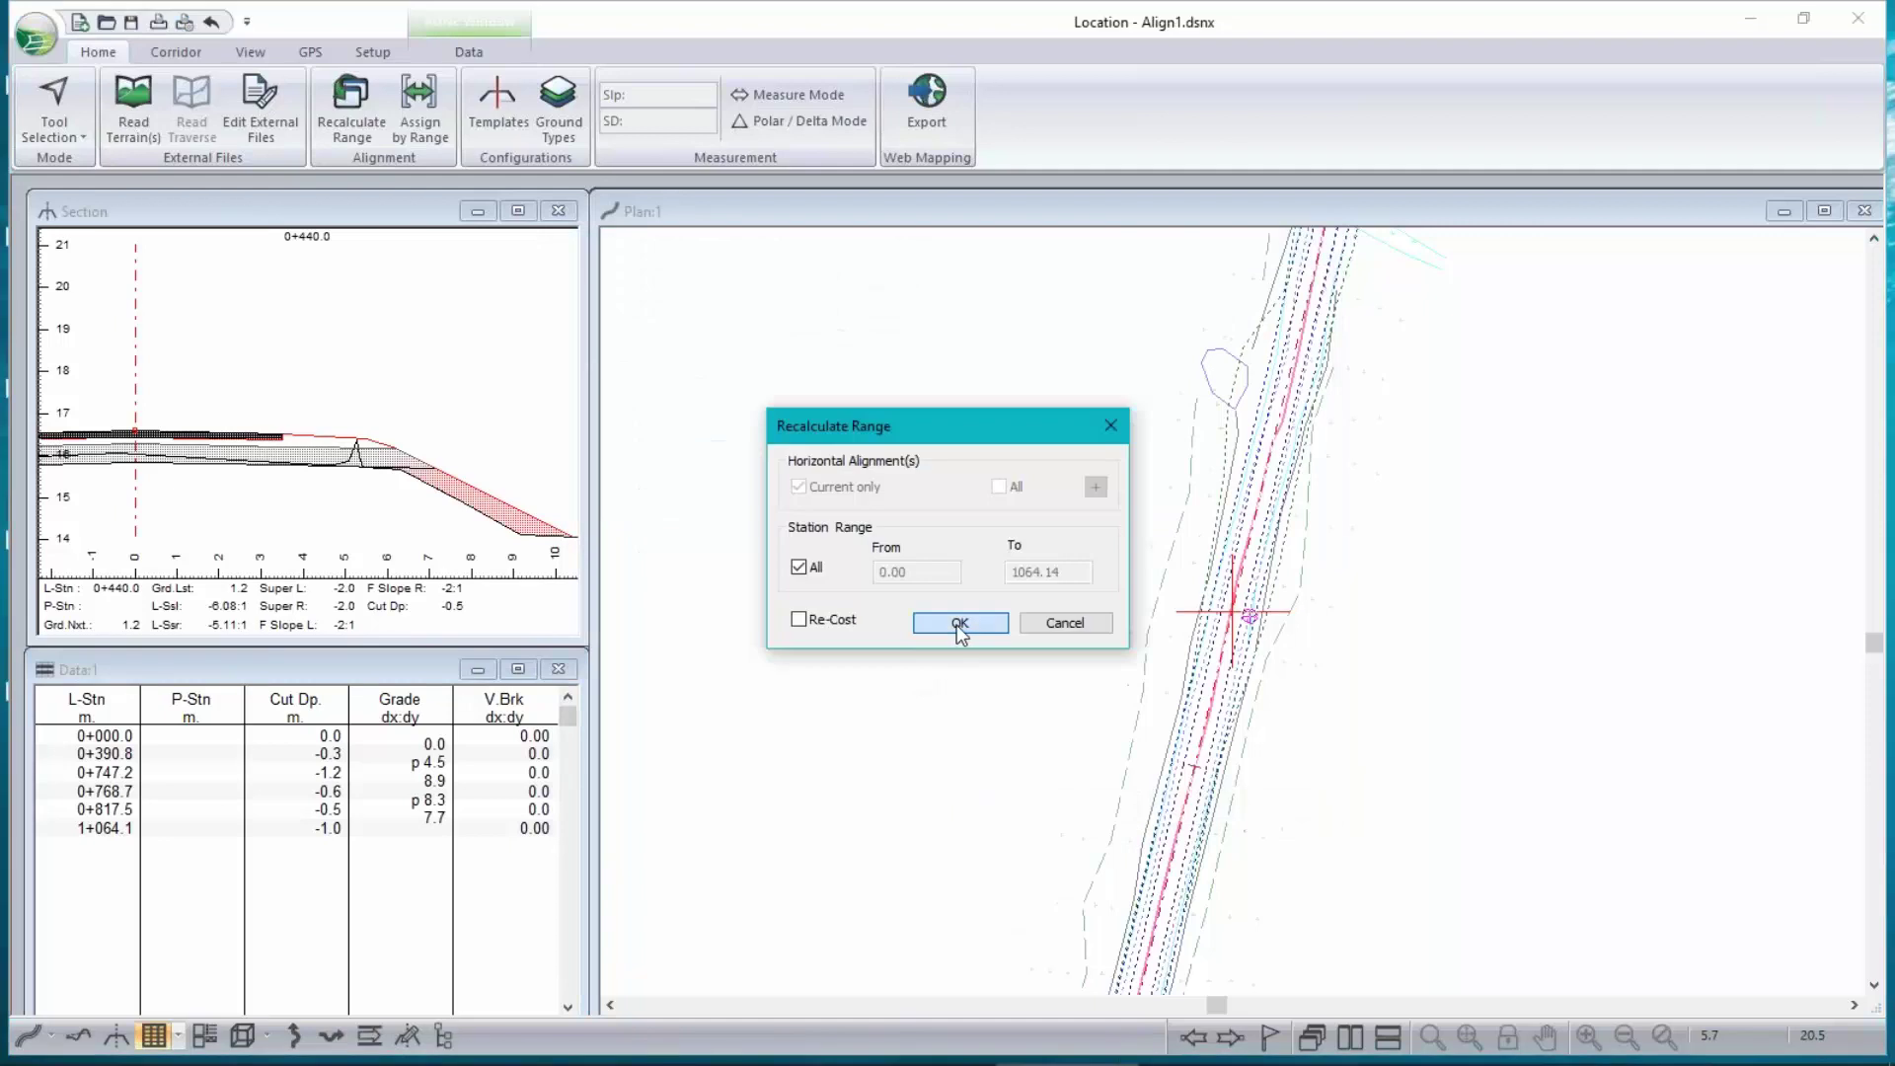
click(956, 625)
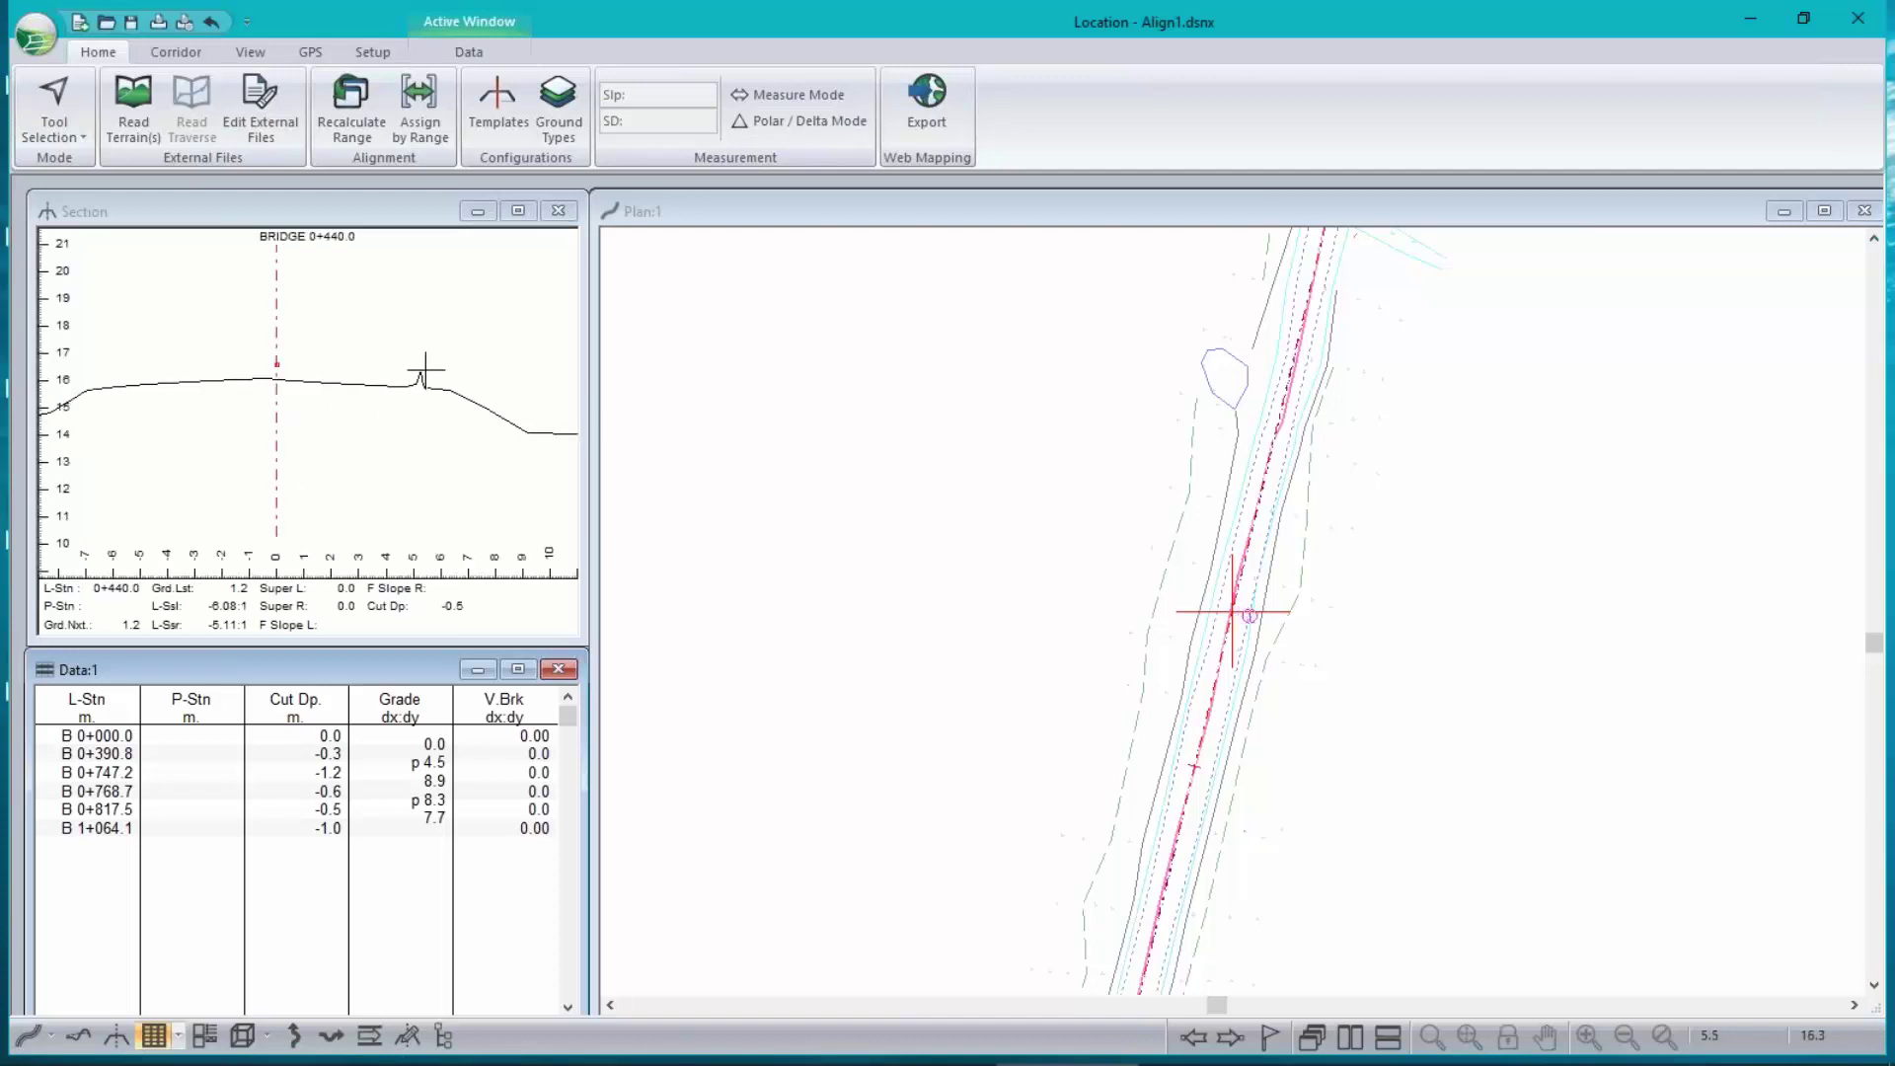
- Check the offset and elevation of the ground line's peak in the cross-sections at stations 0+440 and 0+480
mouse_move(422, 370)
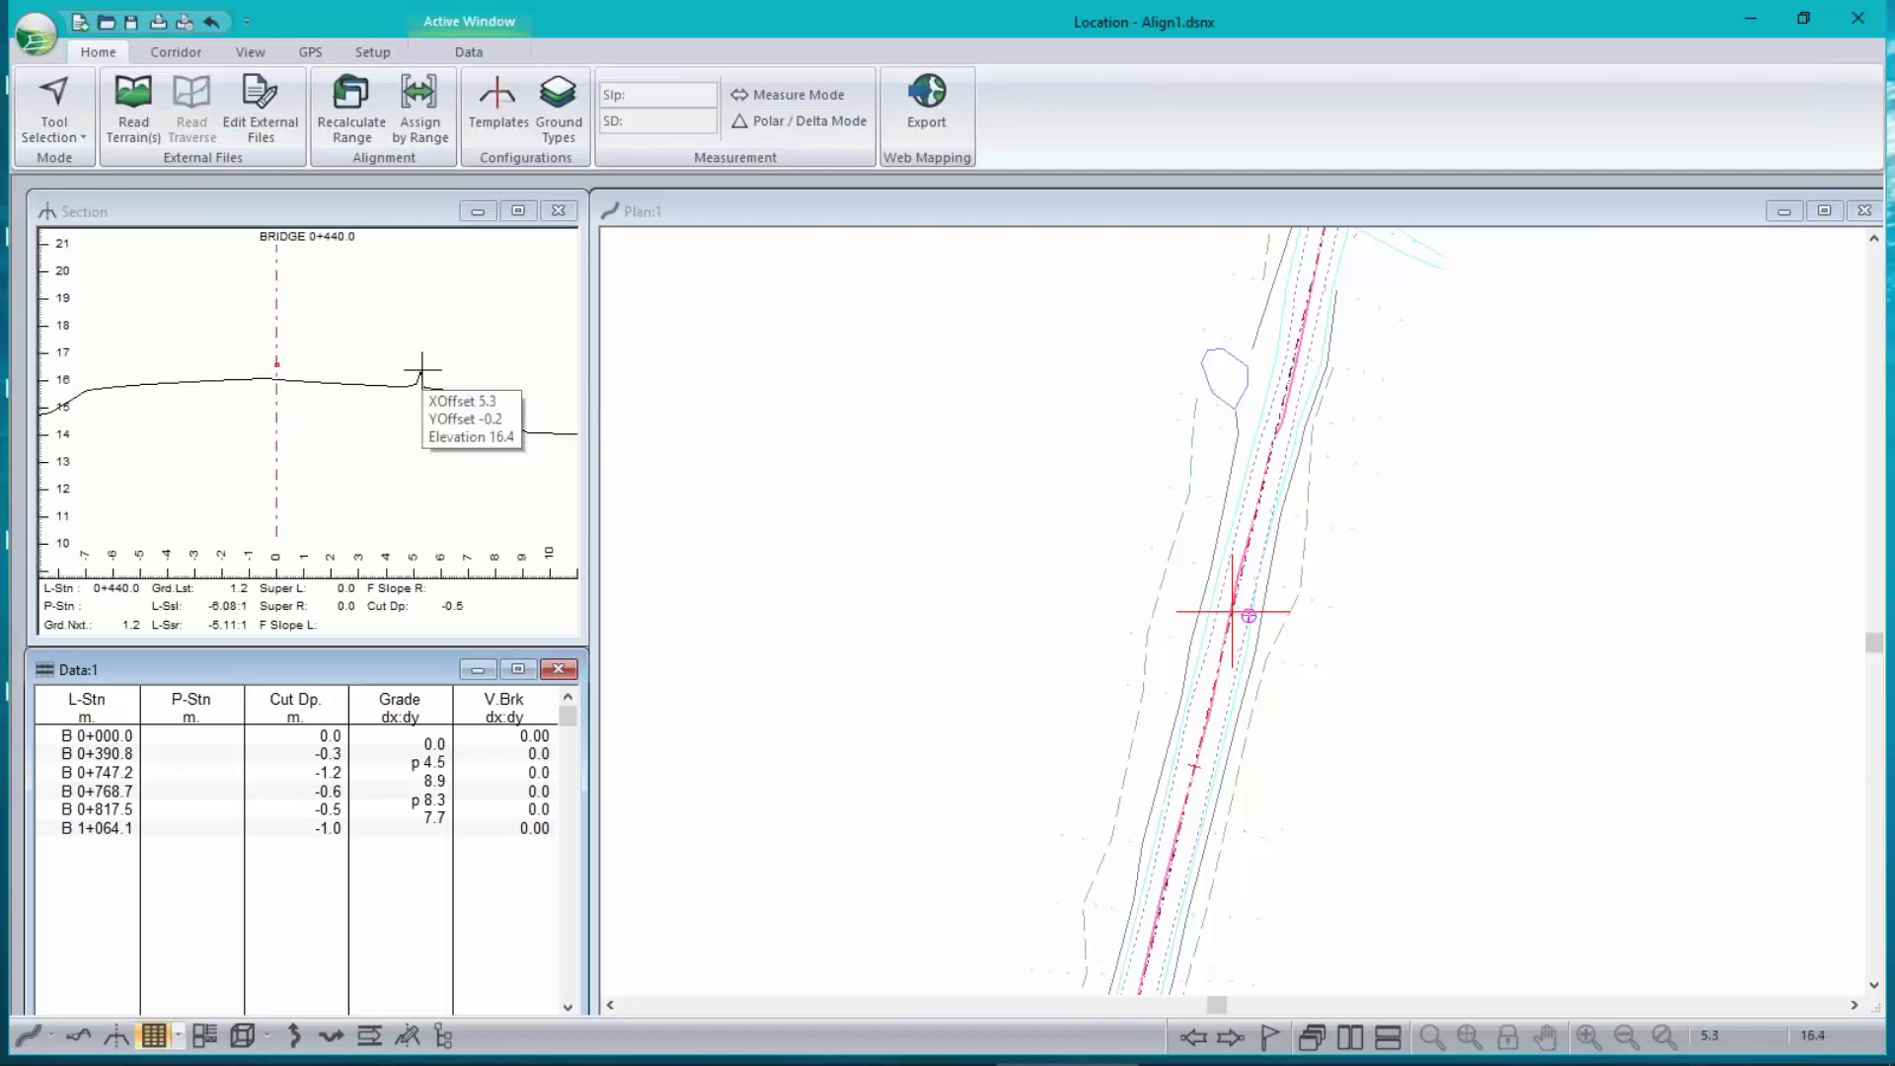
click(1259, 468)
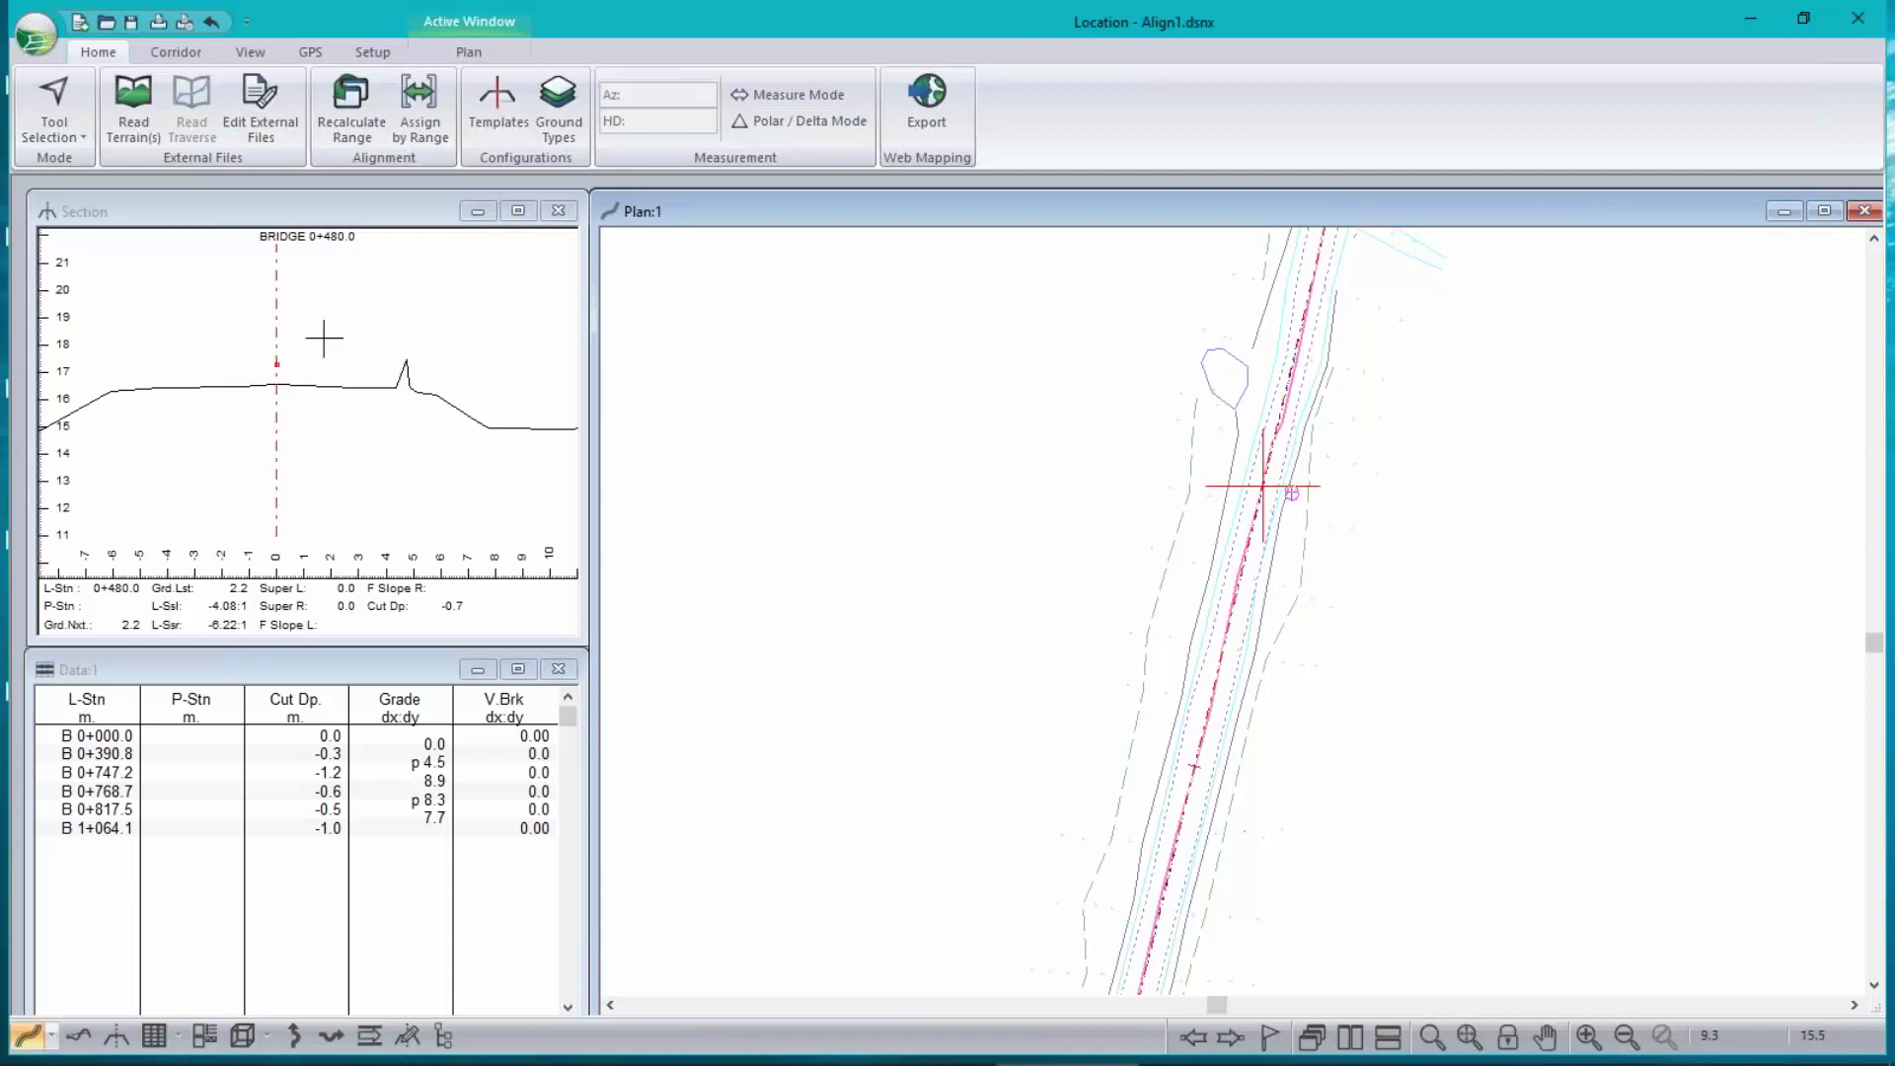
mouse_move(405, 357)
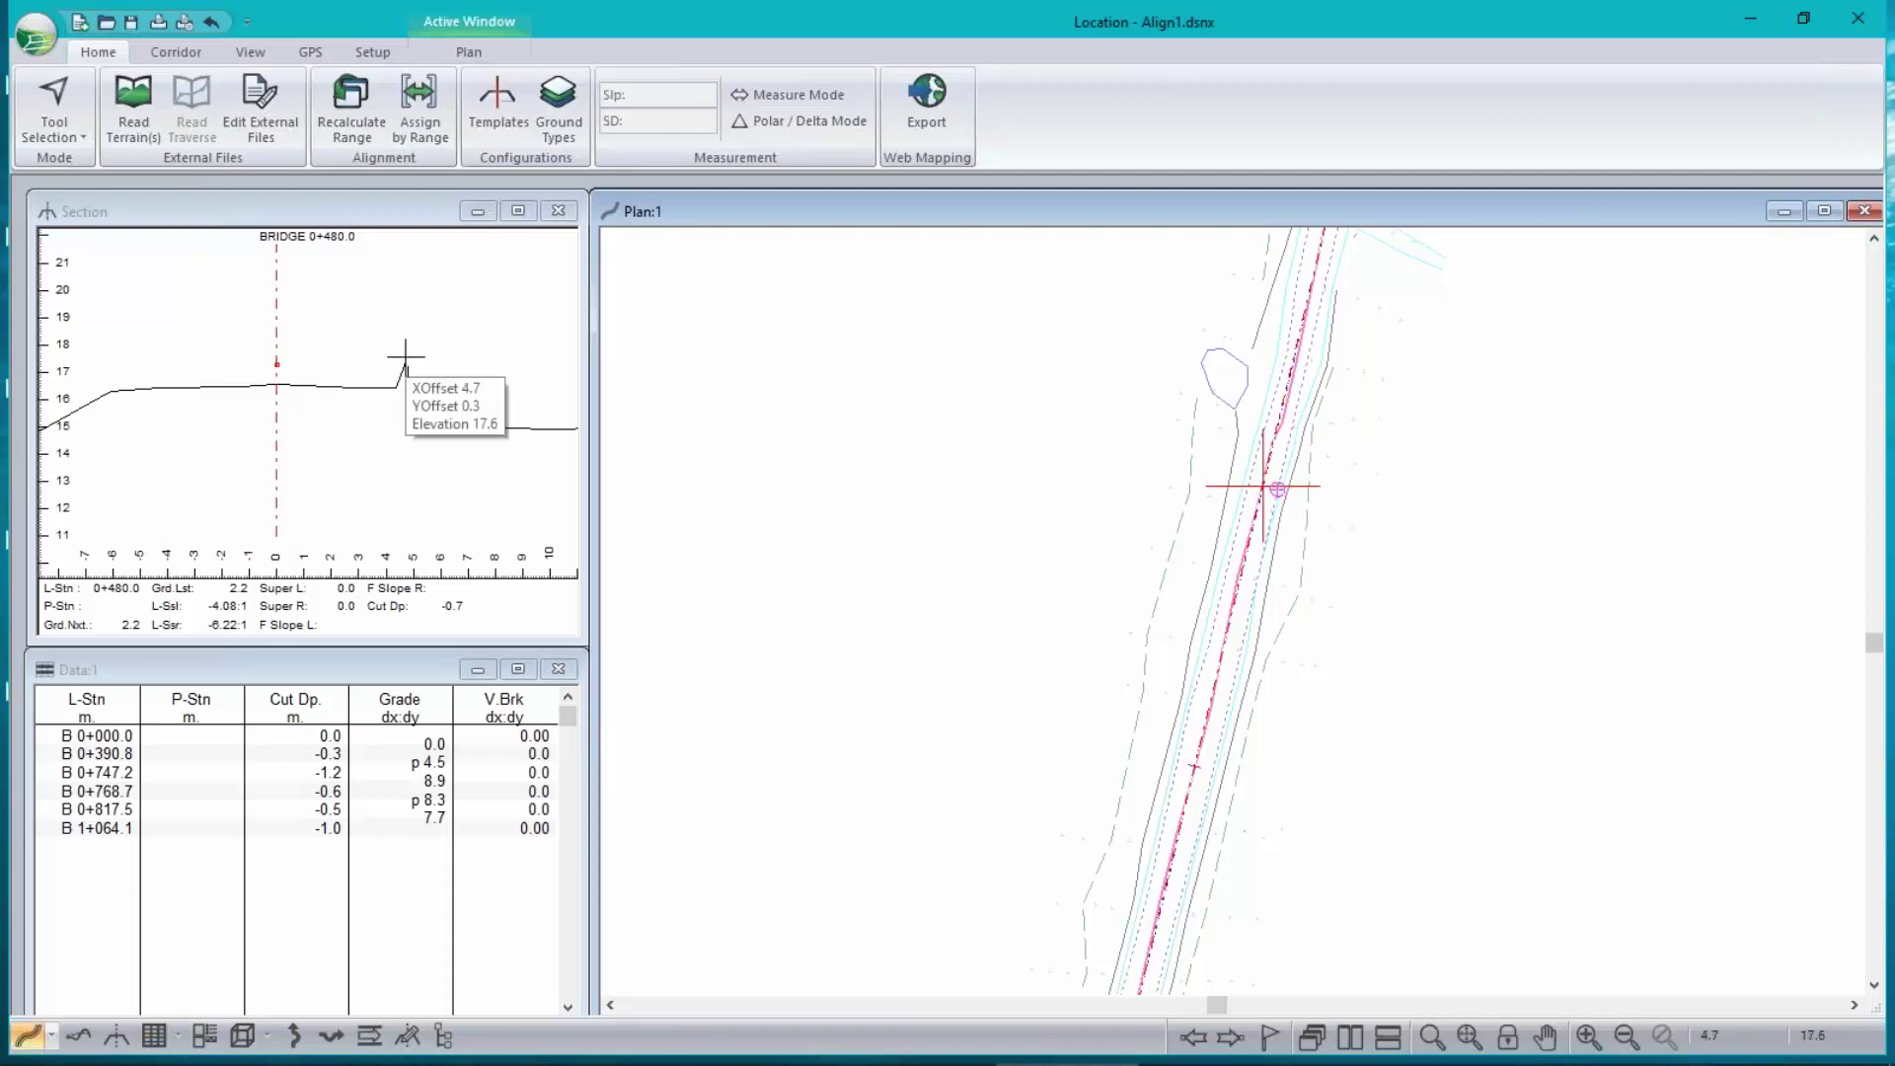
mouse_move(631, 1051)
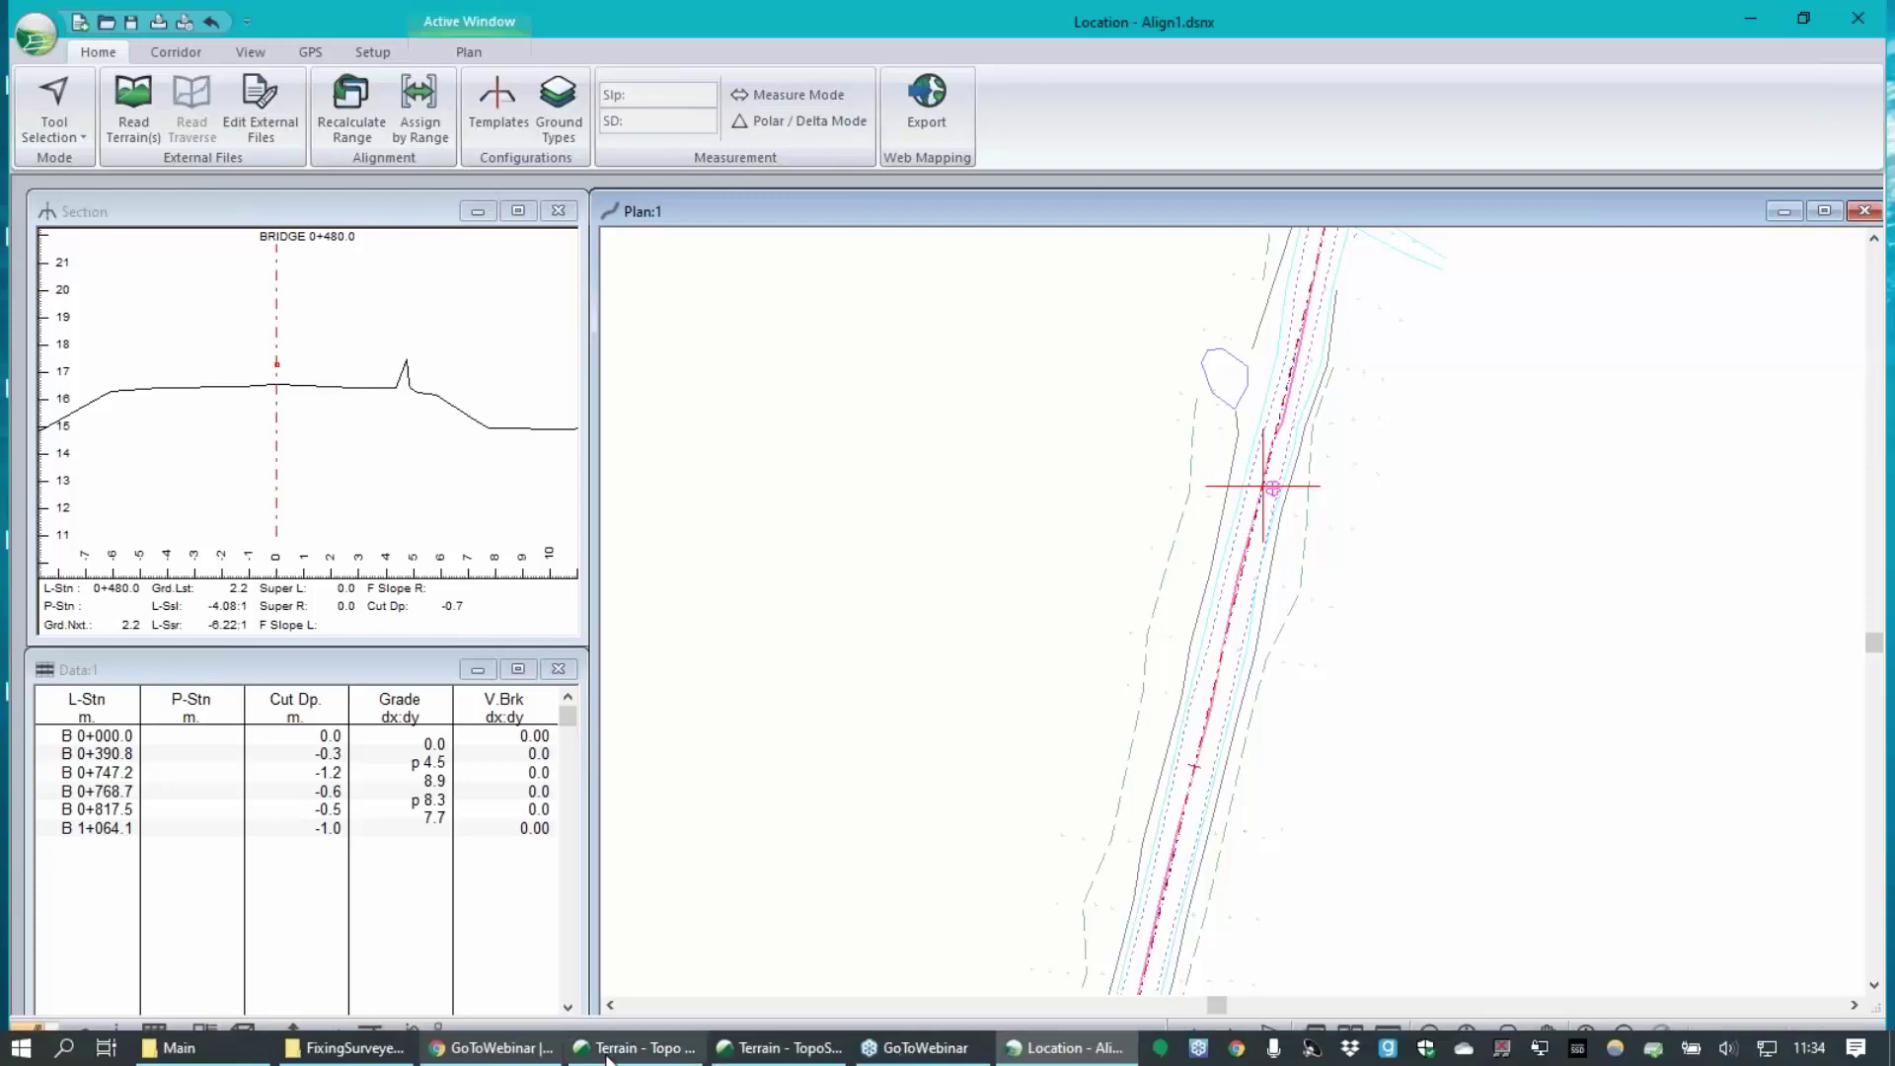
- Switch to the TopoSR-issues terrain and examine the dark sliver along the EPR line in the 3D and plan views, checking TIN elevations
mouse_move(801, 1049)
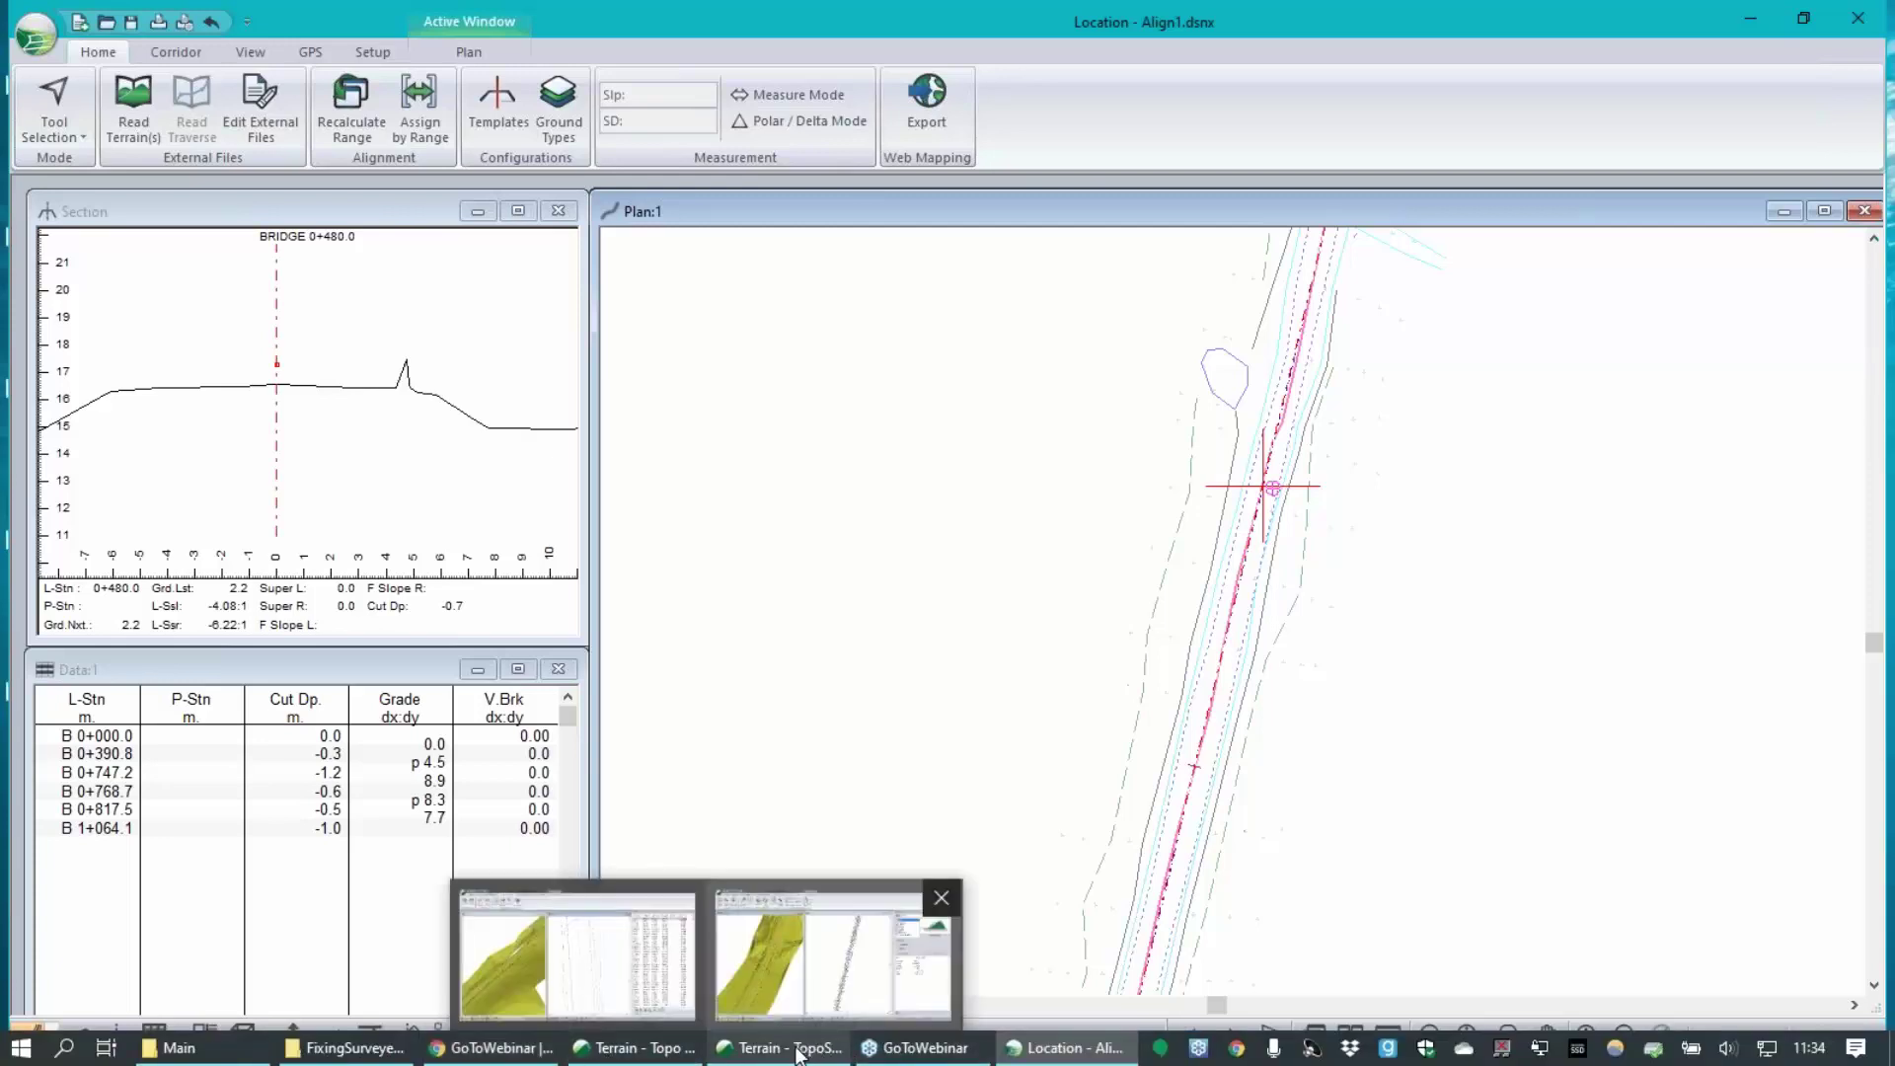
click(834, 947)
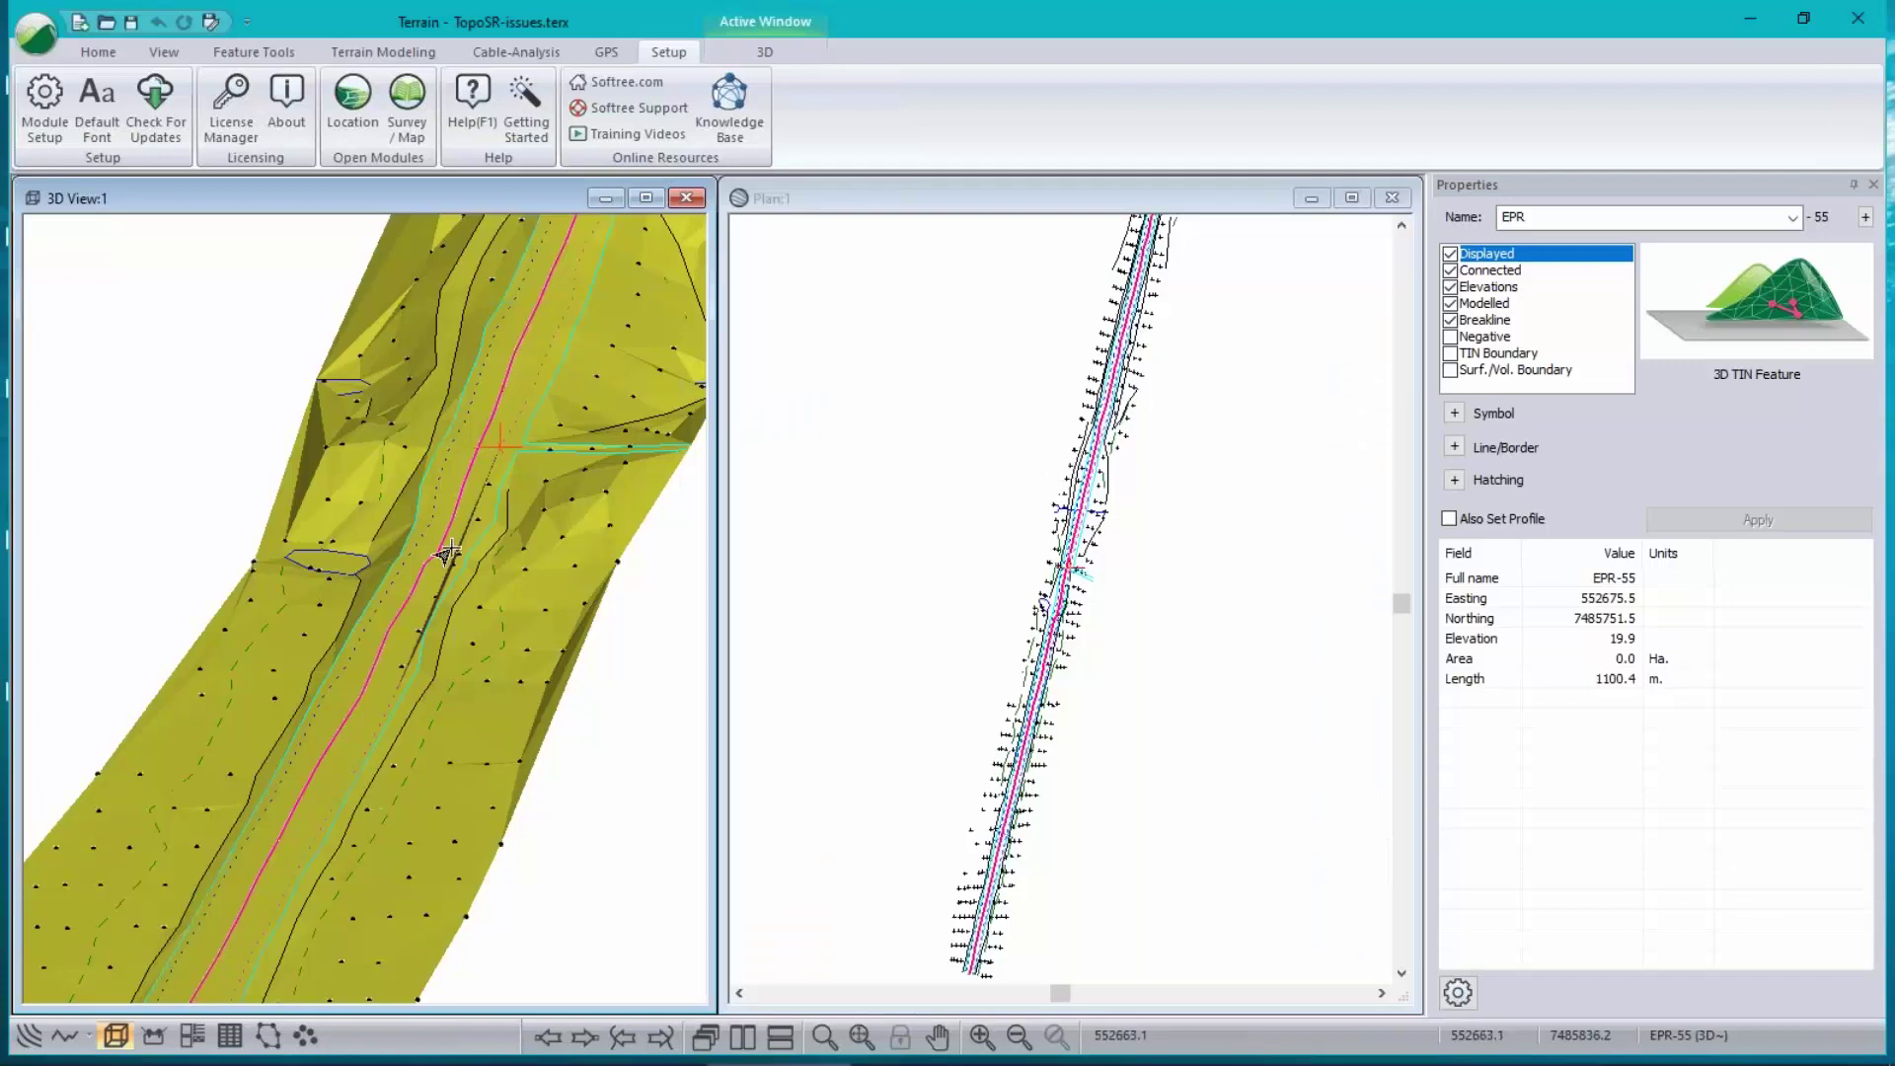
scroll(447, 571, up, 3)
scroll(447, 571, up, 3)
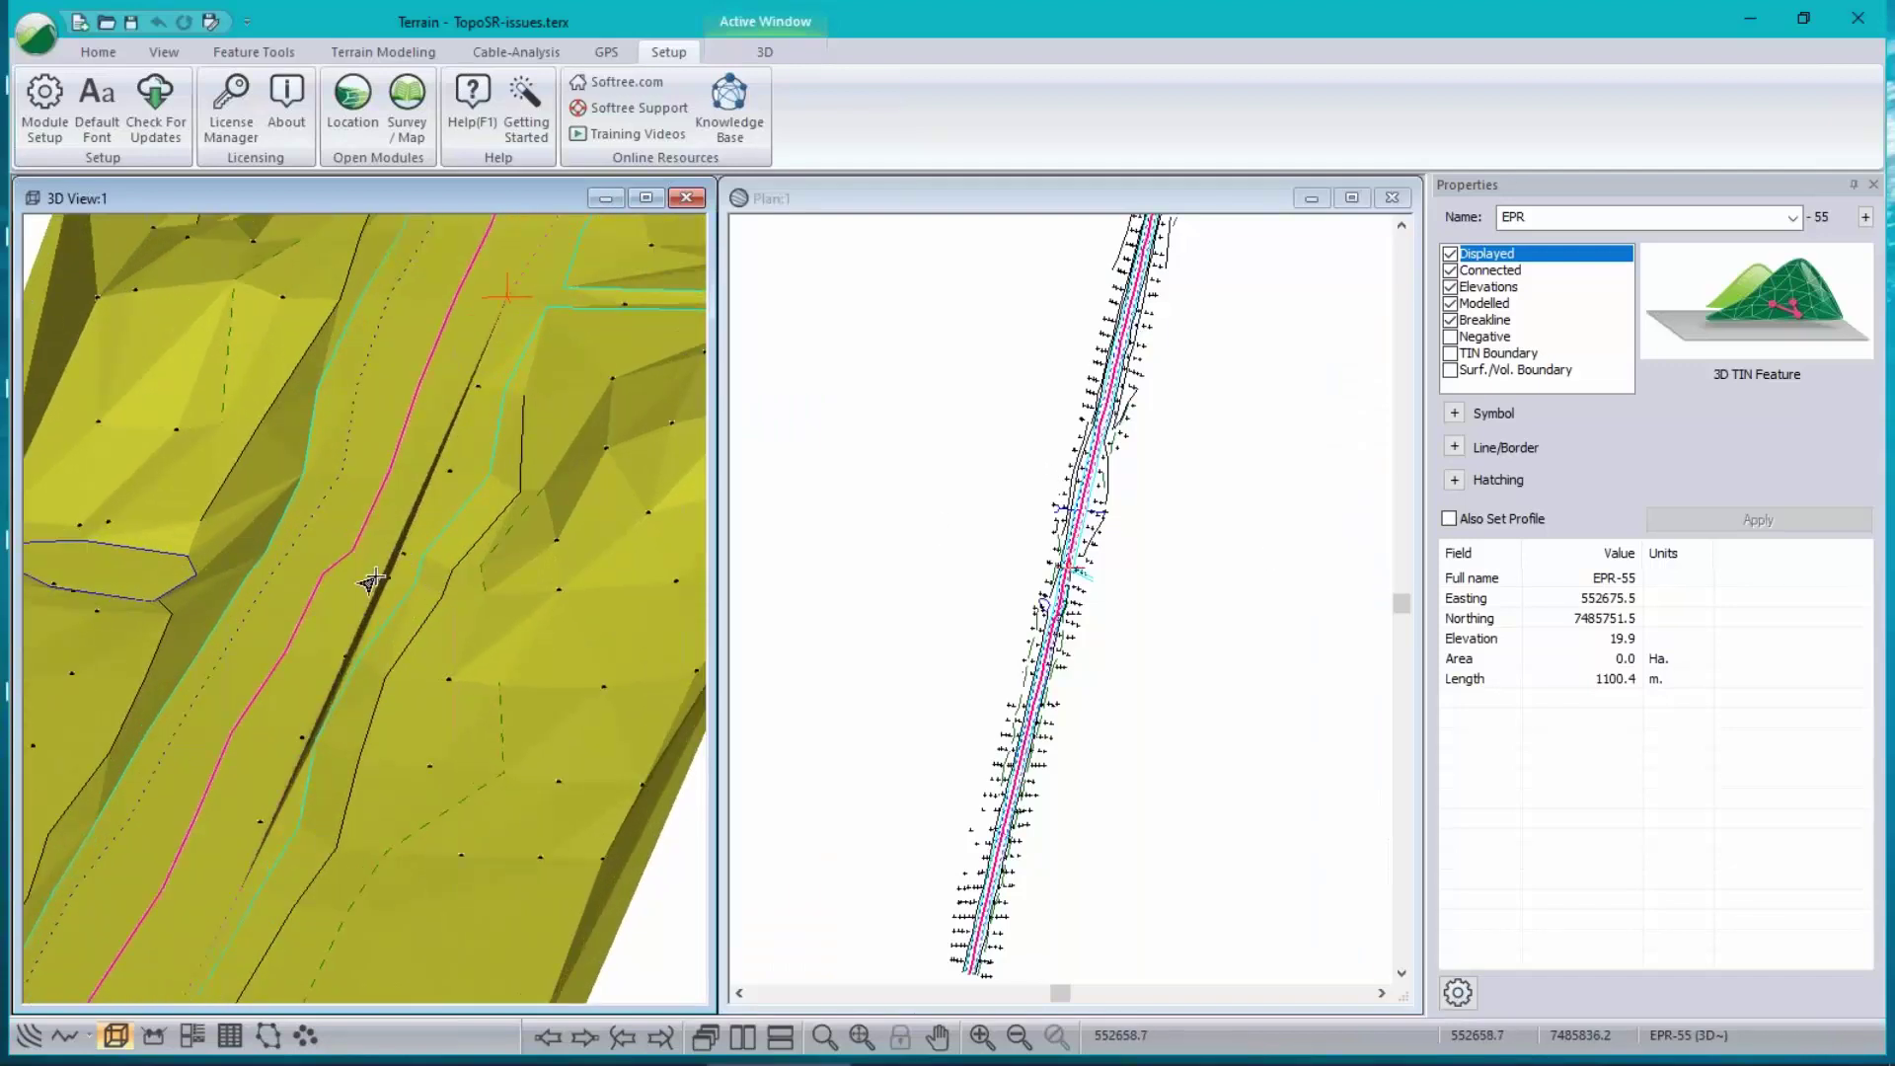
scroll(1082, 582, up, 5)
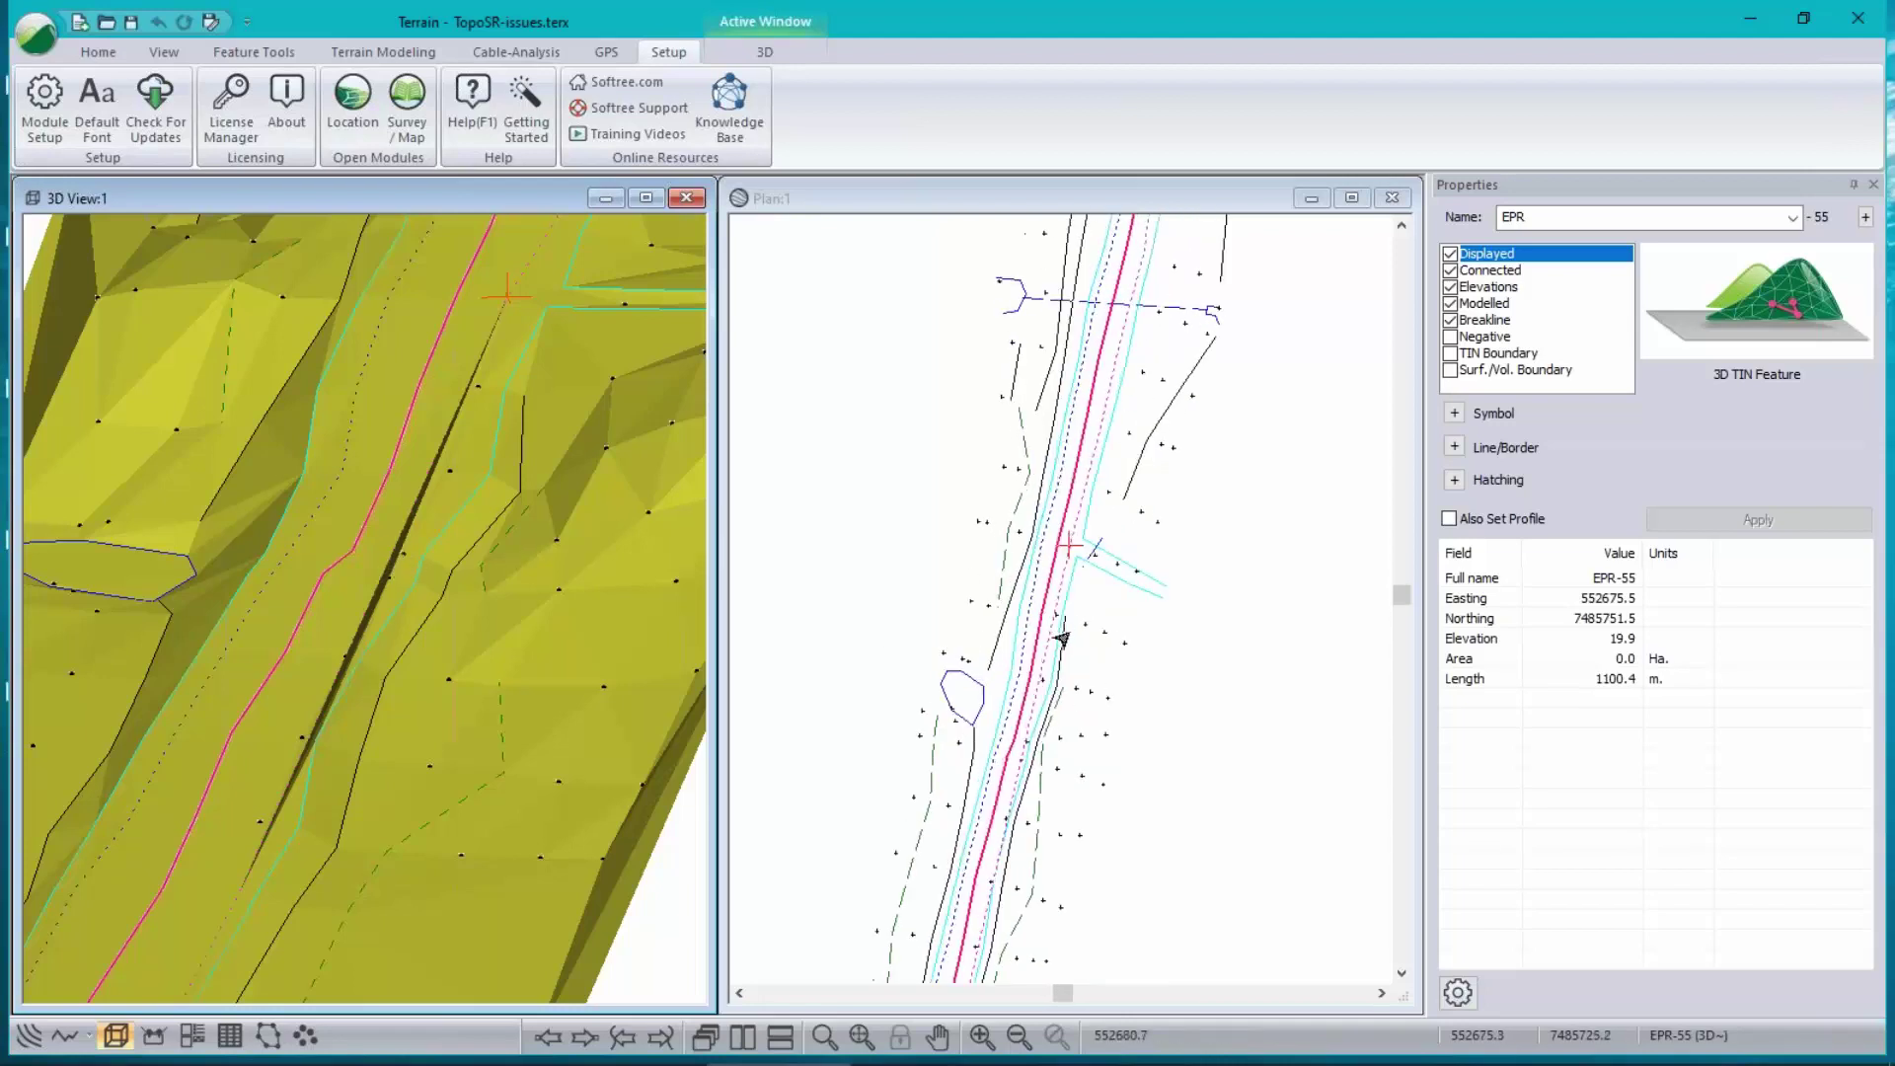
scroll(1057, 634, up, 2)
middle_drag(1040, 701, 1076, 489)
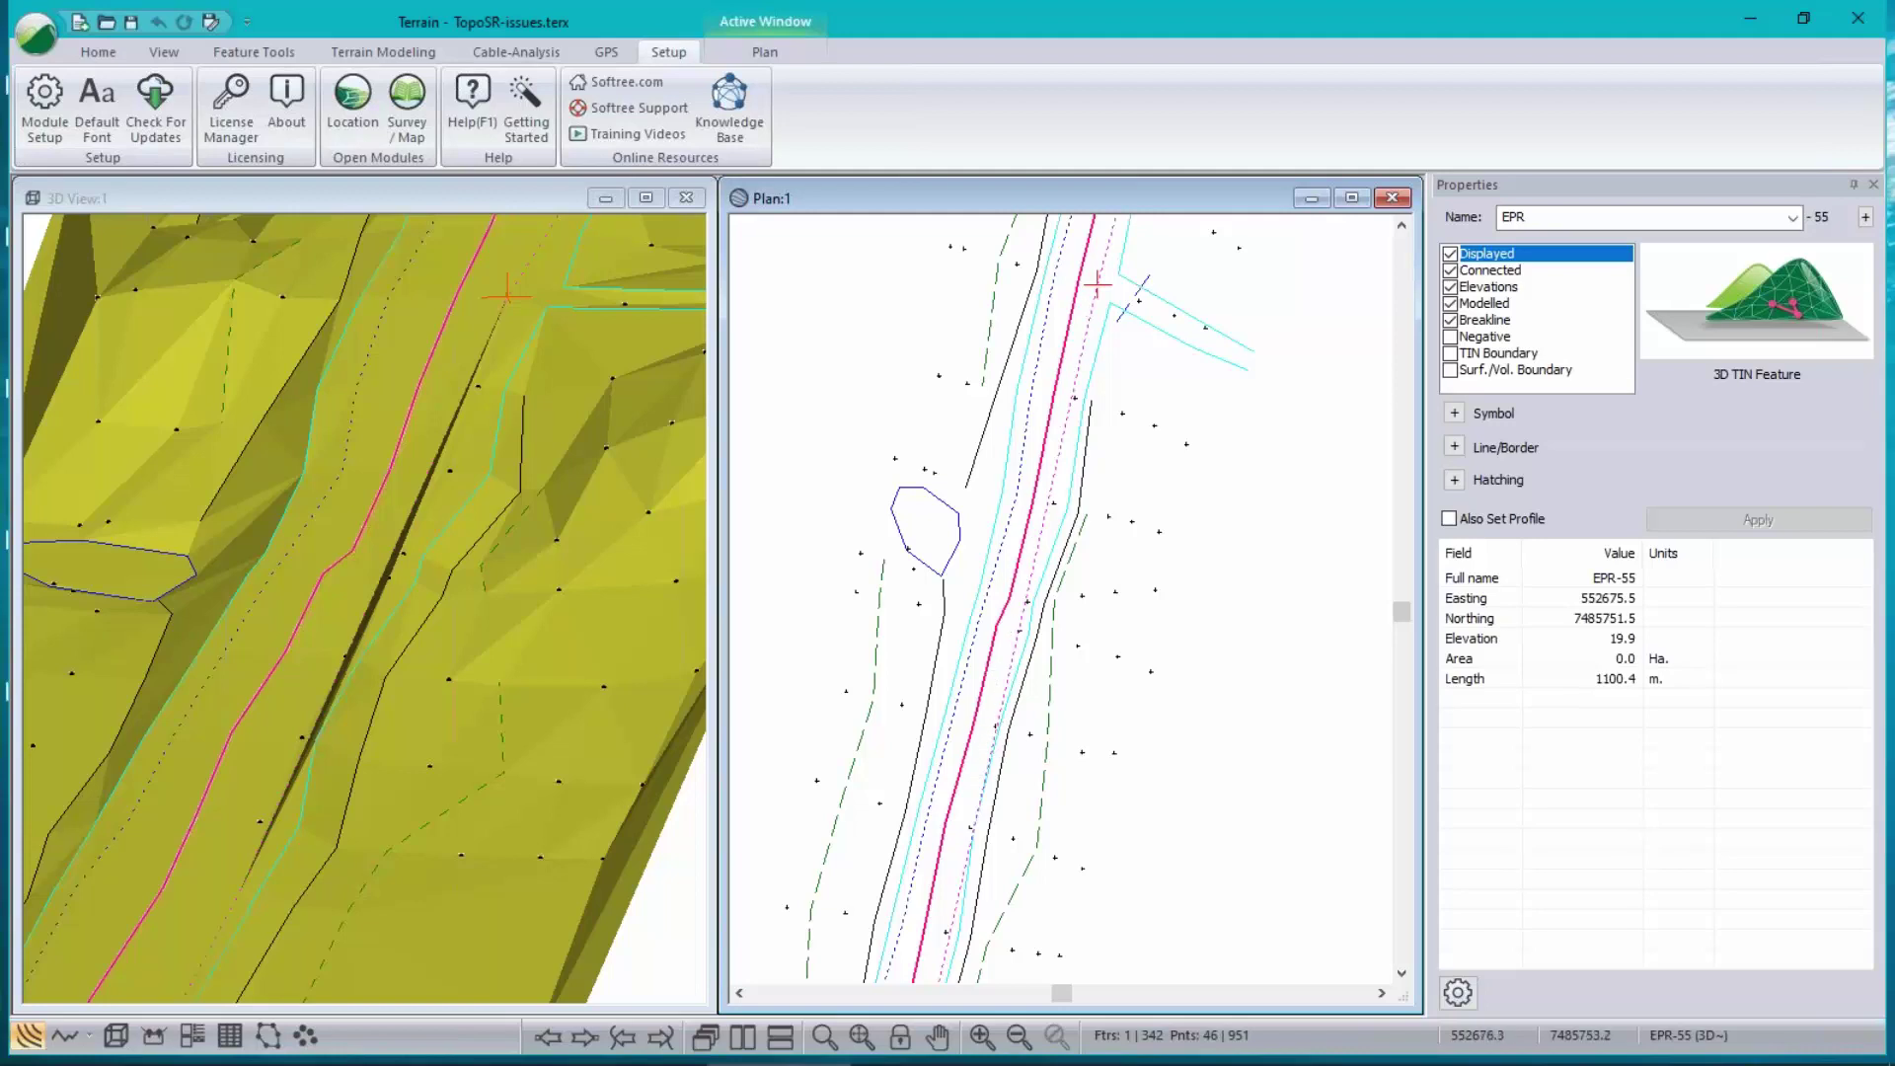
mouse_move(1097, 285)
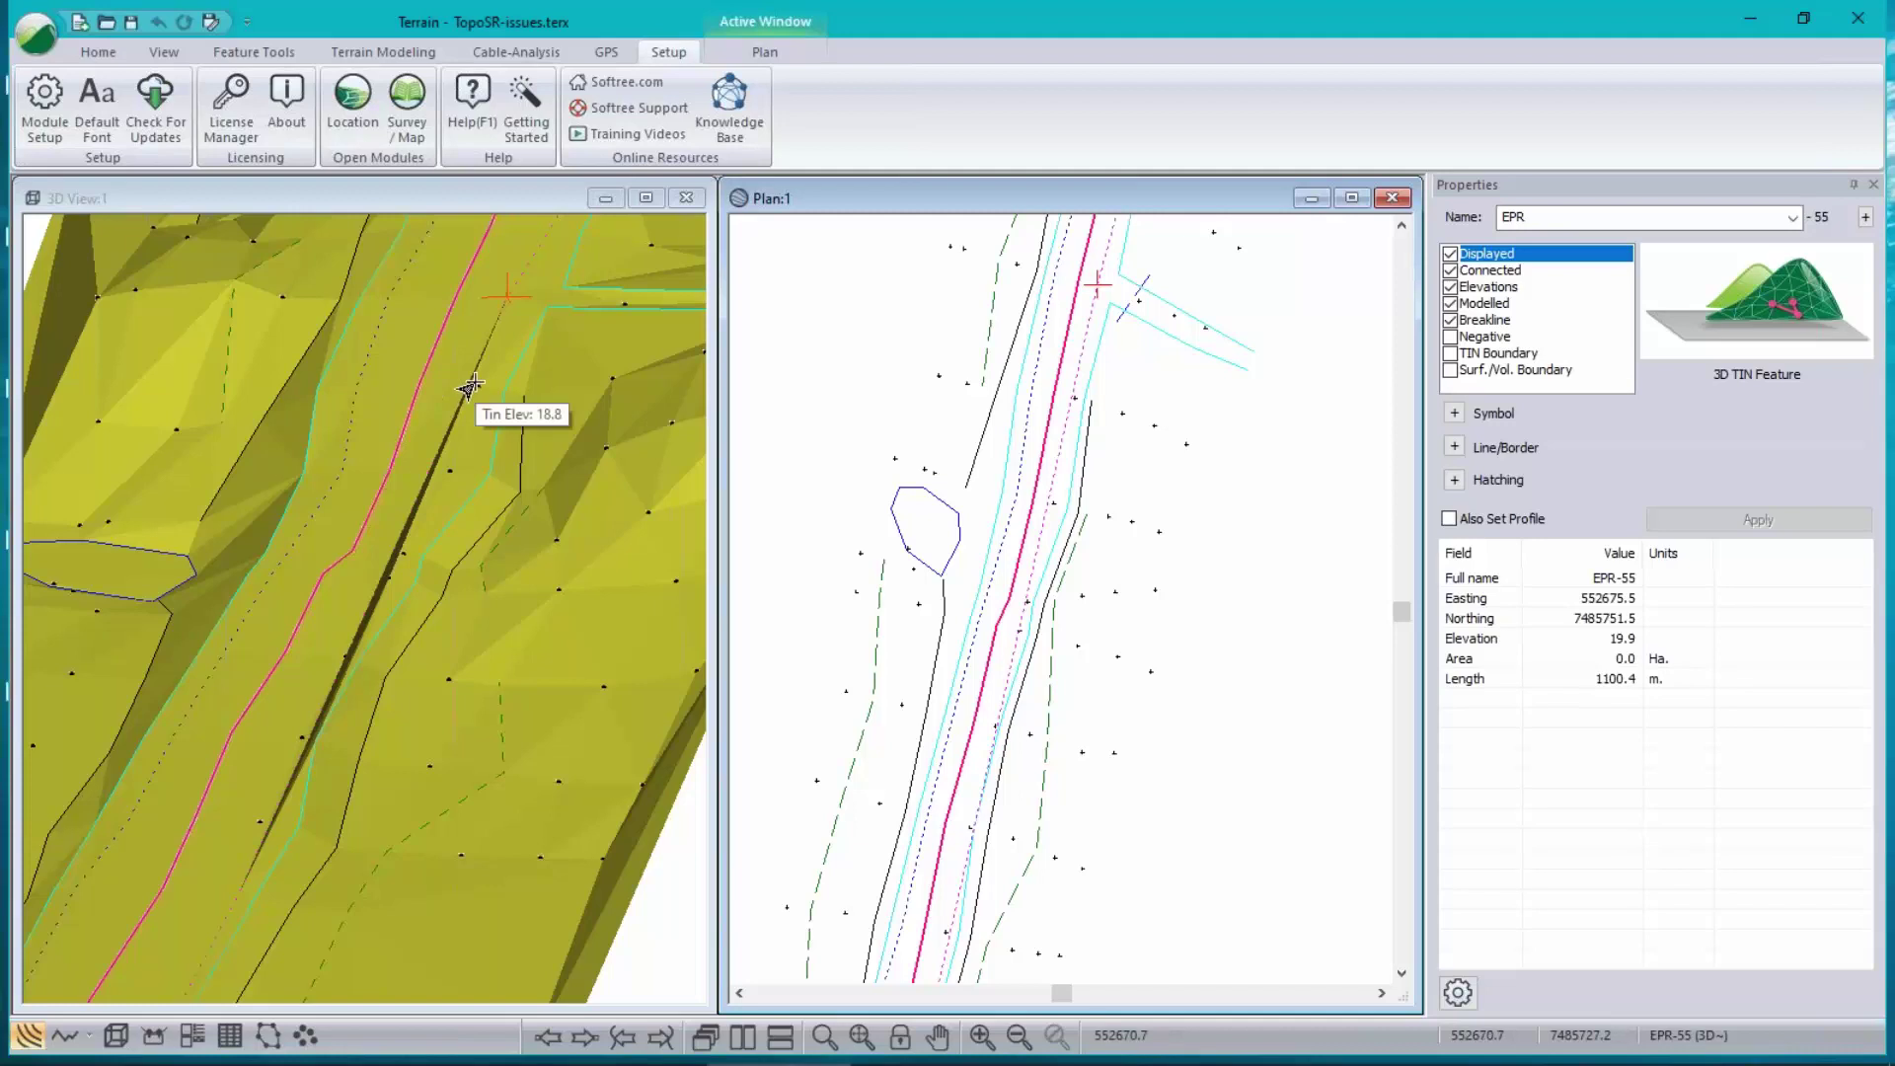
mouse_move(353, 644)
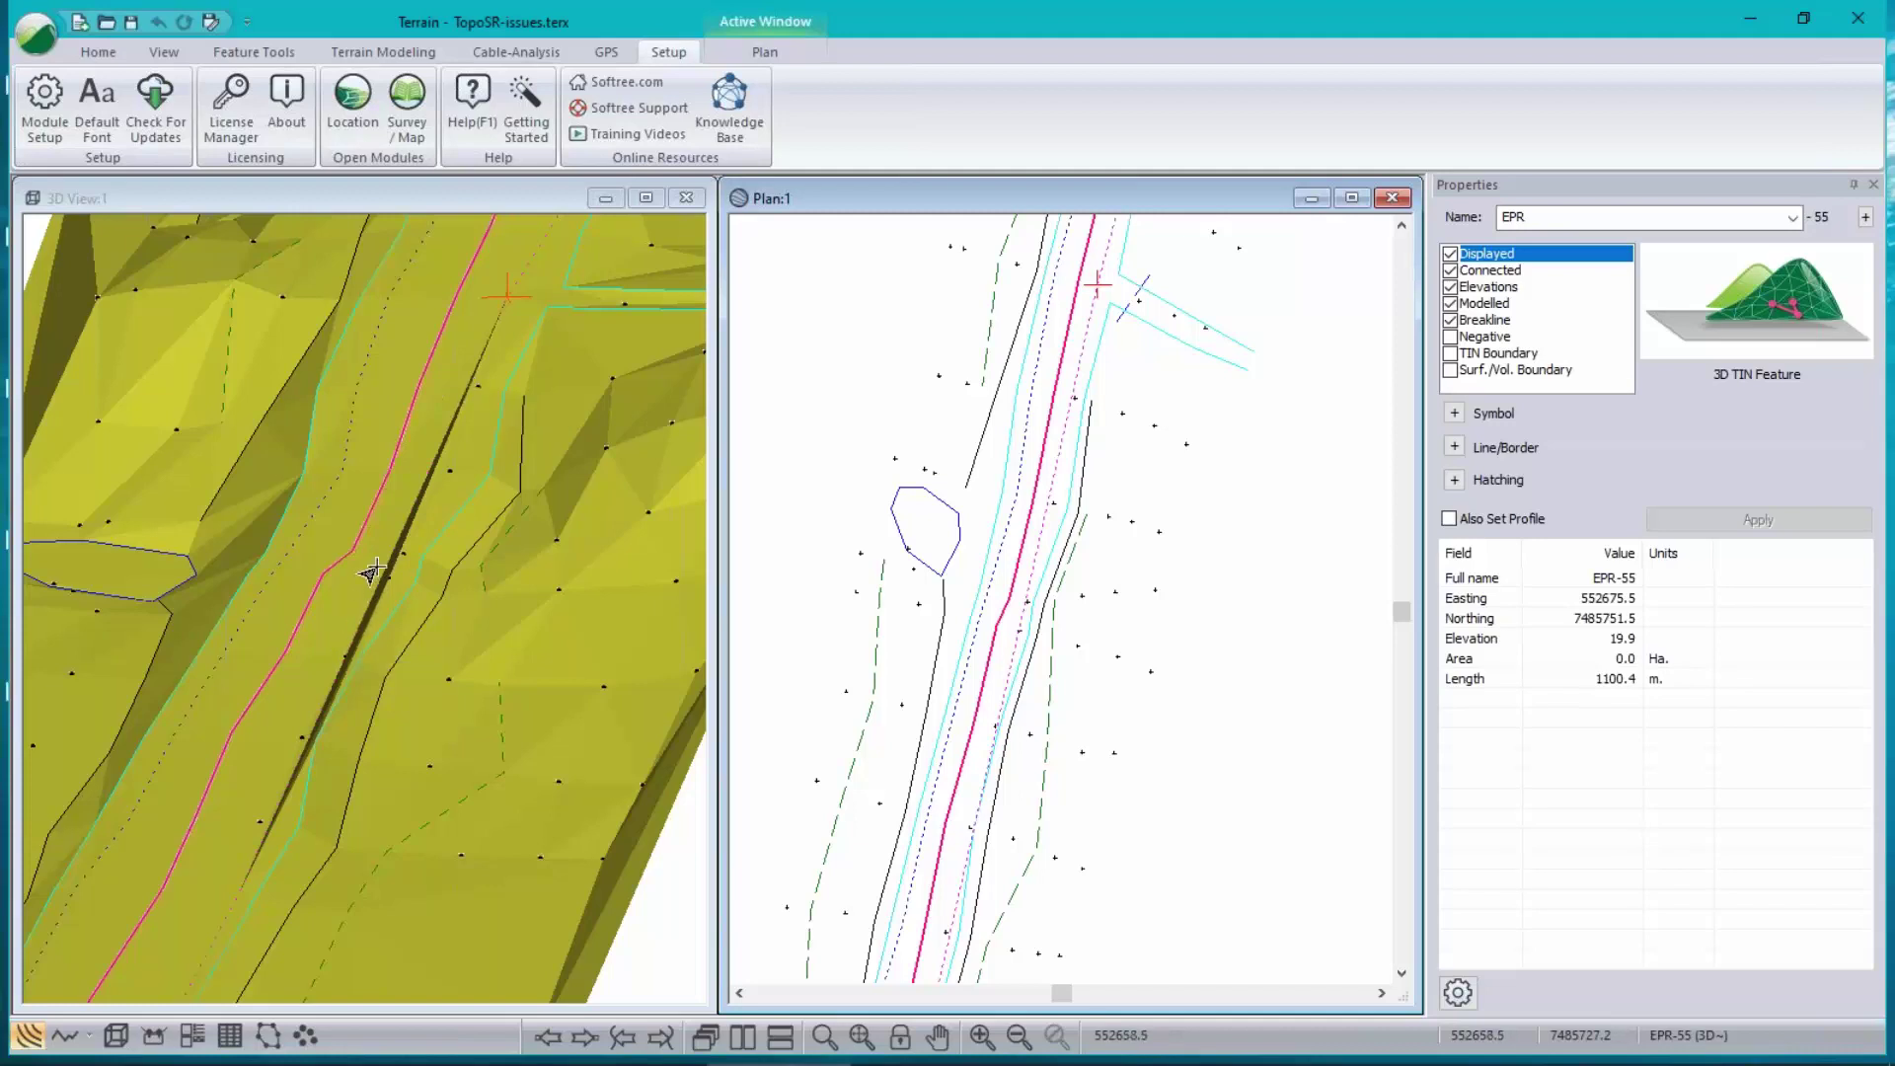
mouse_move(387, 556)
mouse_move(587, 815)
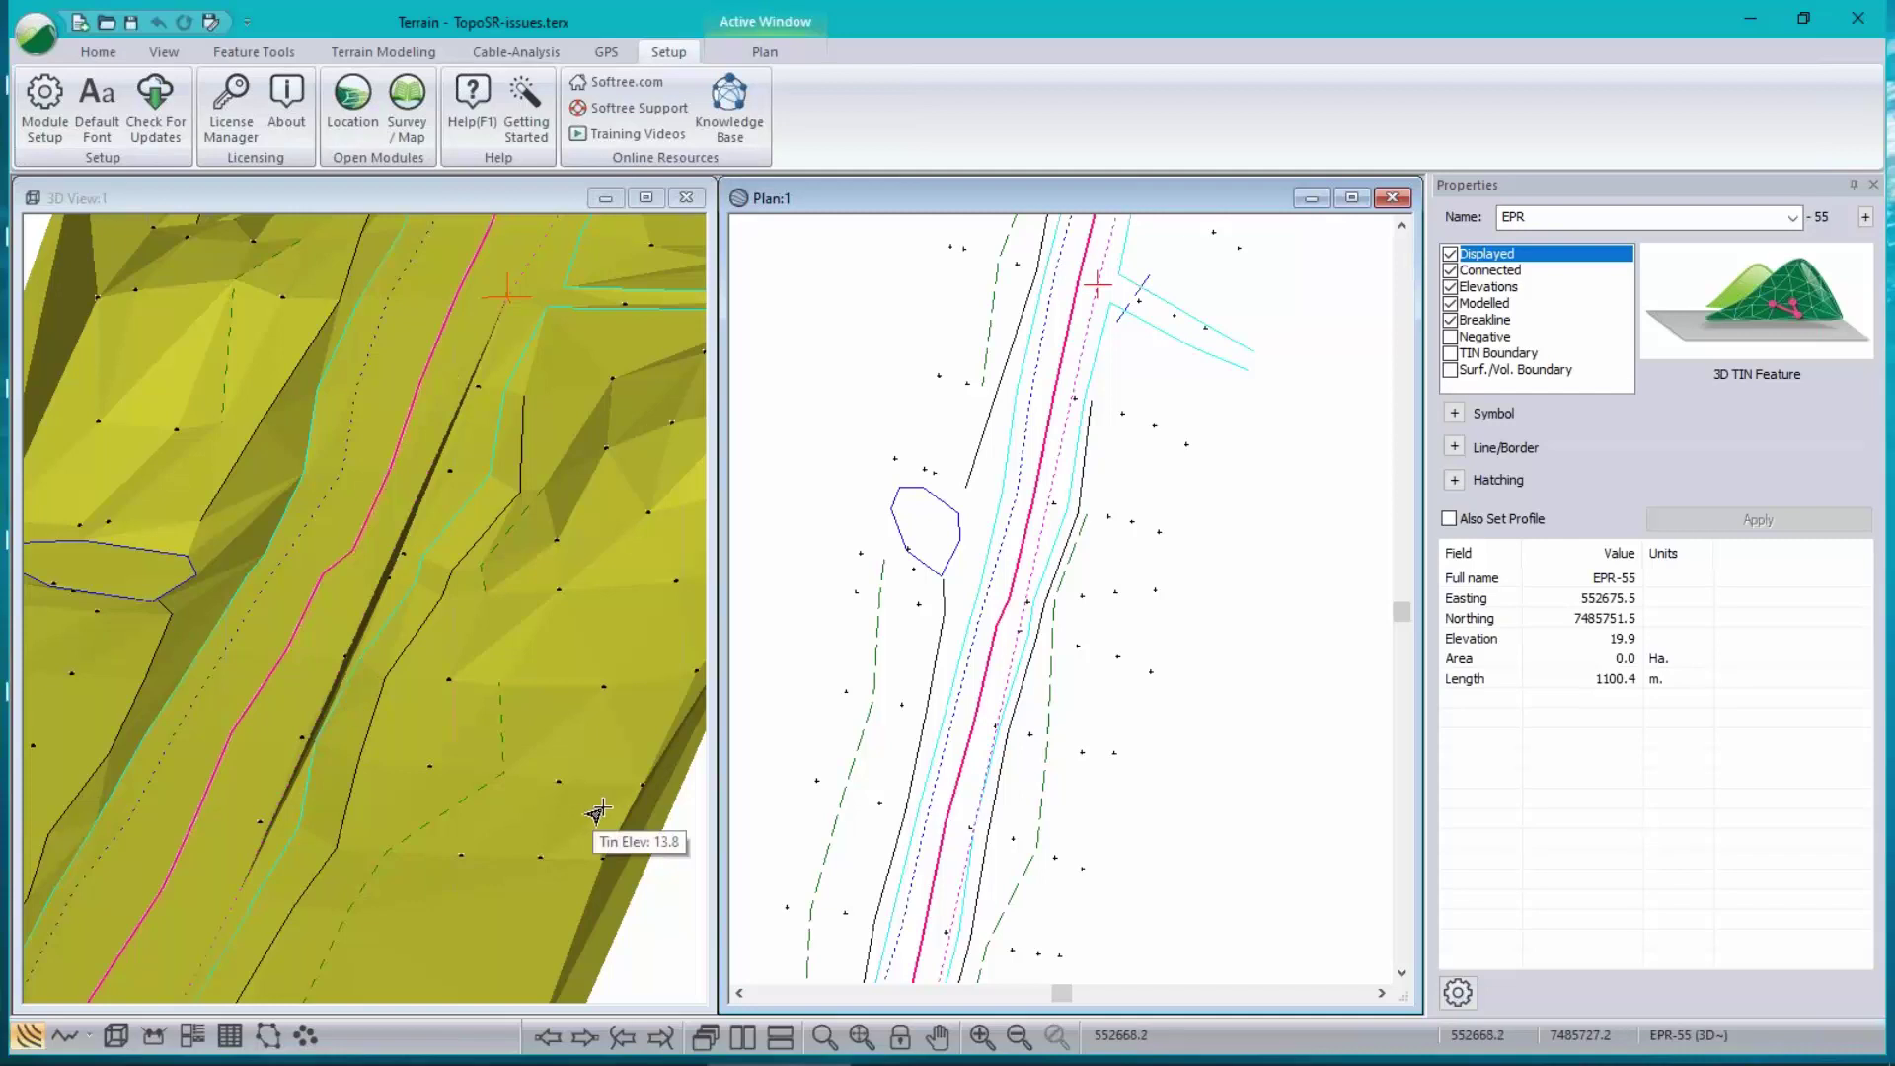
mouse_move(968, 714)
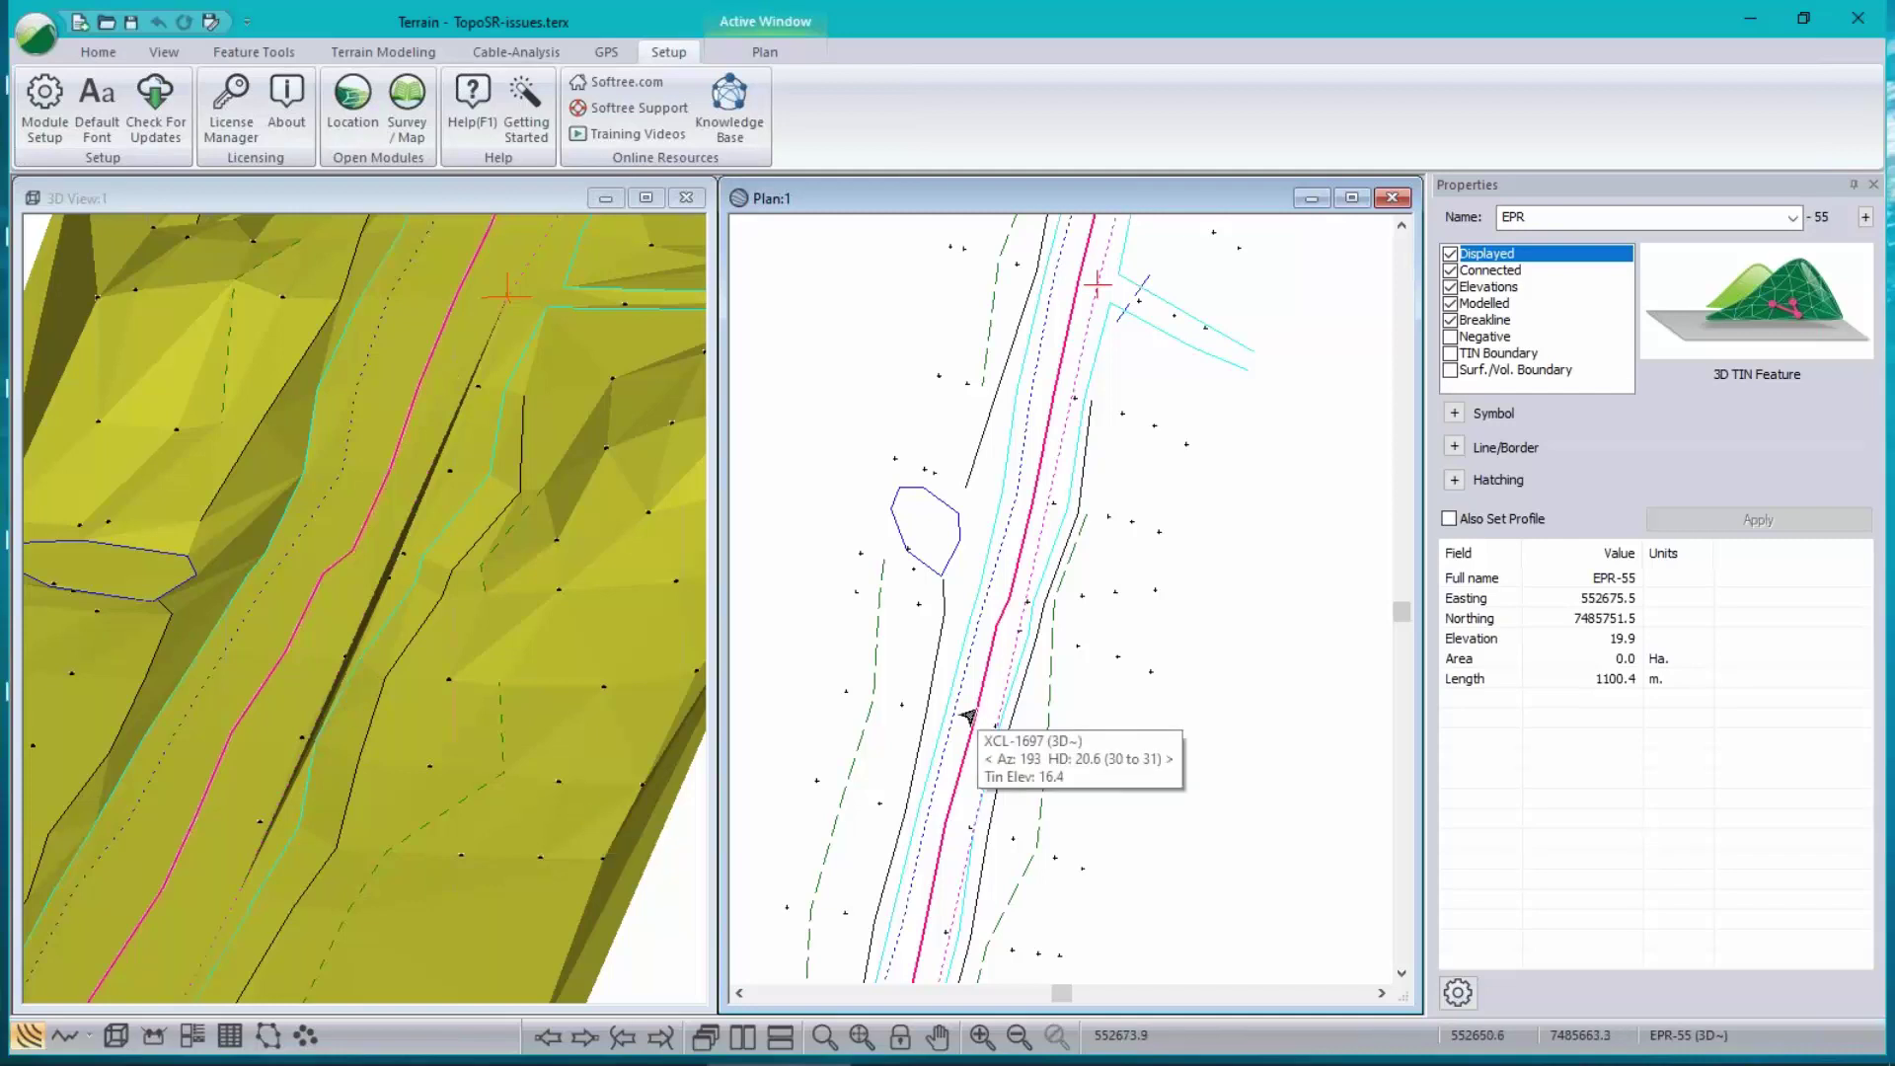
scroll(993, 652, down, 3)
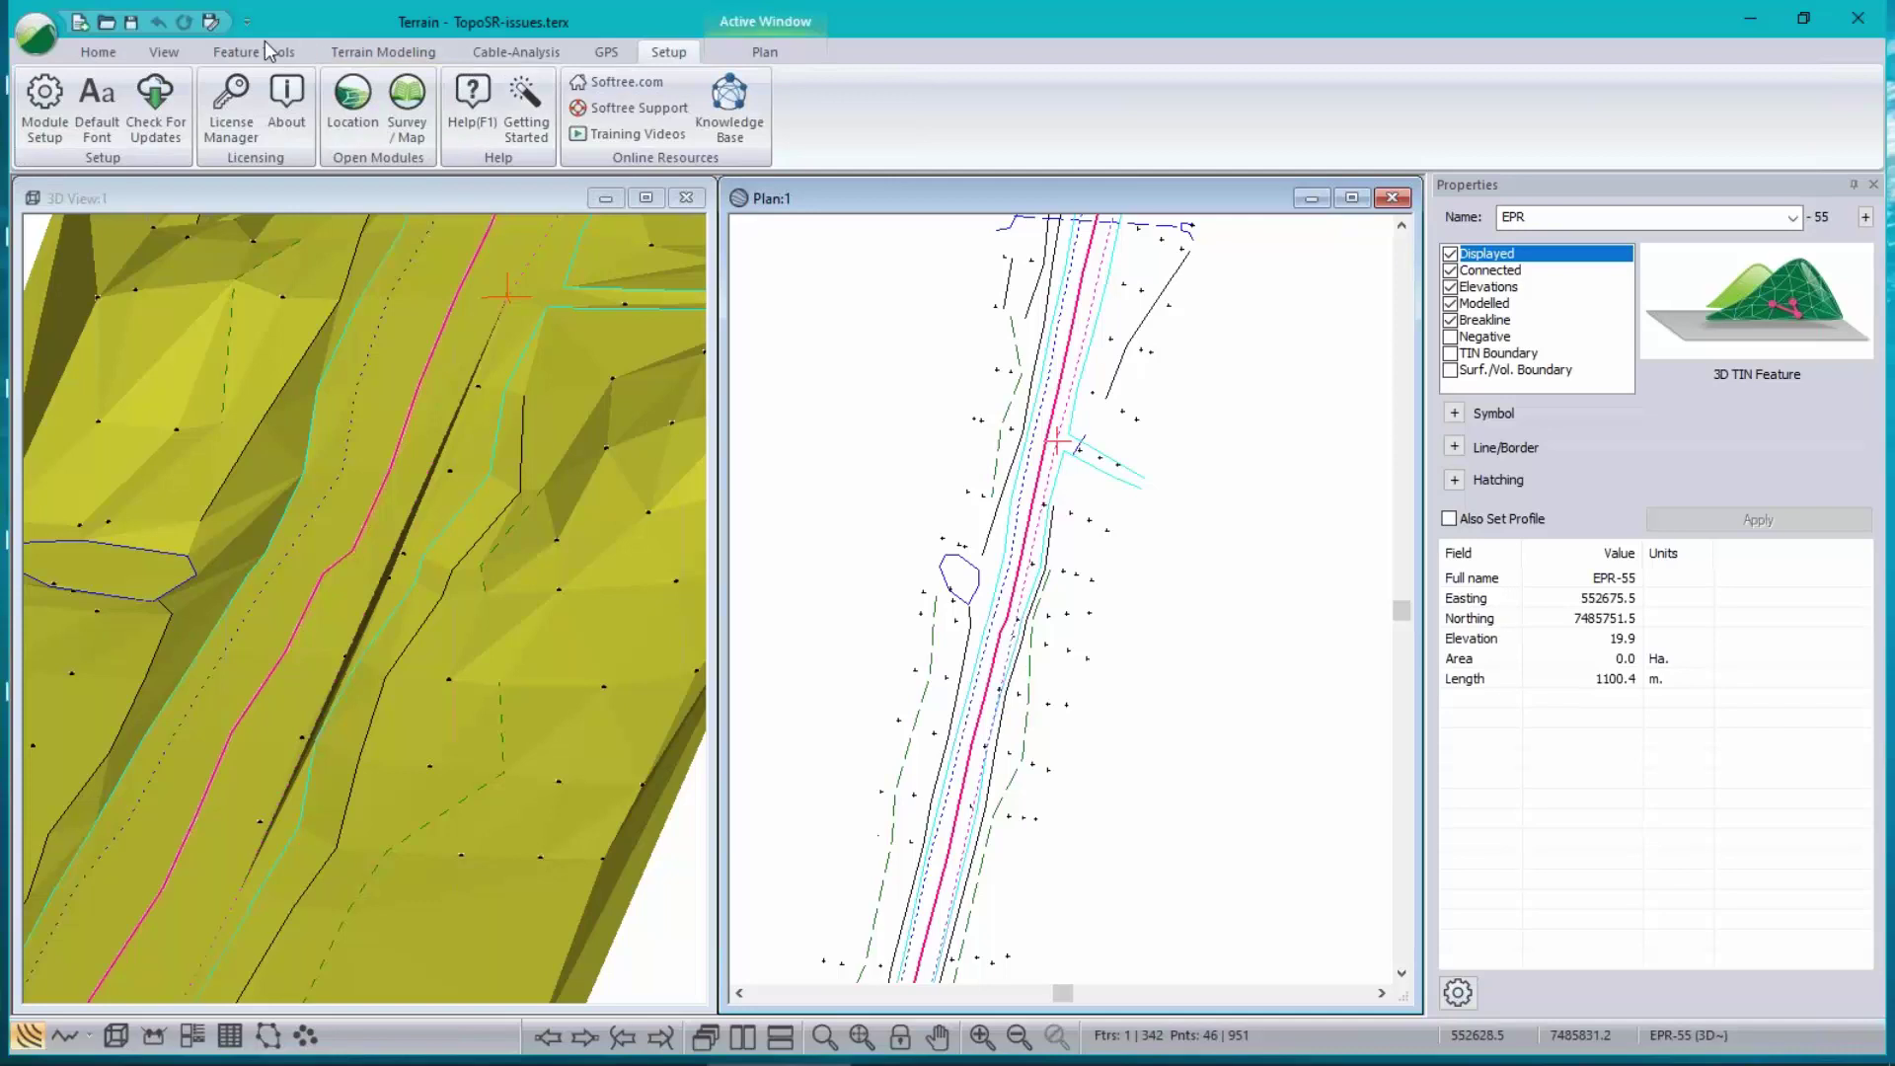
- Display the point list for the selected EPR line and open its displayed-field options
mouse_move(1205, 669)
click(305, 1035)
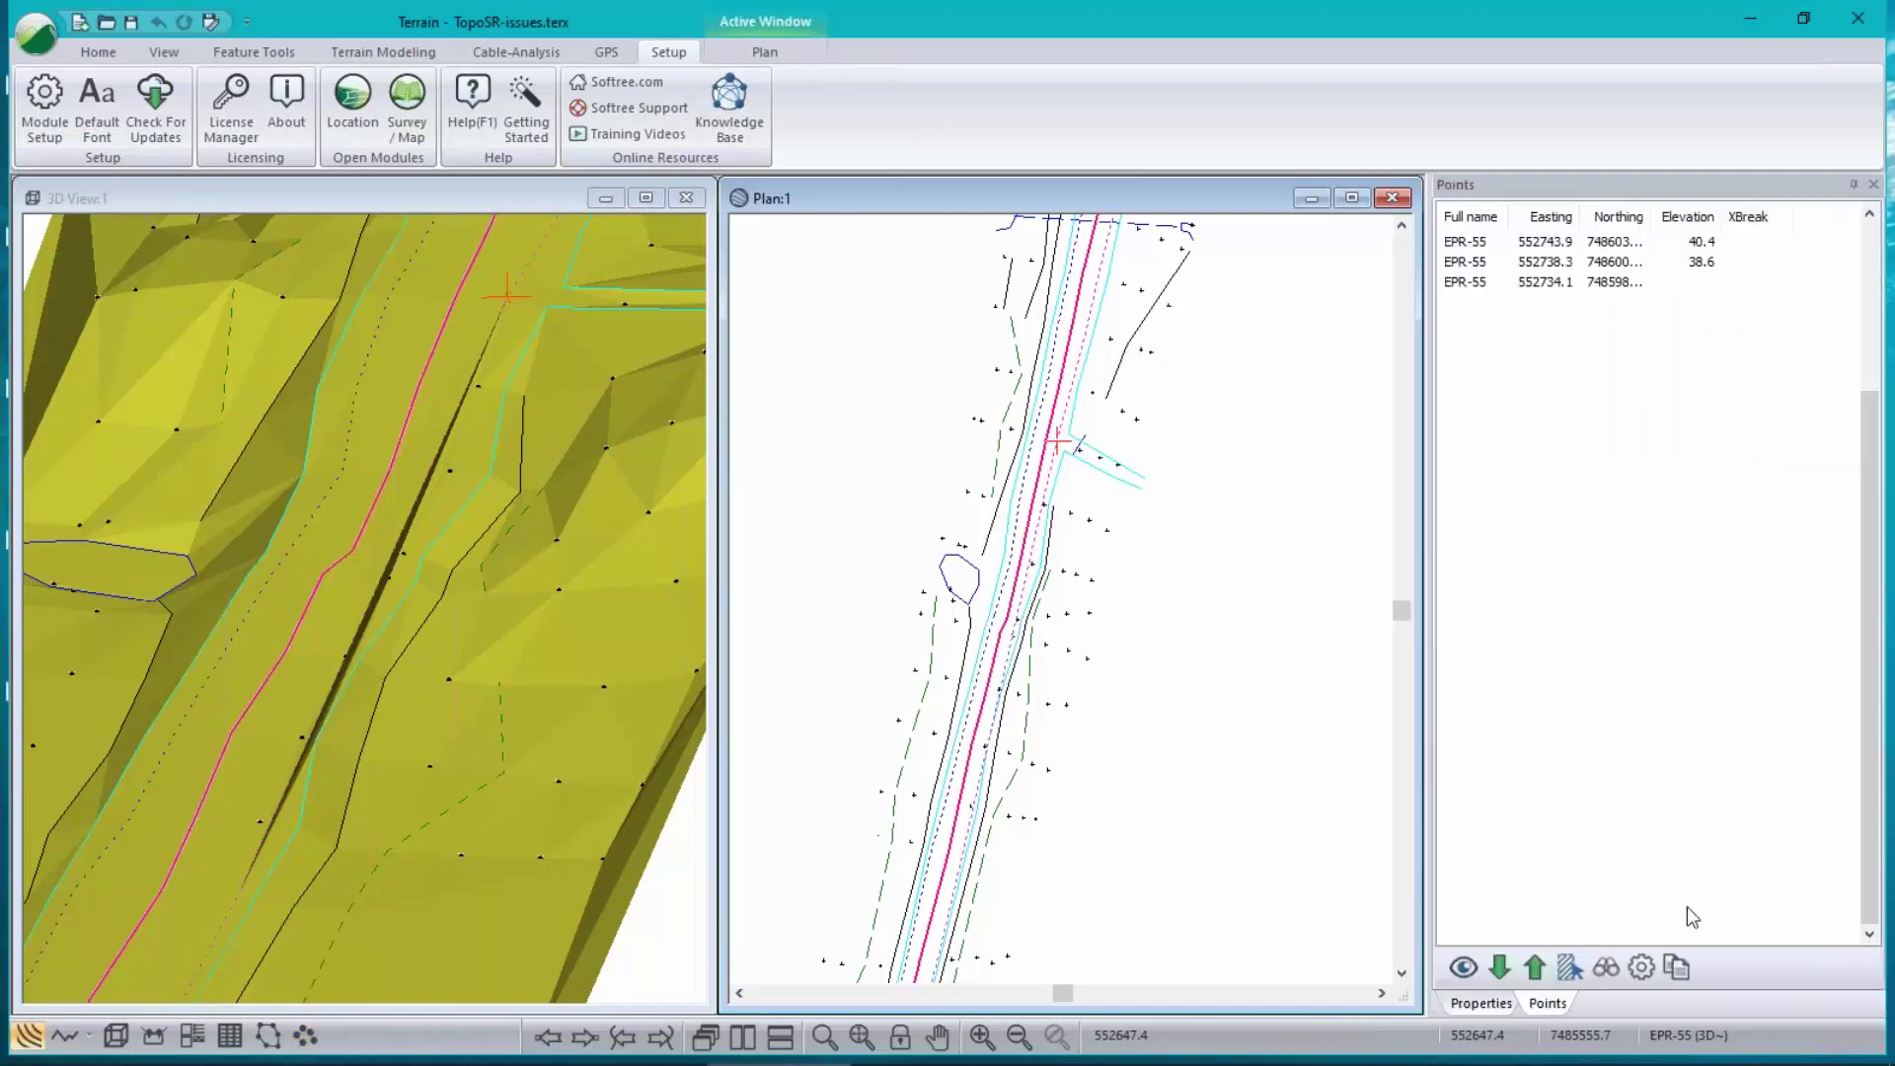
right_click(1591, 398)
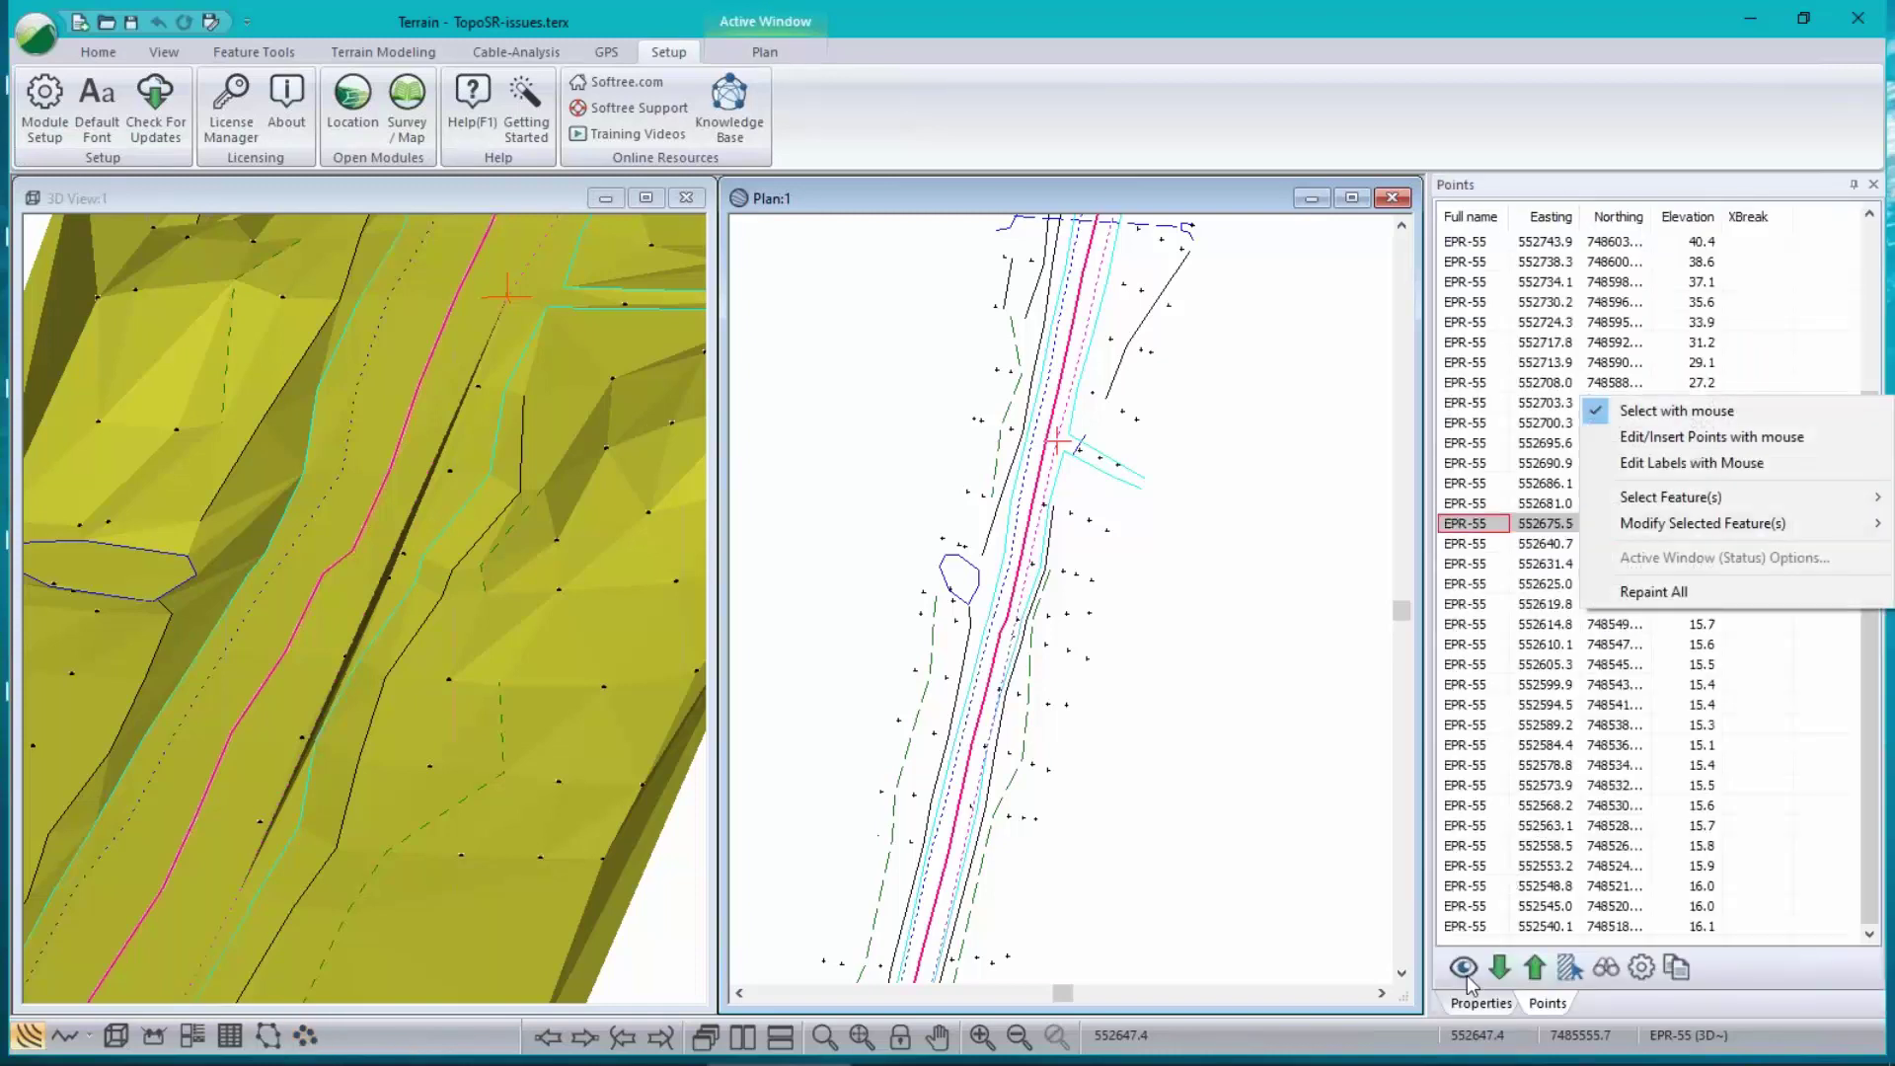
click(1641, 968)
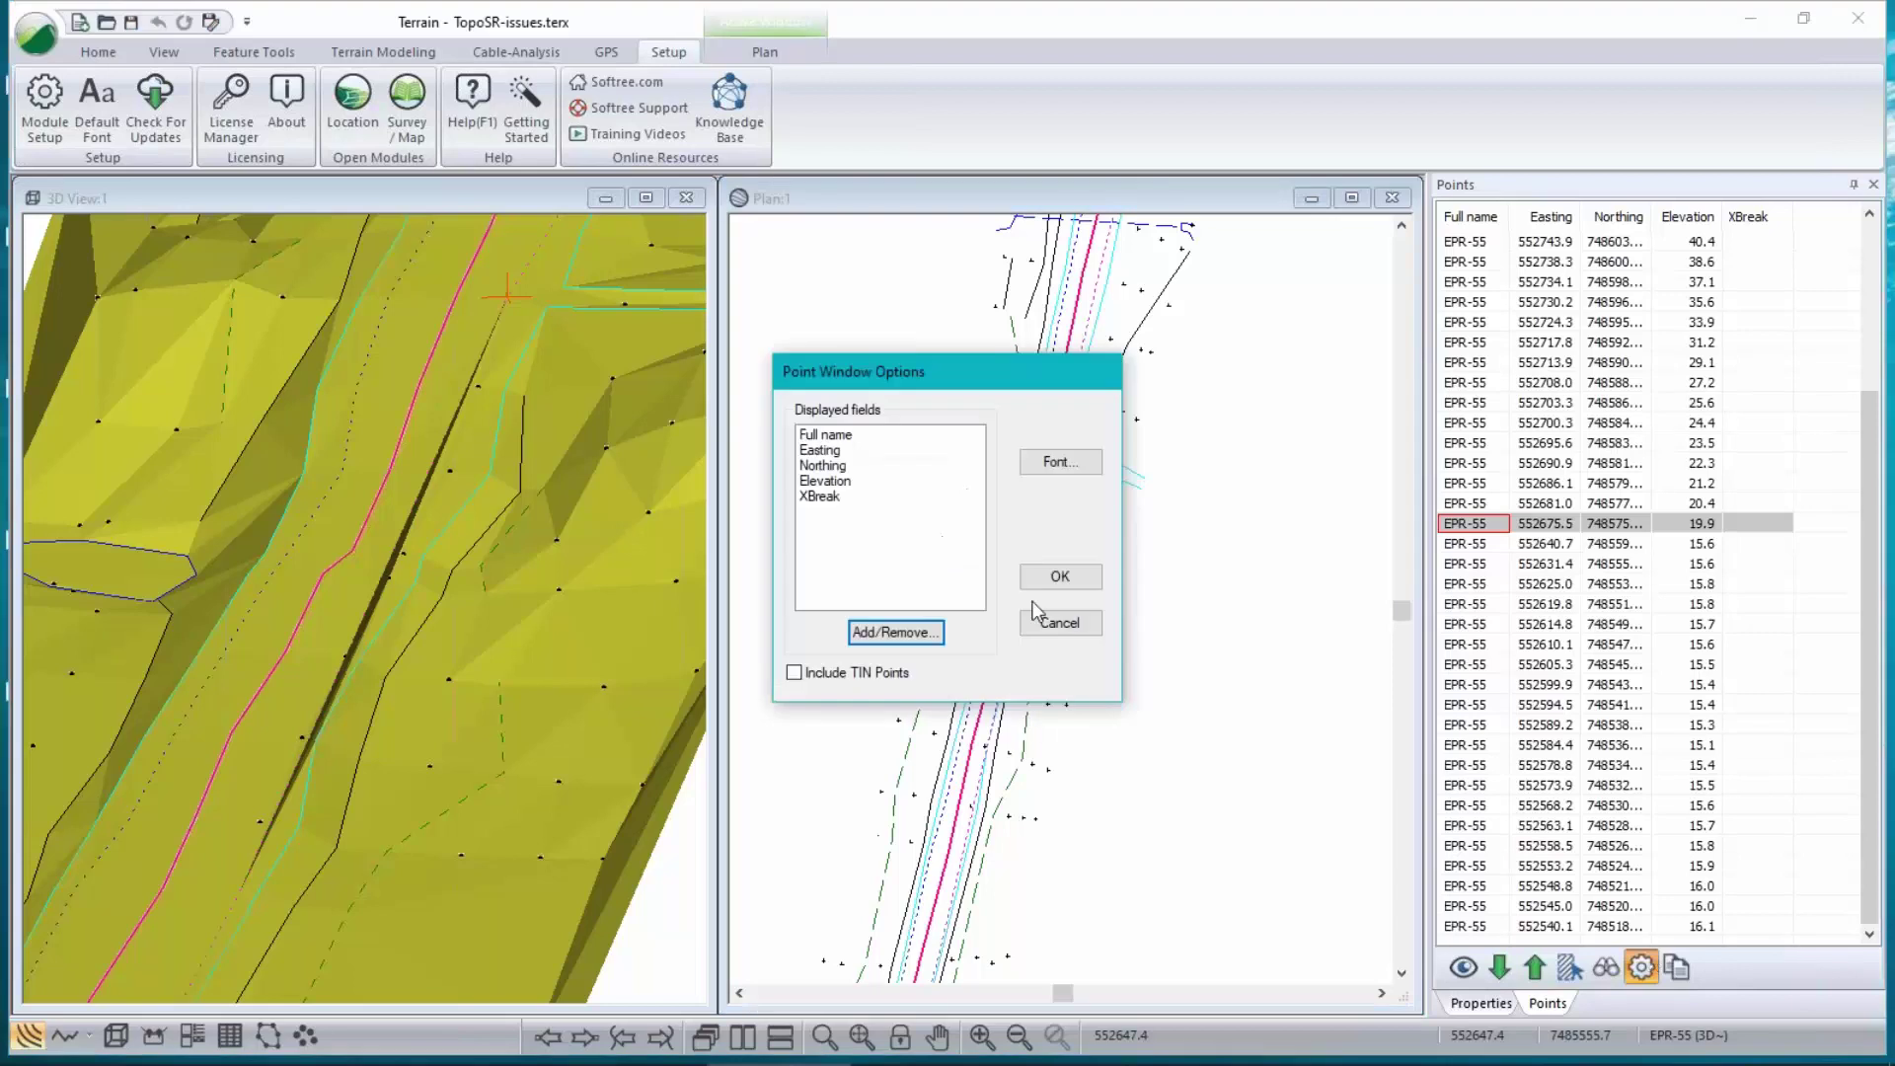
click(1067, 633)
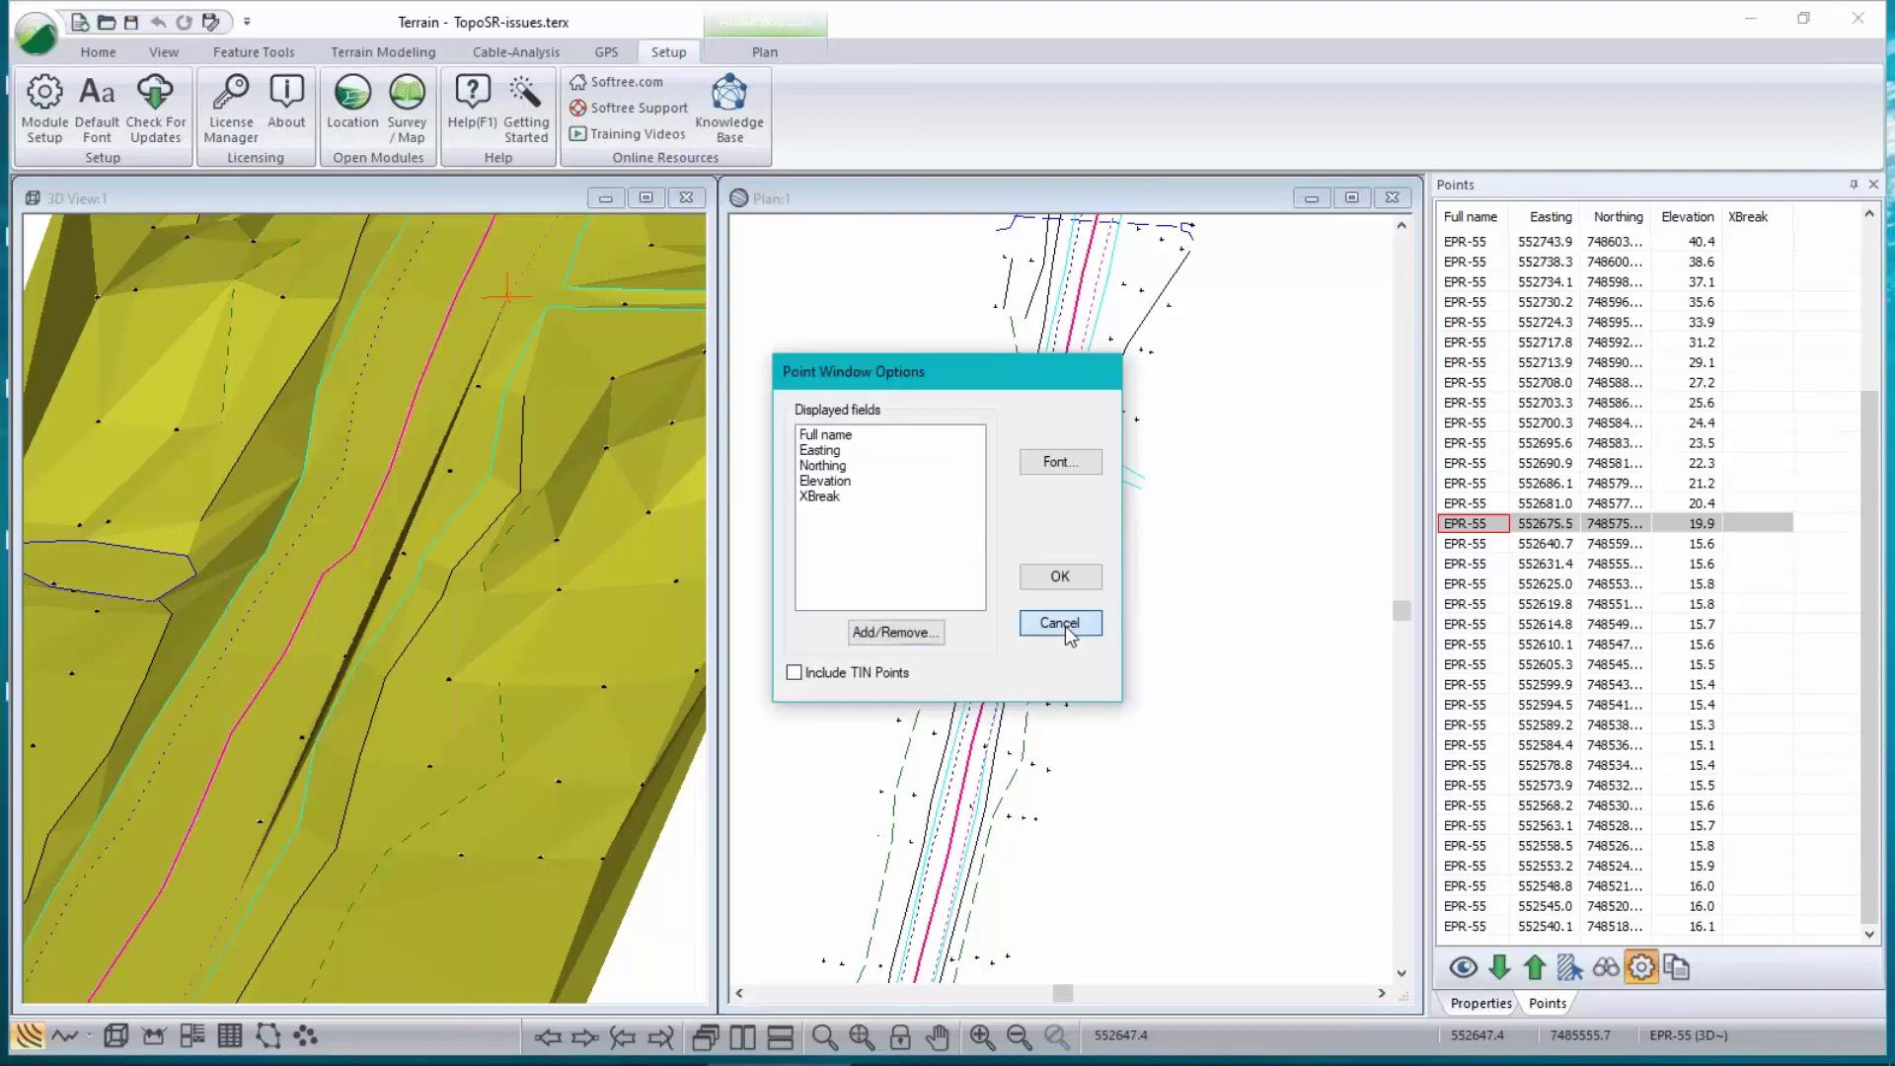
- Switch to the Topo with issues terrain and save its window arrangement to the BL_fix.ilt screen layout
click(160, 52)
click(932, 84)
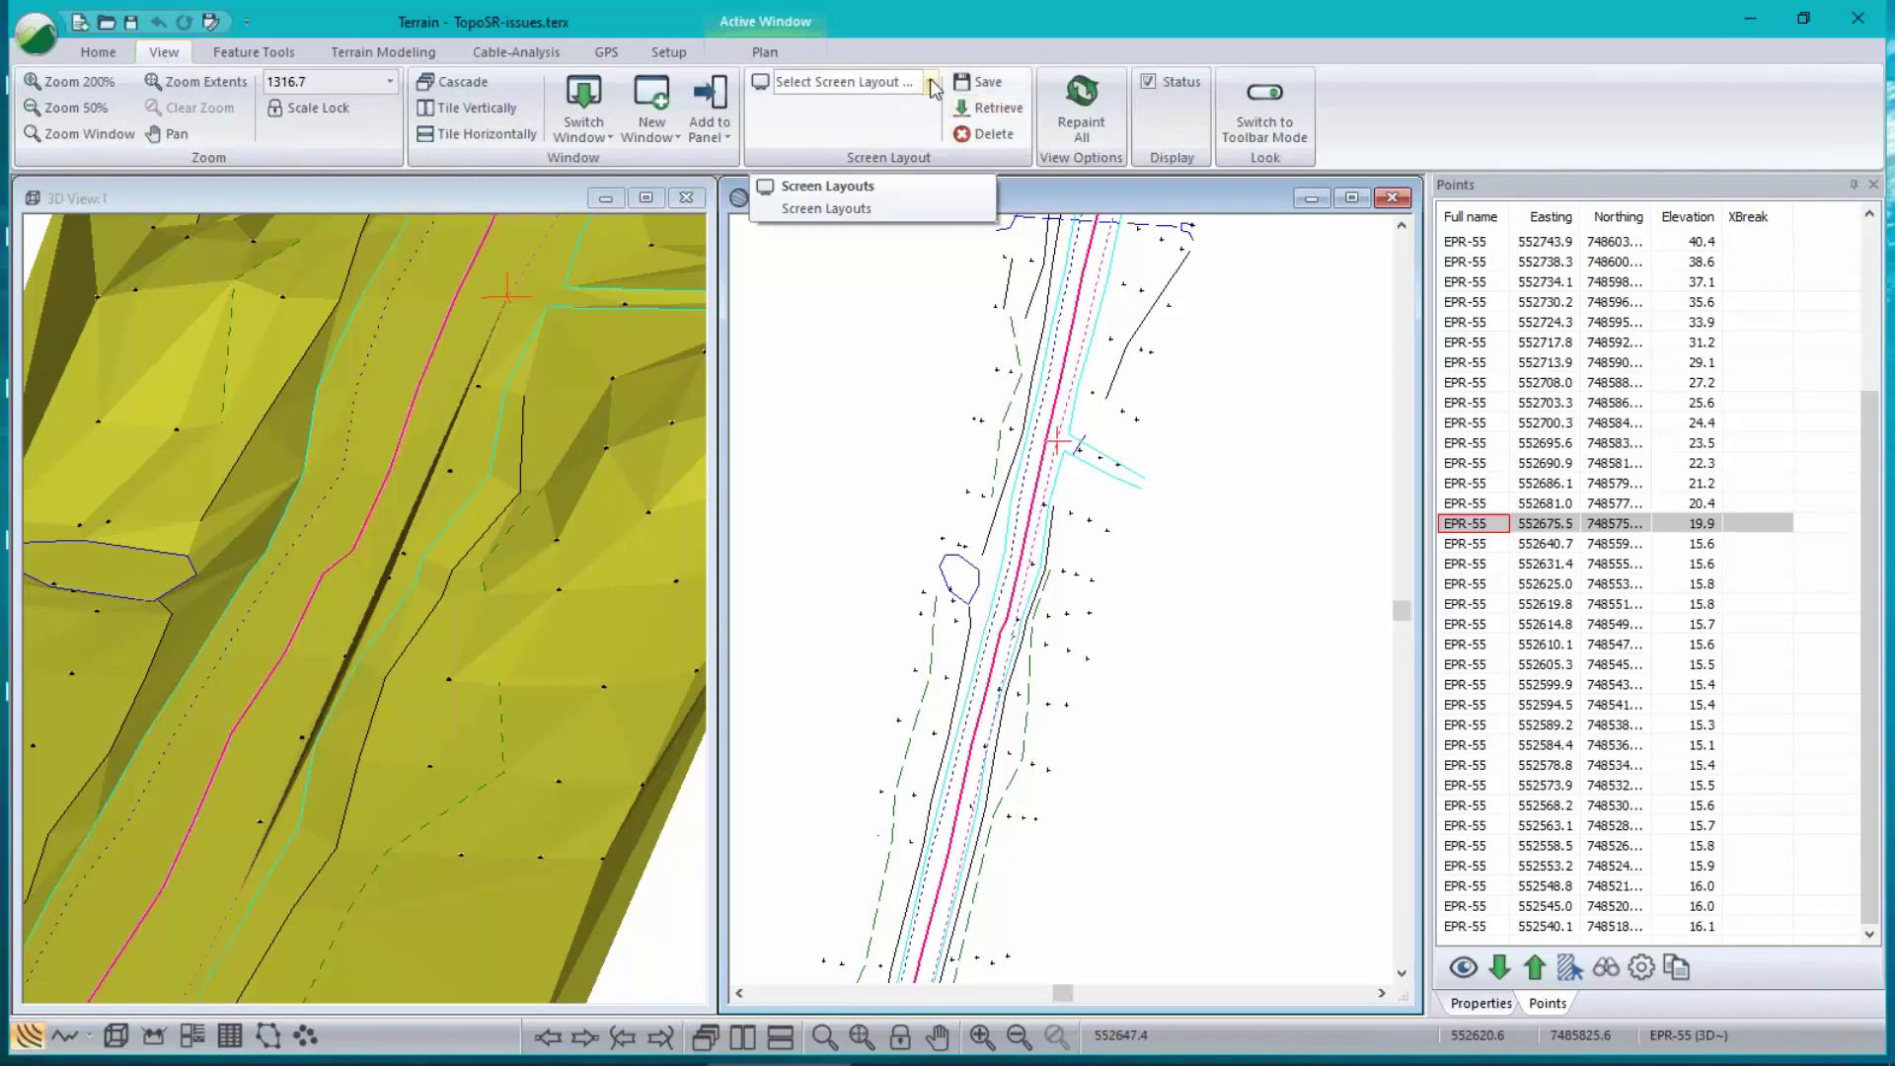
click(932, 85)
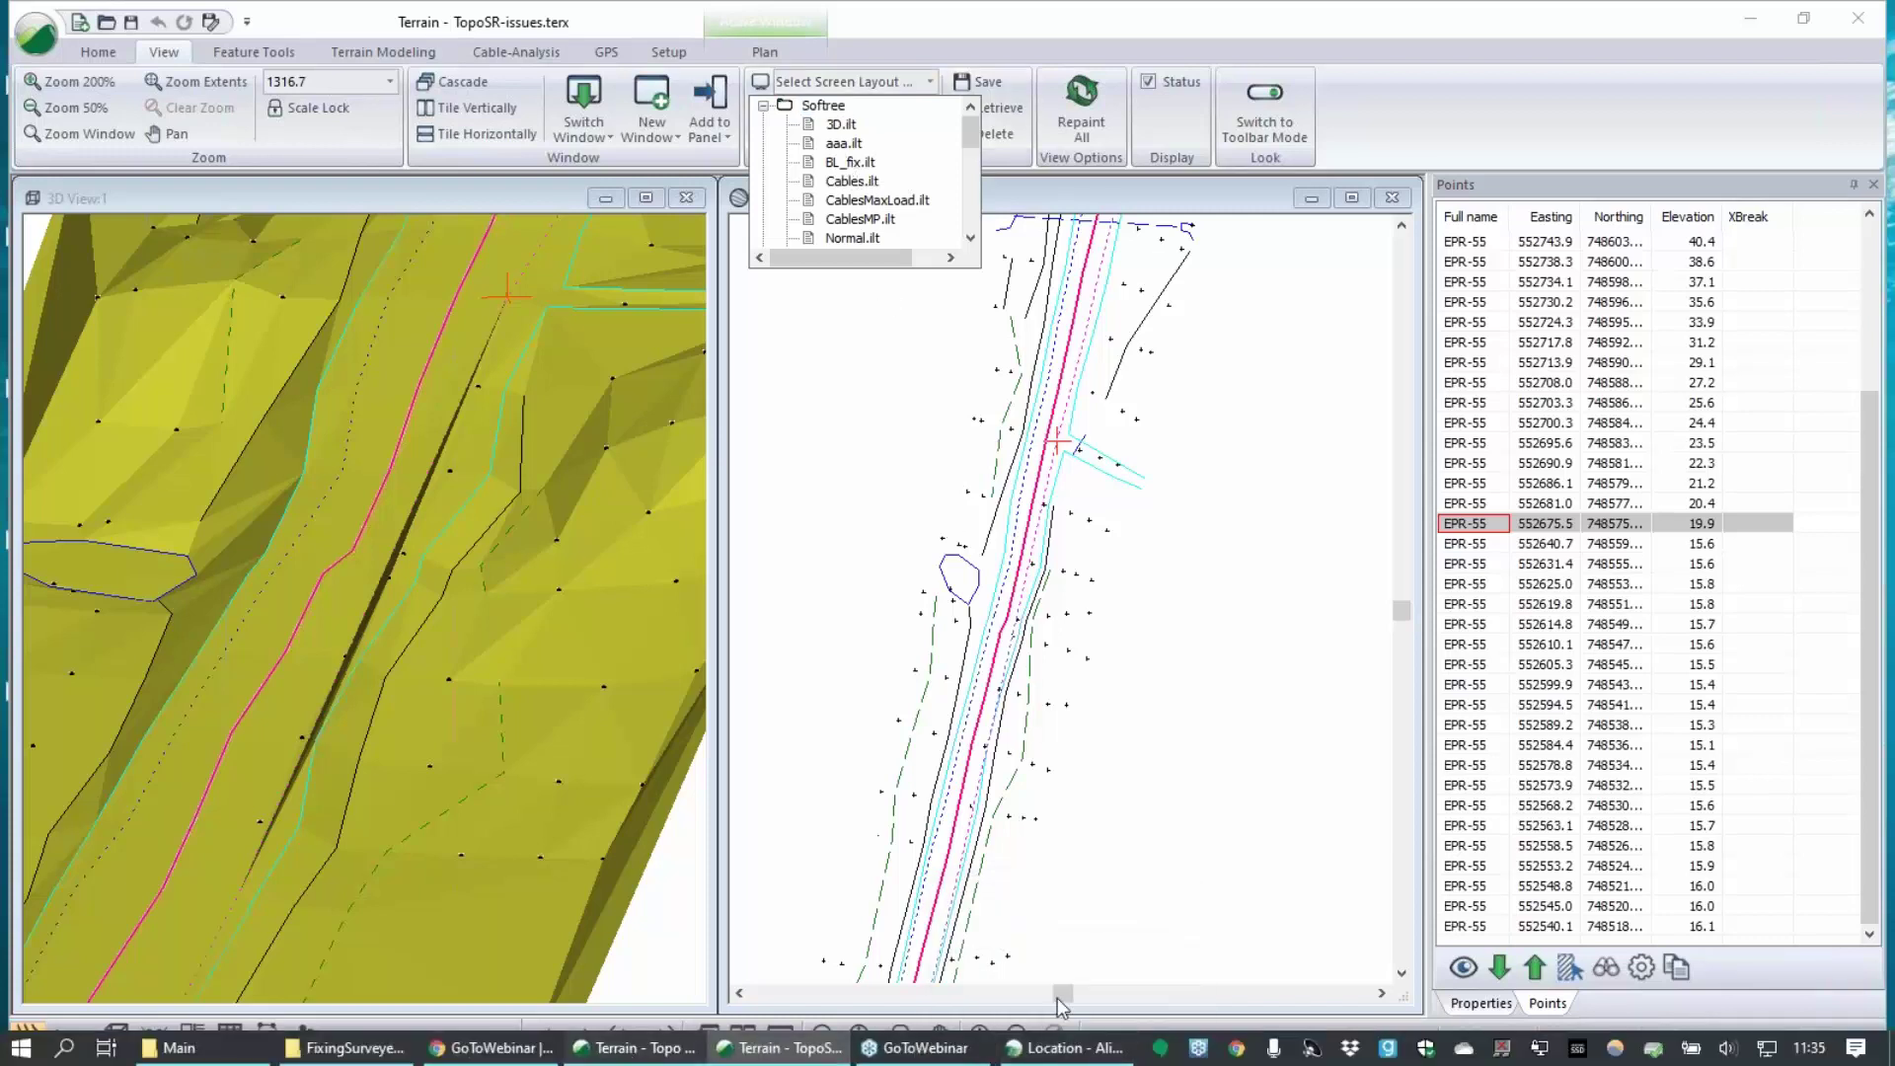
key(alt+Tab)
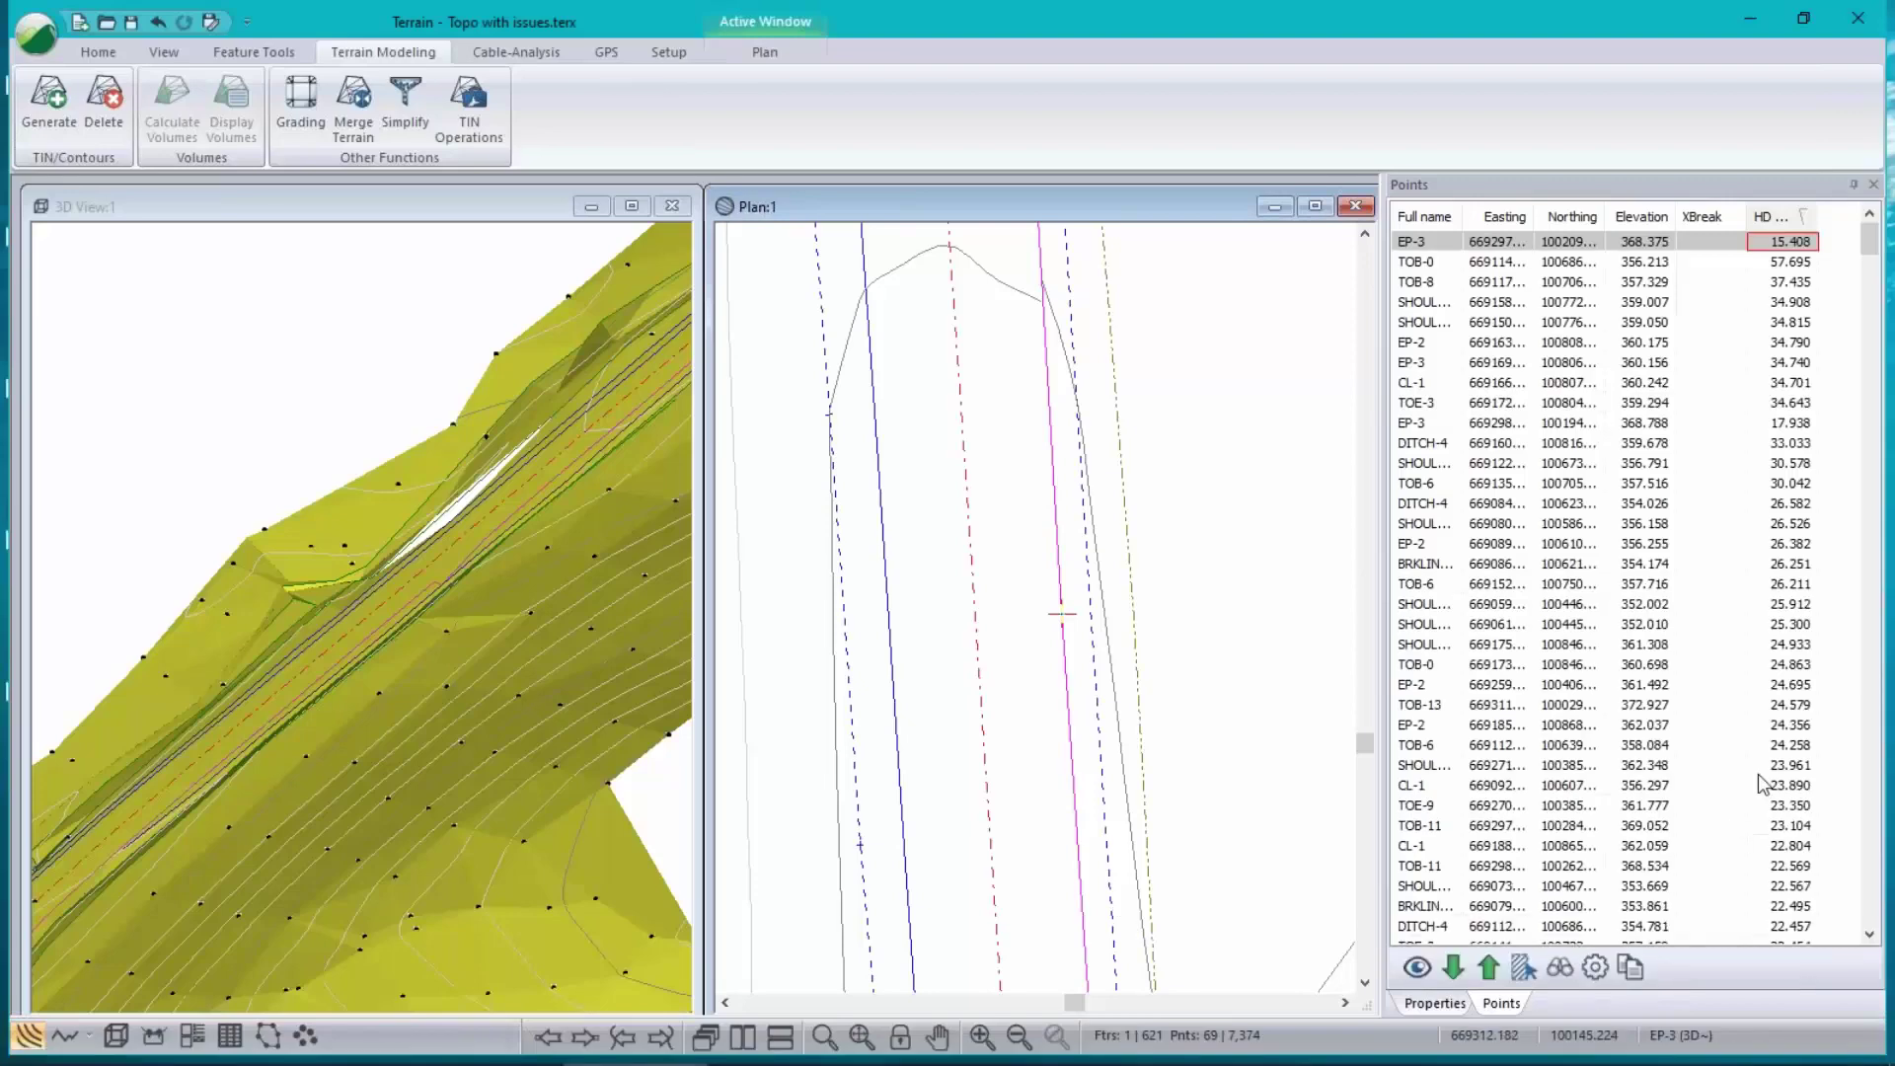
click(162, 55)
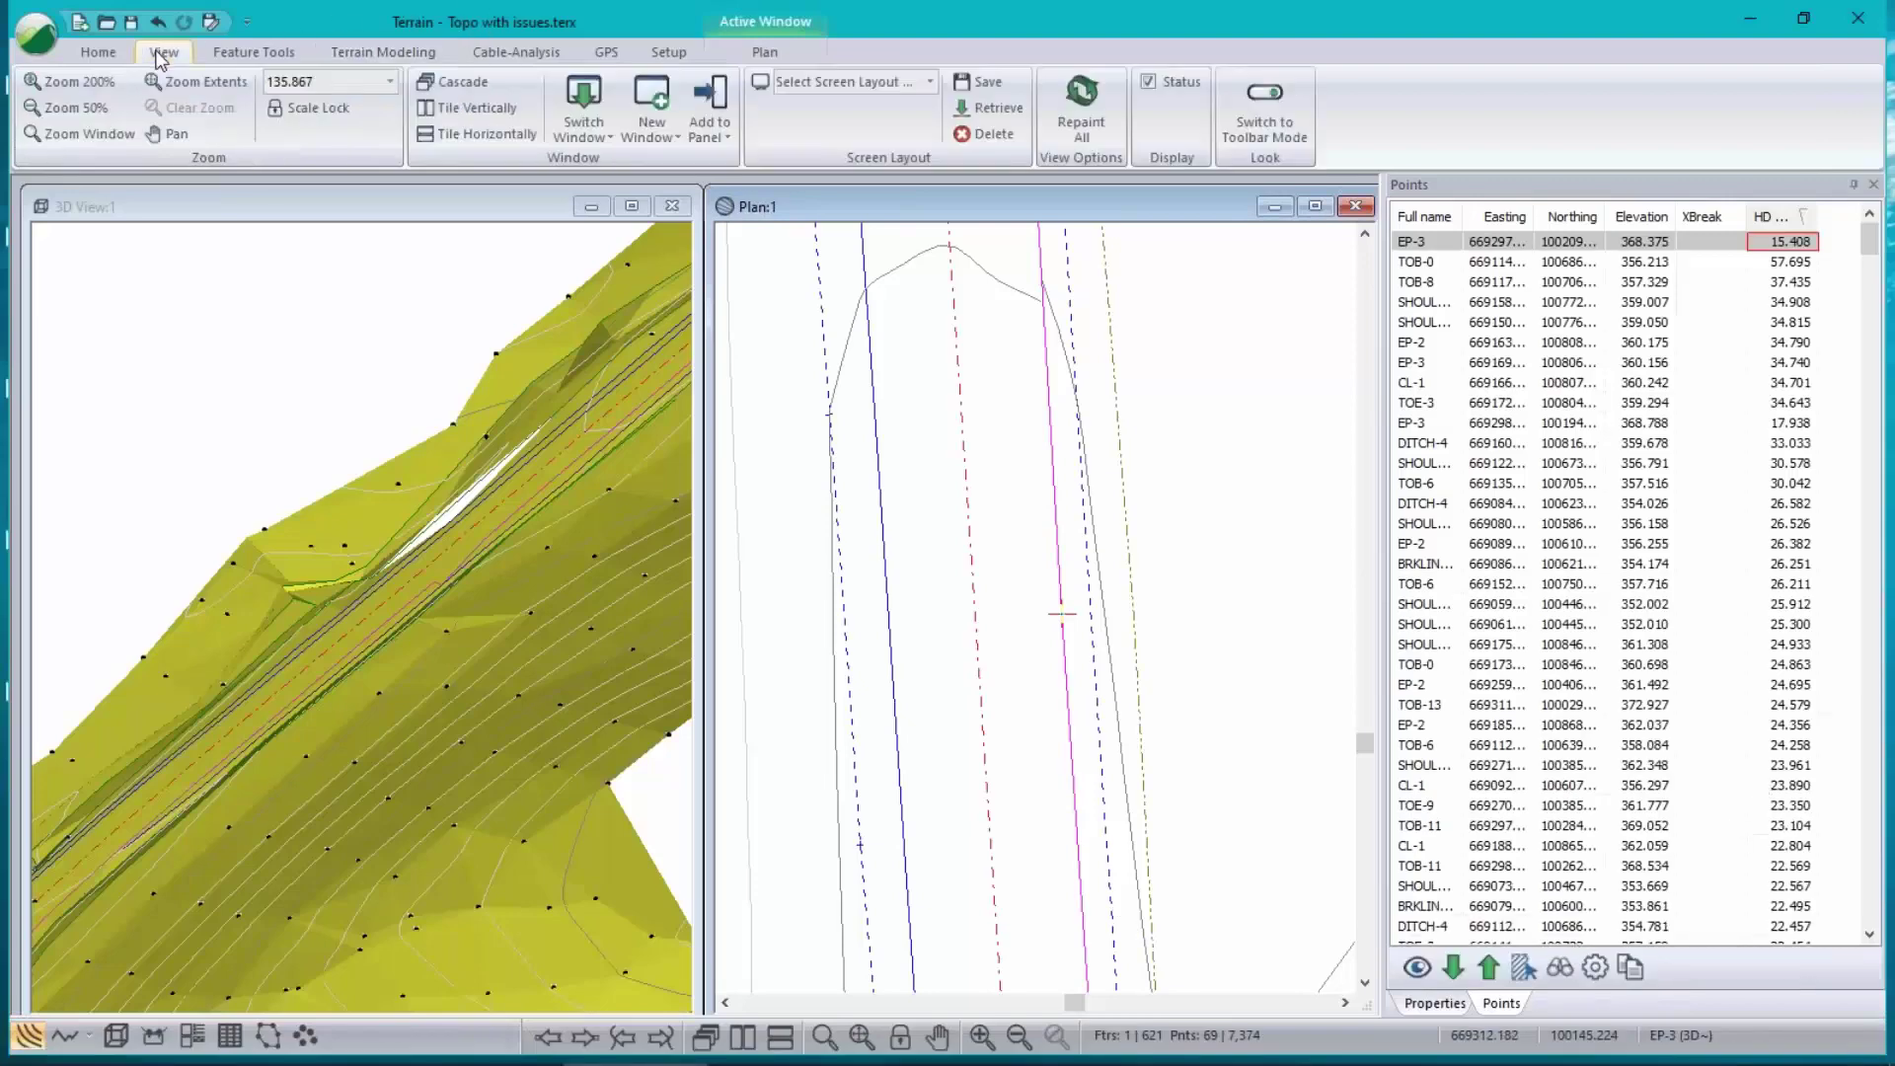
click(930, 84)
right_click(837, 164)
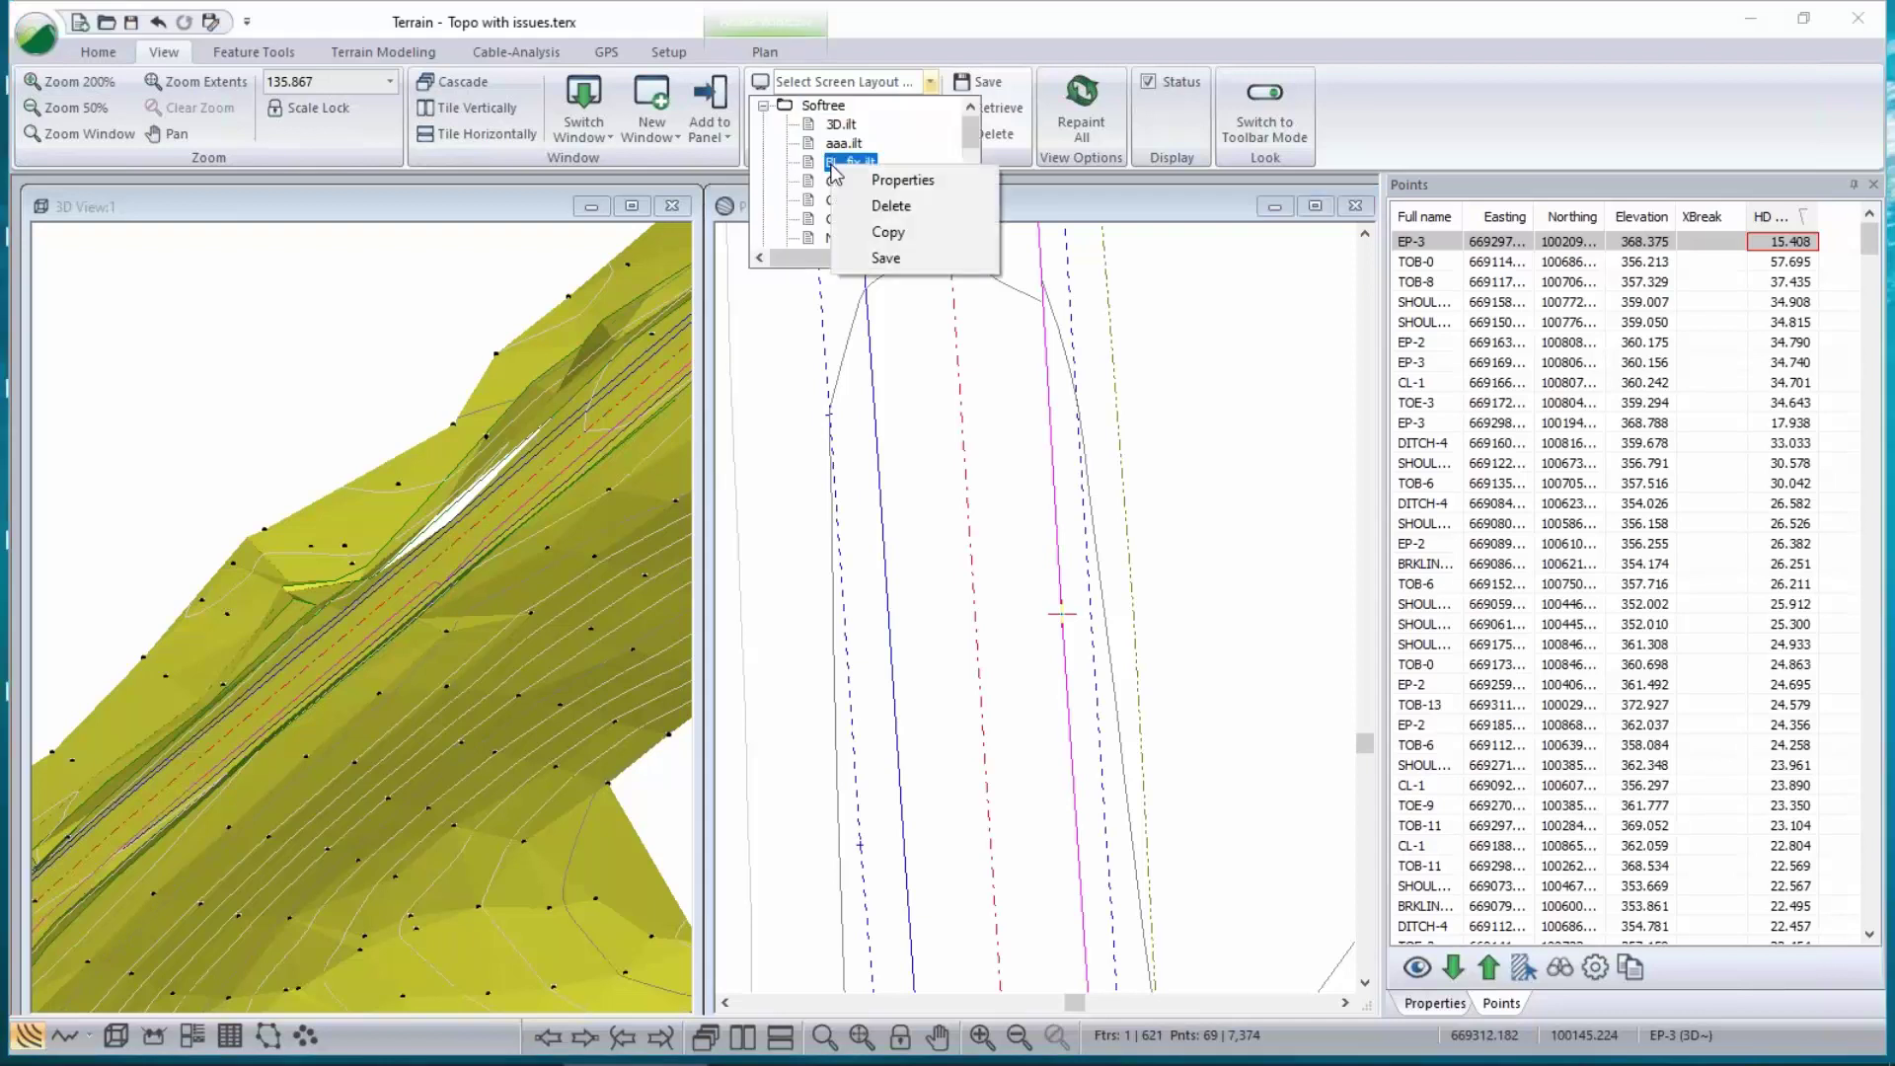
click(910, 260)
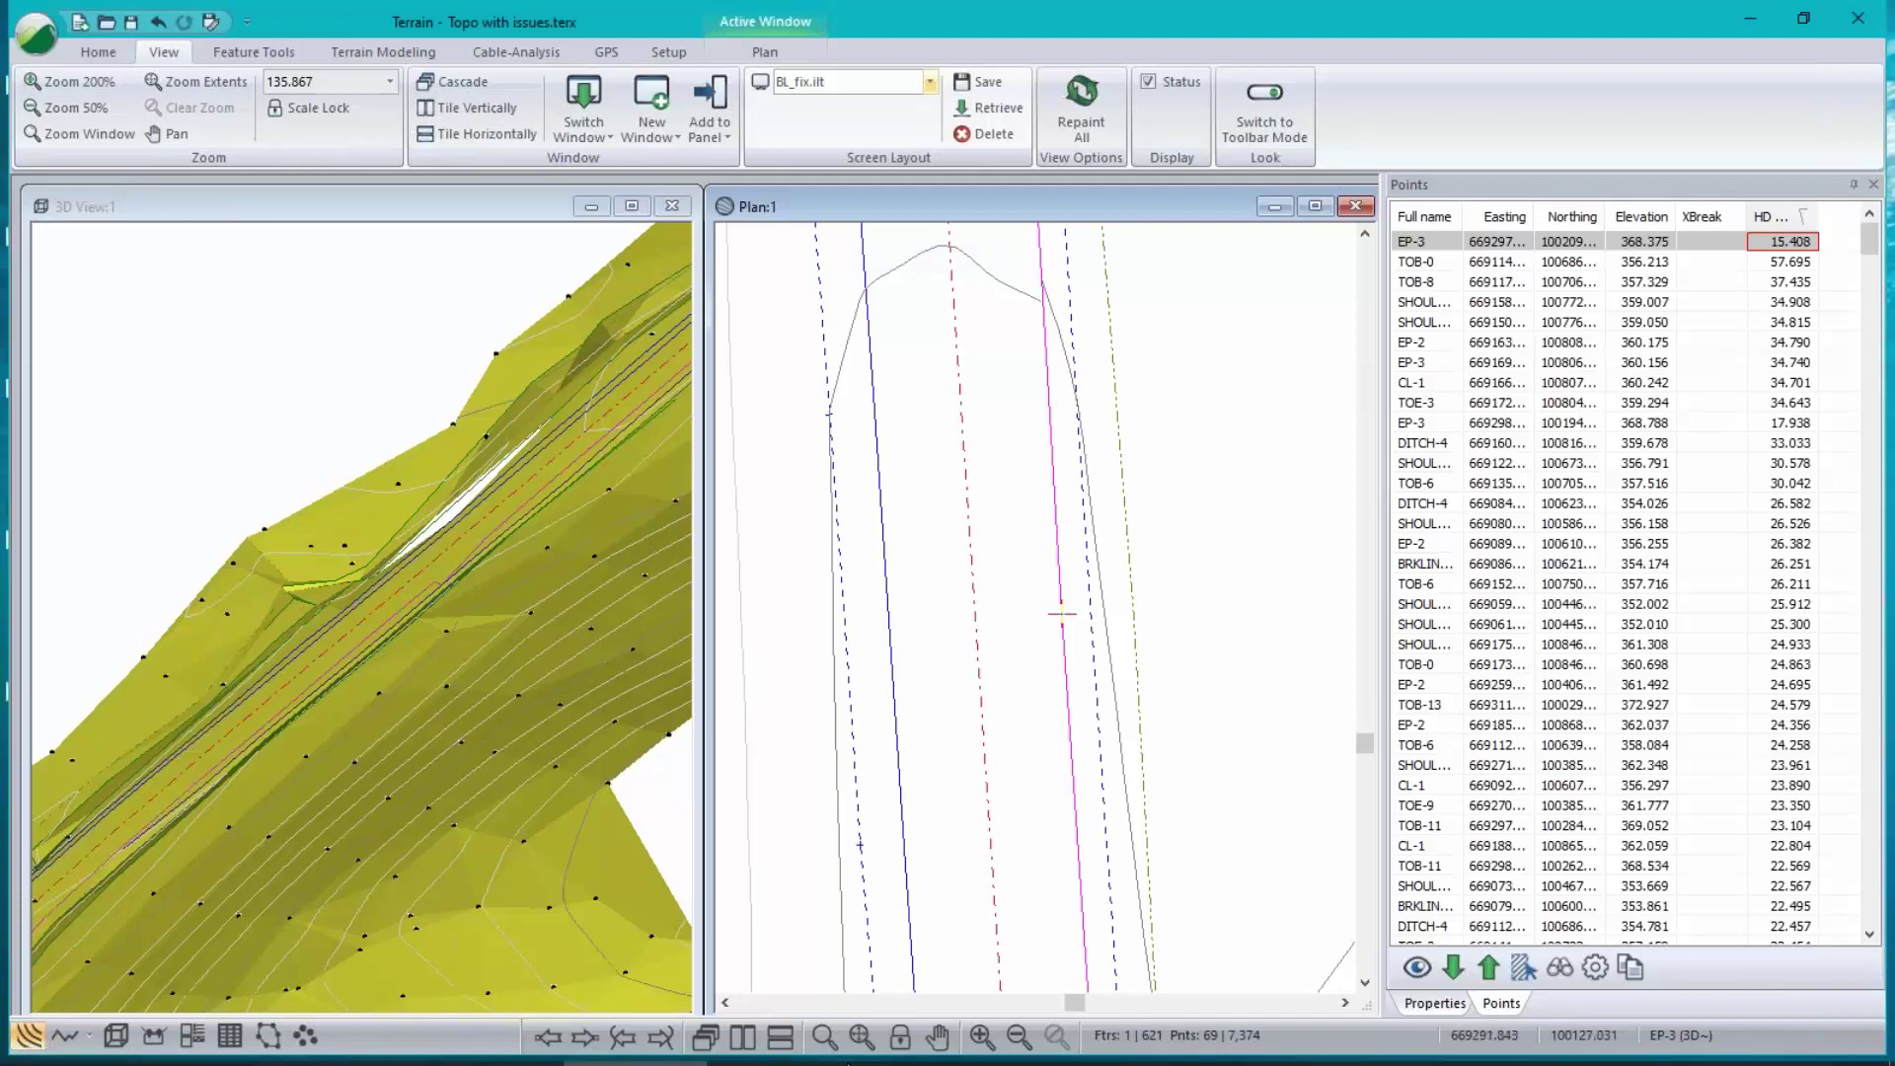
- Return to the TopoSR-issues terrain, apply the BL_fix.ilt screen layout, and show the EPR line's point list
click(815, 1052)
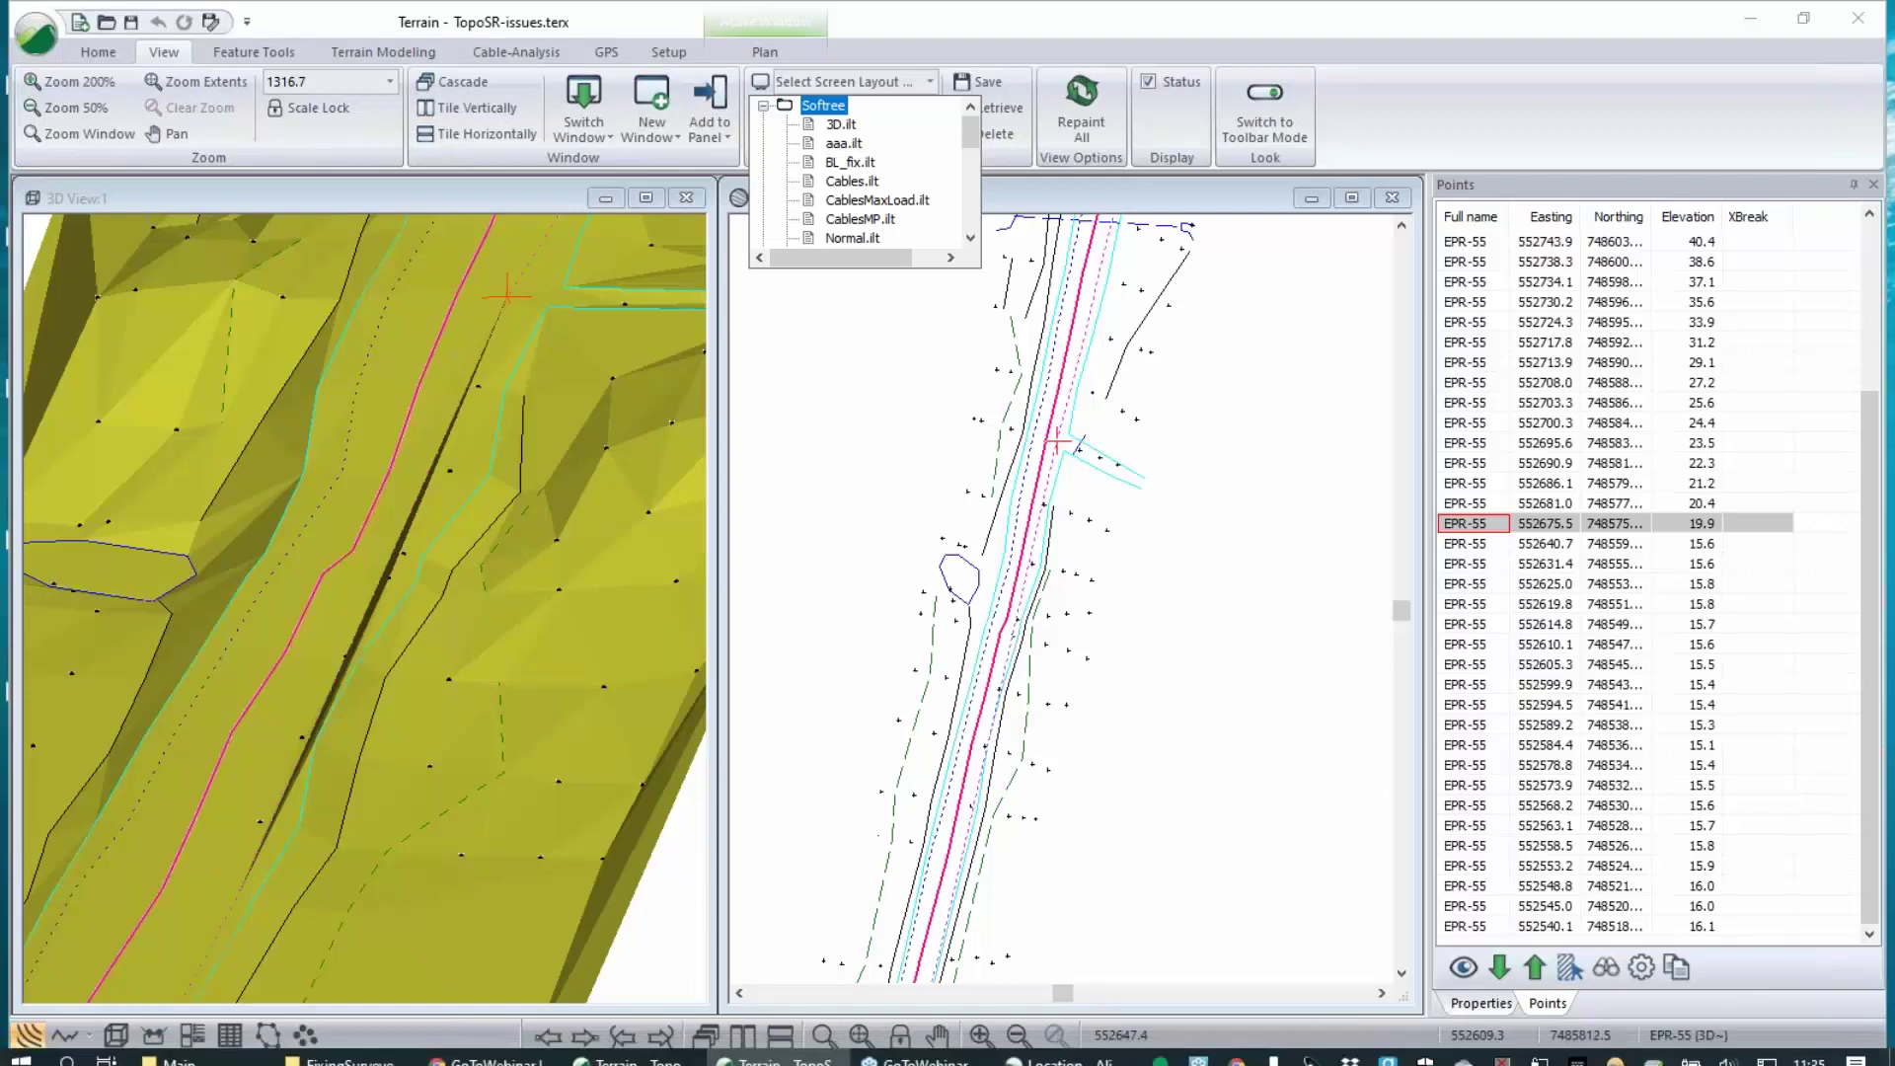
click(851, 162)
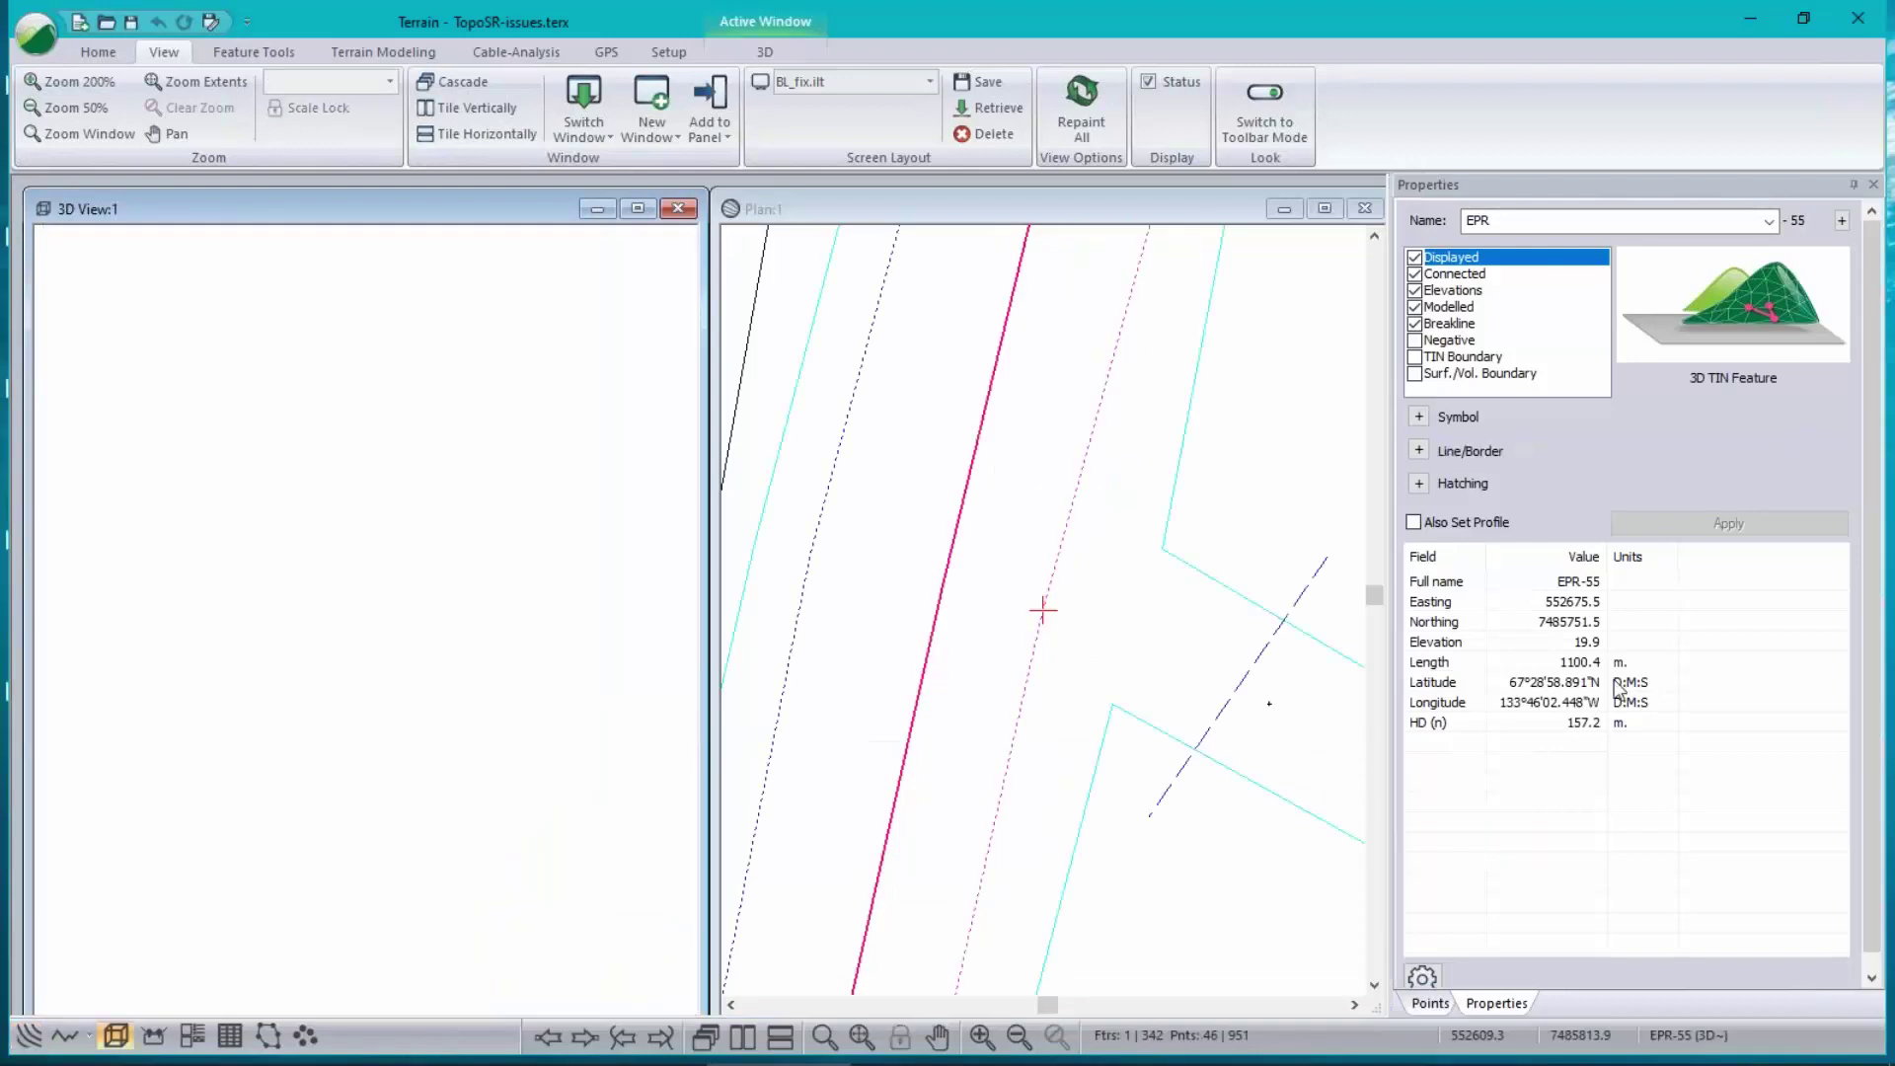
click(1443, 725)
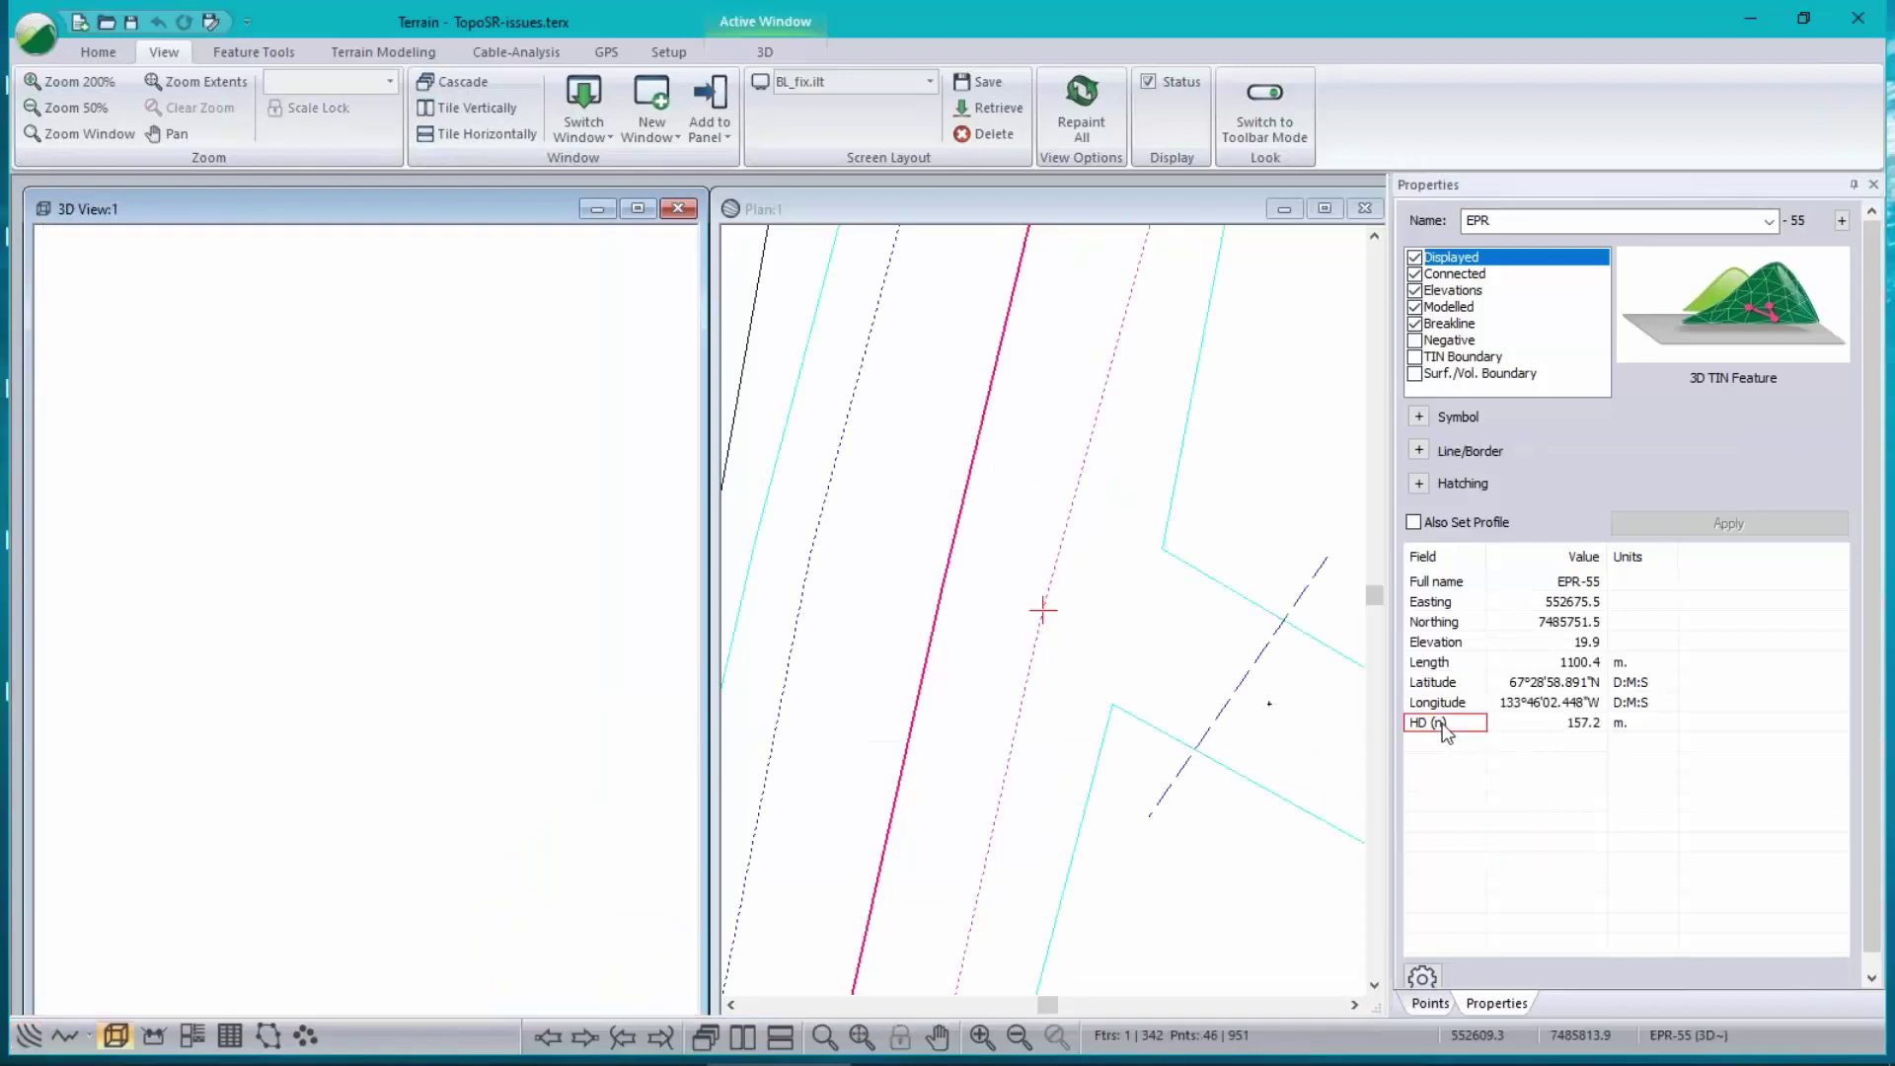
click(1430, 1002)
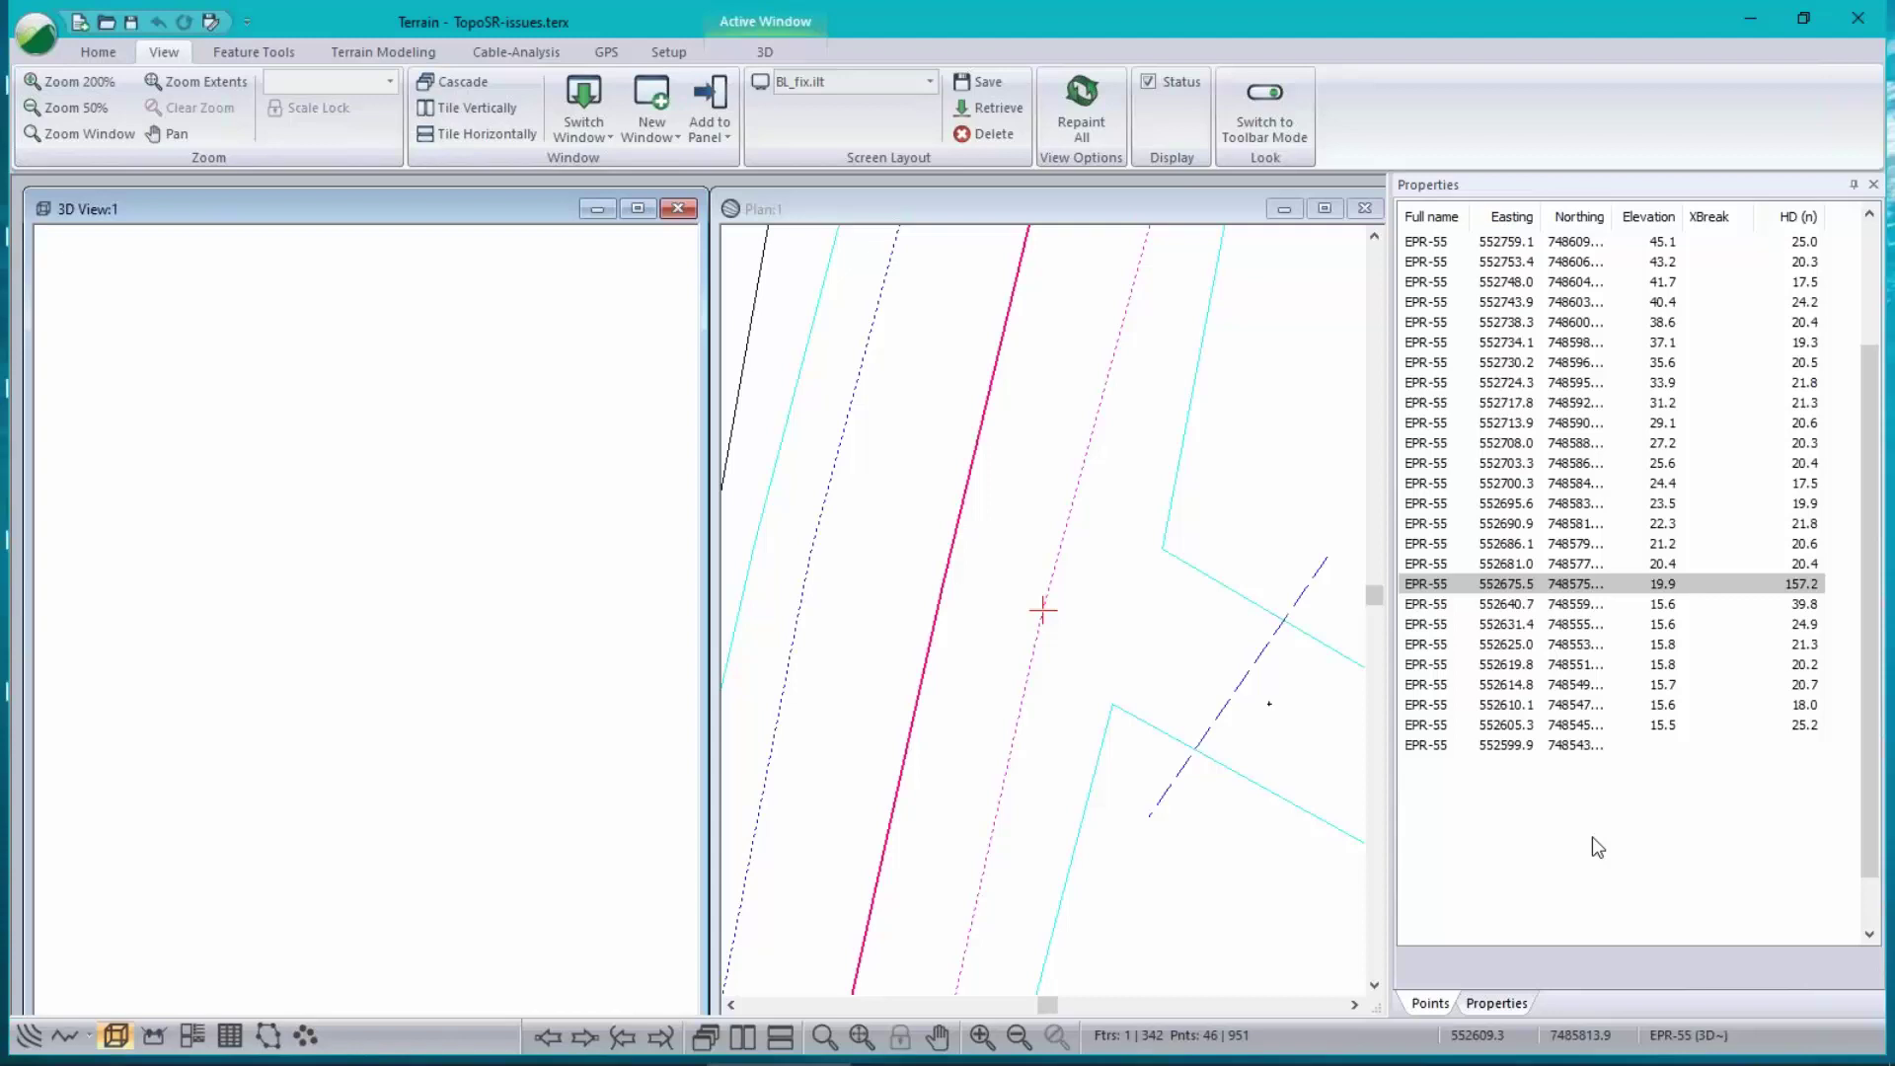
- Sort the EPR line's points by HD (n) in descending order and select the point starting the longest segment
click(1781, 216)
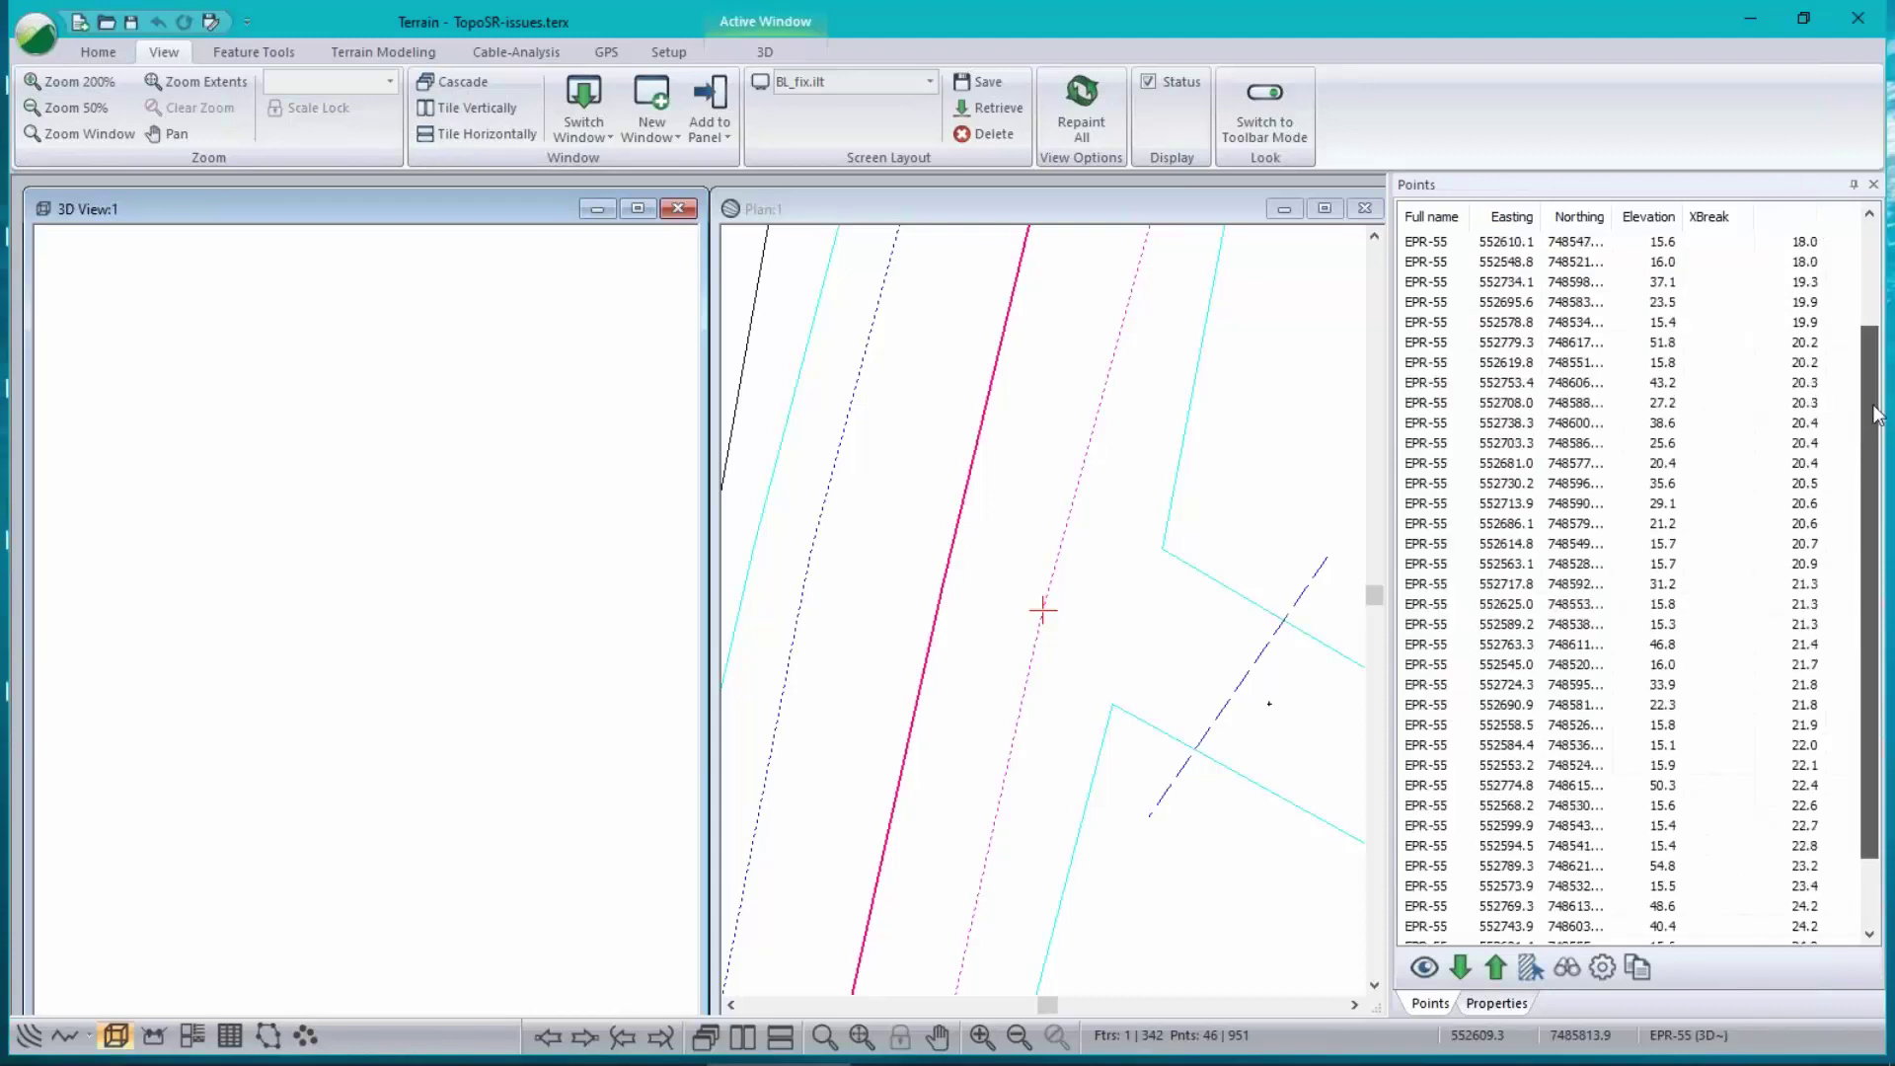
drag(1865, 358, 1865, 253)
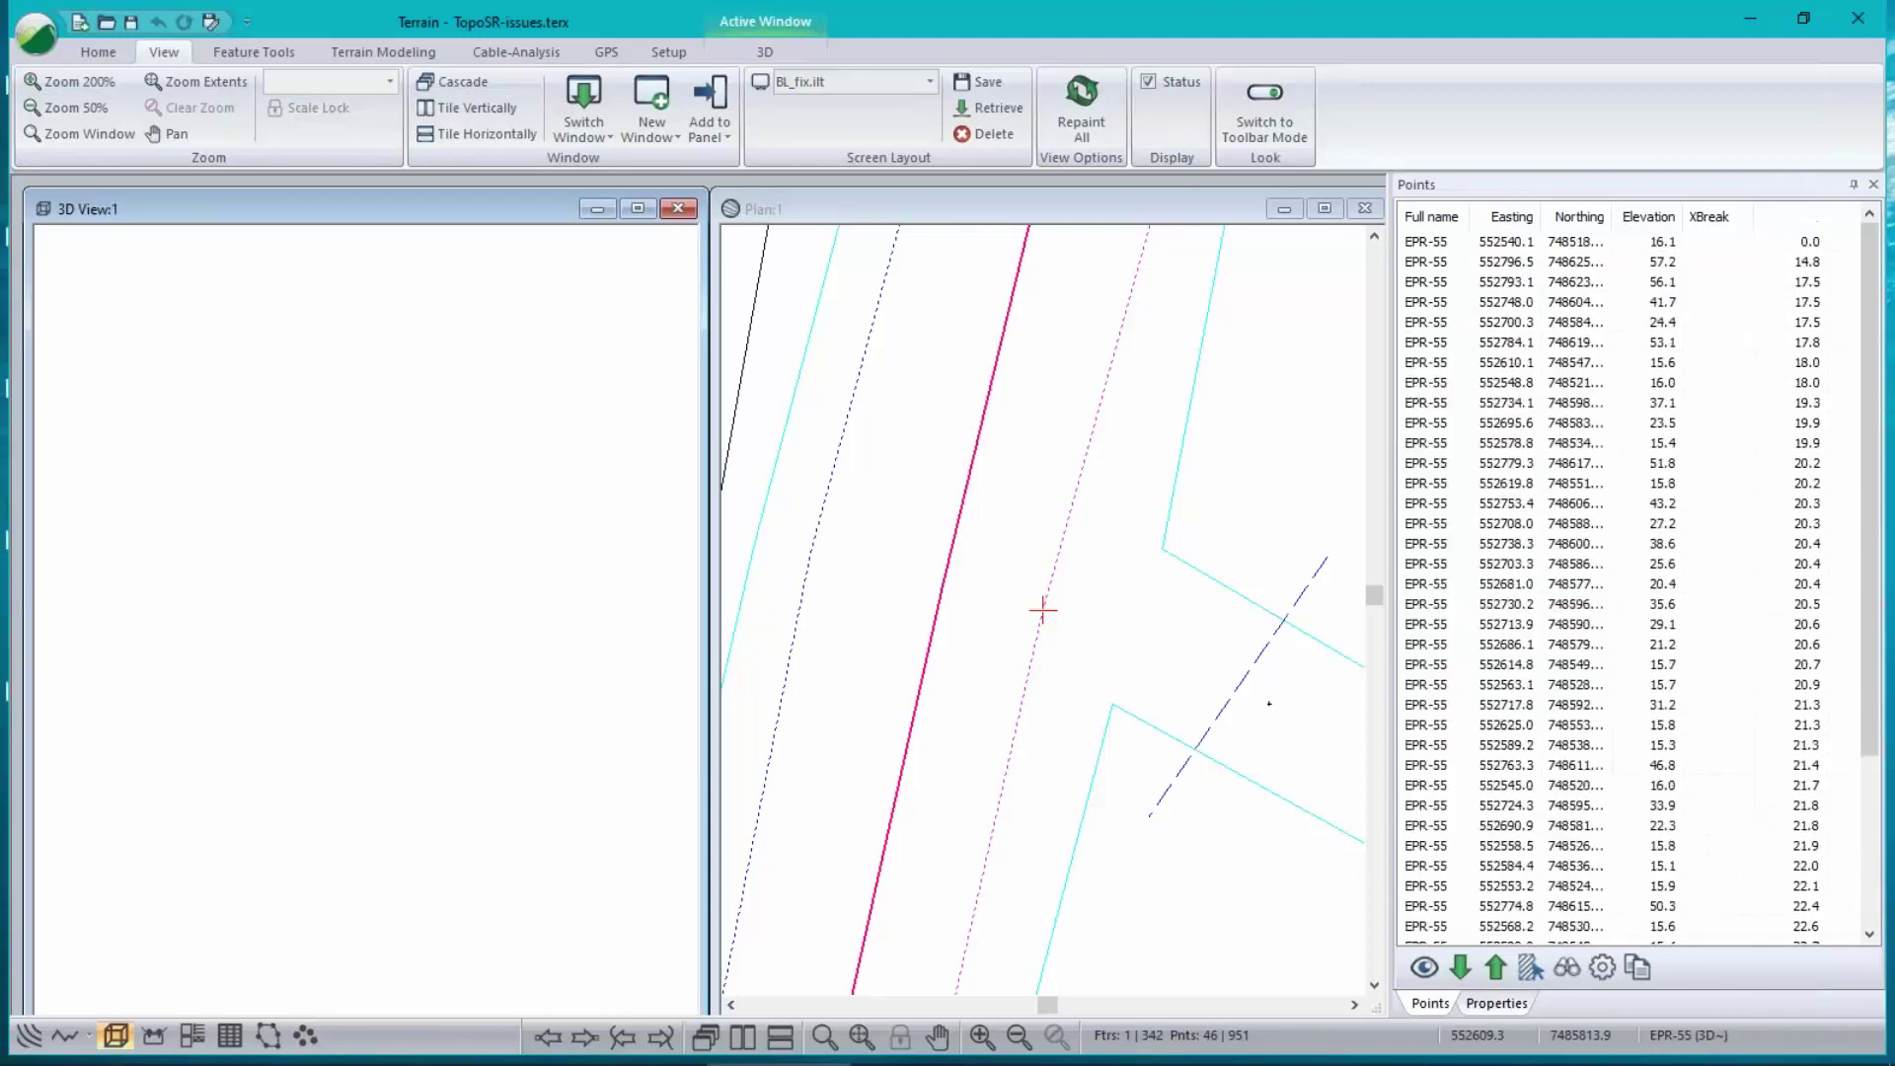
click(1813, 219)
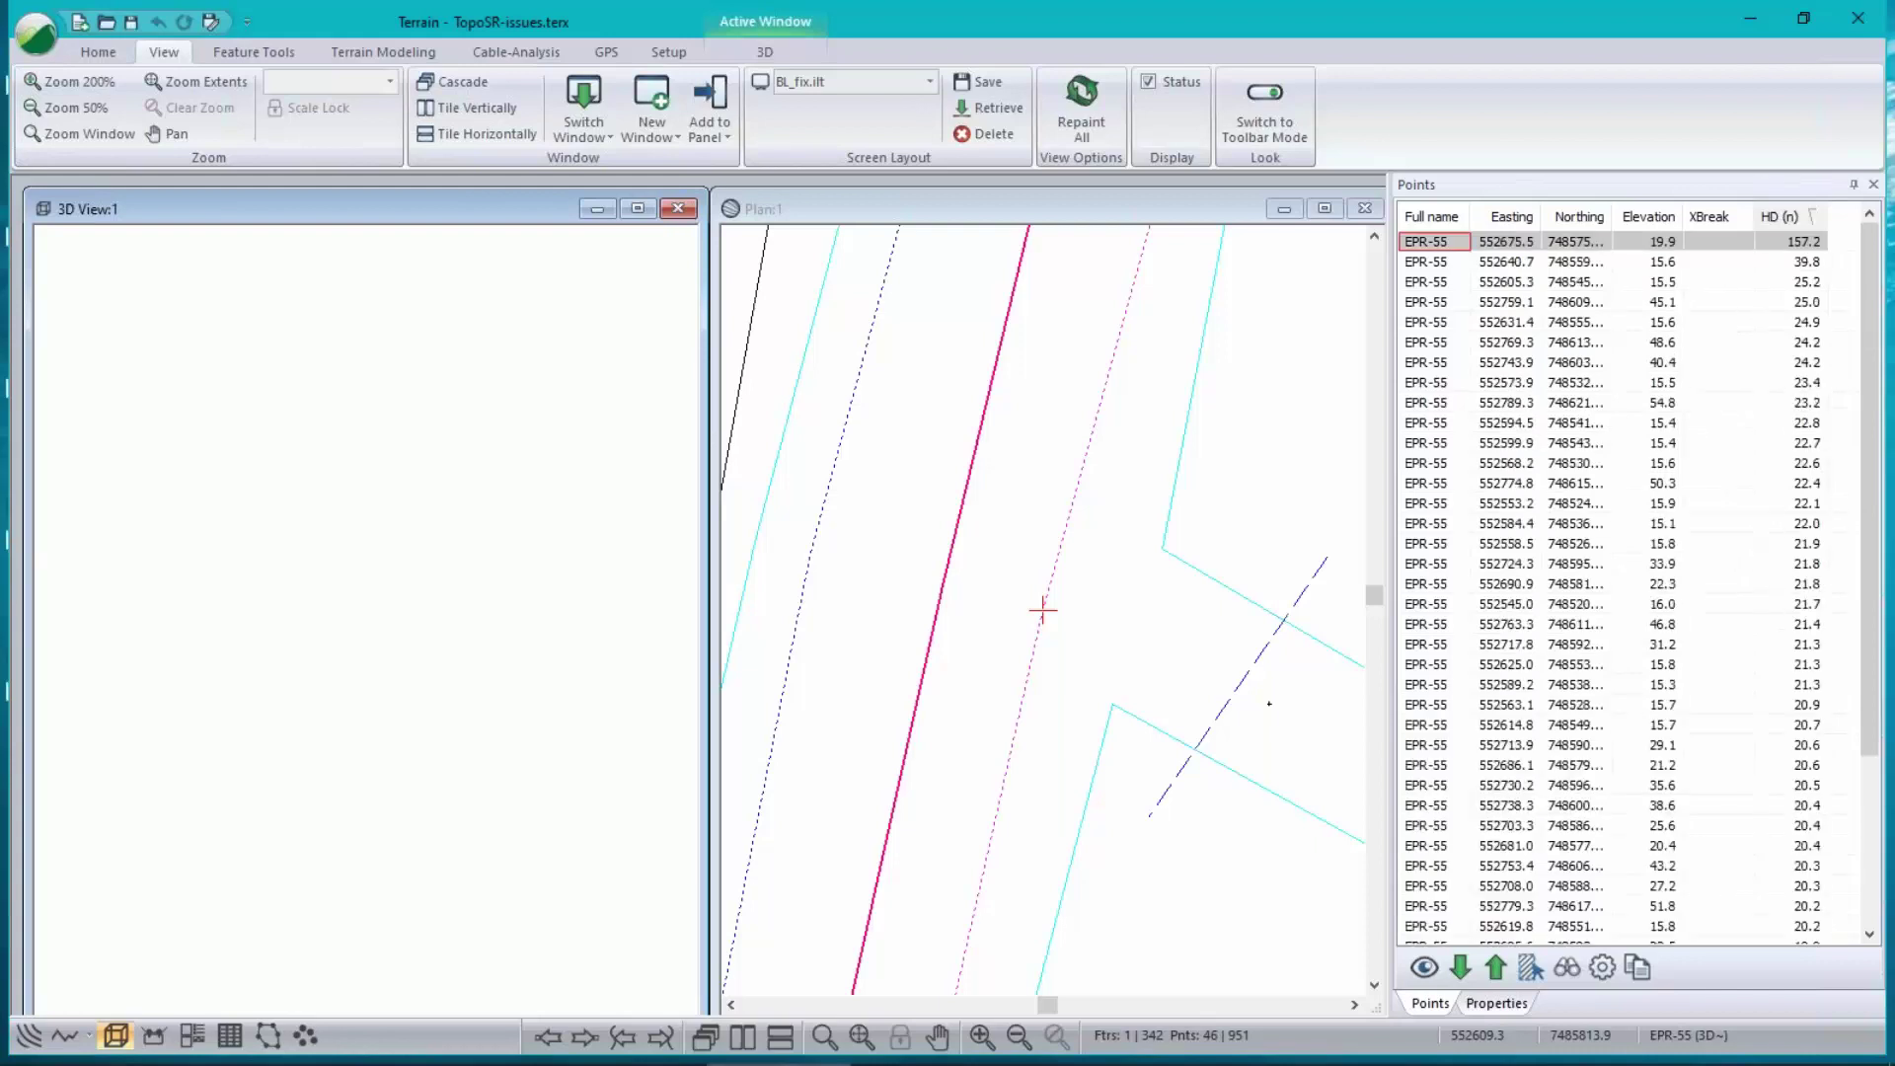
click(1773, 241)
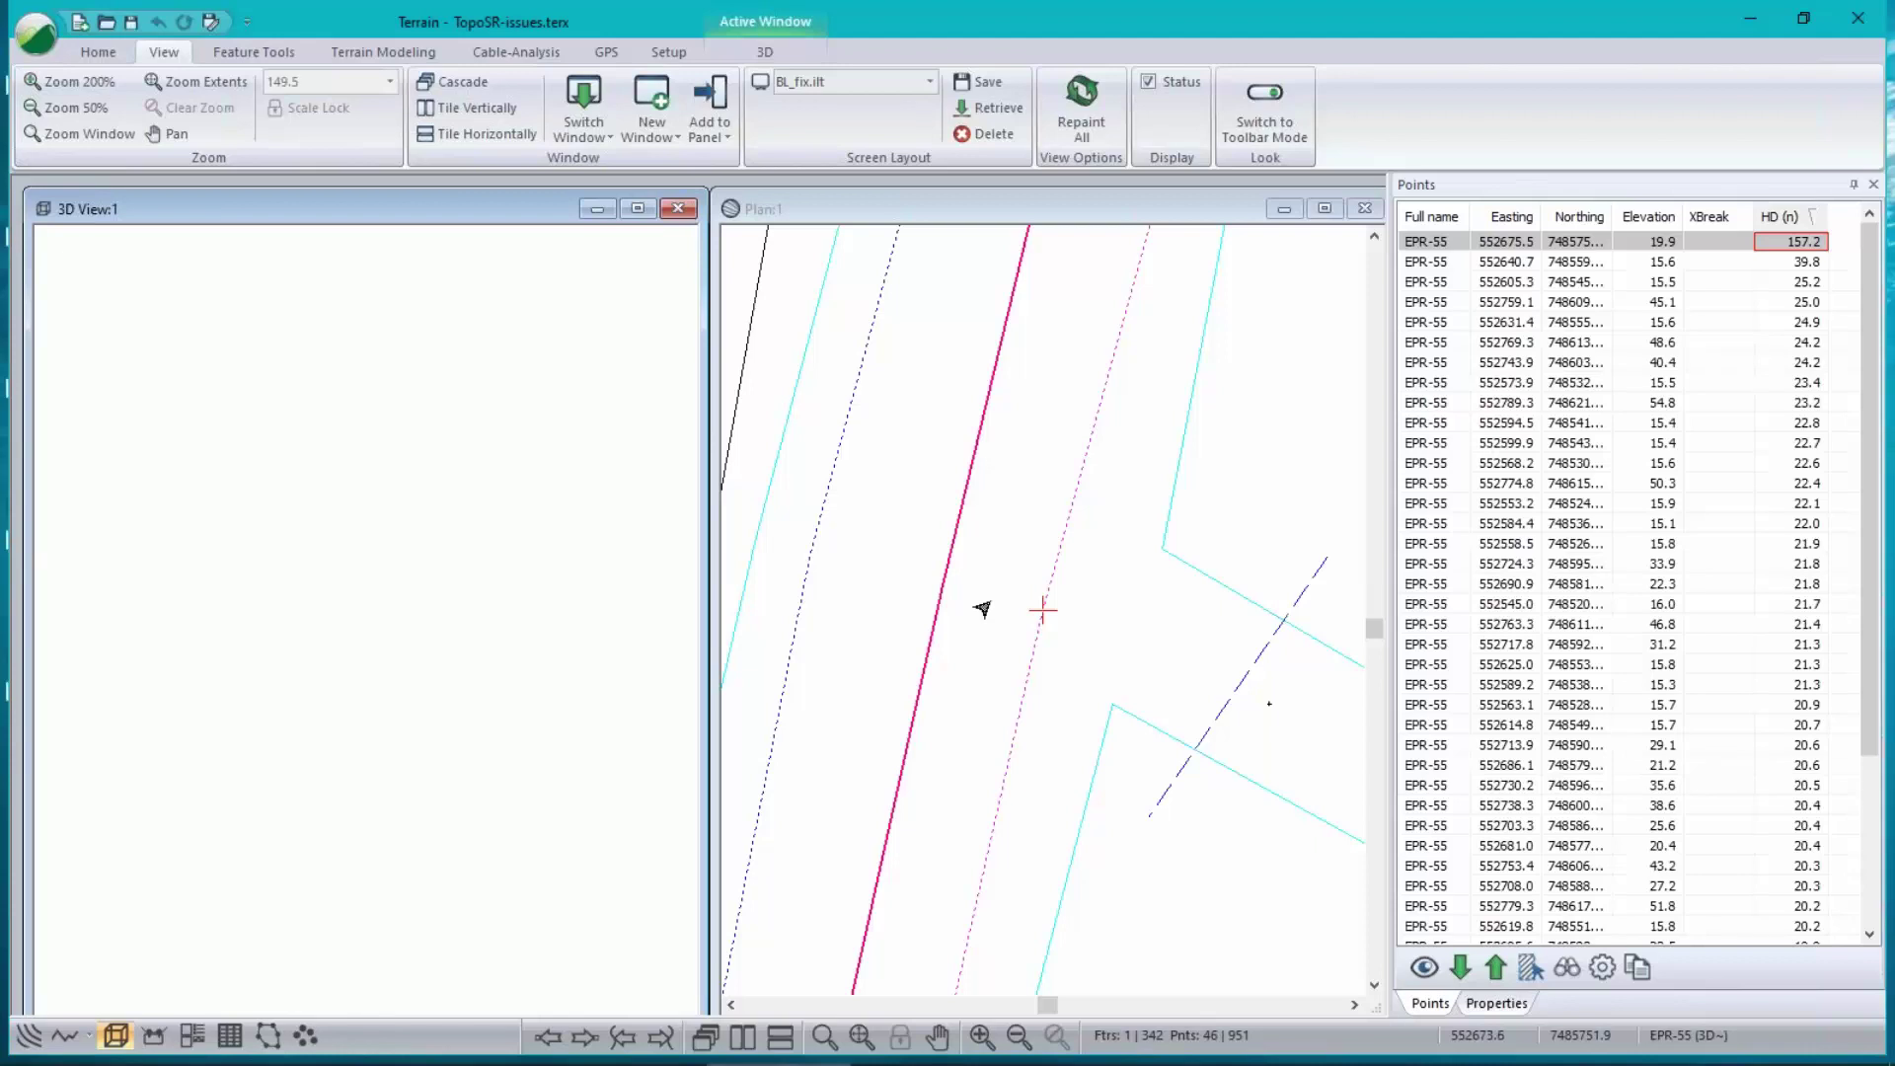
- Start inserting points into the EPR line's longest segment, clear the existing terrain triangles, and place the first missing point on its survey shot
scroll(982, 609, down, 1)
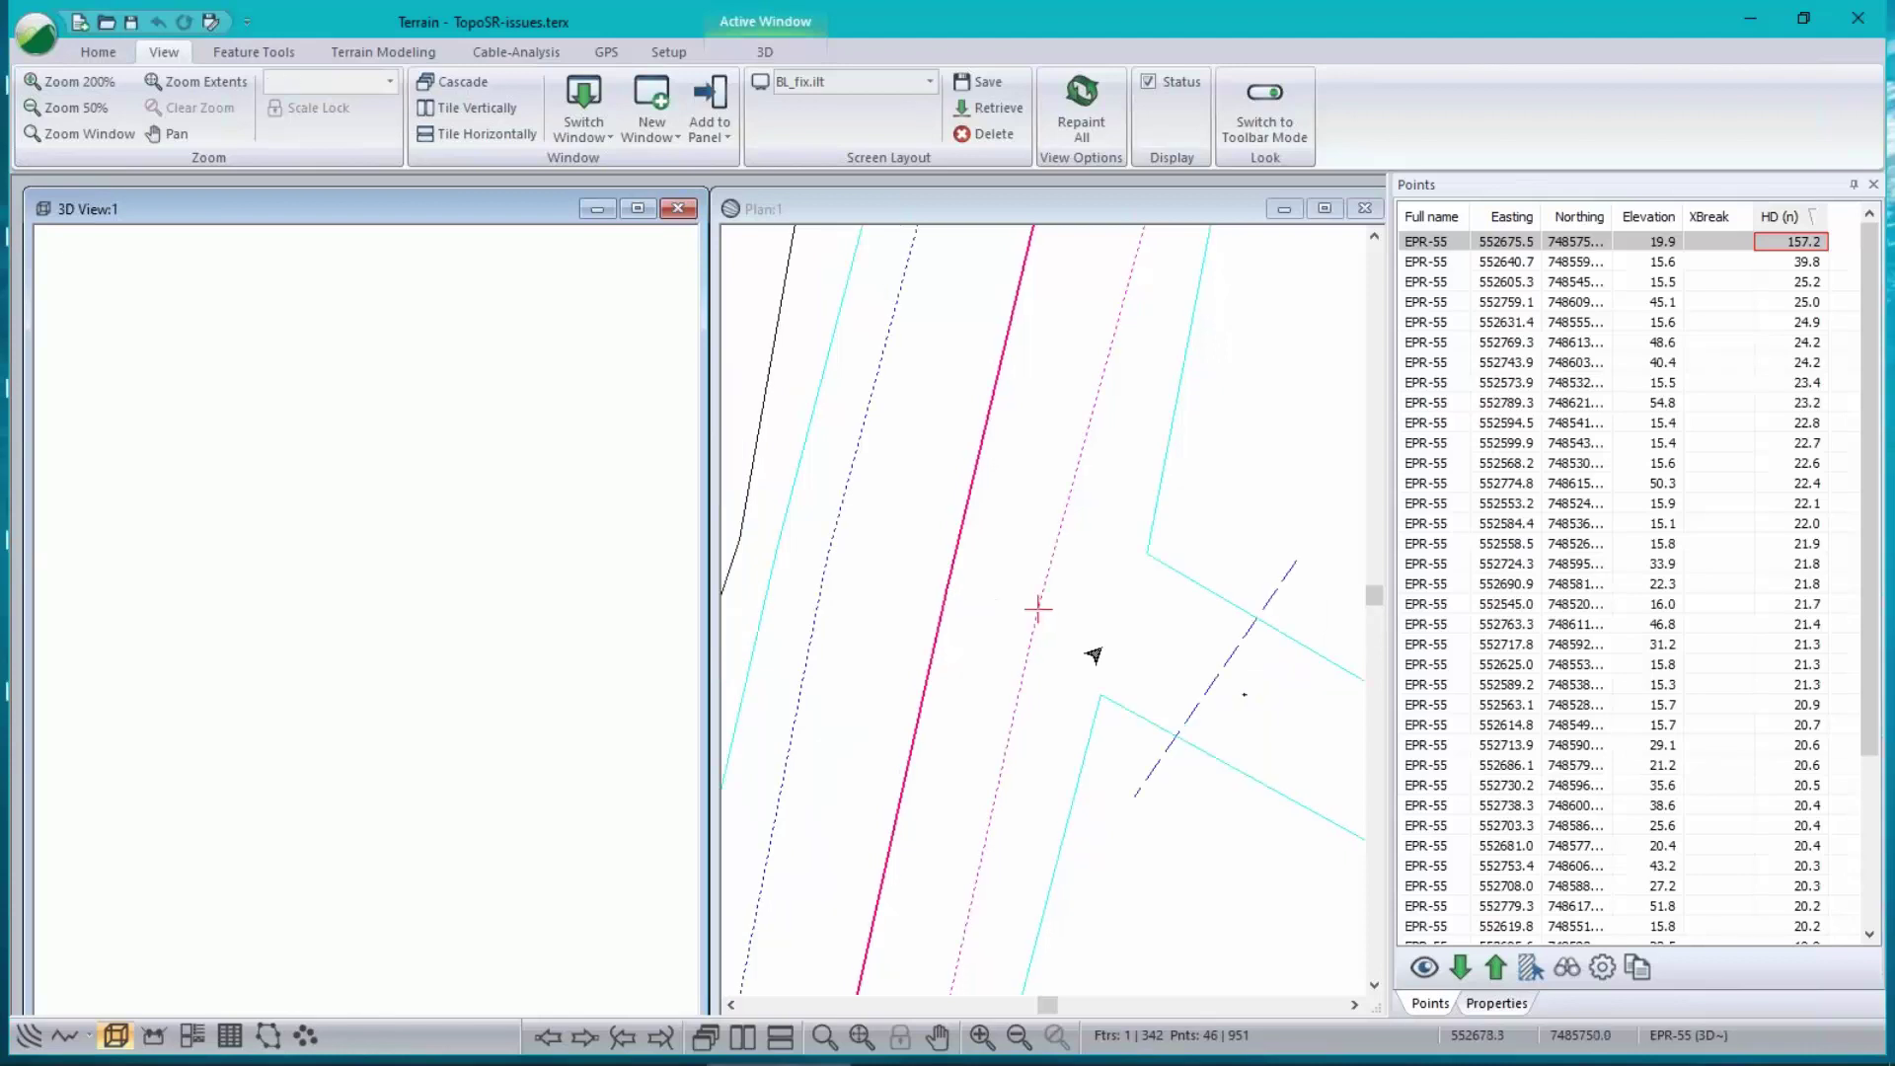
scroll(1093, 654, down, 3)
middle_drag(1093, 654, 970, 472)
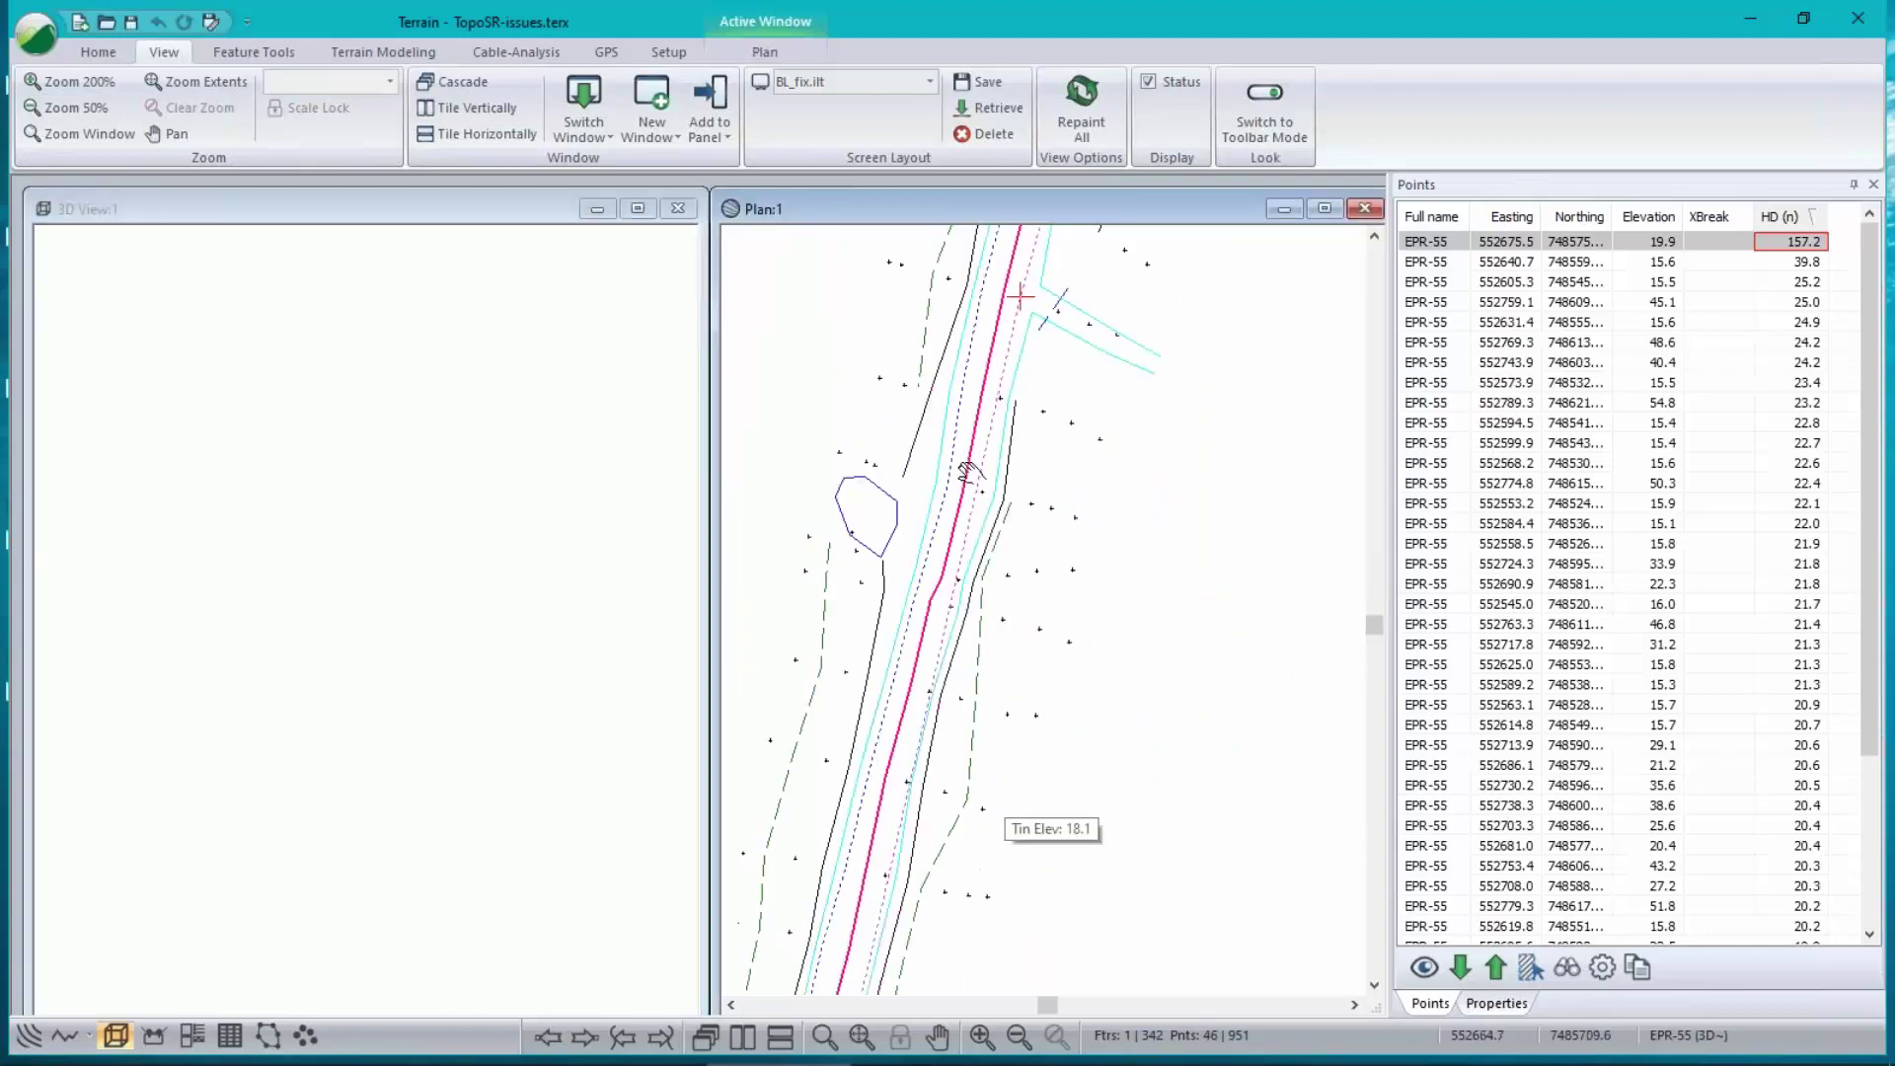
scroll(977, 464, up, 1)
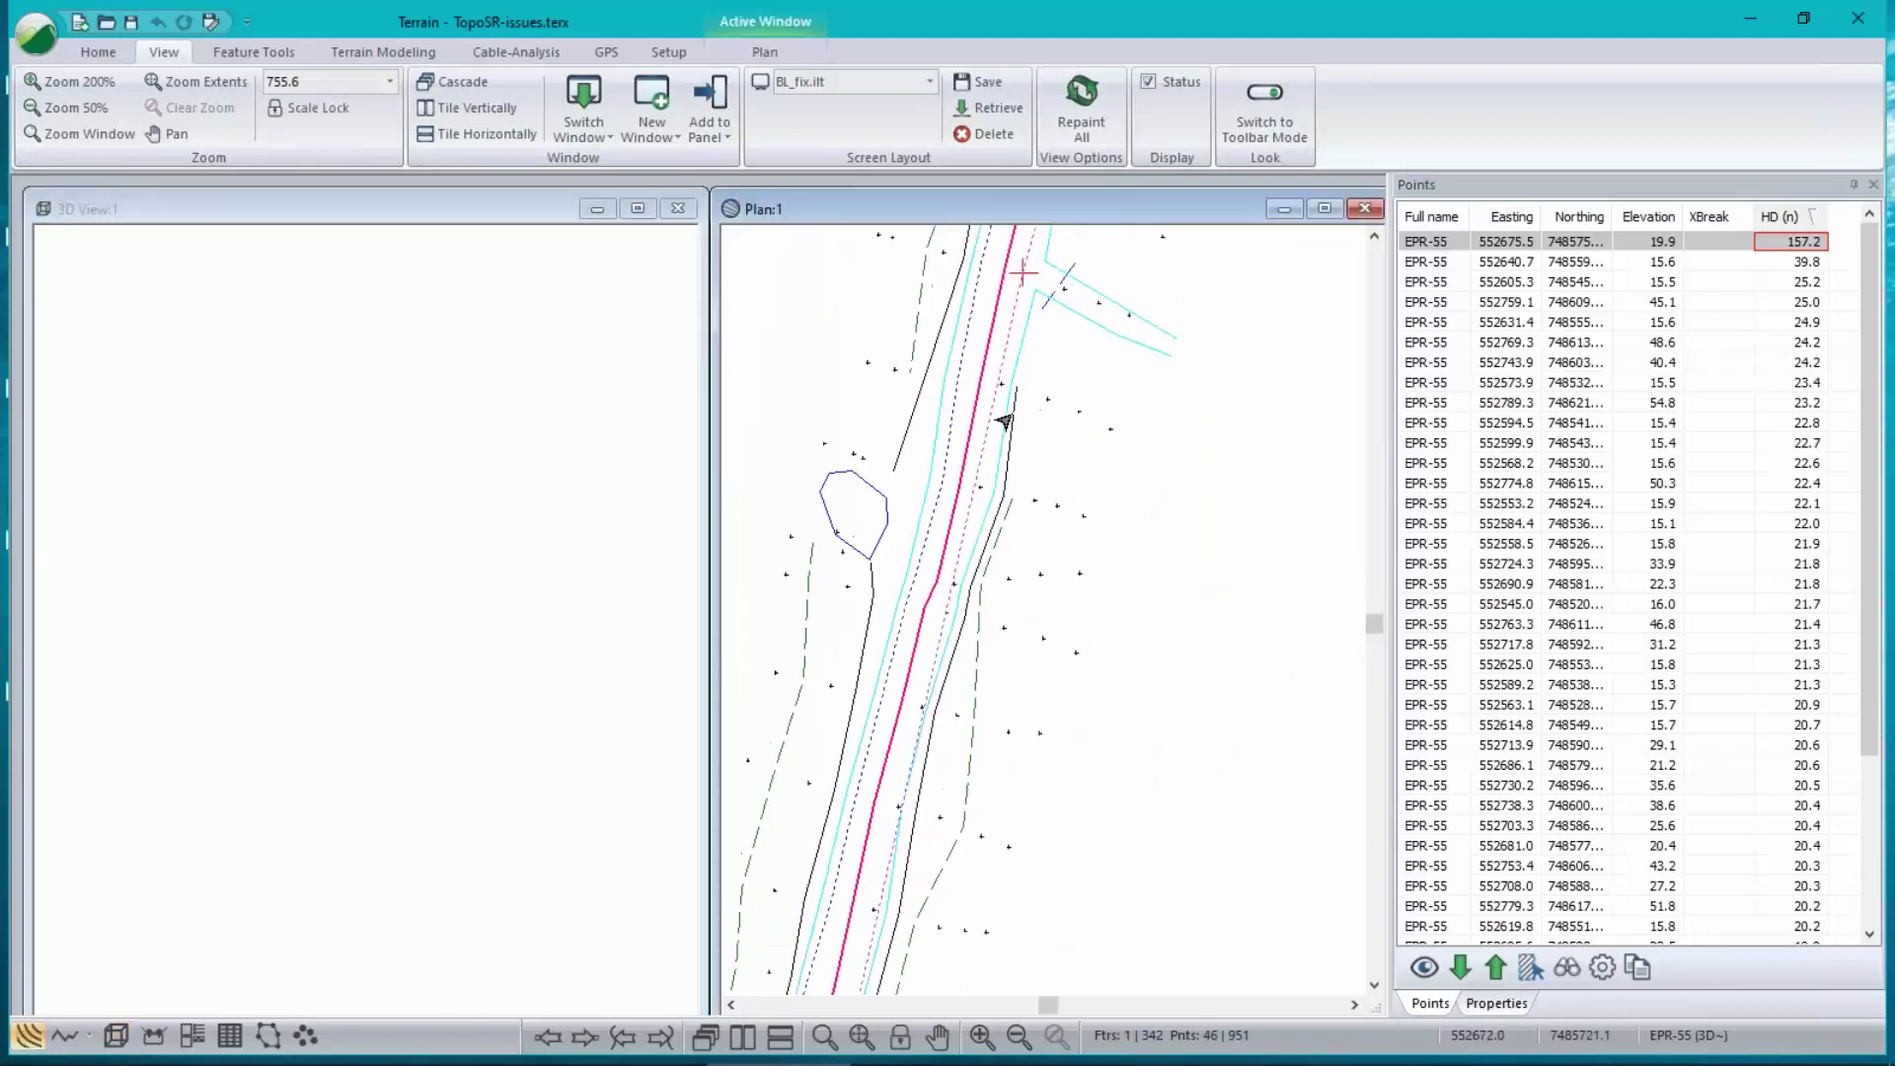
mouse_move(990, 397)
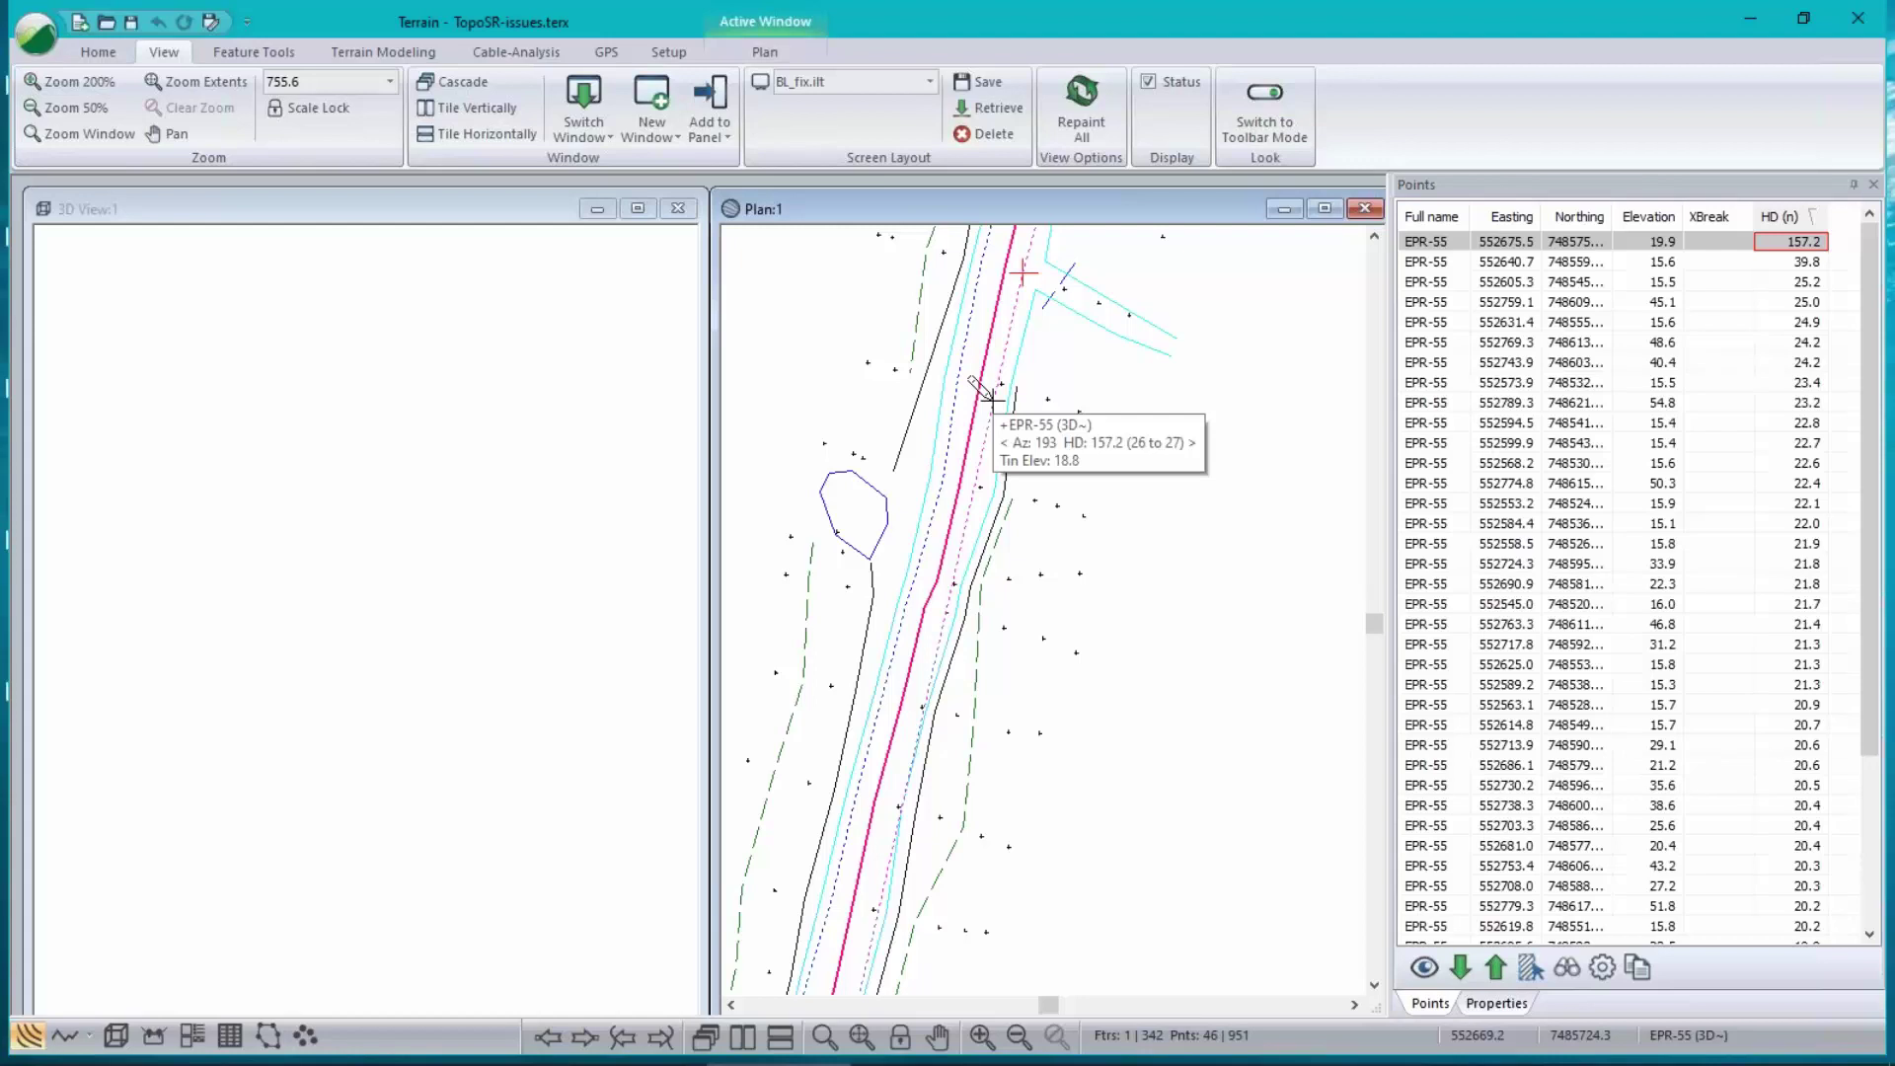
key(ctrl+t)
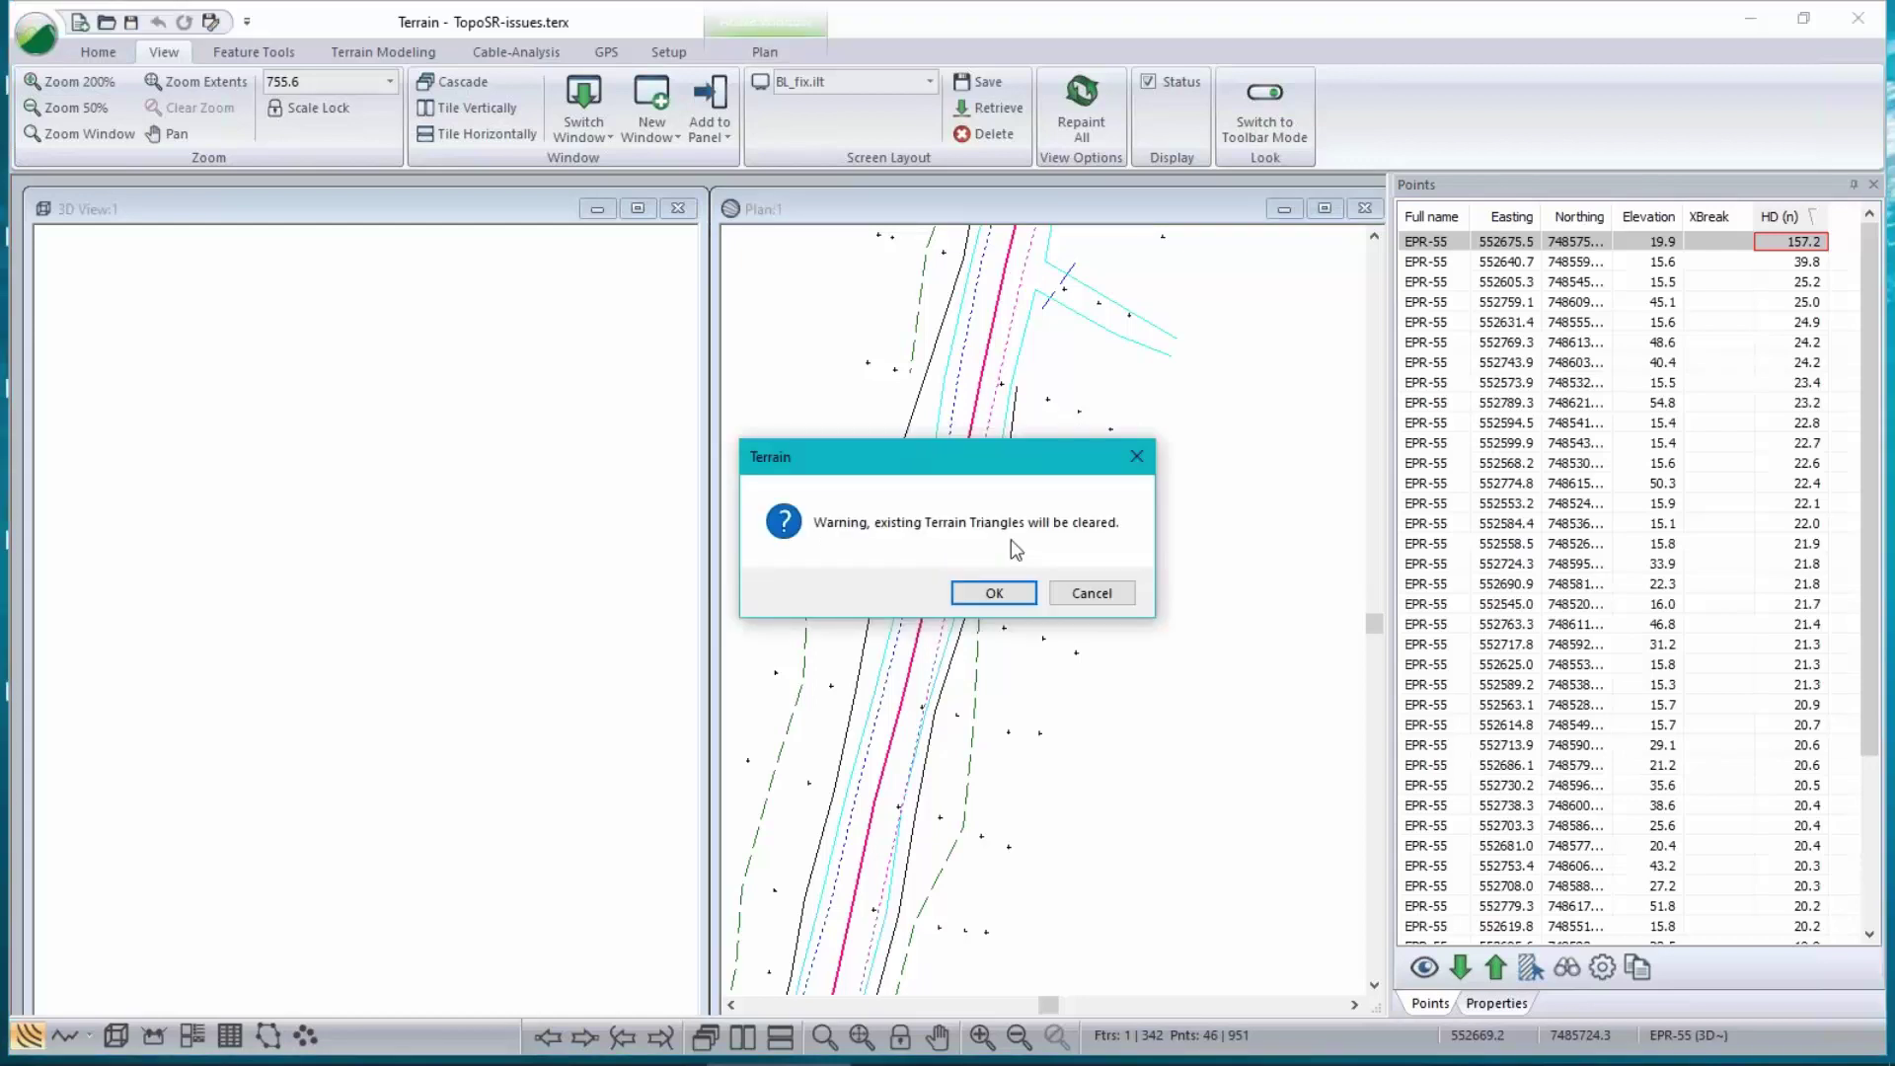
key(Return)
click(975, 483)
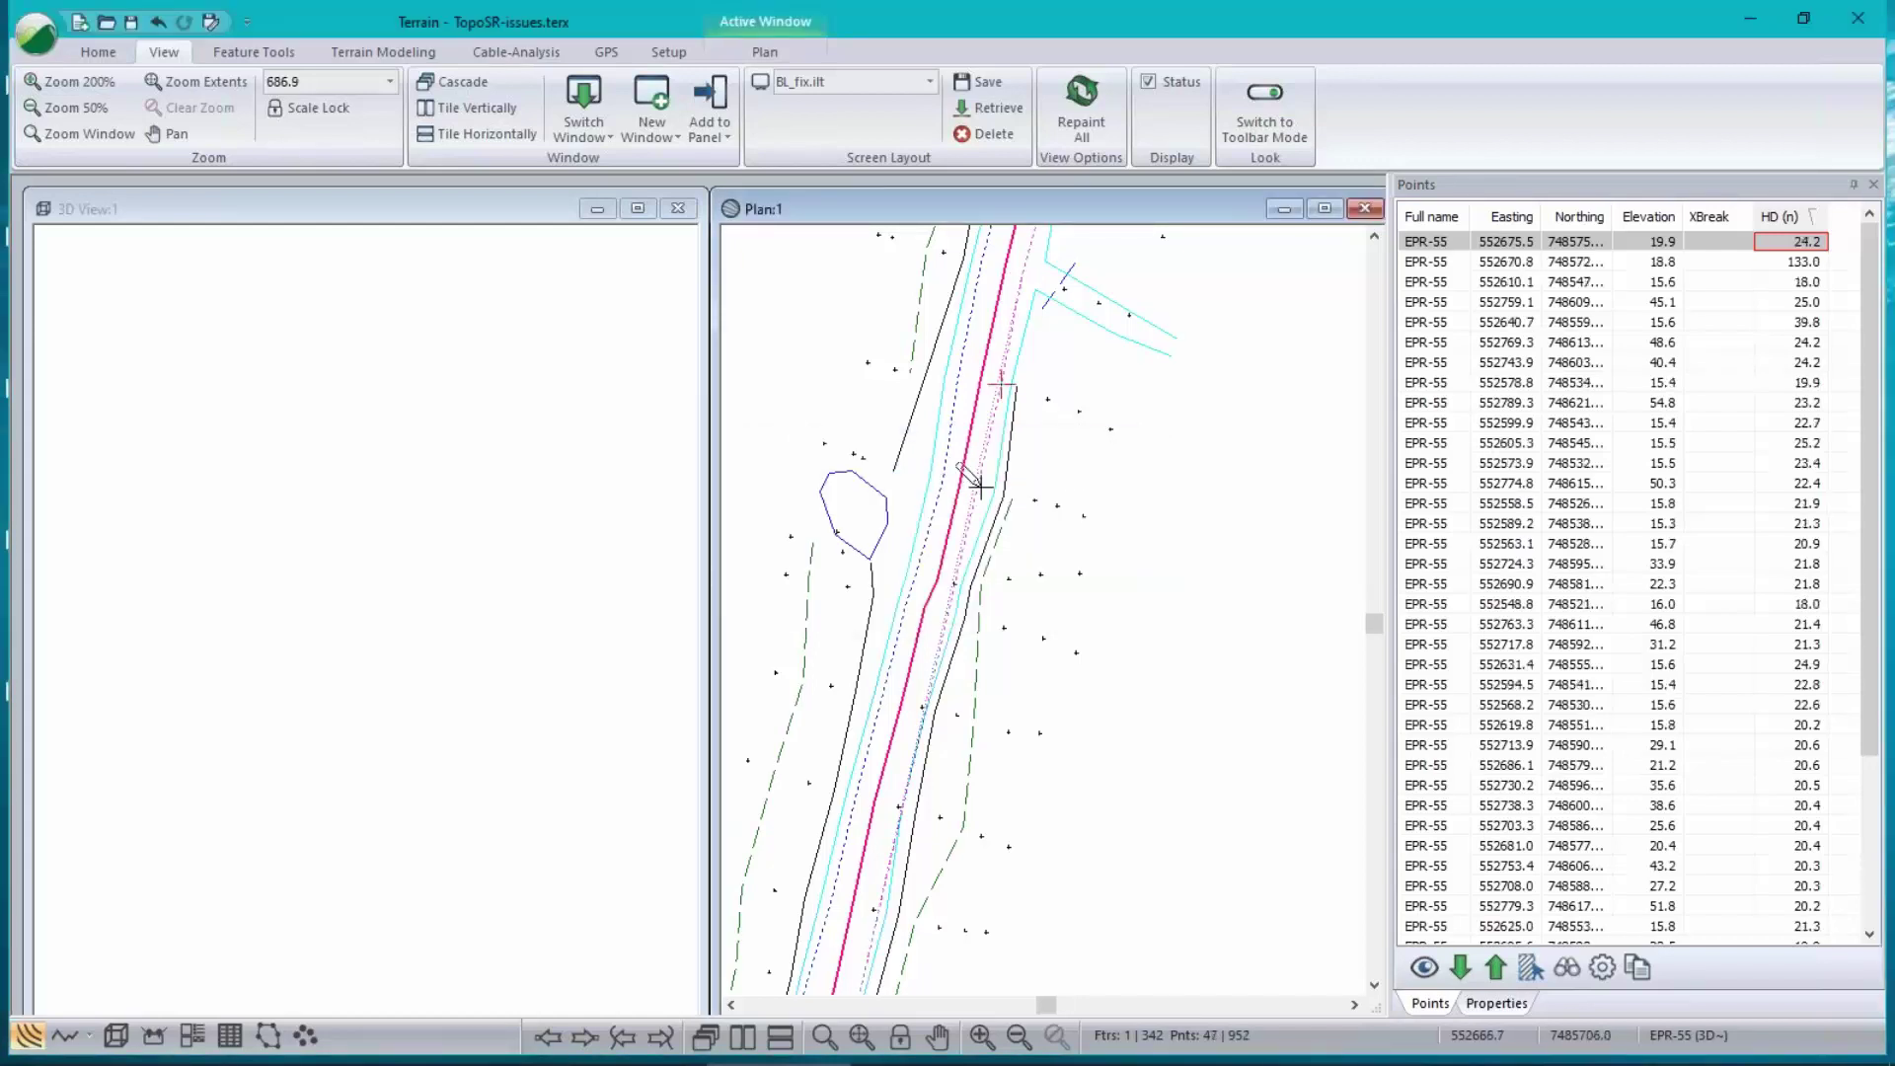
- Insert additional EPR line vertices at the next surveyed points southward along the road edge
scroll(977, 483, up, 5)
click(975, 494)
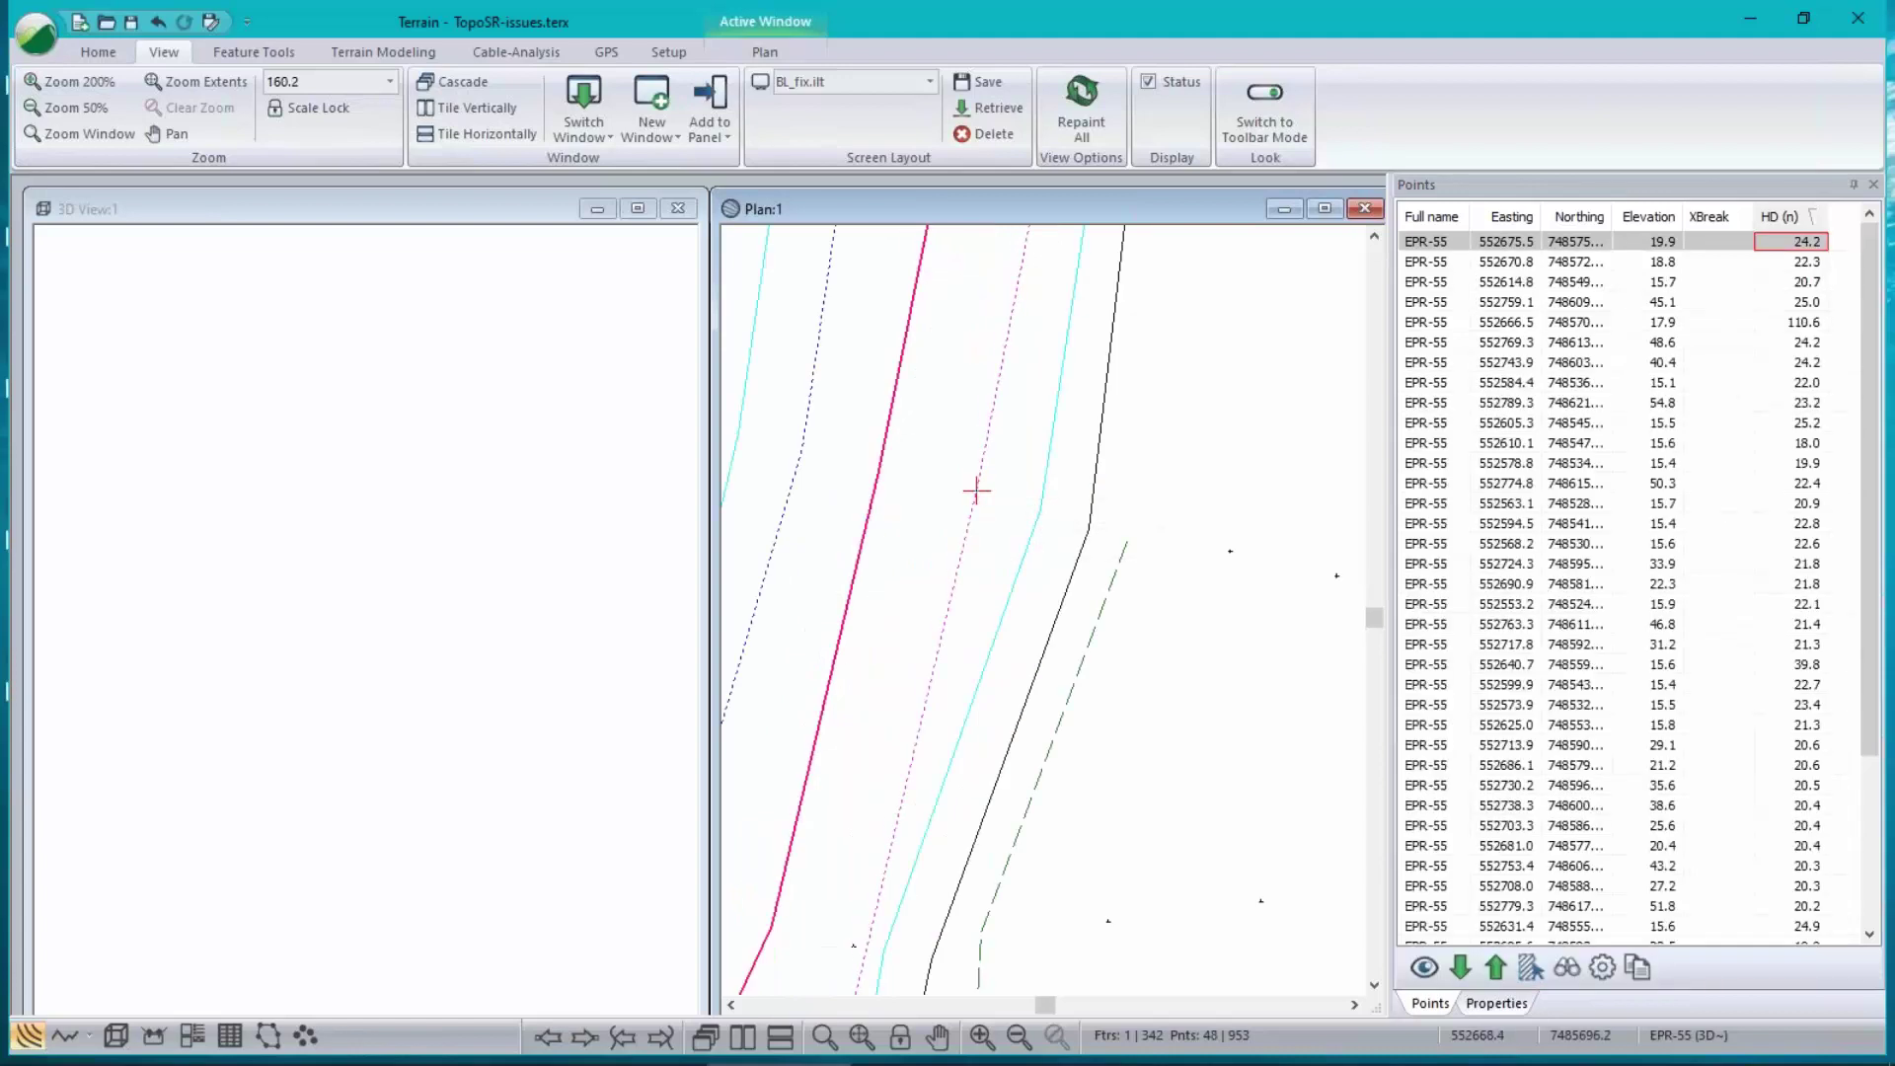
click(906, 626)
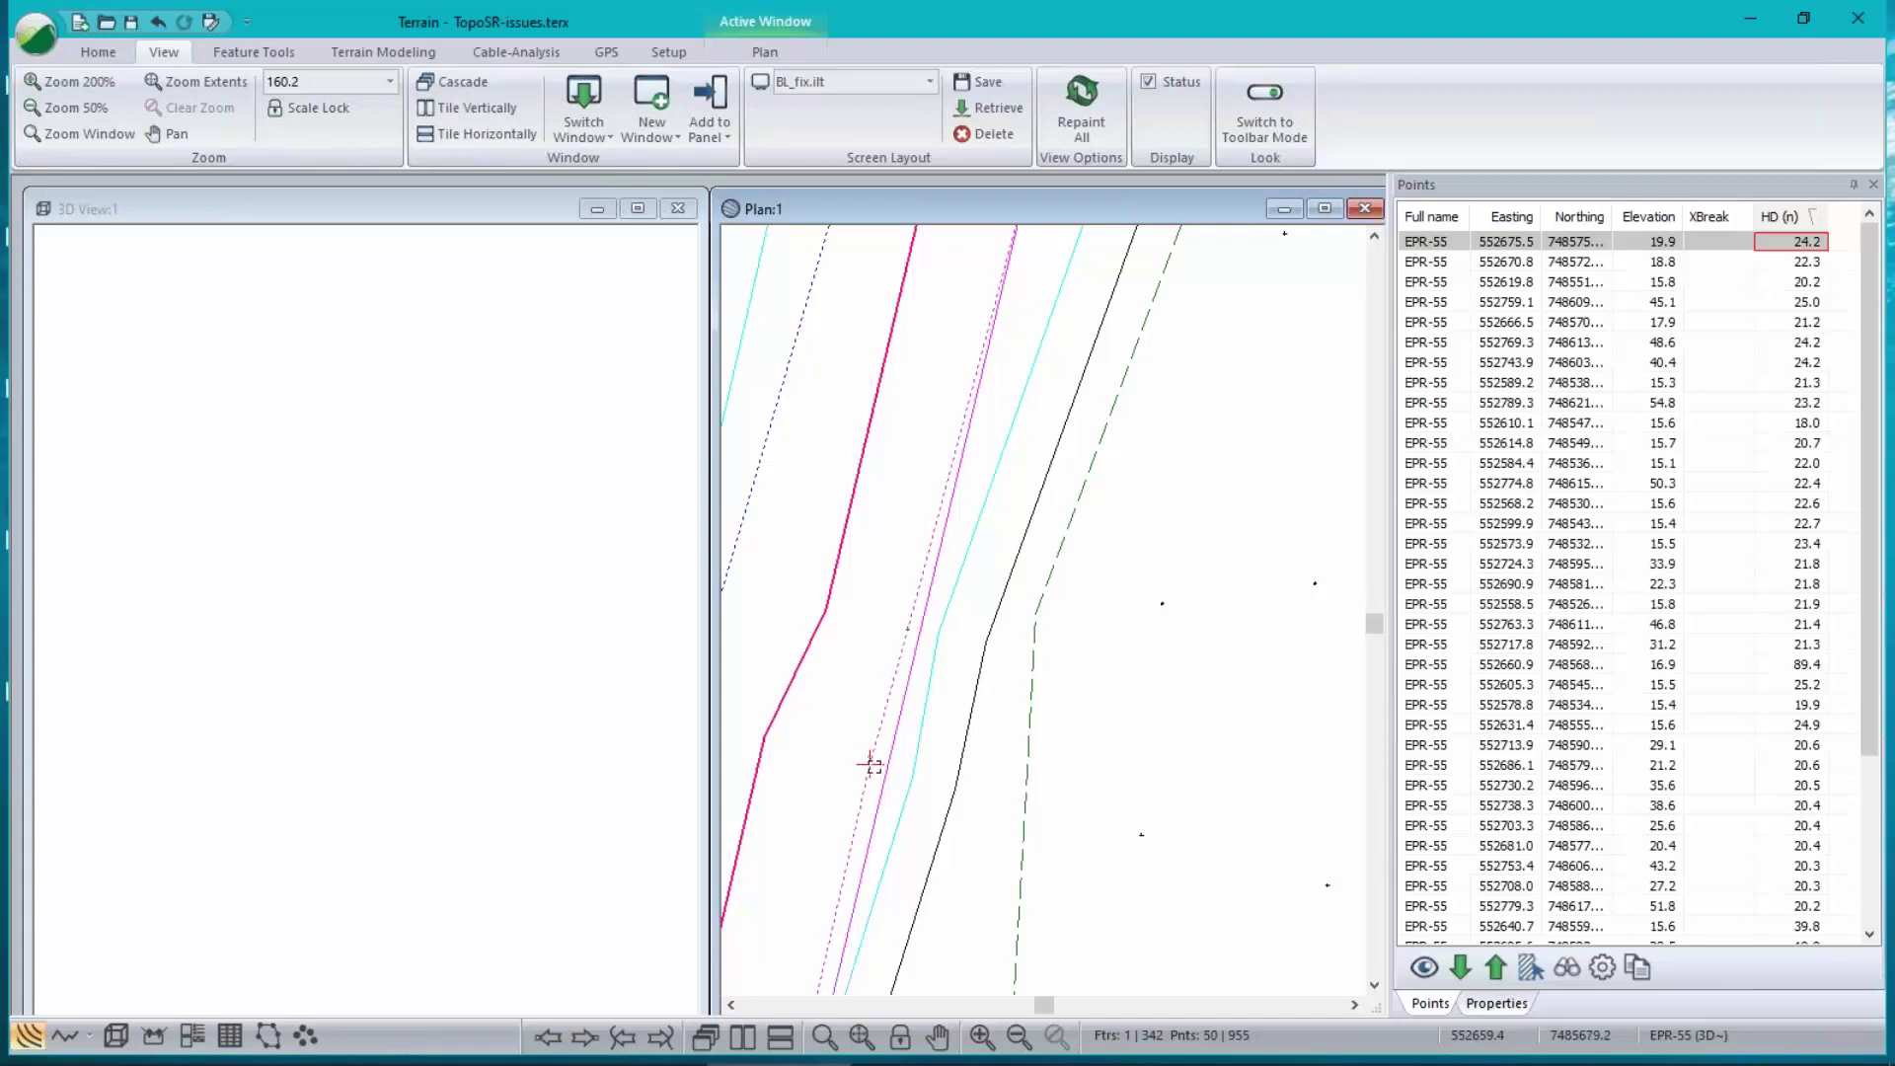
scroll(869, 762, down, 2)
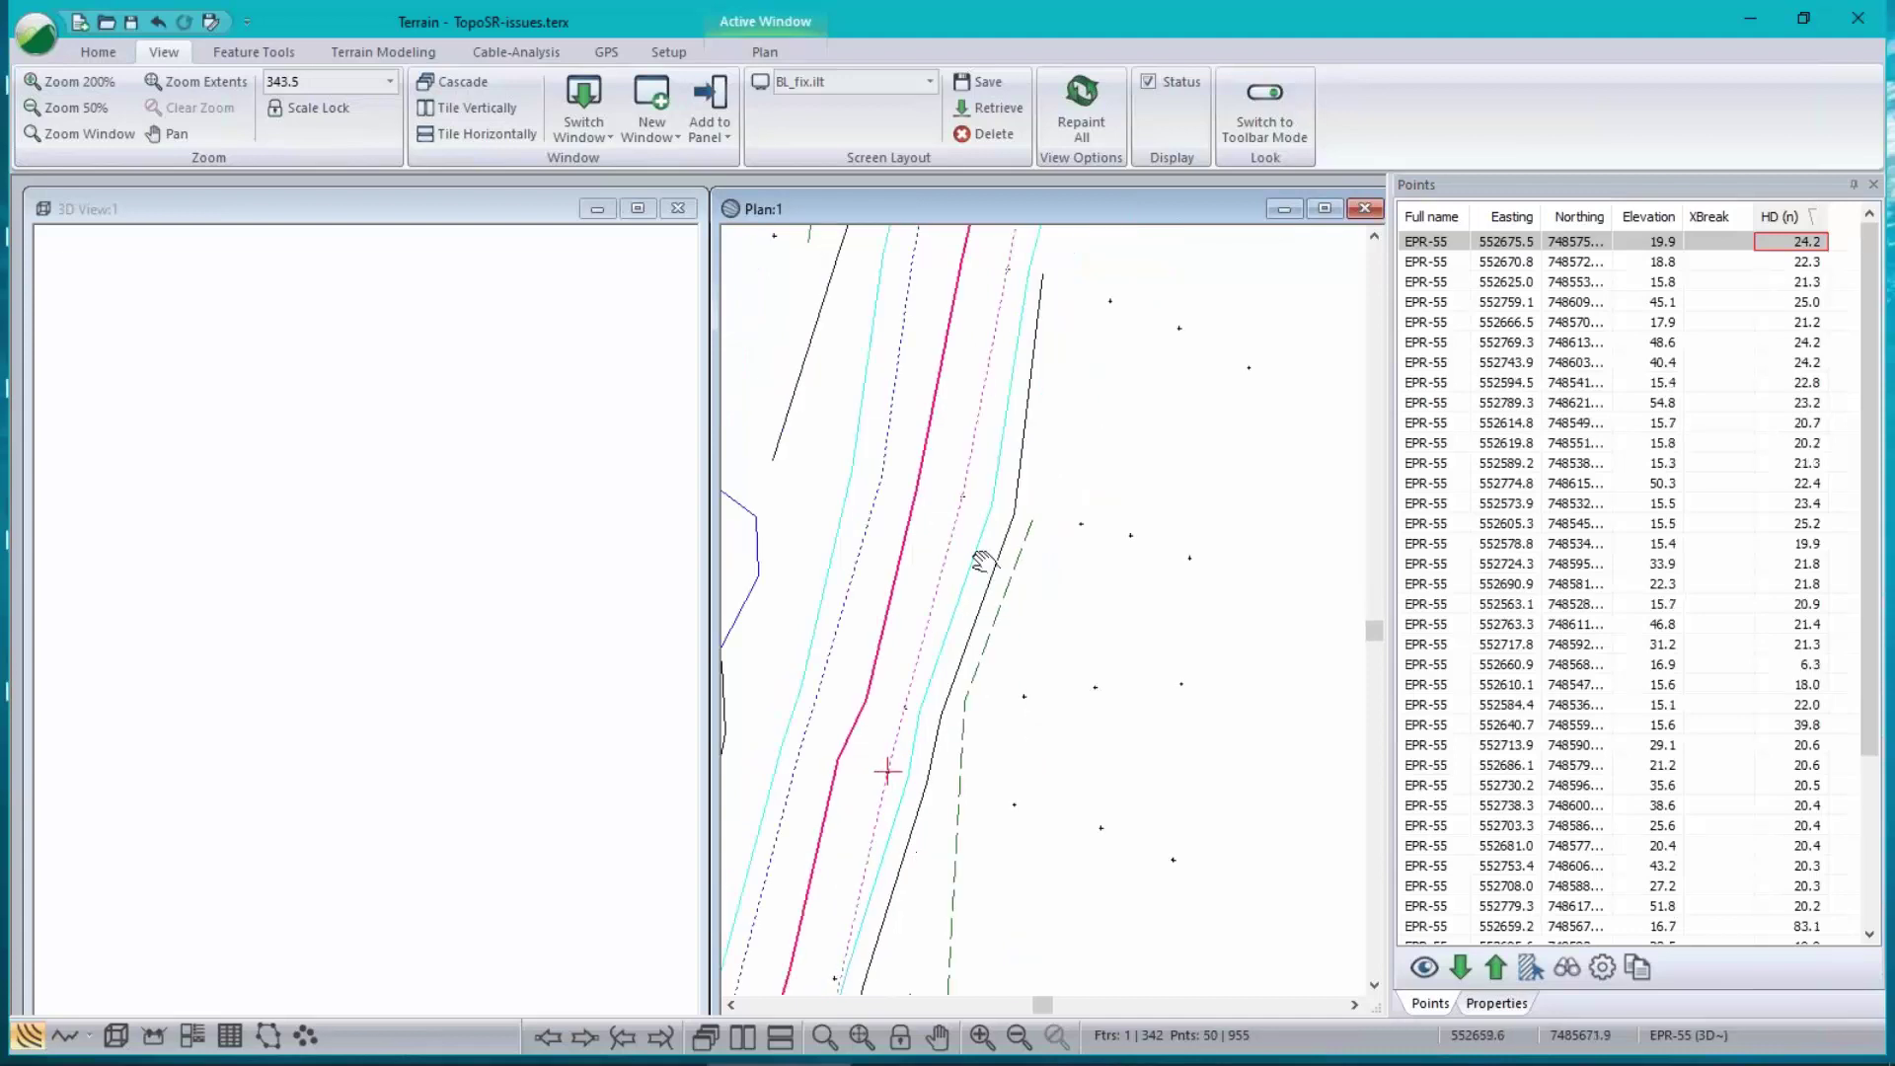
middle_drag(982, 560, 1078, 265)
click(945, 689)
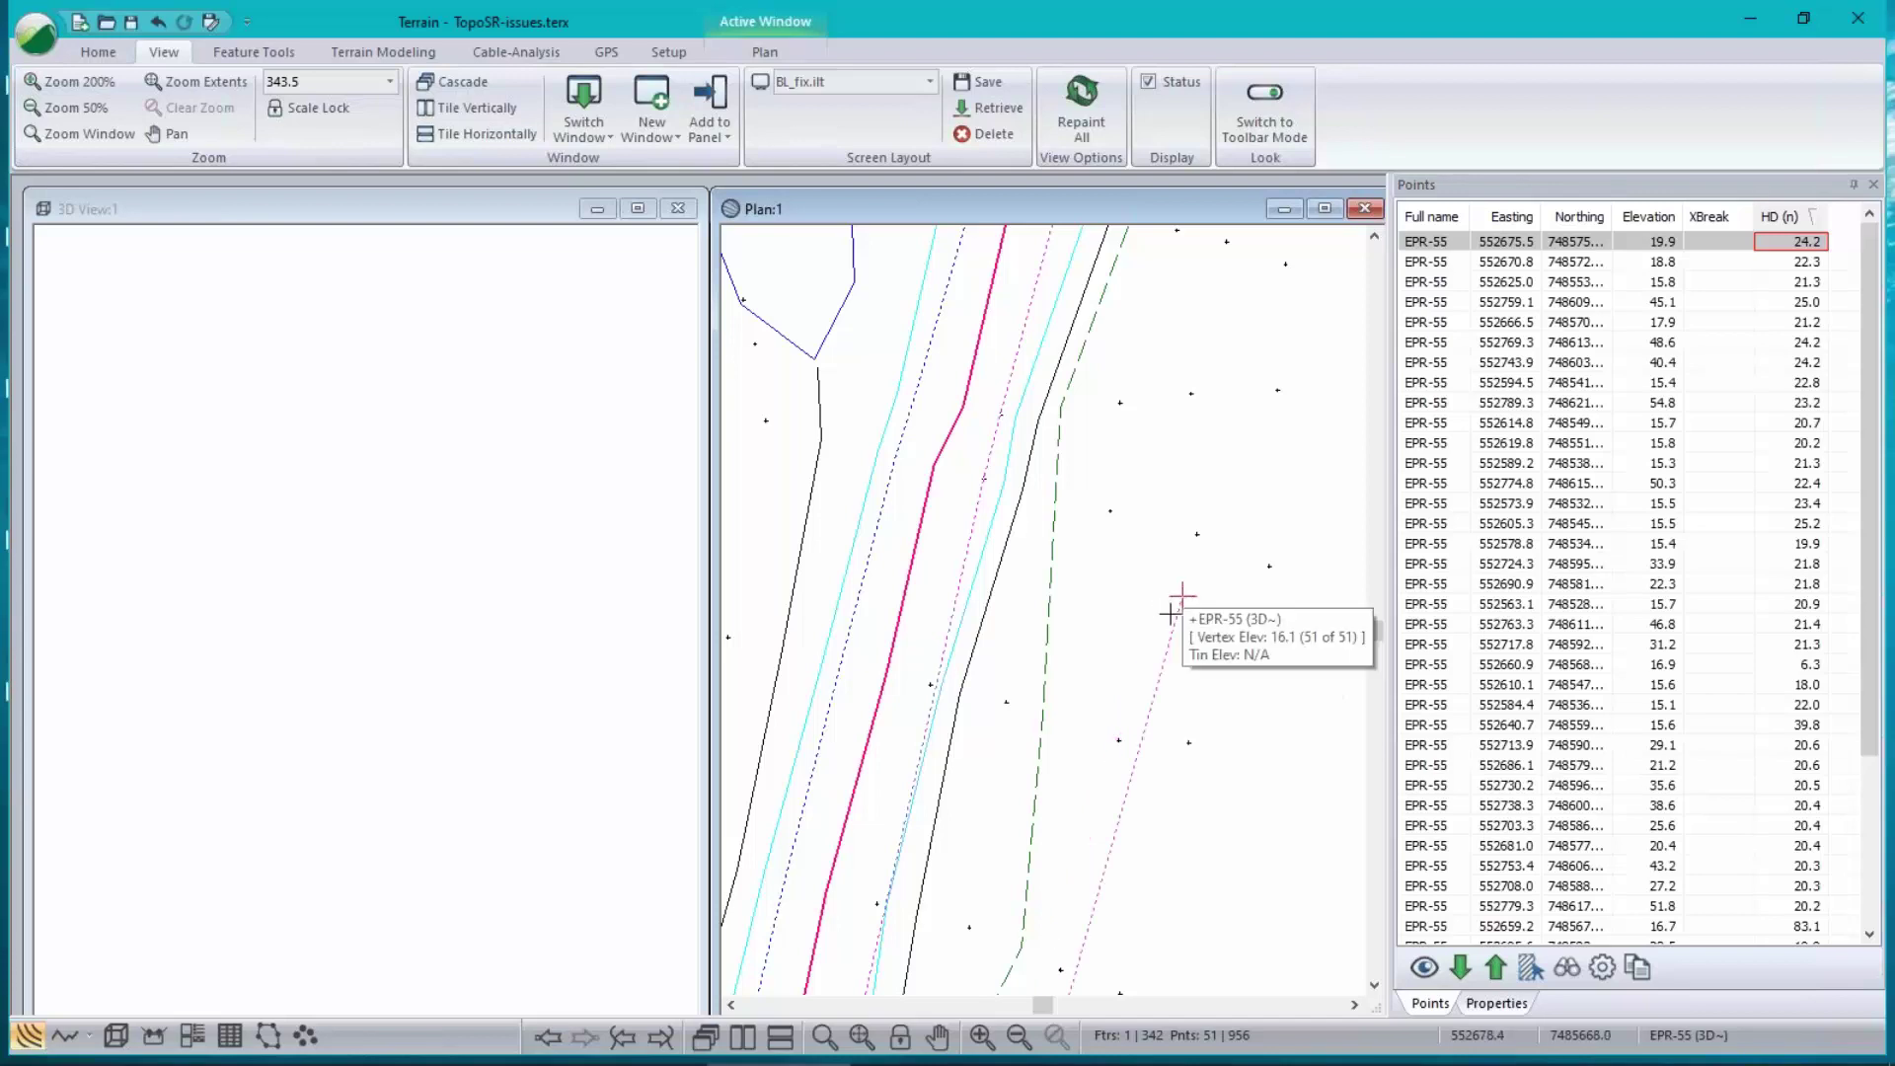
- Snap the loose EPR vertex to its survey point, undo the stray one, and insert another at the following road-edge shot
key(Escape)
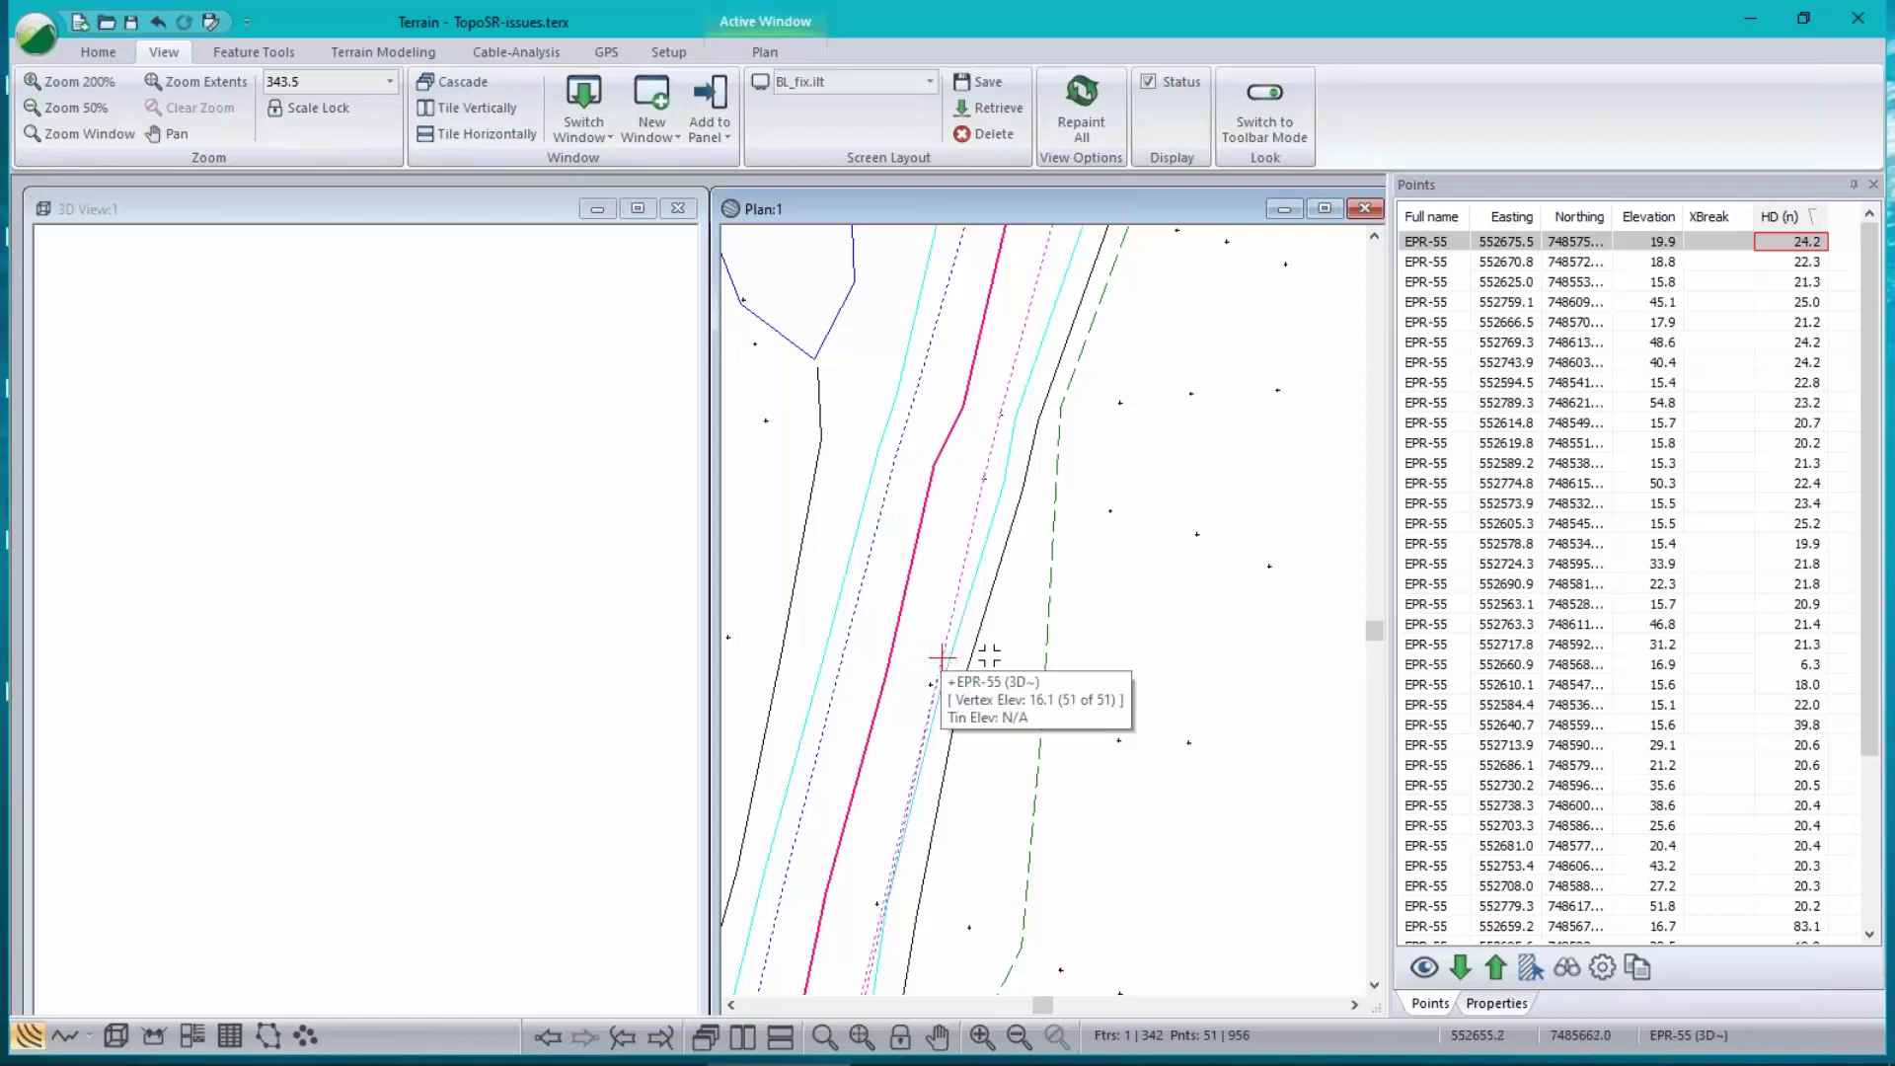
key(Delete)
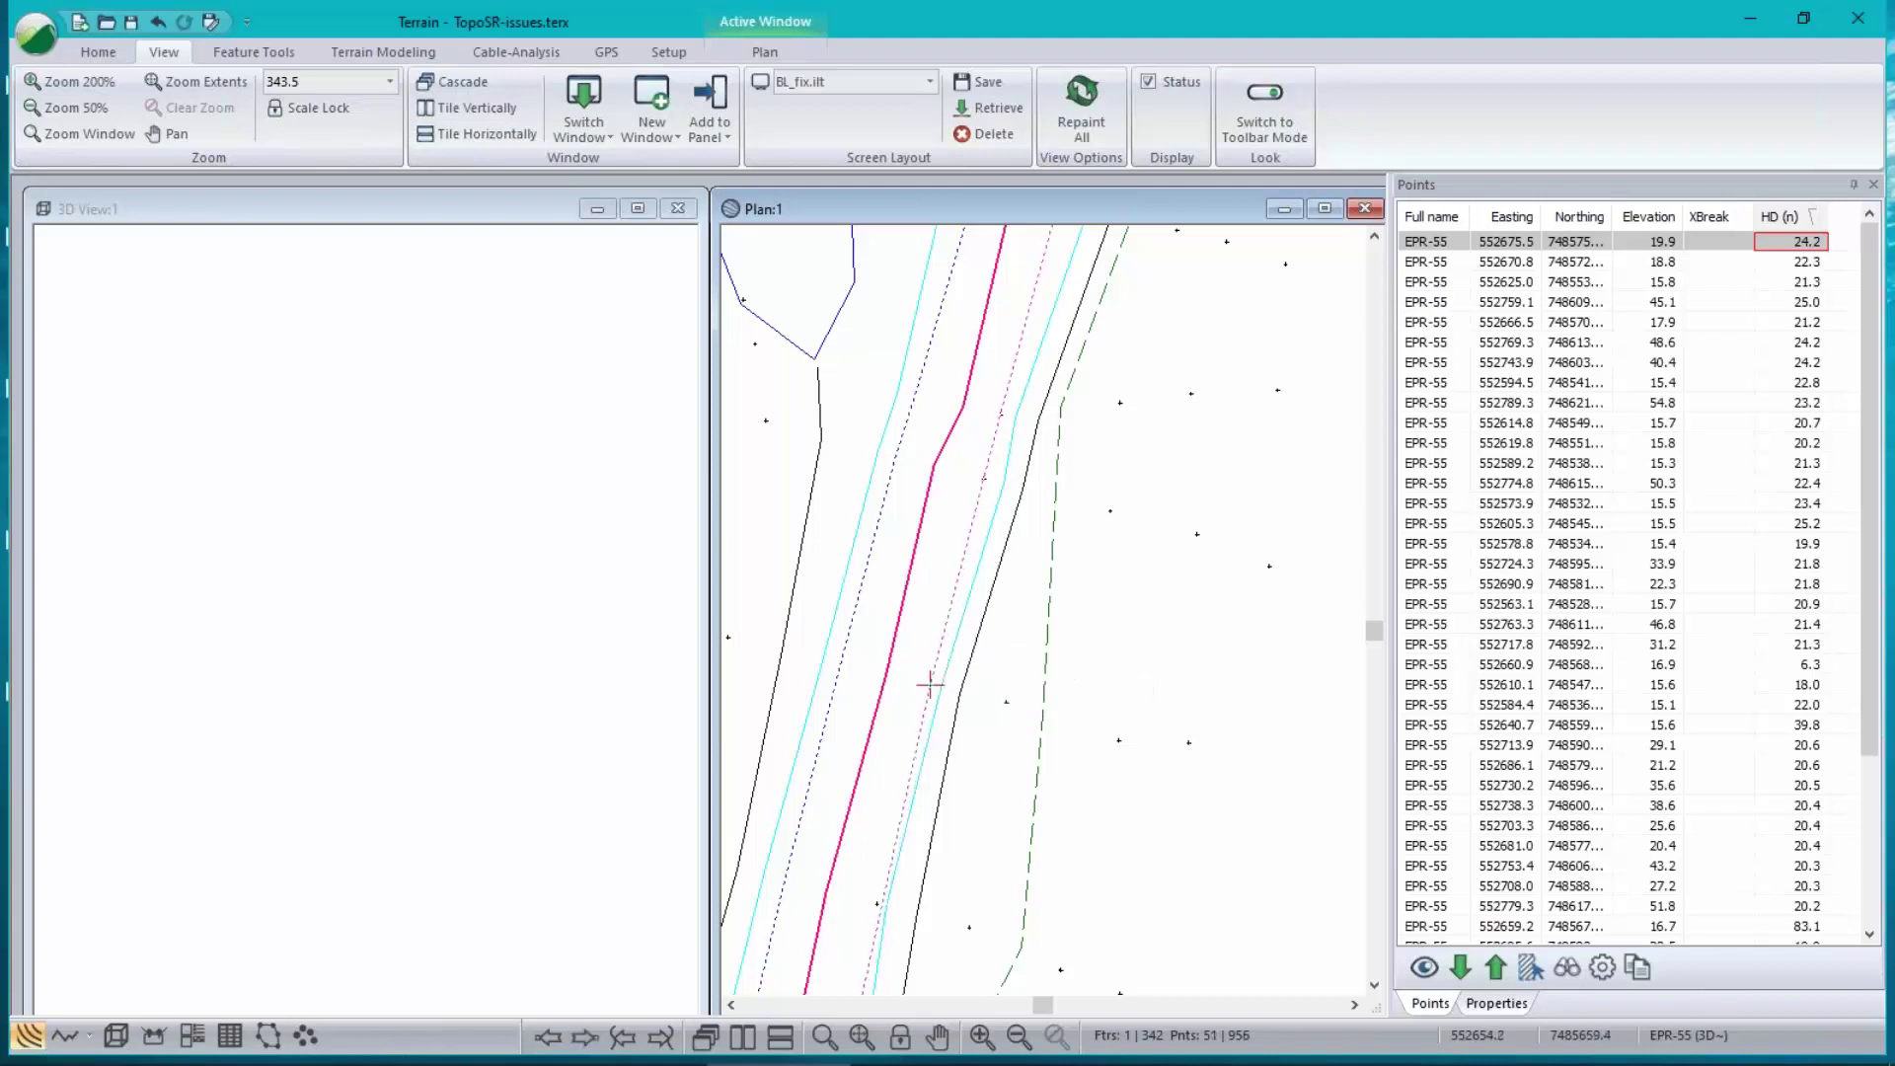
click(930, 681)
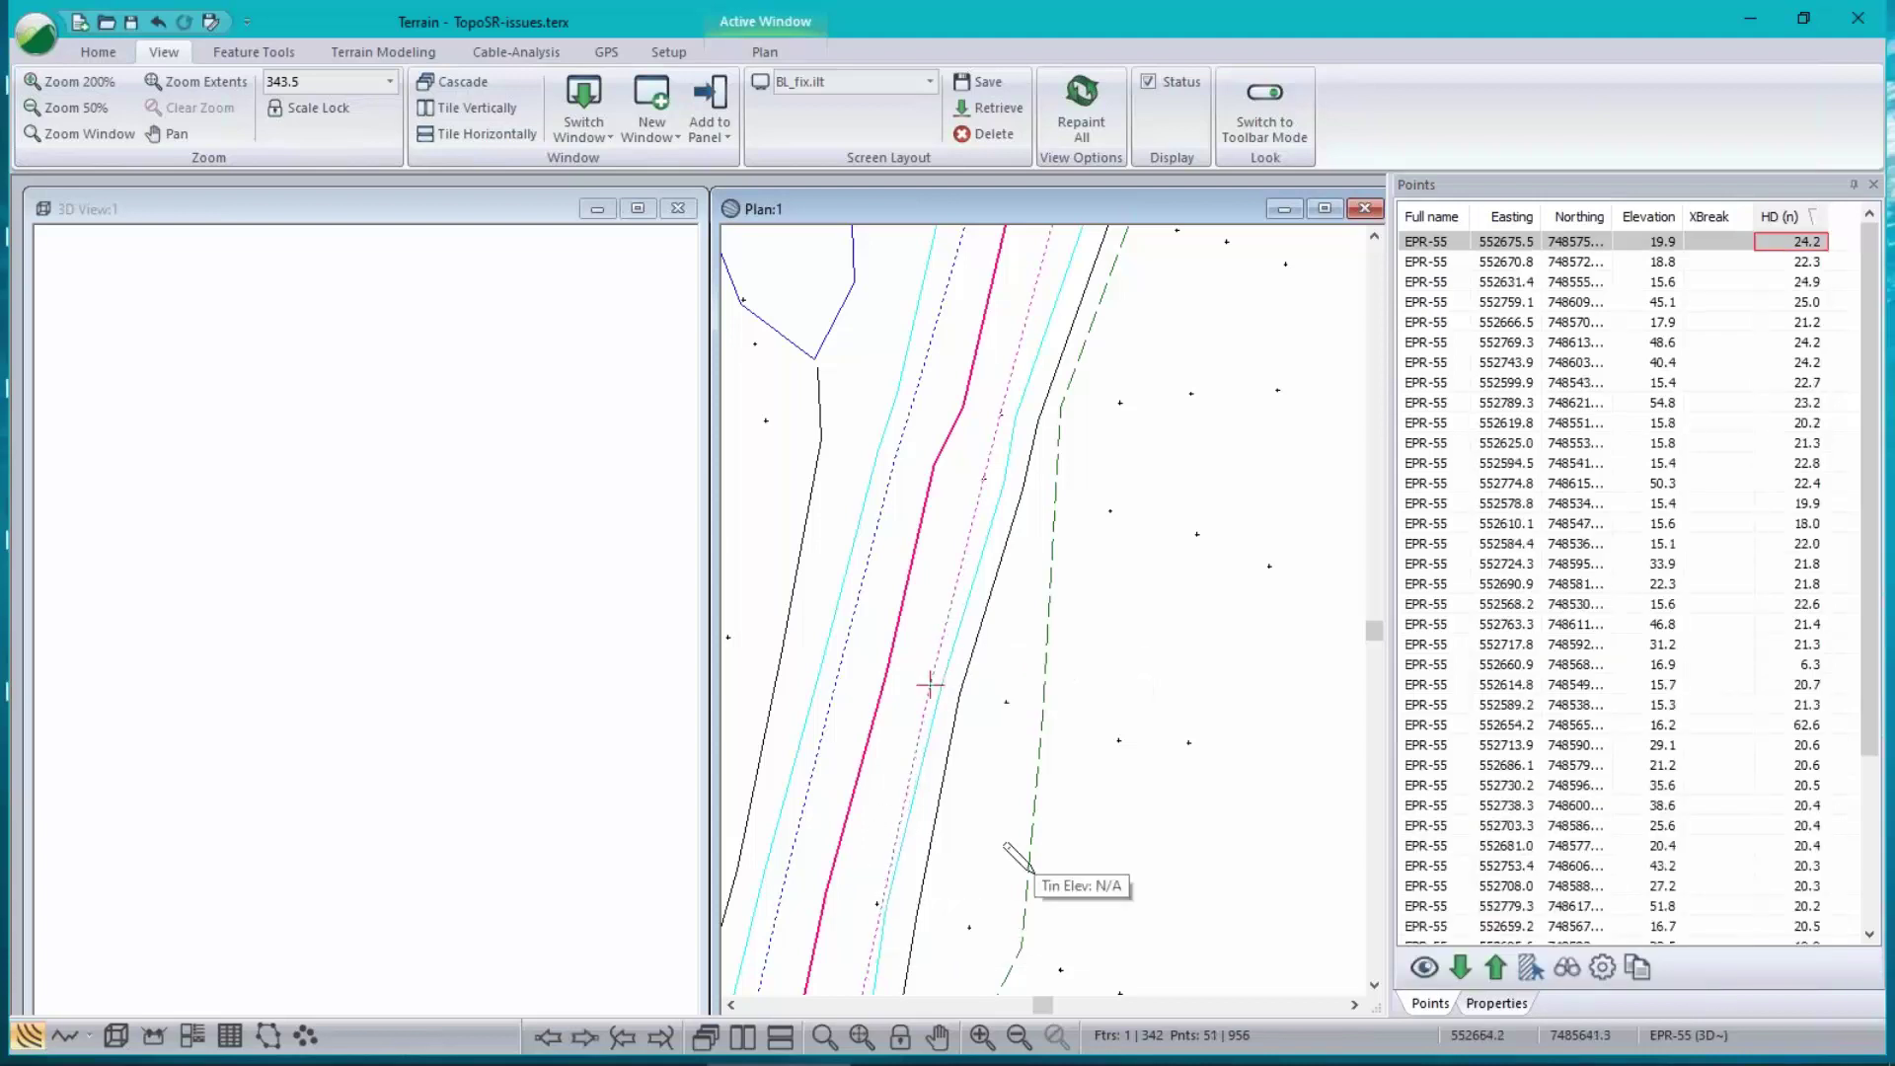
click(1061, 857)
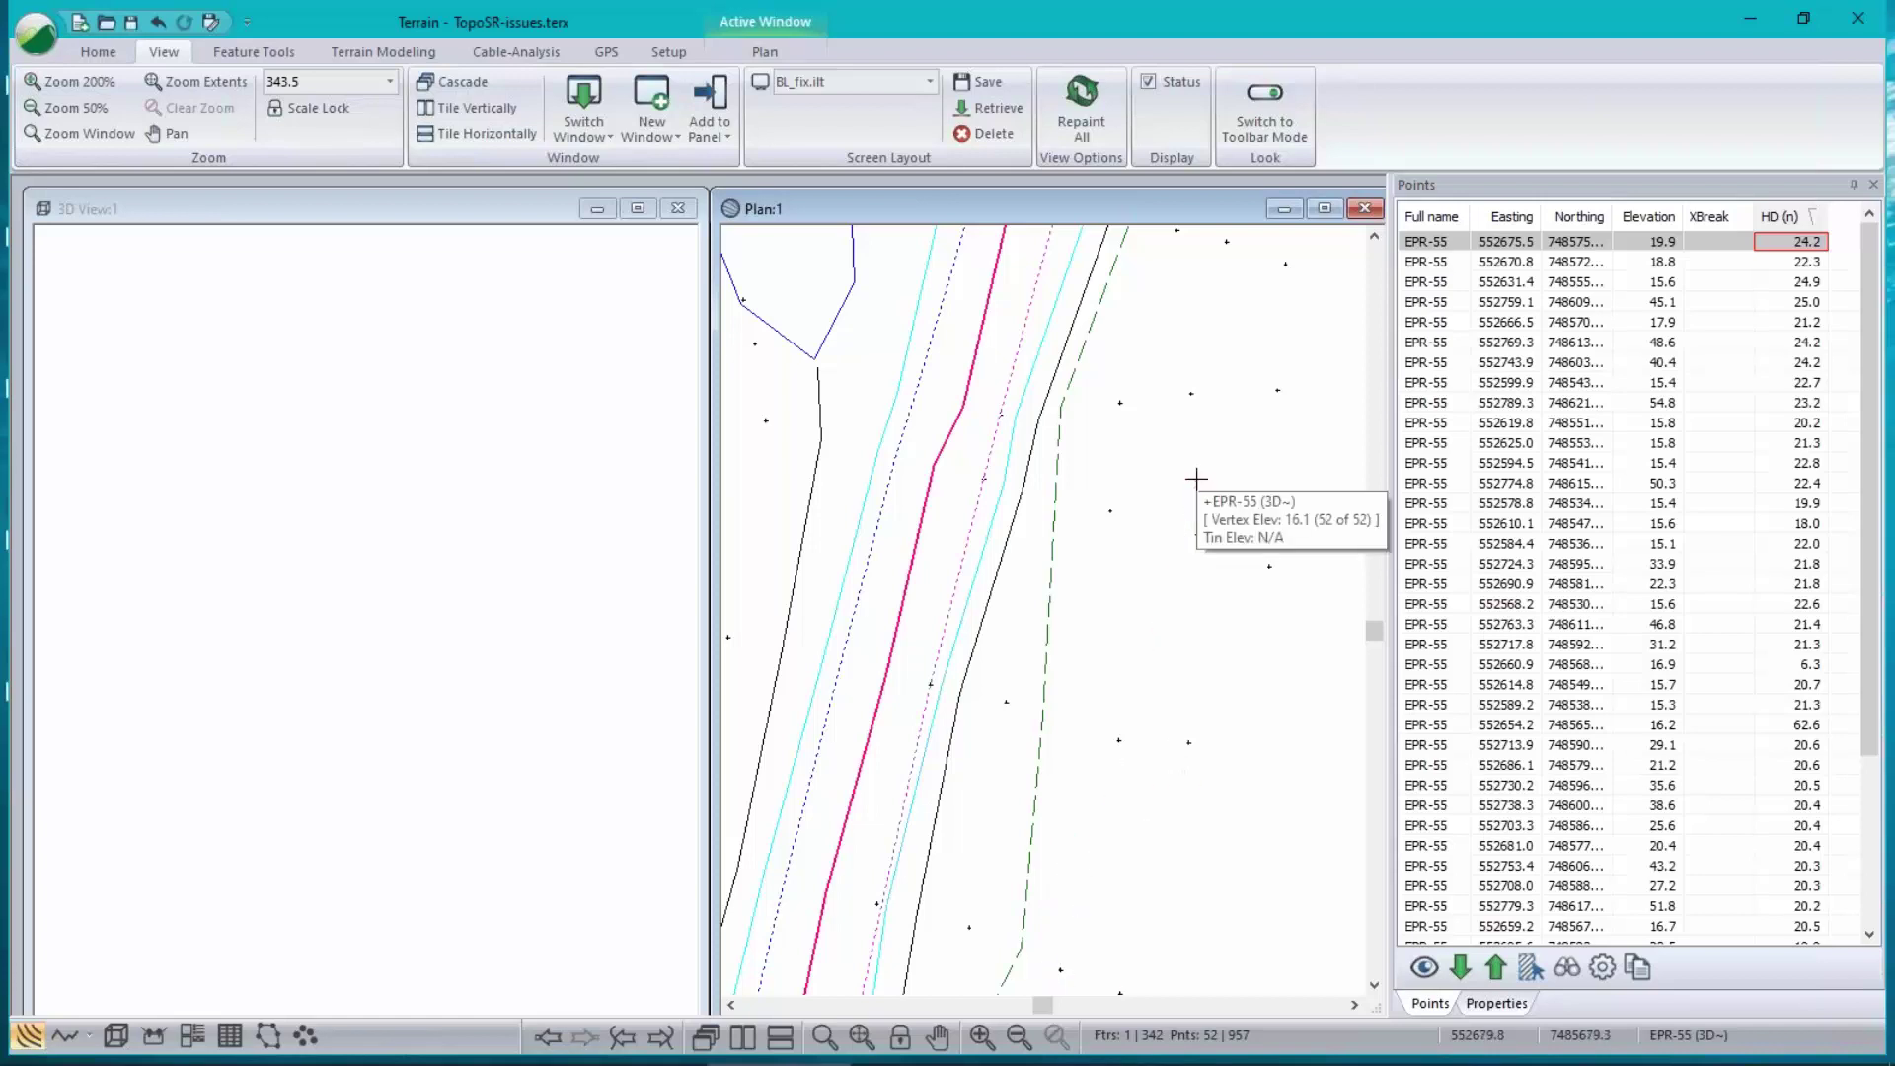
key(ctrl+z)
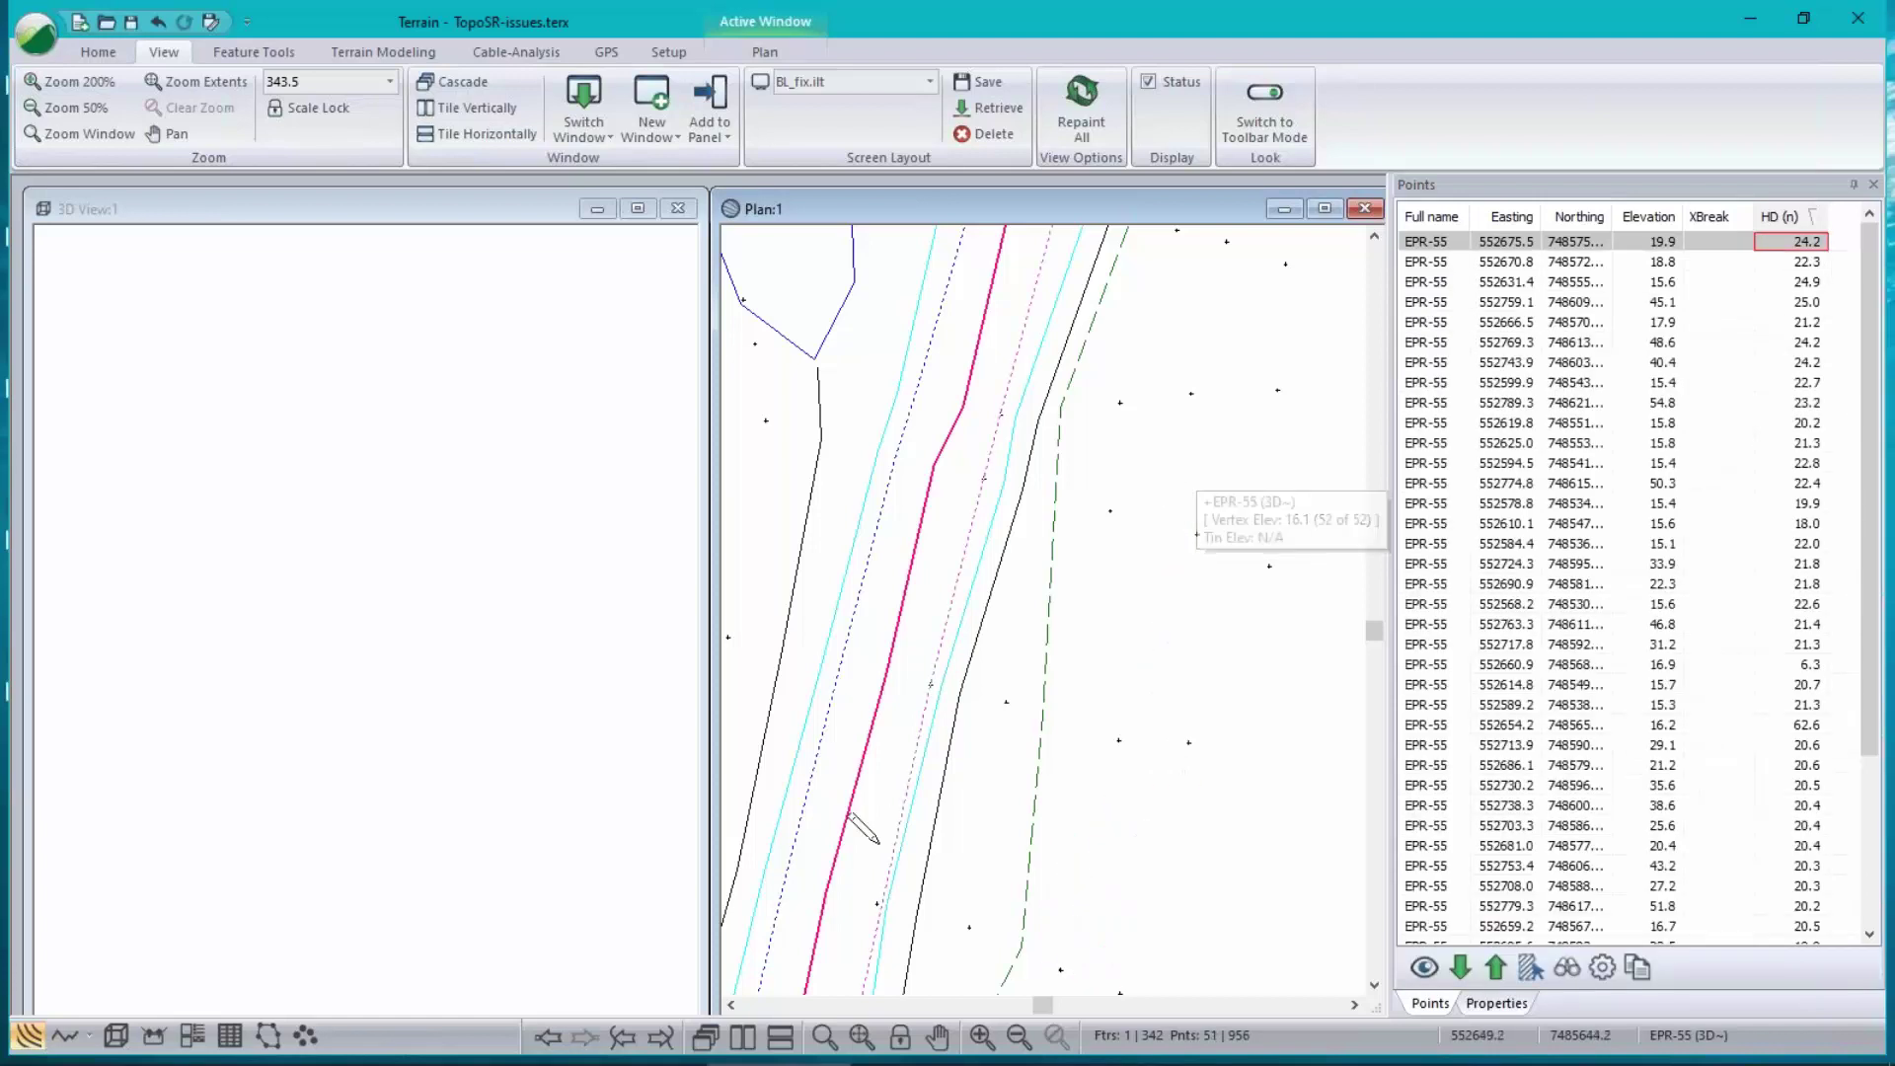
click(889, 864)
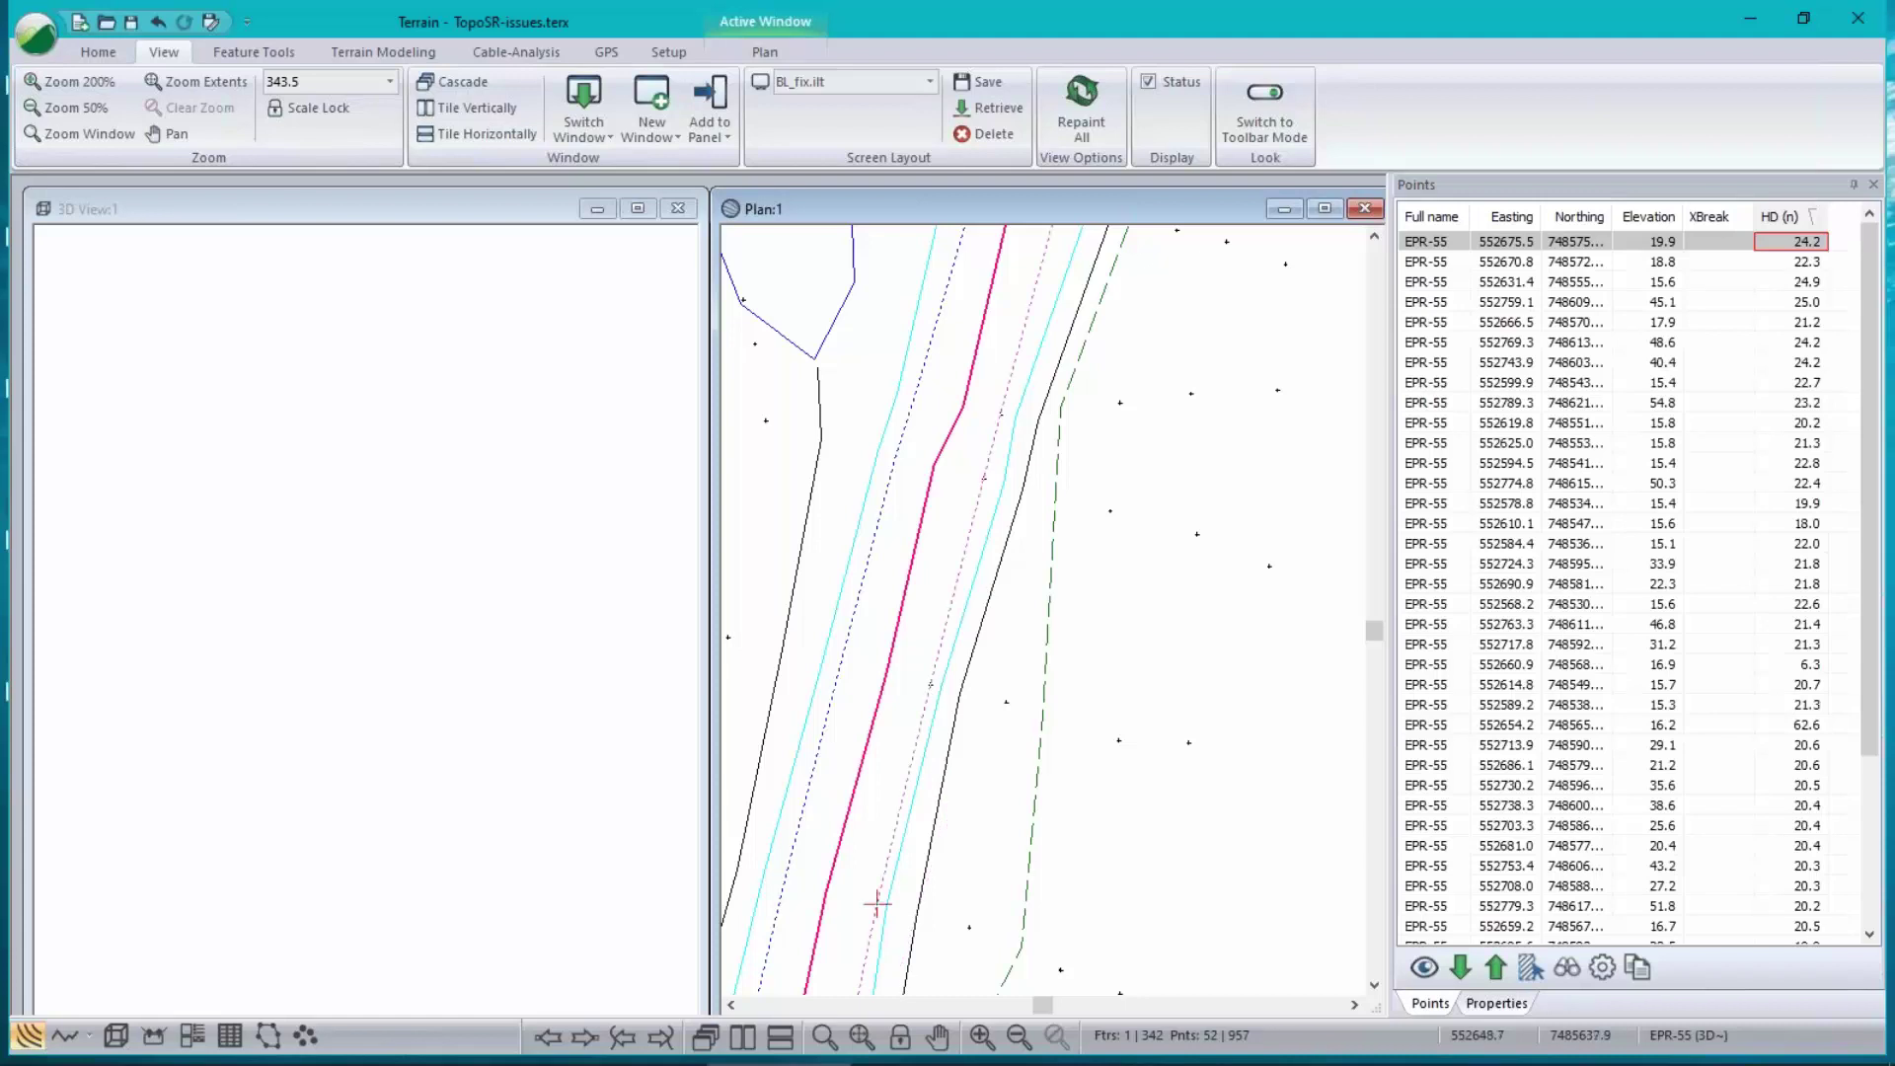
- Insert the last missing vertex farther south on the EPR line and check its position up close
scroll(1032, 786, down, 1)
scroll(1030, 775, down, 3)
scroll(1000, 631, down, 1)
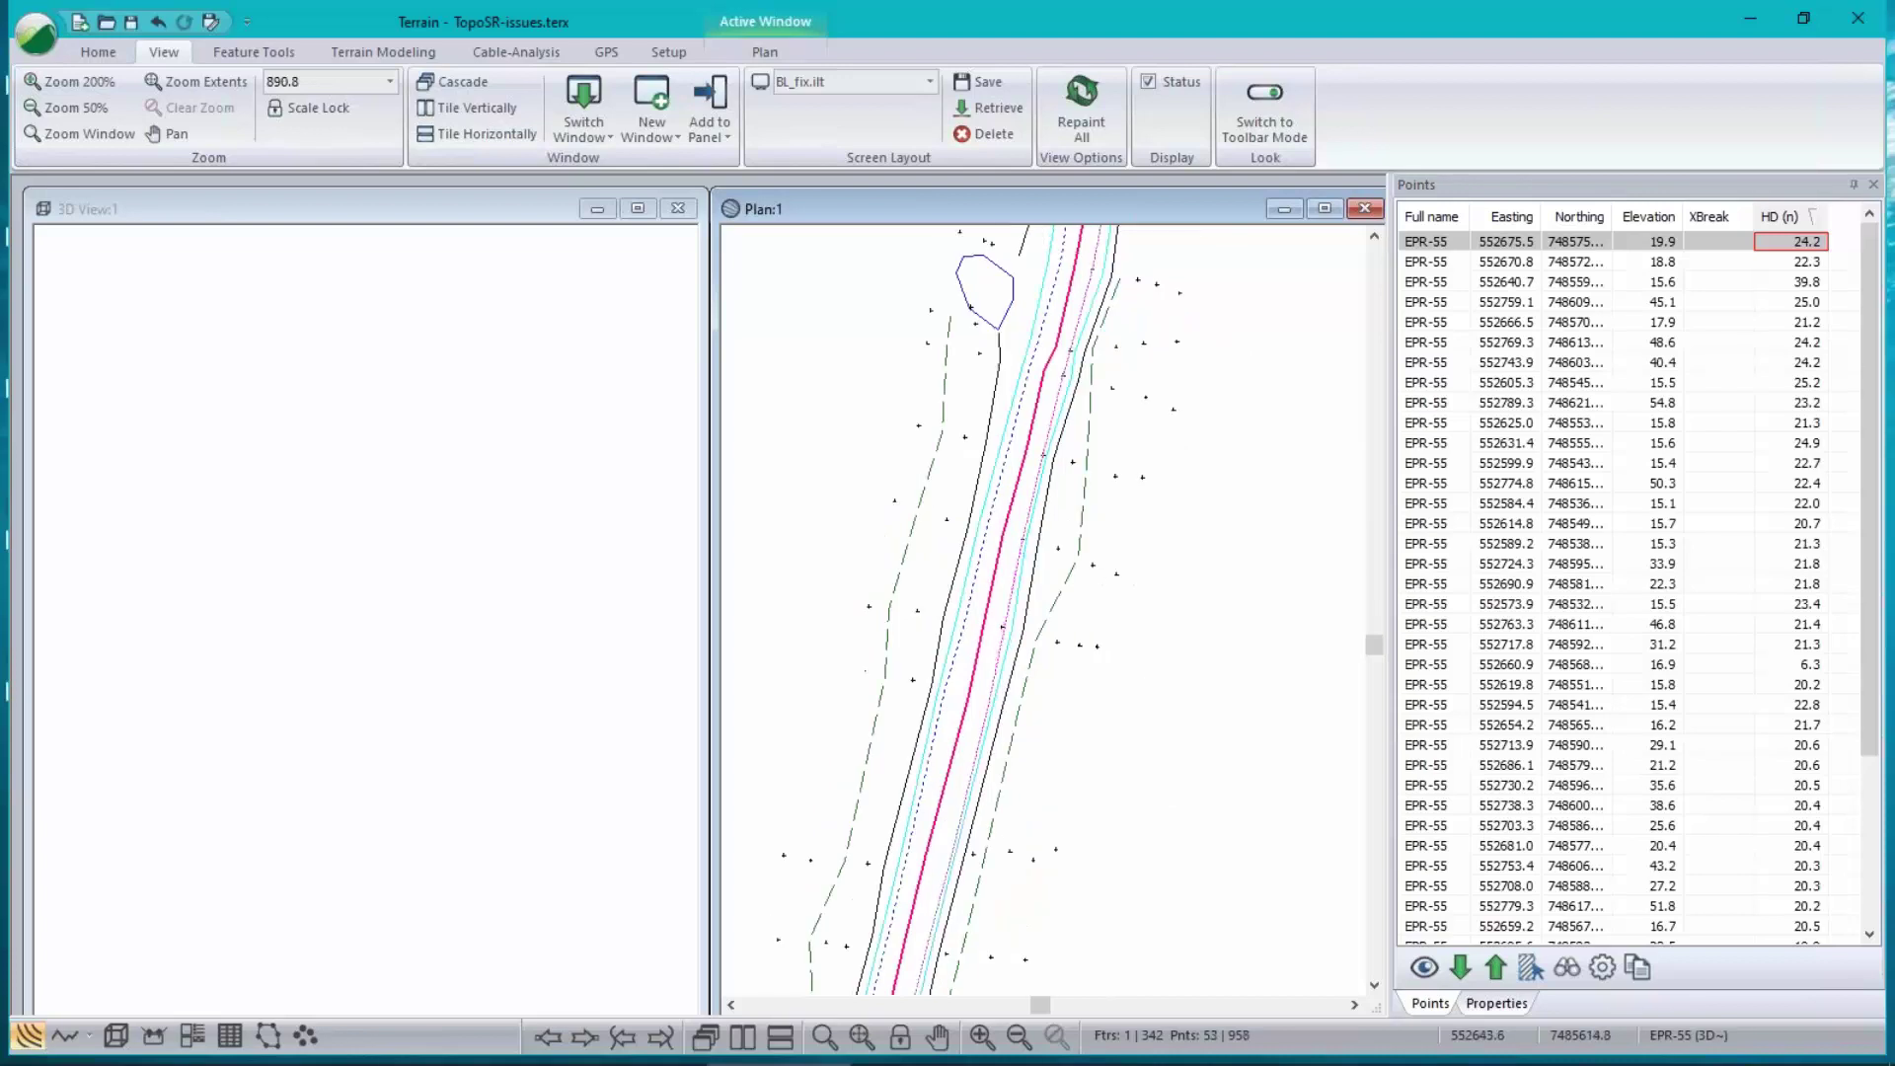
scroll(1229, 594, down, 1)
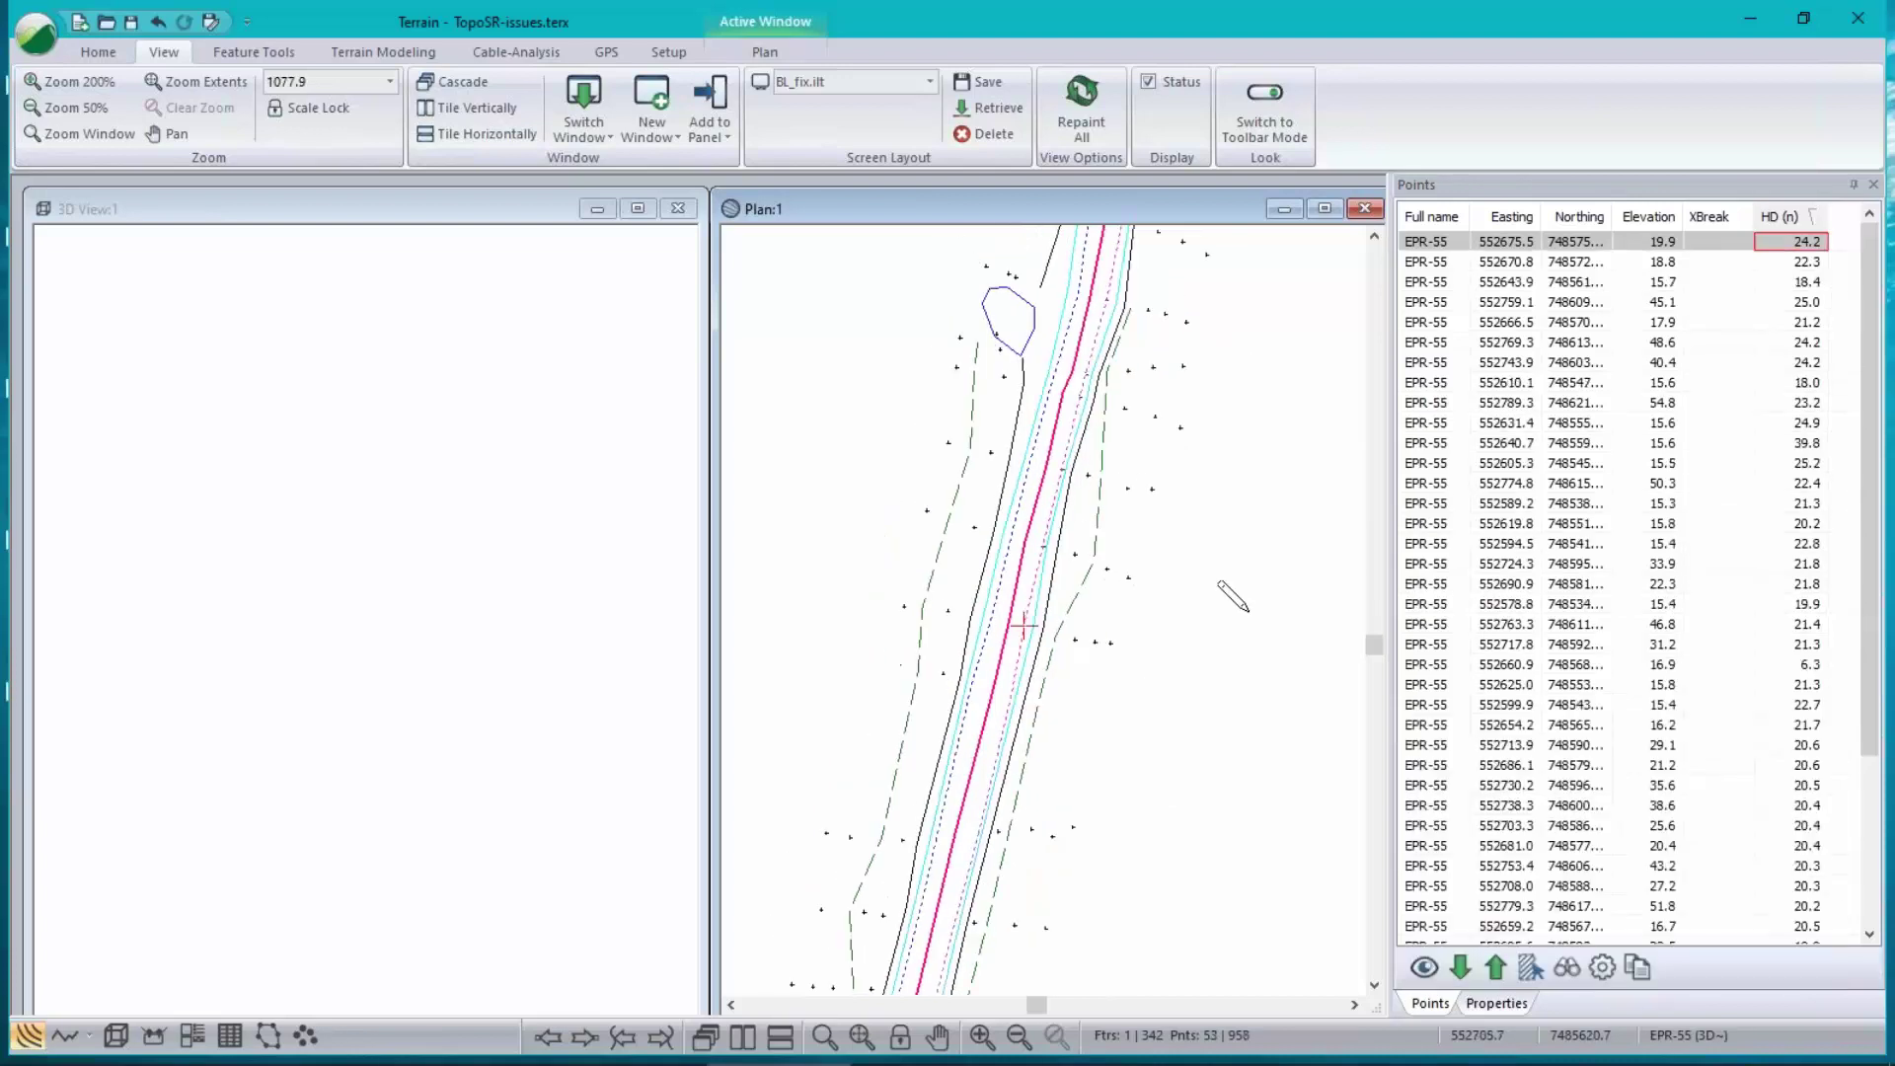
scroll(1233, 595, down, 1)
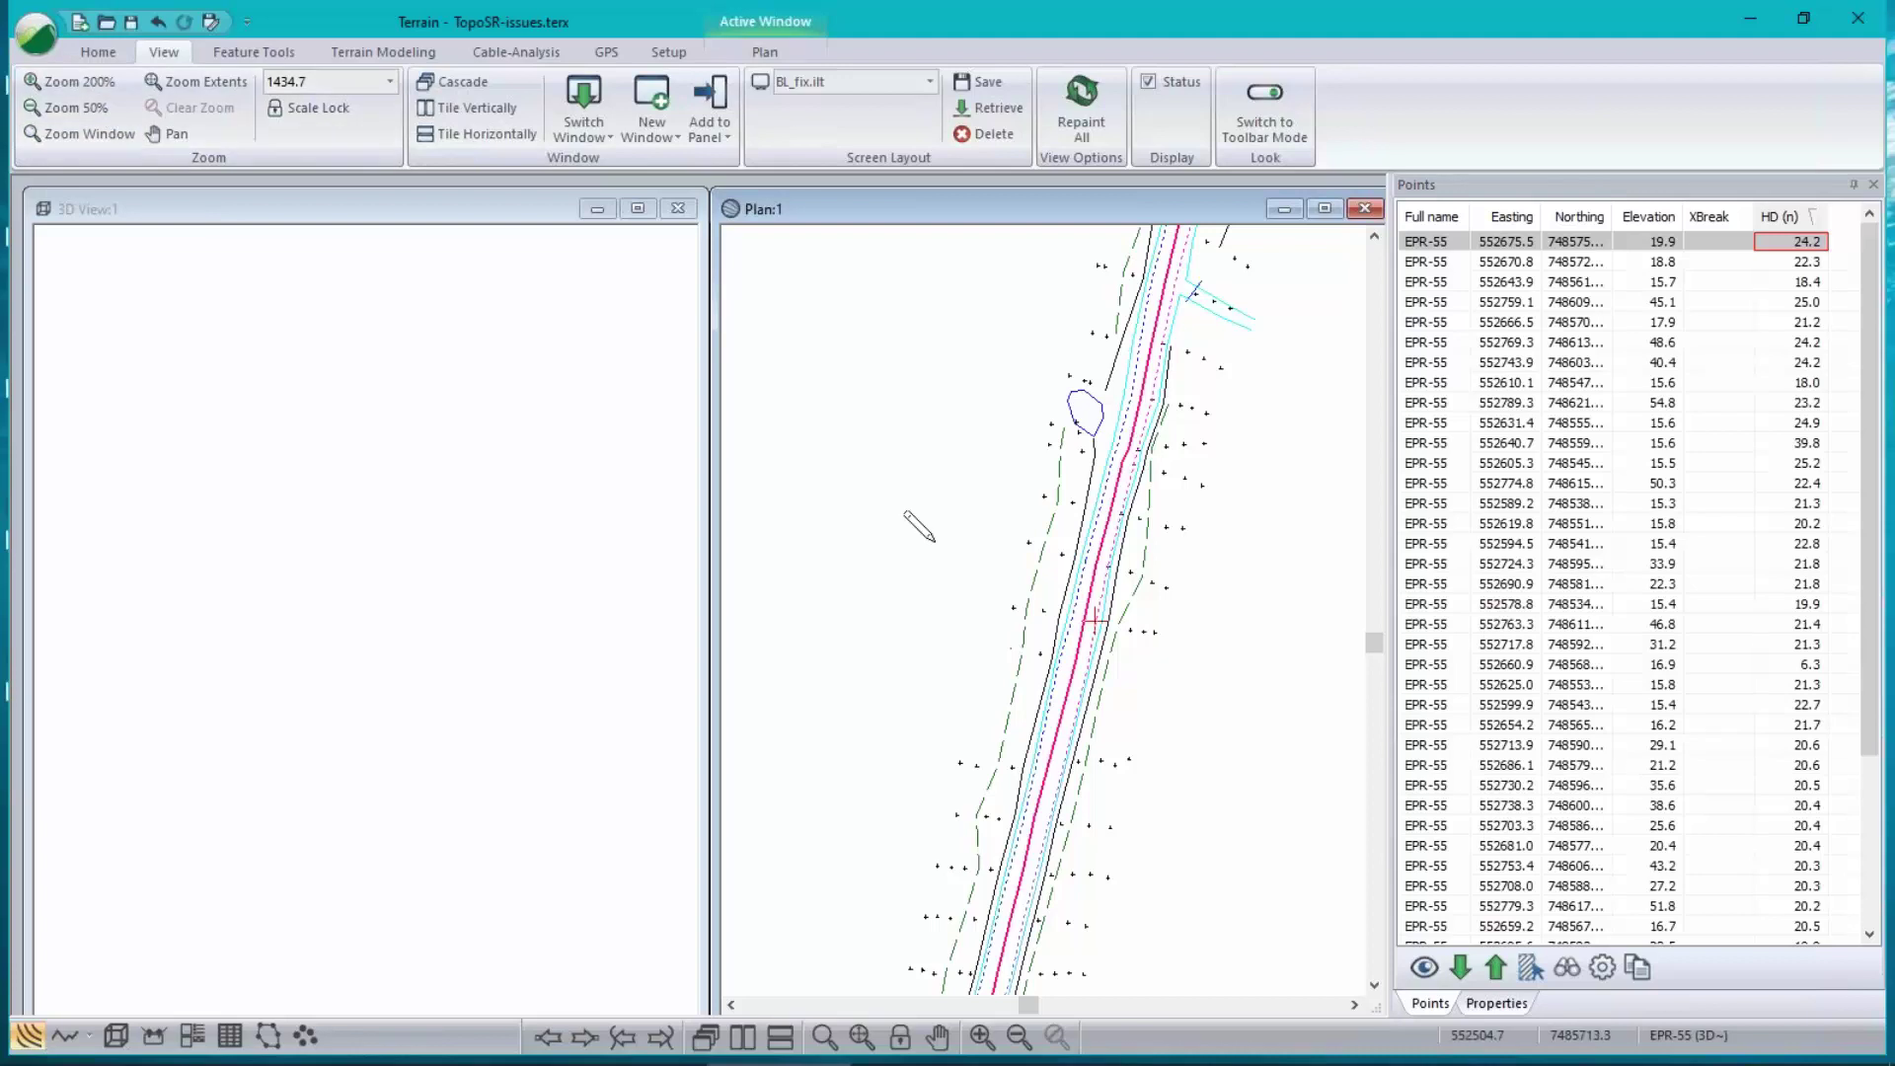
scroll(1092, 621, up, 6)
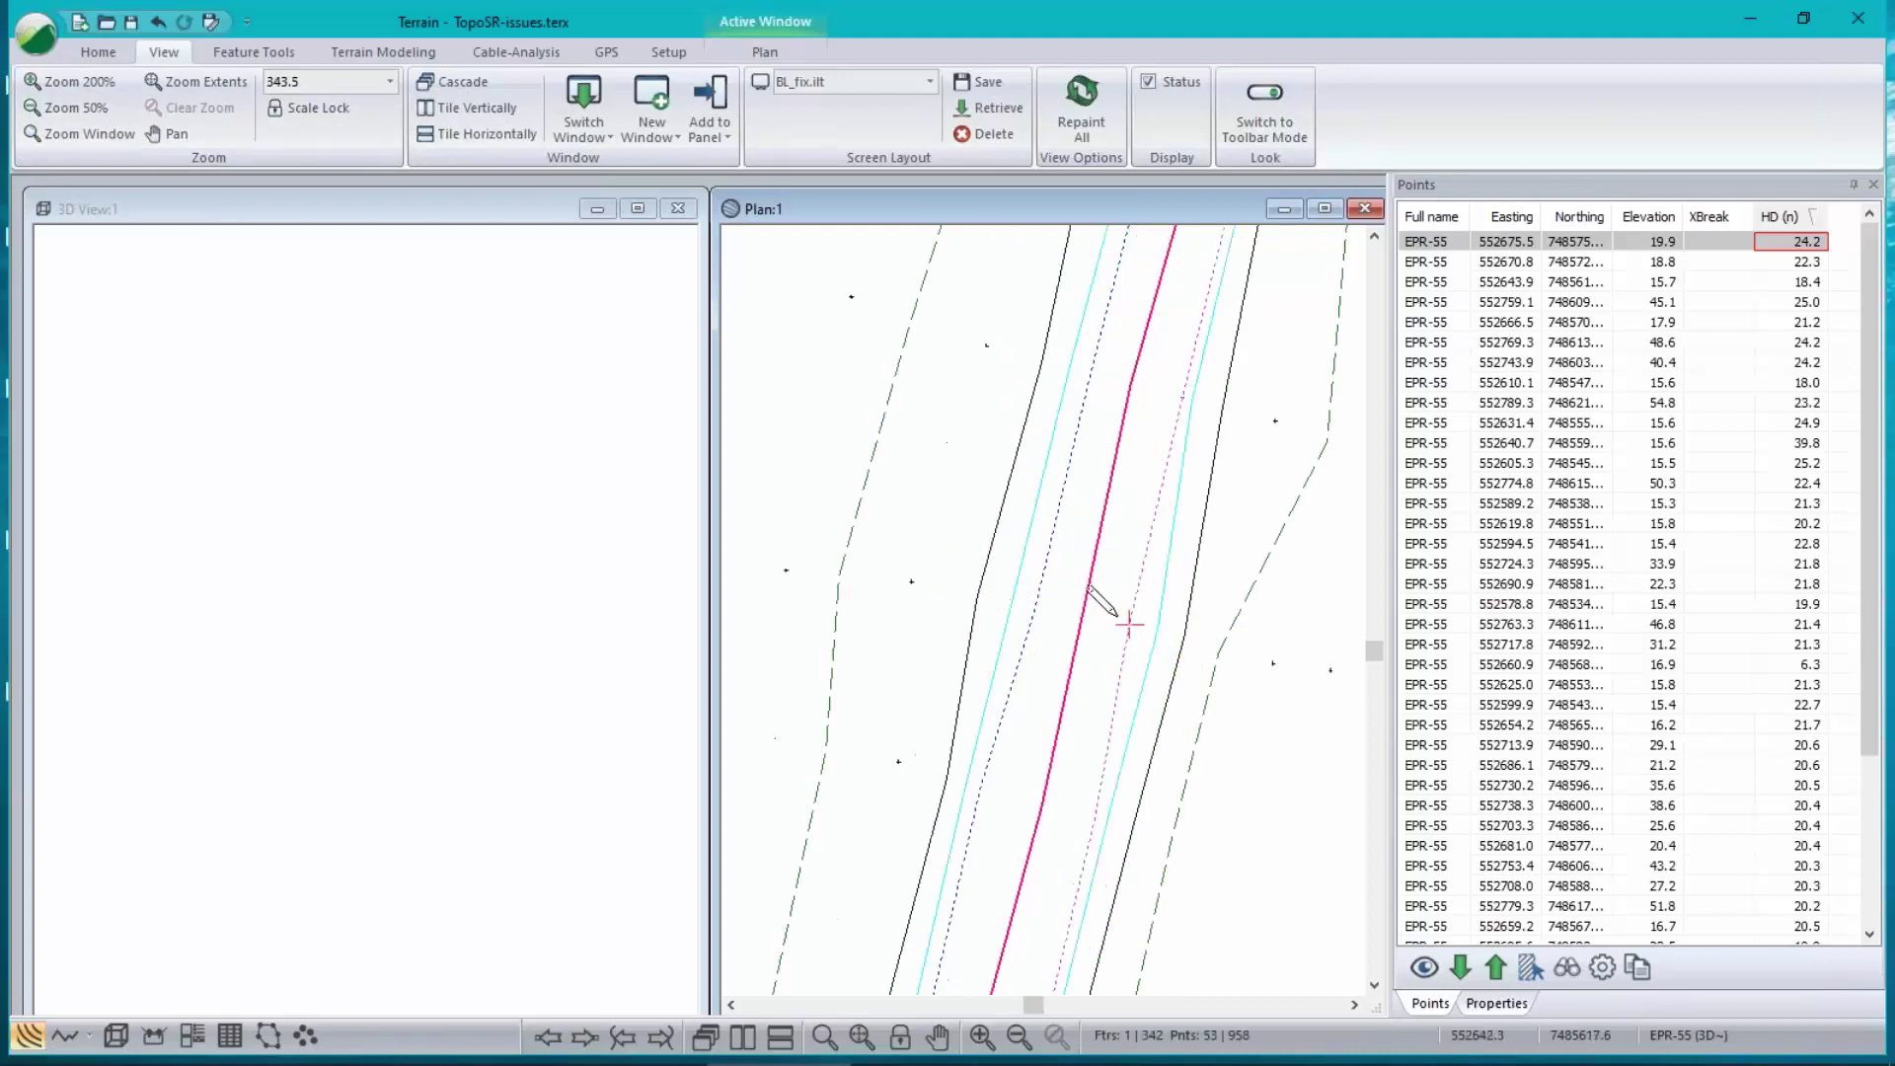
scroll(1120, 617, up, 5)
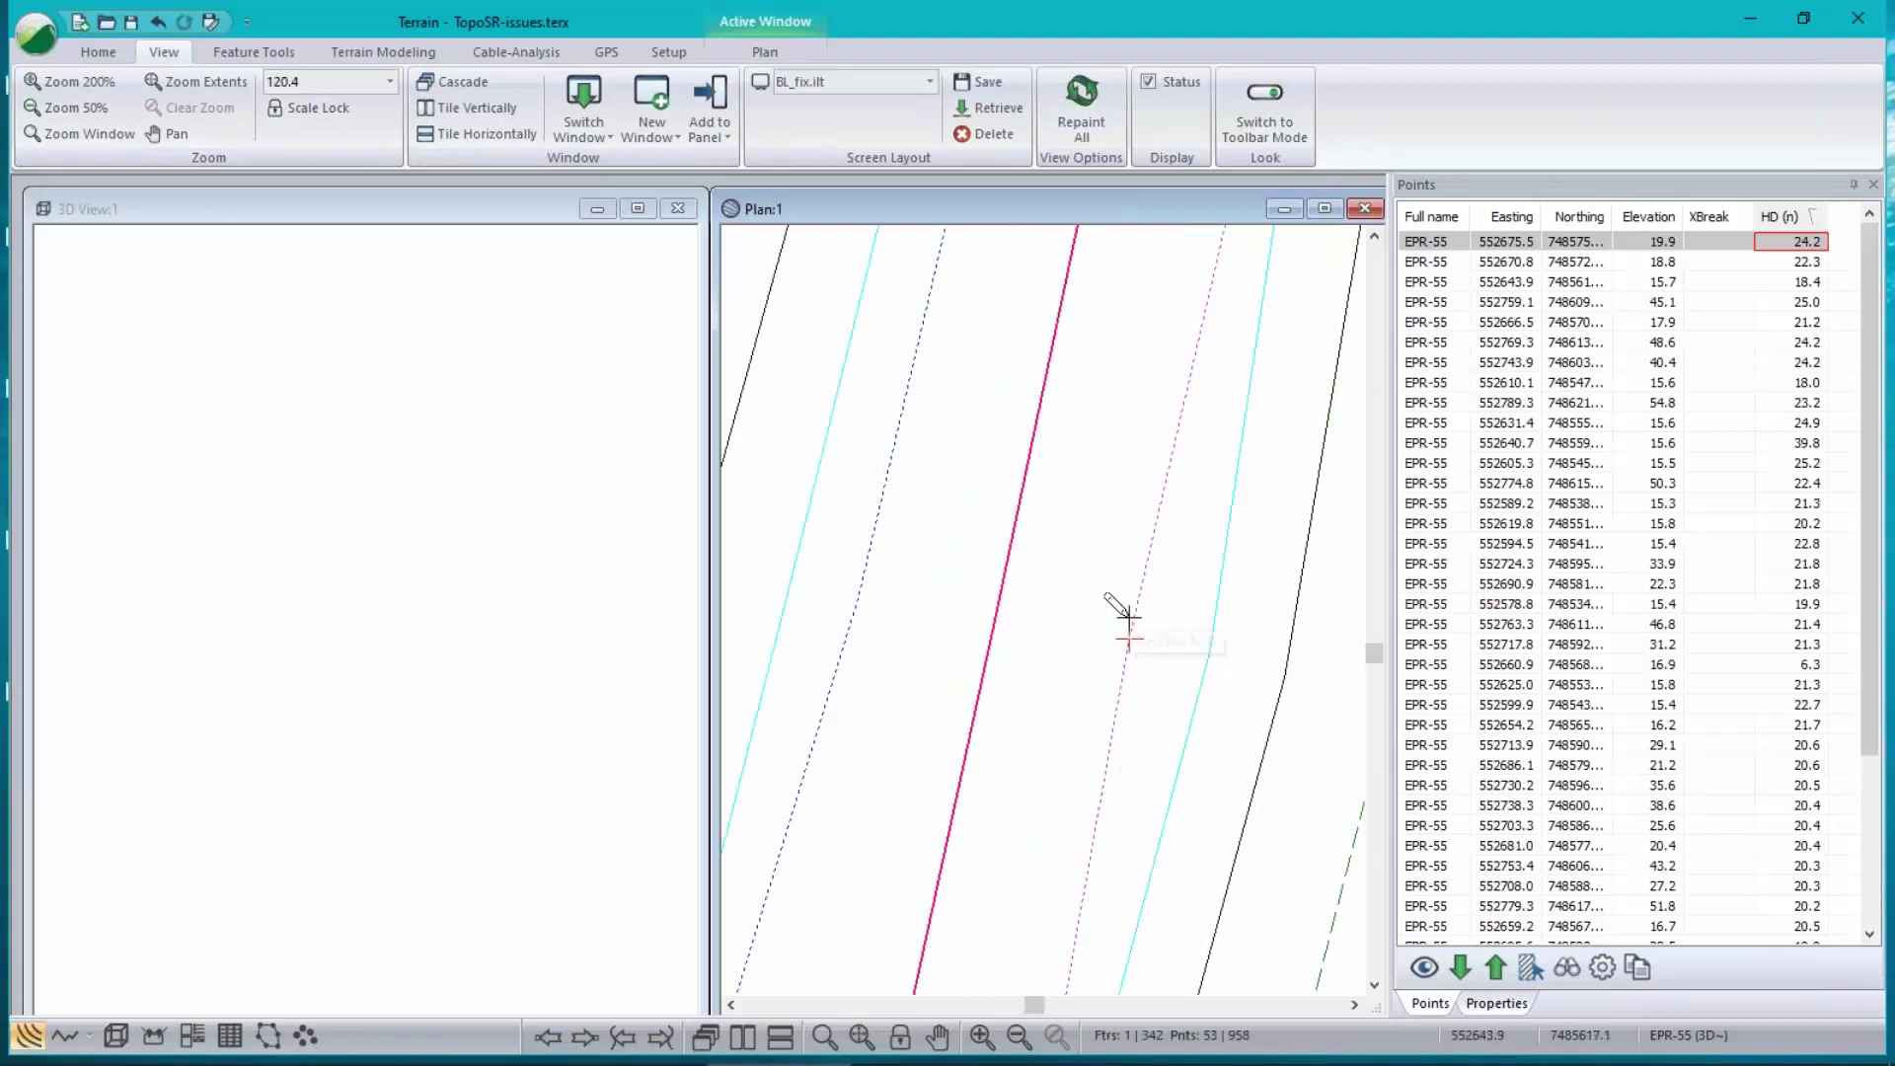
scroll(1126, 617, down, 10)
- Regenerate the terrain triangles and contours with a maximum side length of 200 and a major contour interval of 1
click(383, 51)
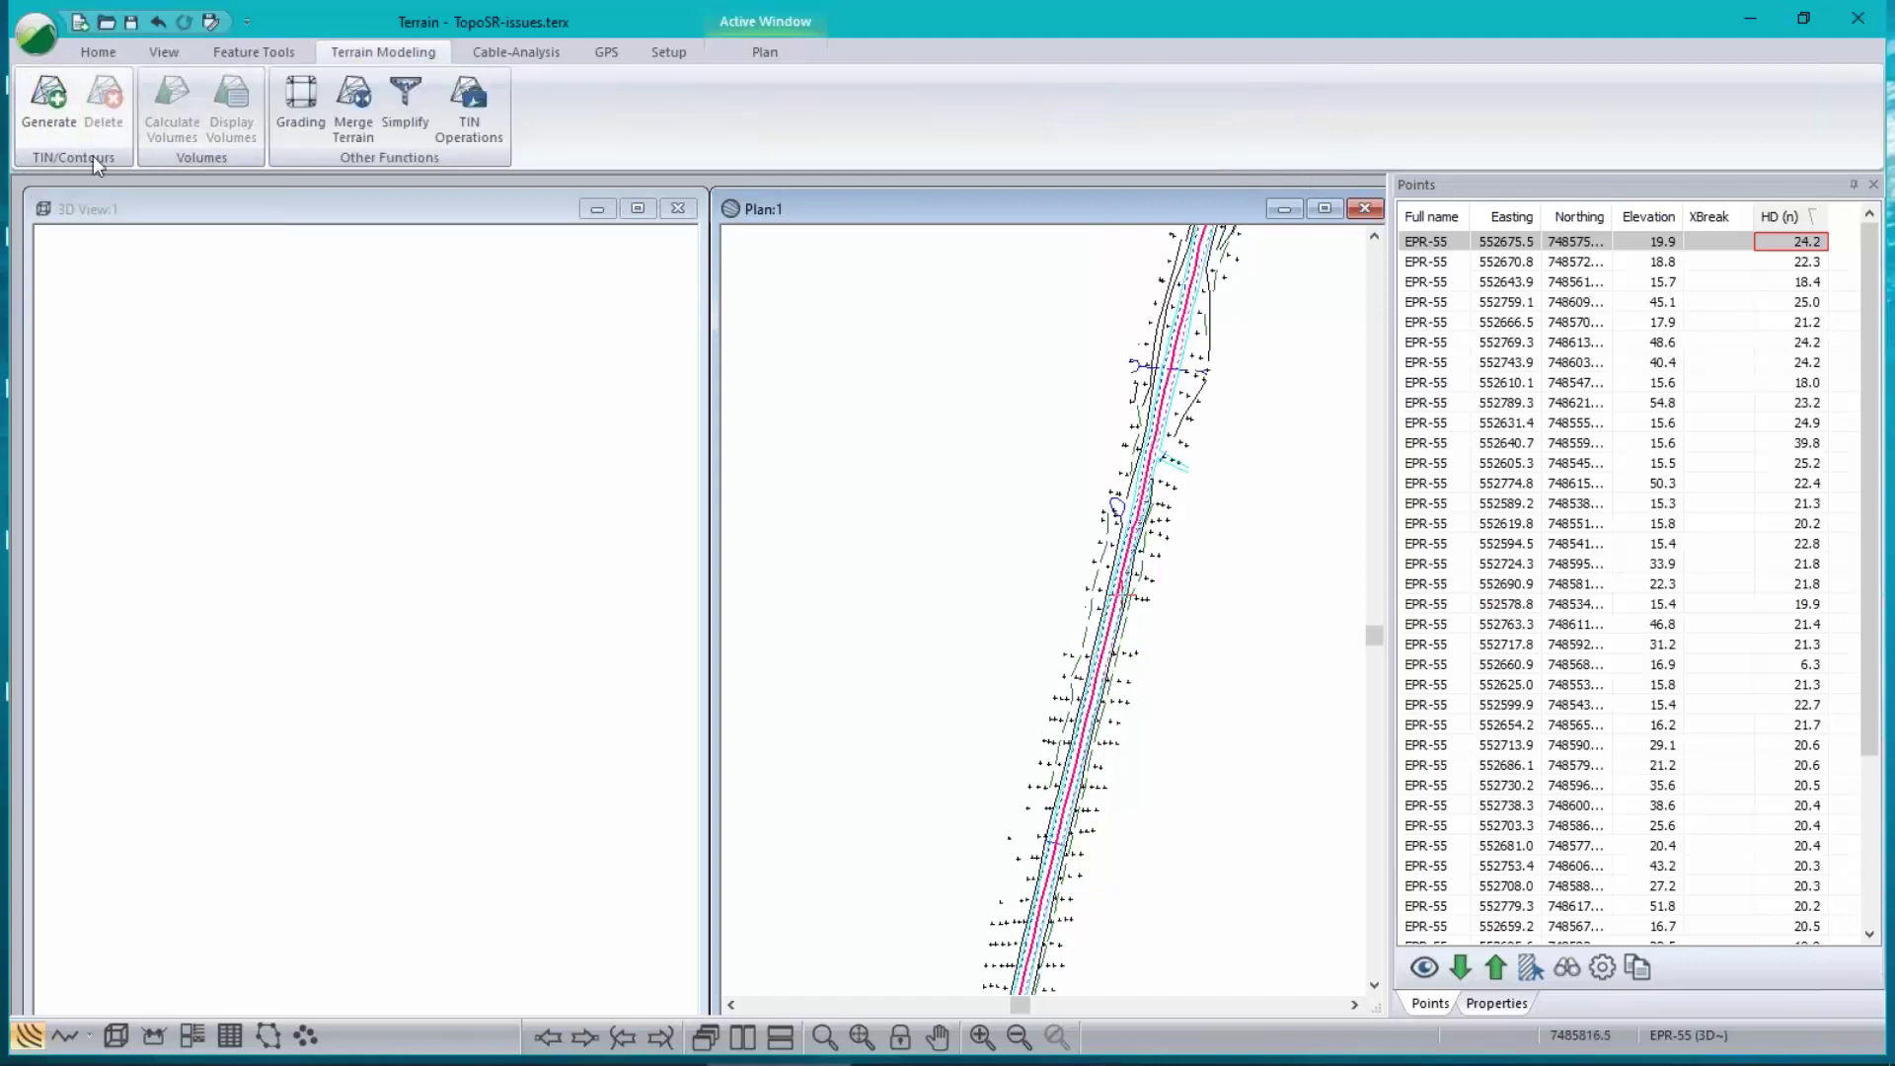
click(48, 99)
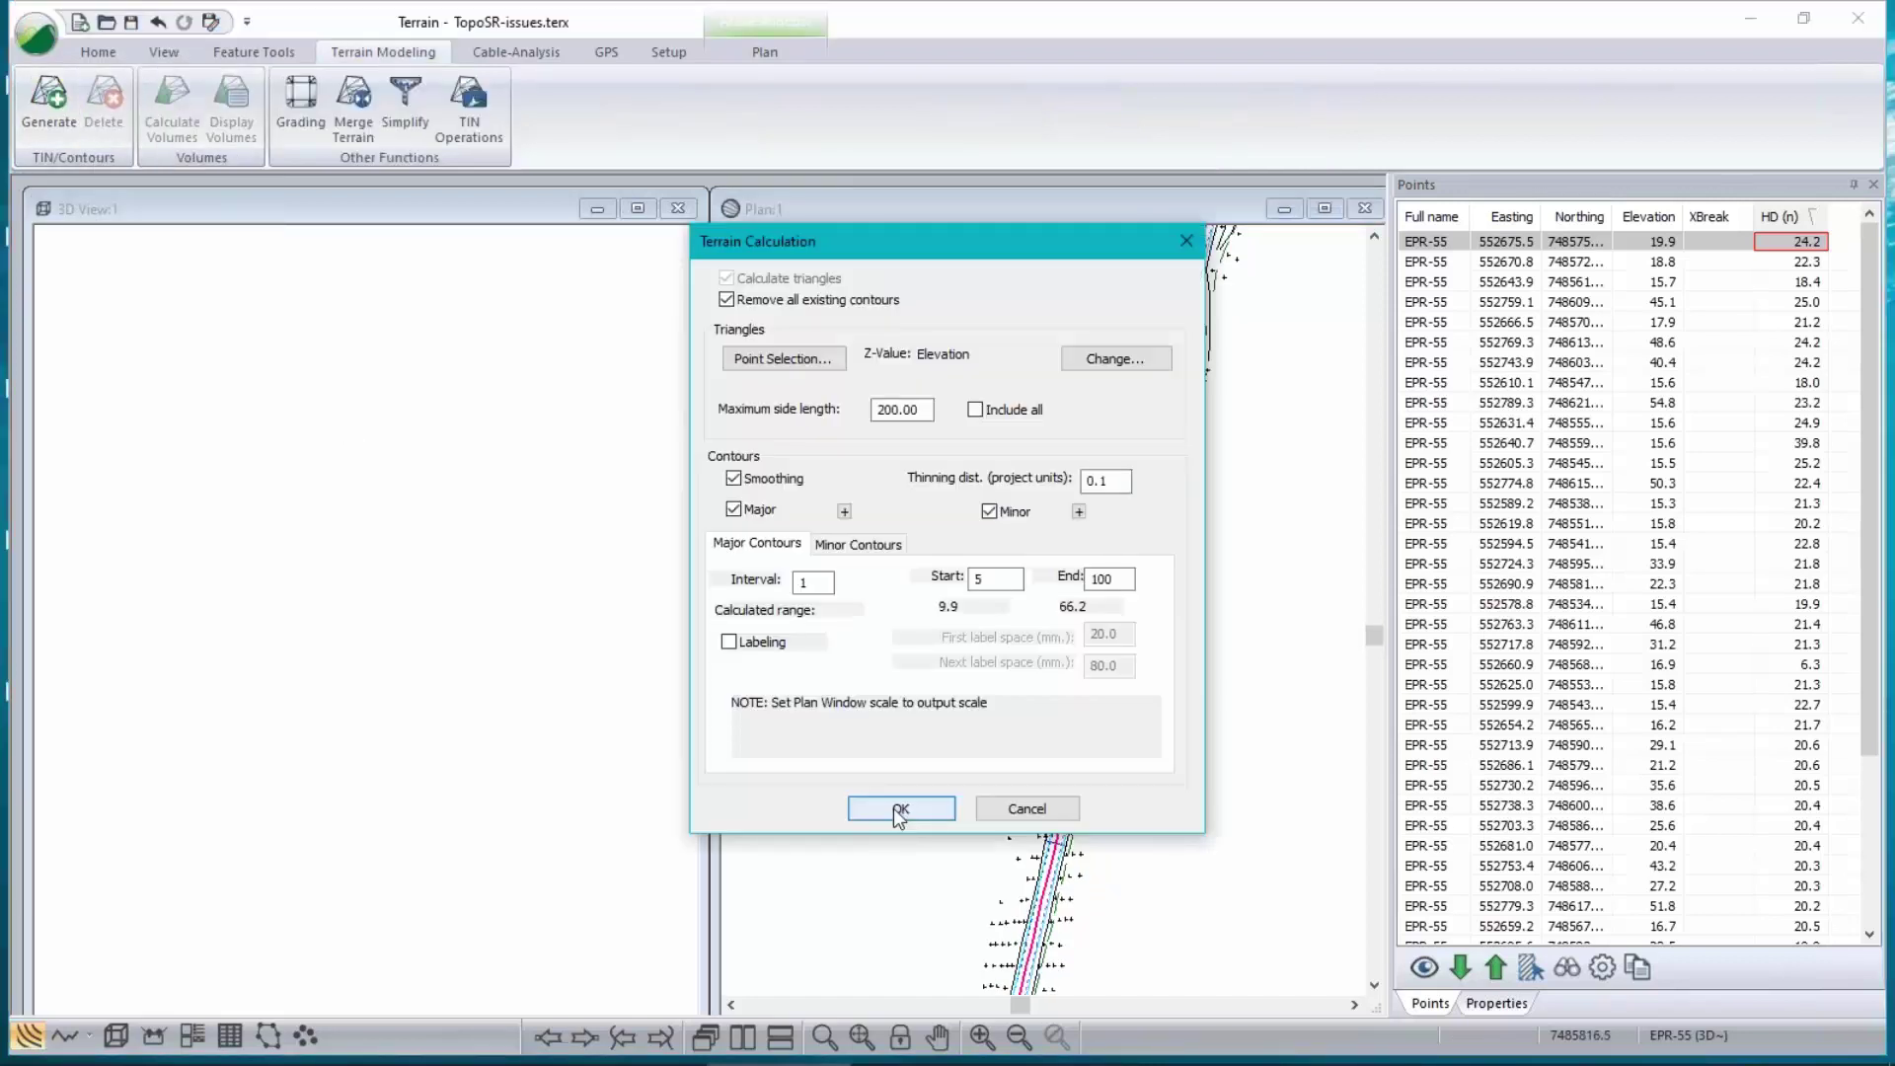
click(899, 811)
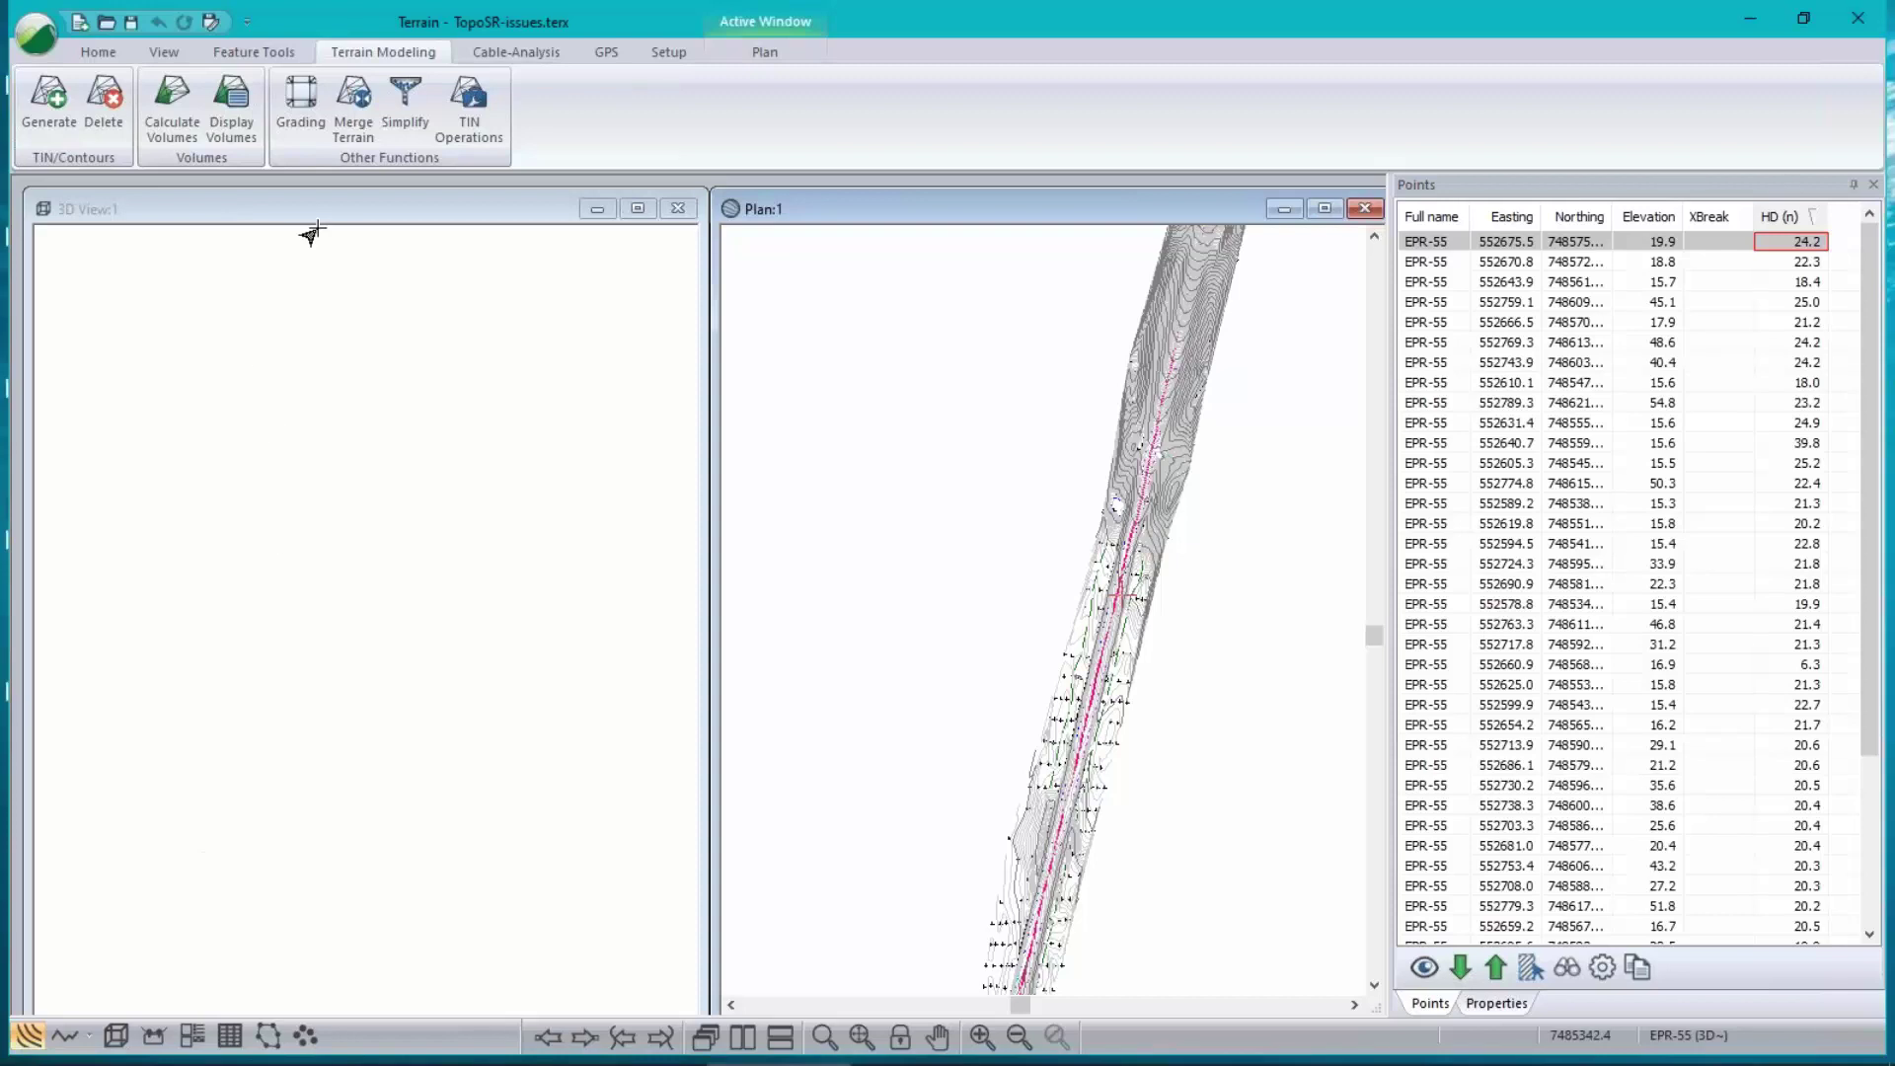
- Display the full extents of the regenerated surface in the 3D view and inspect the repaired road edge
click(314, 229)
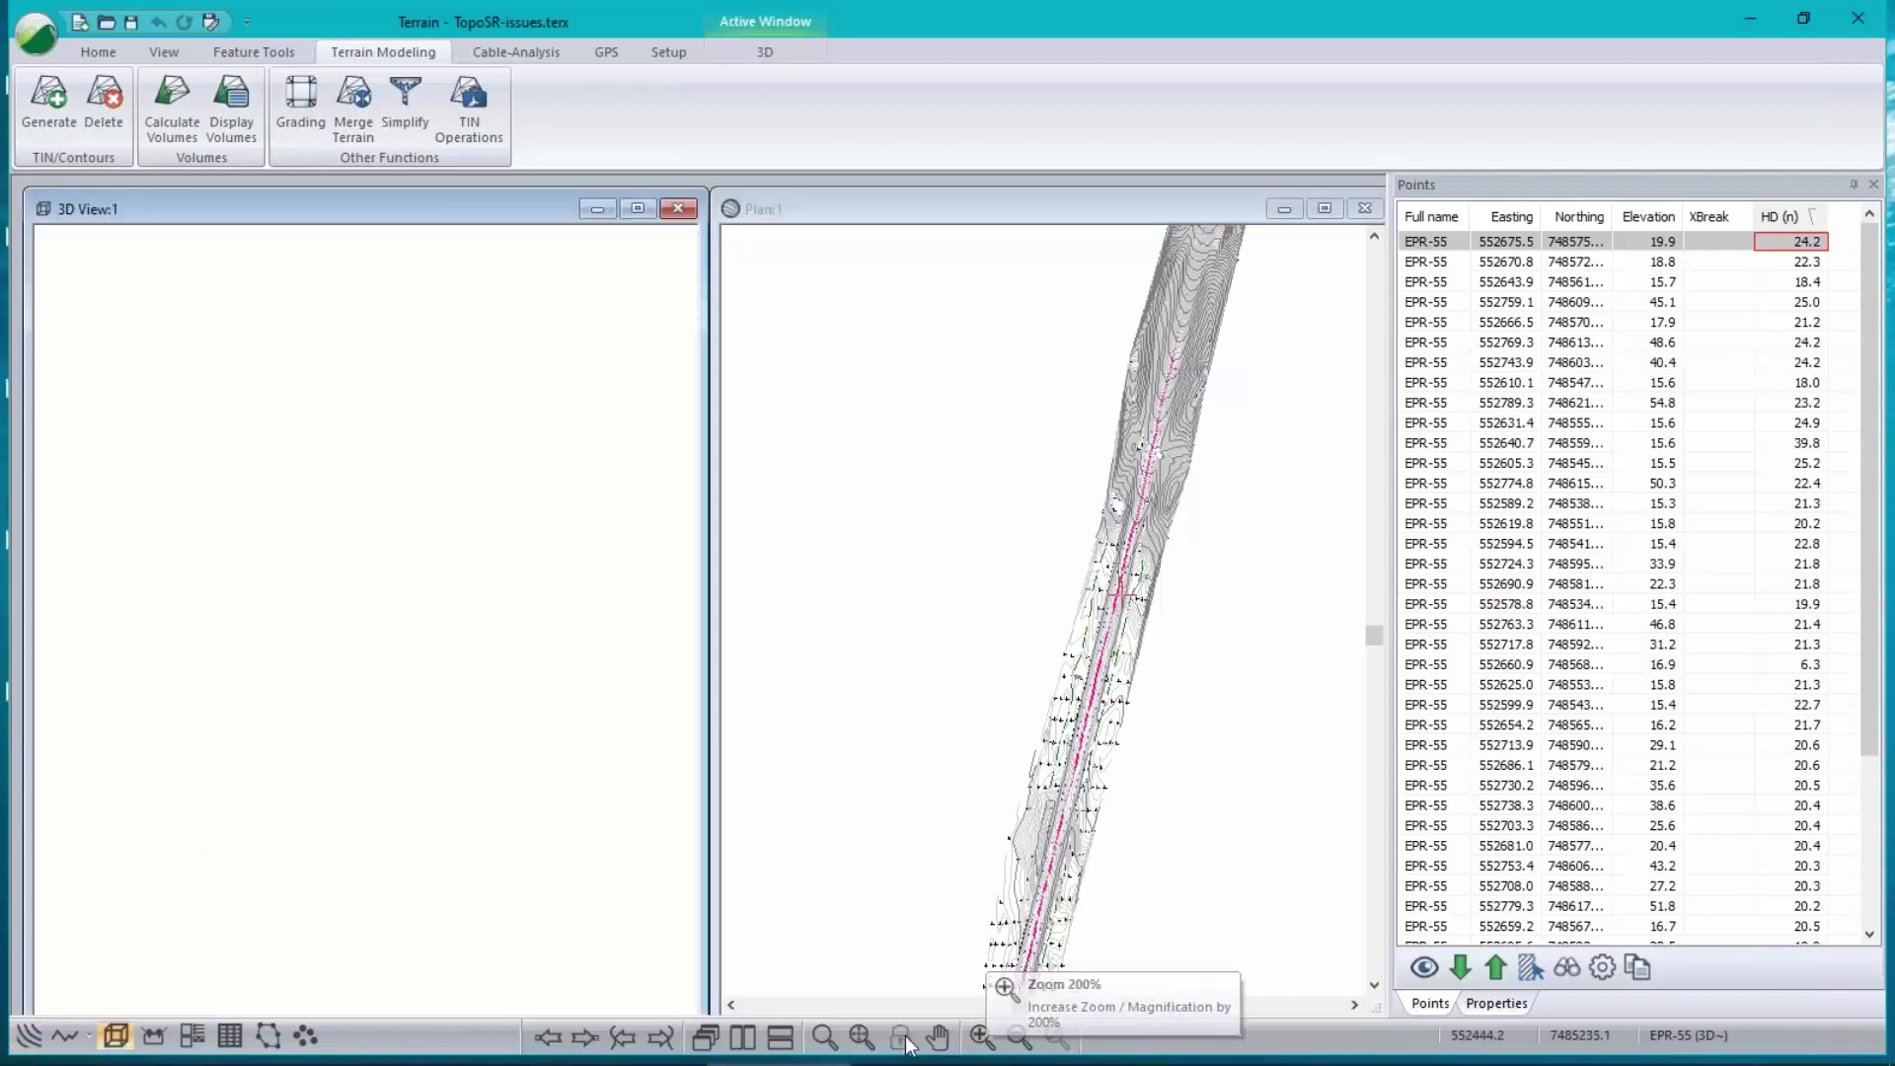
click(860, 1036)
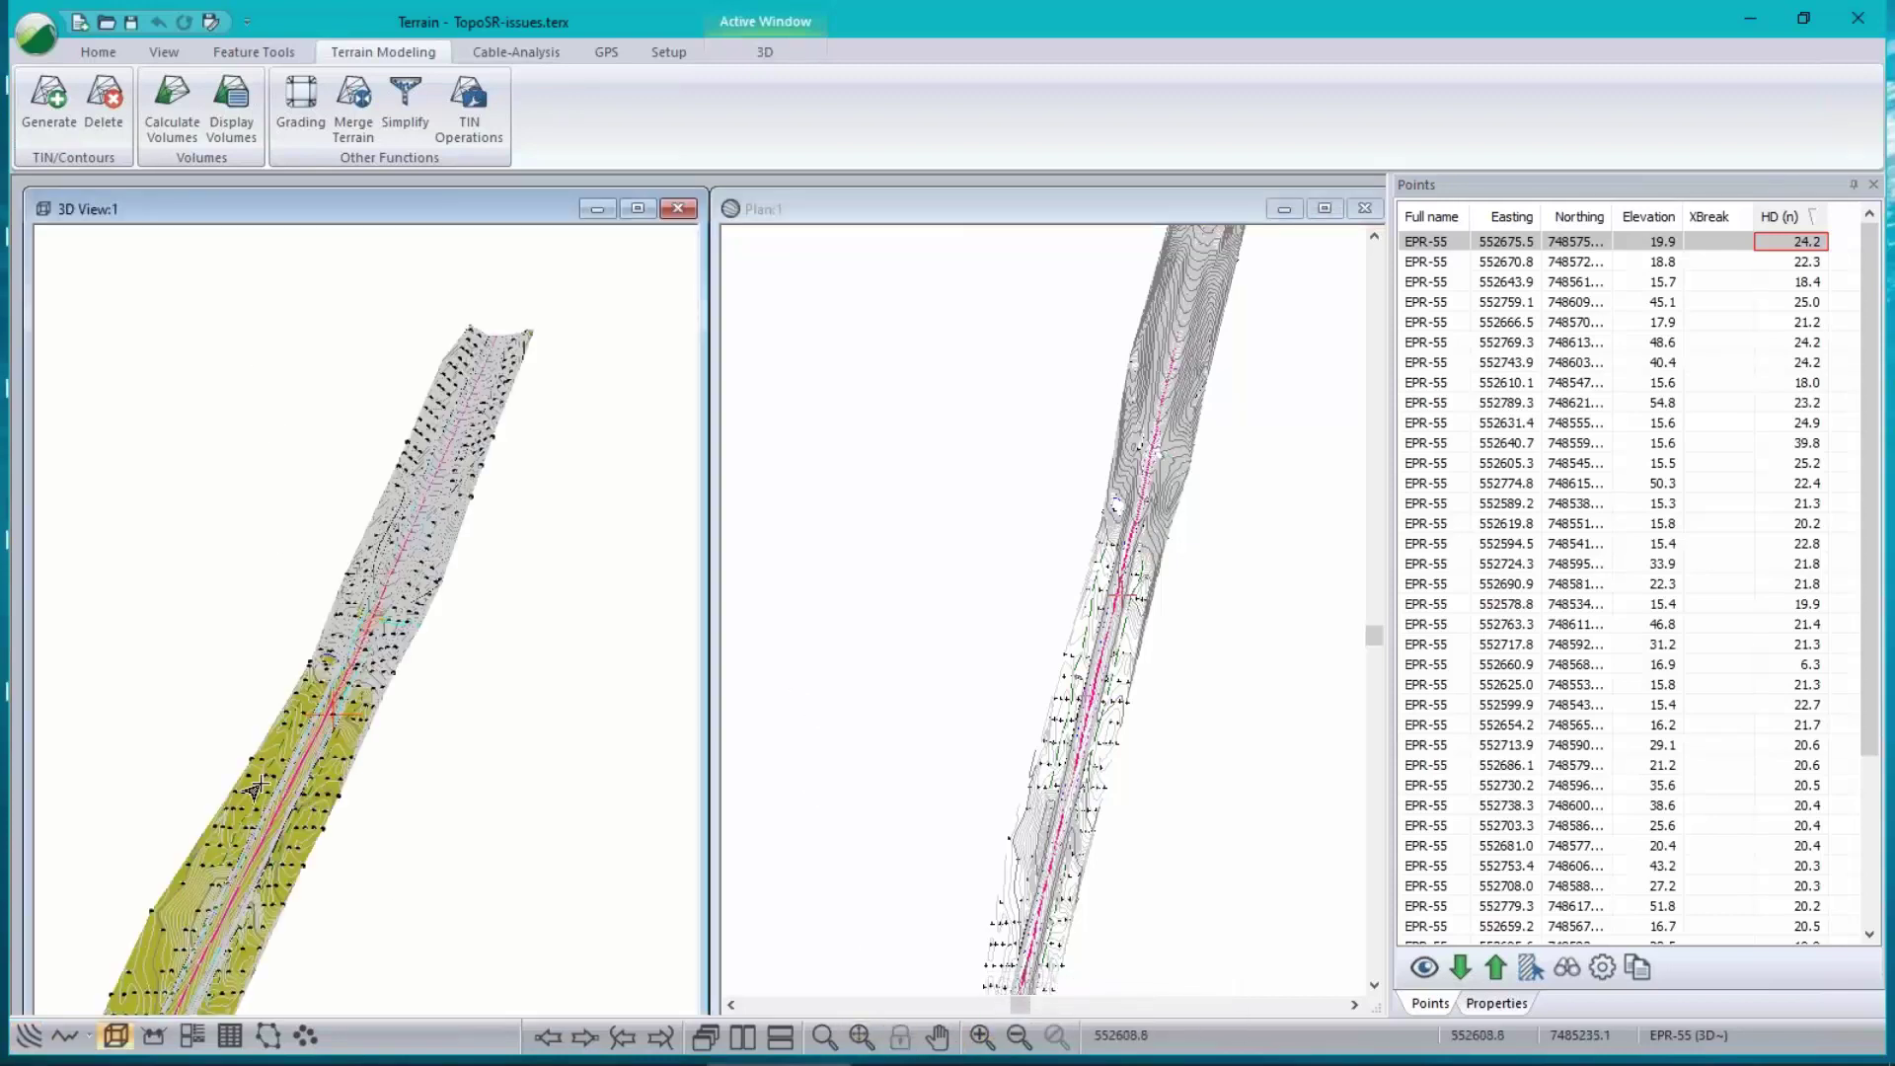
scroll(288, 772, up, 5)
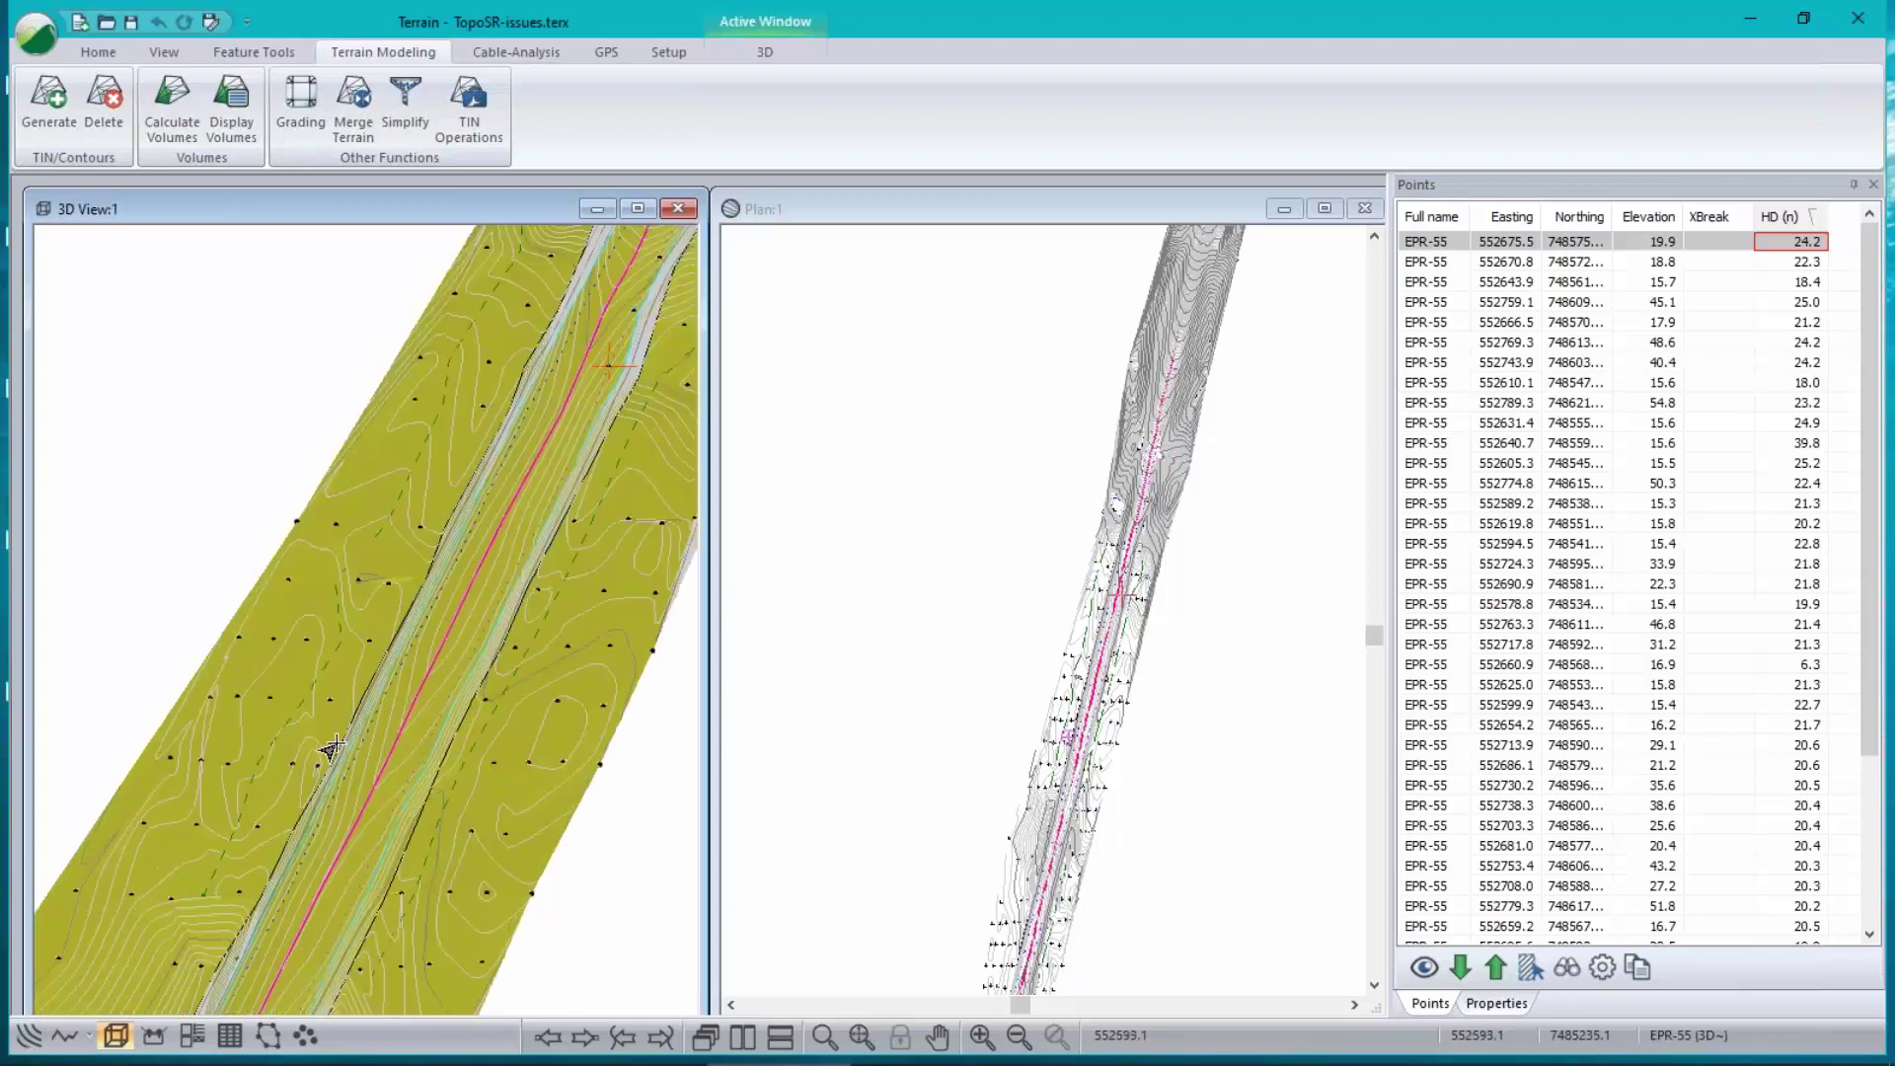
scroll(604, 404, up, 2)
drag(604, 404, 316, 804)
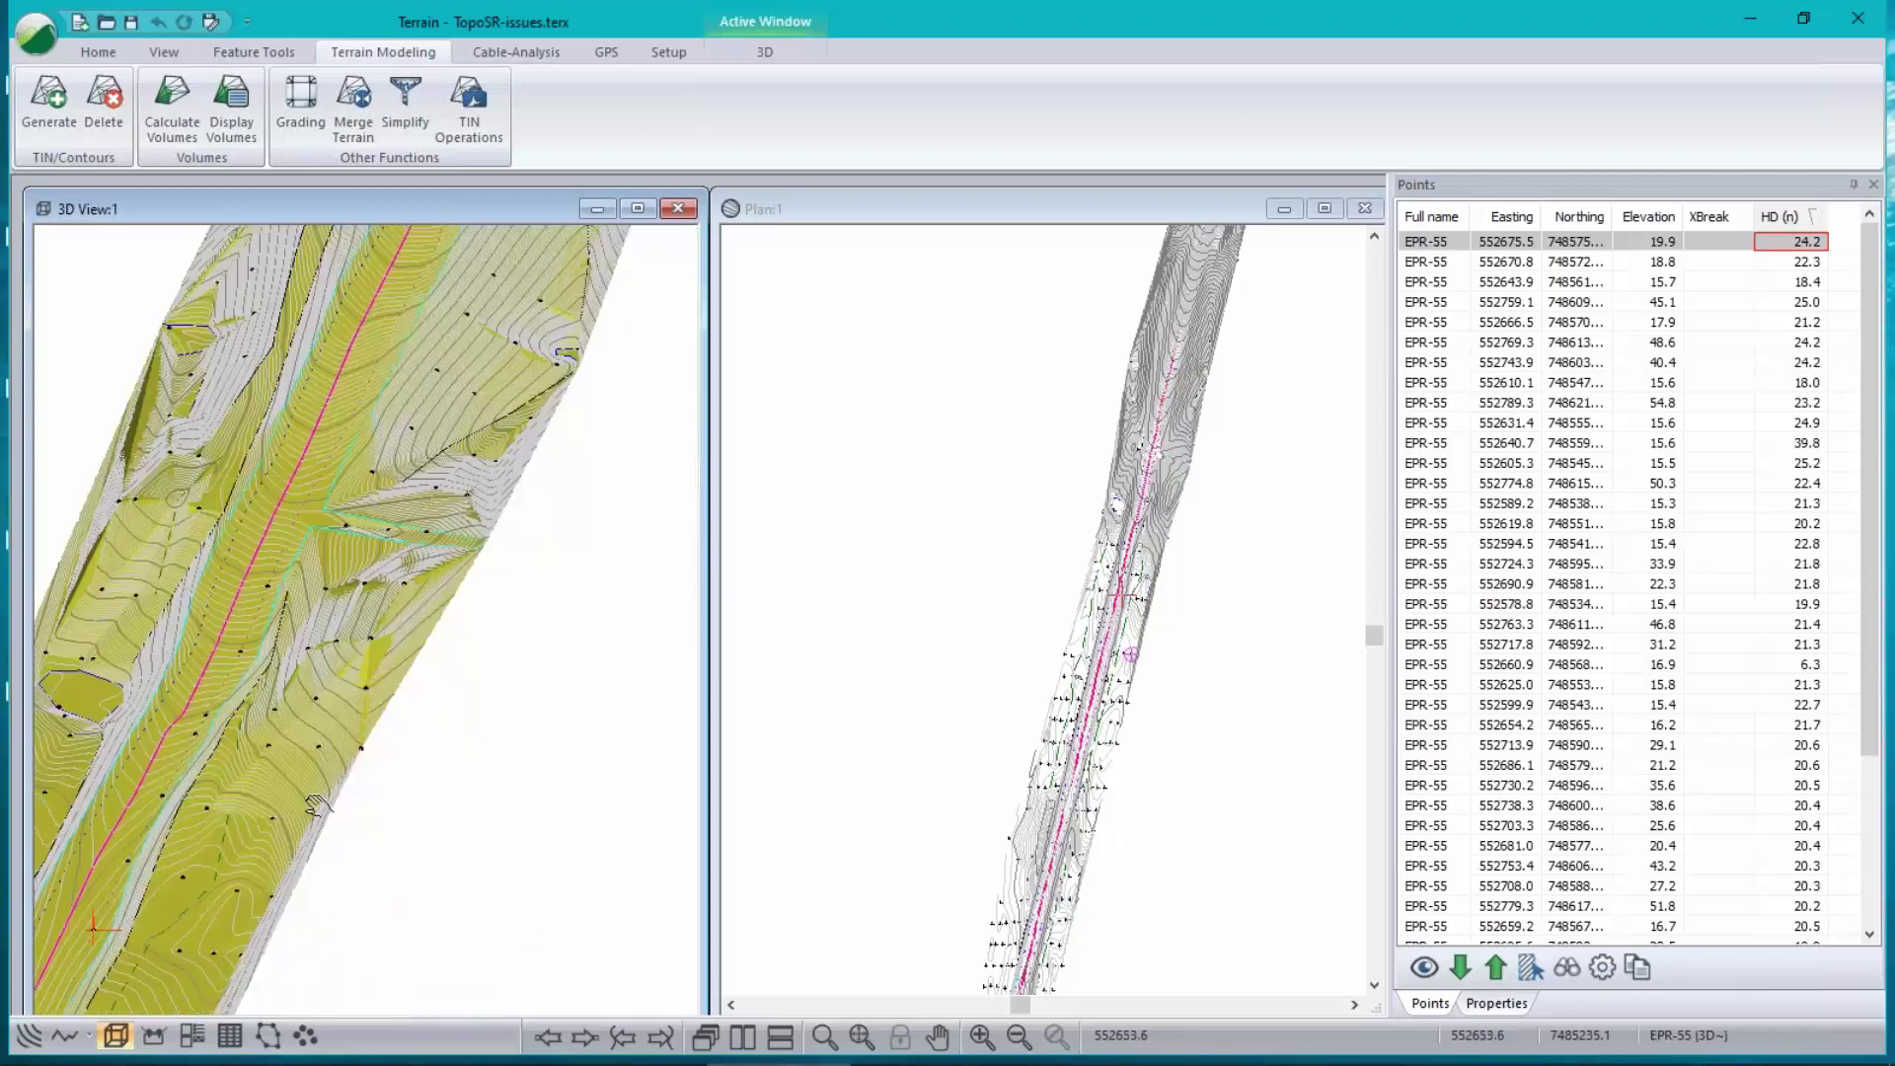
scroll(316, 647, down, 5)
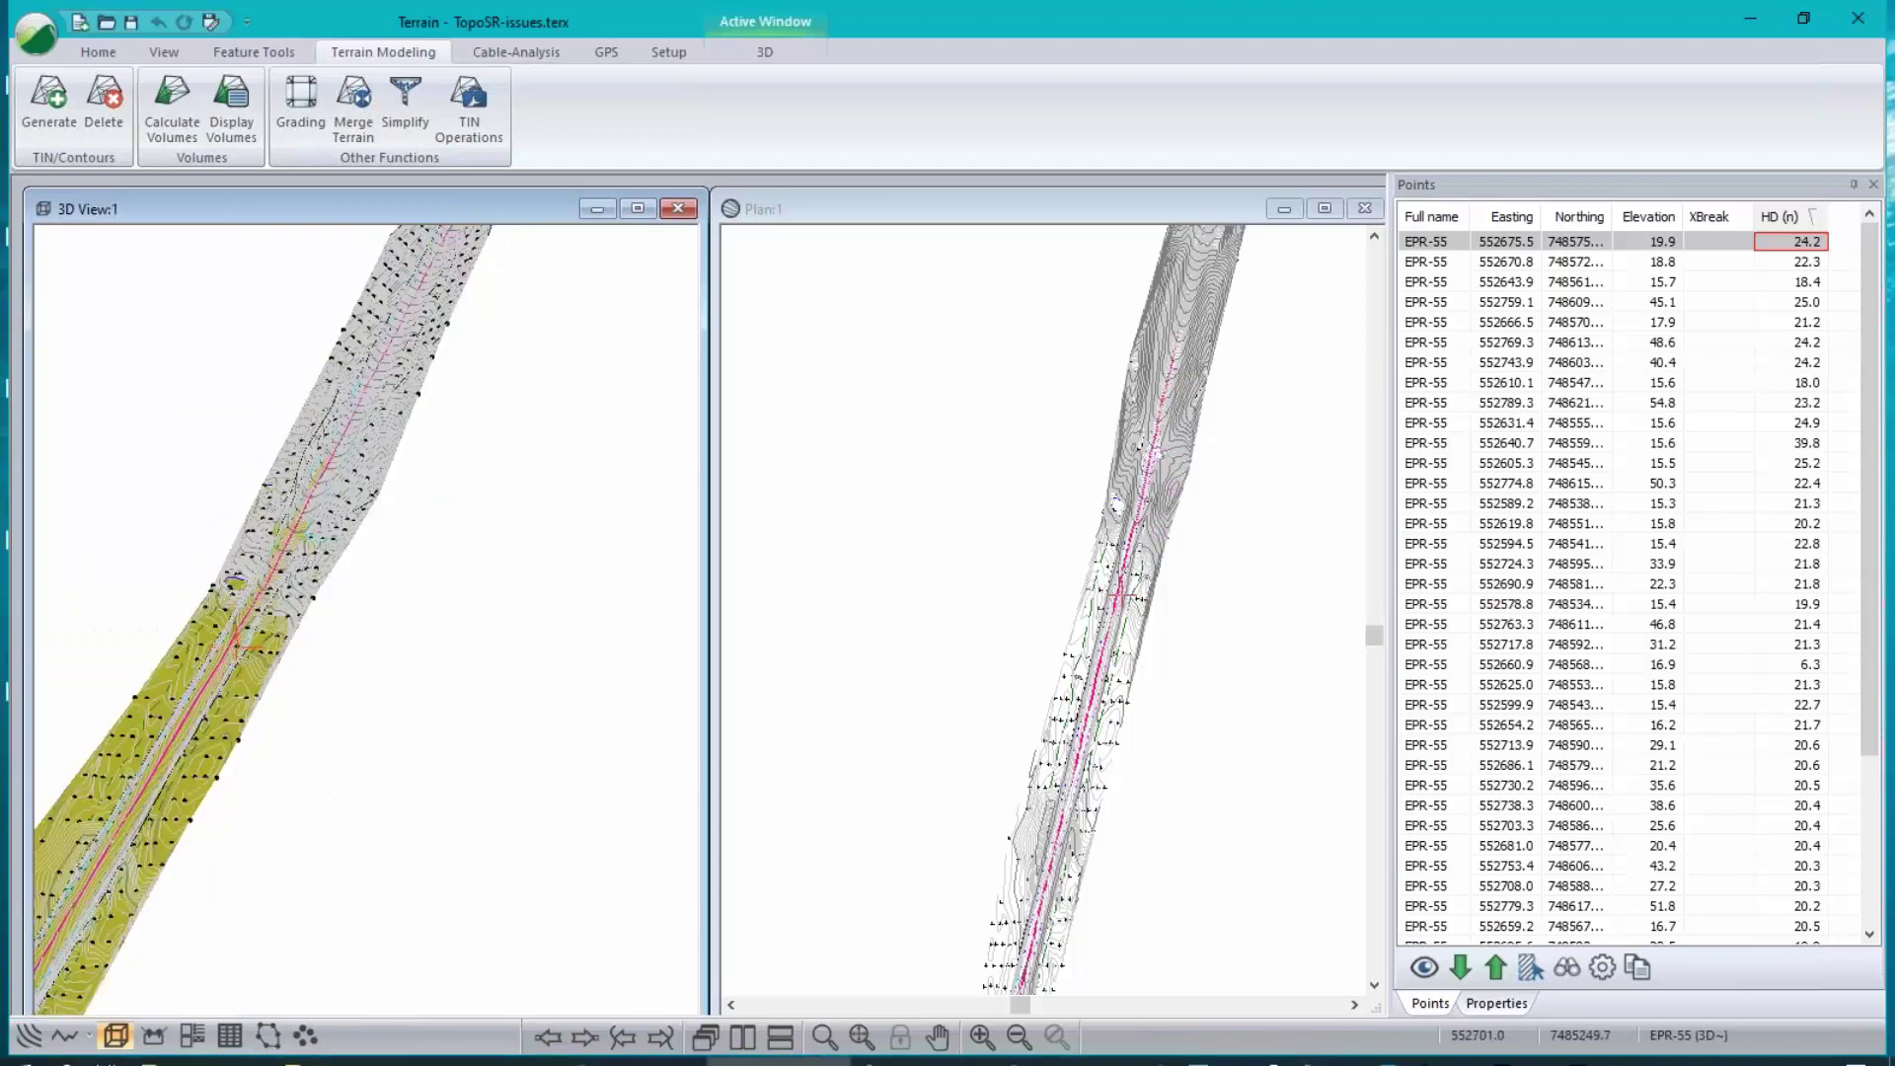
- Switch to the Topo with issues terrain and examine the gap beside the road in 3D and the EP line in plan
mouse_move(844, 1054)
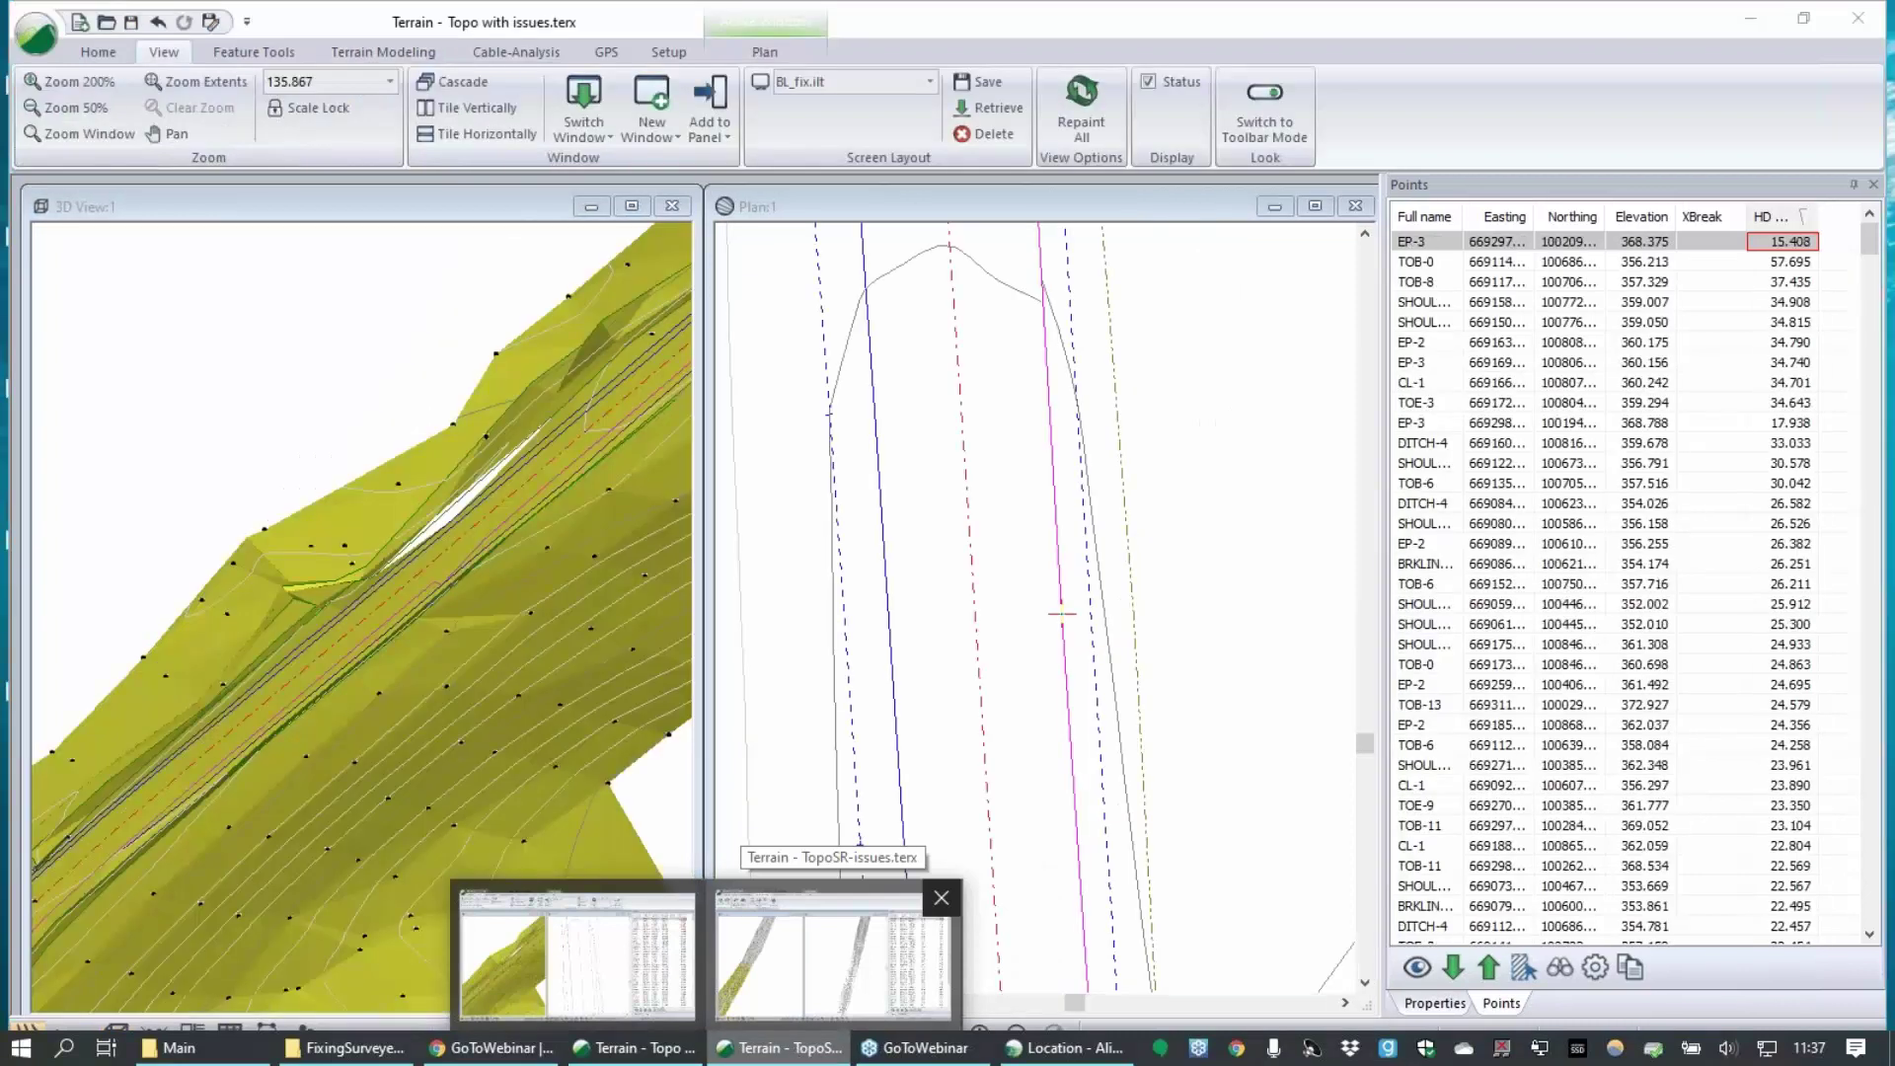
click(578, 952)
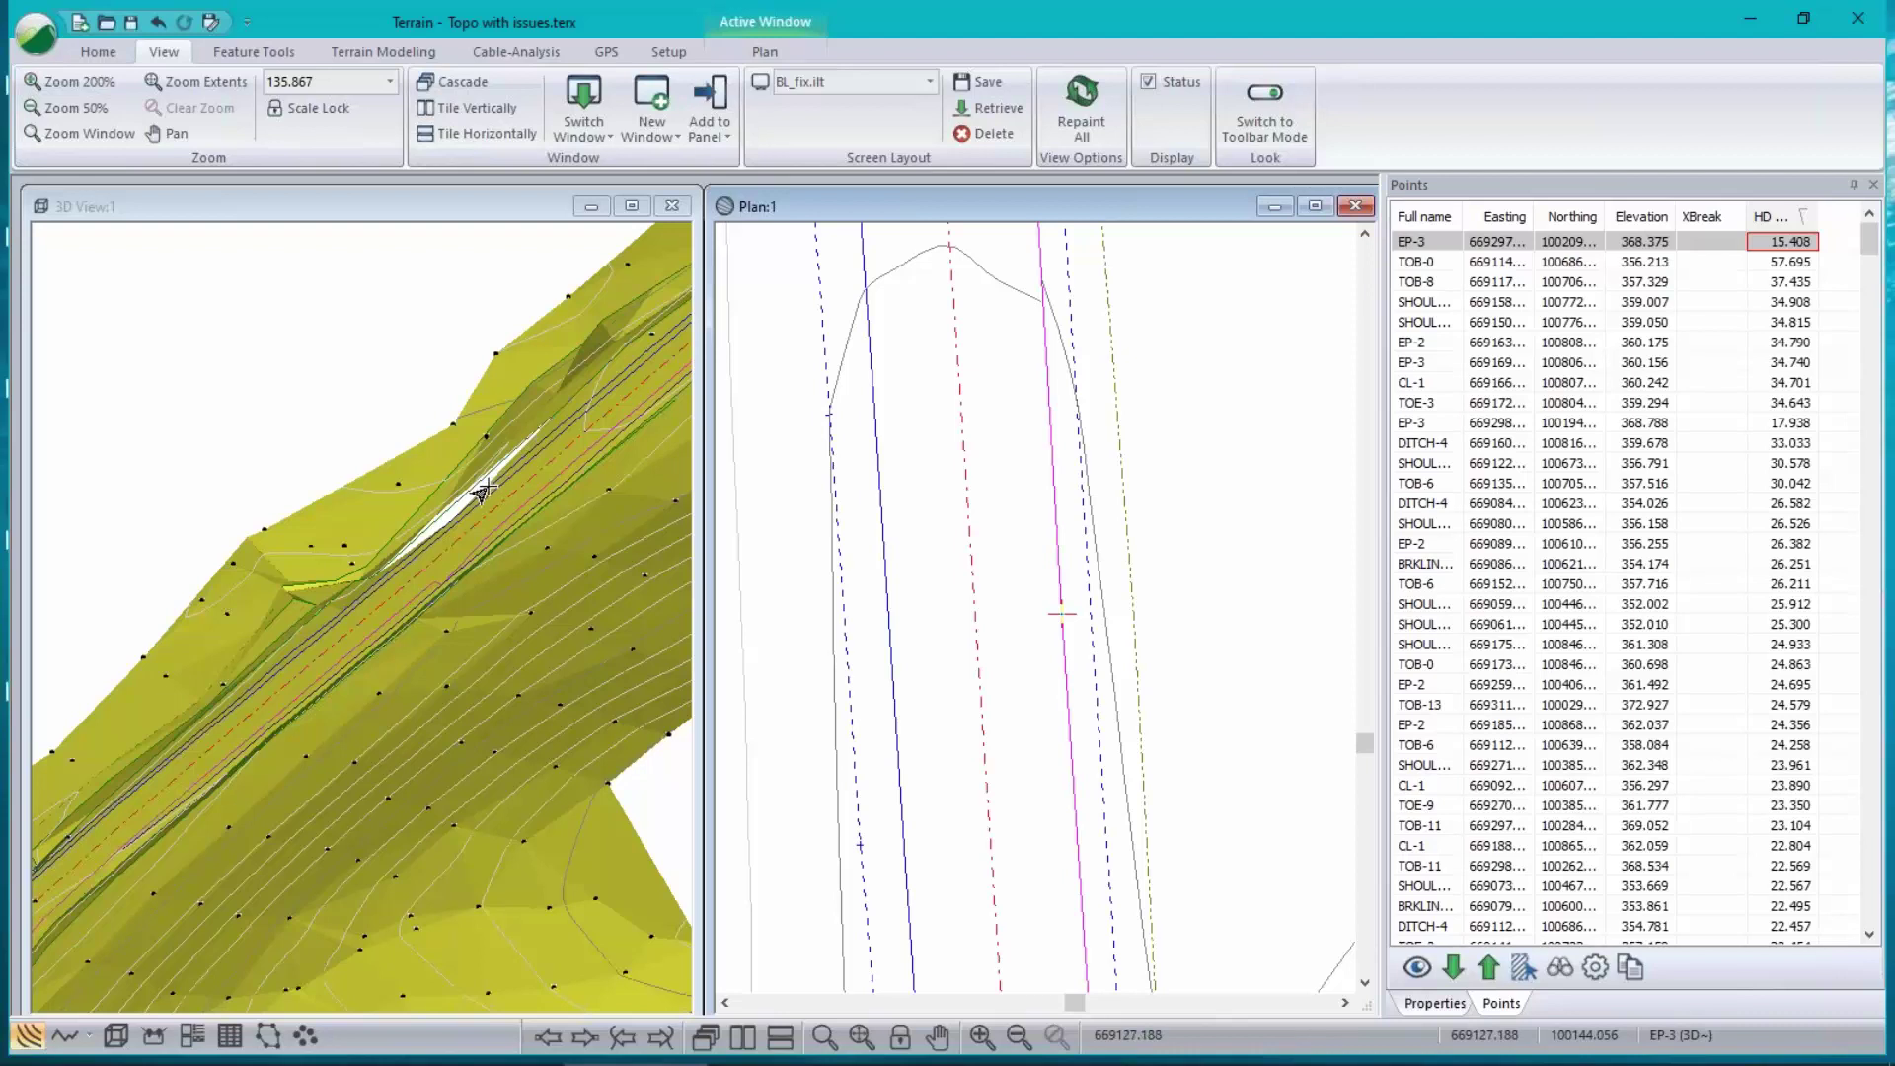
scroll(461, 500, up, 2)
scroll(434, 513, up, 3)
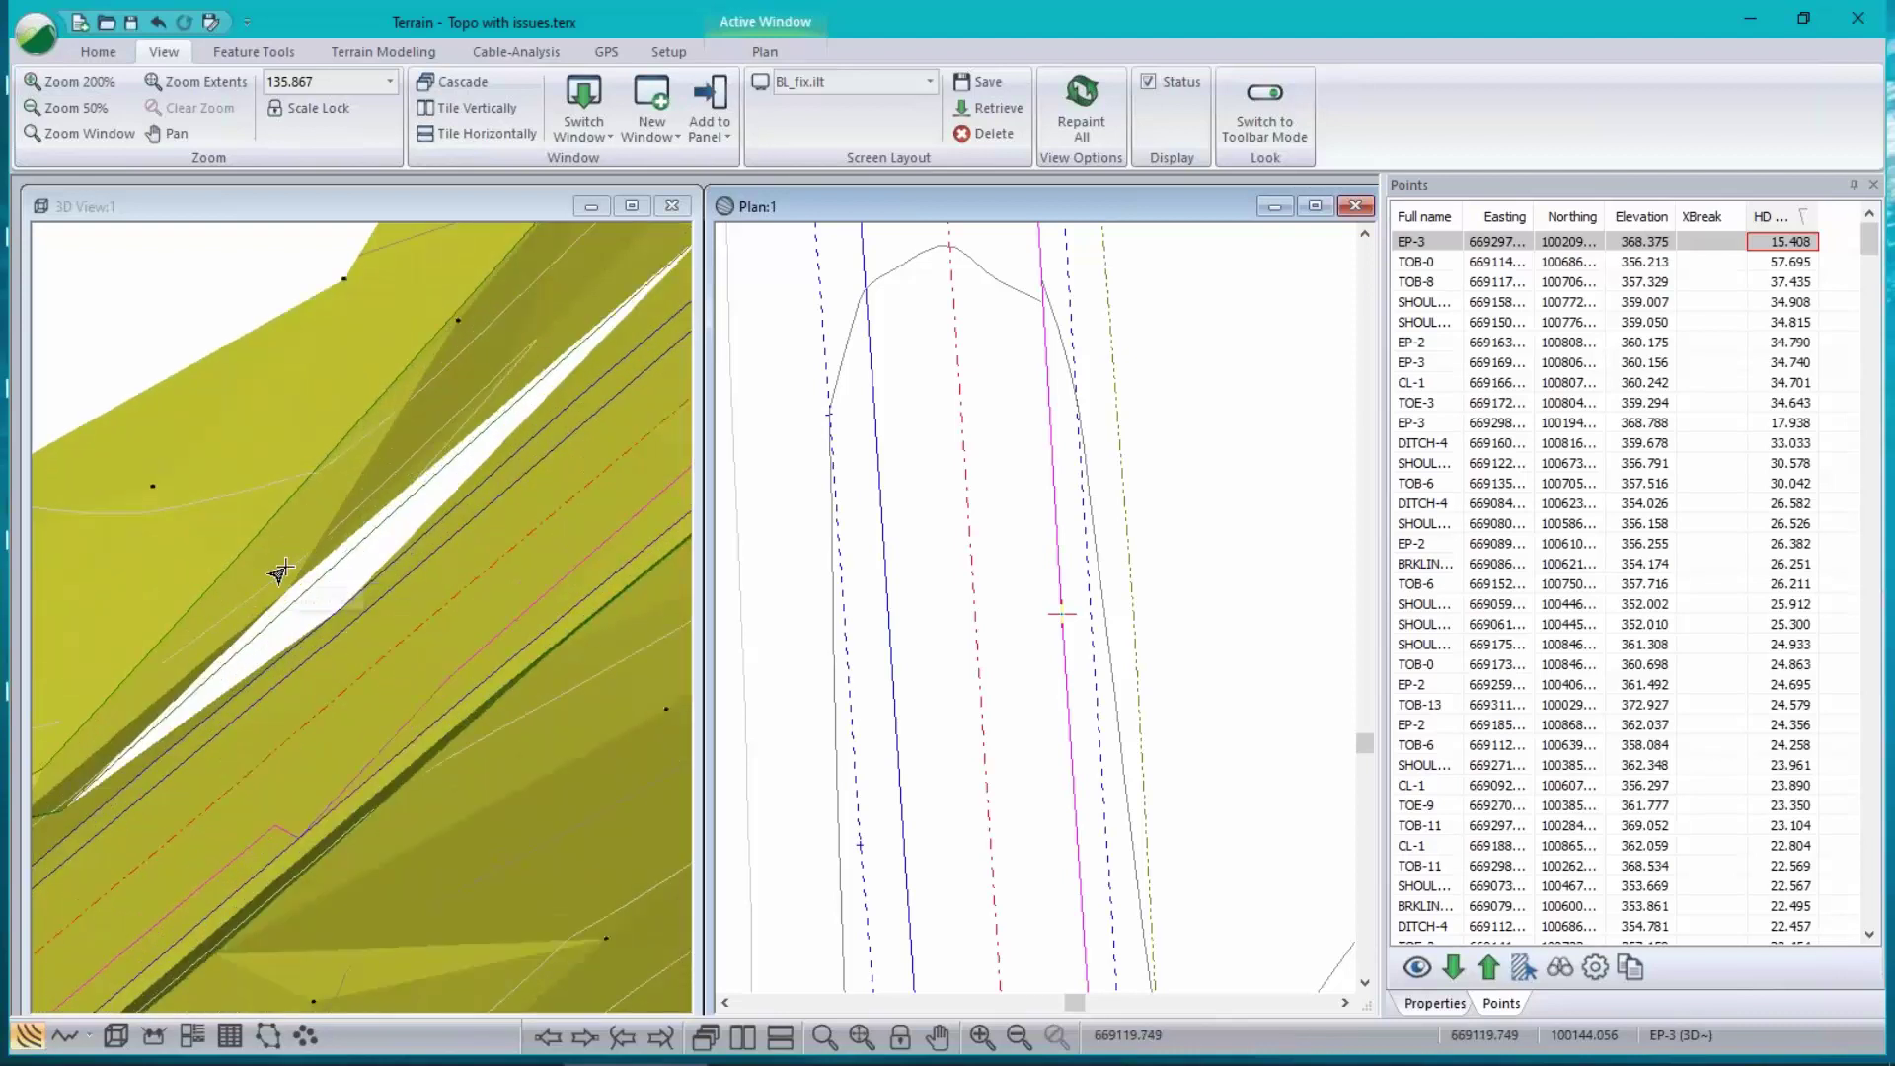
scroll(995, 592, down, 10)
scroll(1025, 604, down, 1)
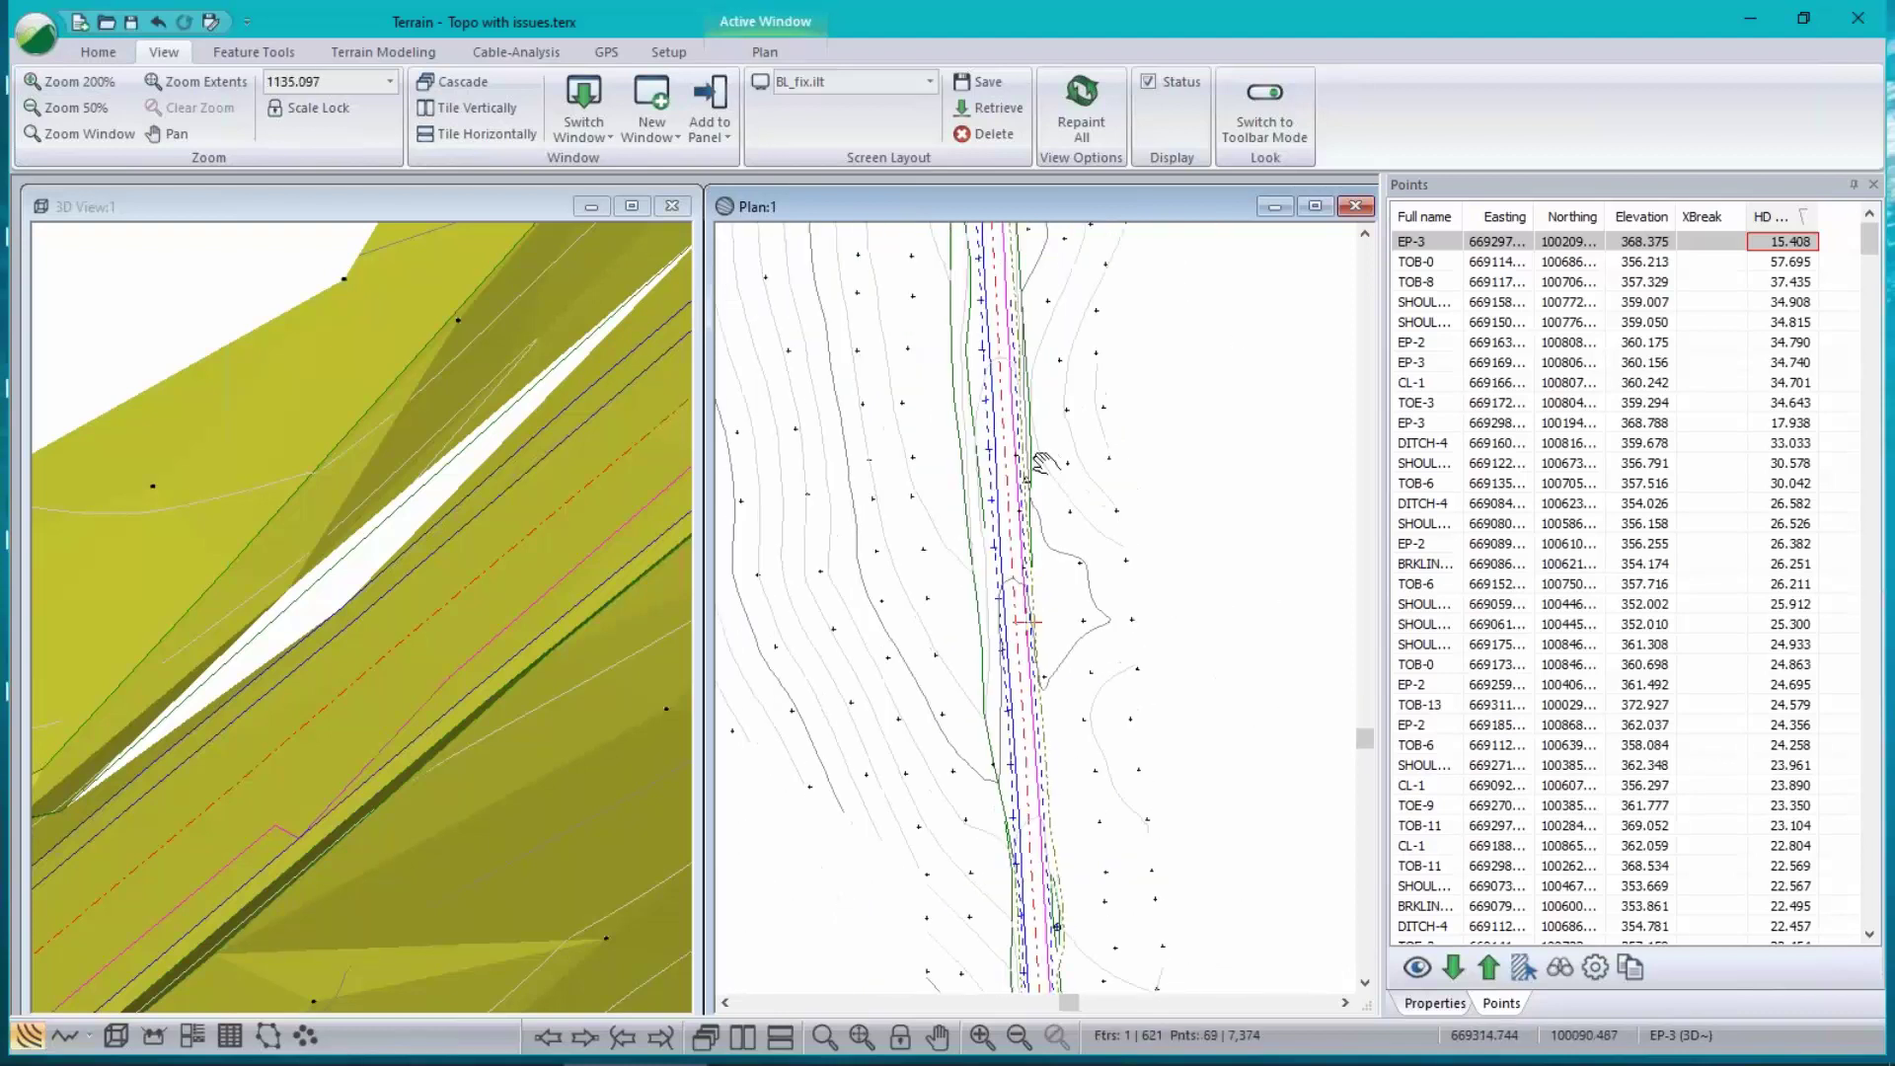
scroll(1031, 582, up, 1)
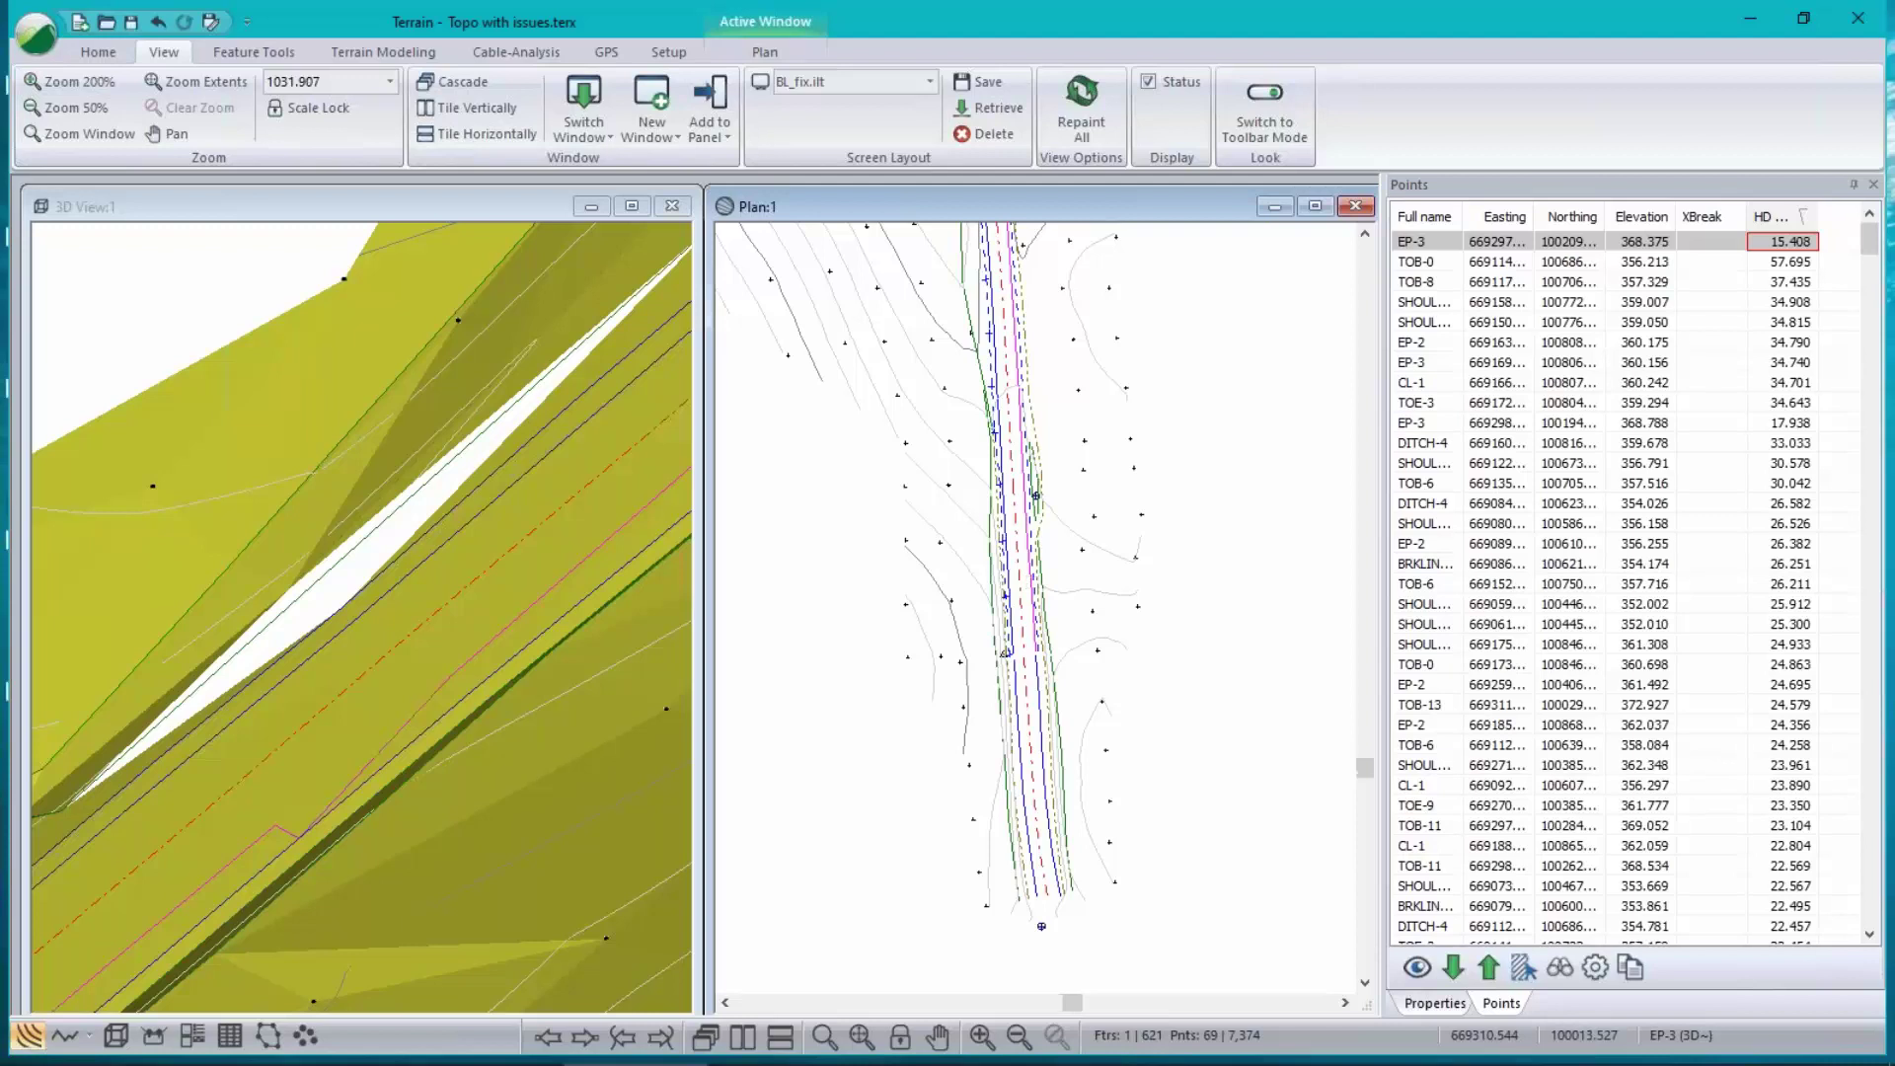
scroll(1026, 570, up, 6)
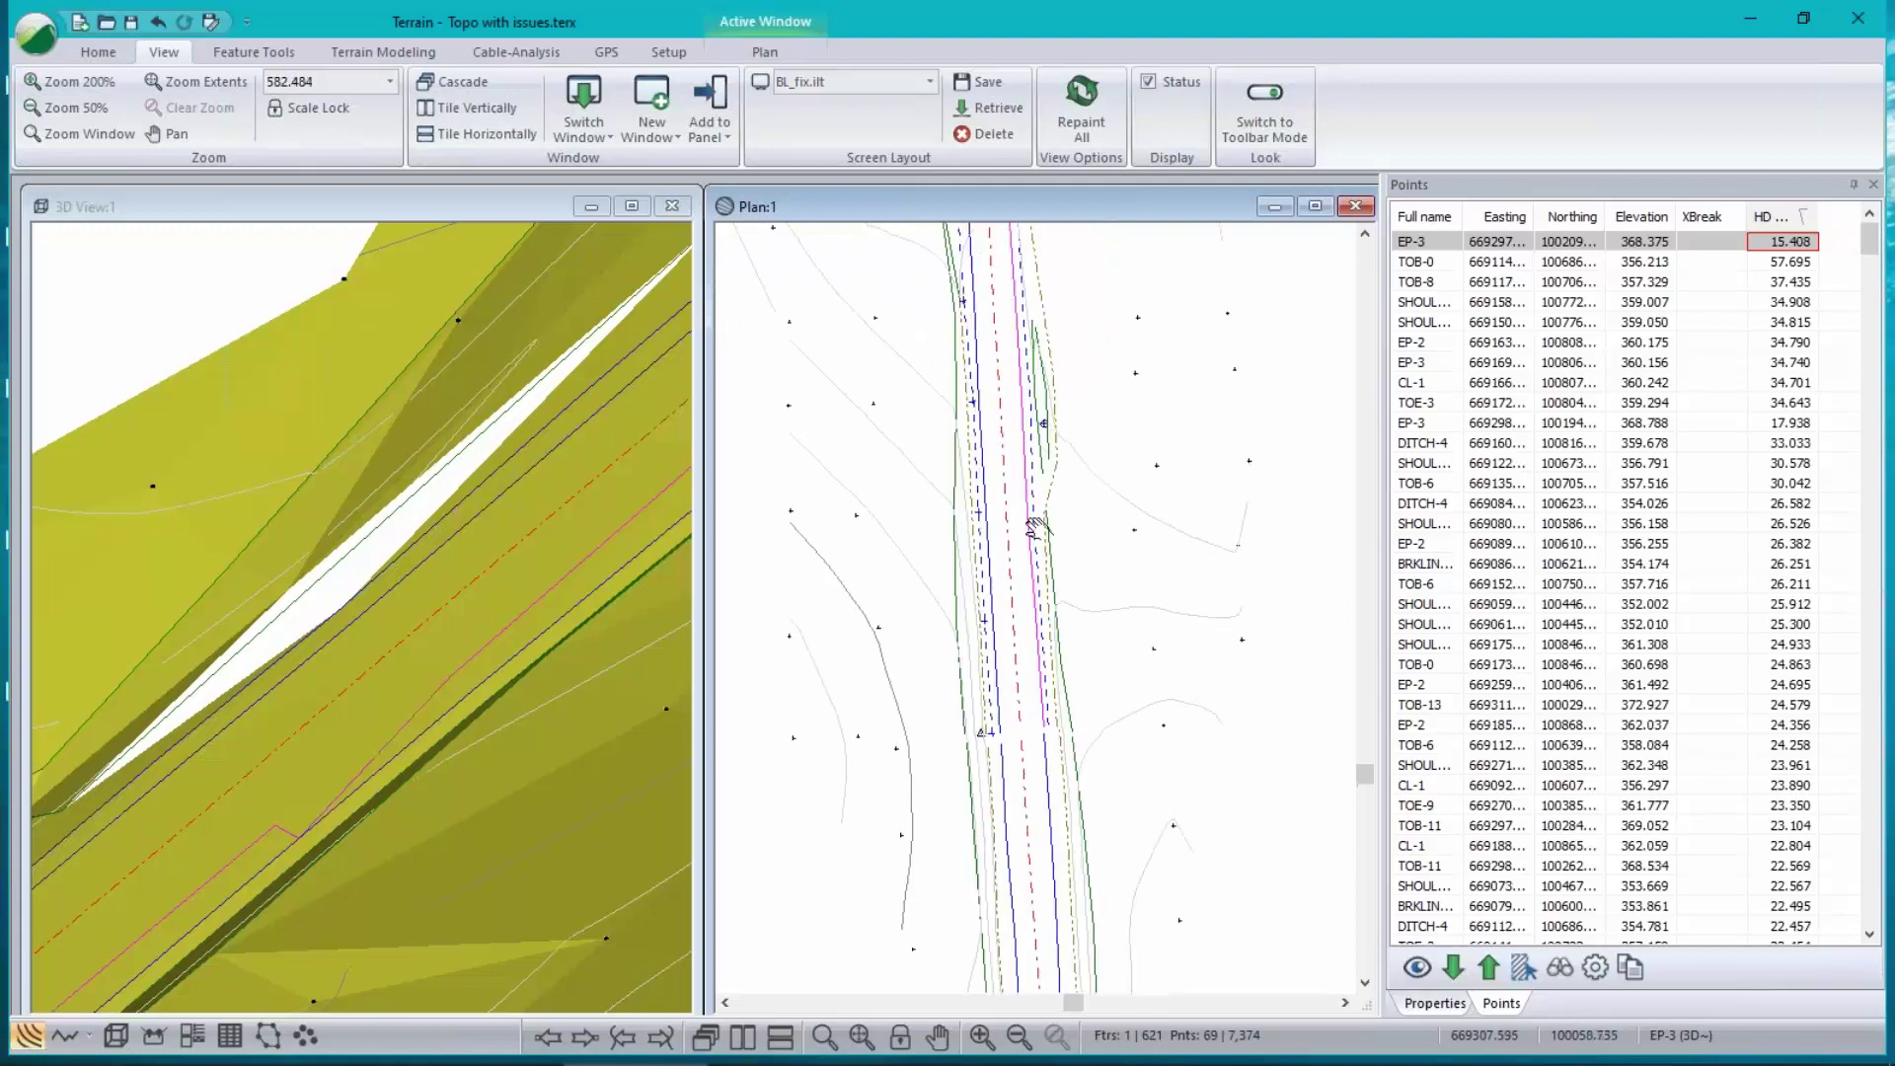
- Examine the road corridor in the plan and 3D views, focusing on the irregular triangle beside the road edge
scroll(1093, 553, down, 1)
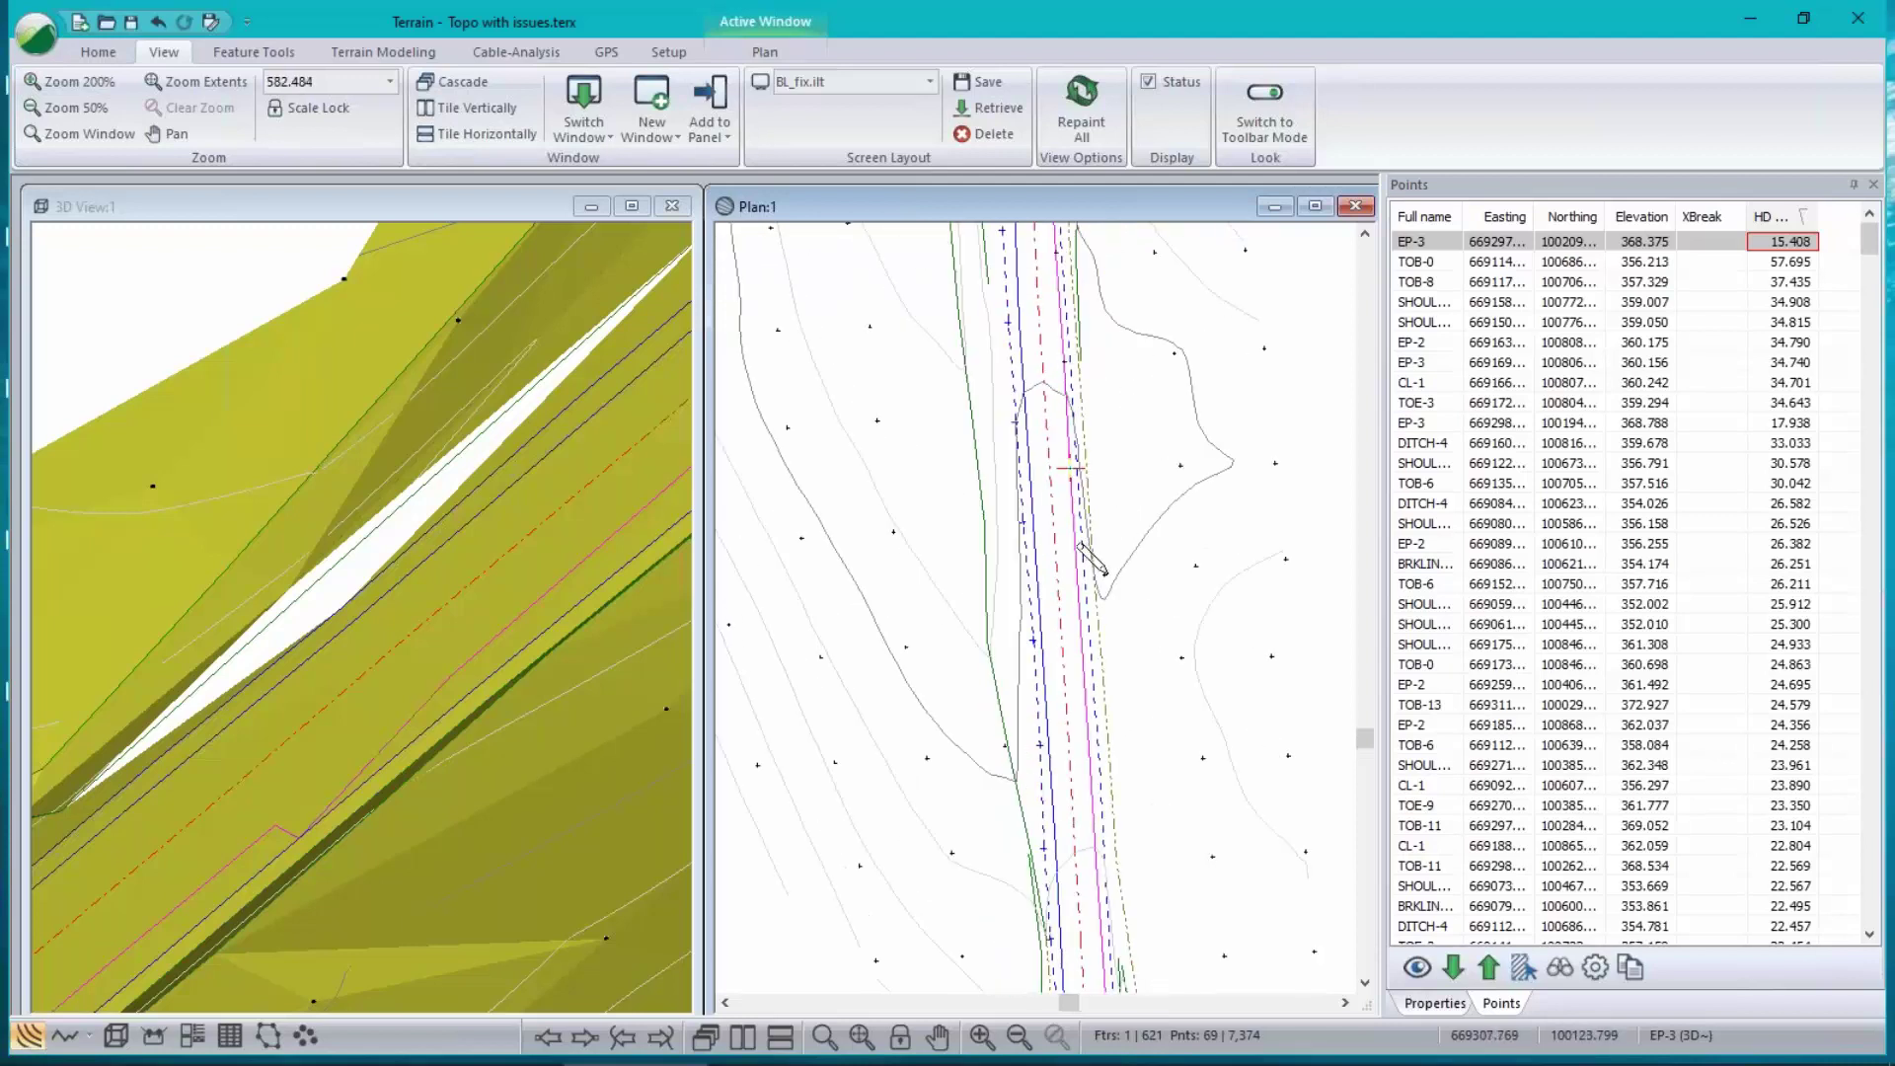
scroll(1004, 394, down, 7)
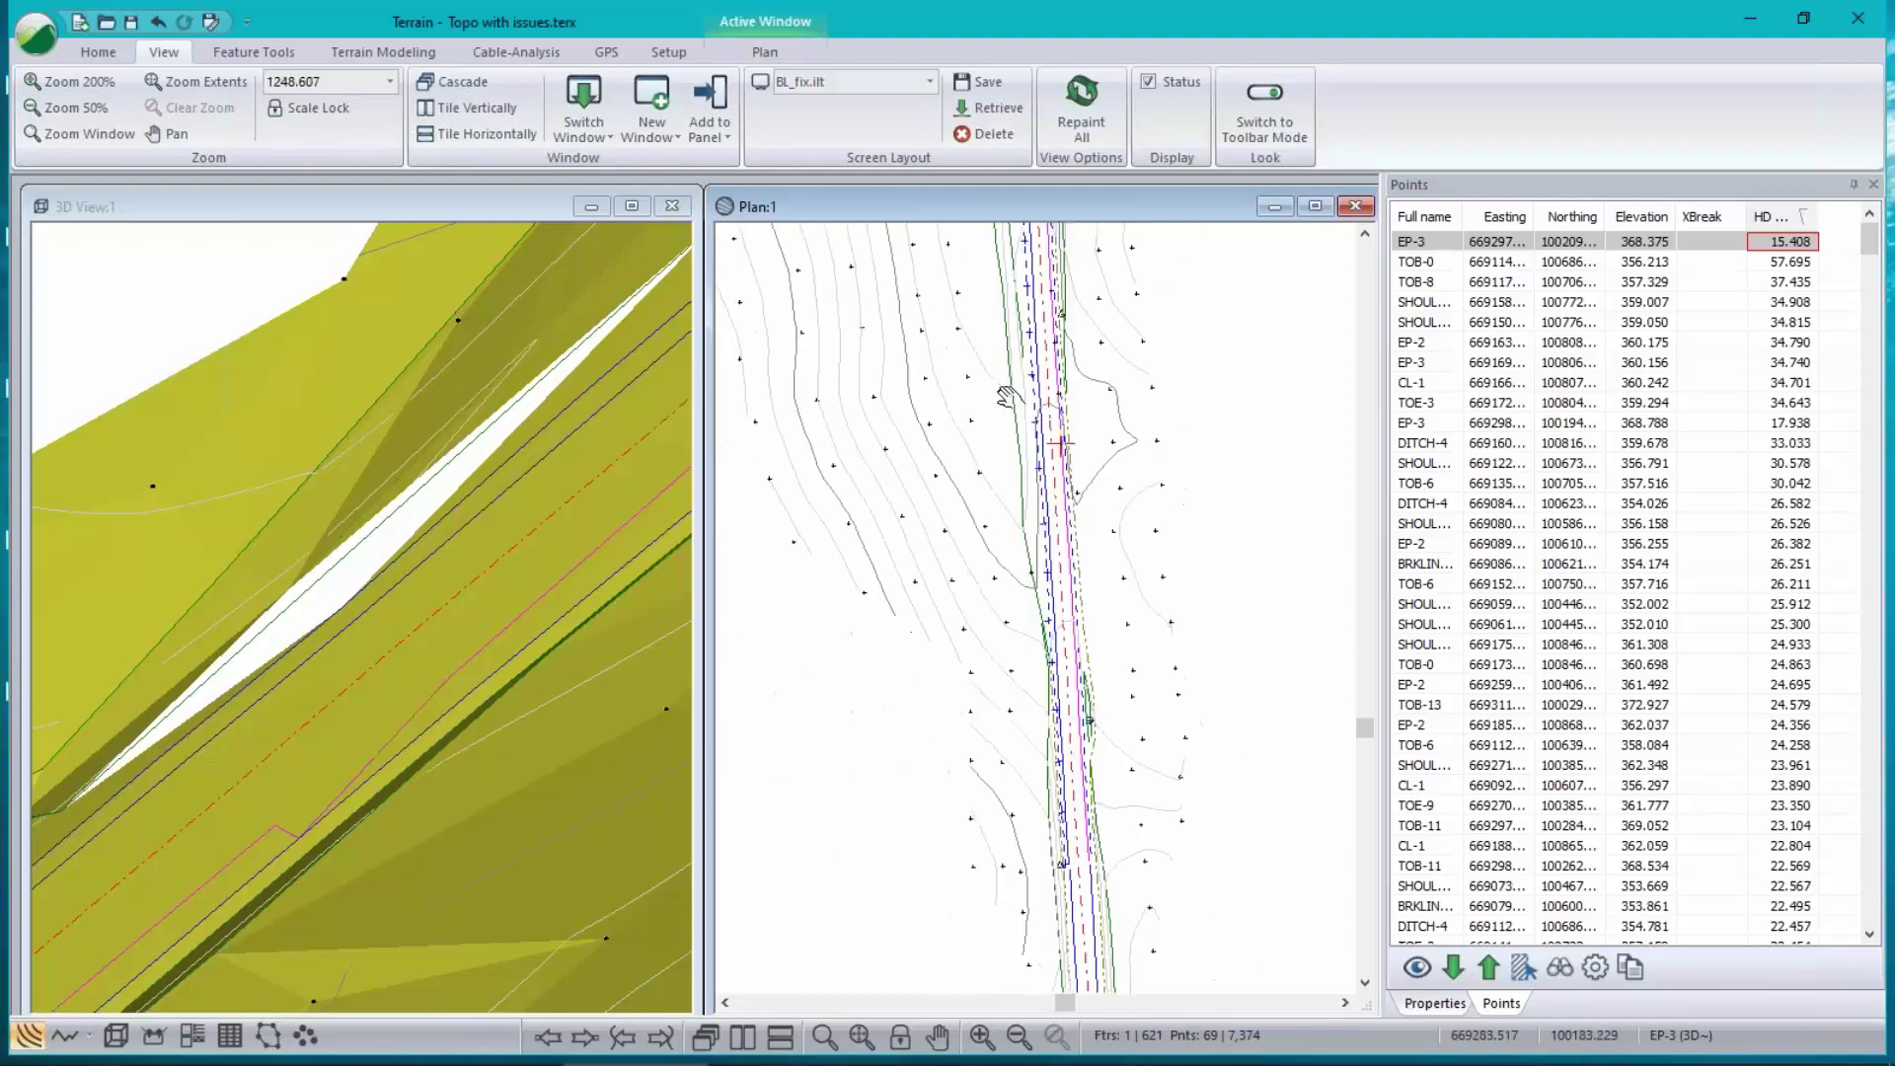
drag(1005, 395, 972, 711)
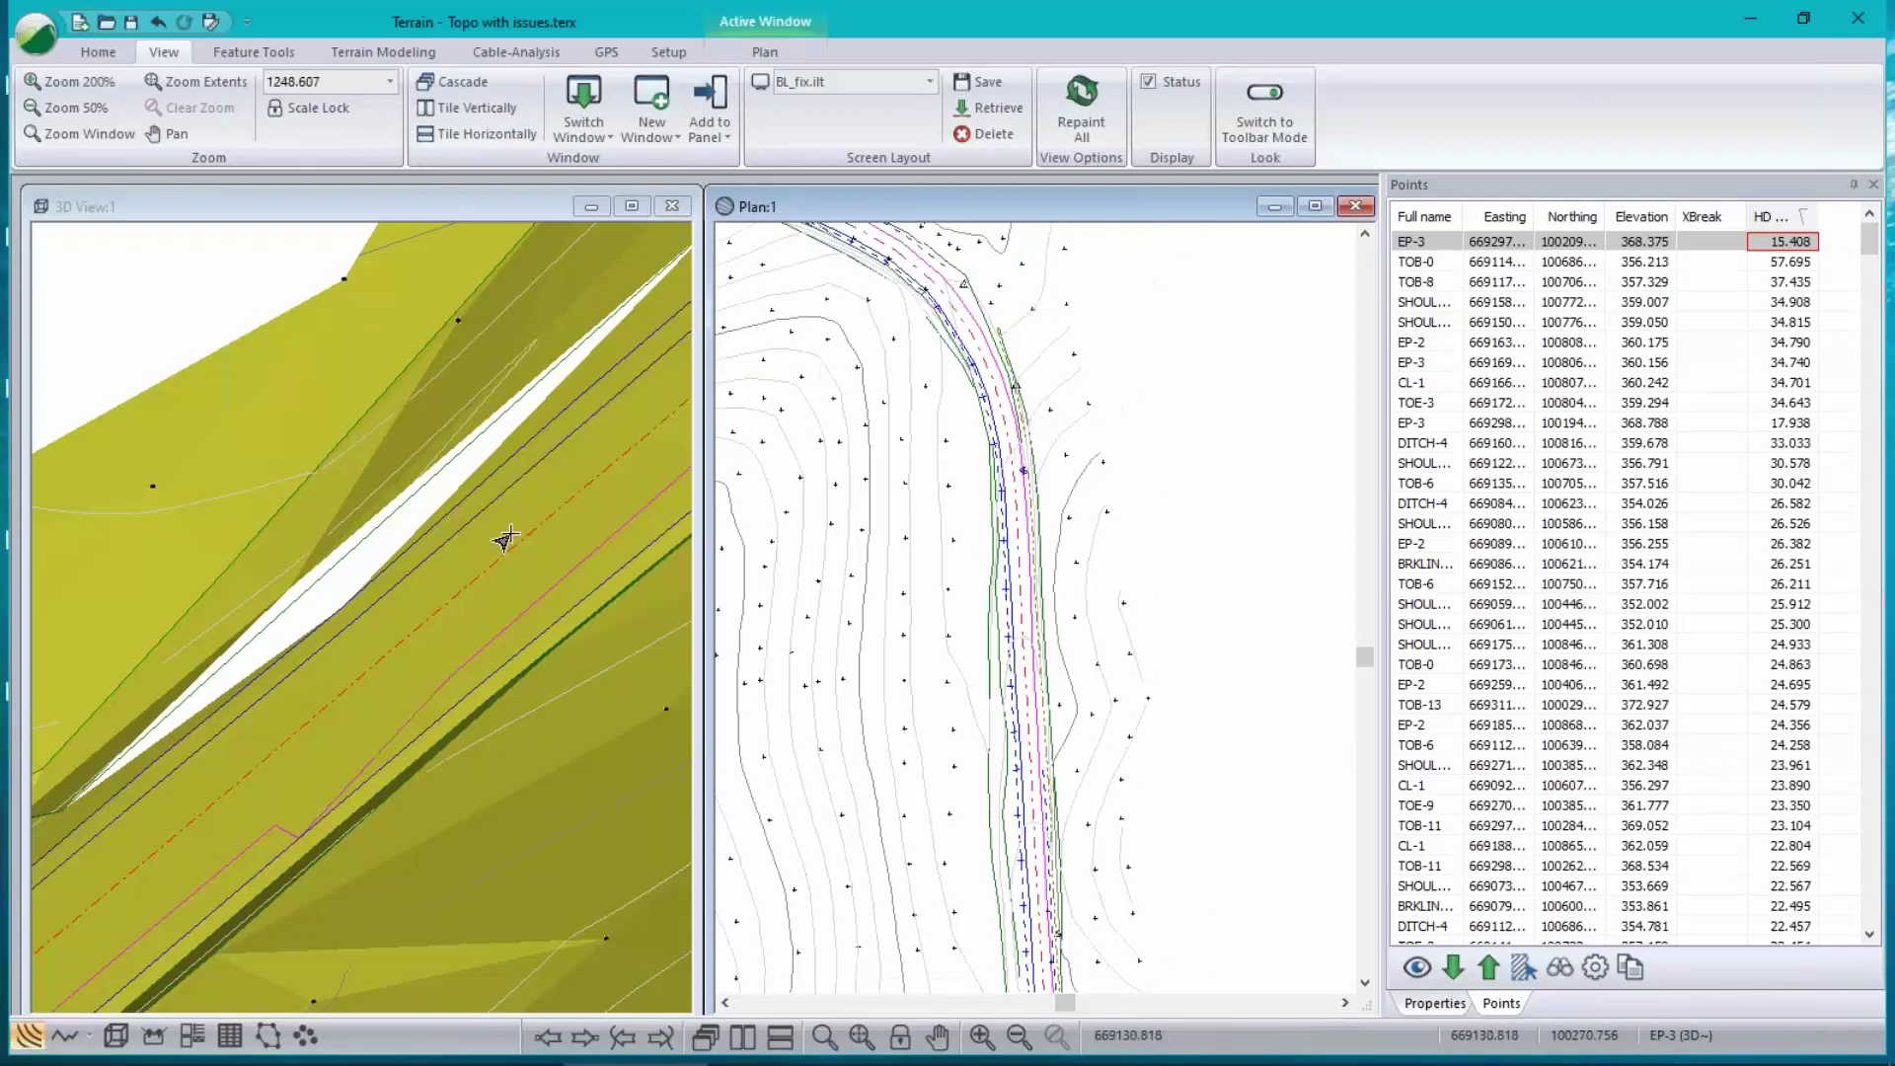
scroll(506, 538, down, 2)
scroll(507, 538, down, 4)
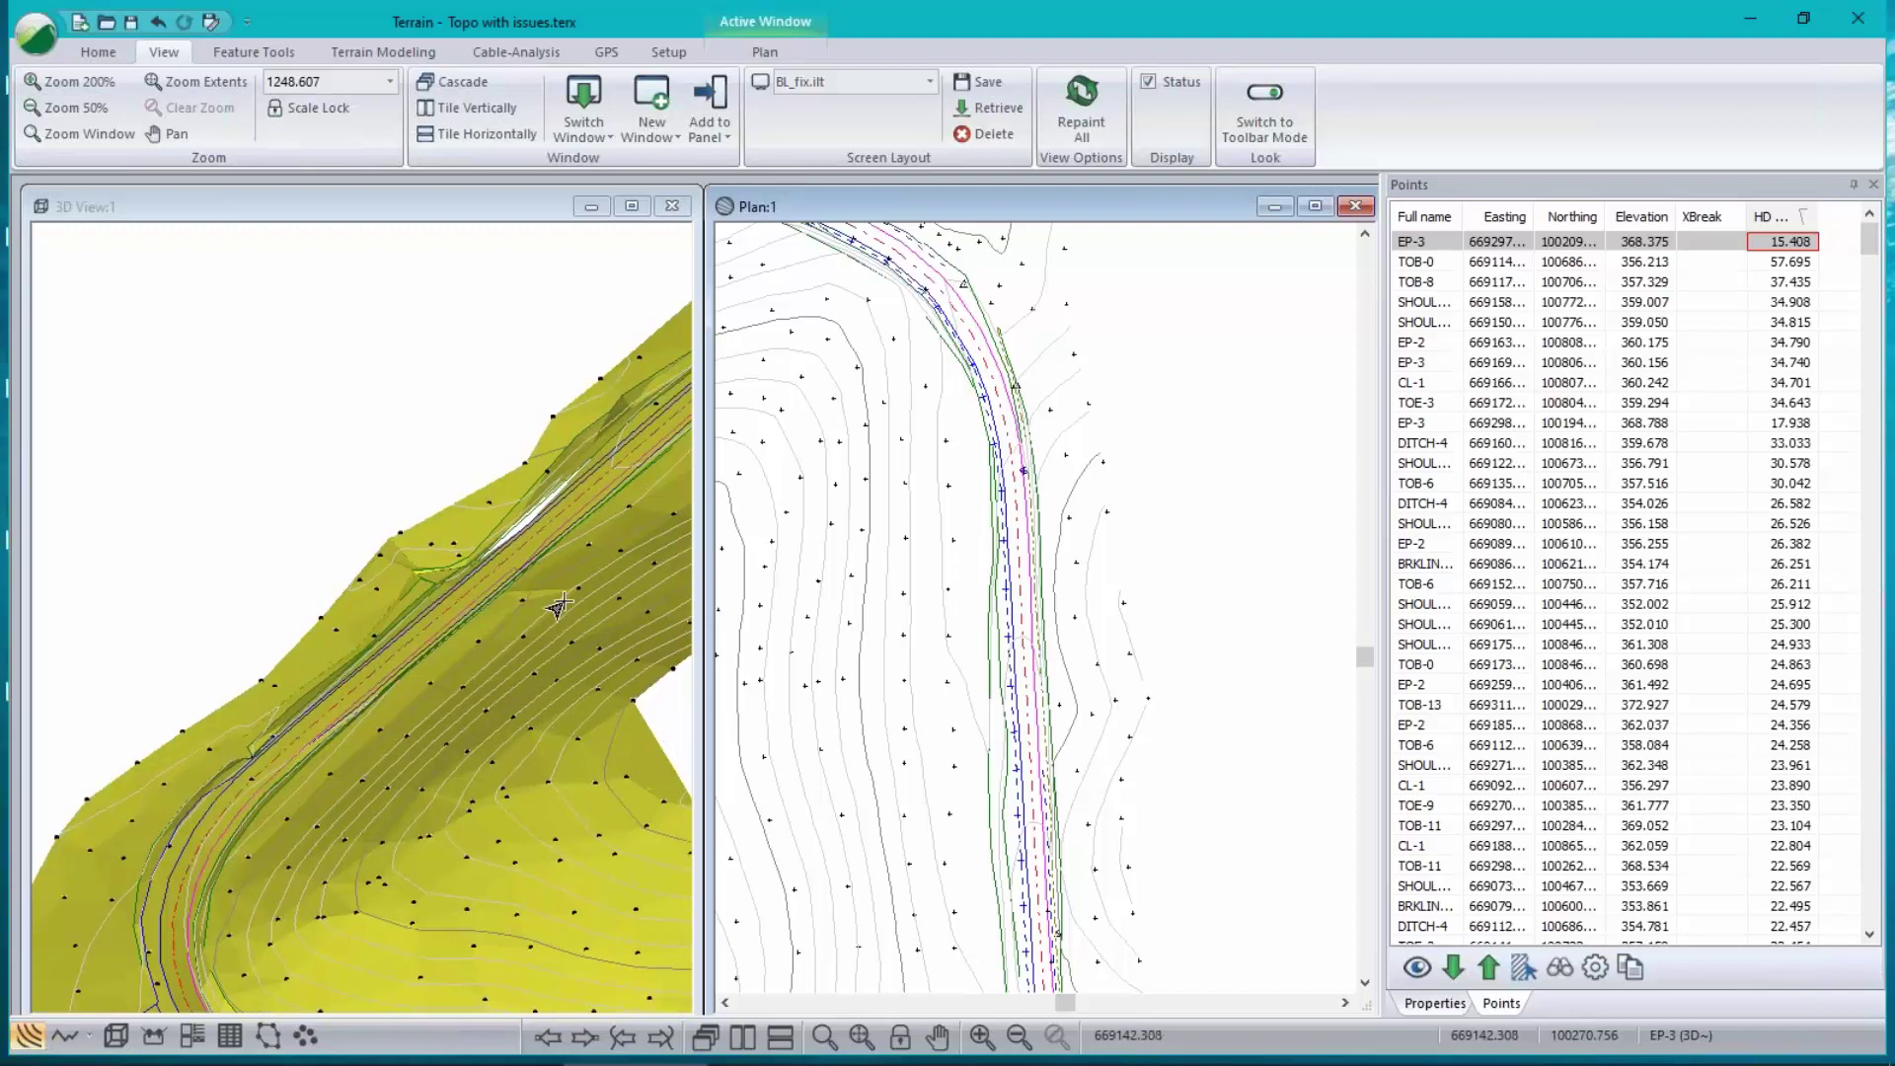
scroll(523, 607, up, 2)
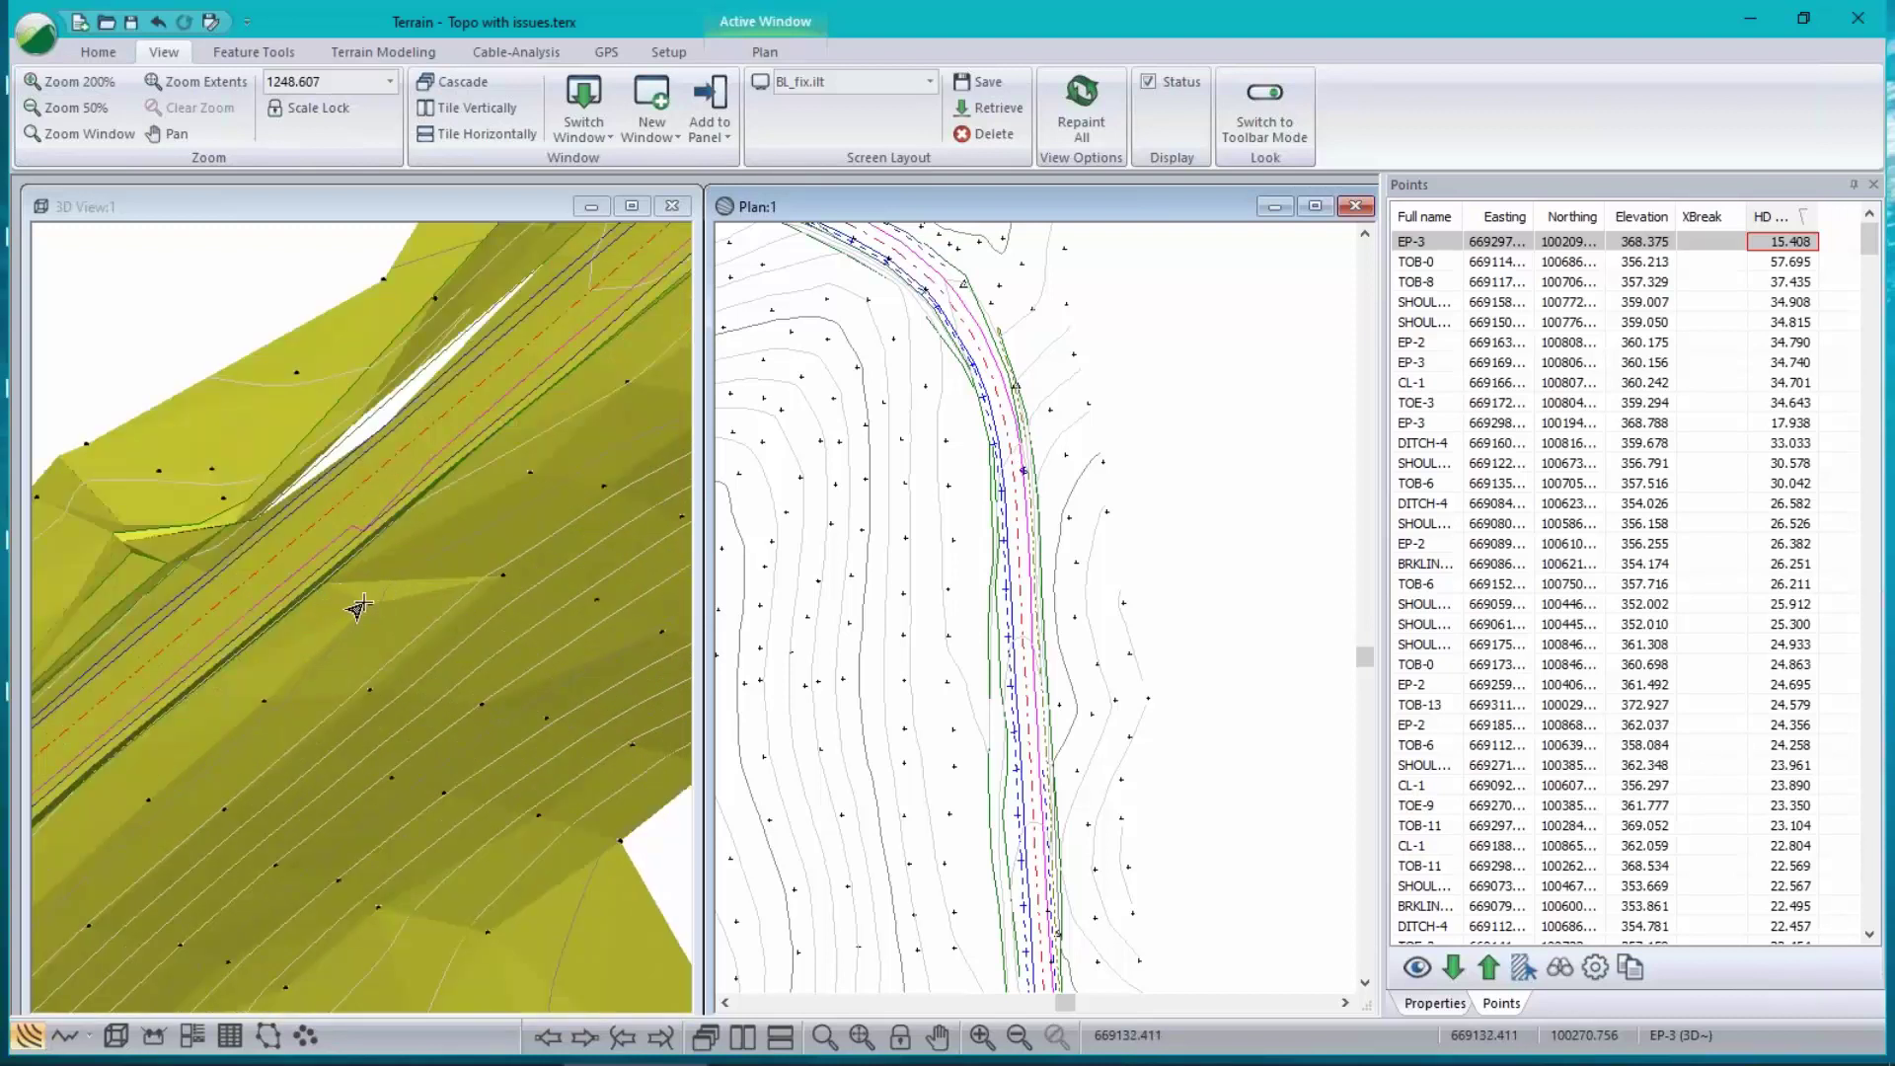
scroll(367, 600, up, 4)
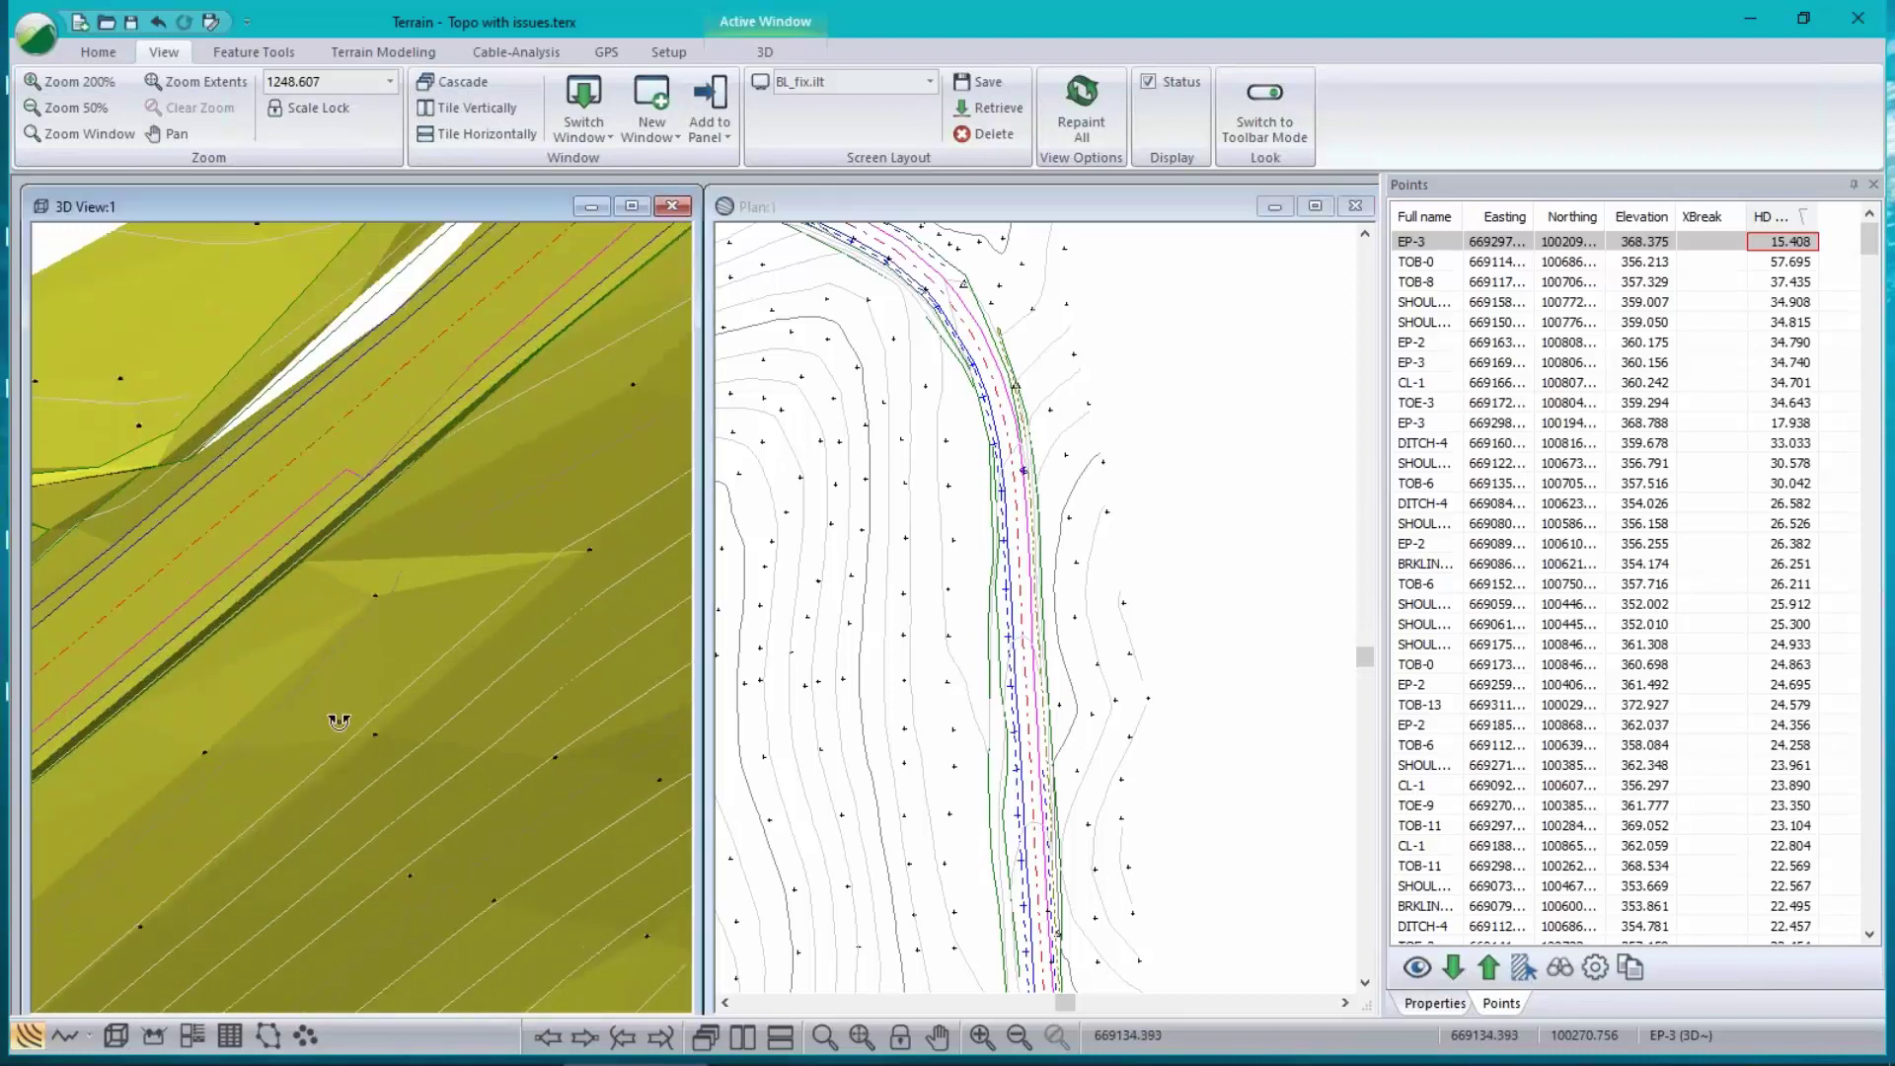
click(350, 730)
drag(350, 730, 139, 714)
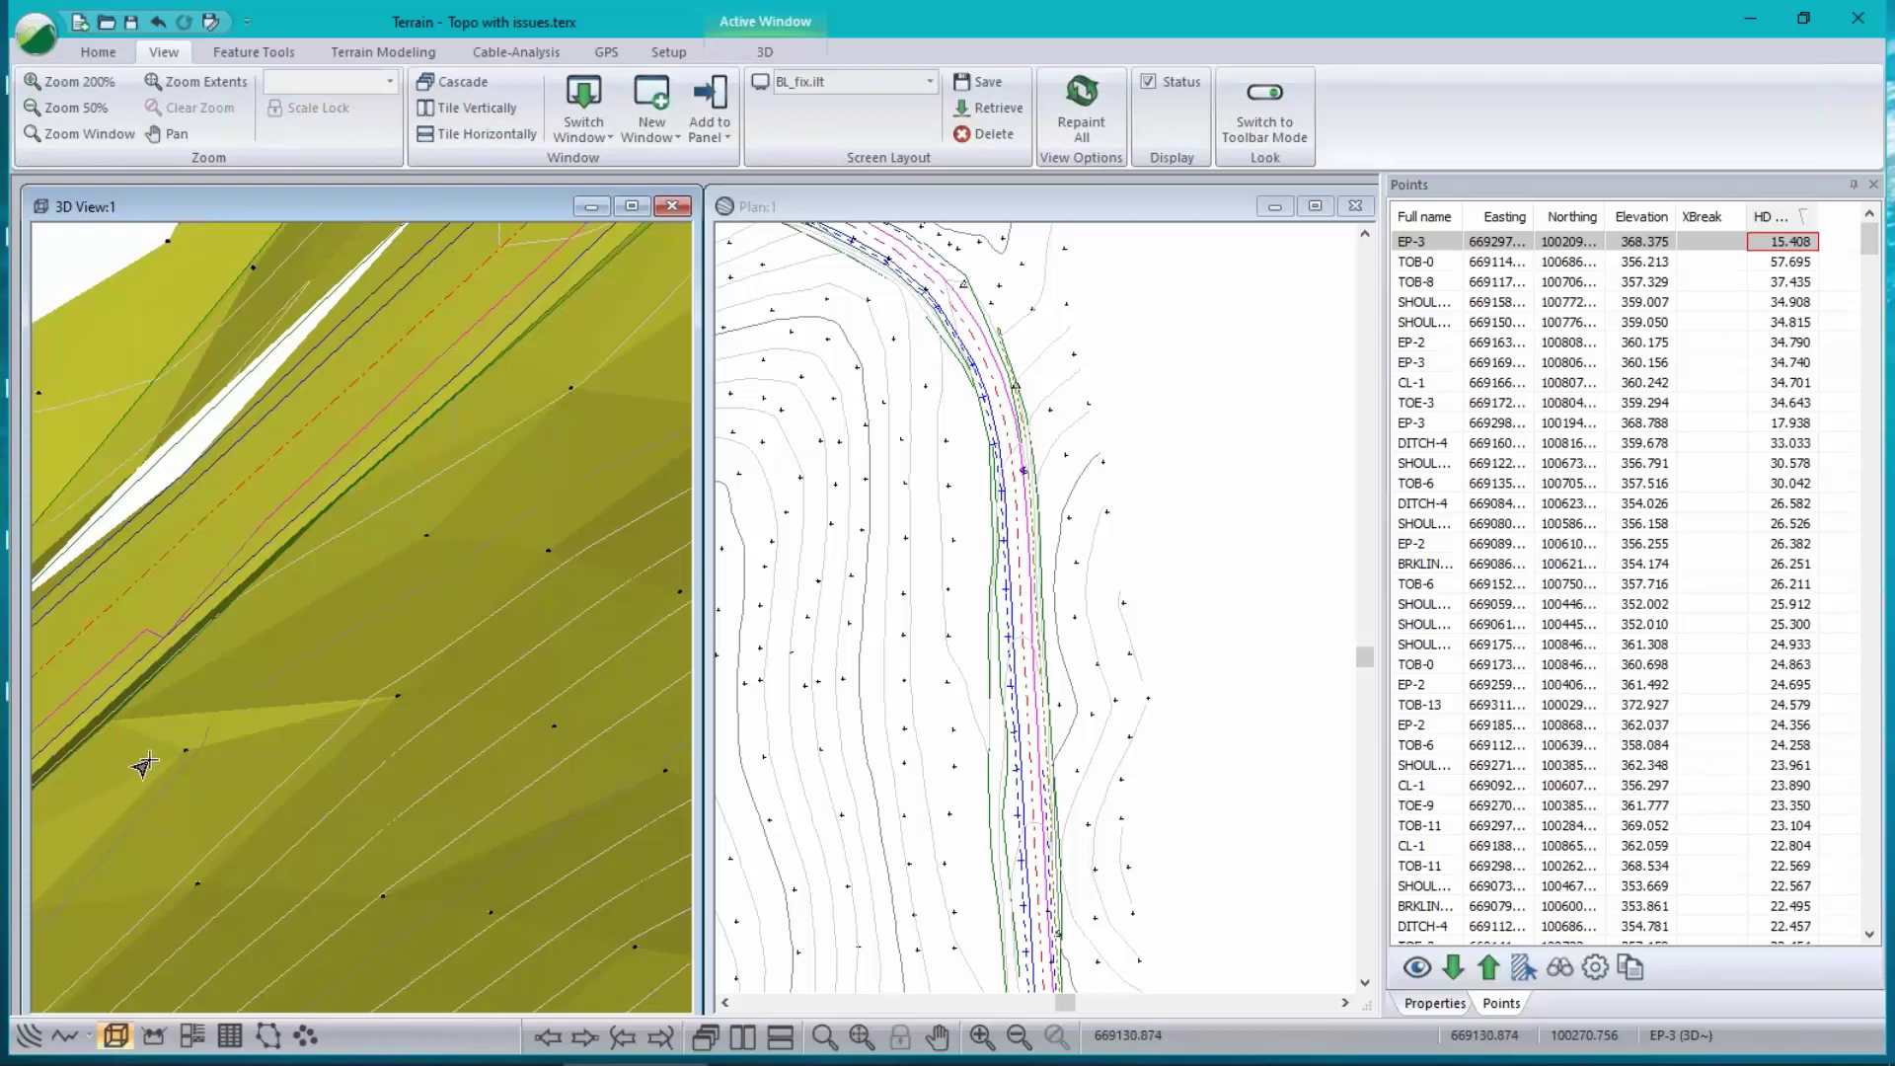
scroll(413, 503, up, 2)
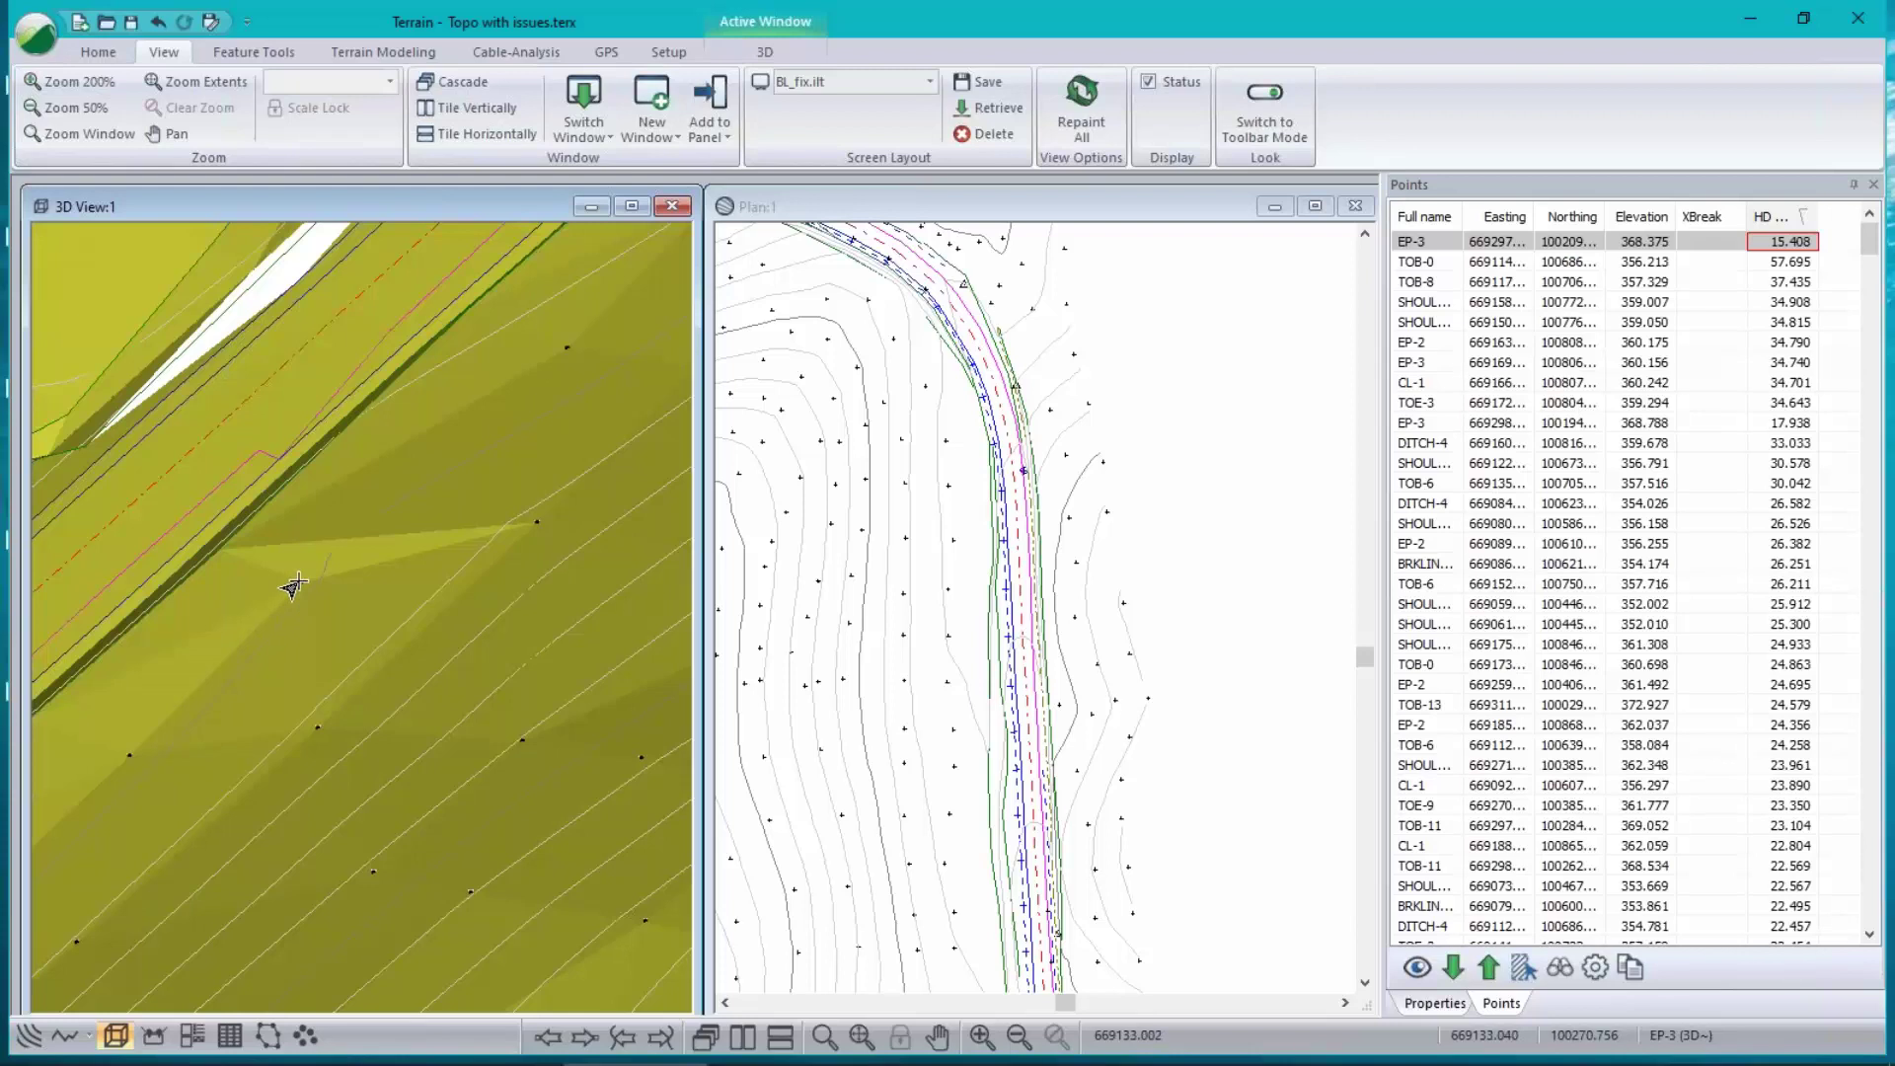
- Select the spot point at the irregular triangle beside the road, locate it in plan and show its properties
click(314, 617)
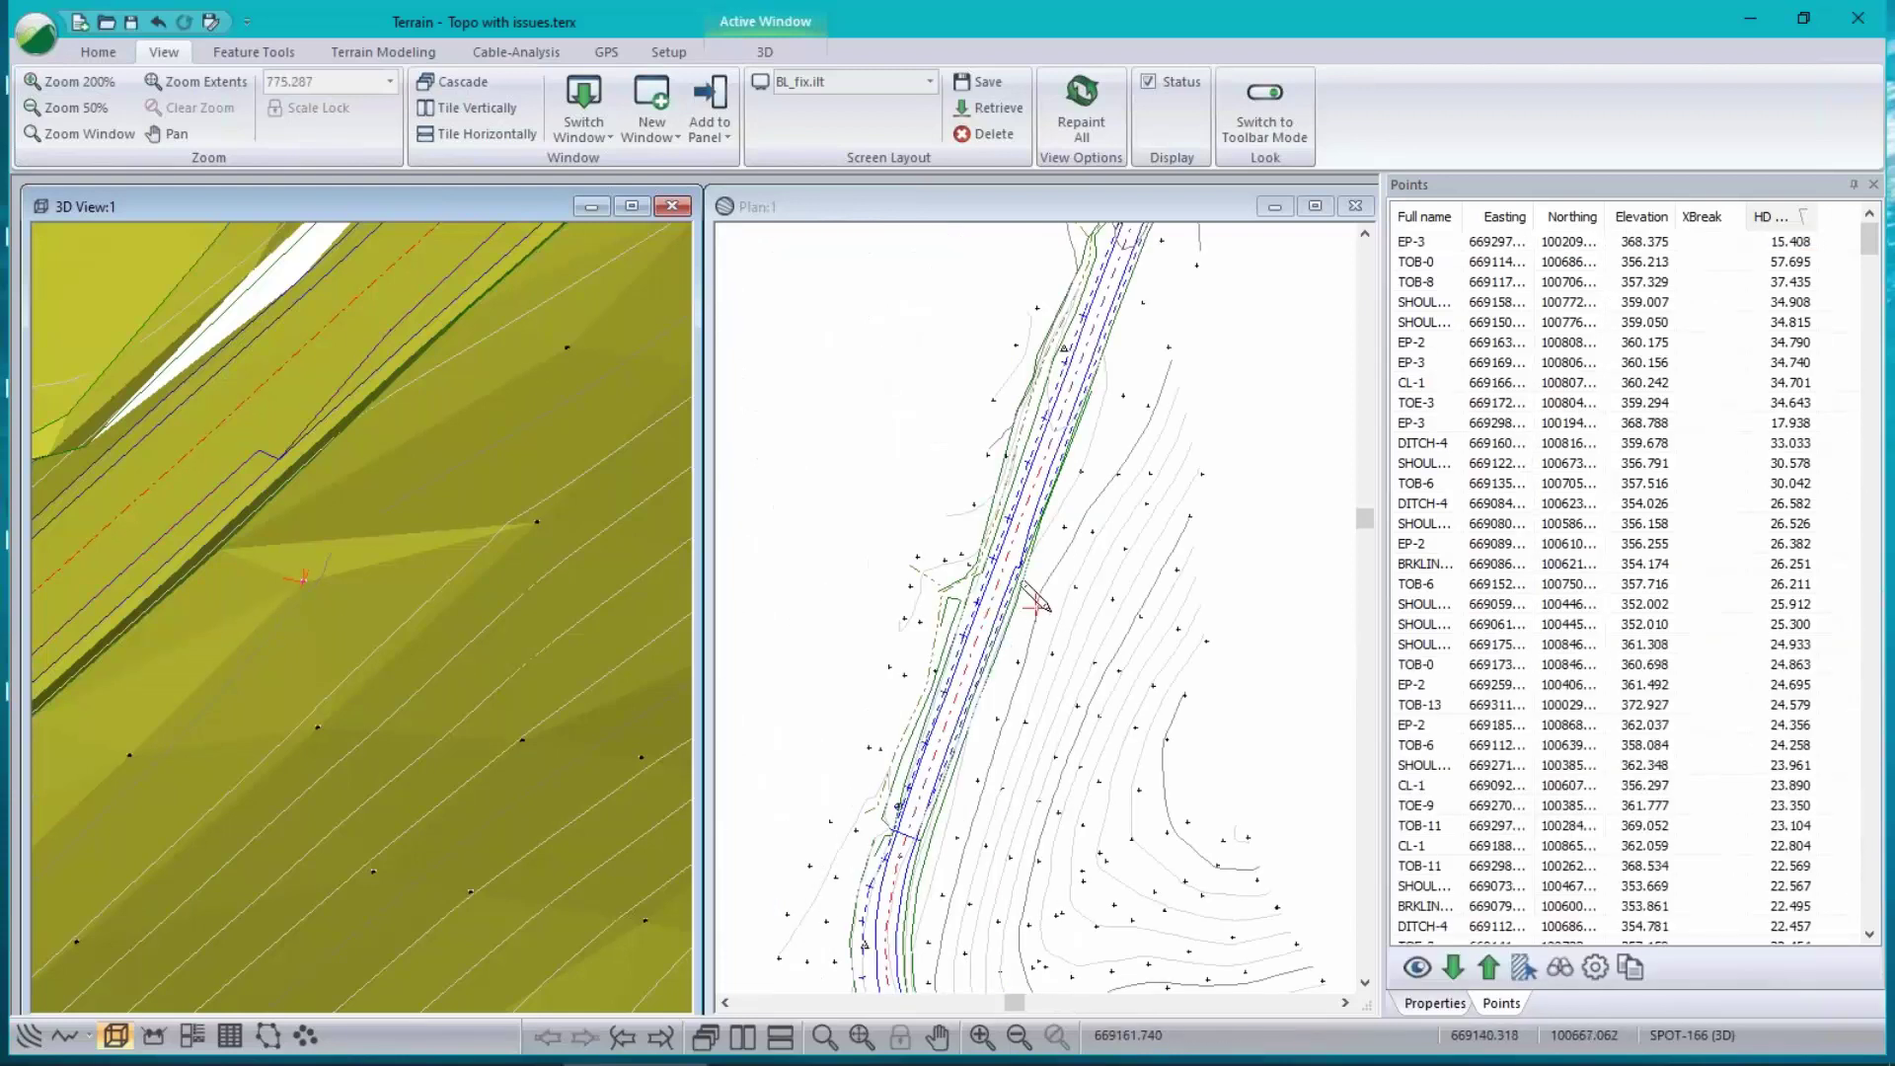
scroll(1027, 582, up, 1)
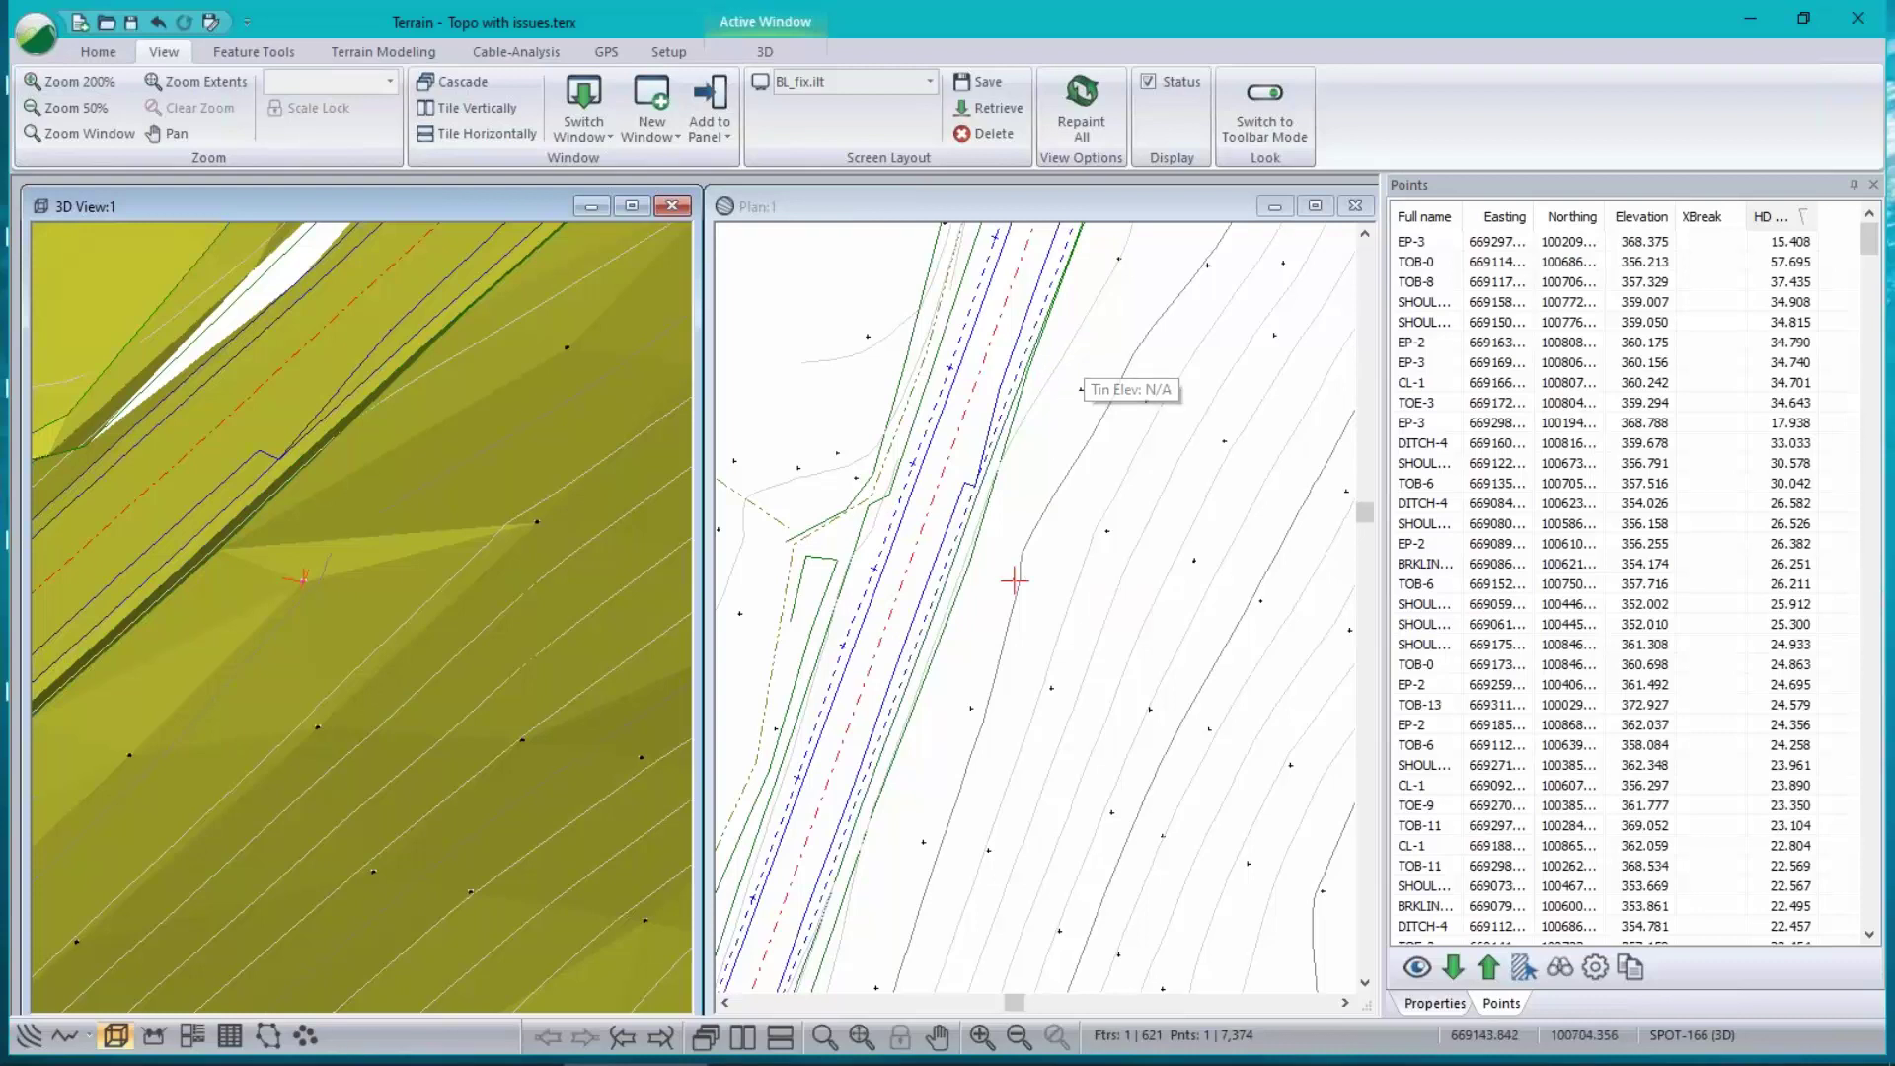
click(1439, 1002)
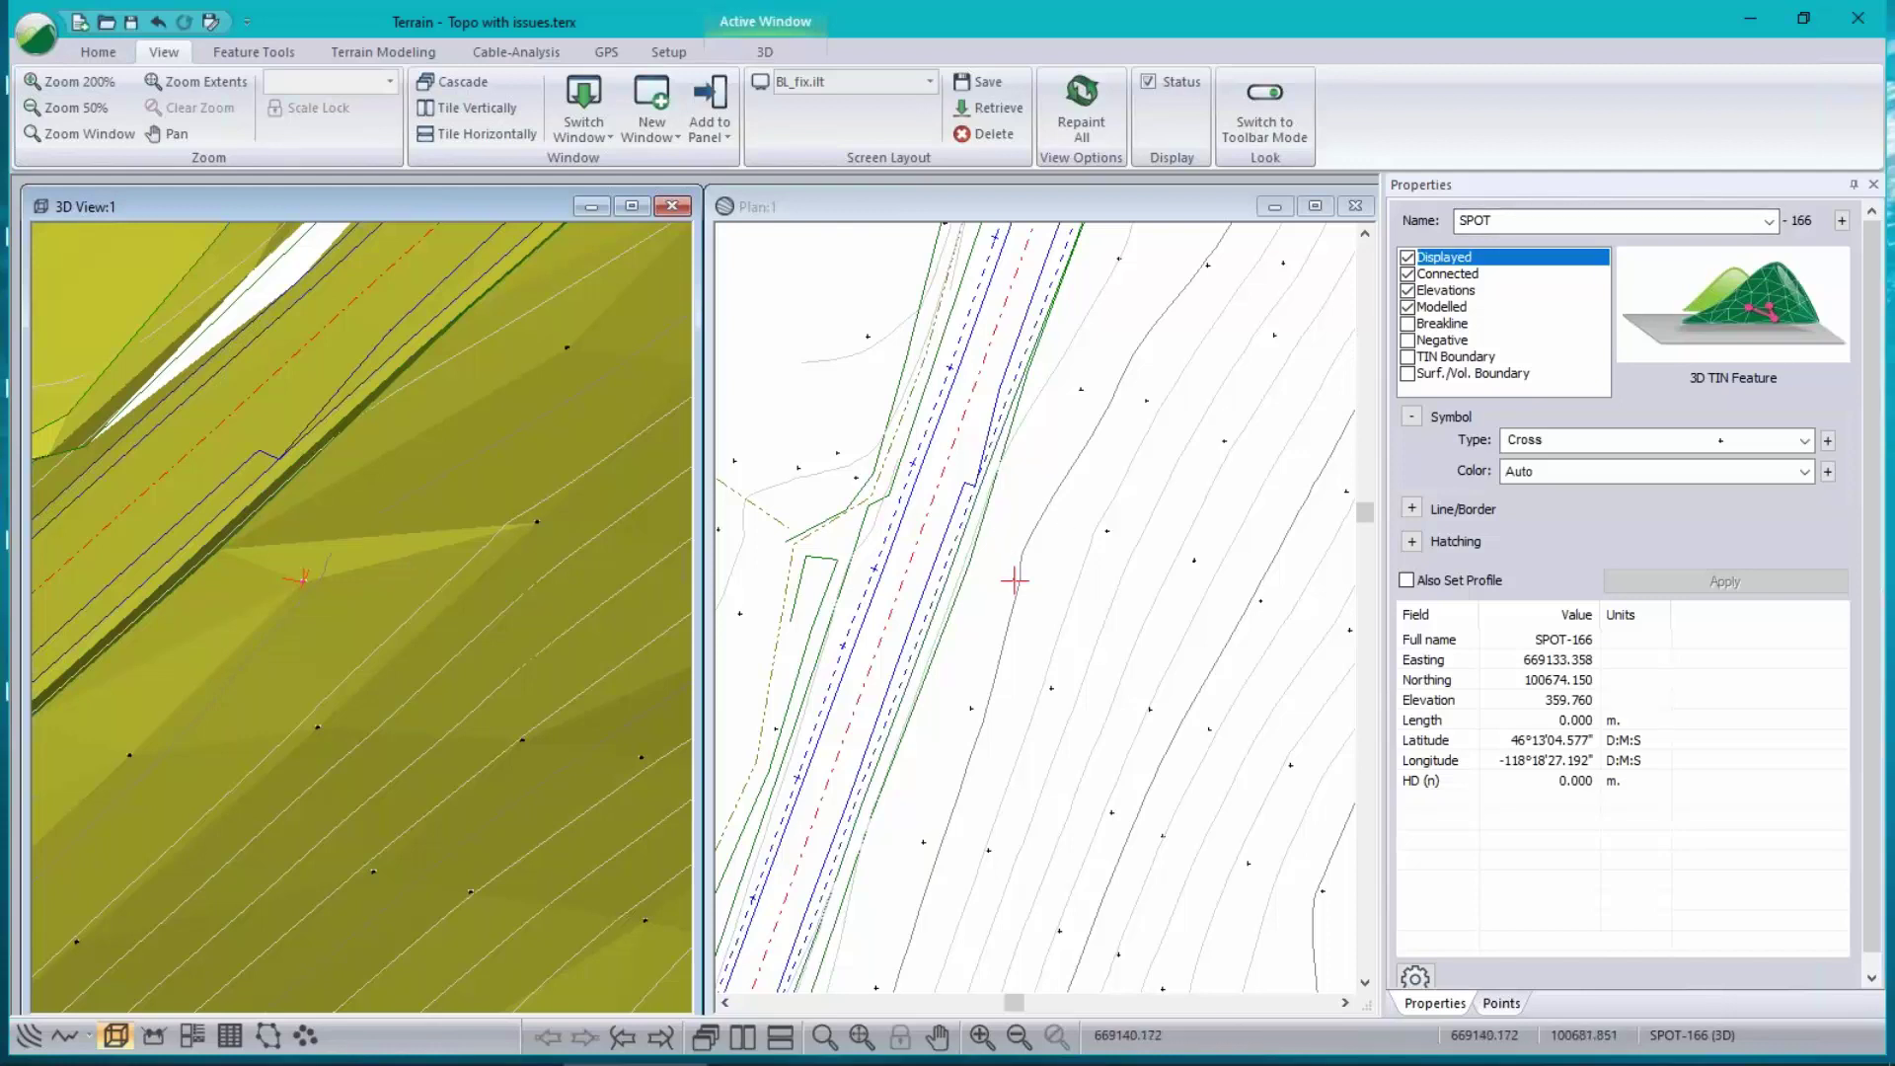
- Check the 3D view's display options for showing the current point and tracking the mouse, without changing them
right_click(413, 566)
click(549, 698)
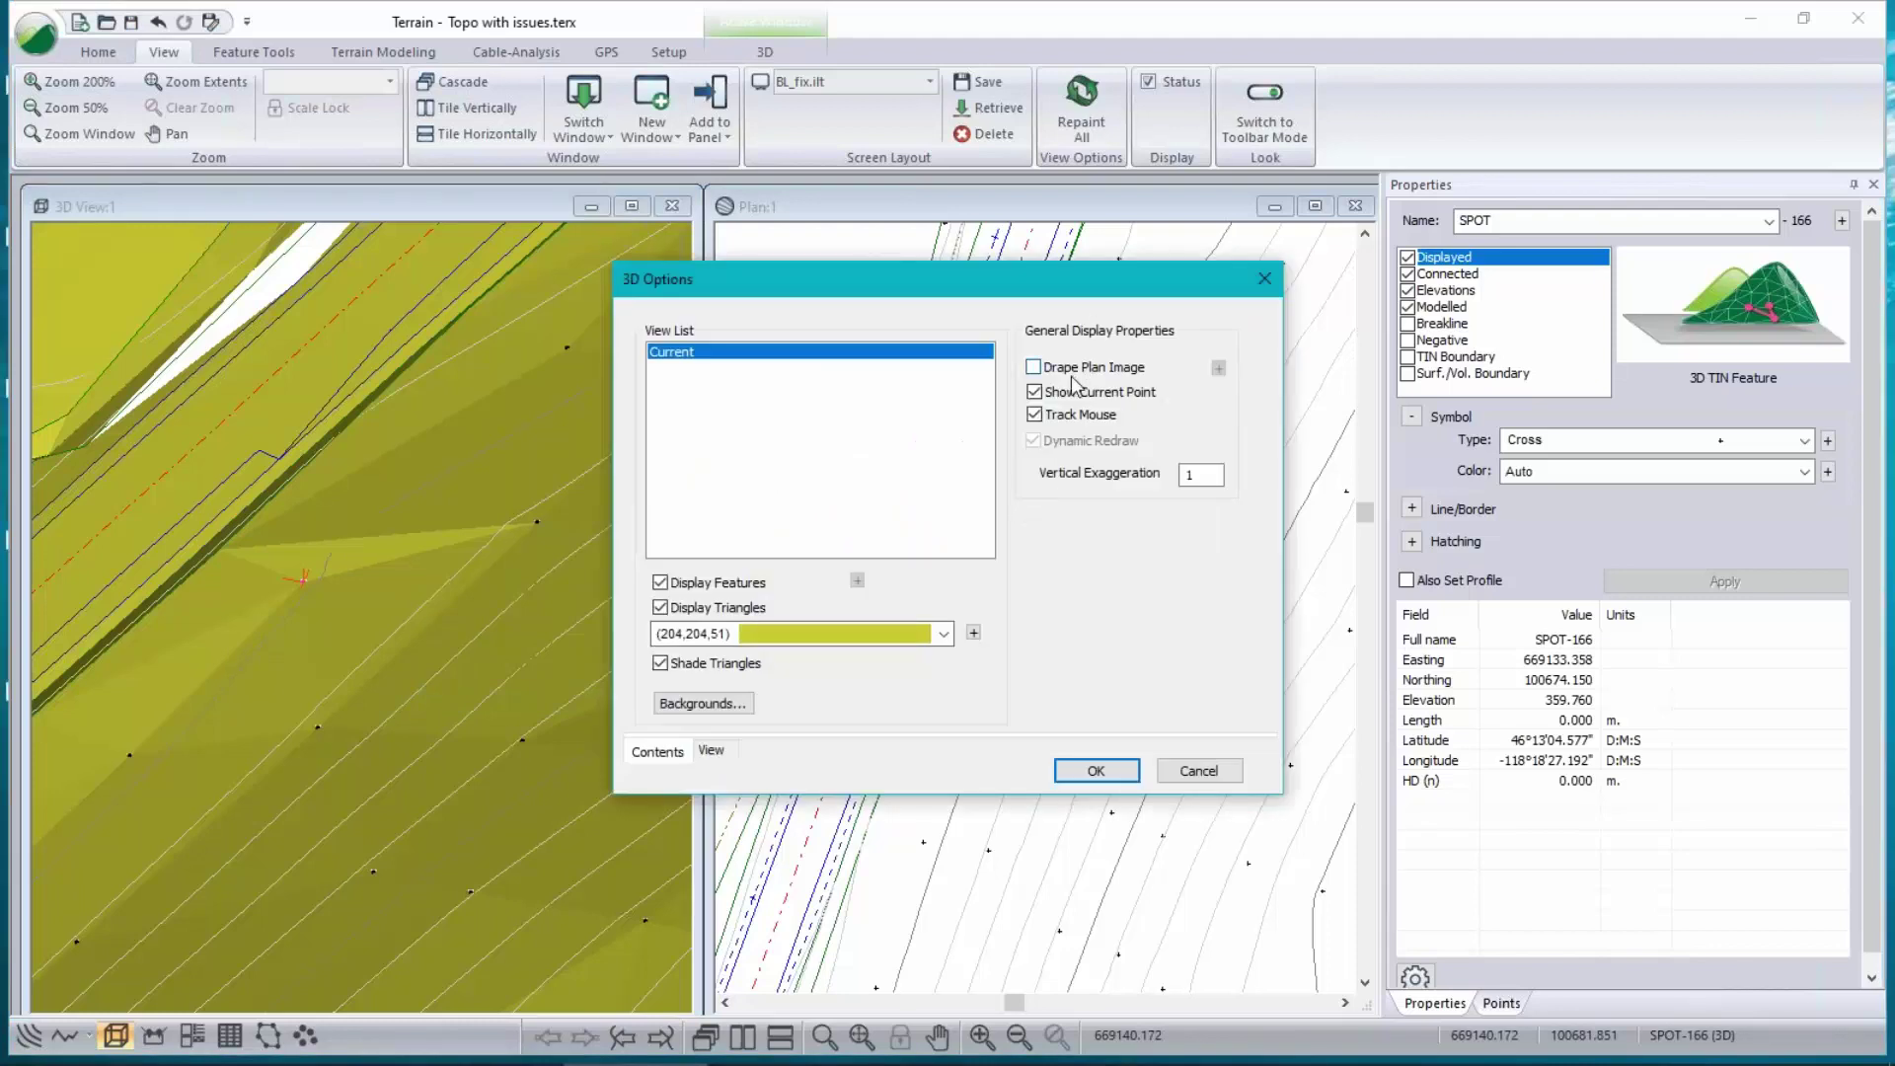
click(1208, 775)
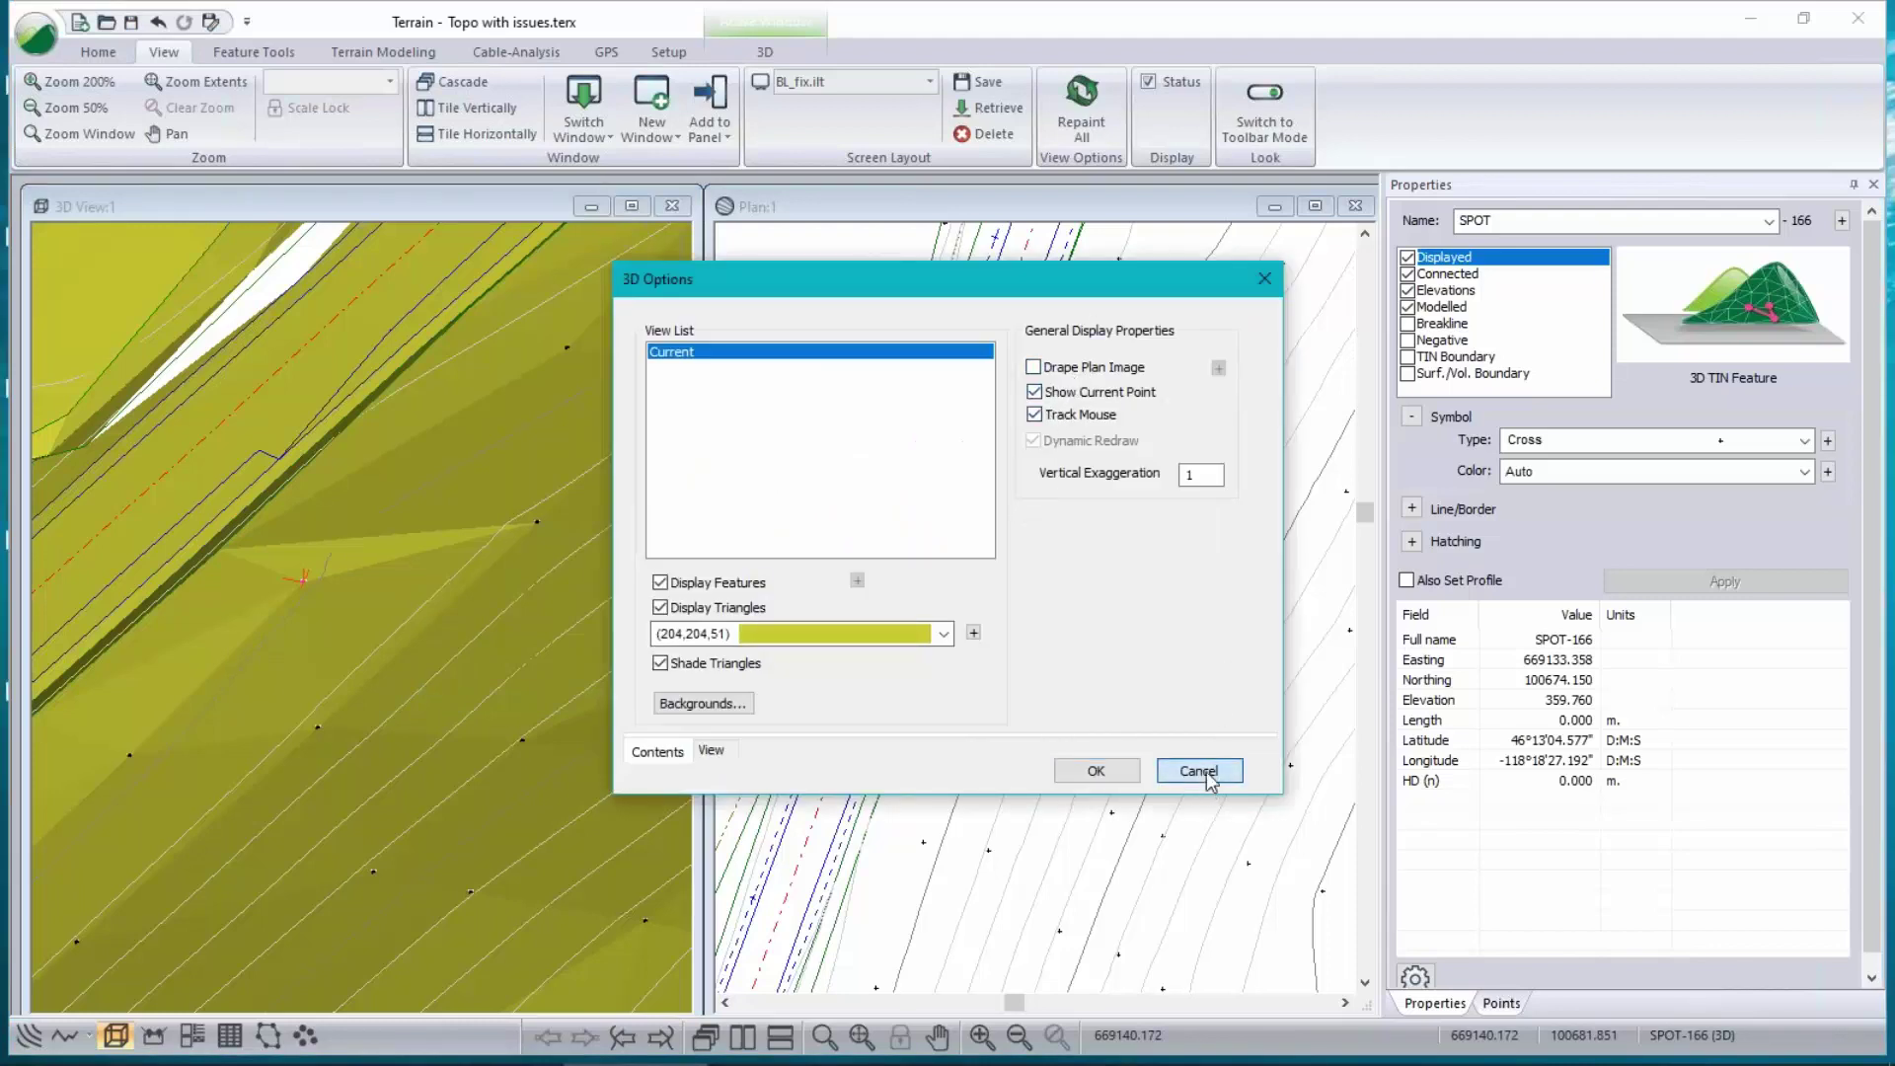
- Generate the terrain triangles and contours with a maximum side length of 50 and a major contour interval of 10
click(399, 44)
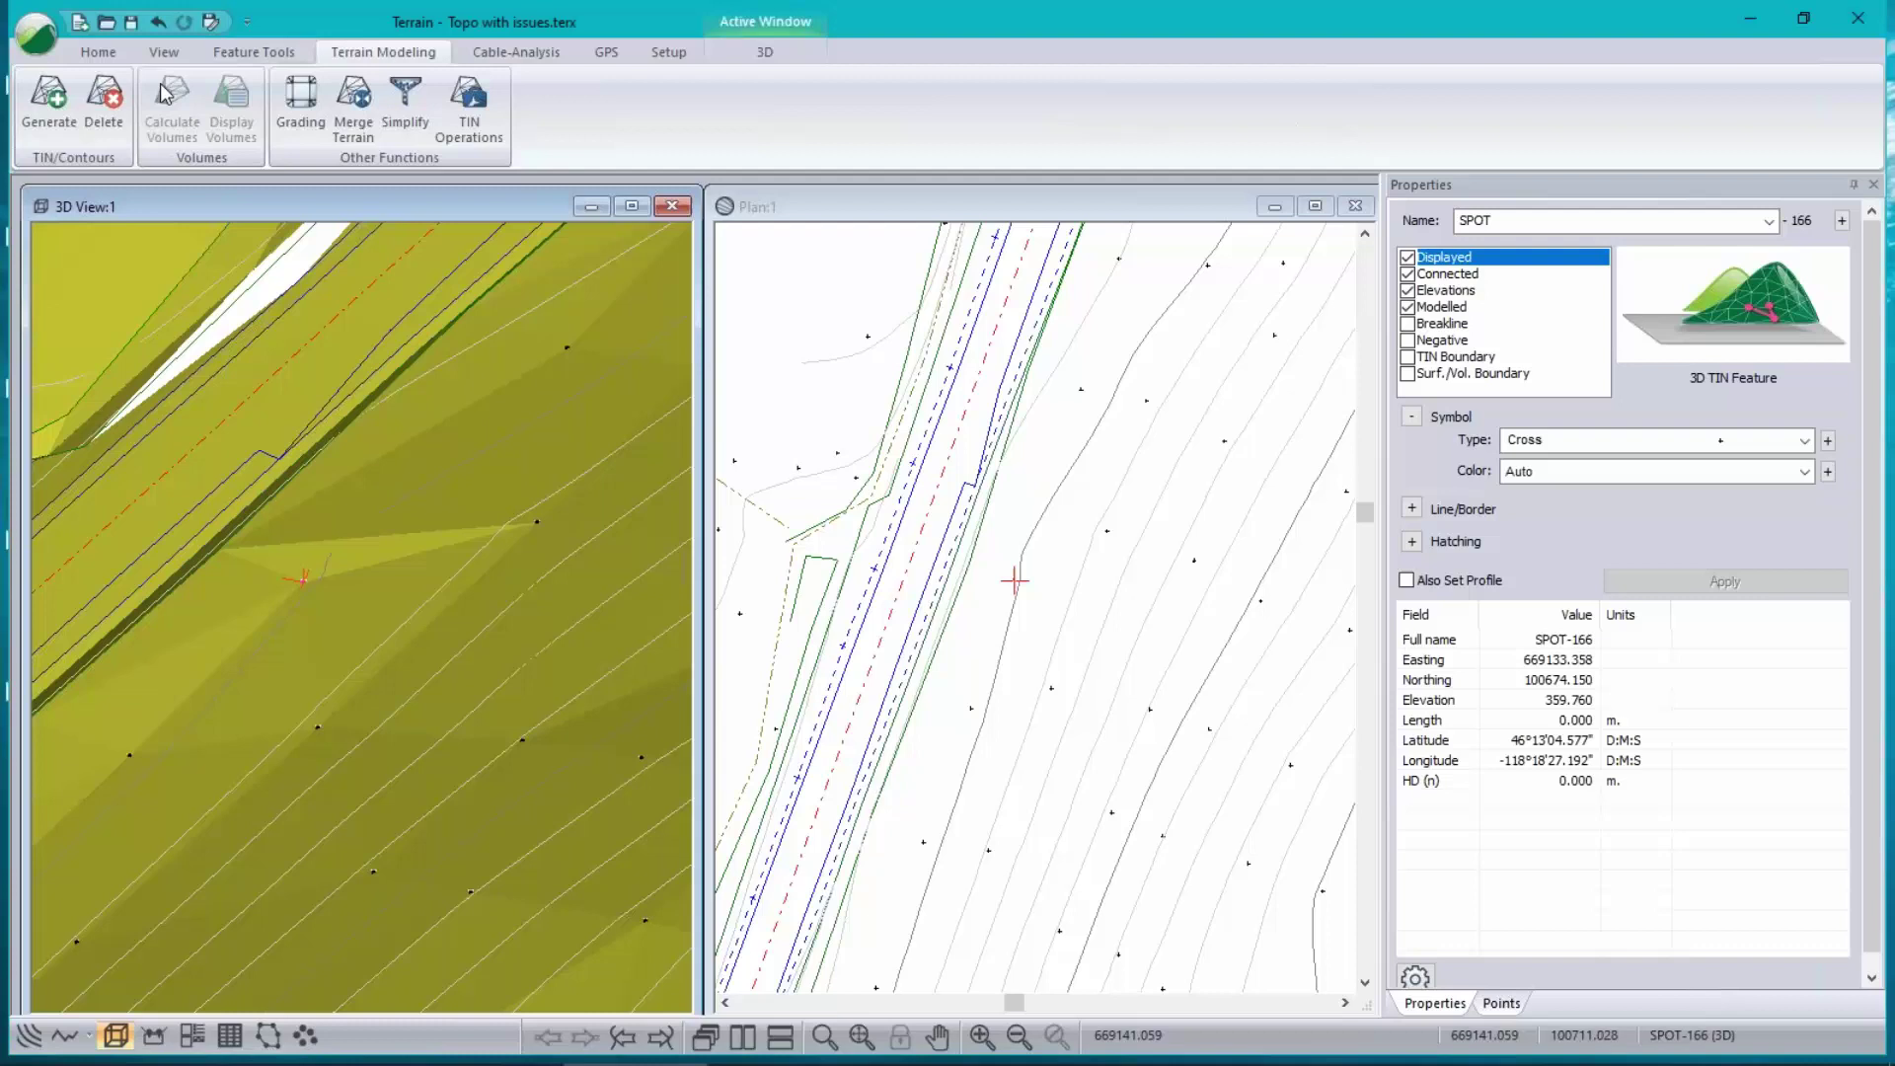
click(51, 111)
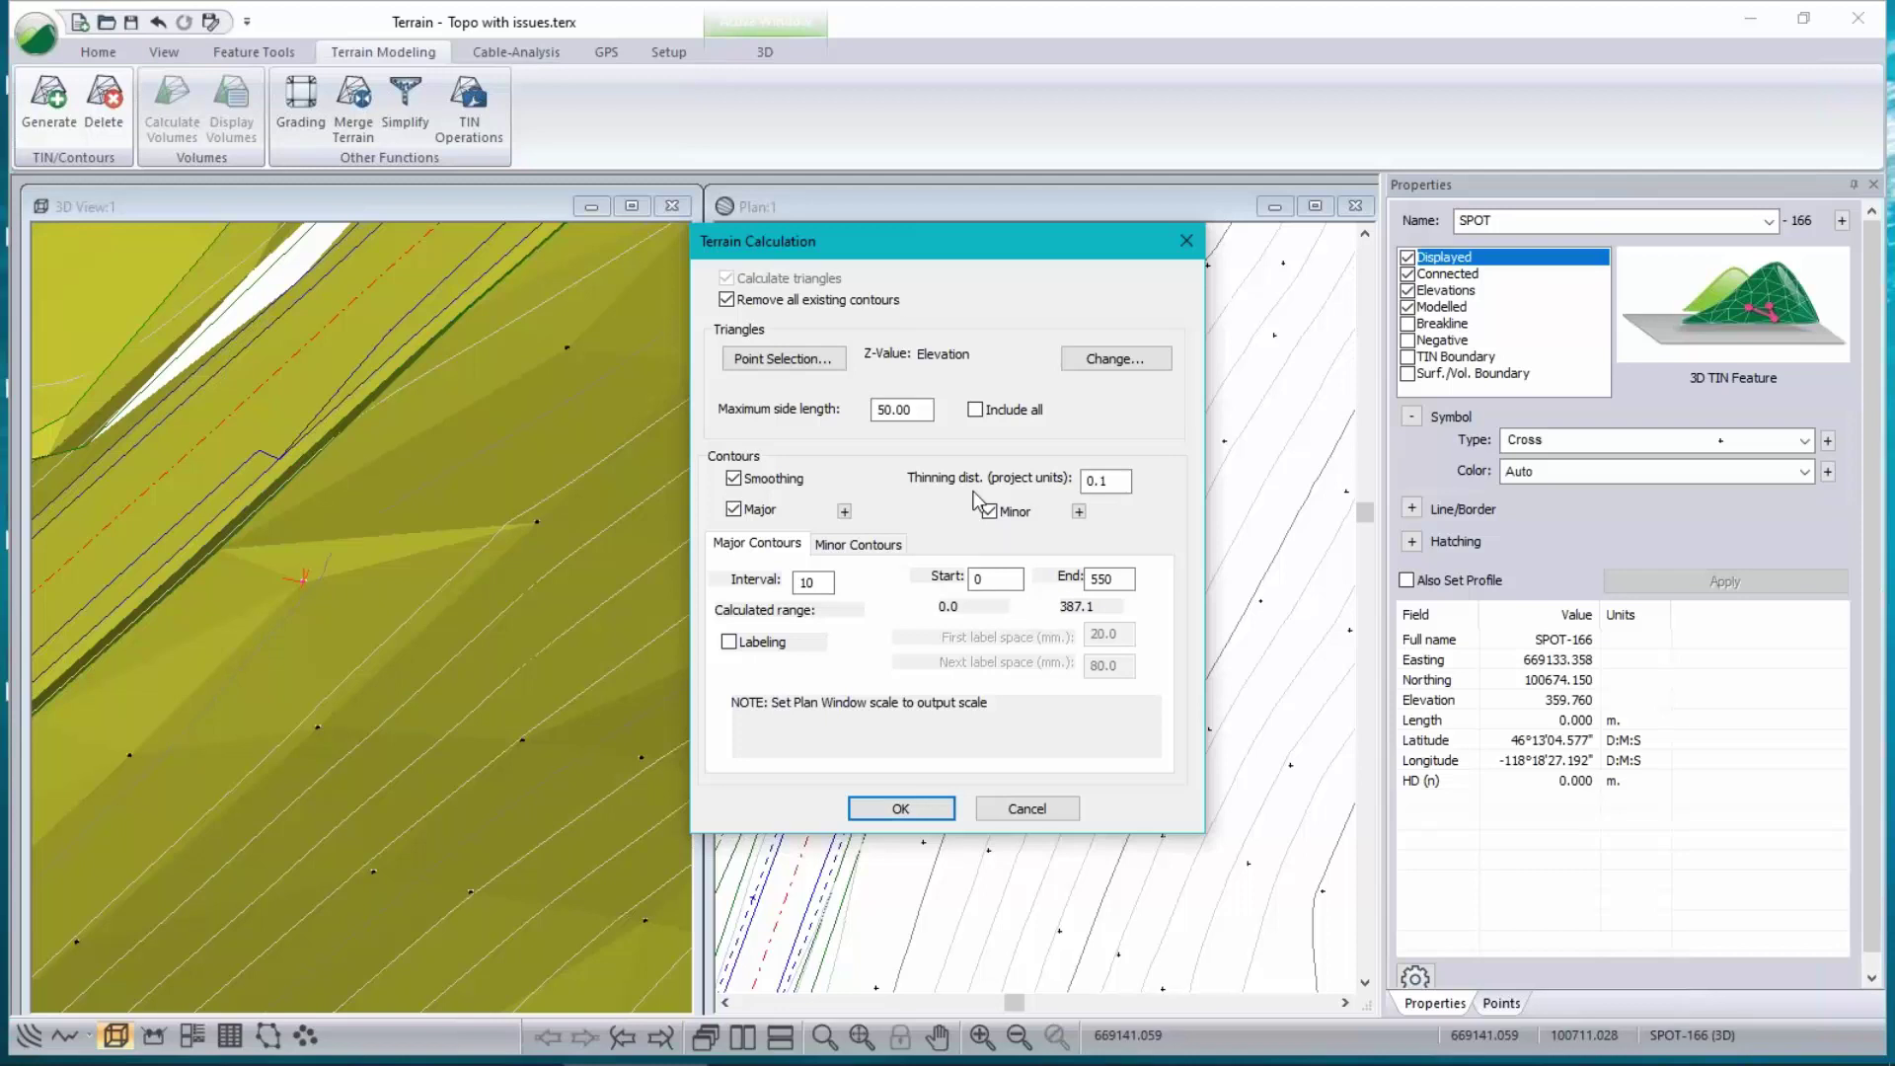
click(914, 814)
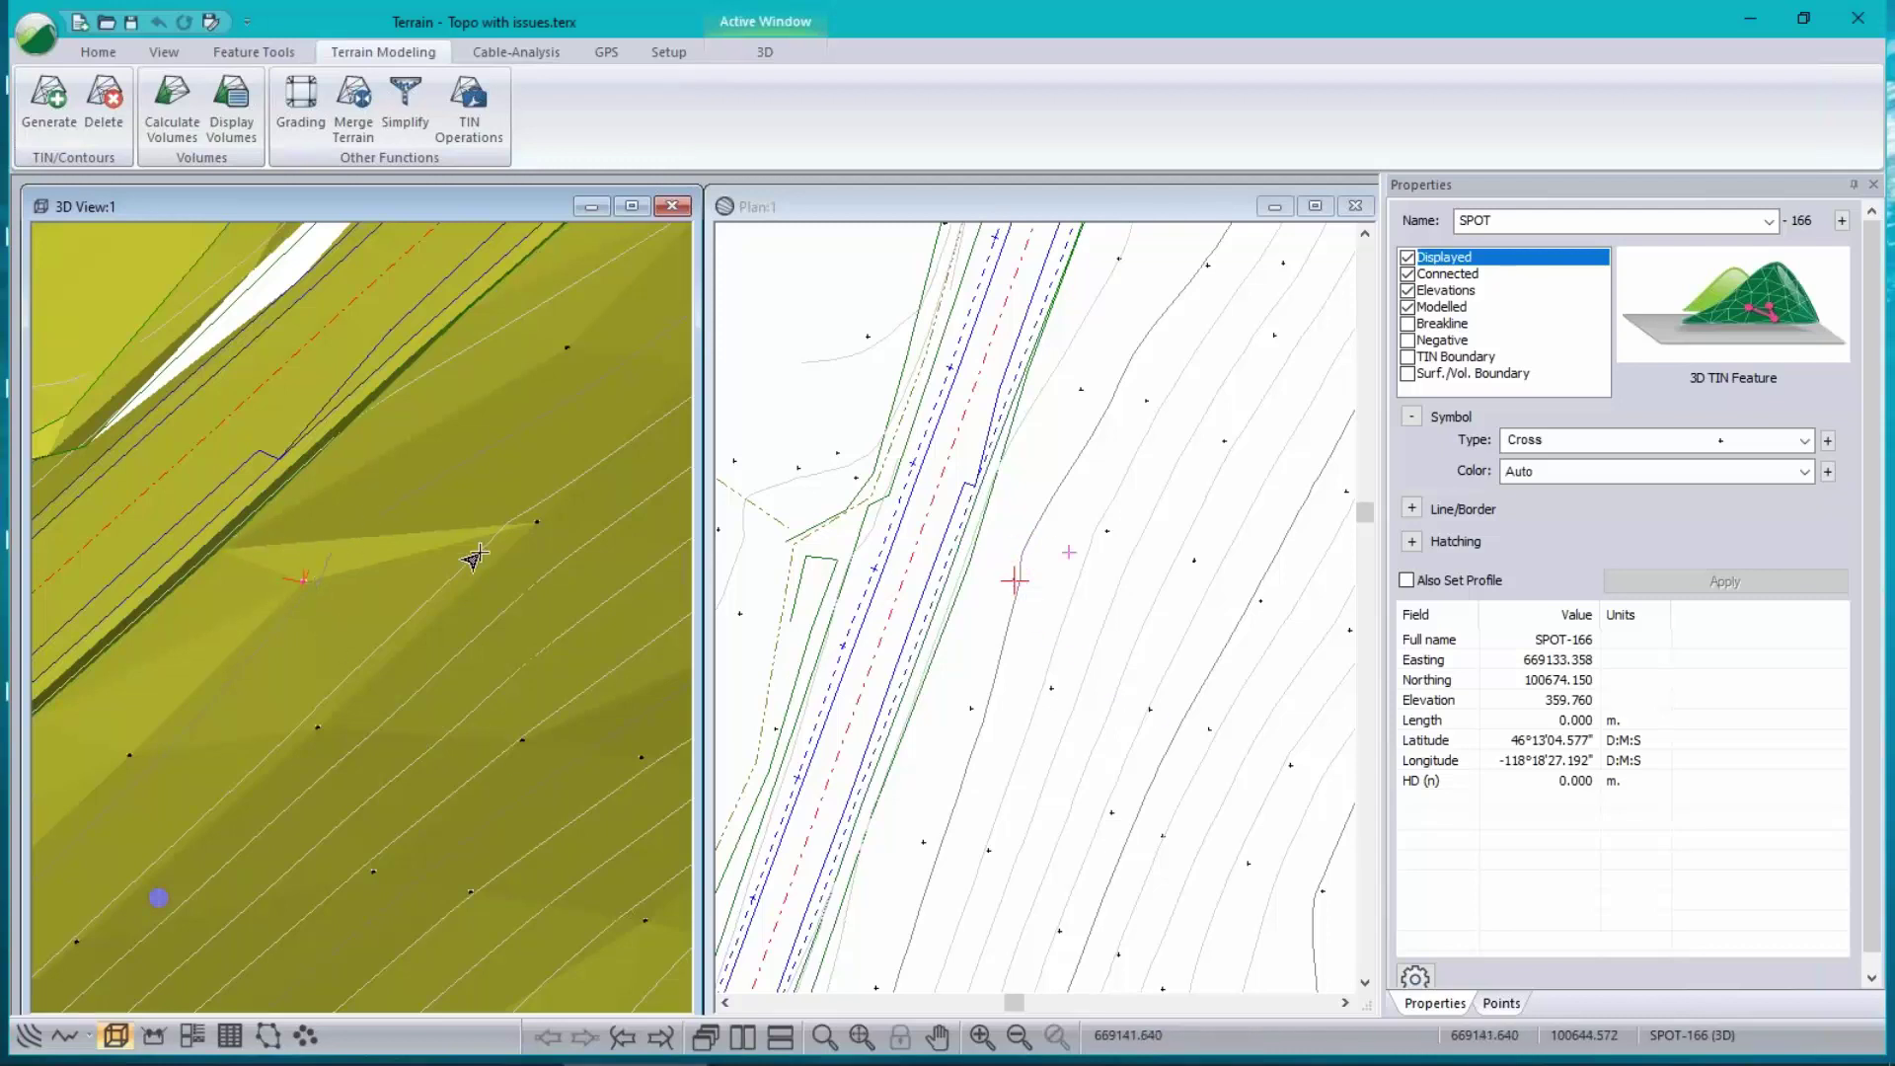
- Display the triangle outlines in the plan window and inspect the triangles around the selected spot point
mouse_move(535, 531)
right_click(978, 461)
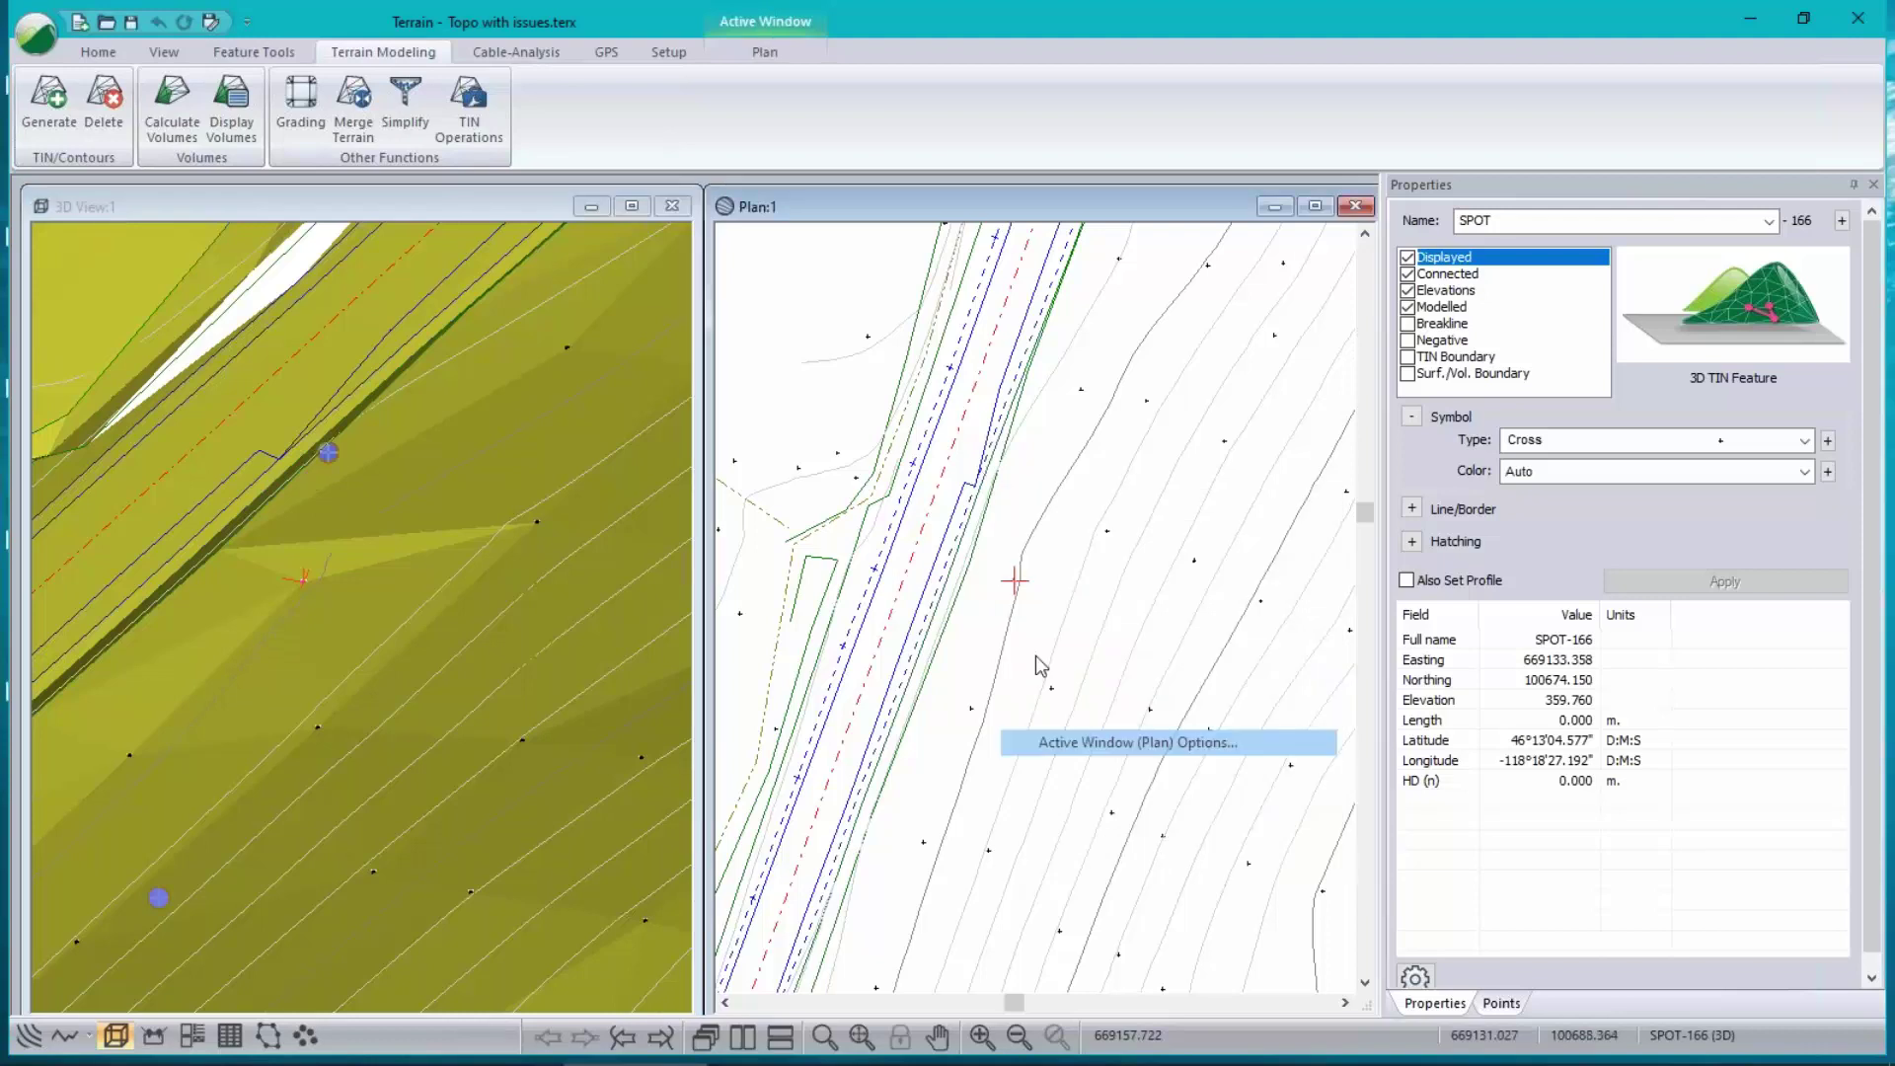
key(Return)
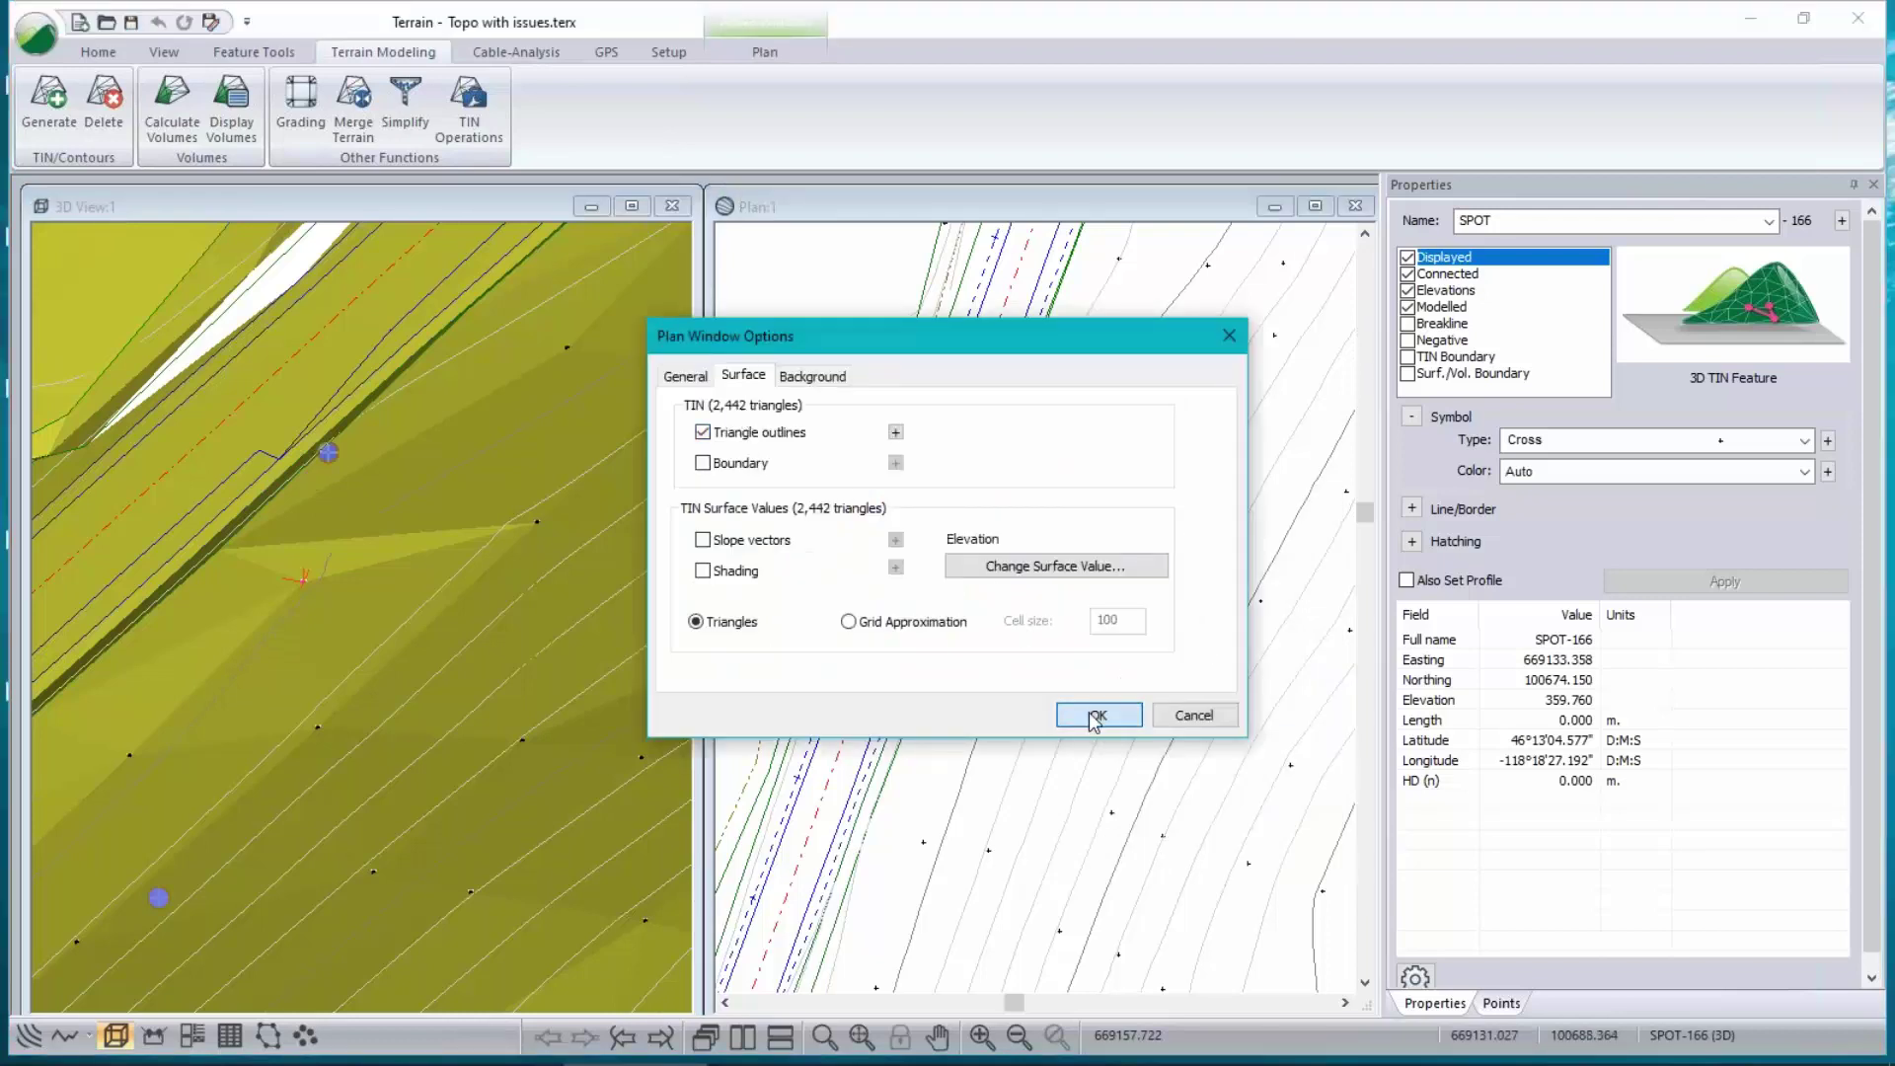
click(1093, 716)
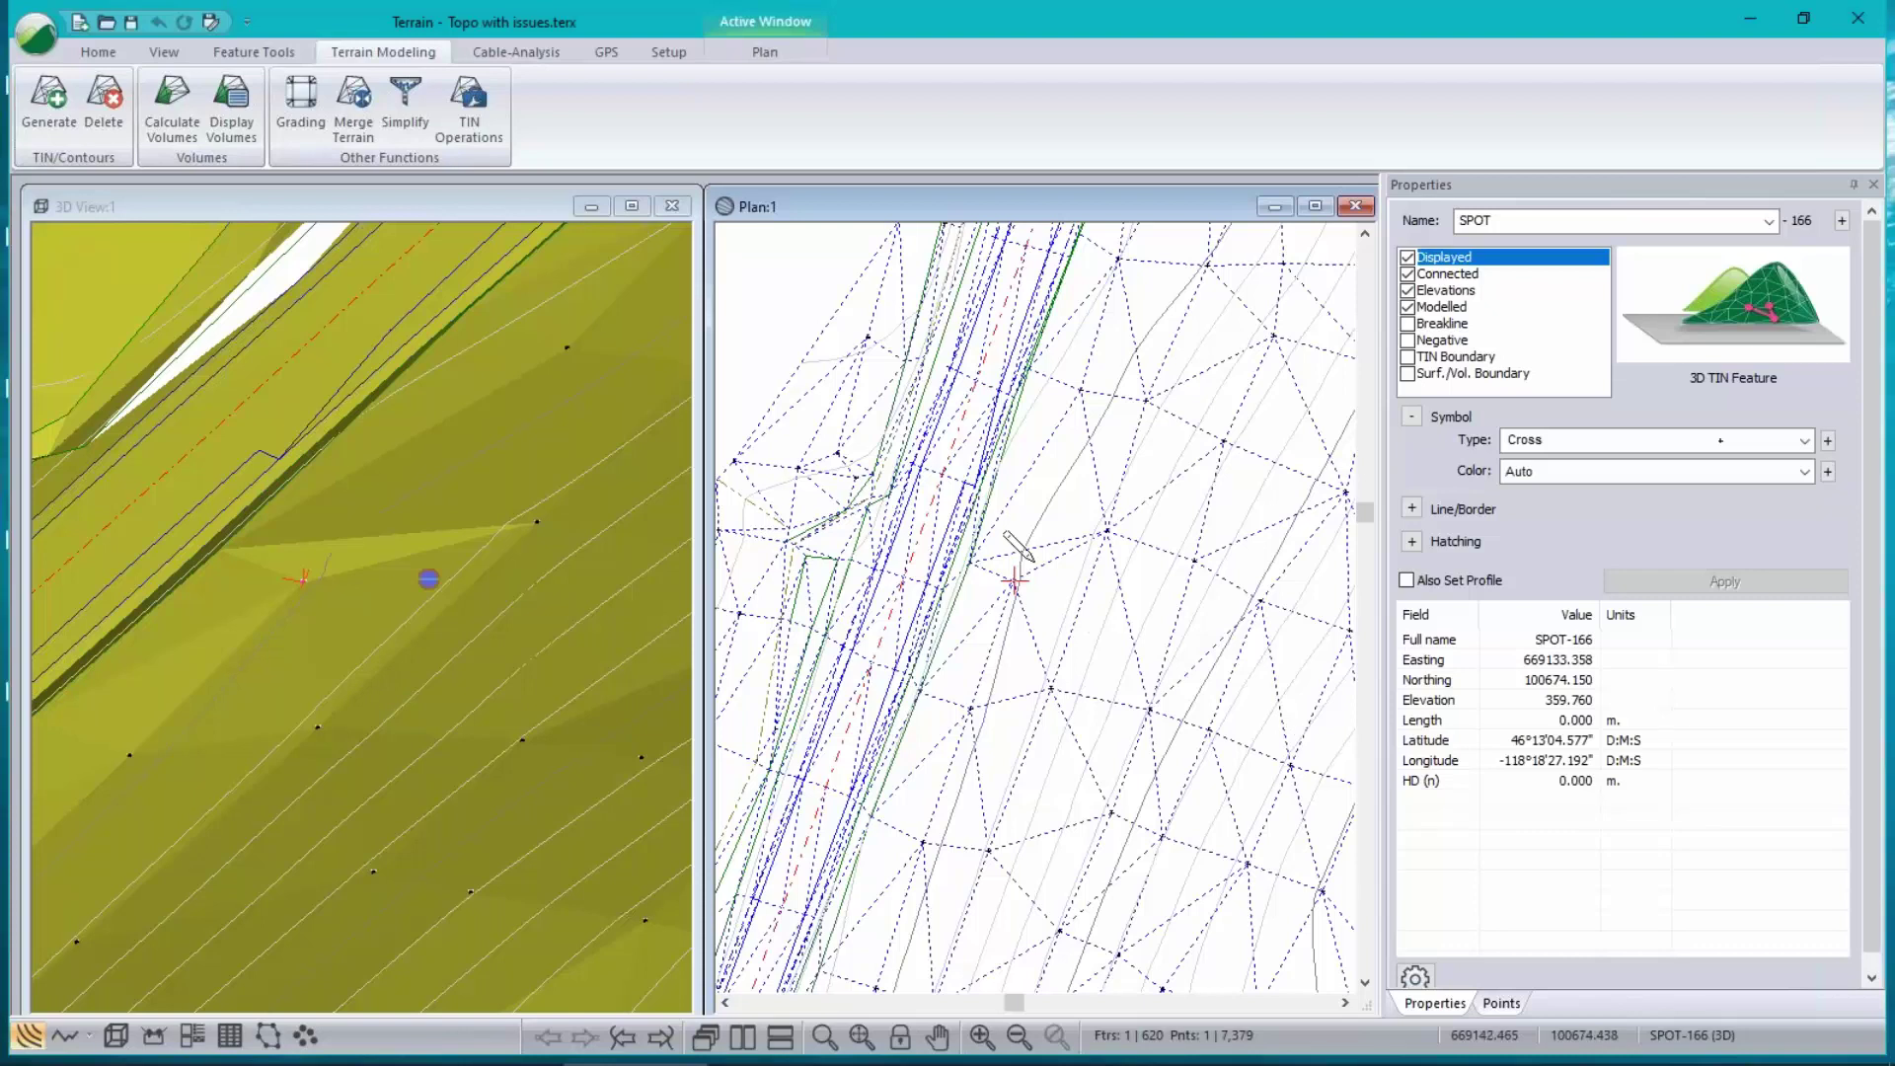
scroll(1032, 537, up, 4)
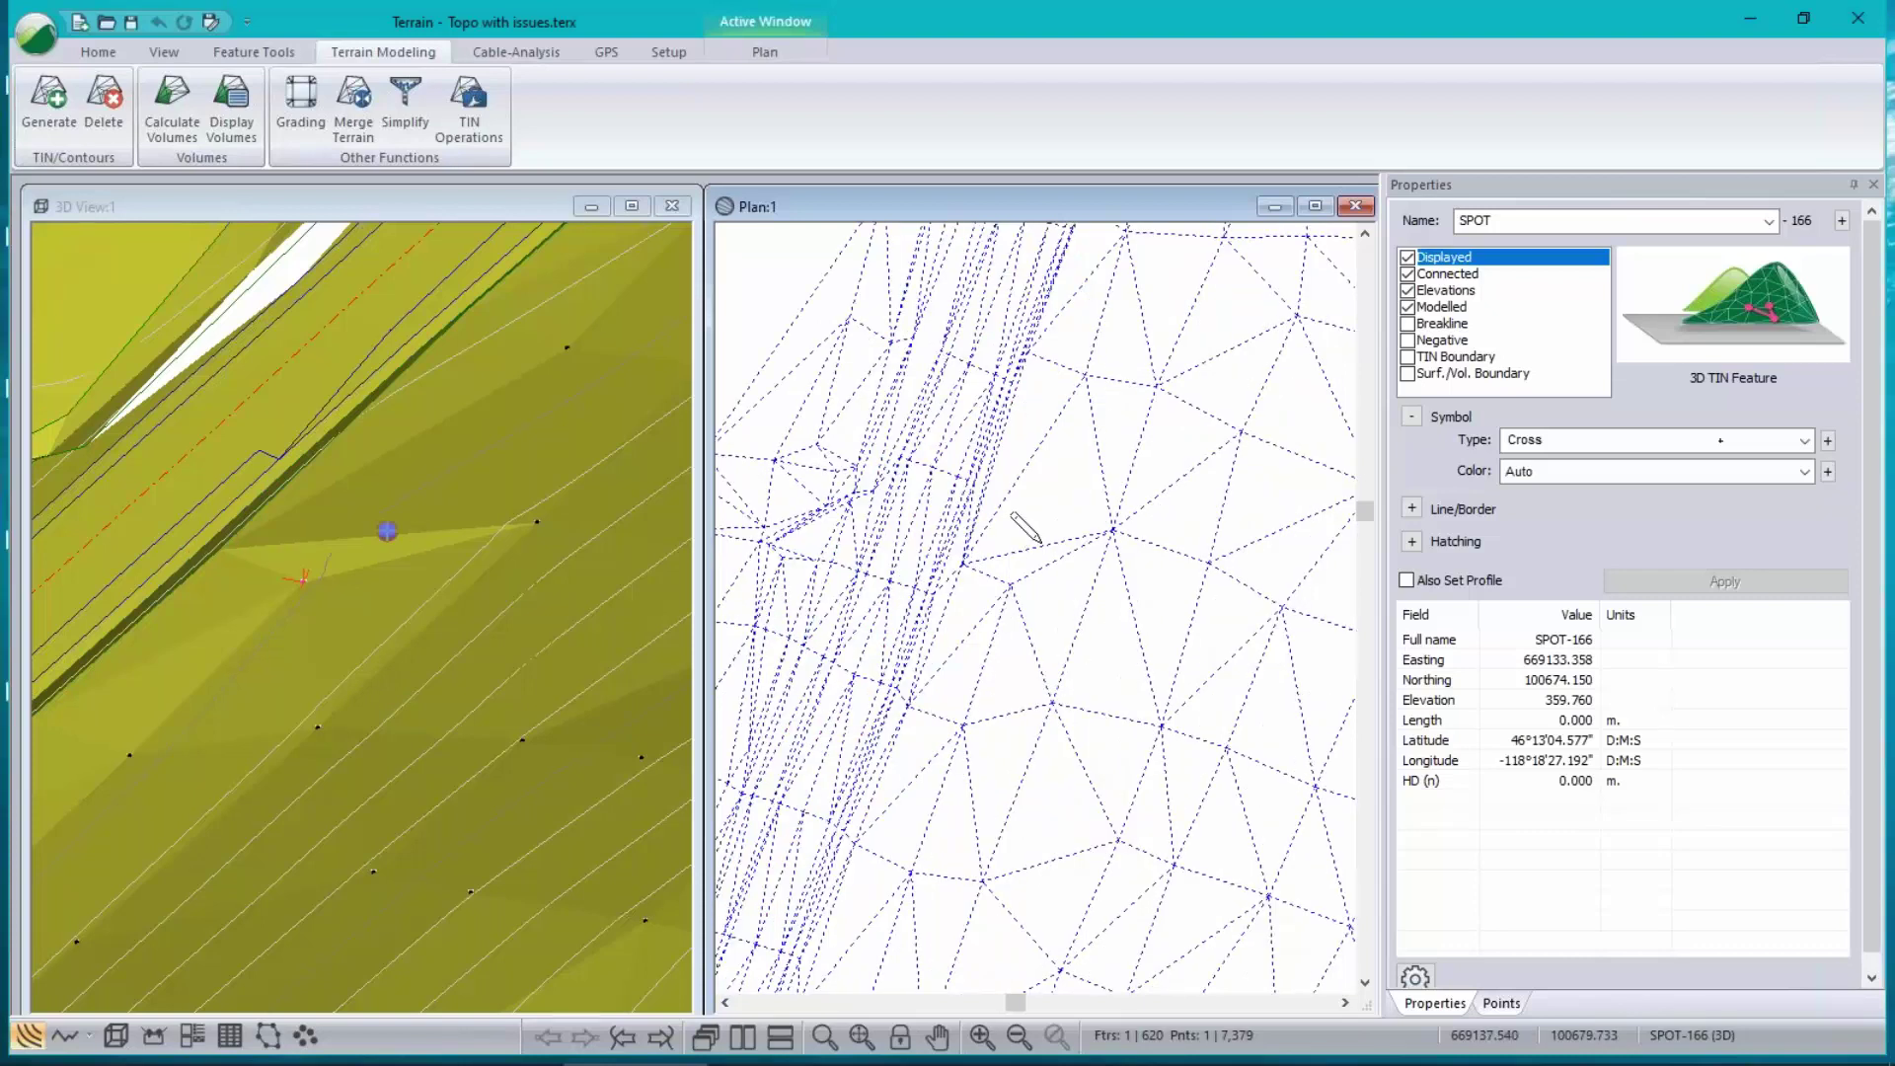
scroll(1031, 538, down, 5)
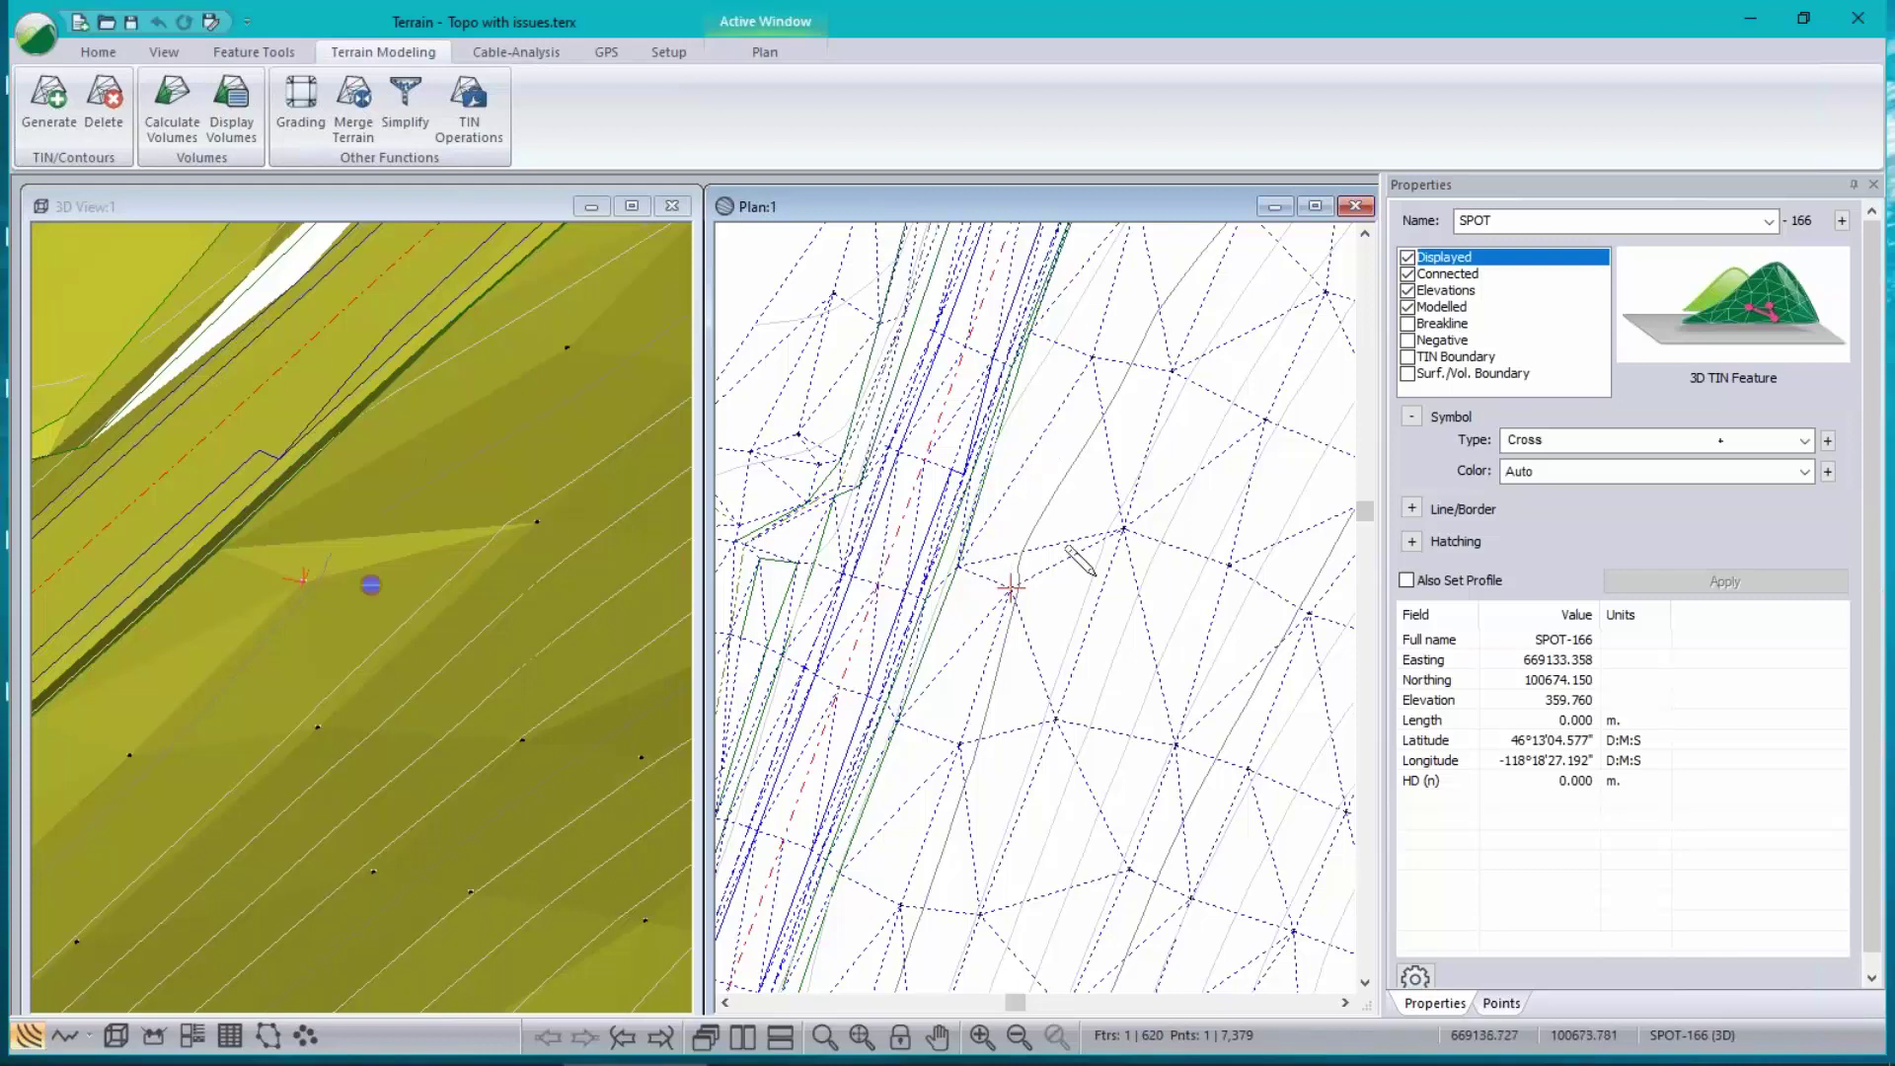
mouse_move(1201, 566)
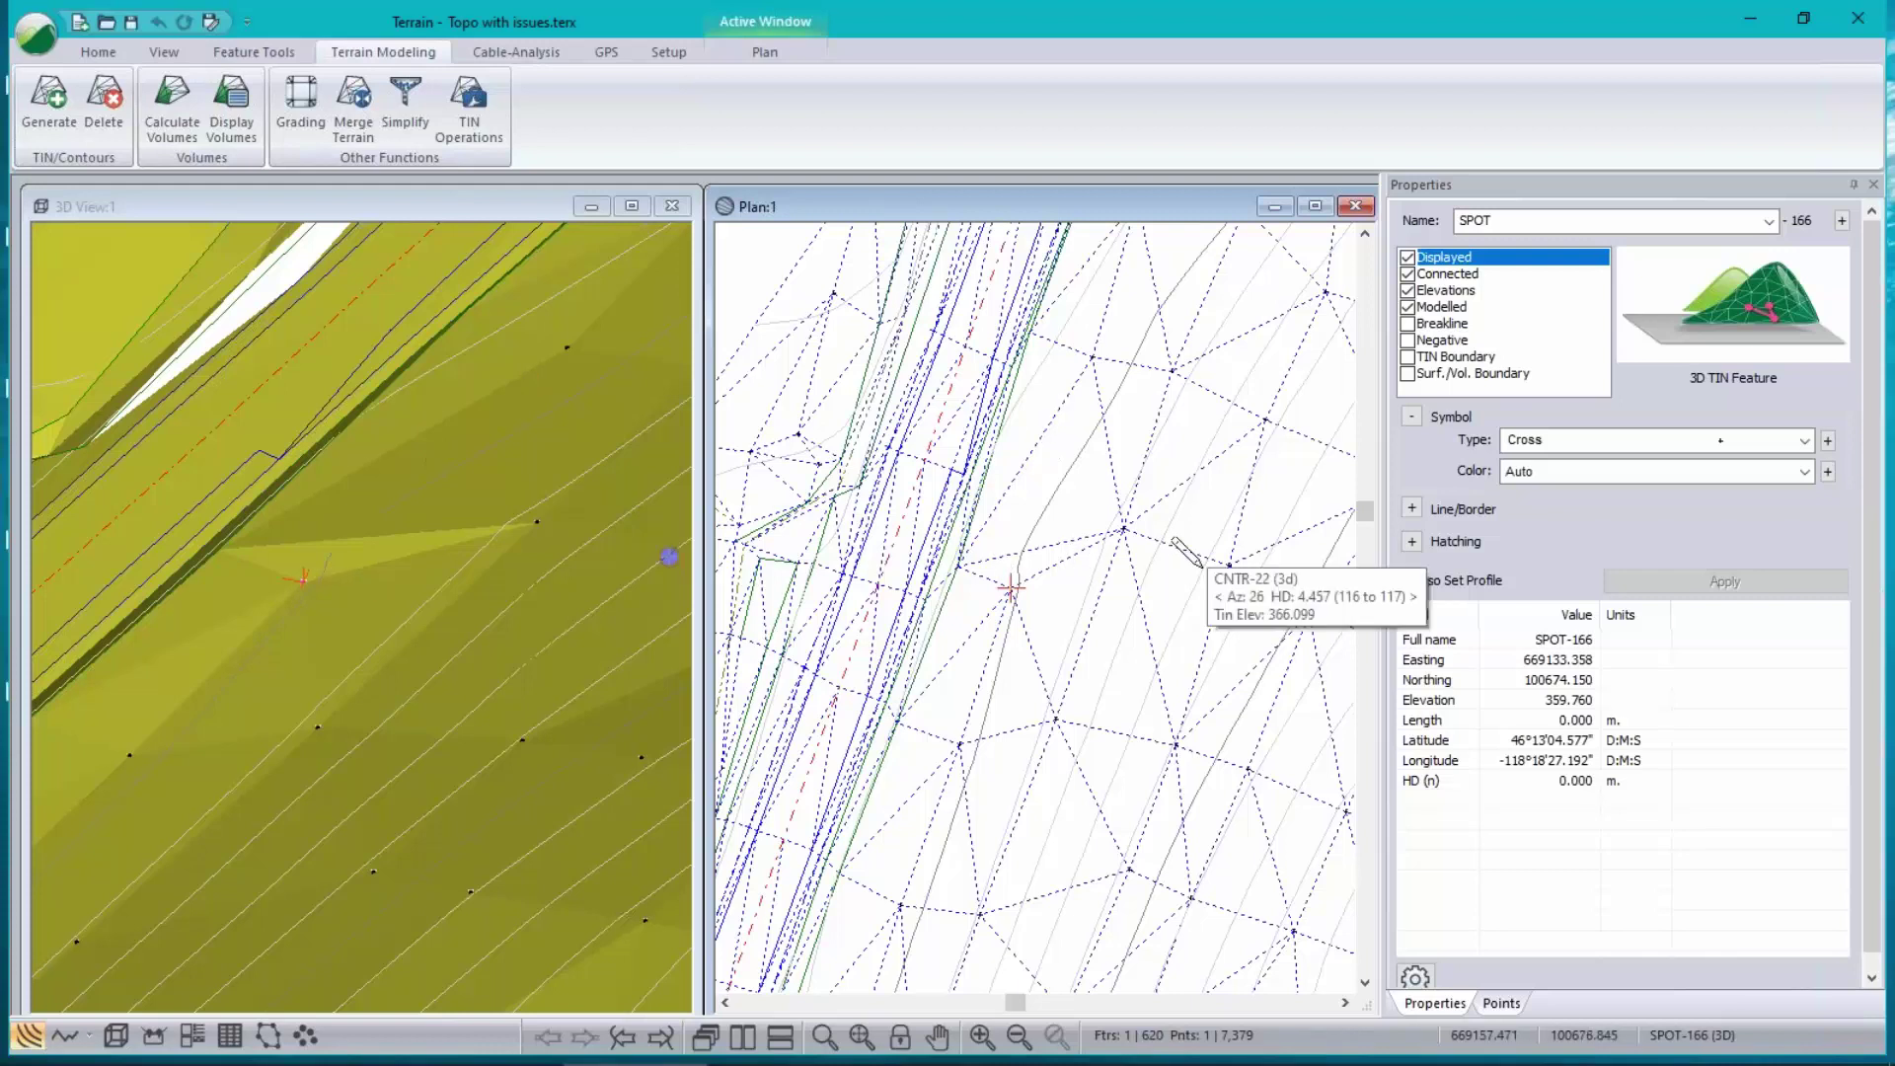
- Set up a new feature named BL with the Breakline property, to create with the mouse
click(97, 51)
click(136, 117)
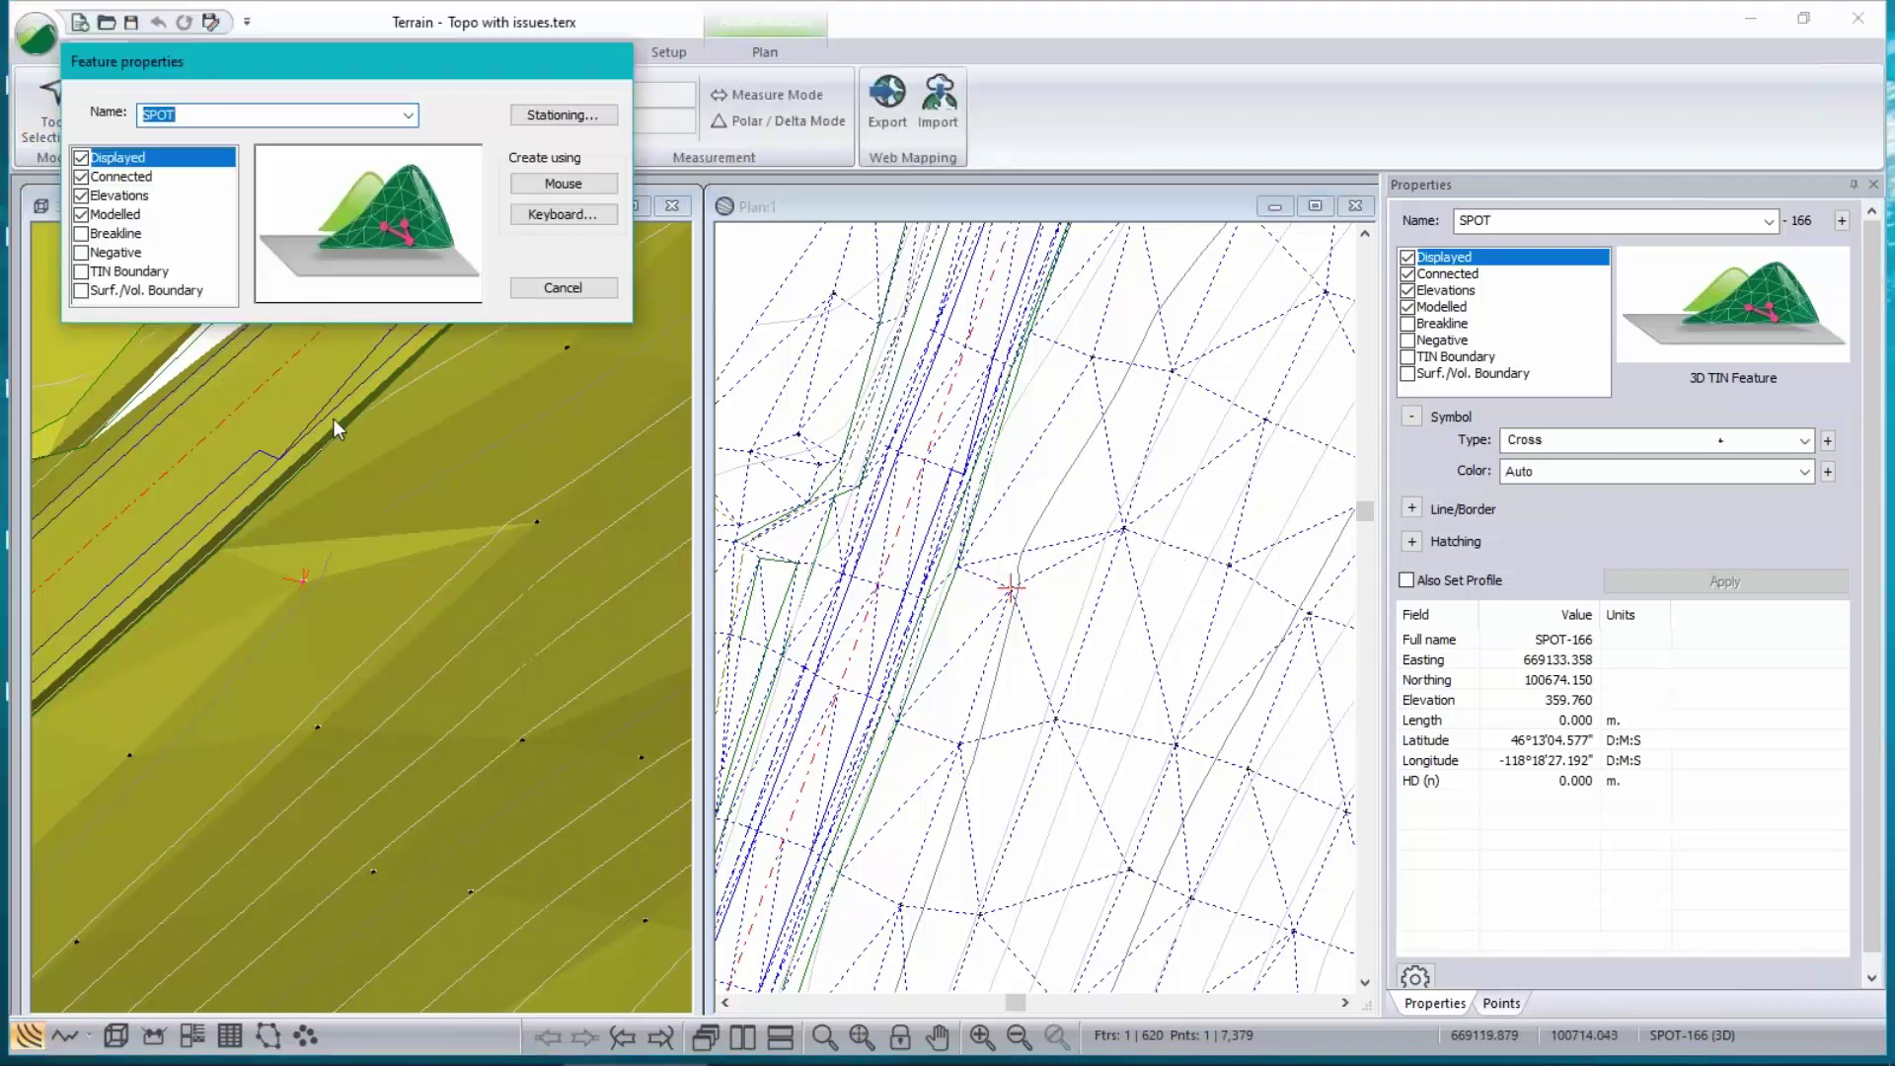
text(BL)
click(82, 232)
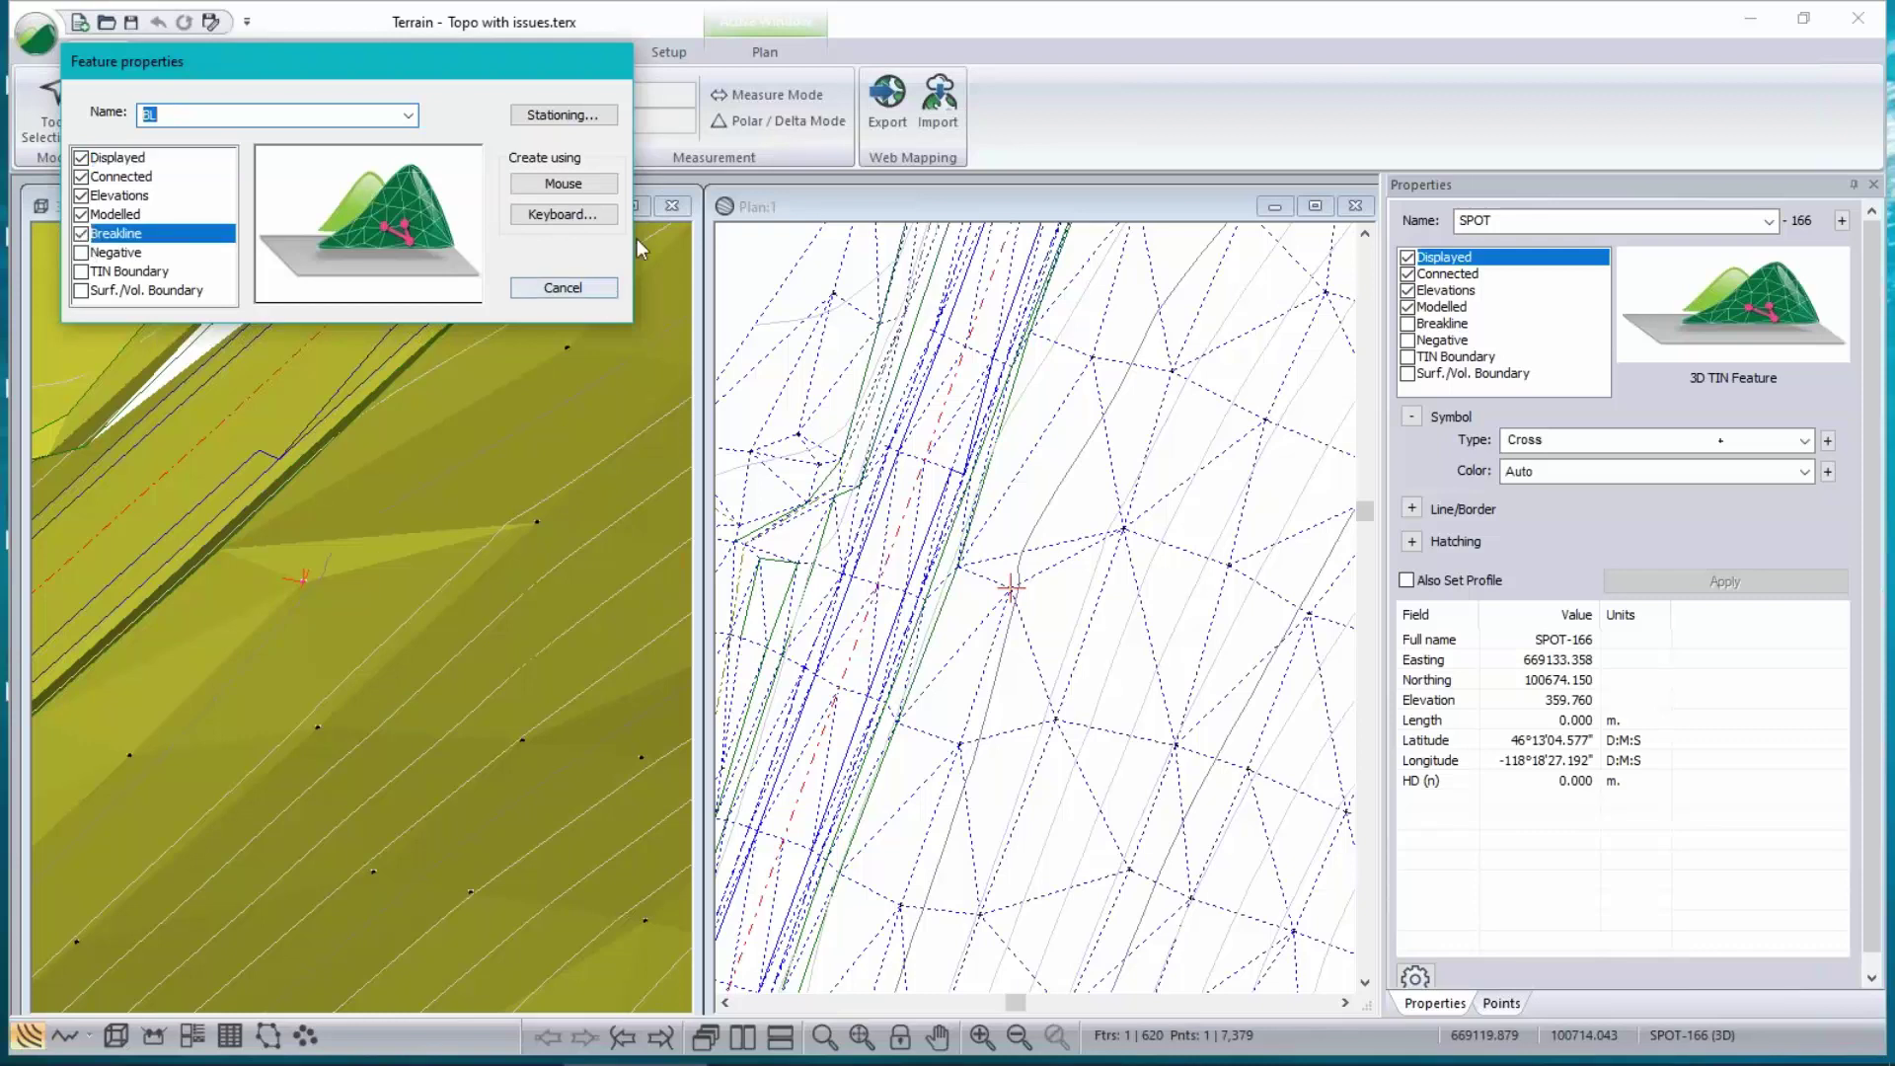
click(587, 185)
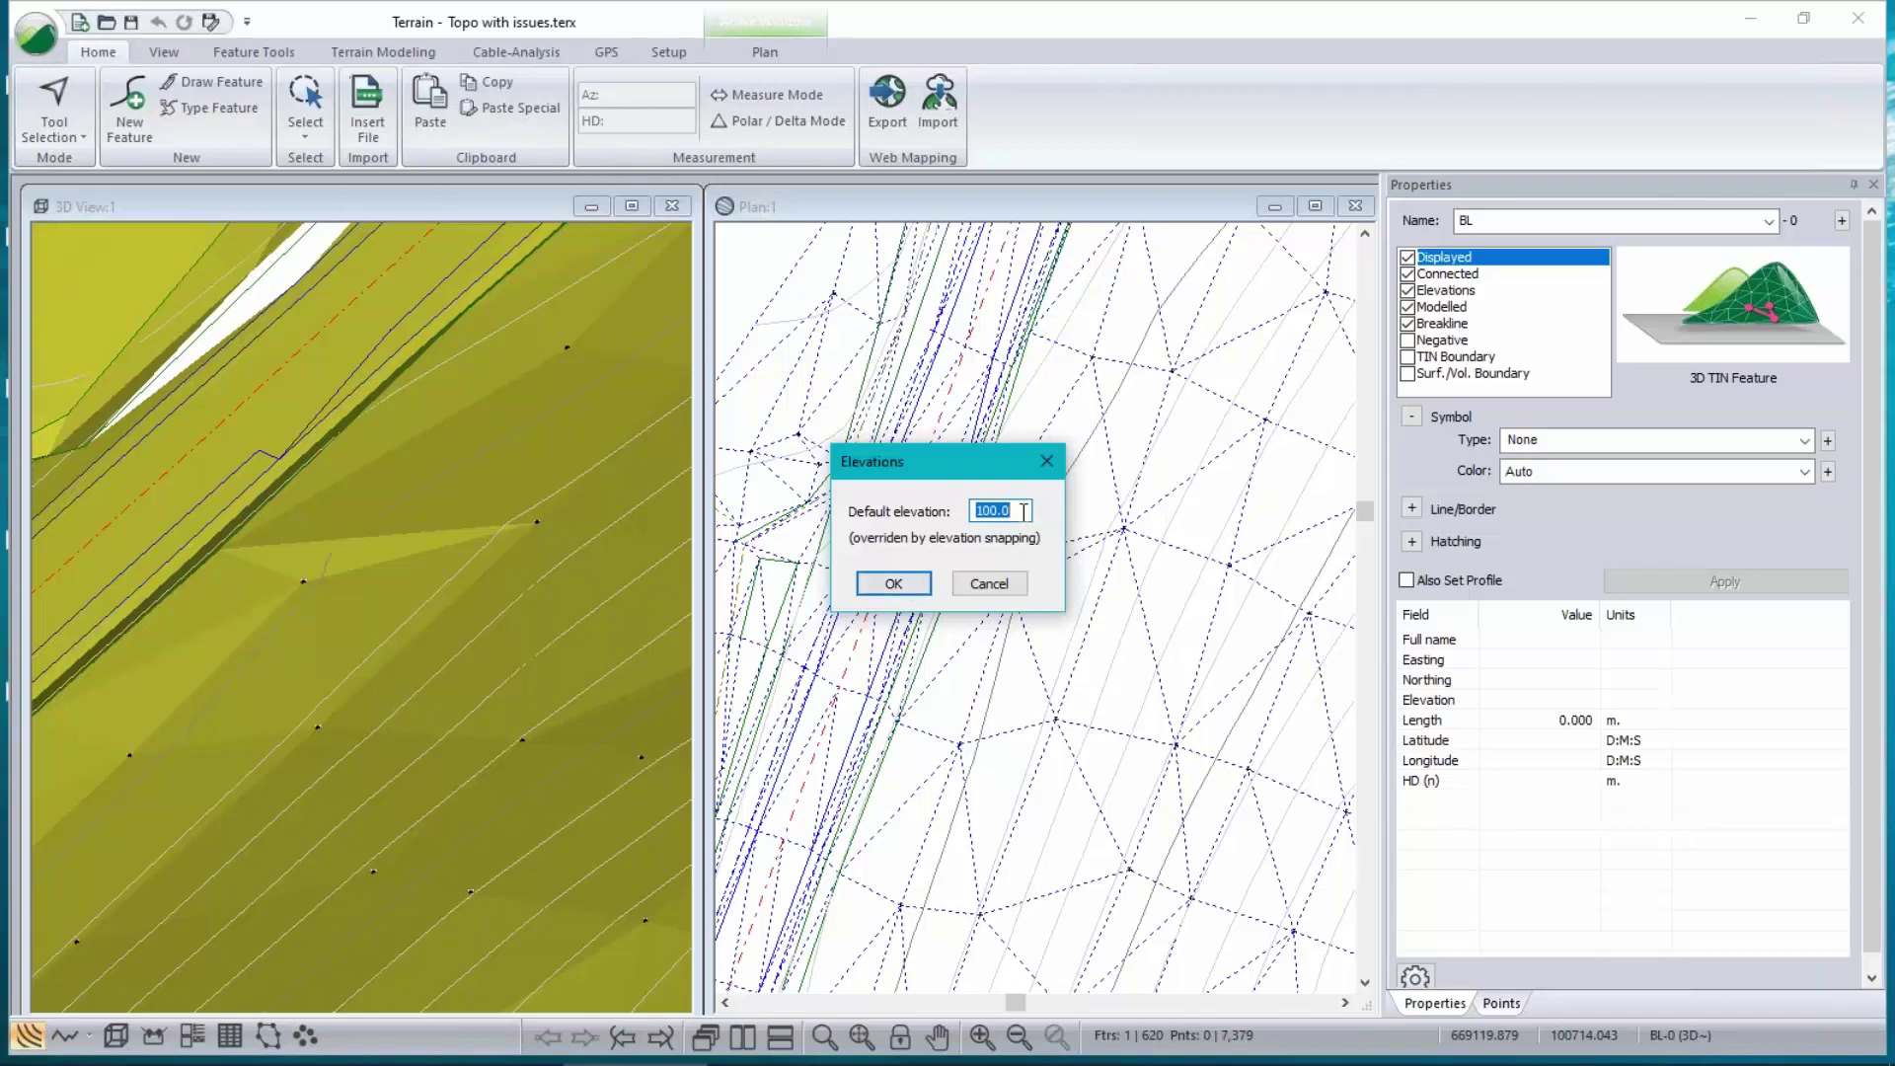
- Accept the default elevation of 100.0 and draw an about 30 m breakline north from the selected spot point to the neighbouring one
click(892, 586)
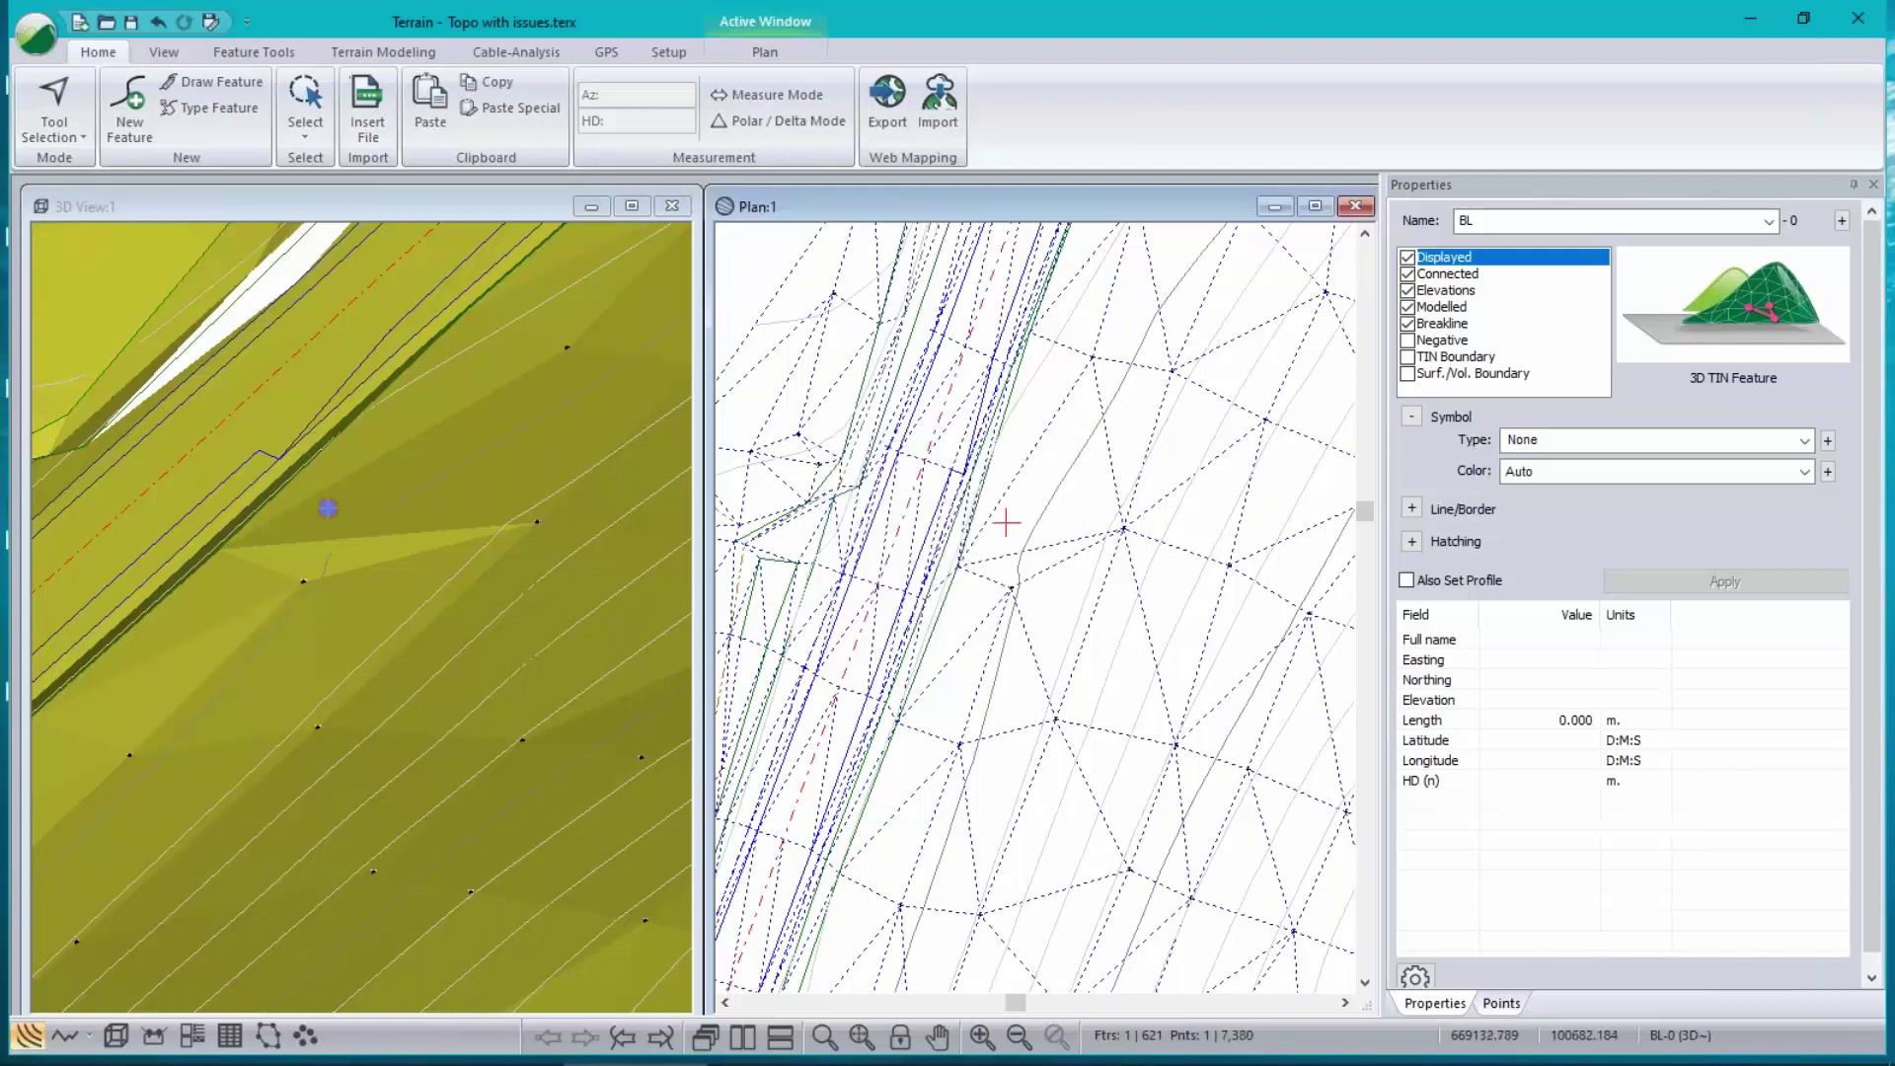
click(1006, 523)
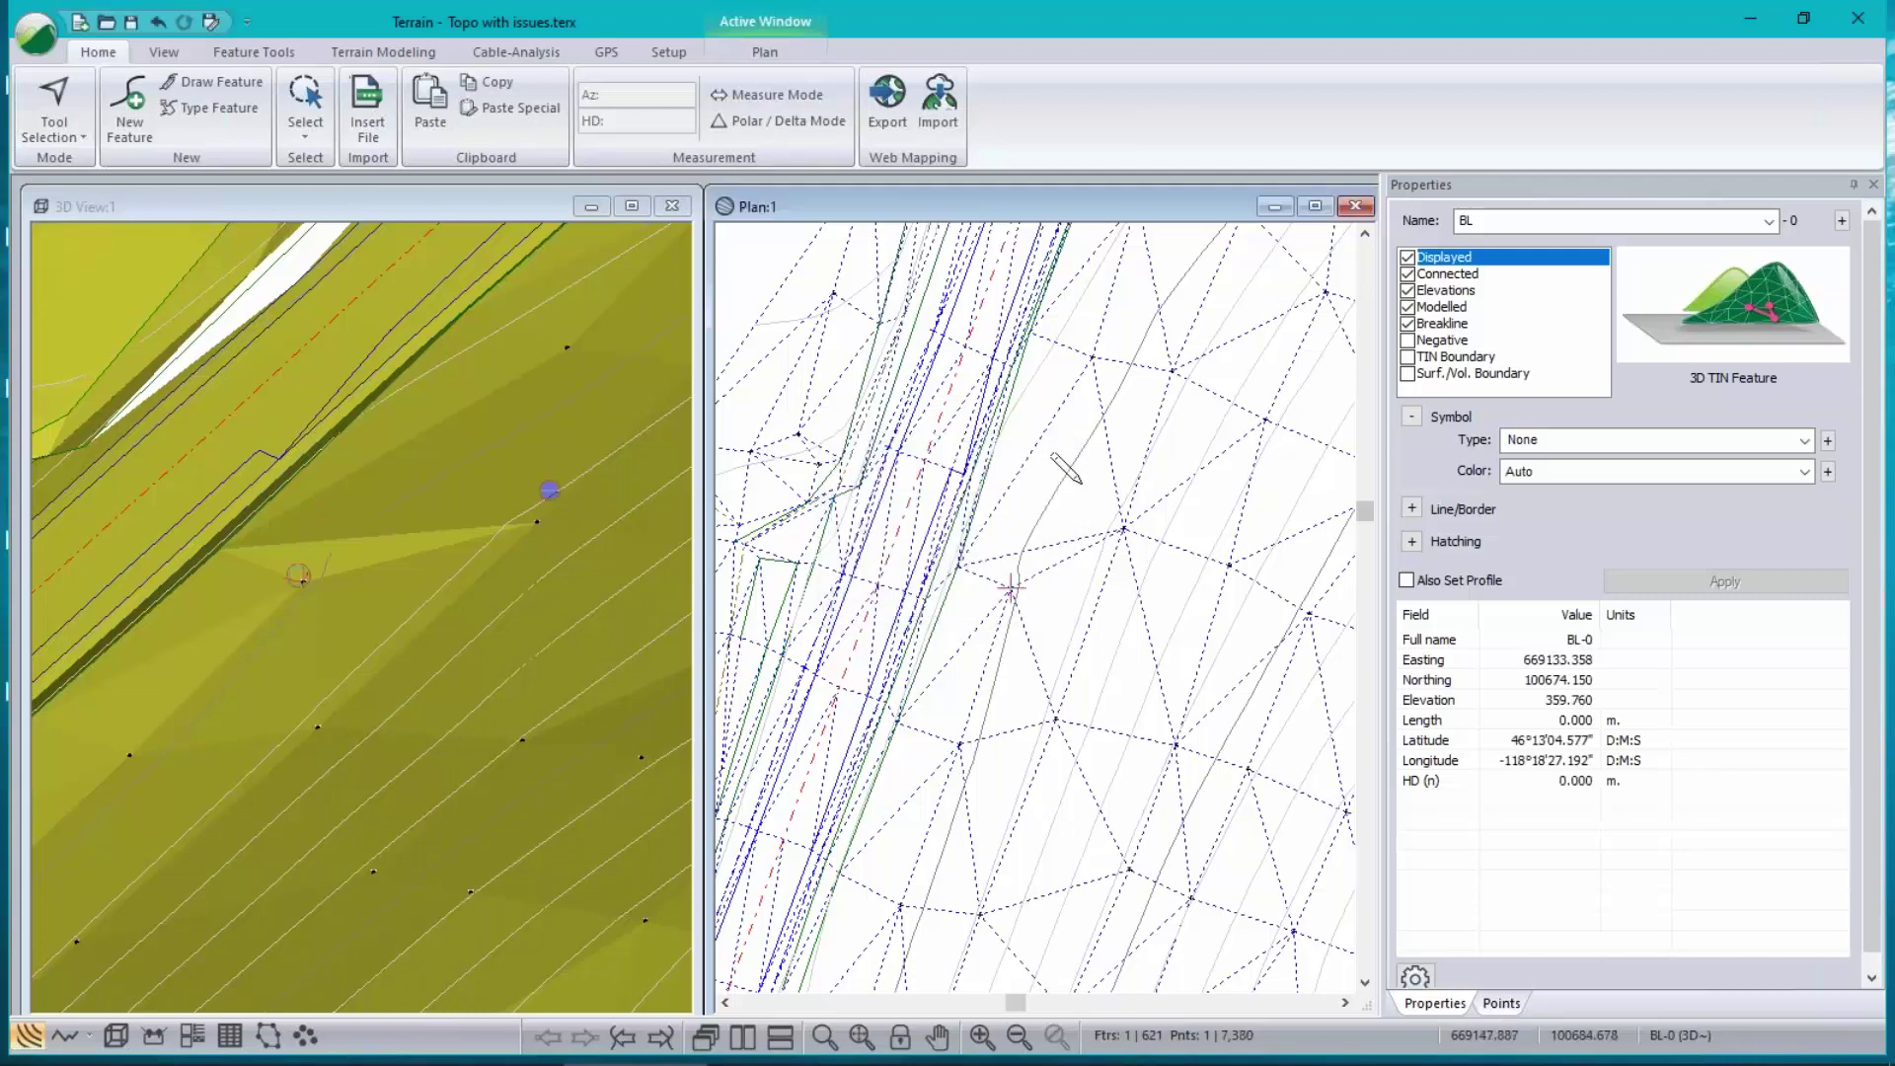
click(1092, 356)
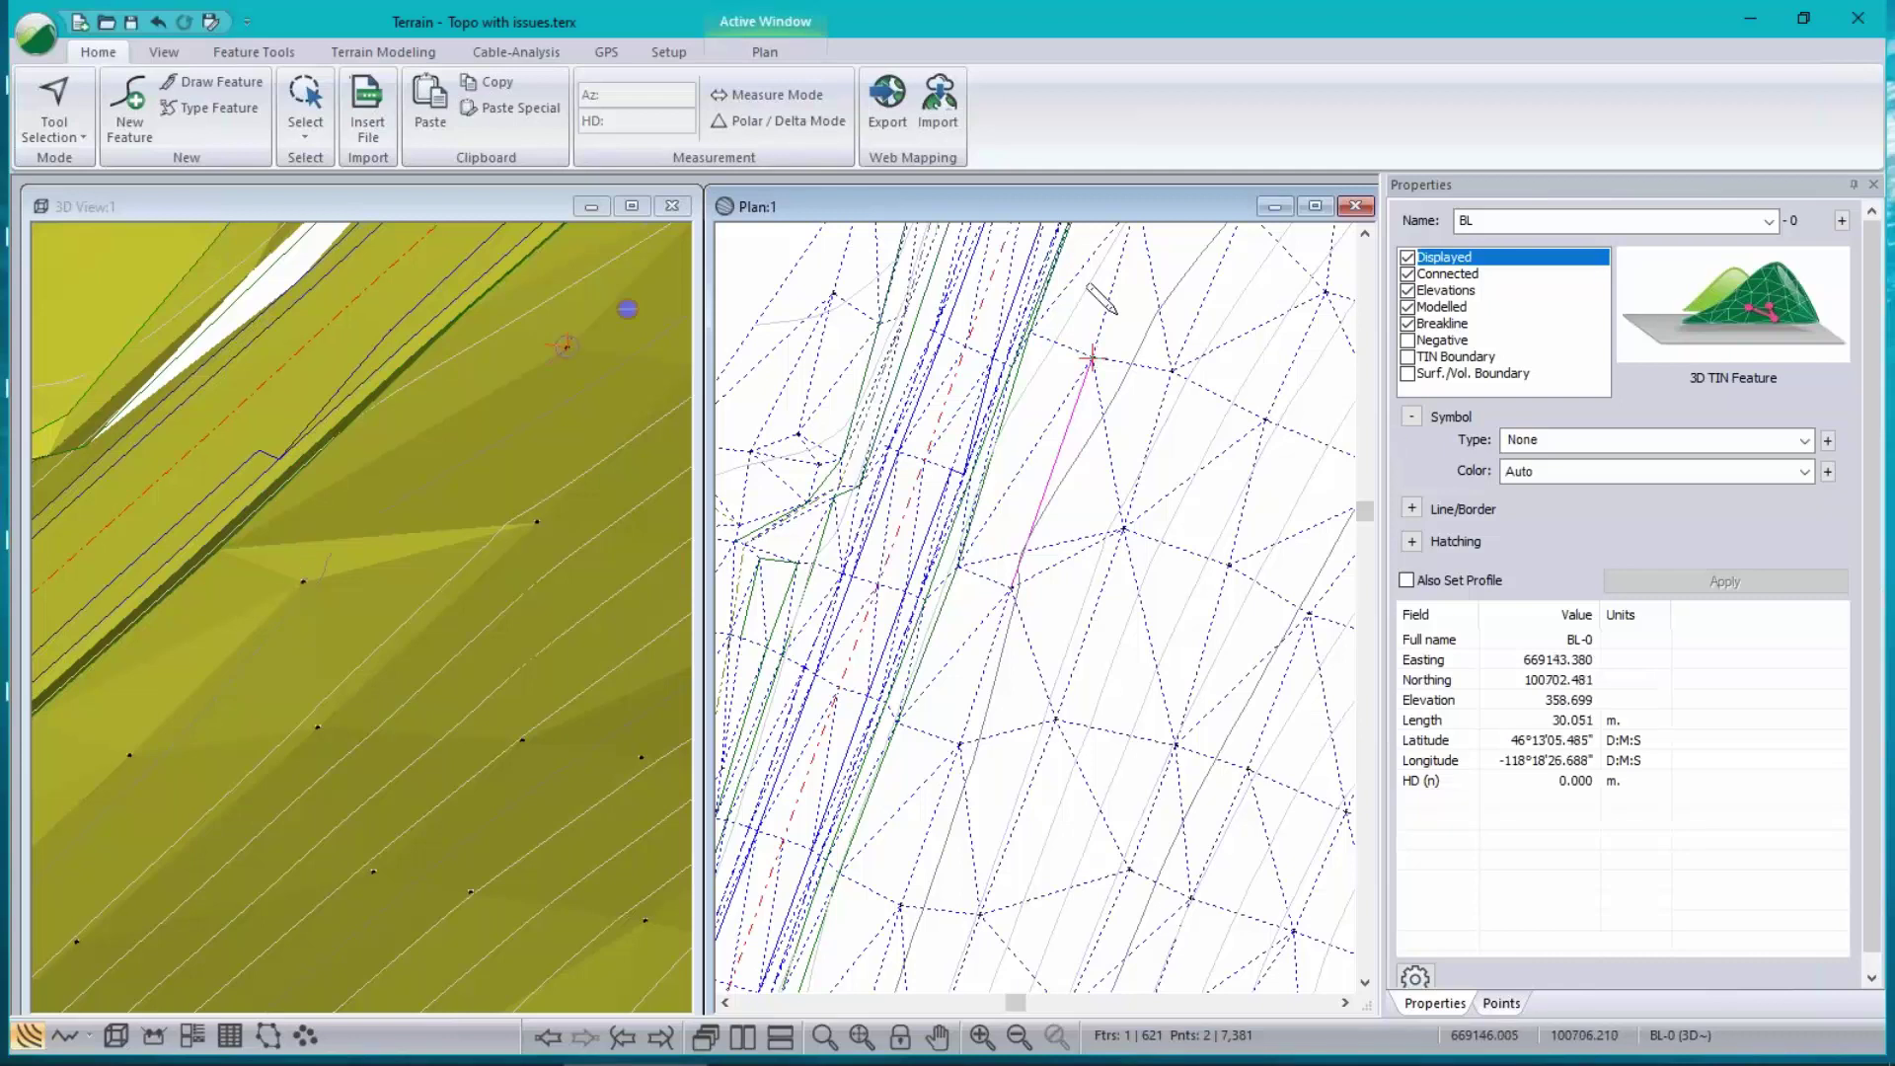
- Regenerate the contours and recalculate the triangles with the new breakline, using a maximum side length of 50
click(382, 54)
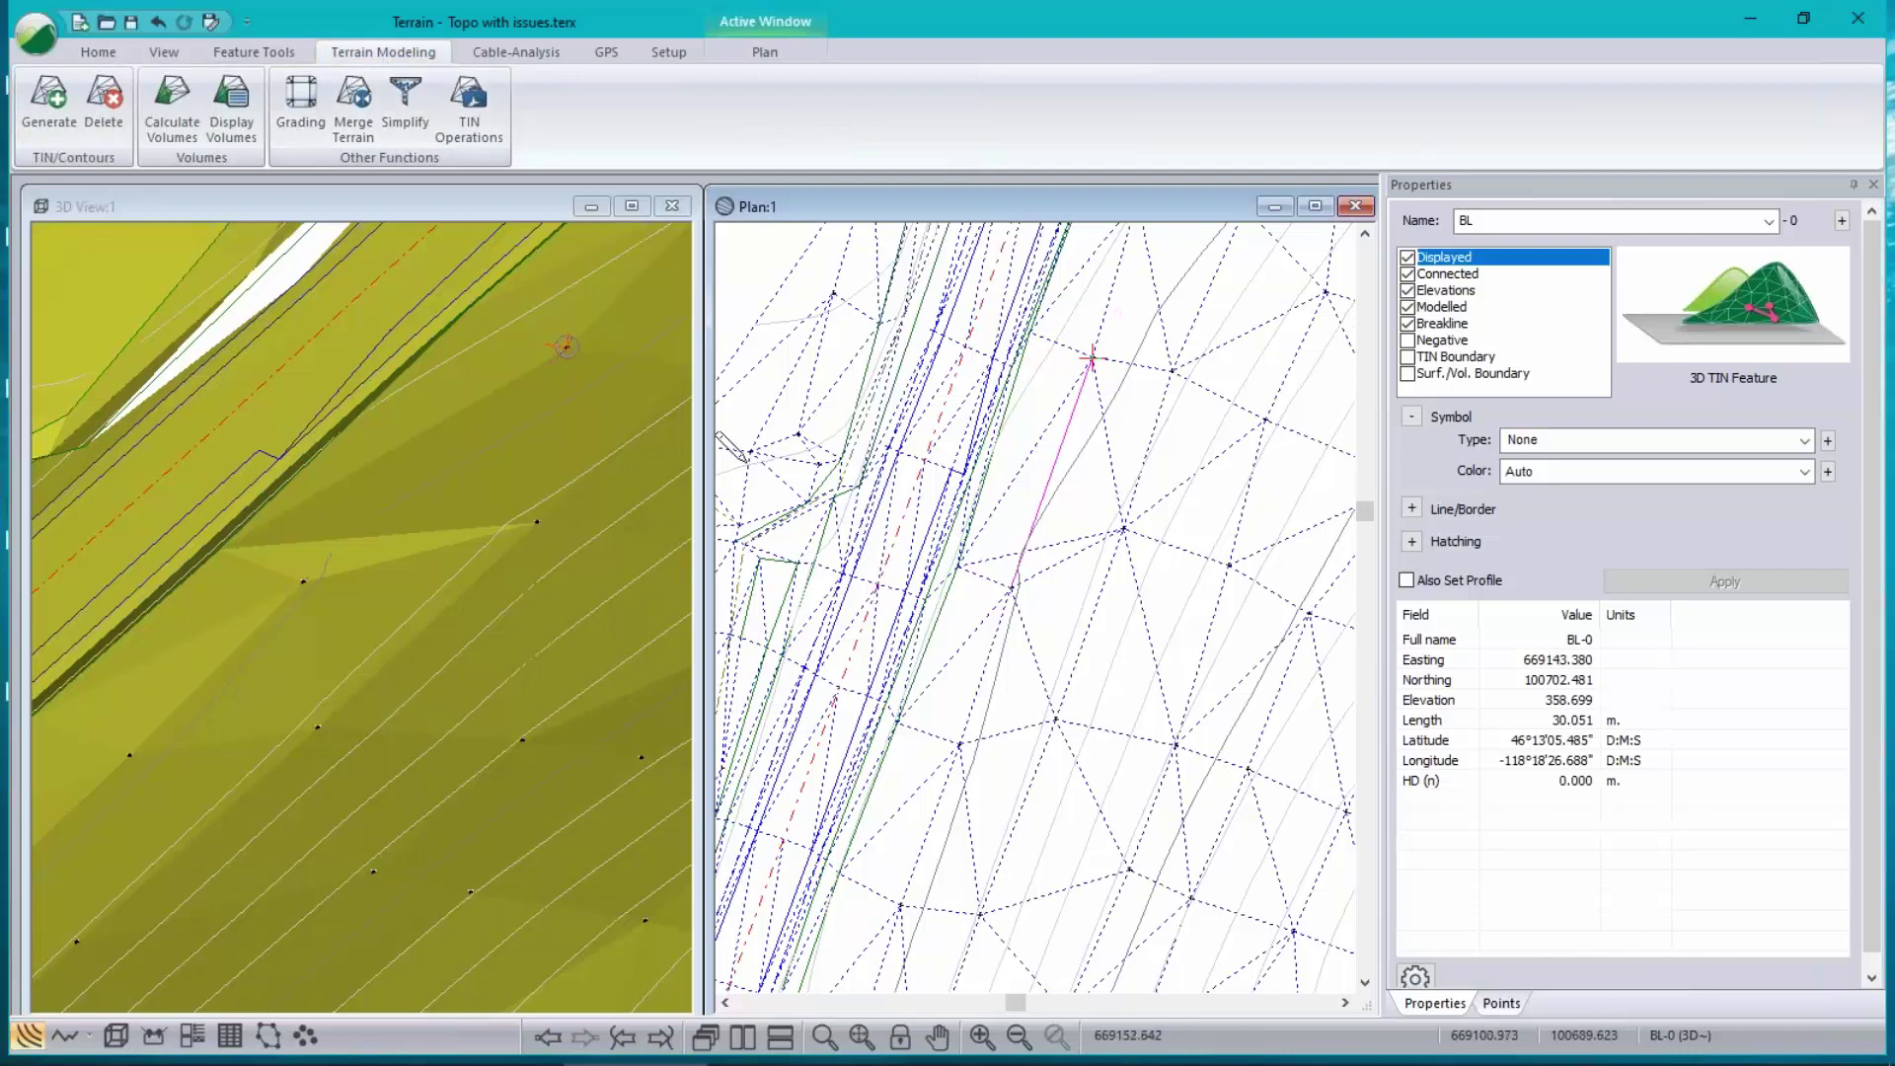
click(42, 118)
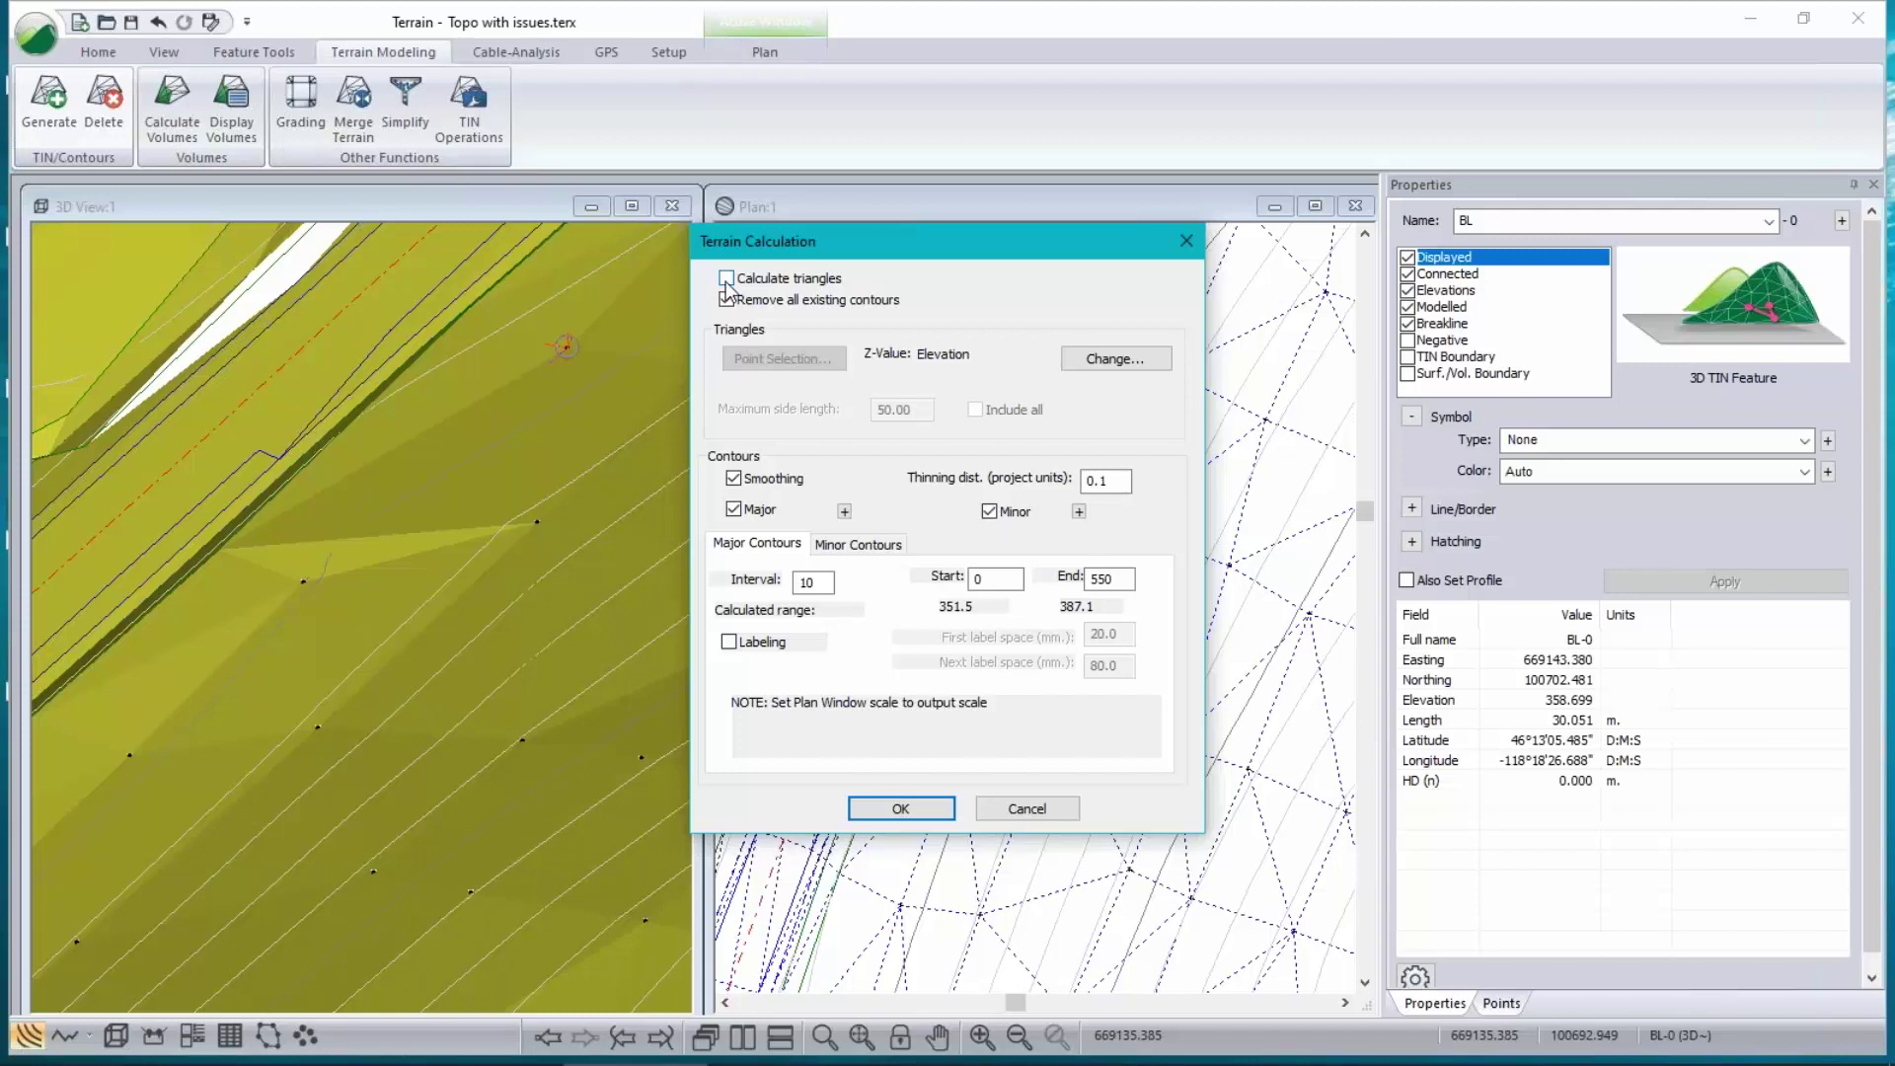
drag(880, 240, 426, 272)
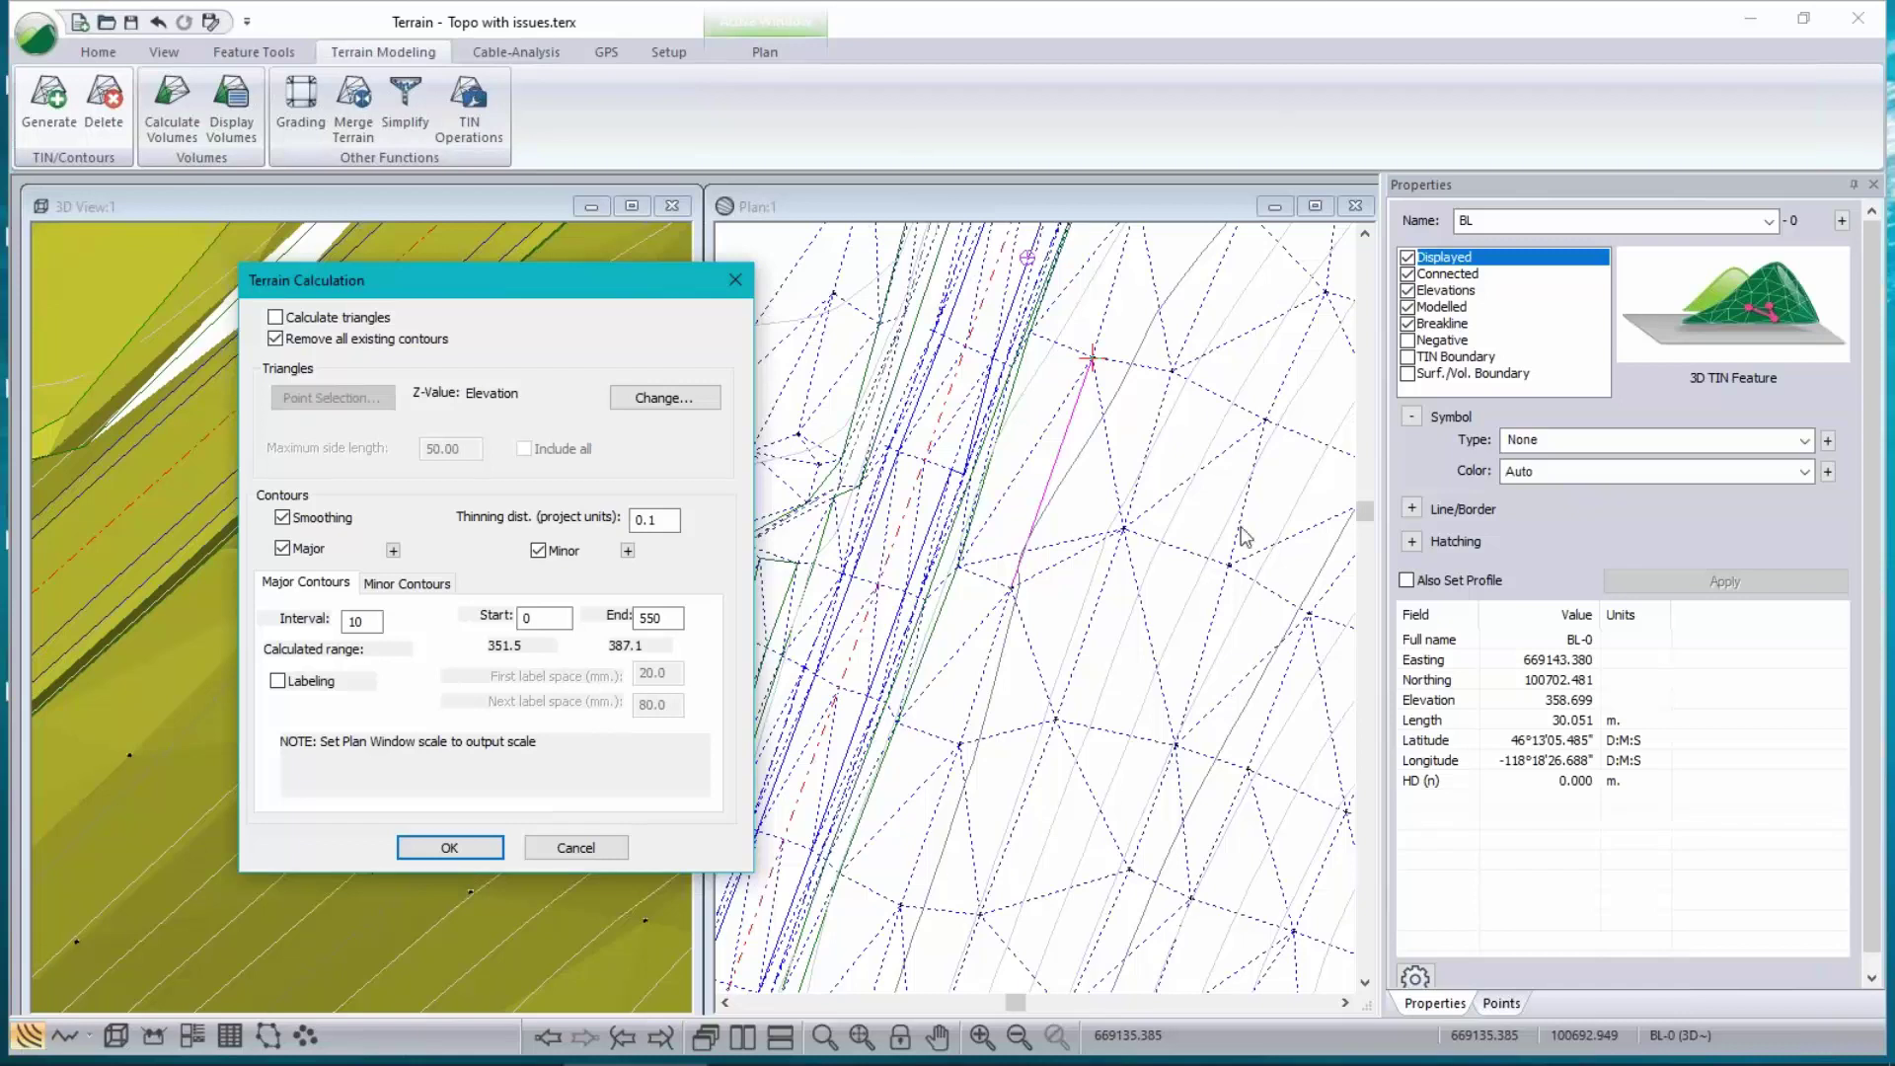
click(283, 320)
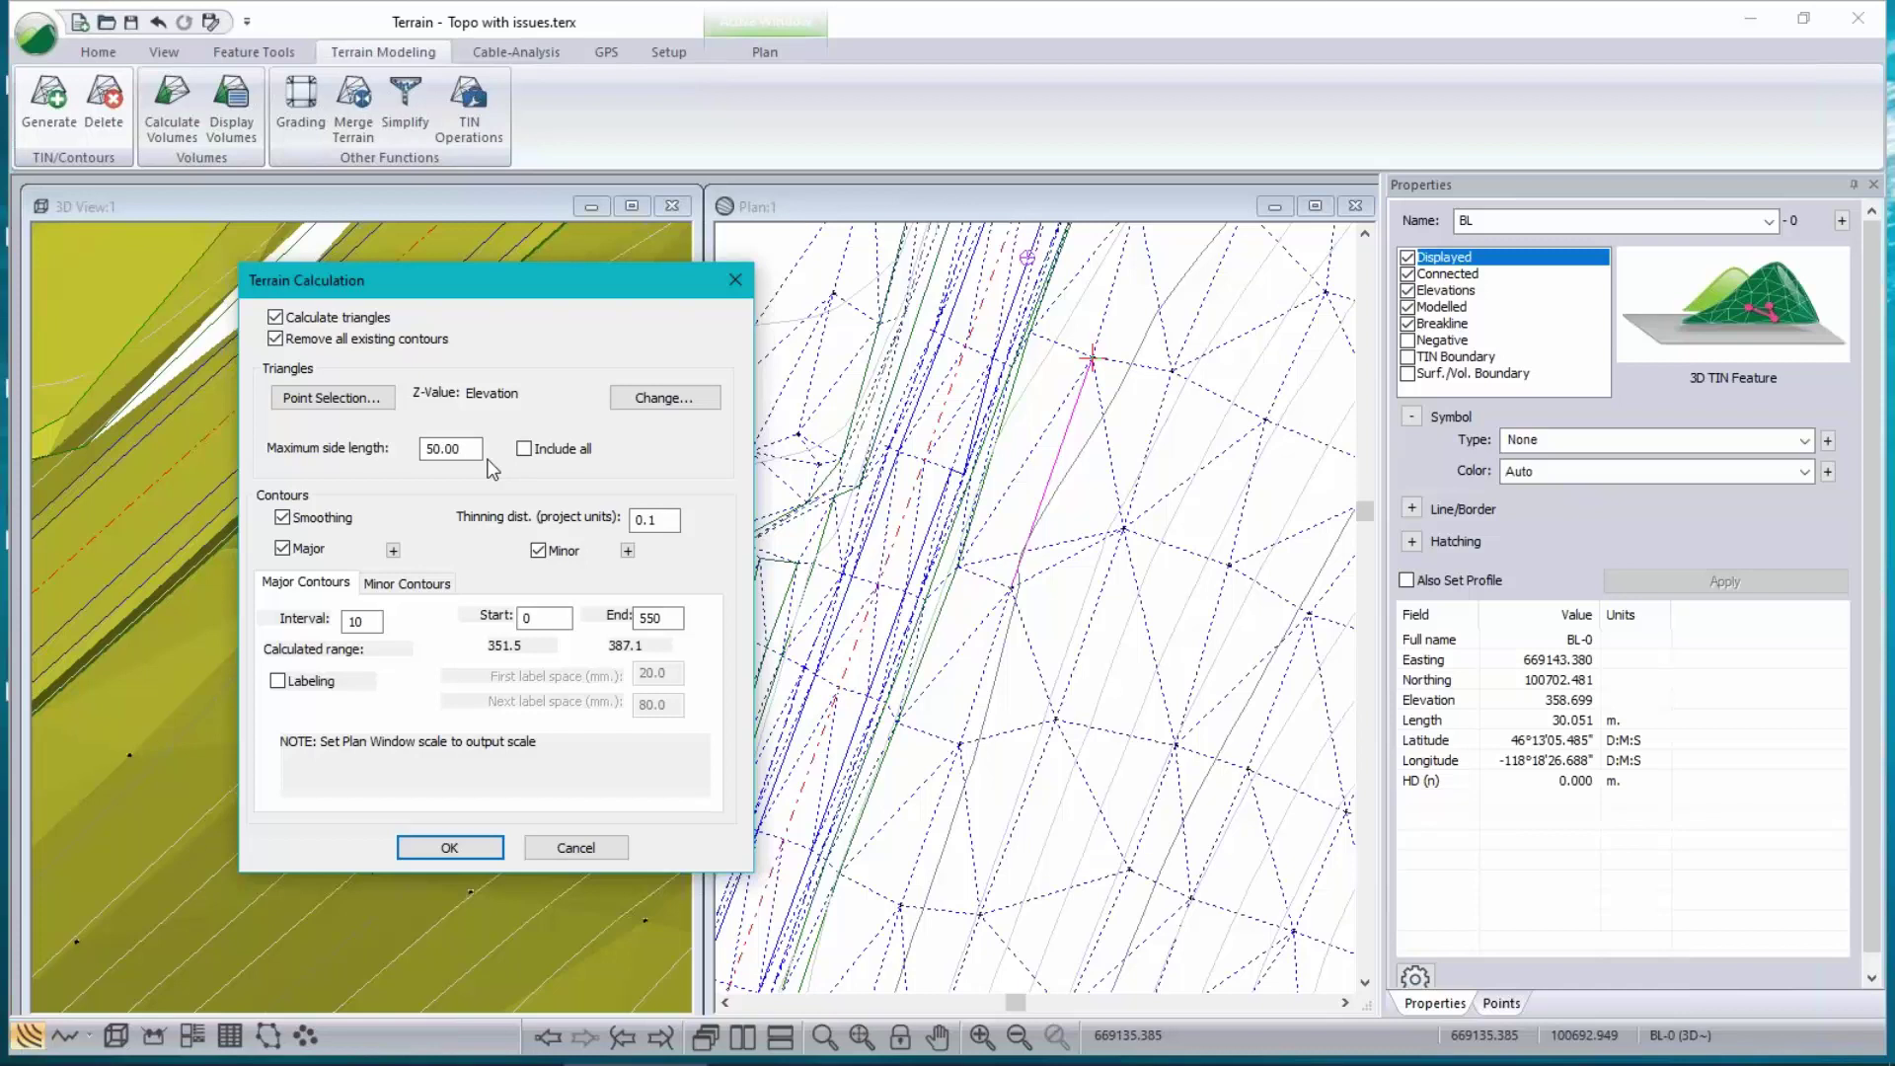
click(484, 848)
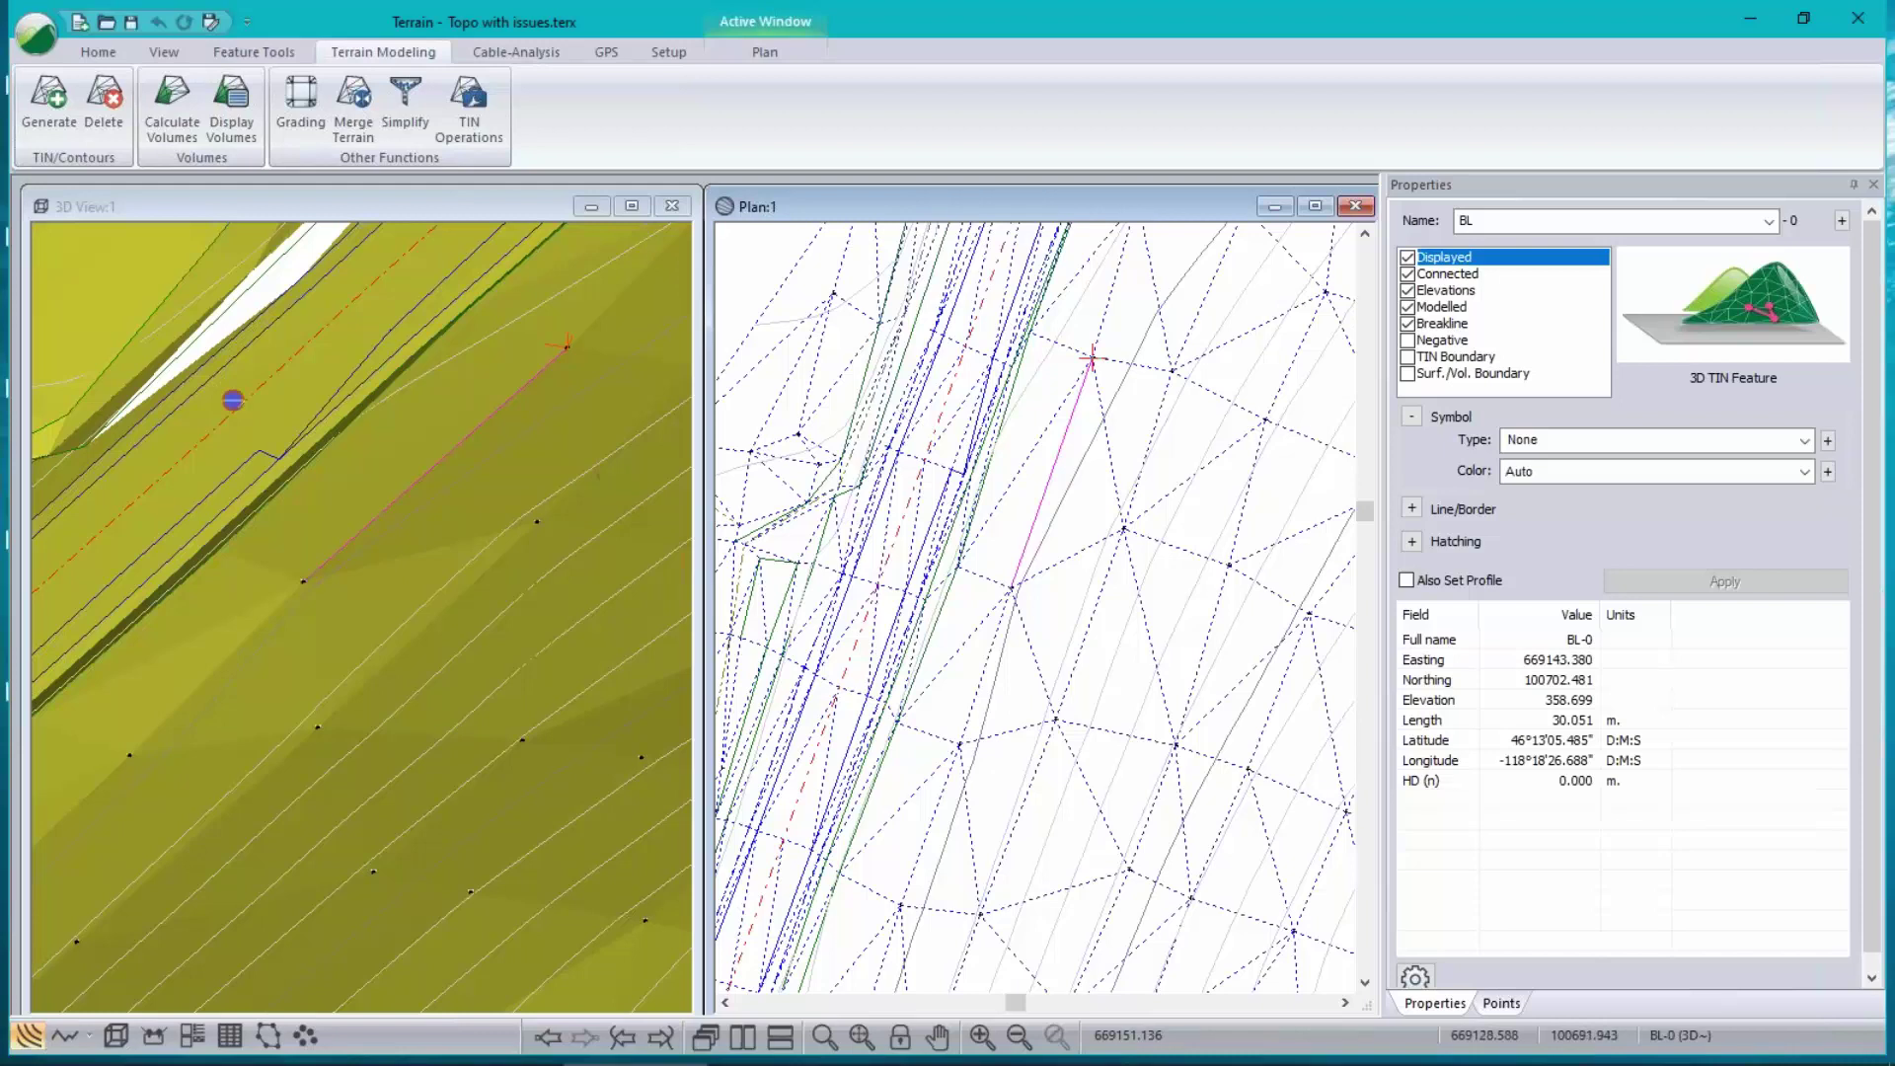
click(233, 53)
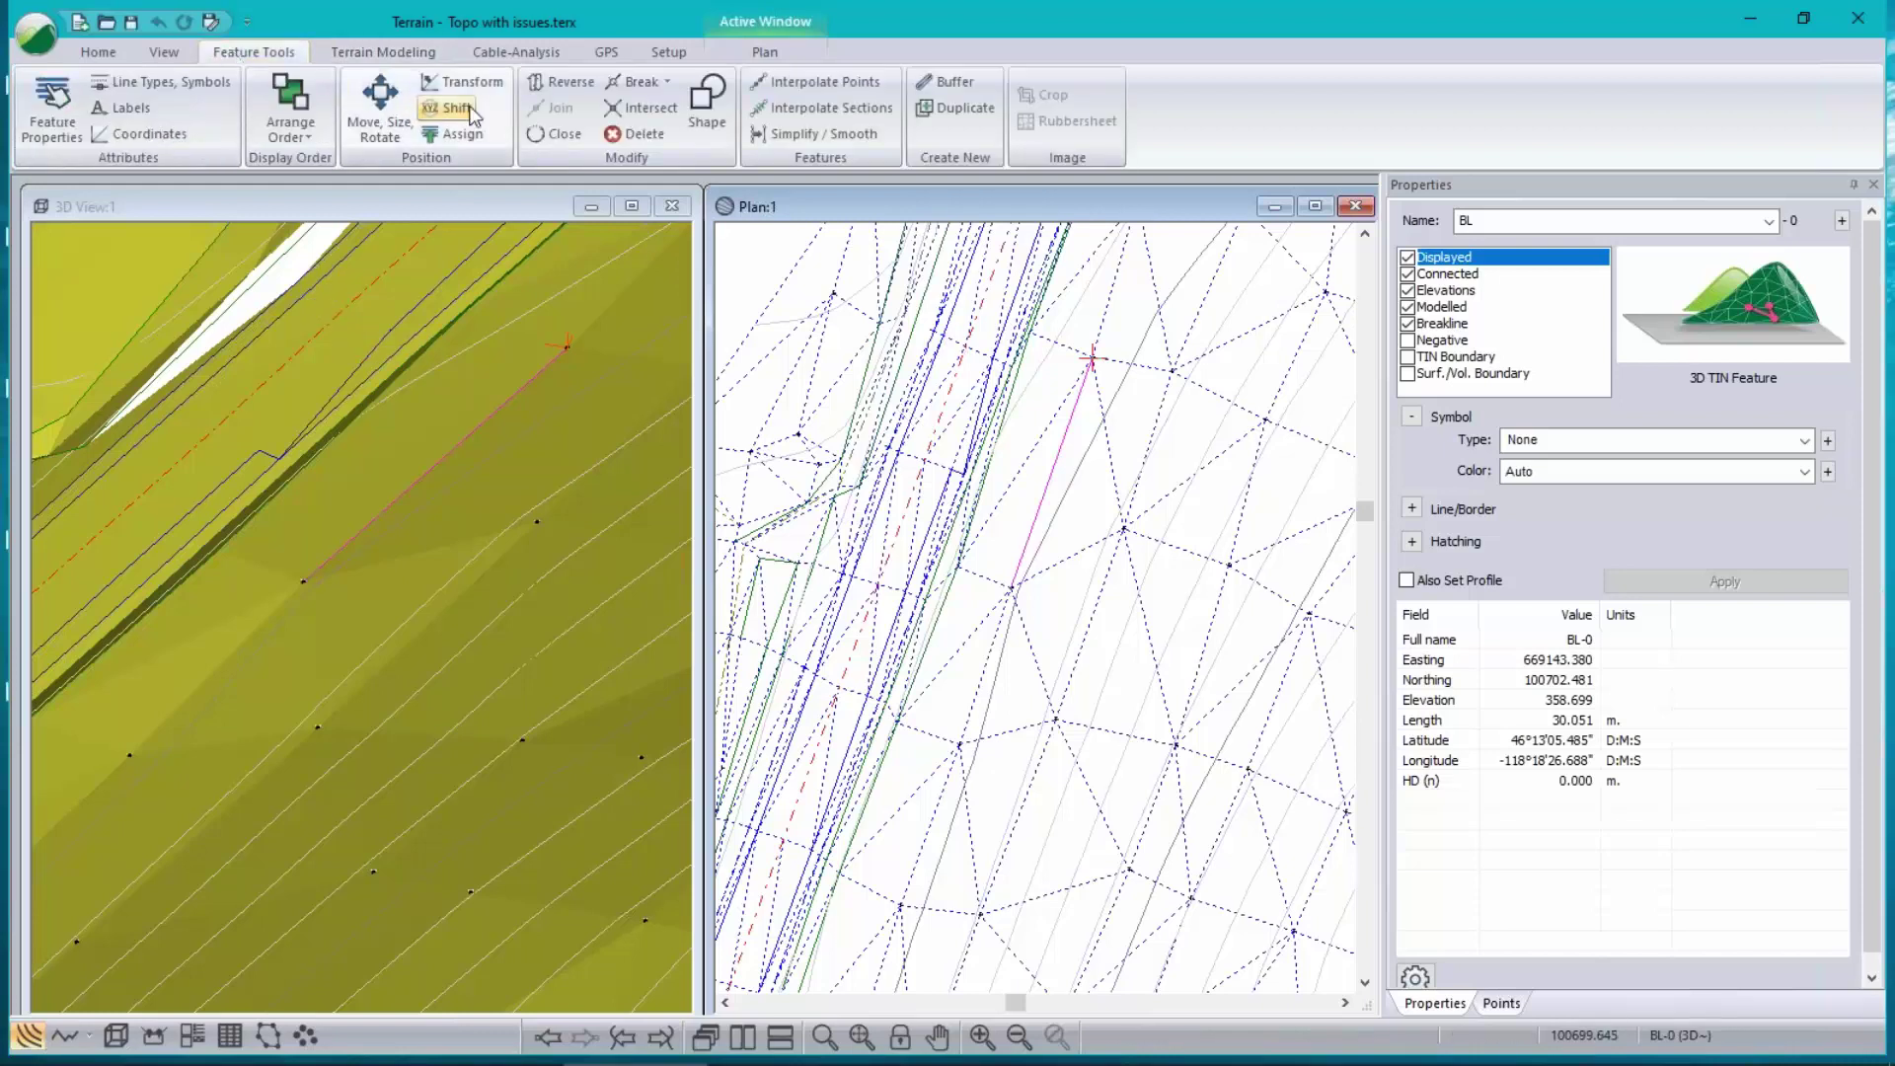
click(637, 82)
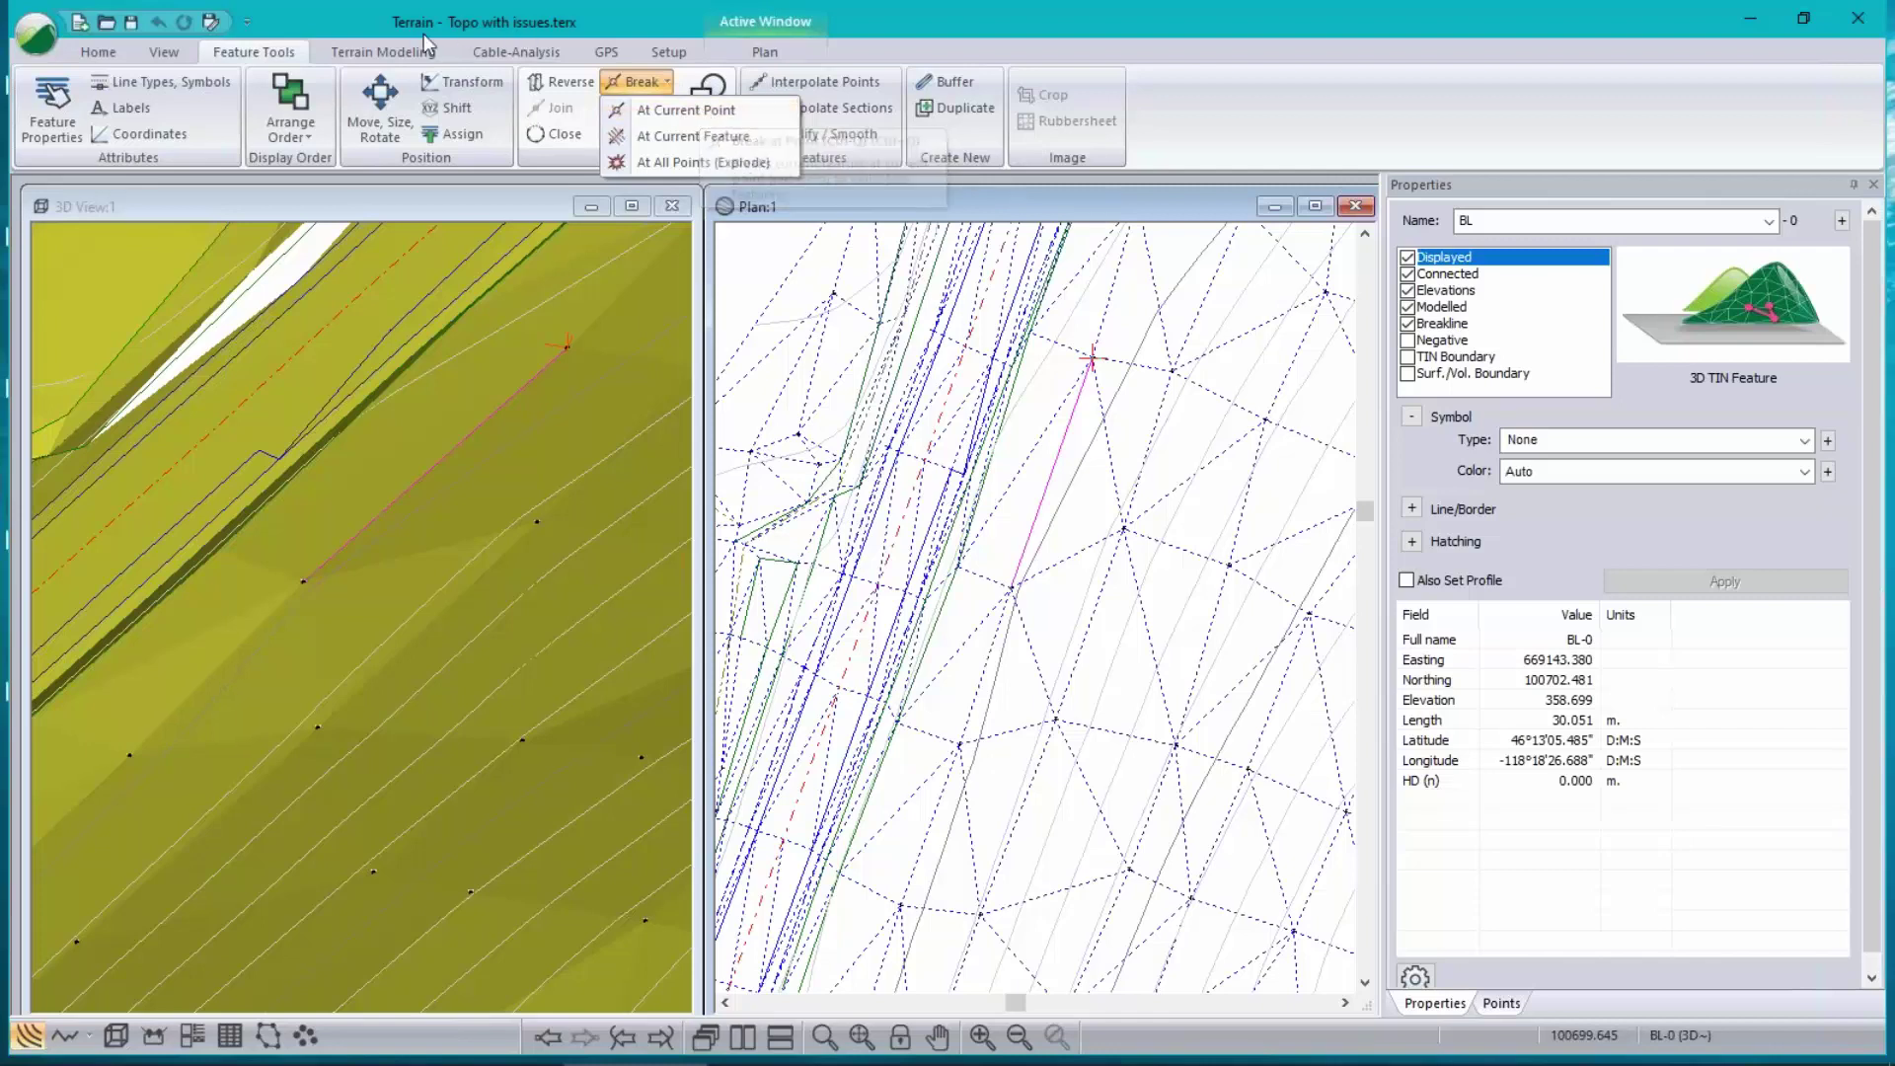
- Hide the triangle outlines in the plan window and examine the contours along the road to the south
key(Escape)
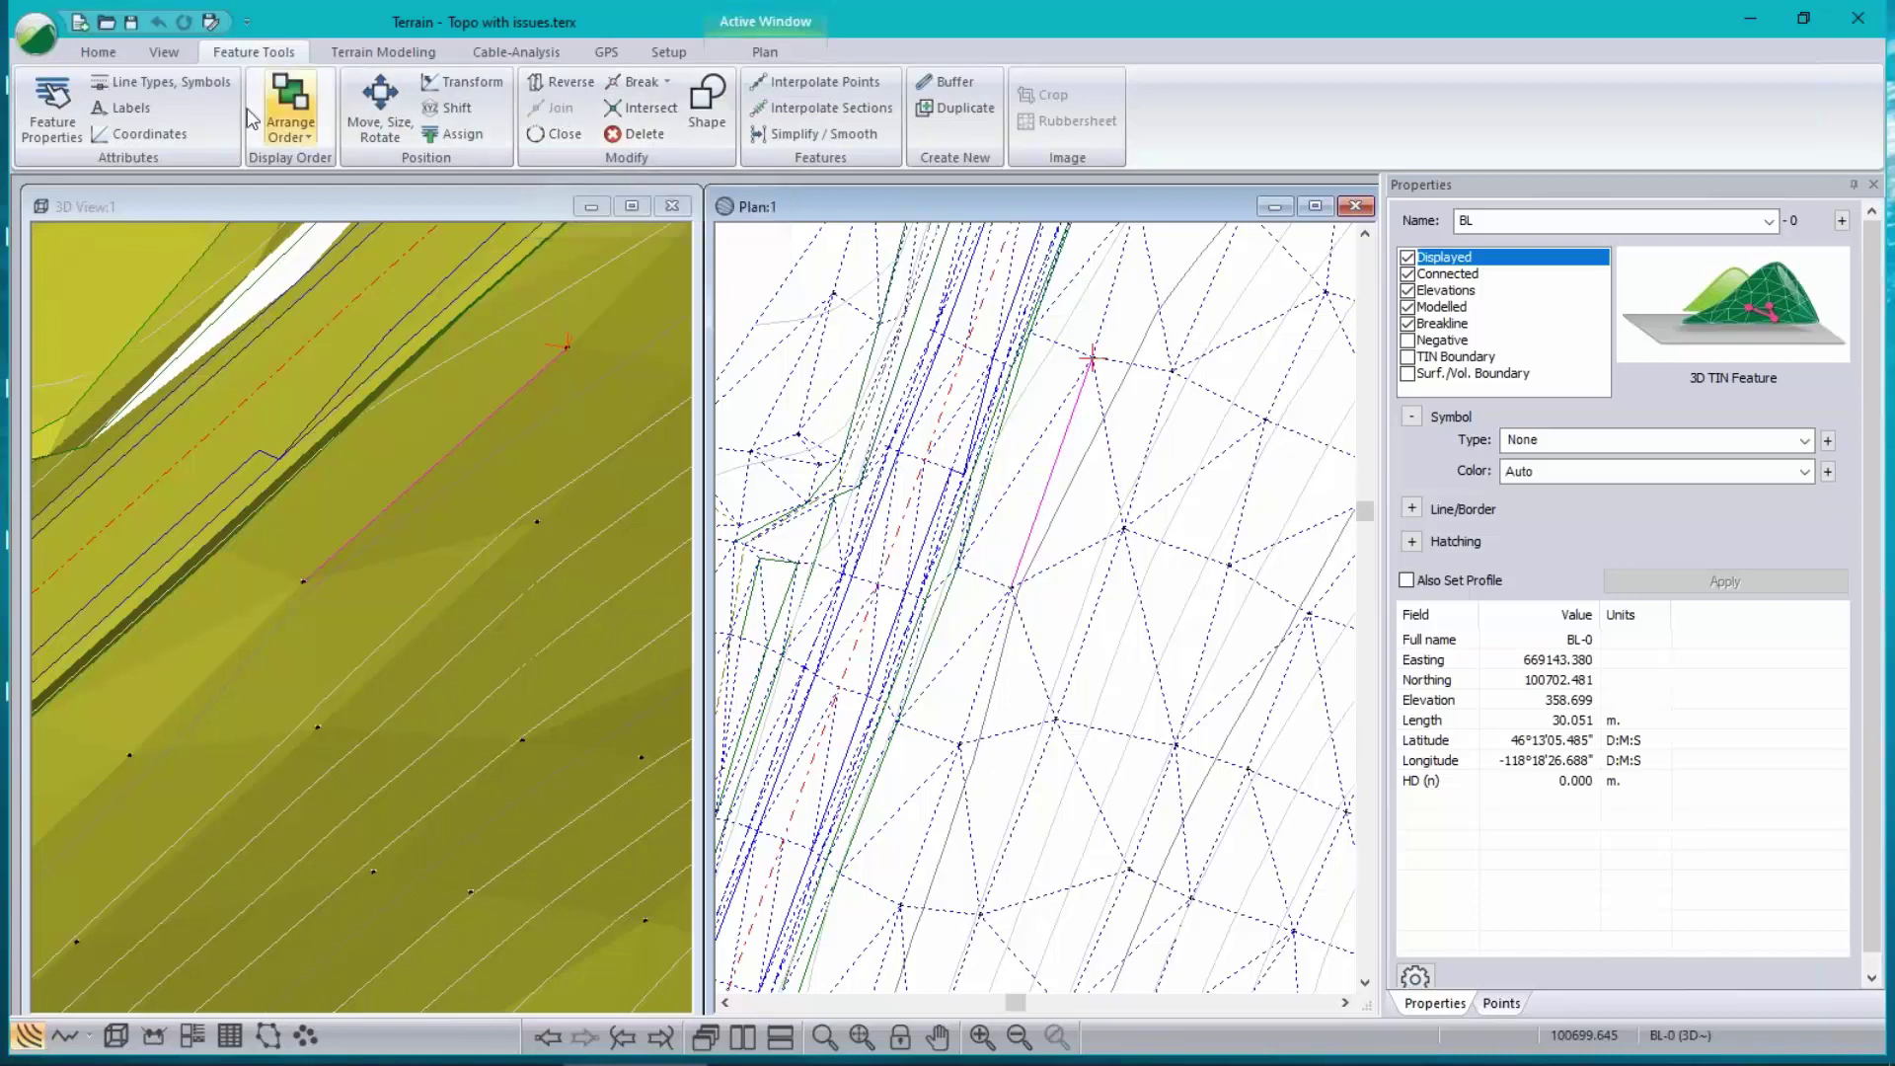
click(953, 109)
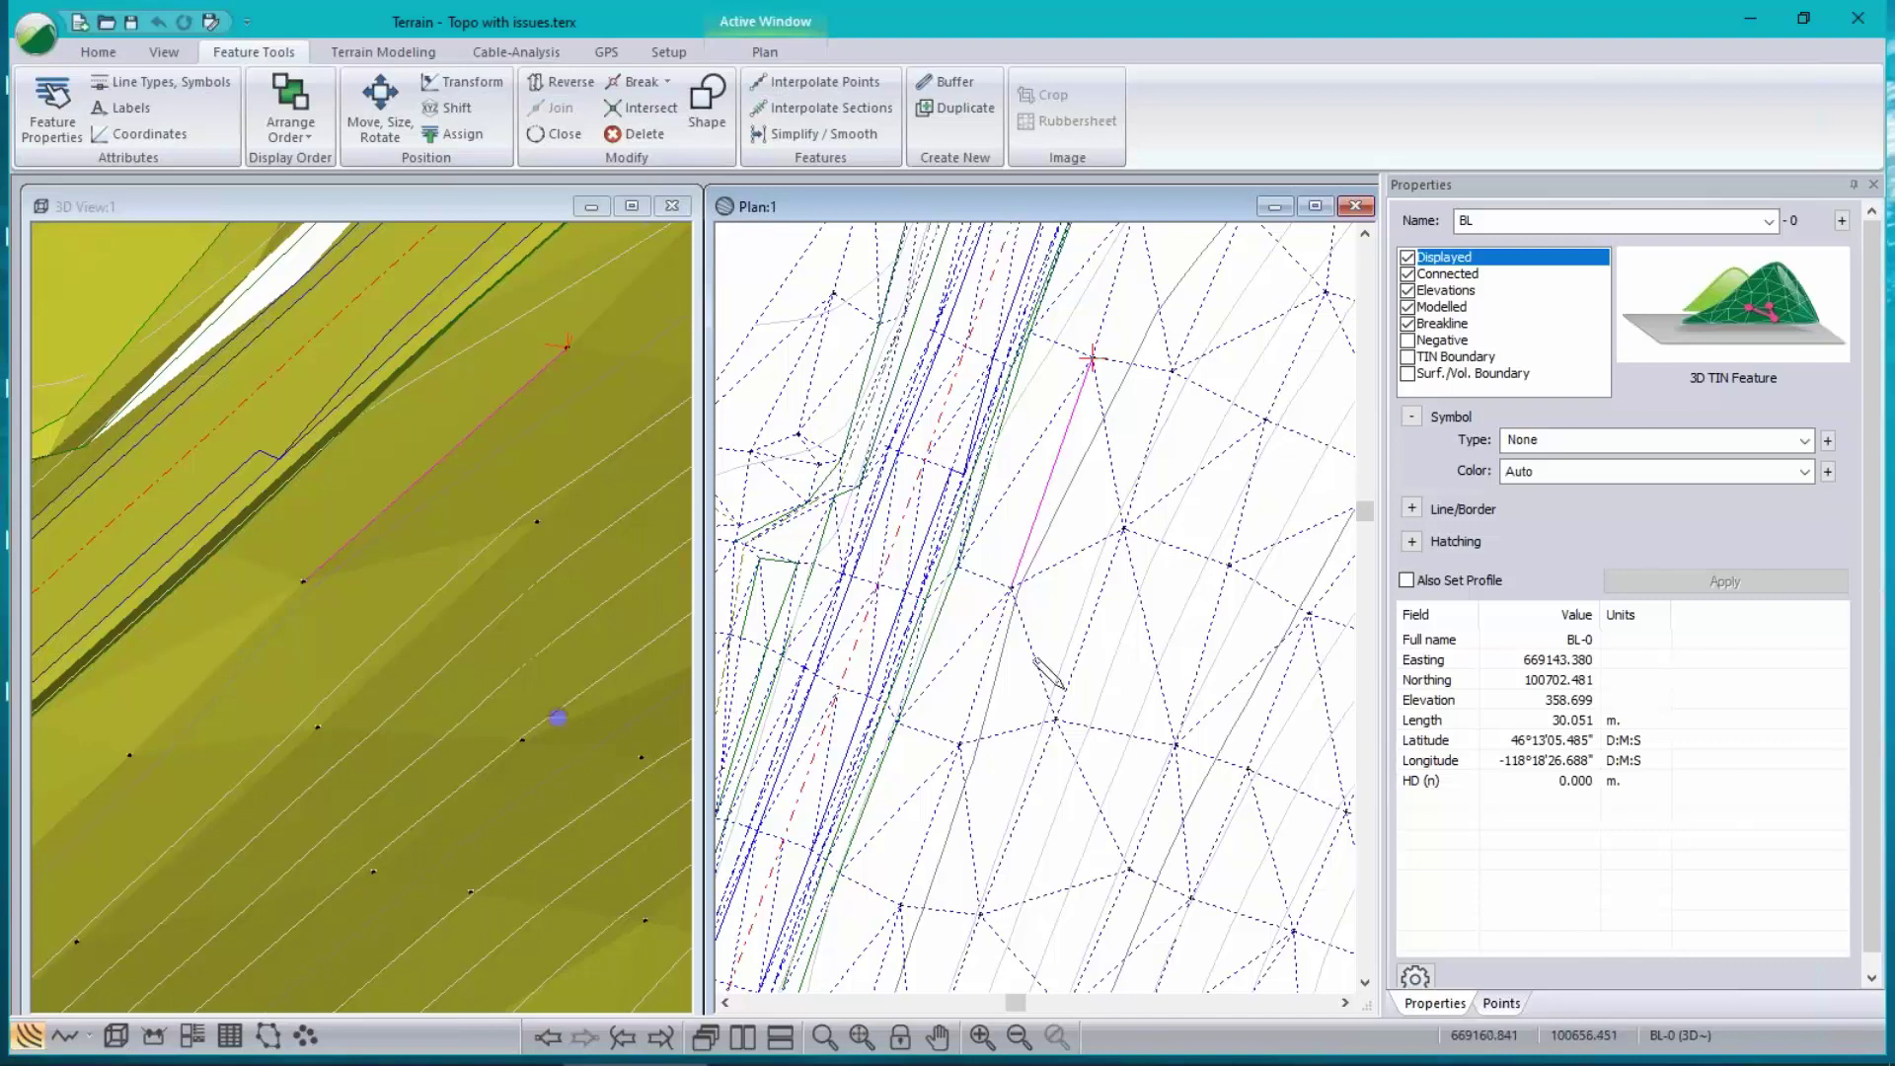
right_click(1005, 582)
click(1142, 839)
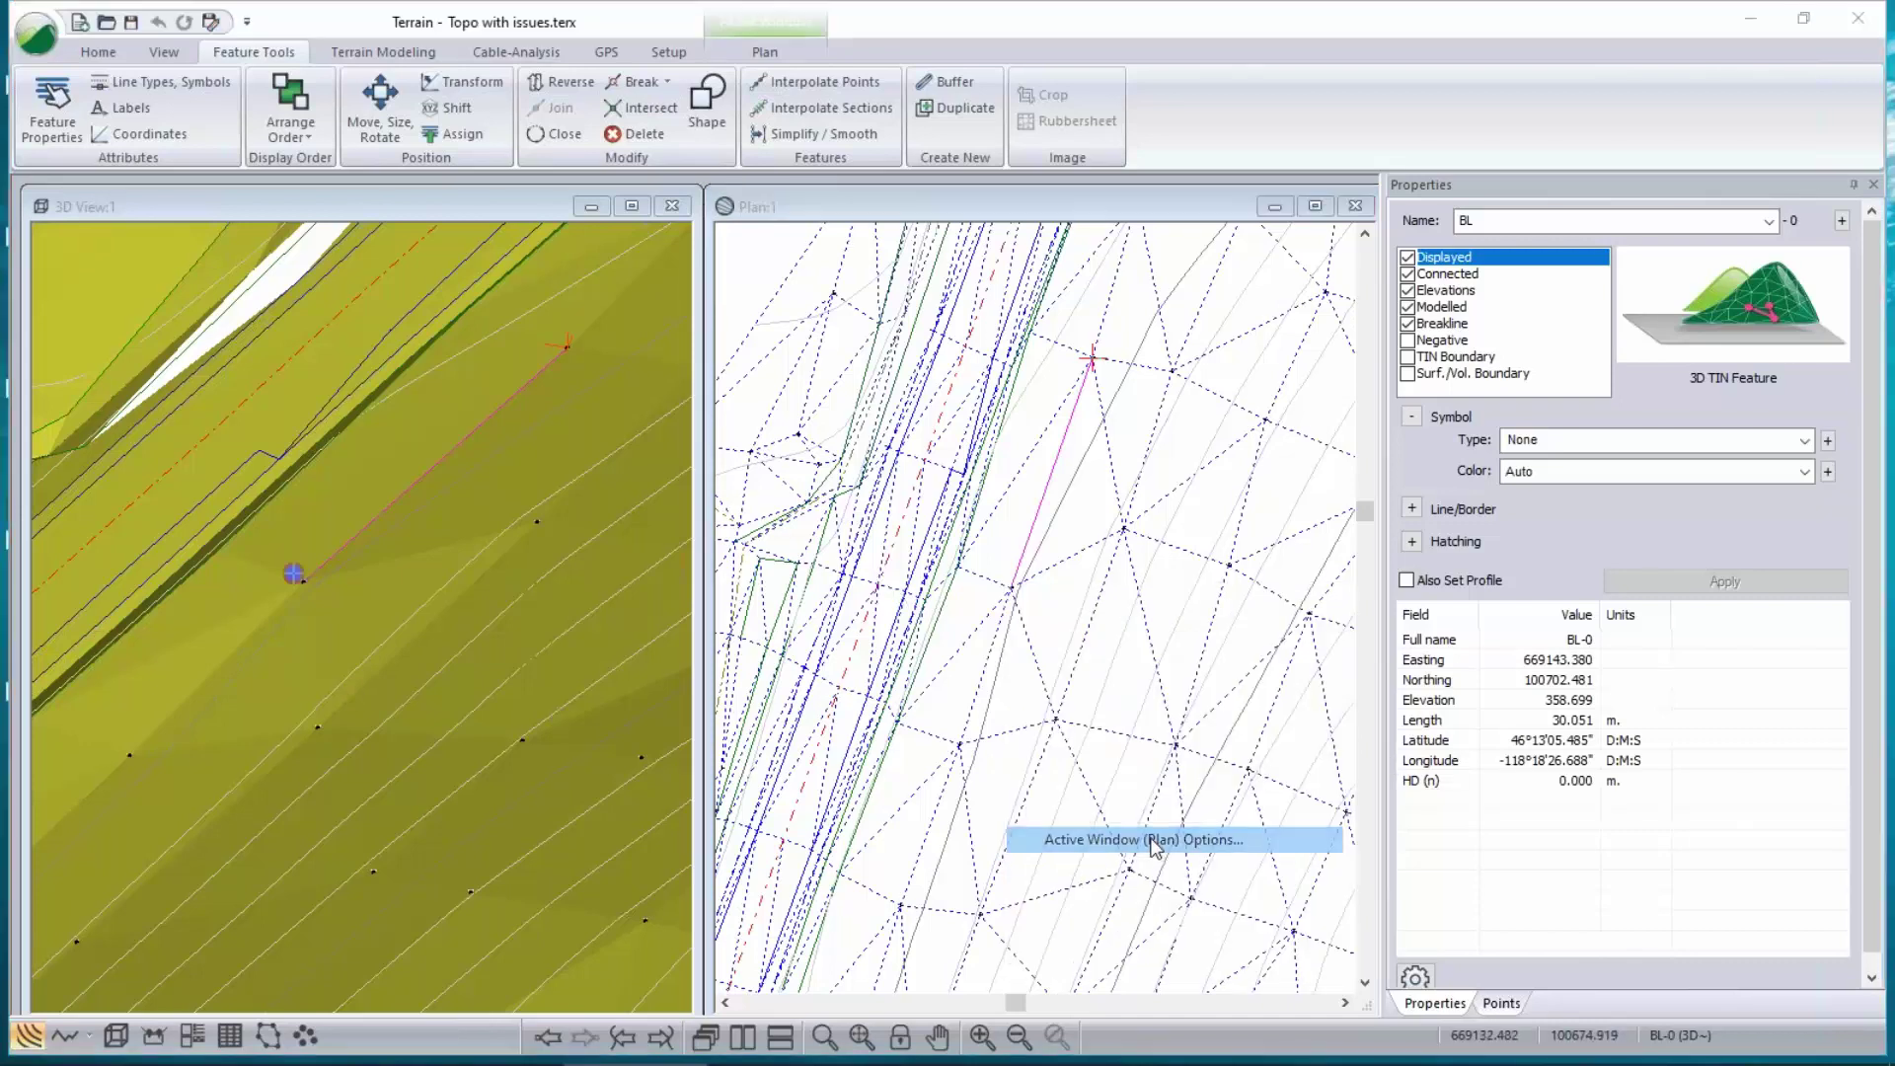
click(1105, 714)
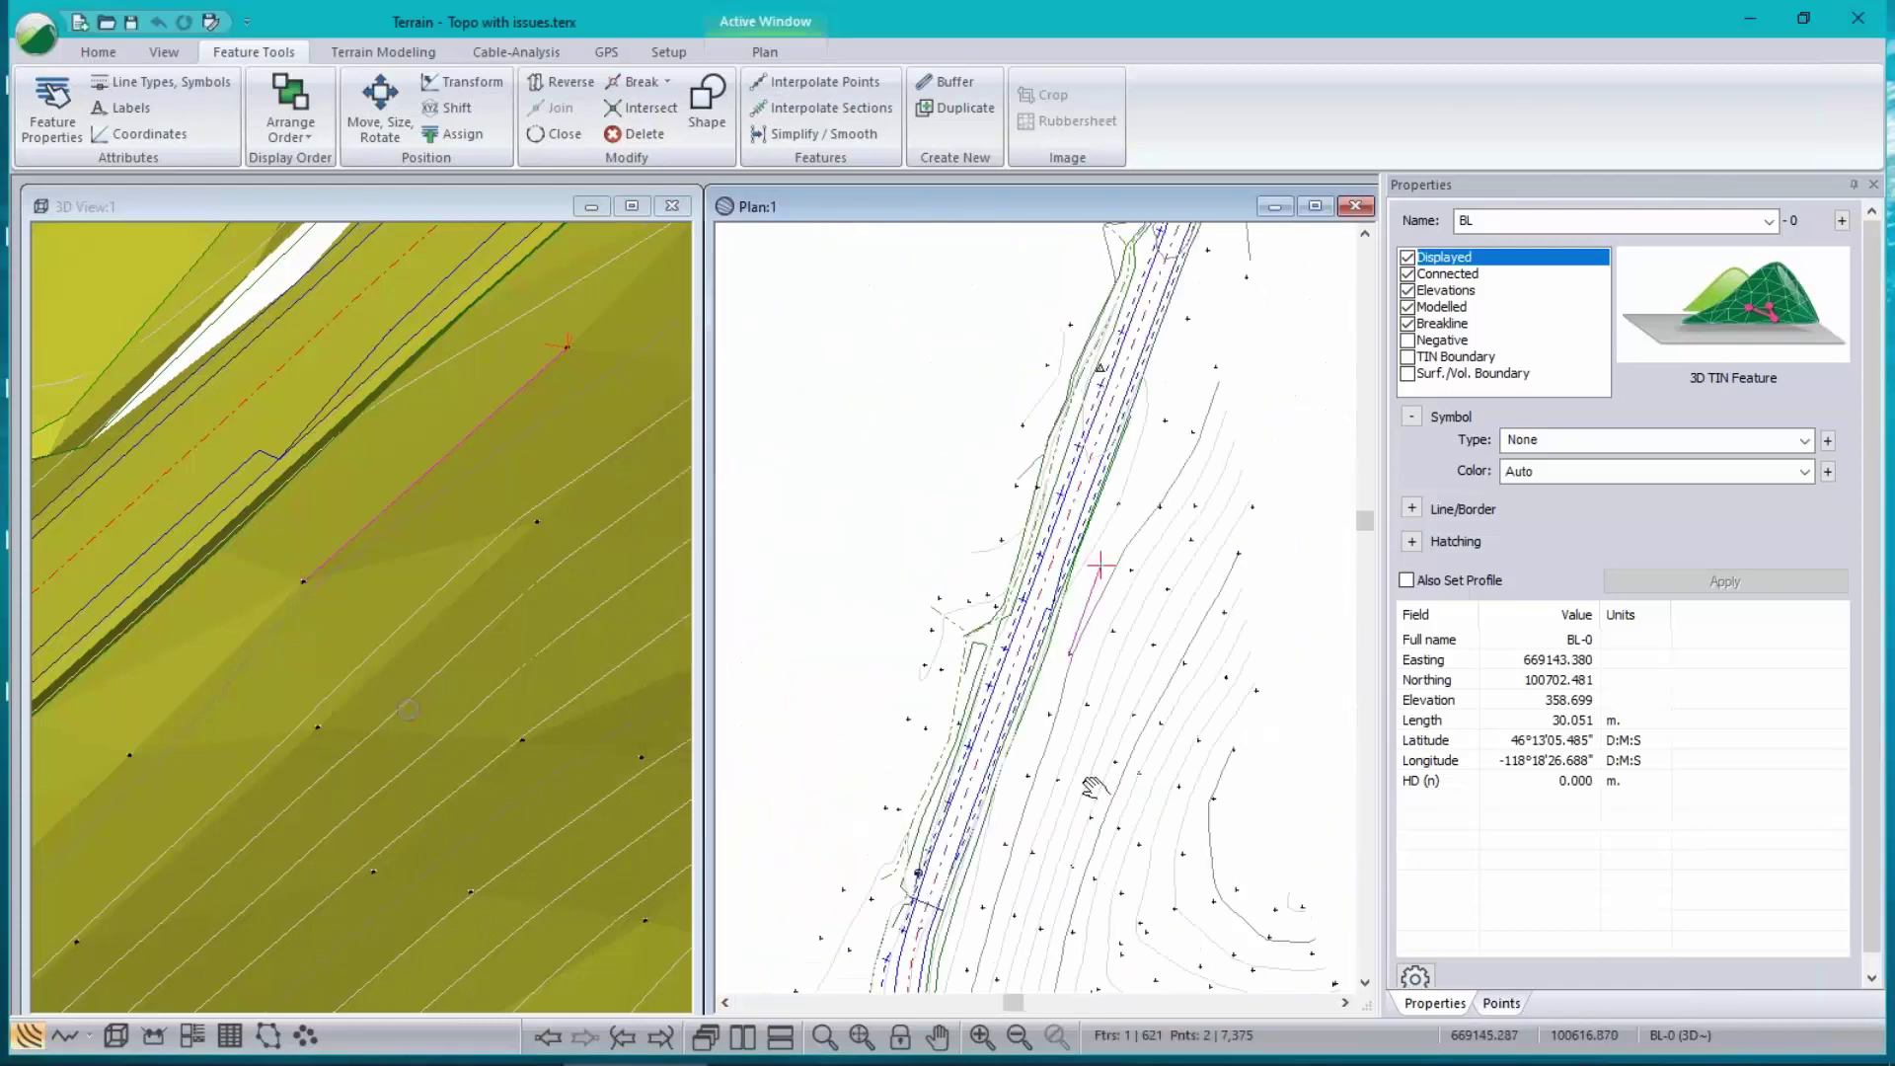
middle_drag(1091, 786, 1078, 389)
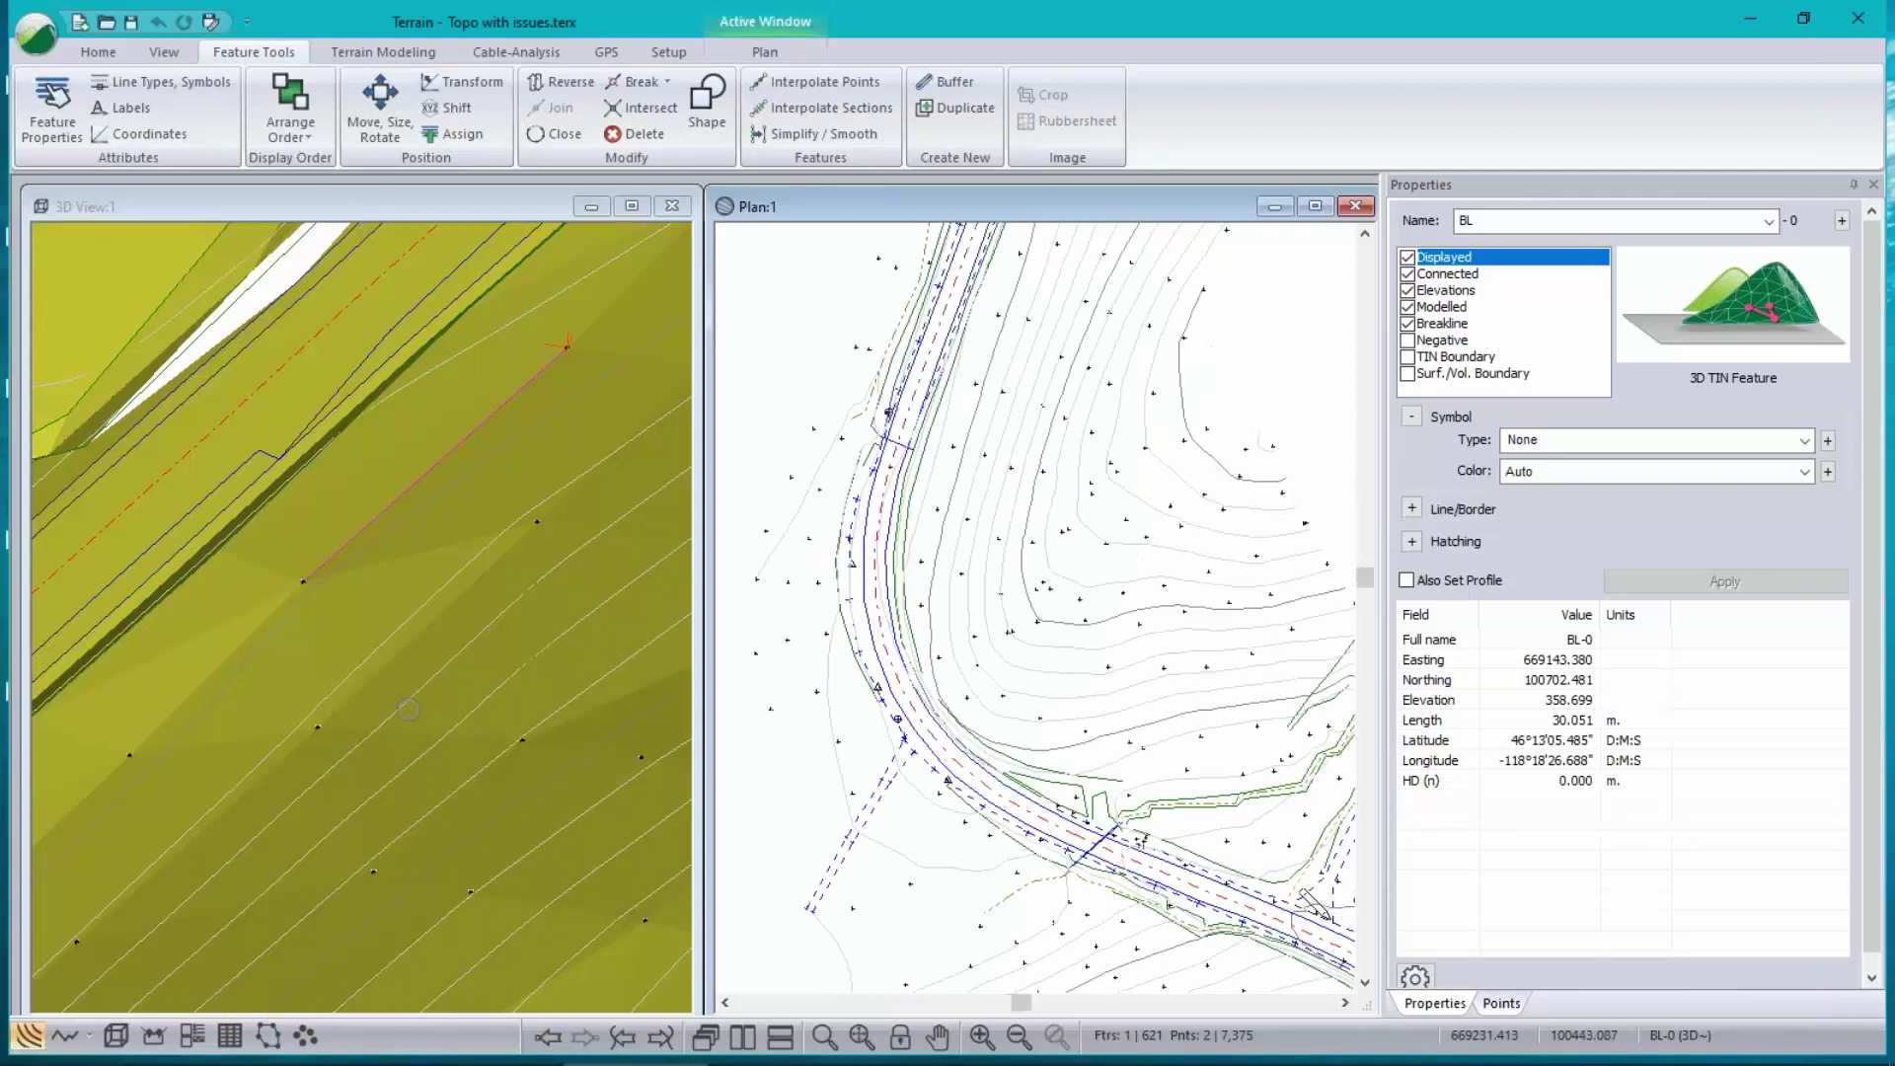
scroll(1323, 912, up, 5)
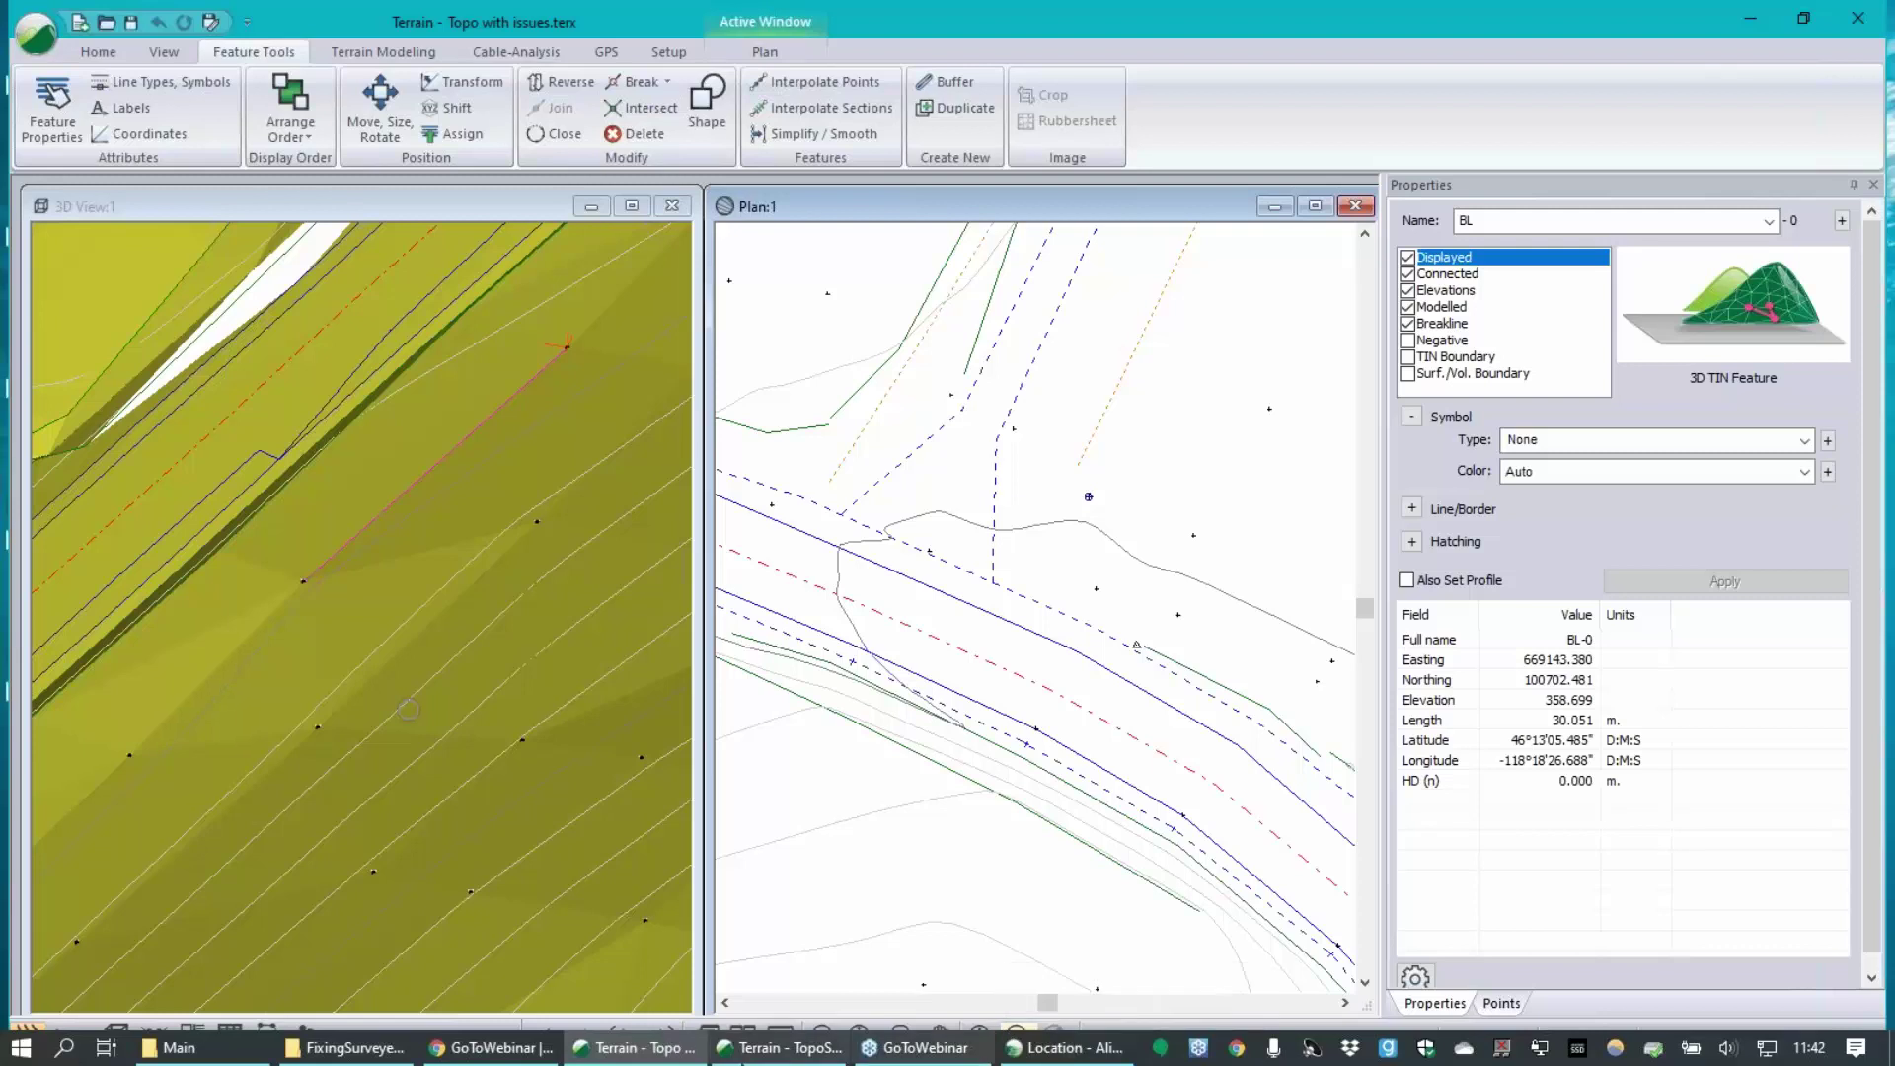
- Switch to the TopoSR-issues terrain and open Topo with issues.terx from the FixingSurveyedSurface folder, discarding the current terrain's changes and dismissing any warnings
click(780, 1048)
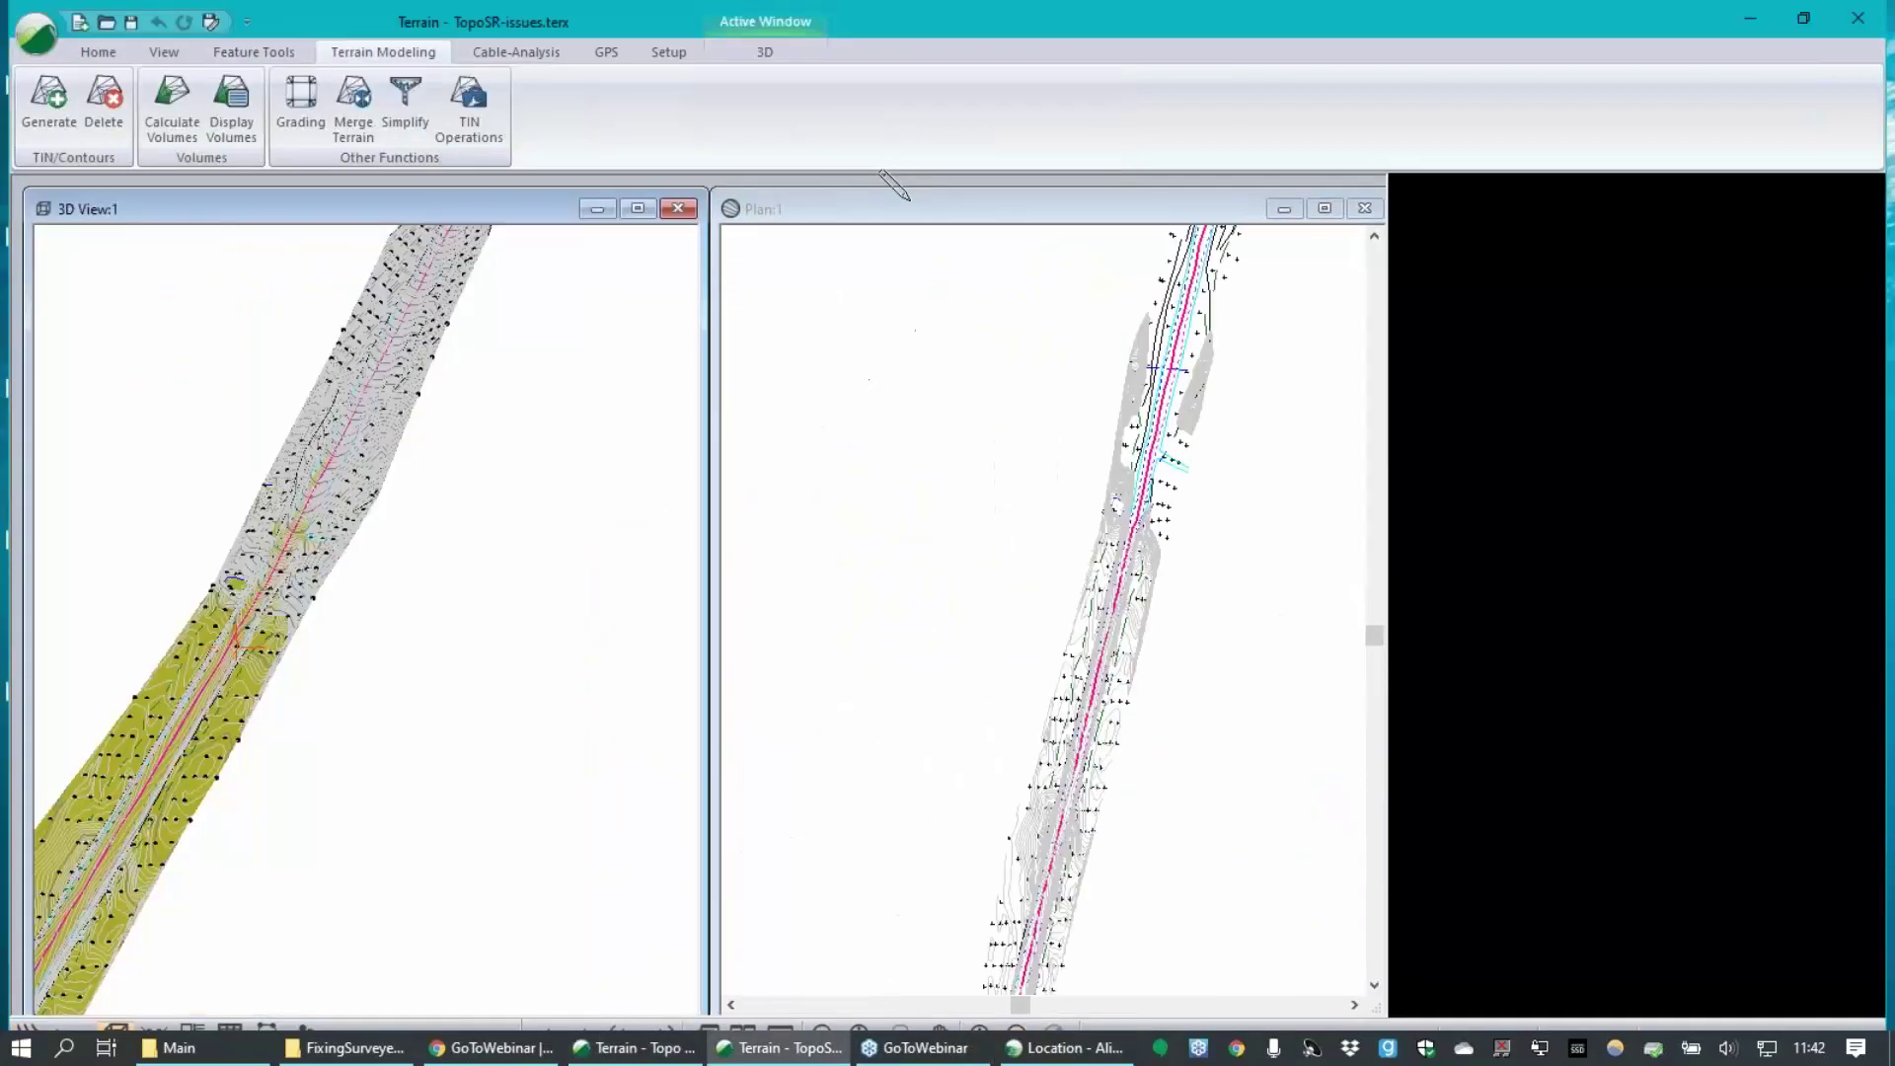
click(37, 35)
key(Escape)
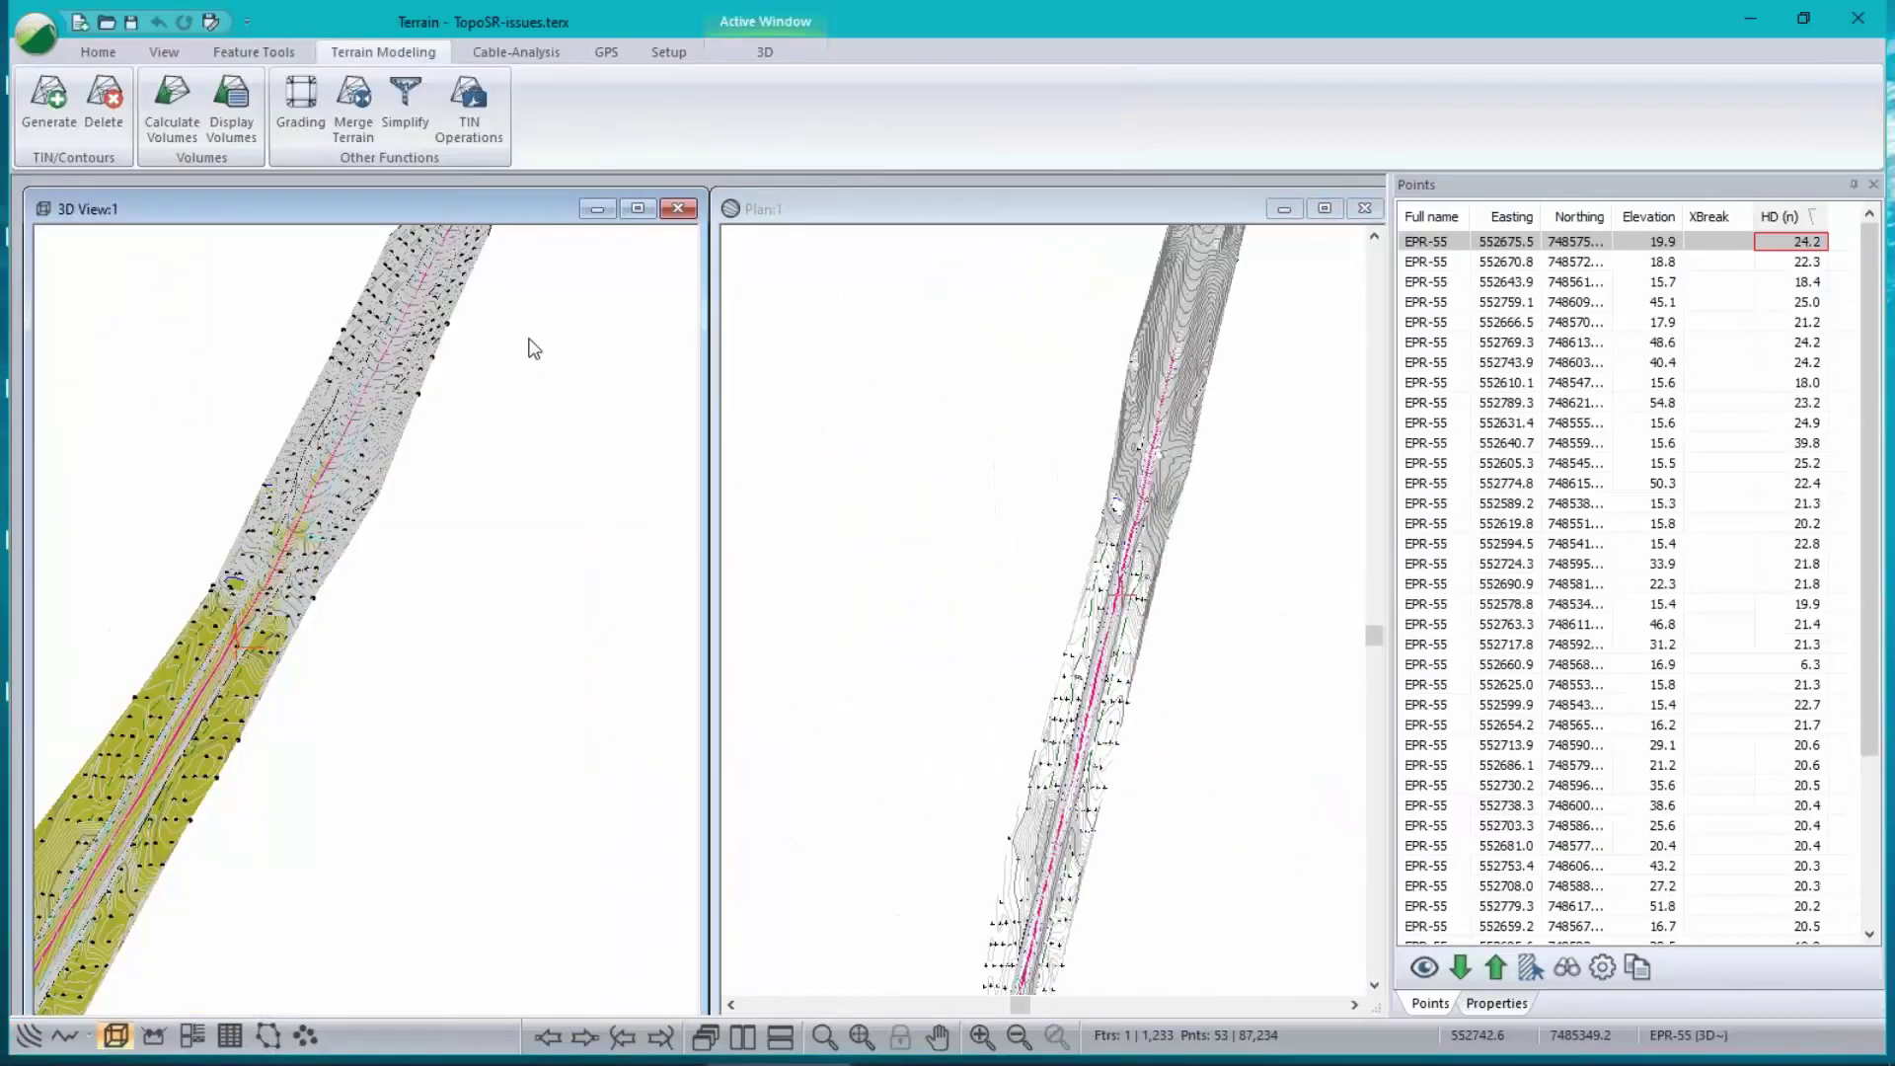
key(ctrl+o)
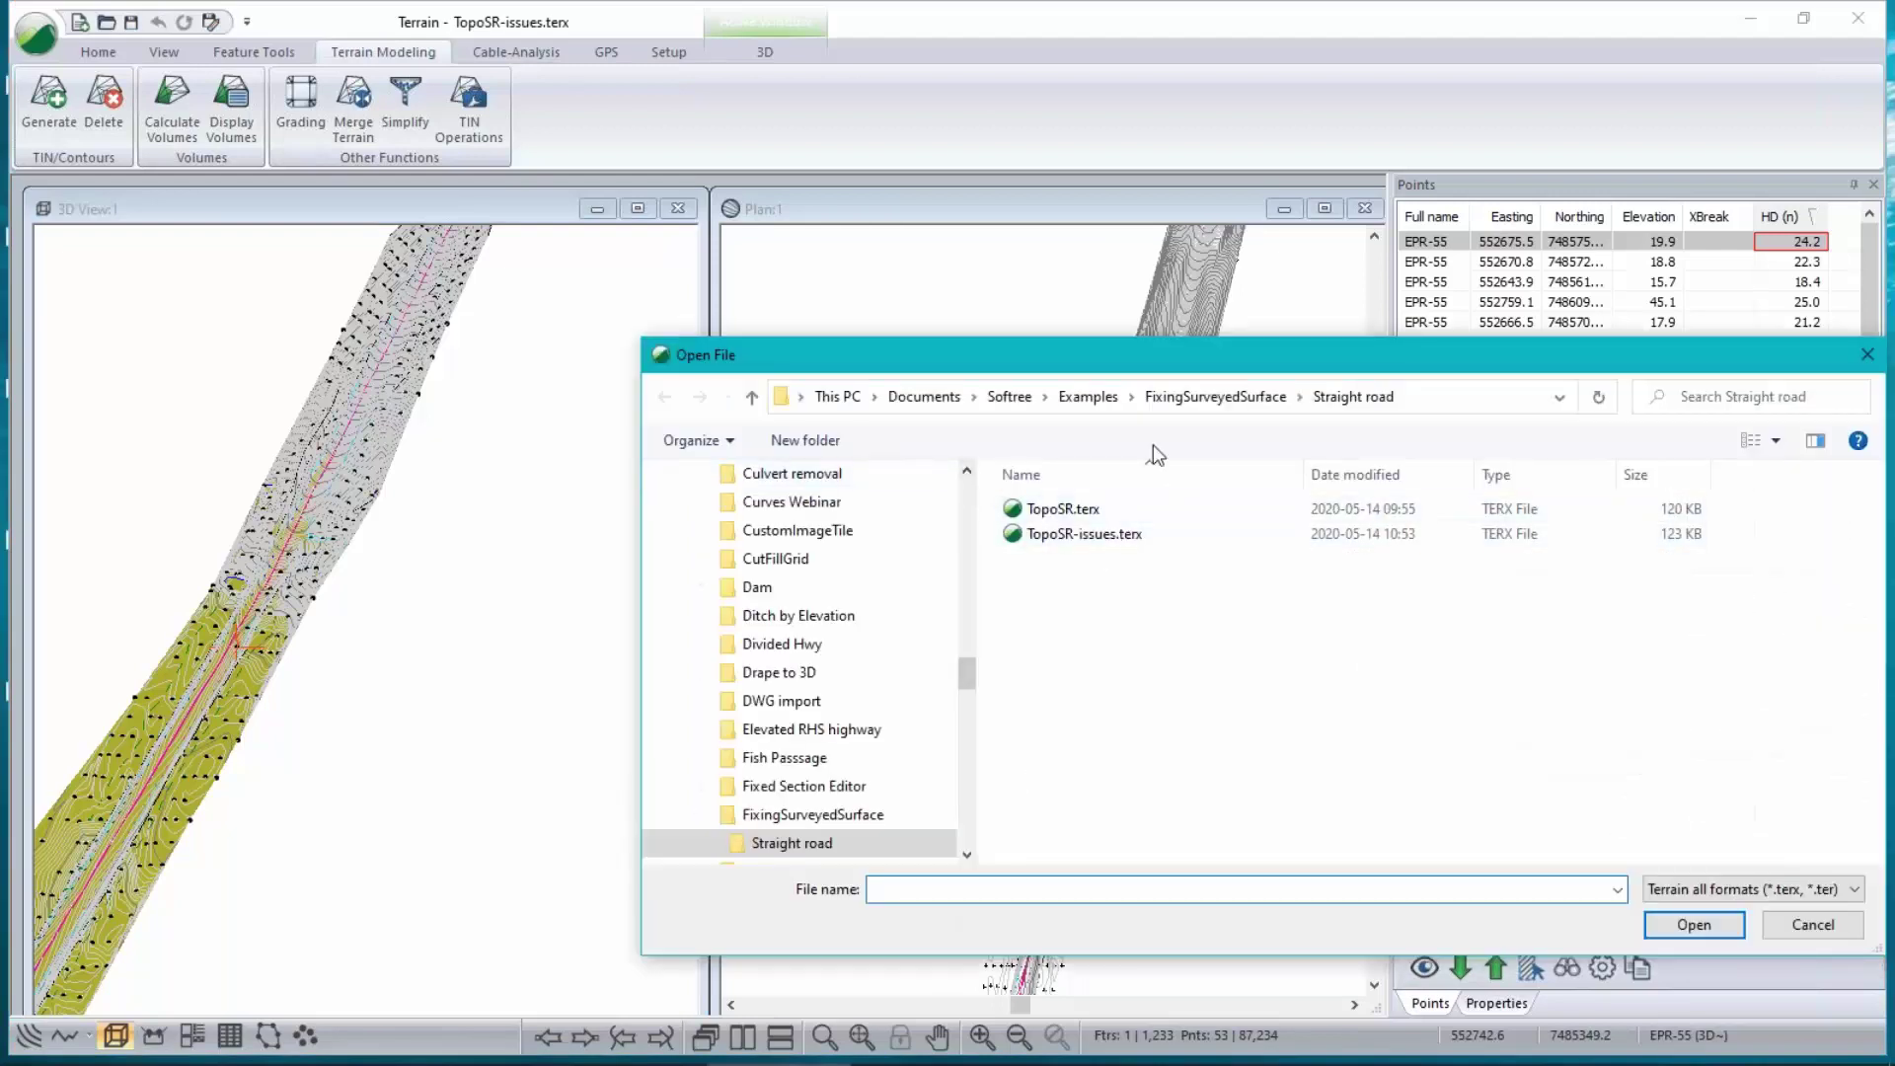
click(1262, 398)
click(1091, 608)
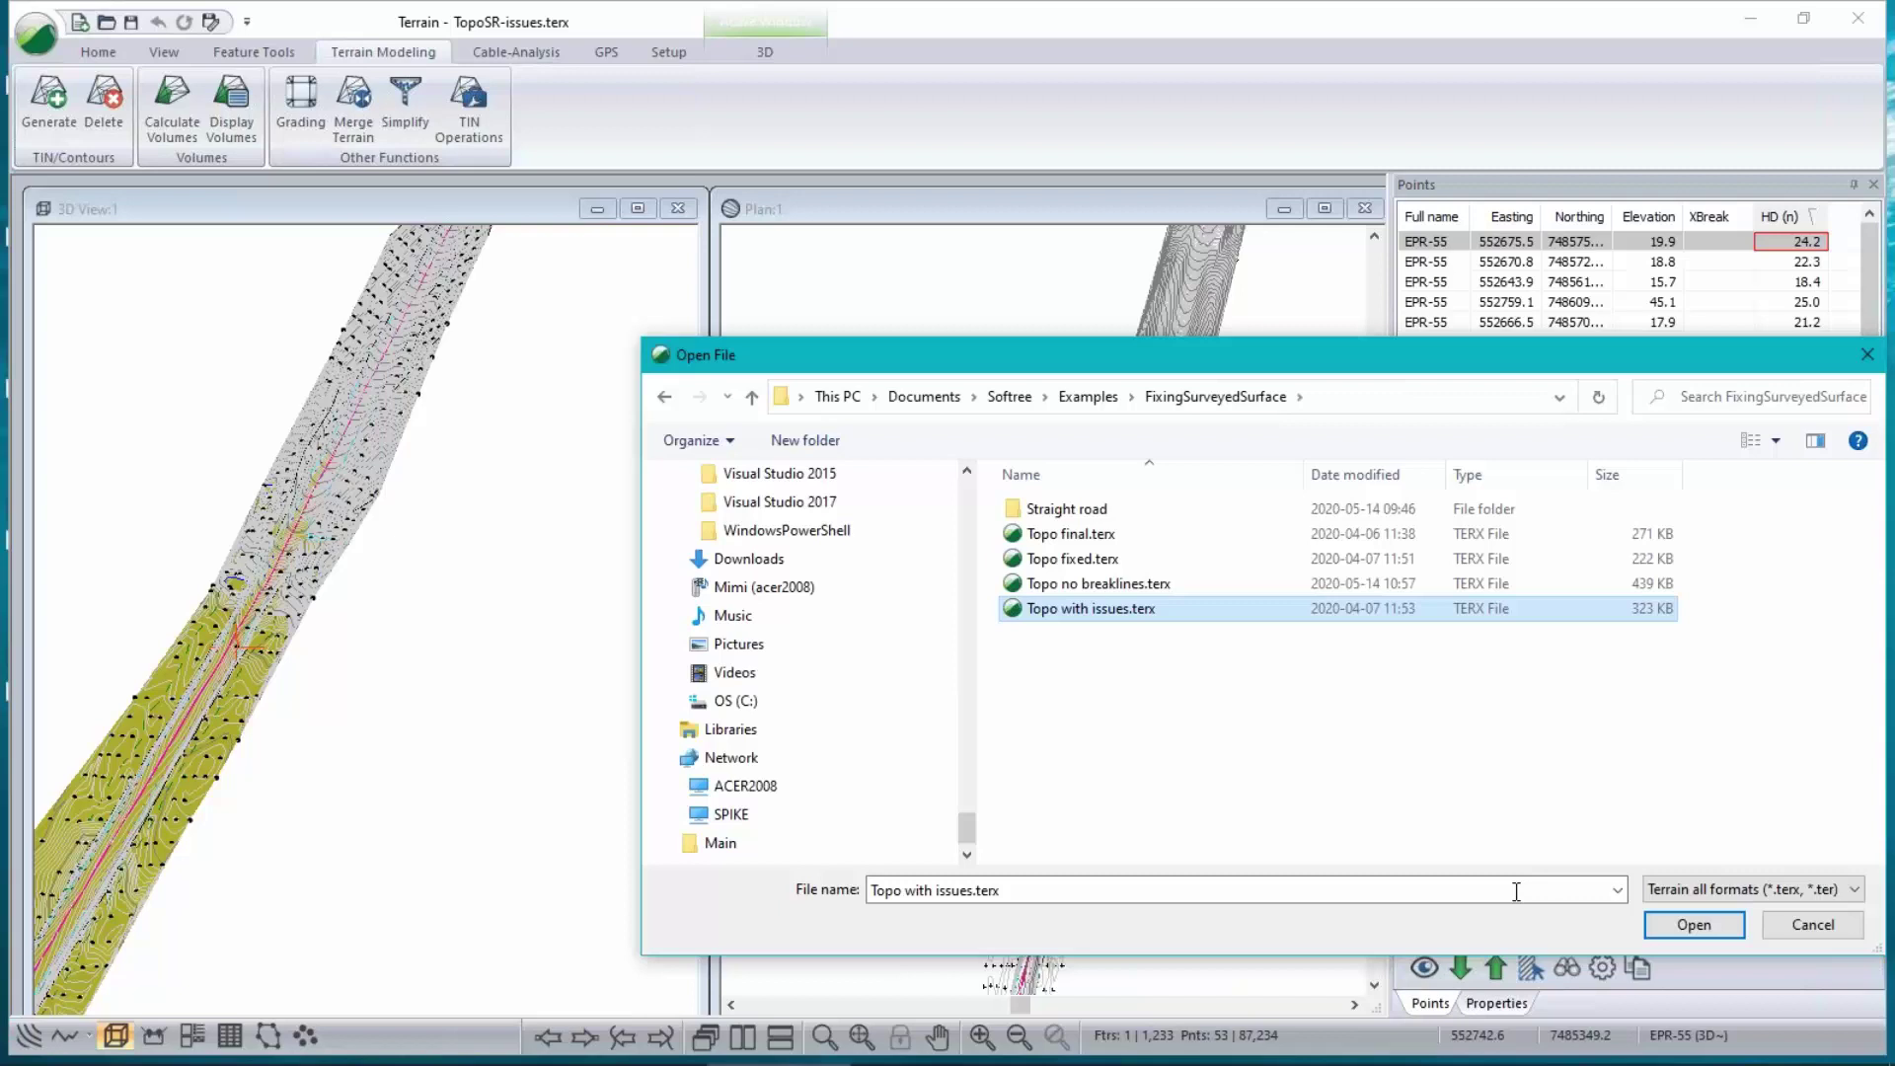
click(1696, 925)
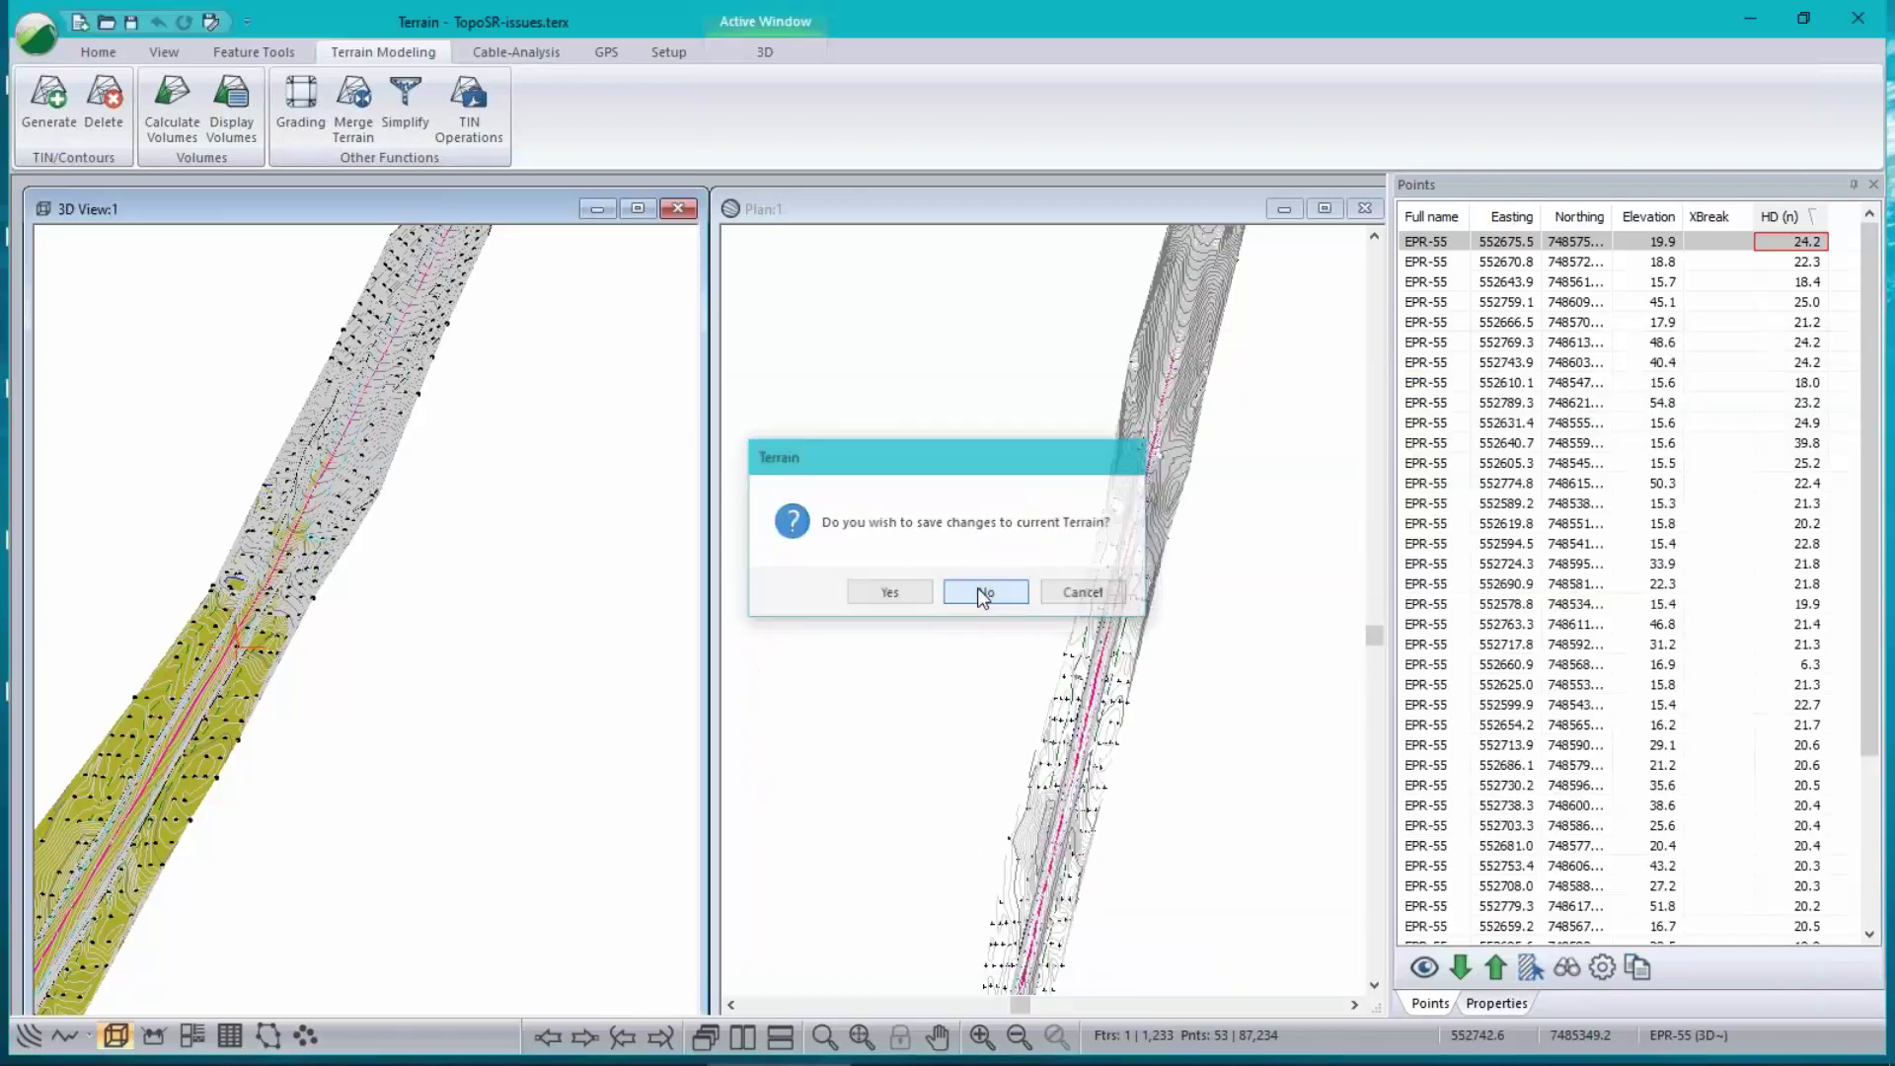
click(982, 594)
click(1027, 619)
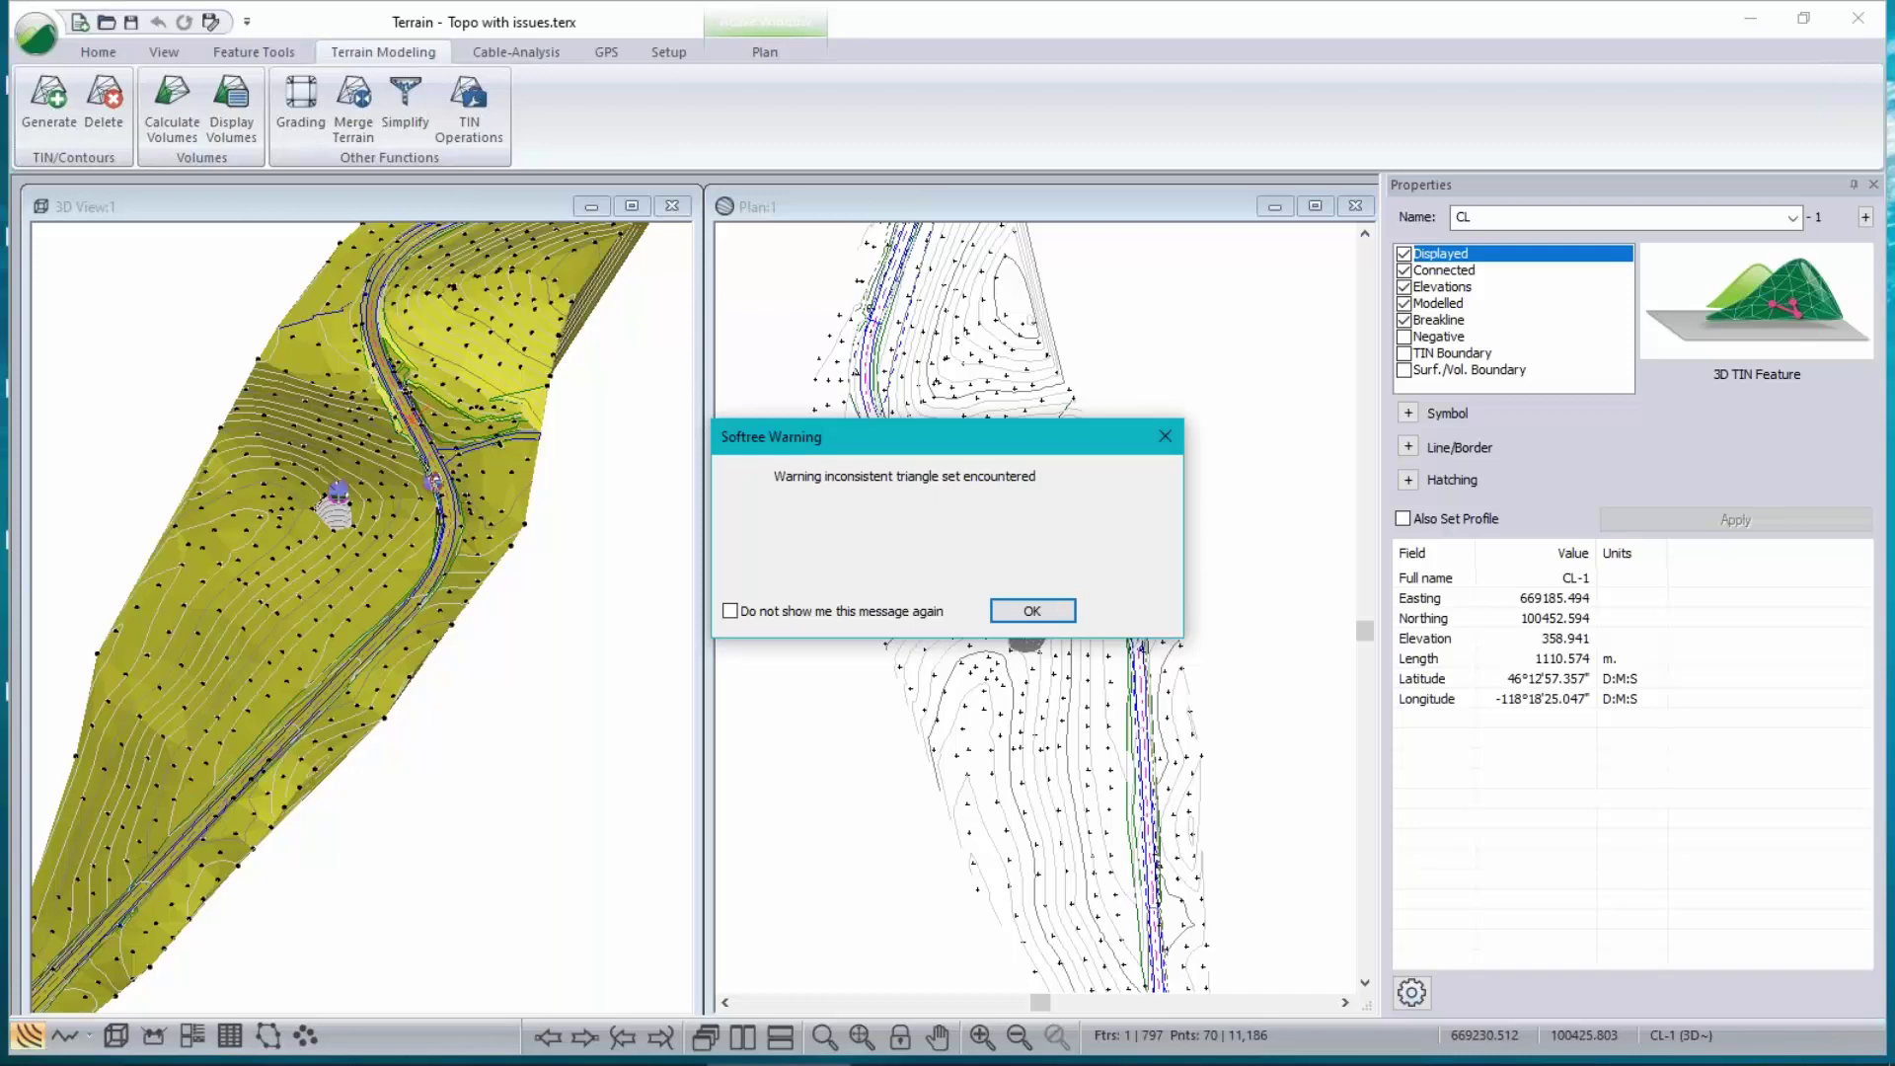
click(1178, 437)
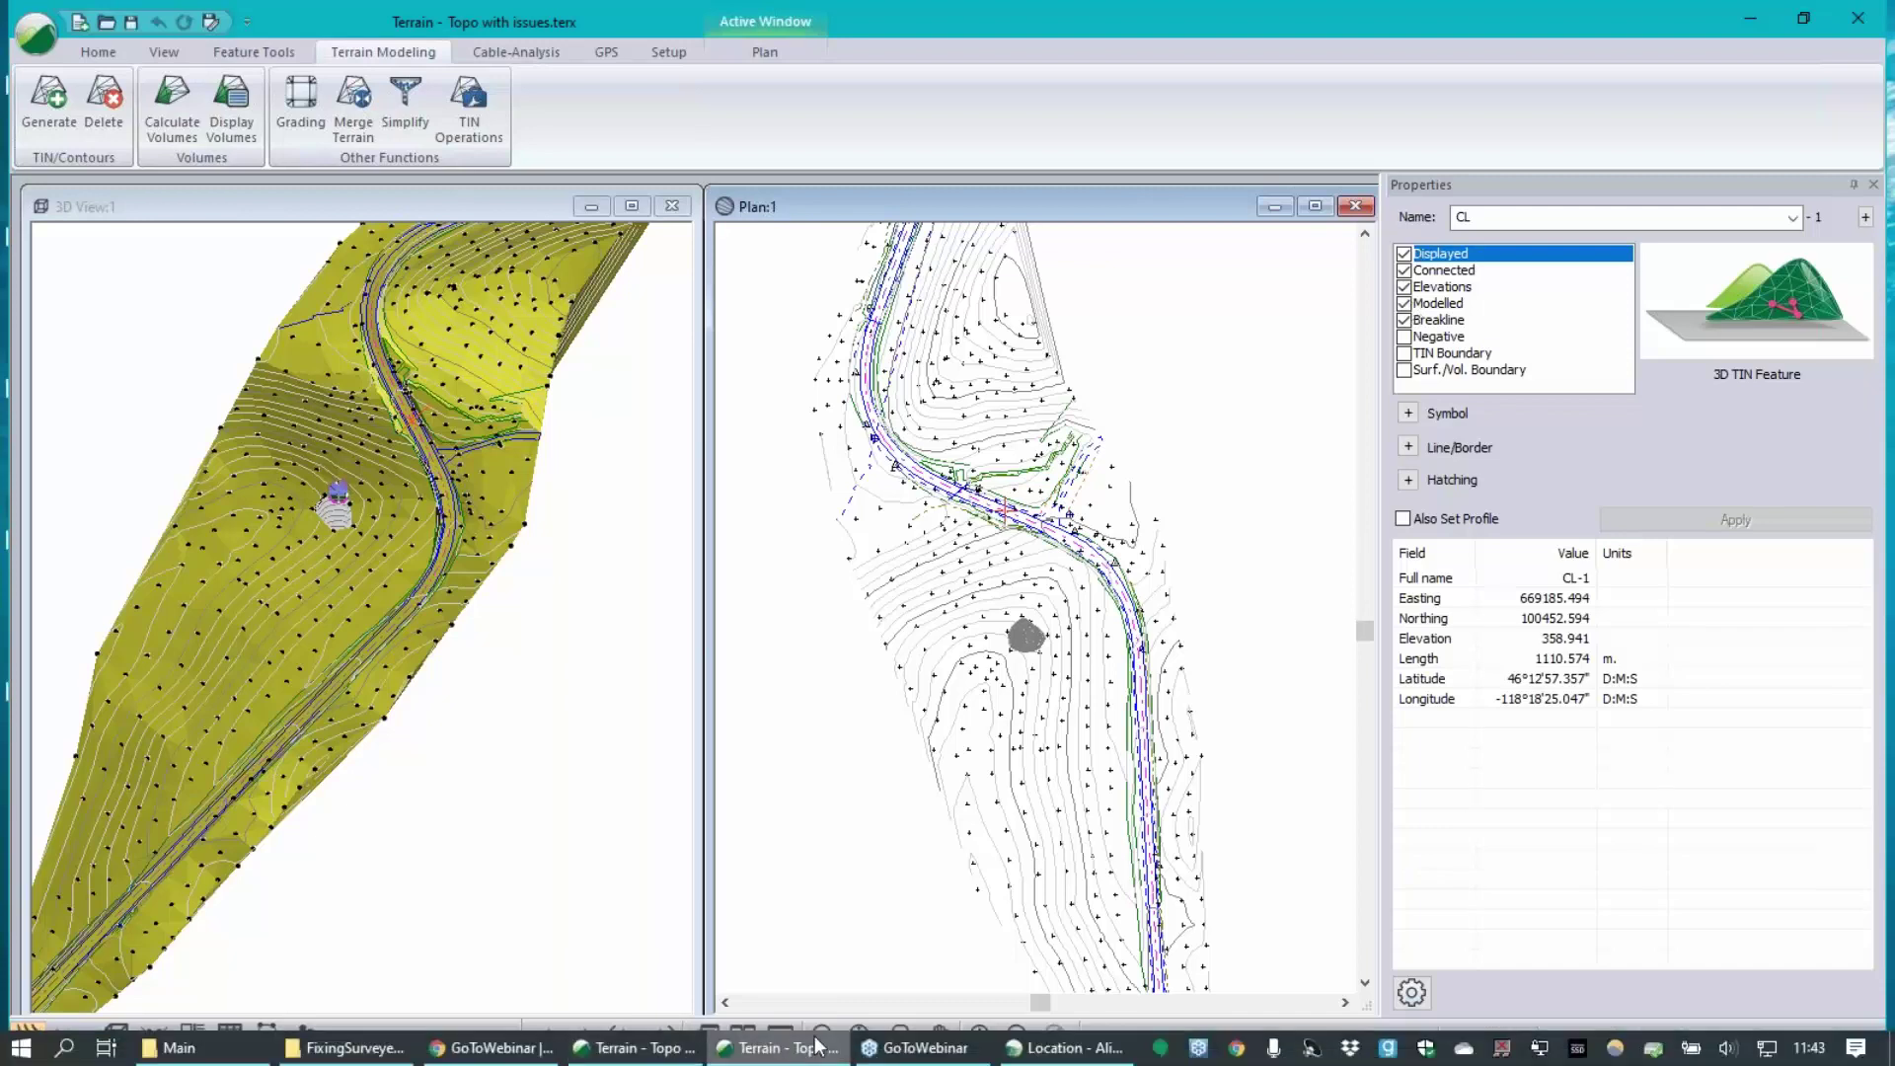
- Switch to the Location program and view the road cross-section at station 0+480.0 over a wider range
click(1057, 1050)
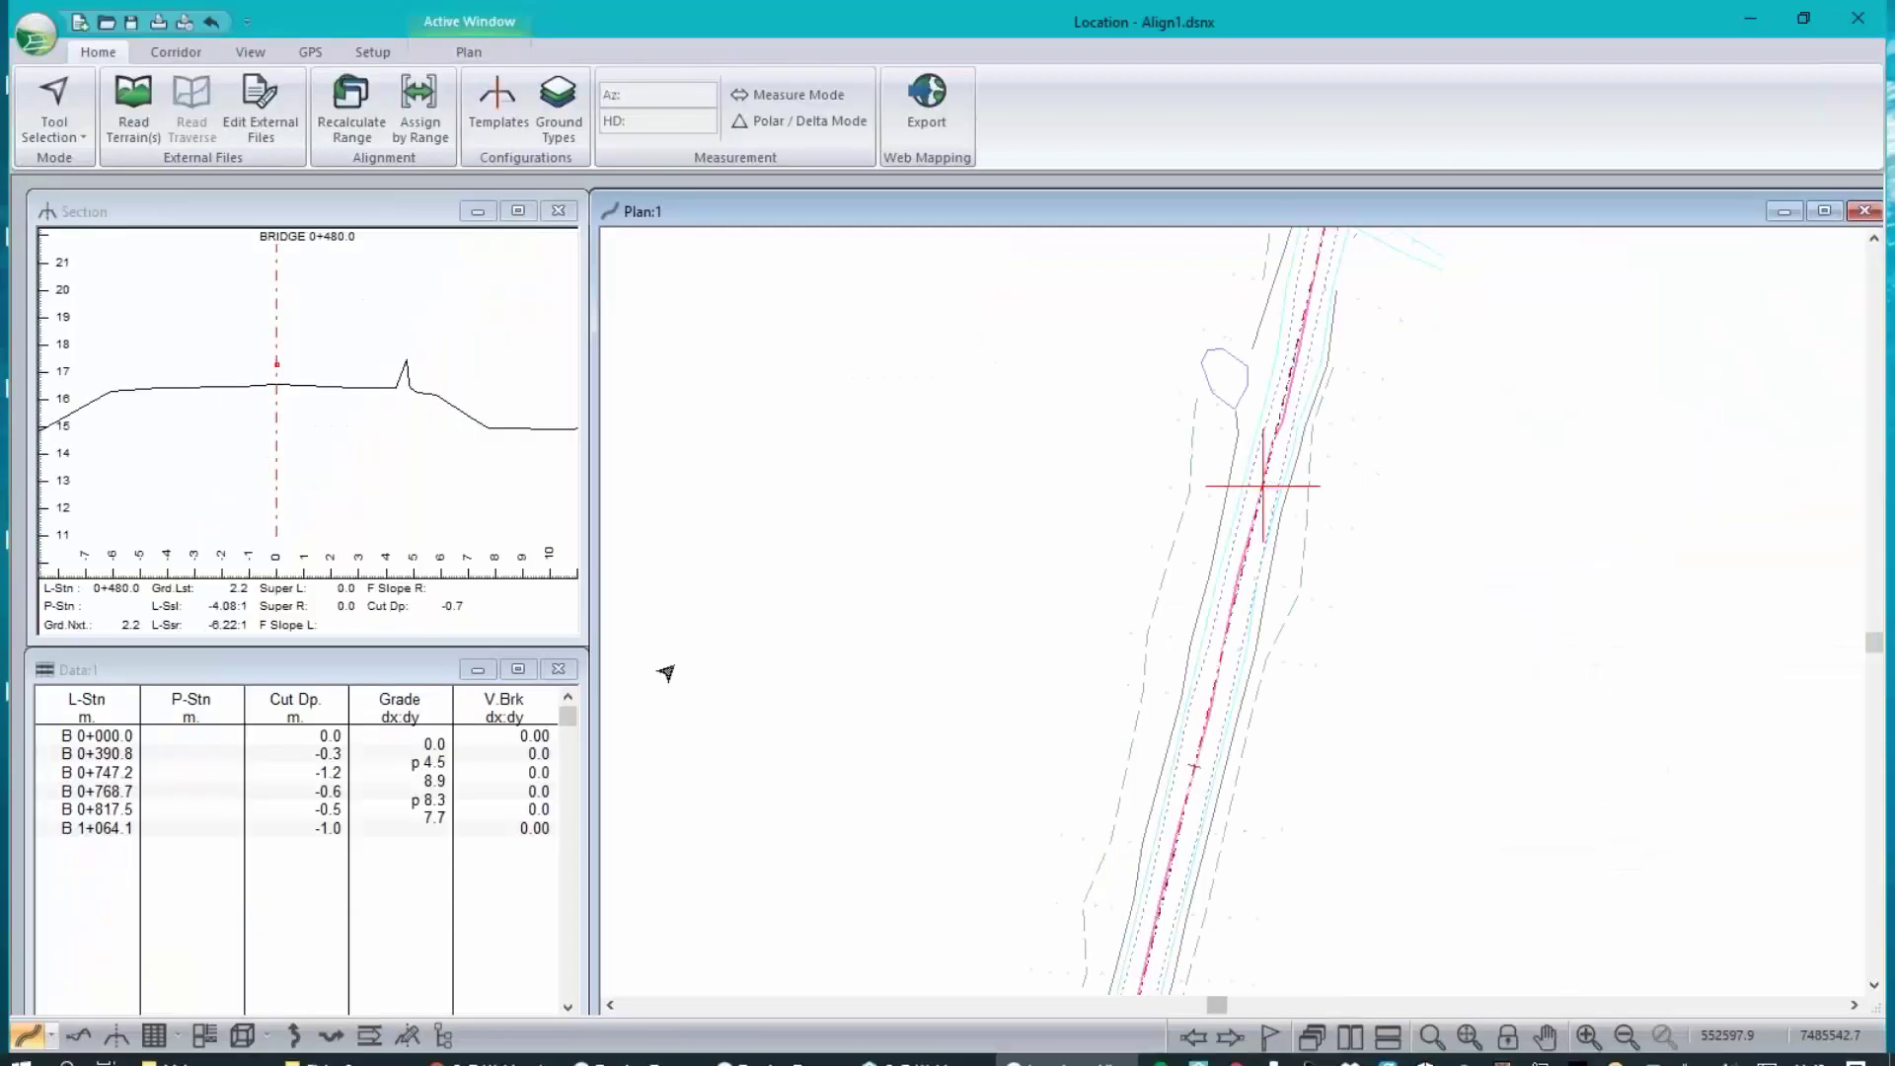
click(390, 461)
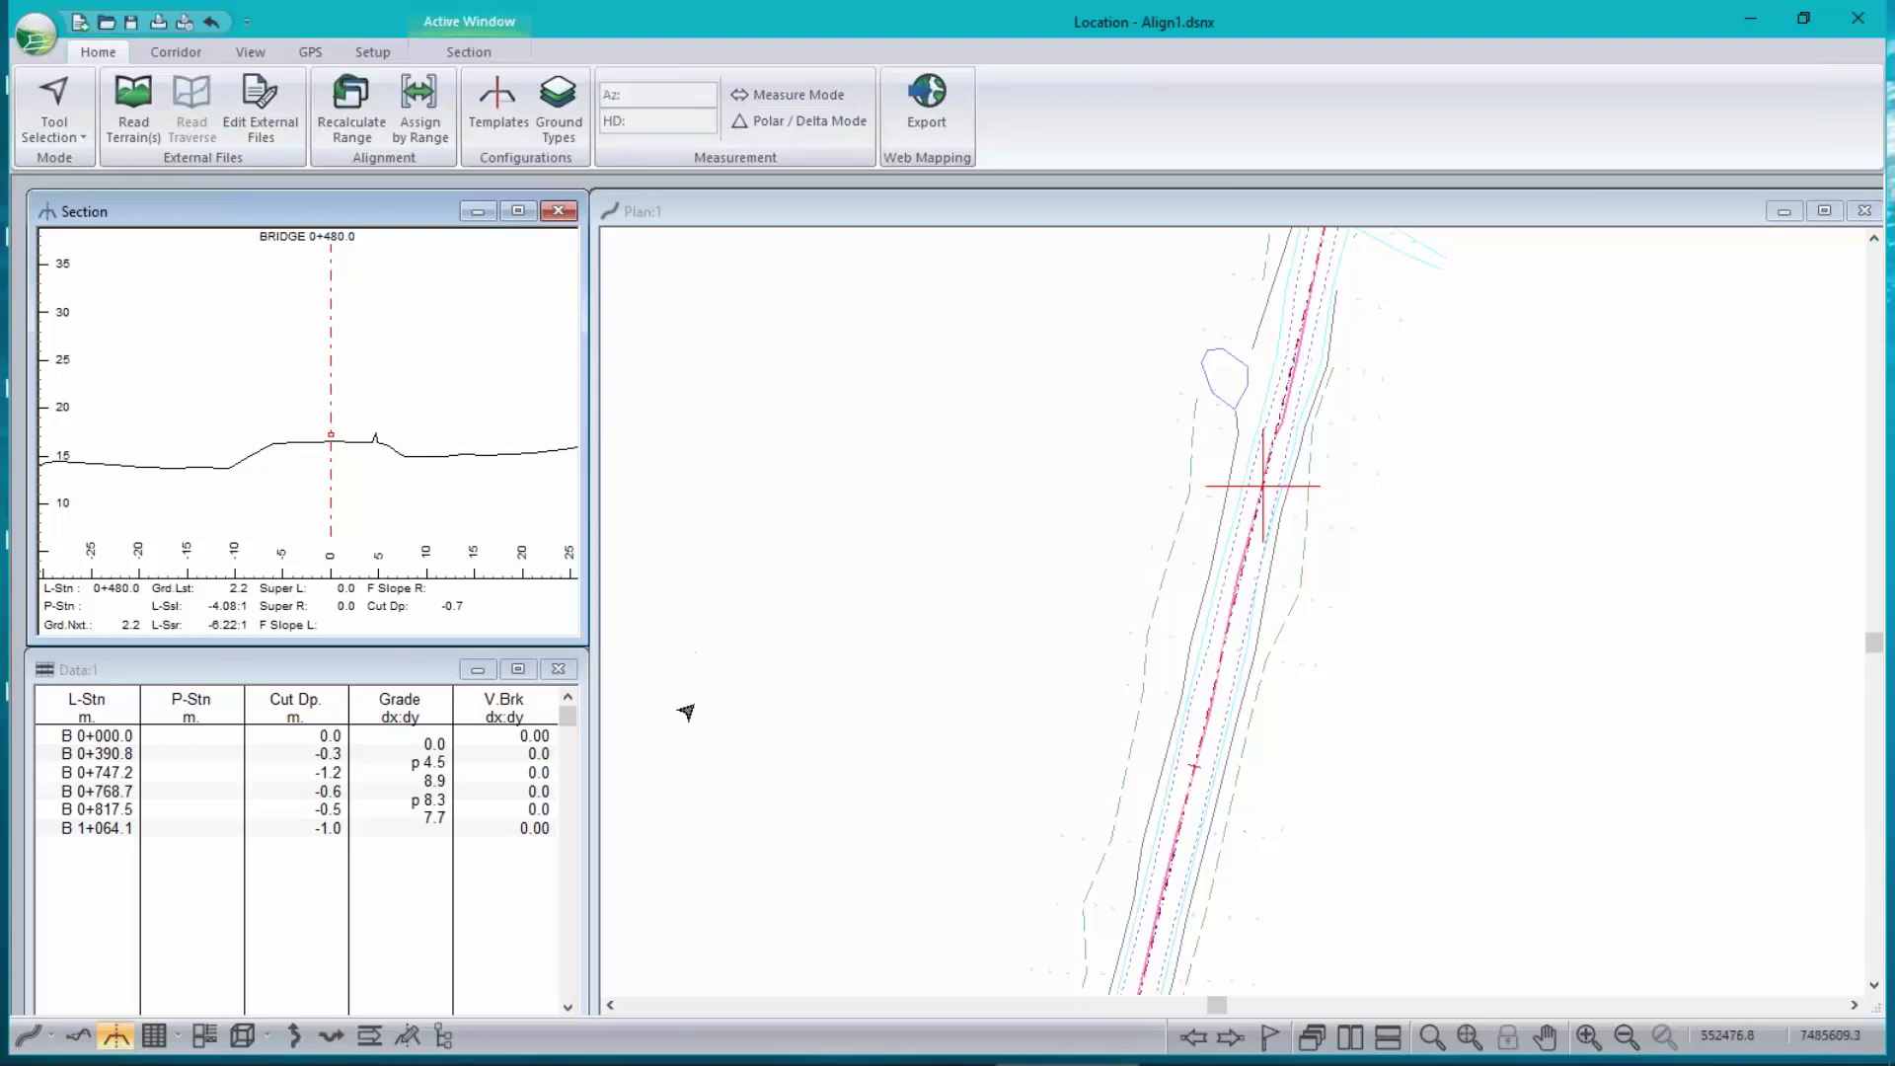
click(1740, 21)
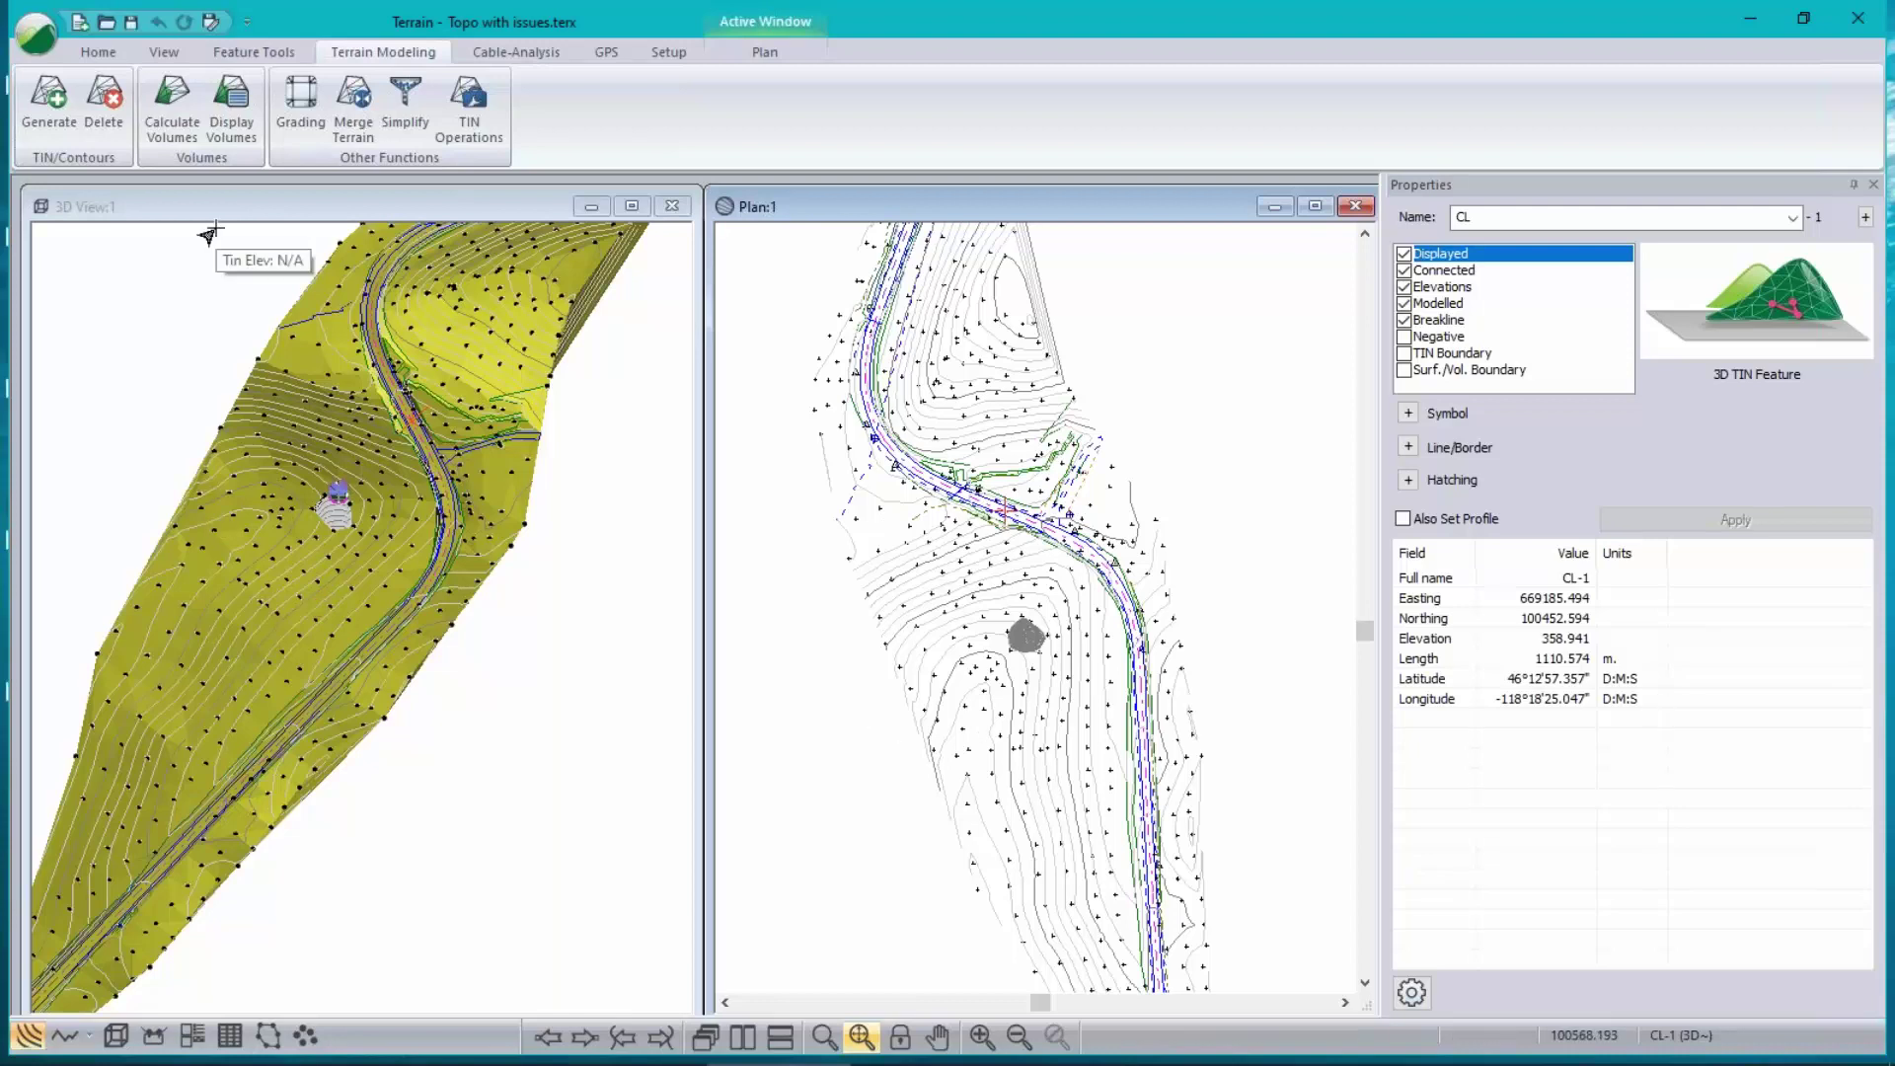
- Open the survey point file Hart Rd 1.txt using the ASCII text (#,y,x,z,code) format
click(51, 51)
click(45, 41)
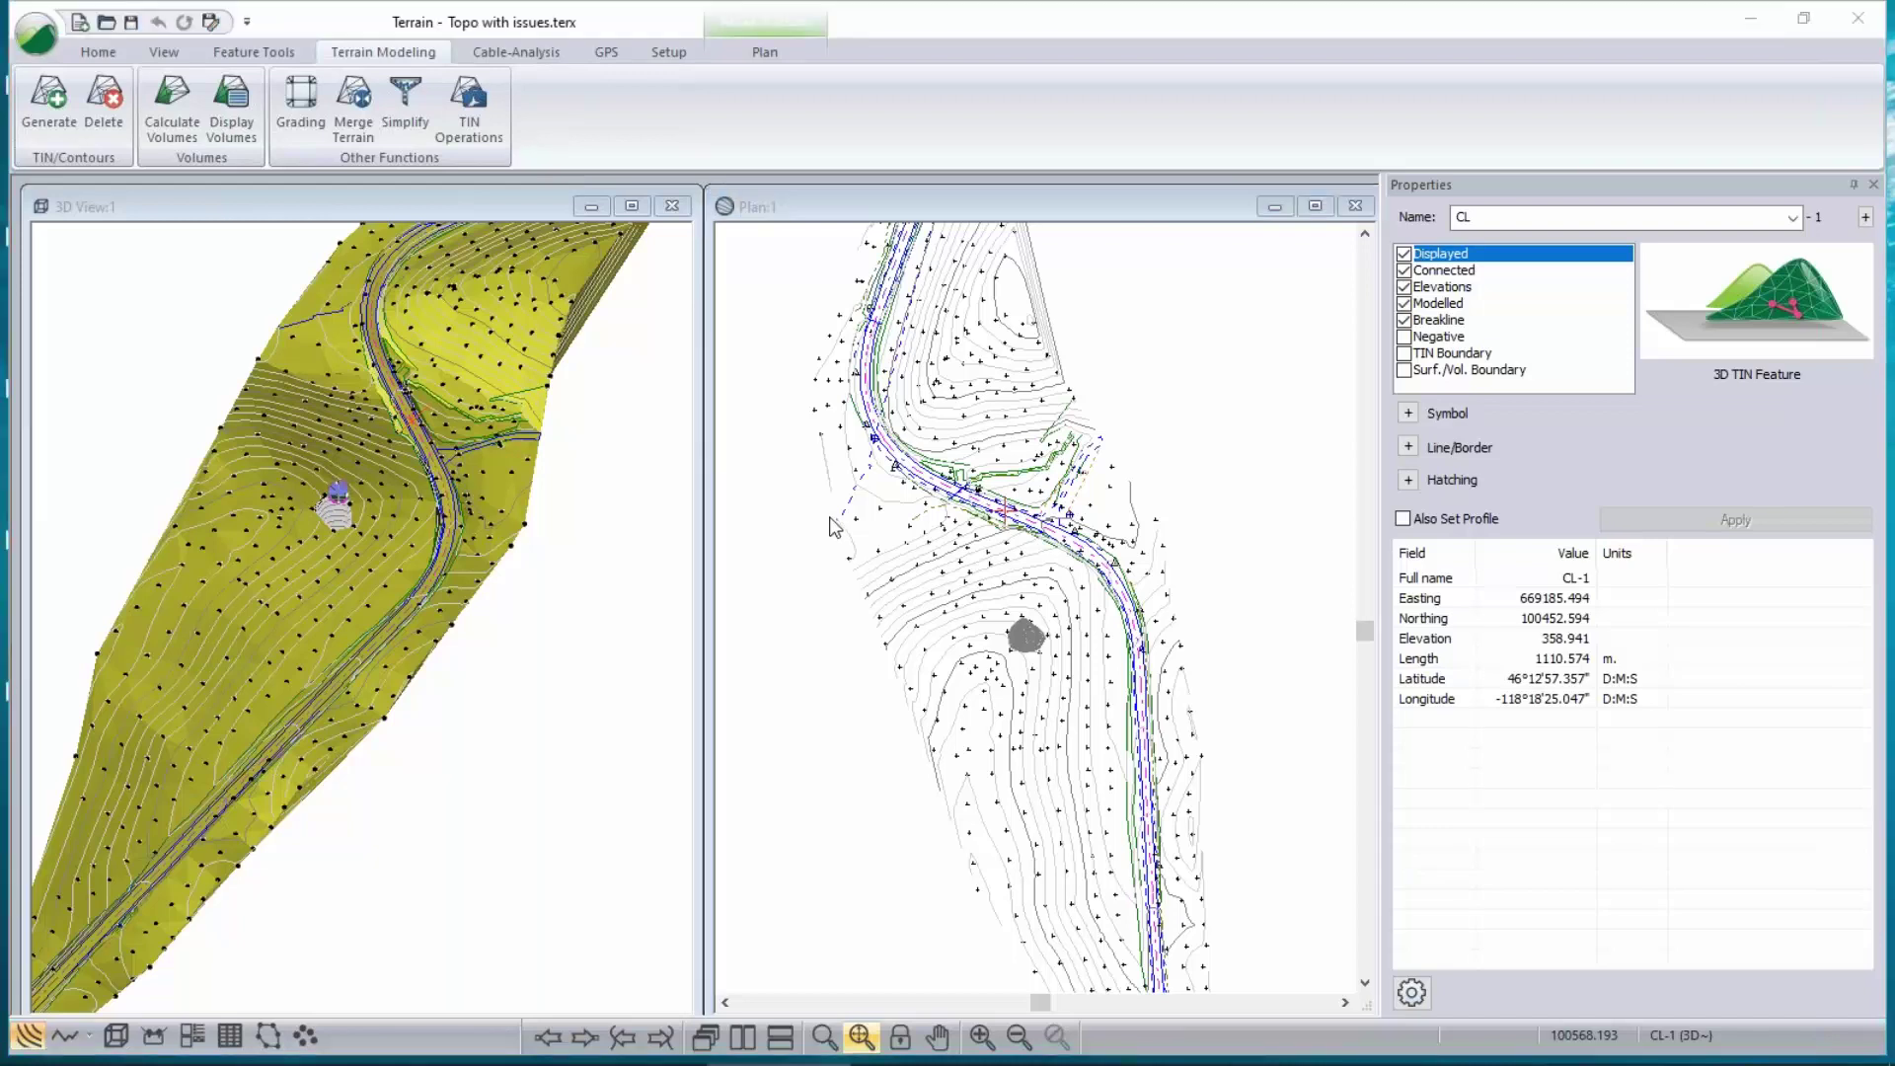
click(1752, 889)
click(1737, 774)
click(1066, 533)
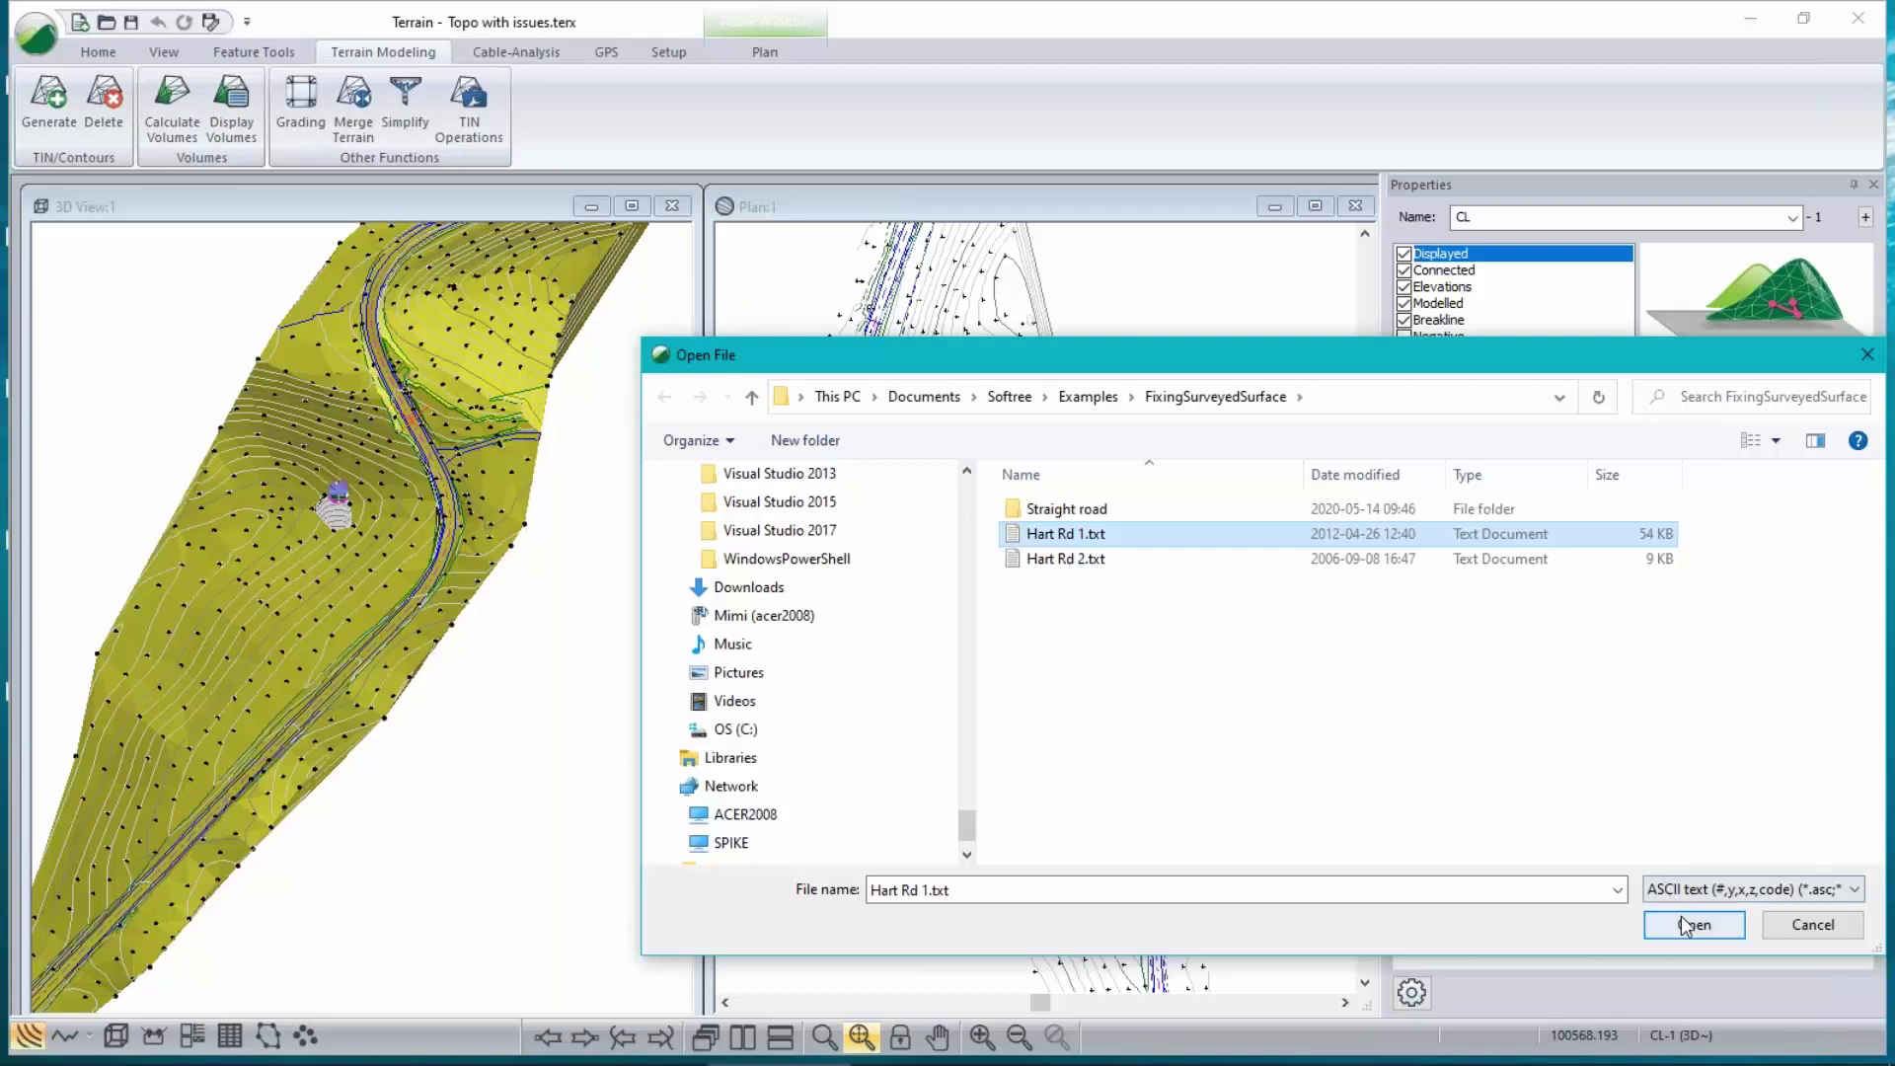
click(1686, 924)
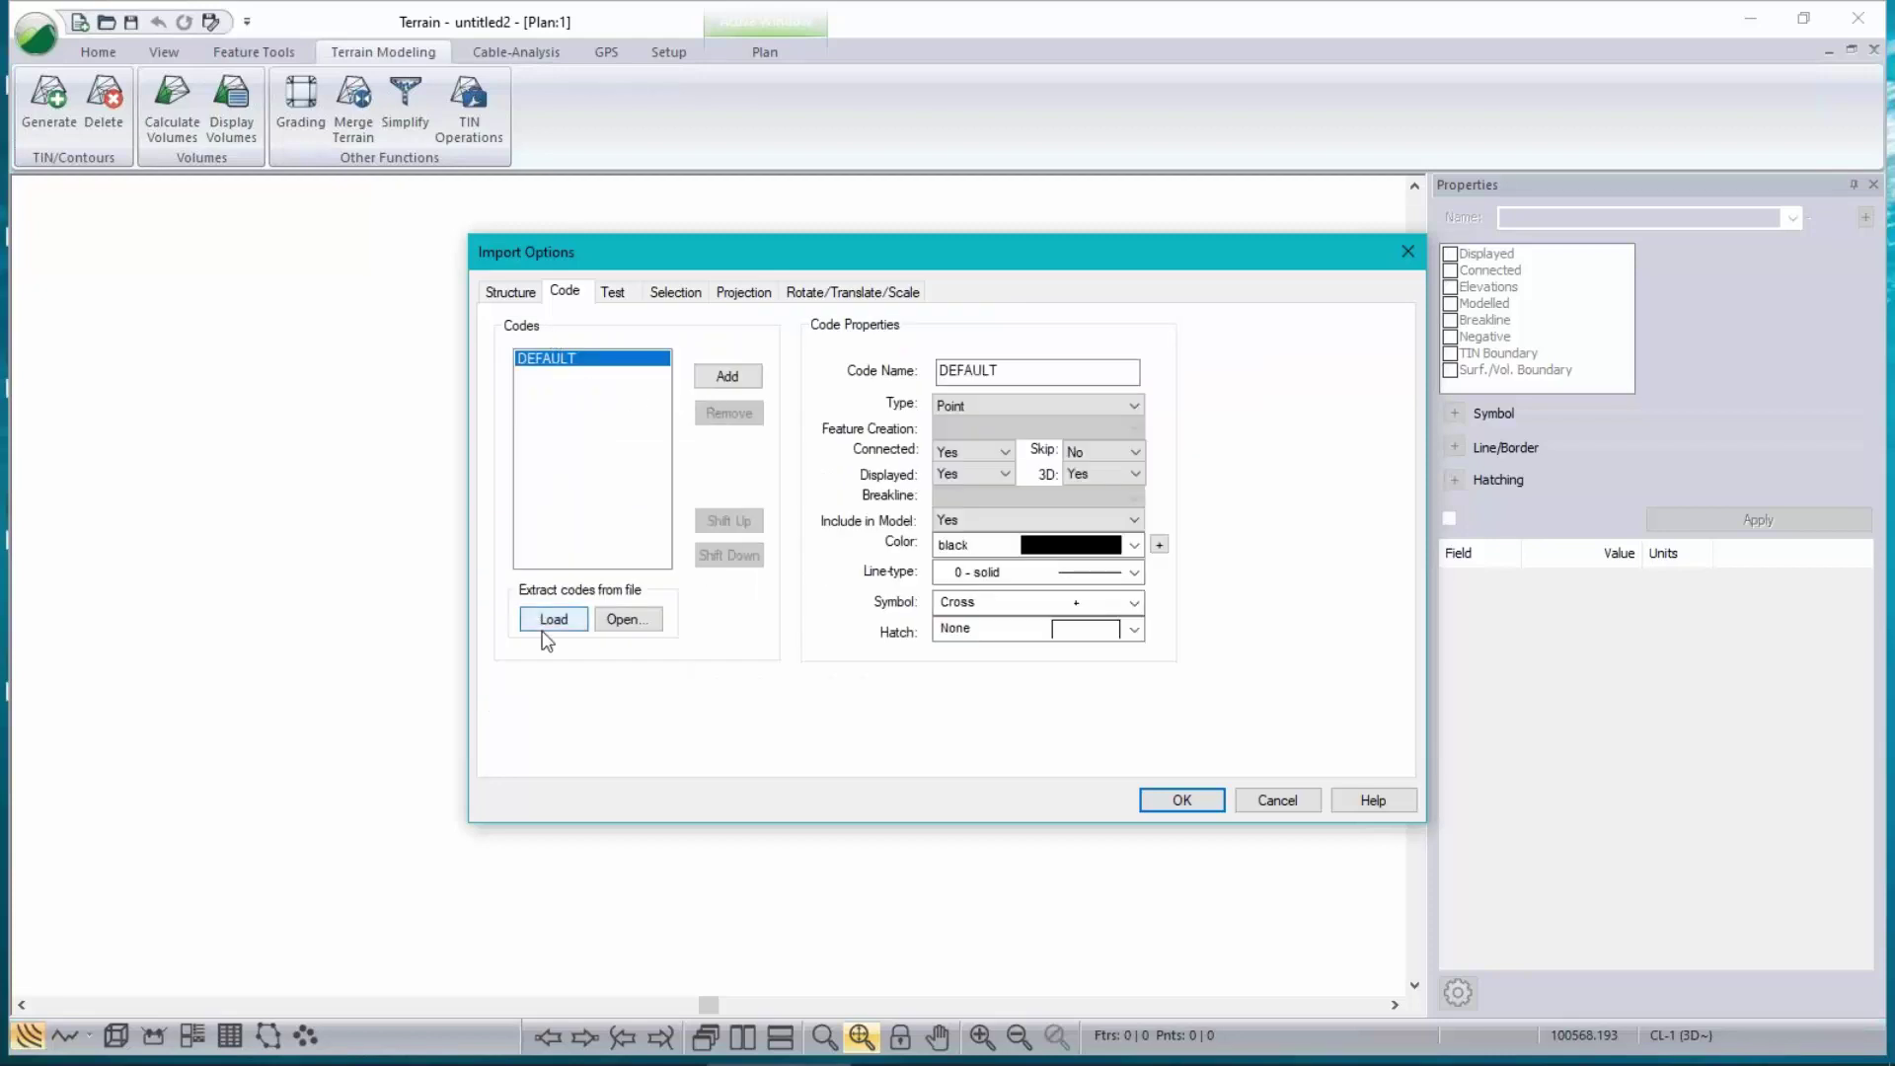
- Extract the feature codes from the survey file and inspect the properties of the CLP.CLP code
click(558, 622)
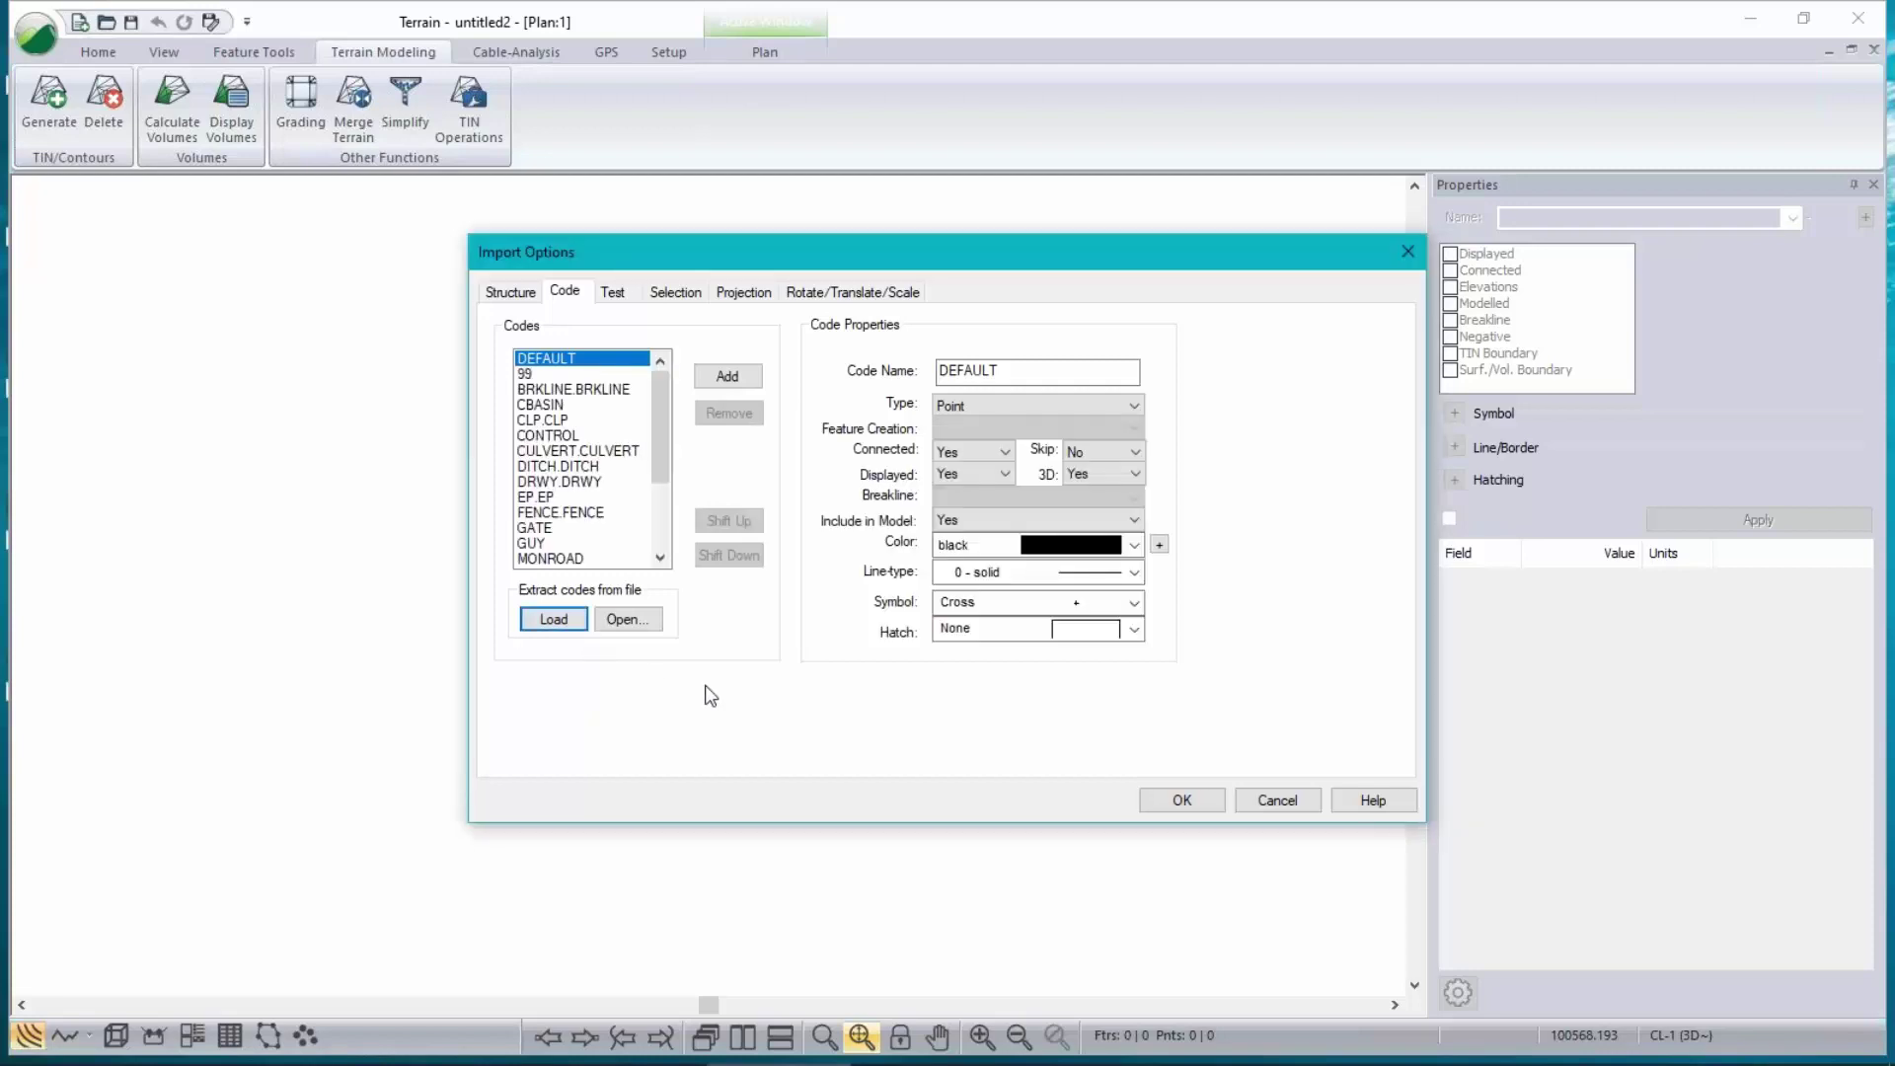
click(548, 435)
click(545, 423)
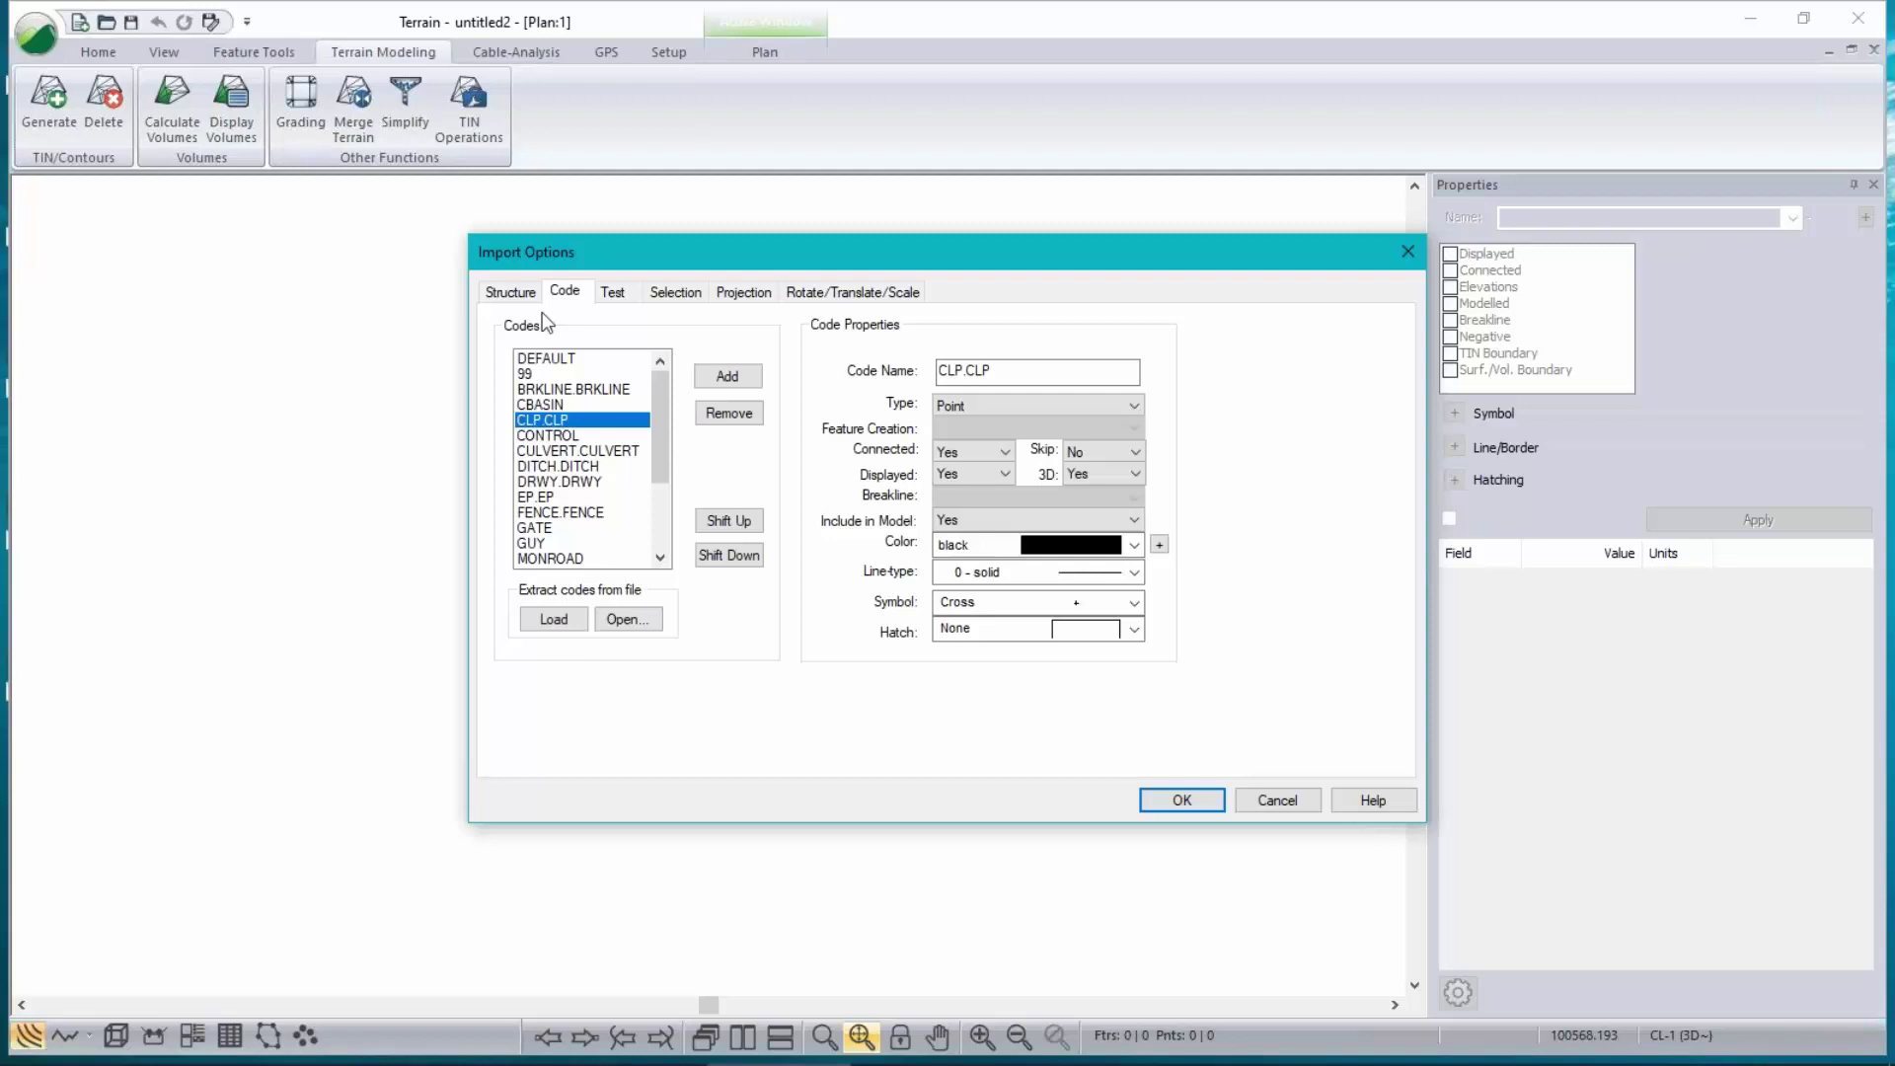
- Check the import's column assignments for coordinates, code, feature name and comment against the first test record
click(511, 293)
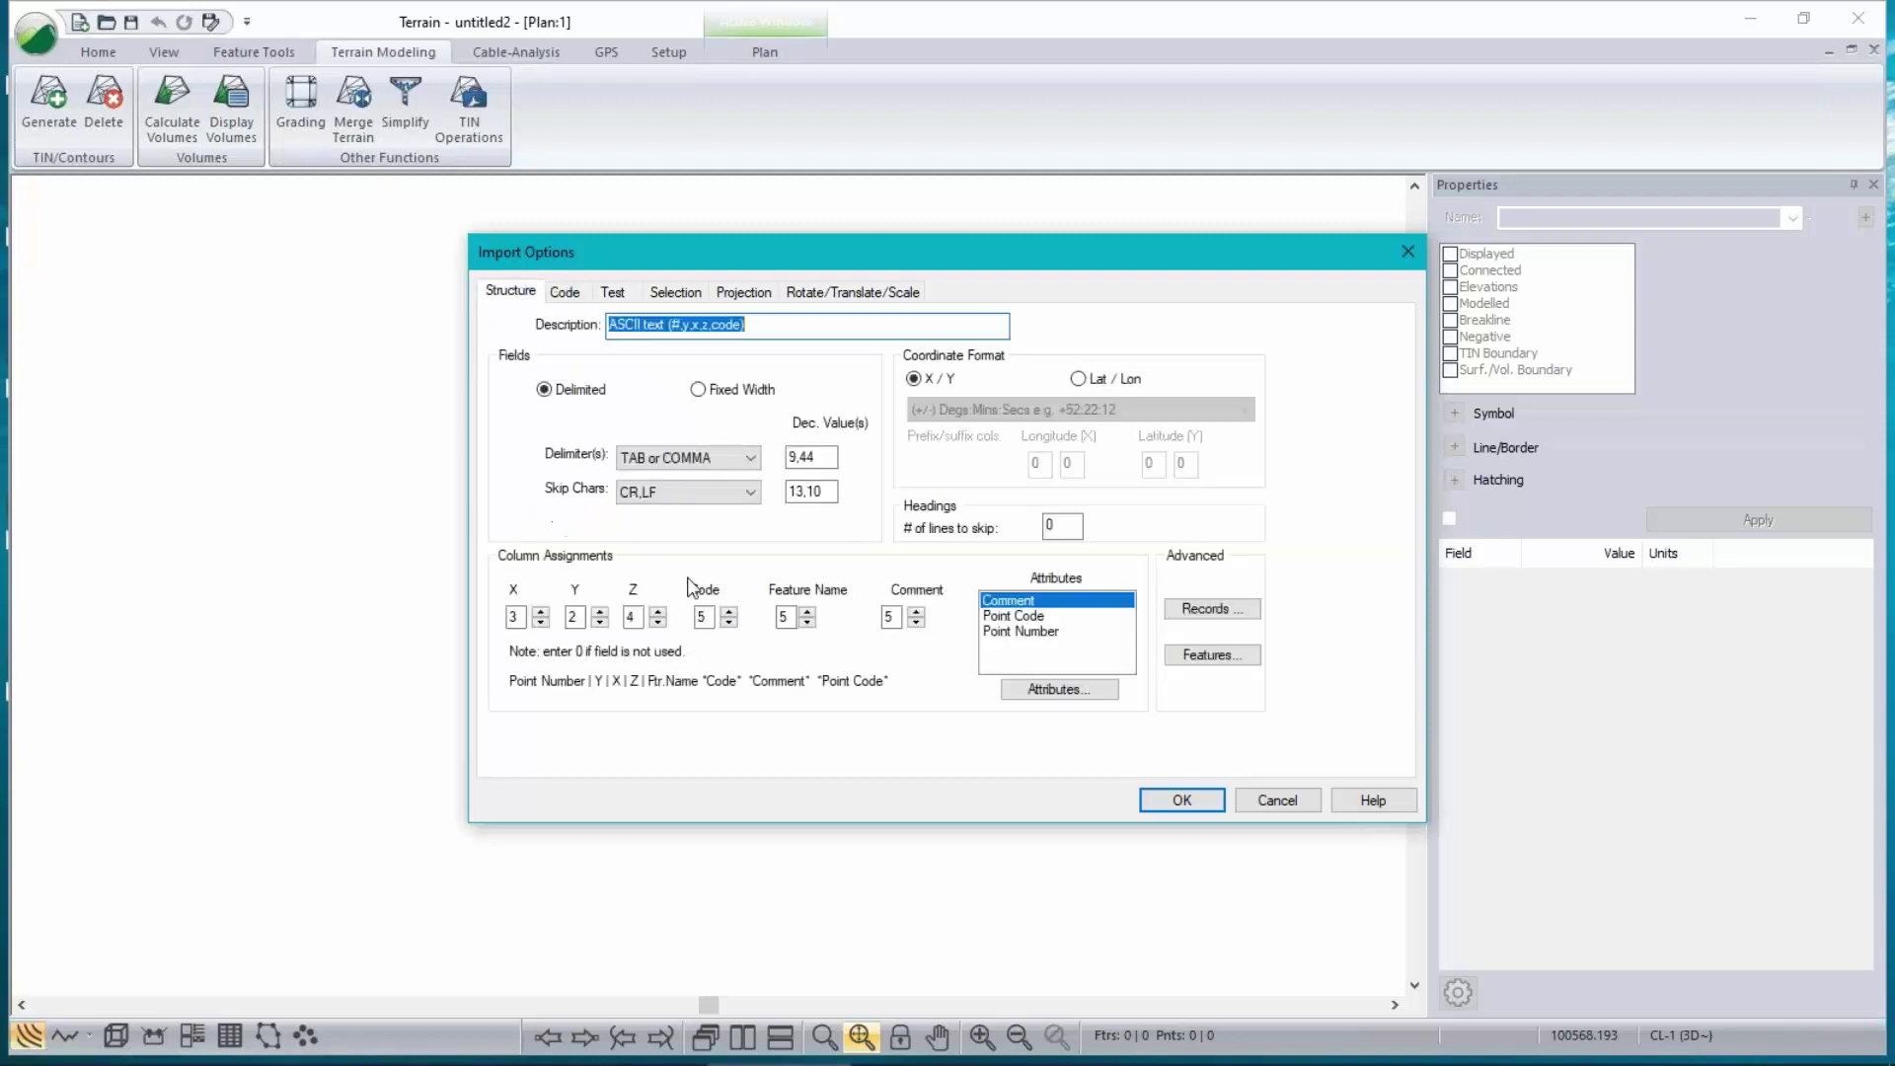
click(612, 292)
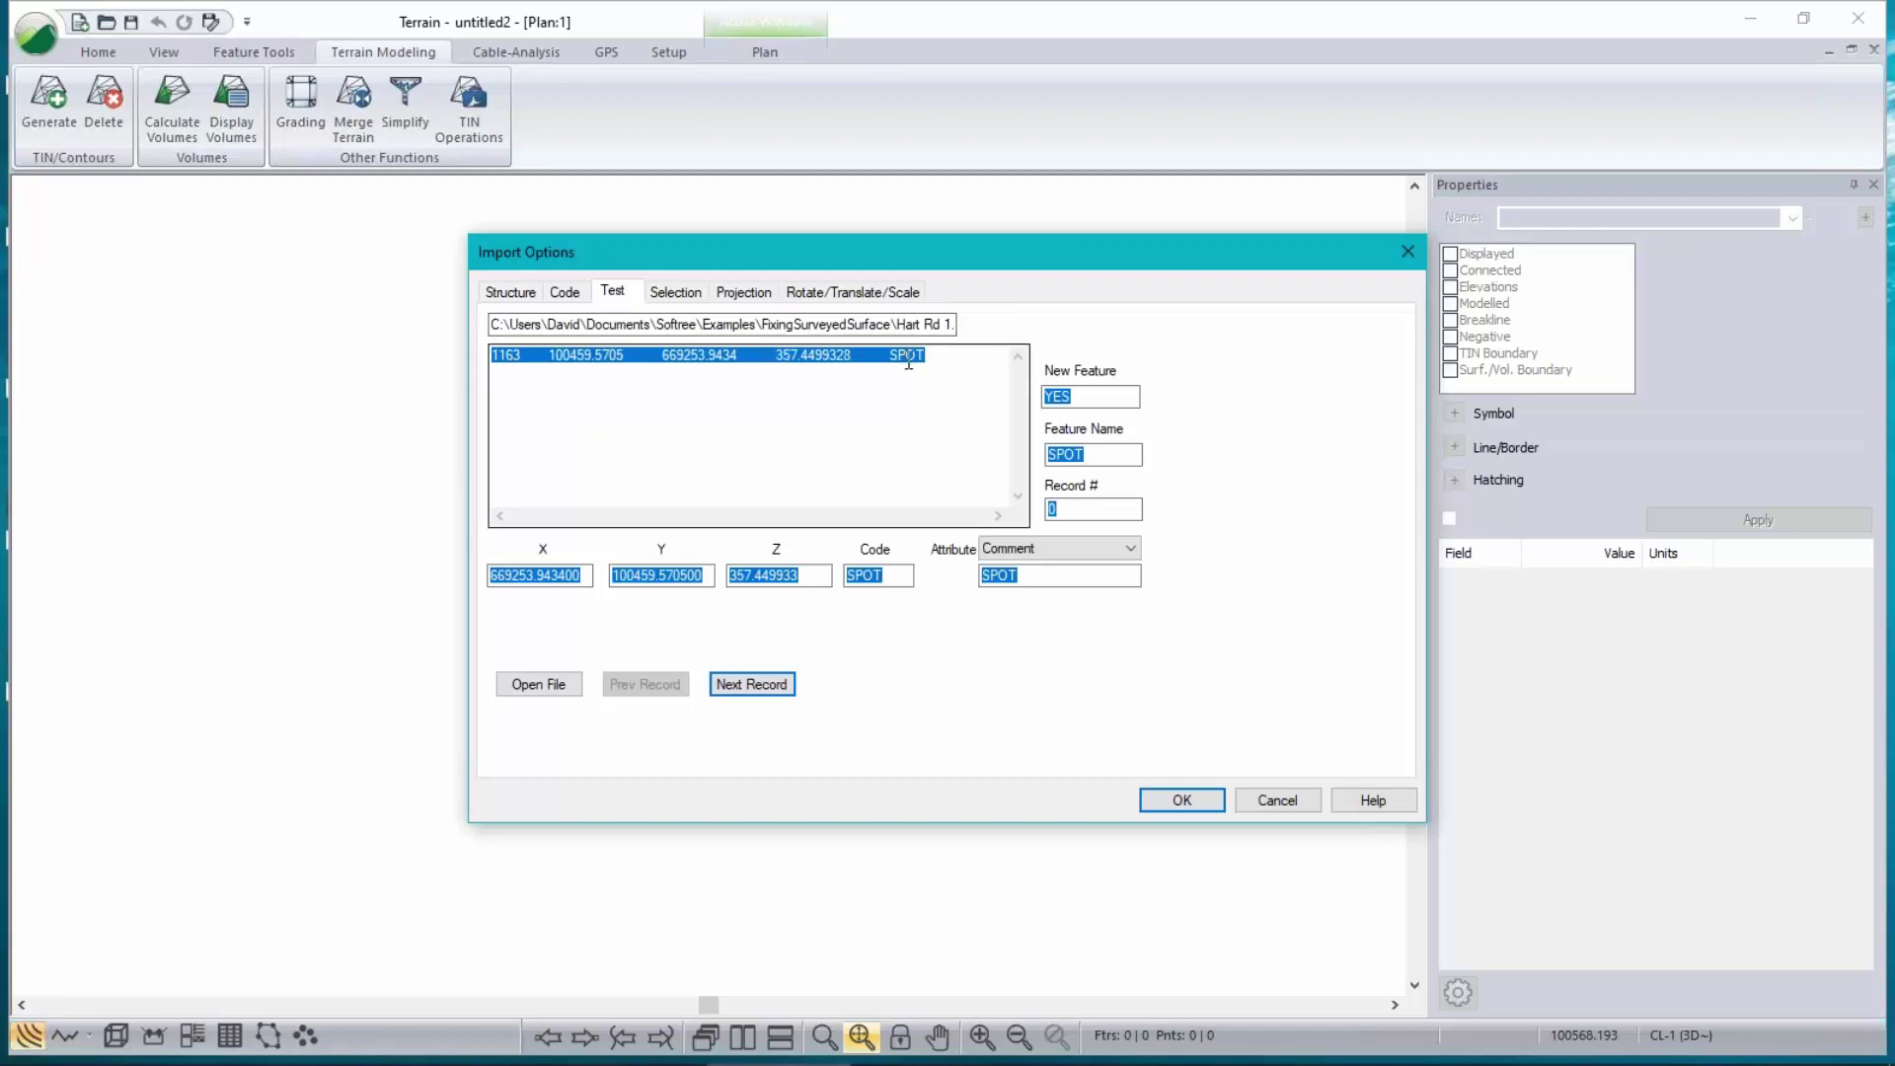
click(510, 292)
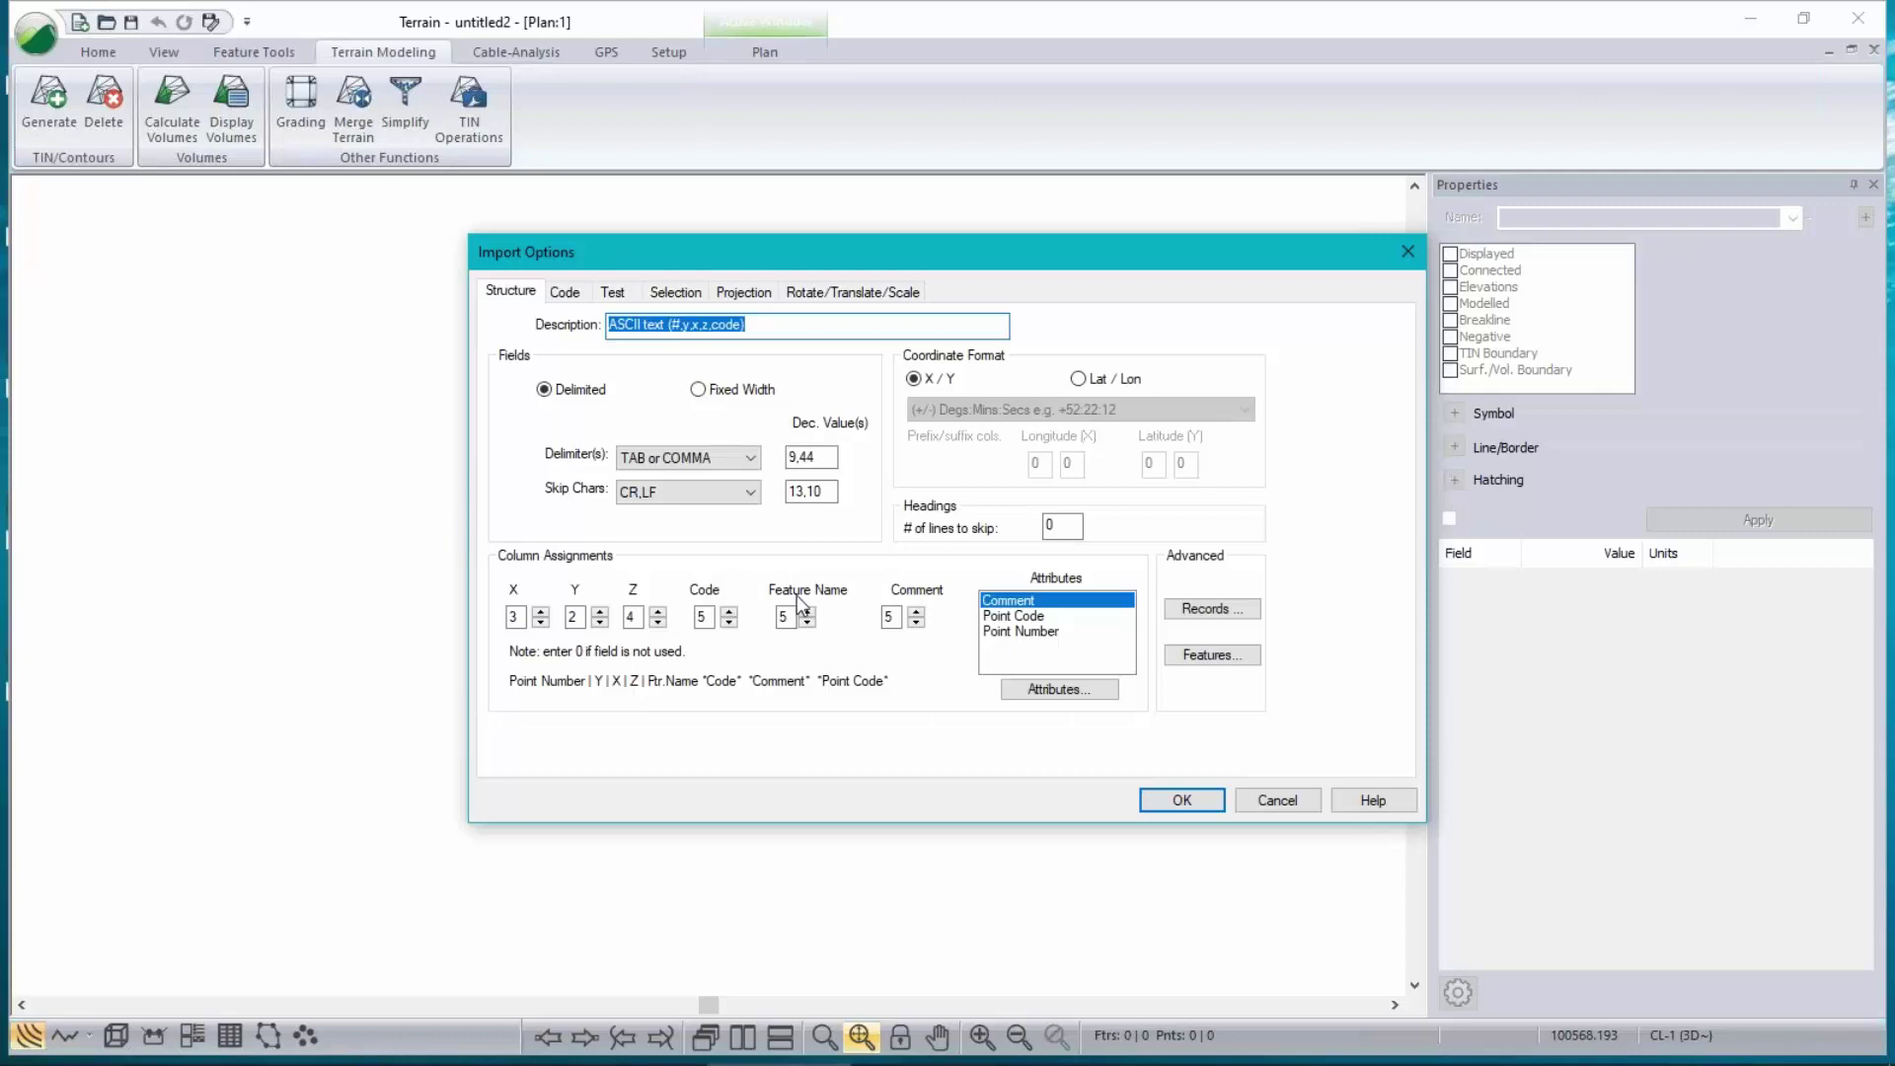
click(891, 616)
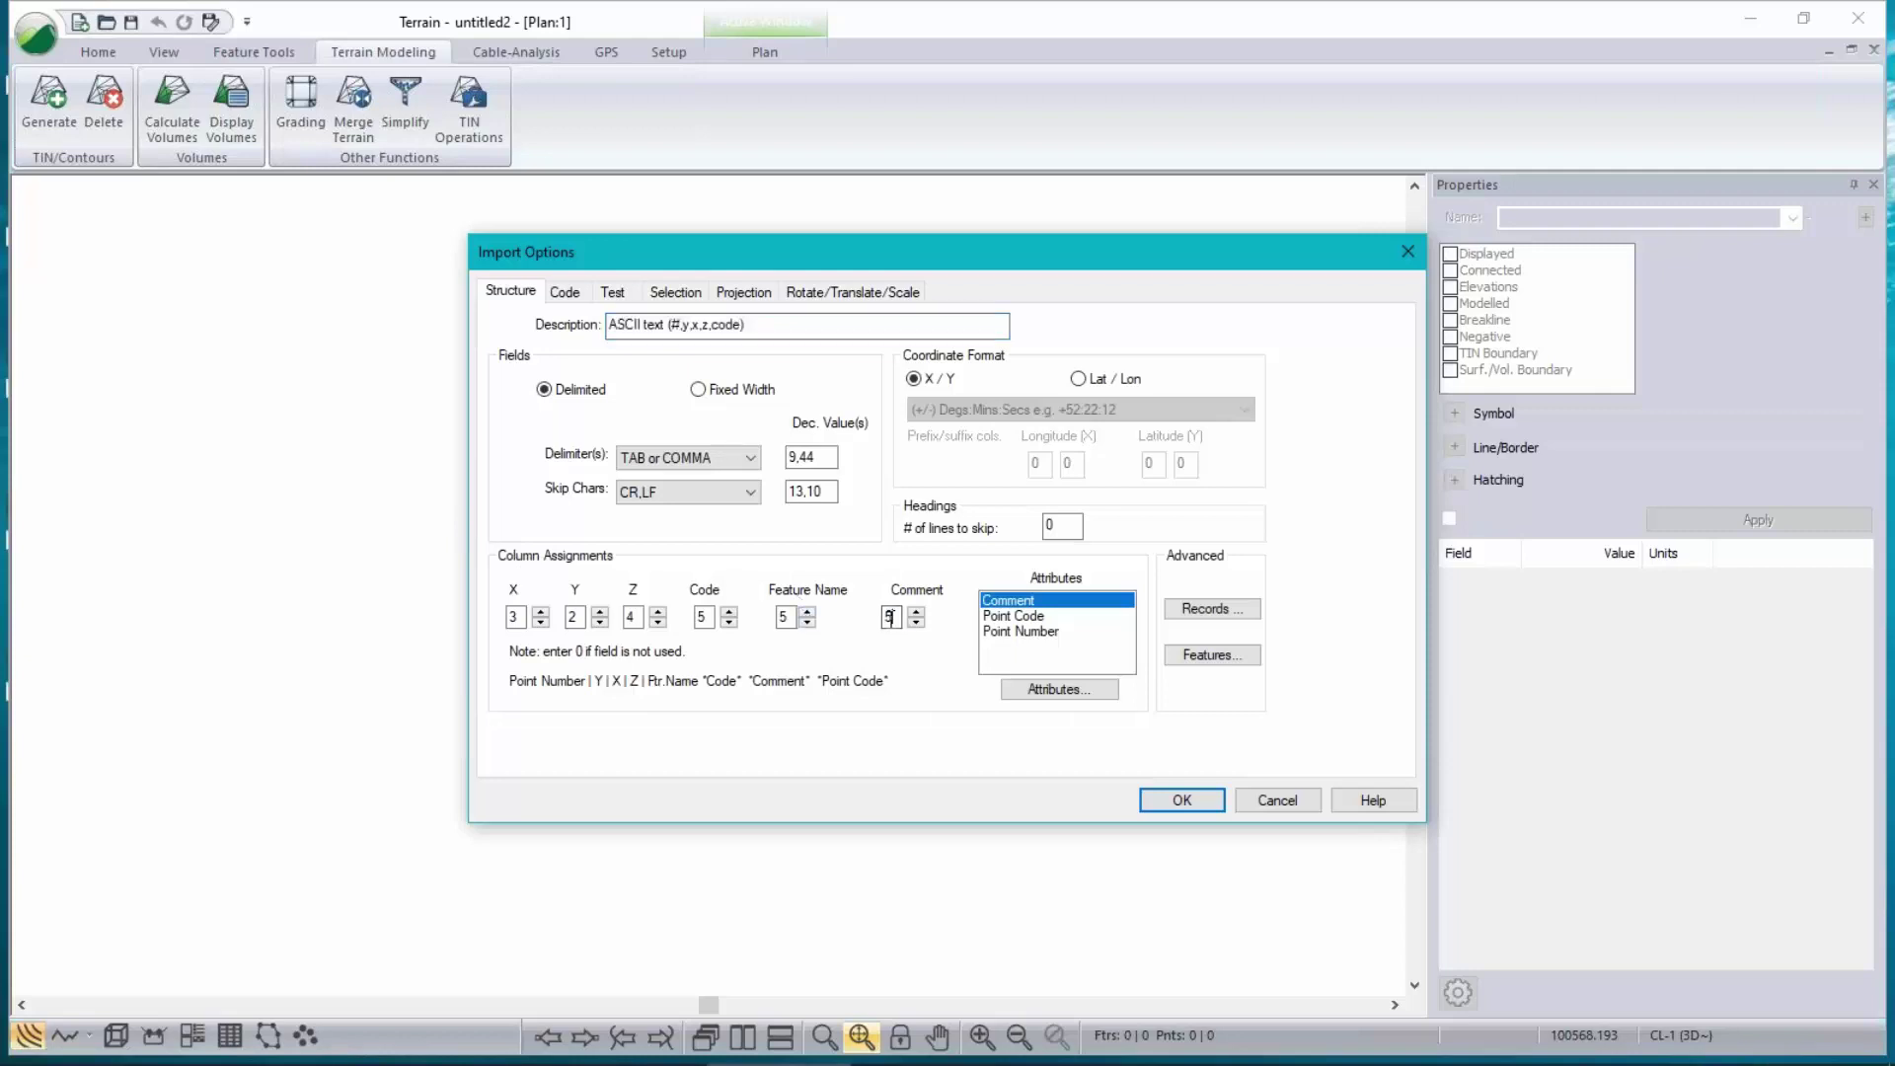
click(786, 617)
- Rename the EP.EP import code to EP* and import the survey points
click(565, 299)
click(542, 501)
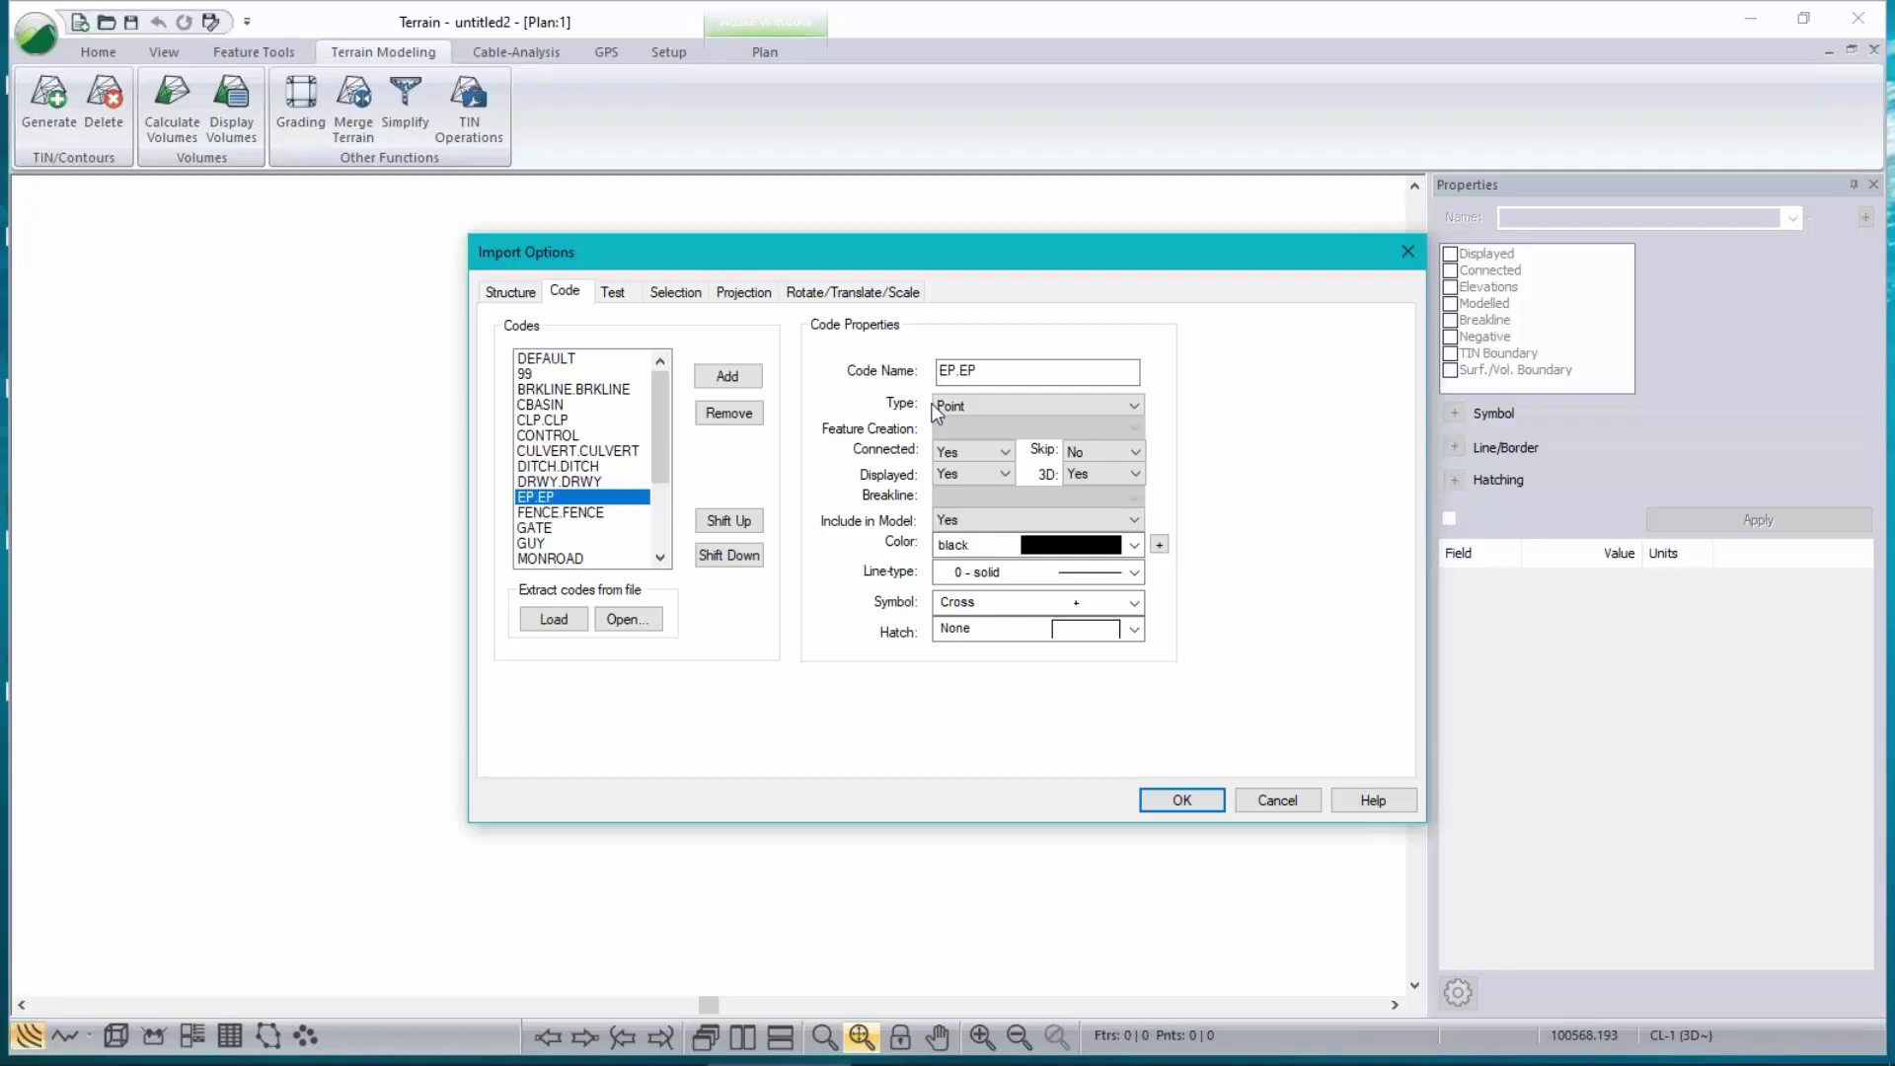
drag(951, 365, 1083, 368)
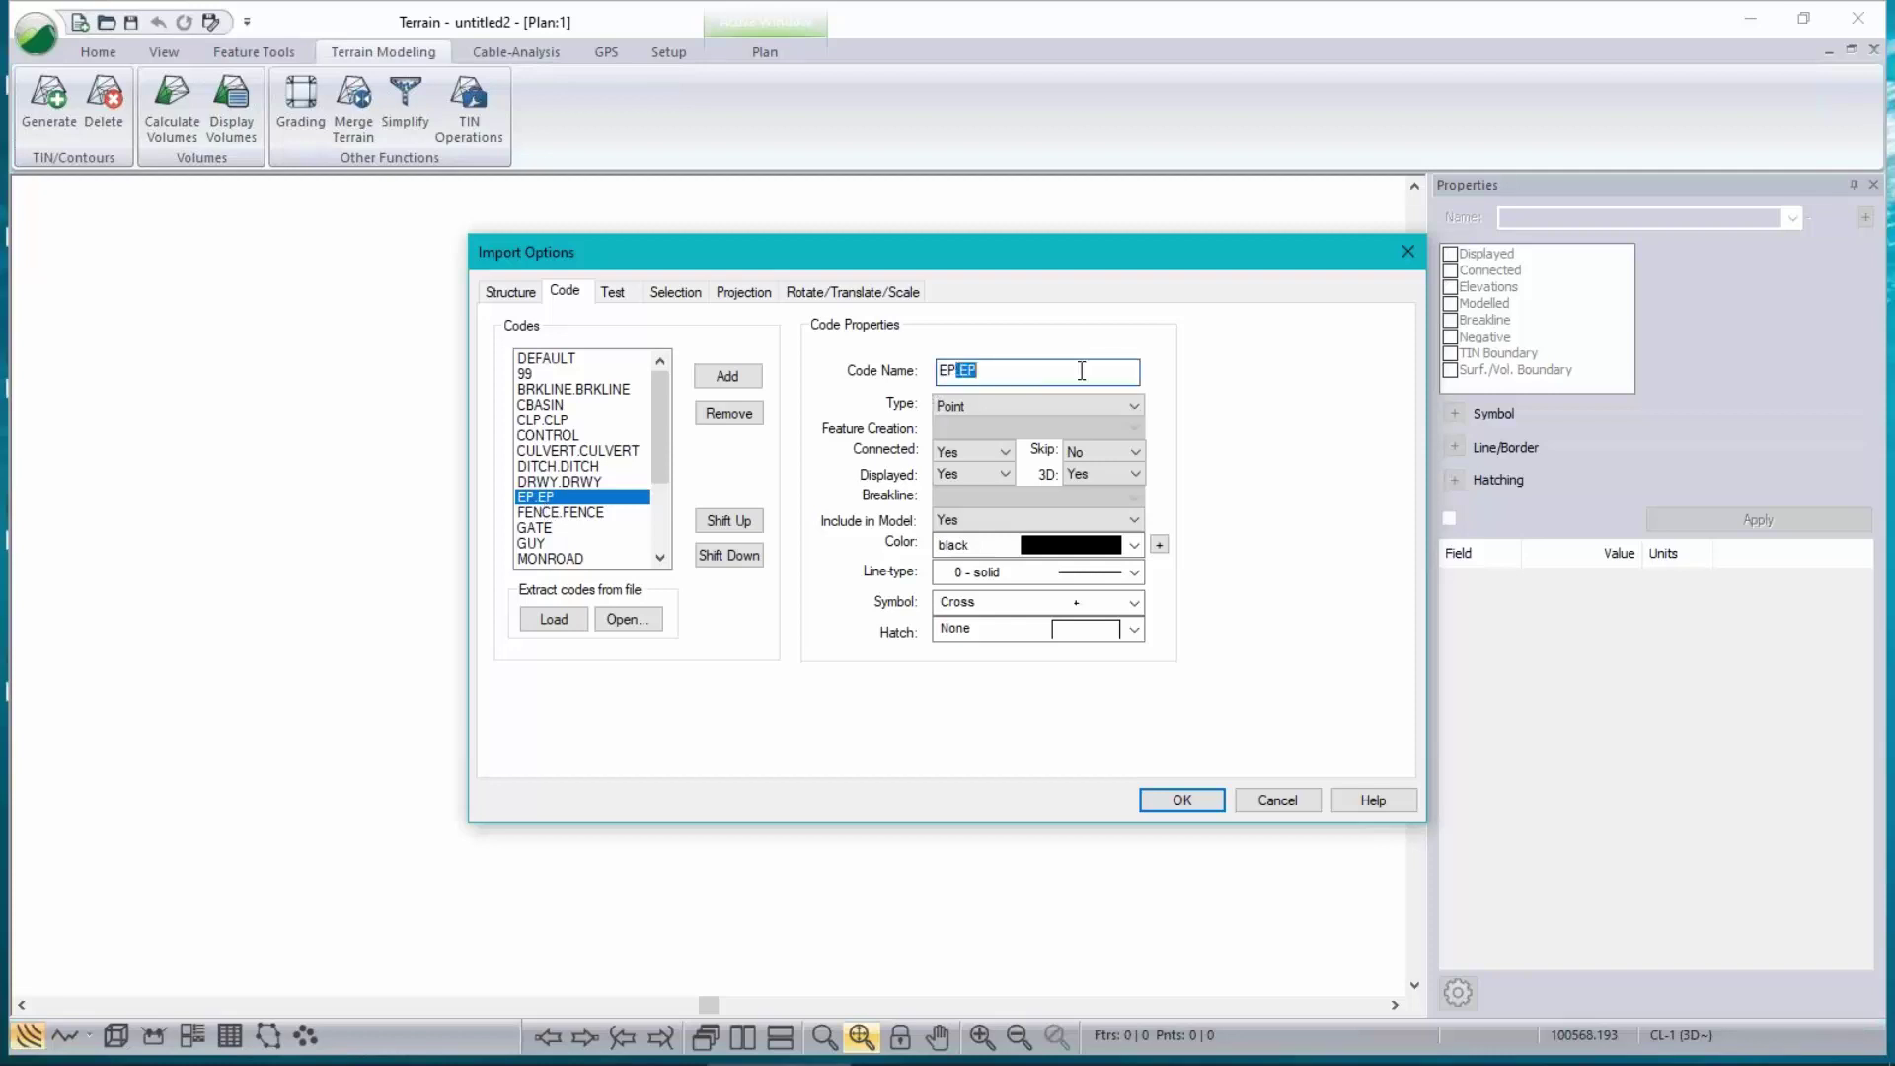
text(*)
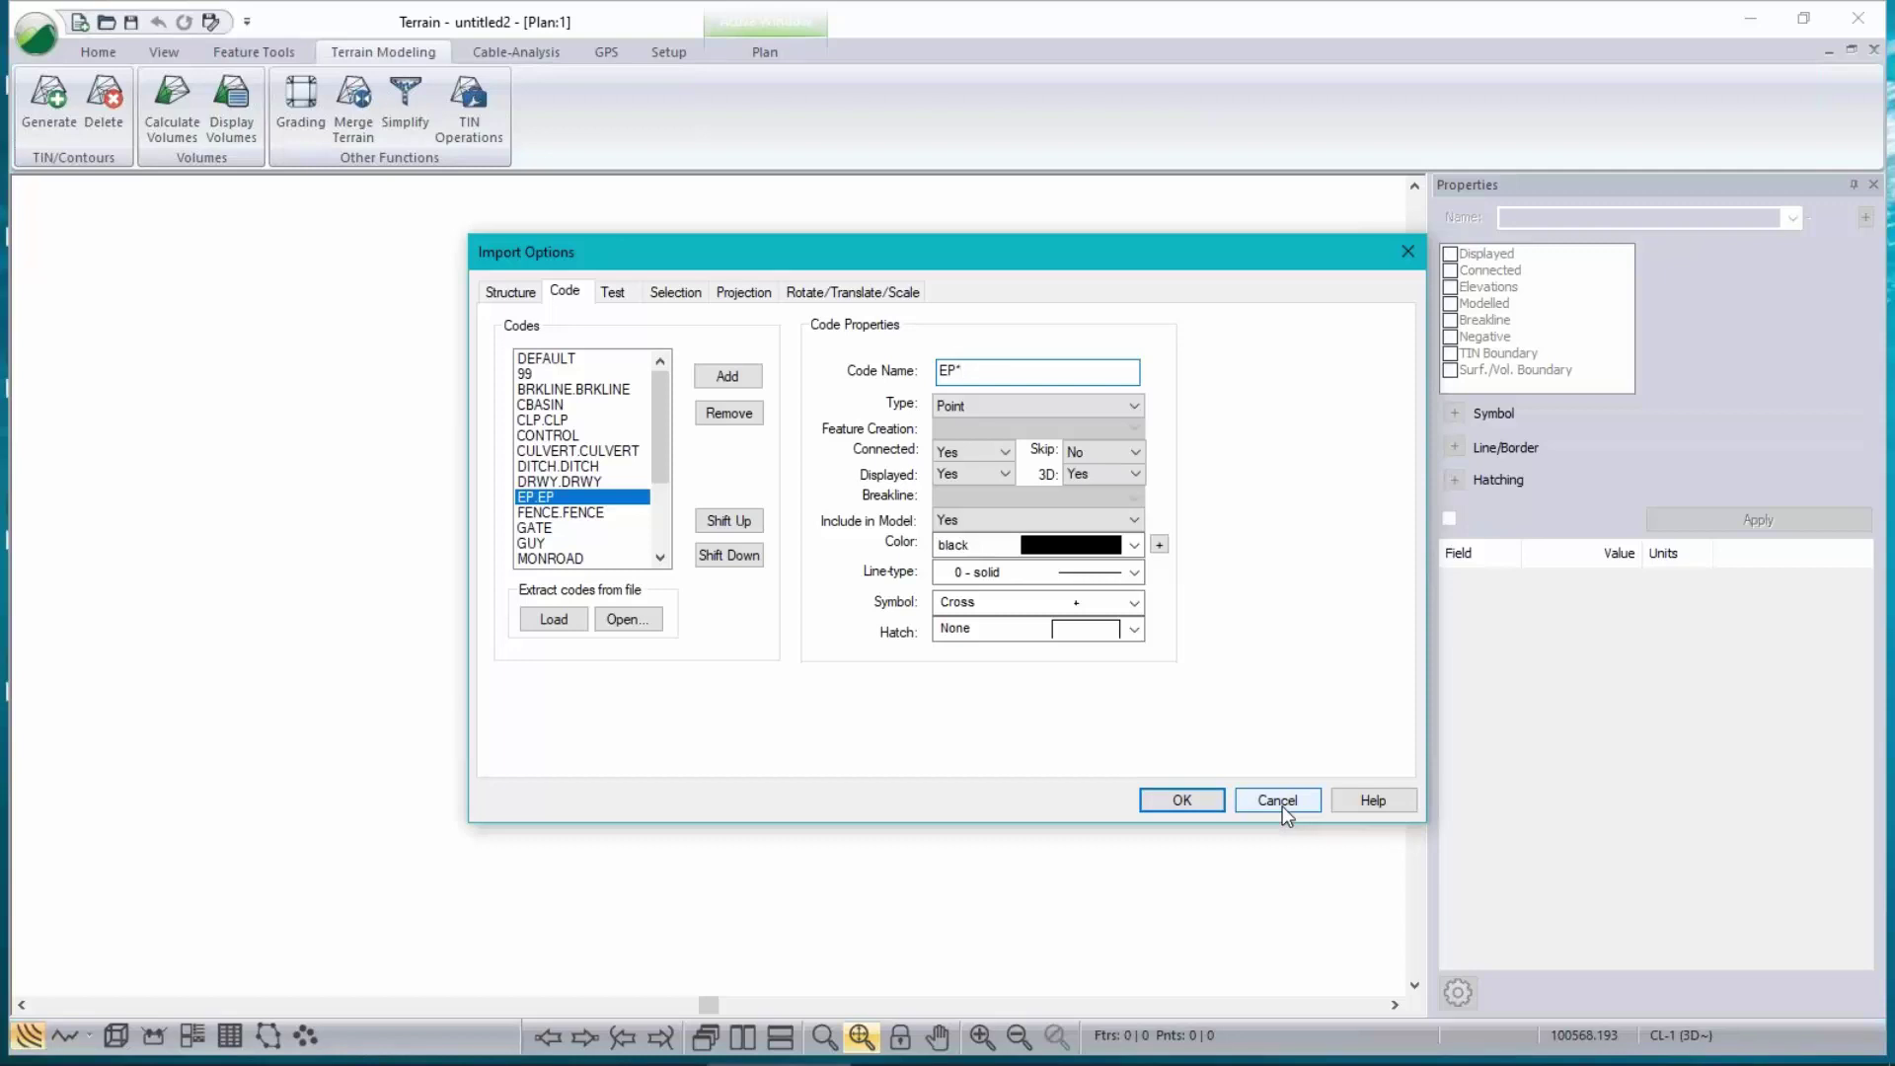
click(1174, 801)
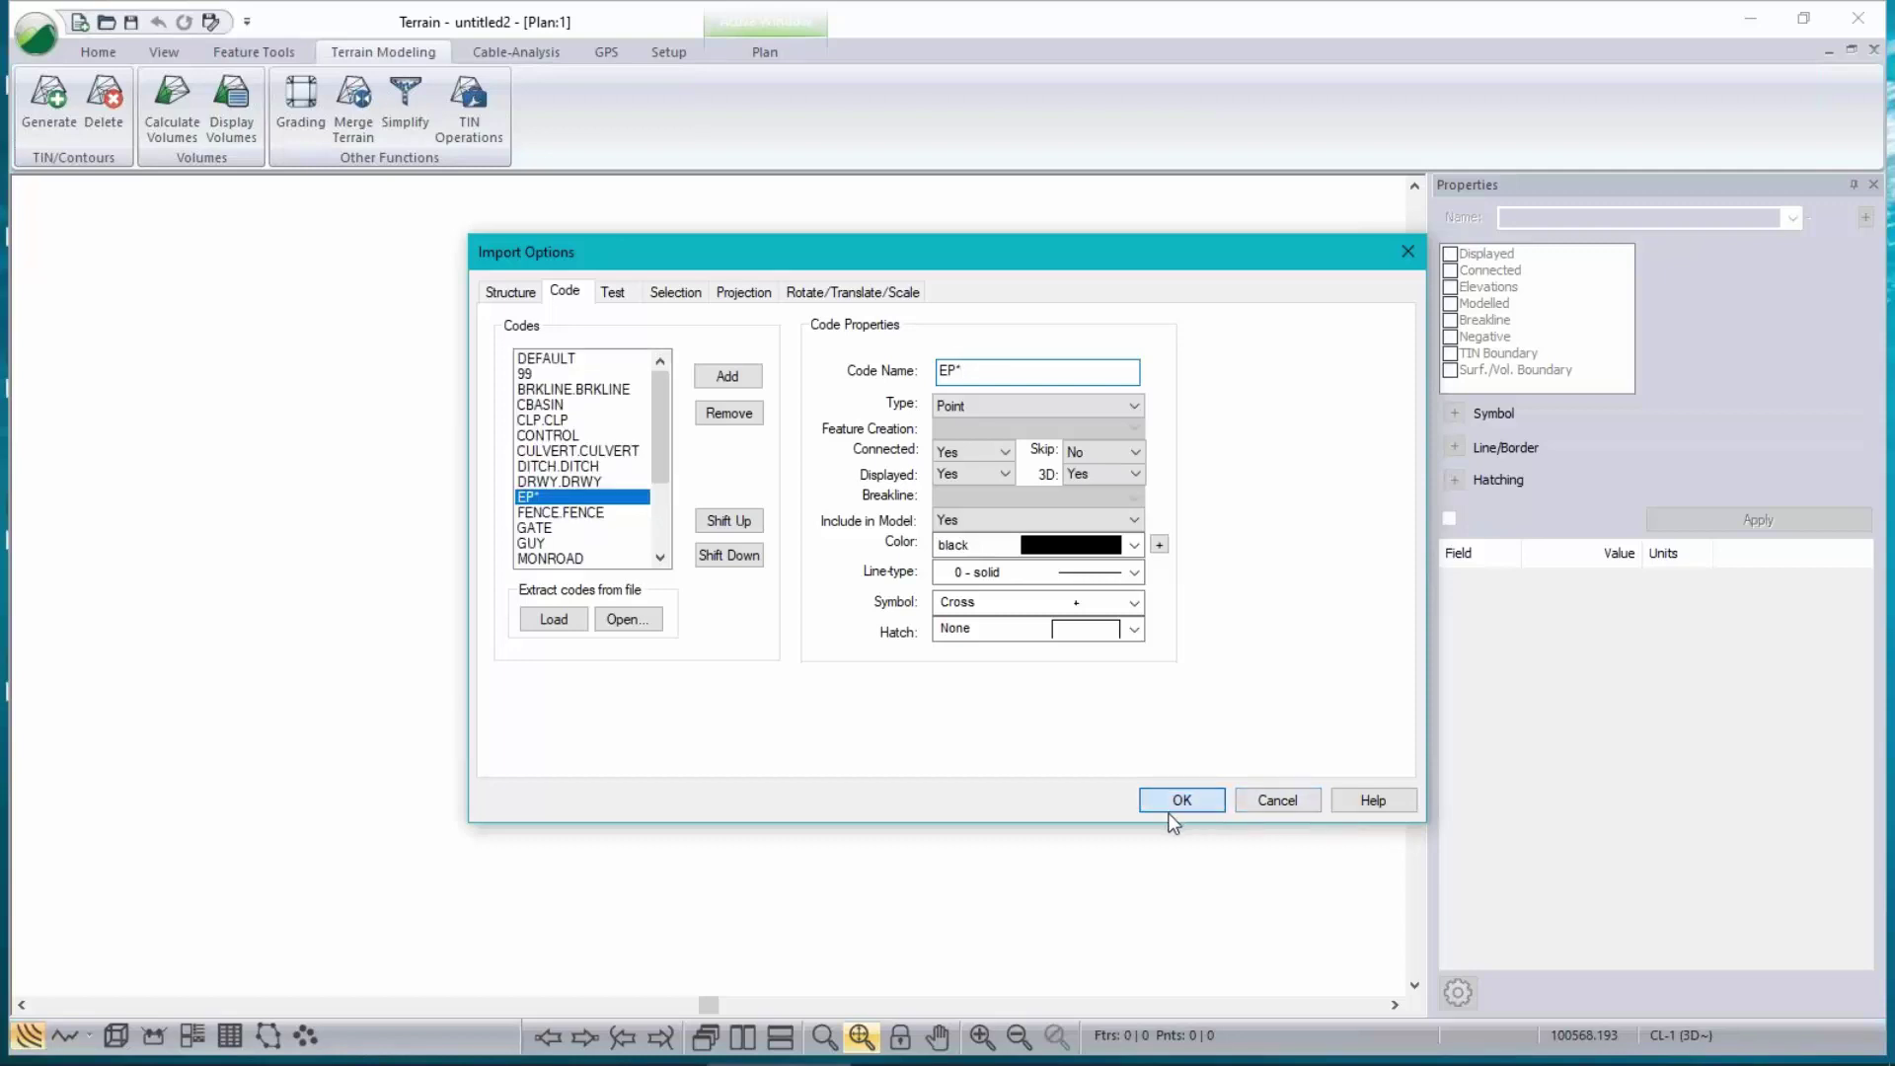
click(1032, 610)
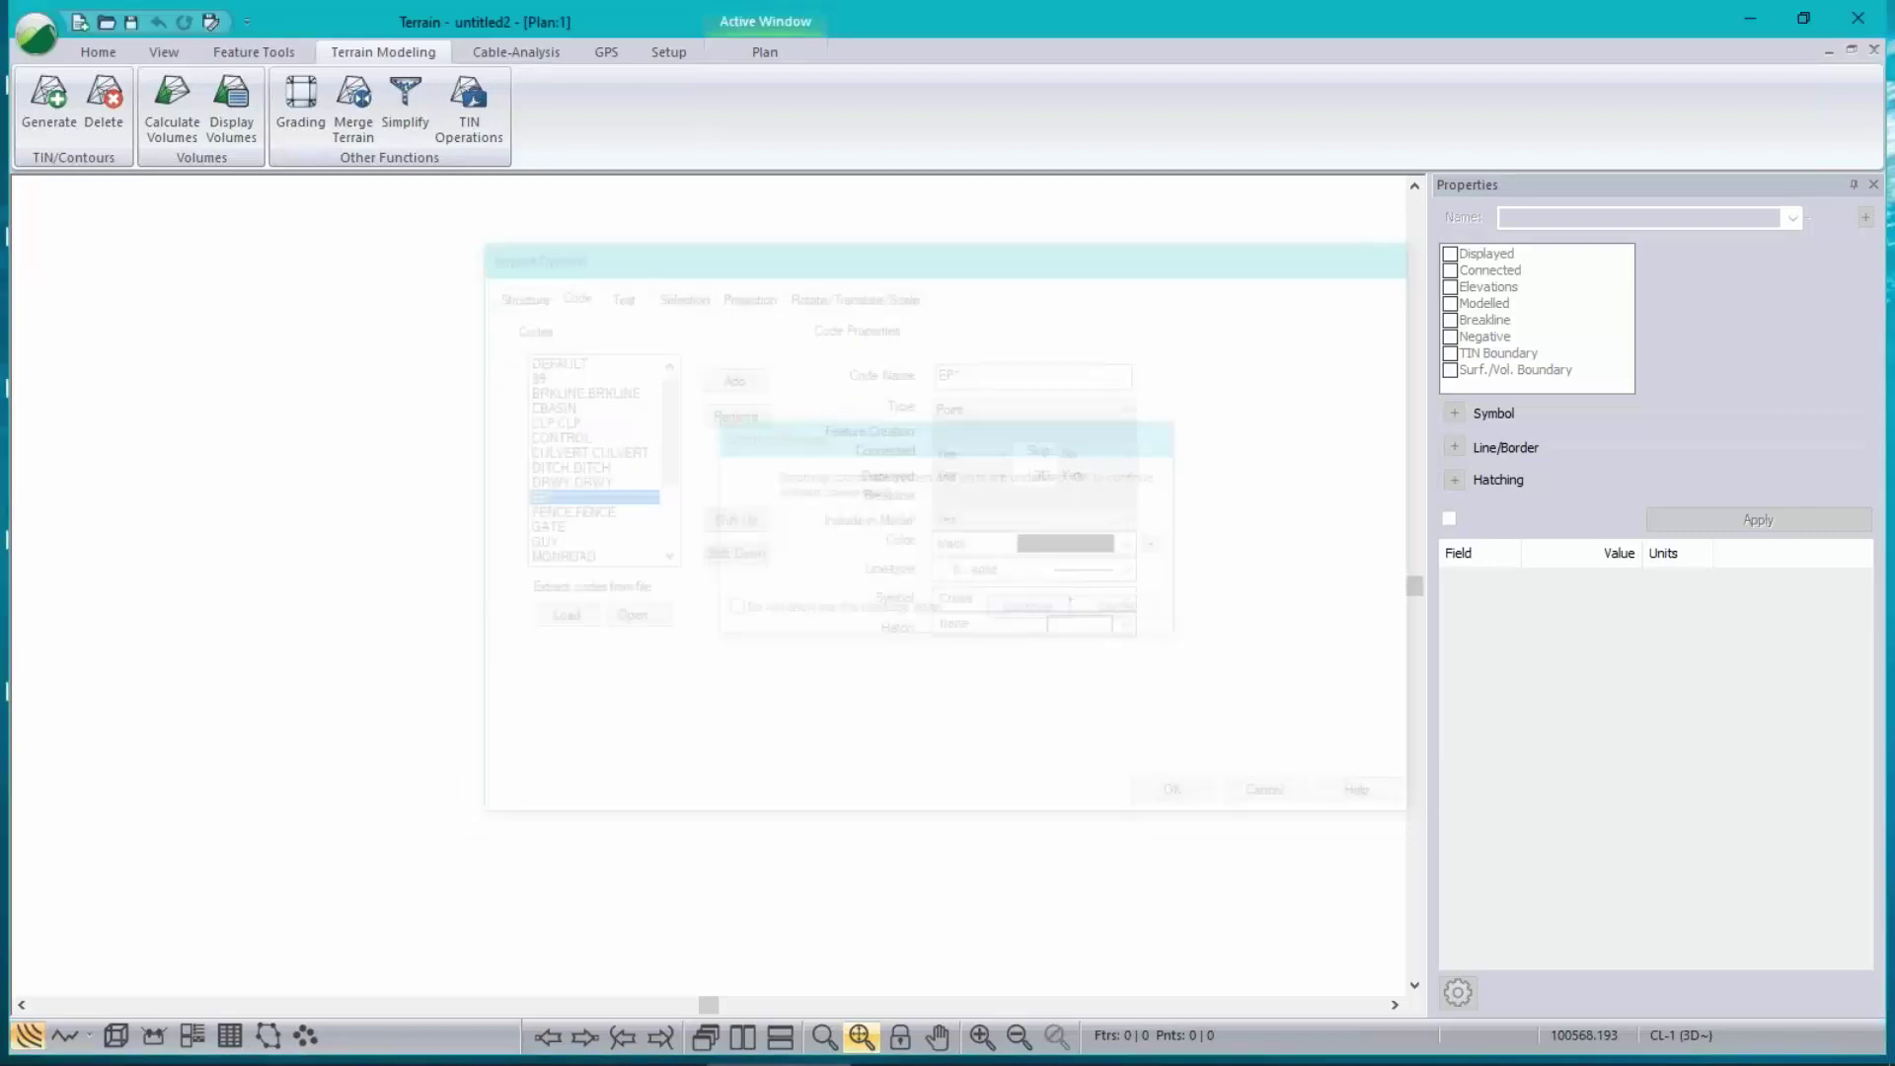
click(1857, 17)
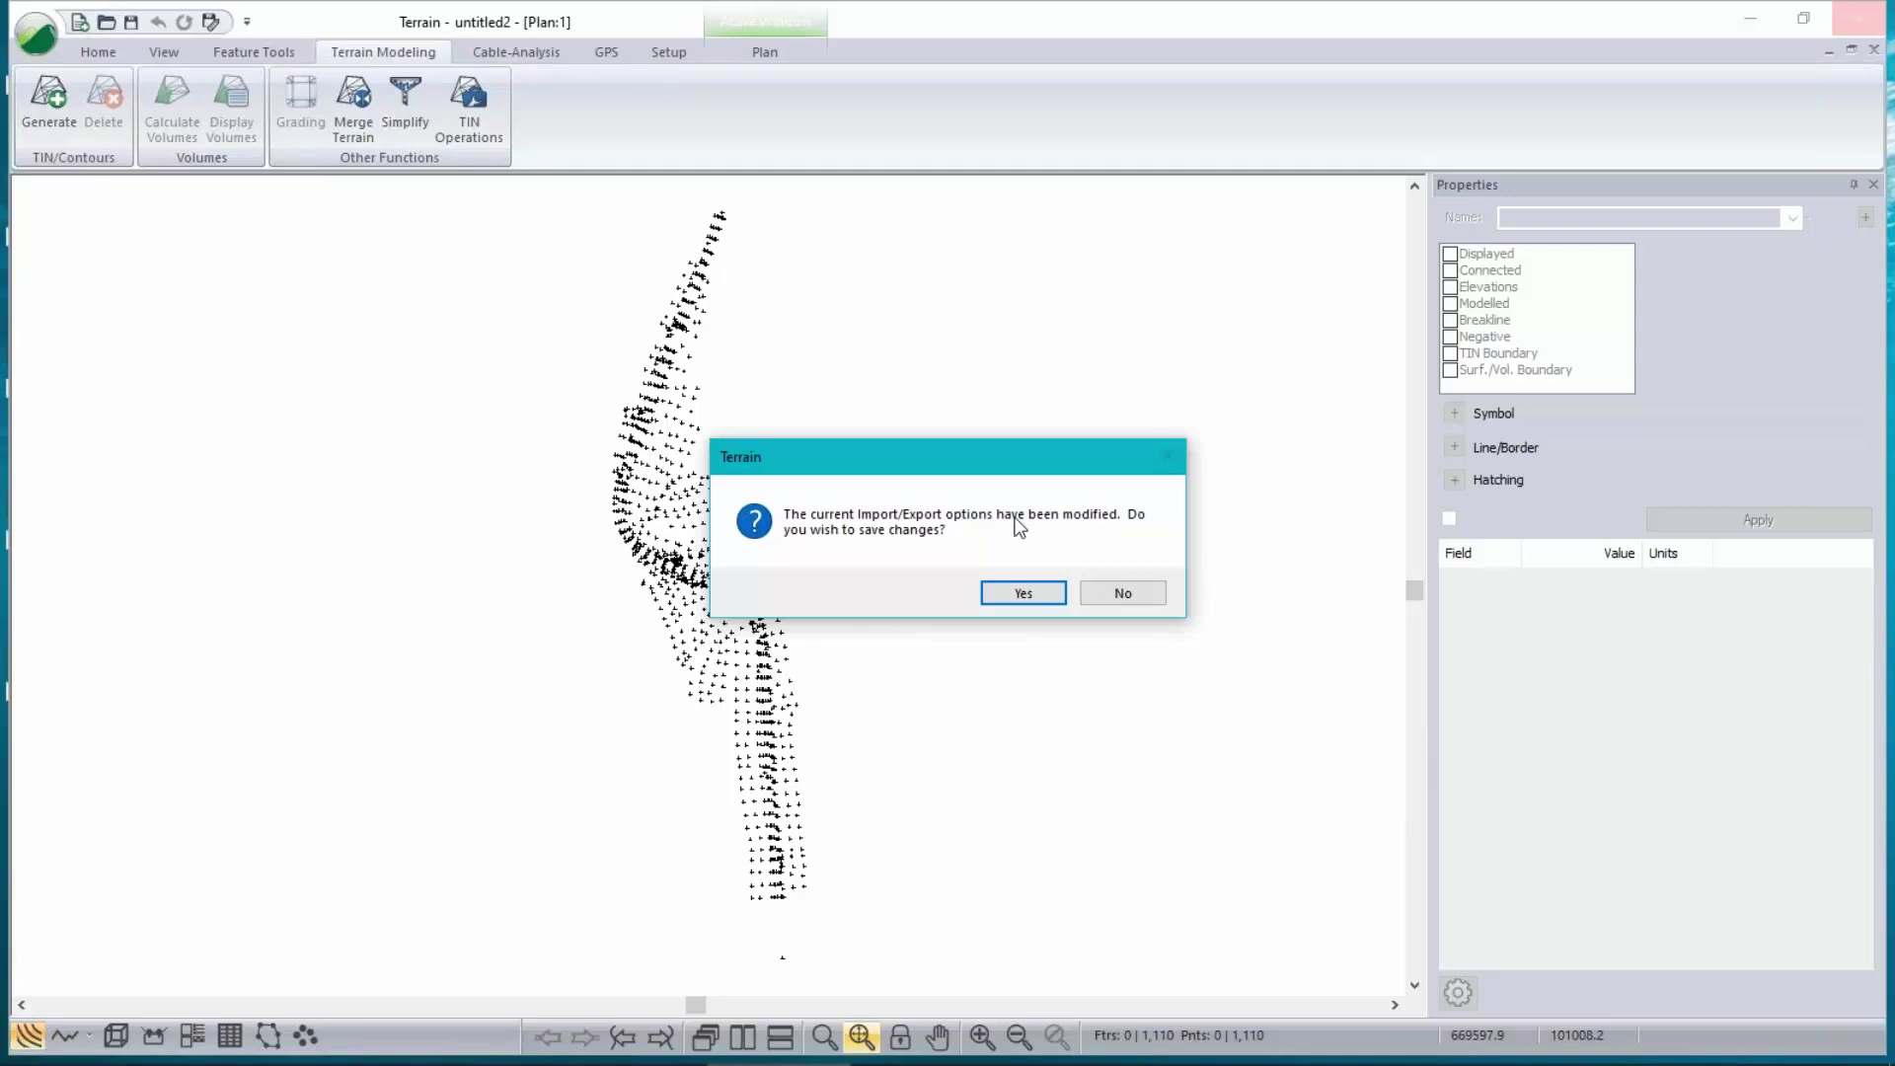
click(1027, 582)
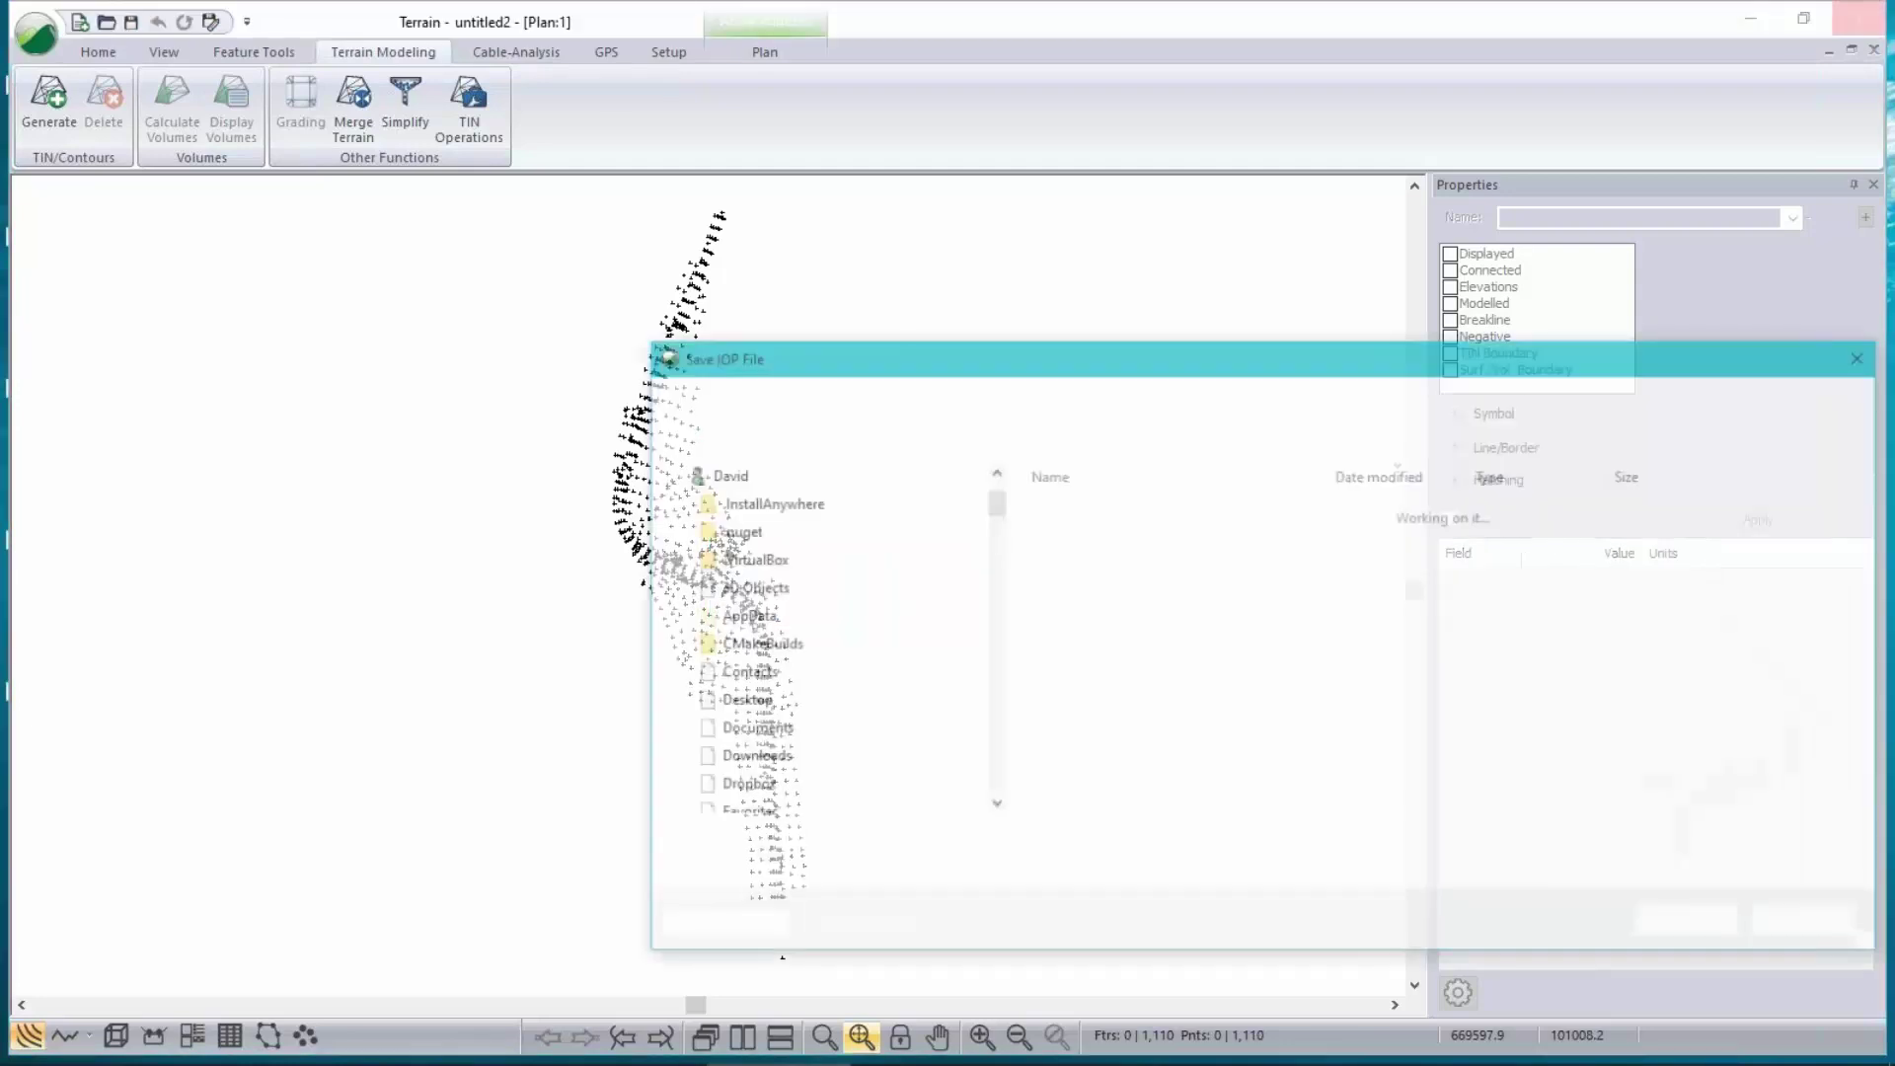
click(1110, 536)
click(1113, 511)
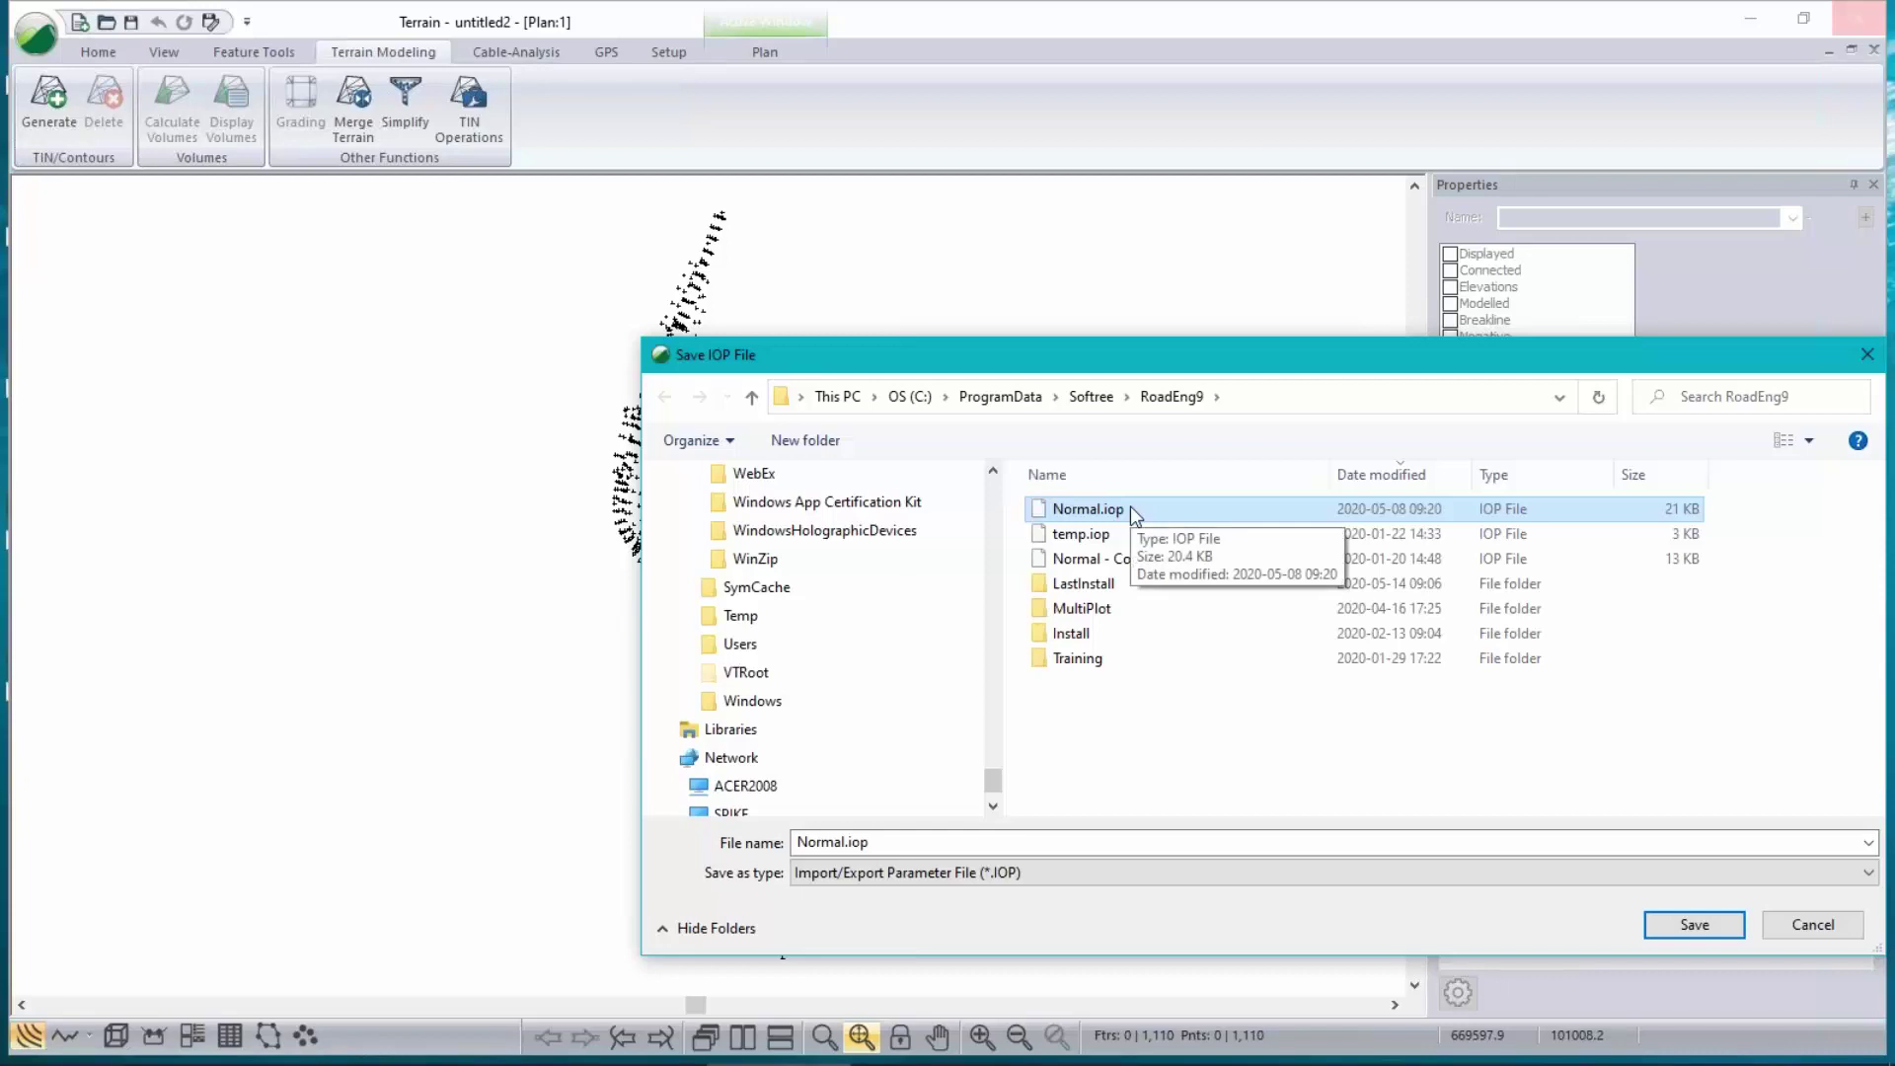
click(1837, 938)
click(1840, 939)
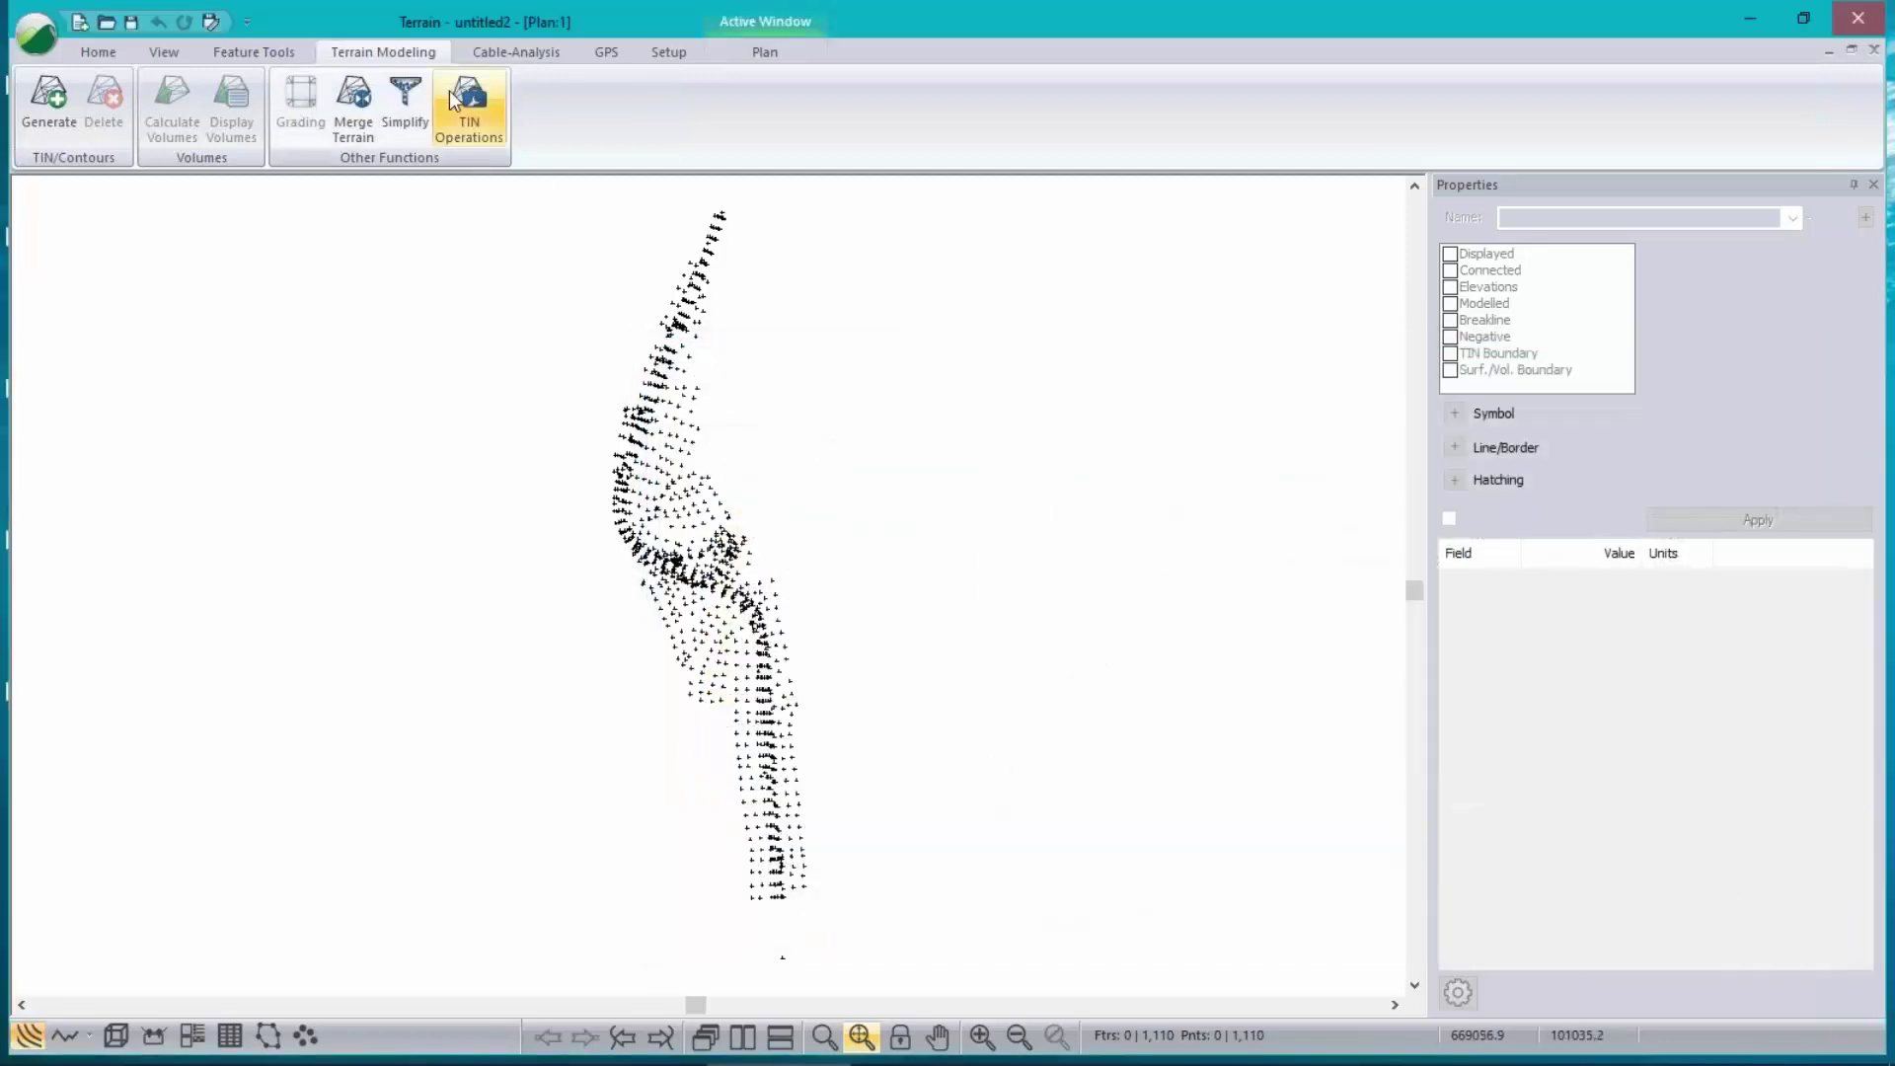
- Examine the module's import settings for ASCII text (#,y,x,z,code) and the existing option files, such as temp.iop, without saving
click(659, 52)
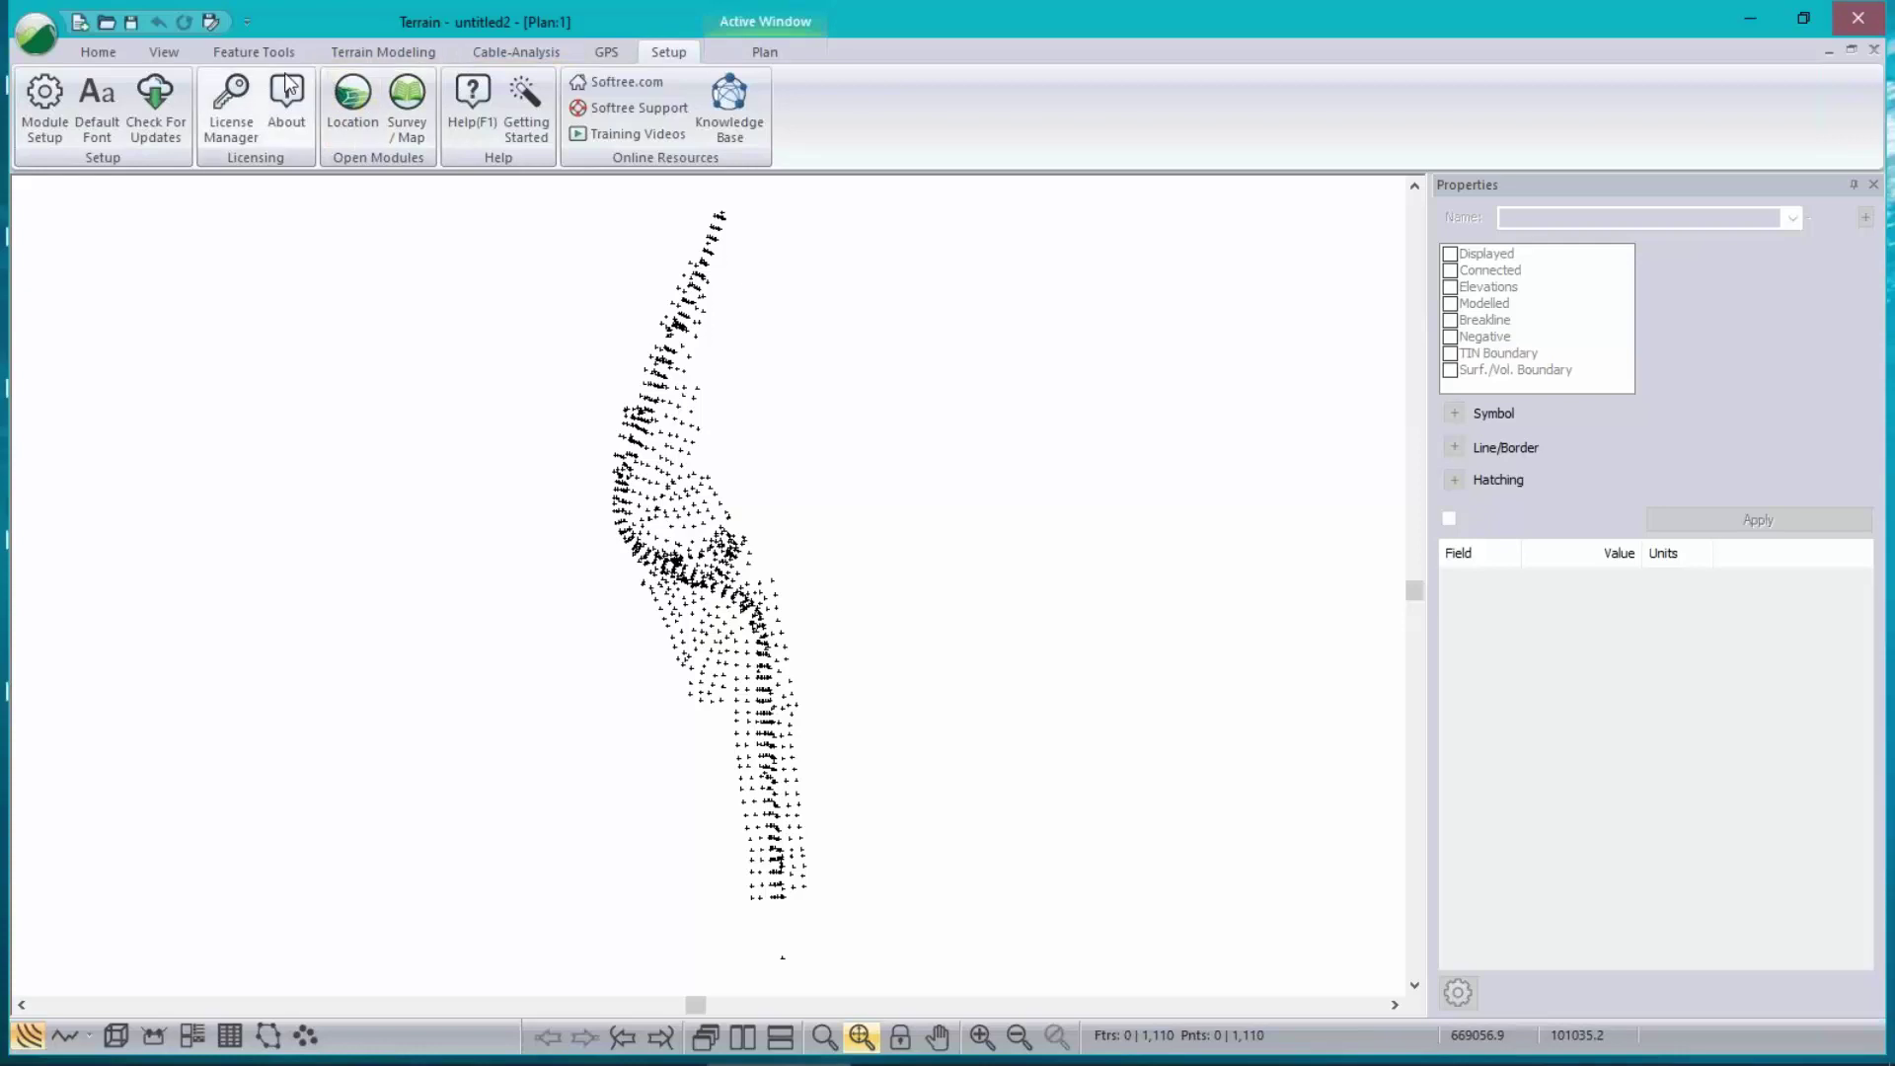
click(44, 99)
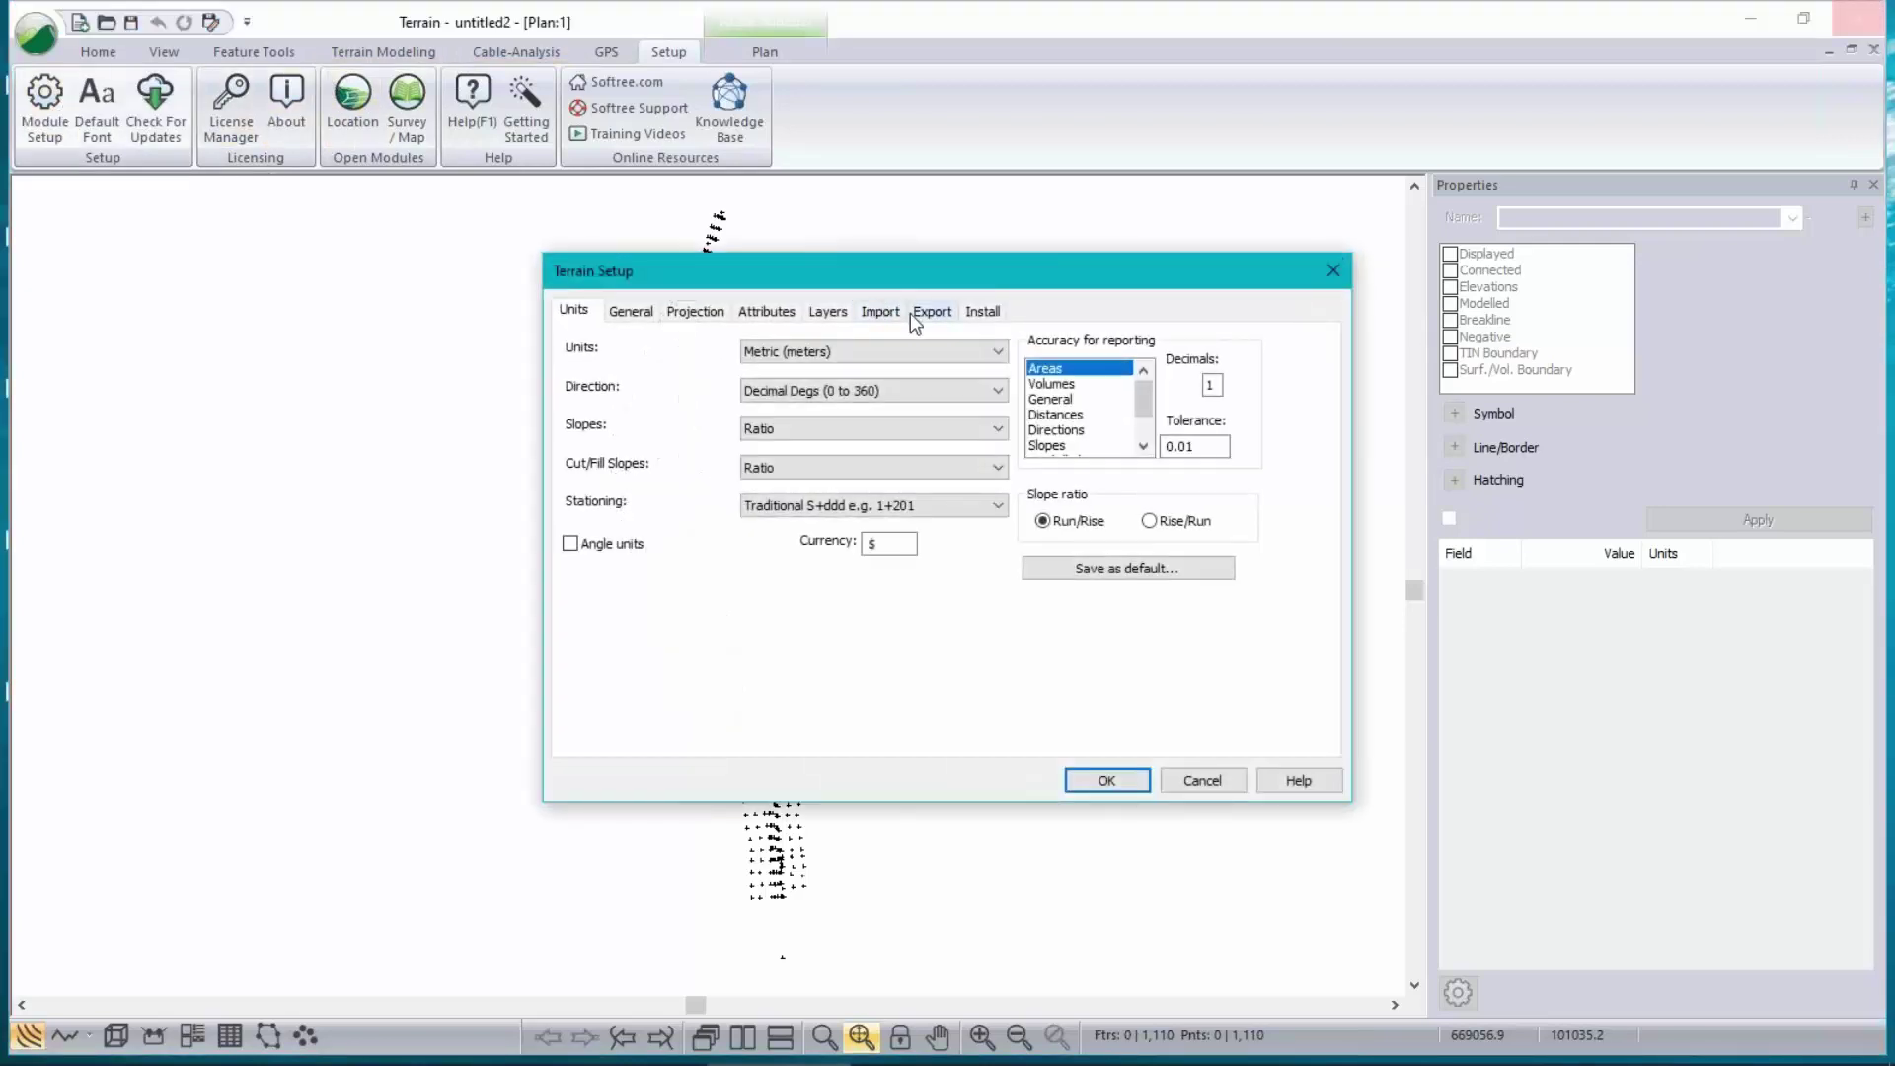
click(882, 310)
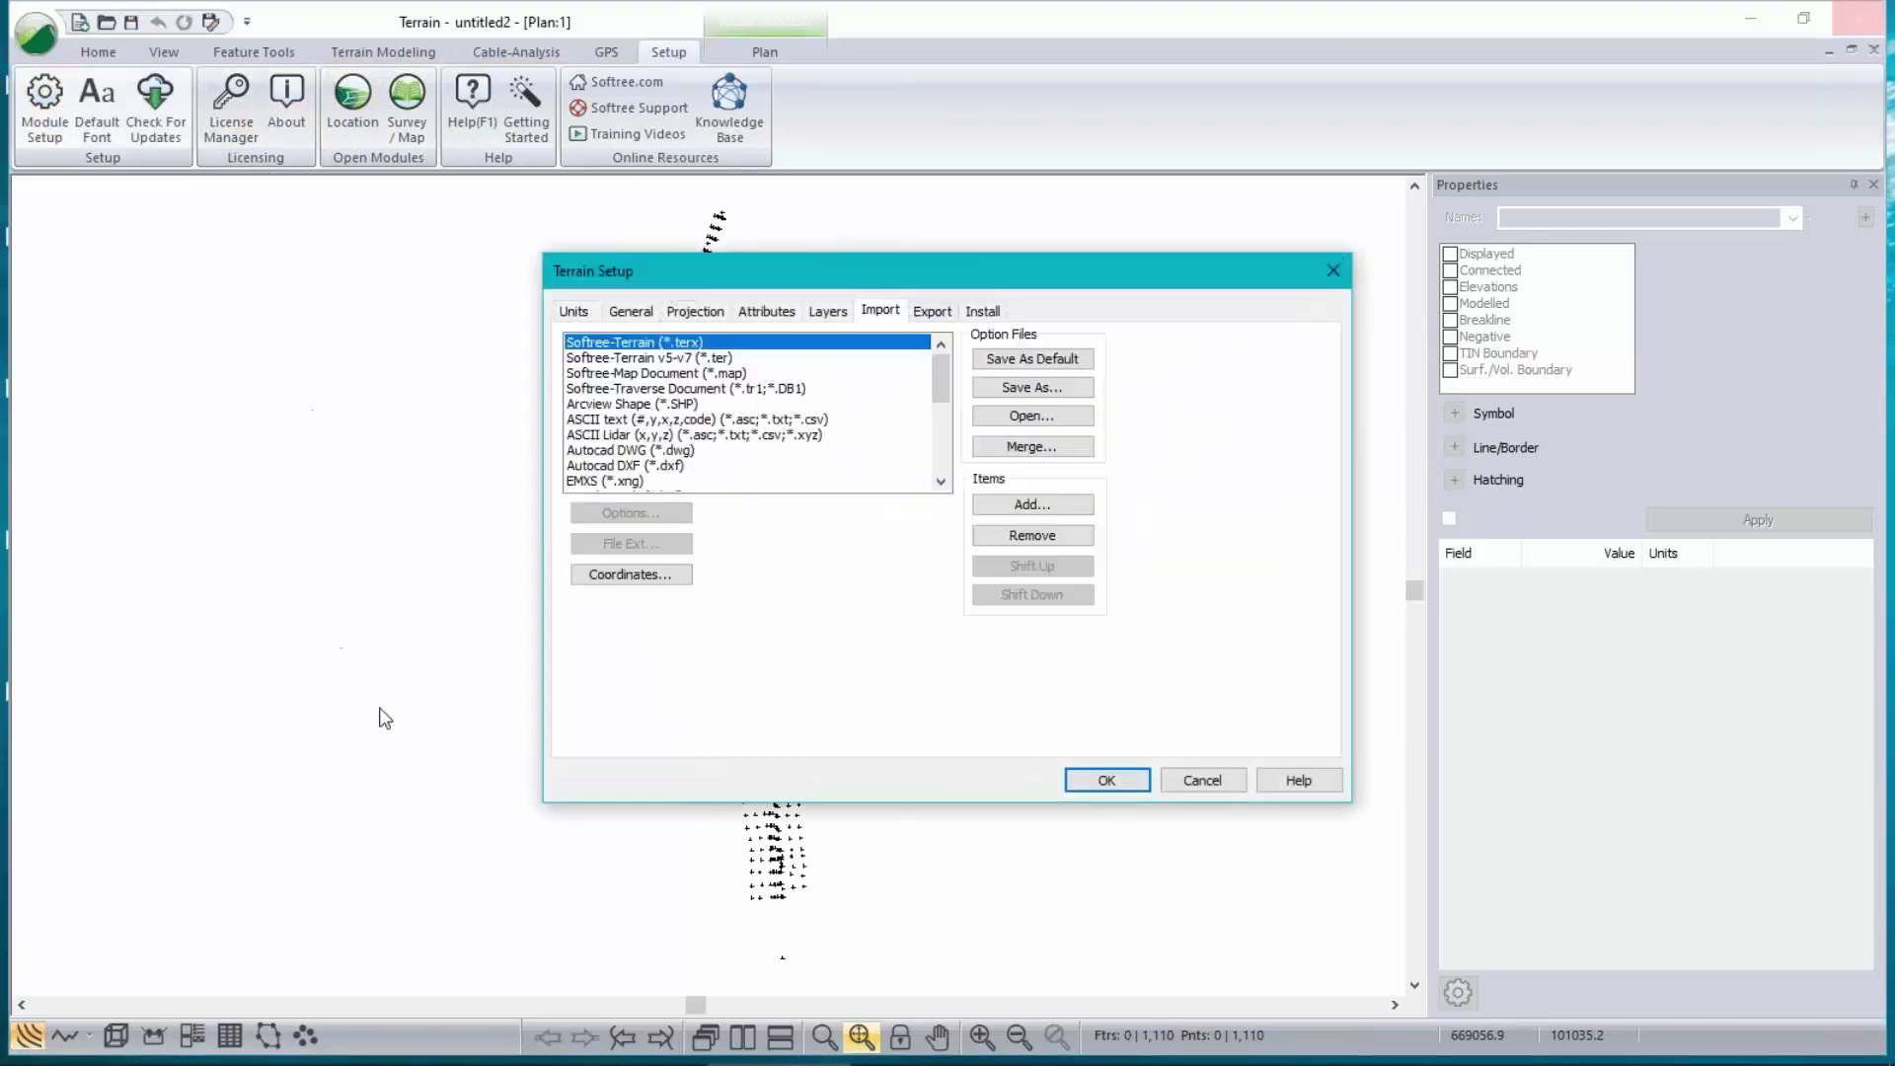
click(1037, 359)
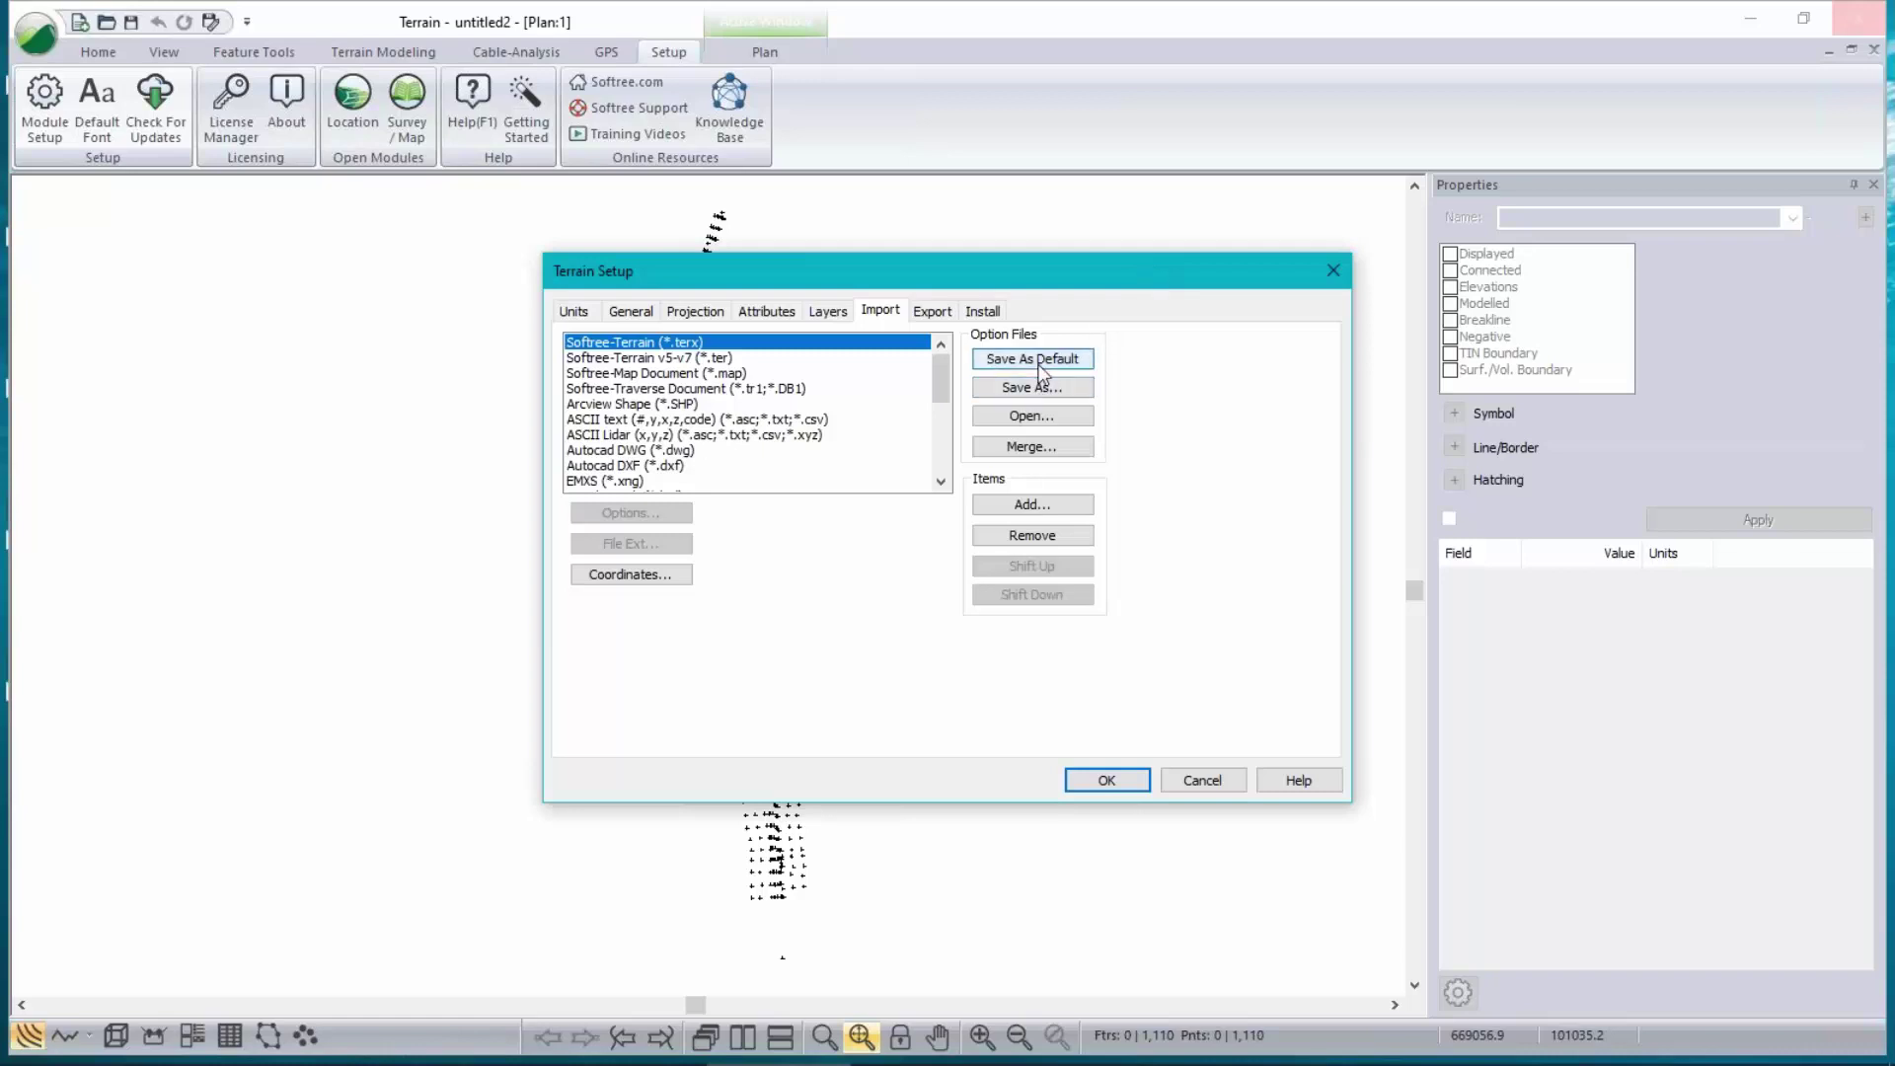
click(617, 419)
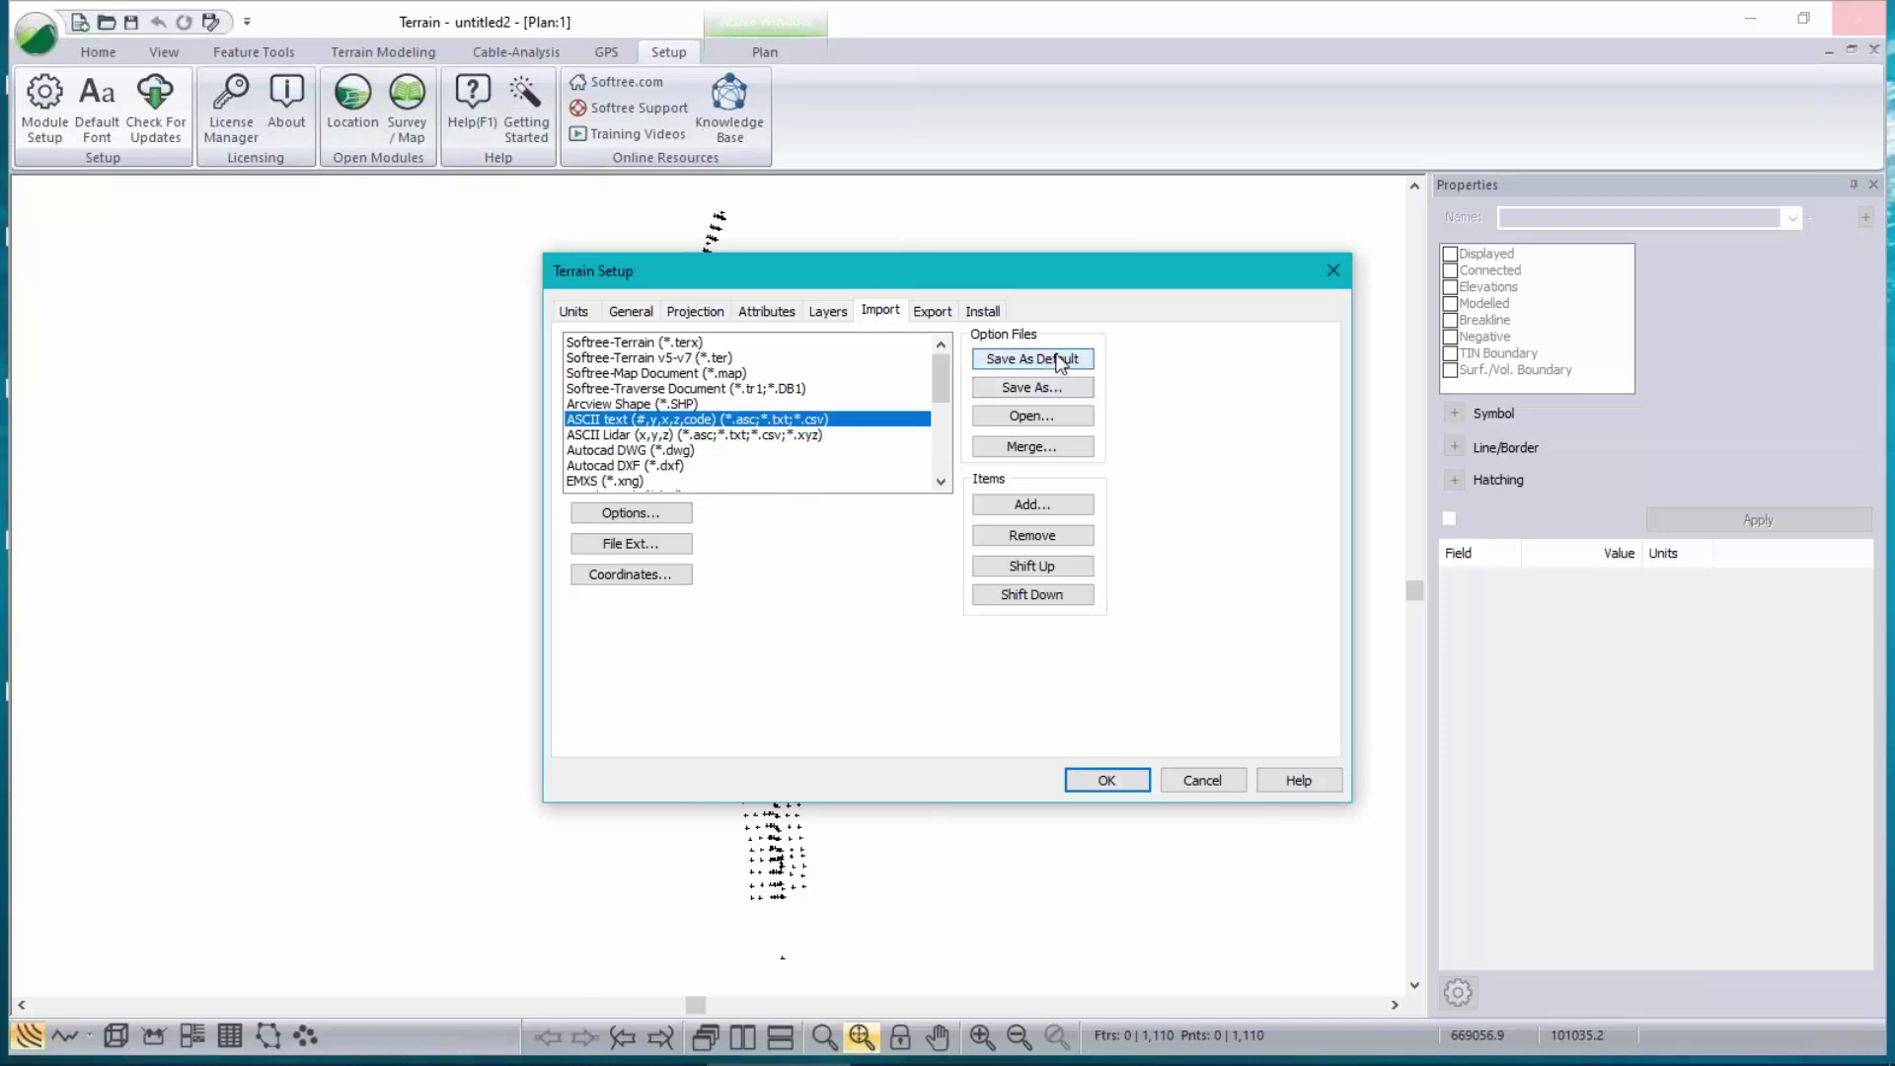
click(1056, 387)
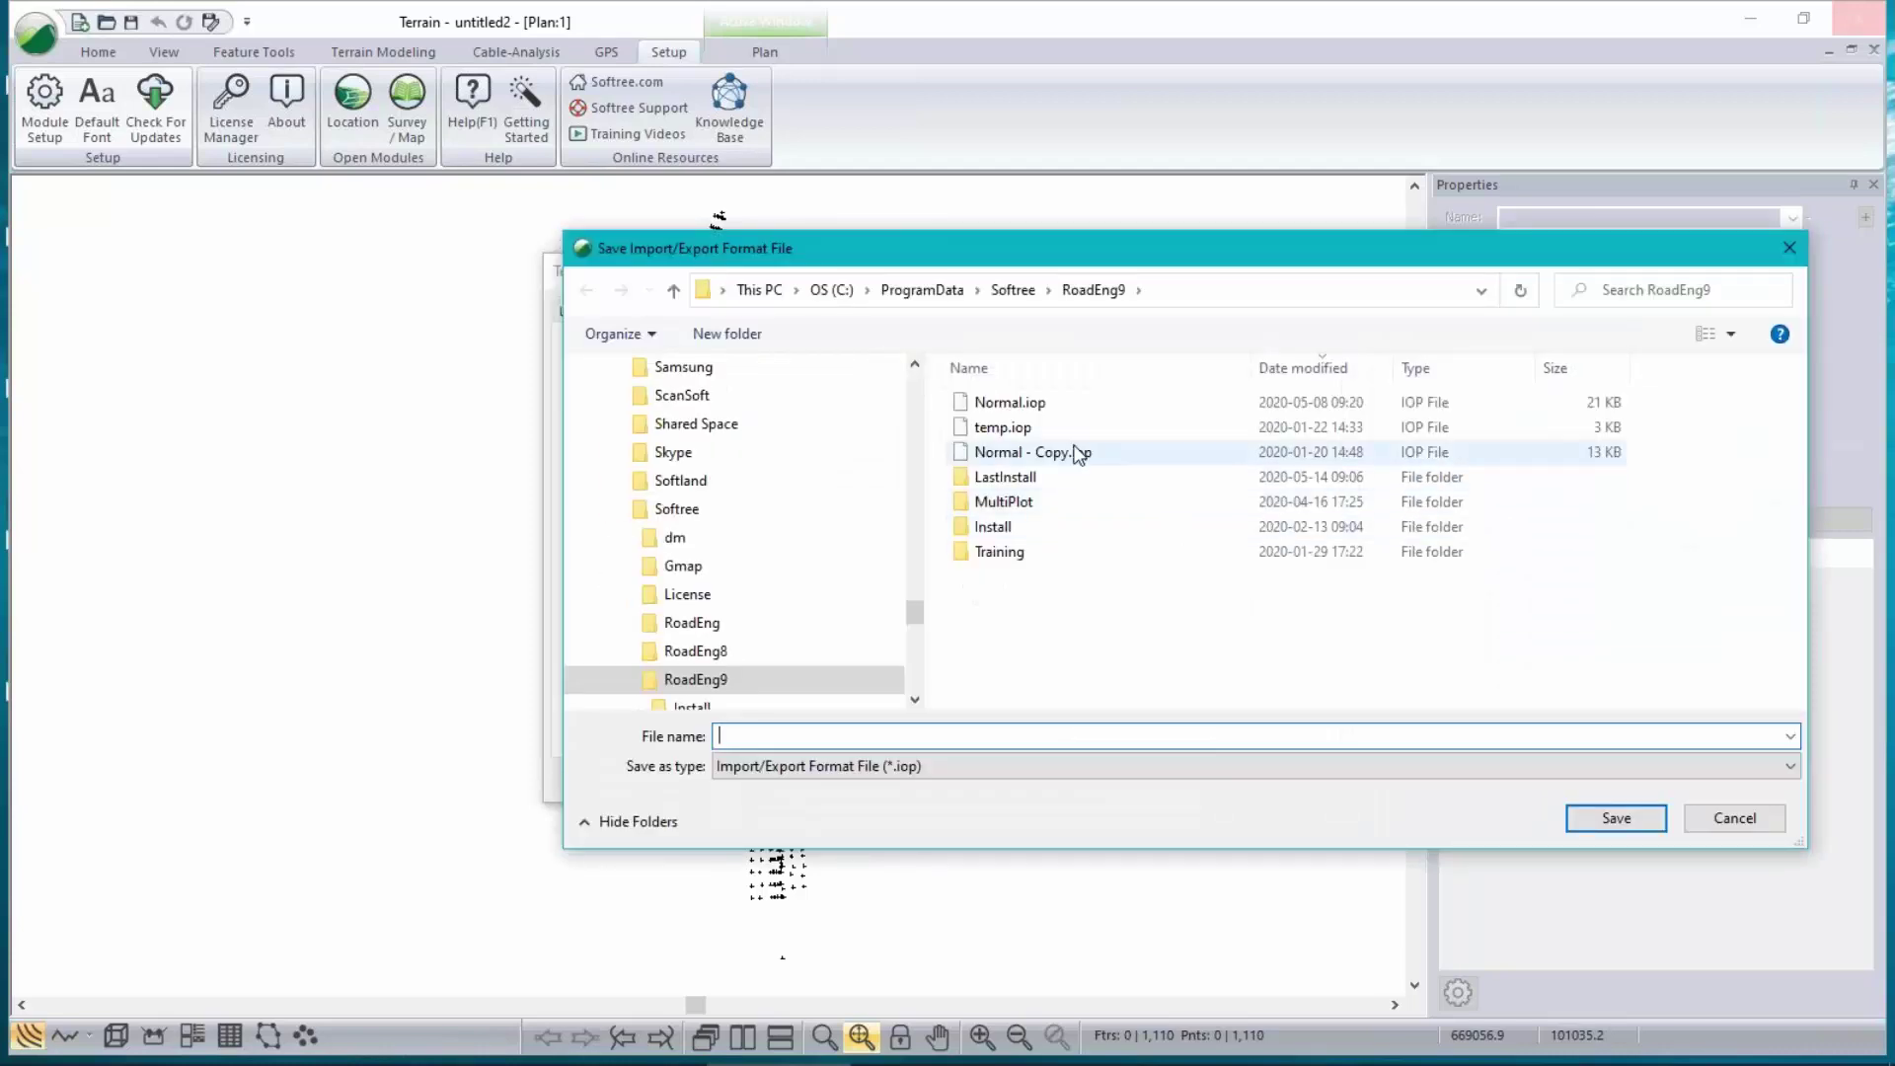
click(999, 428)
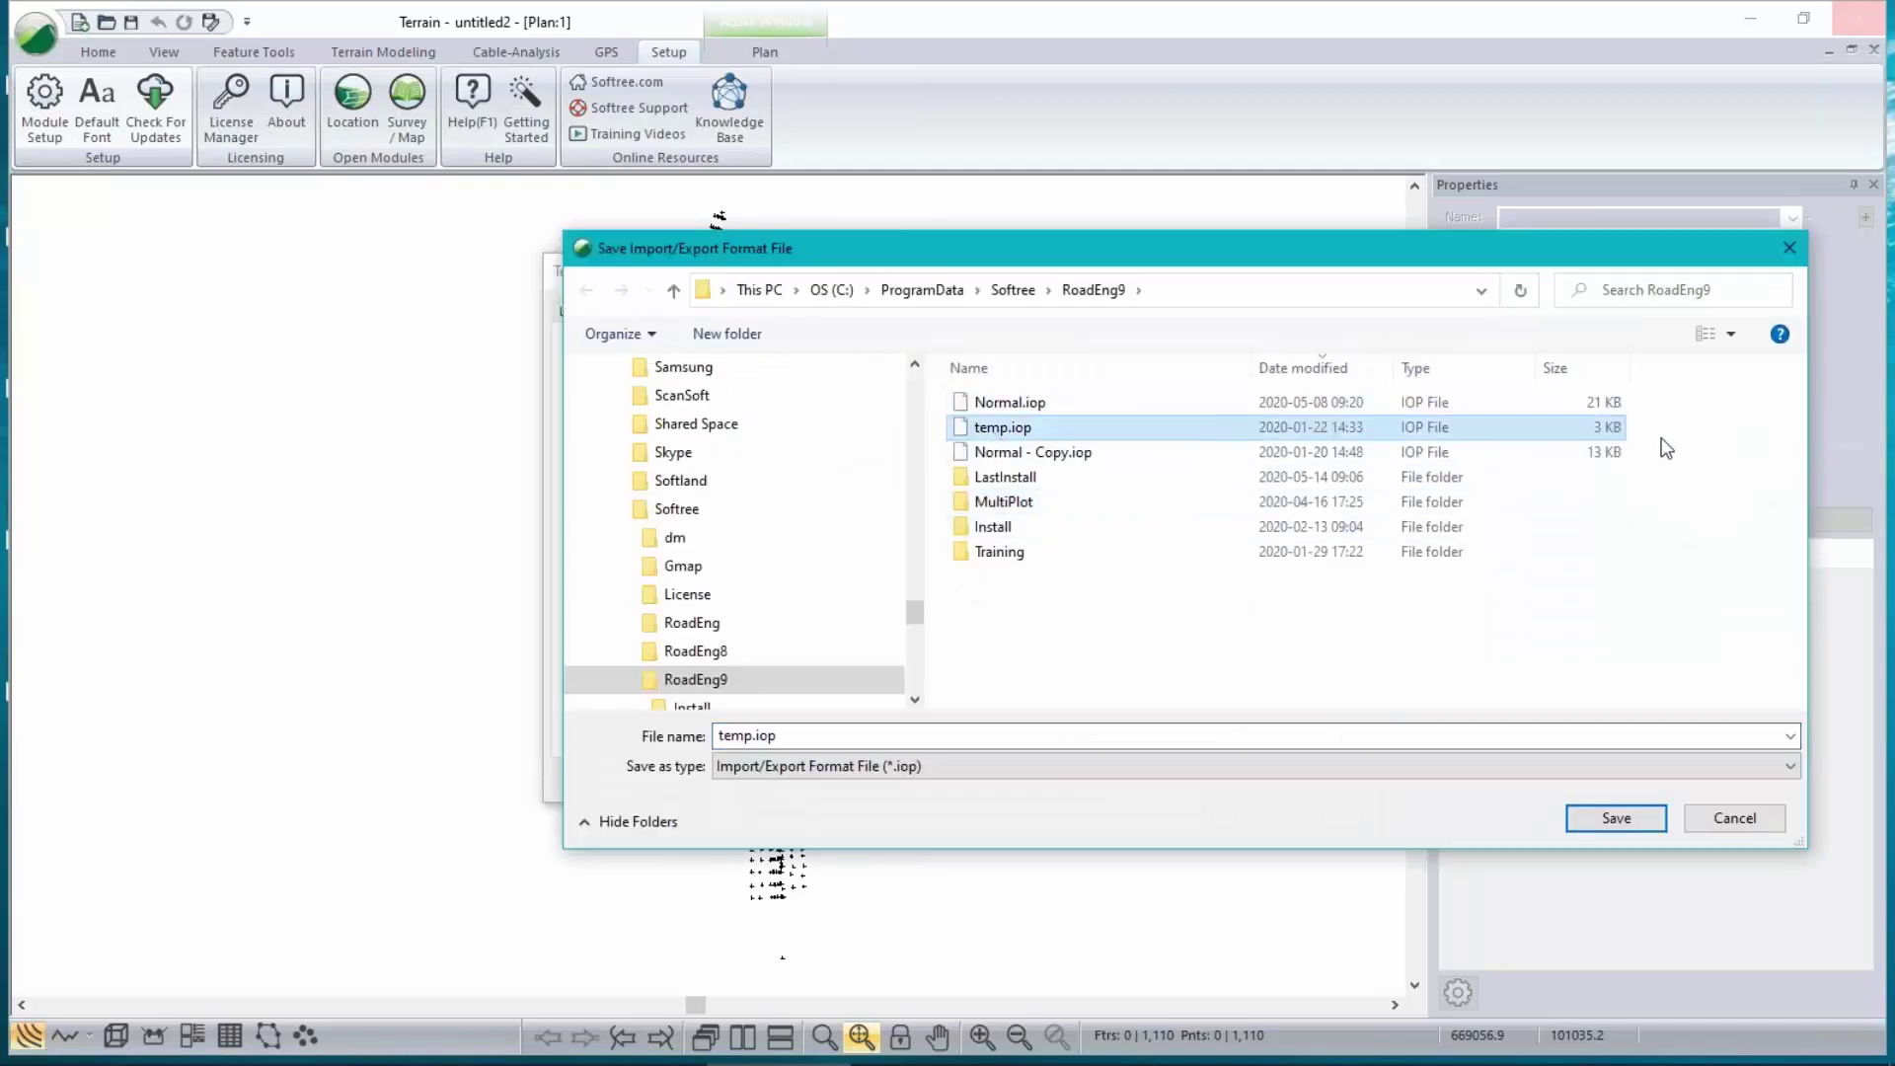
click(1742, 815)
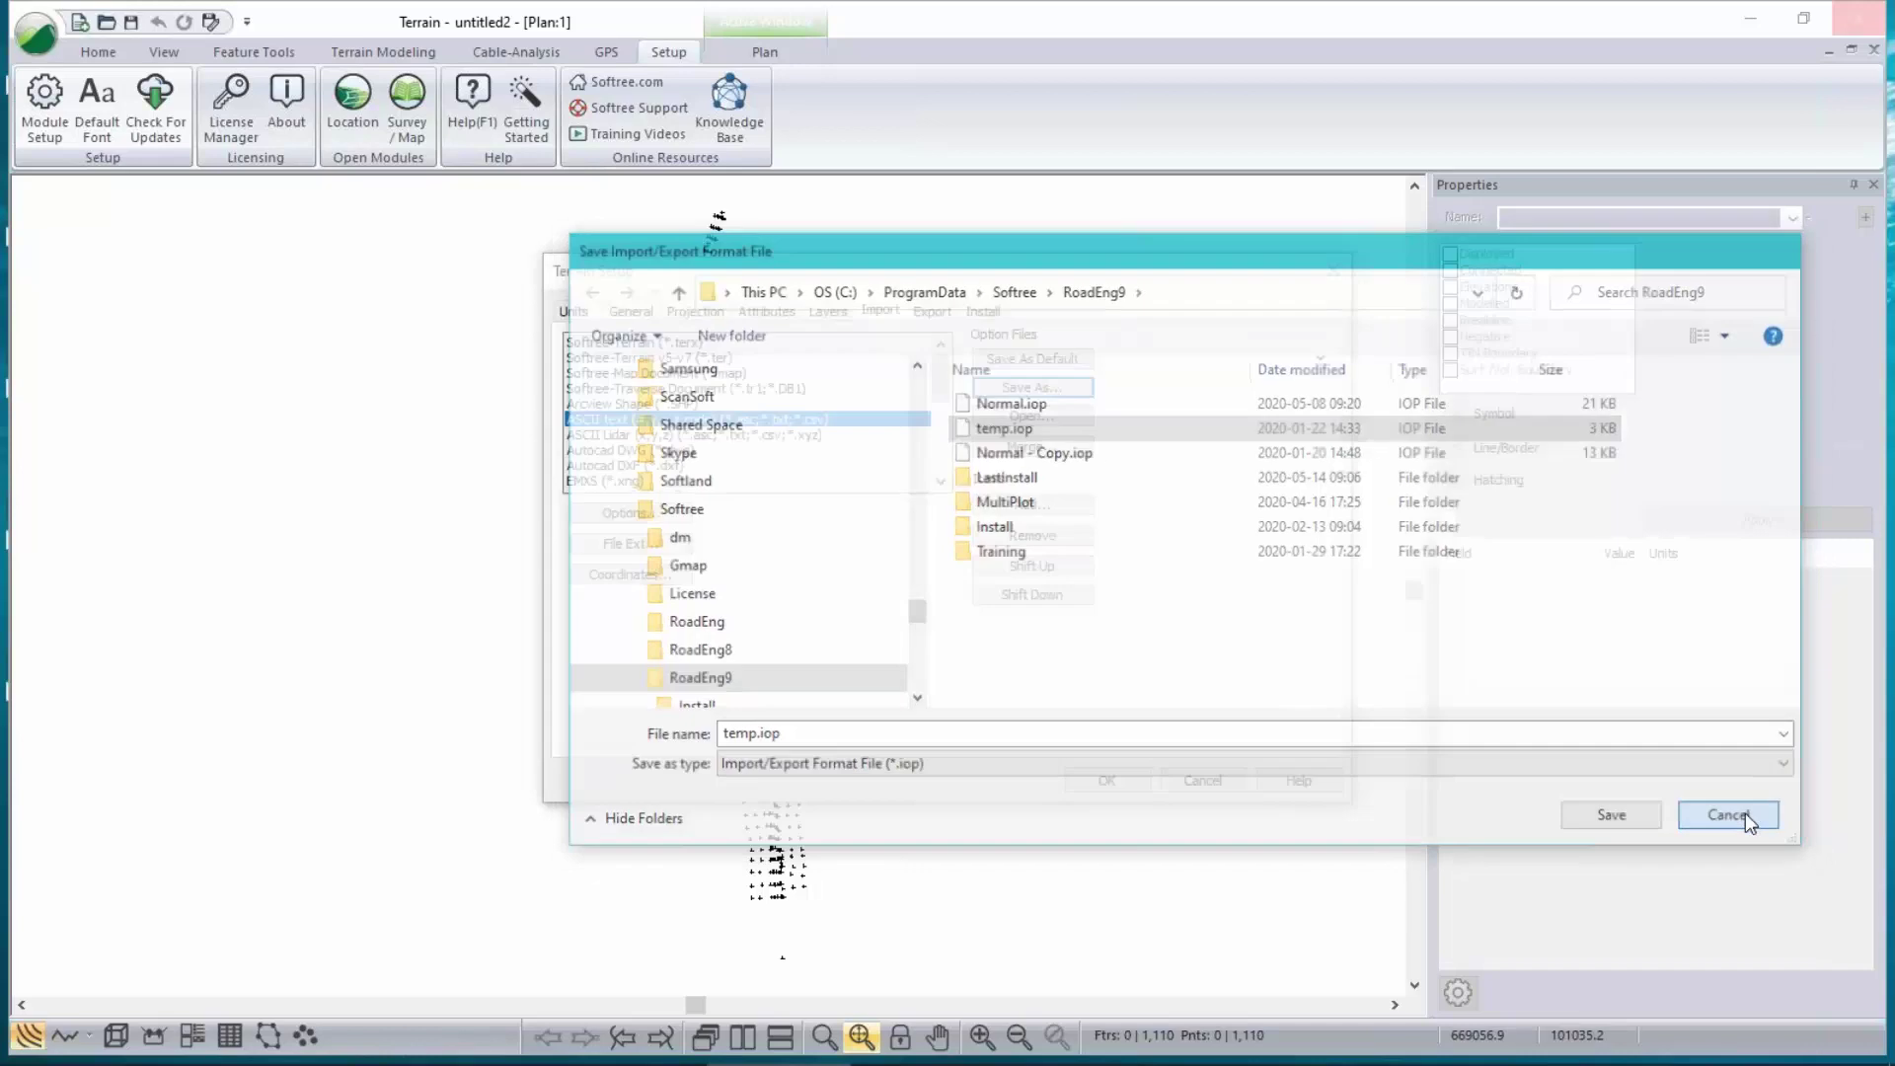
click(1188, 777)
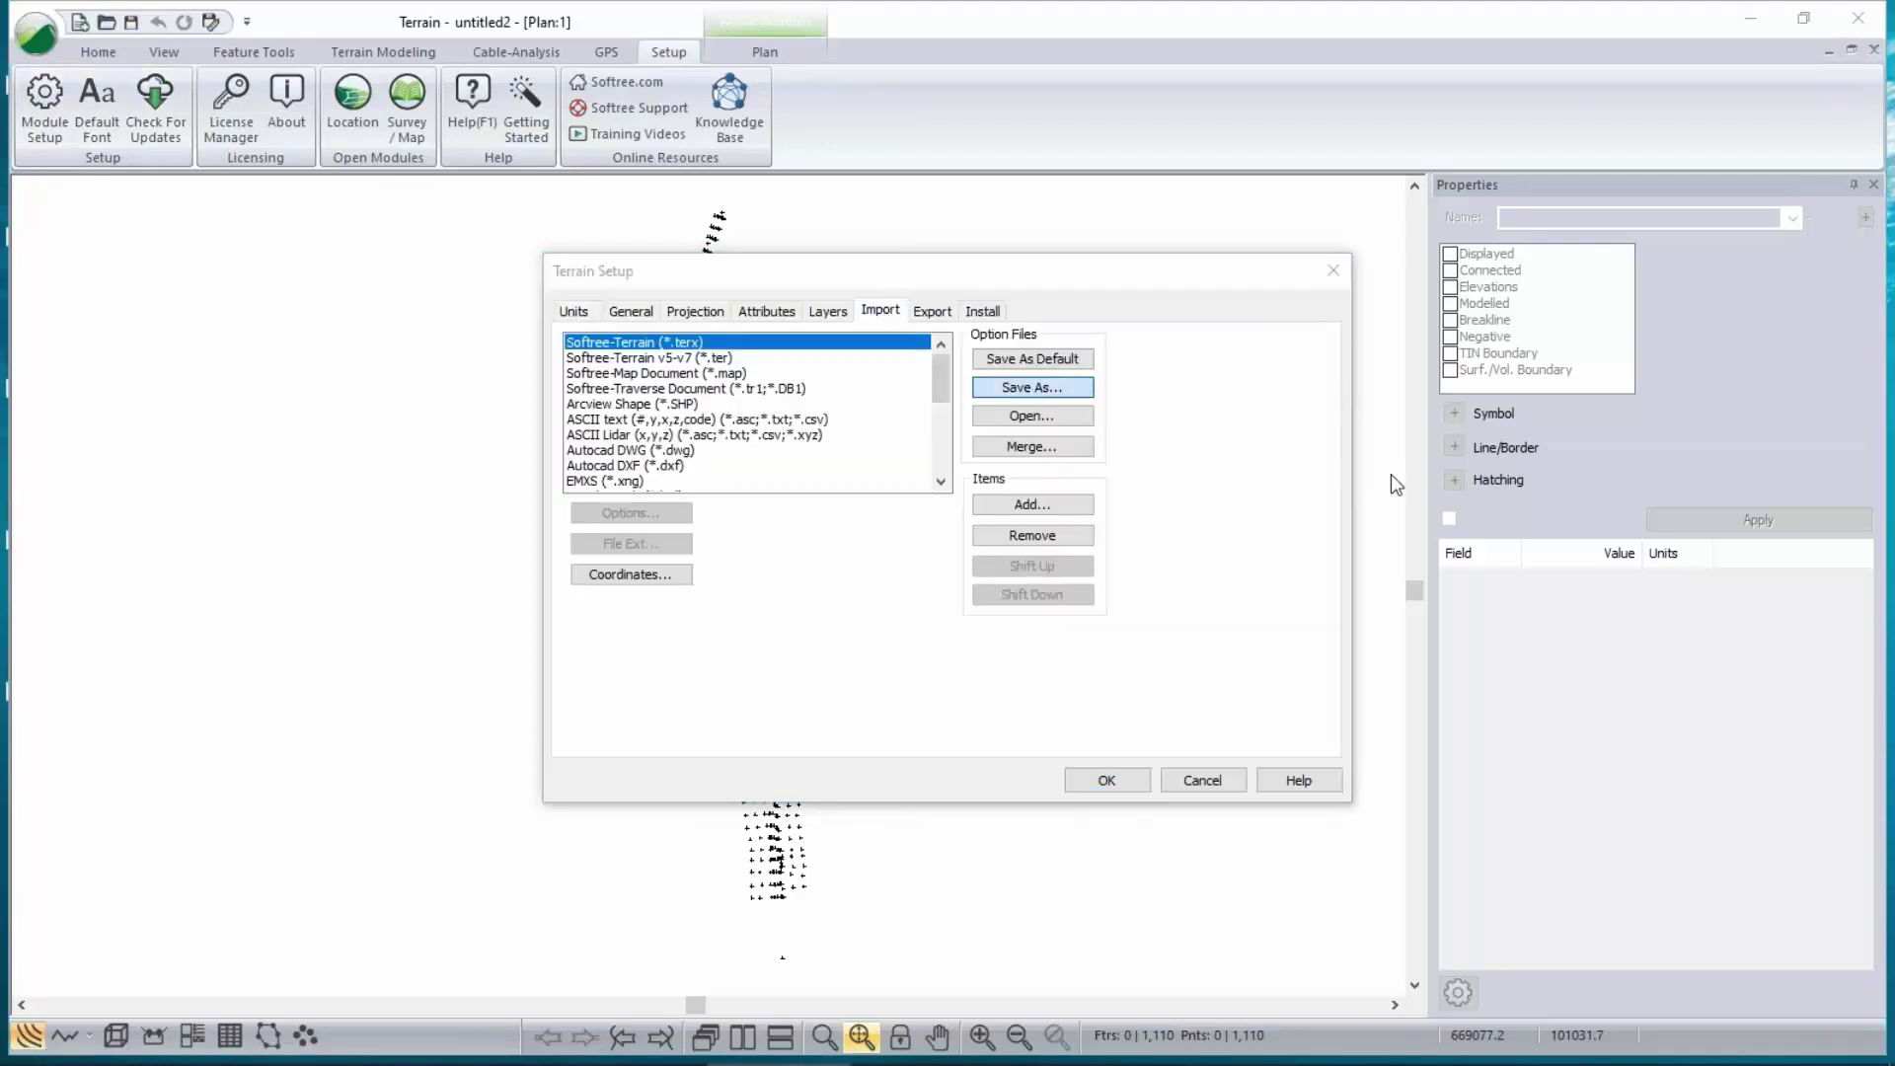
- Display the full path of the folder that stores the import/export format files, and close the setup without saving
click(1137, 290)
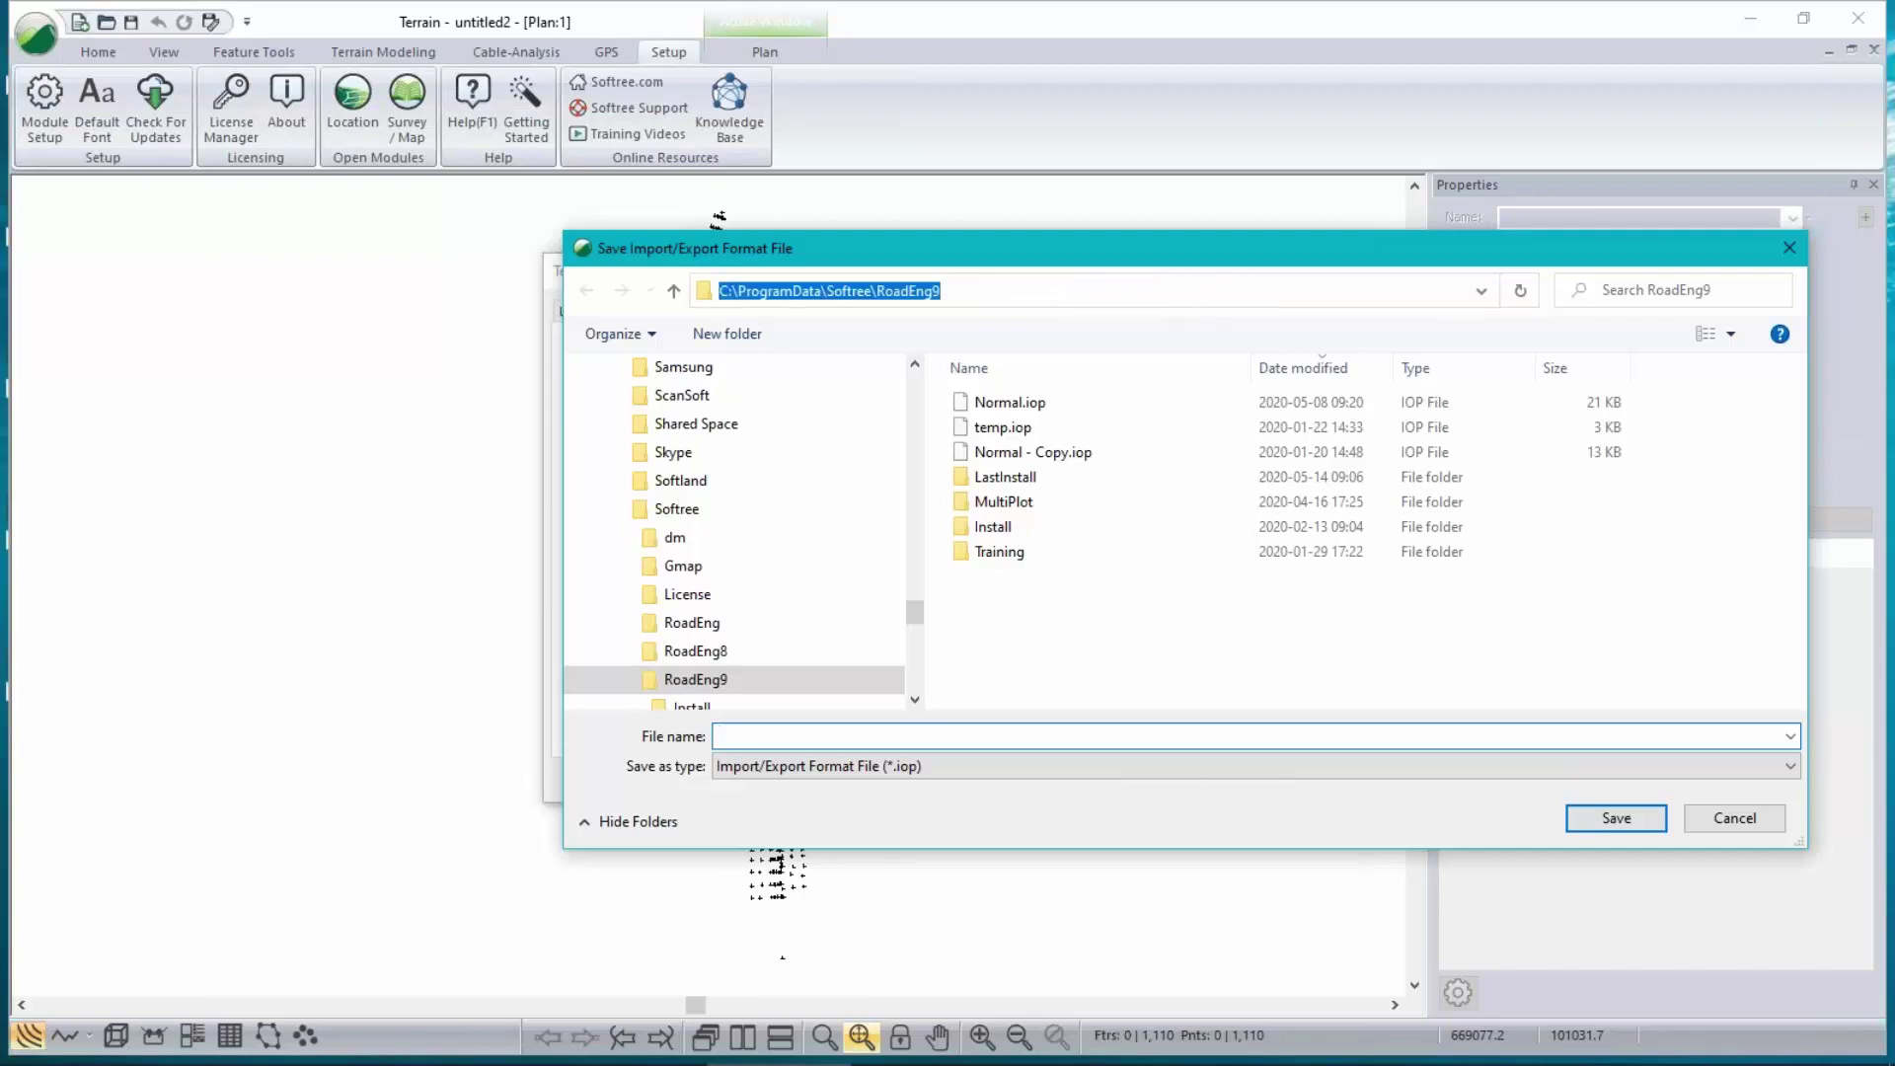
click(972, 294)
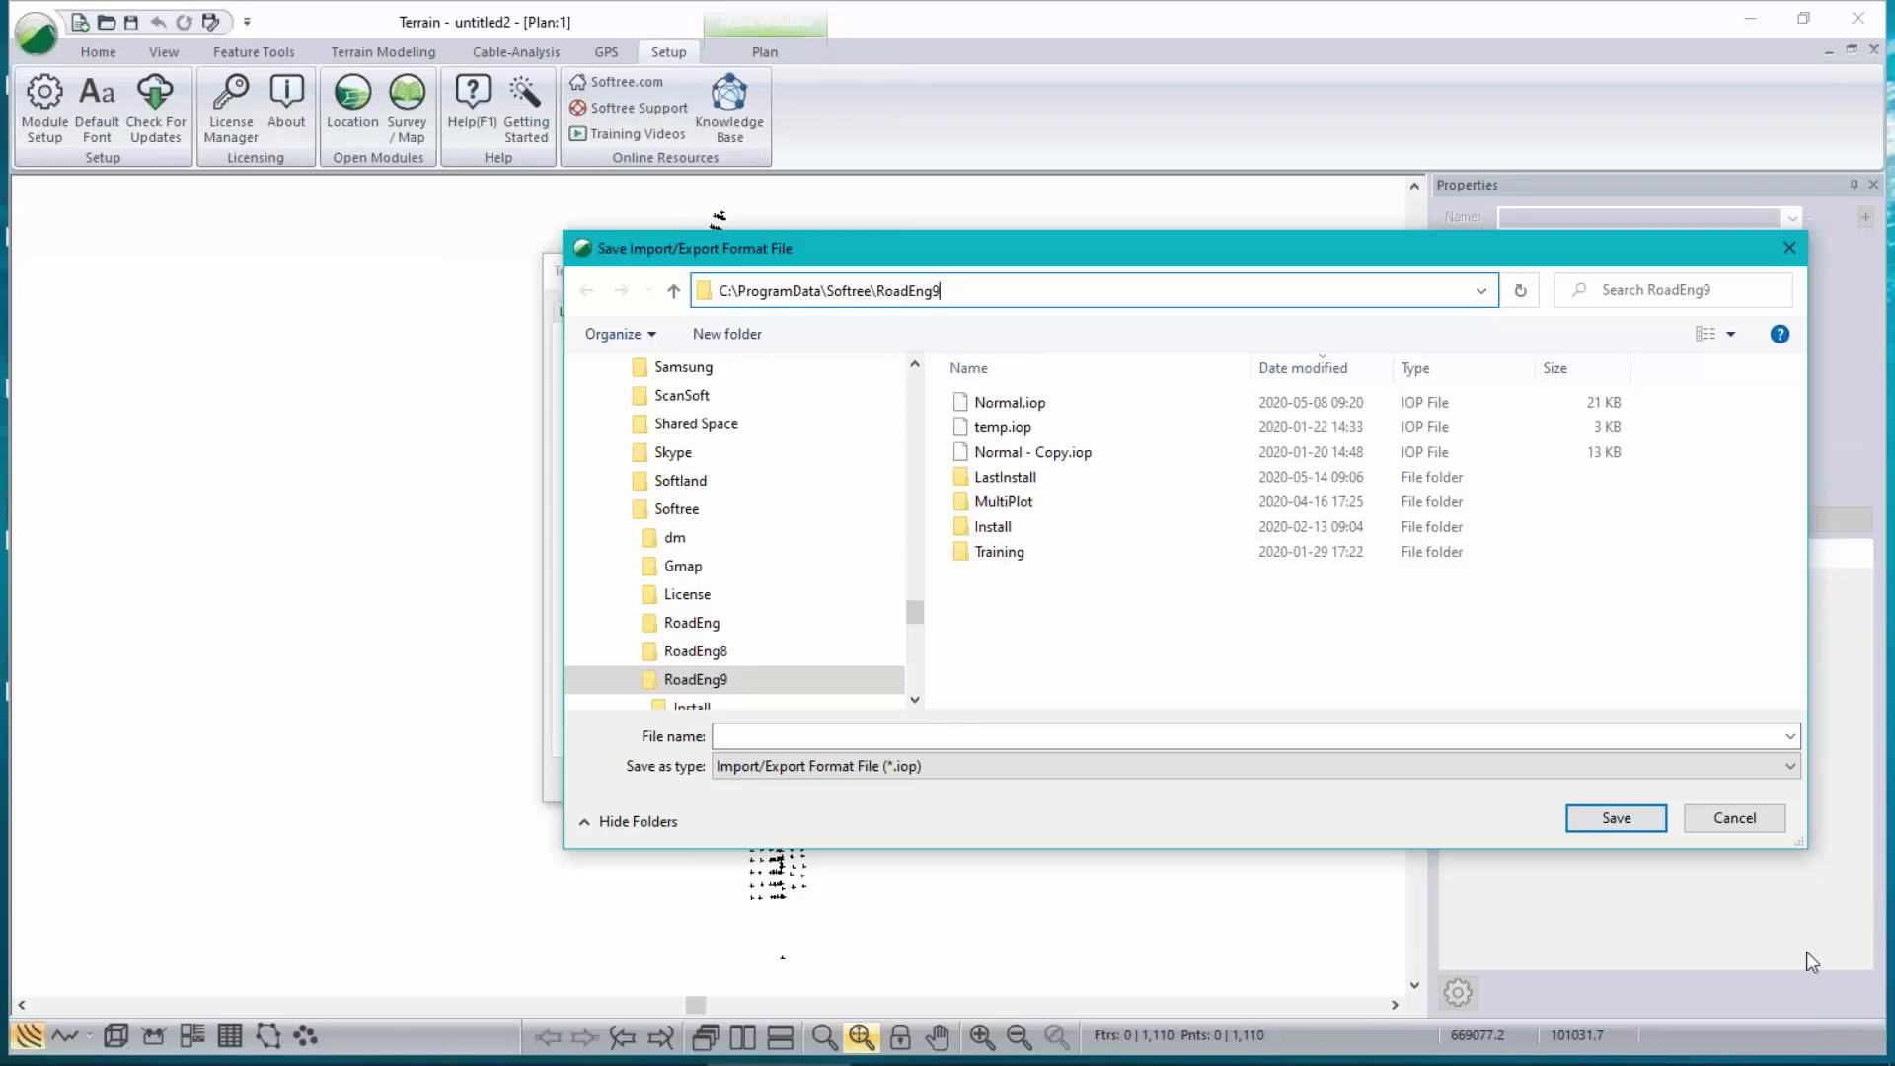
click(1756, 816)
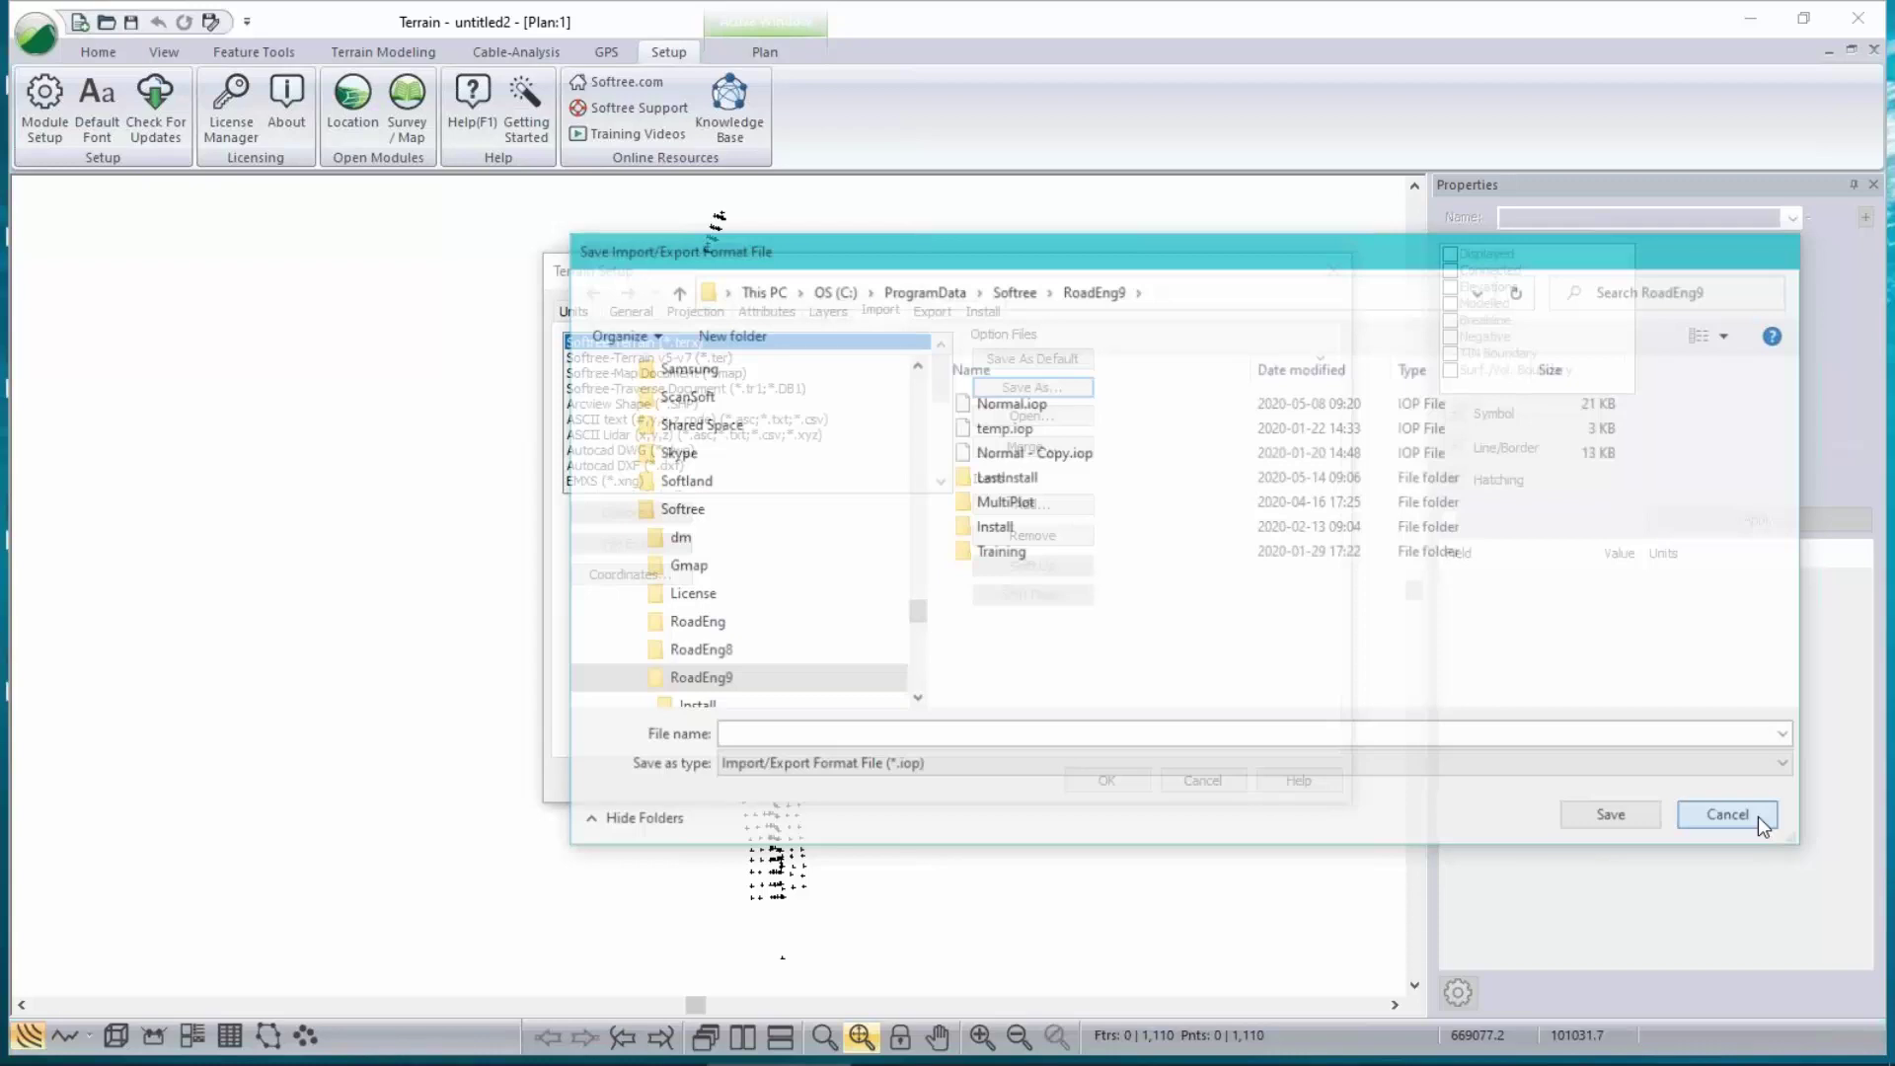
click(1204, 780)
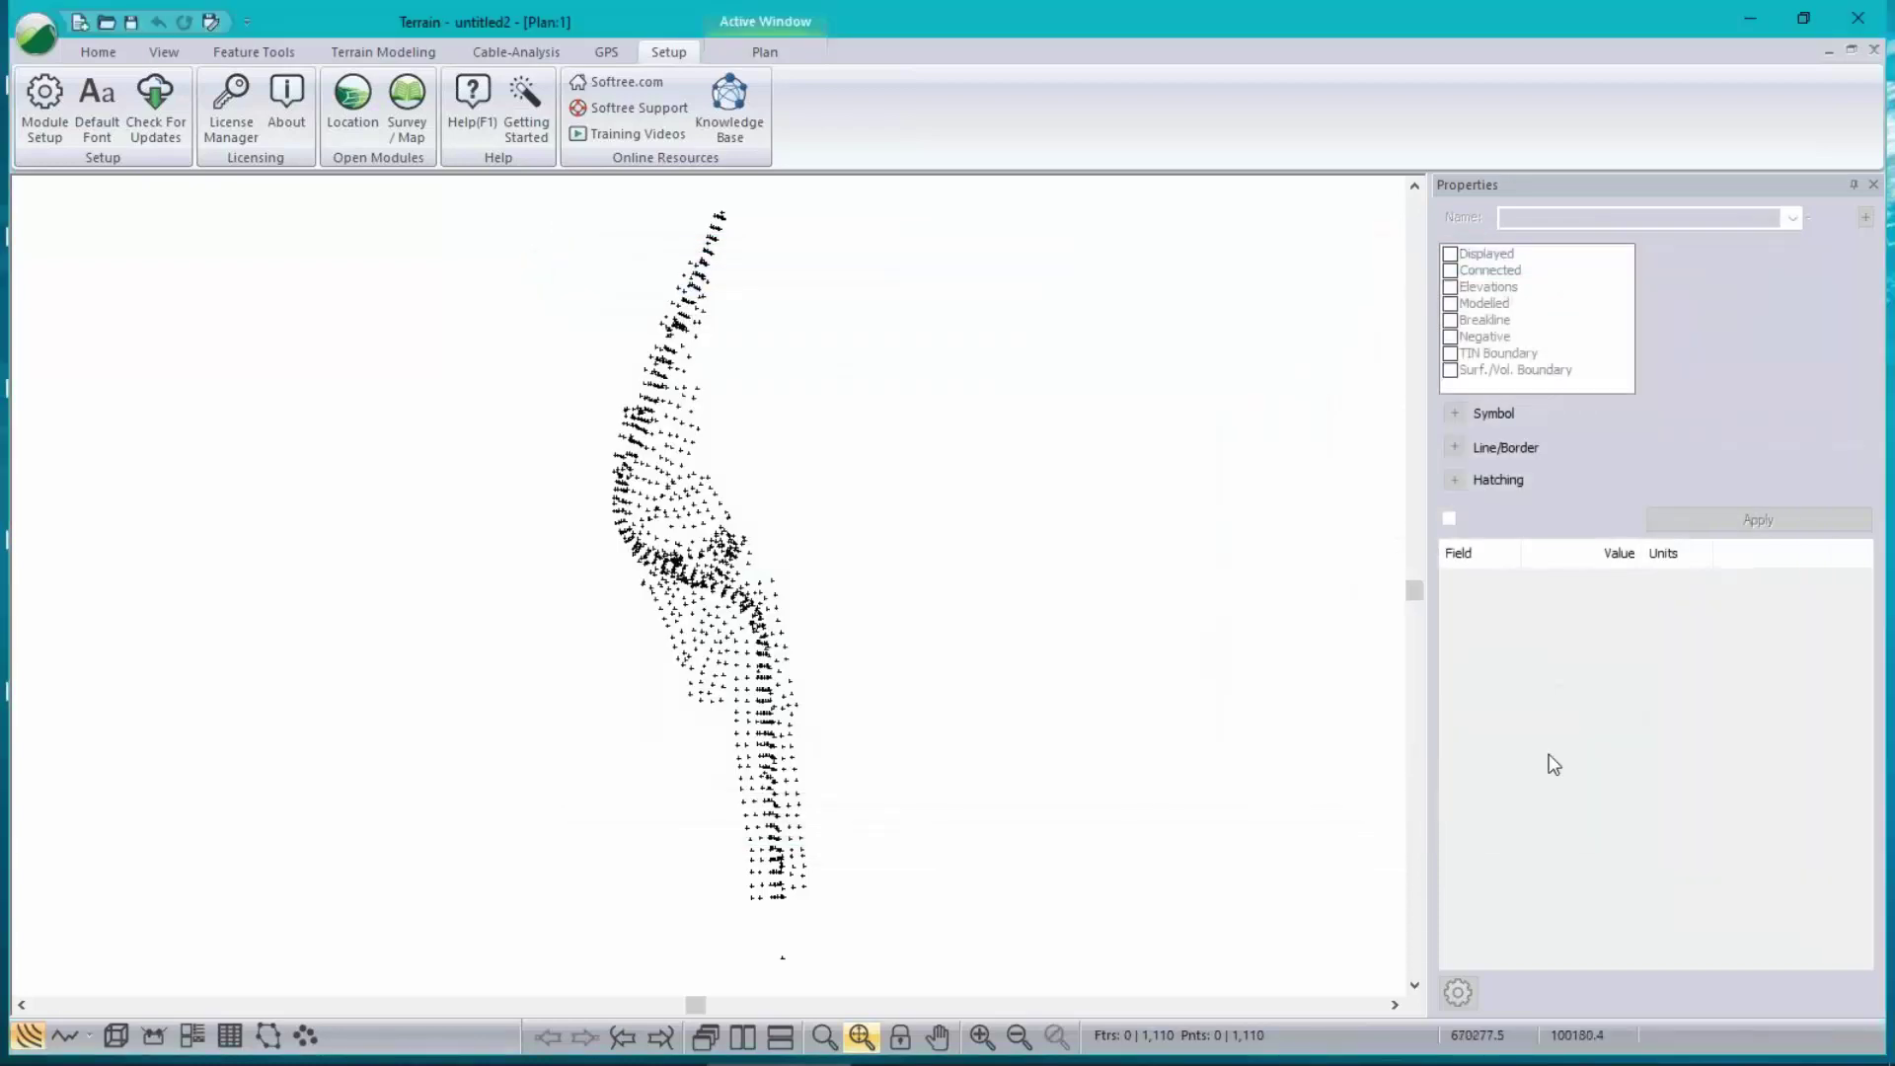